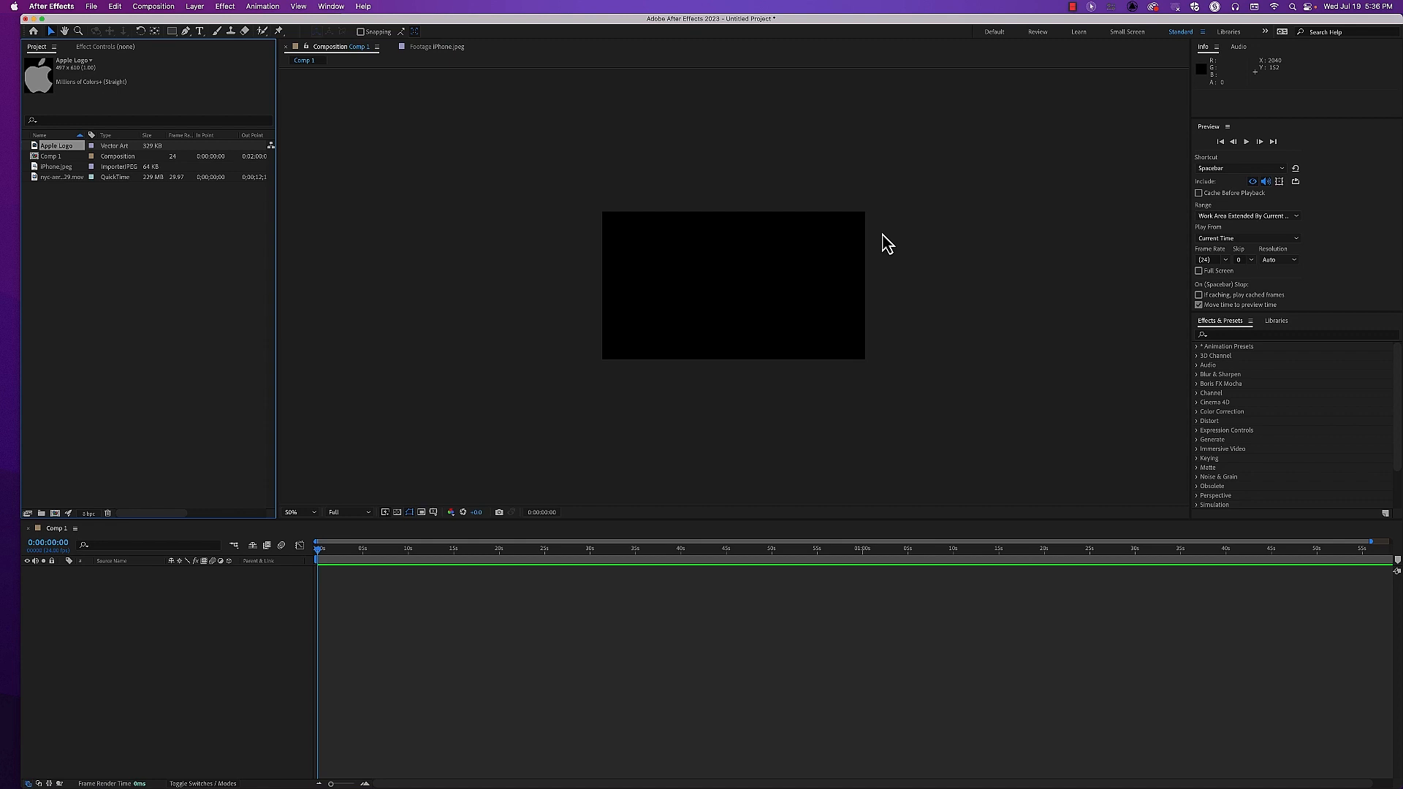
# Add the nyc-aerial QuickTime clip from the project to Comp 1 as a layer
pyautogui.click(143, 240)
pyautogui.moveTo(49, 185); pyautogui.dragTo(221, 623)
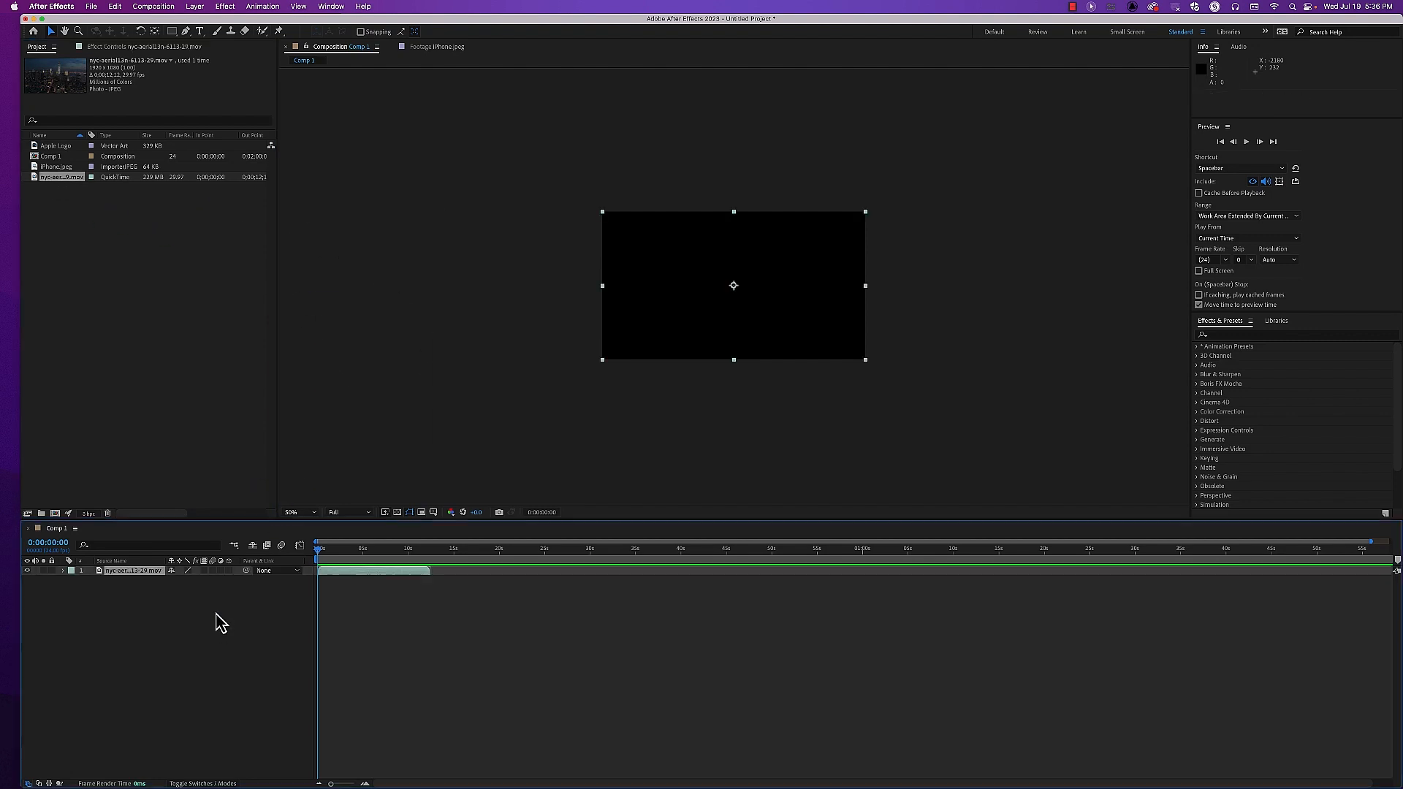
pyautogui.press('.')
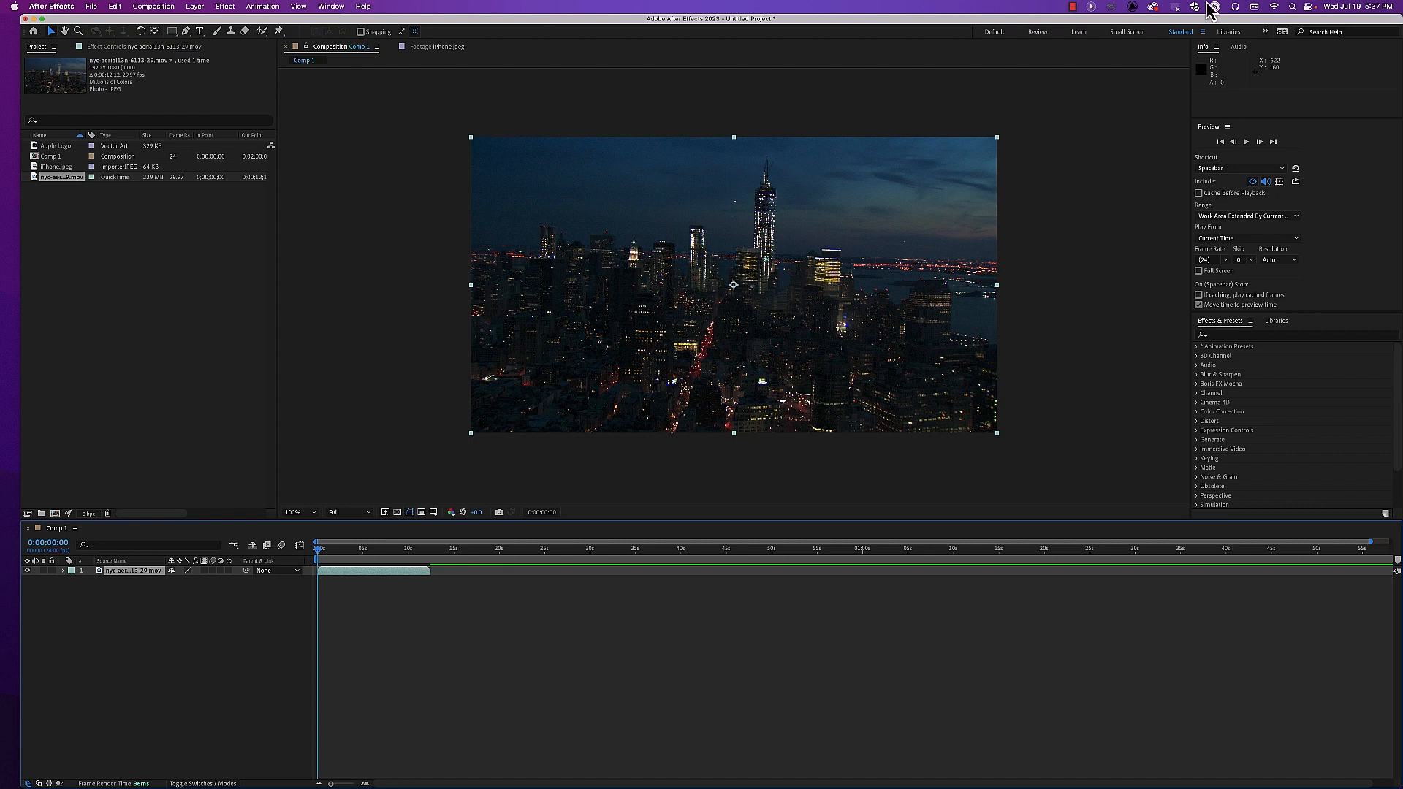
pyautogui.click(1091, 6)
pyautogui.click(1097, 23)
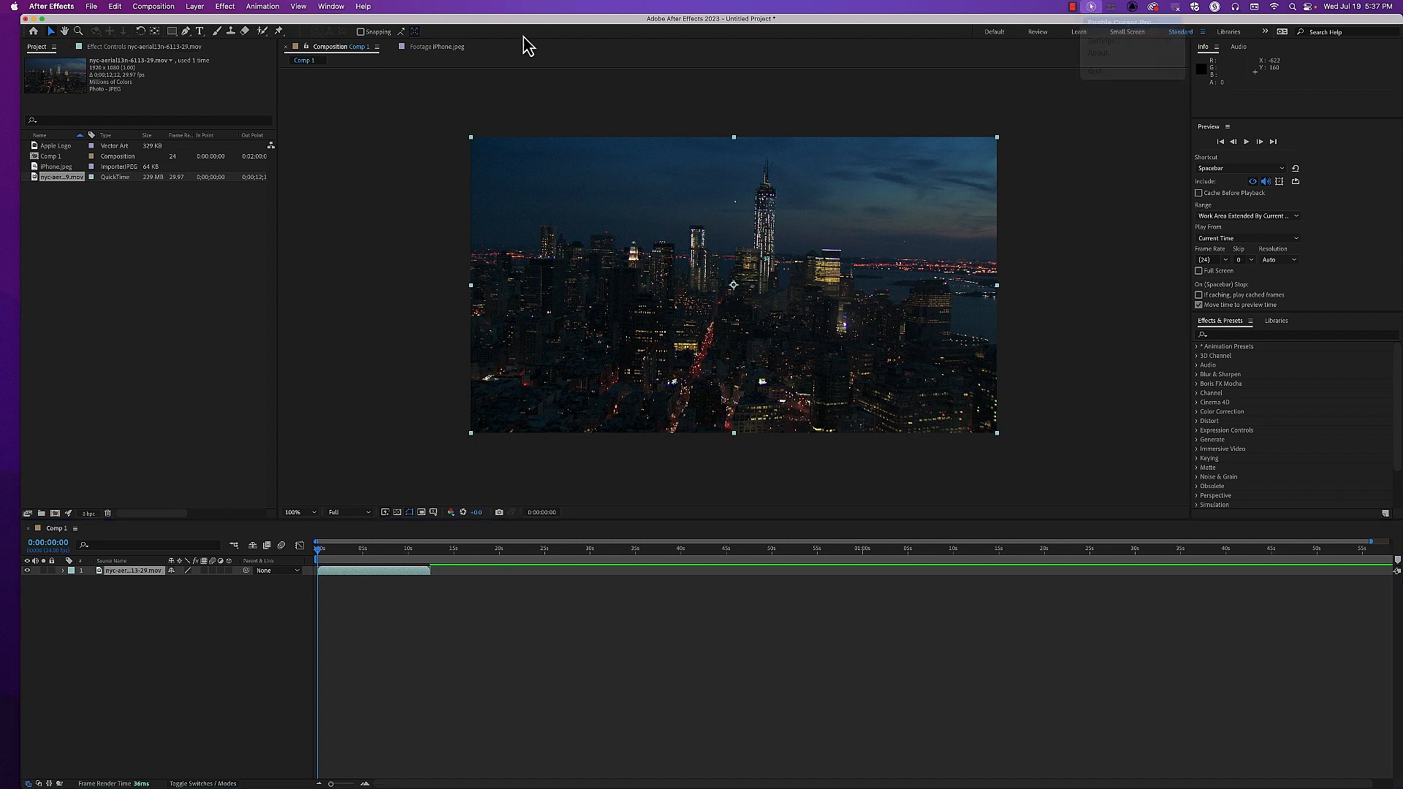
# Draw a rectangular mask about 1090 × 540 px around the middle of the nyc-aerial clip
pyautogui.click(173, 32)
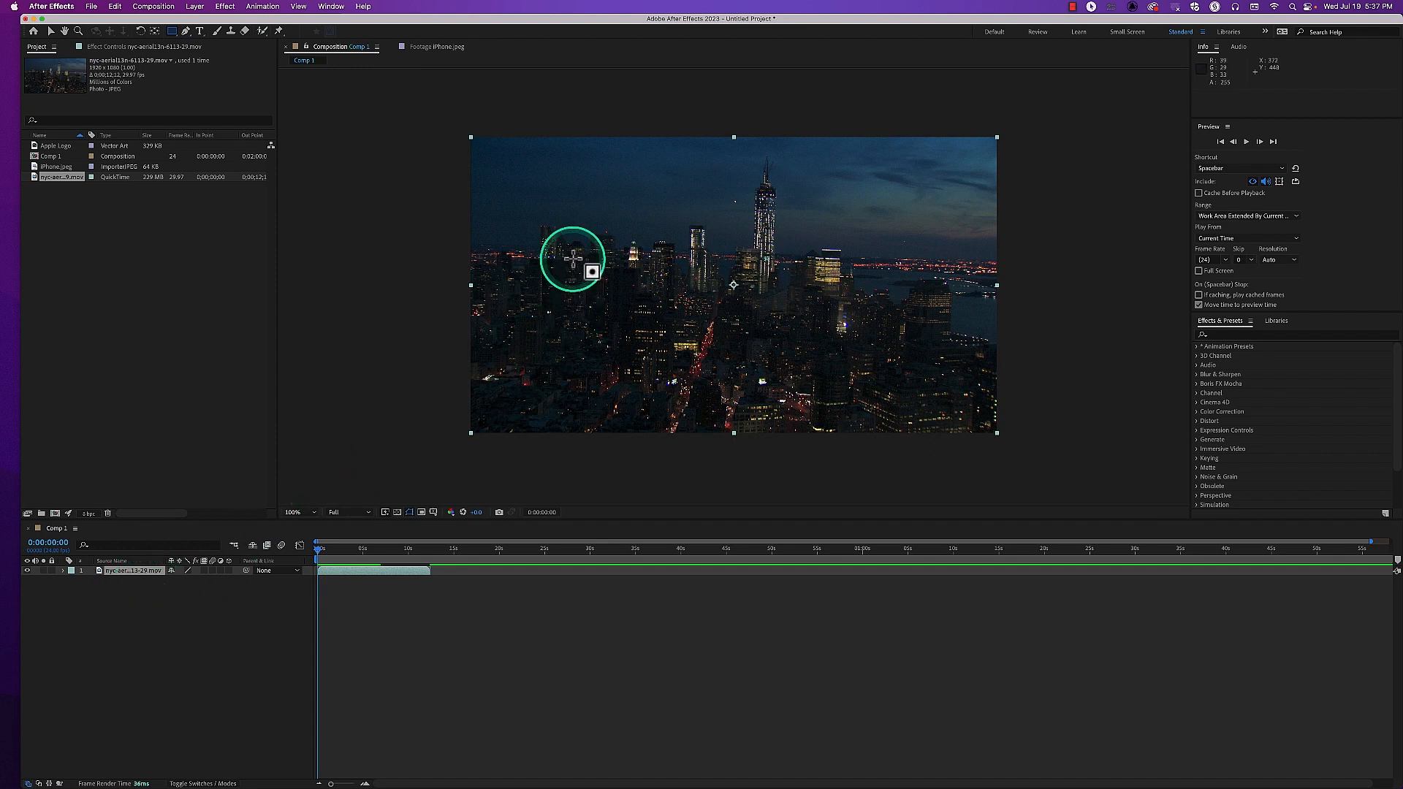
pyautogui.moveTo(571, 221); pyautogui.dragTo(868, 369)
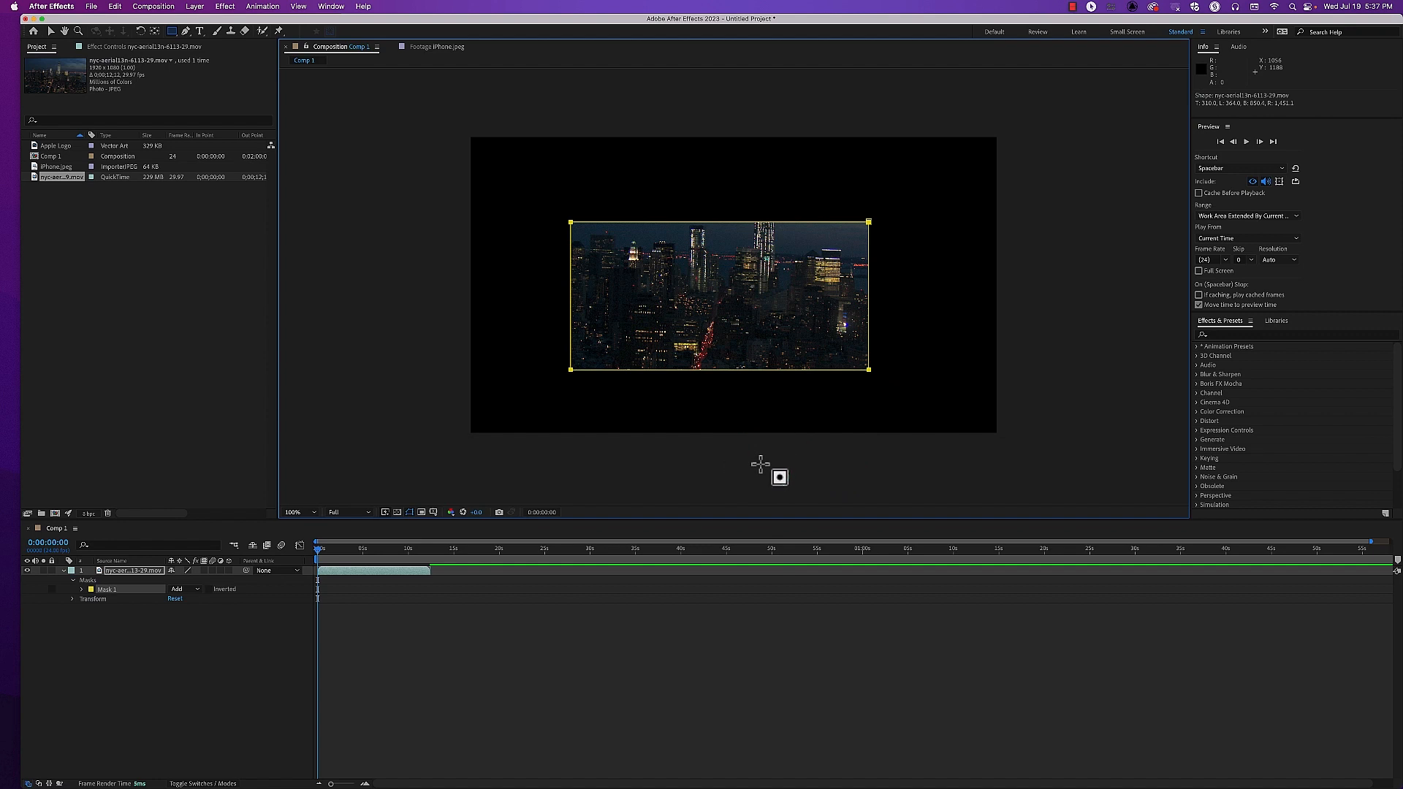
# Delete the rectangular mask from the nyc-aerial layer
pyautogui.click(388, 573)
pyautogui.click(109, 589)
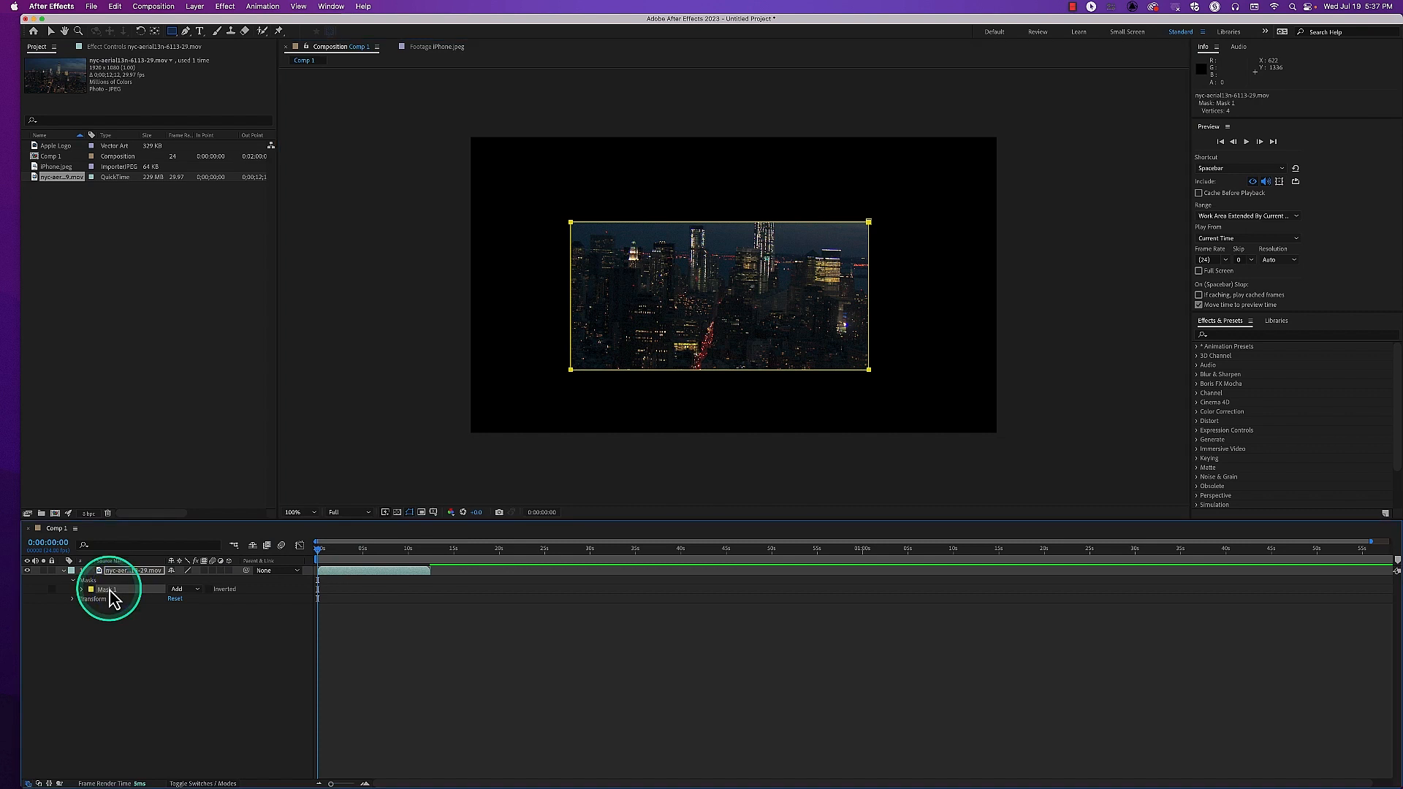
pyautogui.press('Delete')
# With no layer selected, draw a red rectangle shape about 880 × 540 px over the middle of the footage
pyautogui.click(158, 571)
pyautogui.click(163, 614)
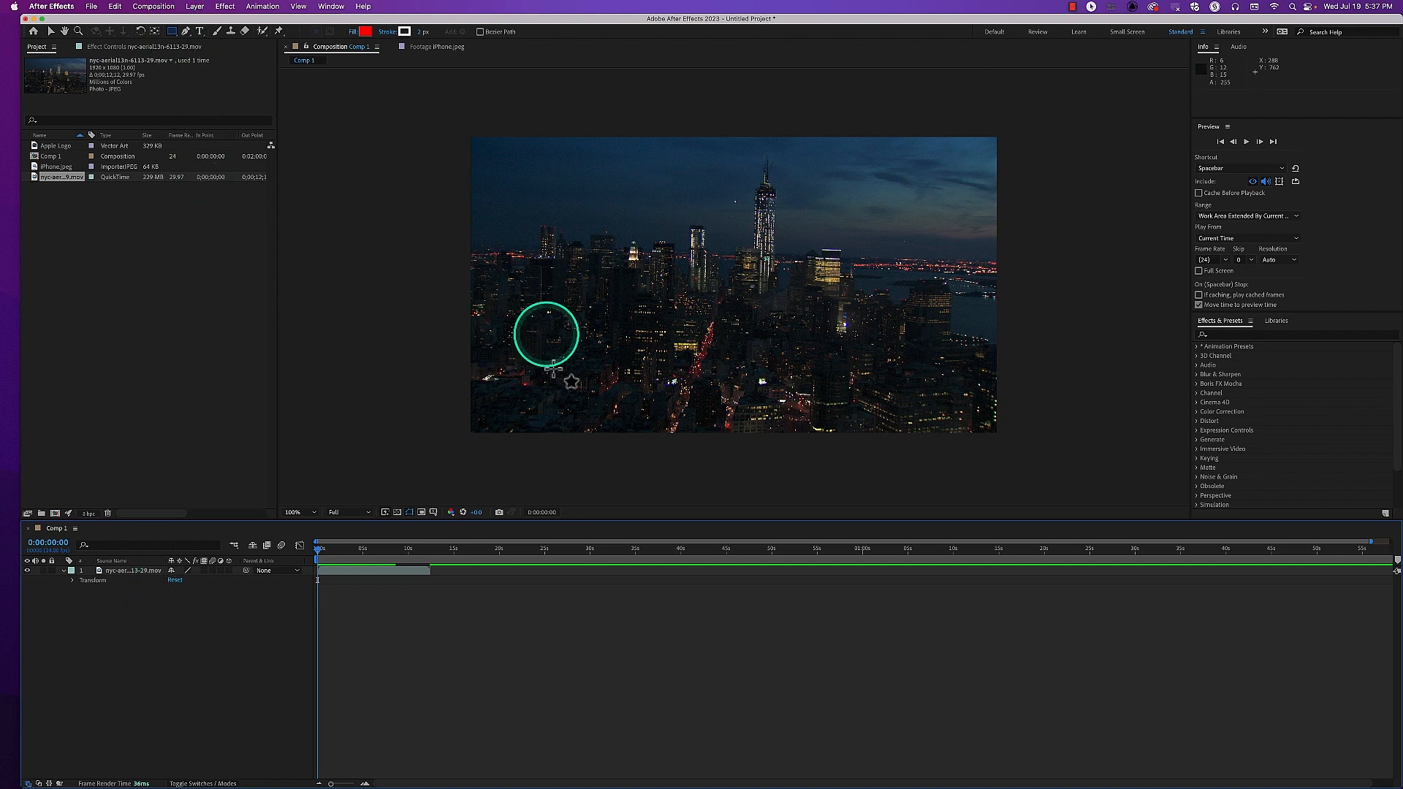
pyautogui.moveTo(605, 240); pyautogui.dragTo(846, 386)
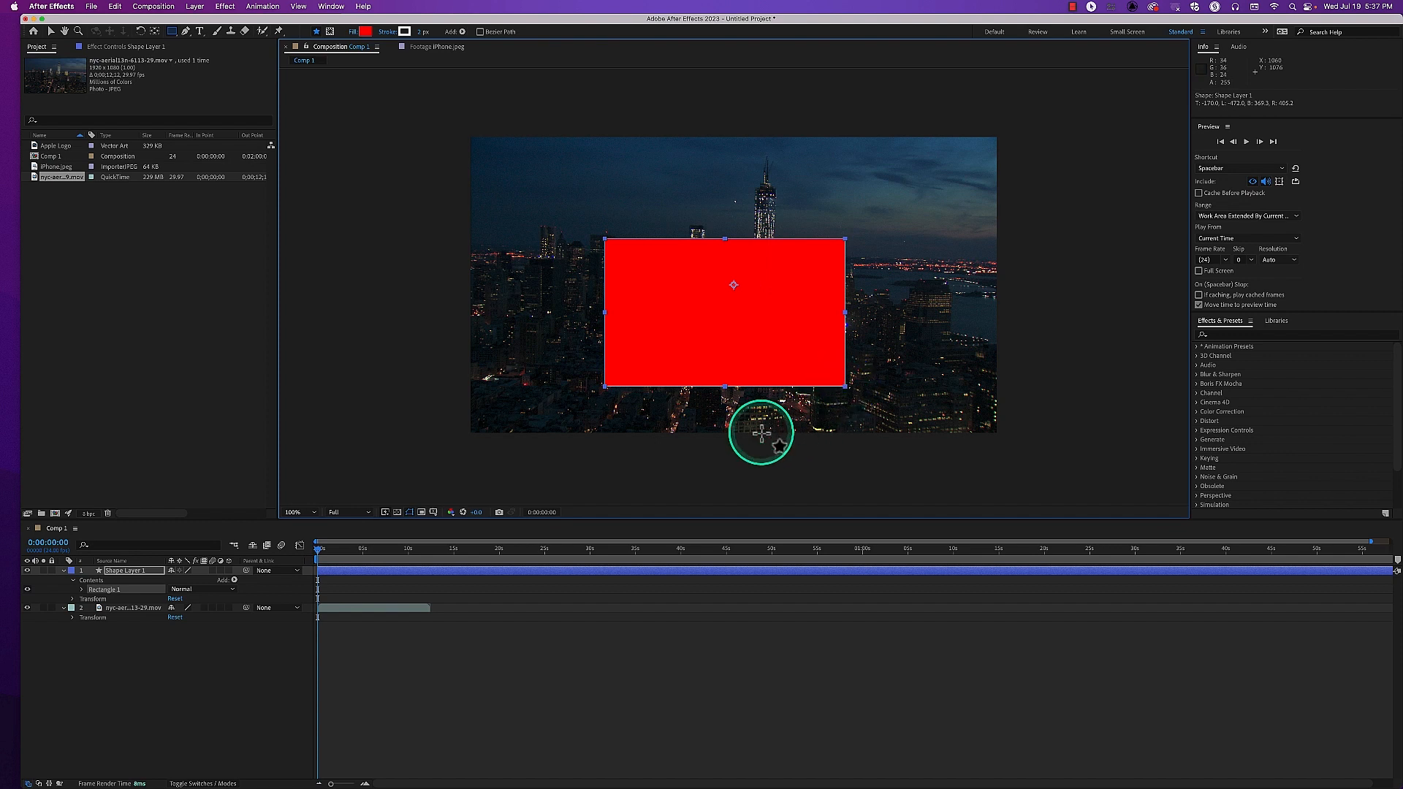
# Add a second, overlapping red rectangle about 625 × 530 px to the same shape layer, up and left of the first
pyautogui.click(149, 573)
pyautogui.press('super+y')
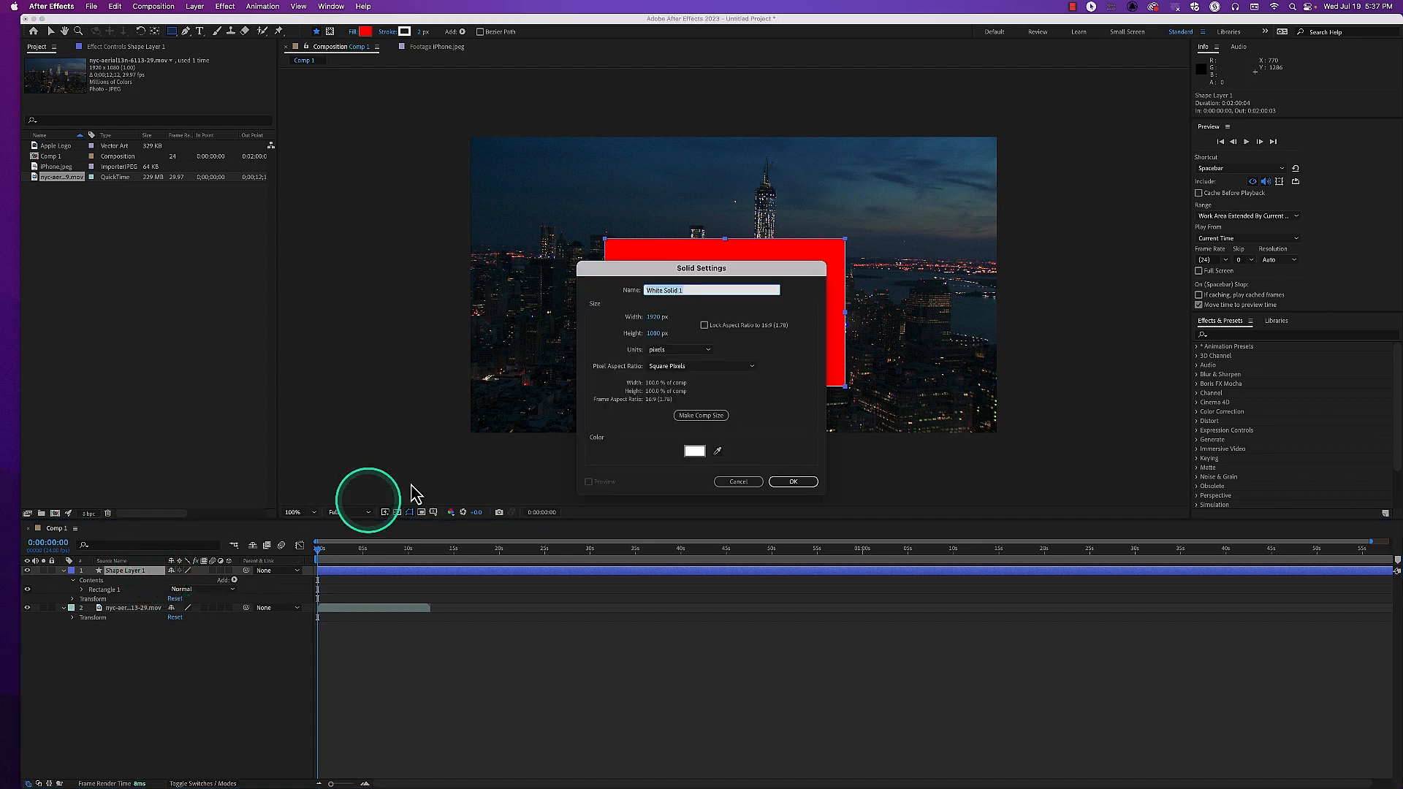
pyautogui.click(750, 483)
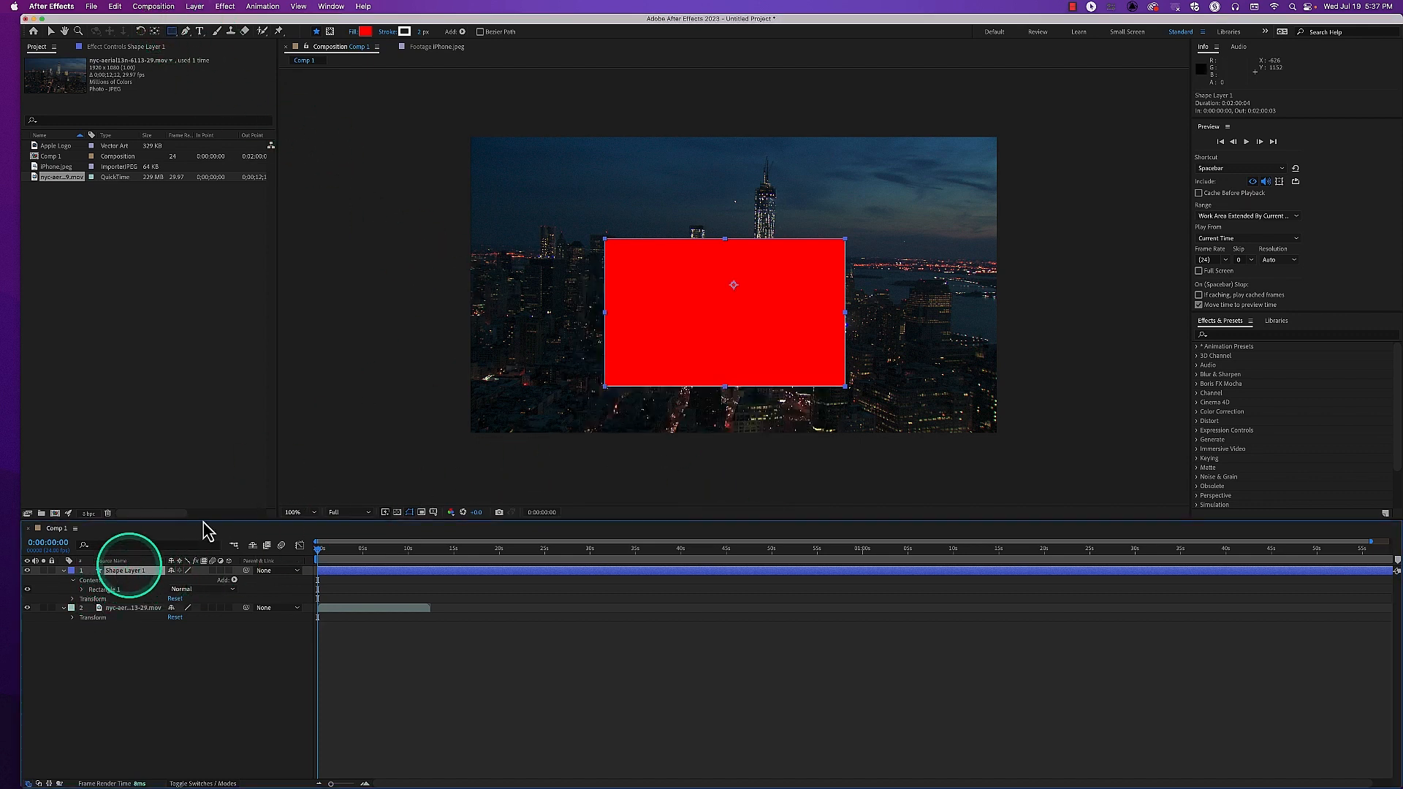
pyautogui.moveTo(523, 195)
pyautogui.mouseDown()
pyautogui.moveTo(689, 316)
pyautogui.moveTo(664, 376)
pyautogui.moveTo(695, 340)
pyautogui.mouseUp()
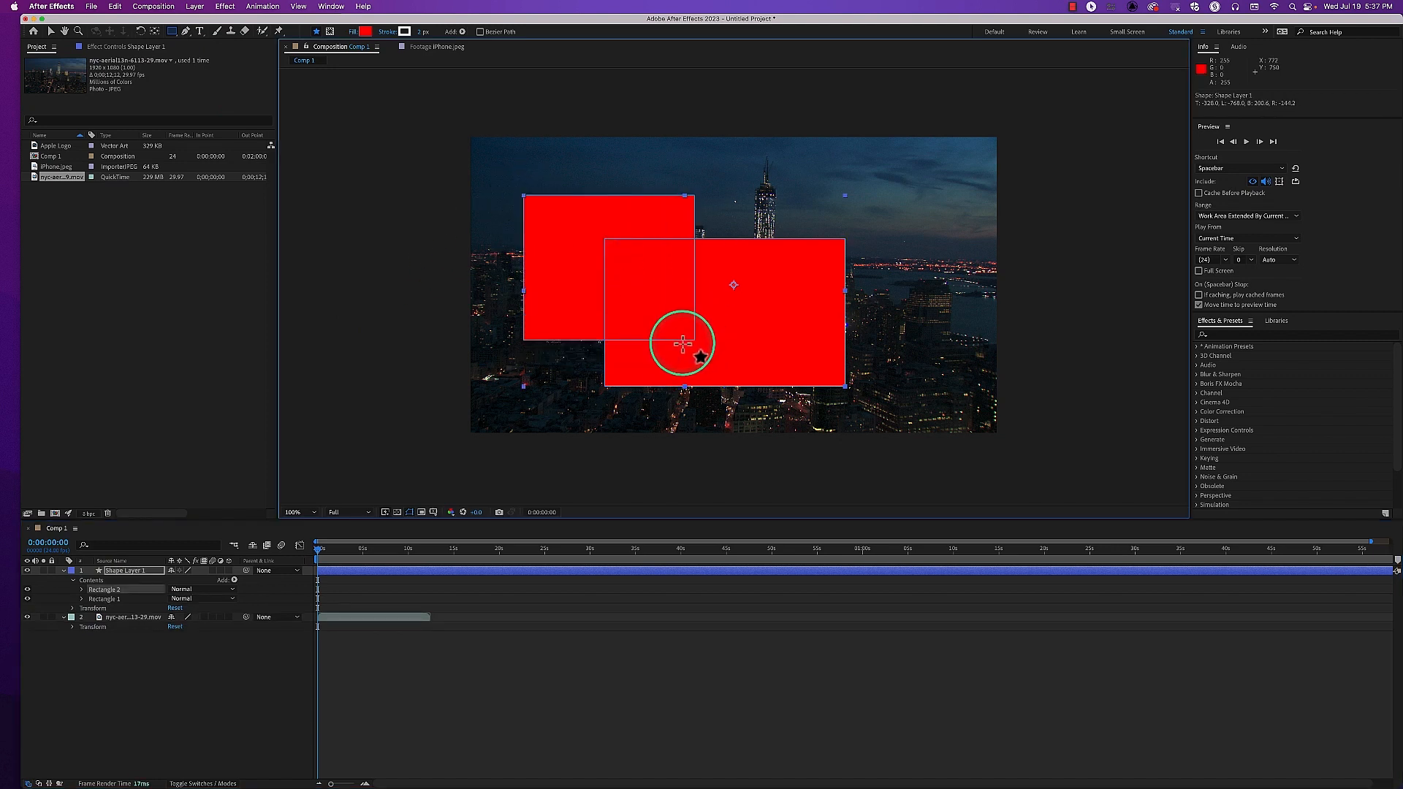
# Create a royal blue solid layer 400 px wide and 400 px high
pyautogui.press('super+y')
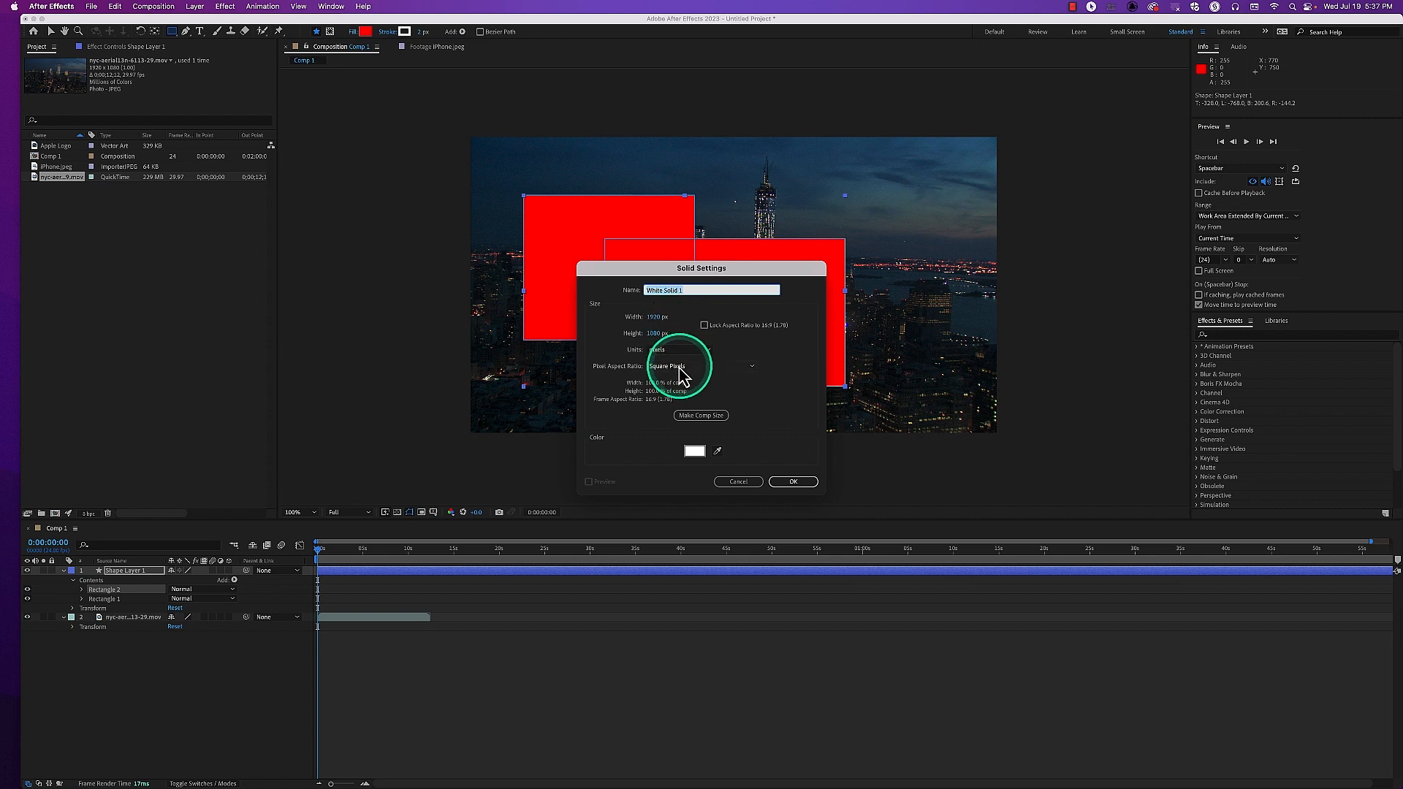
pyautogui.click(656, 317)
pyautogui.write('400')
pyautogui.press('Tab')
pyautogui.write('400')
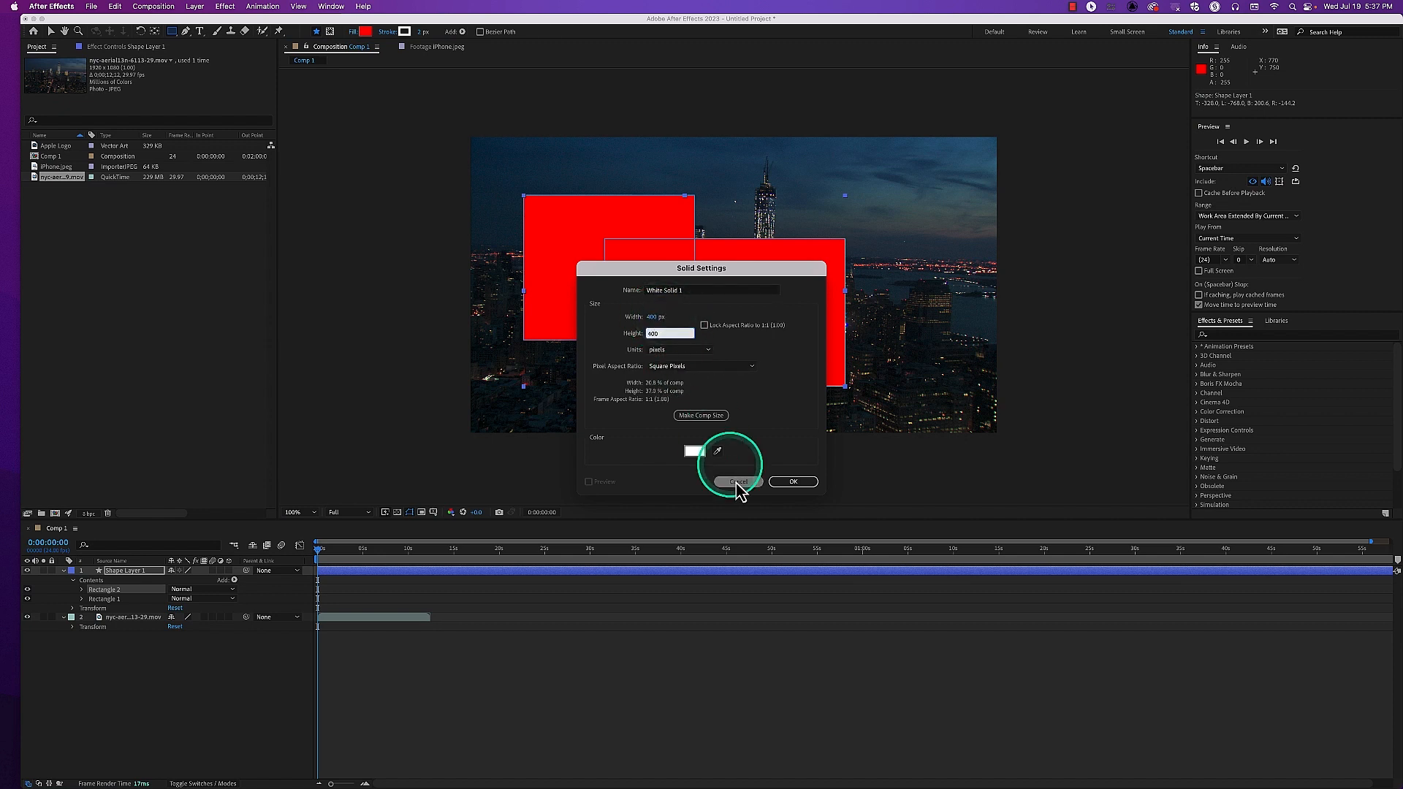
pyautogui.click(695, 451)
pyautogui.click(369, 378)
pyautogui.click(340, 347)
pyautogui.click(455, 329)
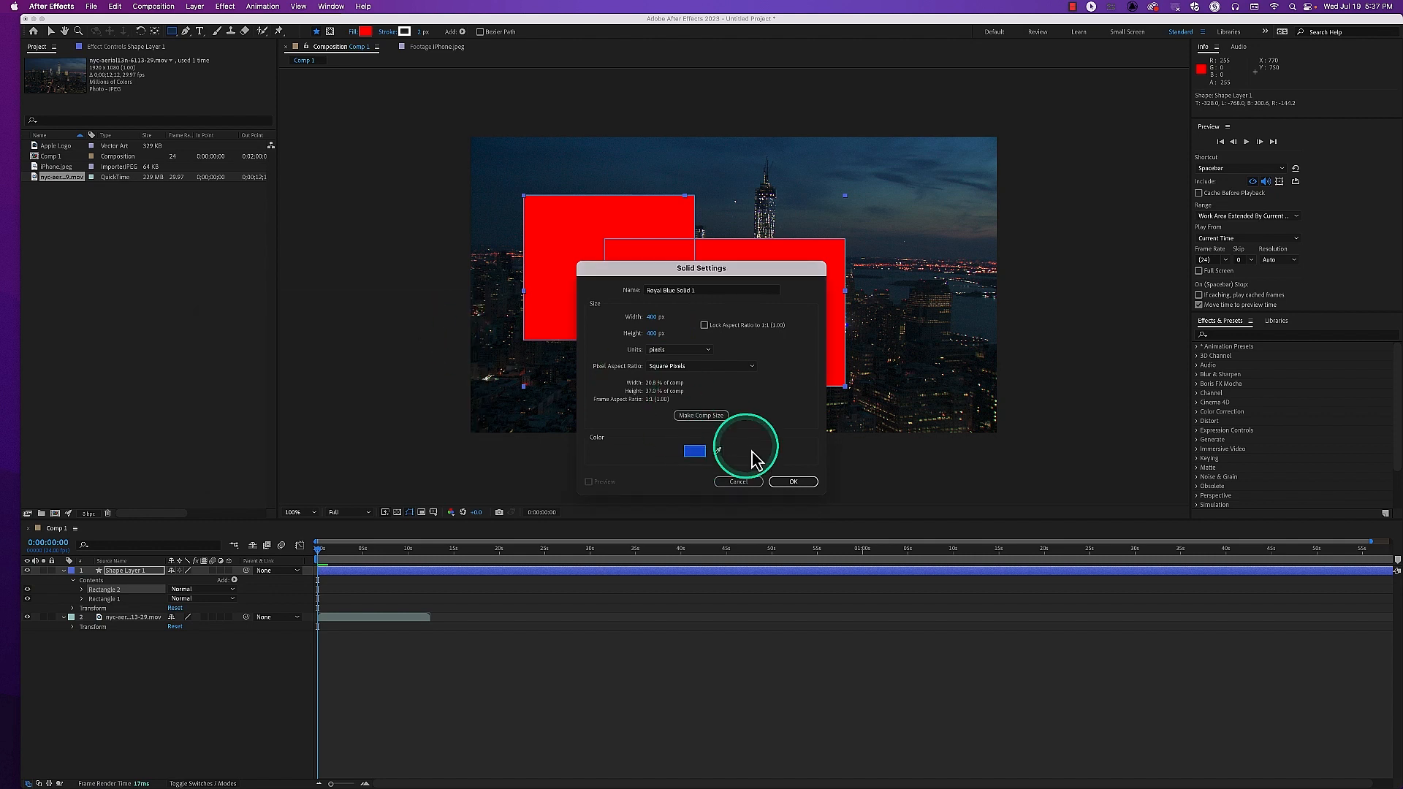
pyautogui.click(793, 482)
# Delete the blue solid, the shape layer and the nyc-aerial clip layer from Comp 1
pyautogui.click(121, 571)
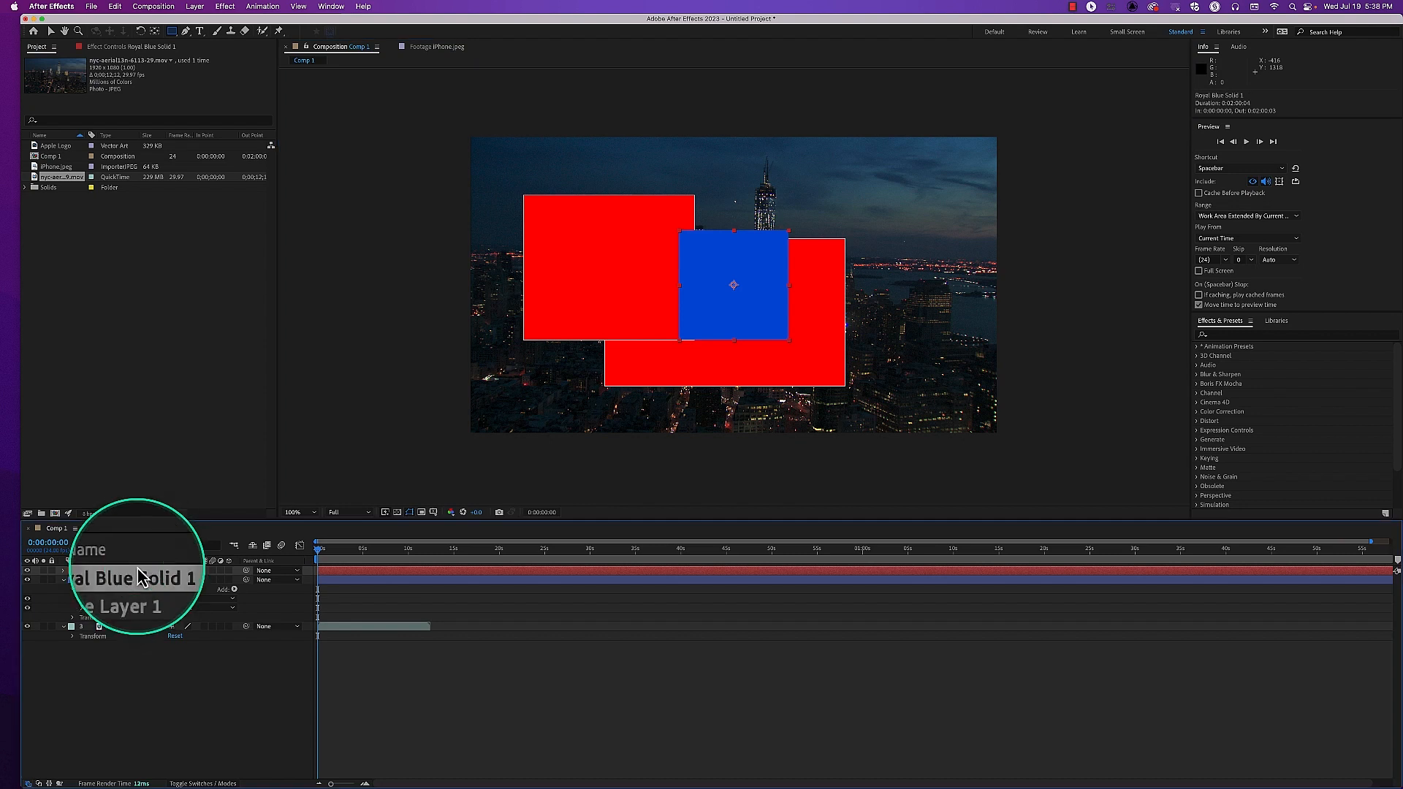
pyautogui.keyDown('shift'); pyautogui.click(139, 581); pyautogui.keyUp('shift')
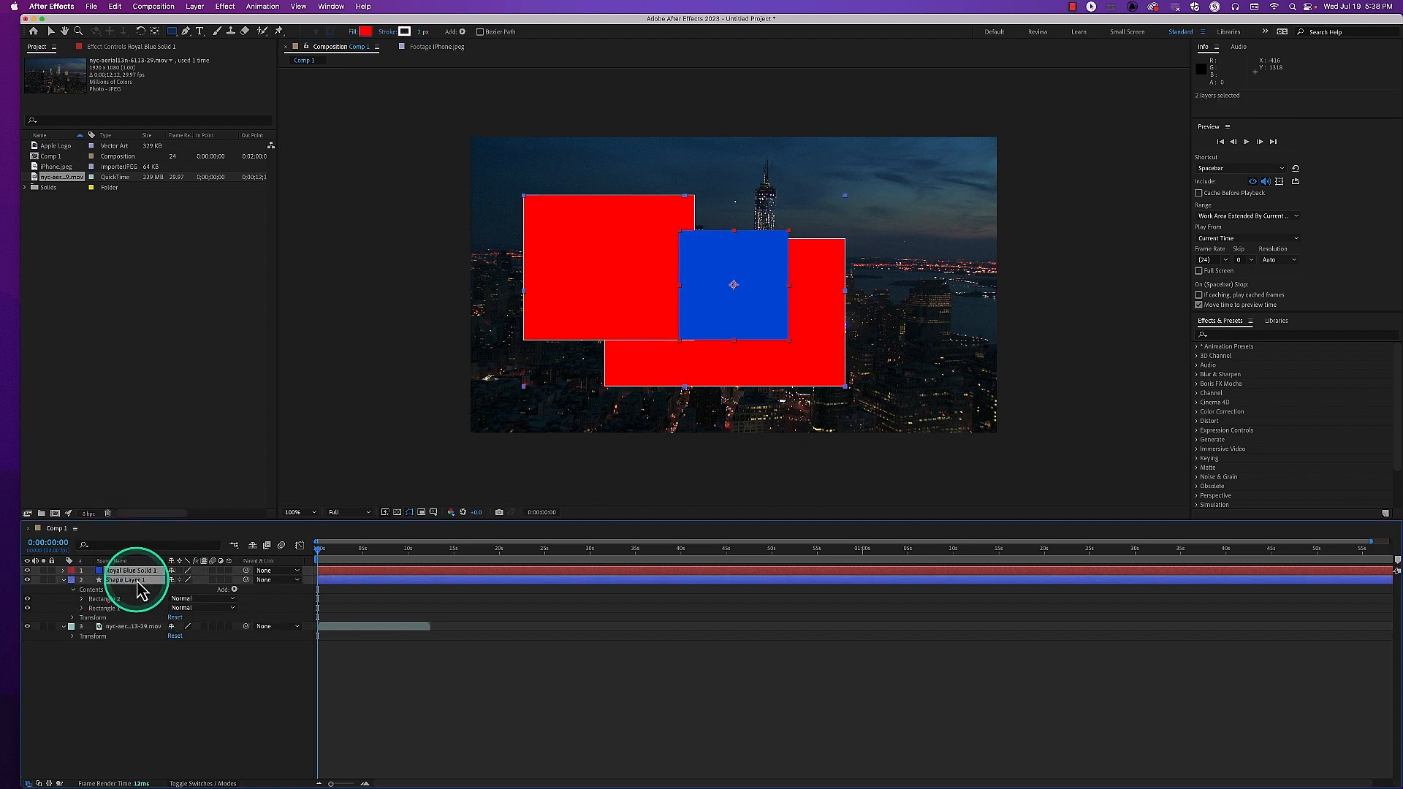
pyautogui.press('Delete')
pyautogui.click(145, 573)
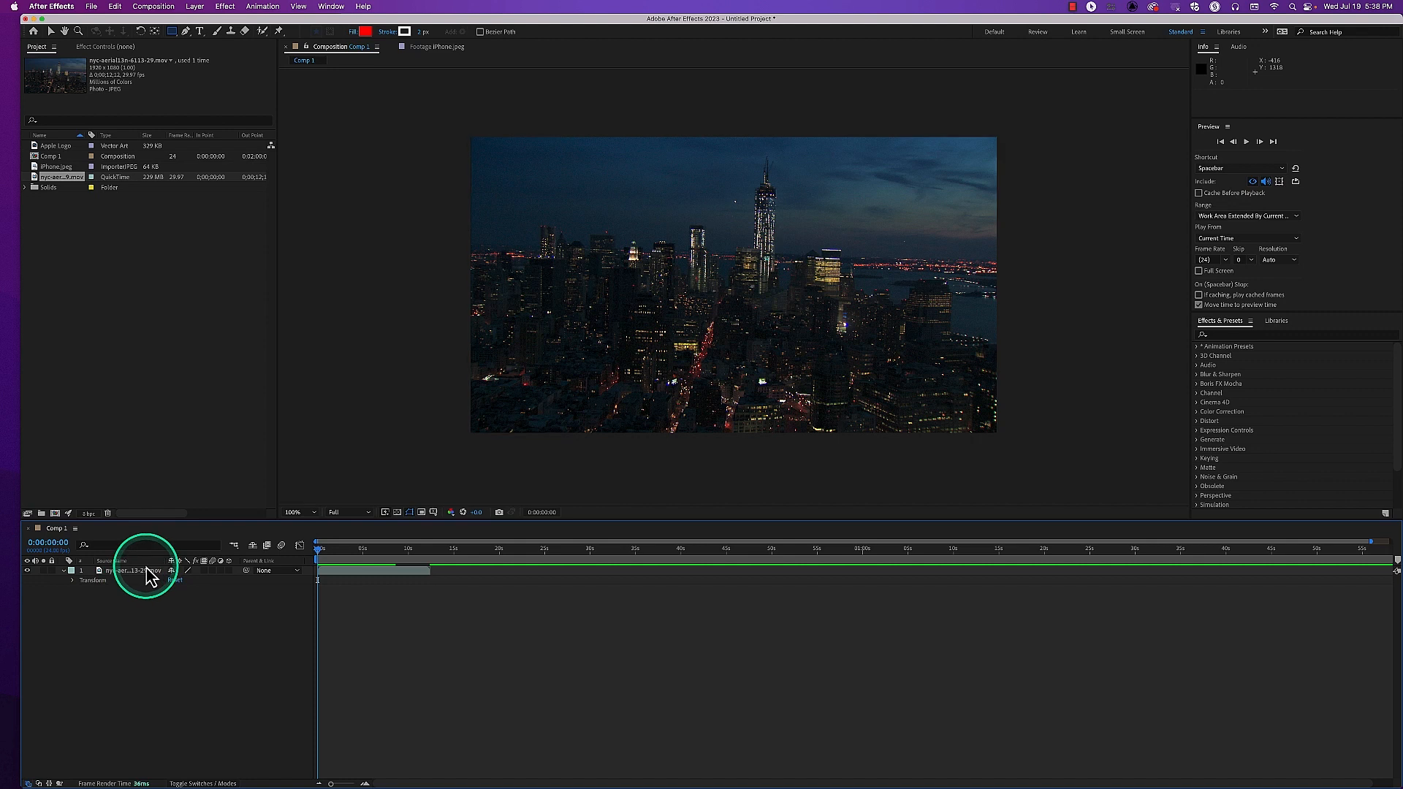
pyautogui.press('Delete')
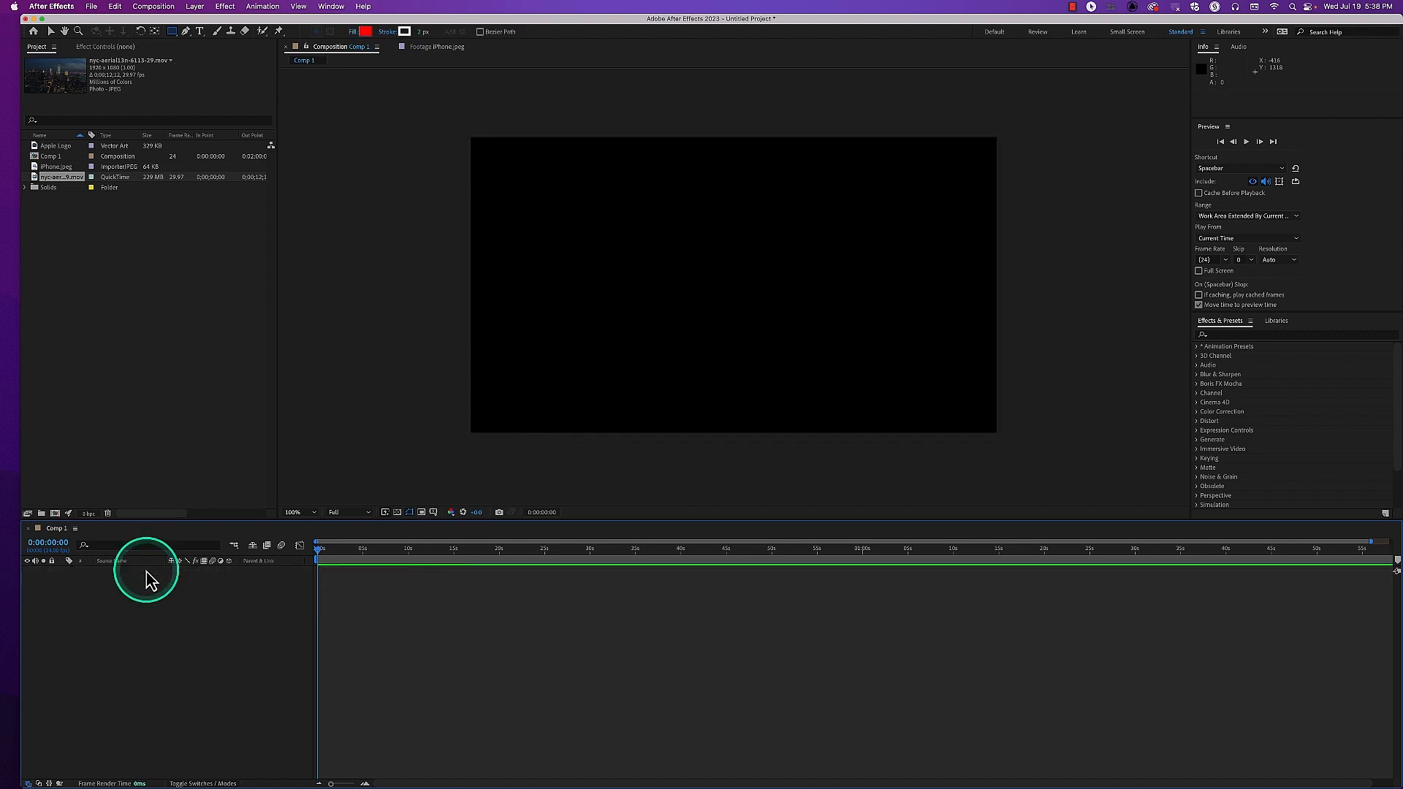
# Create a new composition named Comp 2 with a duration of 0:00:10:00
pyautogui.click(142, 475)
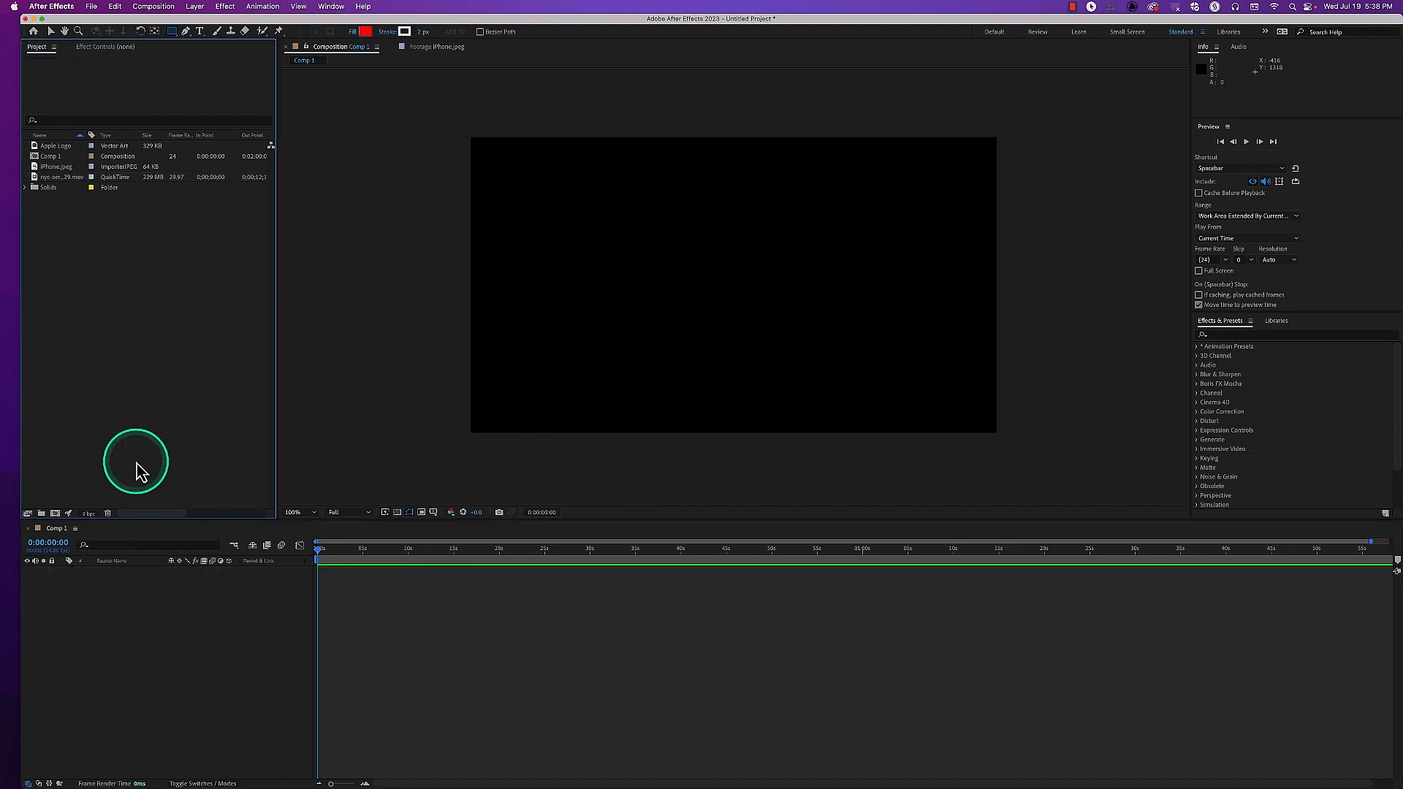
pyautogui.press('super+n')
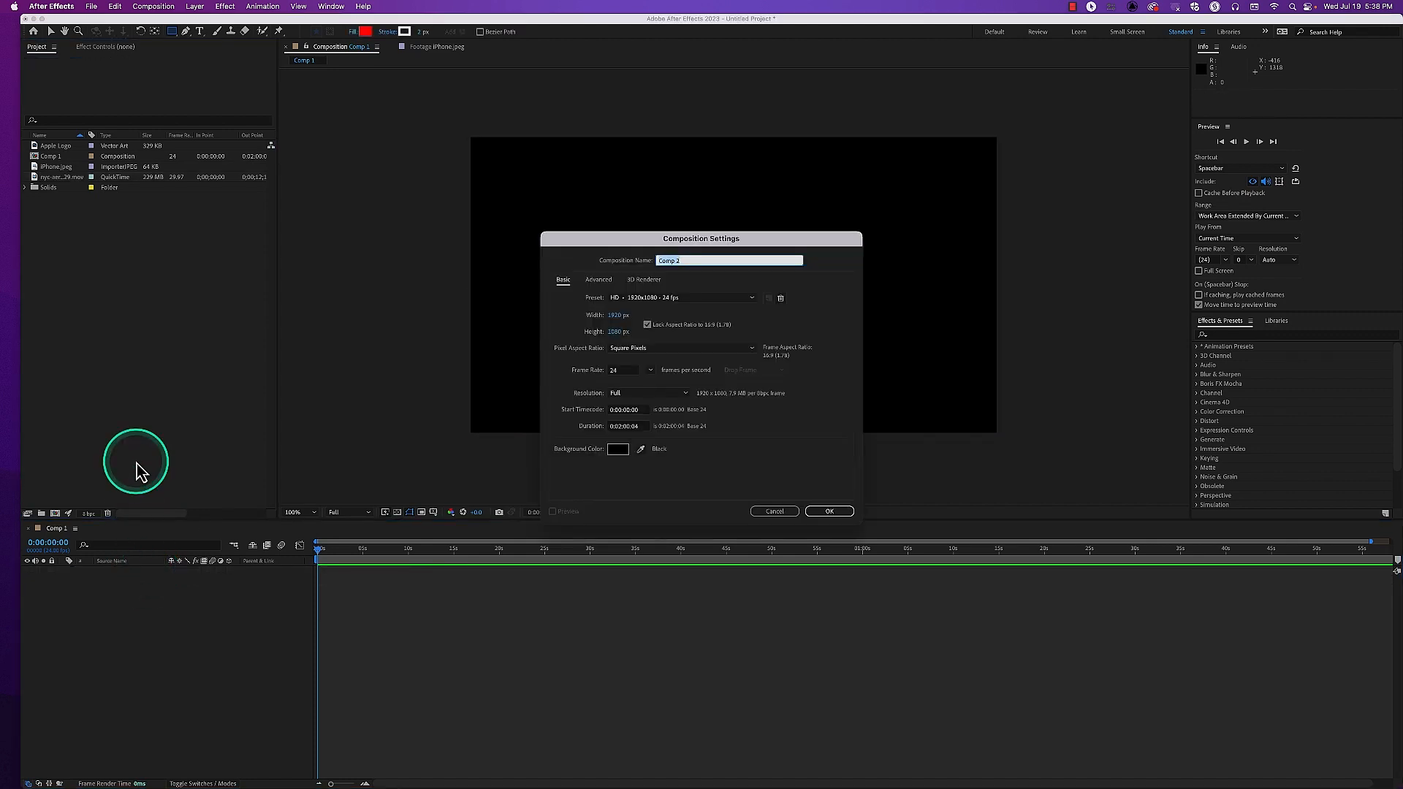
pyautogui.click(618, 426)
pyautogui.write('100')
pyautogui.press('Return')
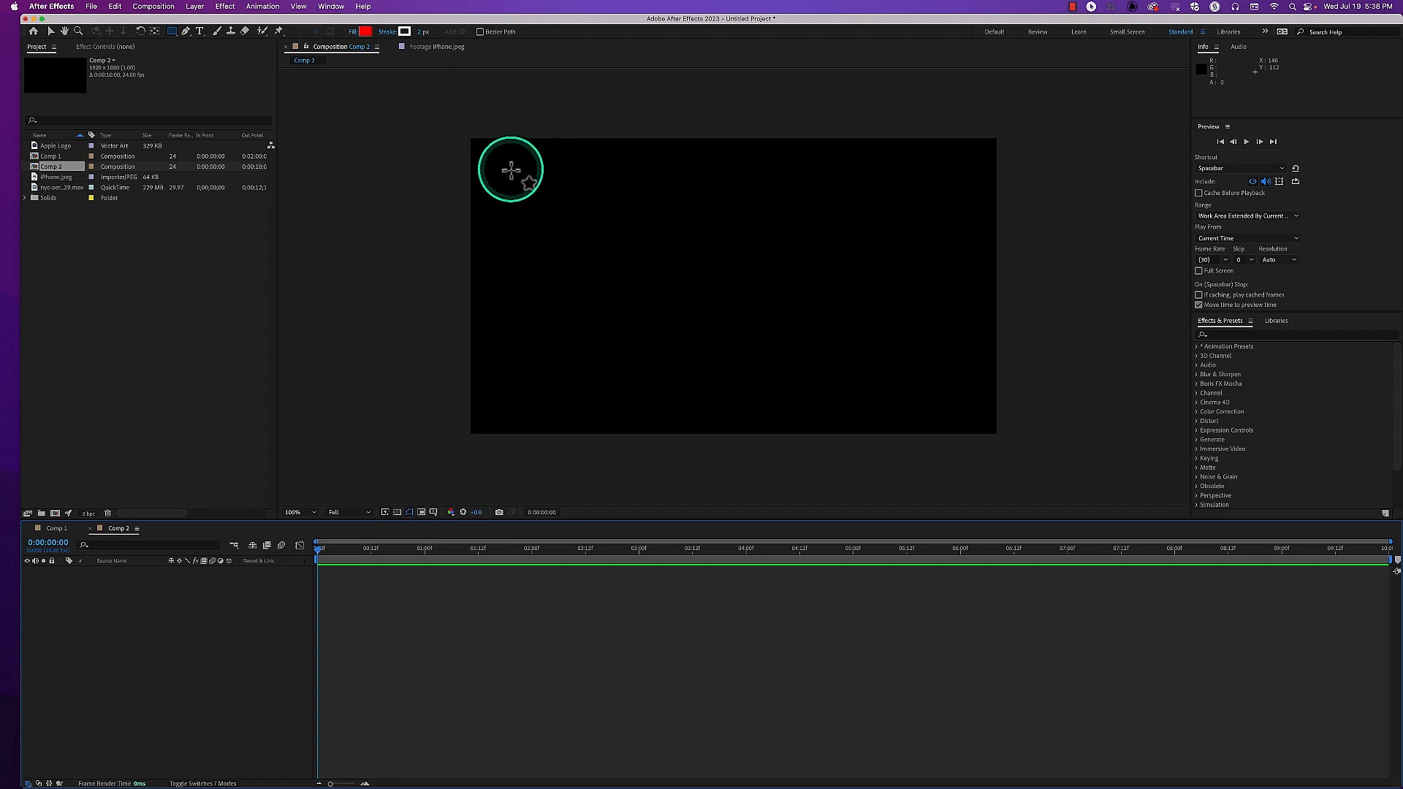
# Draw a red rectangle shape about 565 × 295 px near the upper-left corner of Comp 2
pyautogui.moveTo(511, 170)
pyautogui.mouseDown()
pyautogui.moveTo(602, 238)
pyautogui.moveTo(720, 263)
pyautogui.moveTo(586, 319)
pyautogui.moveTo(658, 317)
pyautogui.moveTo(592, 254)
pyautogui.moveTo(614, 266)
pyautogui.moveTo(664, 252)
pyautogui.mouseUp()
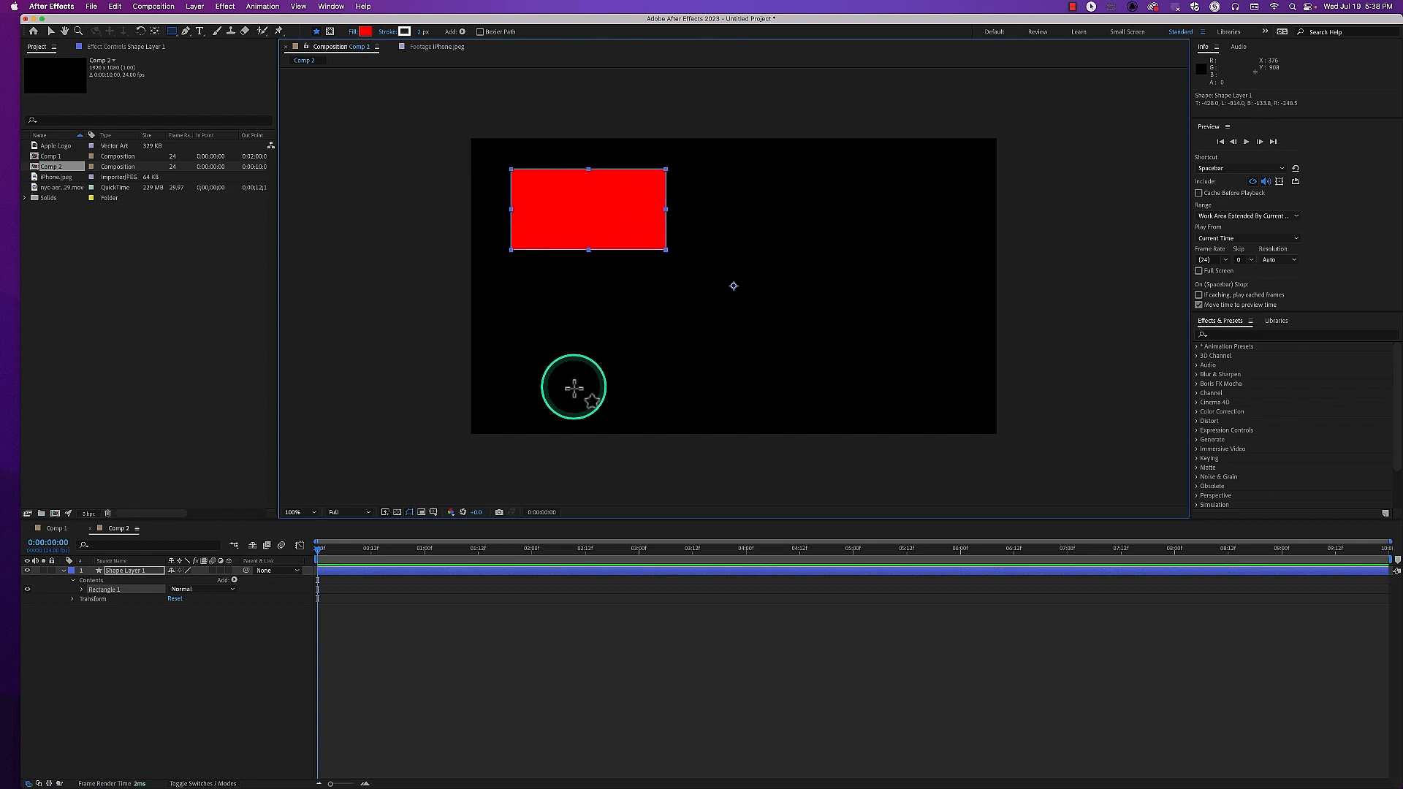
# Expand Rectangle 1 to view its path, stroke and fill, and delete the shape layer
pyautogui.click(139, 571)
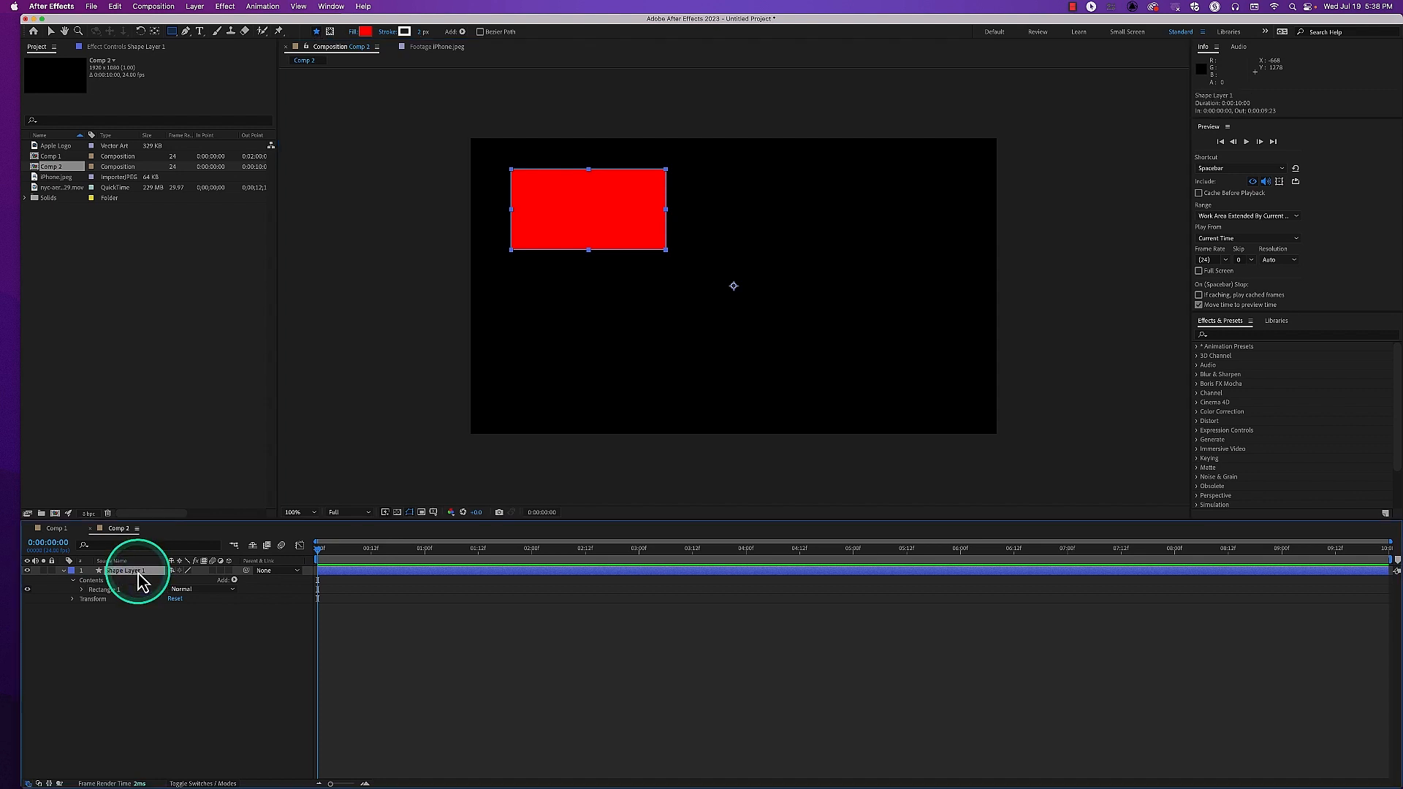
pyautogui.click(82, 589)
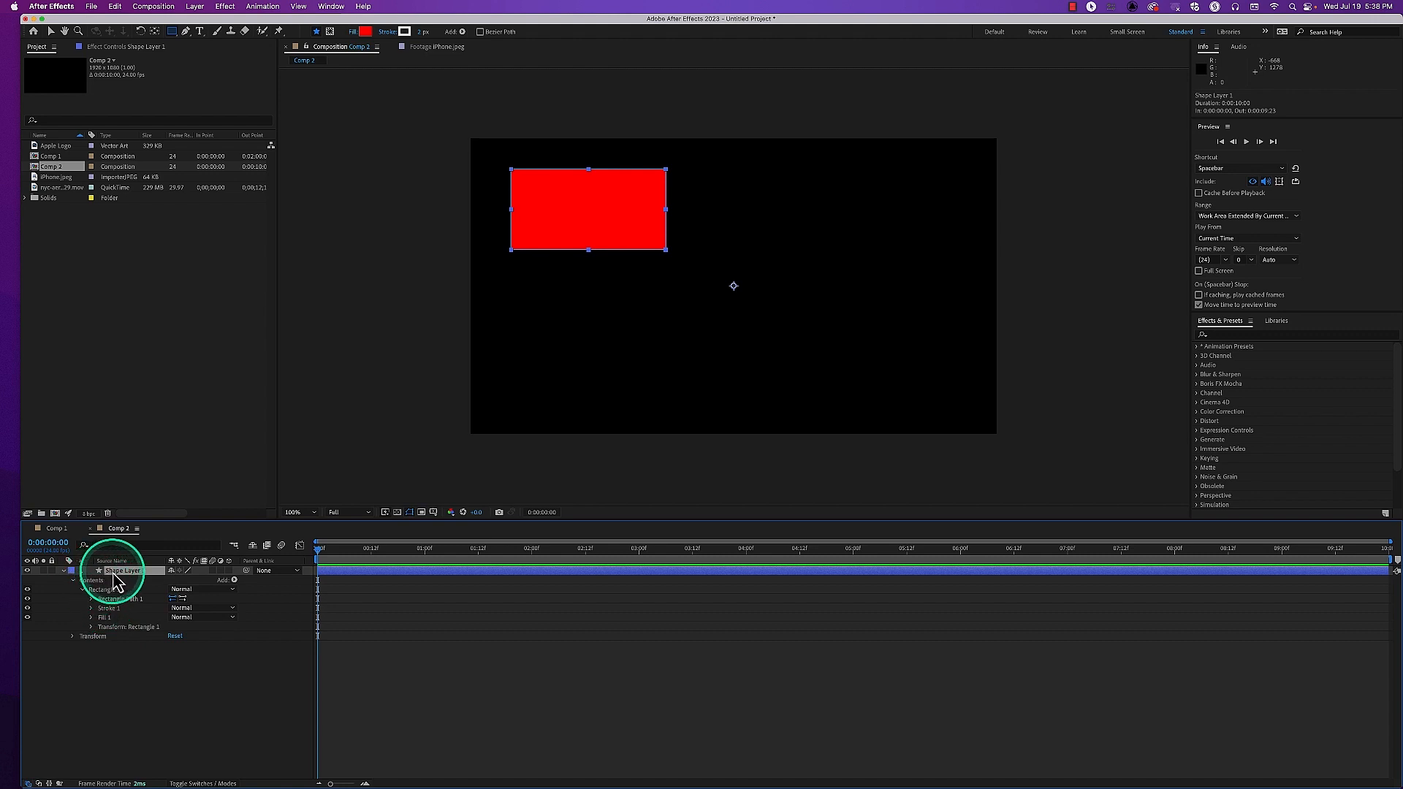
pyautogui.press('Delete')
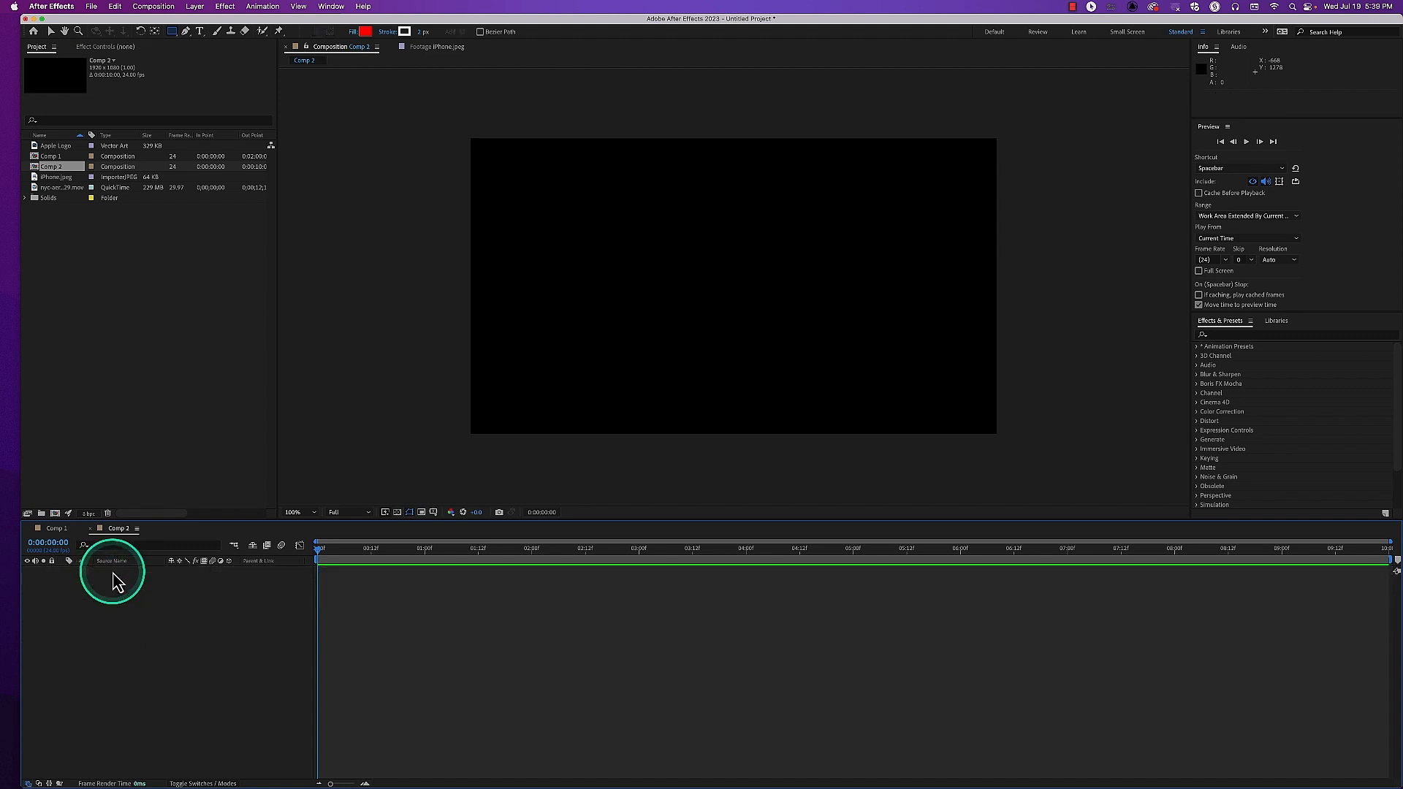
# Set the Rectangle tool's fill color to blue and increase its stroke width
pyautogui.click(172, 31)
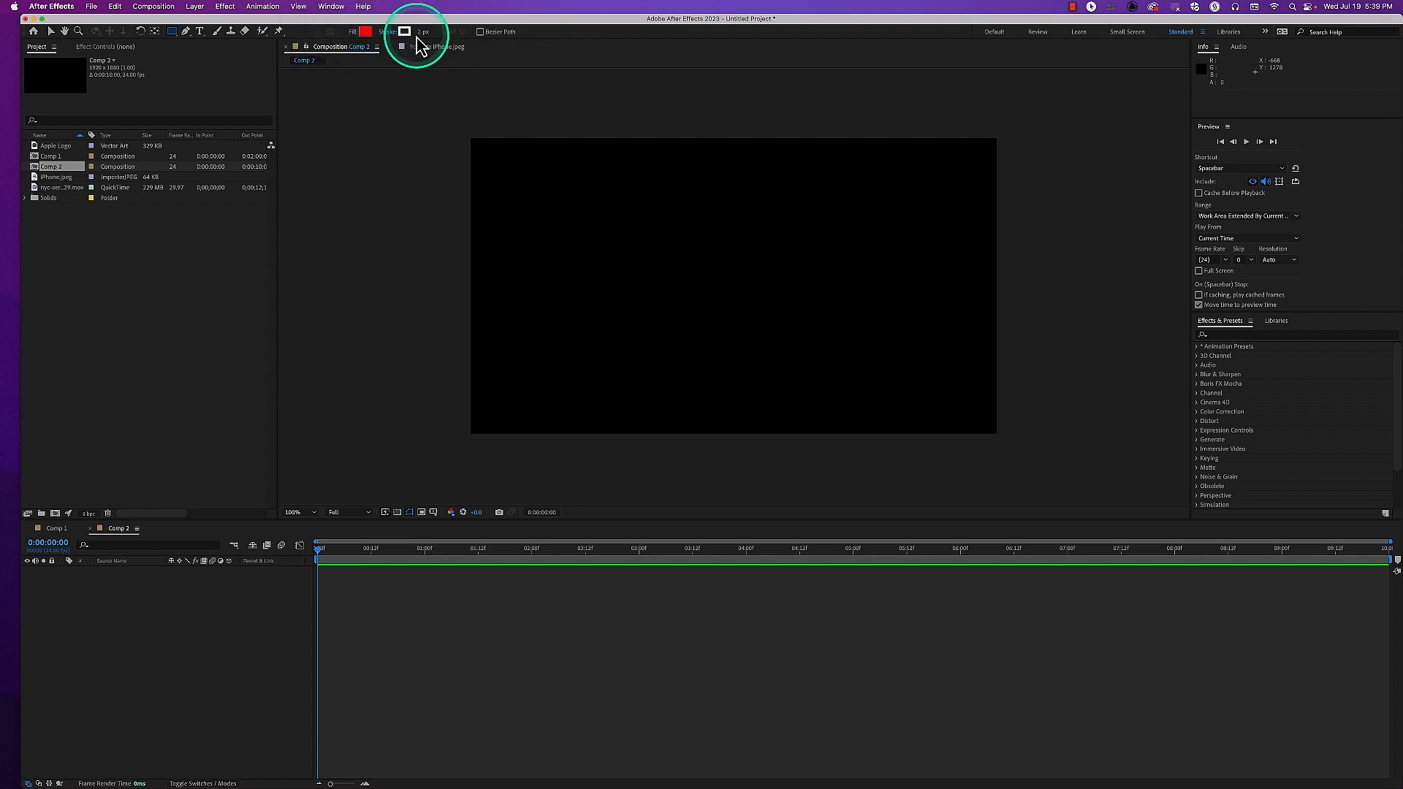
pyautogui.click(365, 31)
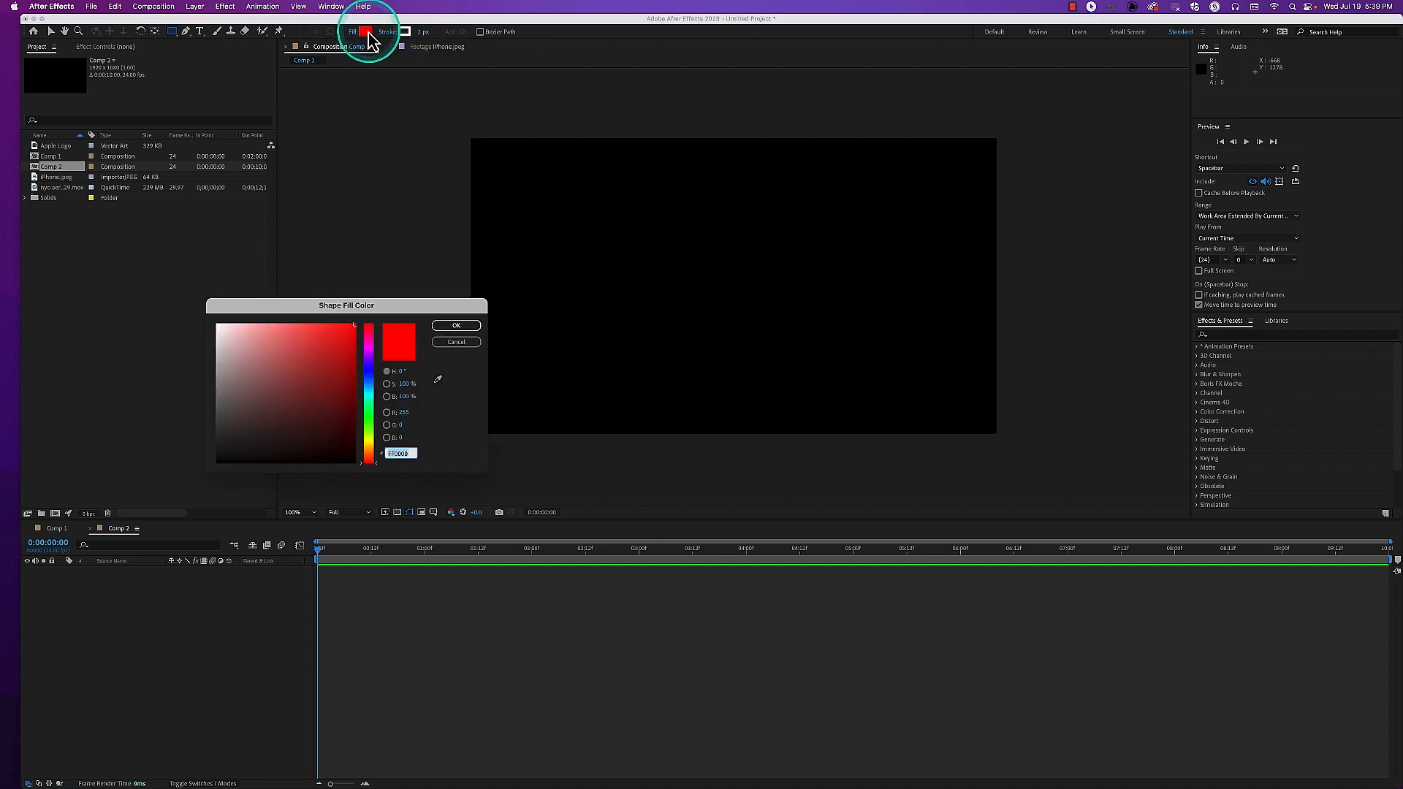
pyautogui.click(370, 373)
pyautogui.click(457, 326)
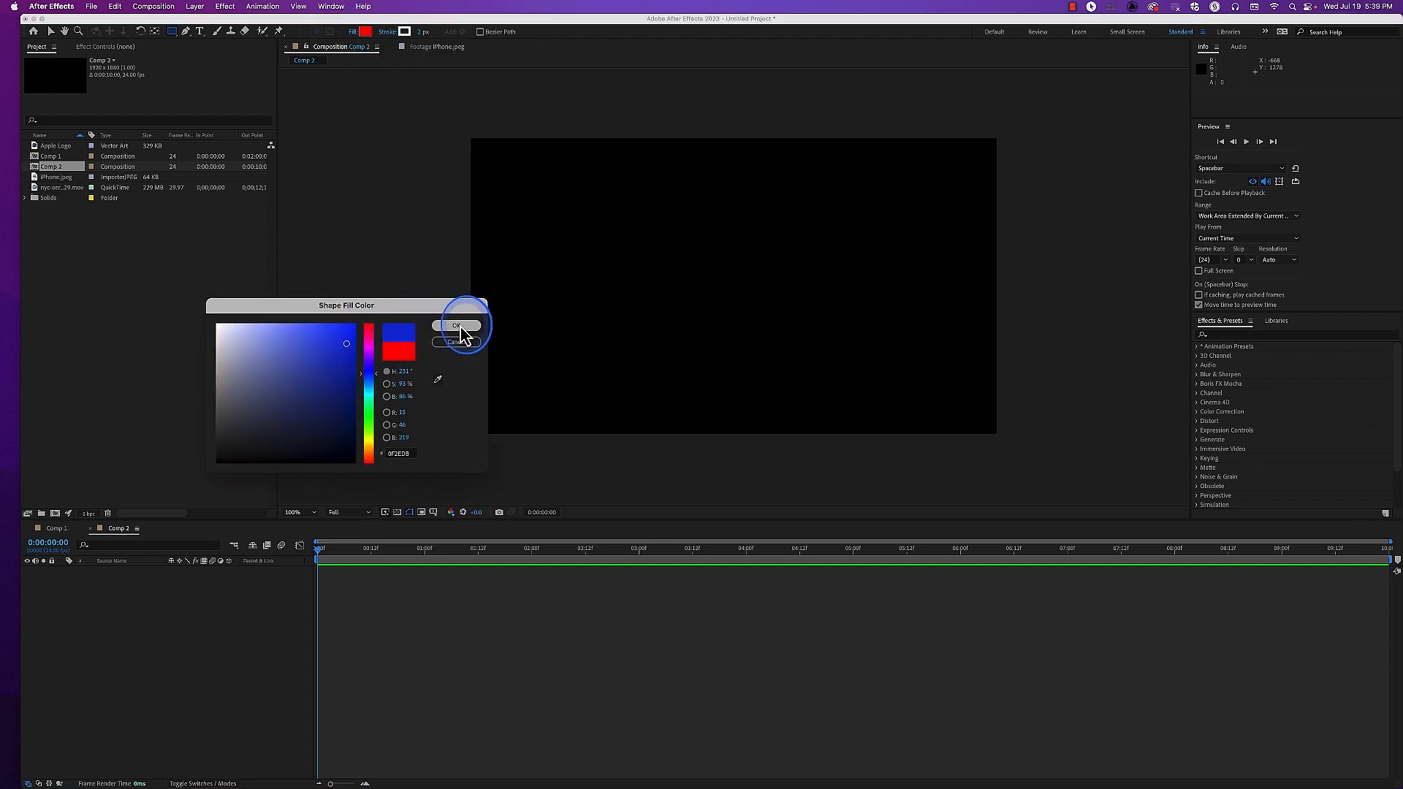
pyautogui.click(421, 31)
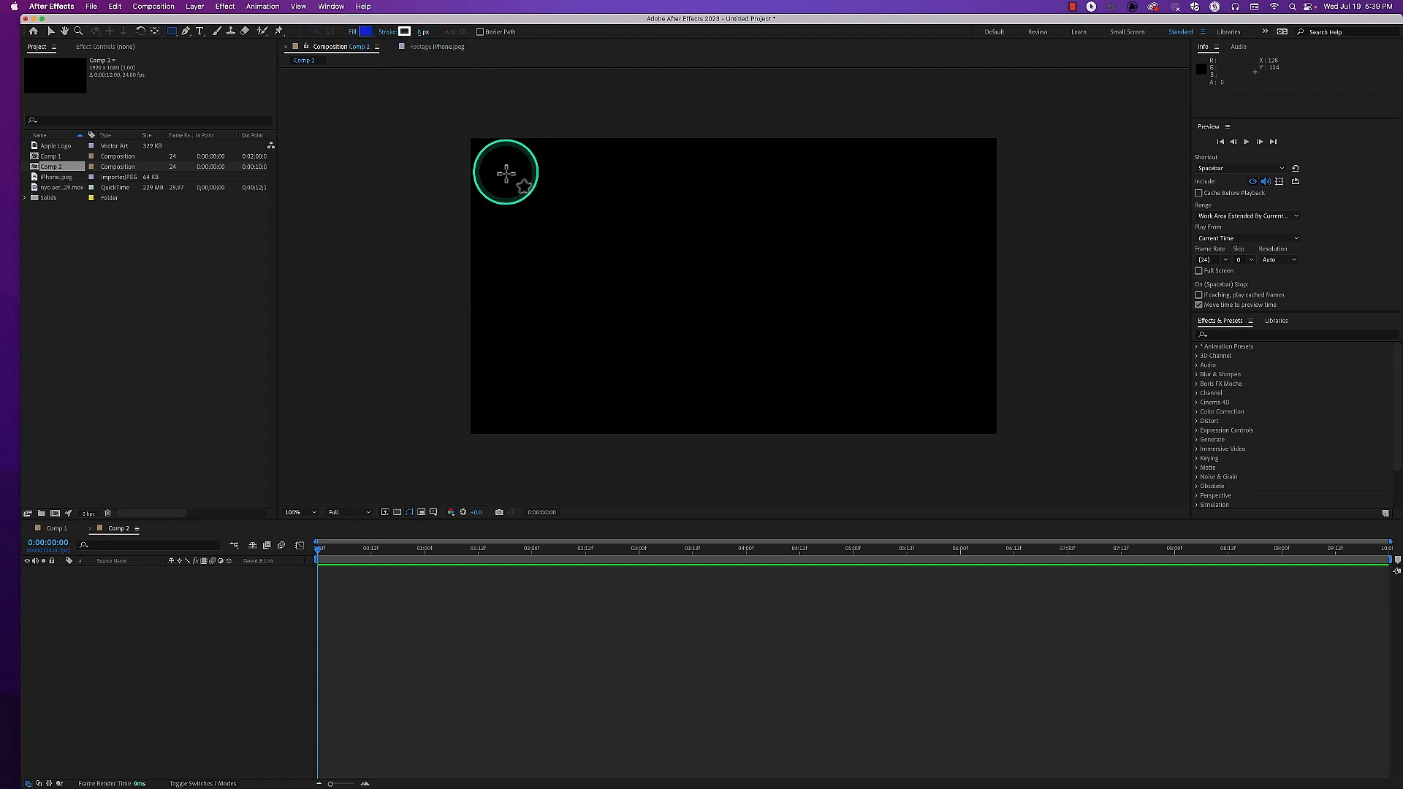
# Draw a blue rectangle about 650 × 375 px near Comp 2's upper-left corner and expand its layer's Transform properties
pyautogui.moveTo(505, 172); pyautogui.dragTo(684, 275)
pyautogui.click(109, 657)
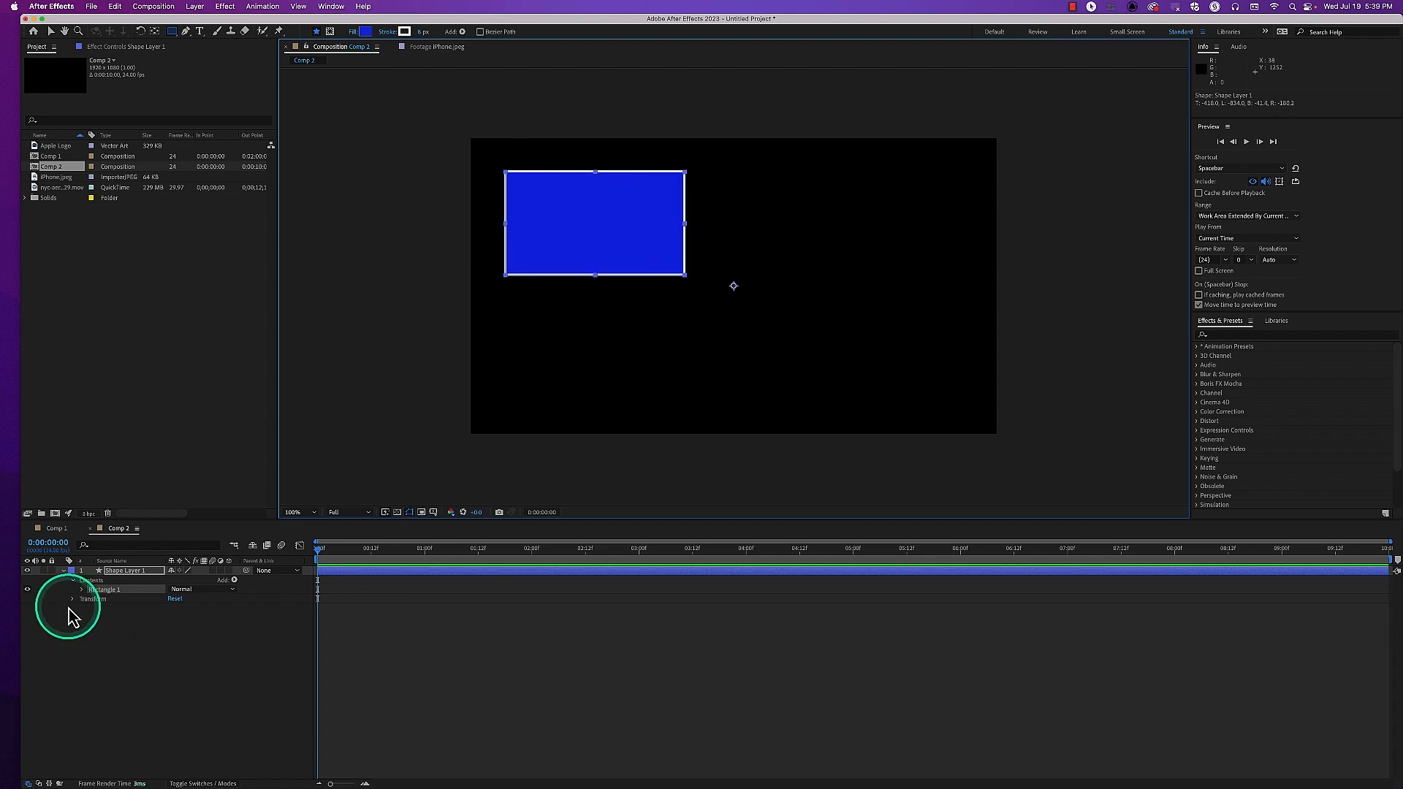
pyautogui.click(126, 572)
pyautogui.click(73, 599)
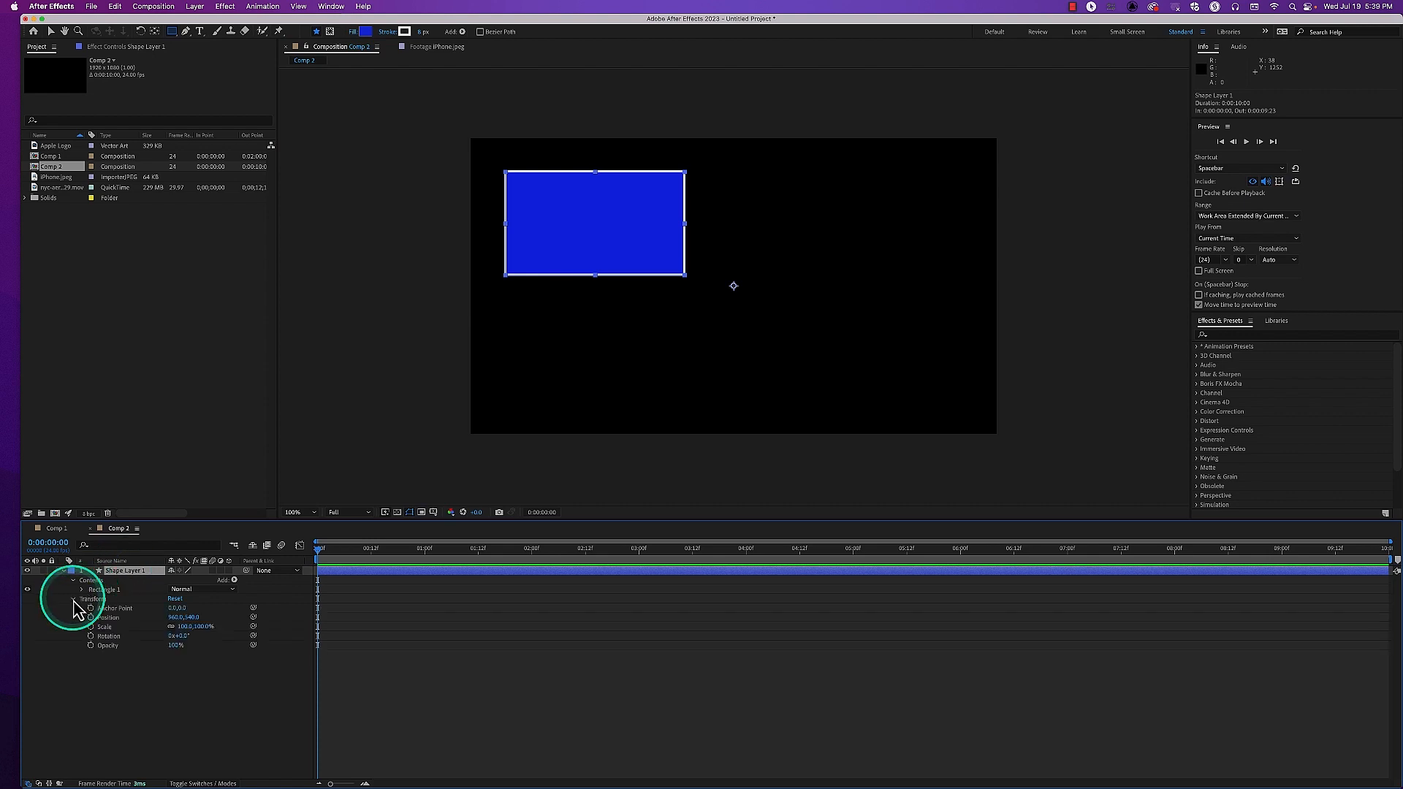
# Shift the shape layer horizontally to Position 994, 540, undoing the other trial changes to its transform values
pyautogui.moveTo(174, 618); pyautogui.dragTo(198, 649)
pyautogui.press('super+z')
pyautogui.press('super+z')
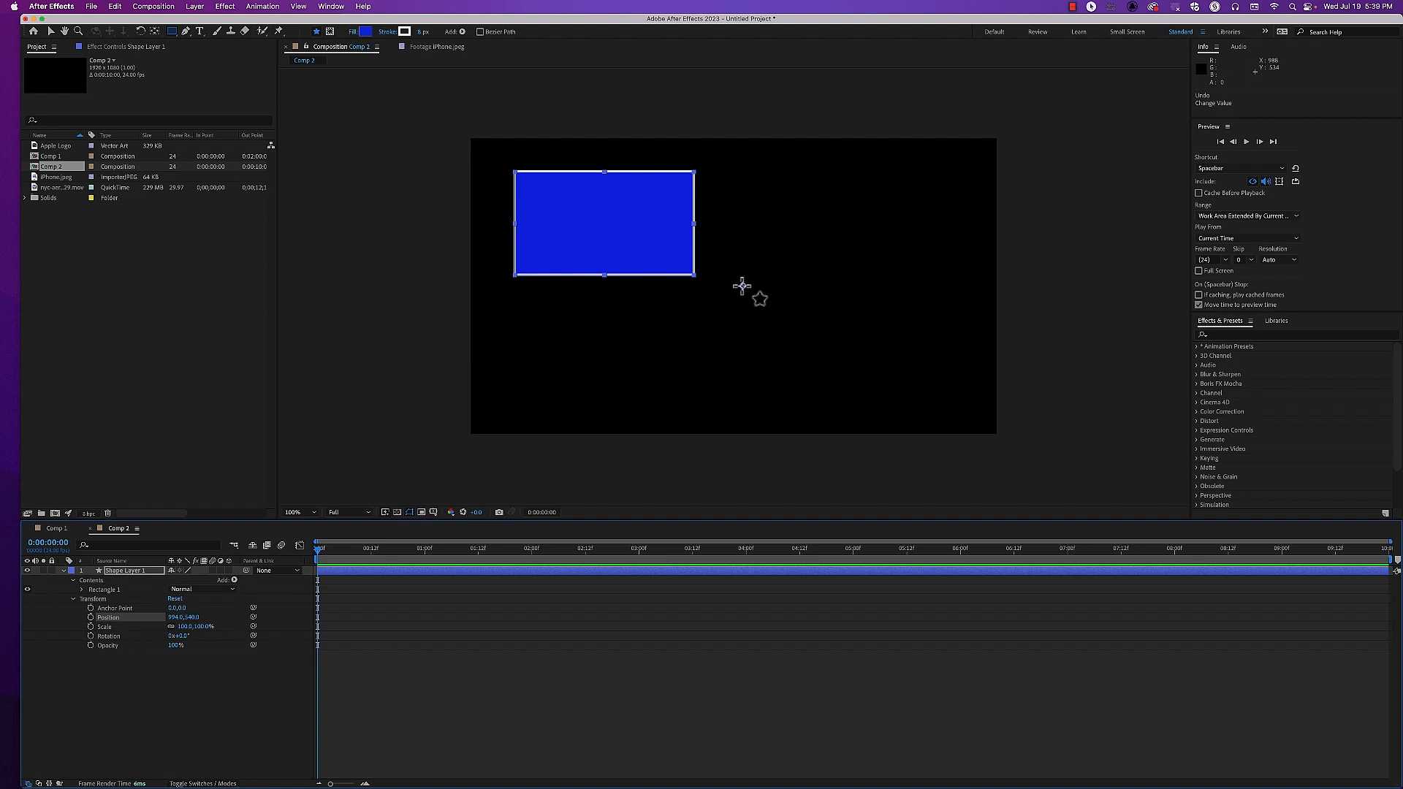
# Move the shape layer's anchor point to the center of the blue rectangle
pyautogui.moveTo(742, 286); pyautogui.dragTo(611, 231)
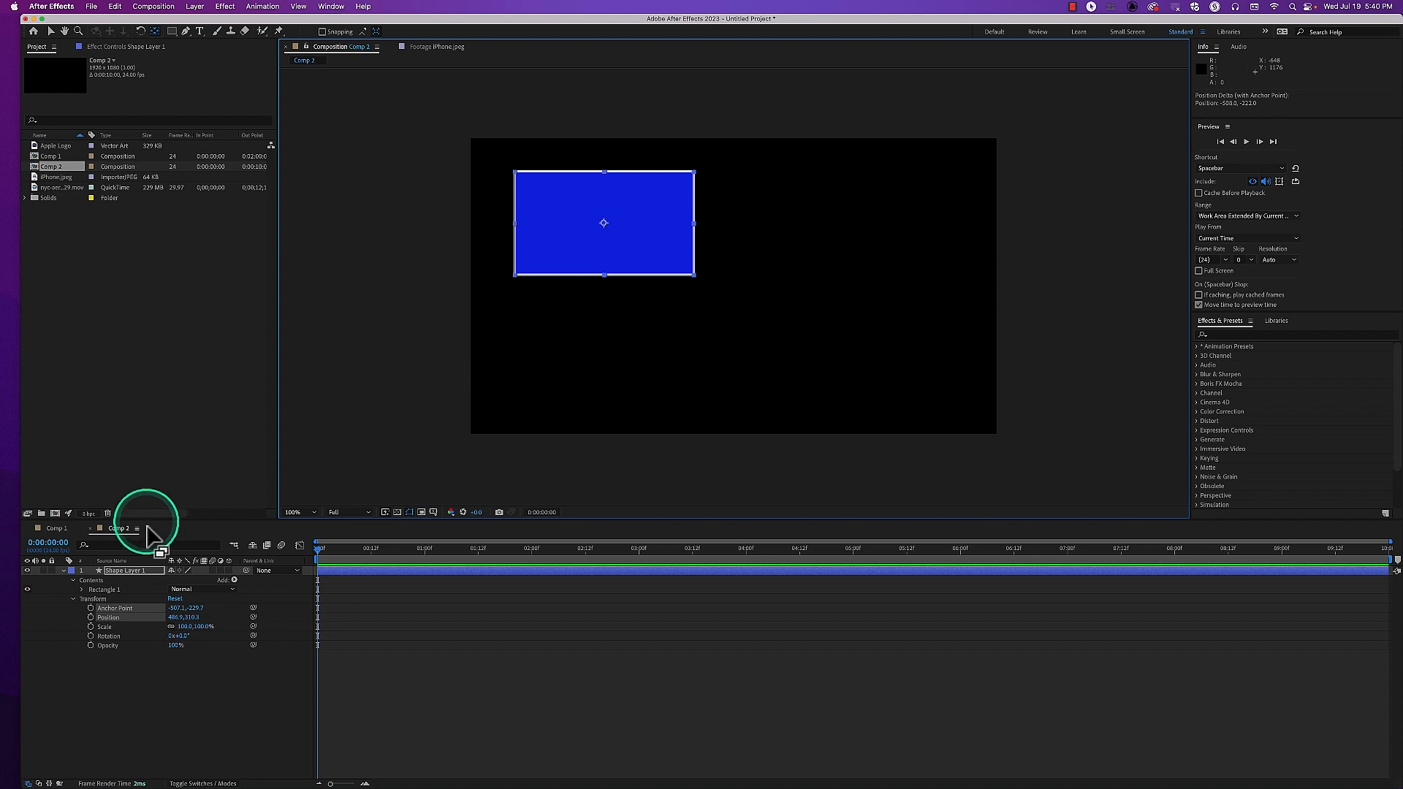
# Draw a circle about 450 px in diameter on Shape Layer 1, near the blue rectangle's lower-right corner
pyautogui.click(144, 574)
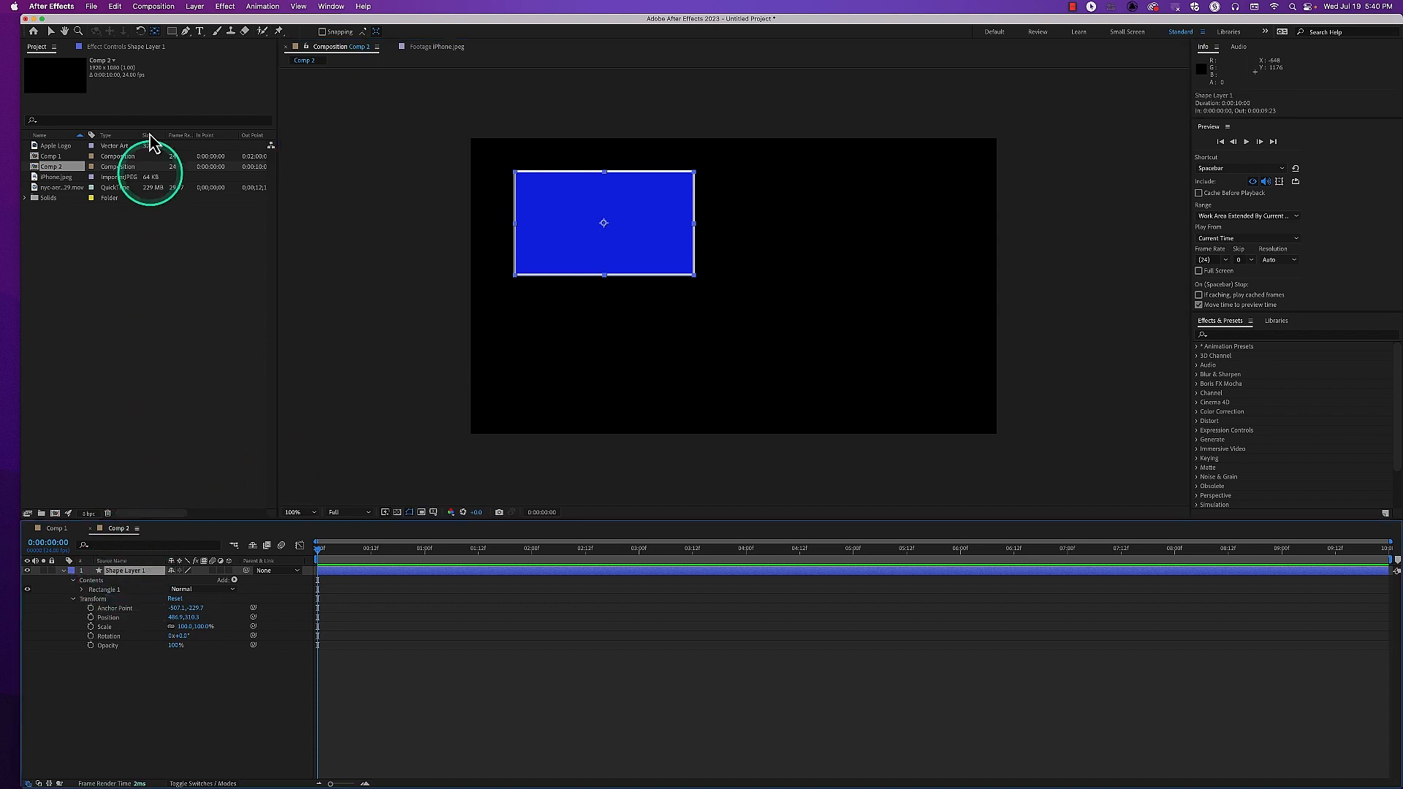
pyautogui.click(173, 31)
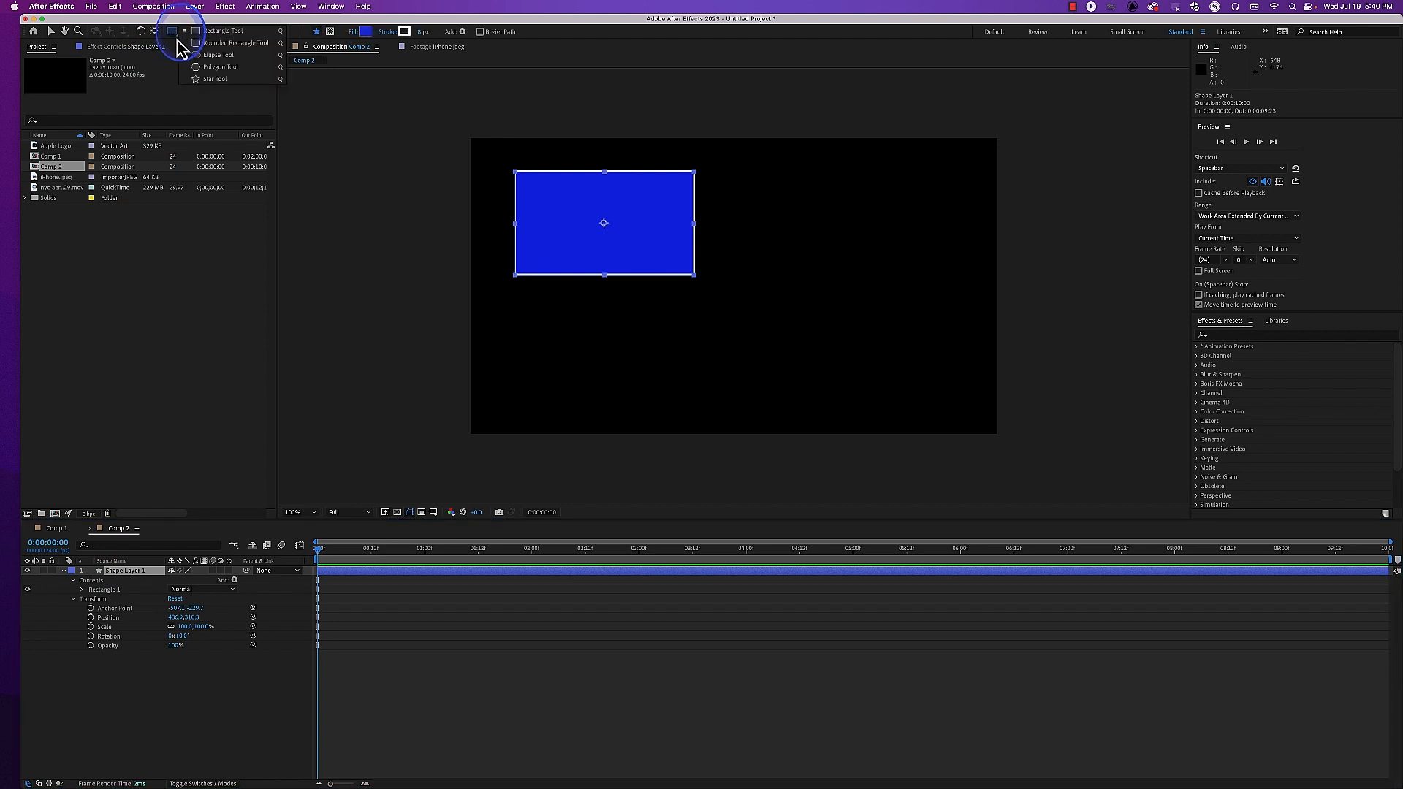
pyautogui.click(202, 55)
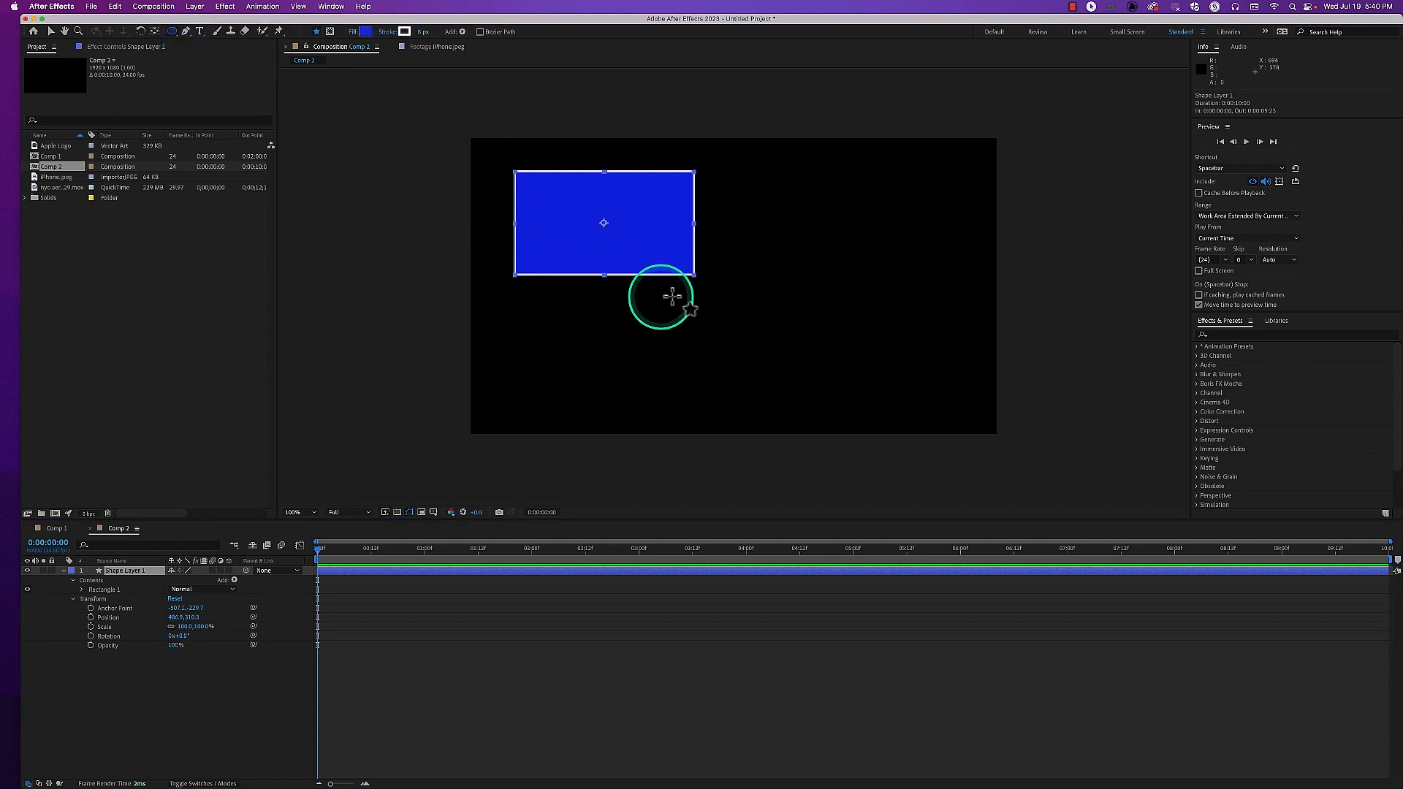
pyautogui.moveTo(683, 254); pyautogui.dragTo(775, 351)
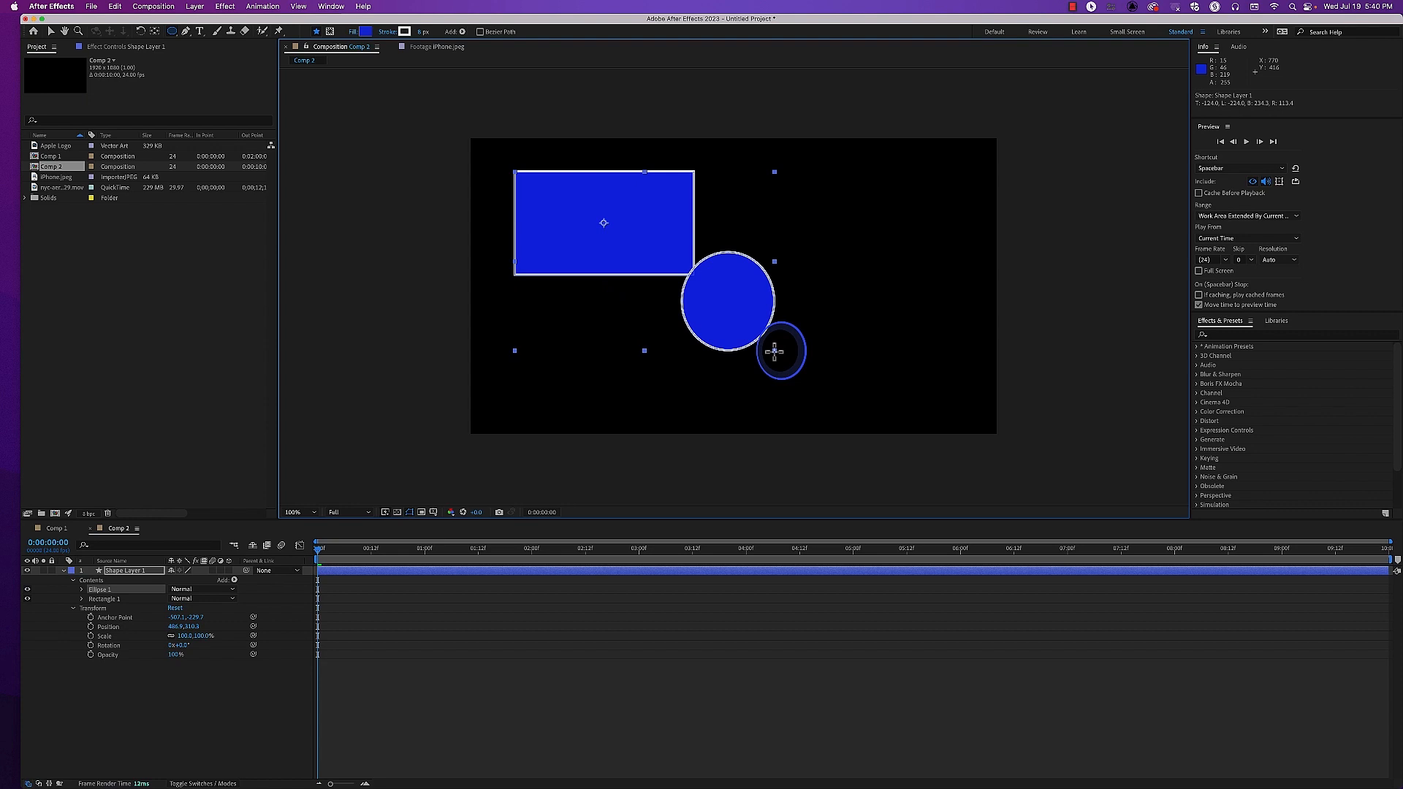
pyautogui.moveTo(775, 352); pyautogui.dragTo(806, 376)
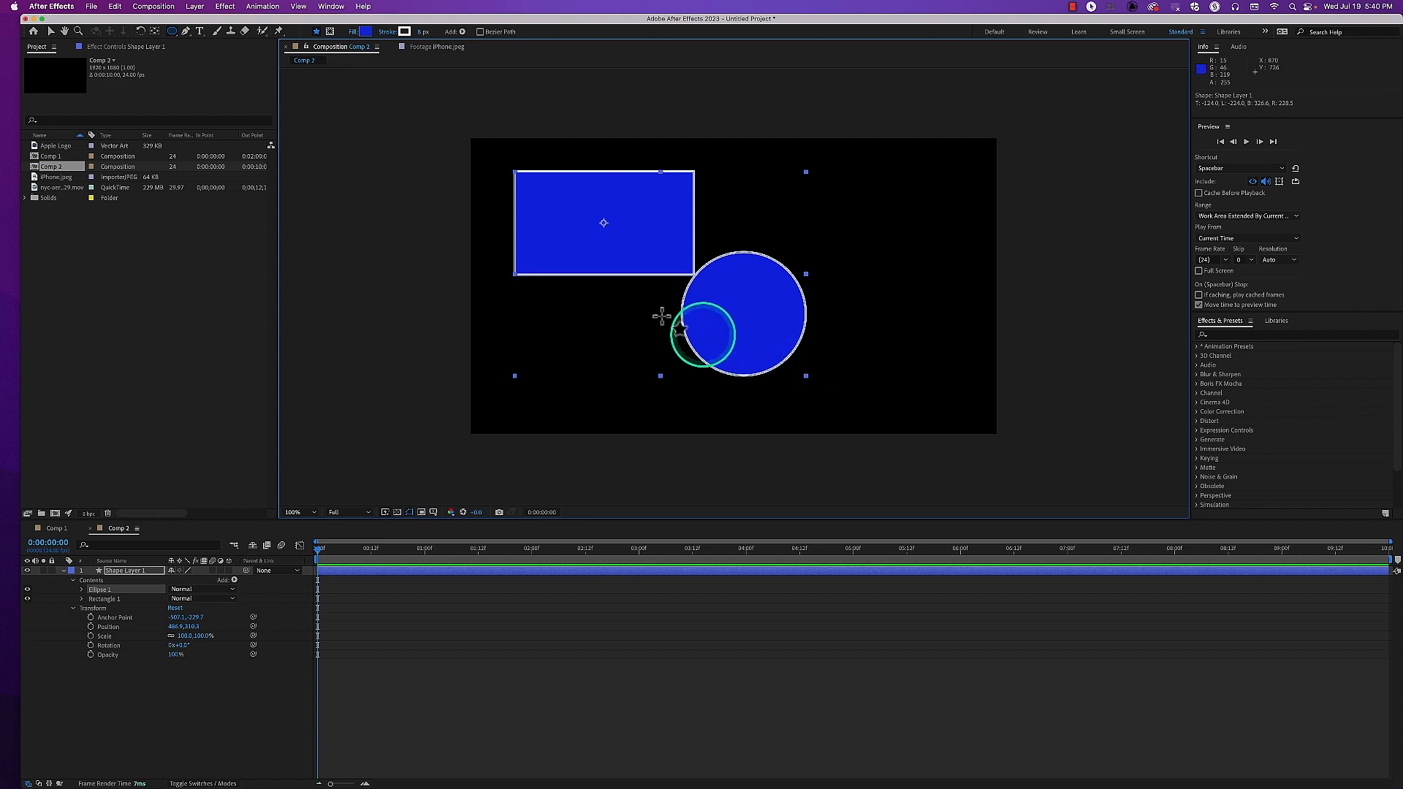
# Move the circle and rectangle independently so the circle overlaps the rectangle's lower-left corner
pyautogui.click(51, 30)
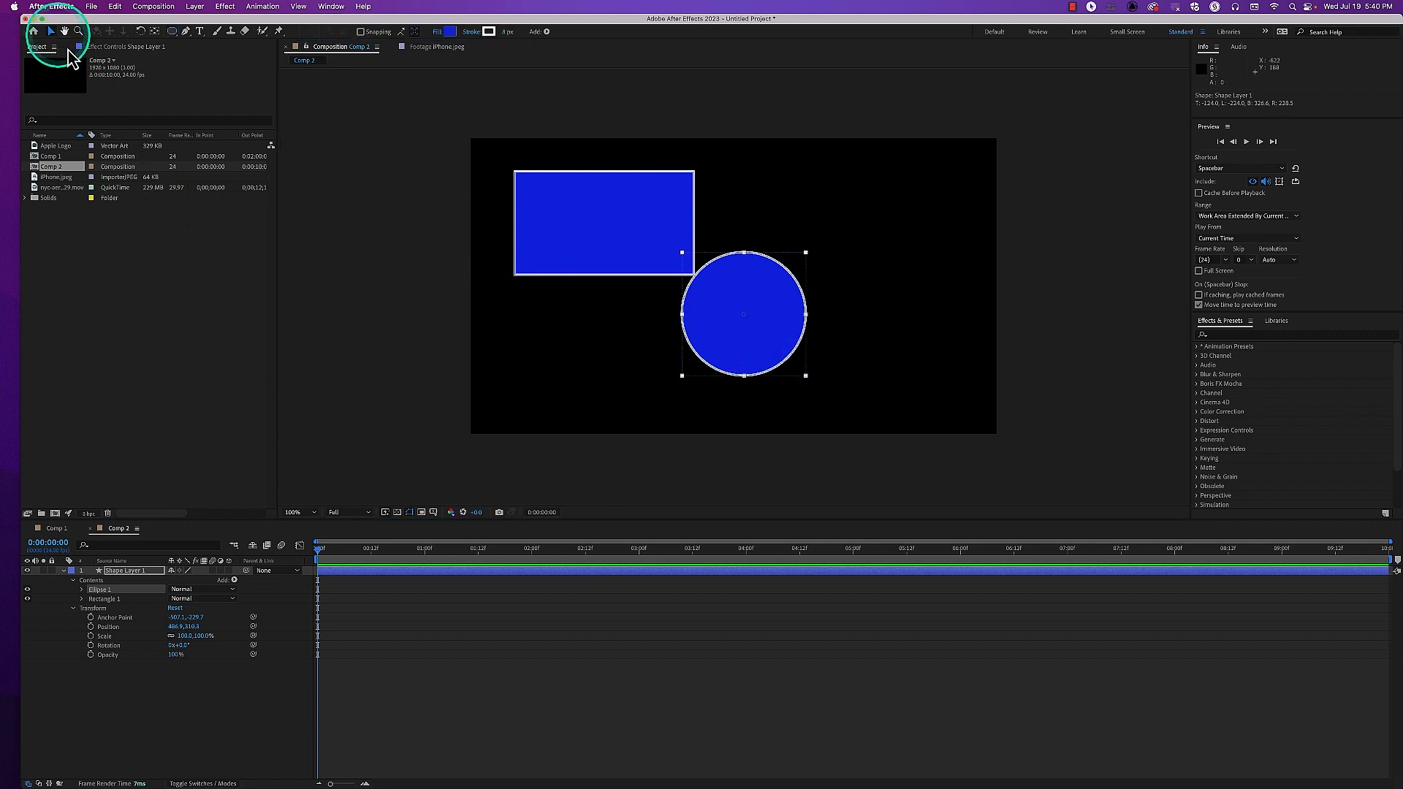
pyautogui.moveTo(753, 346); pyautogui.dragTo(667, 373)
pyautogui.click(584, 216)
pyautogui.moveTo(594, 232); pyautogui.dragTo(793, 254)
pyautogui.click(698, 373)
pyautogui.moveTo(698, 373); pyautogui.dragTo(748, 321)
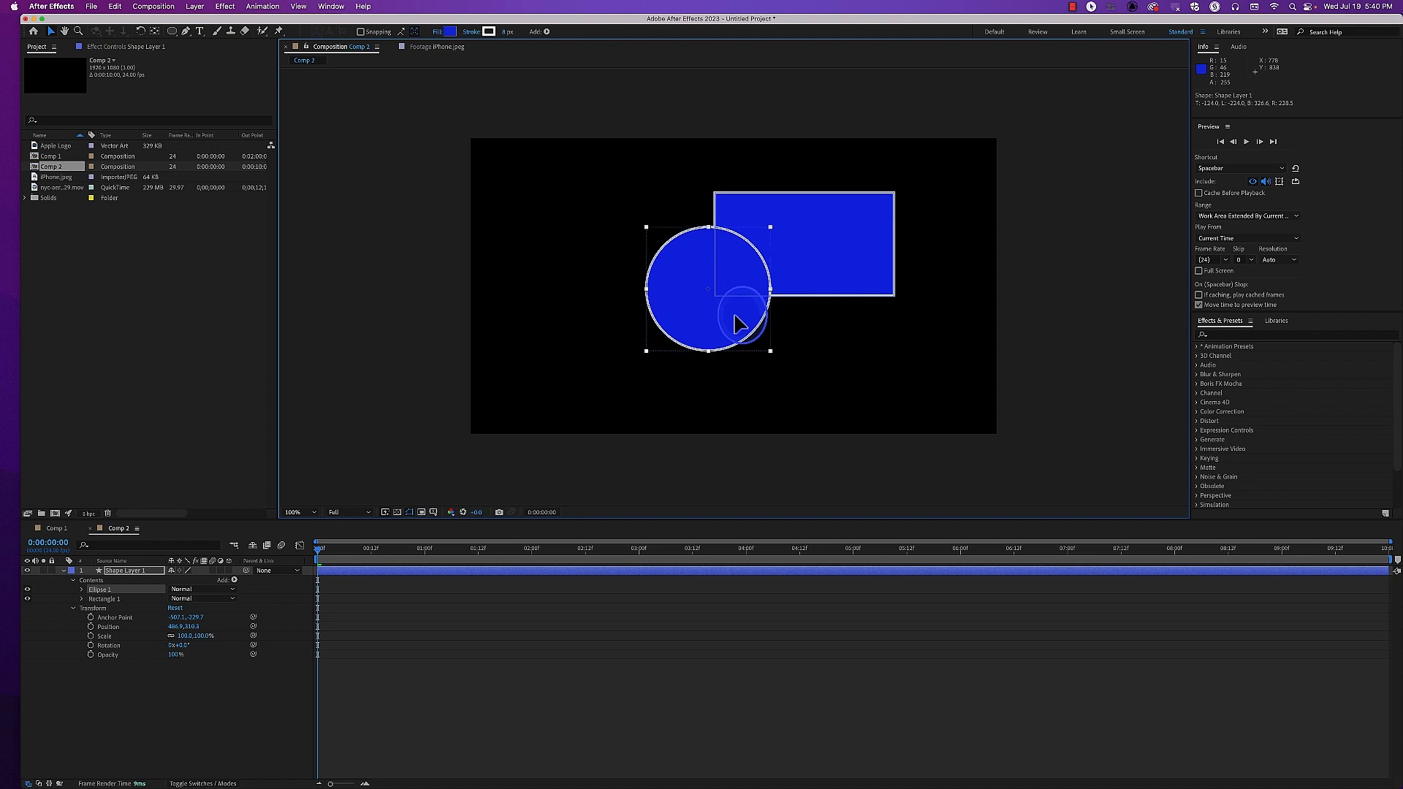
# Reset Shape Layer 1's Anchor Point to 0,0 and move the layer to about Position 687, 602
pyautogui.moveTo(178, 627)
pyautogui.mouseDown()
pyautogui.moveTo(307, 629)
pyautogui.moveTo(178, 627)
pyautogui.mouseUp()
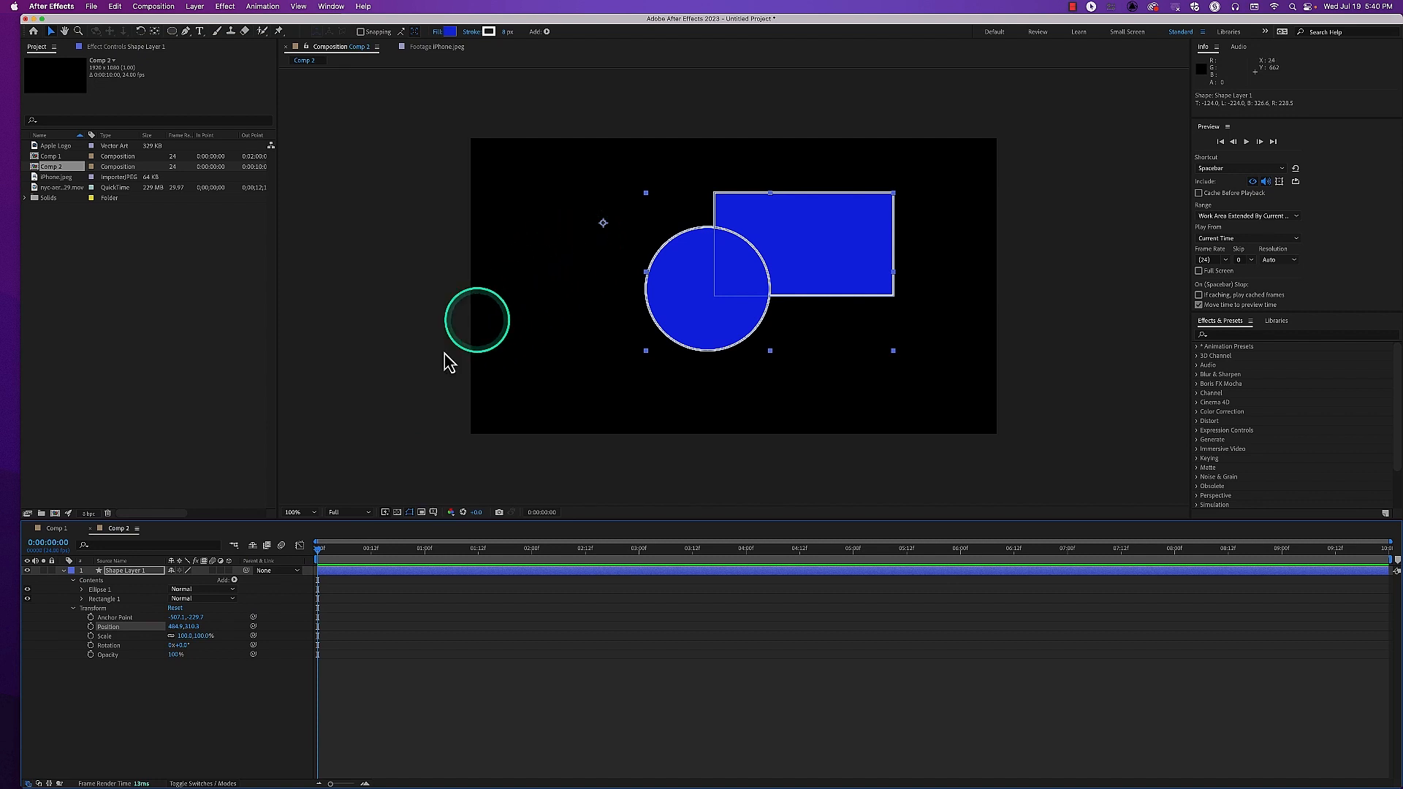
pyautogui.rightClick(121, 618)
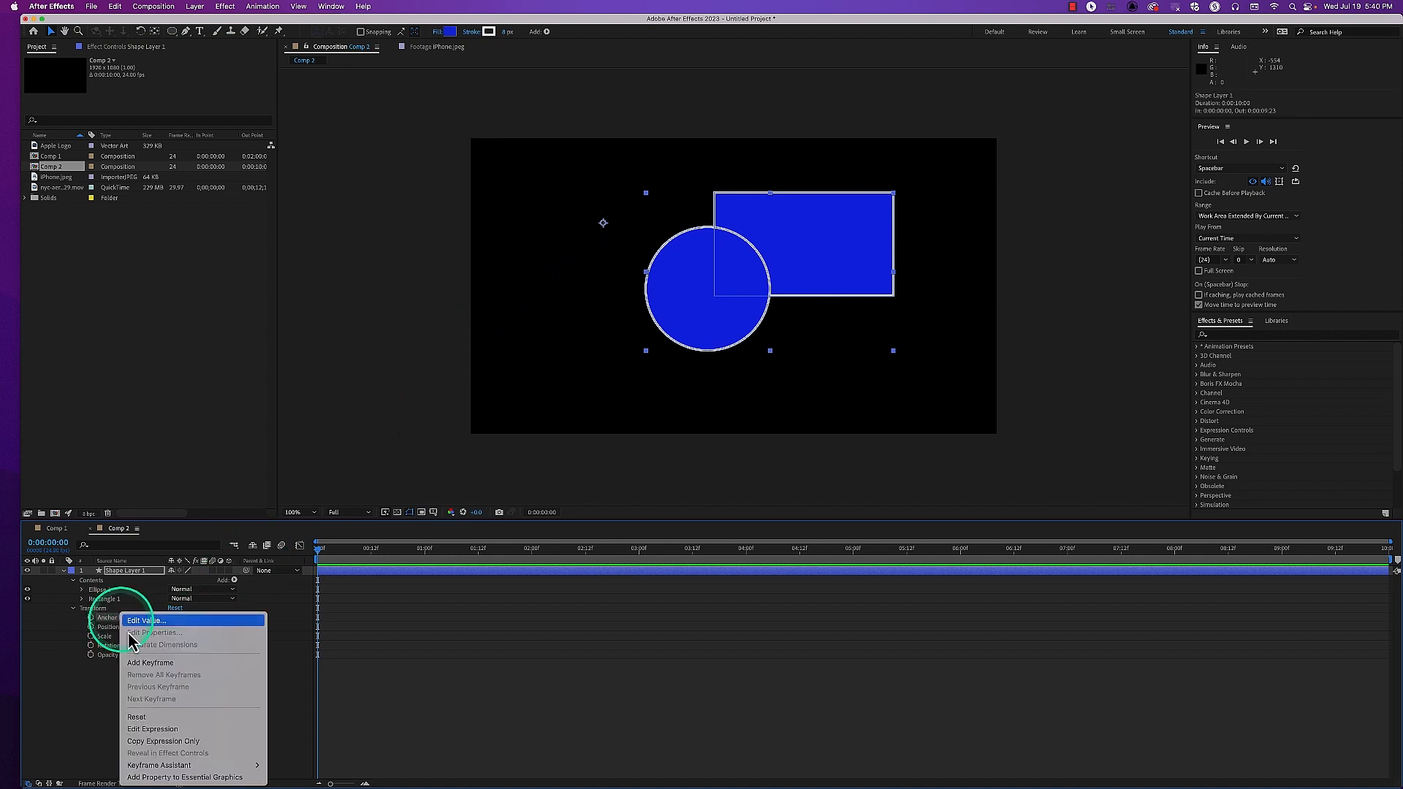
pyautogui.click(151, 719)
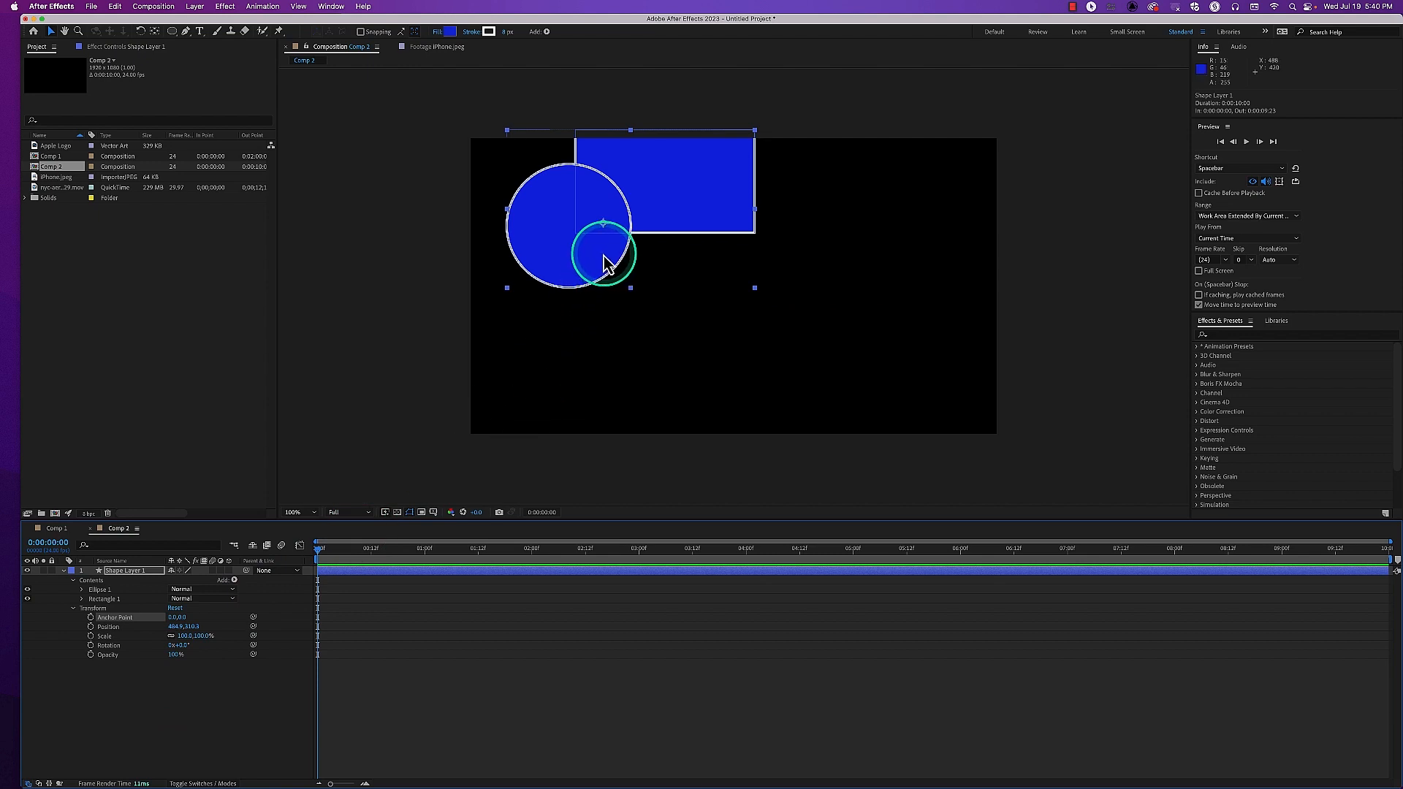
pyautogui.moveTo(623, 272)
pyautogui.mouseDown()
pyautogui.moveTo(662, 329)
pyautogui.moveTo(623, 263)
pyautogui.mouseUp()
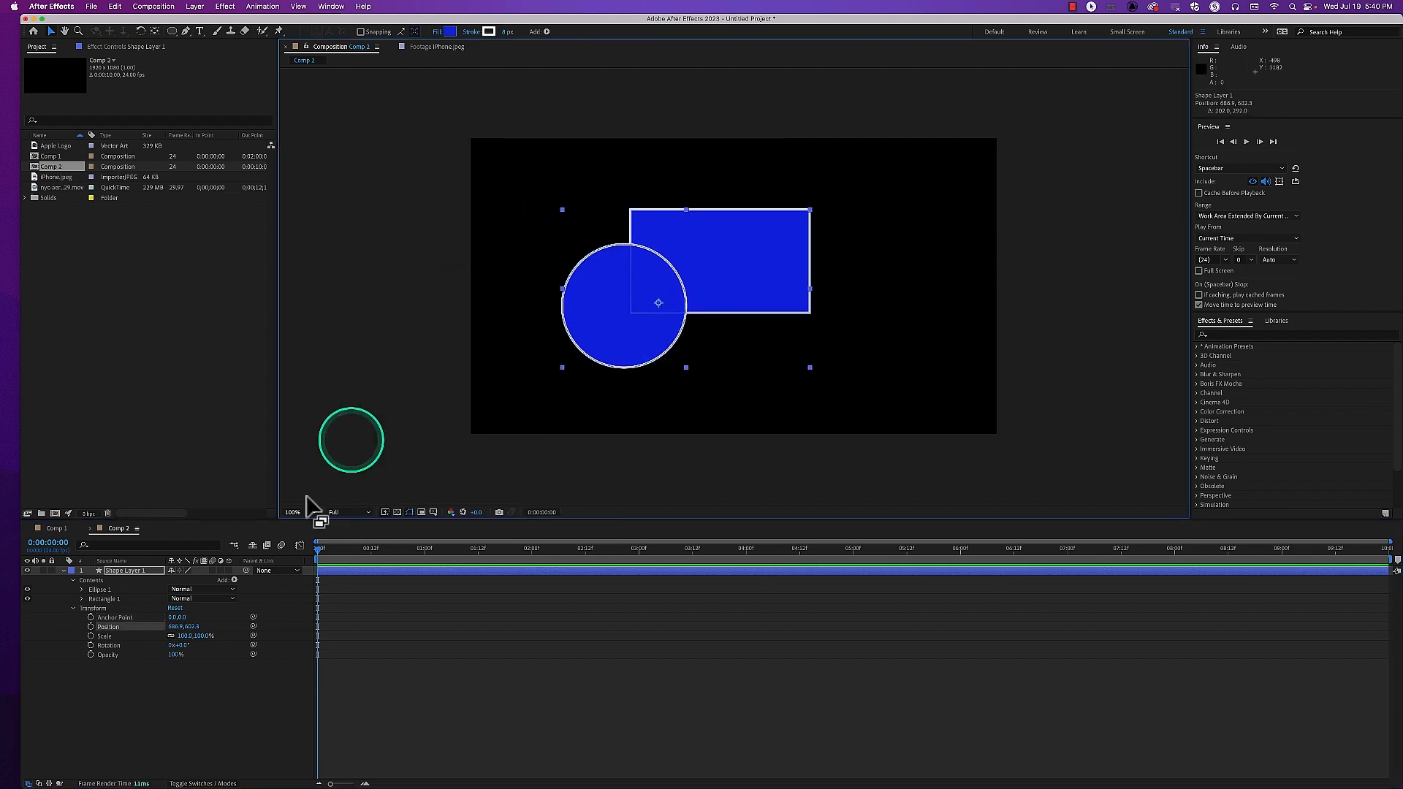
# Separate the two shapes, placing Ellipse 1 at the composition's lower left and Rectangle 1 at its upper right
pyautogui.click(135, 571)
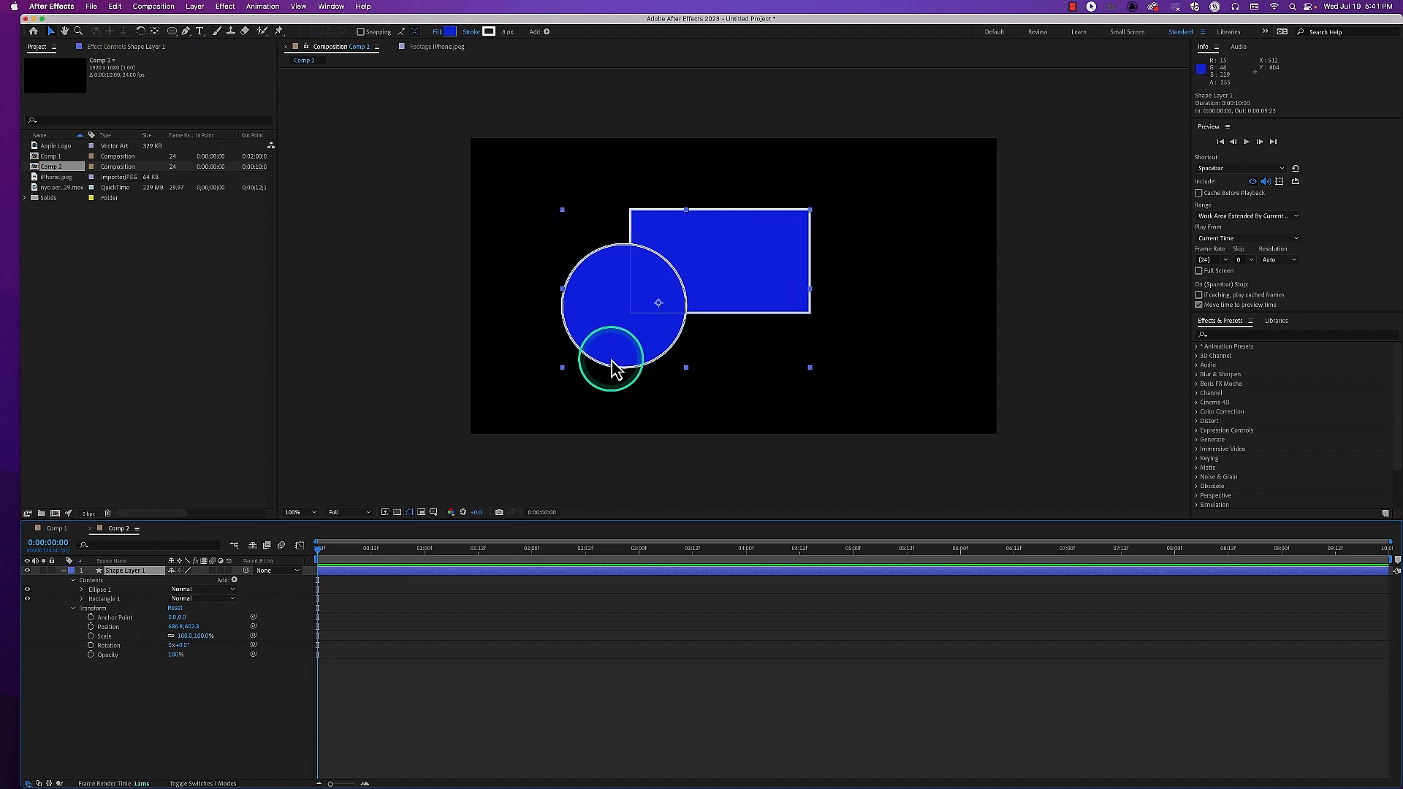
pyautogui.click(598, 332)
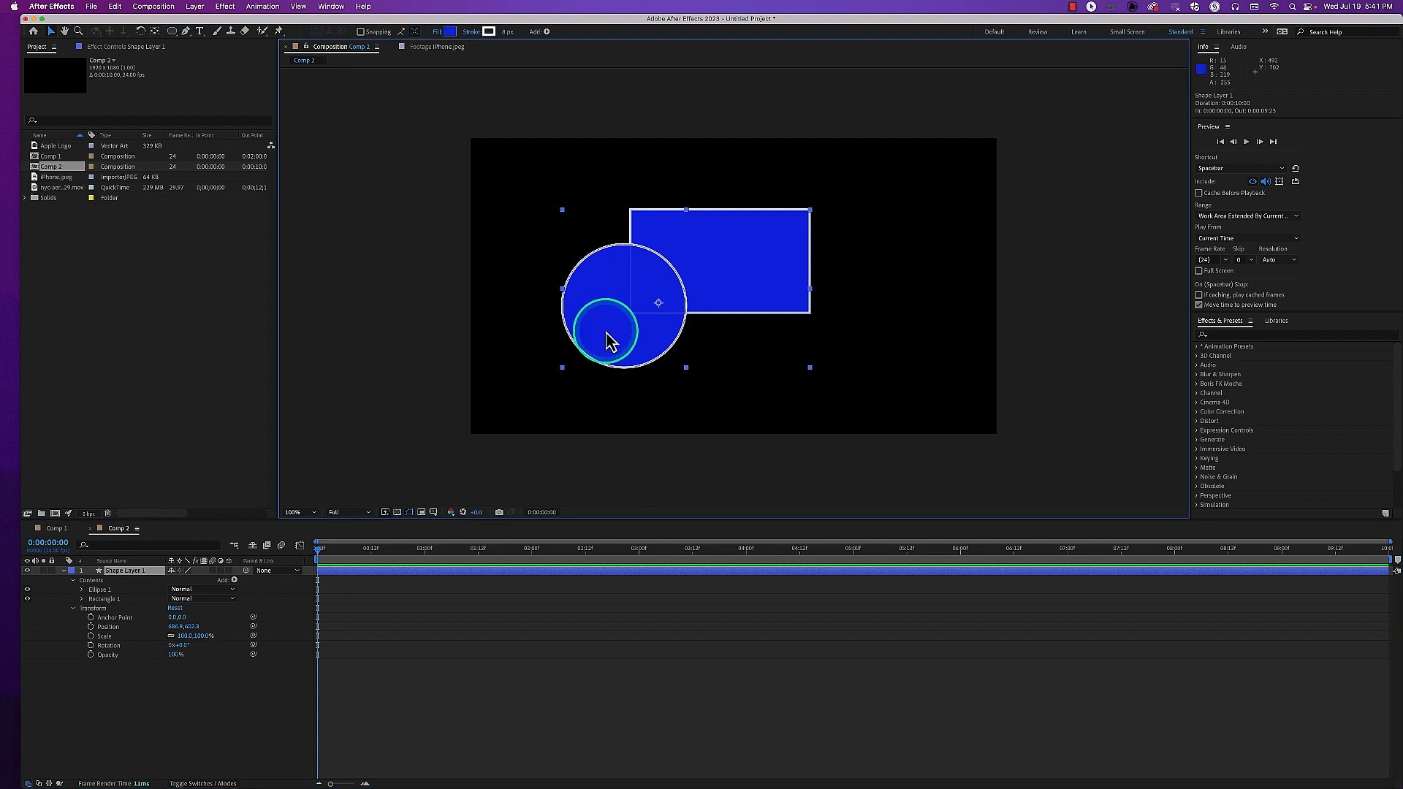
pyautogui.click(99, 590)
pyautogui.moveTo(621, 332); pyautogui.dragTo(545, 384)
pyautogui.moveTo(727, 279); pyautogui.dragTo(863, 237)
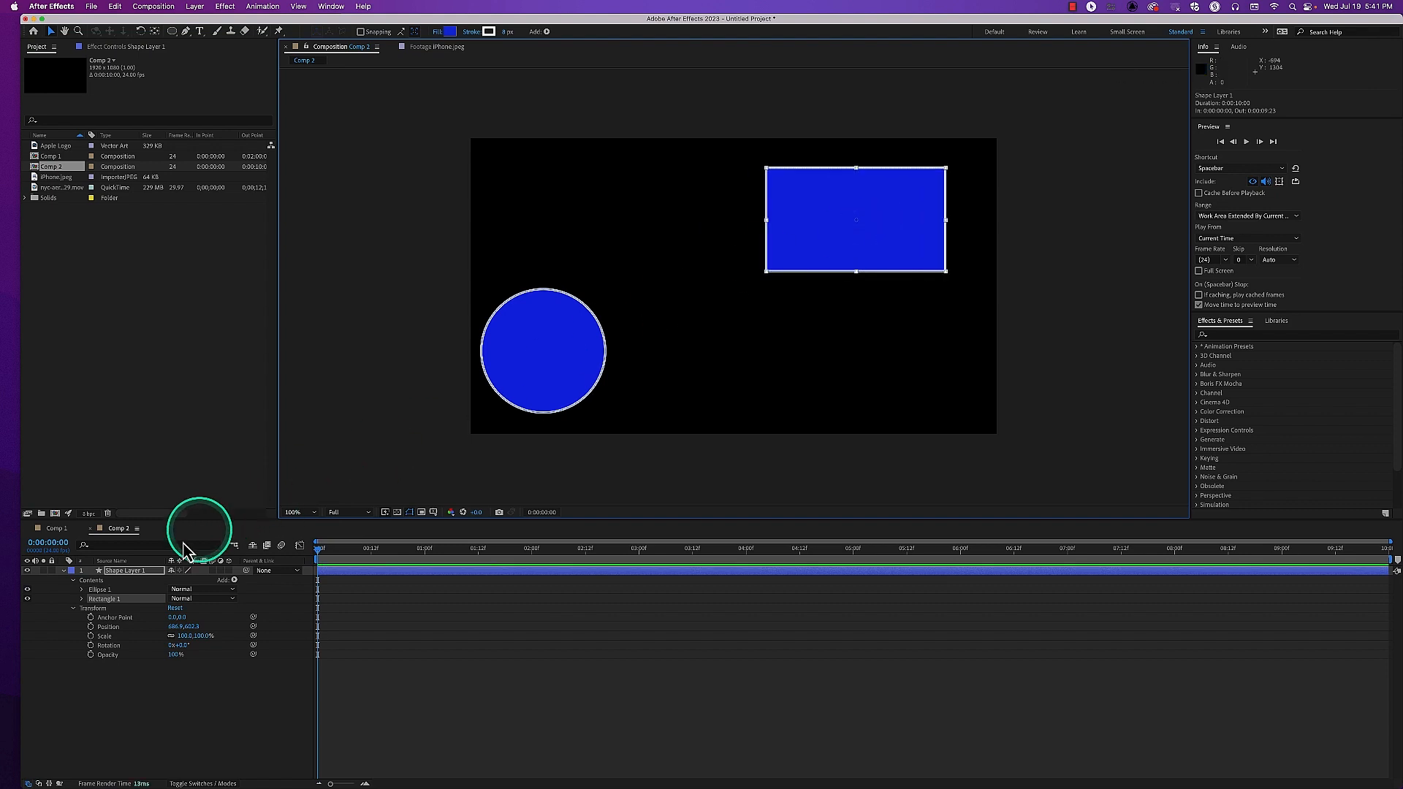
# Bring Ellipse 1 and Rectangle 1 closer together around the composition's center, keeping them separate
pyautogui.click(146, 570)
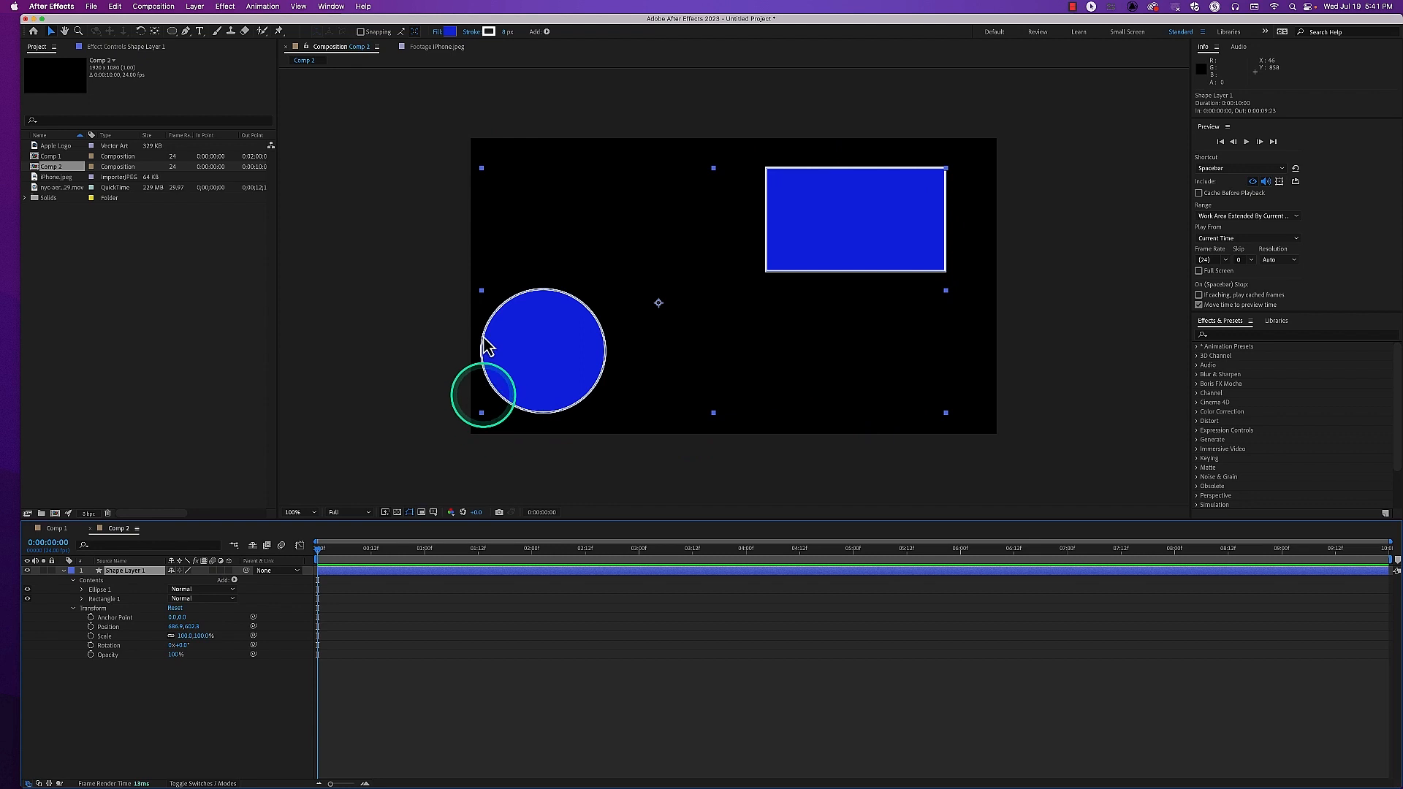
pyautogui.click(100, 591)
pyautogui.moveTo(556, 389); pyautogui.dragTo(621, 339)
pyautogui.moveTo(836, 254); pyautogui.dragTo(776, 274)
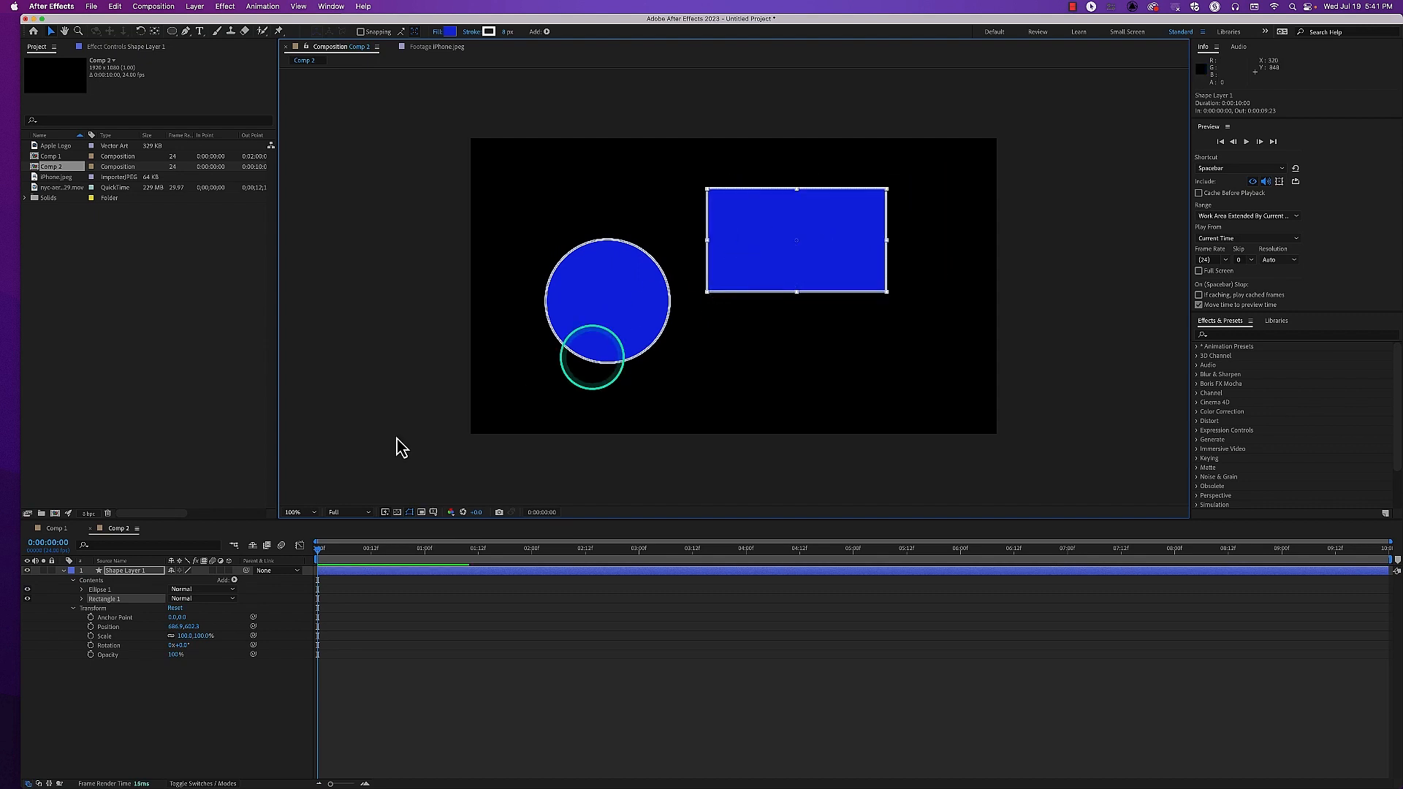
# Check the layer's anchor point and shift the circle slightly up and to the right of its current place
pyautogui.click(146, 570)
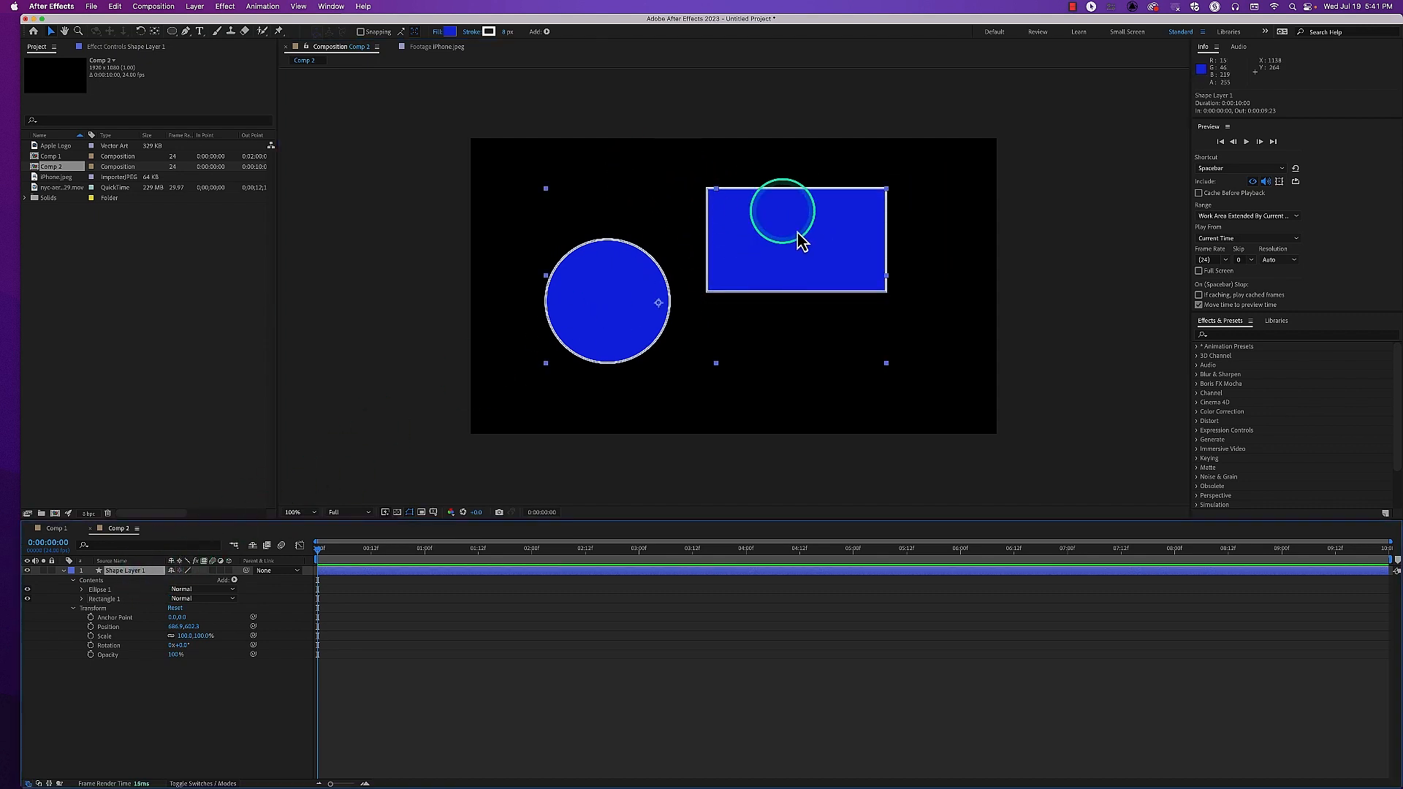
pyautogui.click(660, 304)
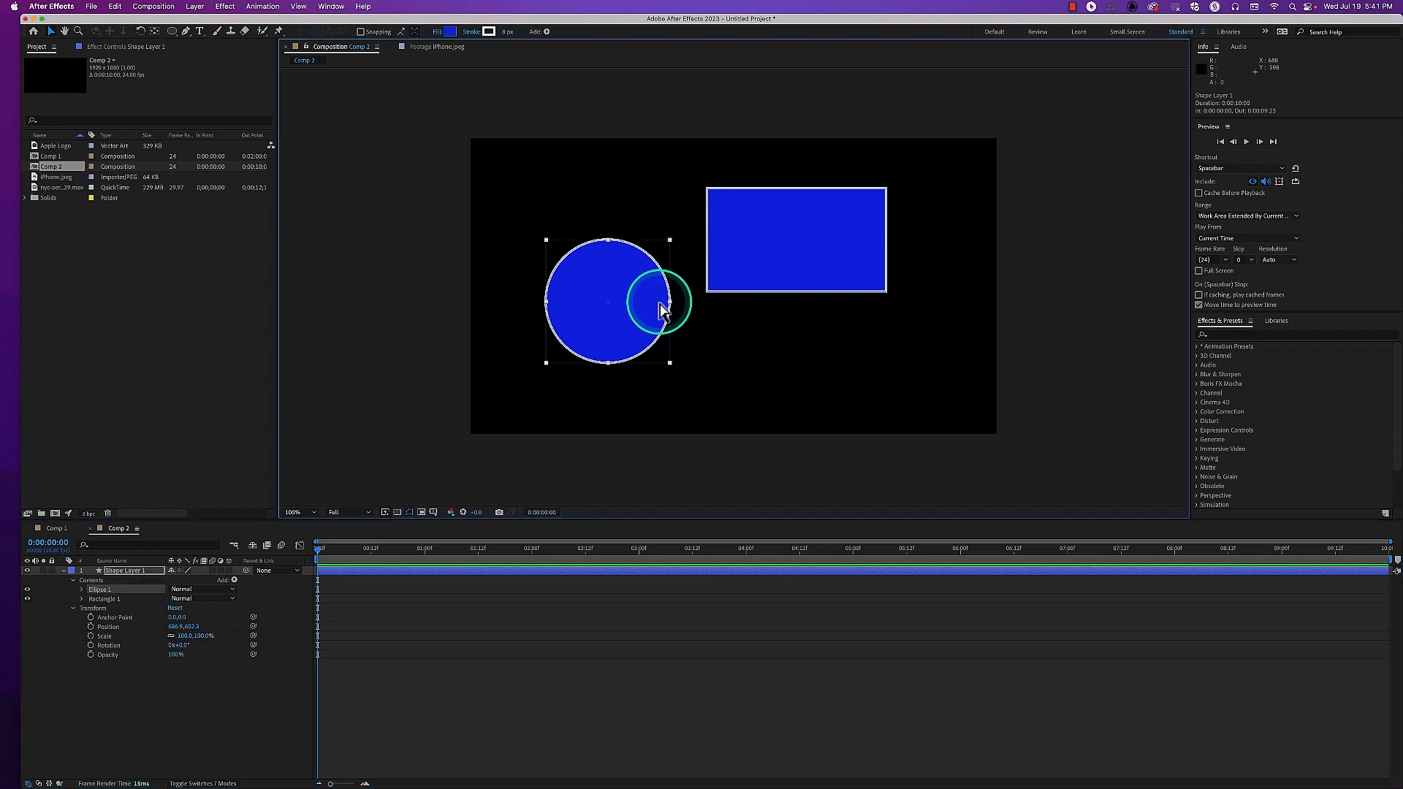
pyautogui.click(125, 570)
pyautogui.click(659, 310)
pyautogui.click(660, 310)
pyautogui.moveTo(659, 310); pyautogui.dragTo(667, 285)
# Change Shape Layer 1's label color to Red
pyautogui.click(127, 576)
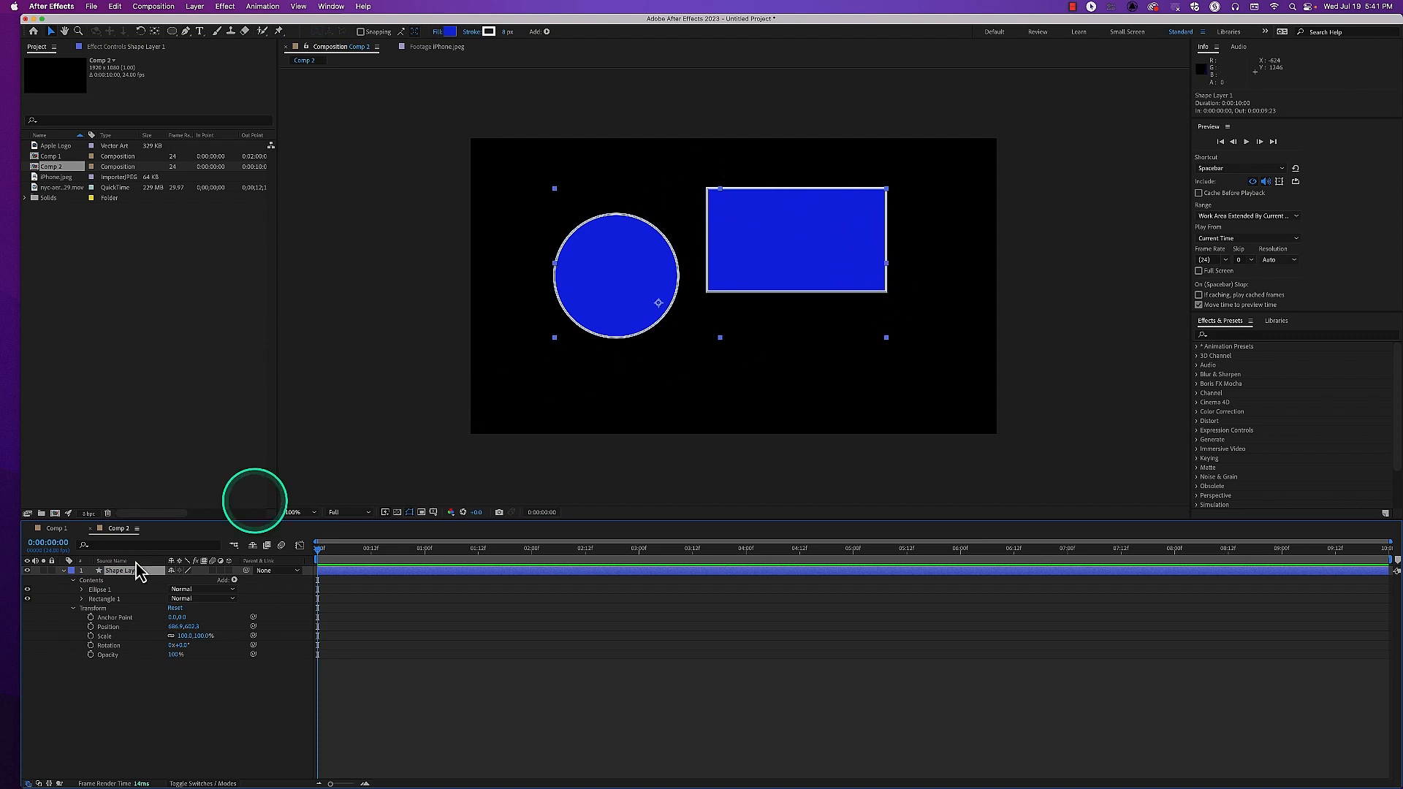
pyautogui.click(71, 572)
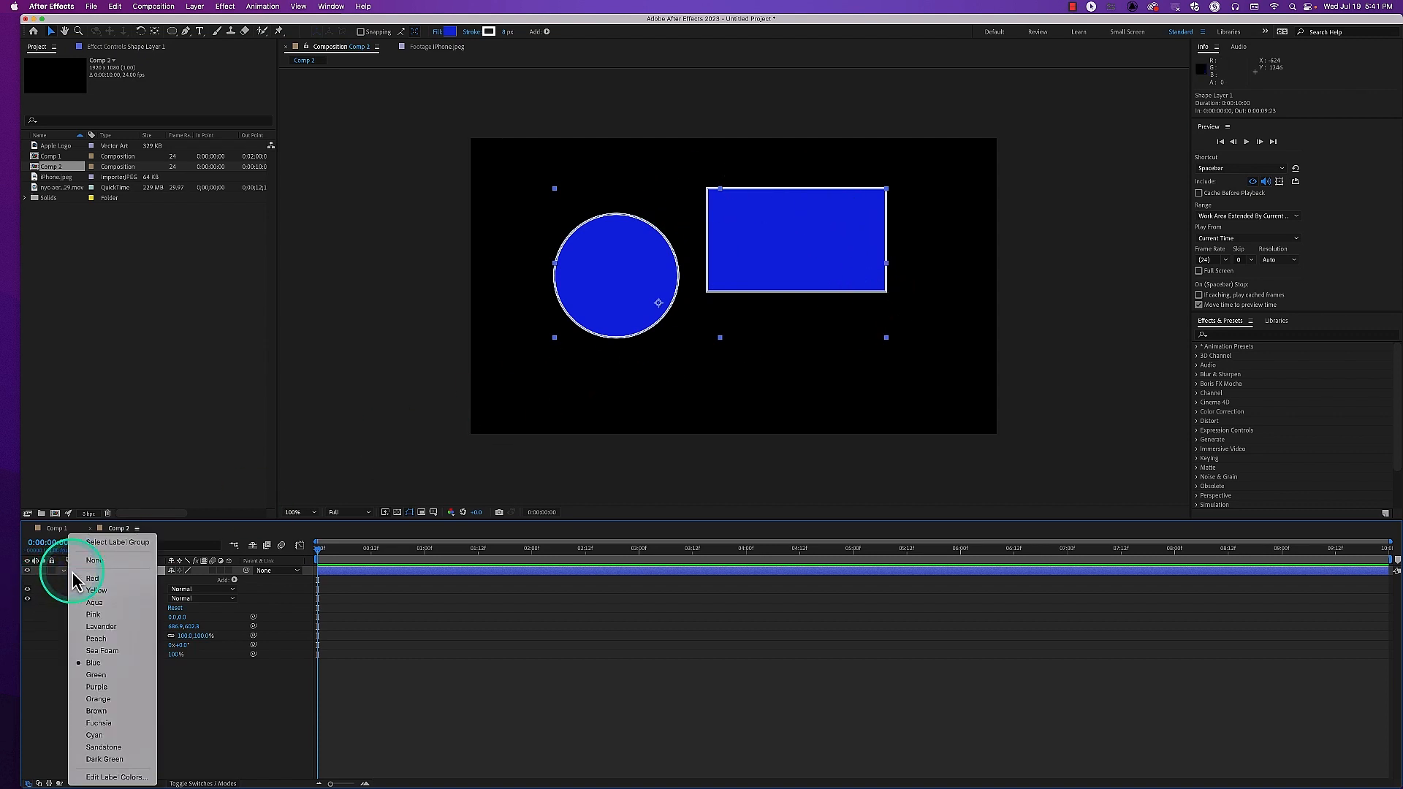
pyautogui.click(87, 581)
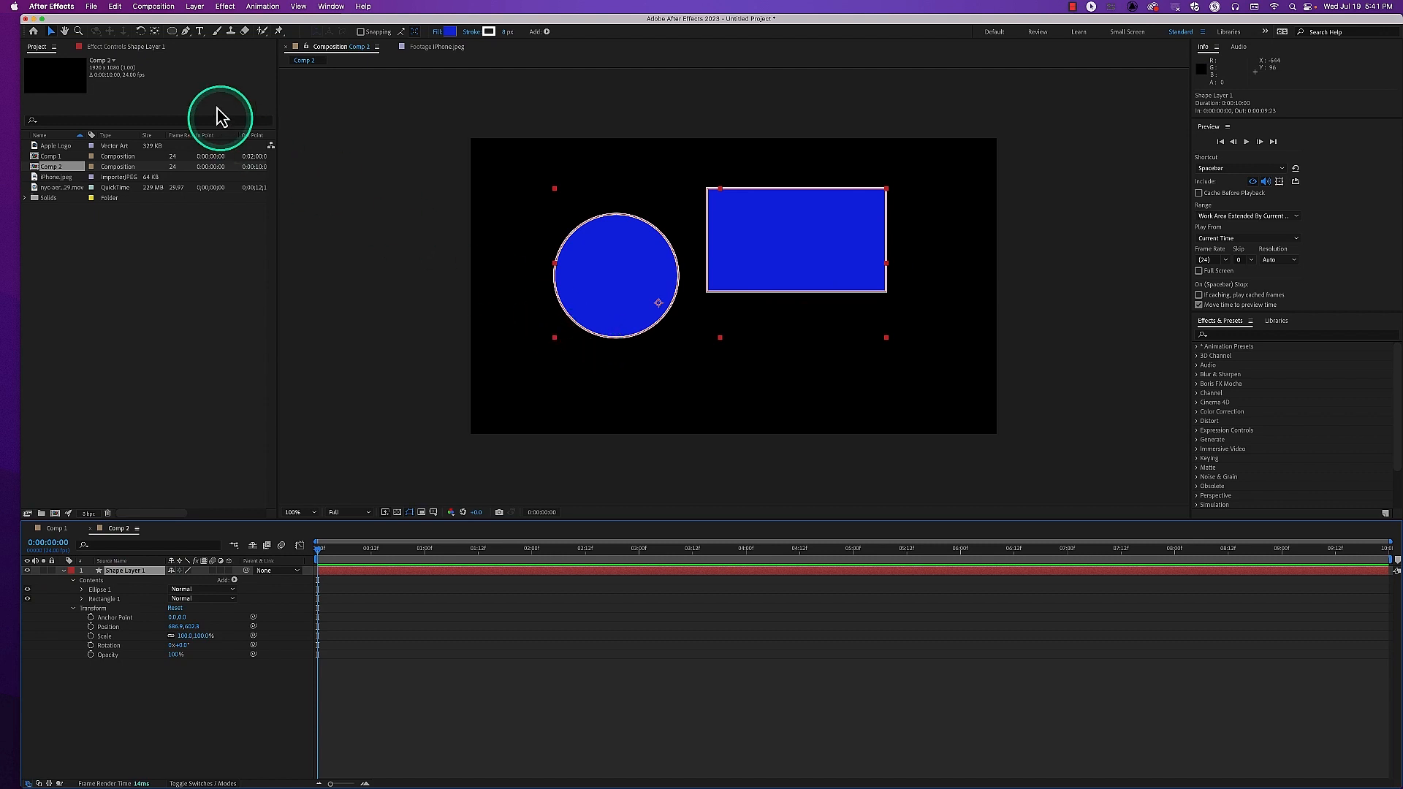
# Draw an upright octagon about 355 px wide on Shape Layer 1, overlapping the circle and the rectangle
pyautogui.click(174, 35)
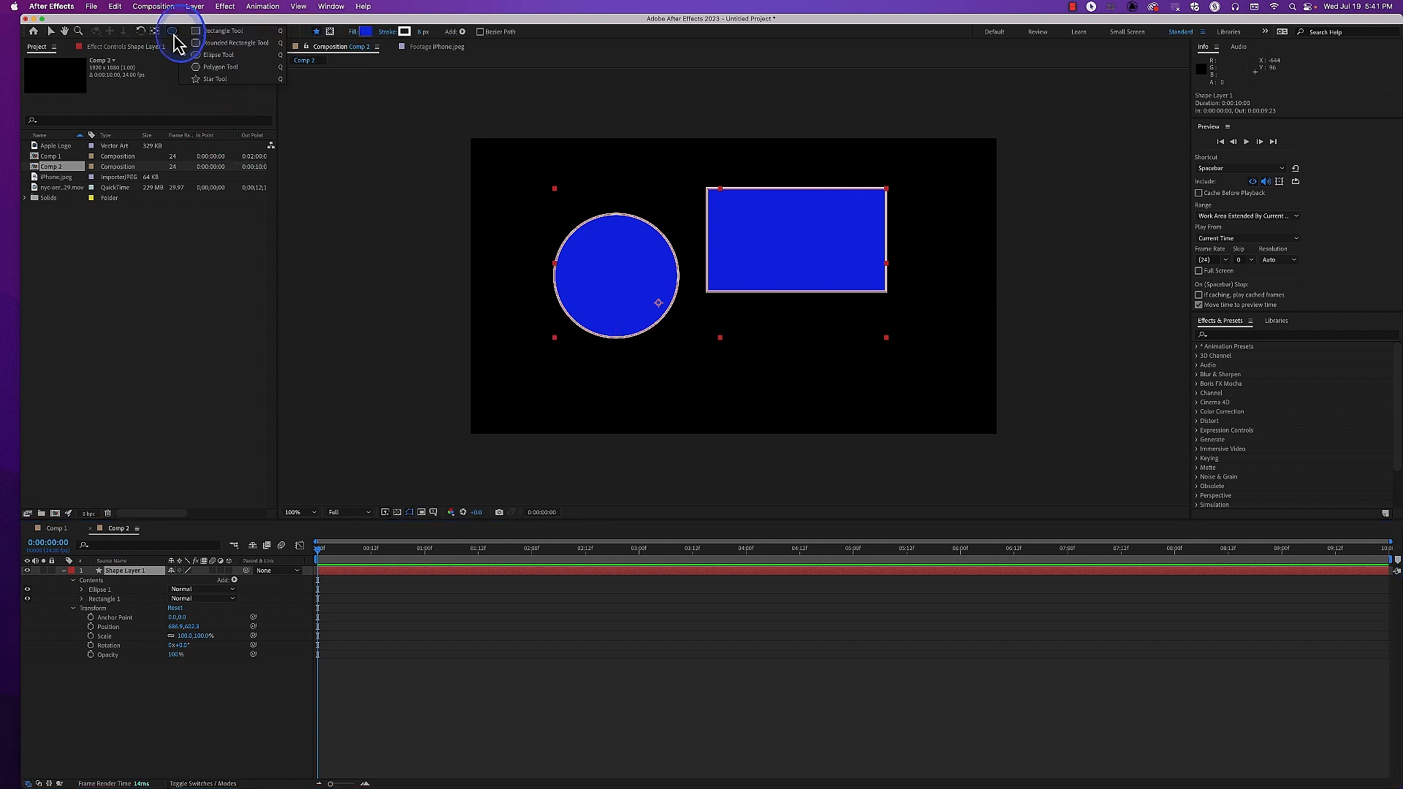
pyautogui.click(213, 73)
pyautogui.moveTo(685, 251)
pyautogui.mouseDown()
pyautogui.moveTo(682, 277)
pyautogui.moveTo(714, 288)
pyautogui.moveTo(712, 303)
pyautogui.moveTo(658, 301)
pyautogui.moveTo(671, 301)
pyautogui.mouseUp()
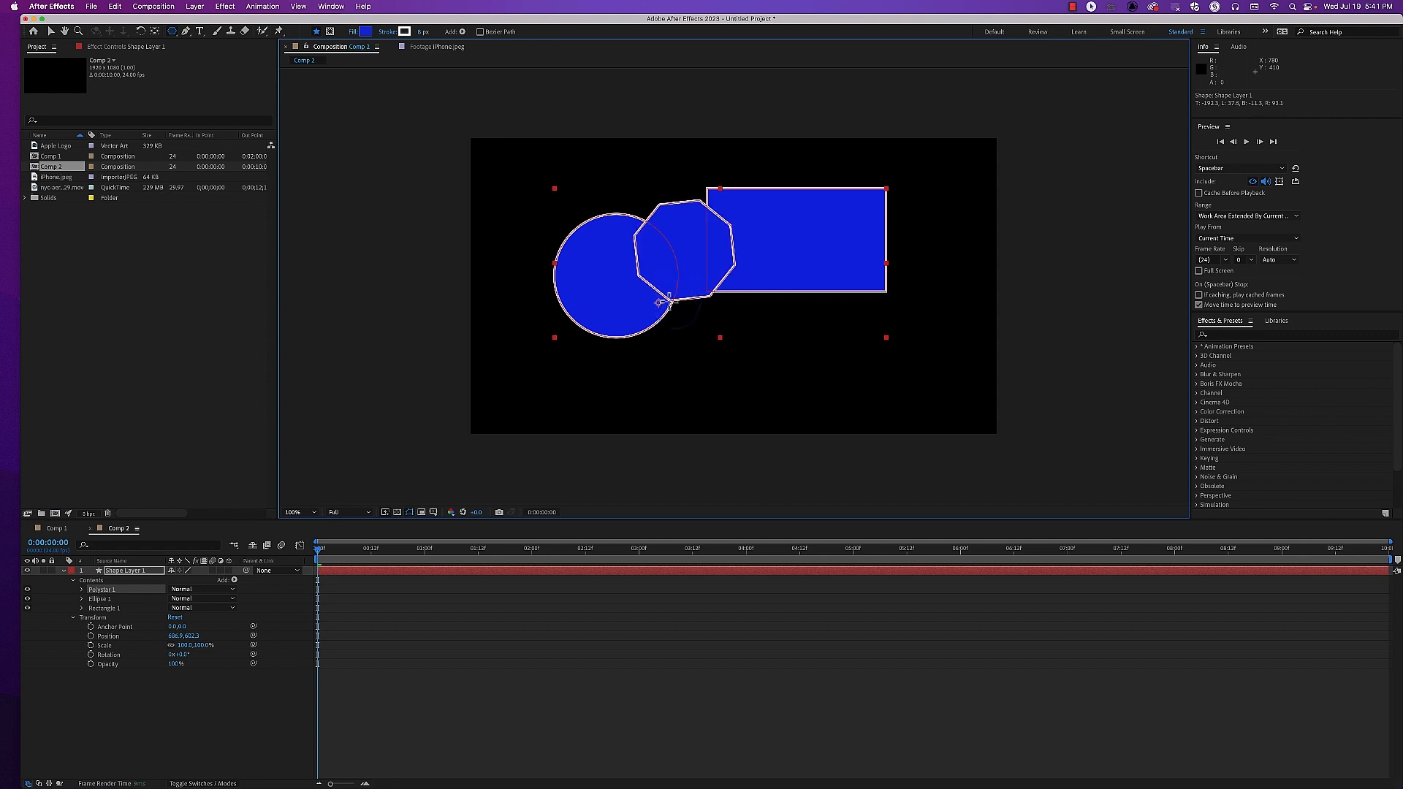
pyautogui.moveTo(661, 300); pyautogui.dragTo(662, 301)
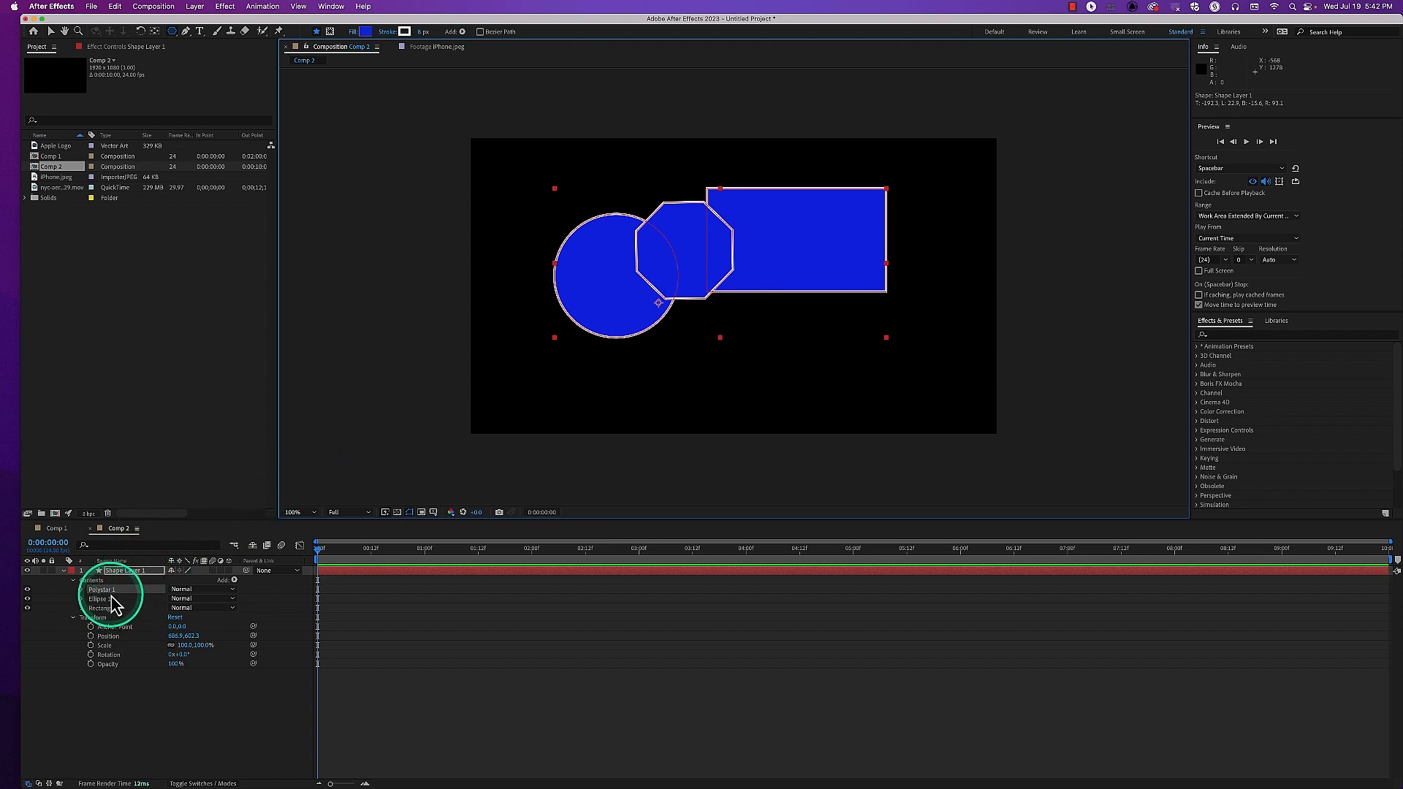
# Move the octagon slightly down and left, and place Polystar 1 beneath Ellipse 1 in the layer's contents order
pyautogui.click(108, 590)
pyautogui.click(51, 31)
pyautogui.moveTo(692, 260)
pyautogui.mouseDown()
pyautogui.moveTo(714, 235)
pyautogui.moveTo(723, 275)
pyautogui.moveTo(669, 316)
pyautogui.moveTo(667, 266)
pyautogui.moveTo(695, 263)
pyautogui.moveTo(684, 285)
pyautogui.mouseUp()
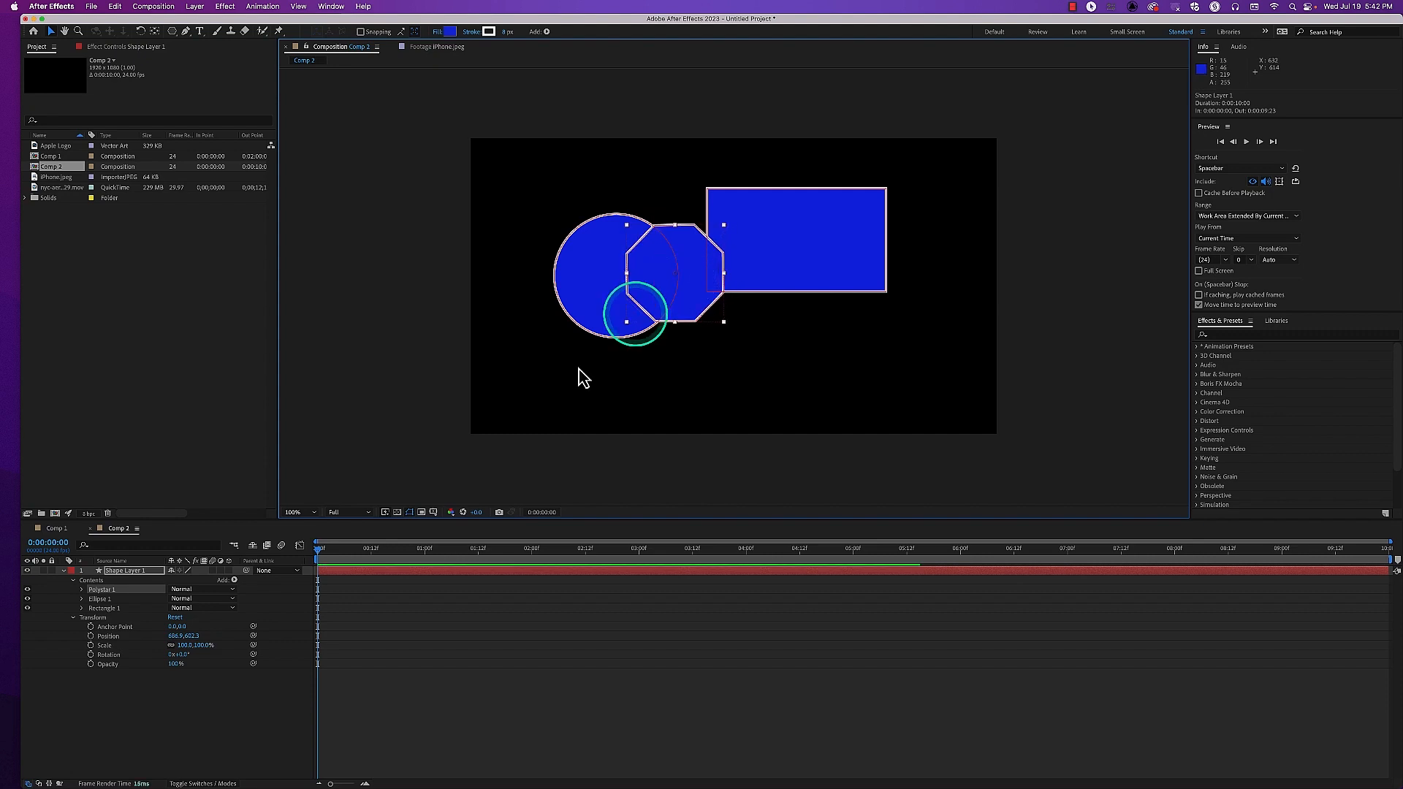
pyautogui.moveTo(115, 593); pyautogui.dragTo(115, 607)
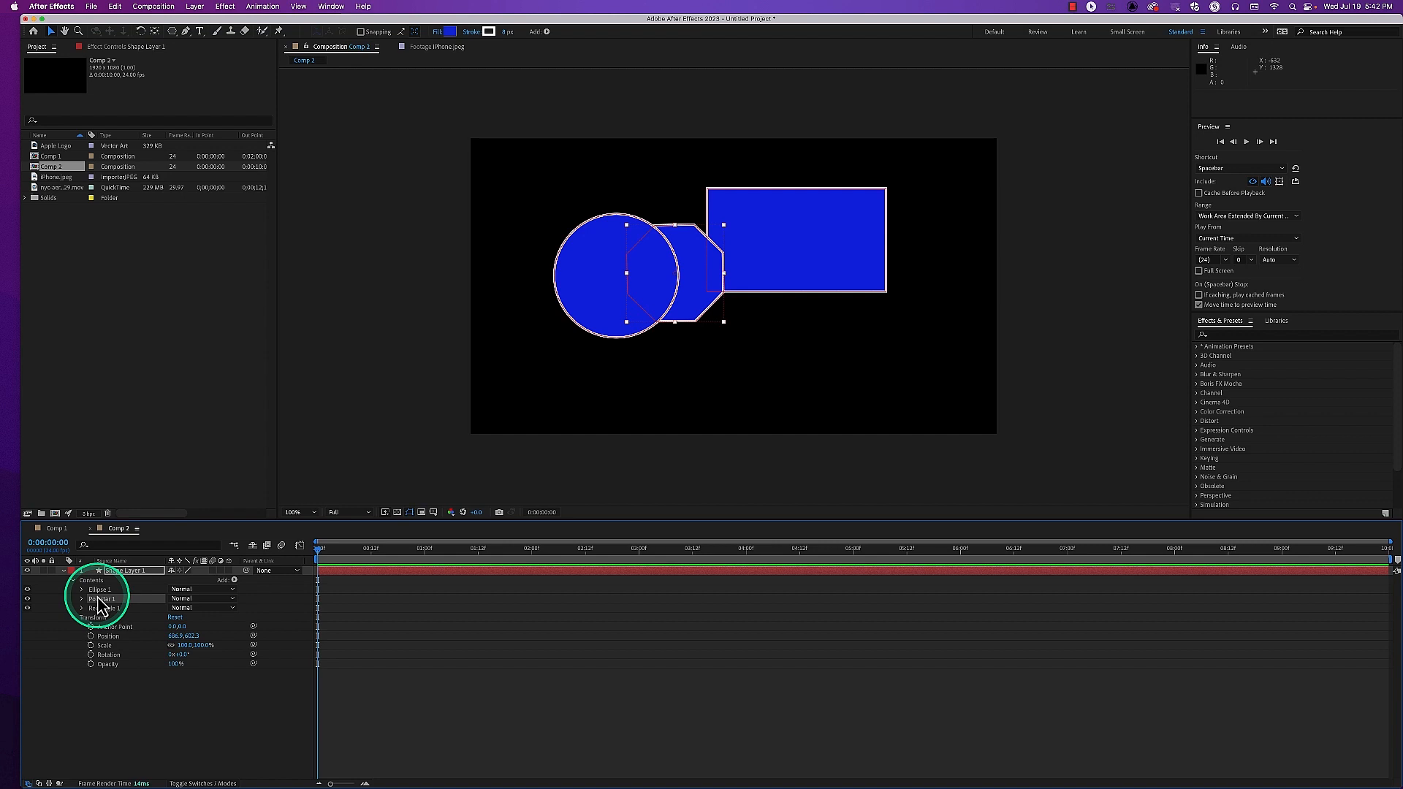
# Move the circle down and left, and lower the rectangle so it overlaps the octagon's lower-right edge
pyautogui.moveTo(594, 329); pyautogui.dragTo(549, 357)
pyautogui.click(117, 609)
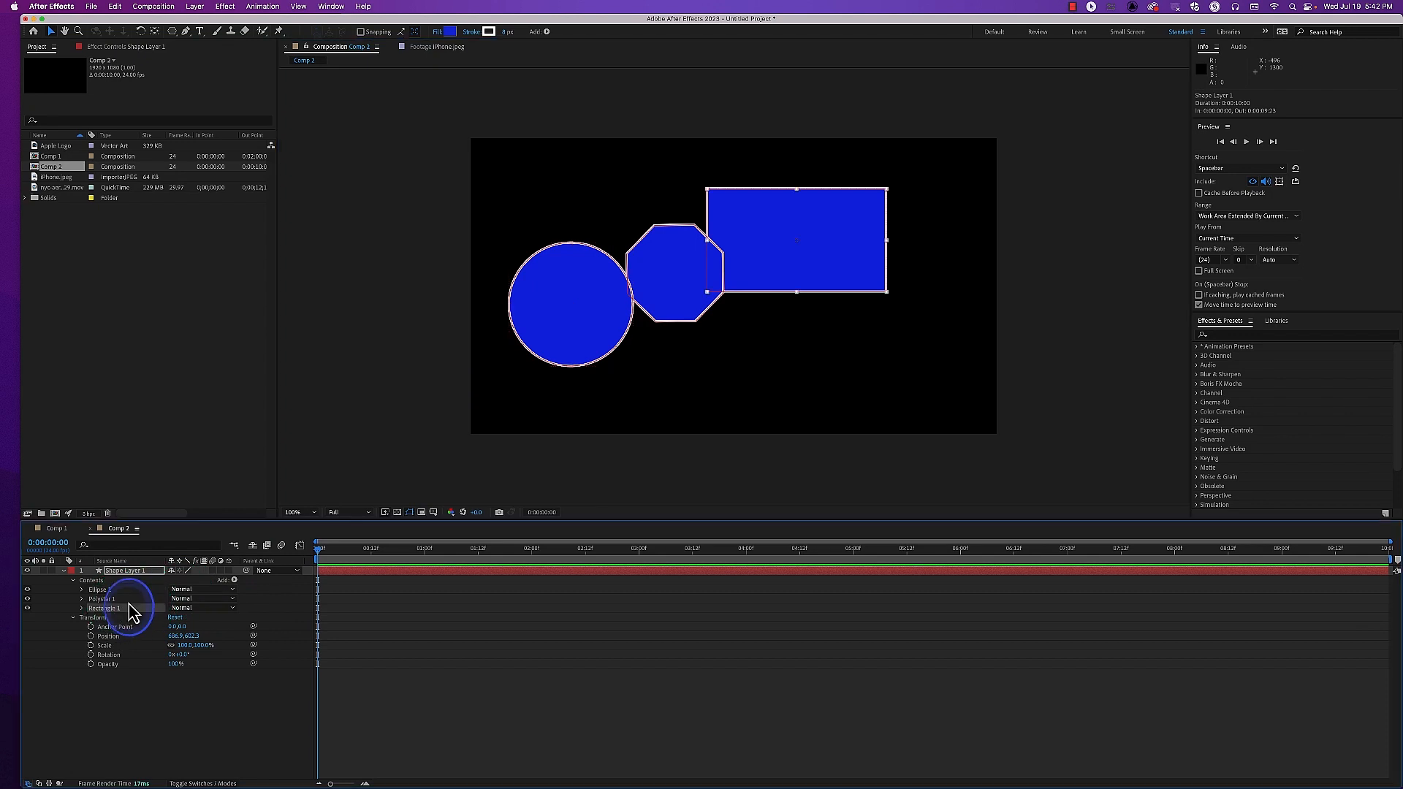
pyautogui.moveTo(797, 259); pyautogui.dragTo(784, 339)
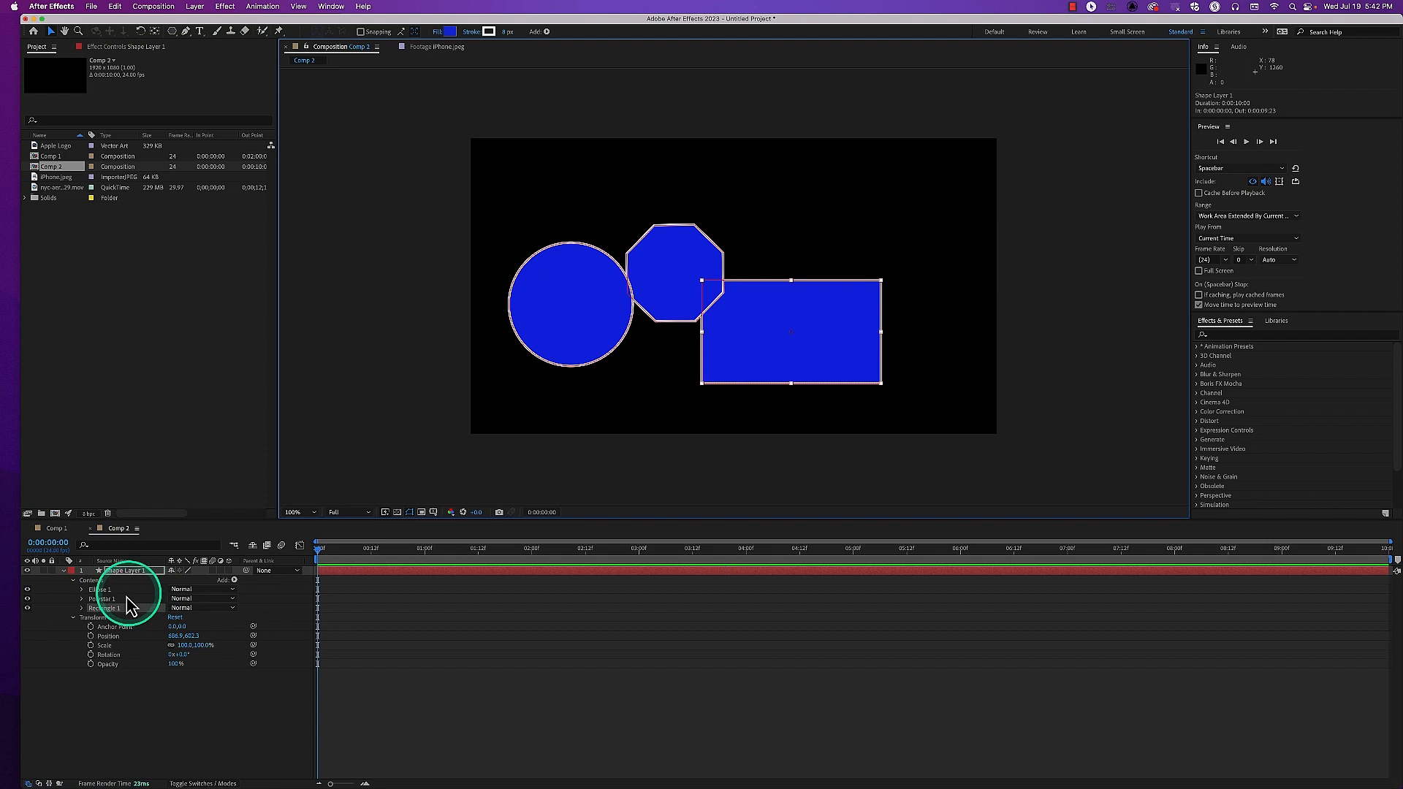
# Collapse the layer's Transform group and examine Rectangle 1's path, stroke, fill and its own transform properties
pyautogui.click(73, 617)
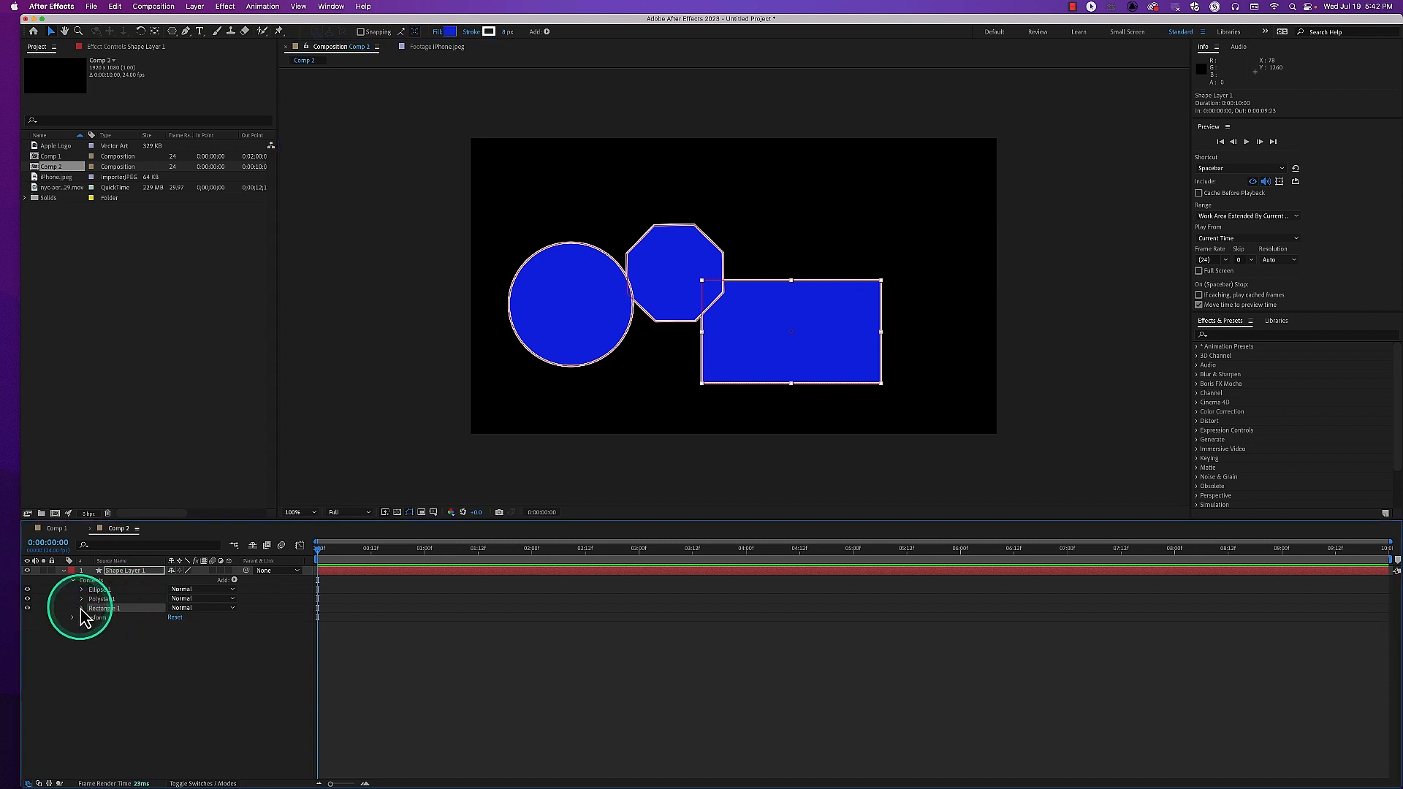
pyautogui.click(82, 608)
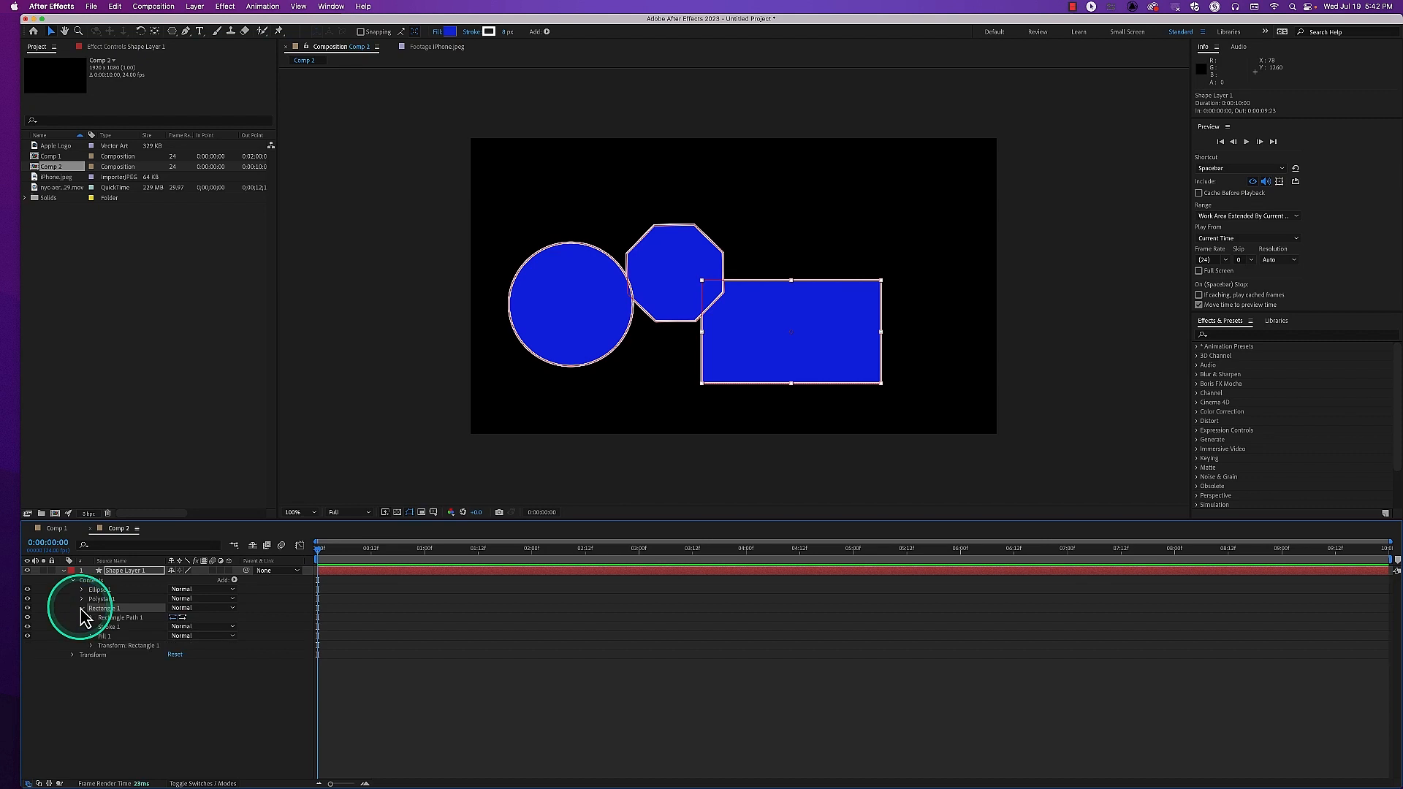
pyautogui.click(110, 619)
pyautogui.click(111, 637)
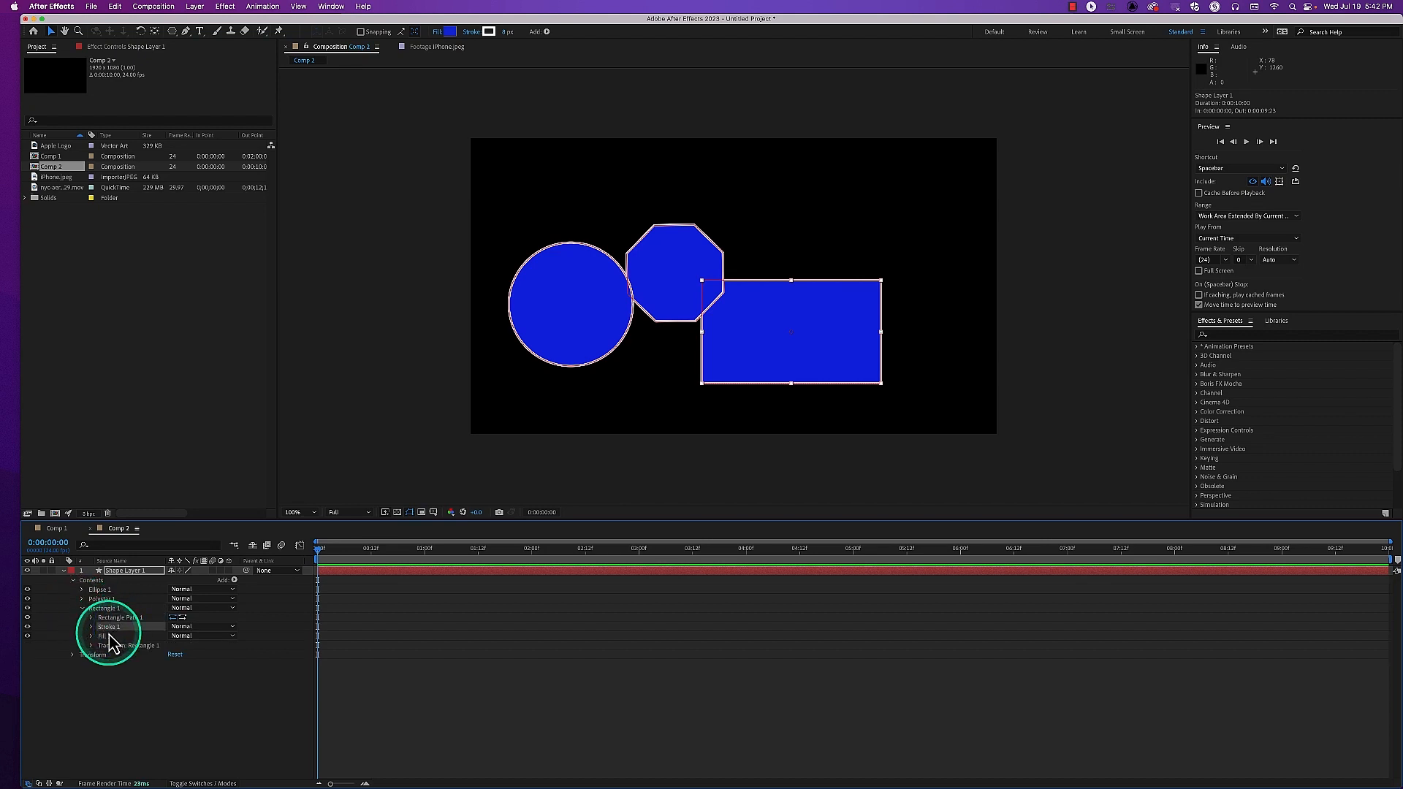
pyautogui.click(112, 647)
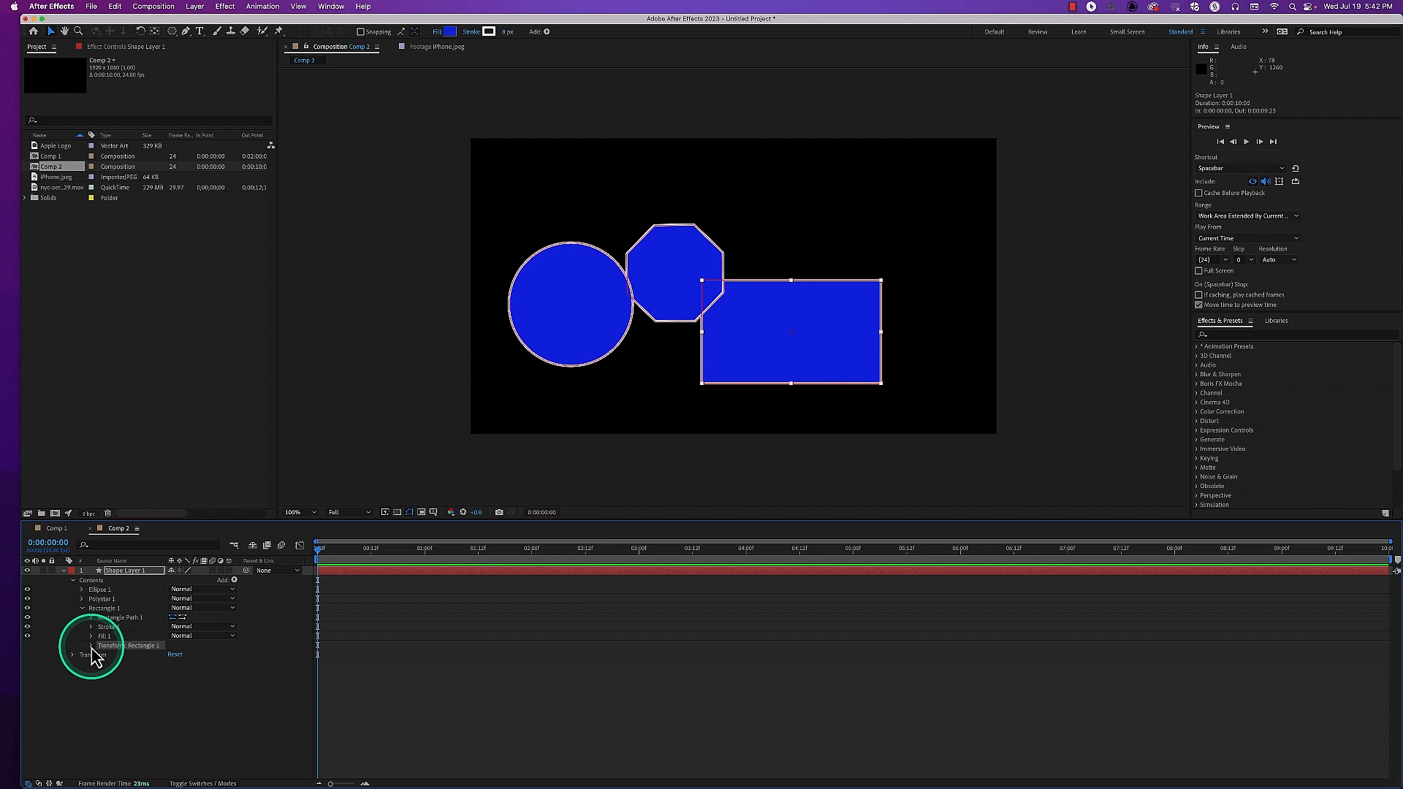
pyautogui.click(91, 646)
# Adjust Rectangle 1's own Position slightly, set its Scale to 87%, and return its Skew to 0 after trying a slant
pyautogui.moveTo(168, 666)
pyautogui.mouseDown()
pyautogui.moveTo(251, 658)
pyautogui.moveTo(172, 672)
pyautogui.moveTo(196, 682)
pyautogui.moveTo(175, 667)
pyautogui.mouseUp()
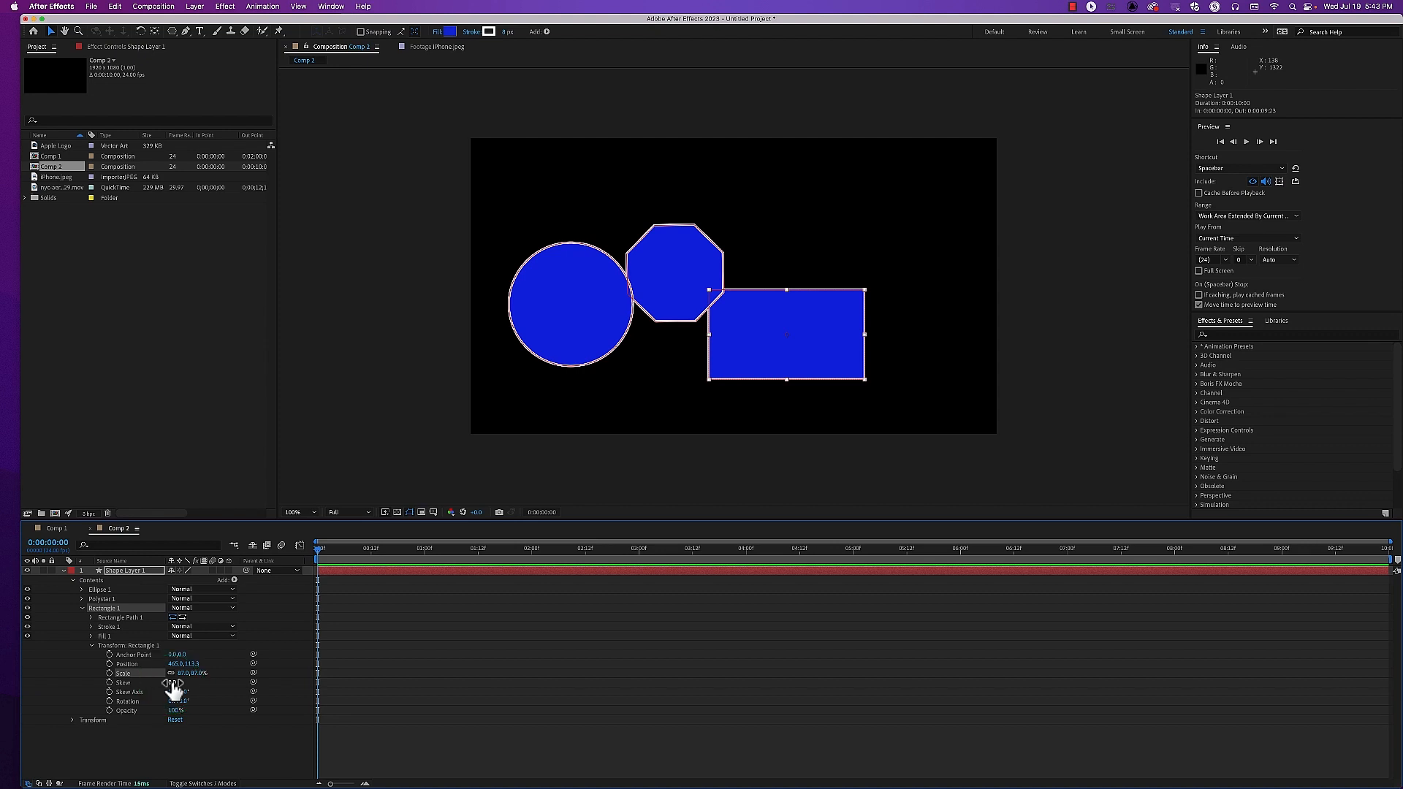
pyautogui.moveTo(173, 682)
pyautogui.mouseDown()
pyautogui.moveTo(394, 680)
pyautogui.moveTo(155, 690)
pyautogui.moveTo(178, 697)
pyautogui.mouseUp()
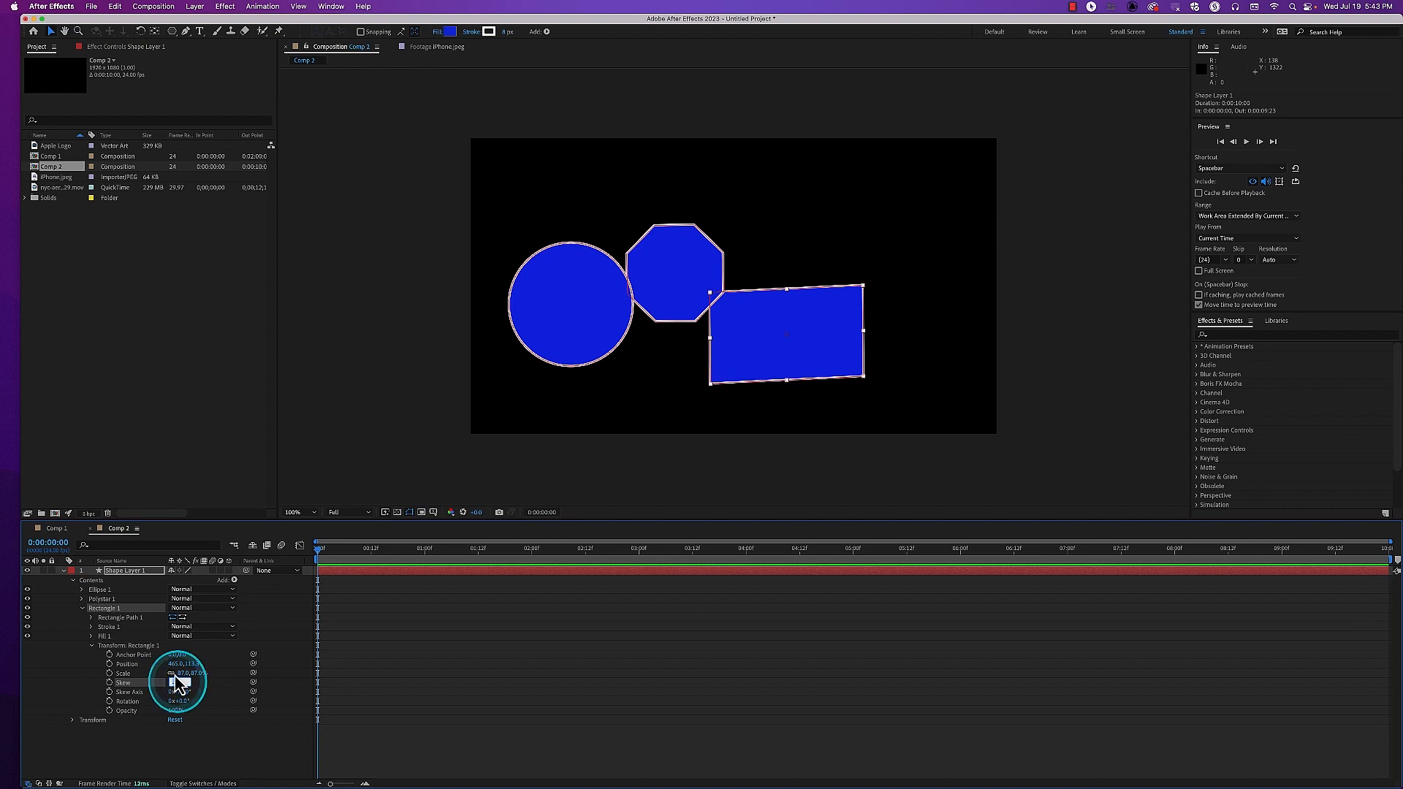
pyautogui.write('0')
pyautogui.press('Return')
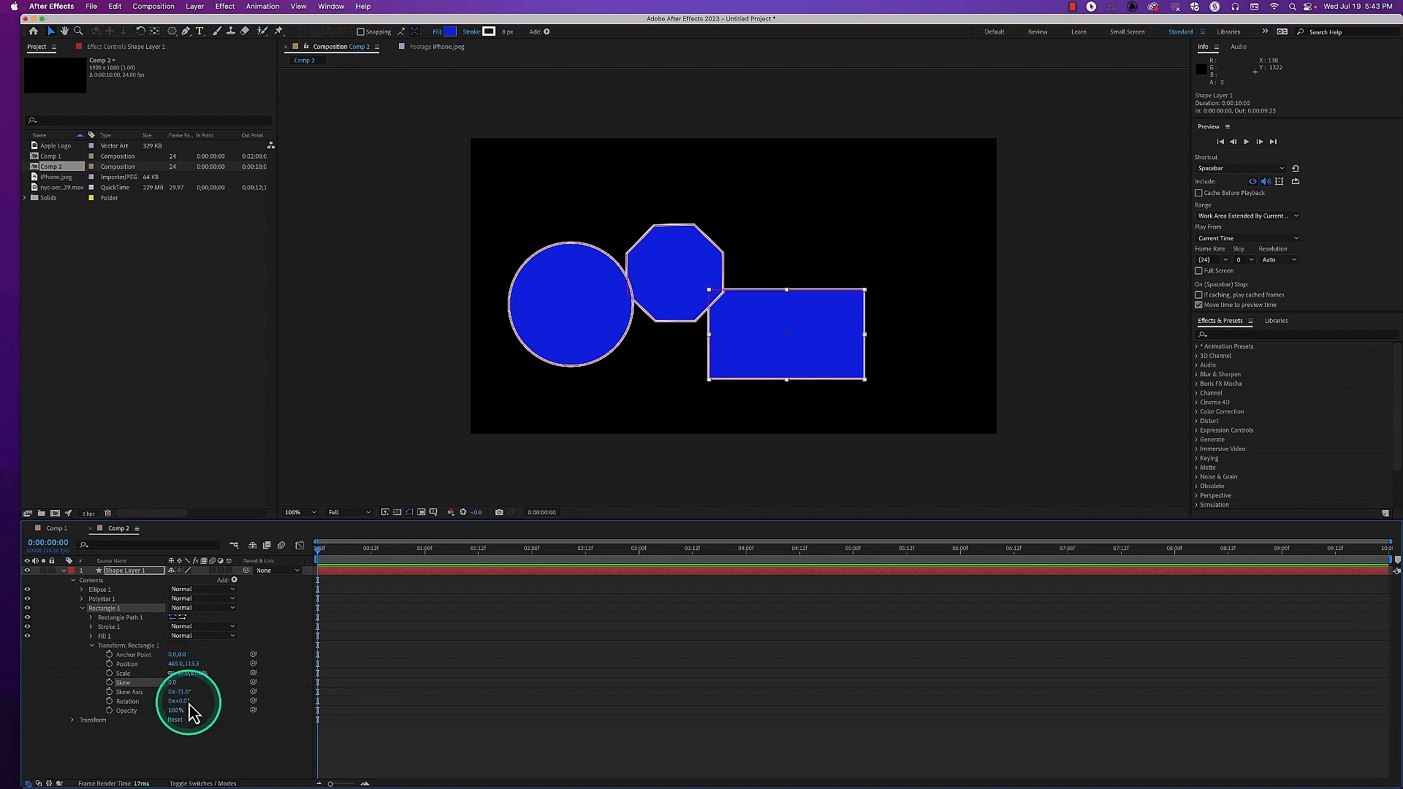
# Set Rectangle 1's own Rotation to 6° and the layer's Opacity to 99%, keeping Rectangle 1's own Opacity at 100% after a small trial
pyautogui.moveTo(184, 708)
pyautogui.mouseDown()
pyautogui.moveTo(251, 706)
pyautogui.moveTo(197, 698)
pyautogui.moveTo(184, 721)
pyautogui.mouseUp()
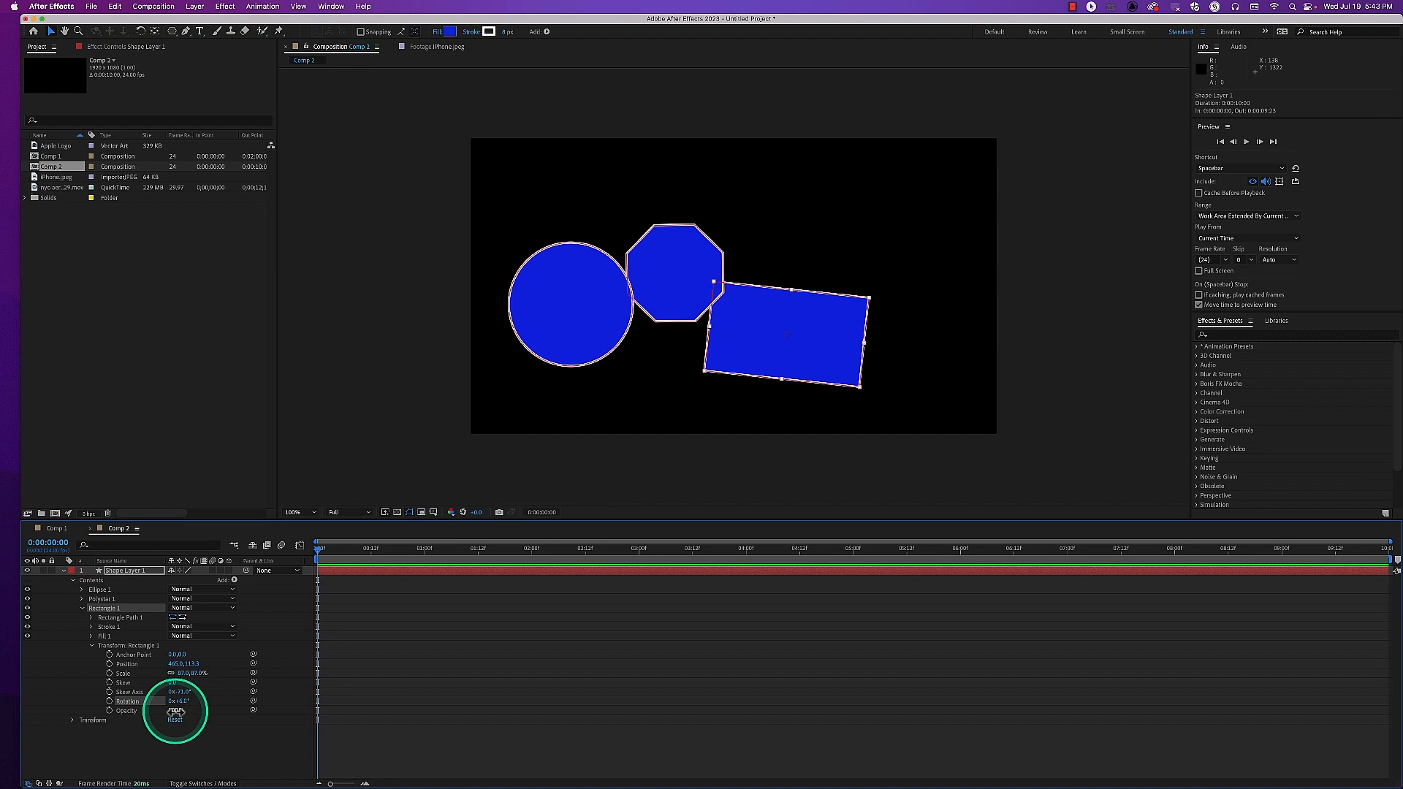
pyautogui.moveTo(174, 711)
pyautogui.mouseDown()
pyautogui.moveTo(125, 705)
pyautogui.moveTo(182, 705)
pyautogui.mouseUp()
pyautogui.click(72, 720)
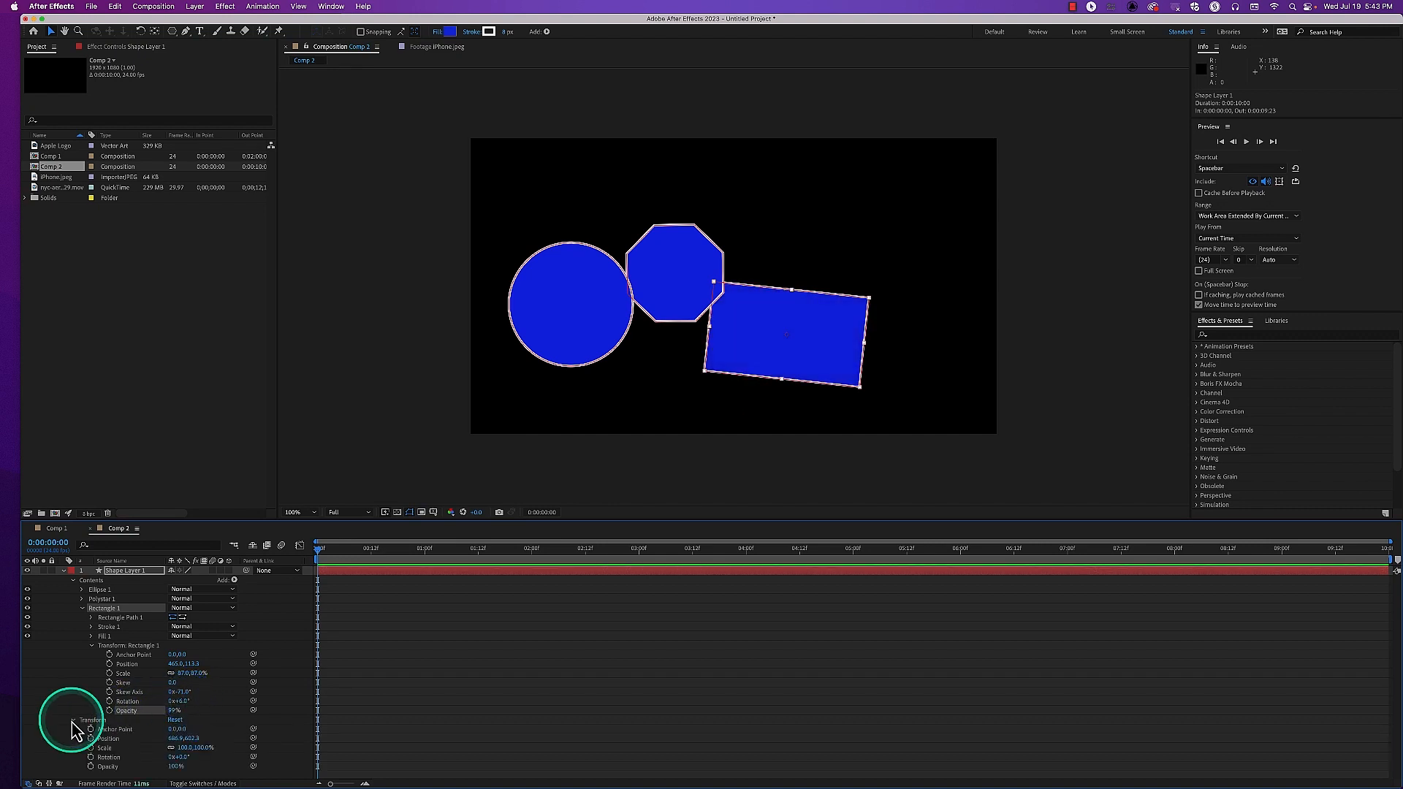
pyautogui.moveTo(174, 766)
pyautogui.mouseDown()
pyautogui.moveTo(94, 758)
pyautogui.moveTo(154, 755)
pyautogui.mouseUp()
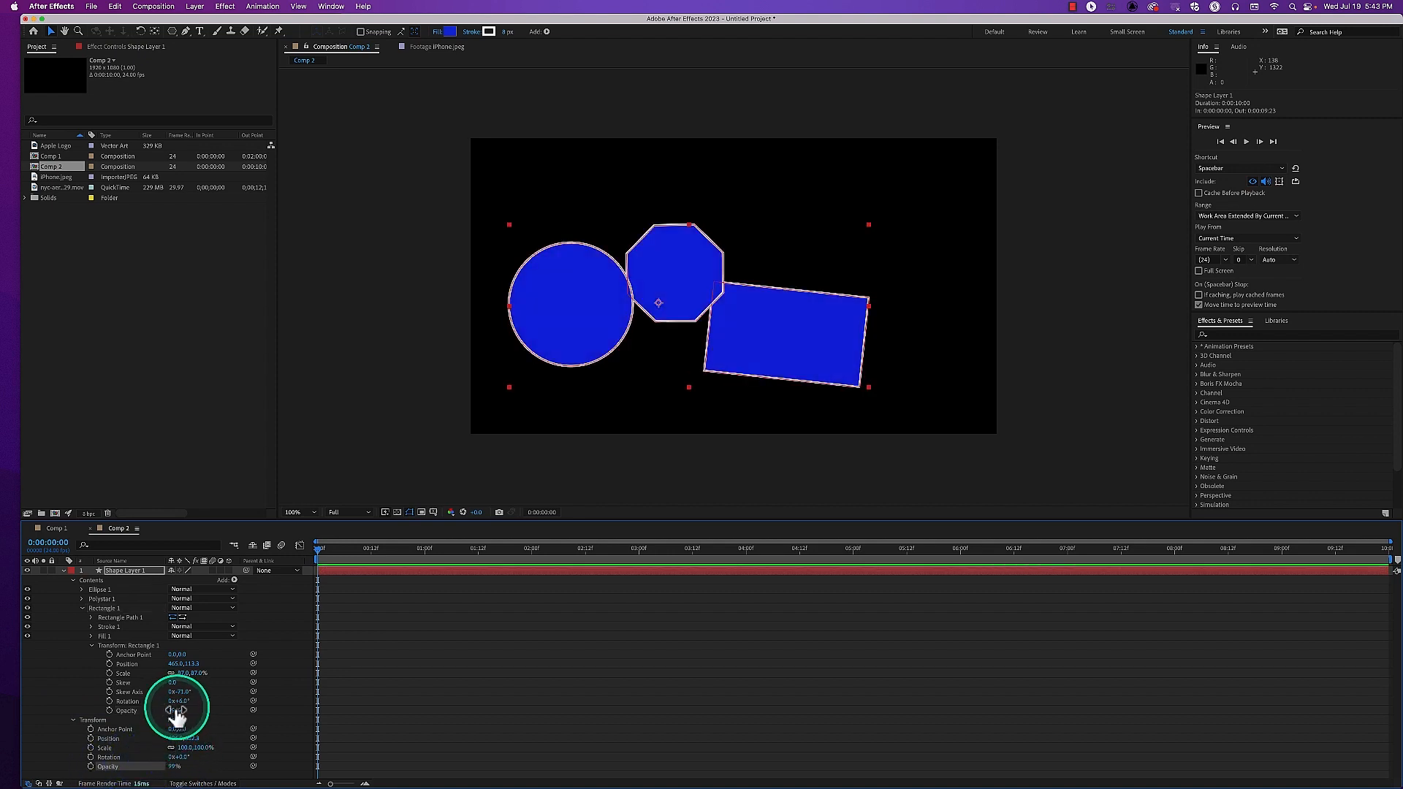
pyautogui.moveTo(168, 710)
pyautogui.mouseDown()
pyautogui.moveTo(140, 720)
pyautogui.moveTo(195, 714)
pyautogui.mouseUp()
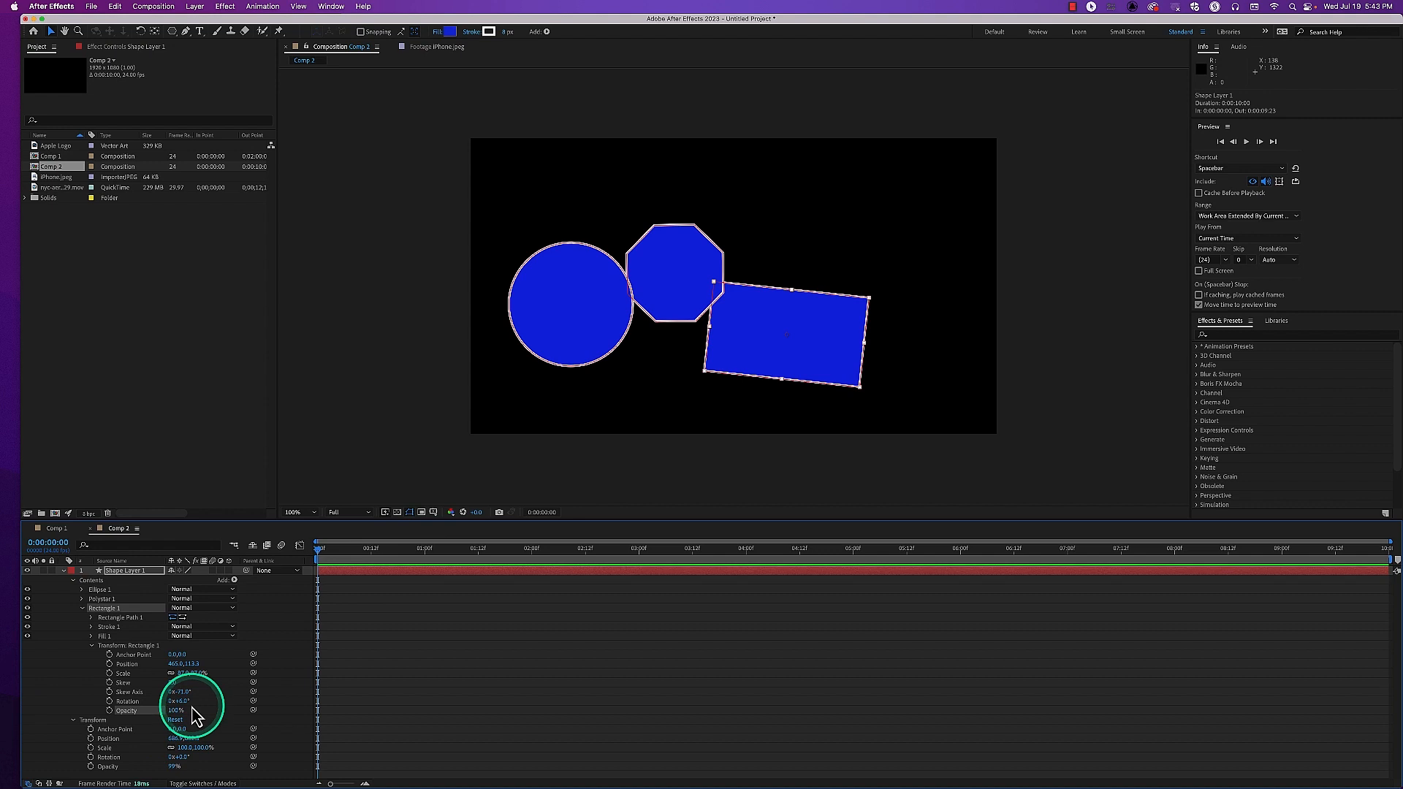
# Examine Polystar 1's own path, stroke, fill and transform groups, and collapse the Rectangle 1 and Polystar 1 groups
pyautogui.click(92, 646)
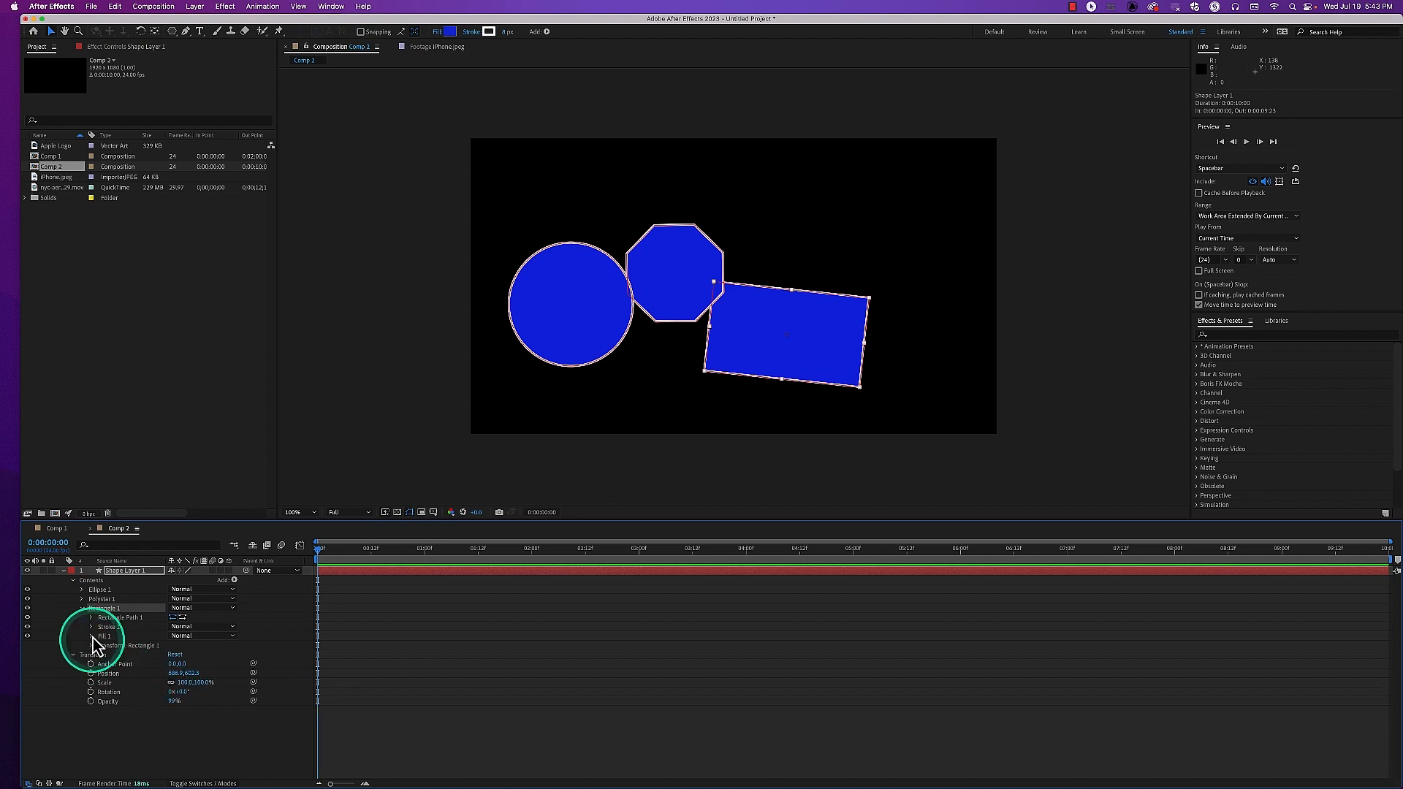
pyautogui.click(82, 600)
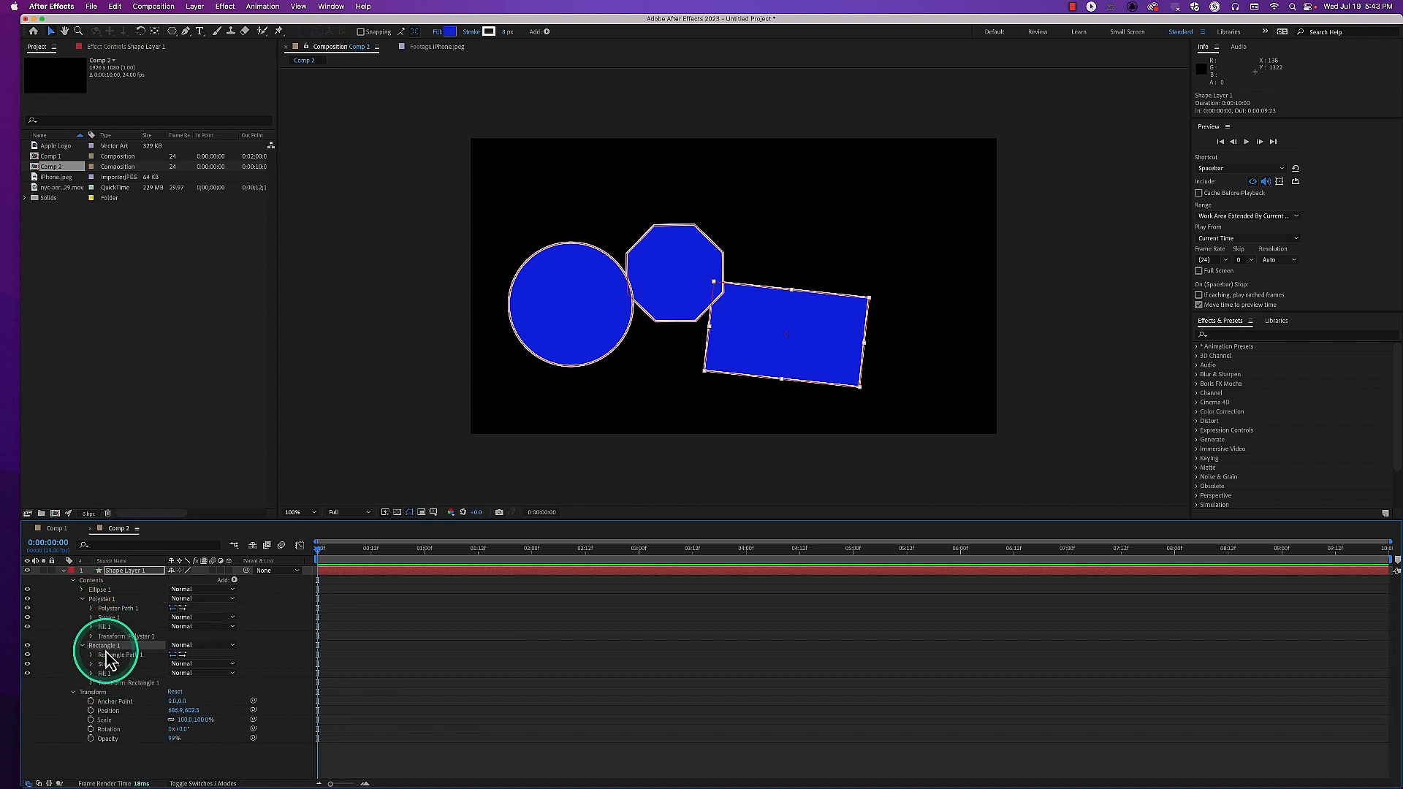
pyautogui.click(83, 646)
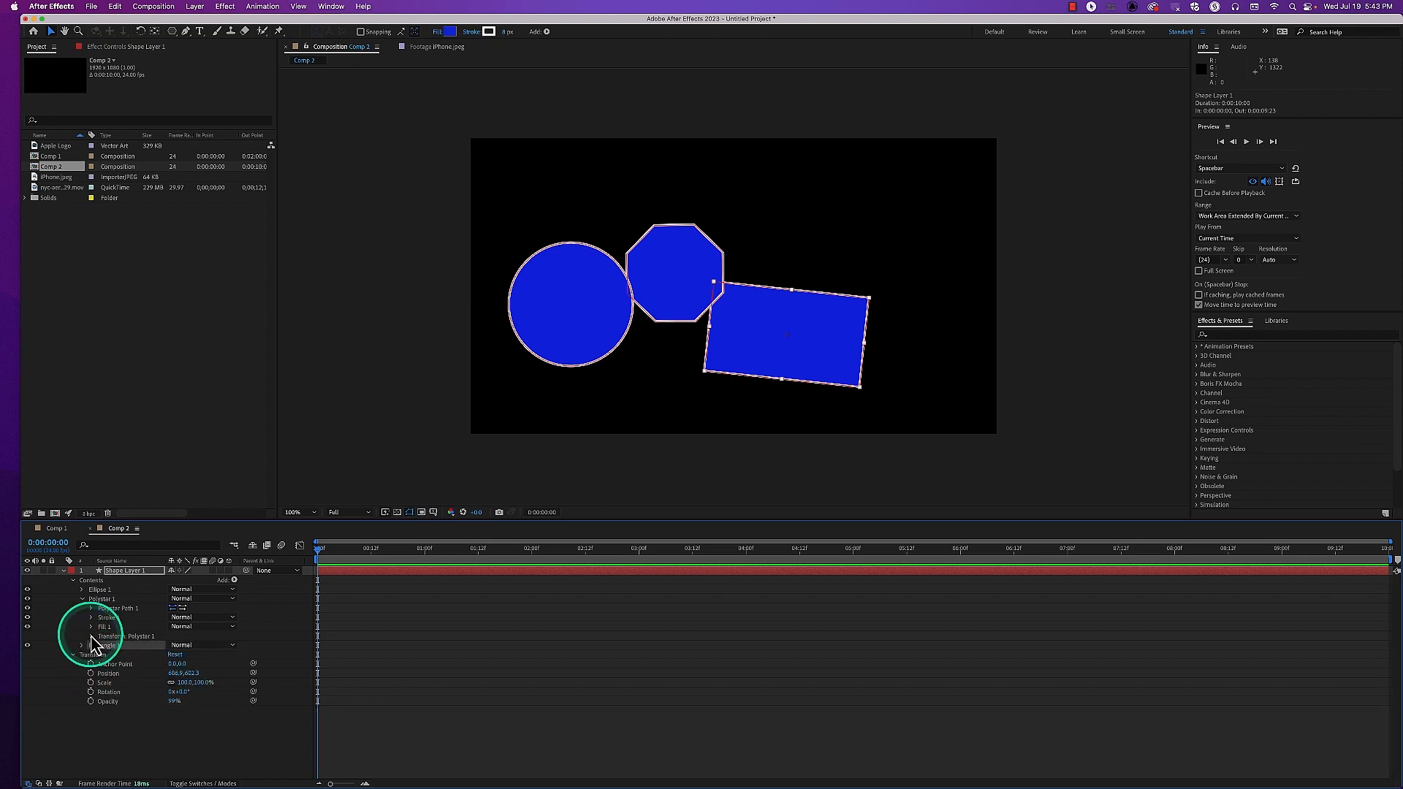
pyautogui.click(82, 598)
# Try skewing and rotating Ellipse 1 through its own transform properties, undo those changes, and collapse the Ellipse 1 group
pyautogui.click(82, 589)
pyautogui.click(90, 627)
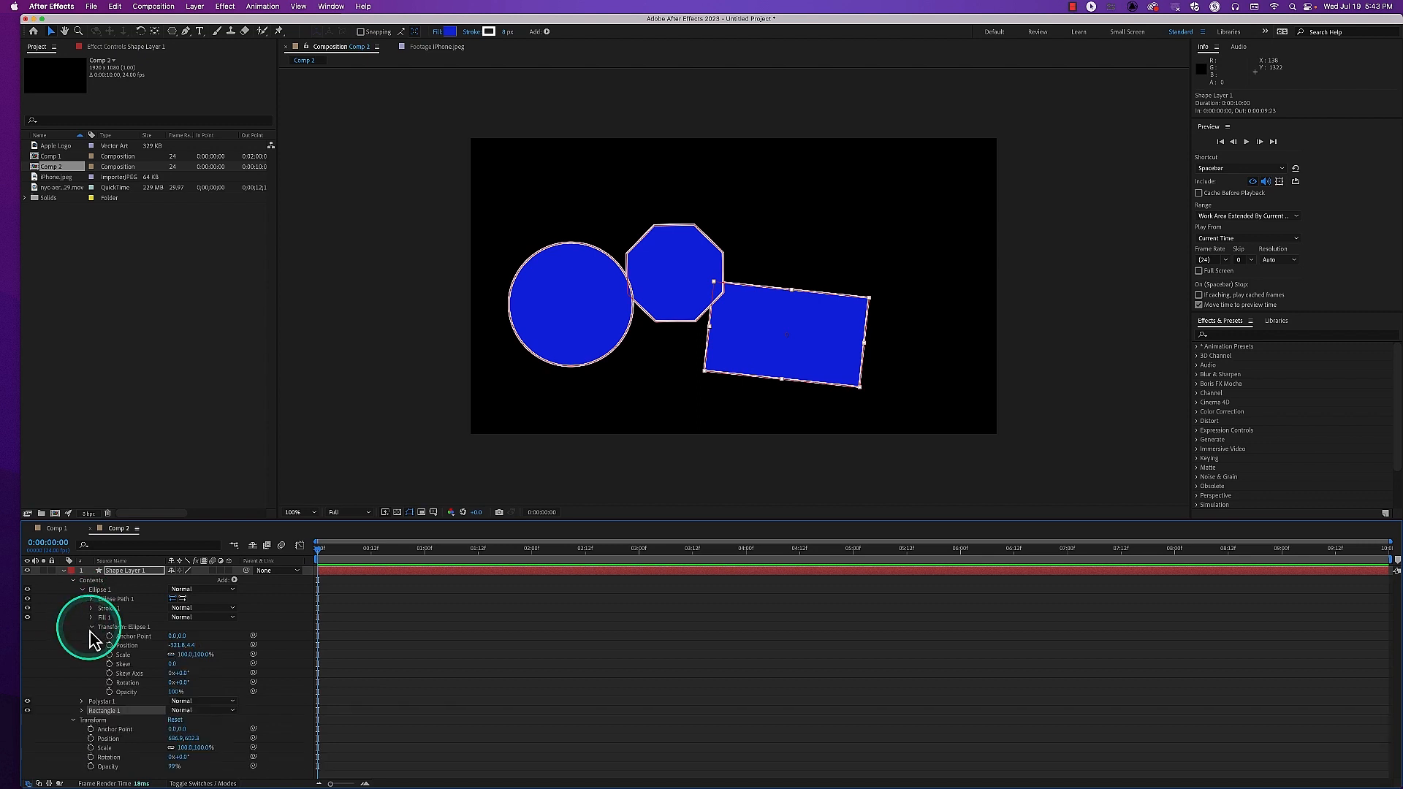
pyautogui.moveTo(174, 663); pyautogui.dragTo(210, 660)
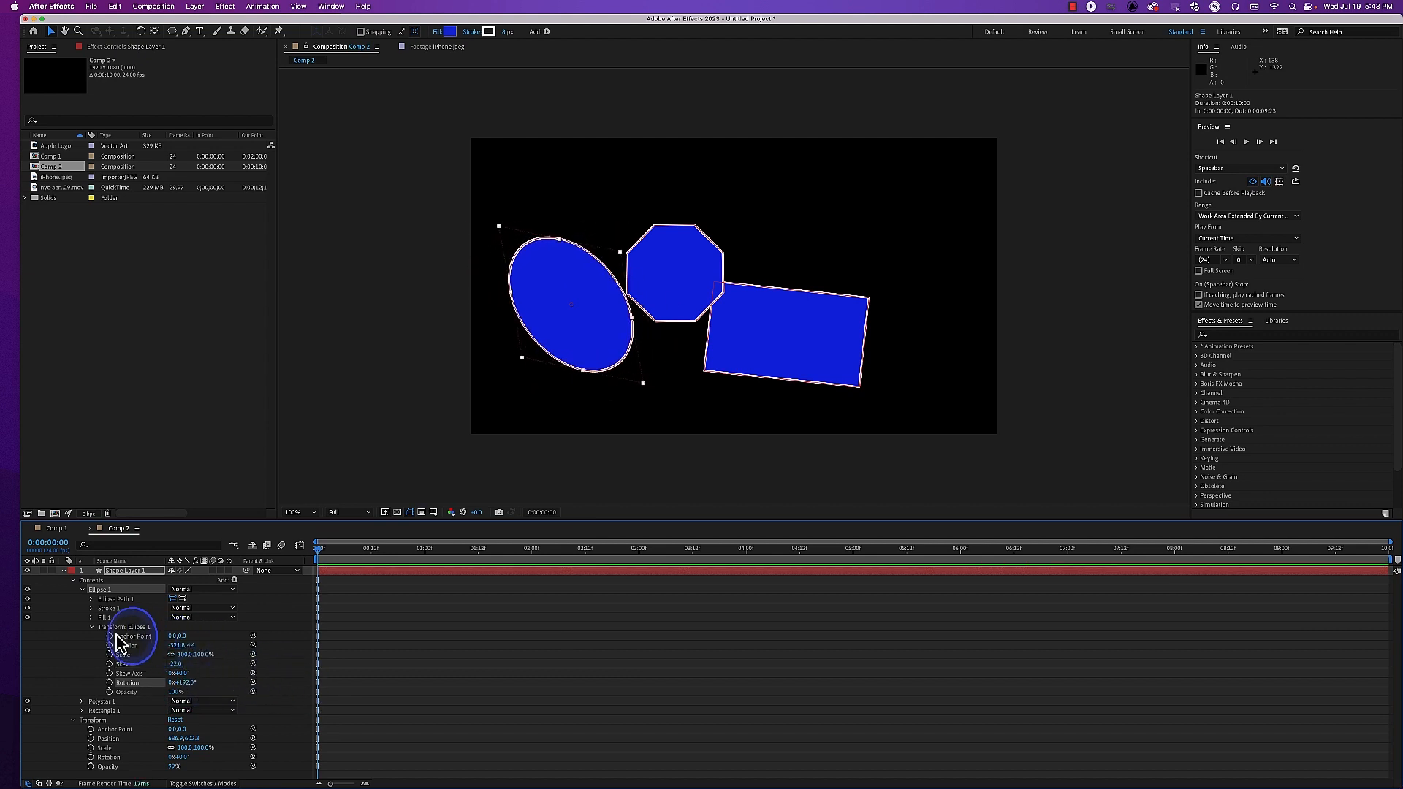
pyautogui.press('super+z')
pyautogui.press('super+z')
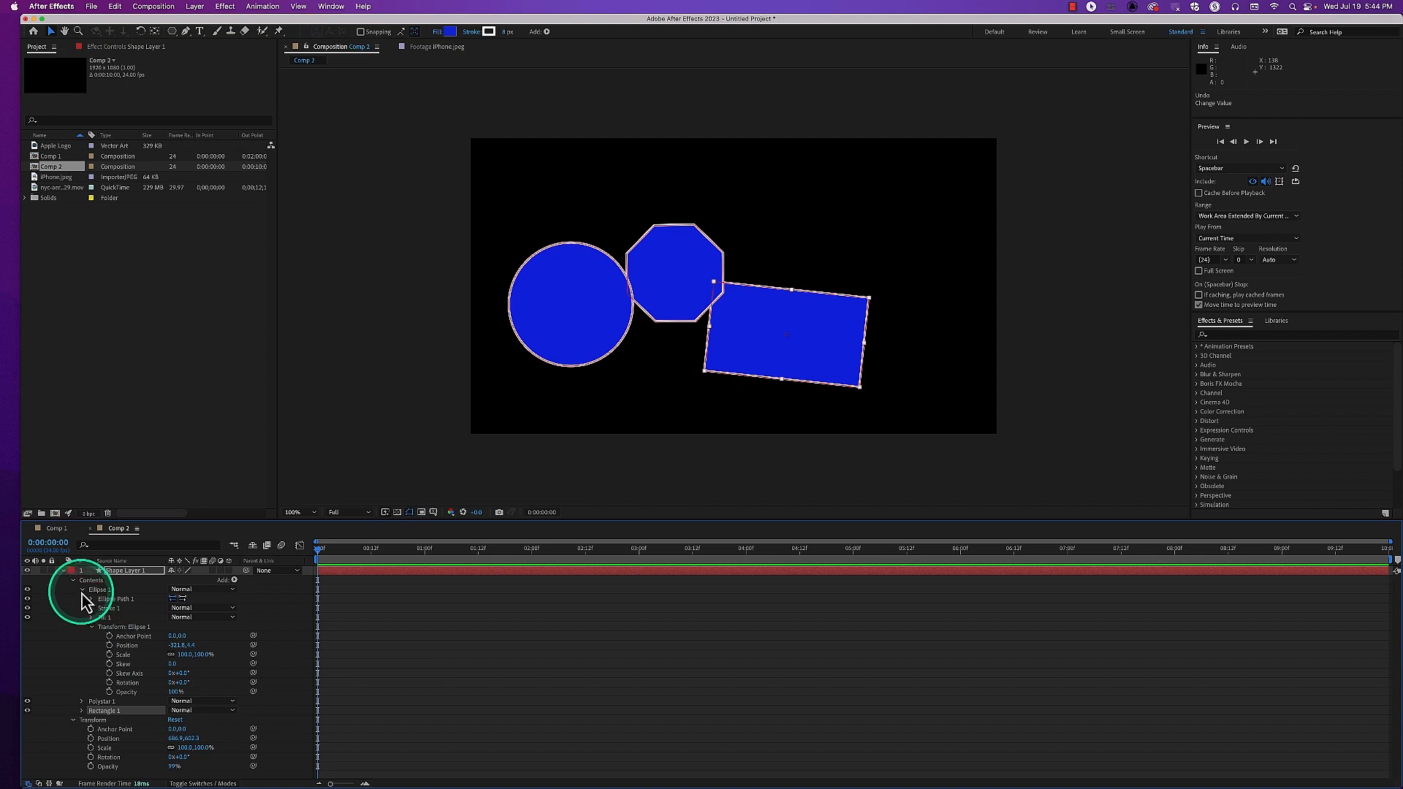
pyautogui.click(82, 592)
# Review Rectangle 1's Fill 1 properties, including Composite and Fill Rule, and change the fill color to green
pyautogui.click(82, 608)
pyautogui.click(105, 636)
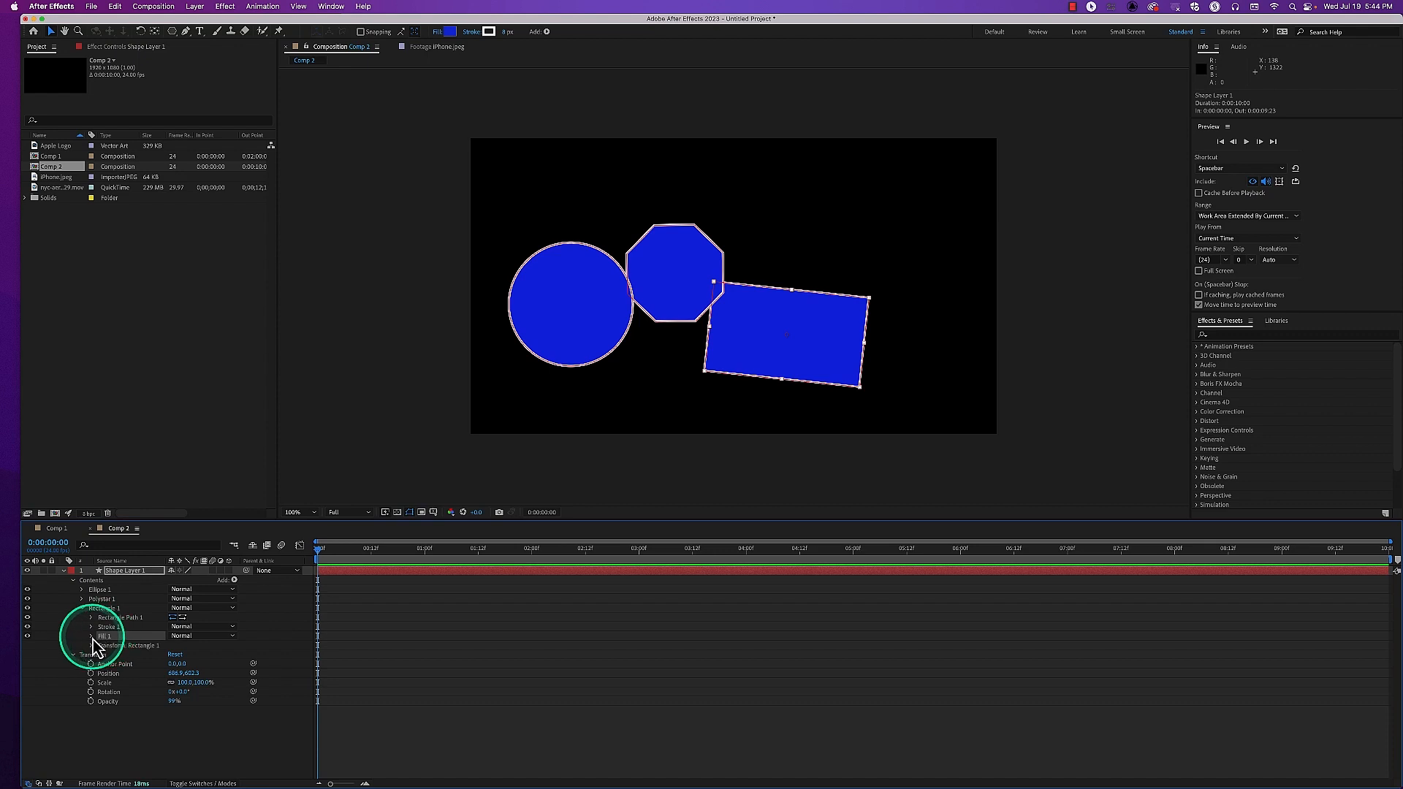
pyautogui.click(92, 637)
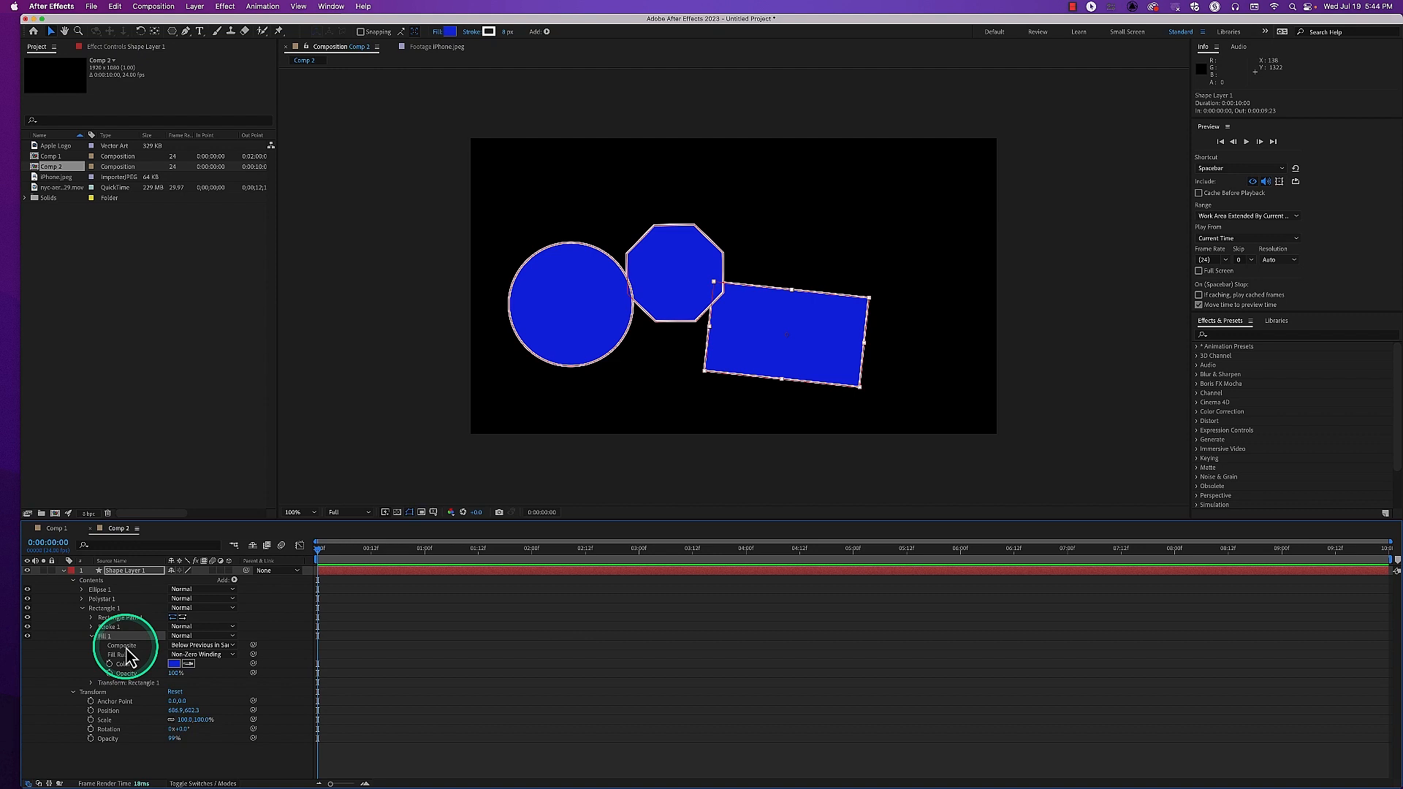
pyautogui.click(127, 648)
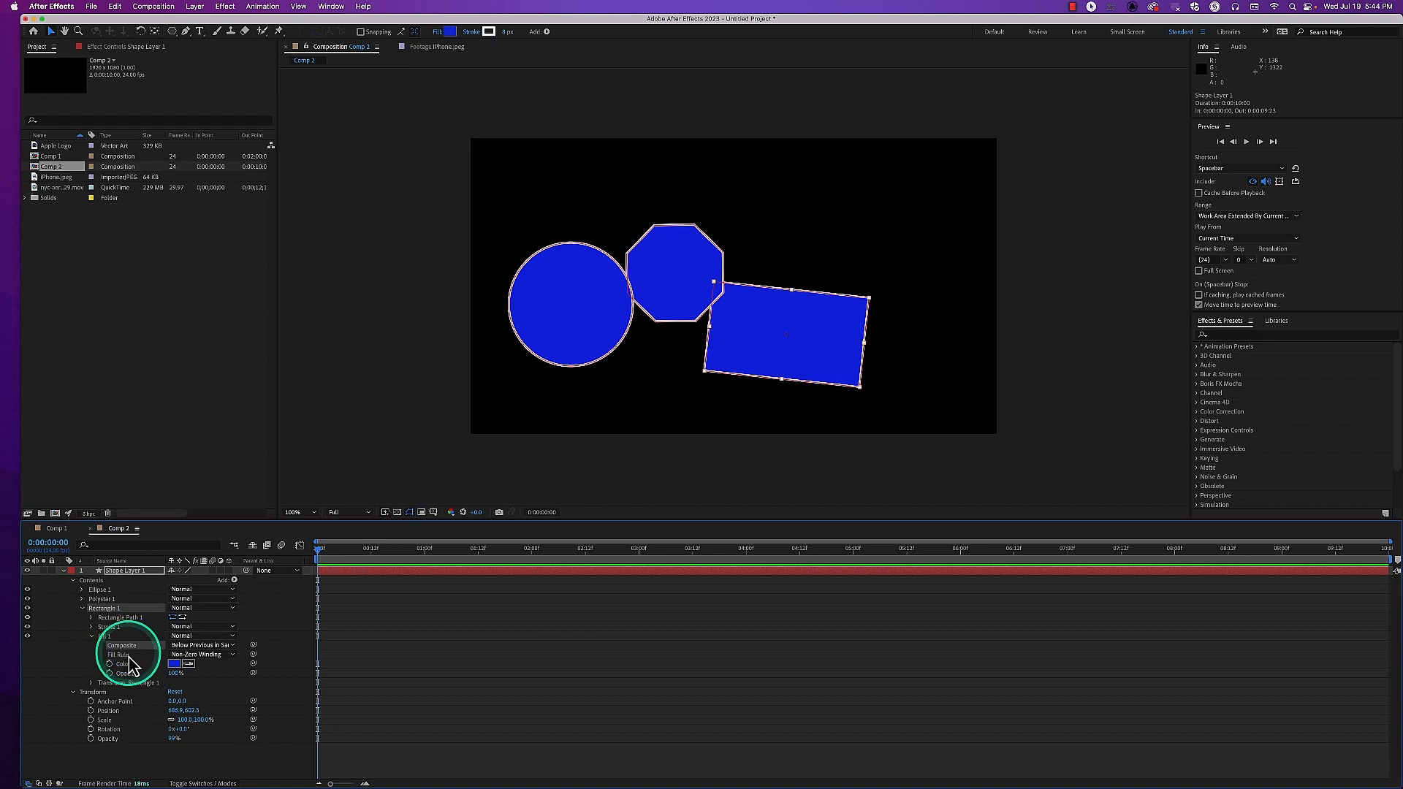
pyautogui.click(128, 657)
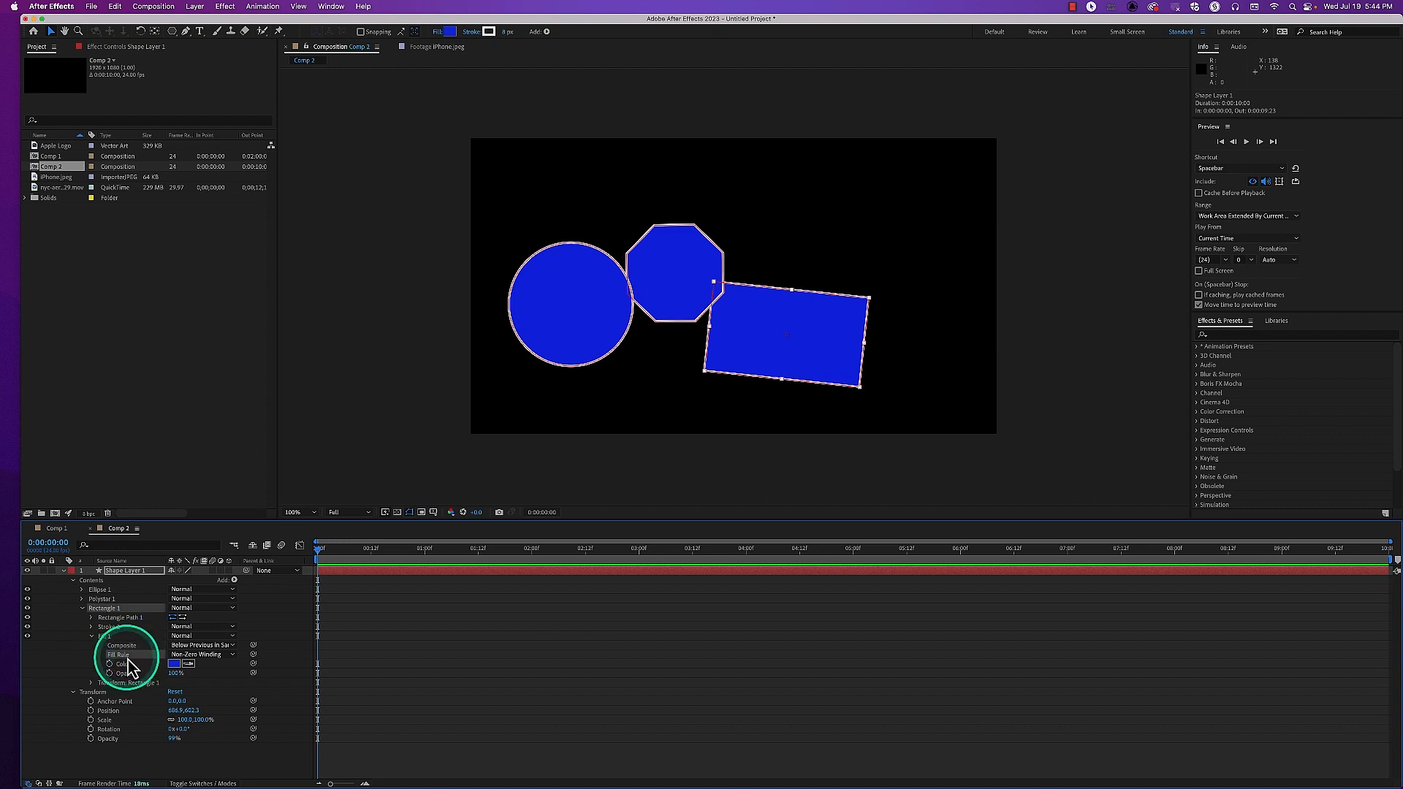
pyautogui.click(127, 667)
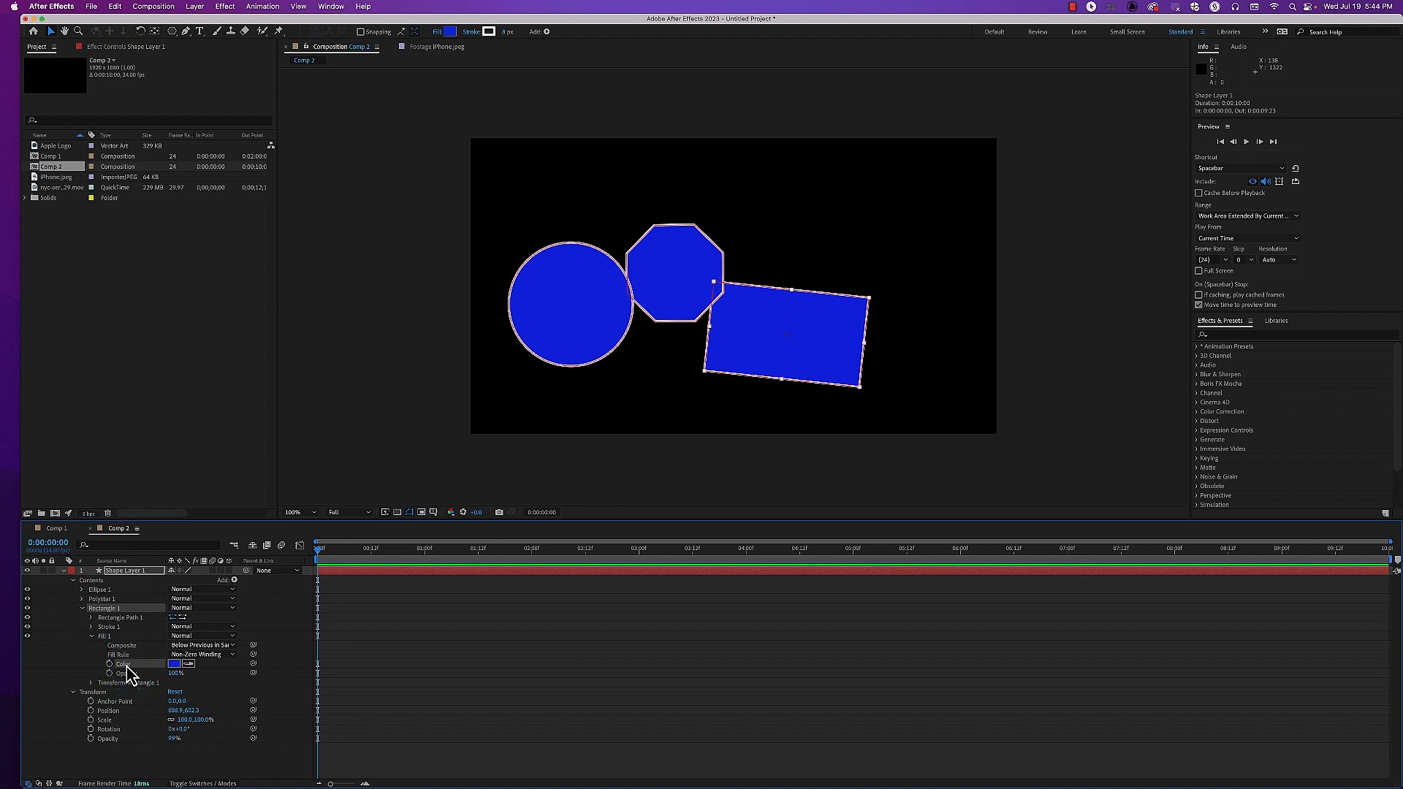
pyautogui.click(175, 665)
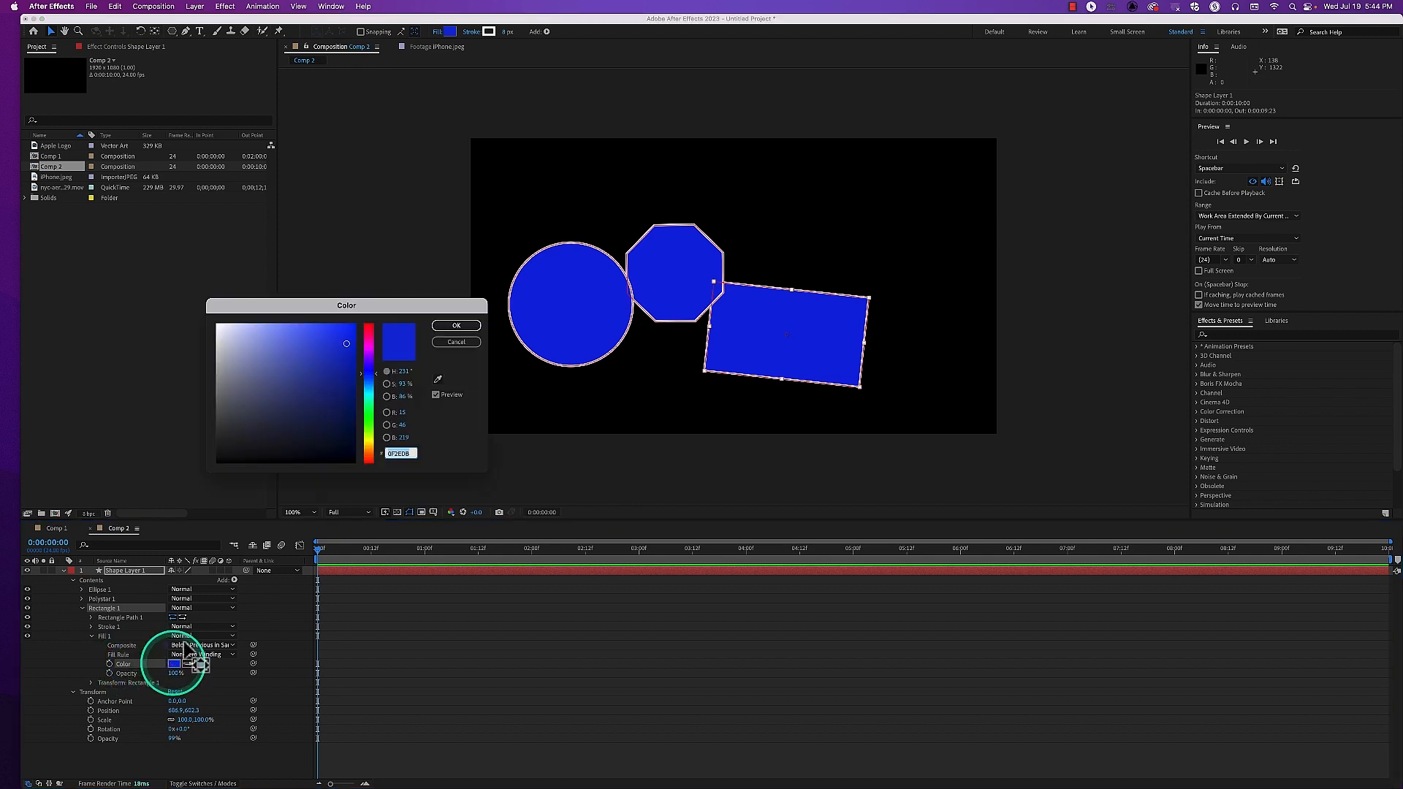
pyautogui.click(368, 411)
pyautogui.click(344, 377)
pyautogui.moveTo(343, 377); pyautogui.dragTo(348, 349)
pyautogui.click(458, 327)
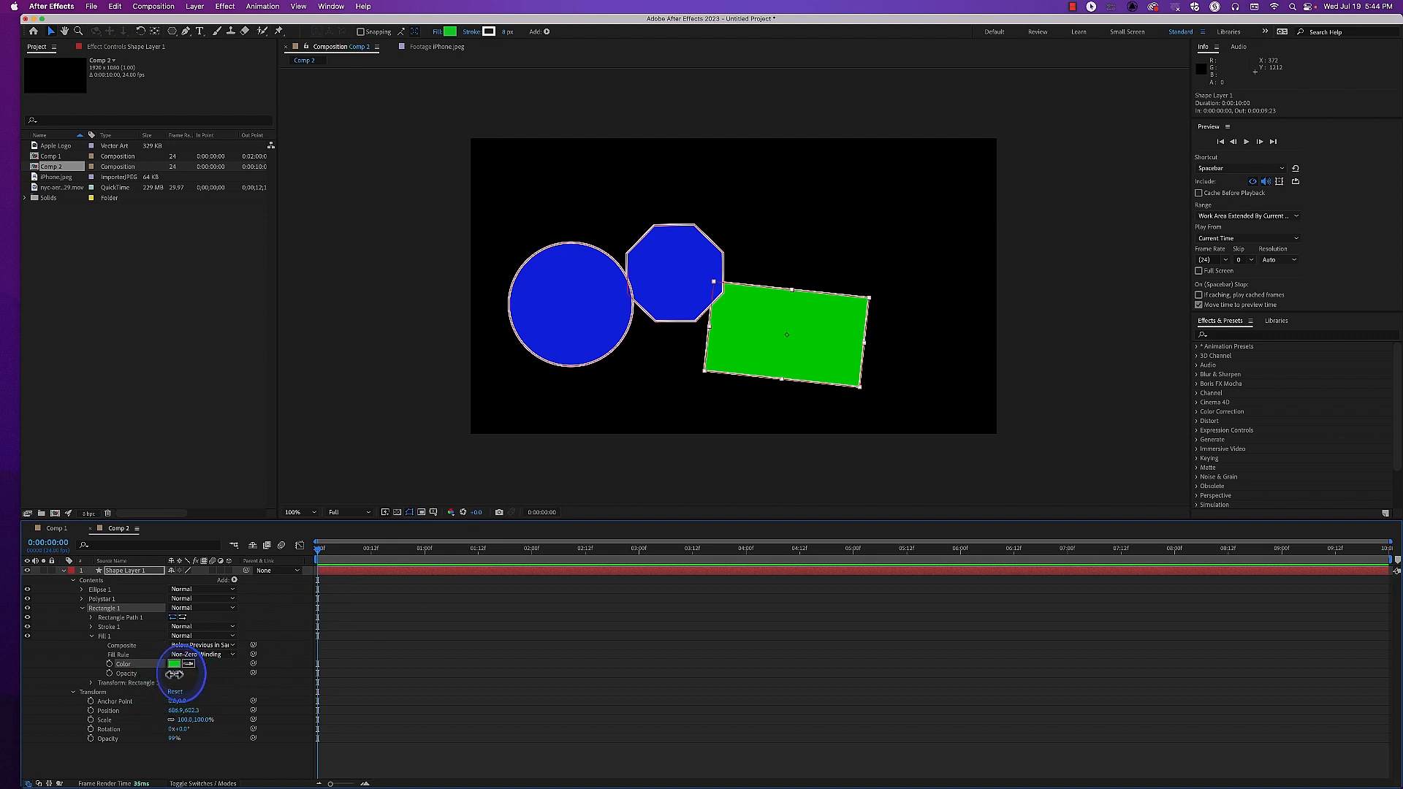
# Lower Rectangle 1's fill Opacity to 0%, check the composition with the transparency grid, and restore the fill Opacity to 100%
pyautogui.moveTo(175, 678); pyautogui.dragTo(102, 676)
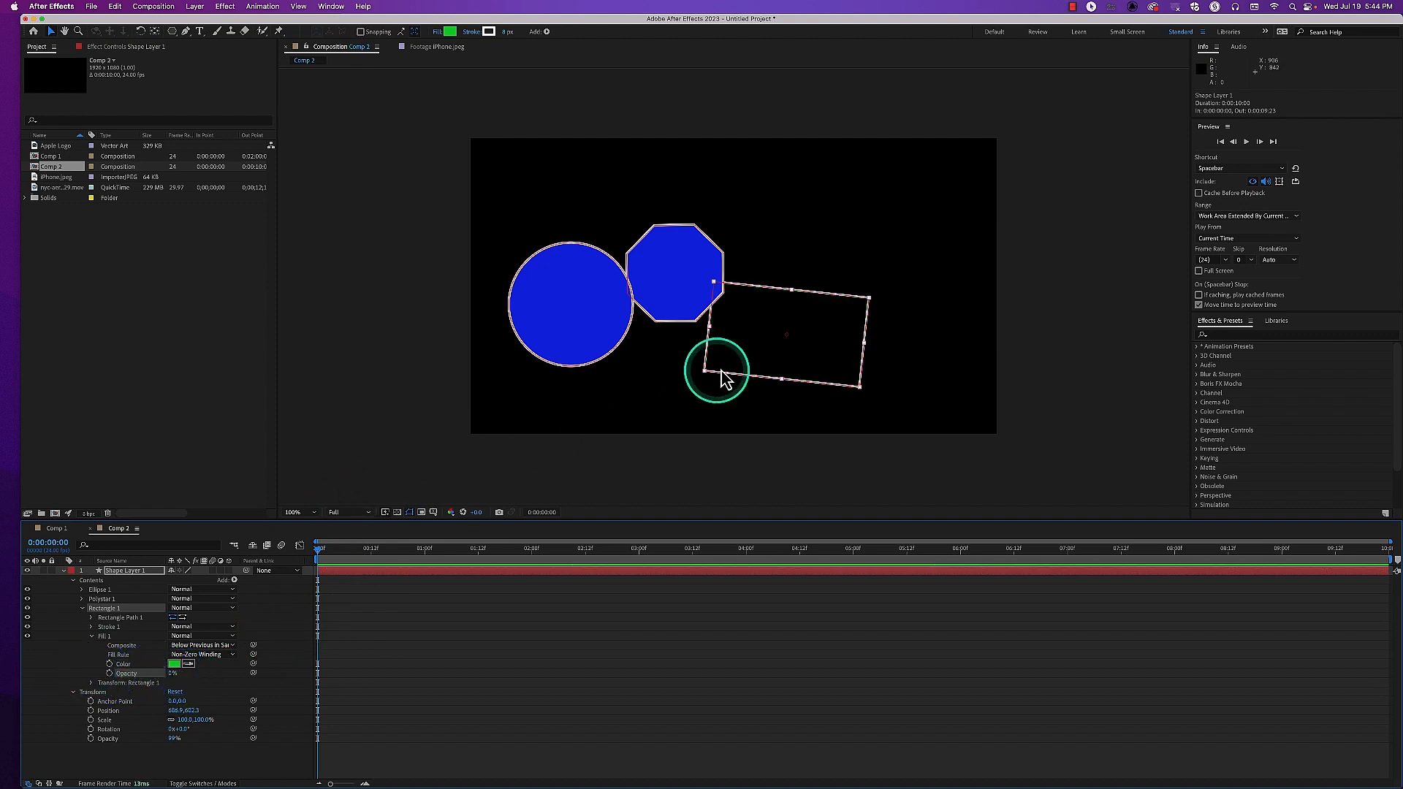
pyautogui.click(398, 513)
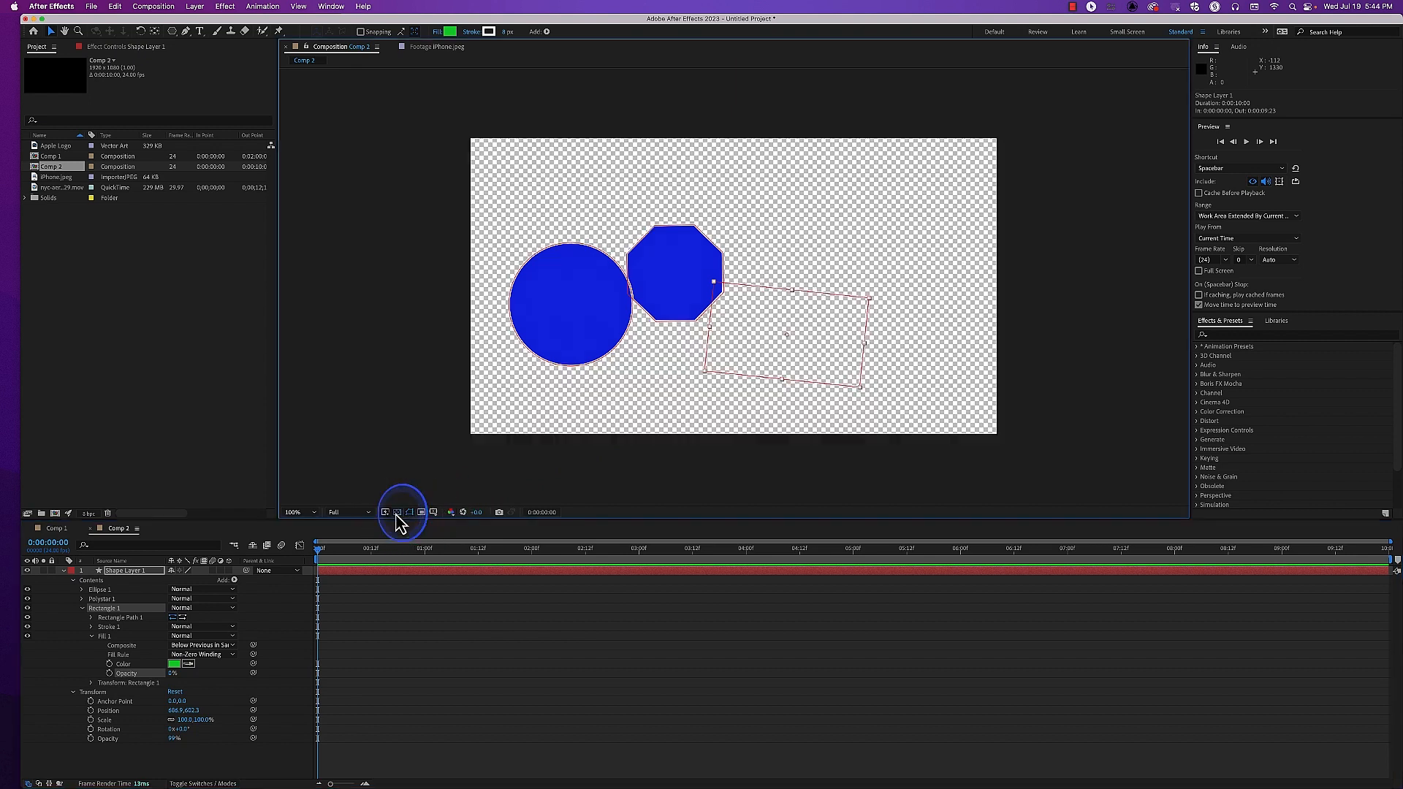
pyautogui.click(397, 513)
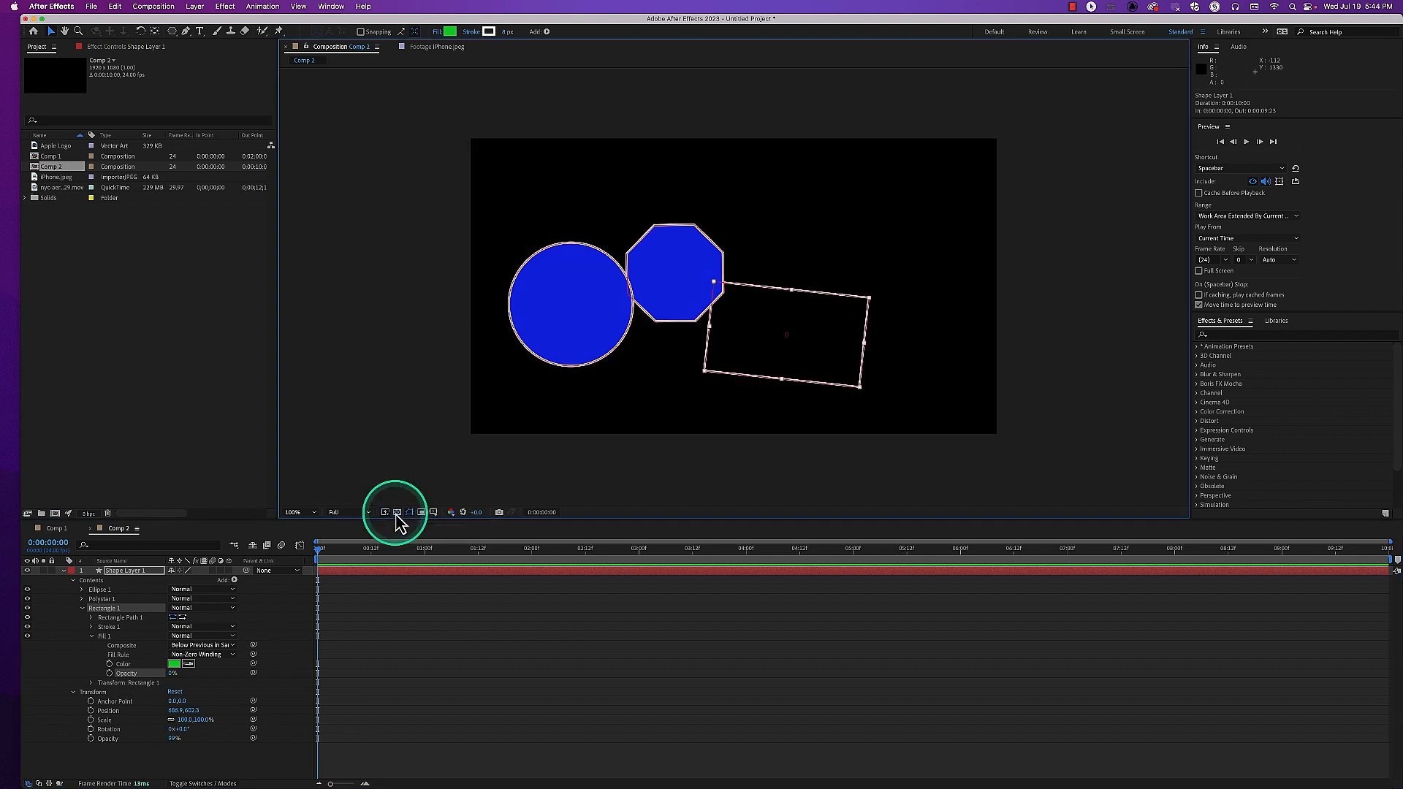
pyautogui.click(398, 513)
pyautogui.click(397, 513)
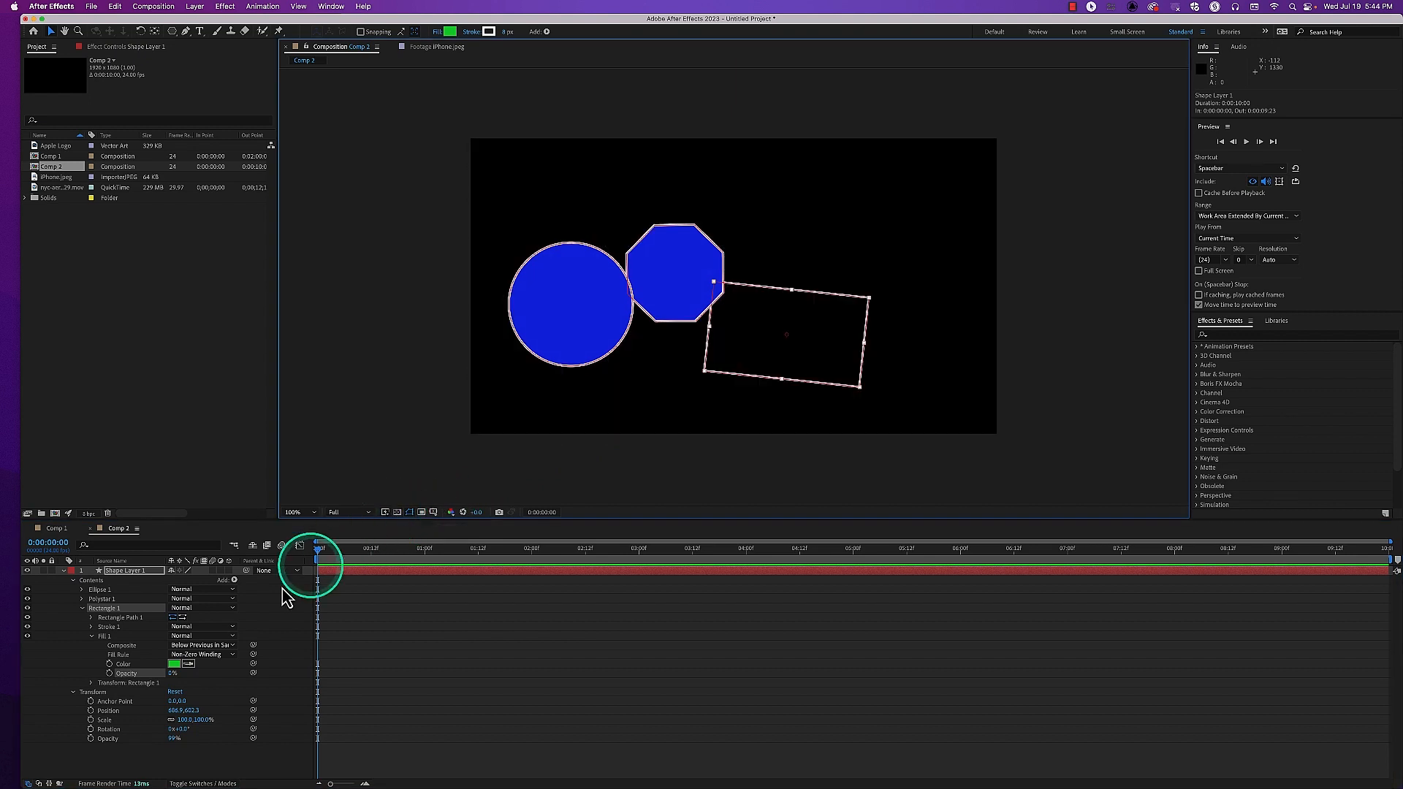
pyautogui.click(172, 674)
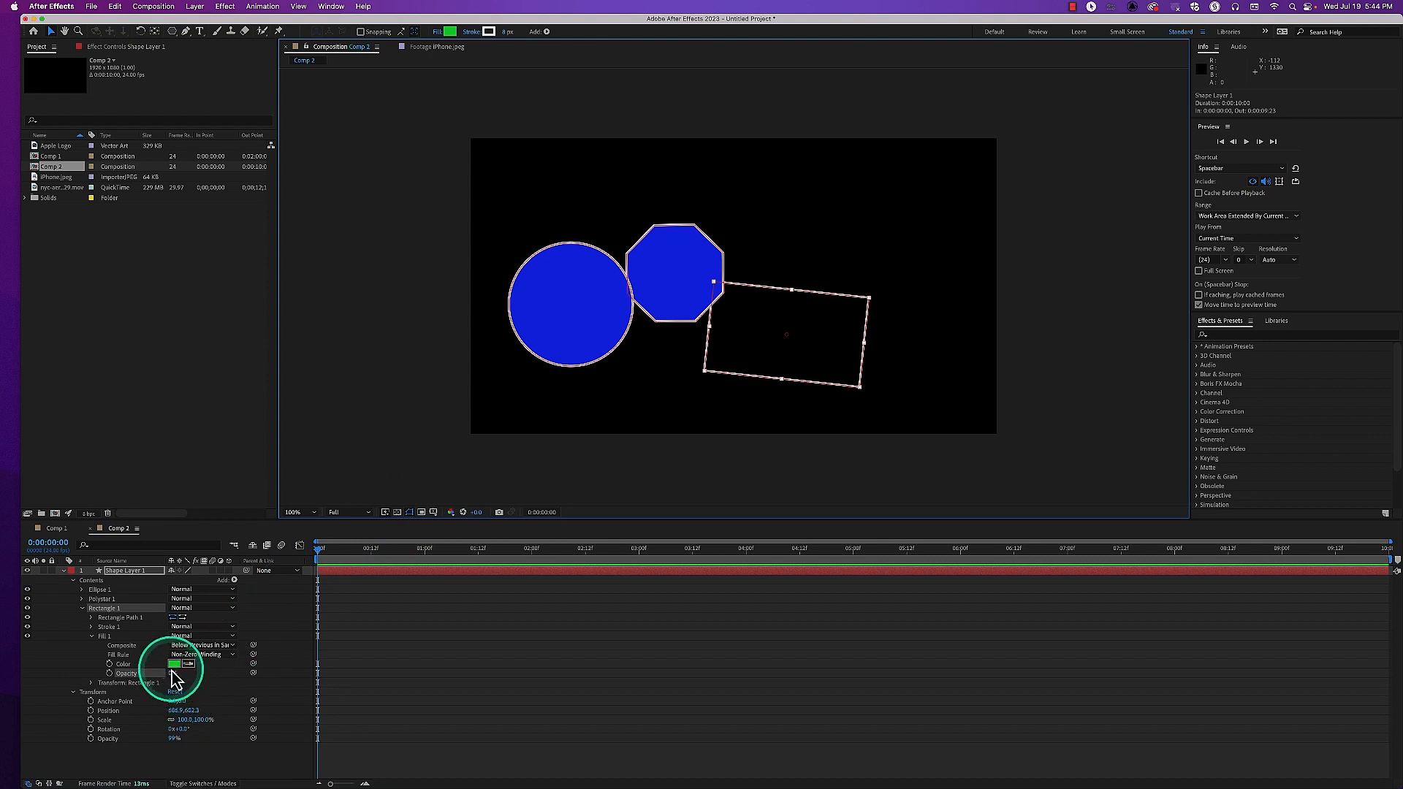
pyautogui.moveTo(172, 680); pyautogui.dragTo(335, 664)
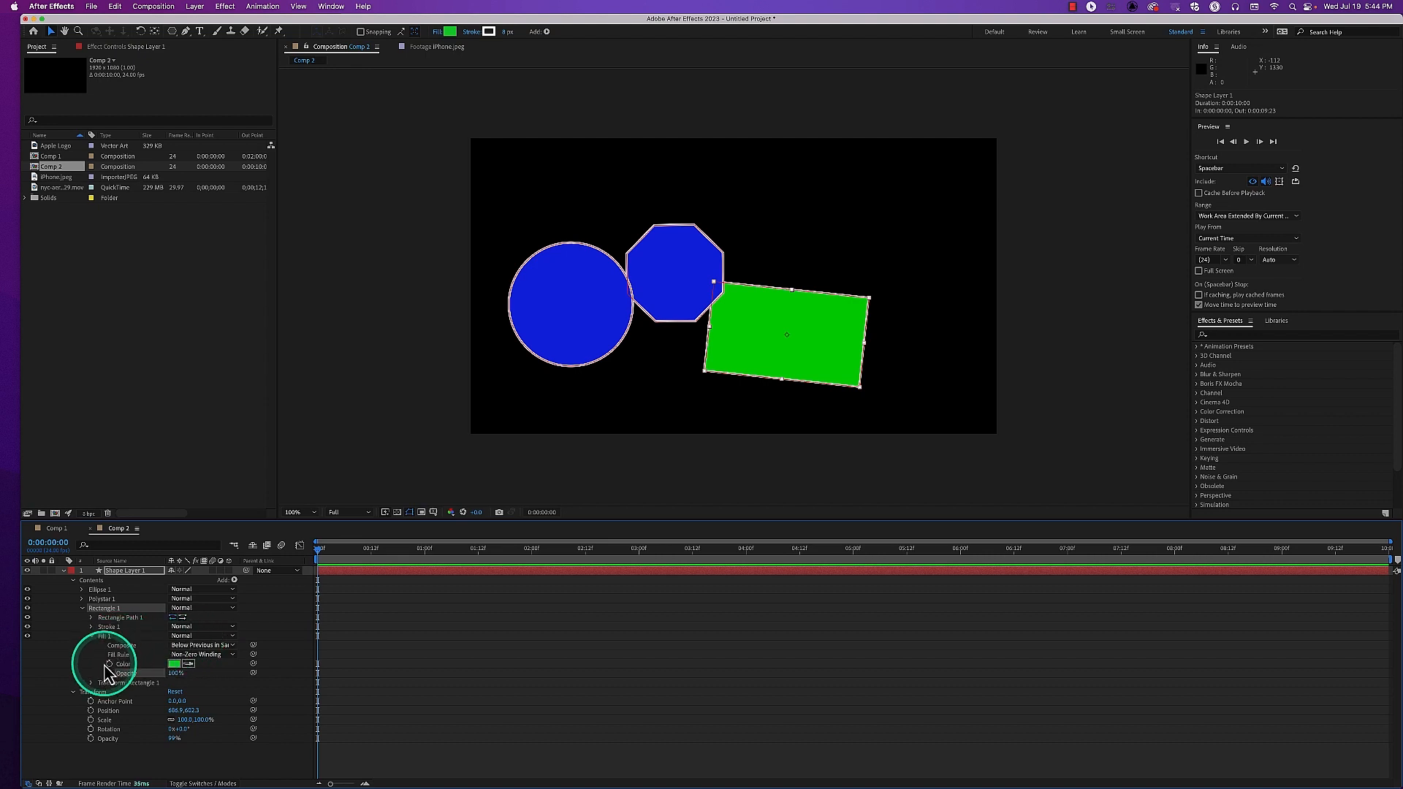
# Collapse Fill 1 and set Rectangle 1's Stroke 1 color to bright magenta FF31FD, after trying dark red C21212
pyautogui.click(90, 637)
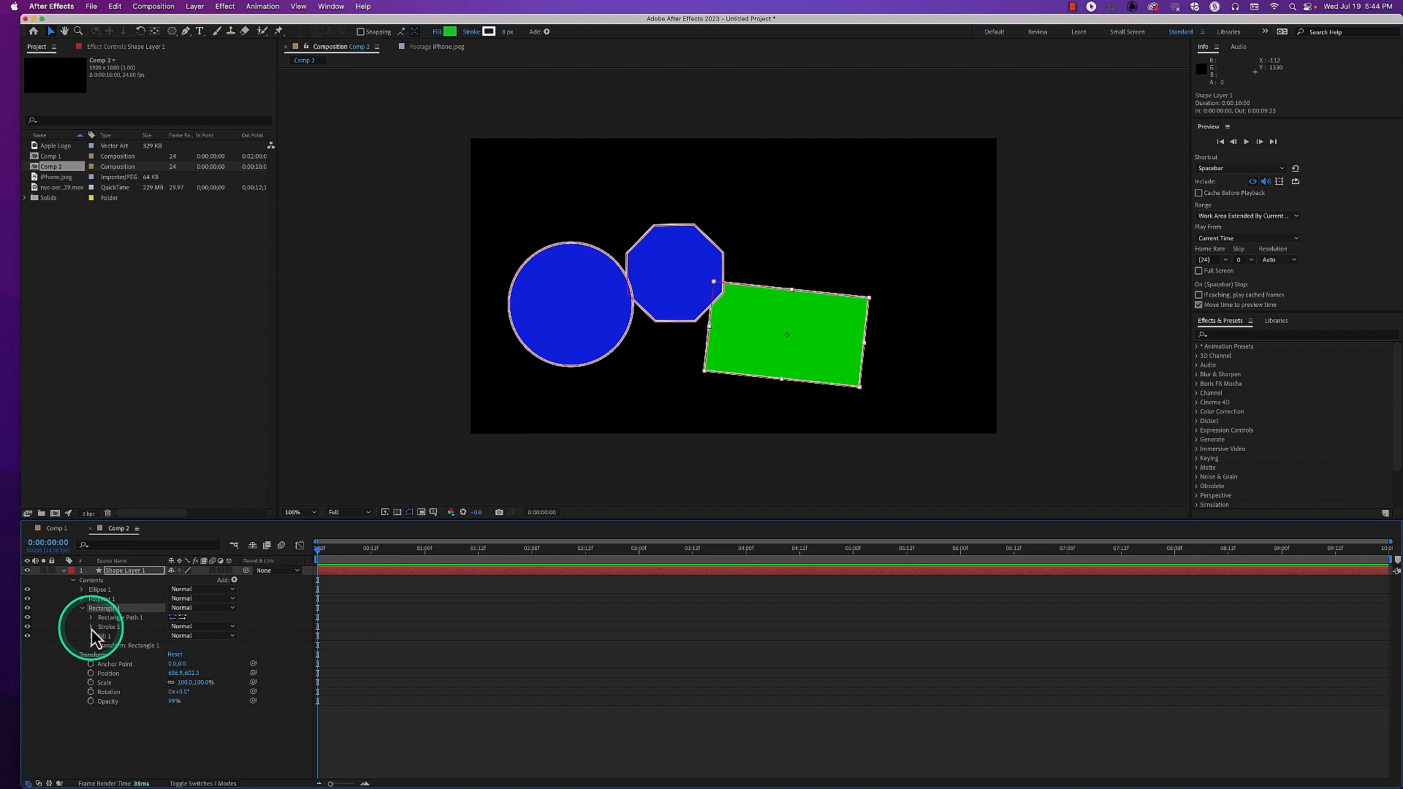
pyautogui.click(91, 627)
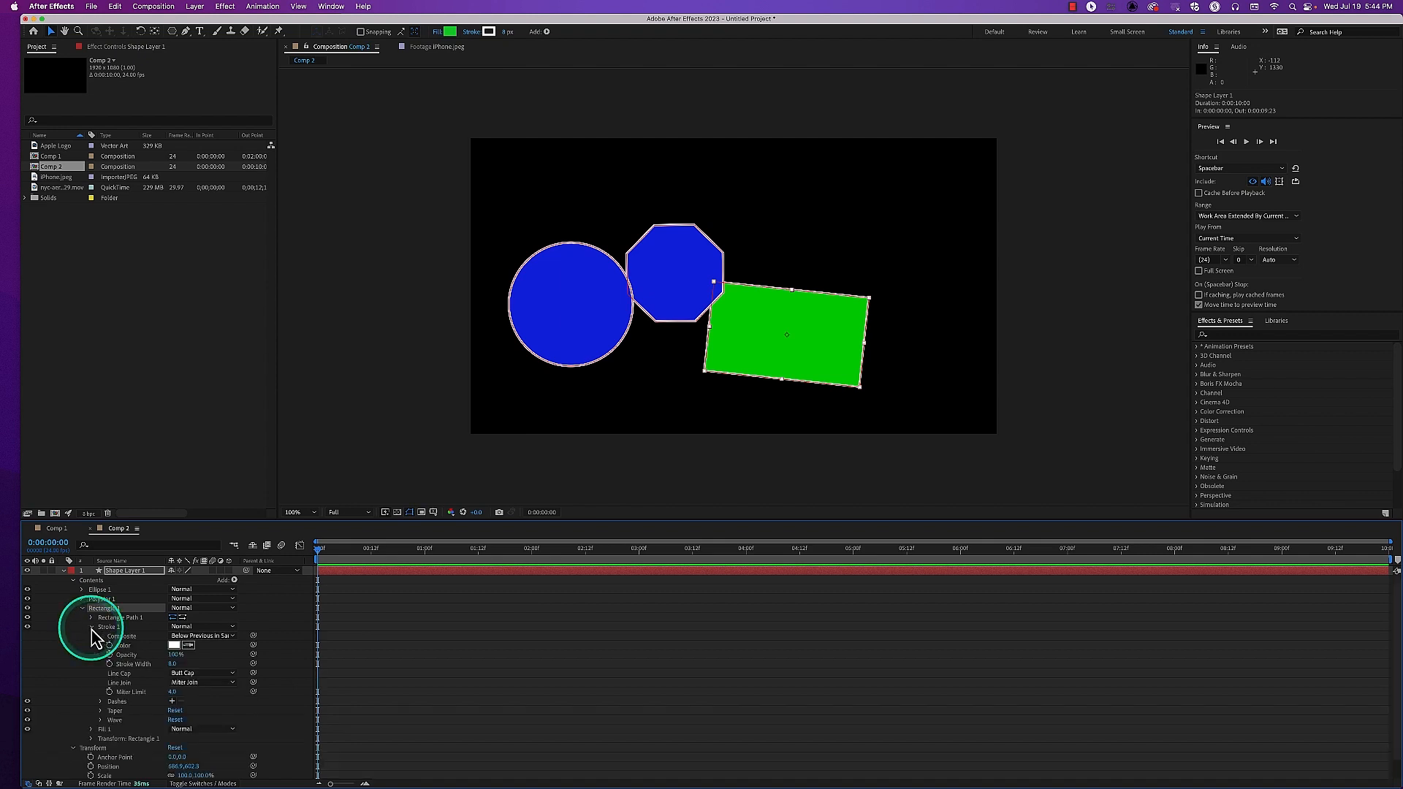
pyautogui.click(174, 645)
pyautogui.click(342, 358)
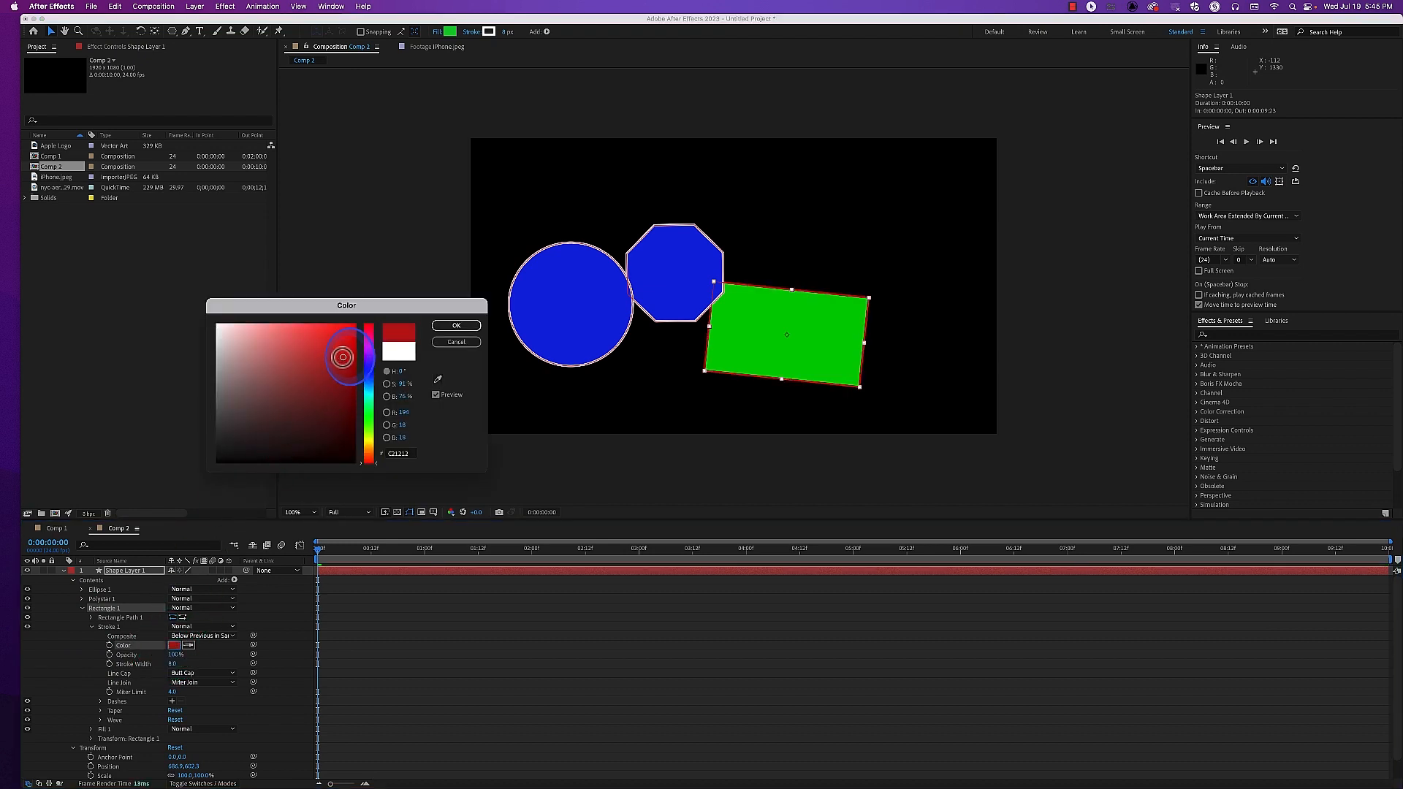
pyautogui.click(454, 326)
pyautogui.click(174, 645)
pyautogui.moveTo(323, 361)
pyautogui.mouseDown()
pyautogui.moveTo(323, 336)
pyautogui.moveTo(291, 323)
pyautogui.mouseUp()
pyautogui.click(376, 347)
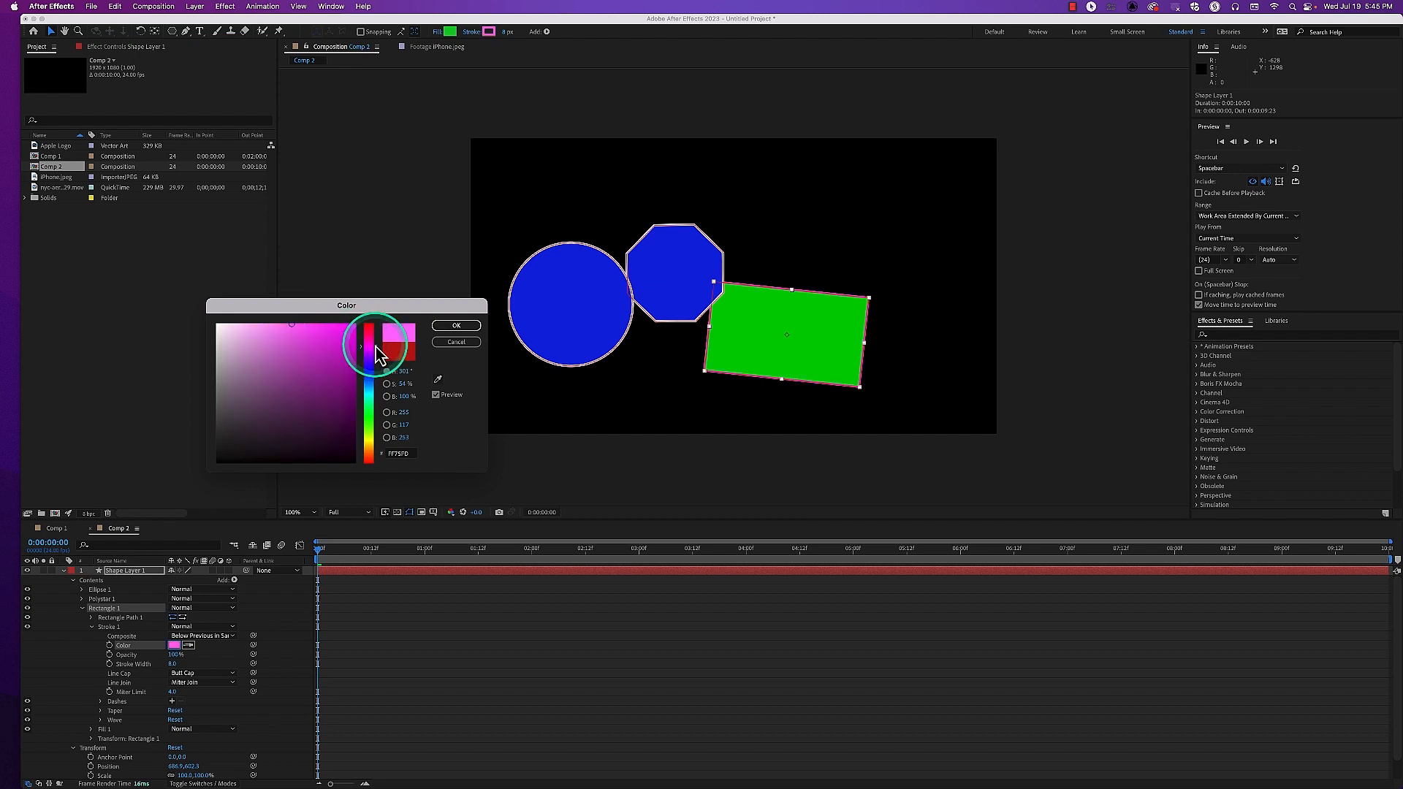
pyautogui.click(328, 332)
pyautogui.click(442, 325)
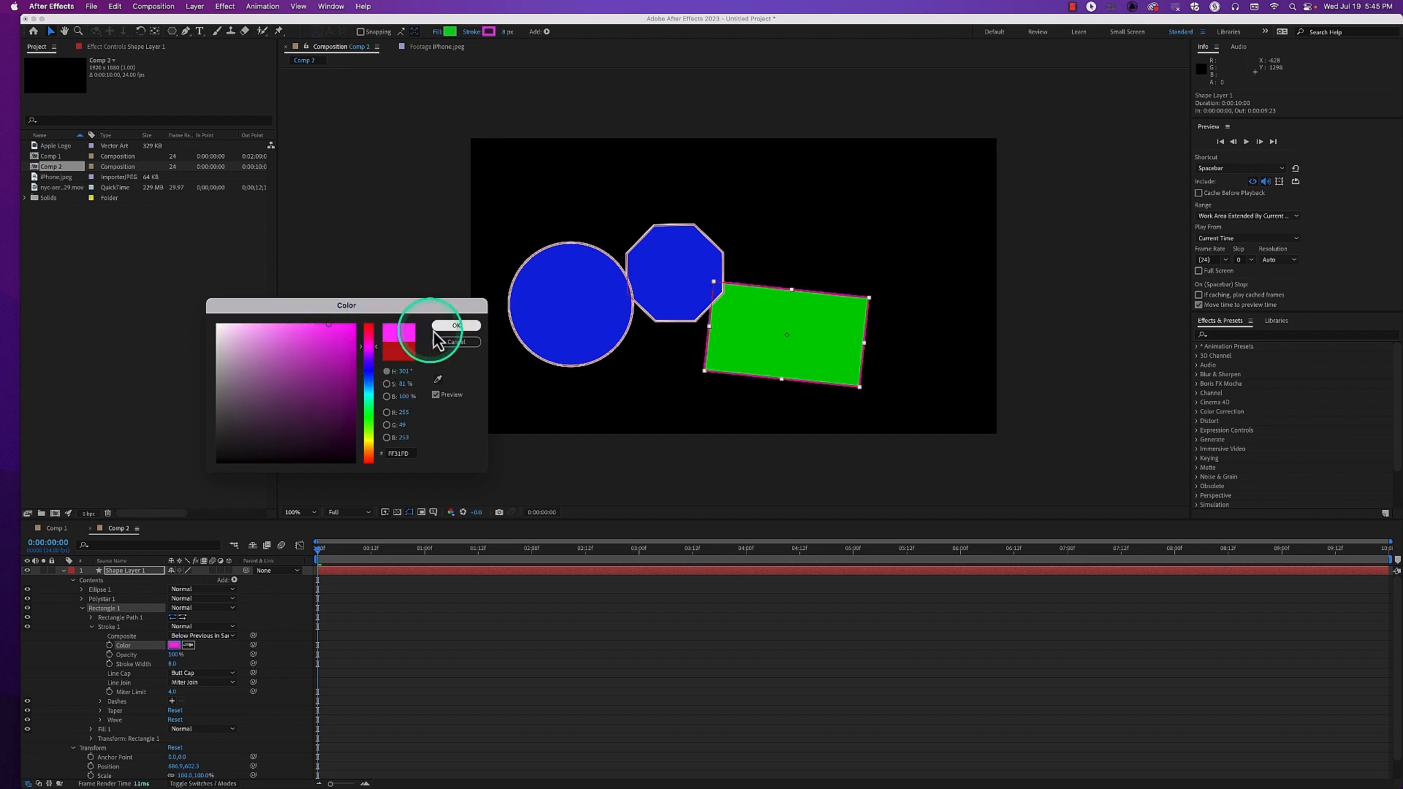
# Widen Rectangle 1's stroke to about 71 px and lower the stroke's Opacity to somewhat under half
pyautogui.click(778, 332)
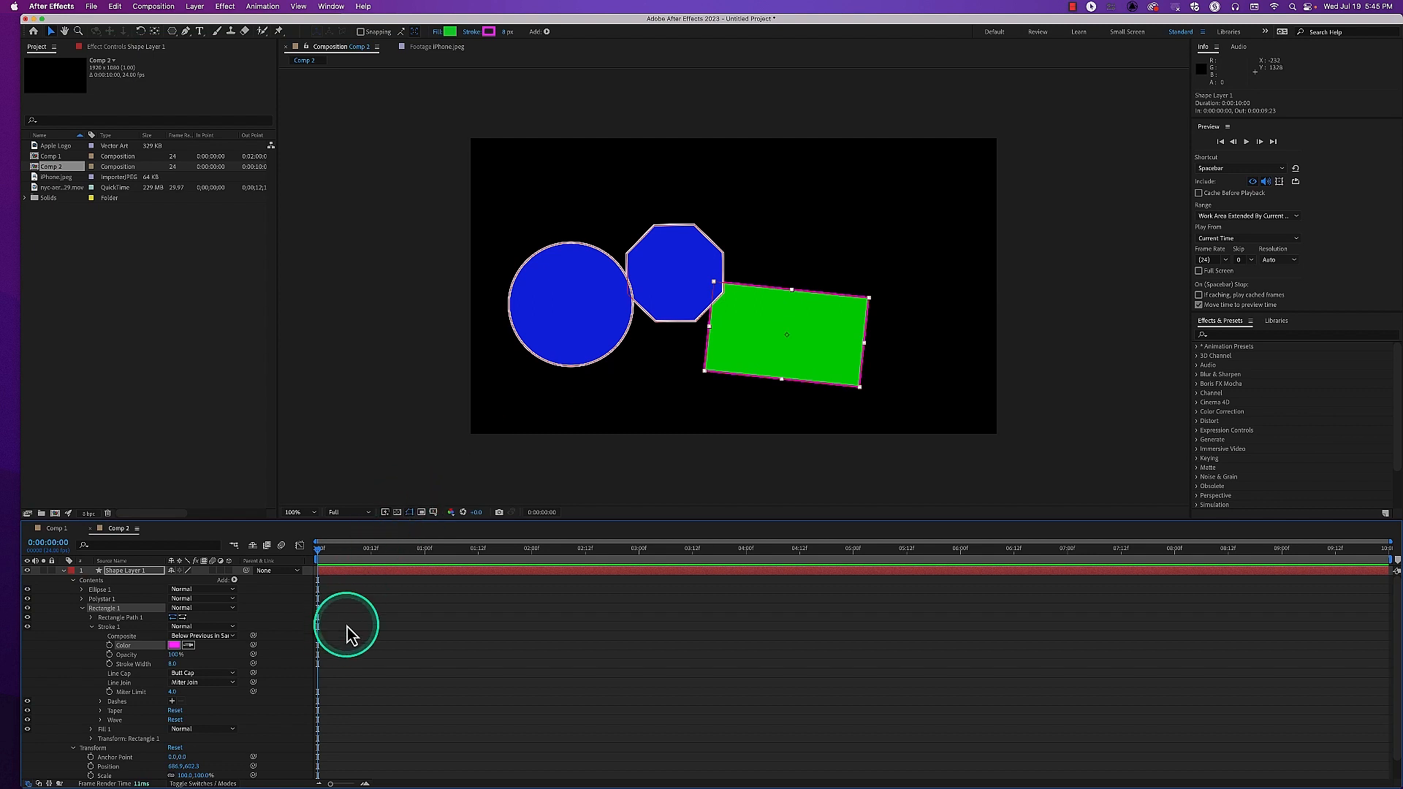
pyautogui.moveTo(175, 669); pyautogui.dragTo(203, 661)
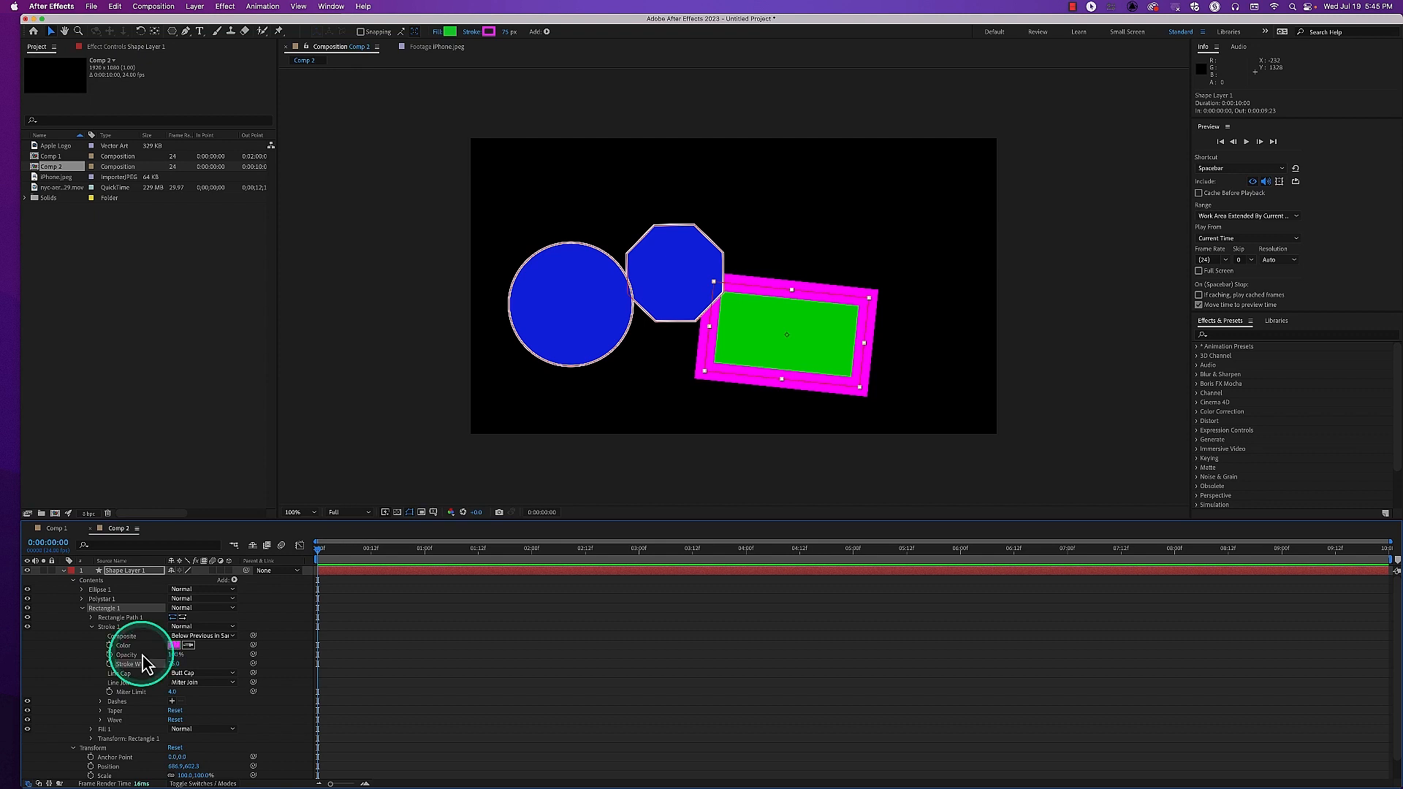
pyautogui.moveTo(179, 664); pyautogui.dragTo(142, 655)
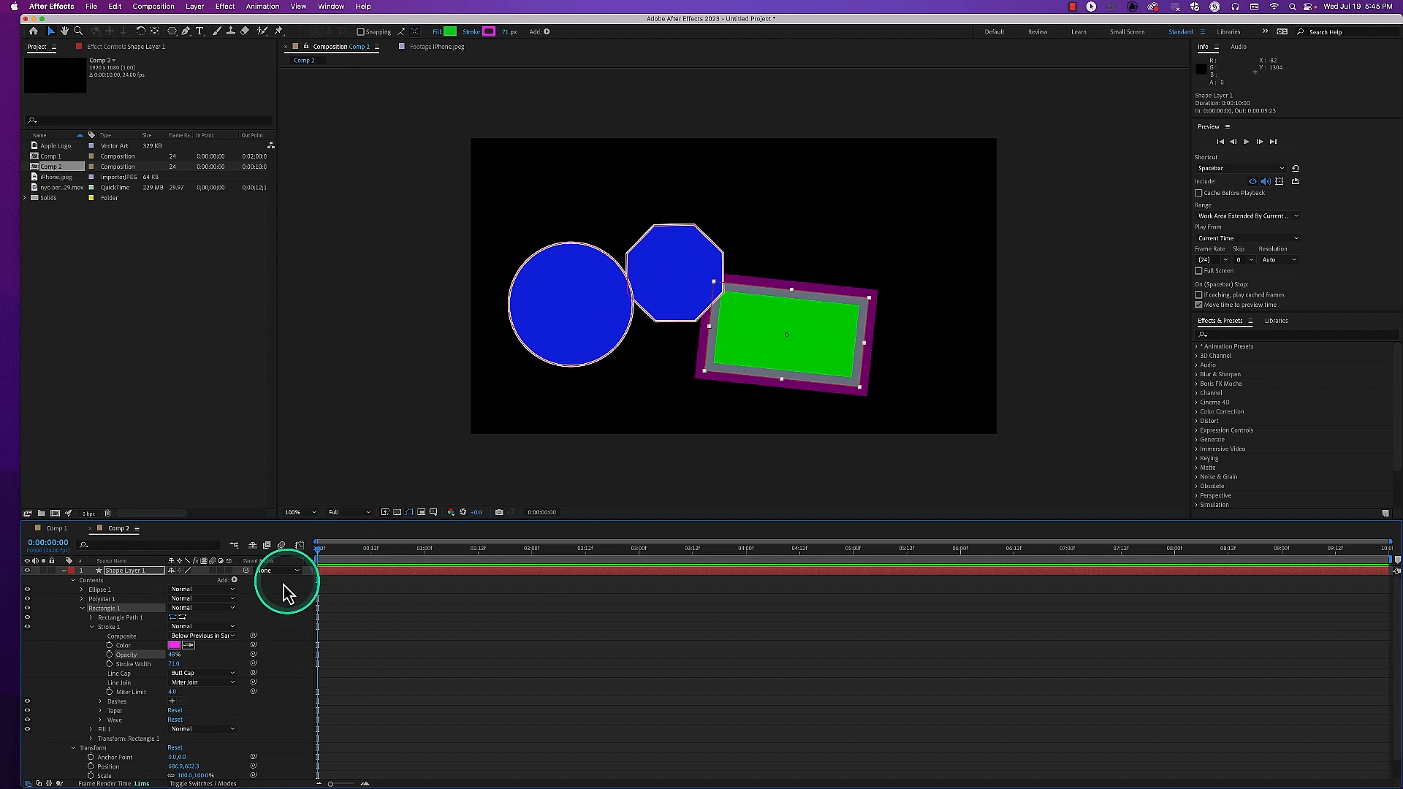
# Try Above Previous in Same Group as Stroke 1's Composite setting, and return it to Below Previous in Same Group
pyautogui.click(202, 637)
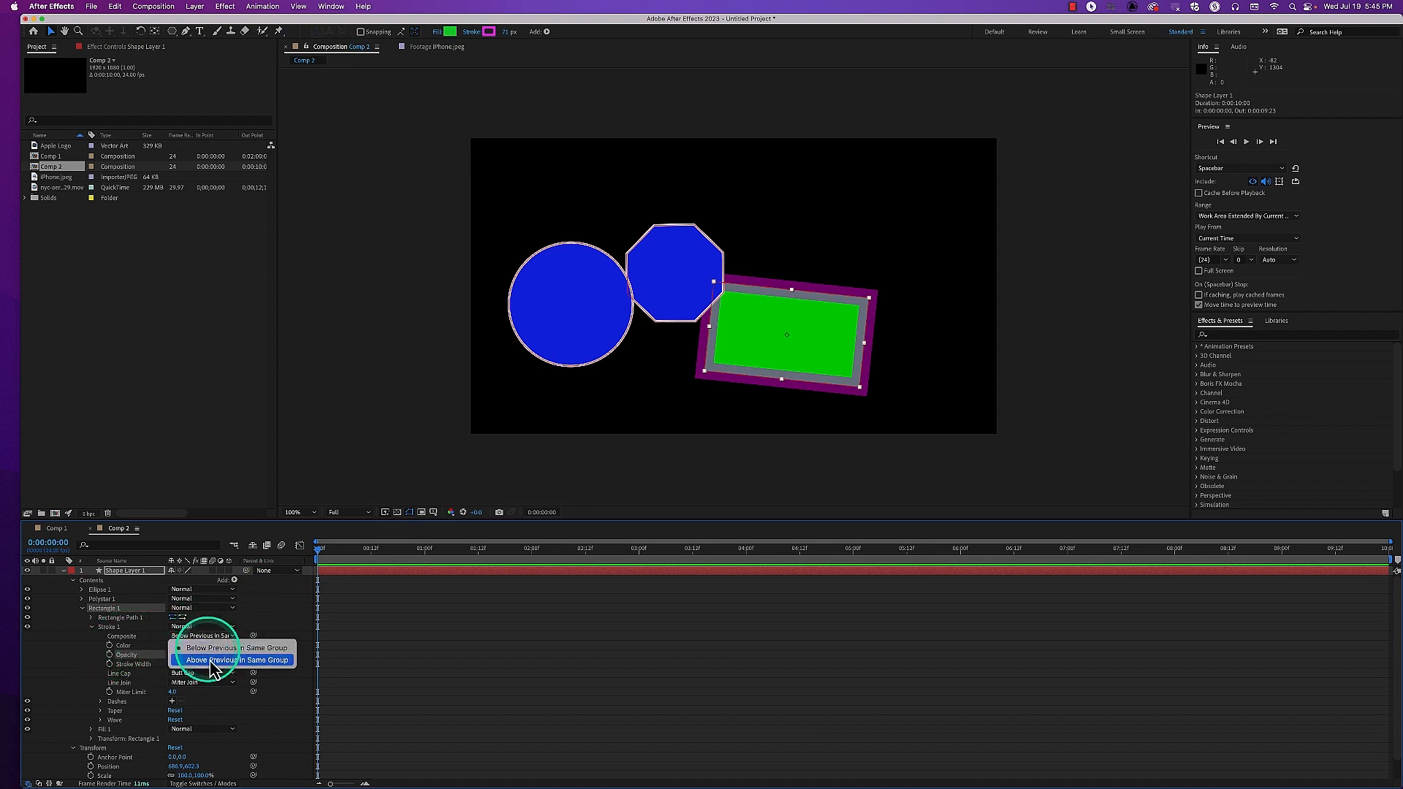
pyautogui.click(210, 661)
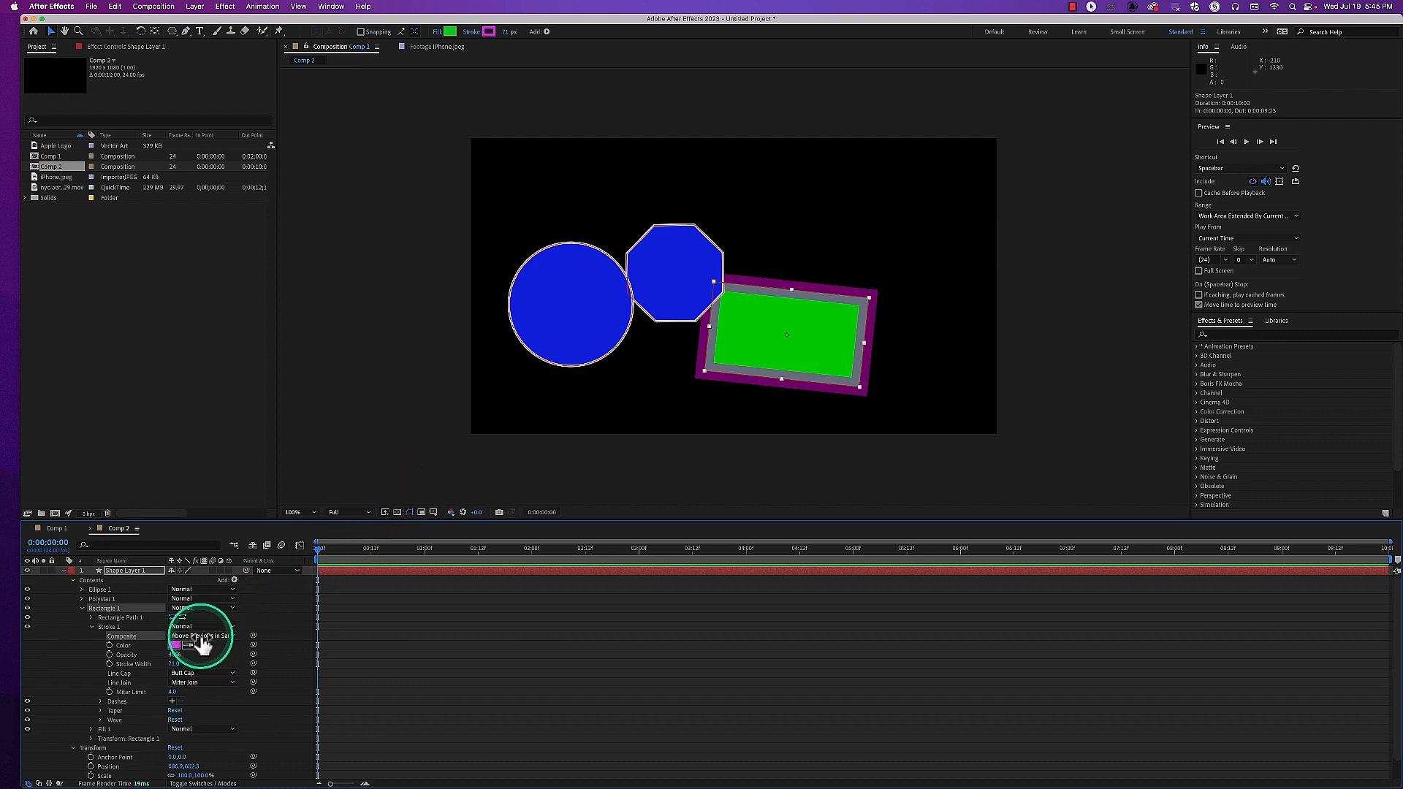
pyautogui.click(203, 644)
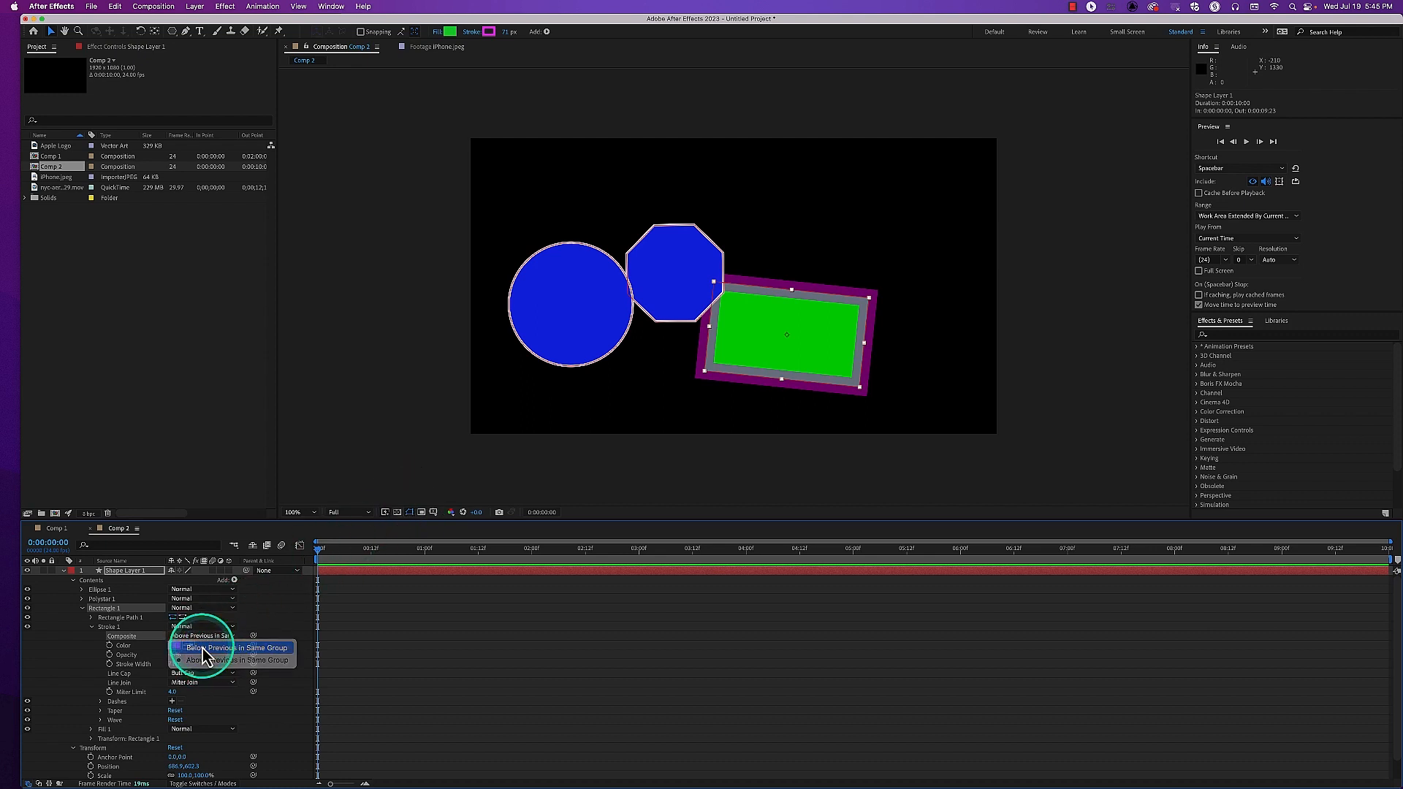
pyautogui.click(106, 629)
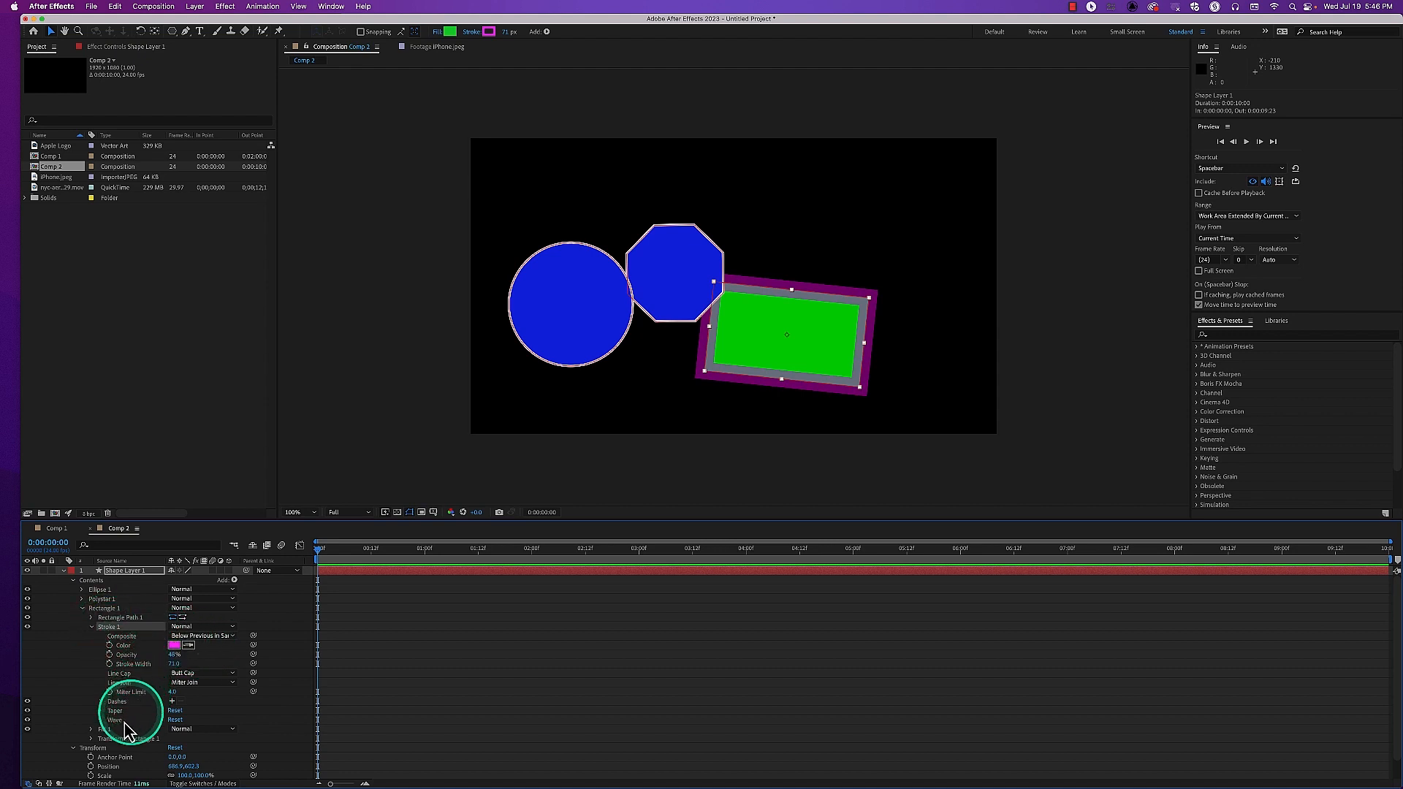
# Move Rectangle 1 so it overlaps the octagon, collapse its properties, and set Polystar 1's blend mode to Screen
pyautogui.click(111, 609)
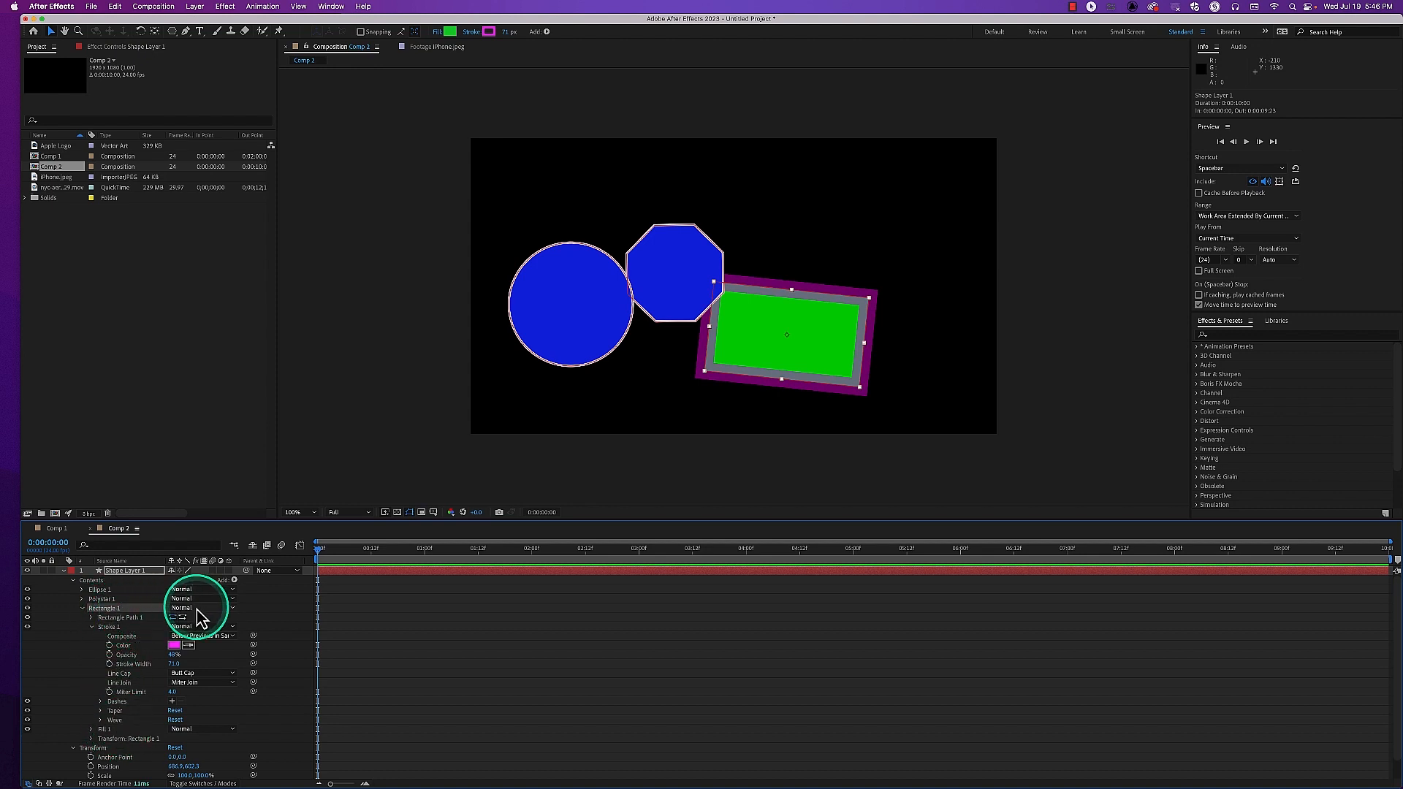
pyautogui.click(770, 349)
pyautogui.moveTo(772, 353); pyautogui.dragTo(736, 327)
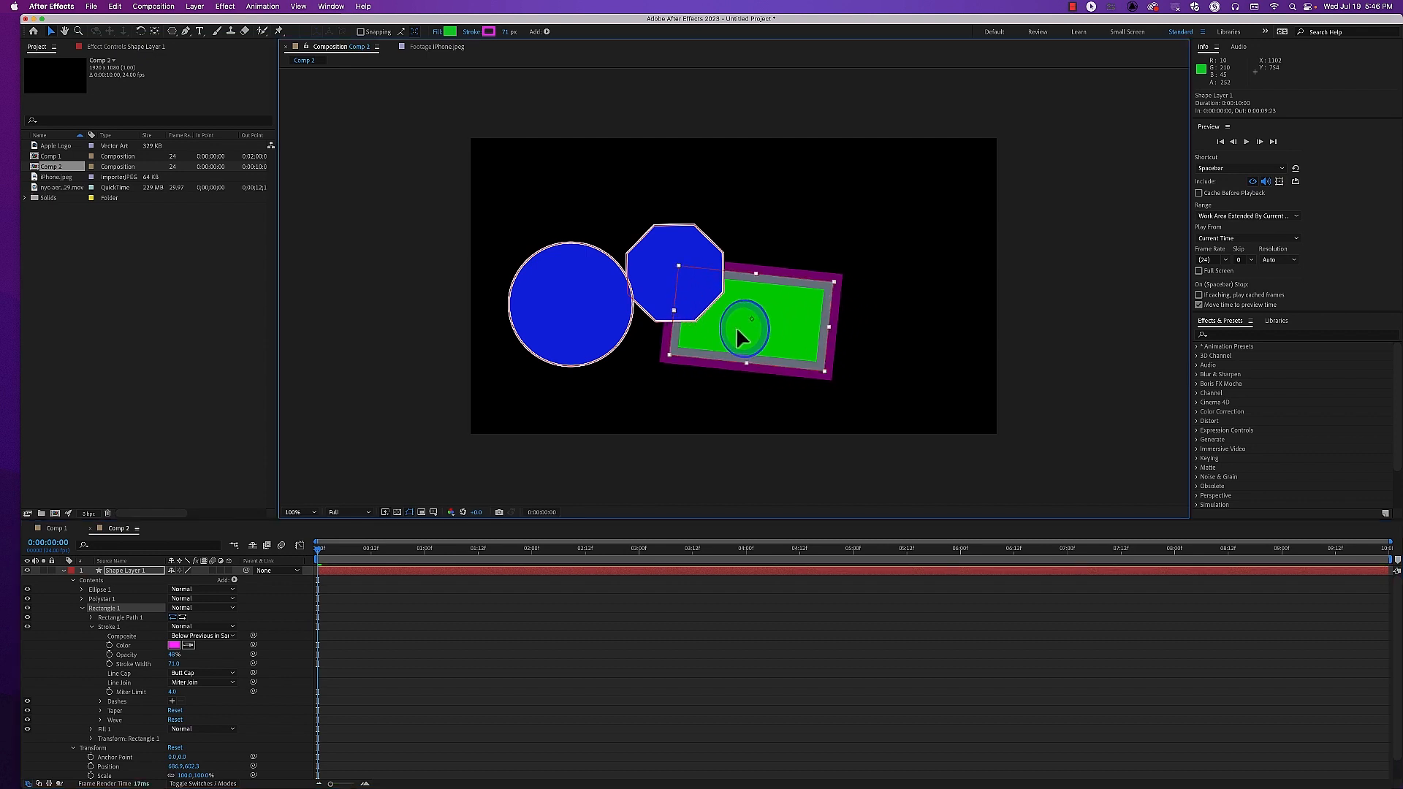
pyautogui.click(82, 608)
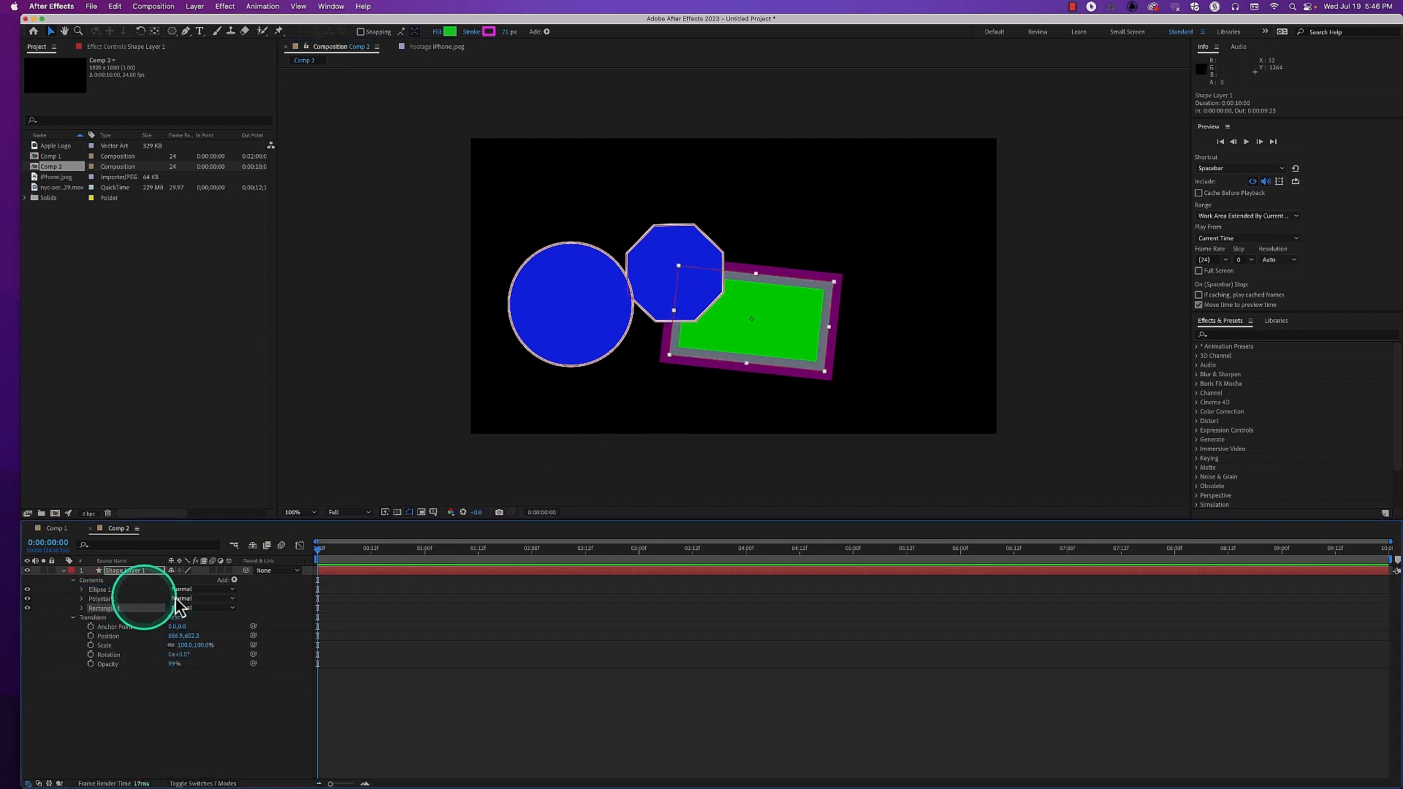
pyautogui.click(197, 608)
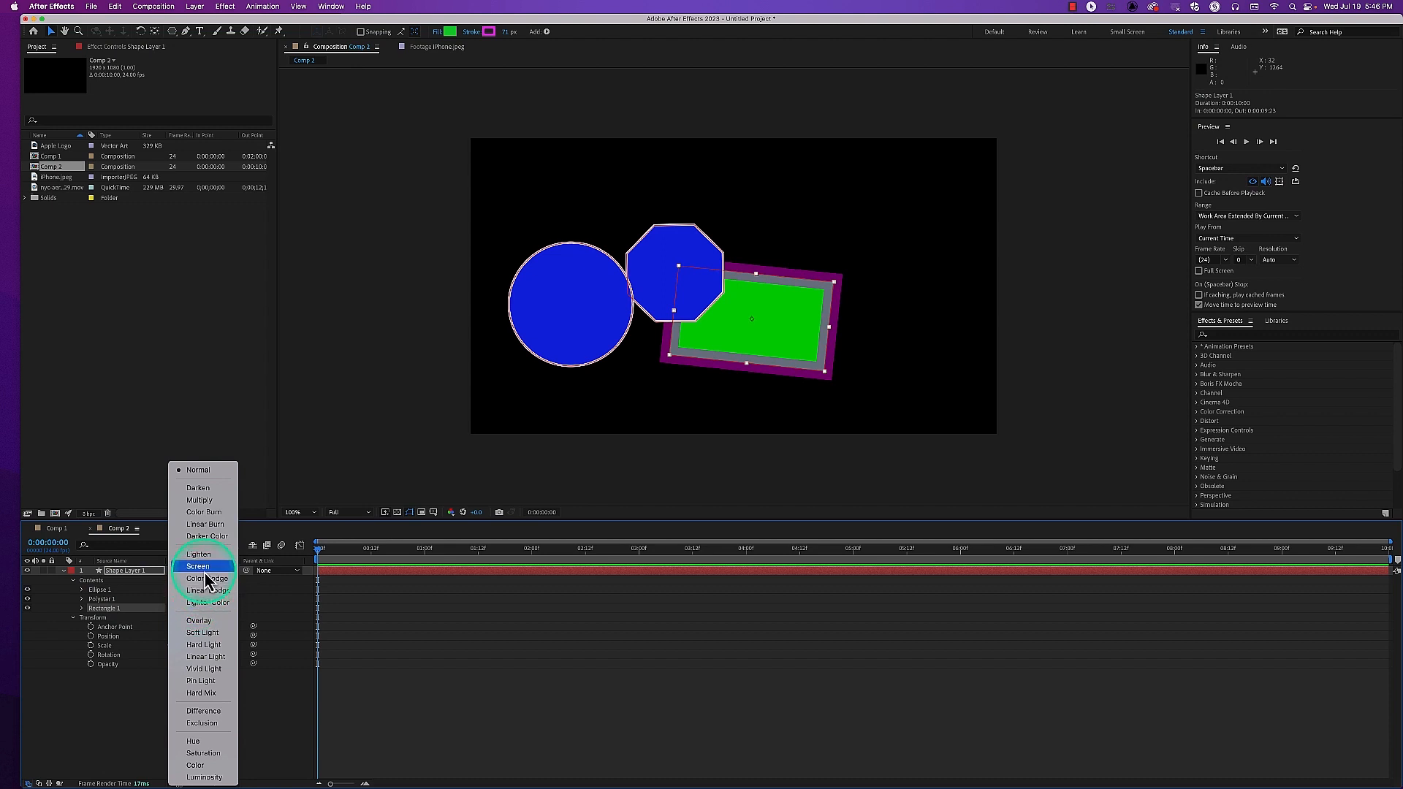
pyautogui.click(206, 574)
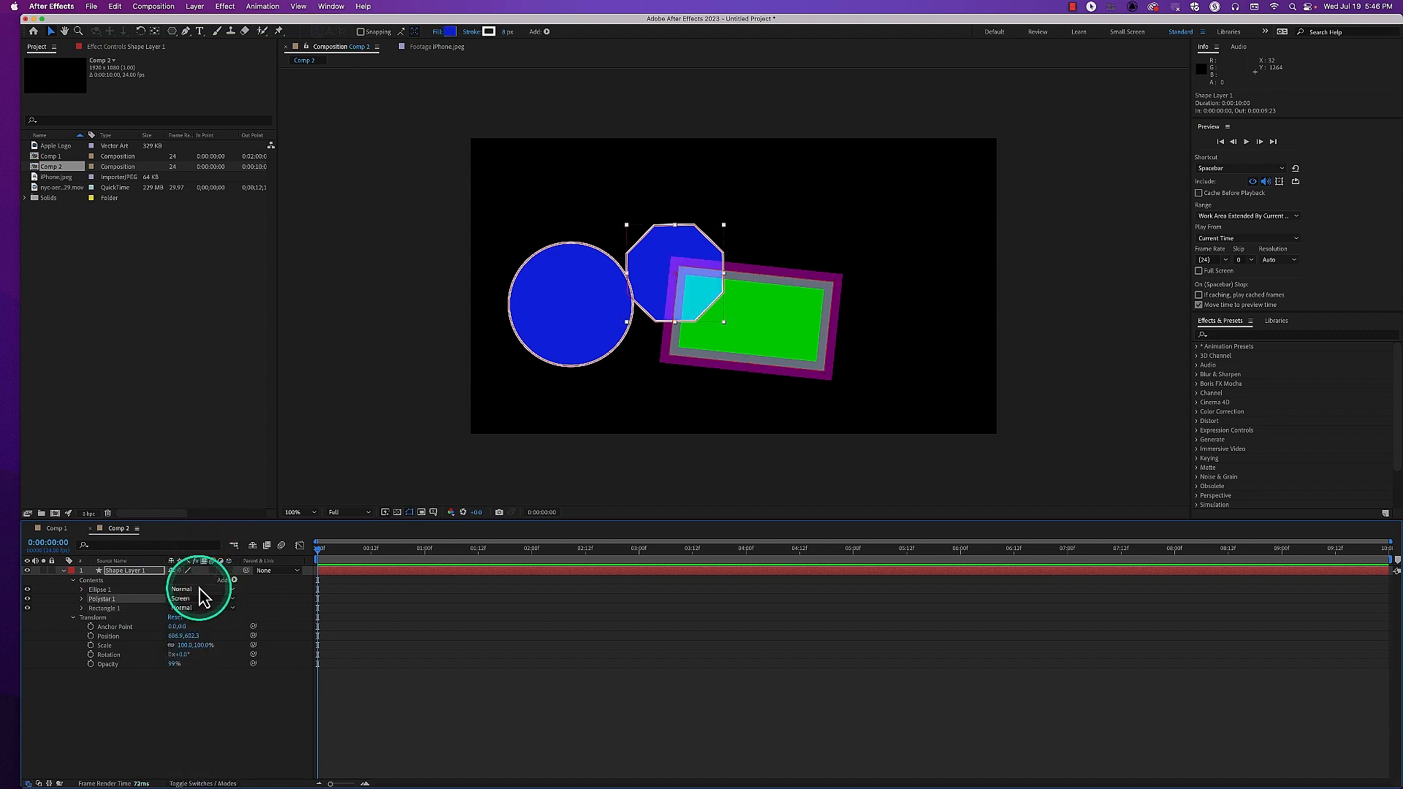
# Set Ellipse 1's blend mode to Hard Light and move the circle so it overlaps the octagon
pyautogui.click(201, 590)
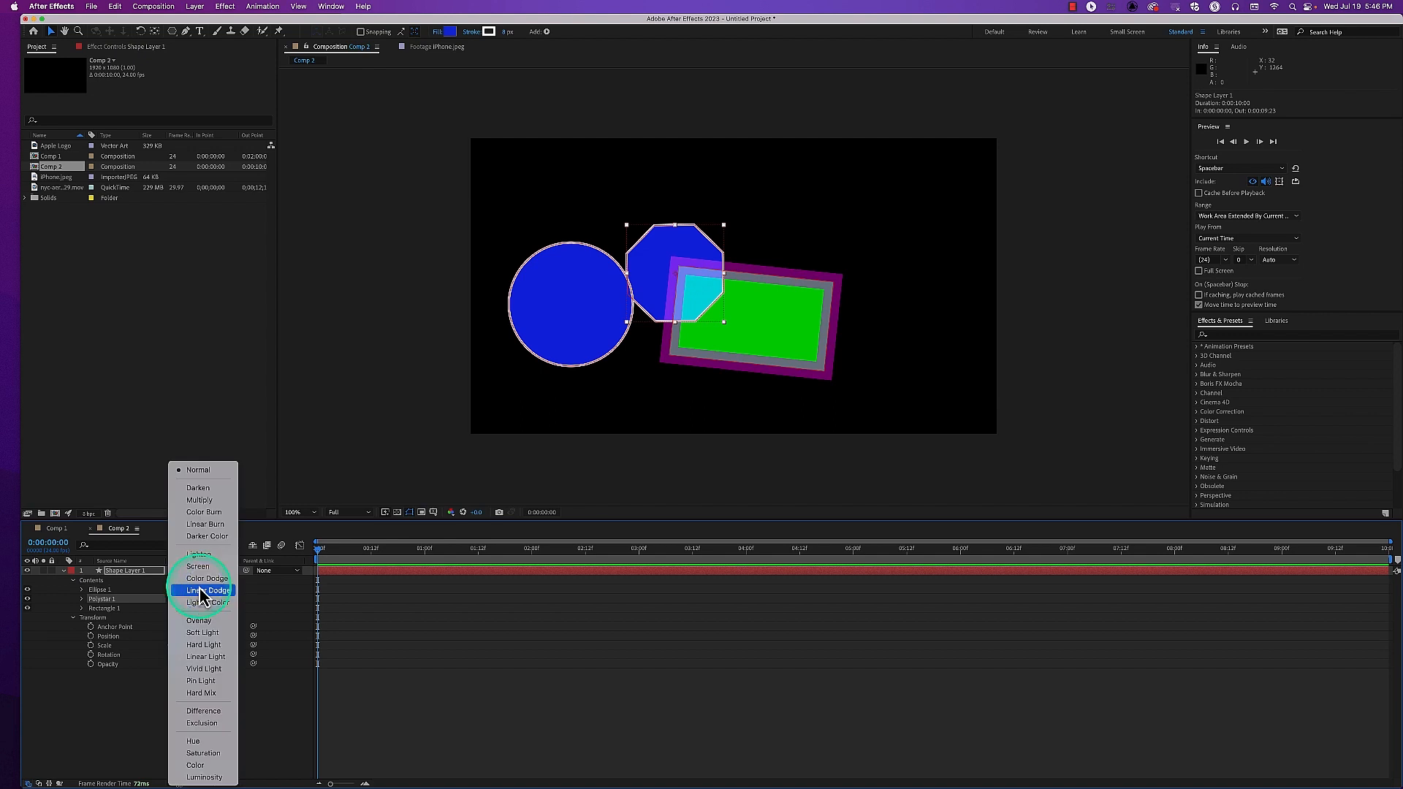
pyautogui.click(202, 645)
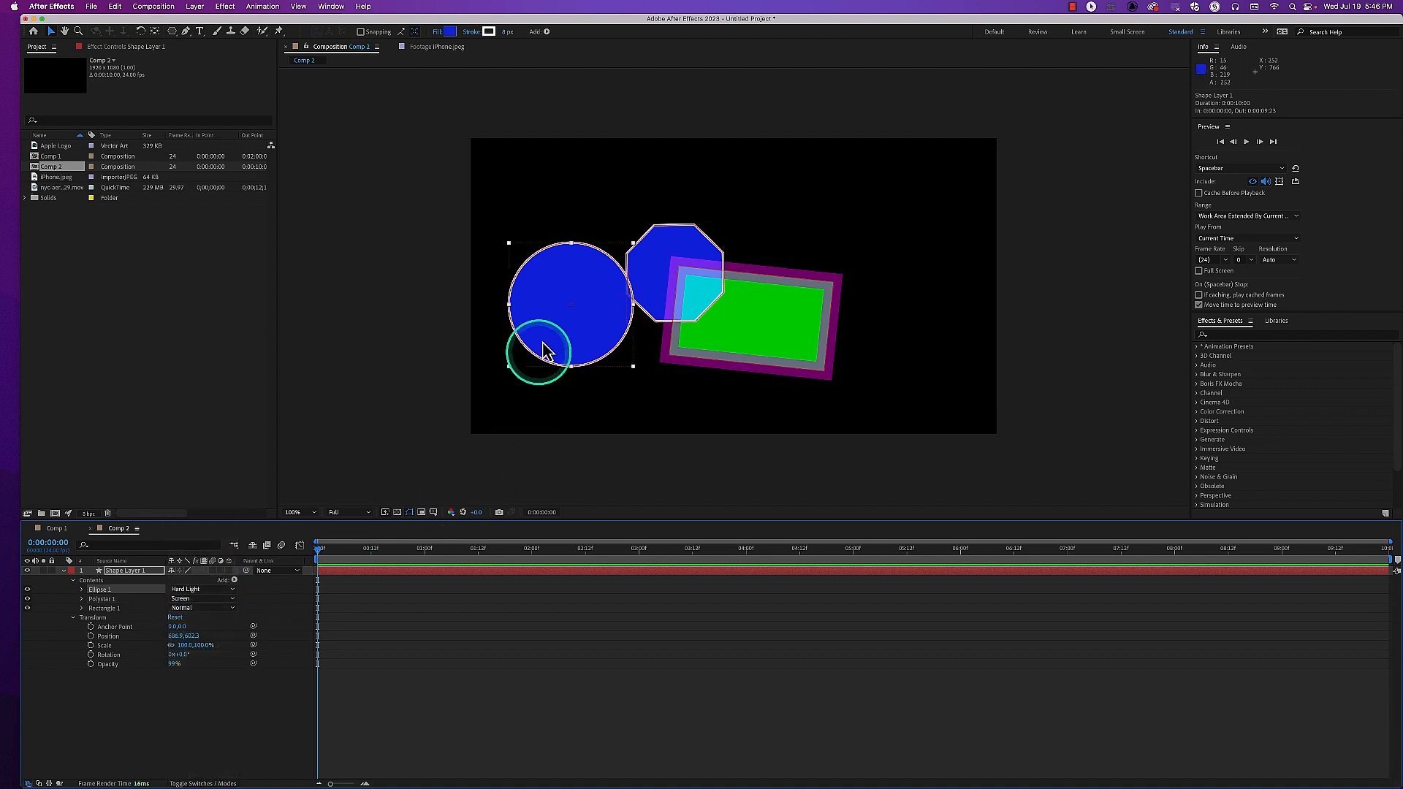
pyautogui.moveTo(558, 338); pyautogui.dragTo(602, 320)
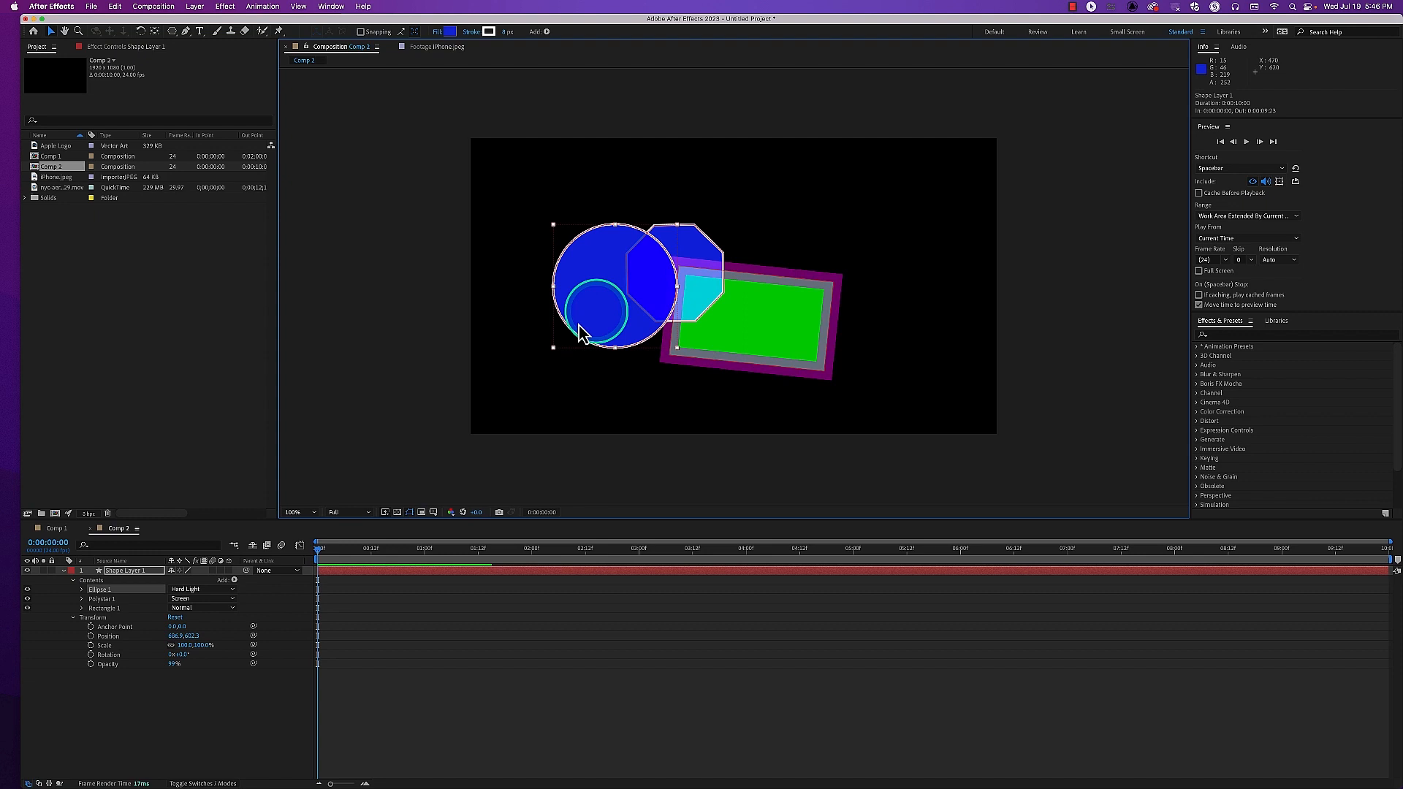
# Change the color of Ellipse 1's Fill 1 to a dark olive green
pyautogui.click(82, 590)
pyautogui.click(93, 627)
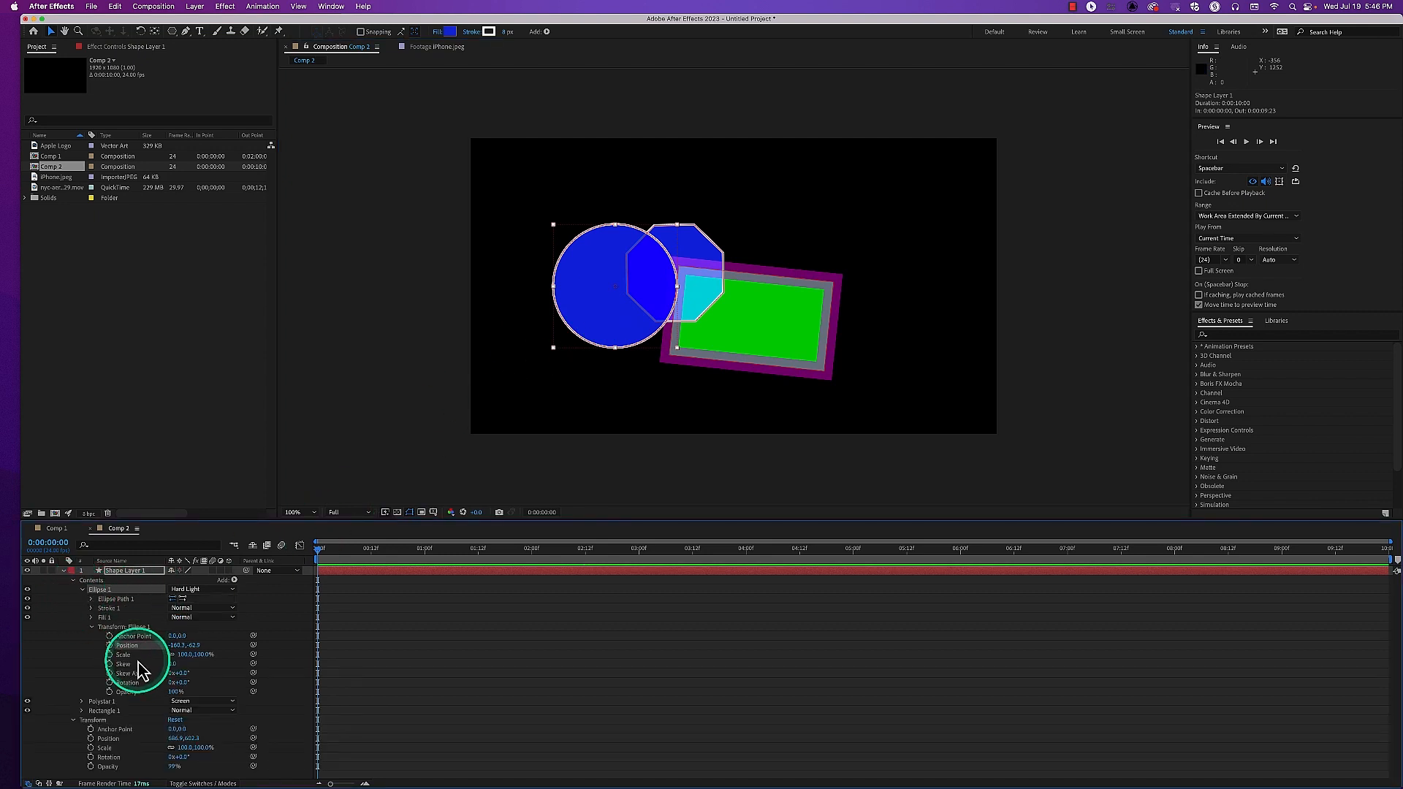
pyautogui.click(92, 618)
pyautogui.click(174, 646)
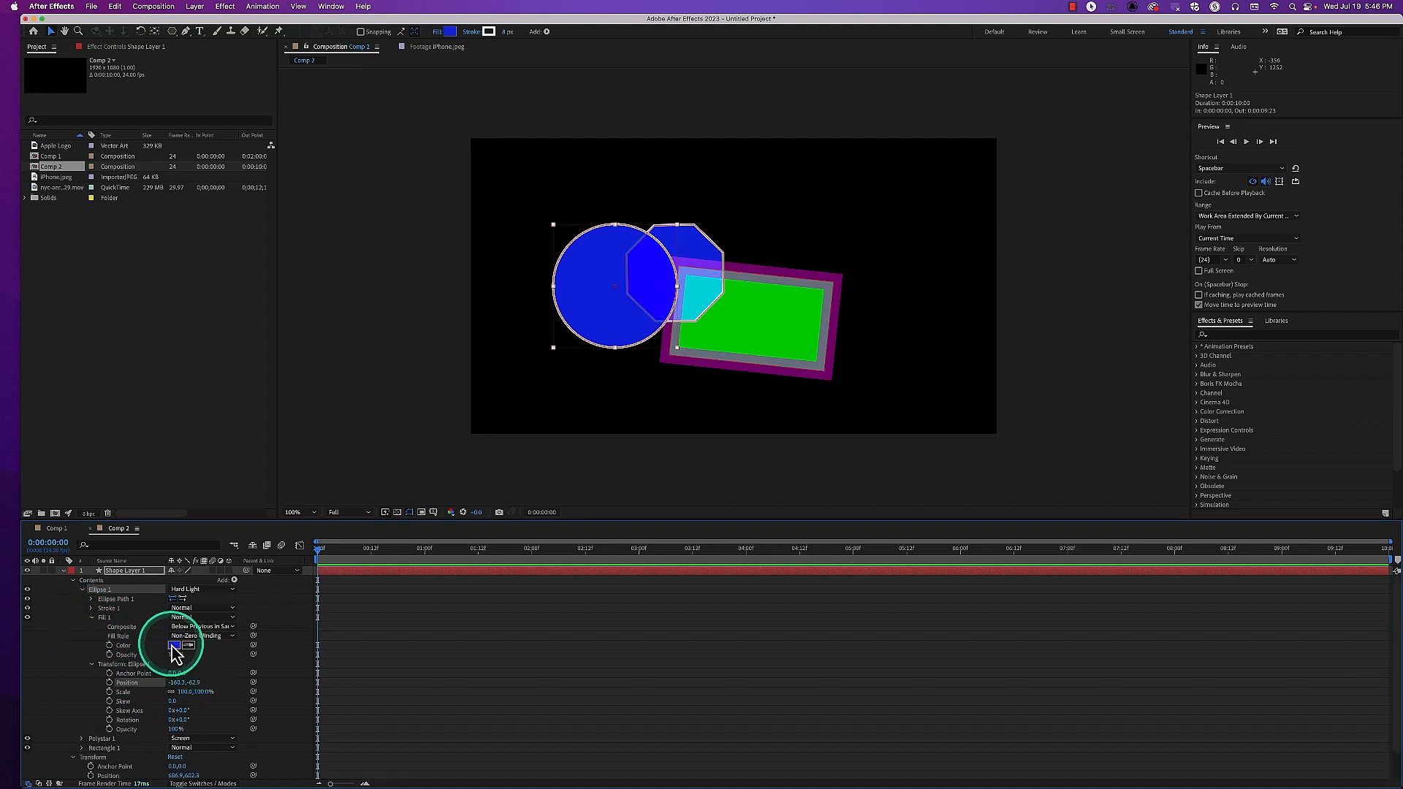
pyautogui.moveTo(369, 415); pyautogui.dragTo(371, 437)
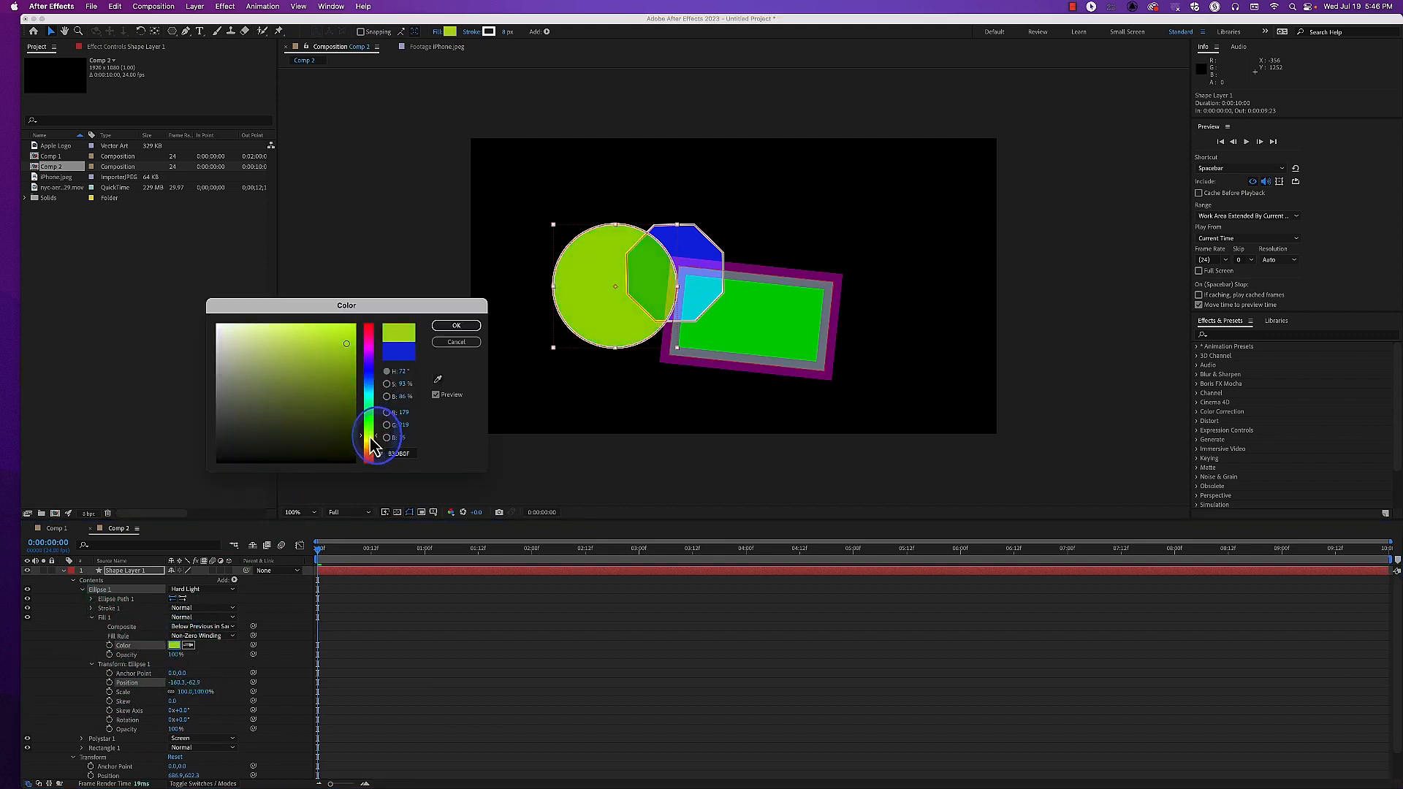
pyautogui.moveTo(342, 391)
pyautogui.mouseDown()
pyautogui.moveTo(338, 346)
pyautogui.moveTo(310, 375)
pyautogui.mouseUp()
pyautogui.click(447, 329)
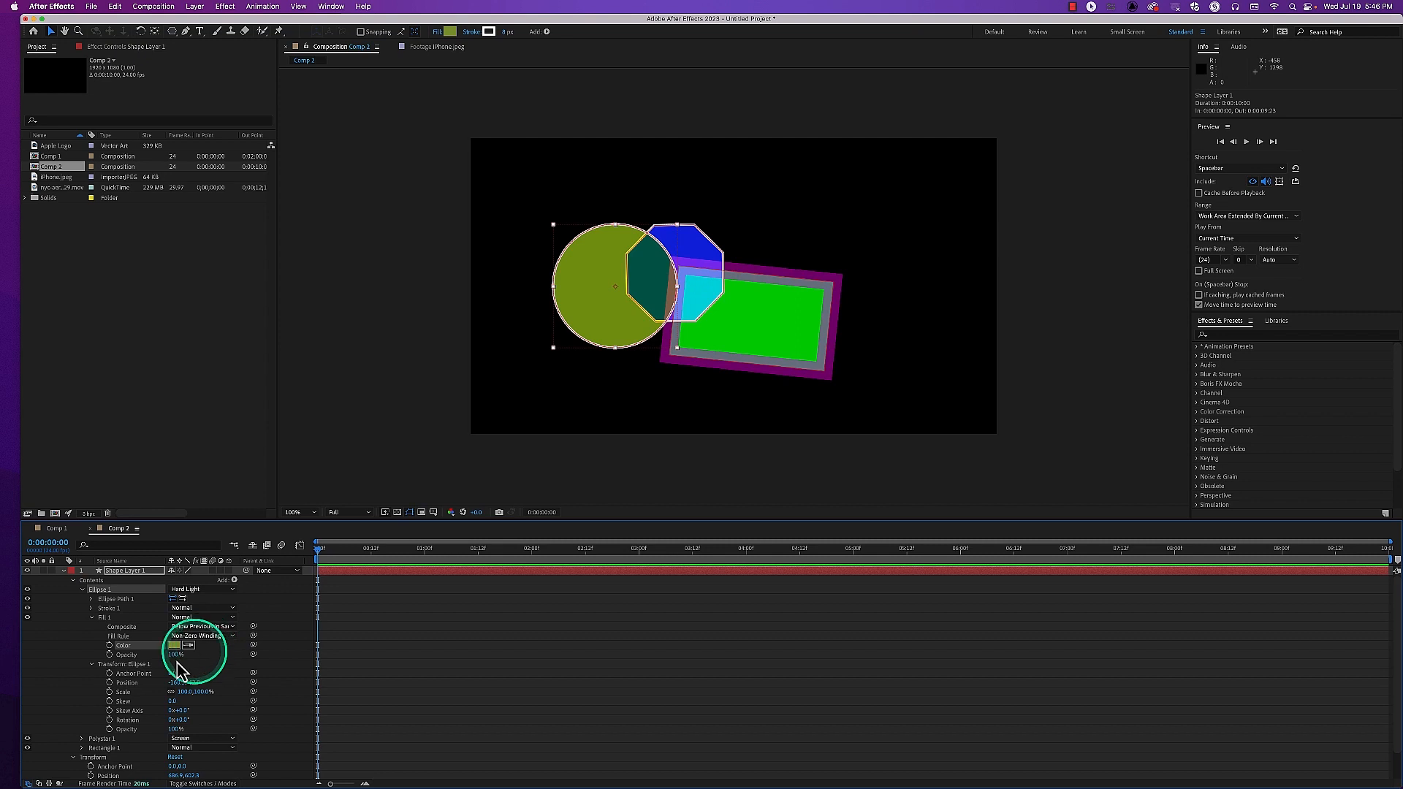
# Set Ellipse 1's Stroke 1 color to dark brown 3E3232 and widen the stroke to about 96 px
pyautogui.click(92, 617)
pyautogui.click(91, 608)
pyautogui.click(175, 628)
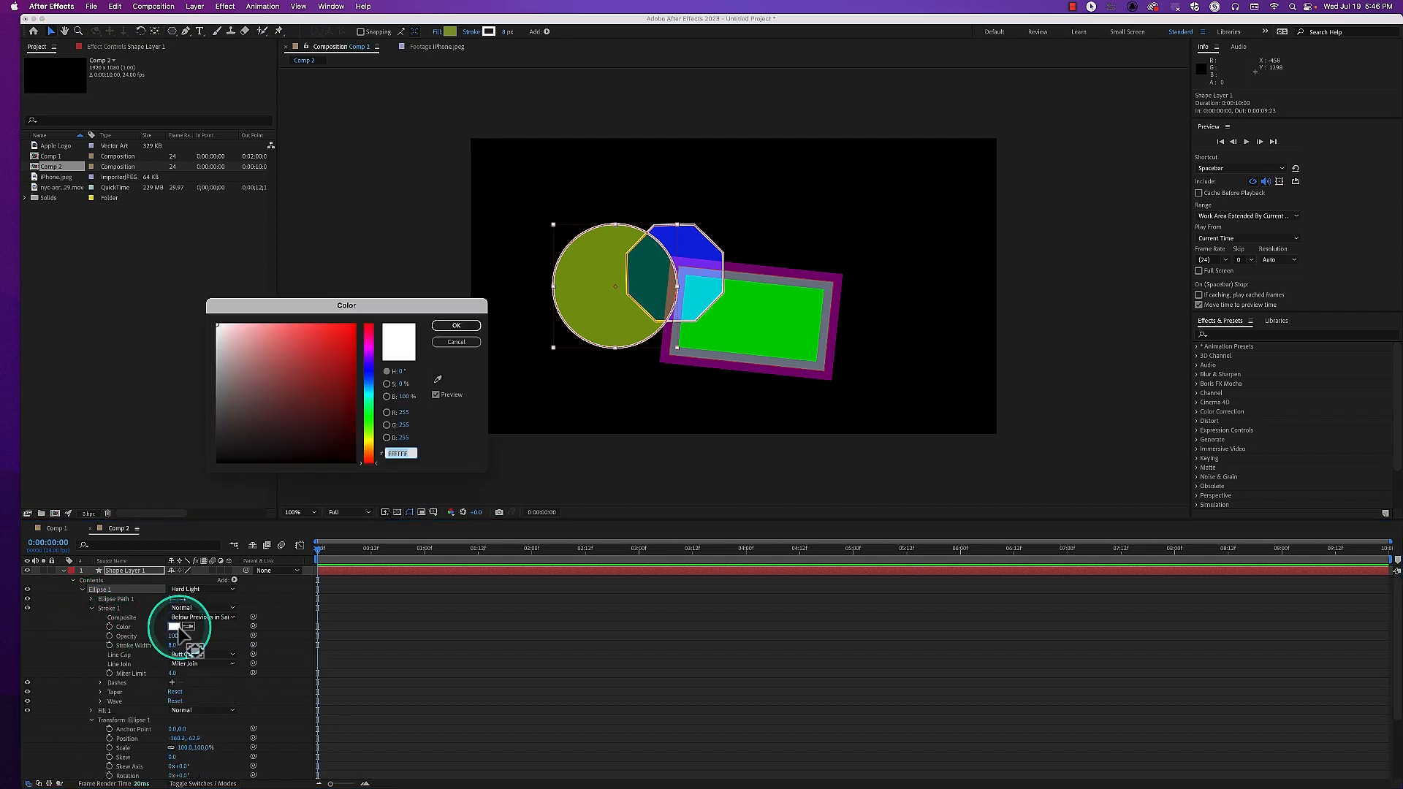
pyautogui.moveTo(266, 418); pyautogui.dragTo(244, 430)
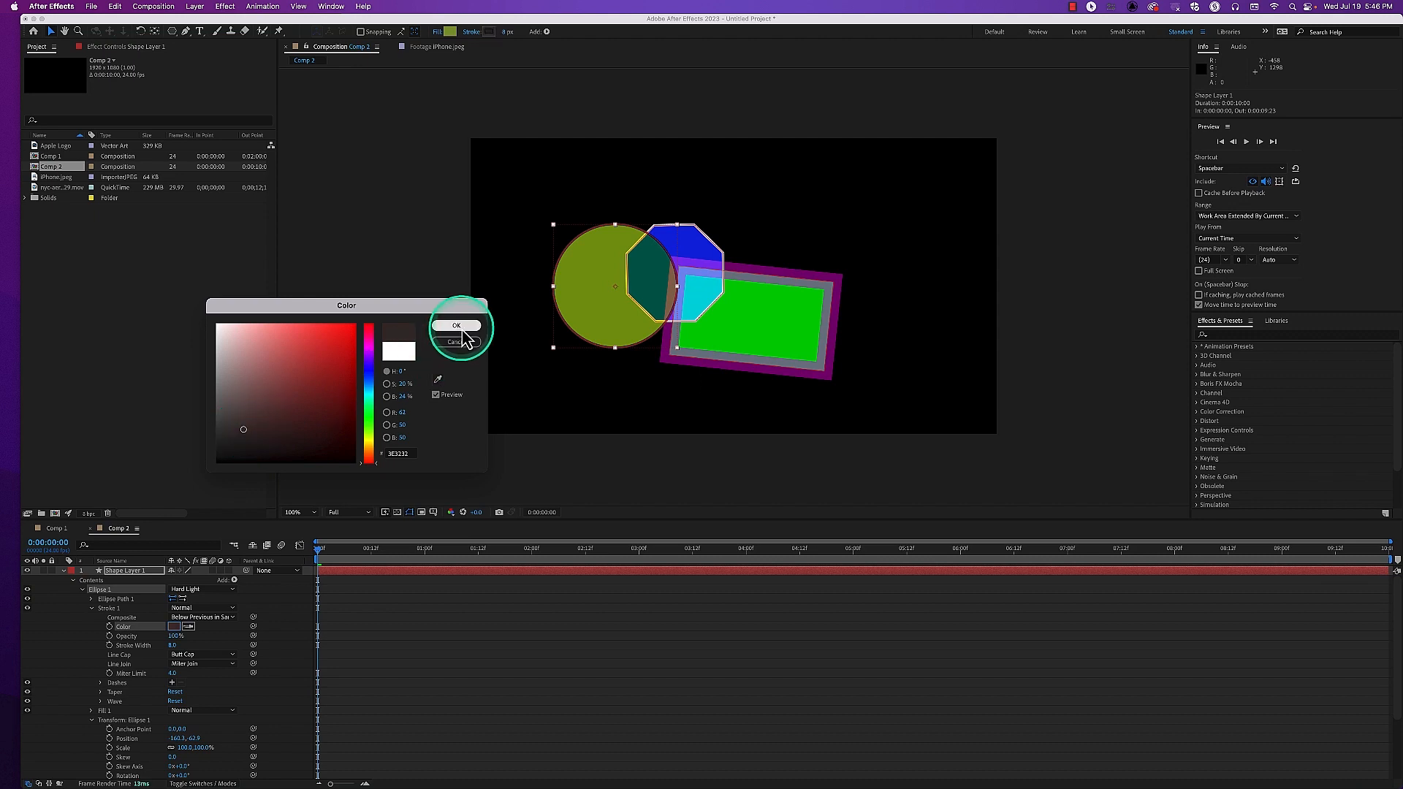
pyautogui.click(458, 326)
pyautogui.moveTo(200, 643)
pyautogui.mouseDown()
pyautogui.moveTo(173, 645)
pyautogui.moveTo(228, 634)
pyautogui.mouseUp()
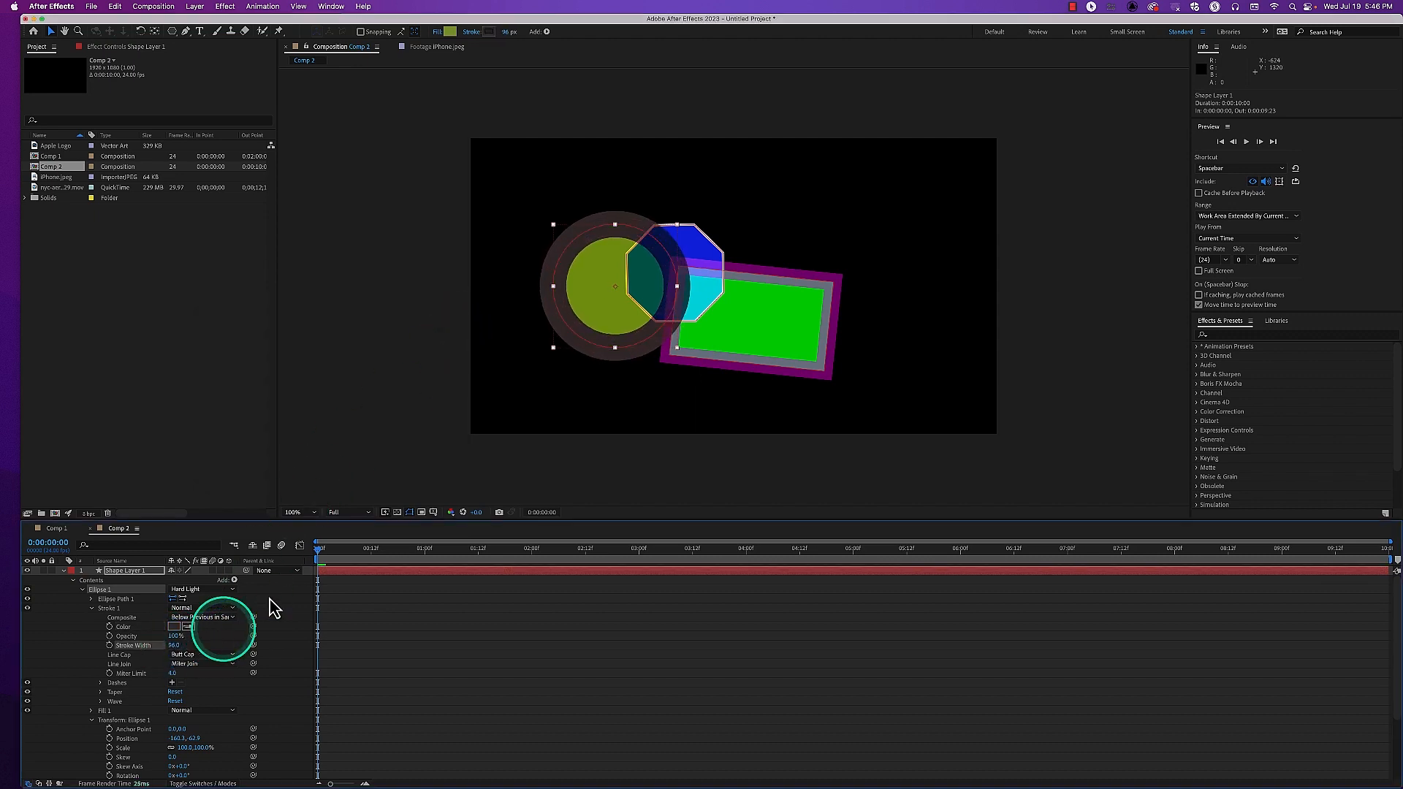
# Set the blend mode of Ellipse 1's Stroke 1 to Exclusion and collapse Ellipse 1
pyautogui.click(454, 479)
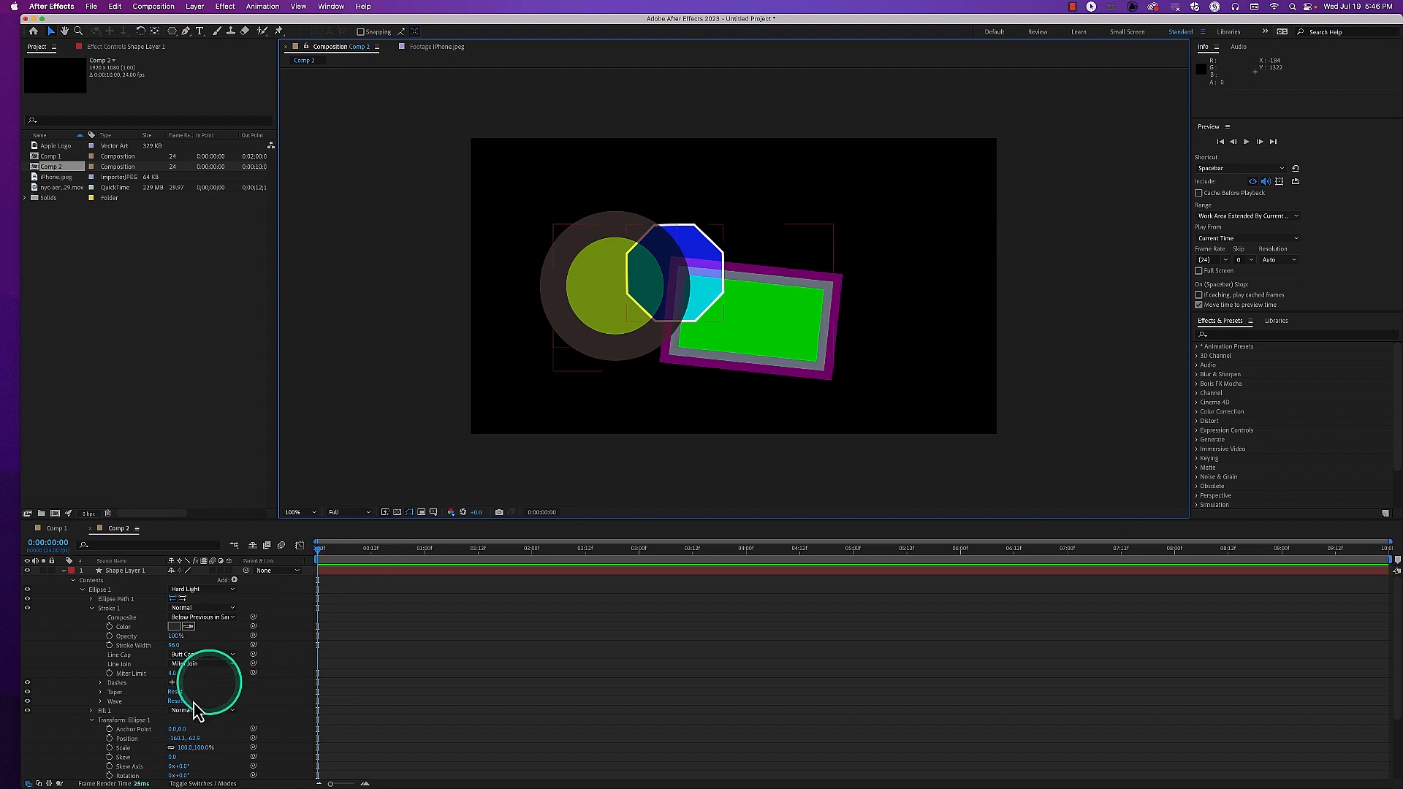
pyautogui.click(177, 610)
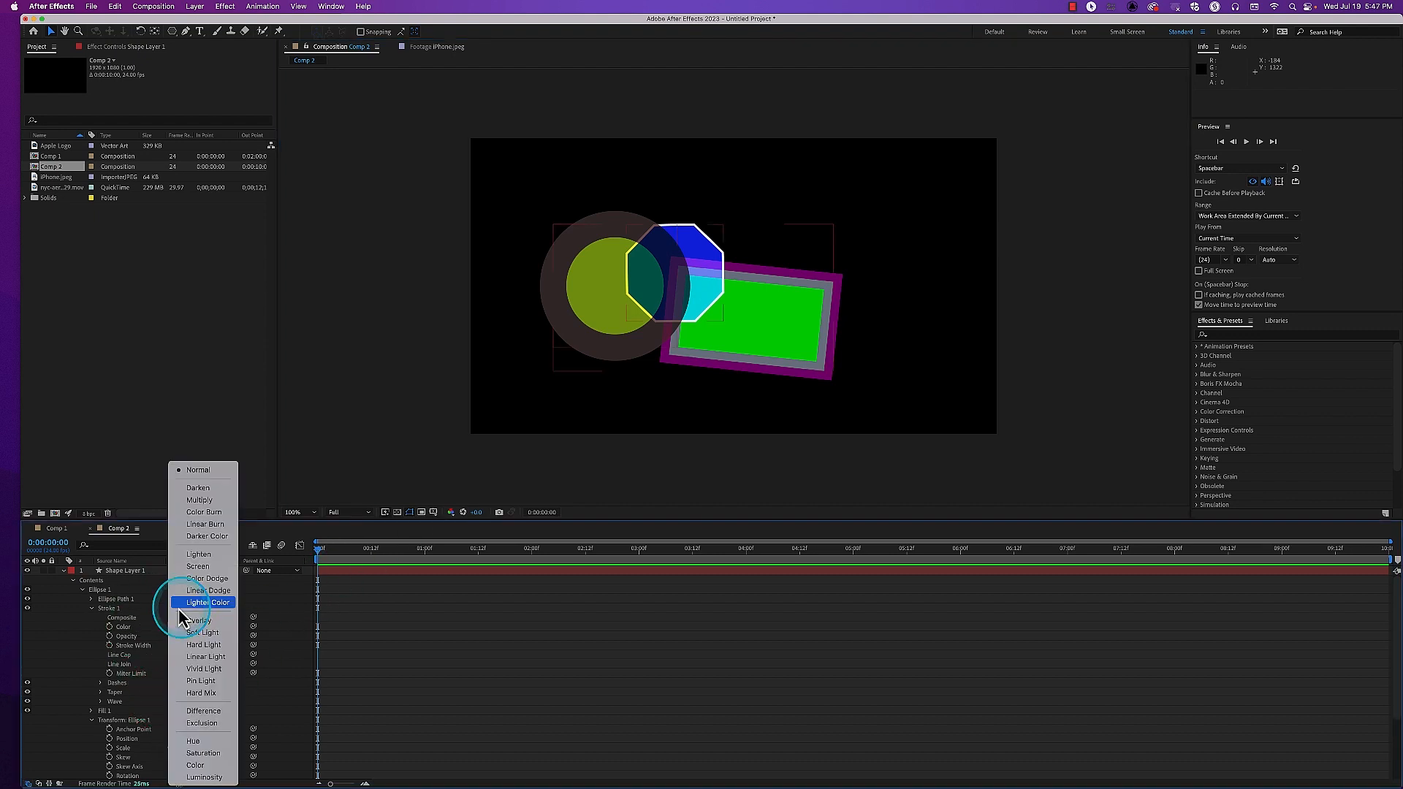
pyautogui.click(207, 722)
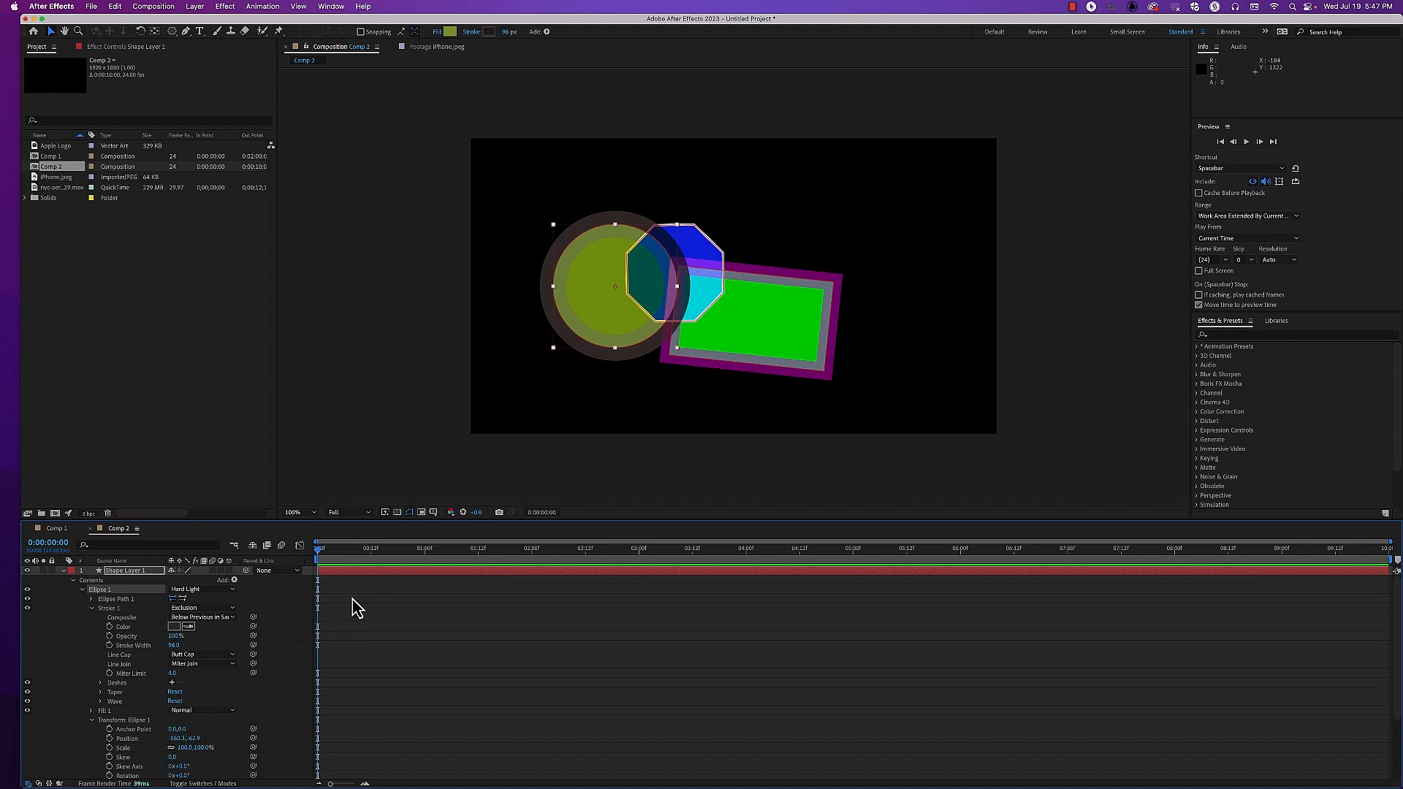
pyautogui.click(82, 590)
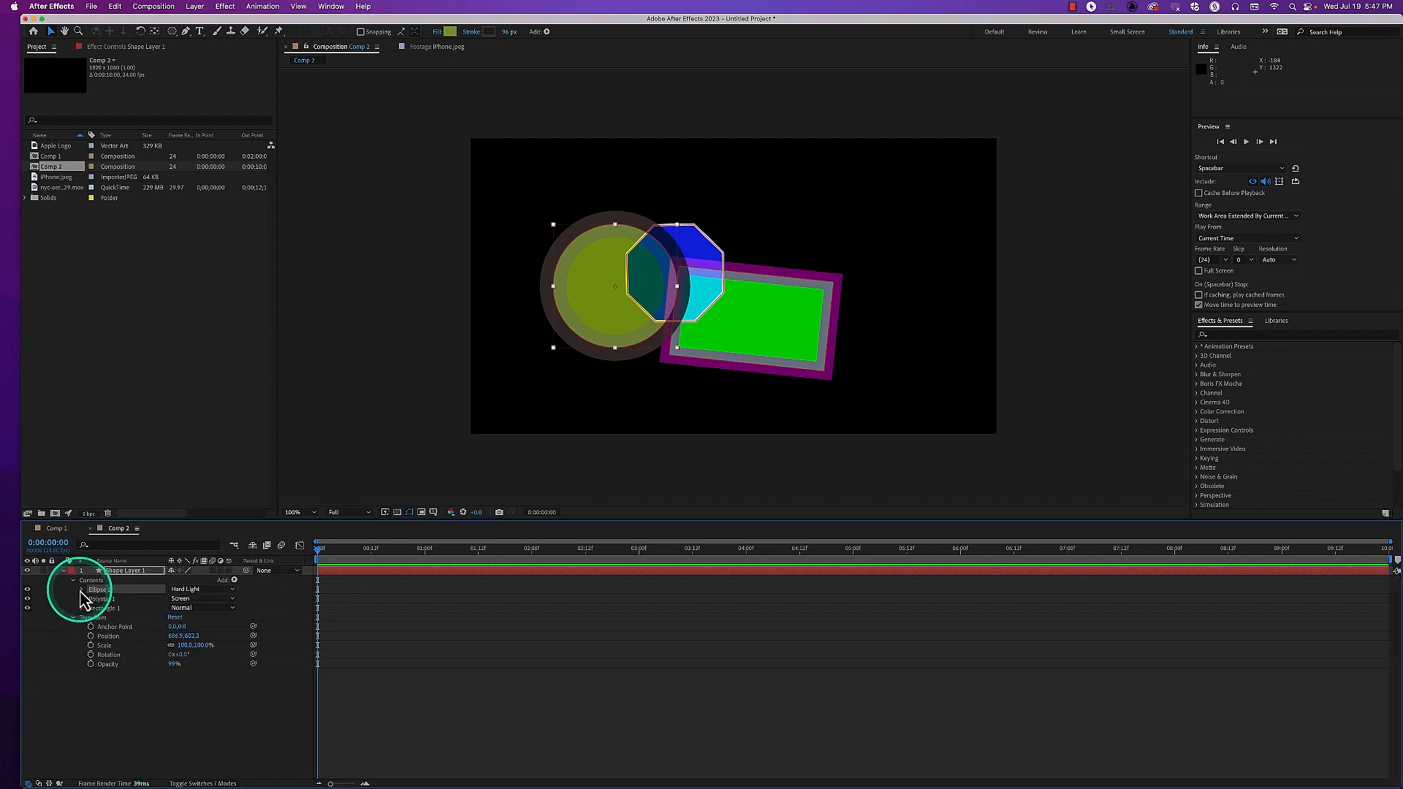
# Hide Ellipse 1 and Polystar 1, collapse the layer's Transform group, and expand Rectangle 1's properties
pyautogui.click(28, 589)
pyautogui.click(28, 598)
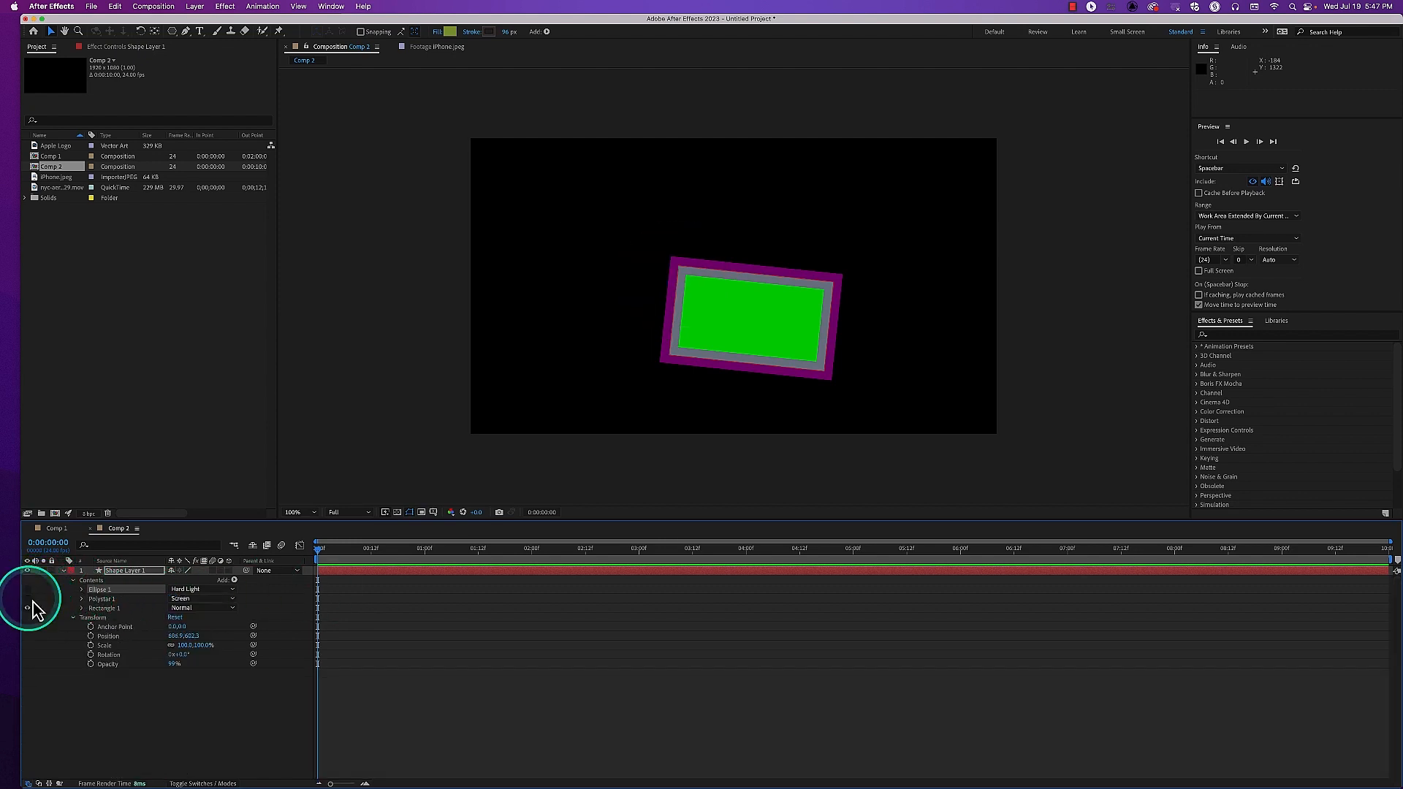
pyautogui.click(81, 620)
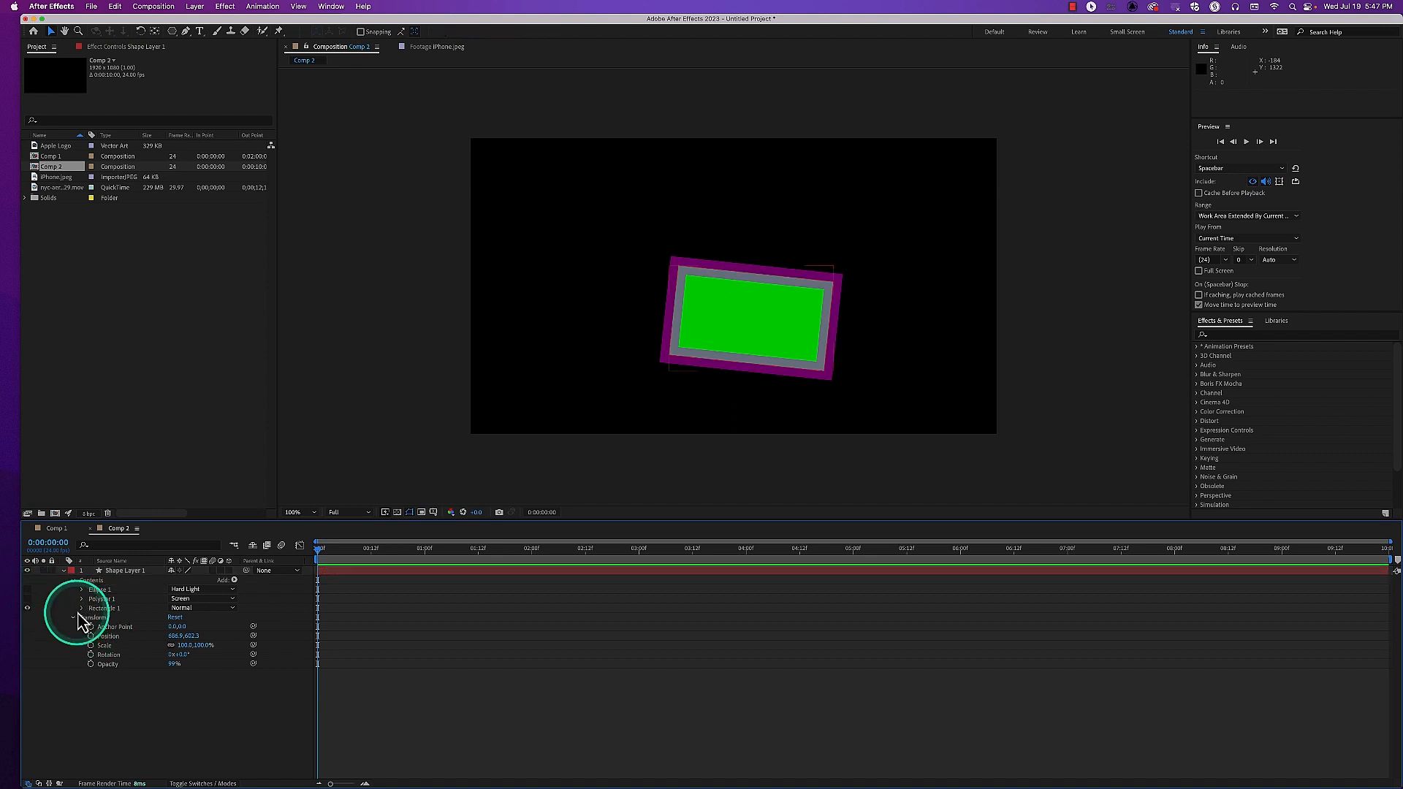
pyautogui.click(74, 618)
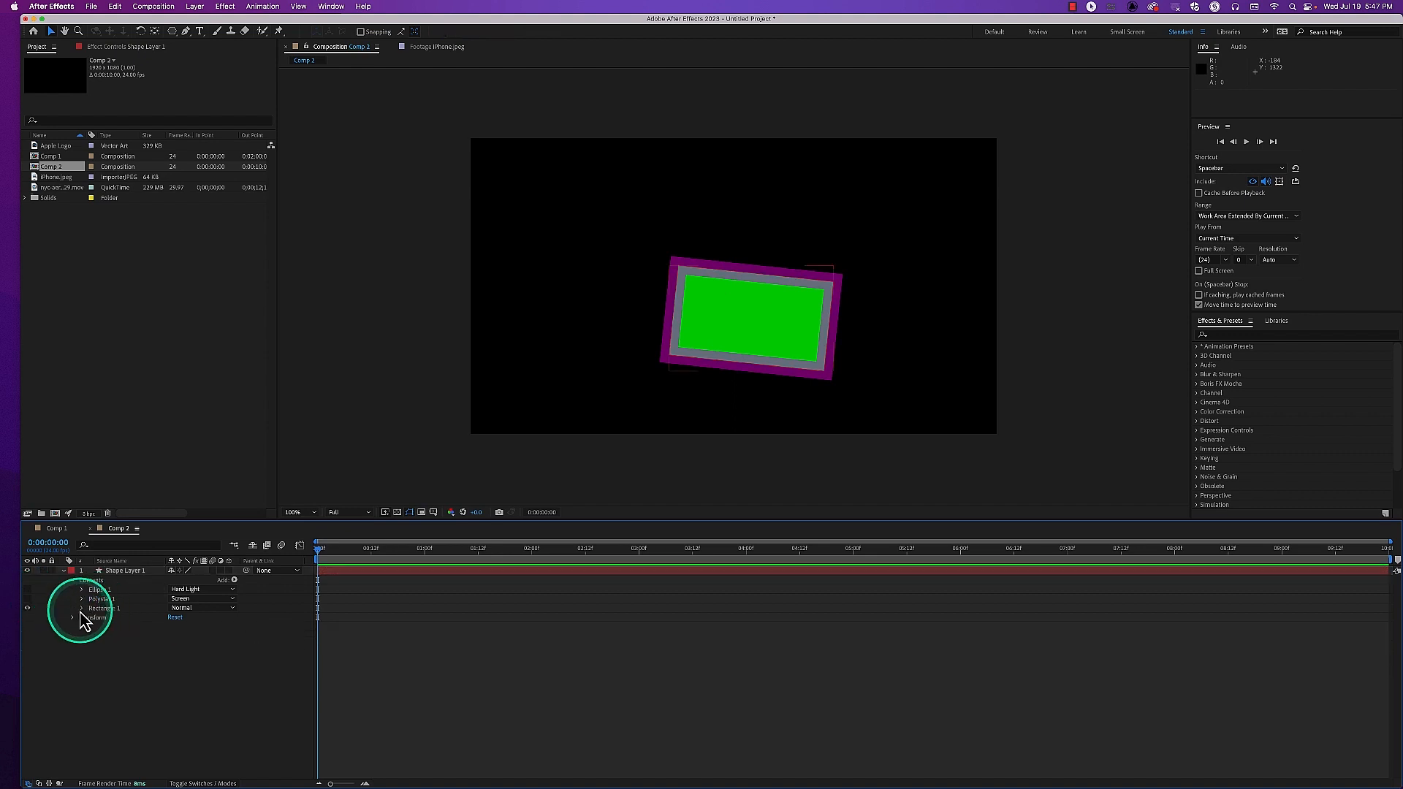
pyautogui.click(82, 609)
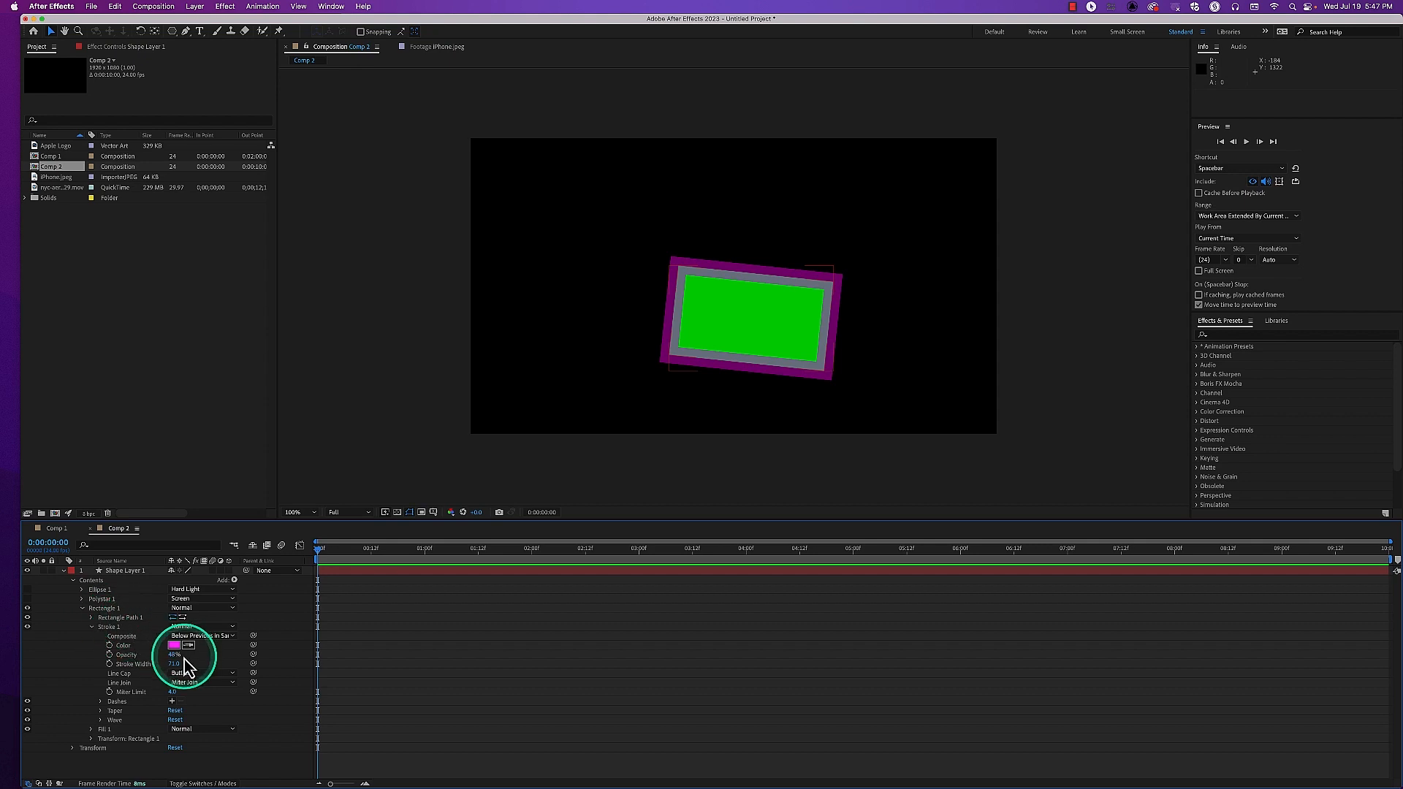
# Return the blend modes of Polystar 1 and Ellipse 1 to Normal
pyautogui.click(107, 628)
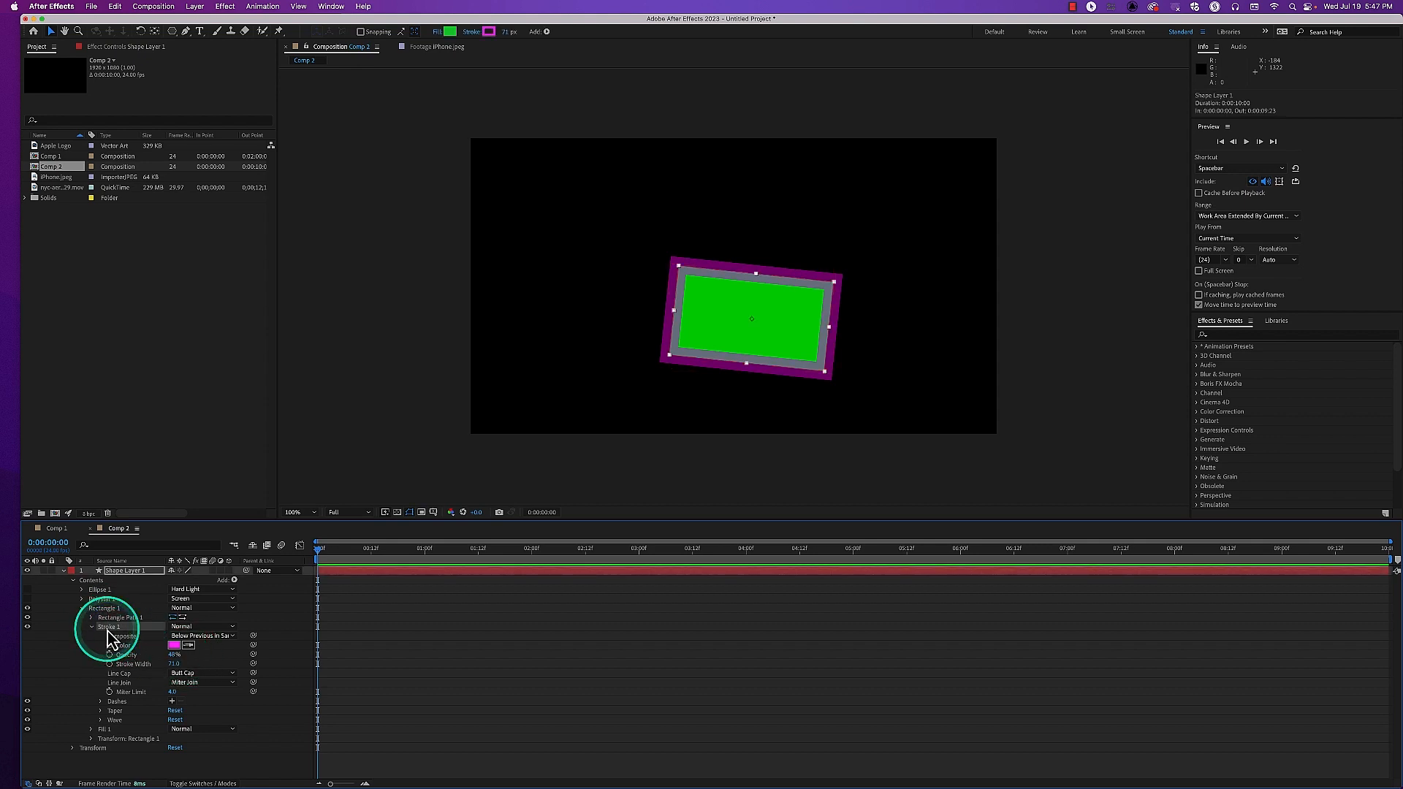
pyautogui.click(199, 608)
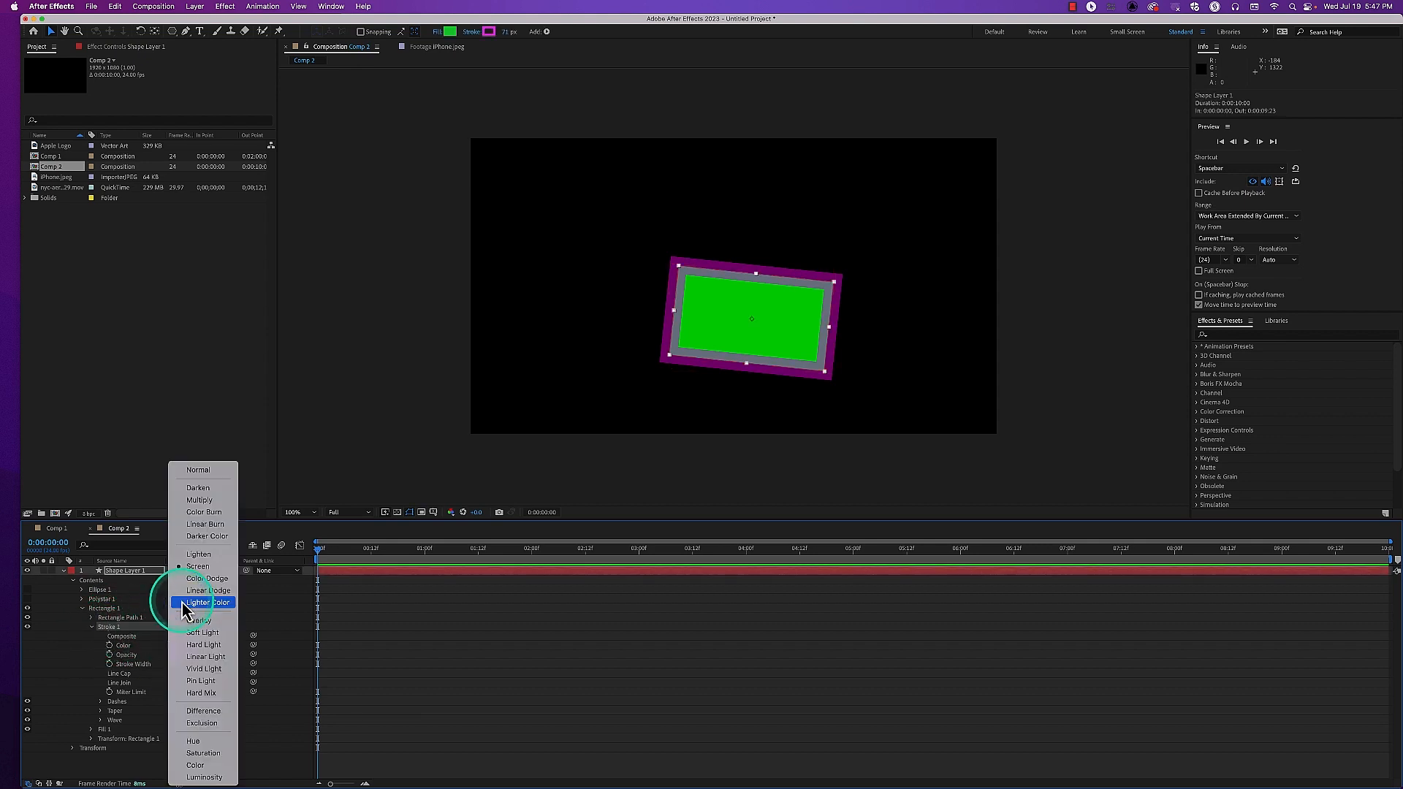
pyautogui.click(210, 471)
pyautogui.click(196, 598)
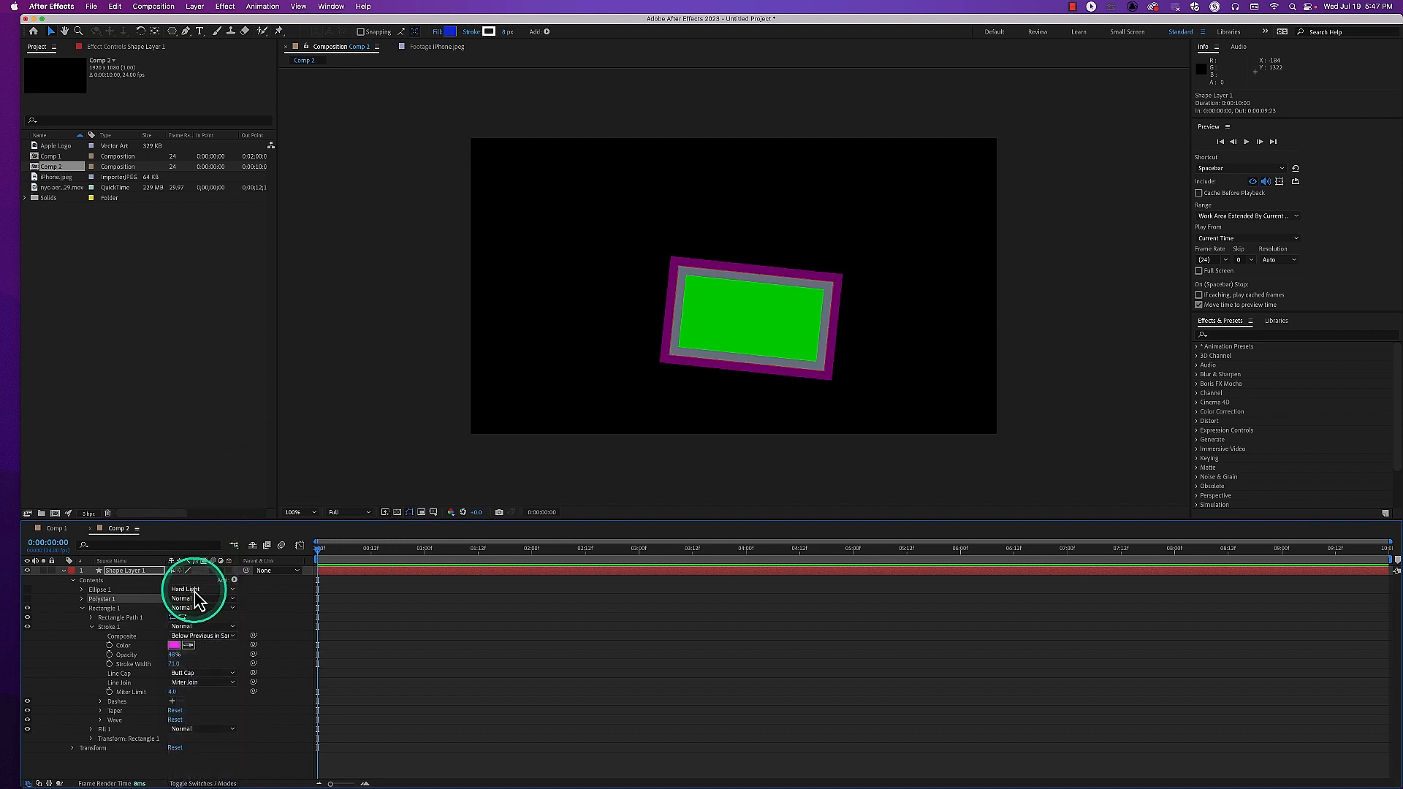
pyautogui.click(194, 599)
pyautogui.click(197, 471)
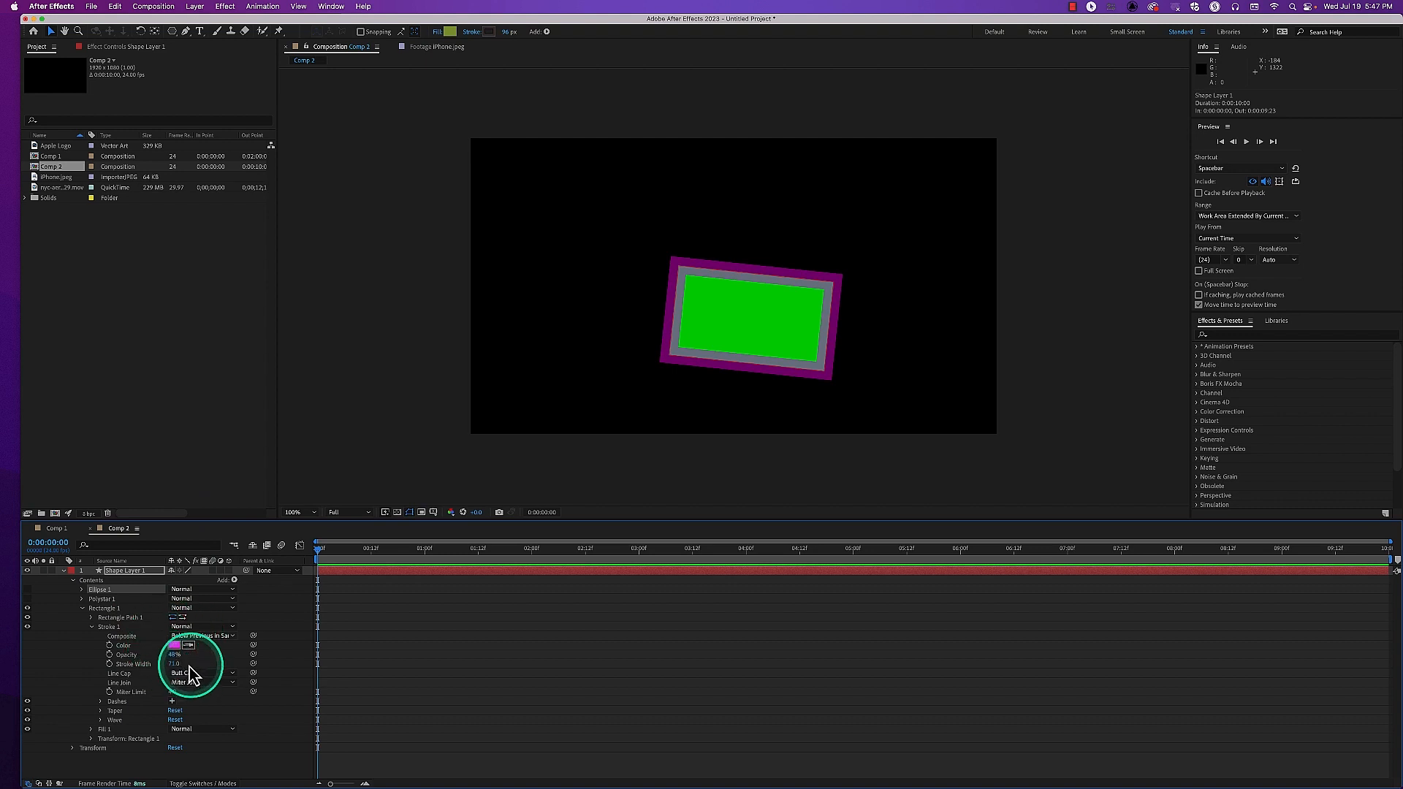
# Raise Rectangle 1's stroke Opacity to 100% and set its Line Join to Bevel Join, after trying Round Join
pyautogui.moveTo(173, 662); pyautogui.dragTo(225, 654)
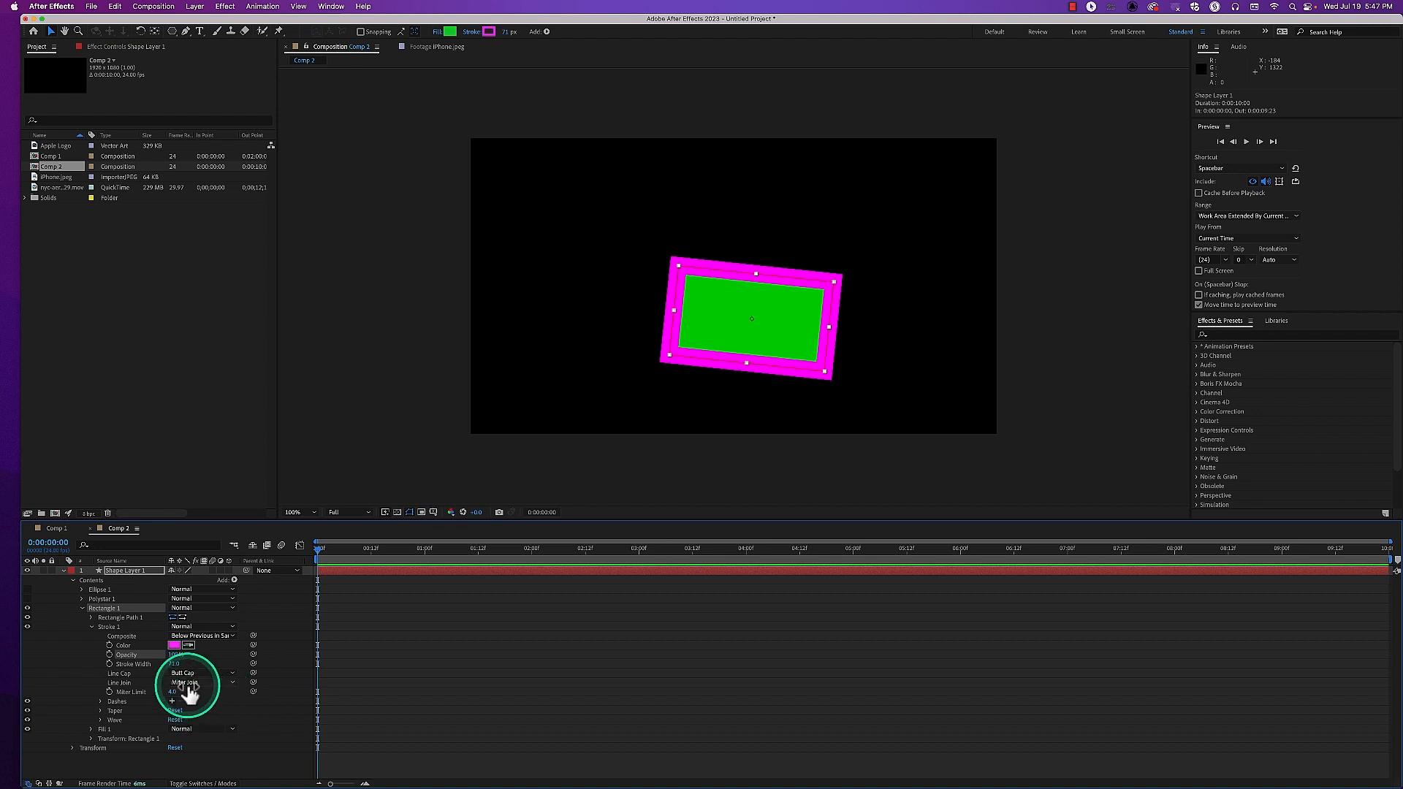
pyautogui.click(129, 685)
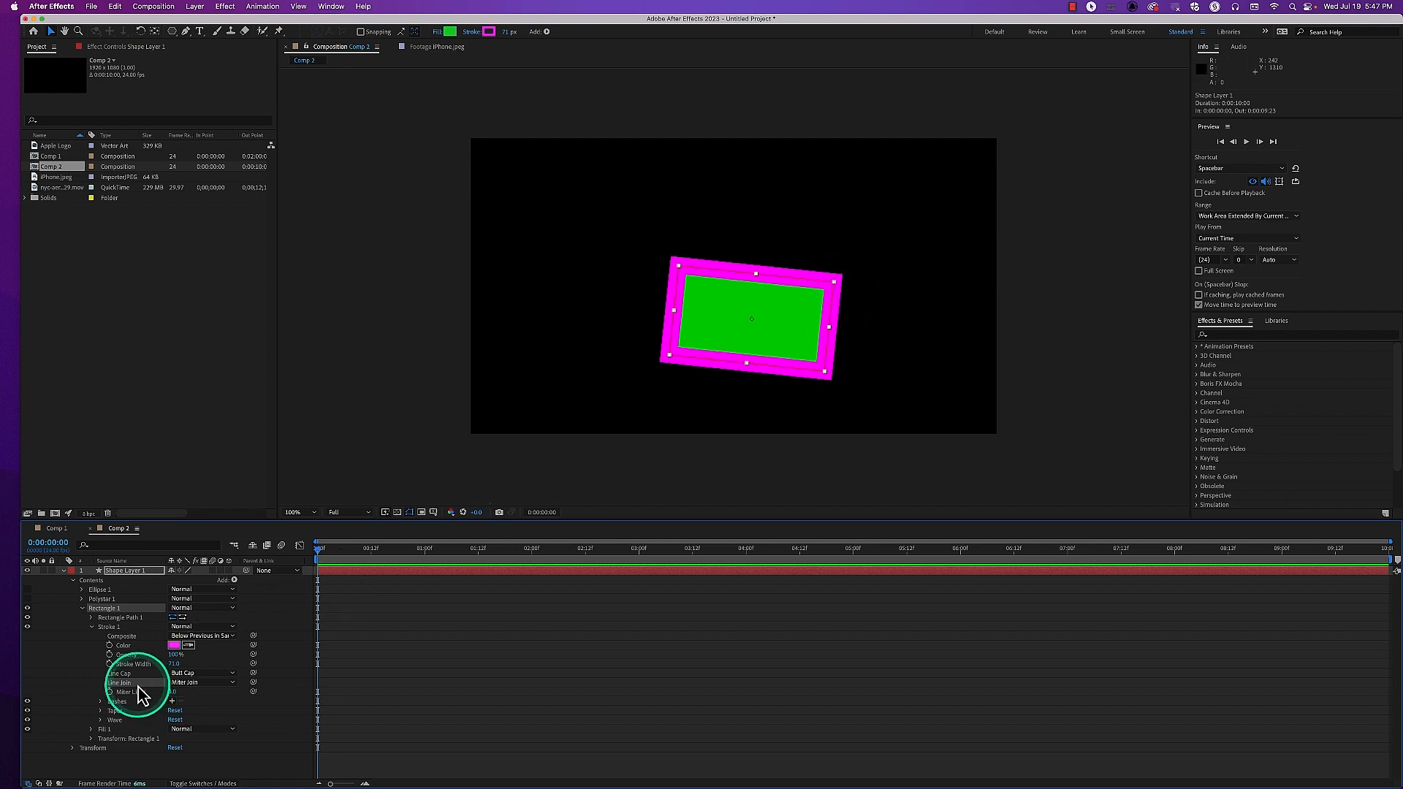
pyautogui.click(210, 685)
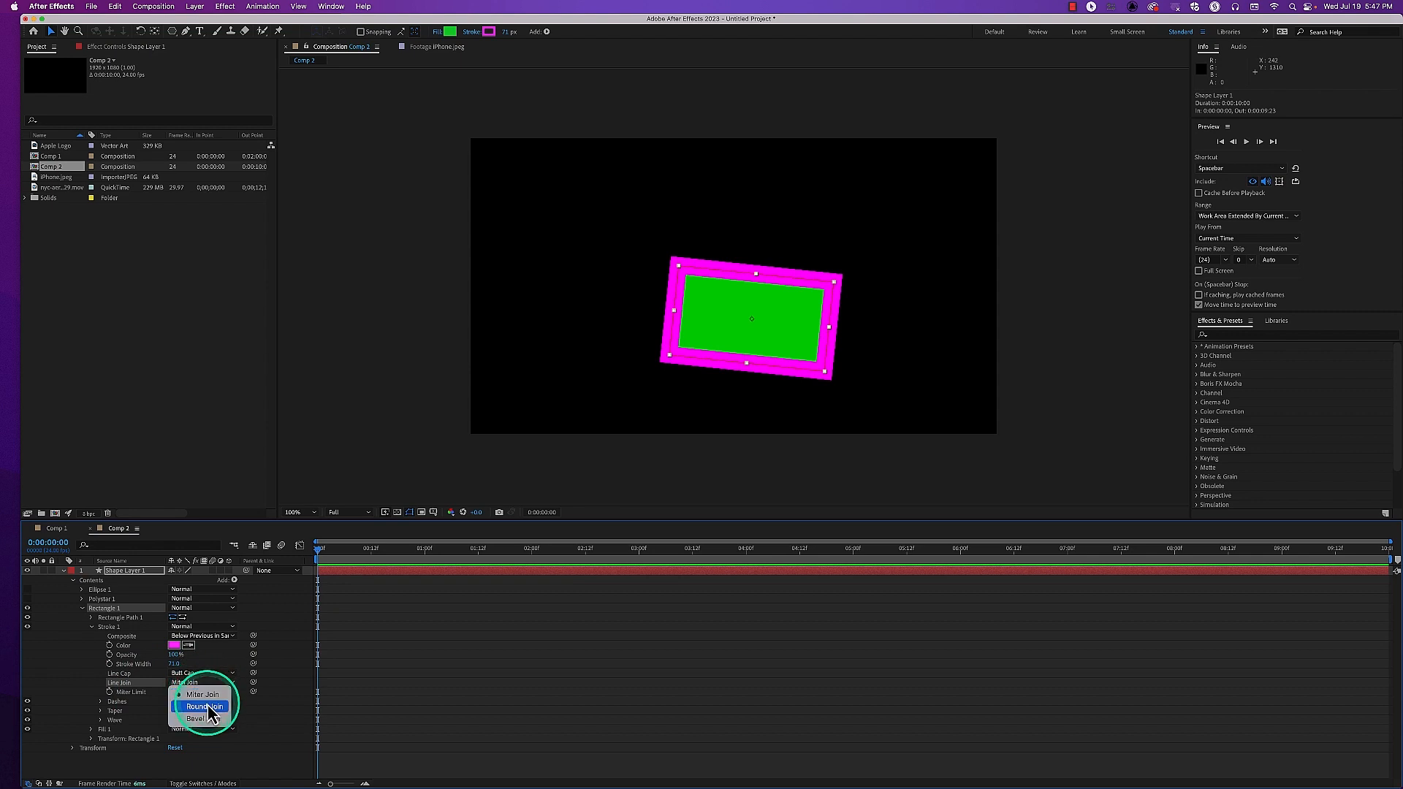
pyautogui.click(209, 707)
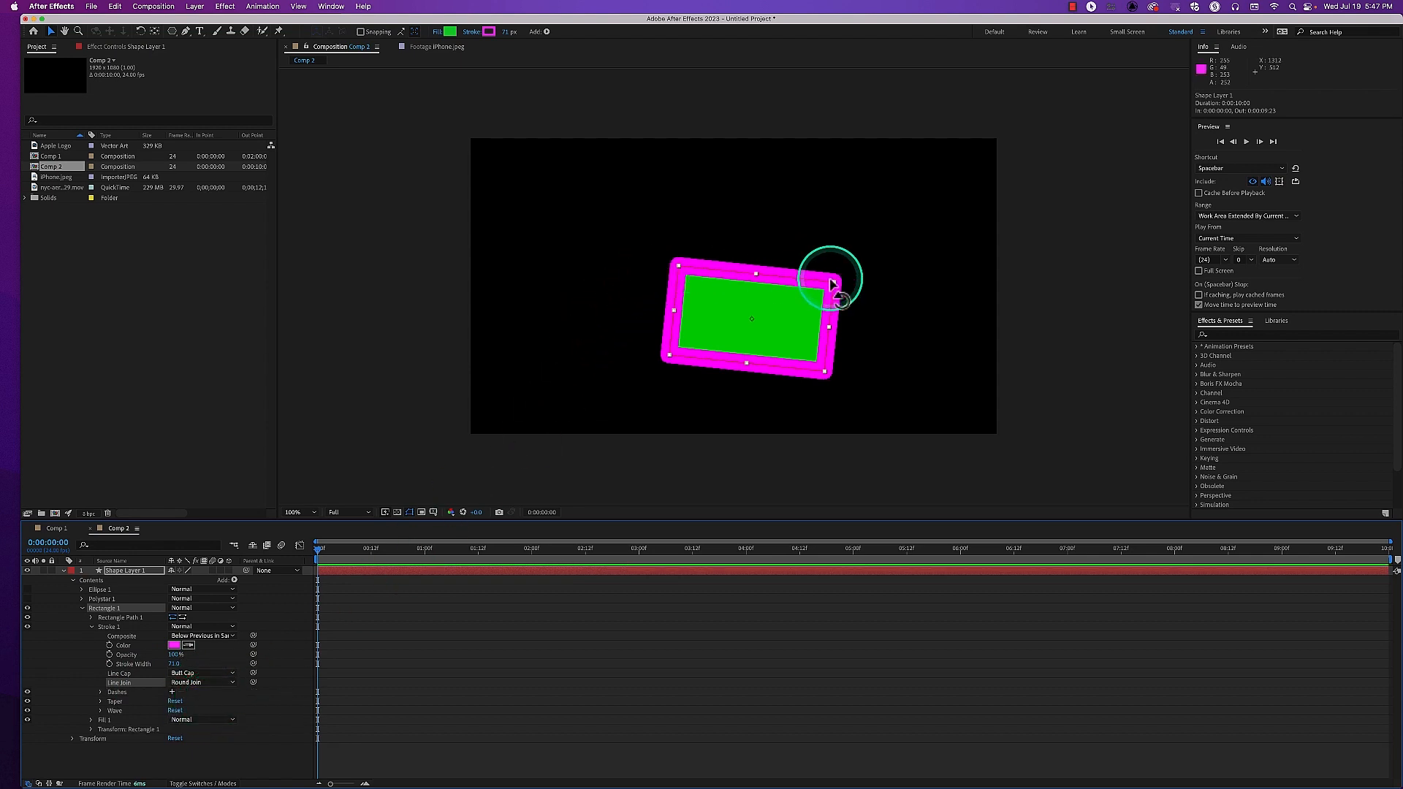
pyautogui.click(210, 684)
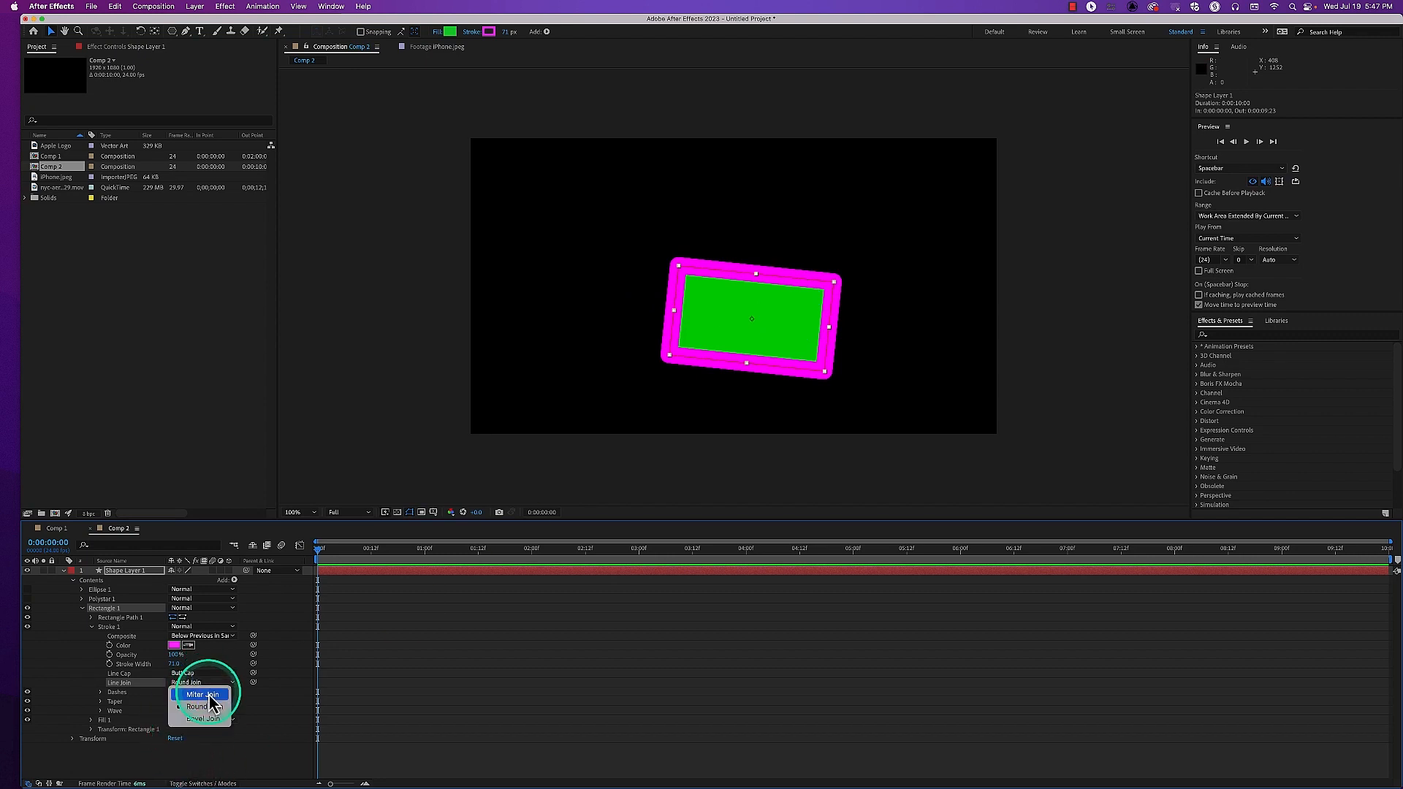
pyautogui.click(220, 718)
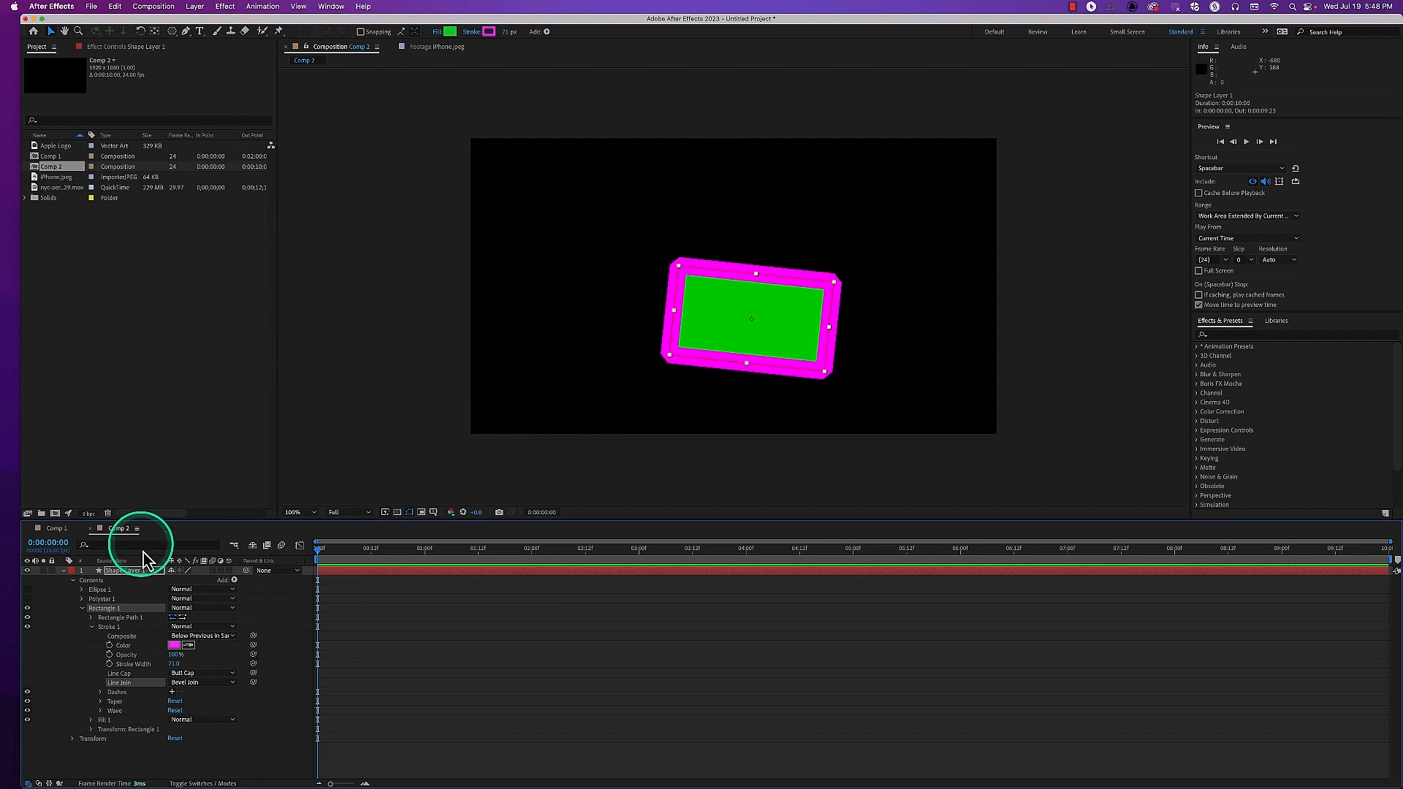
# Draw an open three-point Pen path in Shape Layer 1, running across above the rectangle and down past its right side
pyautogui.click(137, 574)
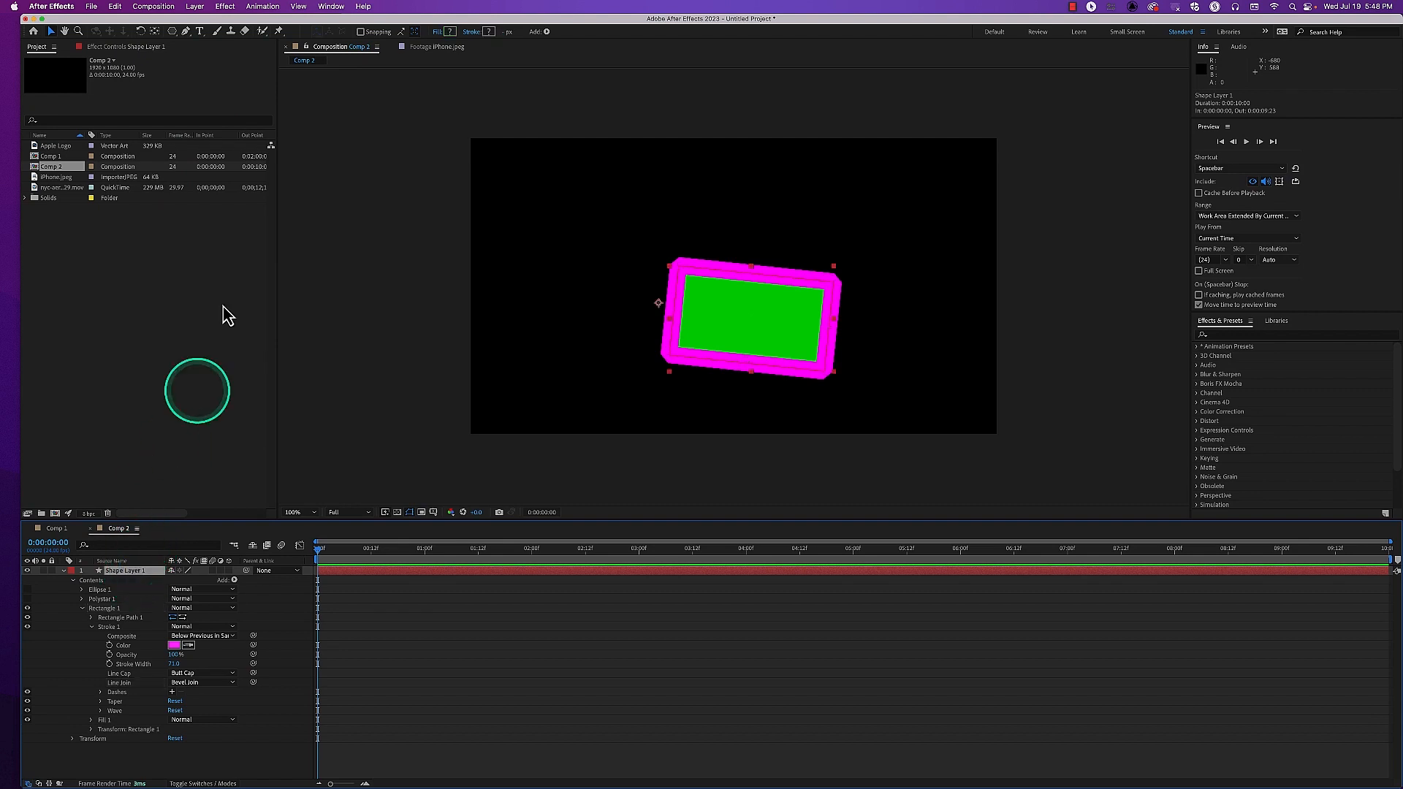
pyautogui.click(186, 32)
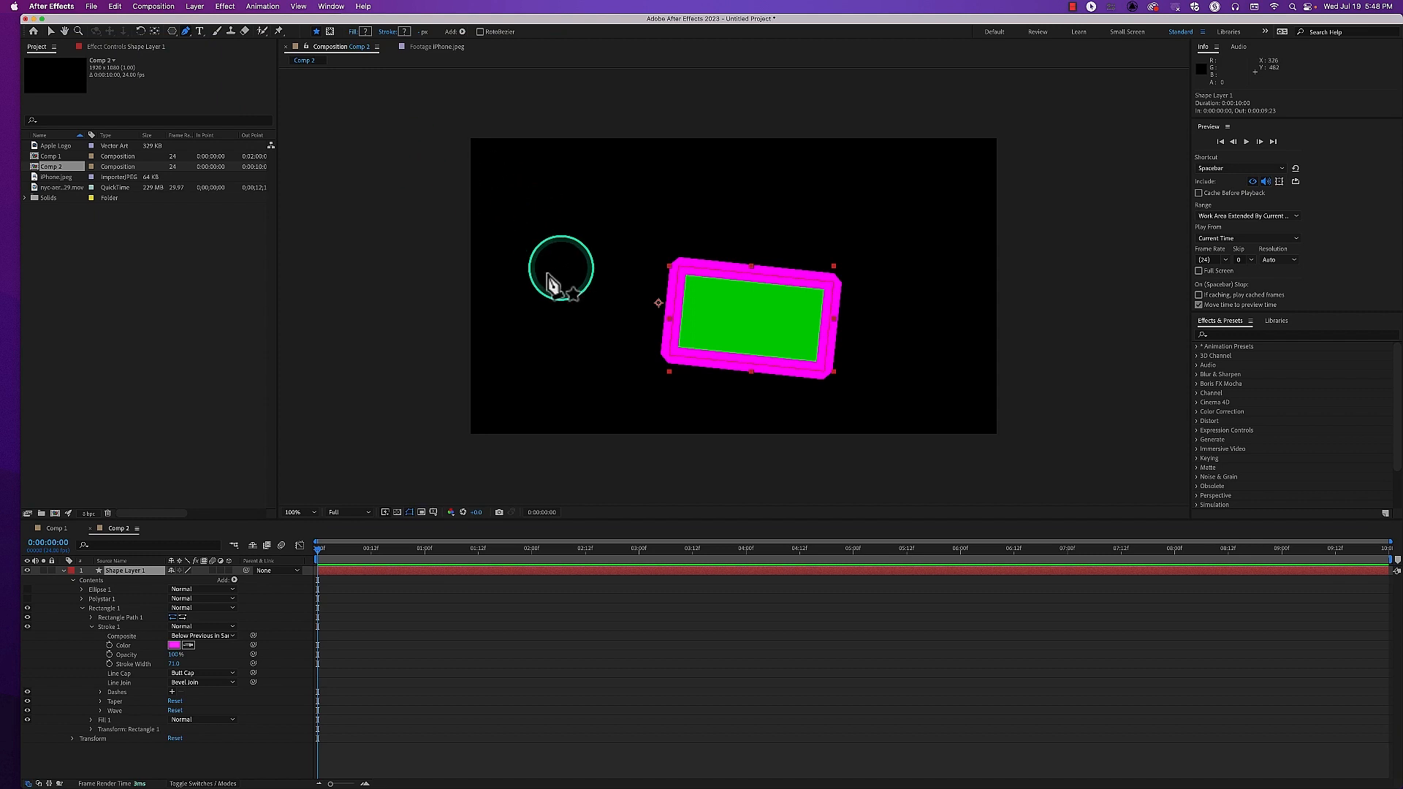
pyautogui.click(526, 212)
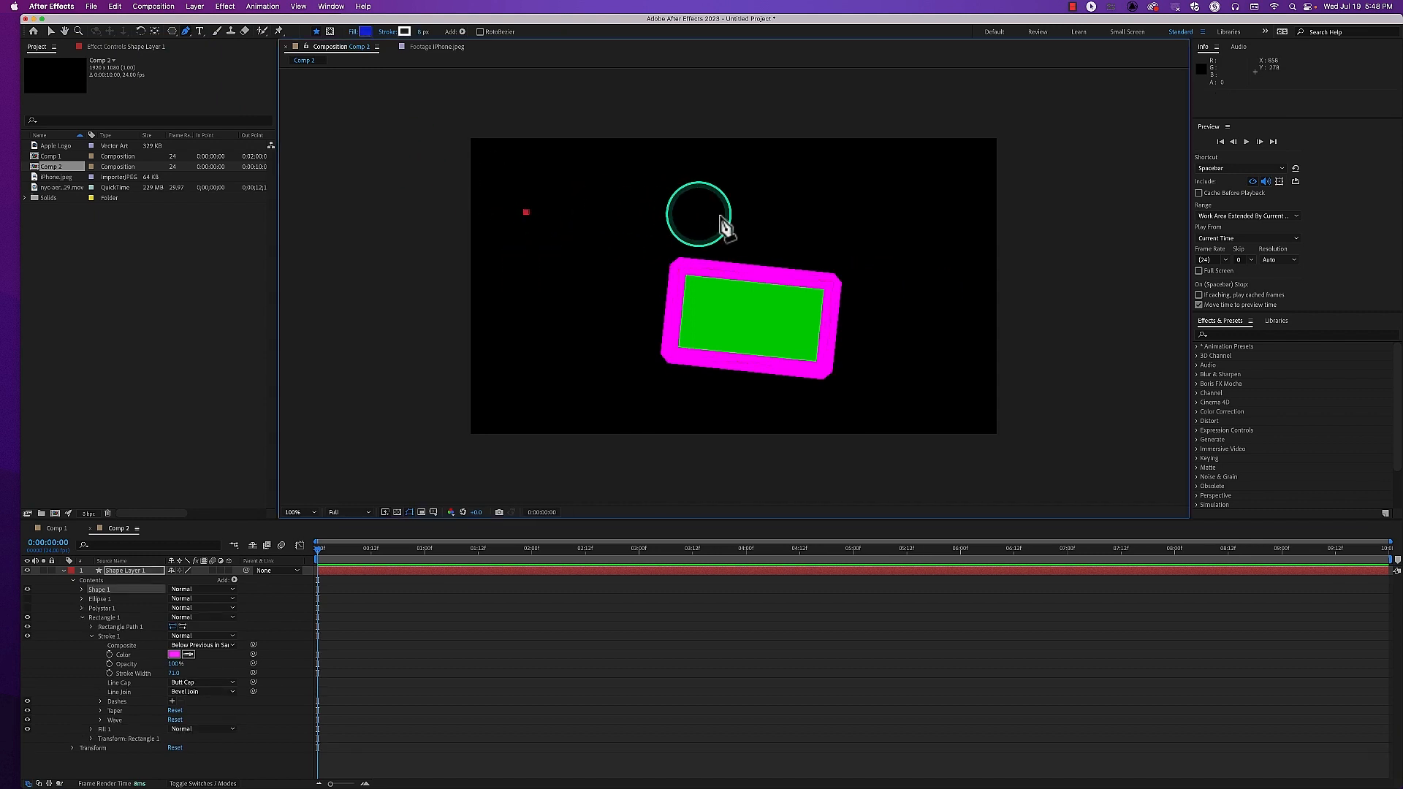
pyautogui.click(935, 213)
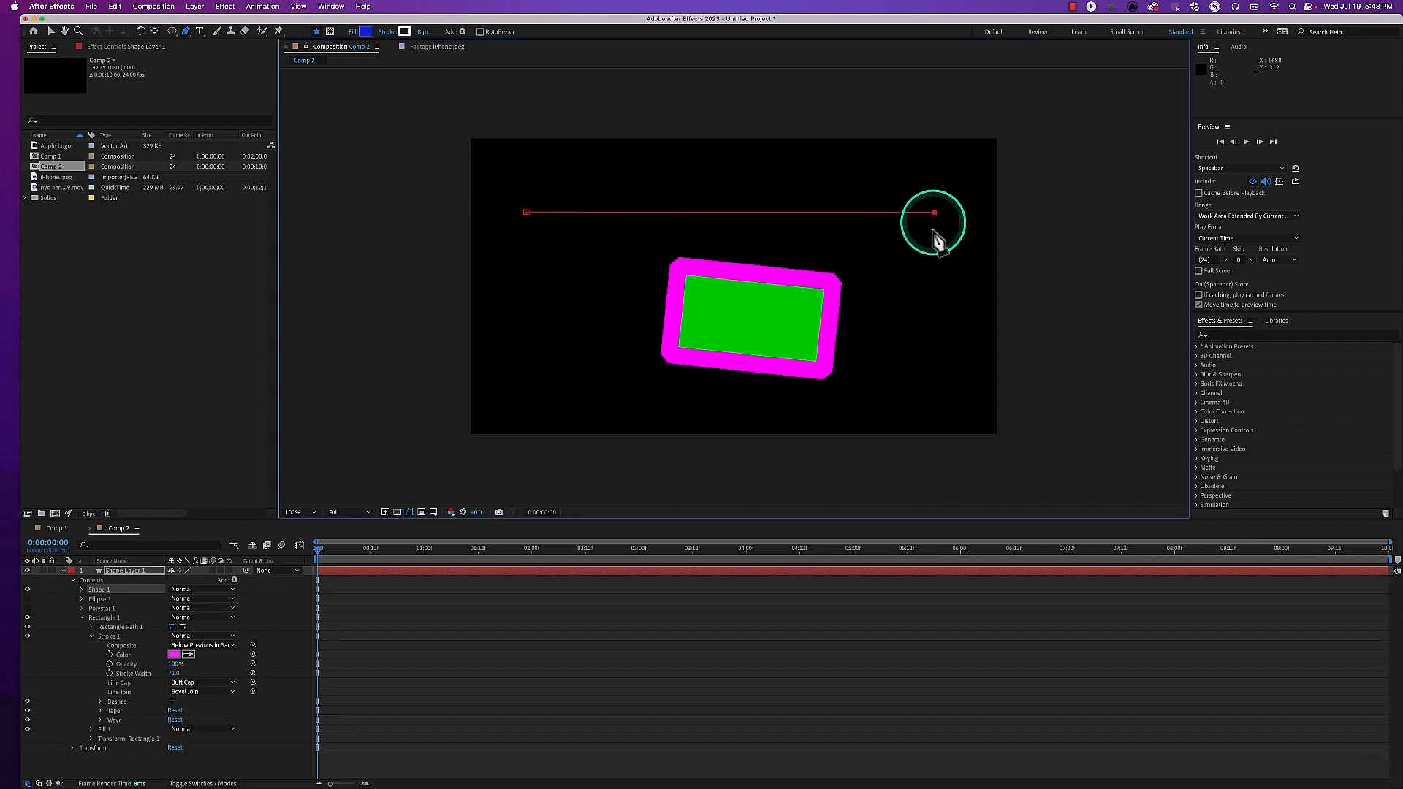
pyautogui.click(928, 365)
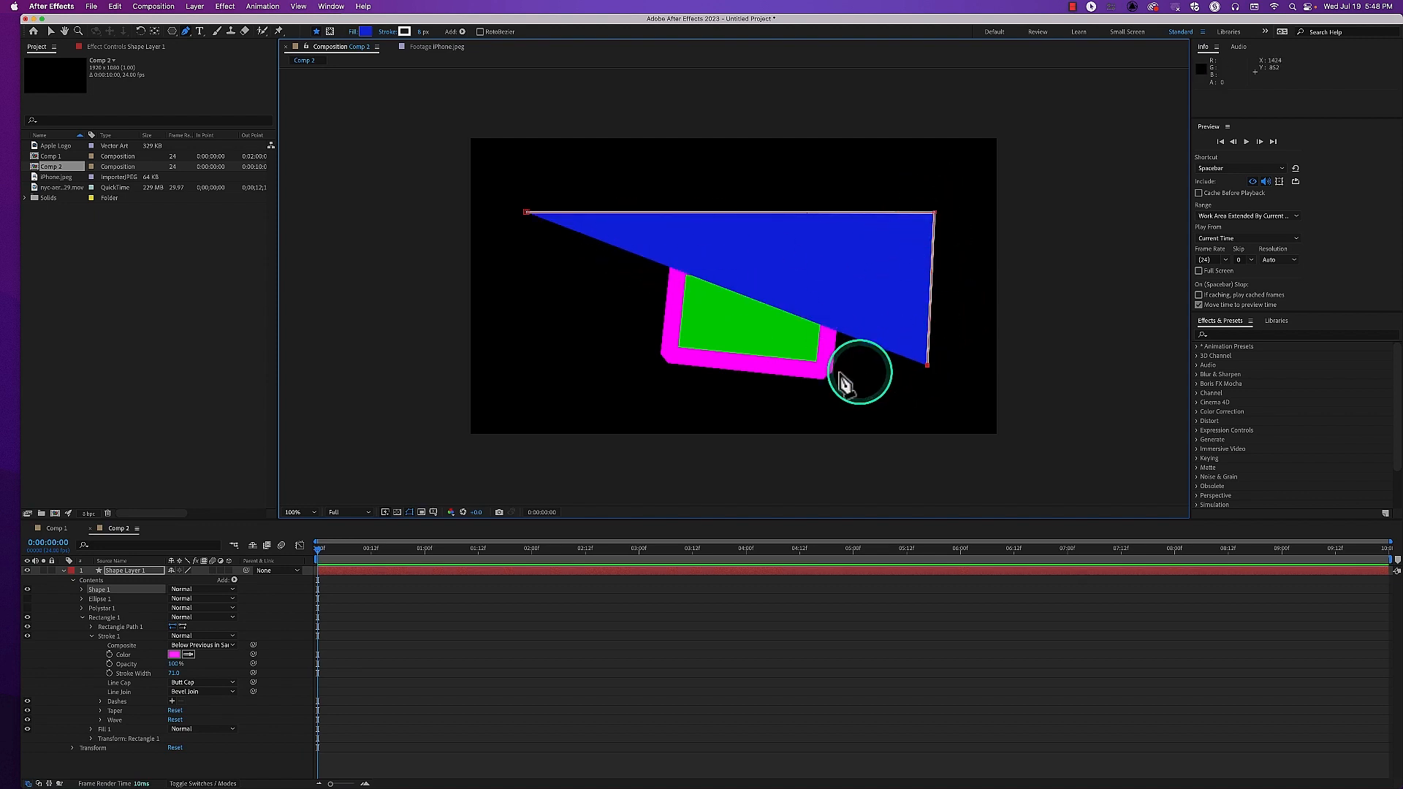
# Reduce Shape 1's fill Opacity to 0%, then delete Fill 1 so only the stroke is left
pyautogui.click(82, 590)
pyautogui.click(91, 618)
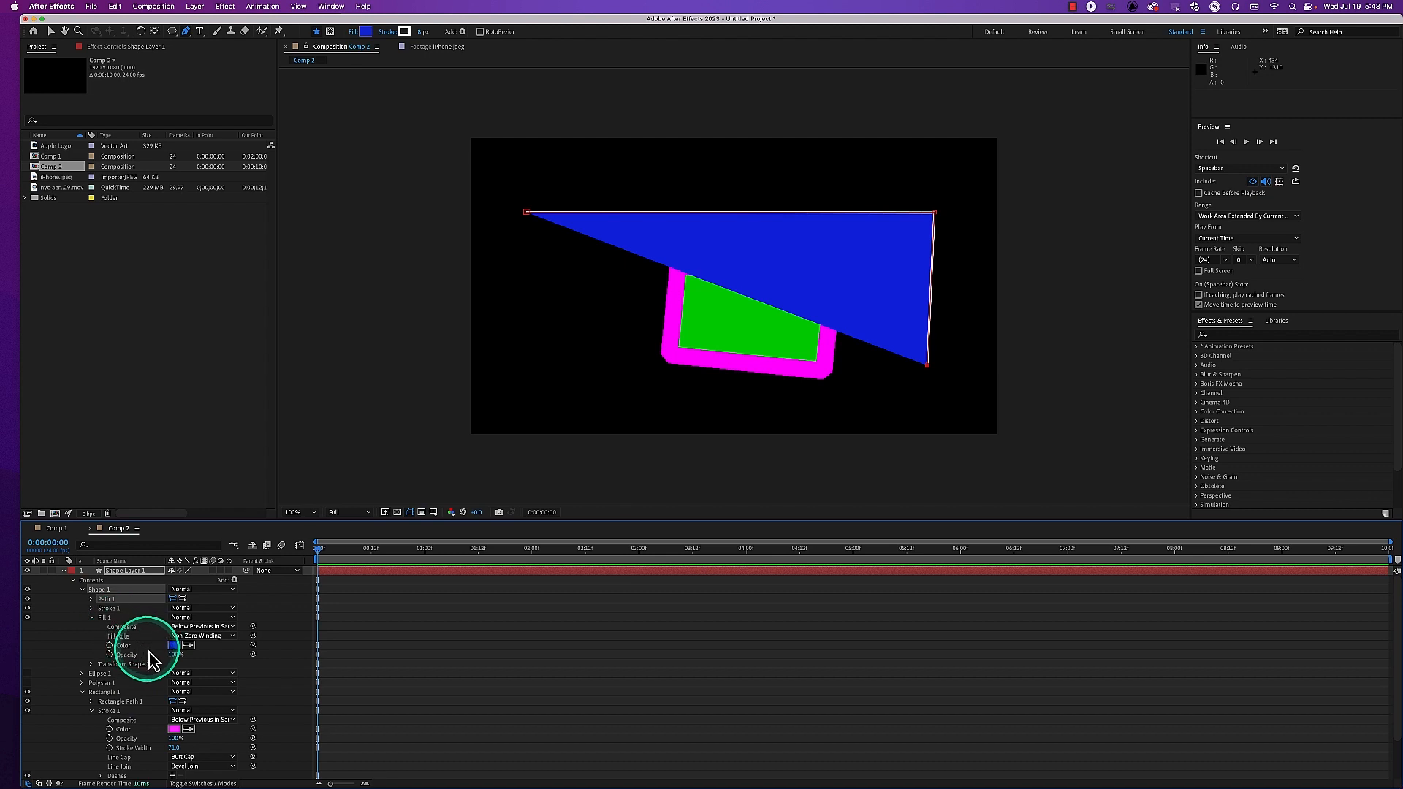
pyautogui.moveTo(174, 655); pyautogui.dragTo(71, 642)
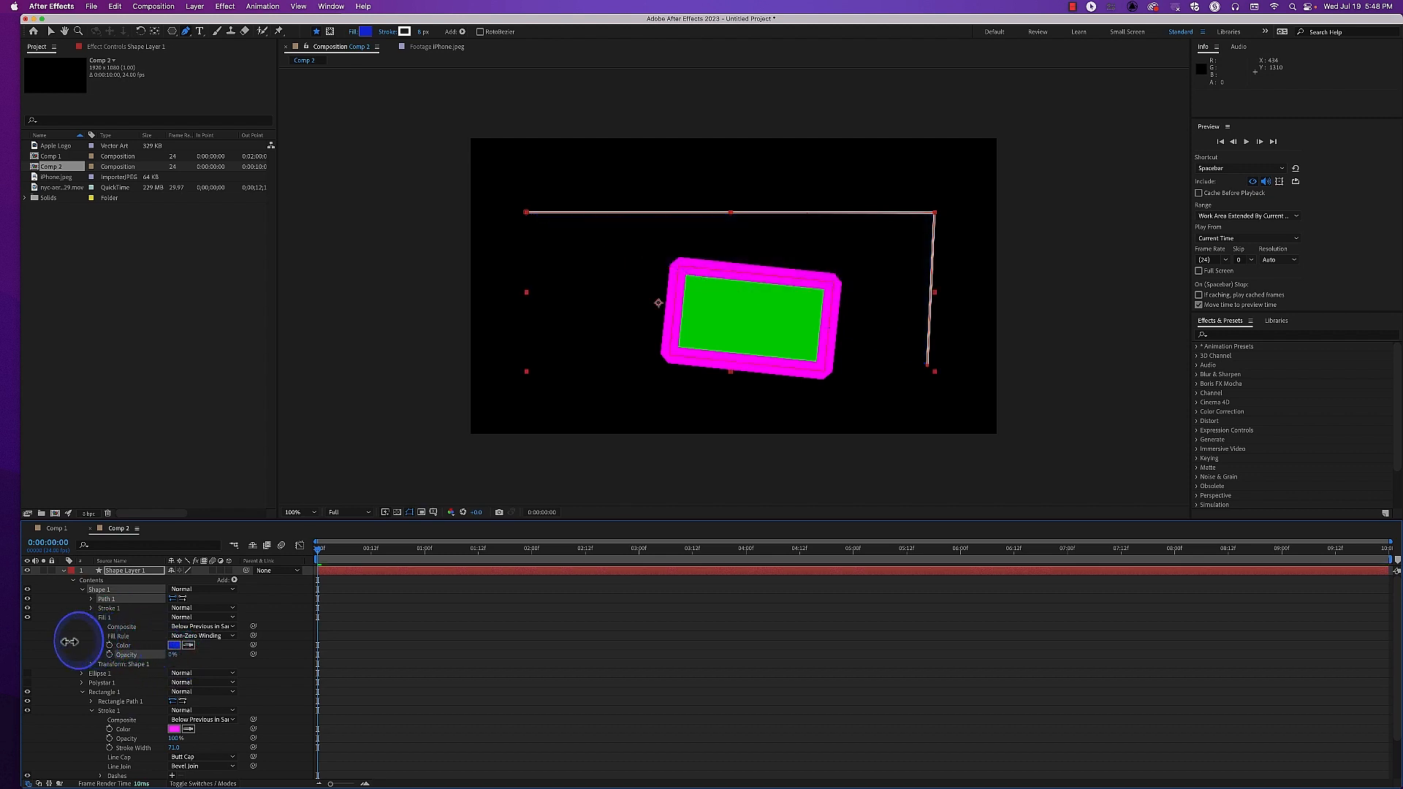
pyautogui.click(104, 621)
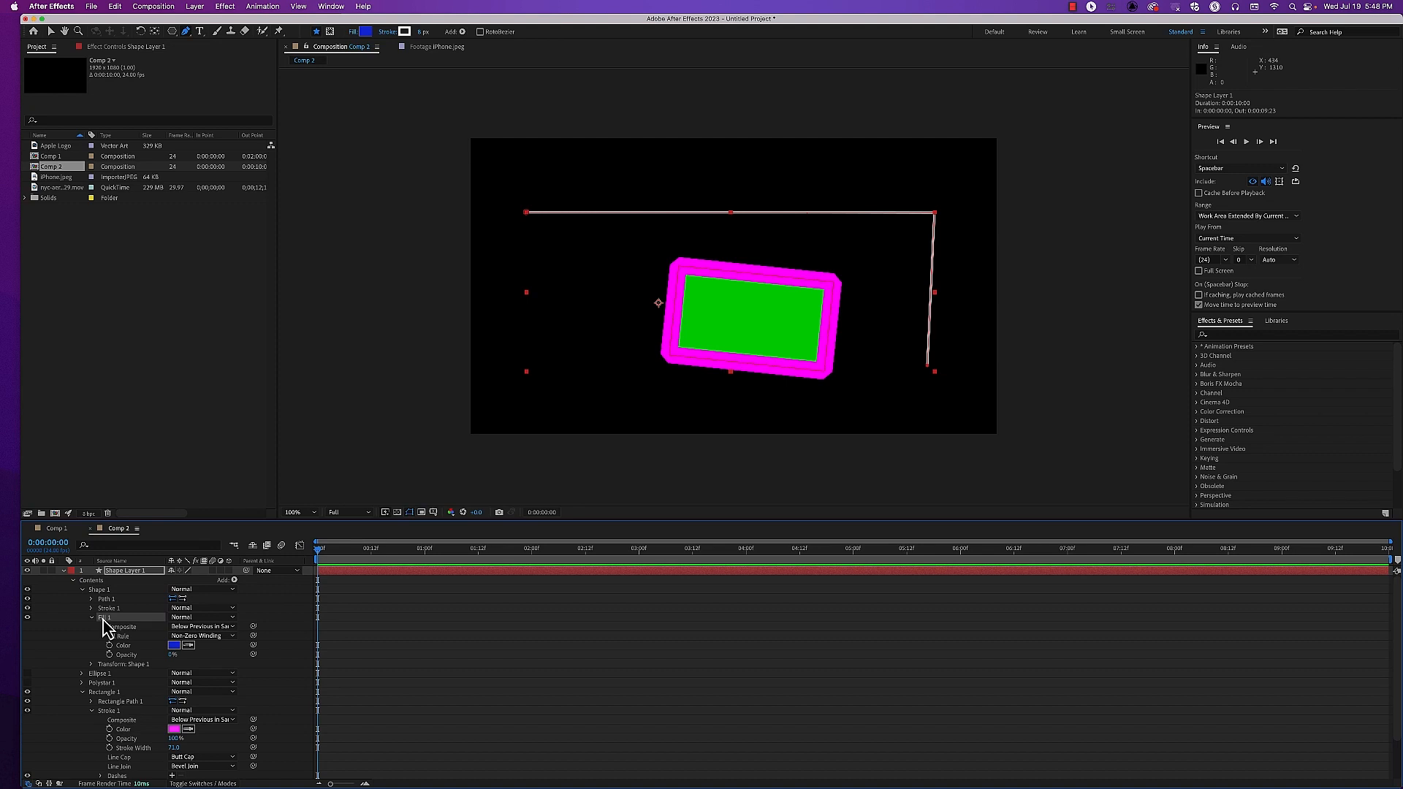
pyautogui.press('Delete')
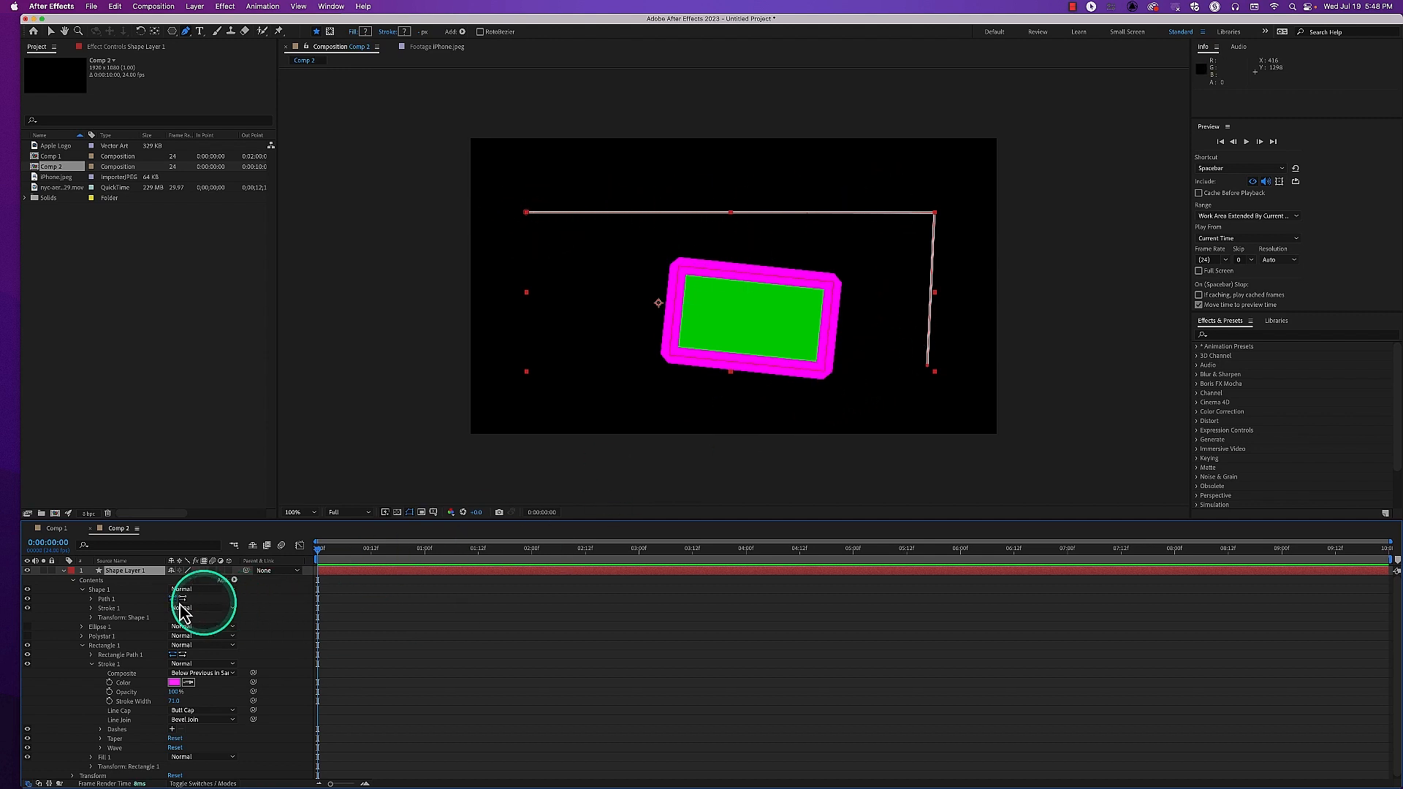
# Set Shape 1's Stroke Width to 59 and its Line Join to Round Join
pyautogui.click(91, 608)
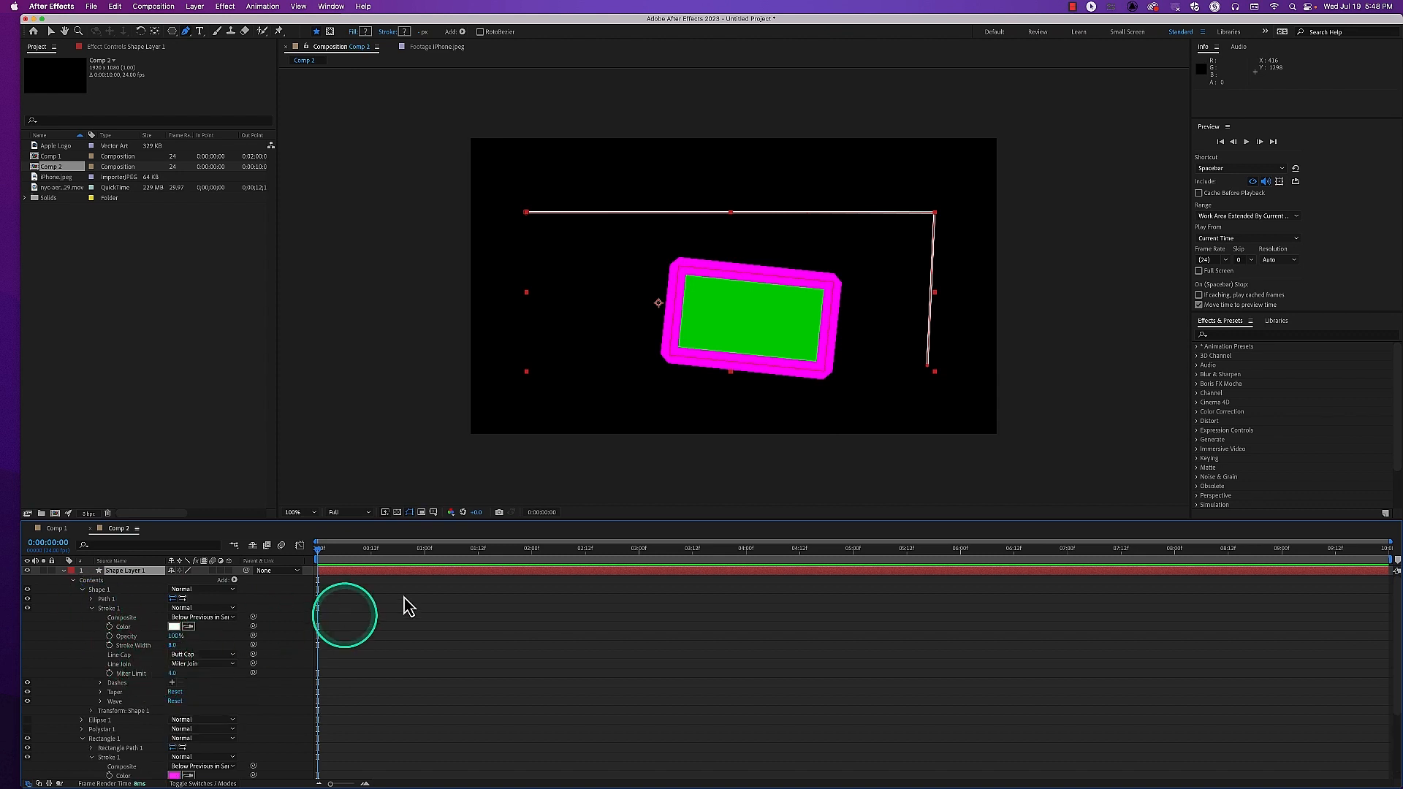
pyautogui.moveTo(174, 645); pyautogui.dragTo(201, 645)
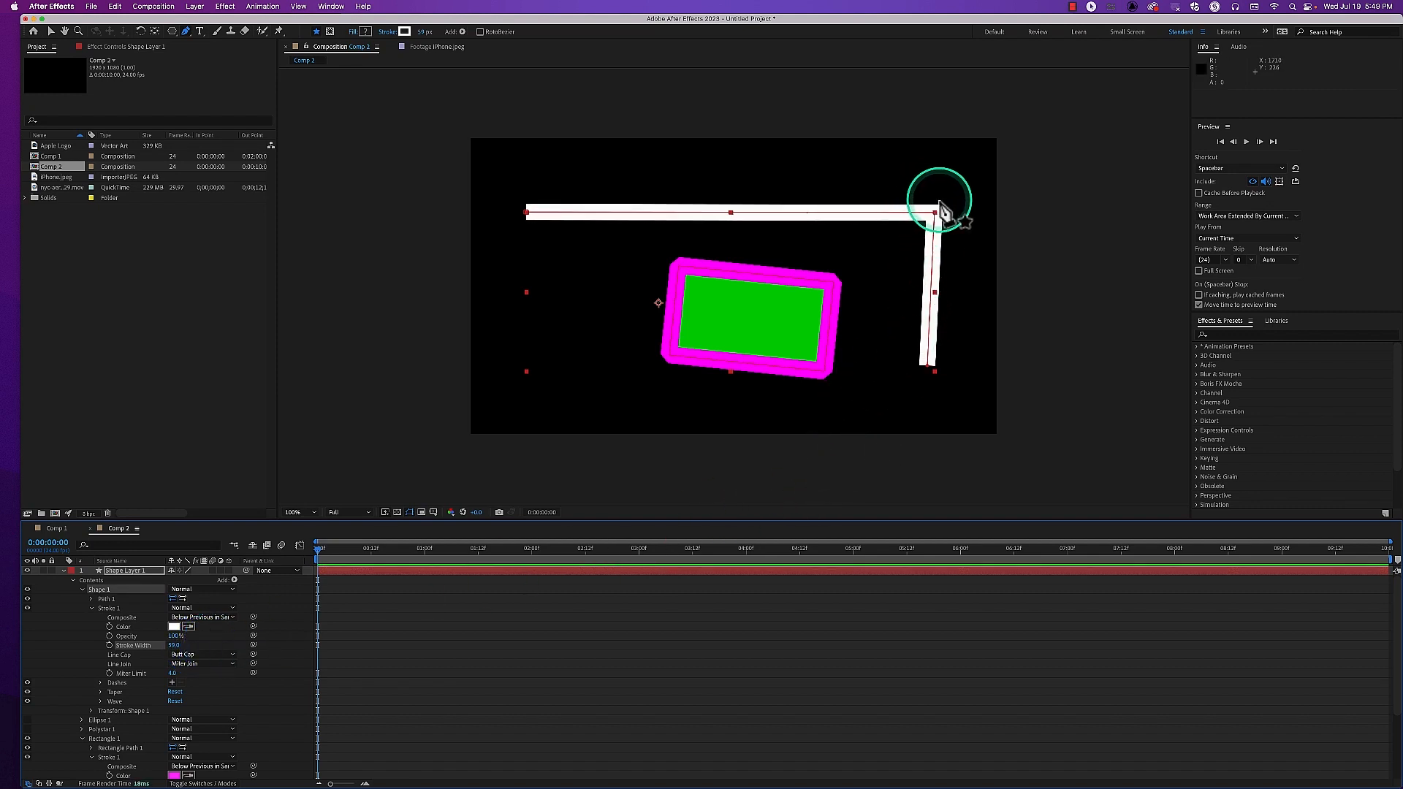
pyautogui.click(191, 665)
pyautogui.click(200, 689)
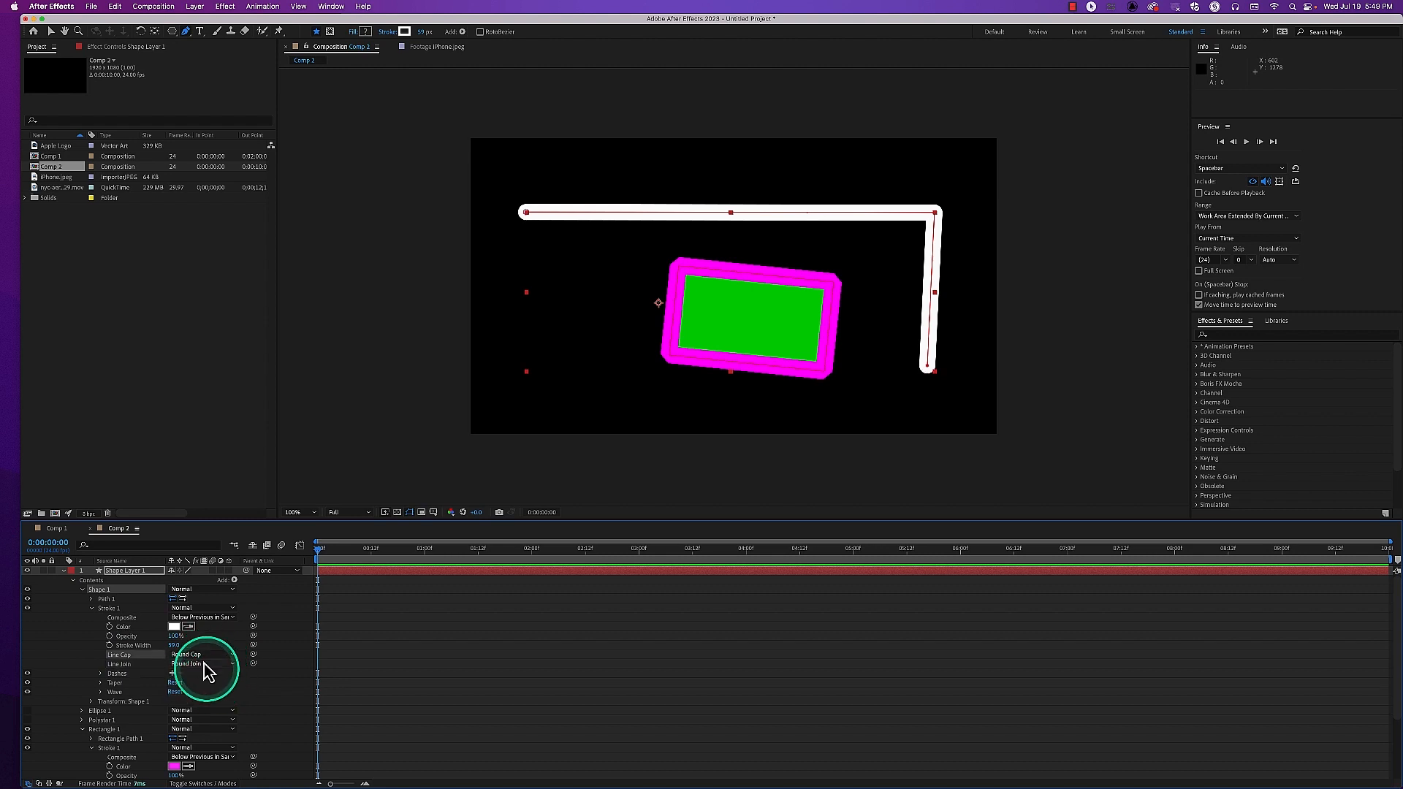
# Try Projecting Cap and Butt Cap on Shape 1's stroke, then set its Line Cap to Round Cap
pyautogui.click(210, 692)
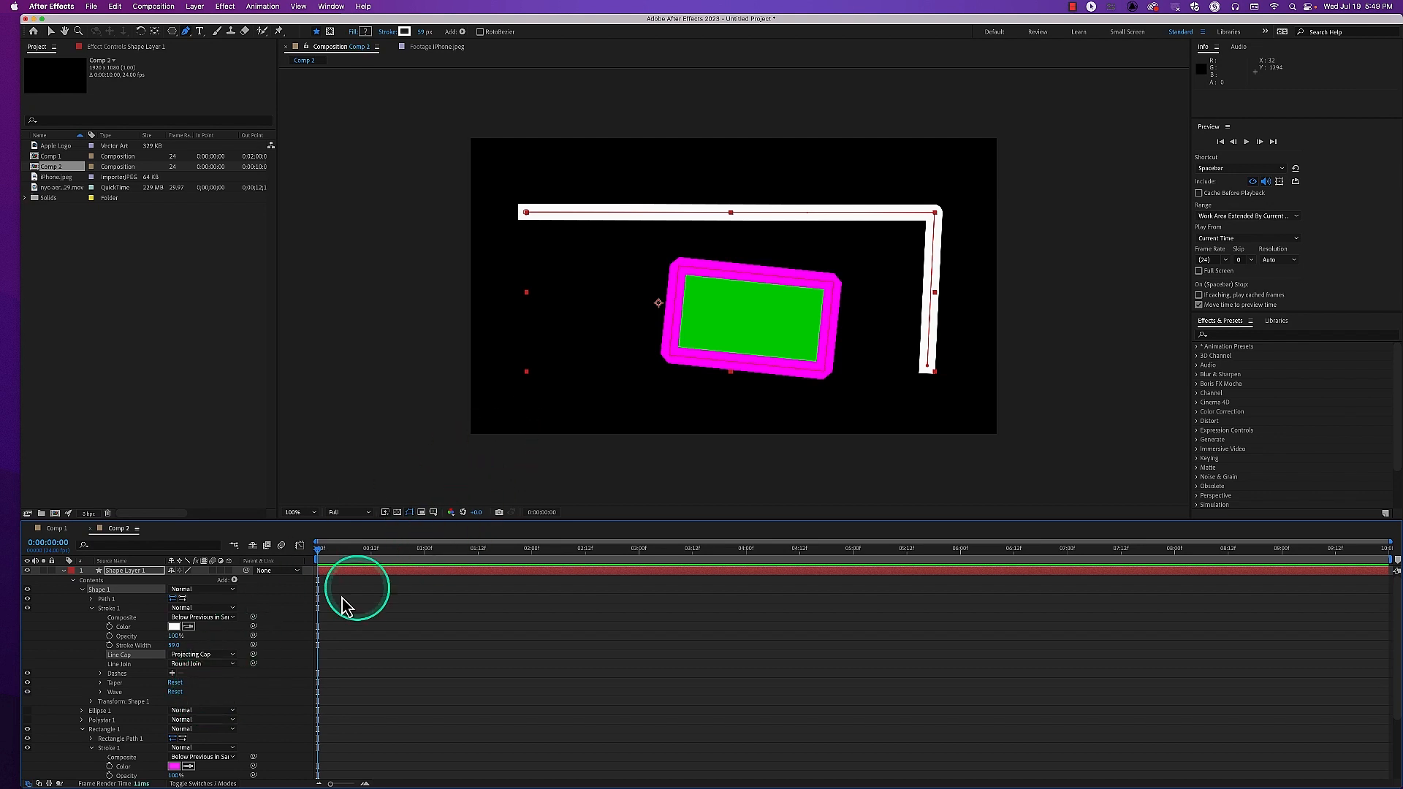
pyautogui.click(218, 656)
pyautogui.click(219, 668)
pyautogui.click(212, 656)
pyautogui.click(211, 680)
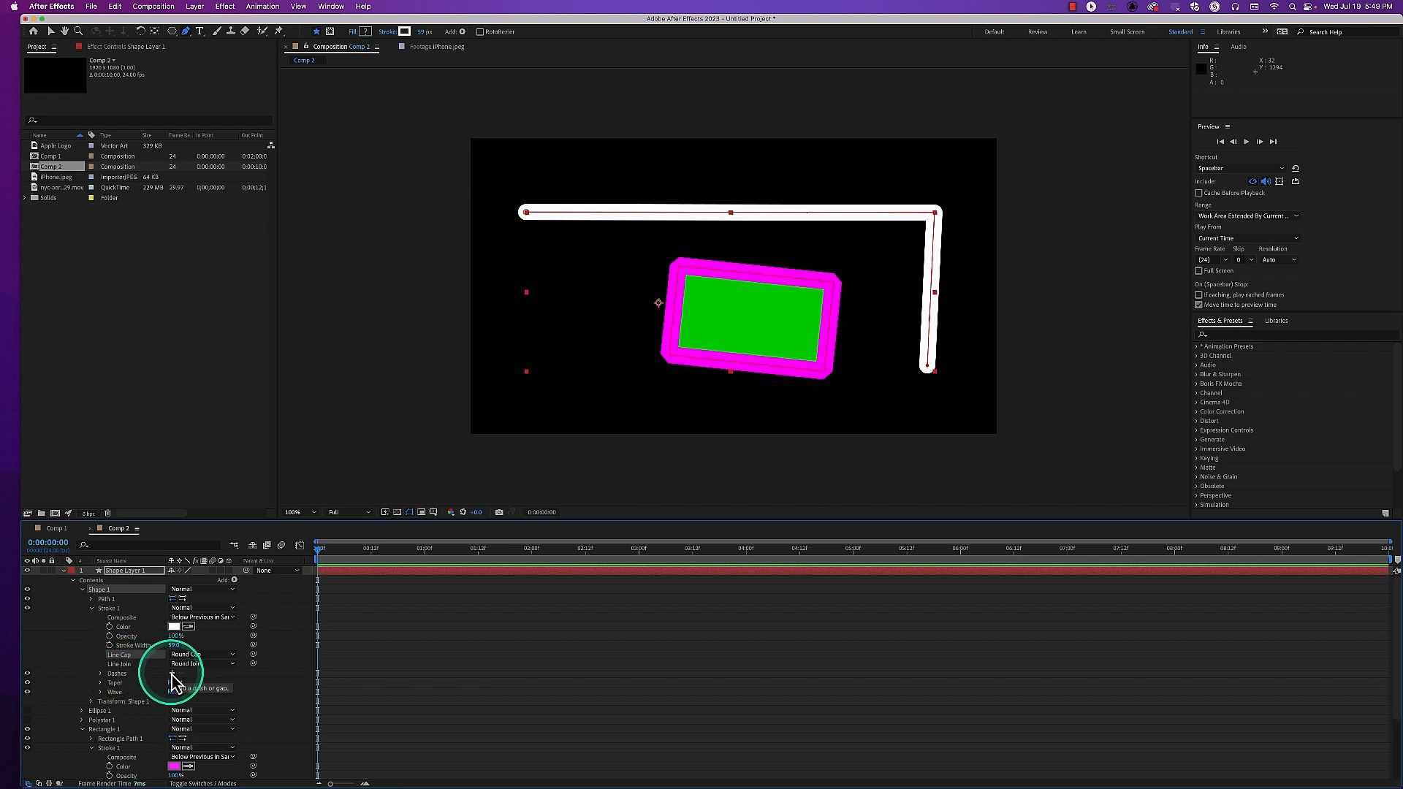
# Set the Line Join of Rectangle 1's stroke to Miter Join and keep its Line Cap at Butt Cap
pyautogui.scroll(-3, 135, 693)
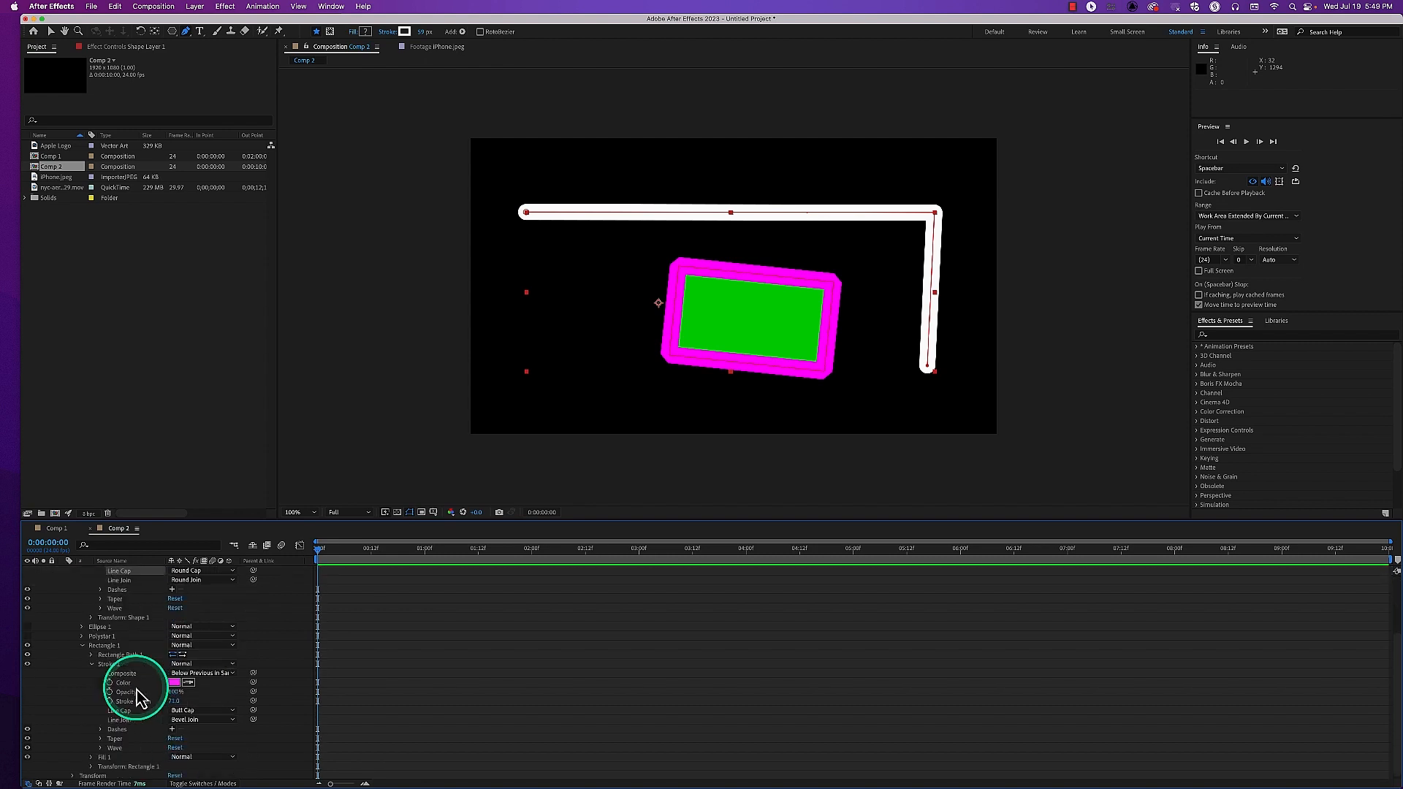
pyautogui.click(184, 720)
pyautogui.click(191, 731)
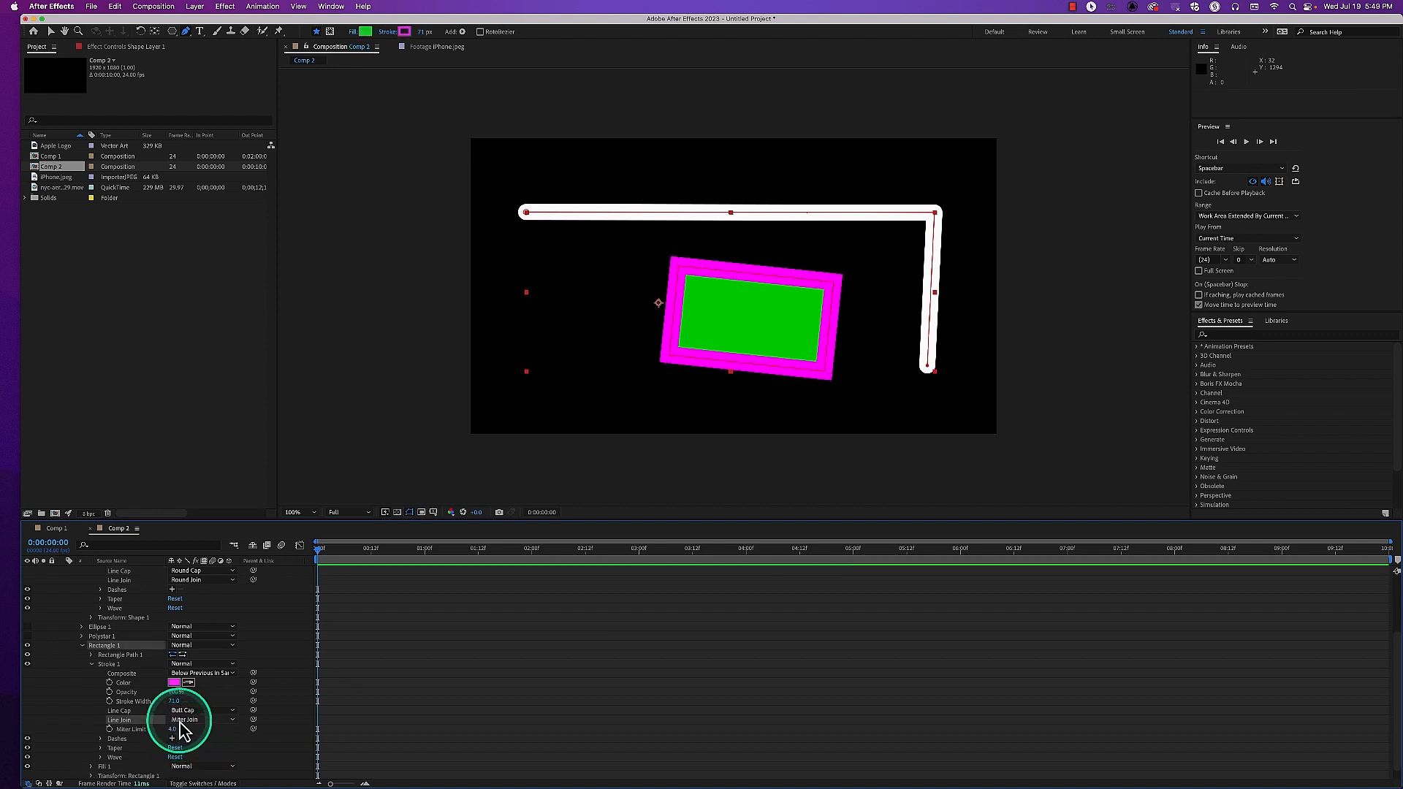
pyautogui.click(182, 720)
pyautogui.click(187, 732)
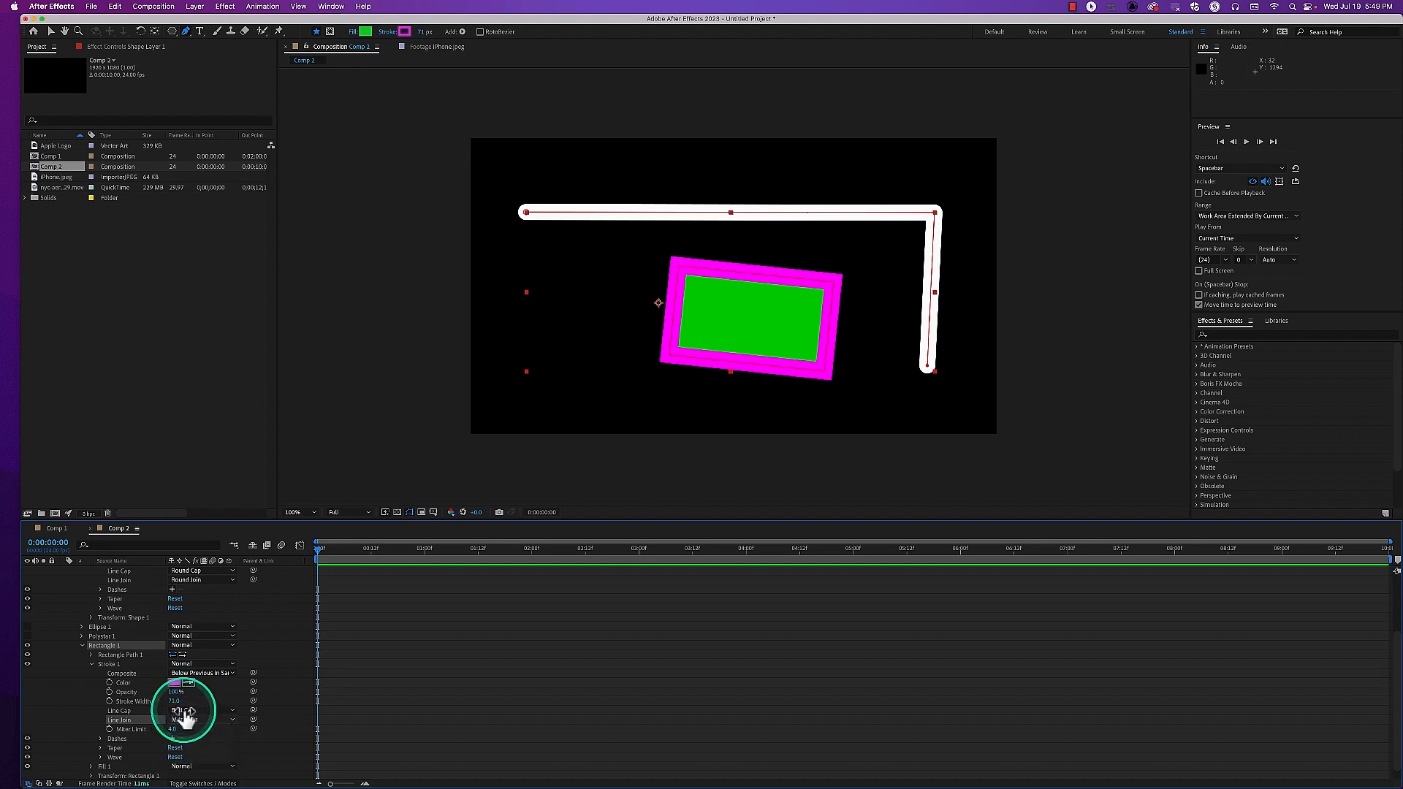
pyautogui.click(184, 711)
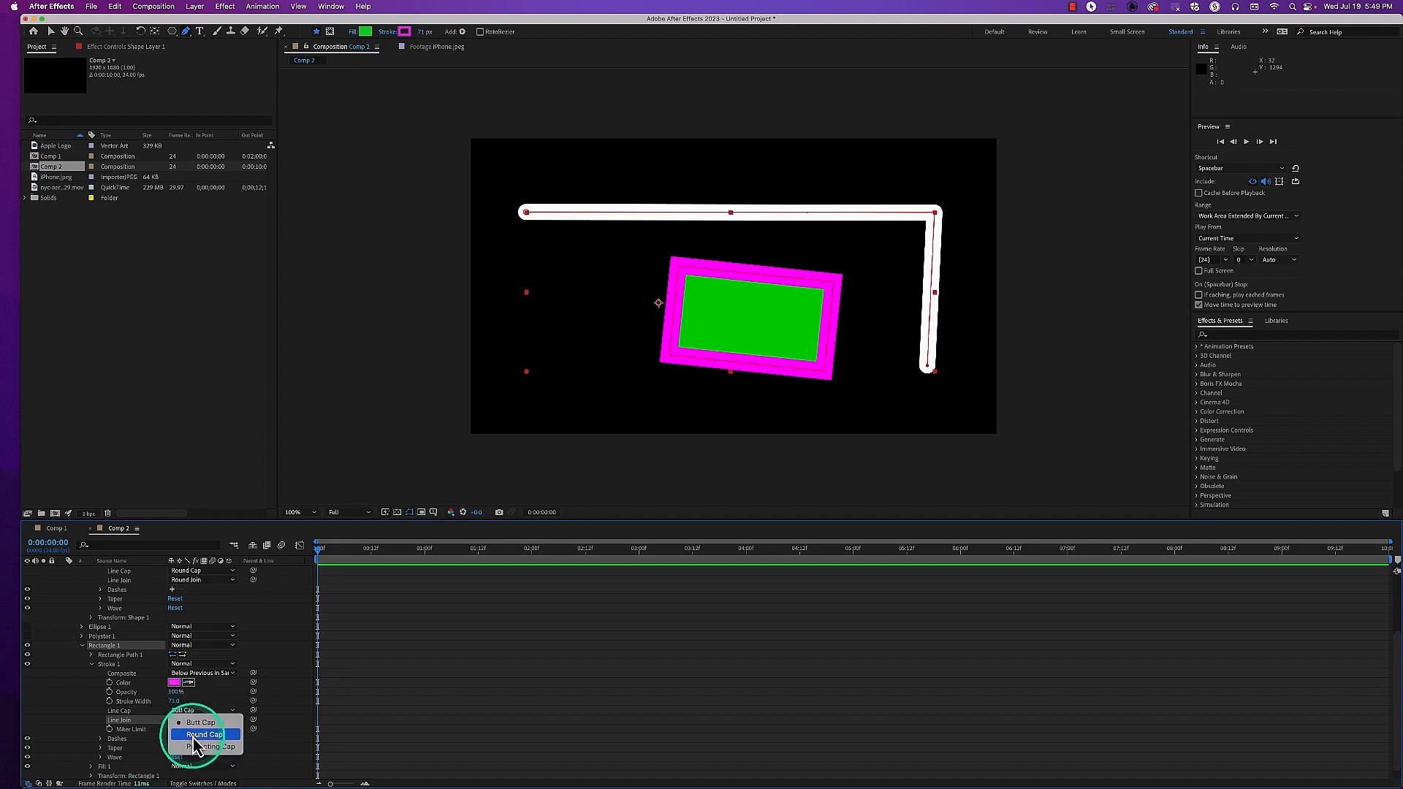
pyautogui.click(190, 726)
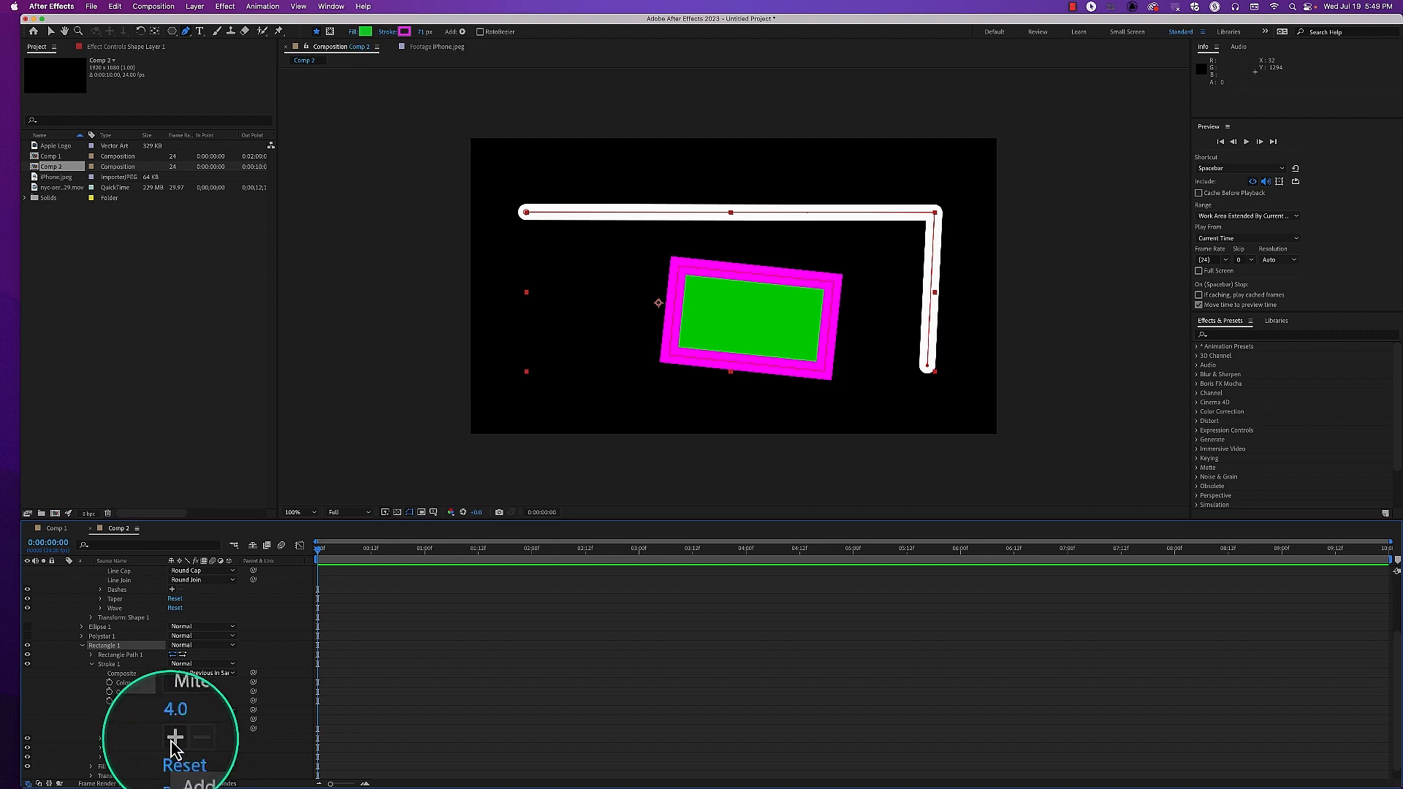
# Add a dash to Rectangle 1's stroke and set its Dash value to 100
pyautogui.click(171, 739)
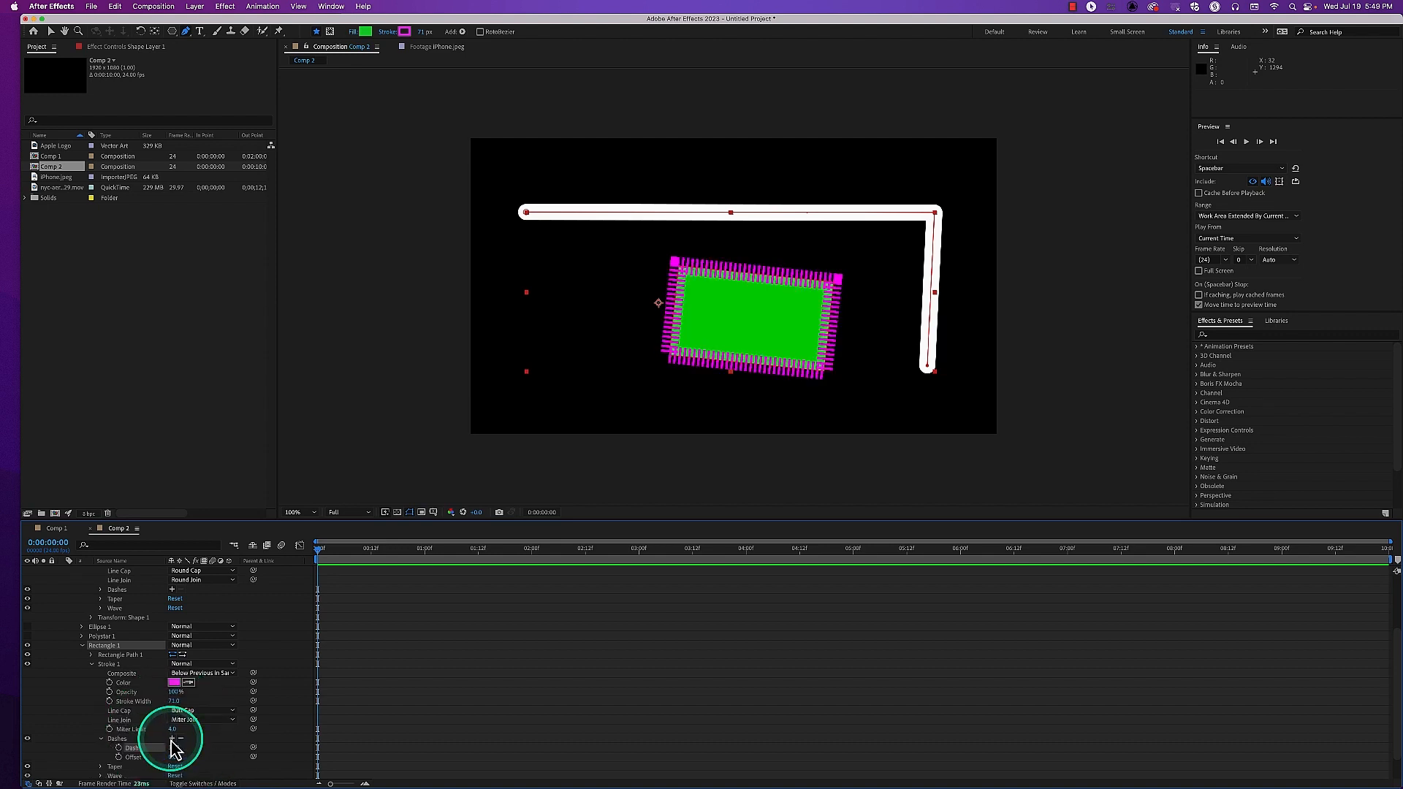
pyautogui.press('.')
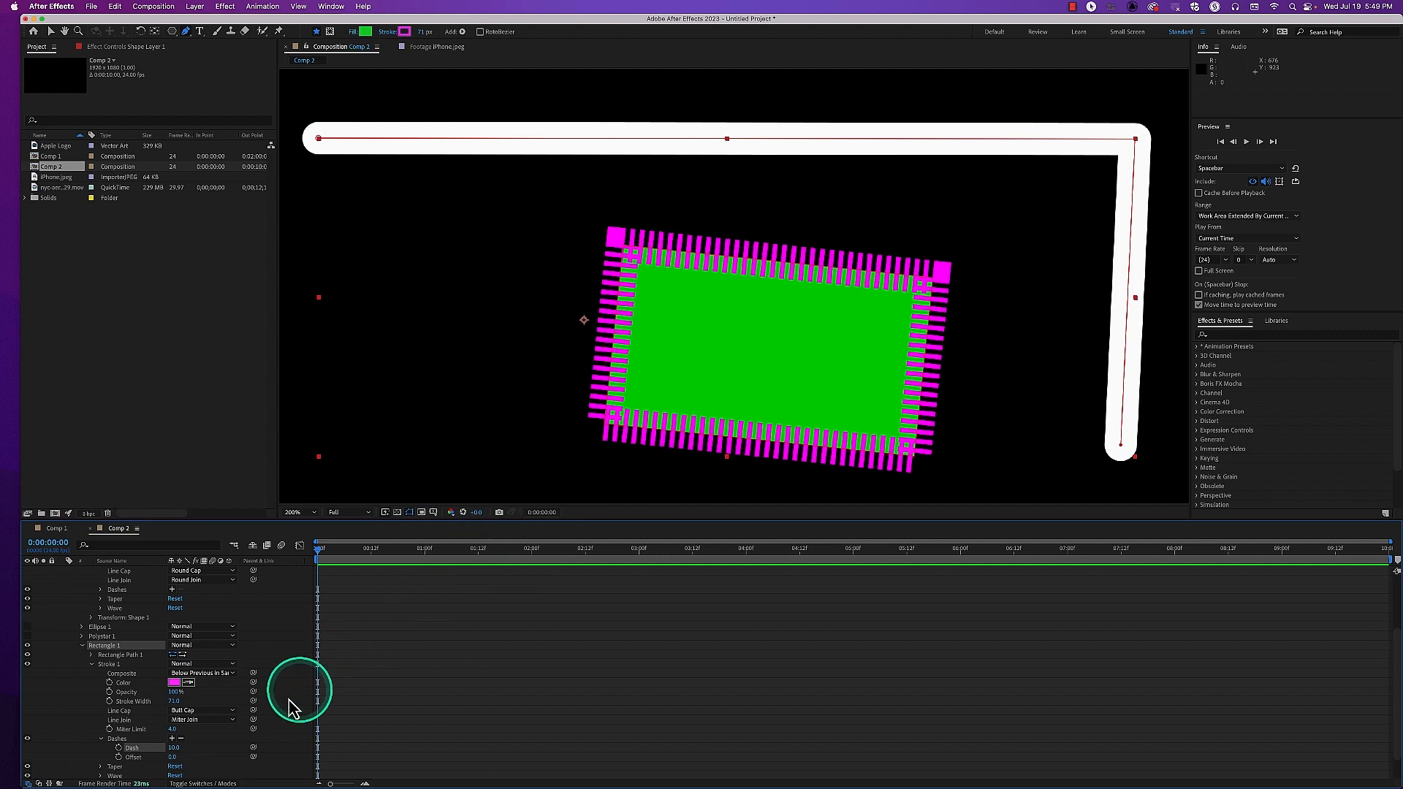
pyautogui.moveTo(178, 750); pyautogui.dragTo(257, 752)
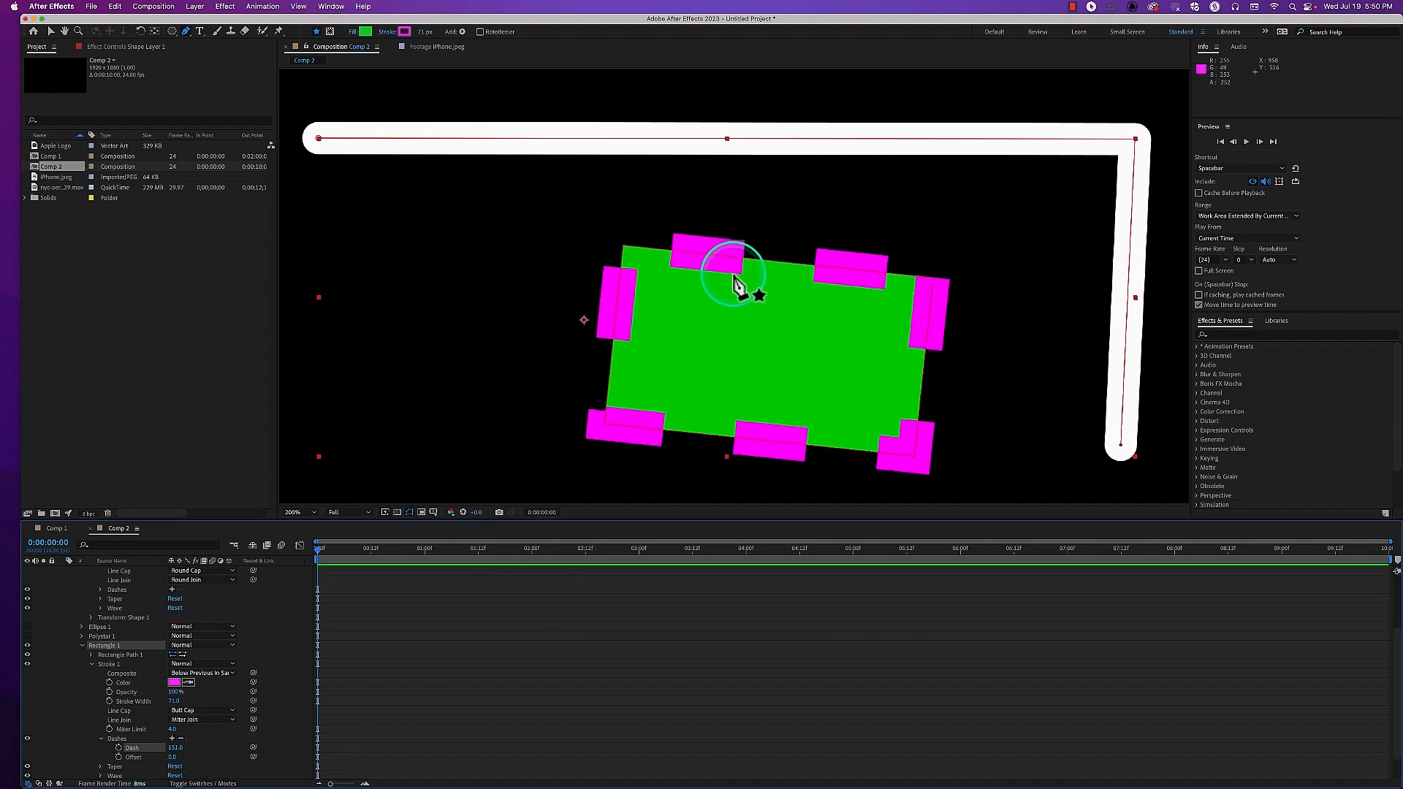
pyautogui.click(176, 749)
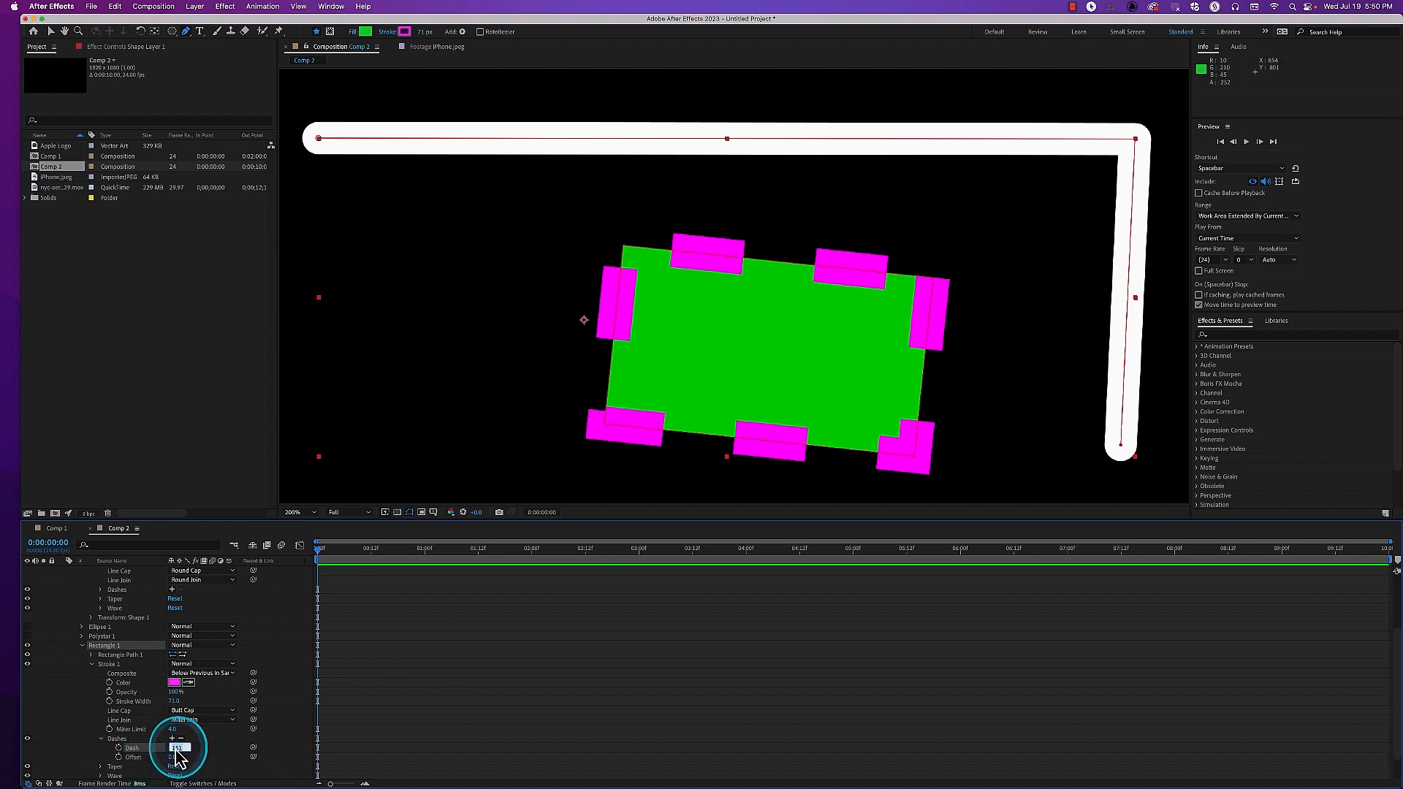
pyautogui.press('Return')
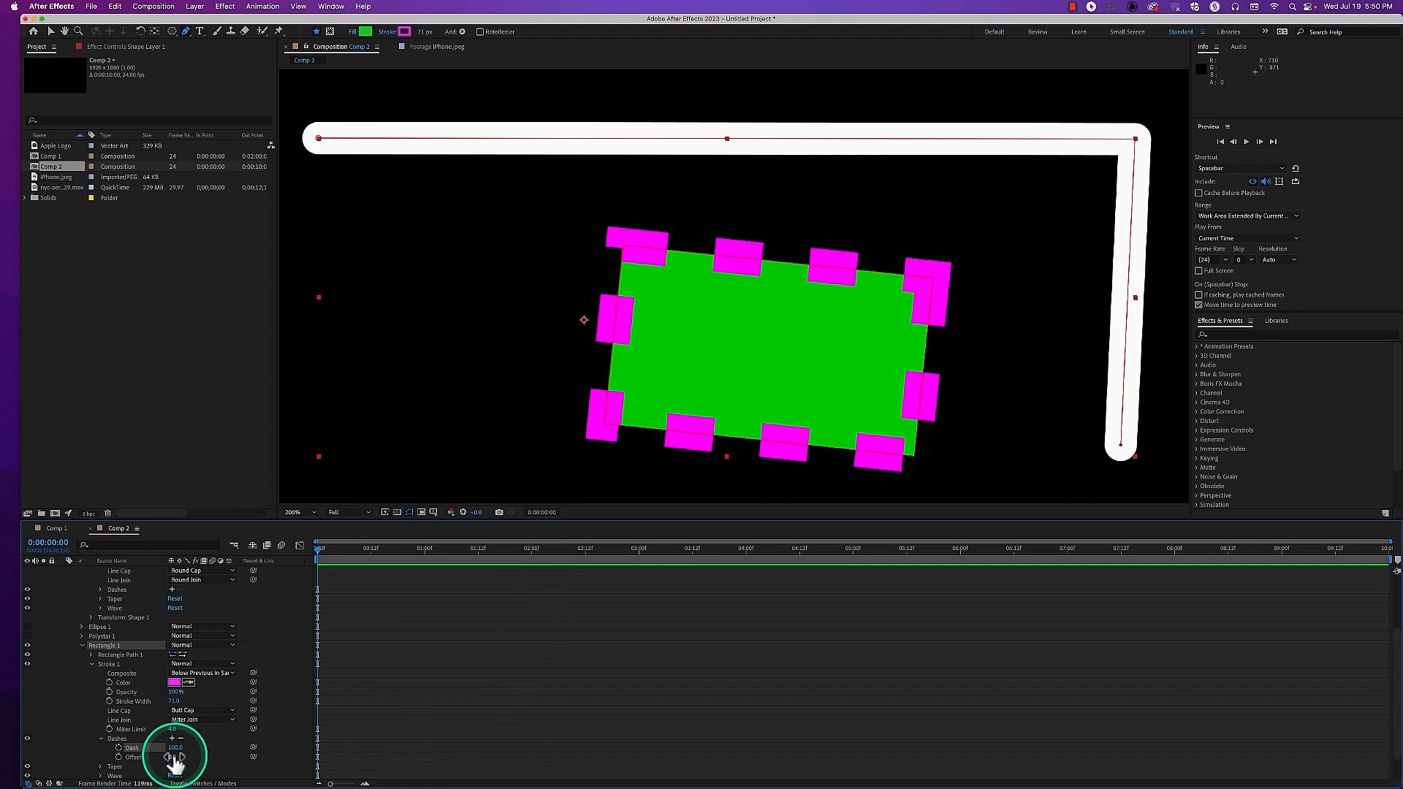
# Slide the dashes back and forth around Rectangle 1, leaving the dash Offset at about 130
pyautogui.moveTo(174, 758); pyautogui.dragTo(255, 766)
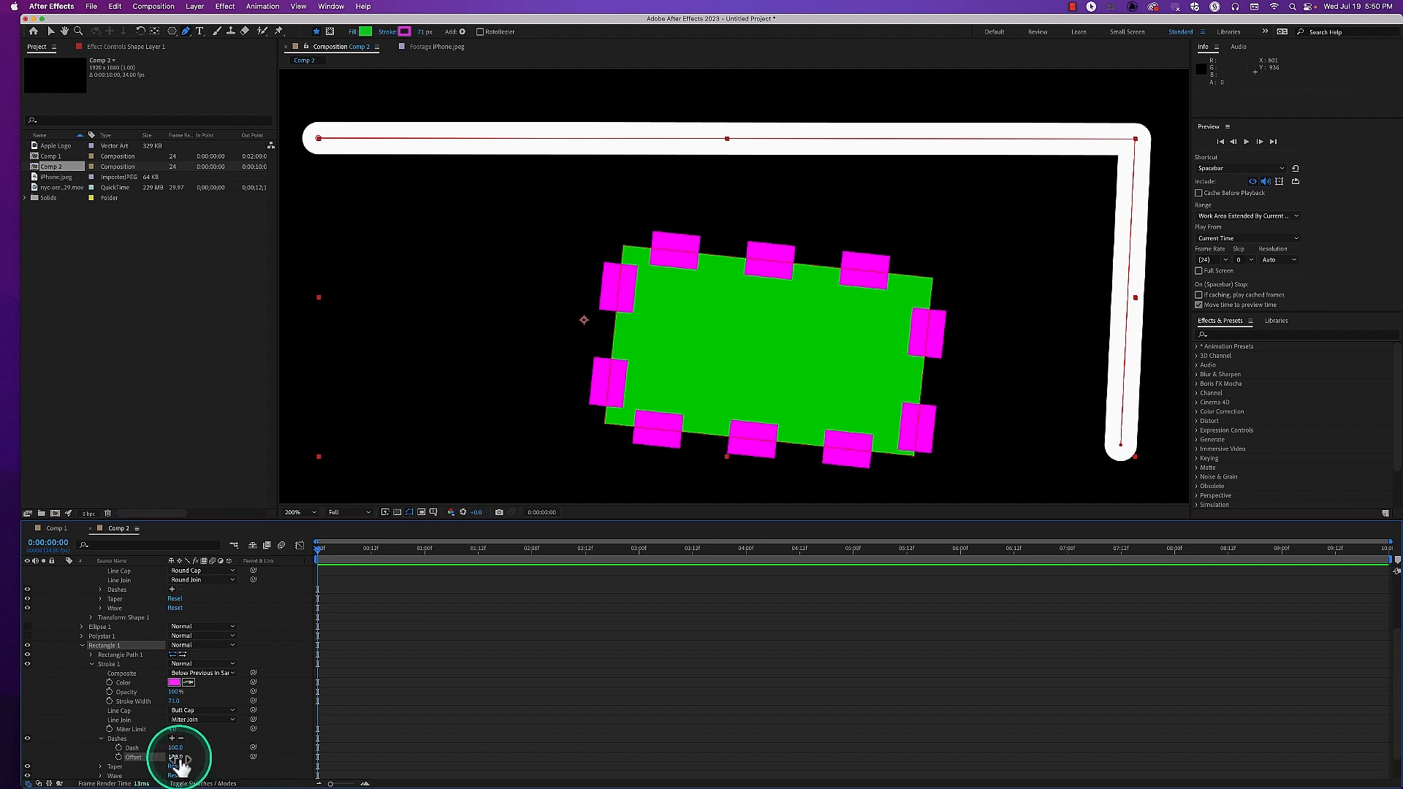
pyautogui.moveTo(179, 760); pyautogui.dragTo(136, 759)
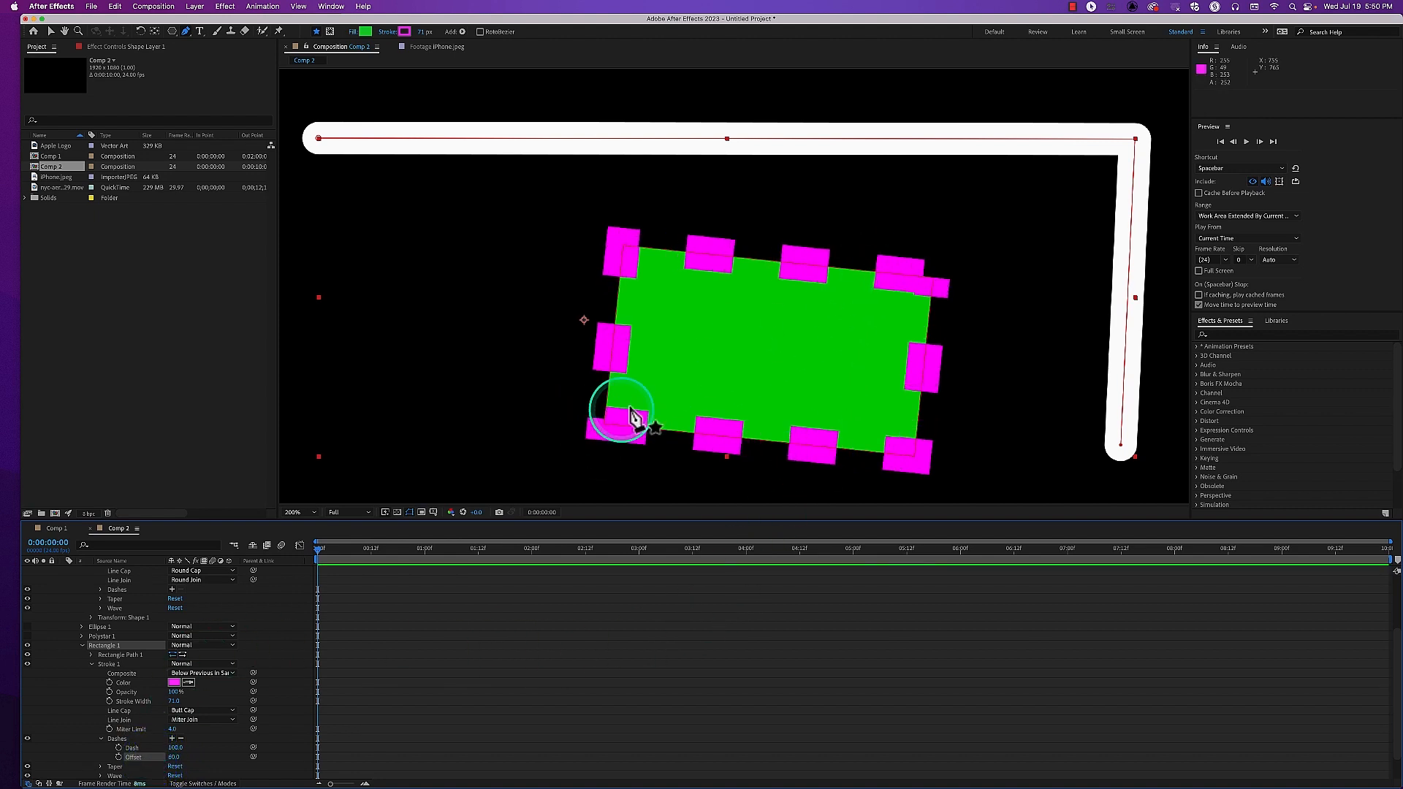
pyautogui.moveTo(174, 757); pyautogui.dragTo(209, 753)
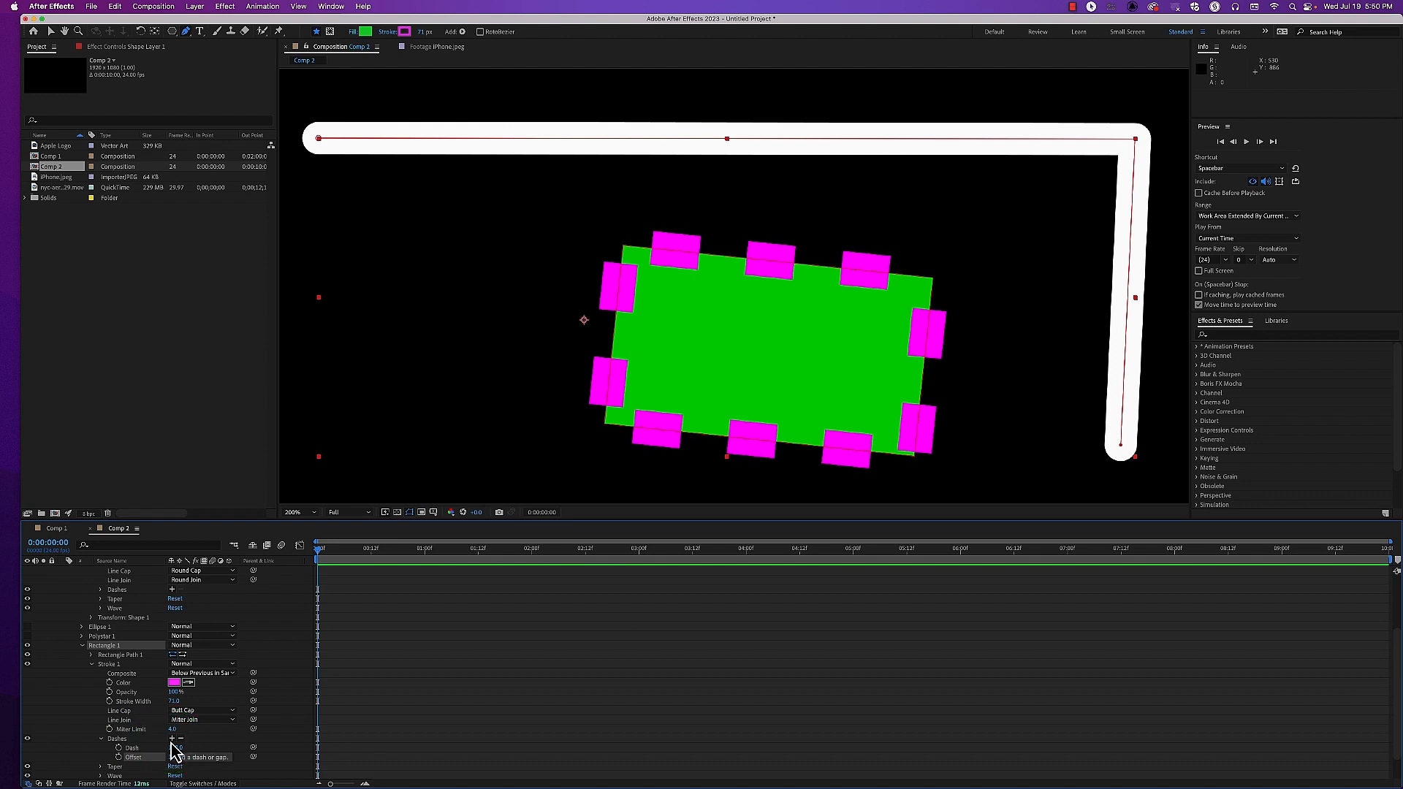
# Add a Gap to Rectangle 1's dashed stroke, try a wide spacing, then set the gap to 11
pyautogui.click(172, 739)
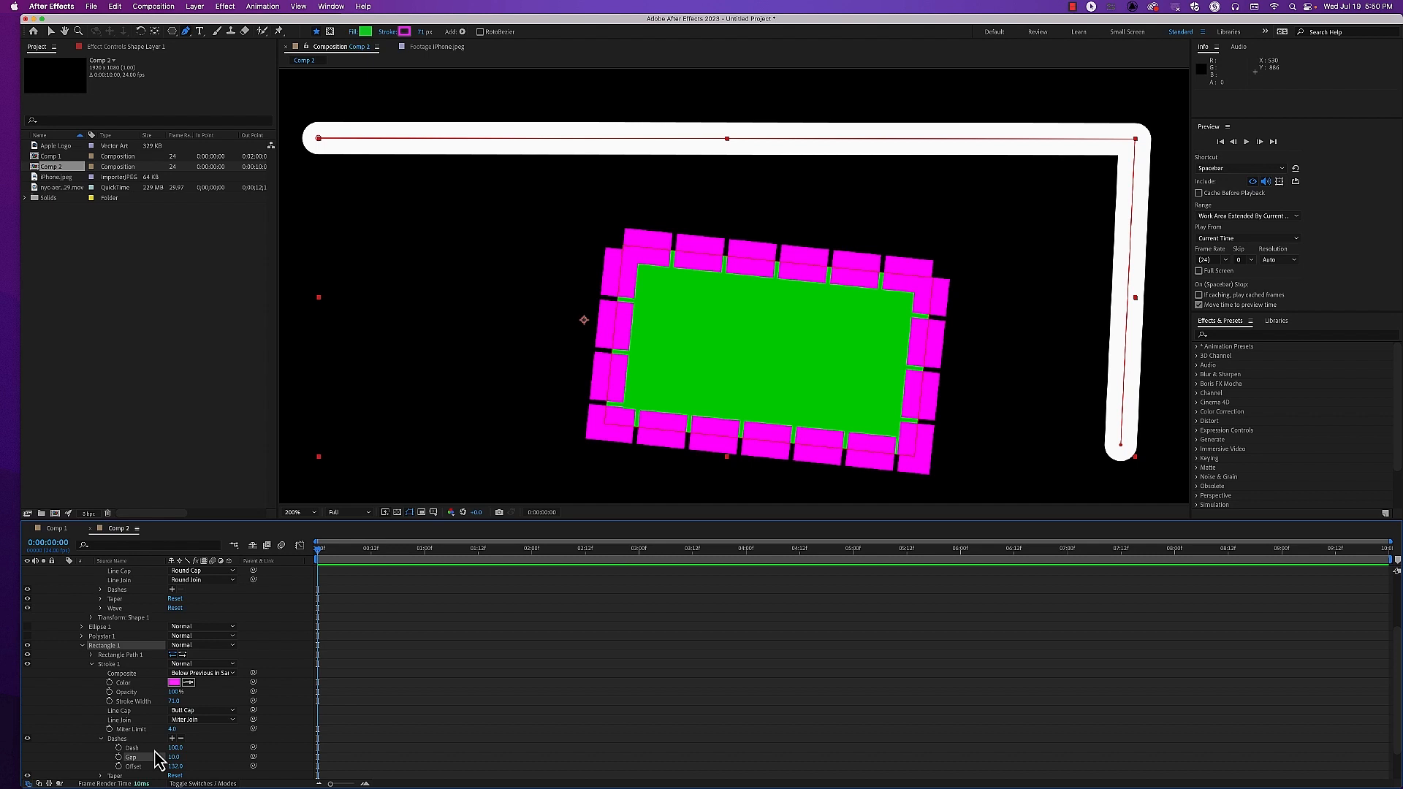
pyautogui.moveTo(173, 758)
pyautogui.mouseDown()
pyautogui.moveTo(304, 758)
pyautogui.moveTo(292, 758)
pyautogui.mouseUp()
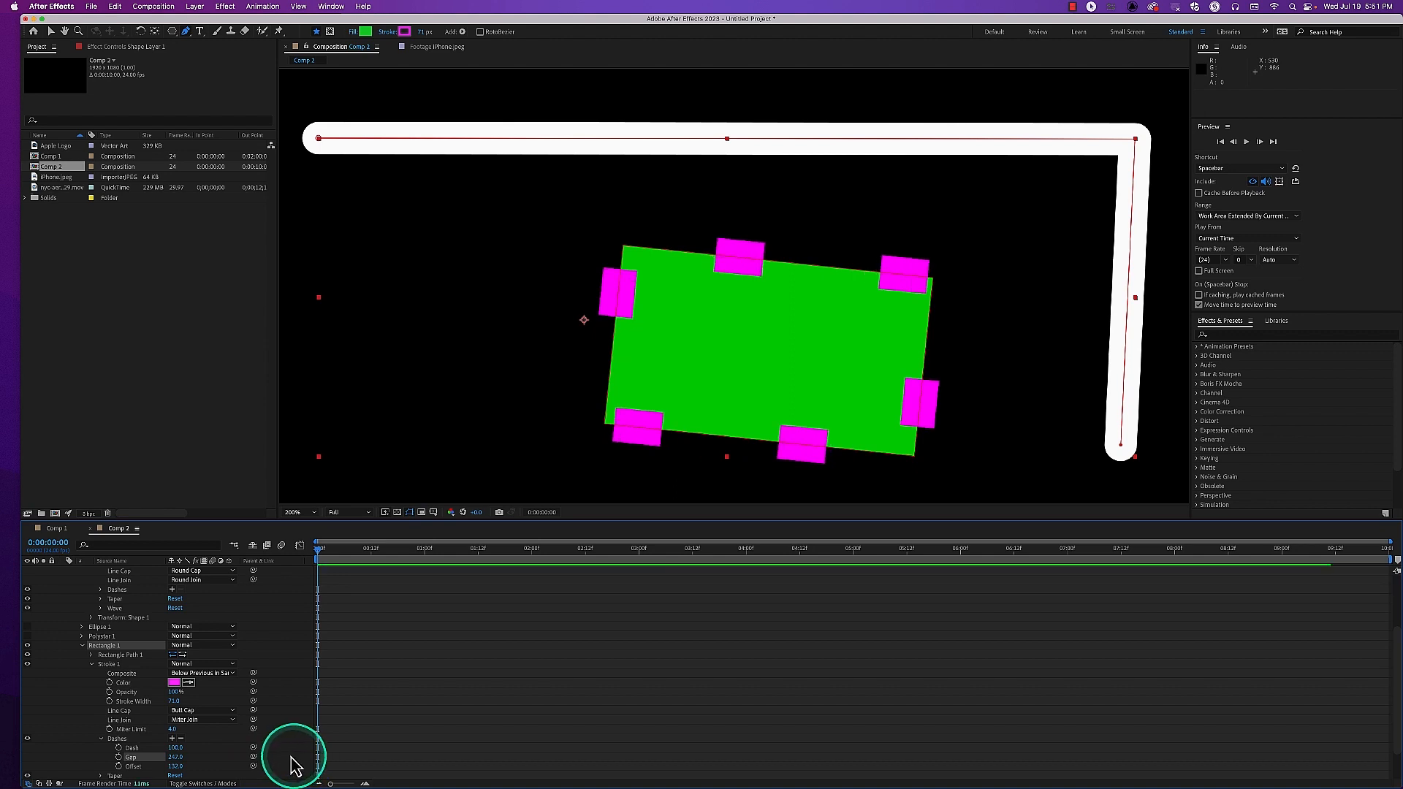
pyautogui.moveTo(178, 757)
pyautogui.mouseDown()
pyautogui.moveTo(93, 764)
pyautogui.moveTo(87, 782)
pyautogui.mouseUp()
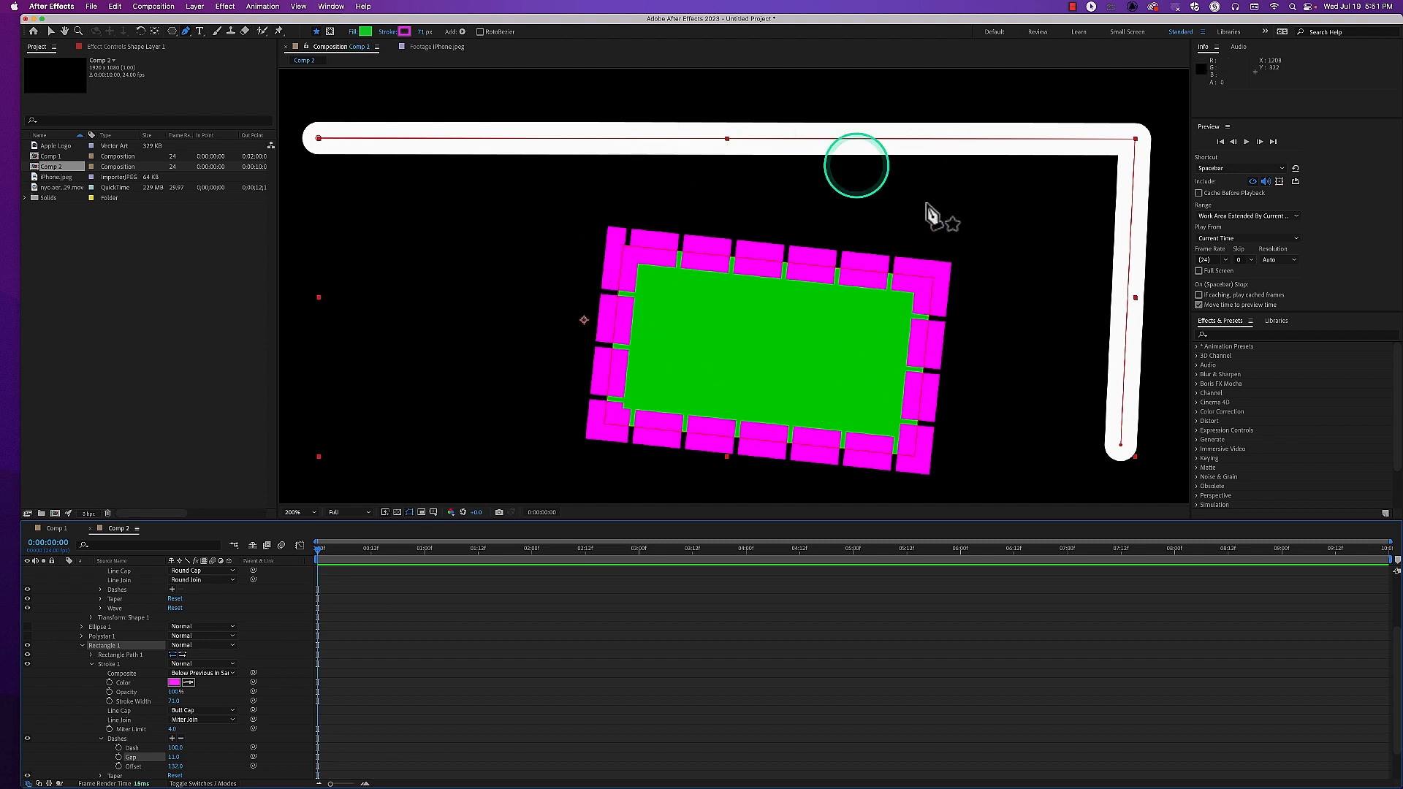
# Show Polystar 1 and Ellipse 1 again and collapse Rectangle 1's properties
pyautogui.press(',')
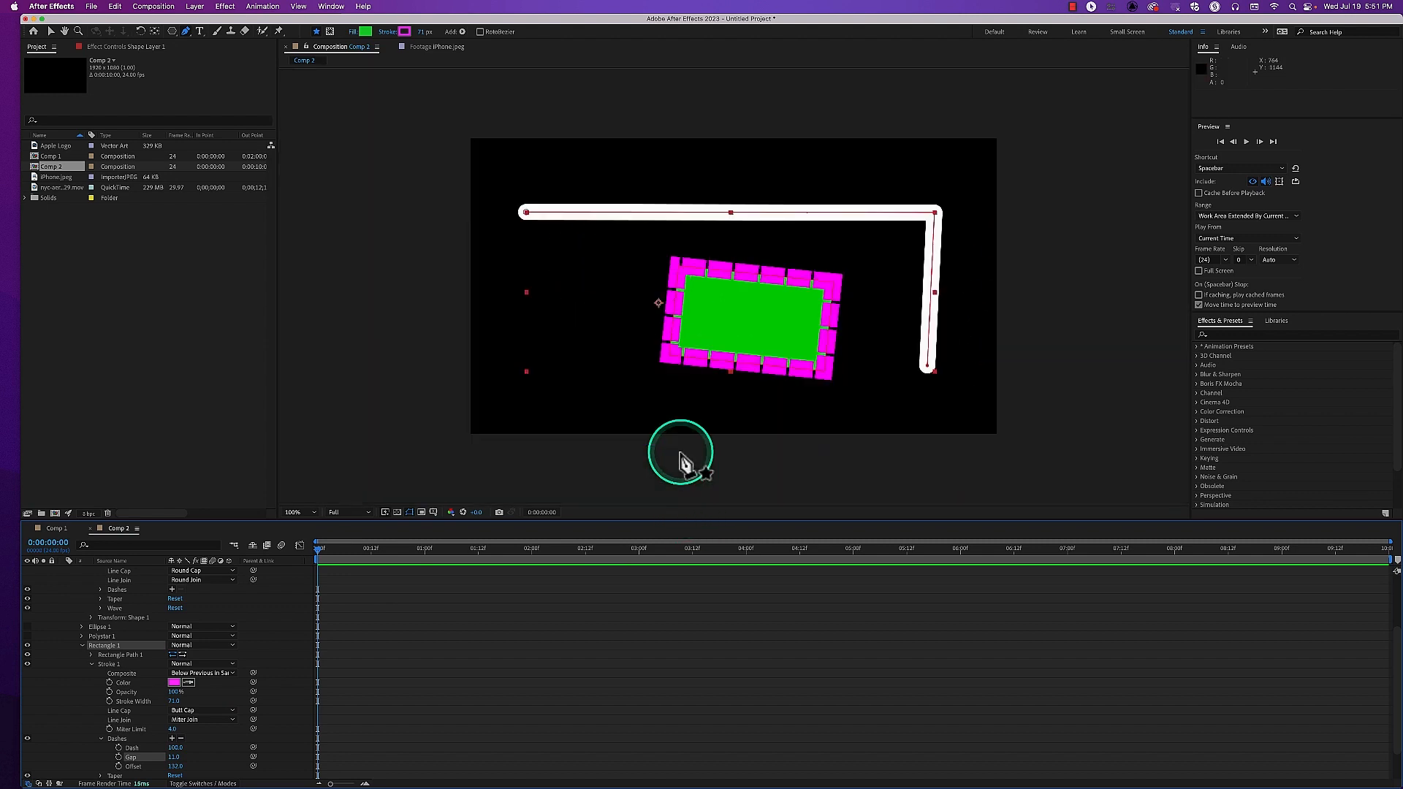
pyautogui.click(27, 636)
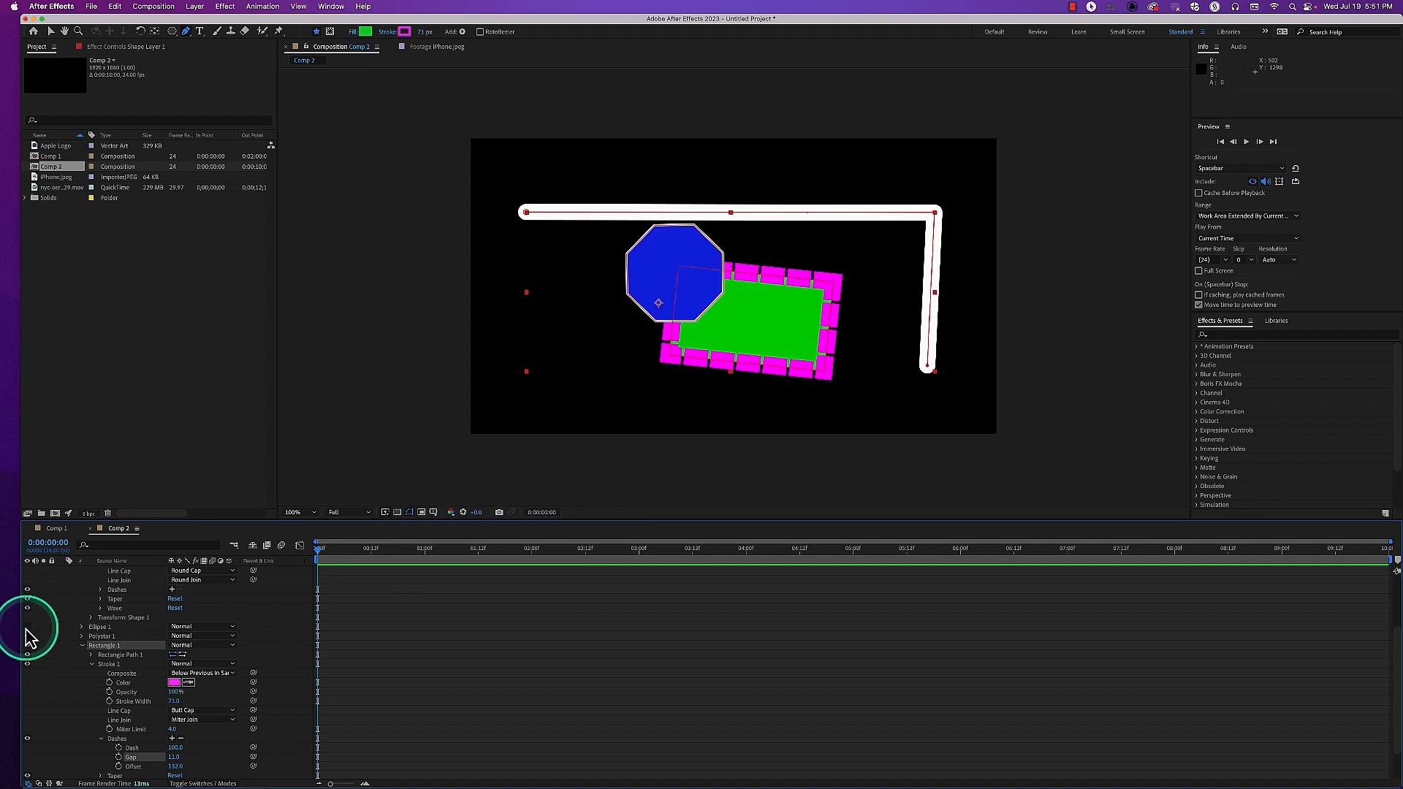
pyautogui.click(27, 626)
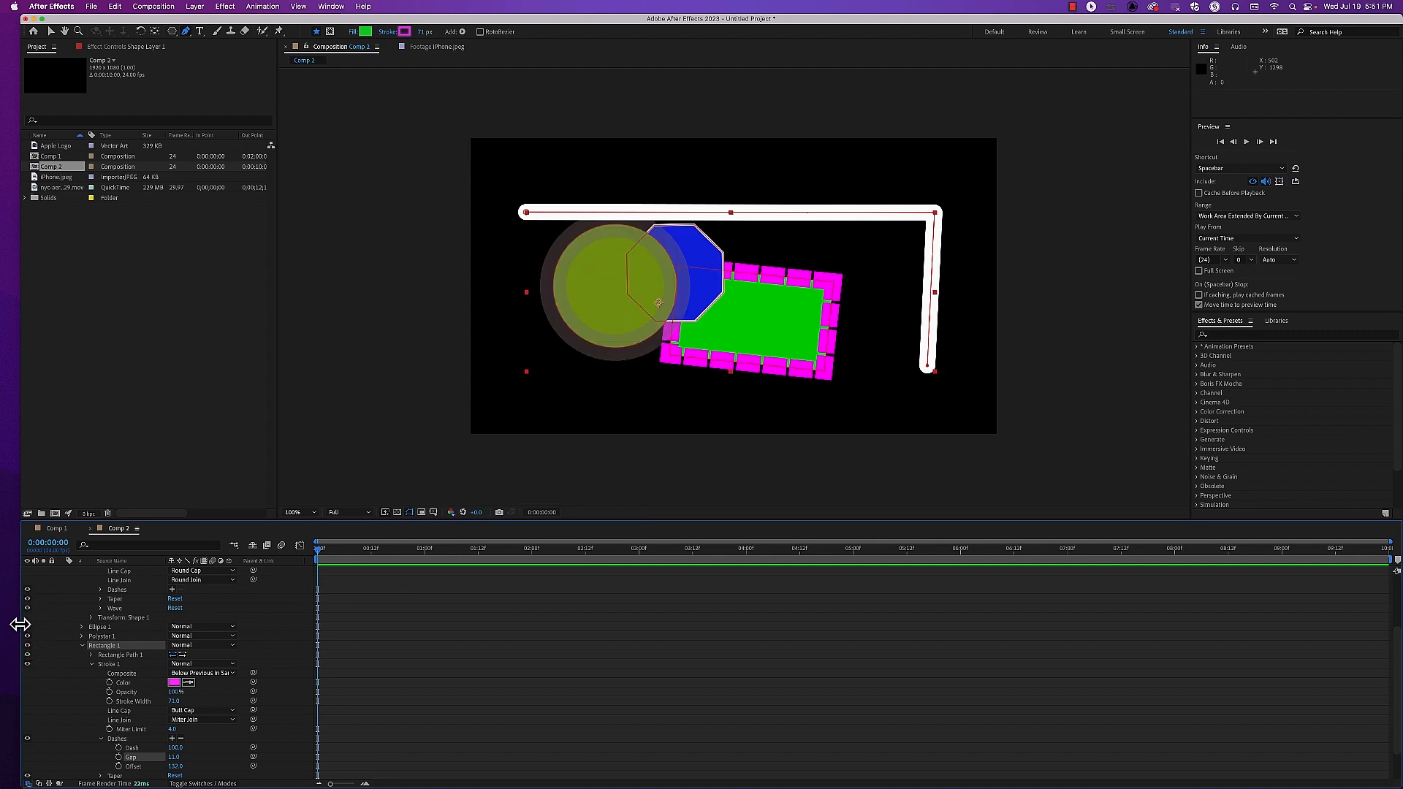
pyautogui.click(84, 644)
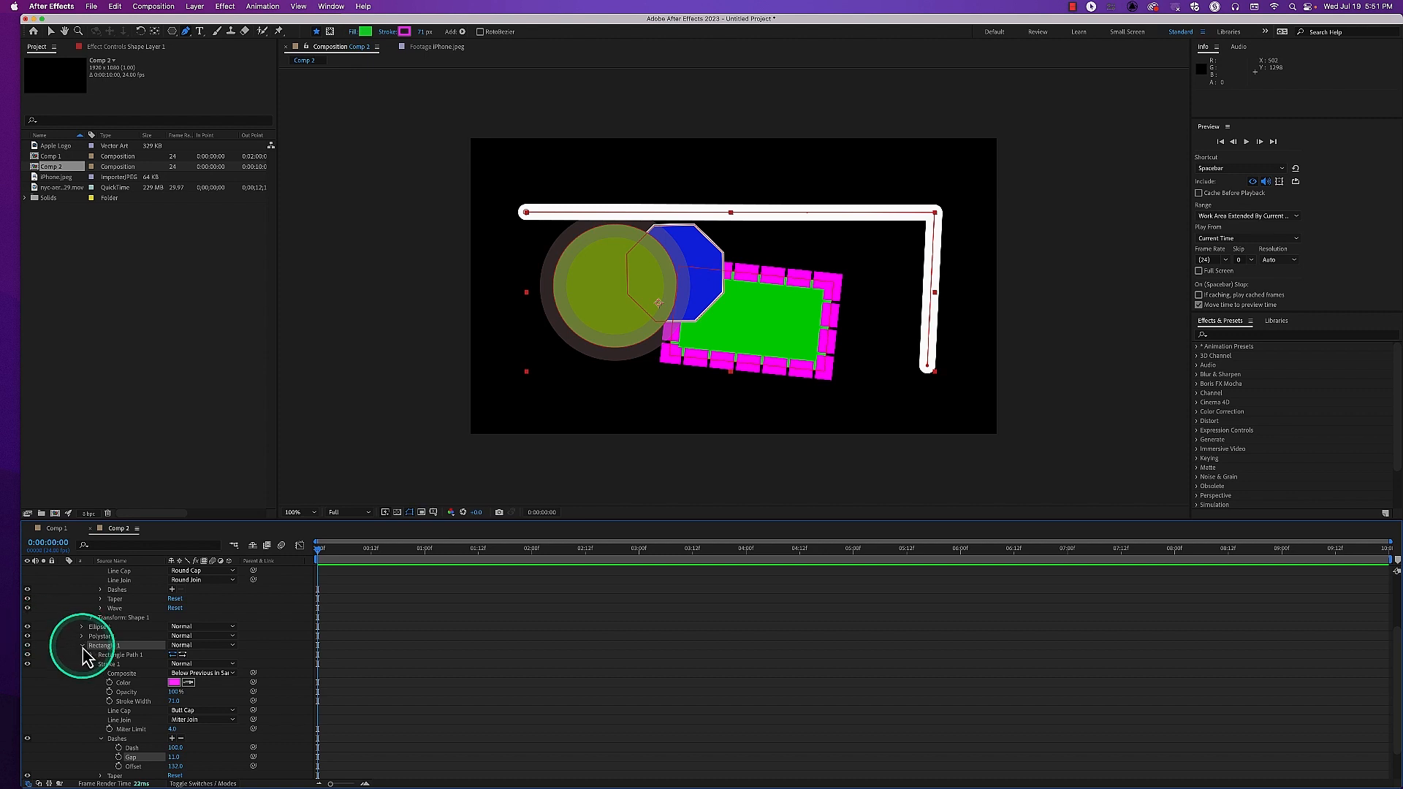
pyautogui.click(82, 646)
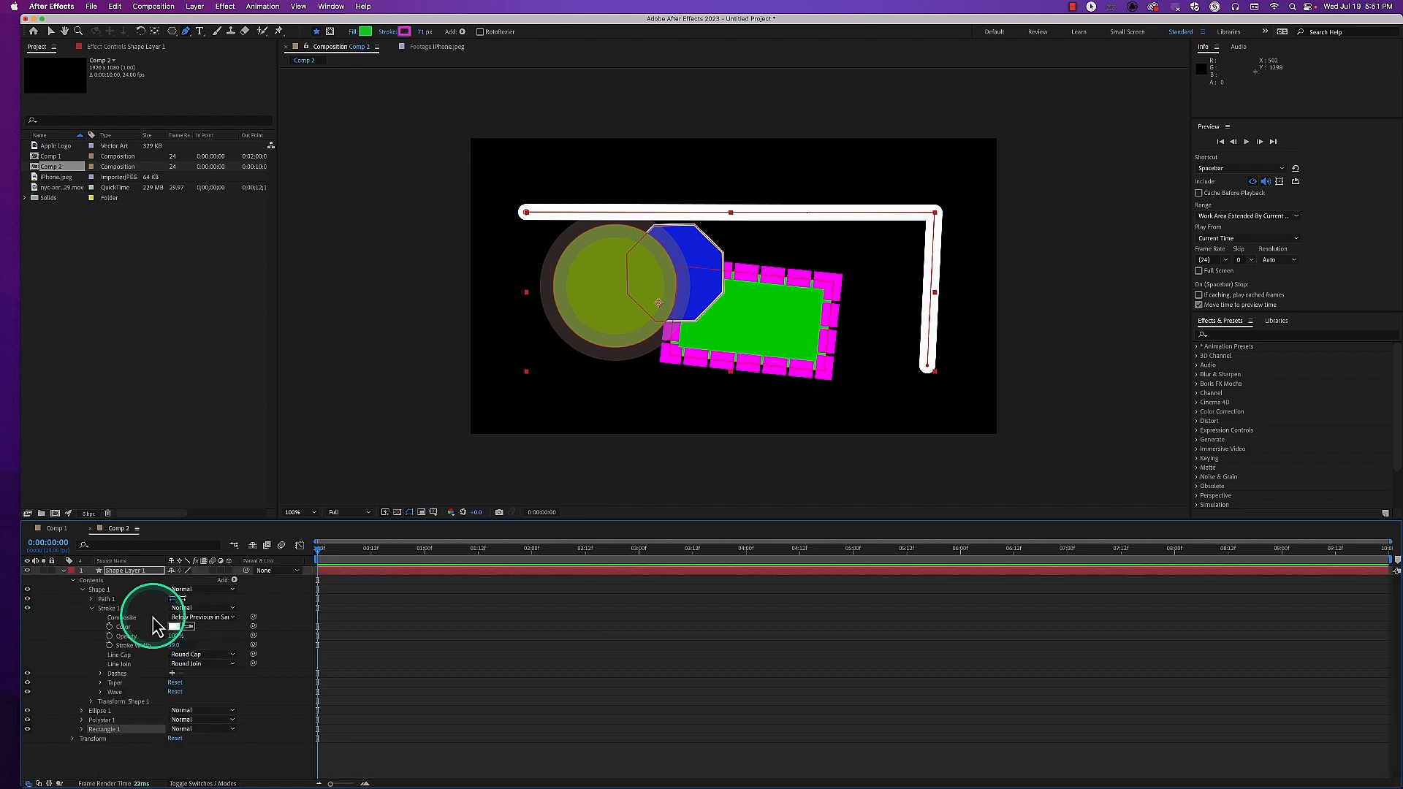
# Hide Ellipse 1 and Polystar 1, and reveal and select Stroke 1 of Shape 1
pyautogui.click(82, 589)
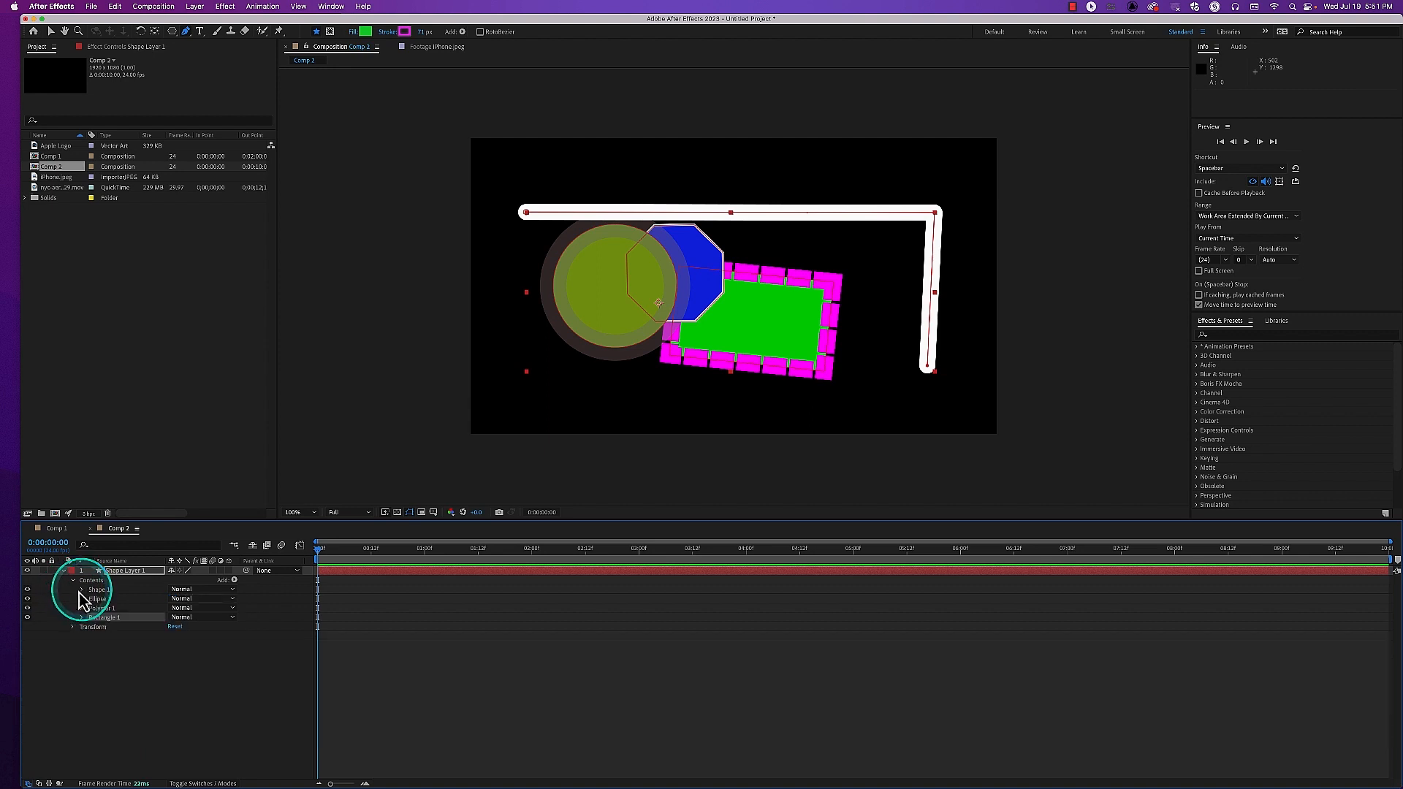
pyautogui.click(28, 599)
pyautogui.click(27, 608)
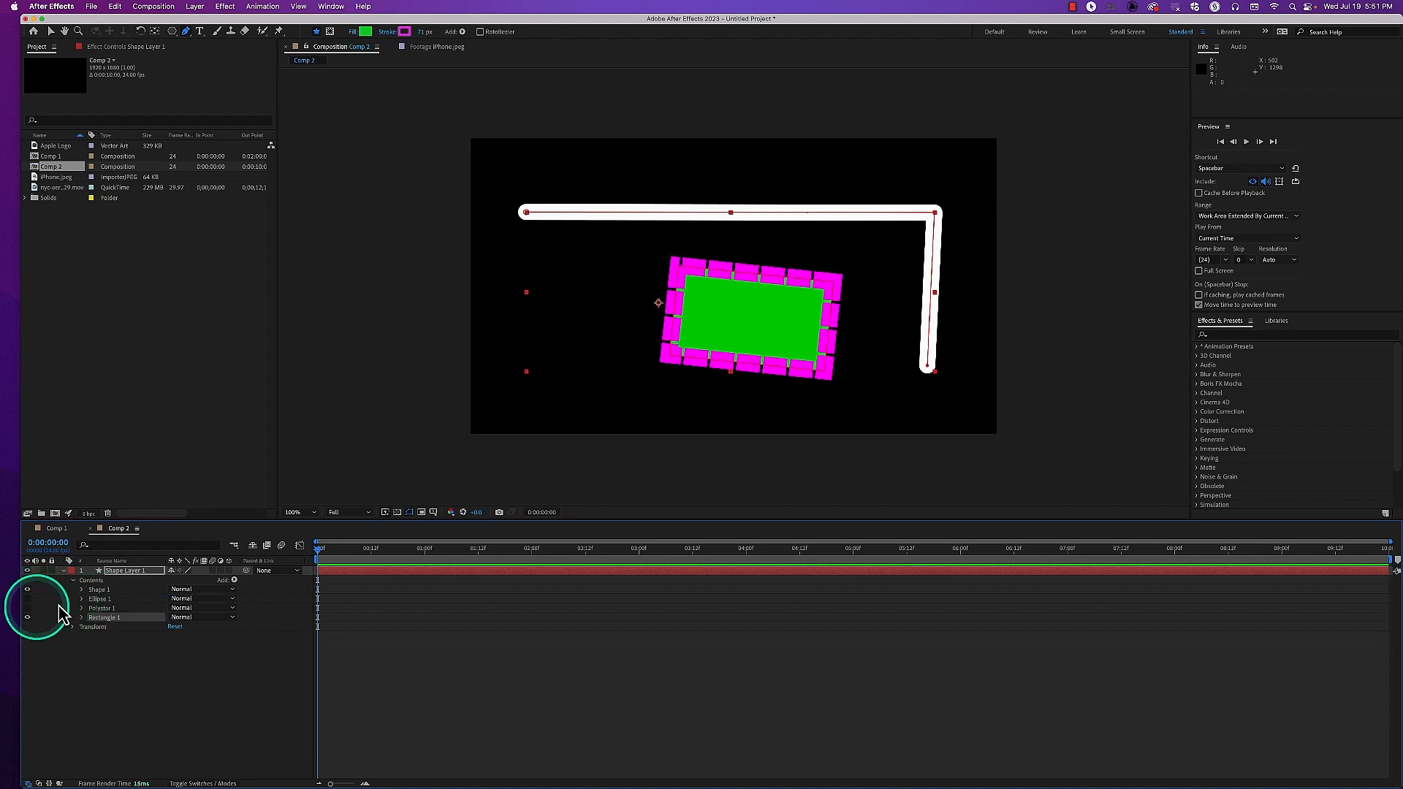
pyautogui.click(82, 589)
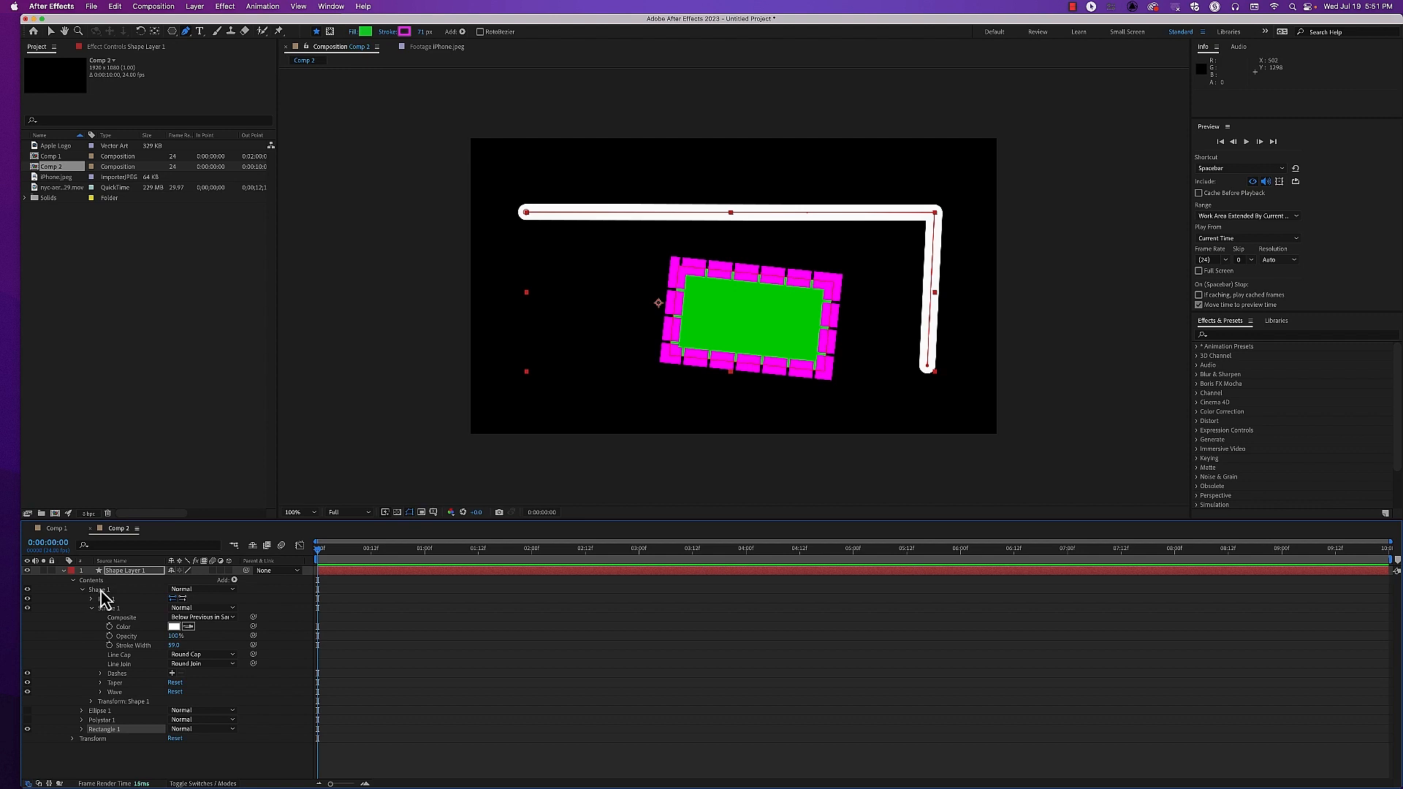
pyautogui.click(109, 610)
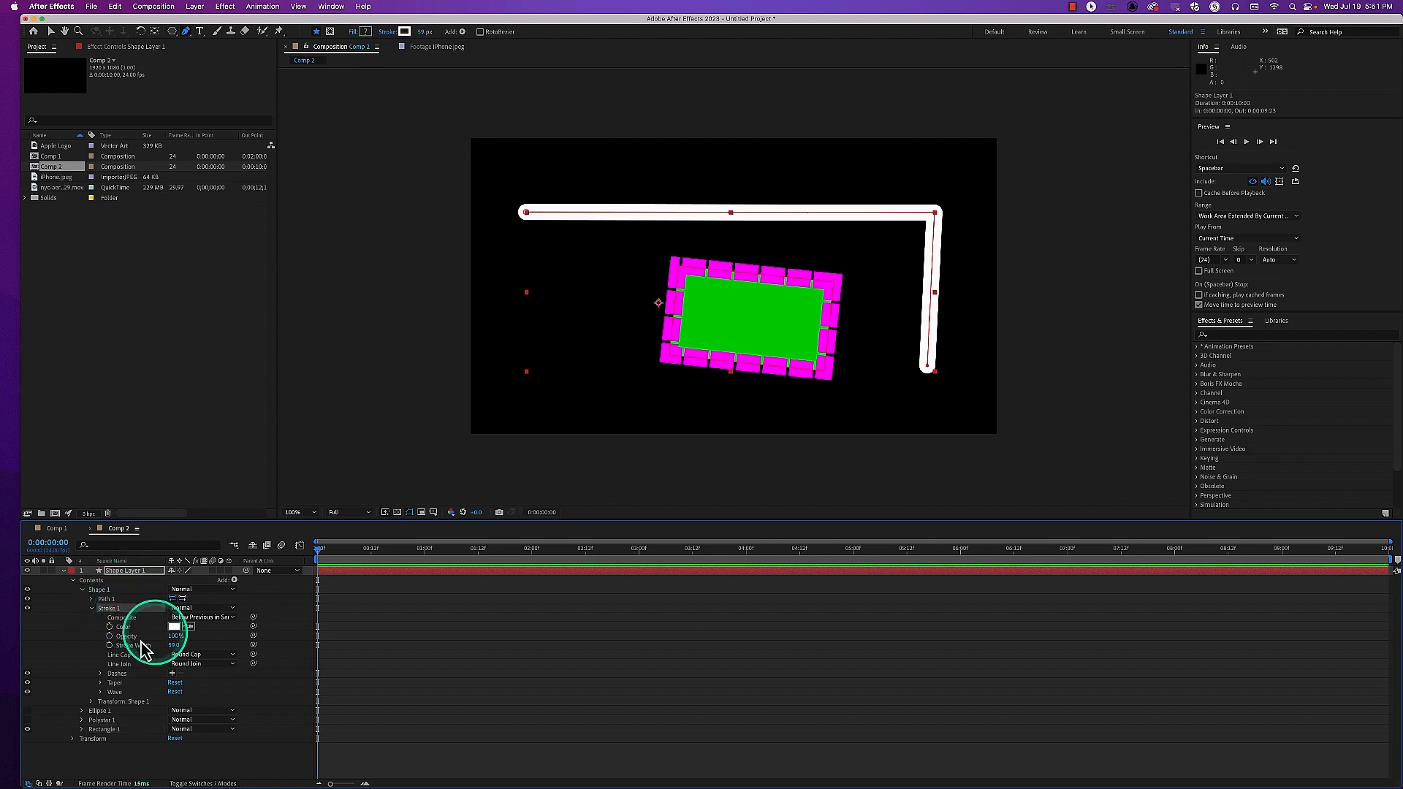
# Add a wave to Shape 1's stroke with Amount 46% and Wavelength 122, and shift its Phase
pyautogui.click(101, 692)
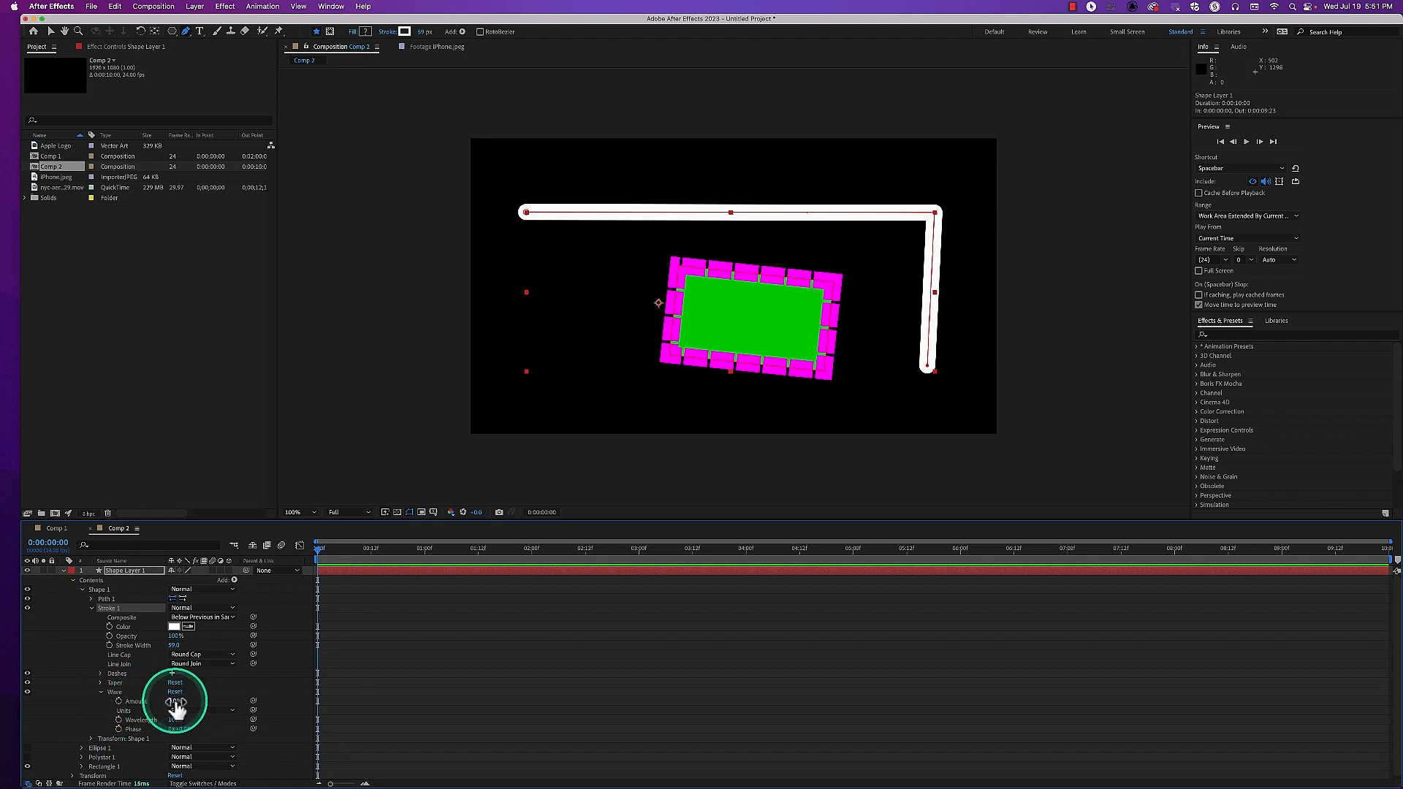
pyautogui.moveTo(176, 704); pyautogui.dragTo(198, 702)
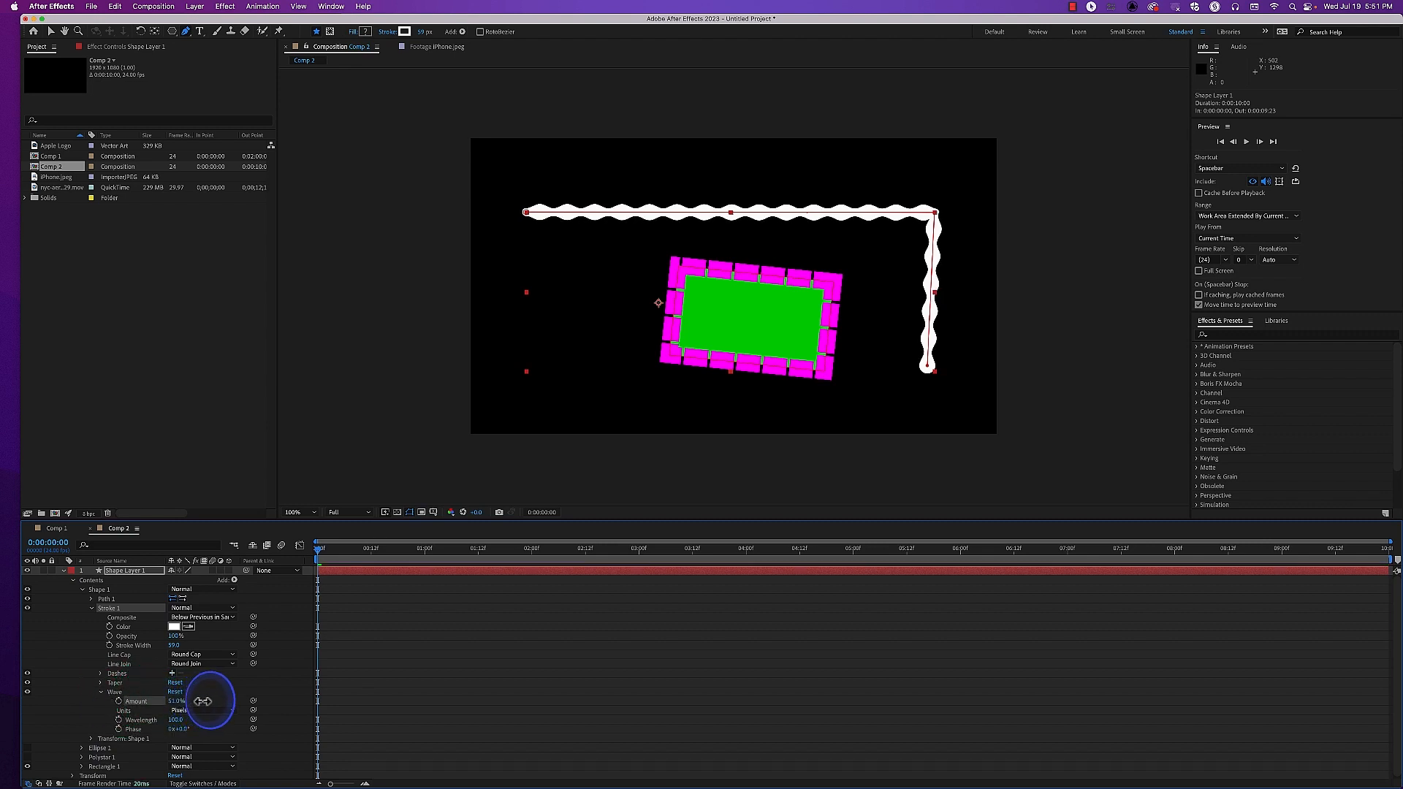
pyautogui.moveTo(182, 720)
pyautogui.mouseDown()
pyautogui.moveTo(350, 712)
pyautogui.moveTo(79, 724)
pyautogui.mouseUp()
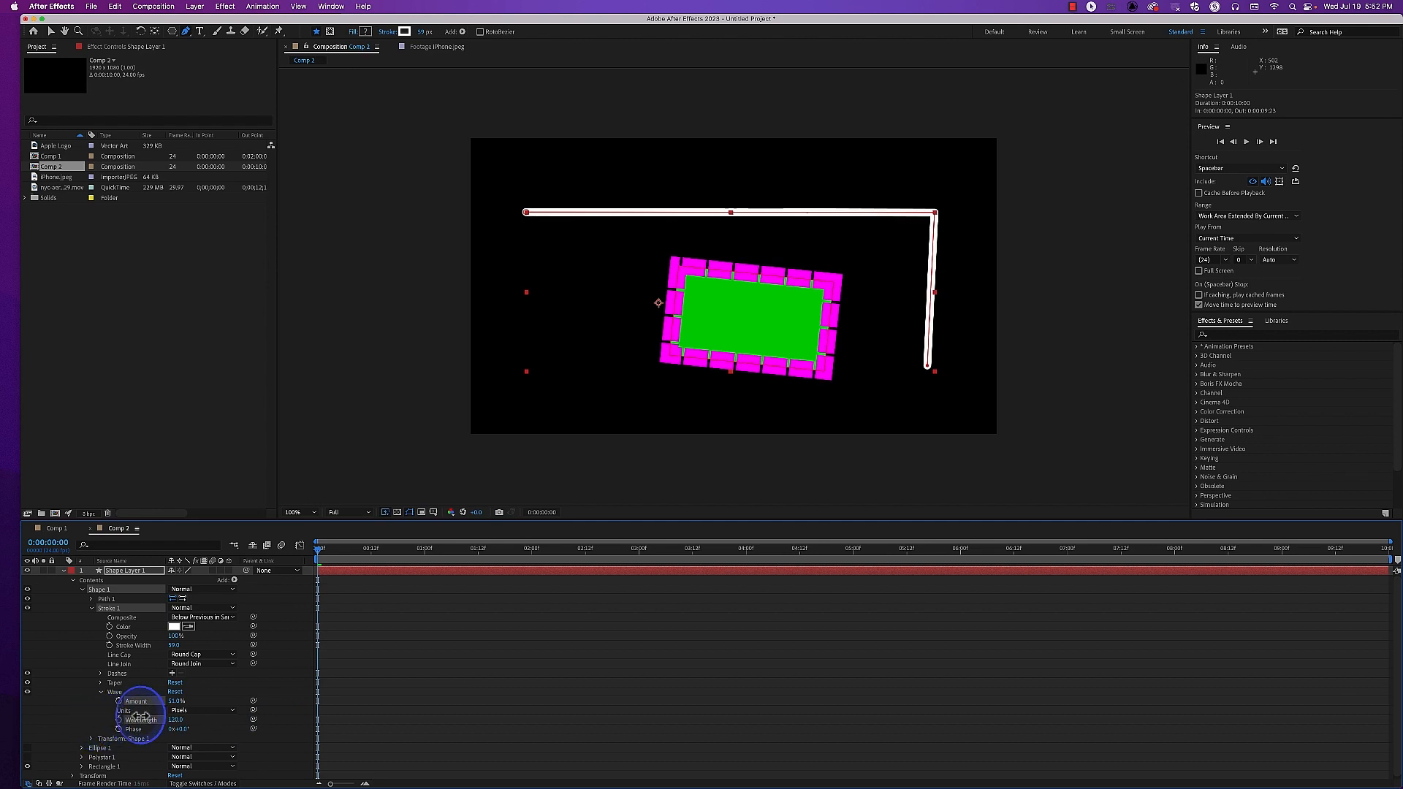
pyautogui.moveTo(132, 719); pyautogui.dragTo(150, 715)
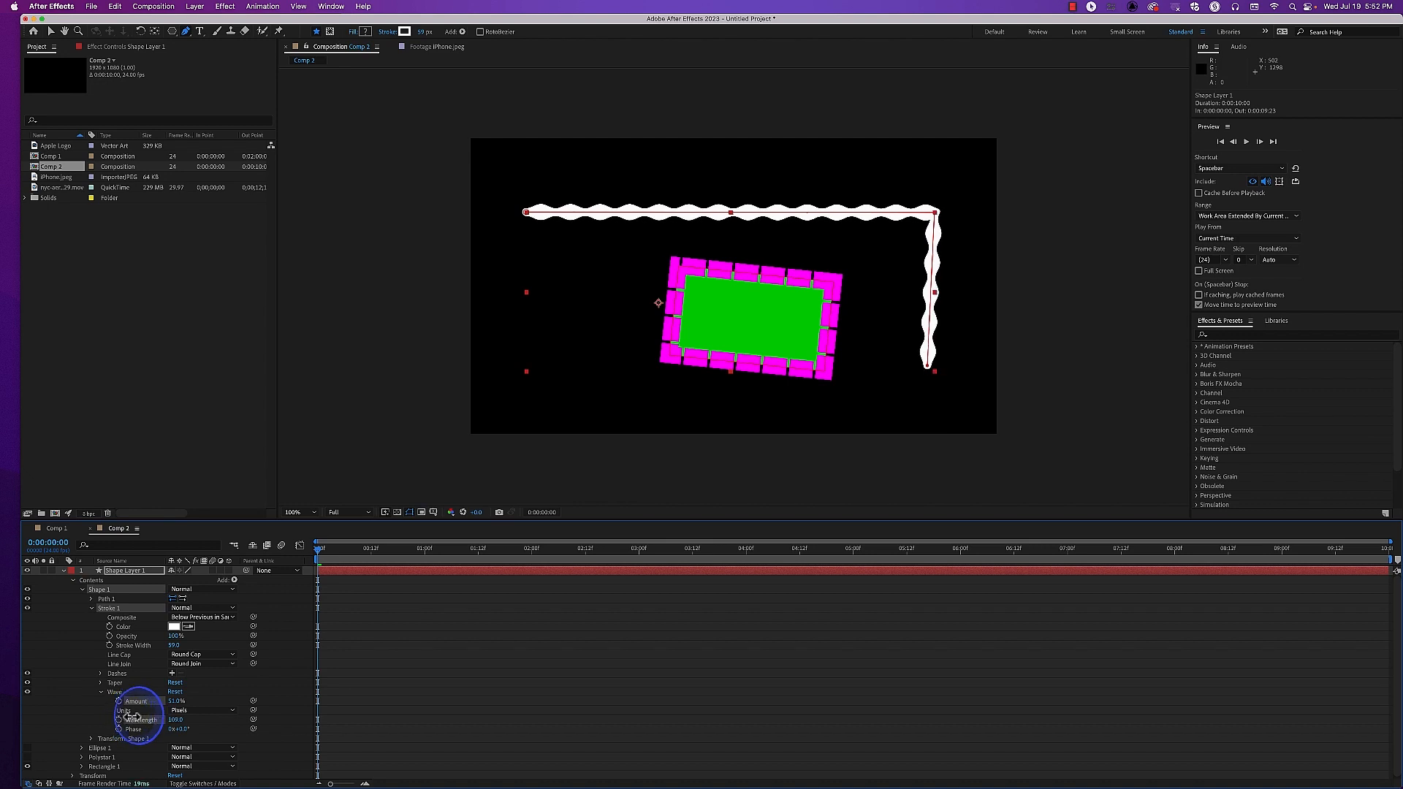
pyautogui.moveTo(175, 703)
pyautogui.mouseDown()
pyautogui.moveTo(210, 702)
pyautogui.moveTo(173, 715)
pyautogui.moveTo(189, 729)
pyautogui.moveTo(338, 728)
pyautogui.moveTo(37, 728)
pyautogui.moveTo(253, 723)
pyautogui.moveTo(114, 722)
pyautogui.mouseUp()
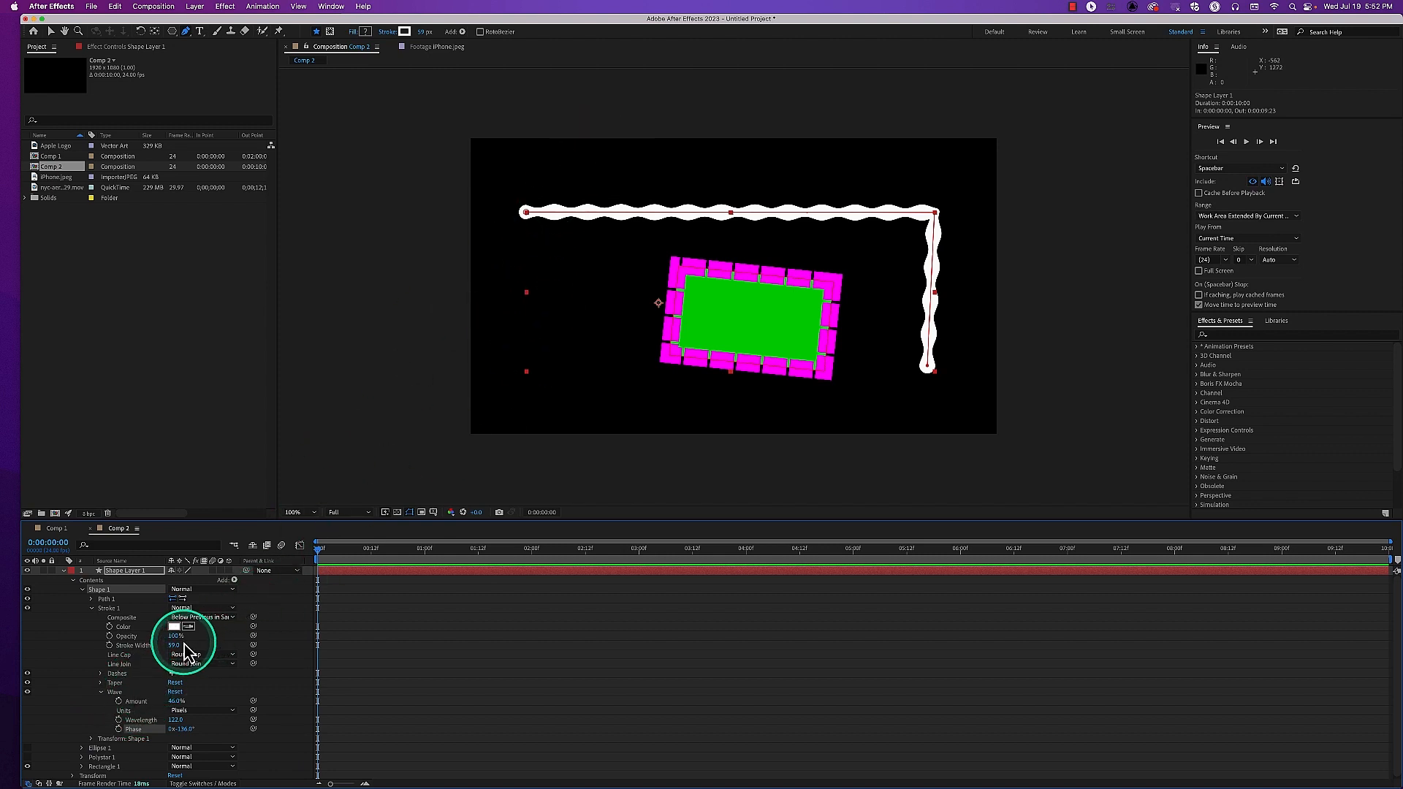
# Widen Shape 1's stroke to 194 and try a stronger wave Amount, then reset its Wave settings
pyautogui.moveTo(176, 647); pyautogui.dragTo(247, 645)
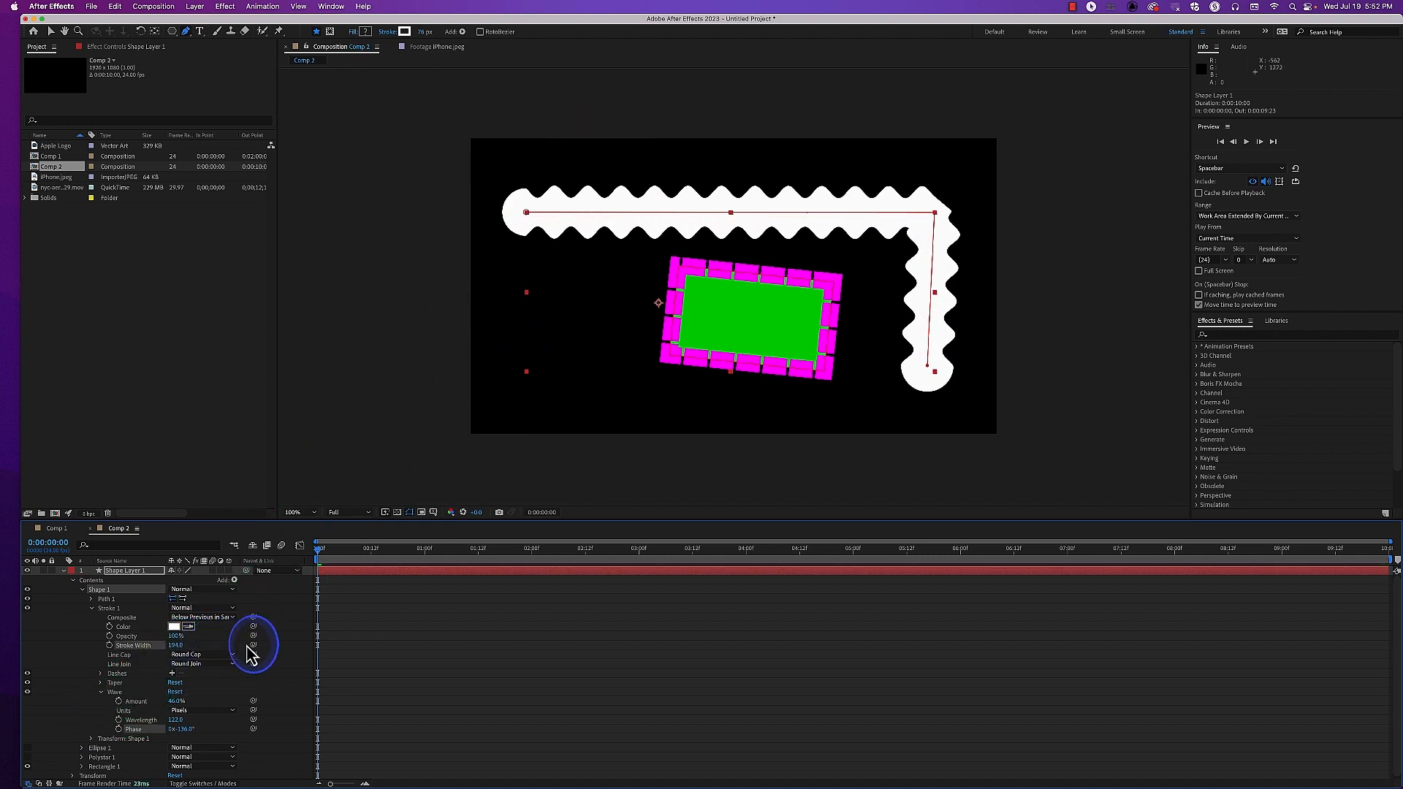
pyautogui.moveTo(176, 702)
pyautogui.mouseDown()
pyautogui.moveTo(161, 702)
pyautogui.moveTo(188, 699)
pyautogui.mouseUp()
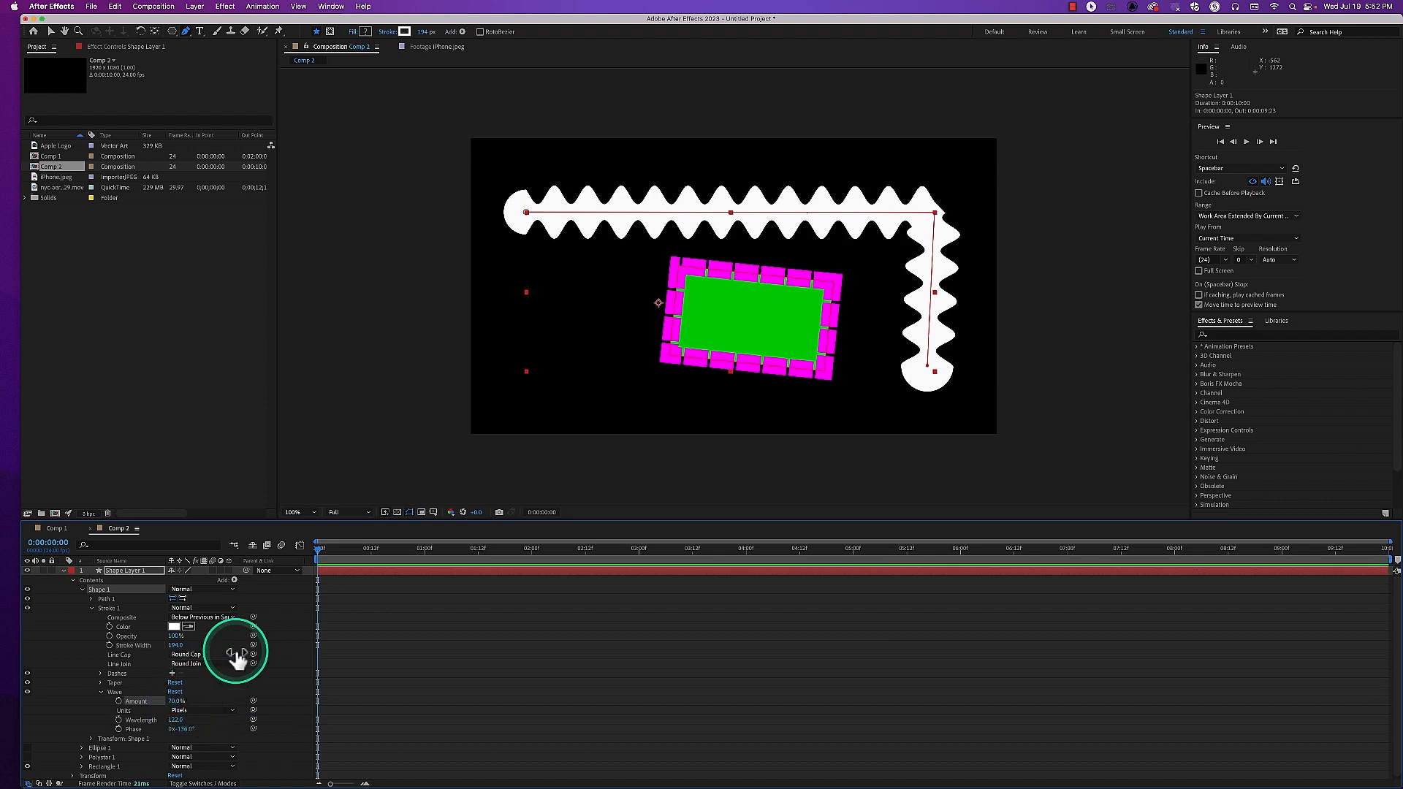
pyautogui.click(175, 692)
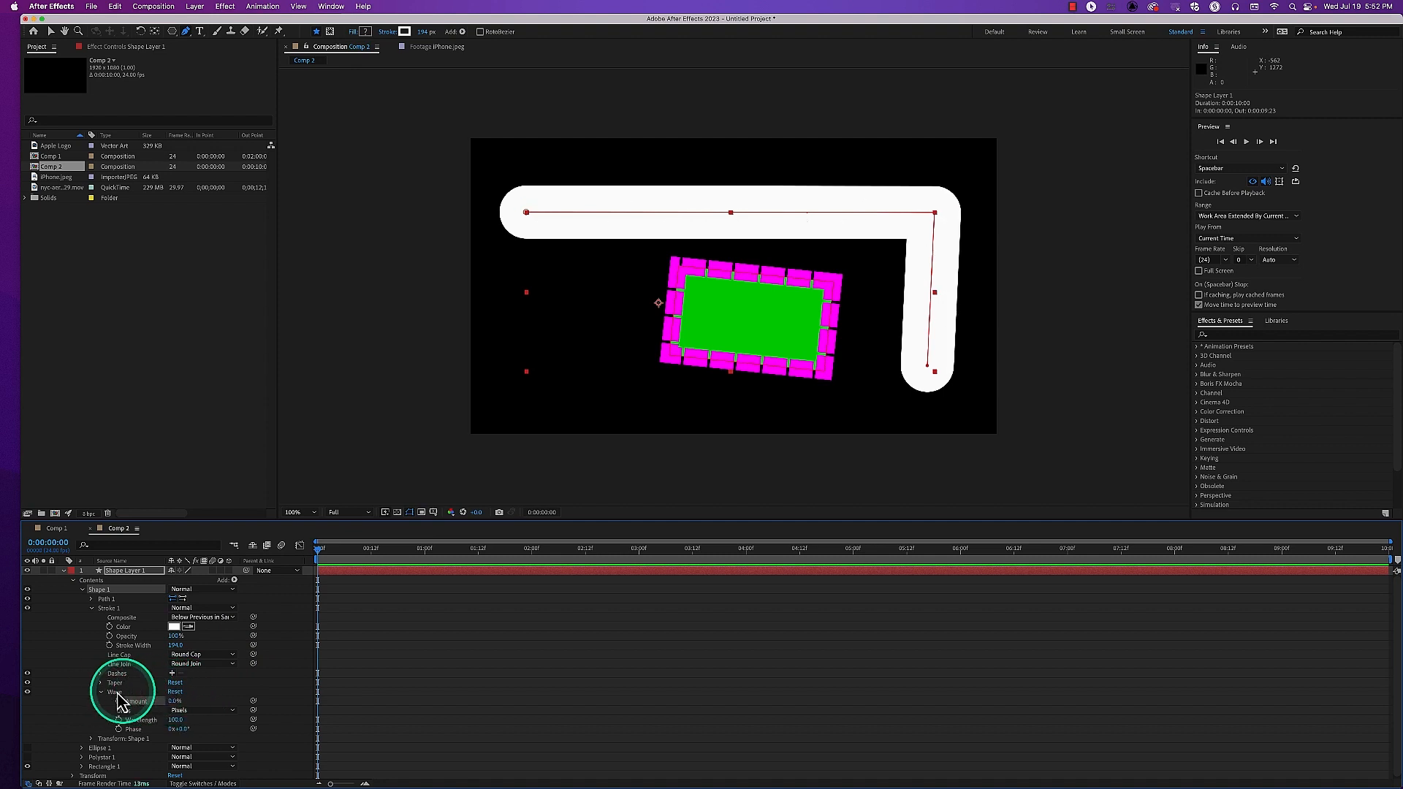
pyautogui.click(100, 692)
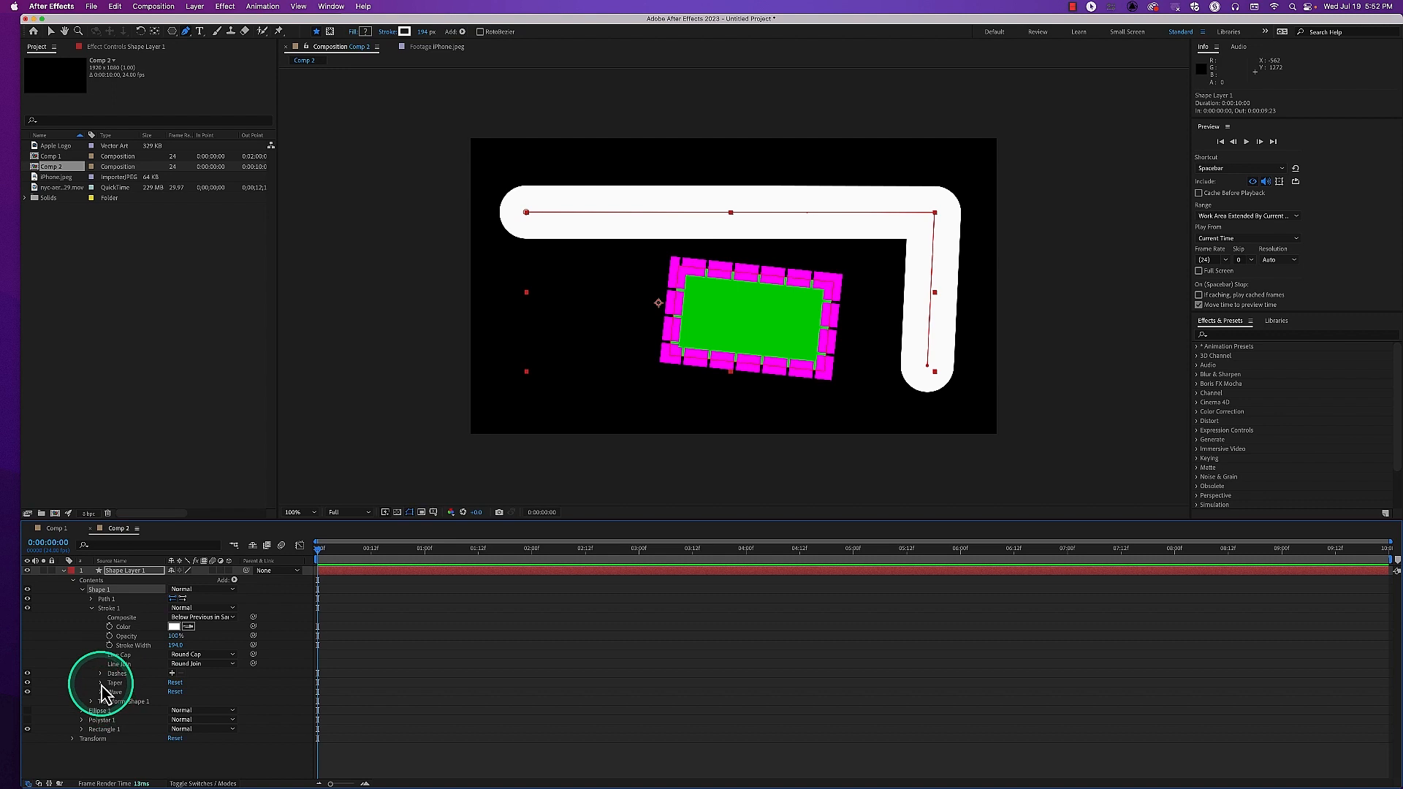
# Taper both ends of Shape 1's stroke, setting Start Length and End Length to 25%
pyautogui.click(101, 684)
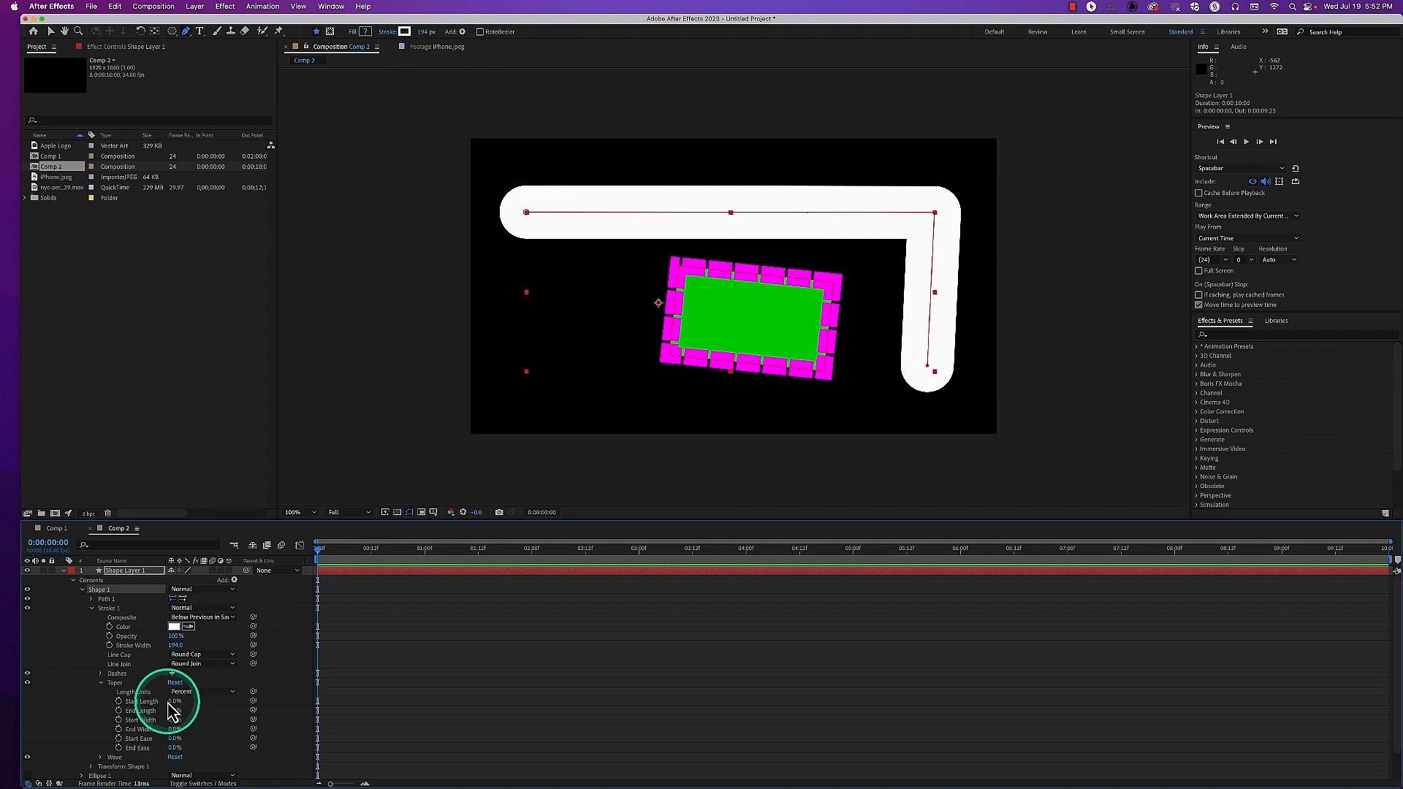
pyautogui.moveTo(174, 701); pyautogui.dragTo(200, 709)
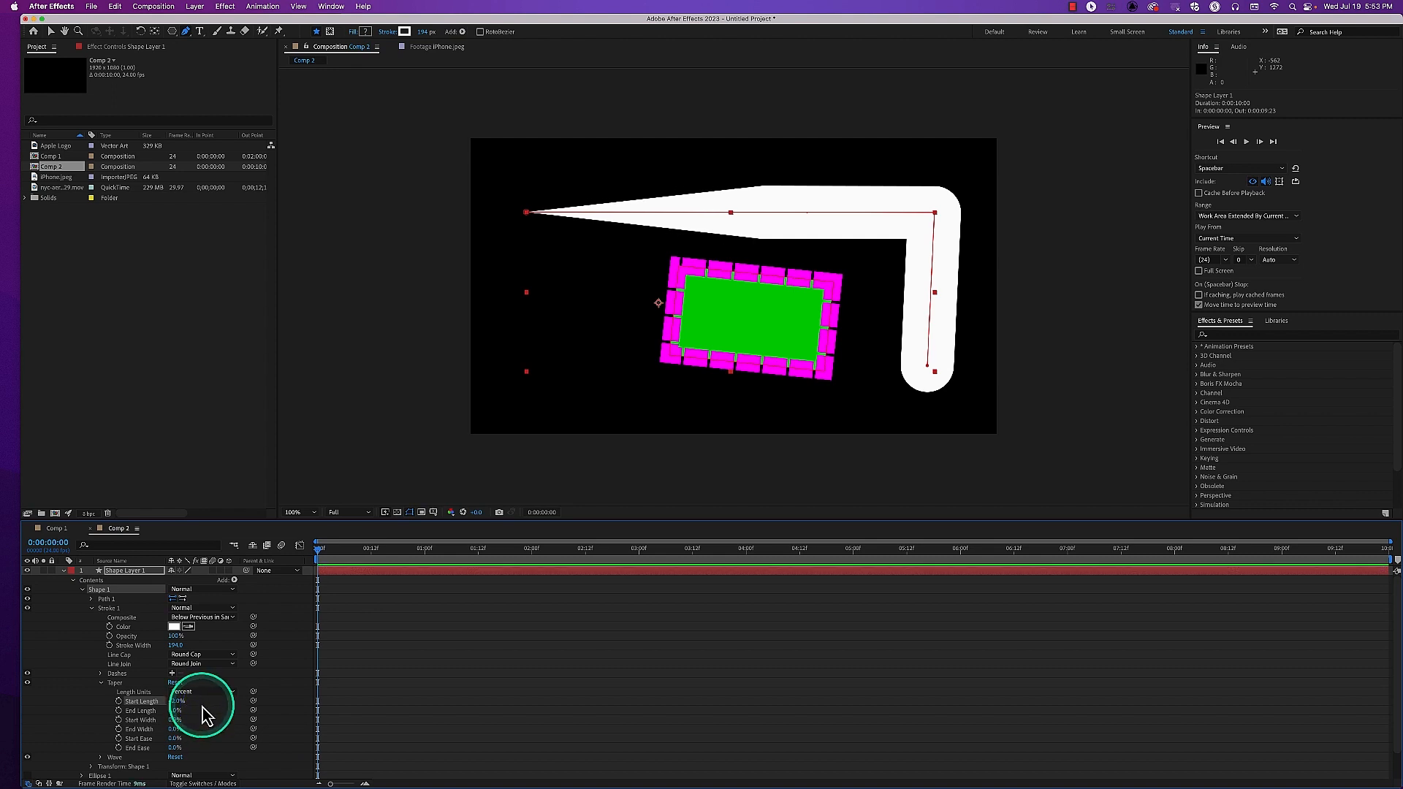
pyautogui.moveTo(175, 711)
pyautogui.mouseDown()
pyautogui.moveTo(139, 716)
pyautogui.moveTo(158, 713)
pyautogui.mouseUp()
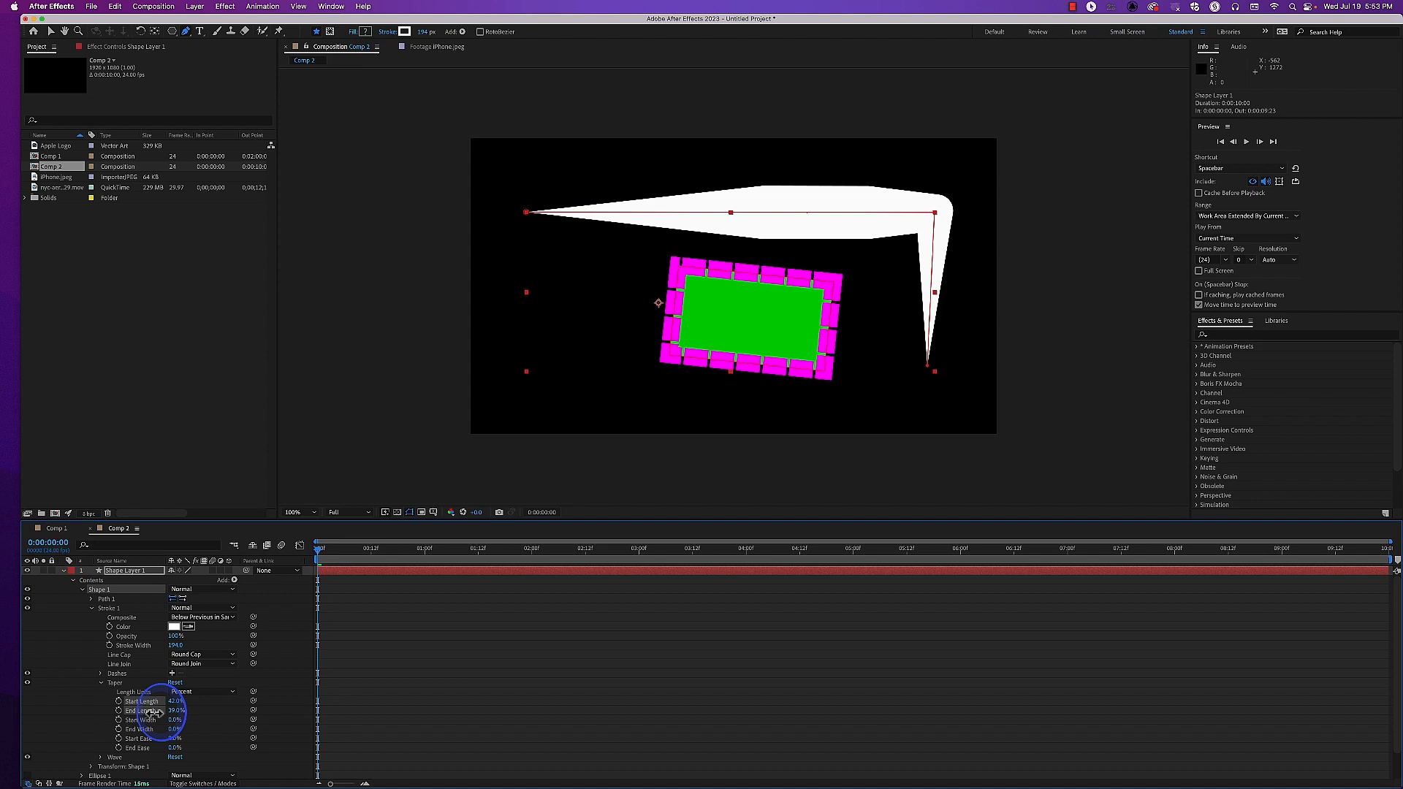
pyautogui.moveTo(157, 720); pyautogui.dragTo(163, 715)
pyautogui.click(176, 702)
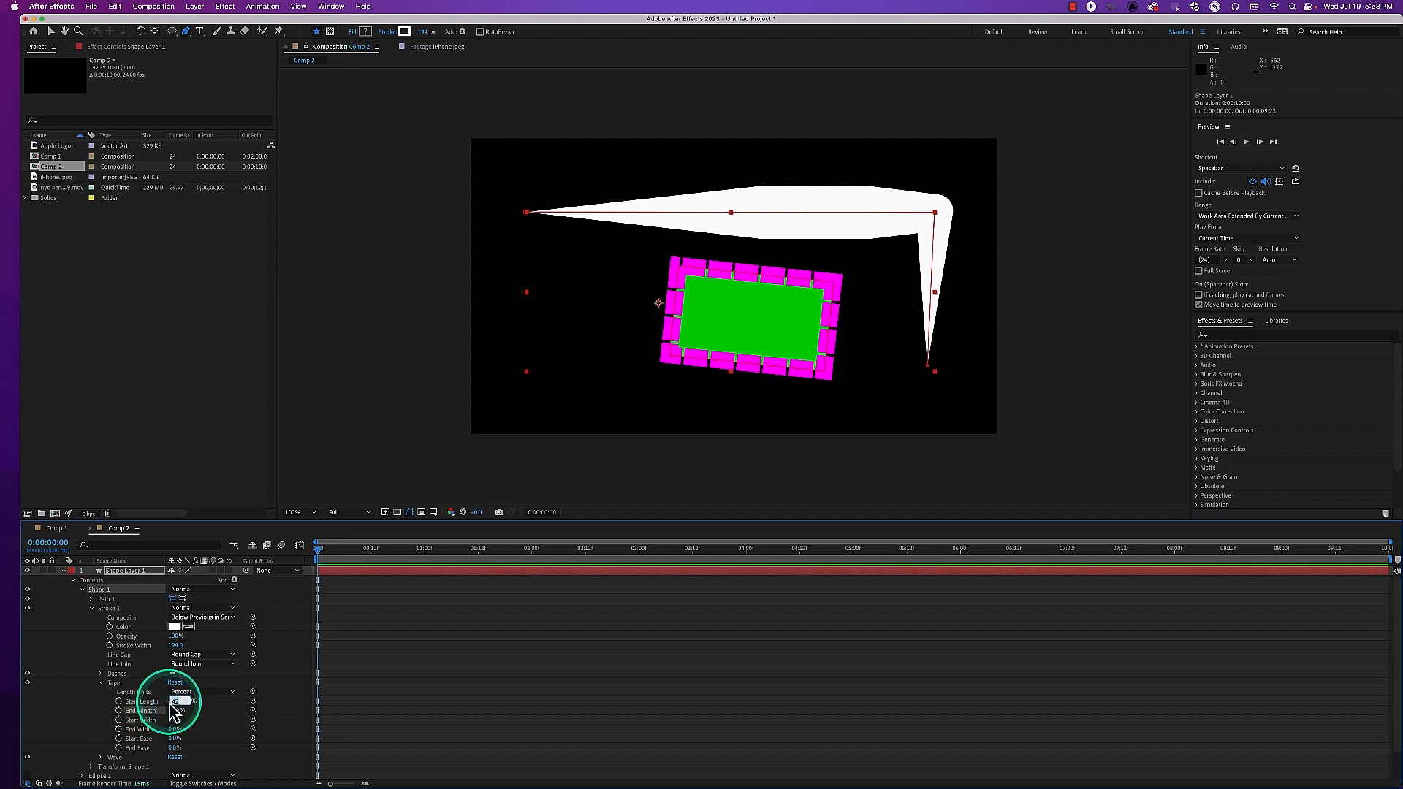
pyautogui.write('25')
pyautogui.press('Return')
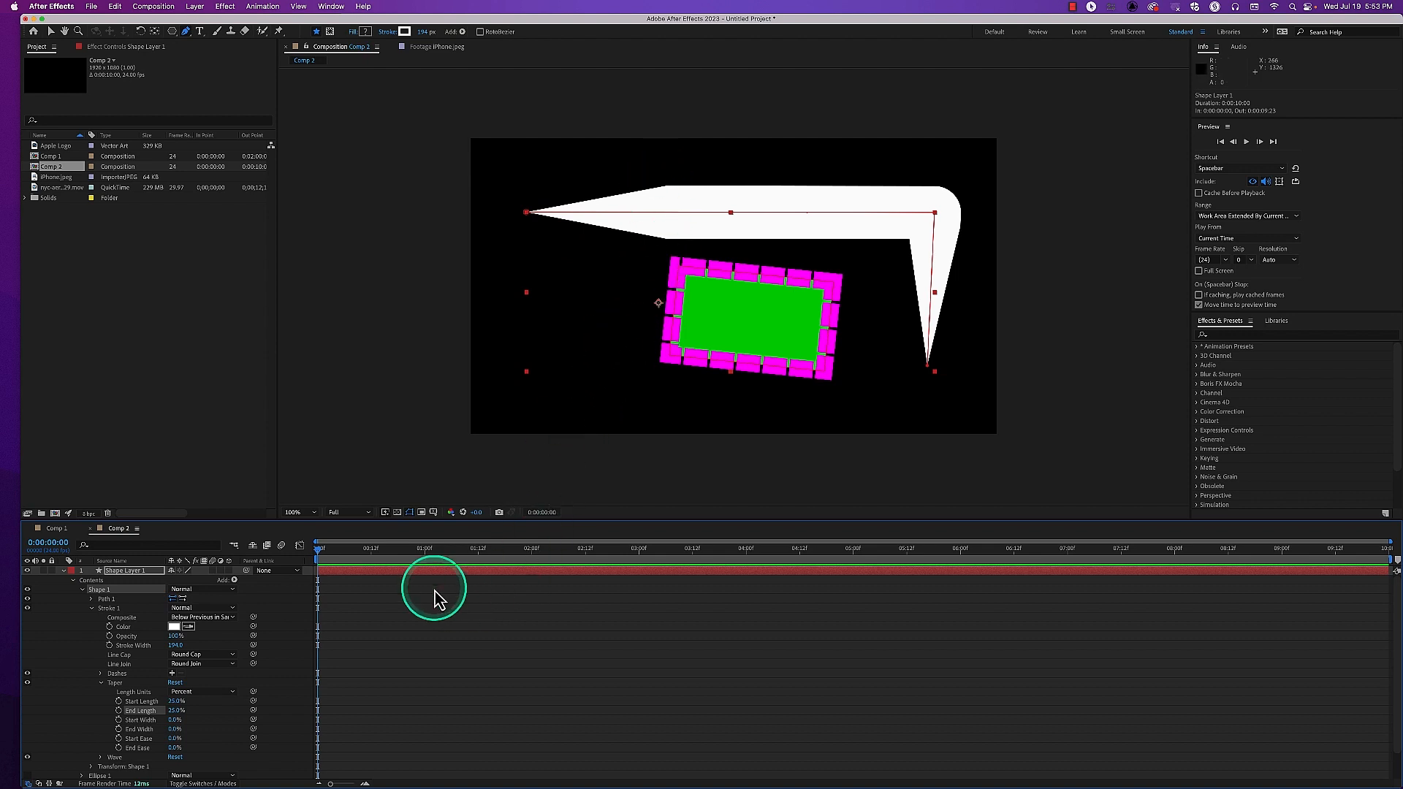
# Try wider taper ends on Shape 1 and return them to 0%, then set Start Ease to about 69% and lengthen both tapers
pyautogui.moveTo(176, 721); pyautogui.dragTo(182, 721)
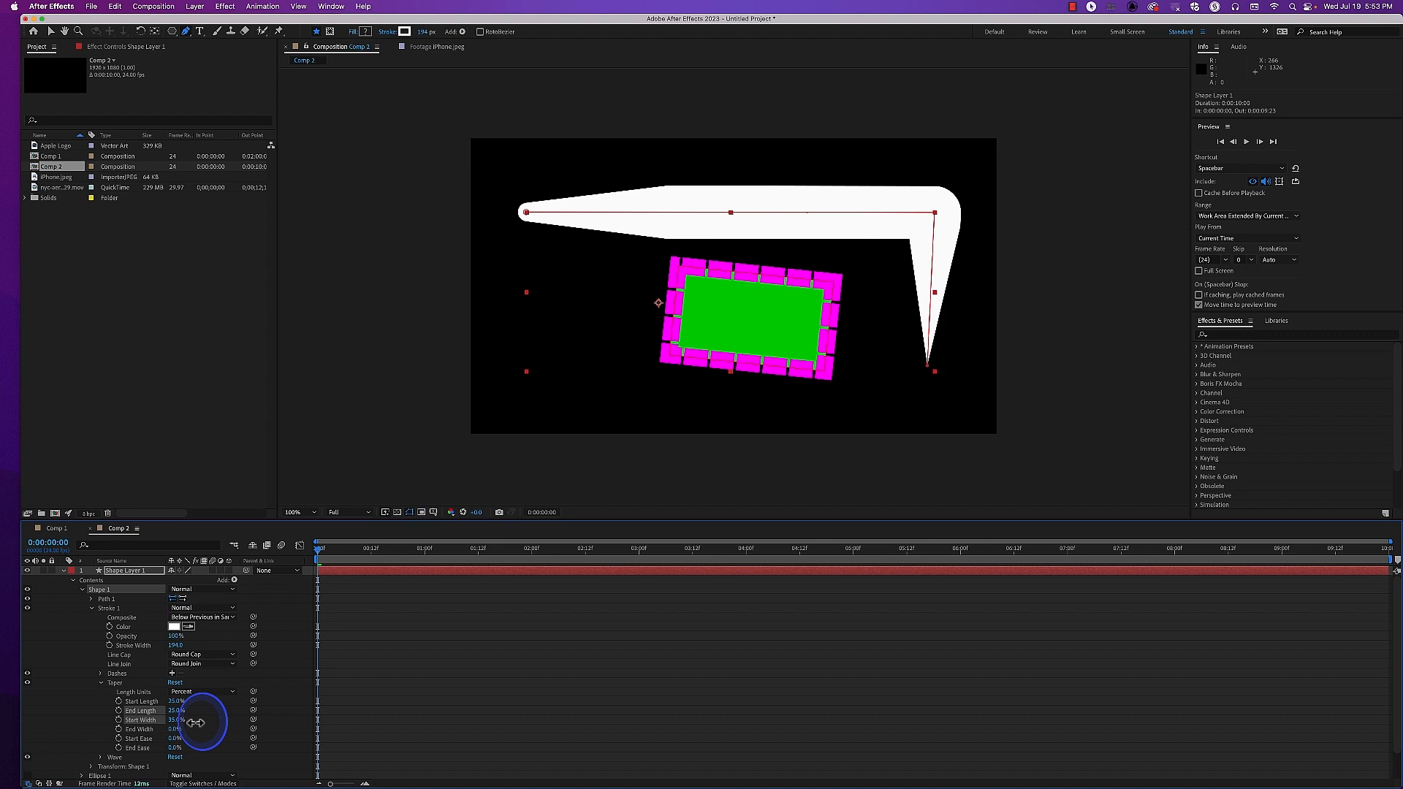
pyautogui.moveTo(195, 723); pyautogui.dragTo(150, 731)
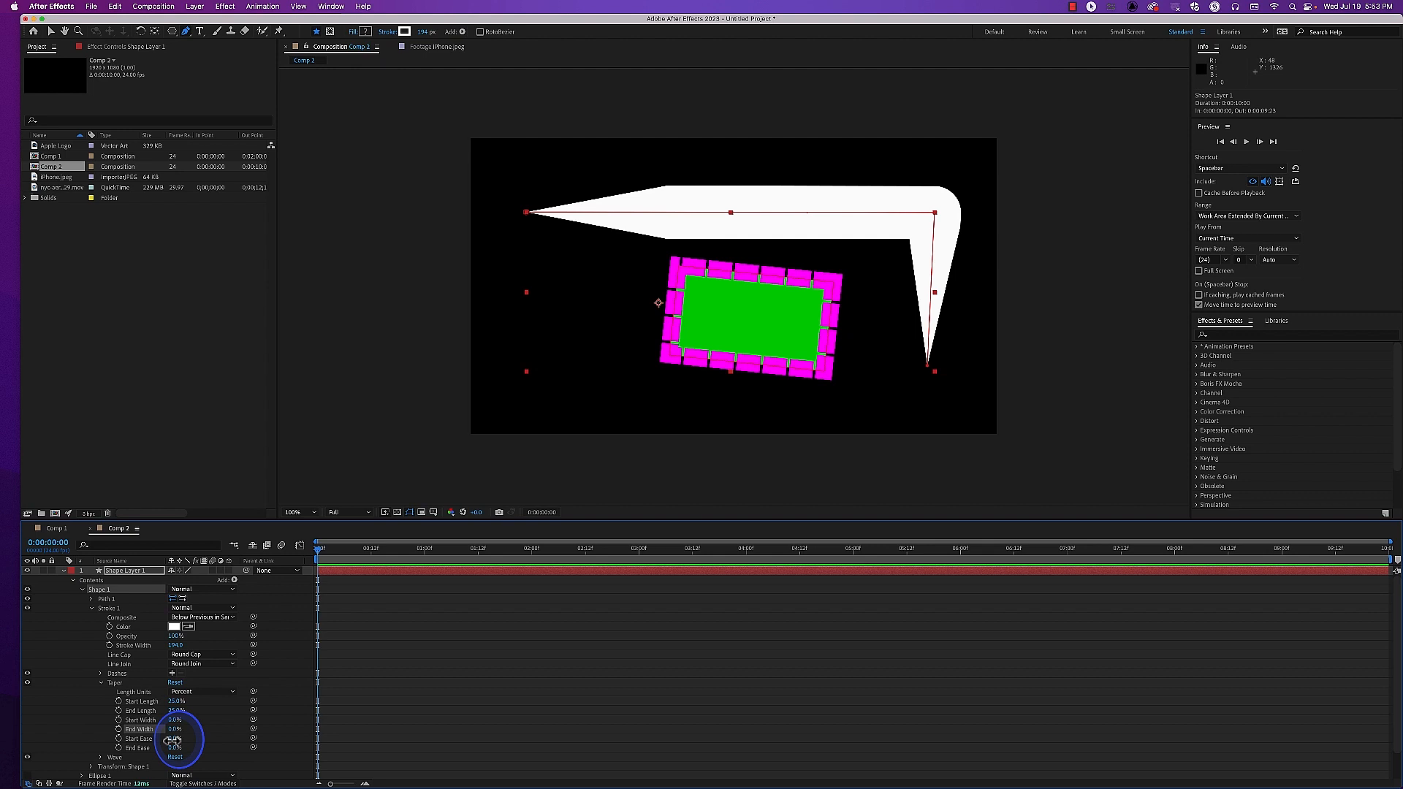
pyautogui.moveTo(177, 739)
pyautogui.mouseDown()
pyautogui.moveTo(190, 738)
pyautogui.moveTo(163, 739)
pyautogui.moveTo(197, 736)
pyautogui.mouseUp()
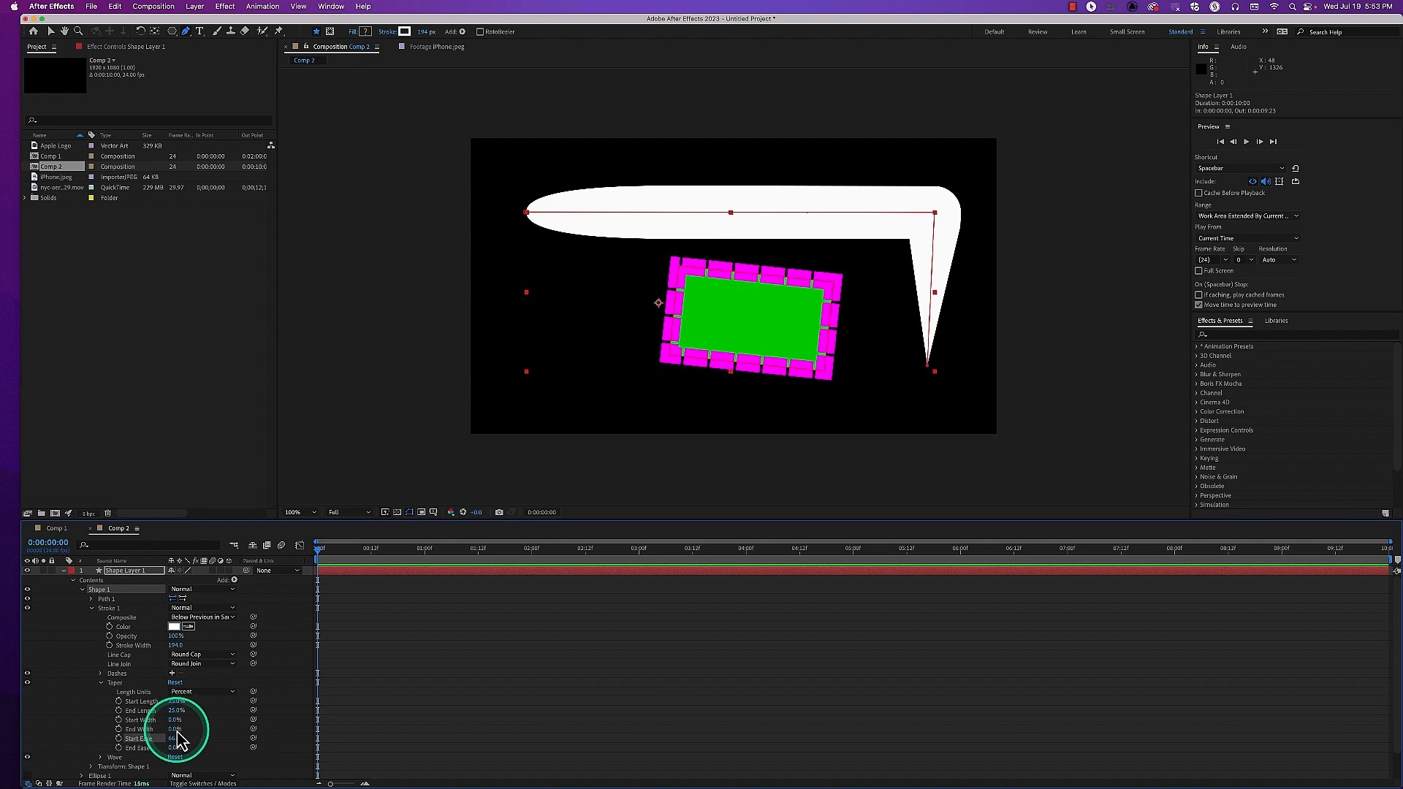
pyautogui.moveTo(179, 723)
pyautogui.mouseDown()
pyautogui.moveTo(207, 708)
pyautogui.moveTo(182, 736)
pyautogui.moveTo(134, 741)
pyautogui.moveTo(179, 740)
pyautogui.mouseUp()
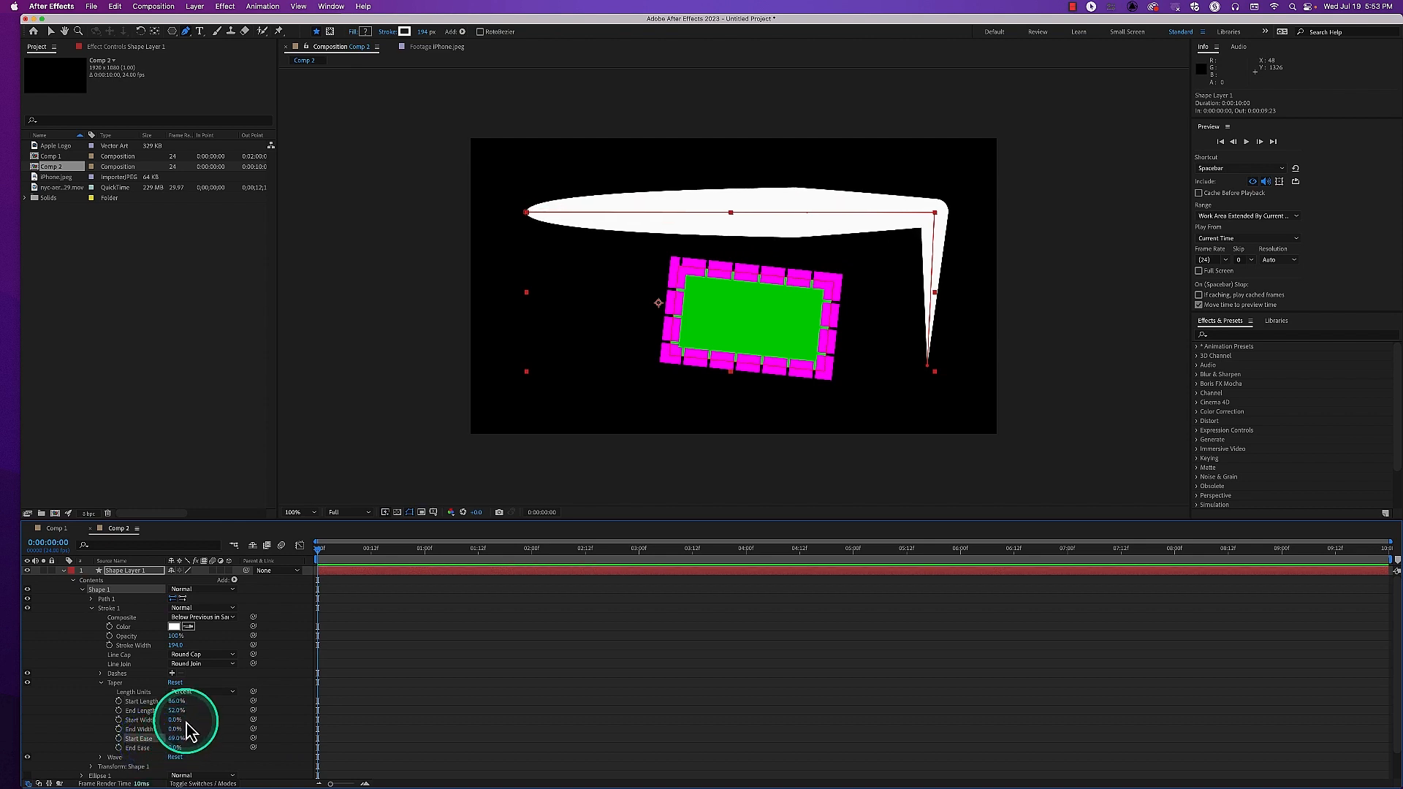
# Collapse Shape 1's Taper and Stroke 1 properties and delete Shape 1 from Shape Layer 1
pyautogui.click(101, 684)
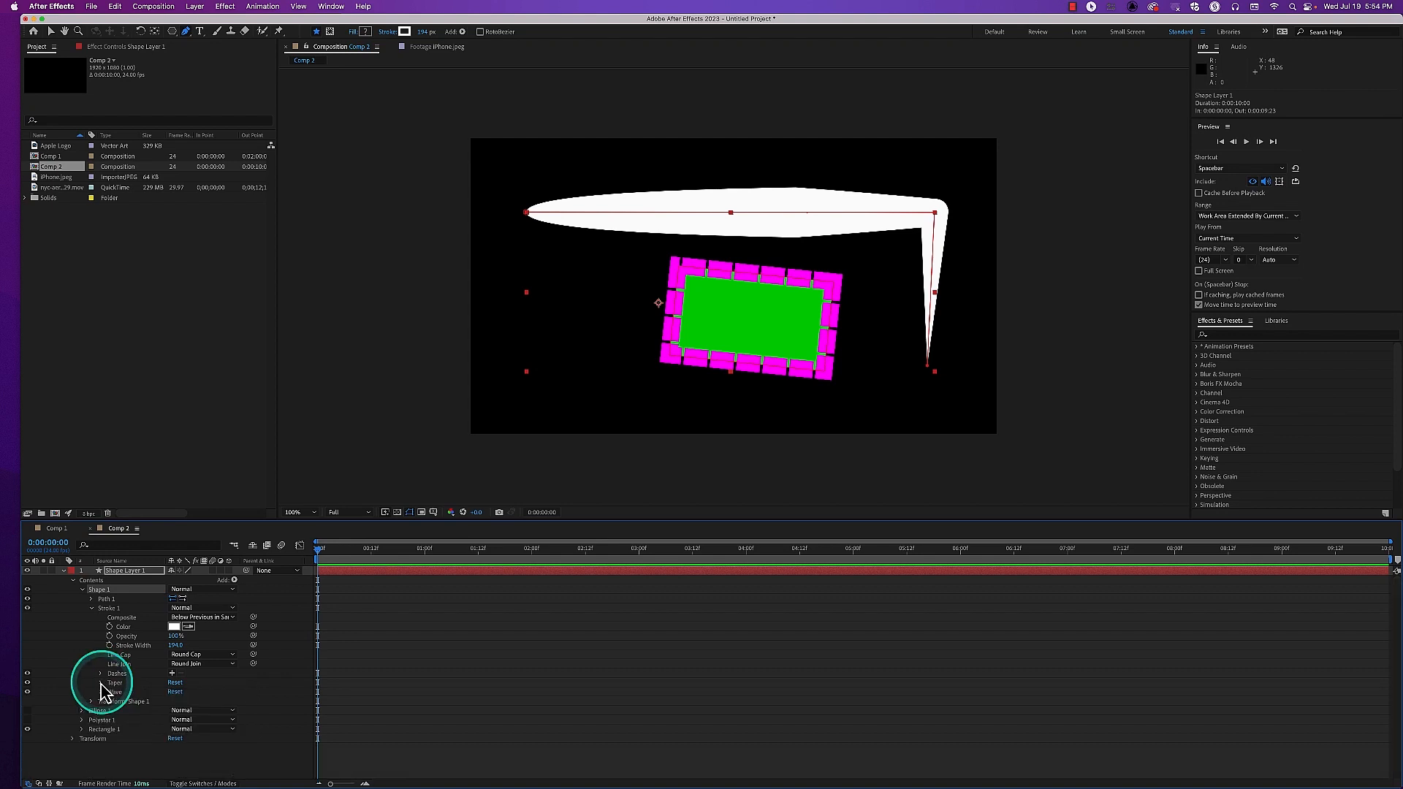
pyautogui.click(110, 611)
pyautogui.rightClick(110, 617)
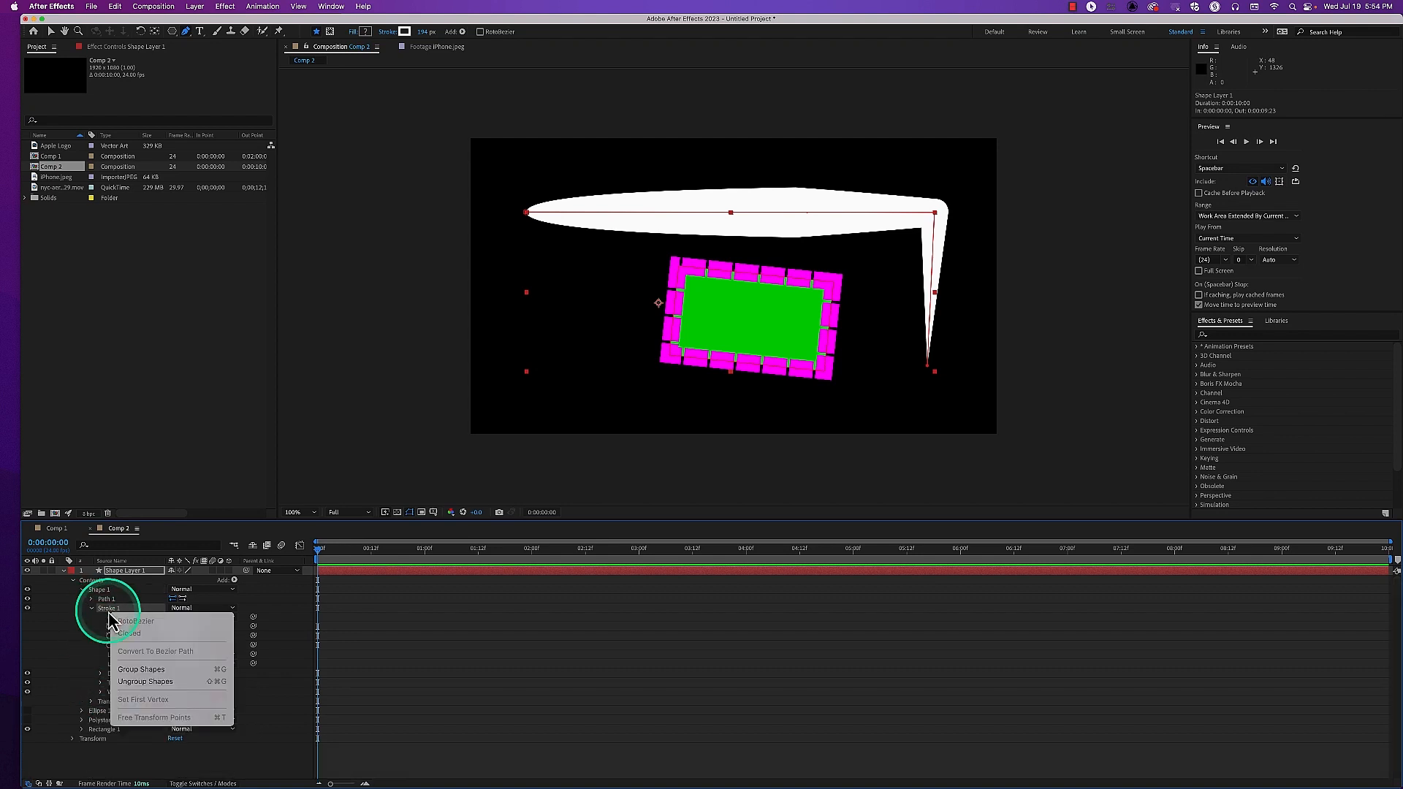
pyautogui.click(110, 614)
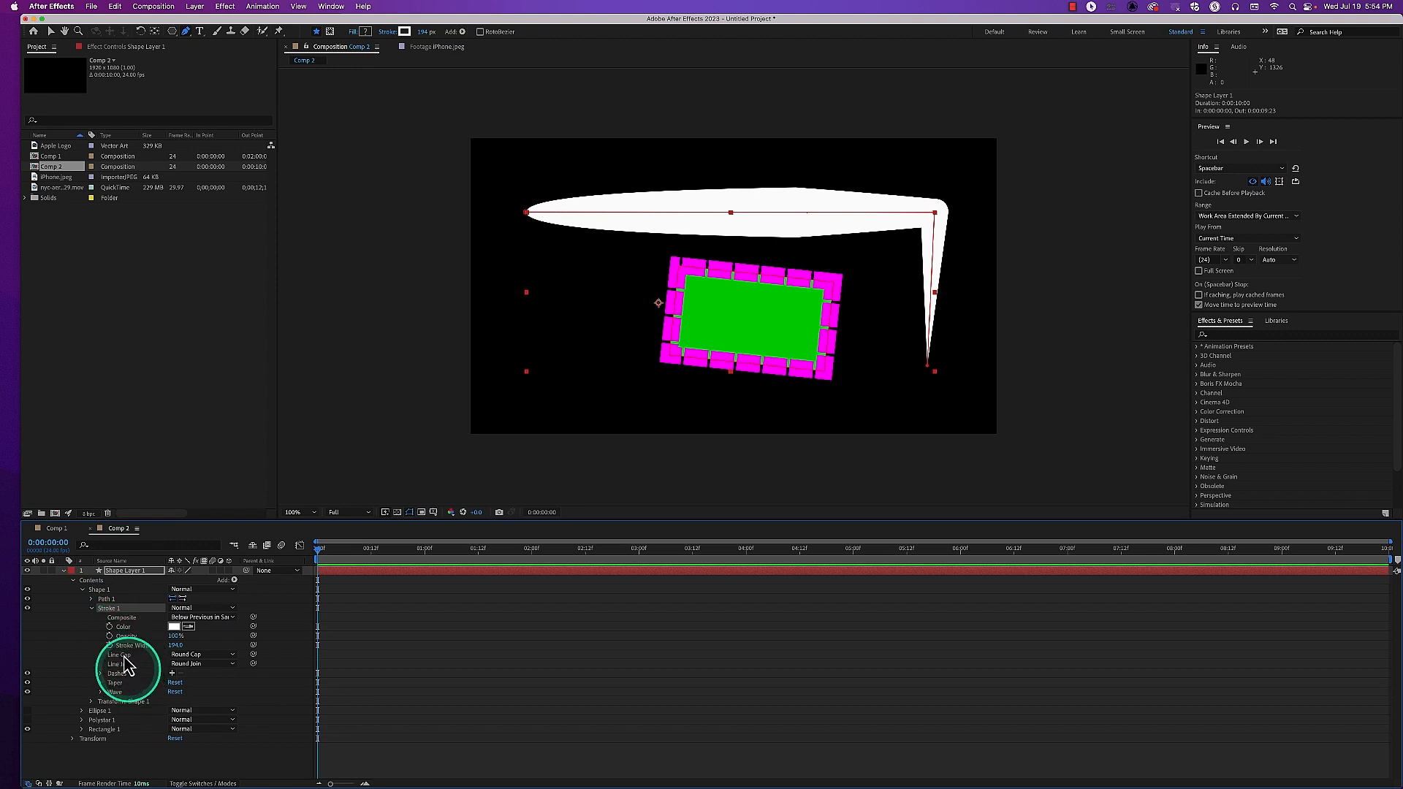
pyautogui.click(92, 608)
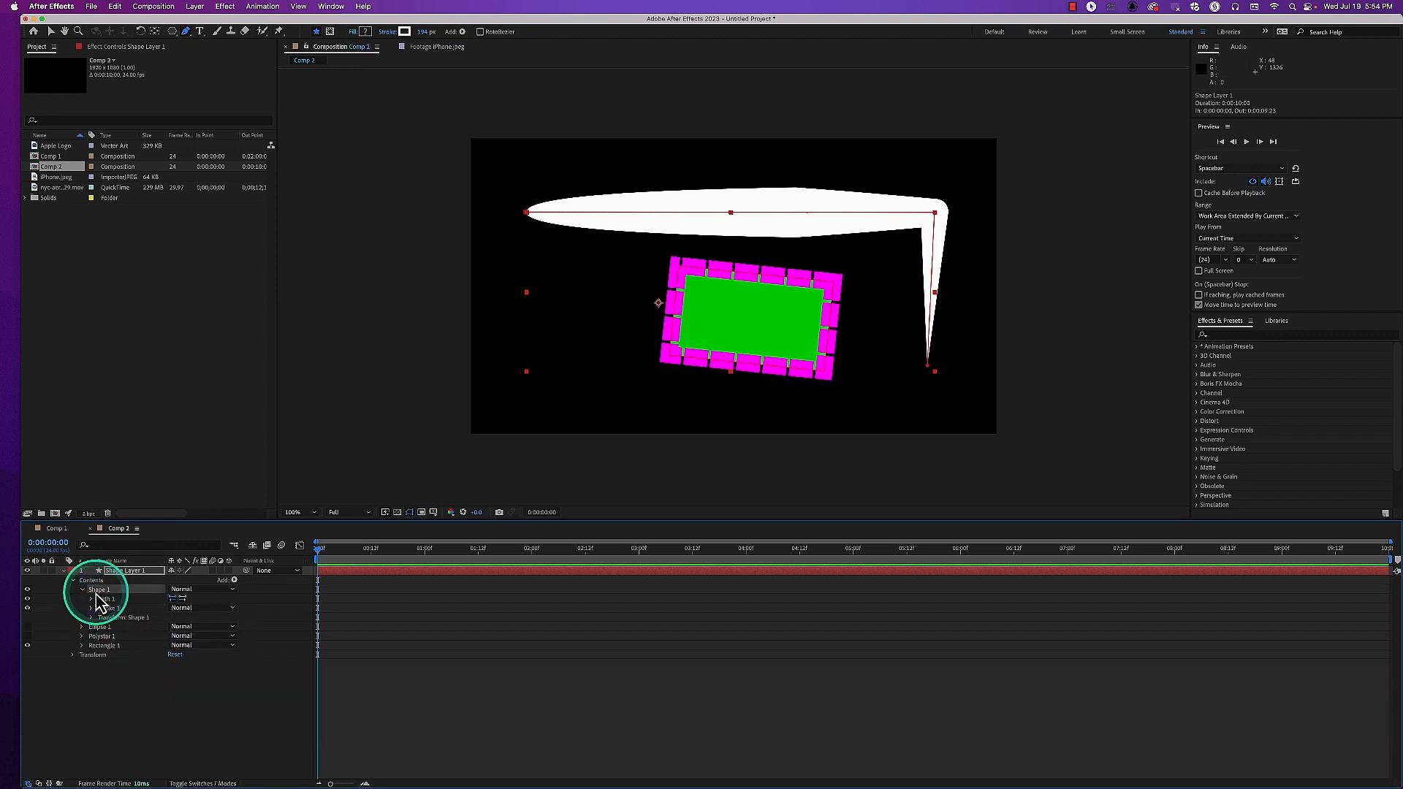
pyautogui.press('Delete')
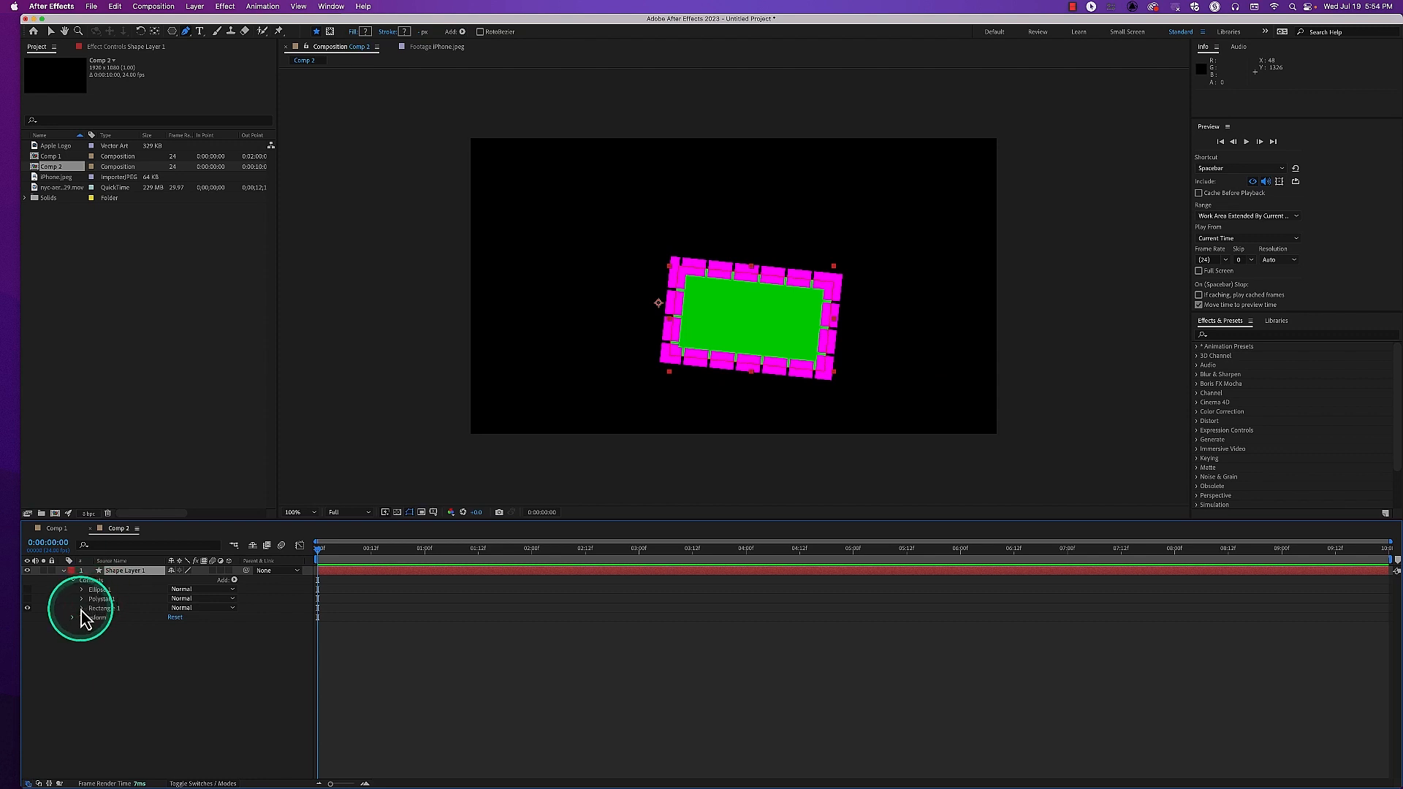
# Reveal the Wave settings of Rectangle 1's stroke and try changing the Amount, leaving it at 0%
pyautogui.click(81, 608)
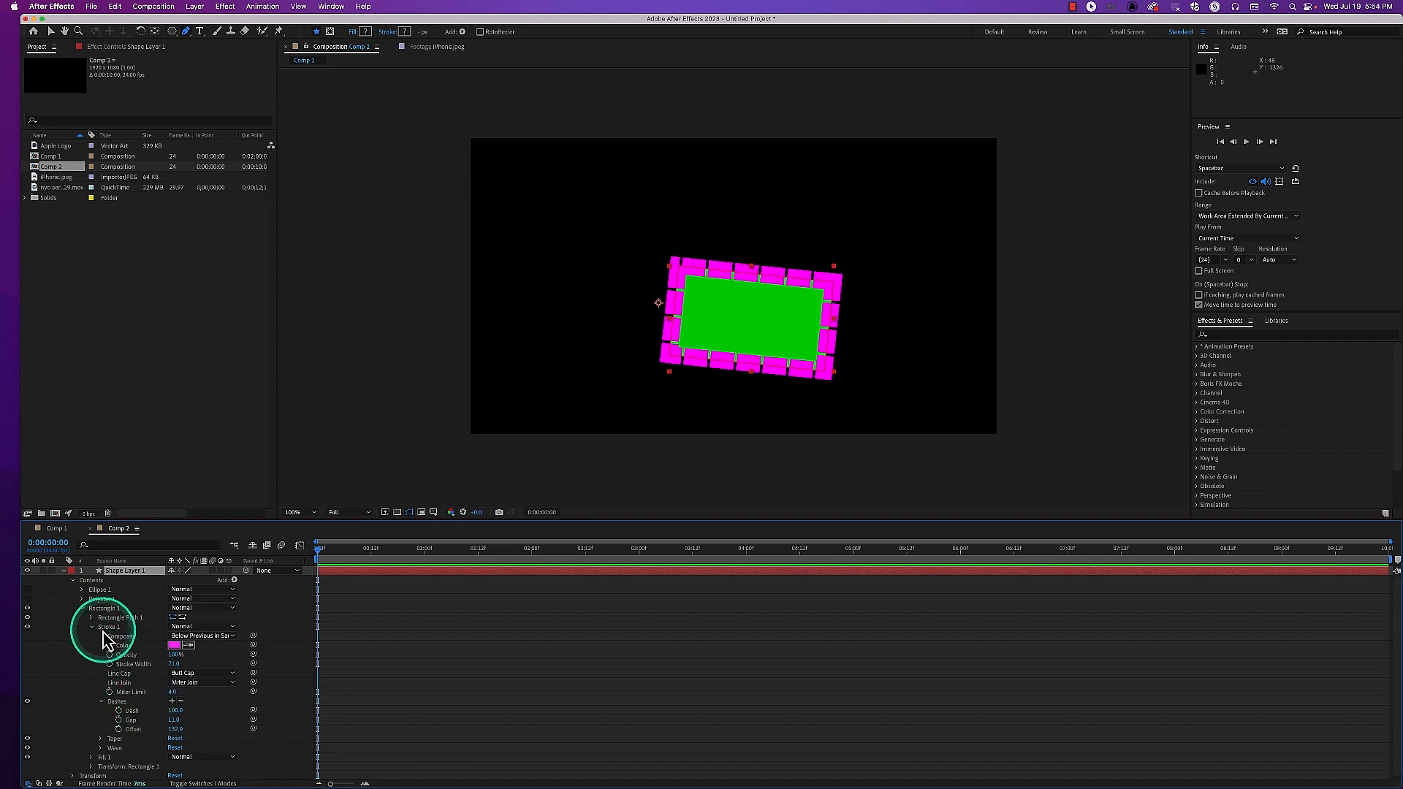
pyautogui.click(91, 627)
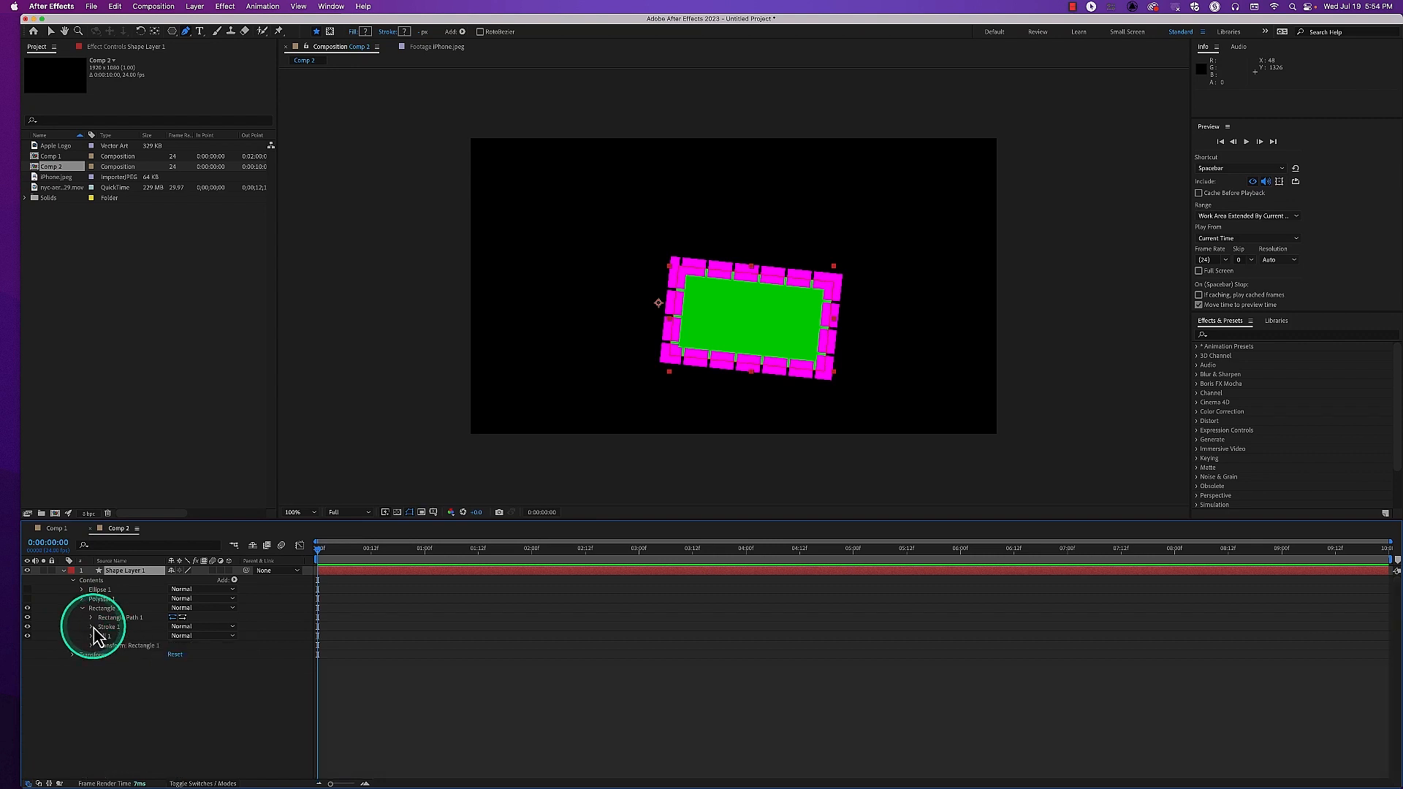
pyautogui.click(91, 628)
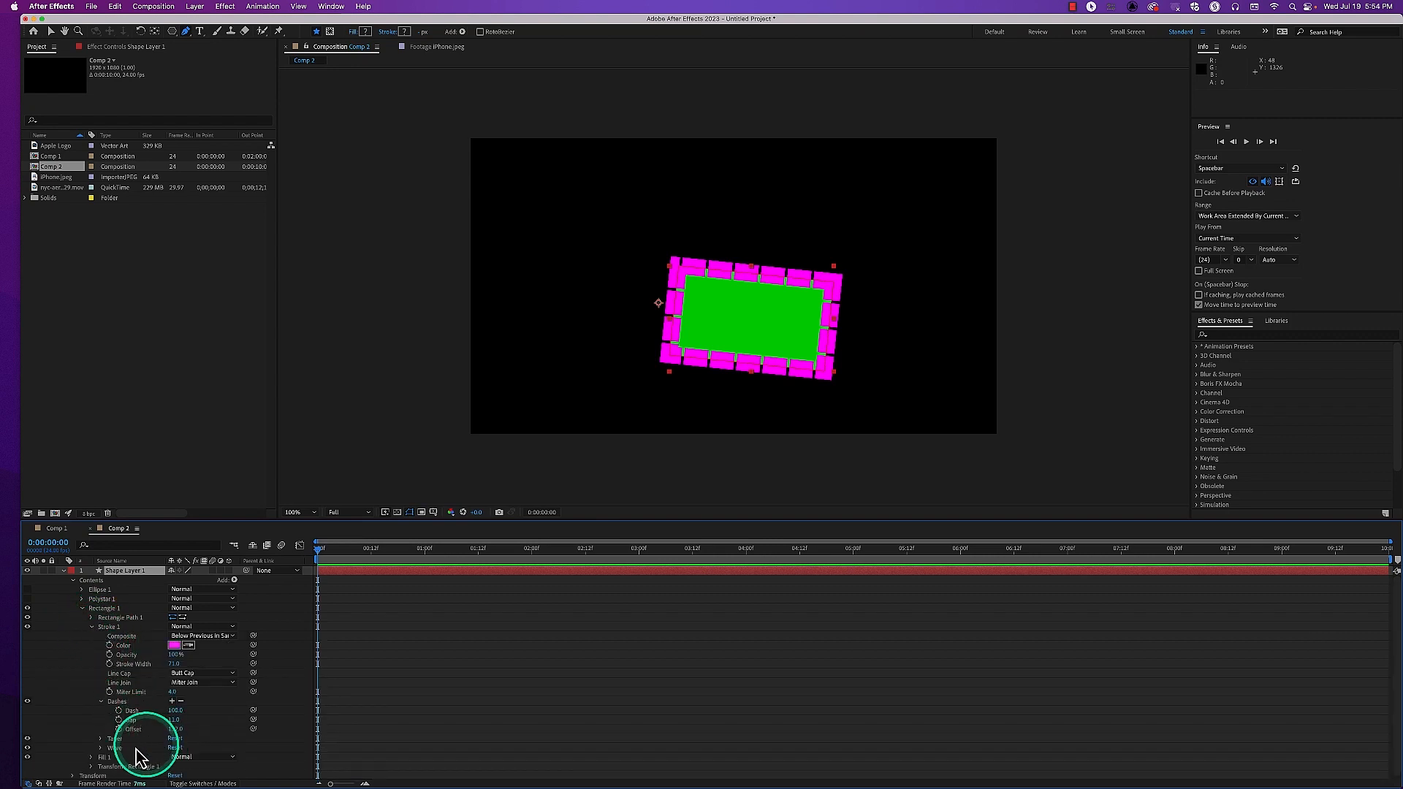
pyautogui.click(101, 747)
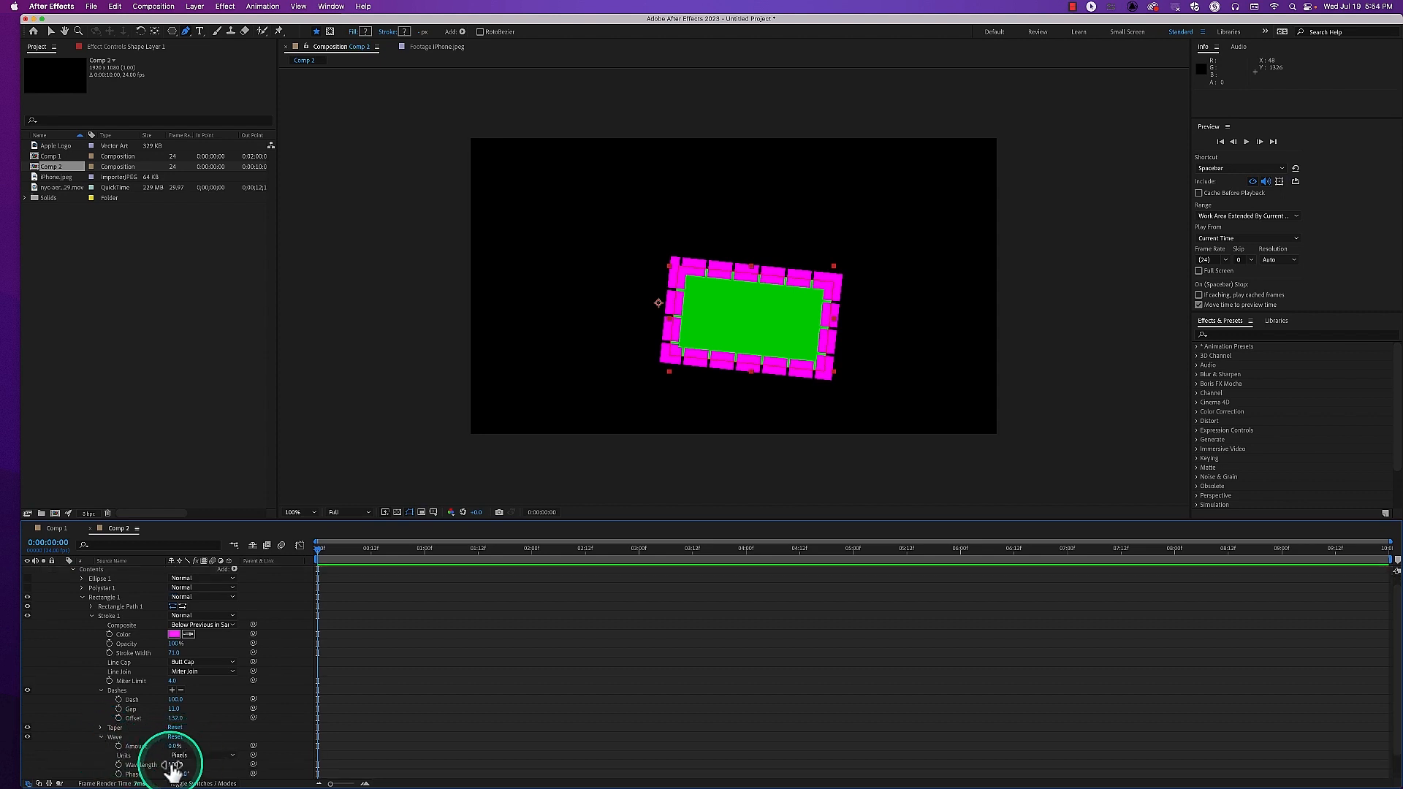
pyautogui.scroll(-1, 179, 764)
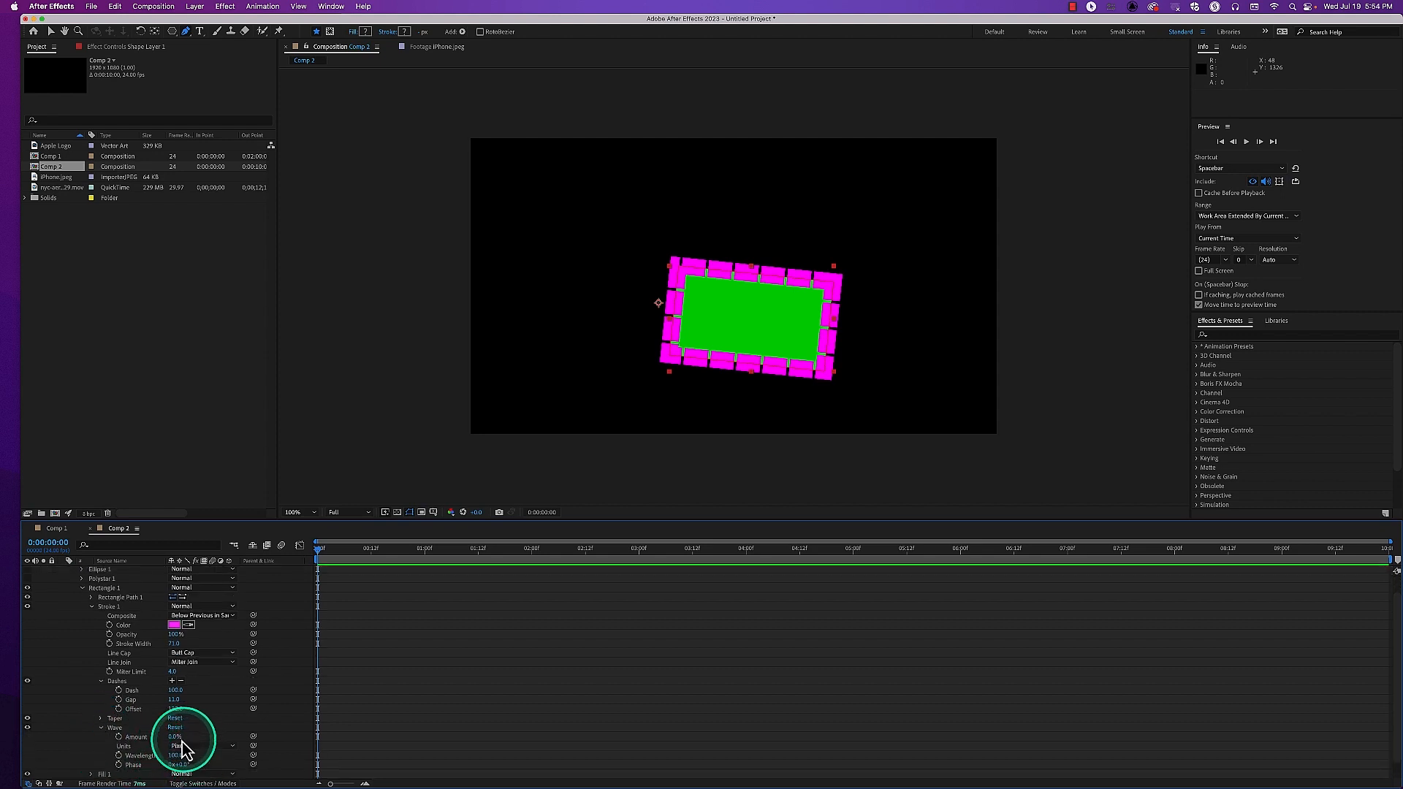
pyautogui.moveTo(174, 741)
pyautogui.mouseDown()
pyautogui.moveTo(214, 736)
pyautogui.moveTo(130, 740)
pyautogui.mouseUp()
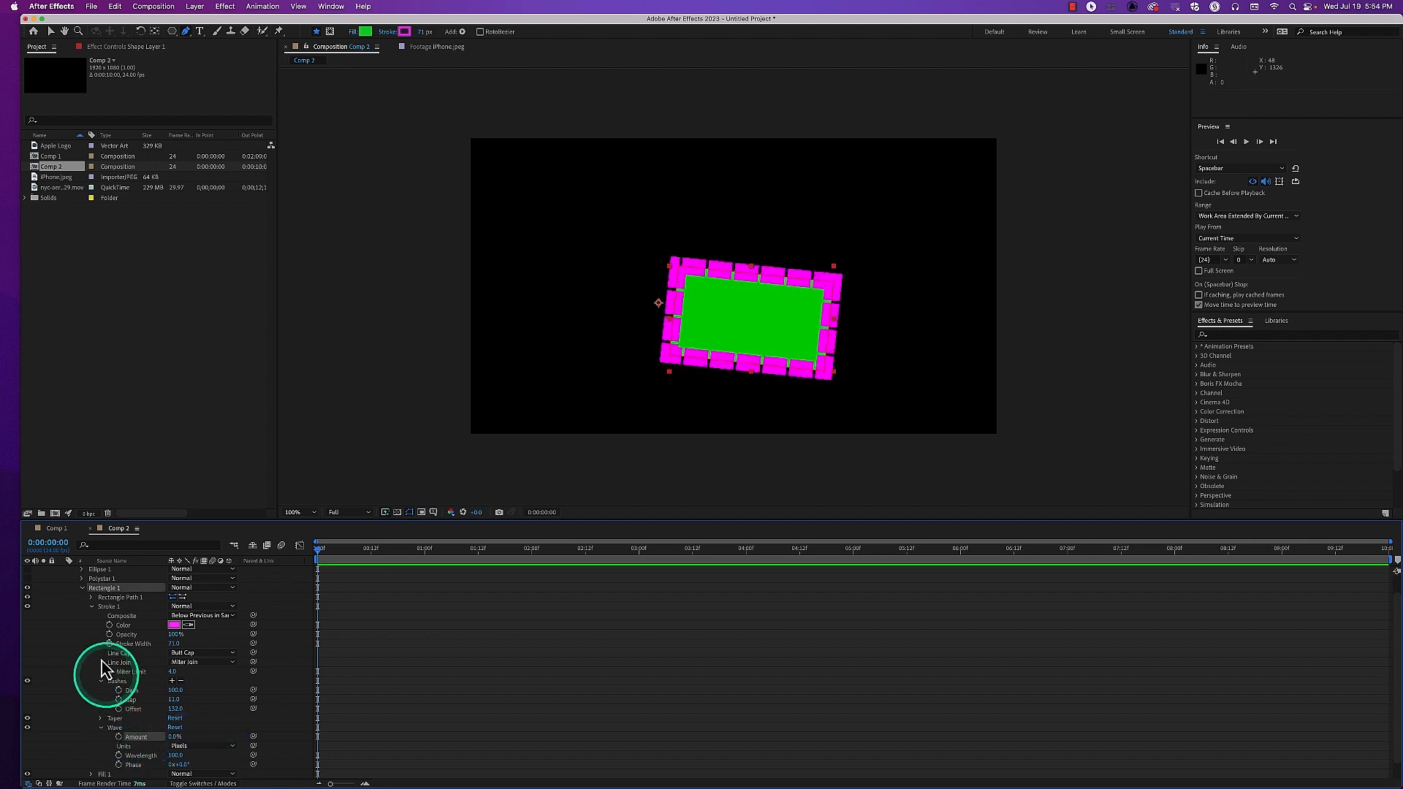
# Remove the dashes from Rectangle 1's stroke and reduce the stroke width to about 16
pyautogui.click(181, 681)
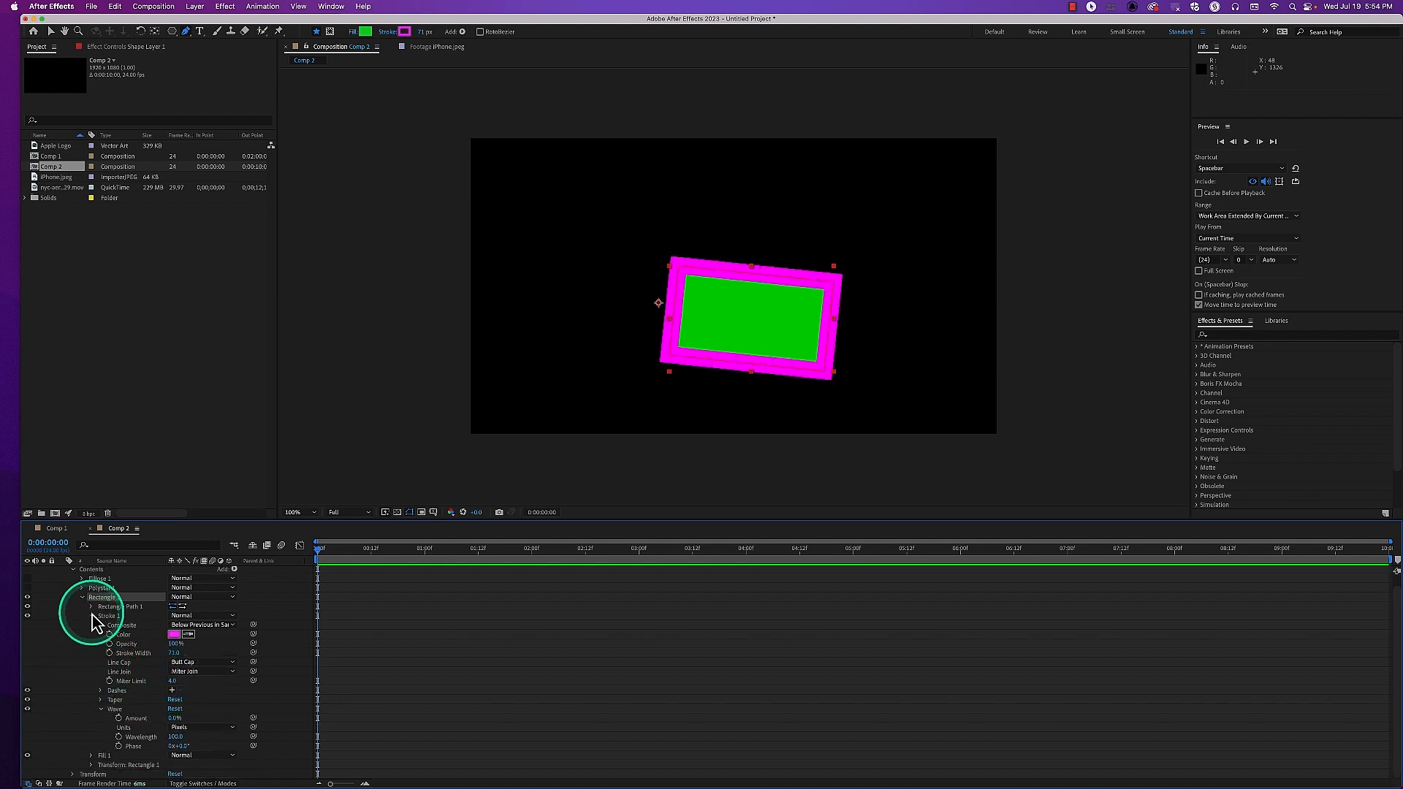
pyautogui.moveTo(174, 653); pyautogui.dragTo(151, 660)
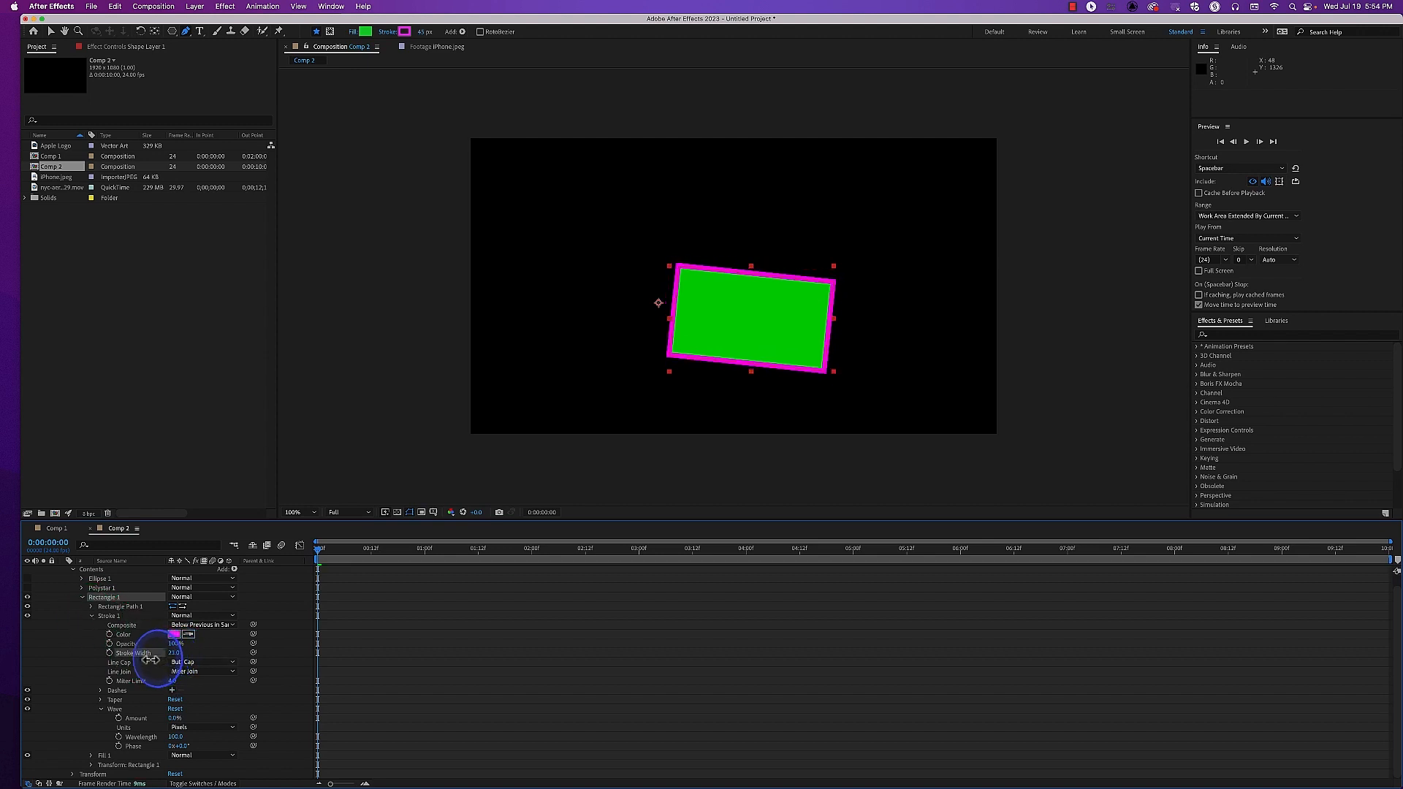
# Collapse Rectangle 1's stroke, reveal its Rectangle Path 1 properties and enlarge the path Size to about 689 wide
pyautogui.click(92, 616)
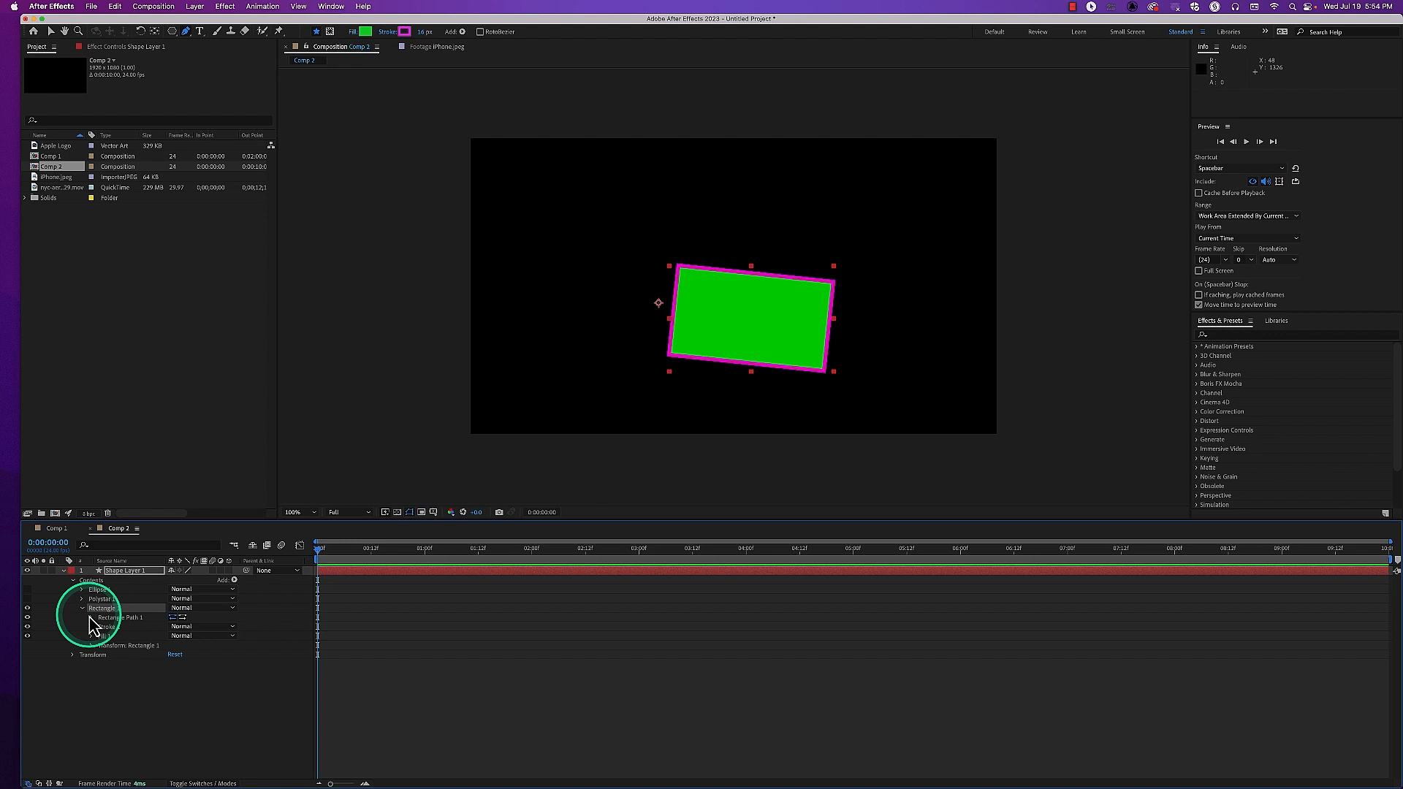
pyautogui.click(91, 618)
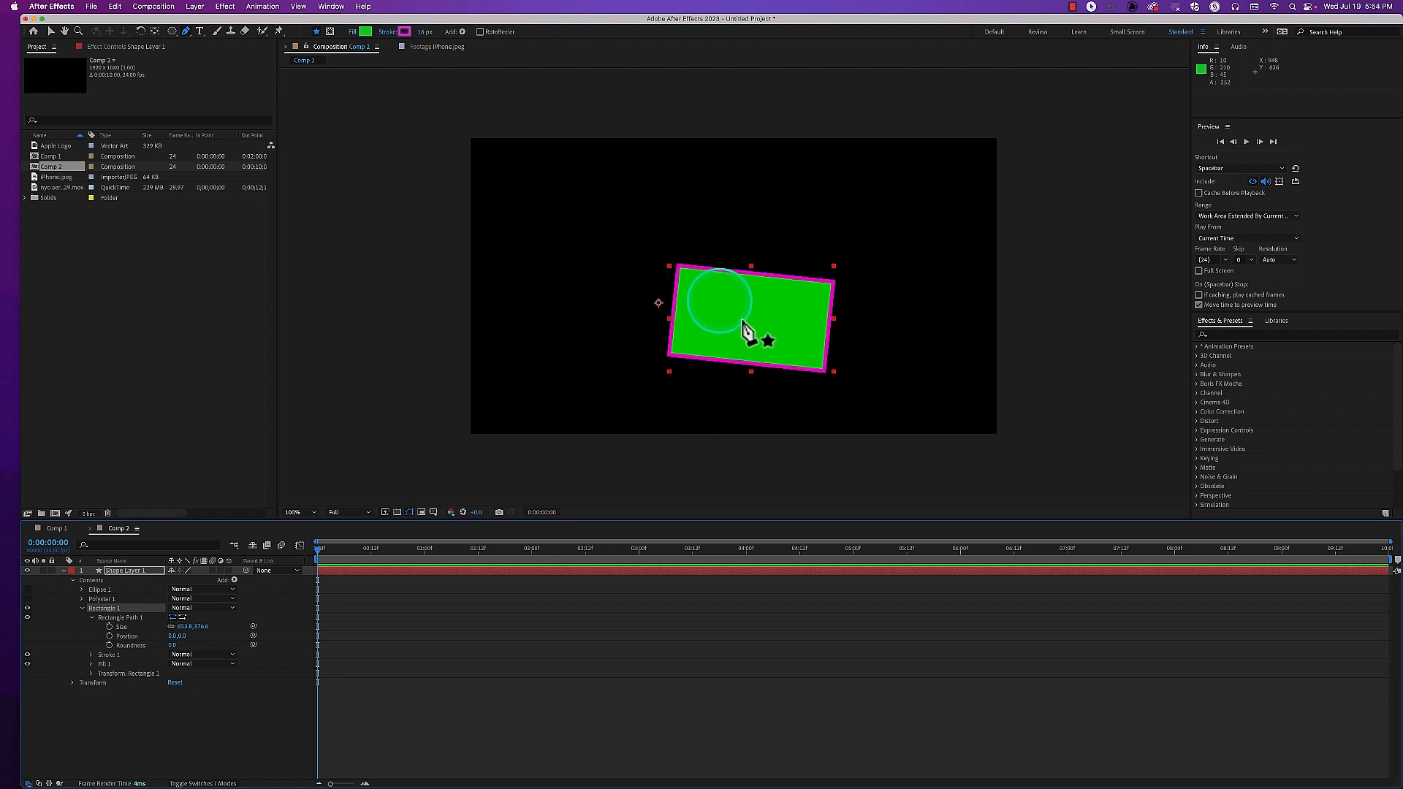
pyautogui.moveTo(183, 634)
pyautogui.mouseDown()
pyautogui.moveTo(361, 628)
pyautogui.moveTo(212, 636)
pyautogui.moveTo(351, 634)
pyautogui.moveTo(179, 651)
pyautogui.moveTo(213, 648)
pyautogui.moveTo(190, 654)
pyautogui.mouseUp()
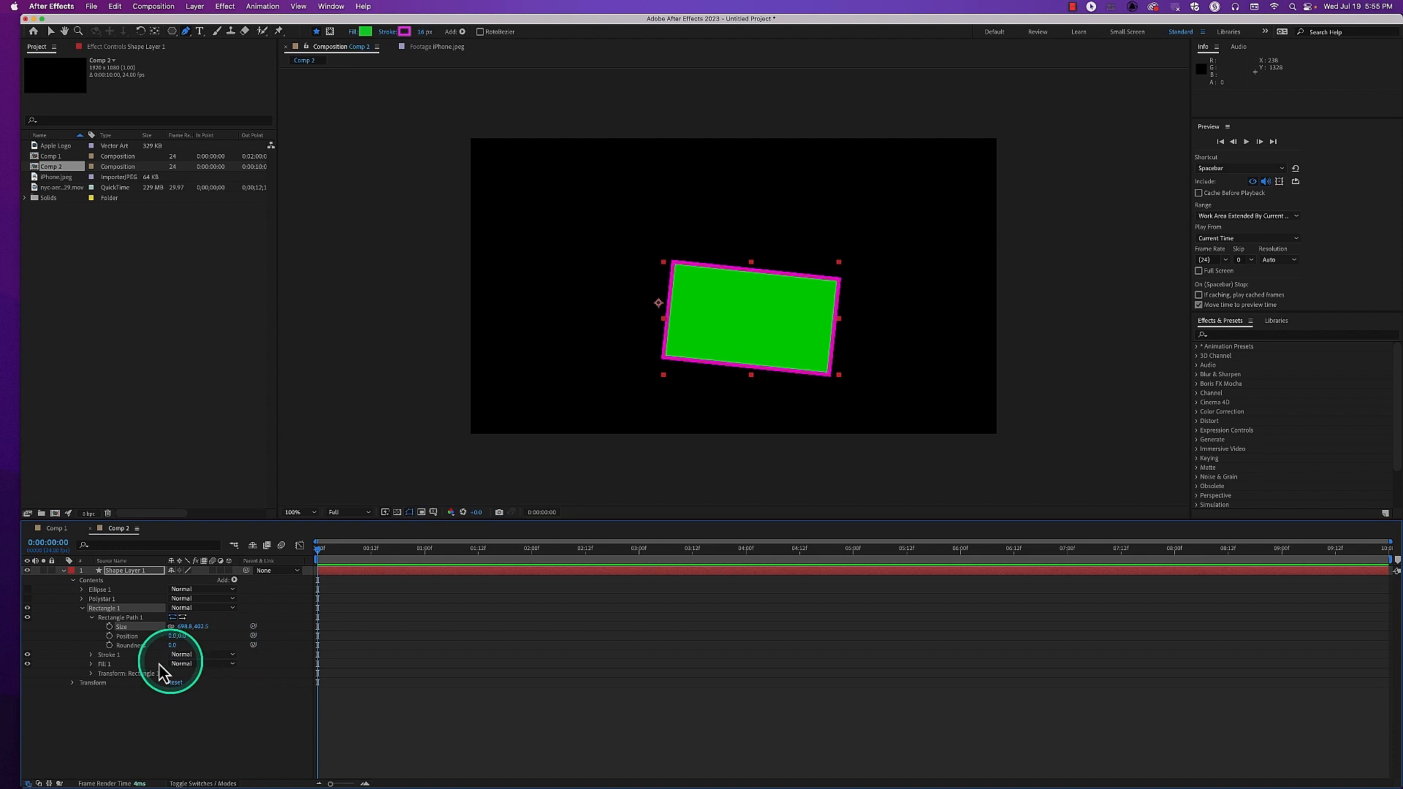
# Reveal Transform: Rectangle 1, try different Scale and path Size values, and leave them at 90% scale and about 701 wide
pyautogui.click(92, 676)
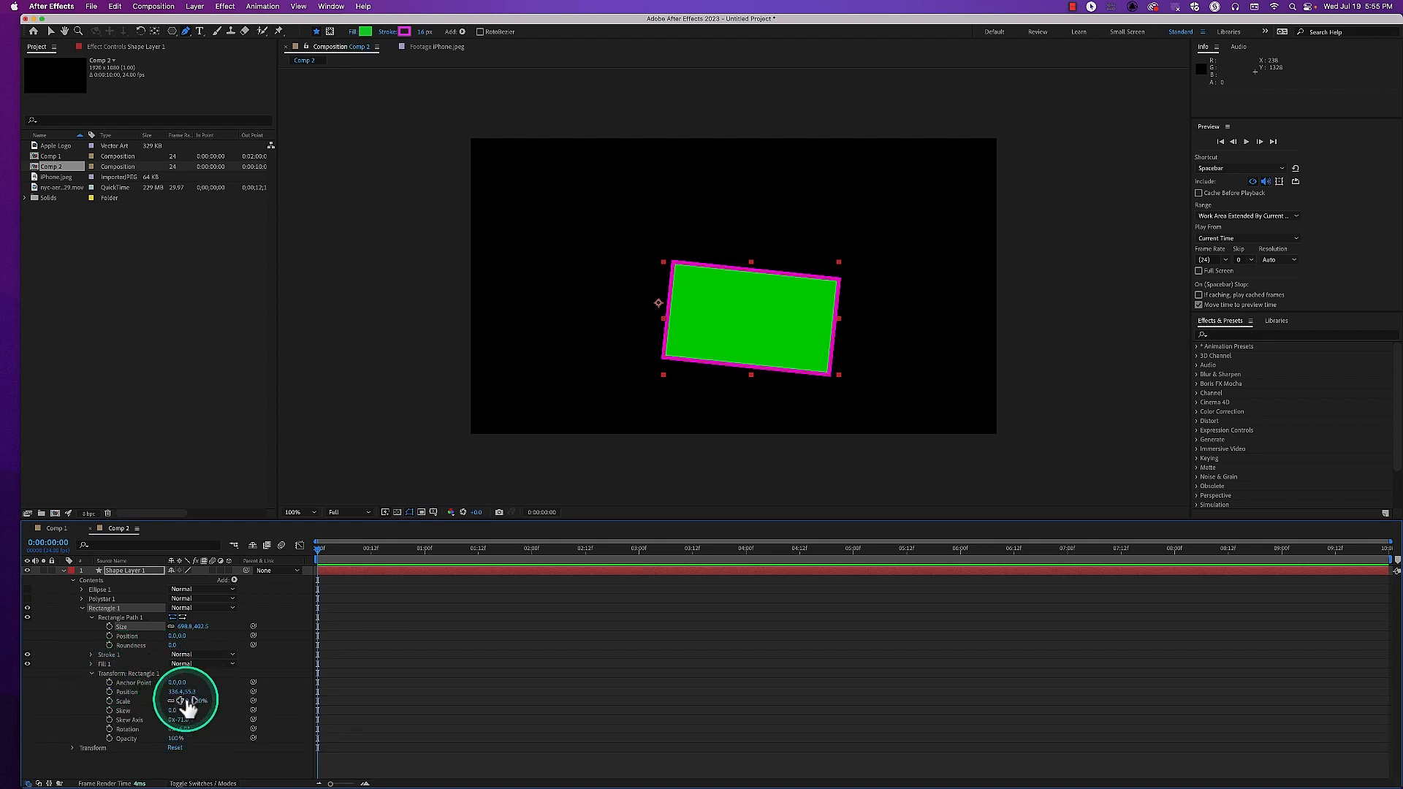
pyautogui.moveTo(188, 702)
pyautogui.mouseDown()
pyautogui.moveTo(247, 710)
pyautogui.moveTo(179, 711)
pyautogui.moveTo(189, 687)
pyautogui.mouseUp()
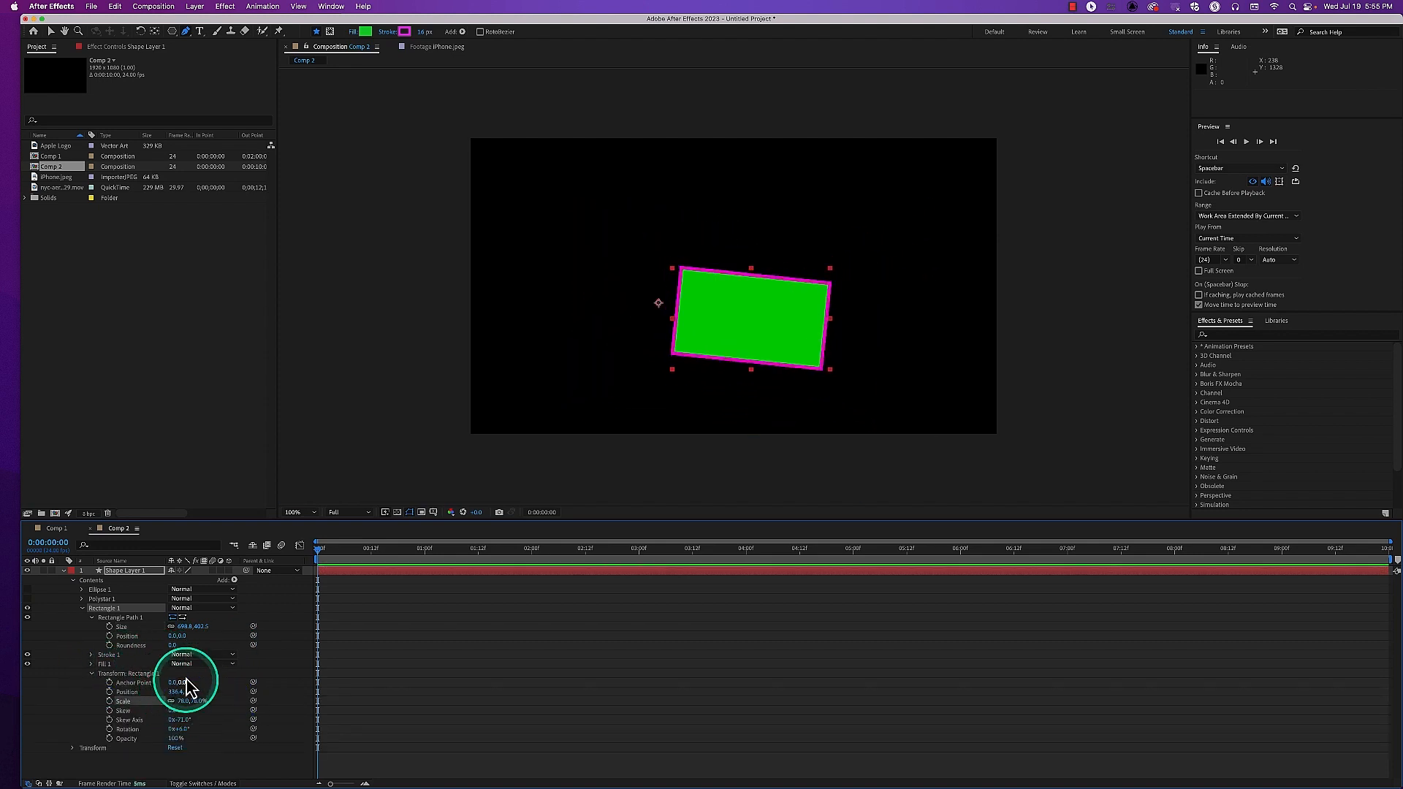
pyautogui.click(181, 628)
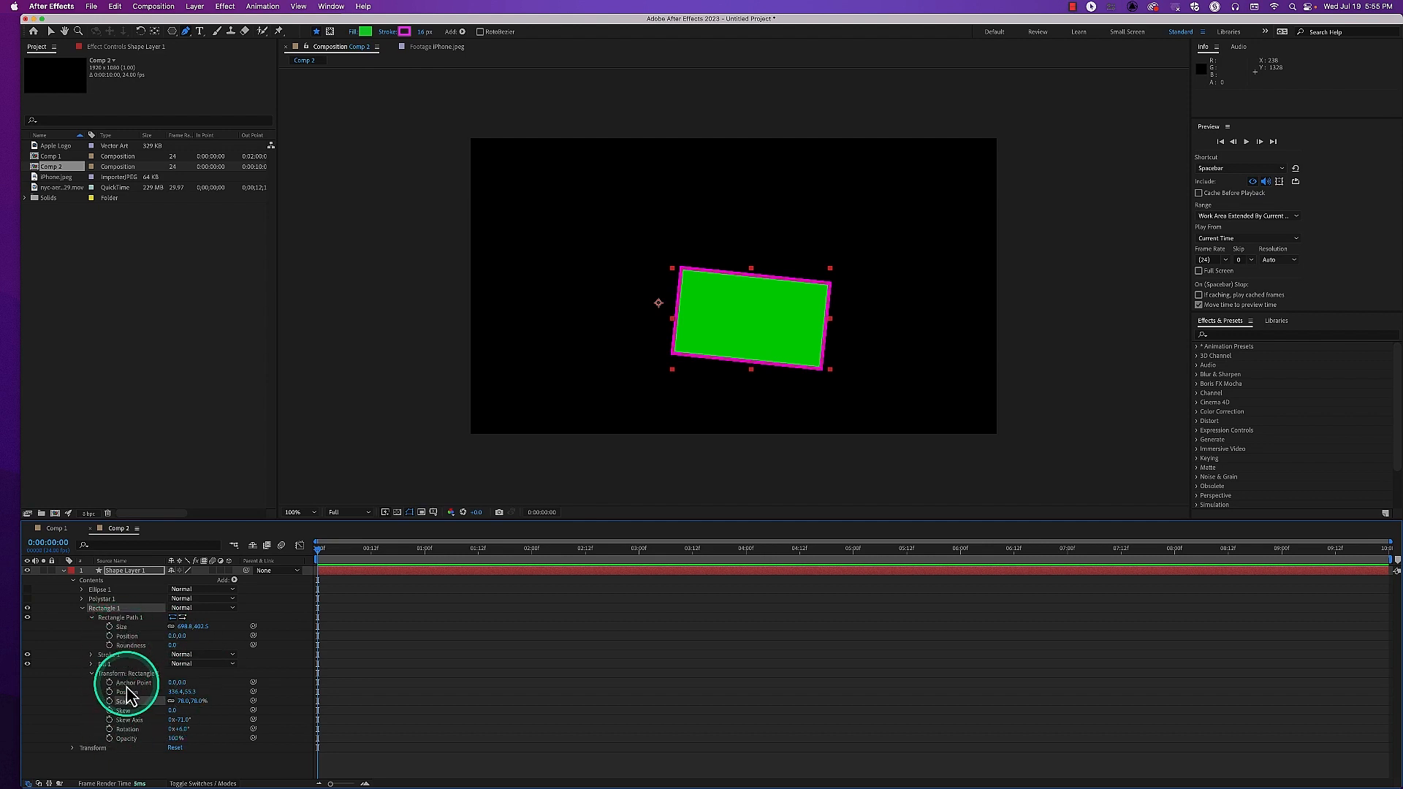
pyautogui.moveTo(183, 702)
pyautogui.mouseDown()
pyautogui.moveTo(210, 695)
pyautogui.moveTo(192, 695)
pyautogui.mouseUp()
pyautogui.moveTo(183, 627)
pyautogui.mouseDown()
pyautogui.moveTo(155, 632)
pyautogui.moveTo(186, 635)
pyautogui.mouseUp()
pyautogui.click(182, 702)
pyautogui.moveTo(181, 711)
pyautogui.mouseDown()
pyautogui.moveTo(206, 710)
pyautogui.moveTo(176, 713)
pyautogui.mouseUp()
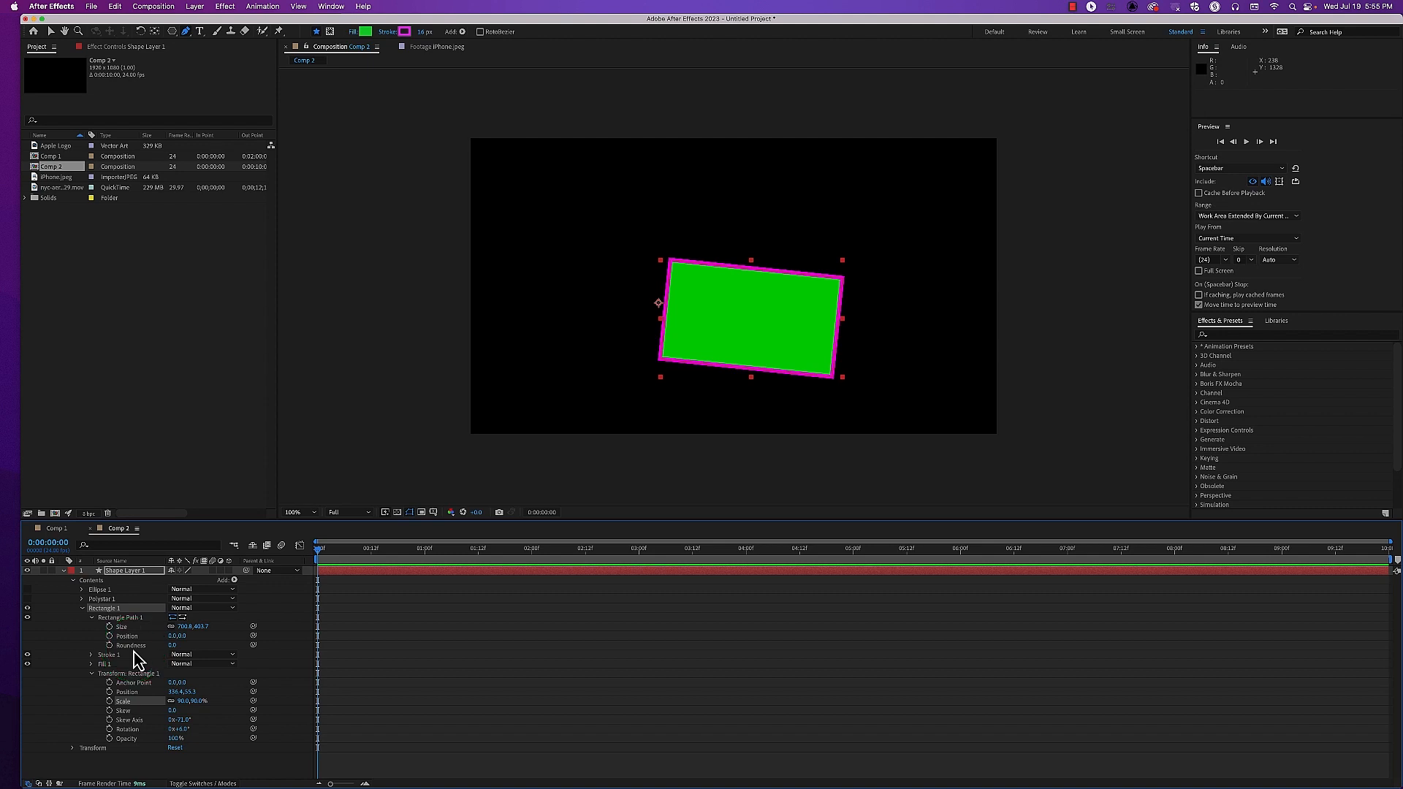
# Shift Rectangle 1's path Position to about -174 horizontally and its transform Position to about 130 horizontally
pyautogui.moveTo(172, 637); pyautogui.dragTo(102, 658)
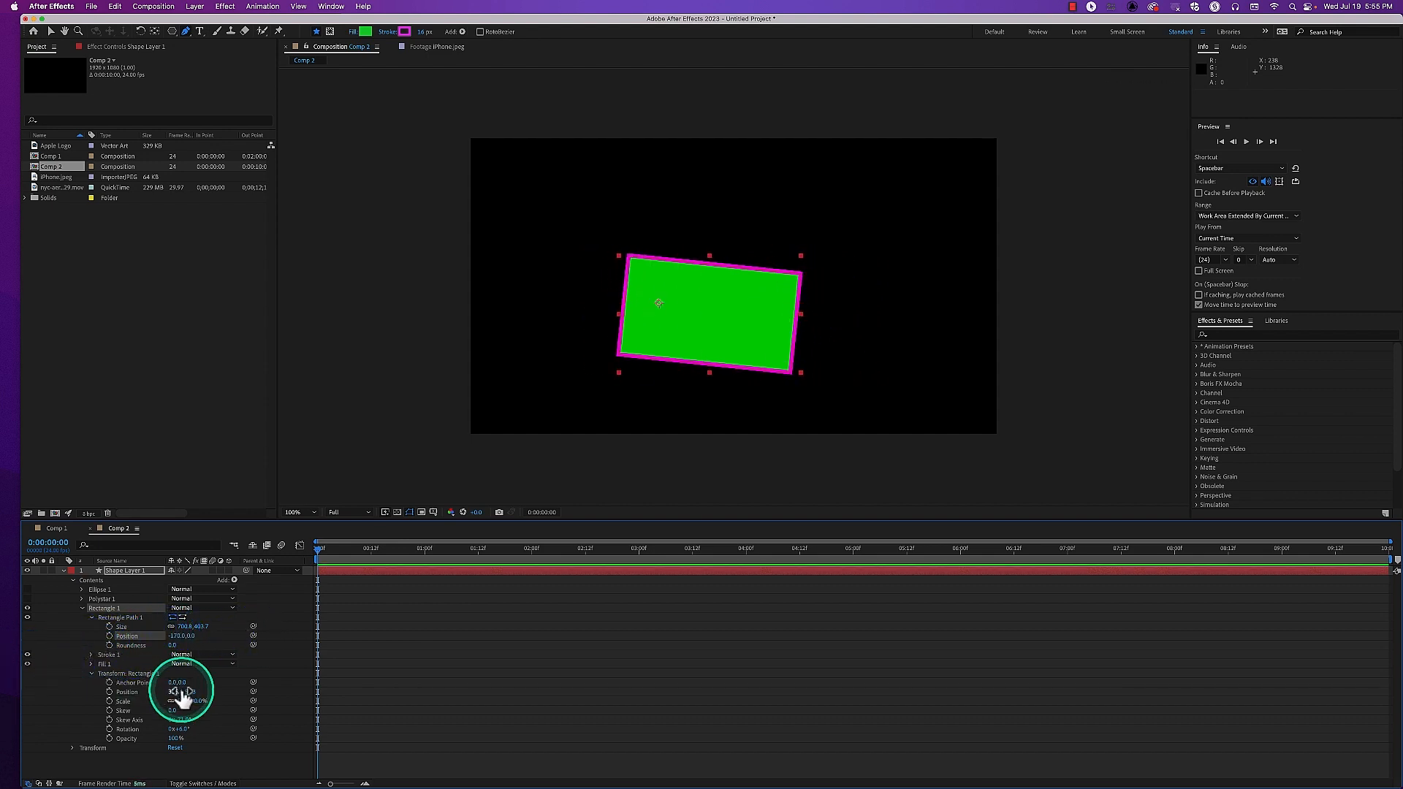
pyautogui.moveTo(175, 693)
pyautogui.mouseDown()
pyautogui.moveTo(116, 694)
pyautogui.moveTo(188, 682)
pyautogui.mouseUp()
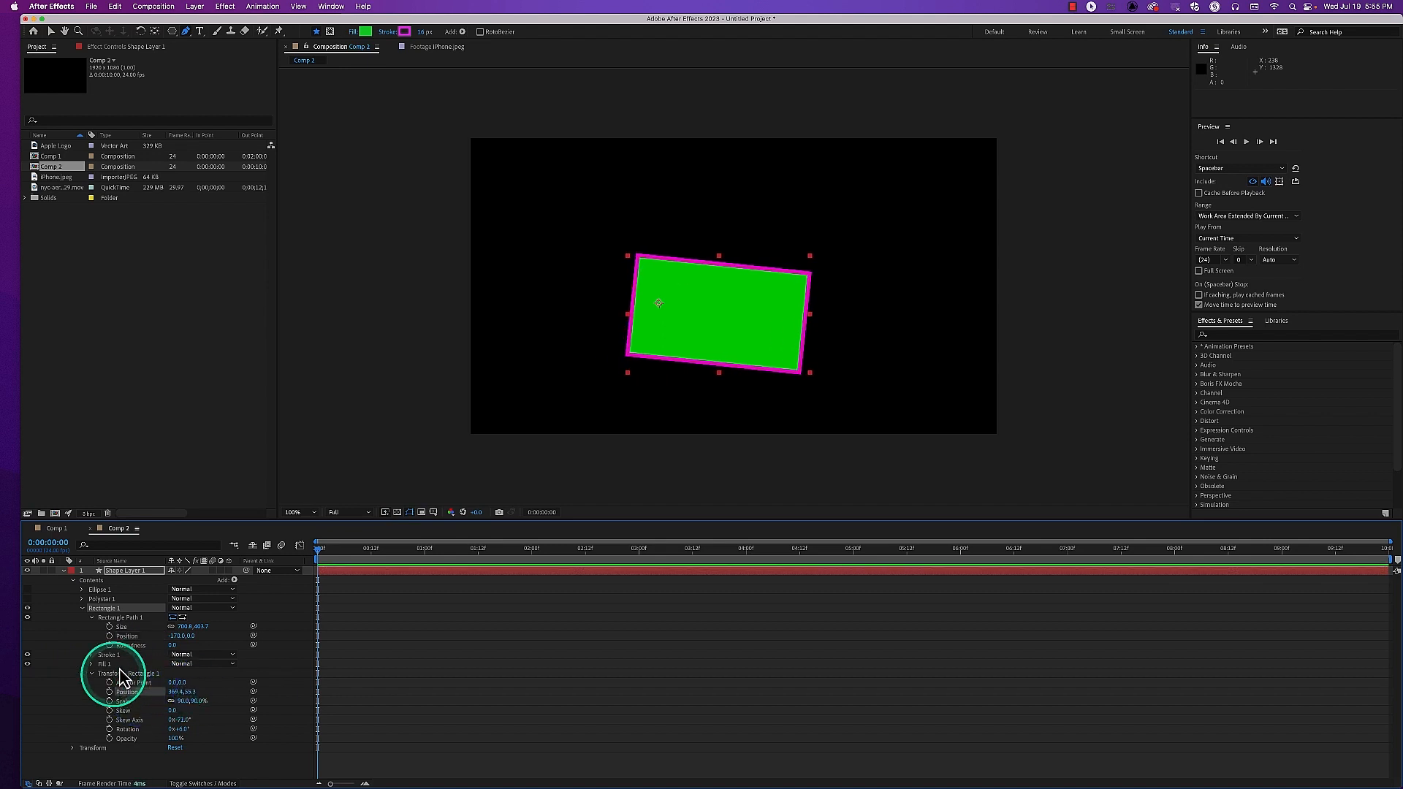
pyautogui.moveTo(174, 641)
pyautogui.mouseDown()
pyautogui.moveTo(244, 629)
pyautogui.moveTo(188, 649)
pyautogui.mouseUp()
pyautogui.moveTo(194, 696)
pyautogui.mouseDown()
pyautogui.moveTo(256, 682)
pyautogui.moveTo(69, 714)
pyautogui.moveTo(171, 708)
pyautogui.mouseUp()
pyautogui.moveTo(192, 693); pyautogui.dragTo(130, 693)
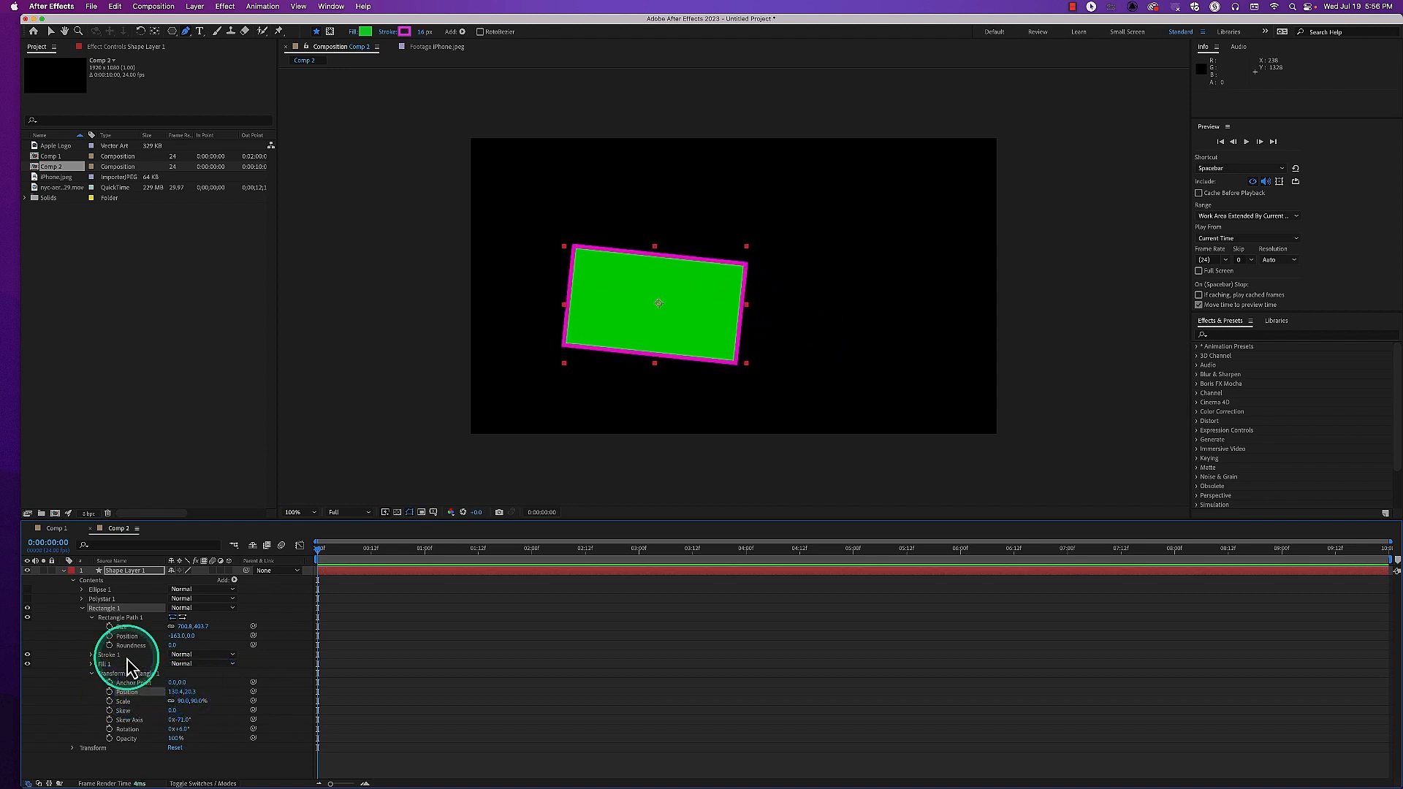
pyautogui.moveTo(181, 636); pyautogui.dragTo(173, 638)
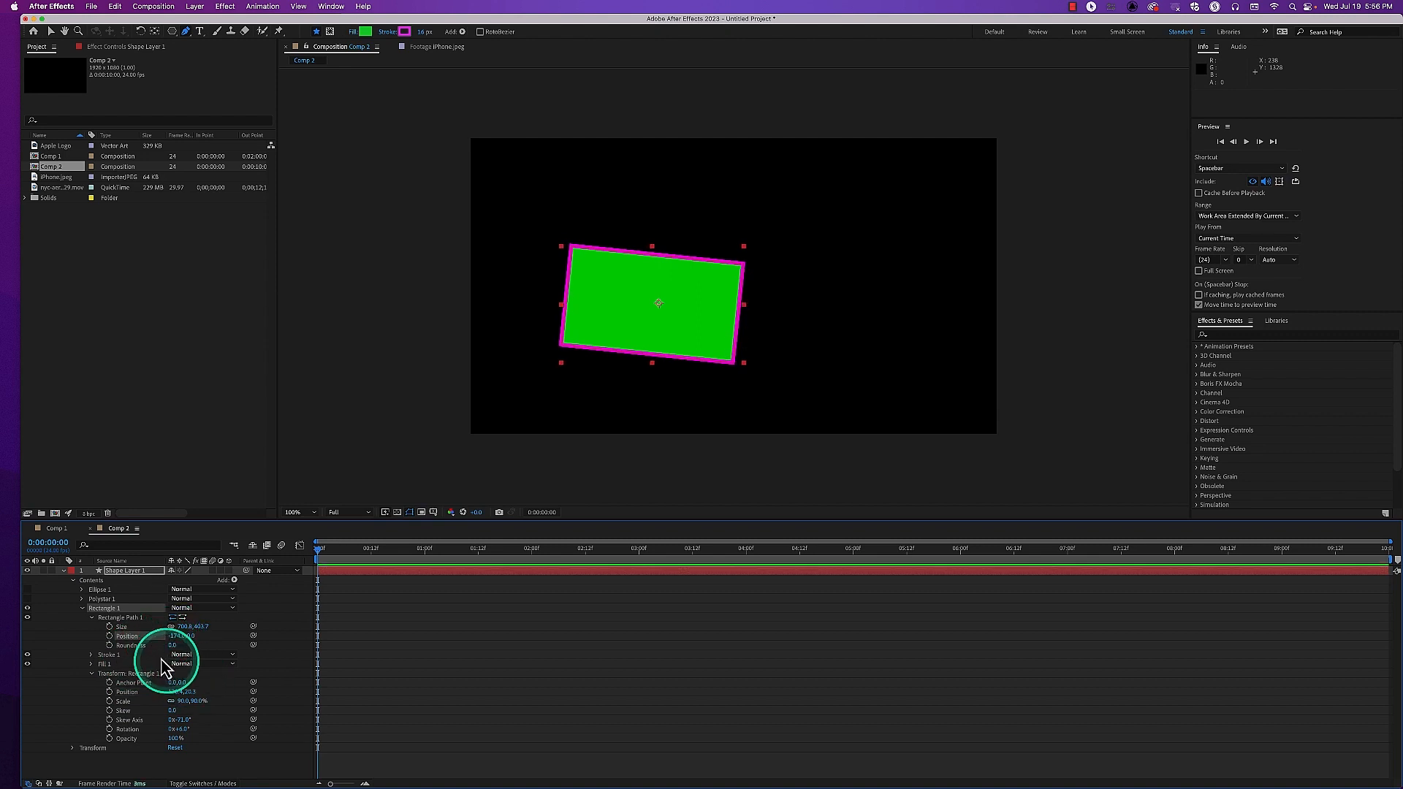
# Try drawing a rounded rectangle over the upper part of Rectangle 1, and undo it
pyautogui.click(173, 33)
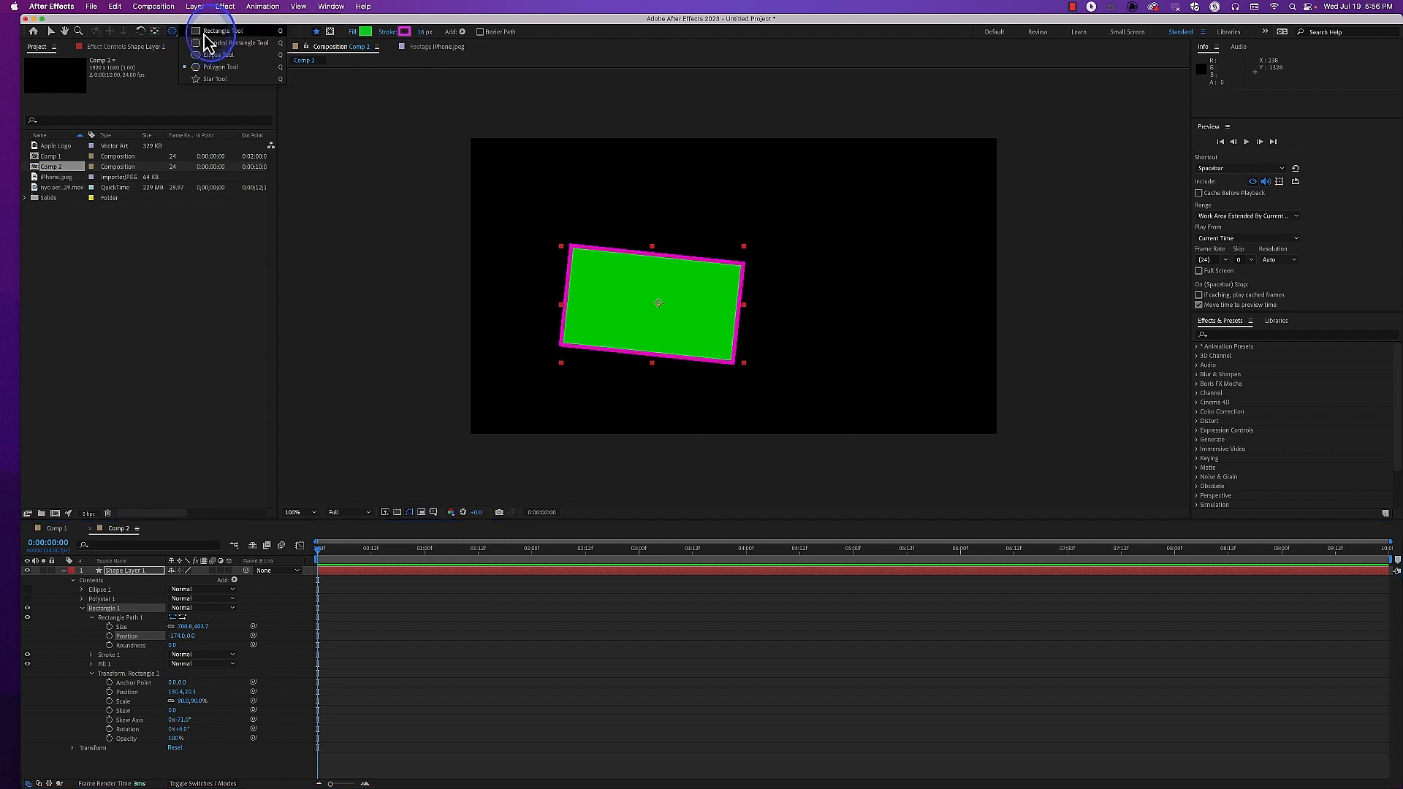
pyautogui.click(215, 79)
pyautogui.moveTo(581, 190); pyautogui.dragTo(721, 290)
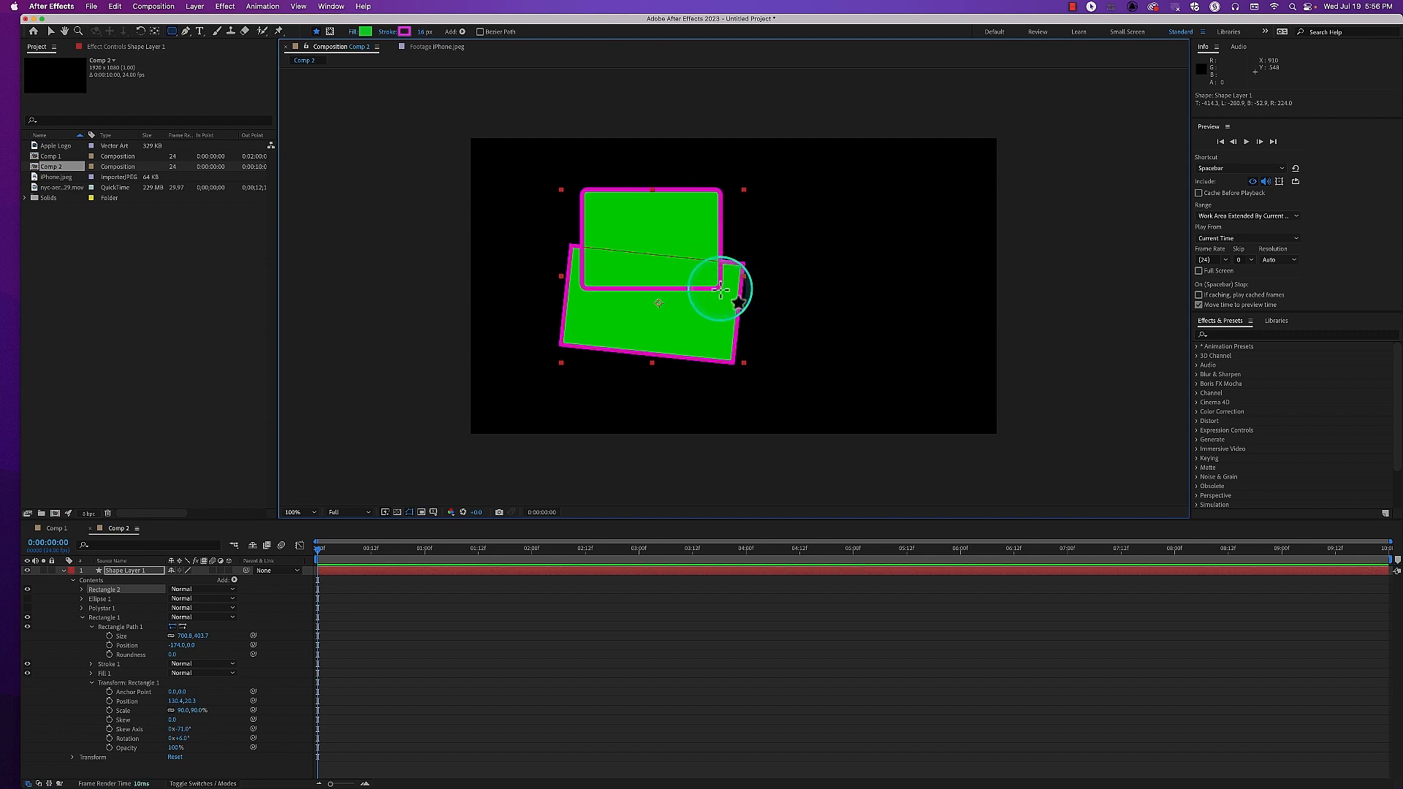
pyautogui.press('super+z')
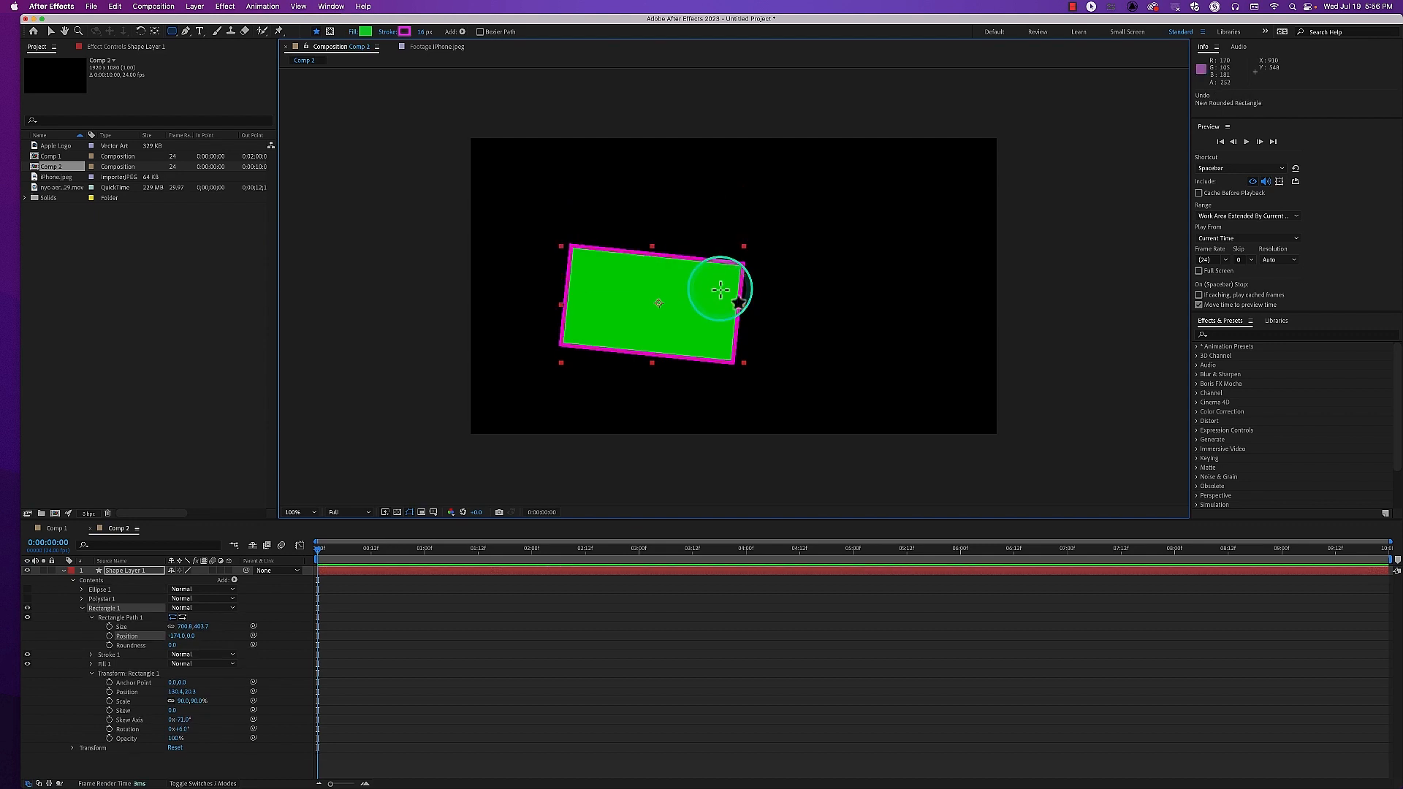
# Round Rectangle 1's corners with a Roundness of about 85 and collapse its properties
pyautogui.click(106, 620)
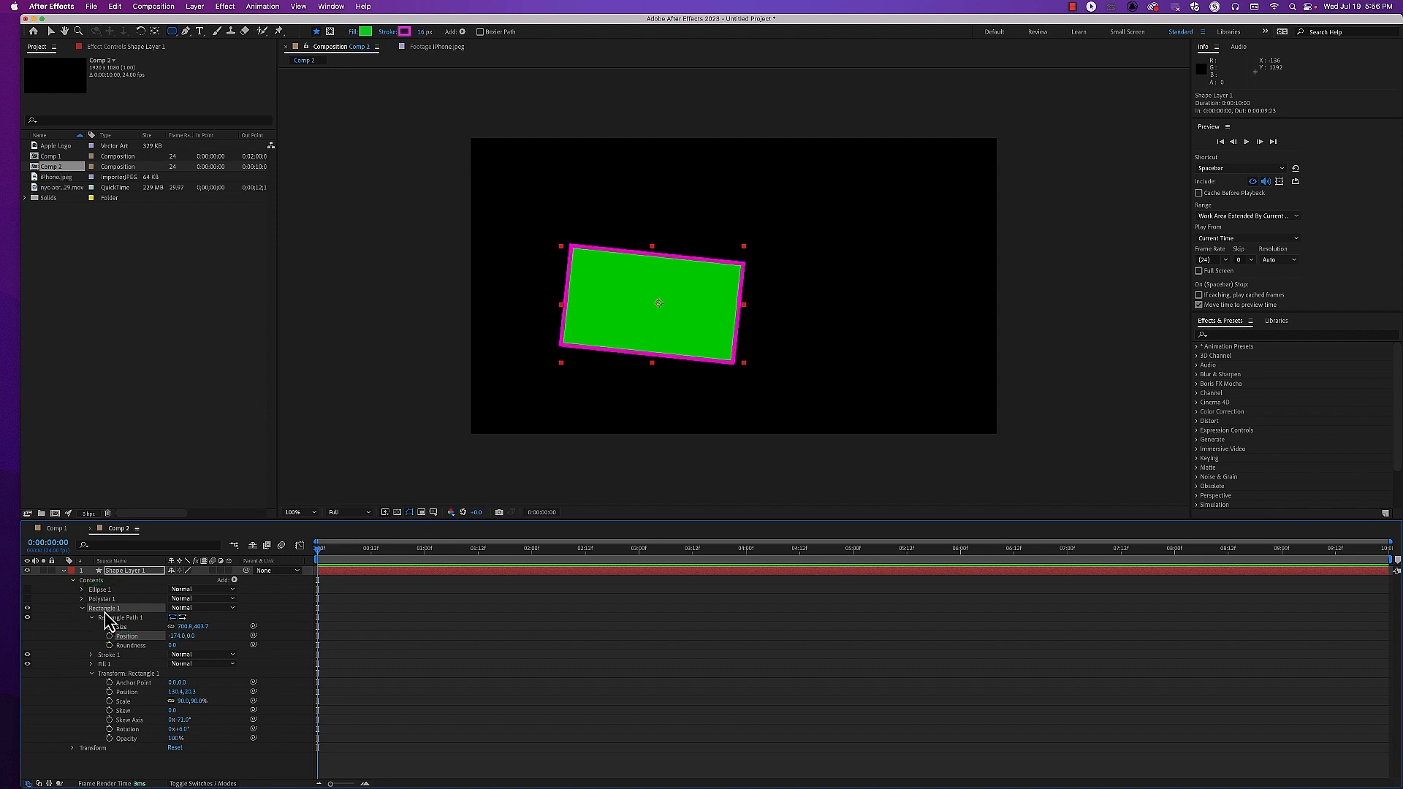
pyautogui.click(173, 646)
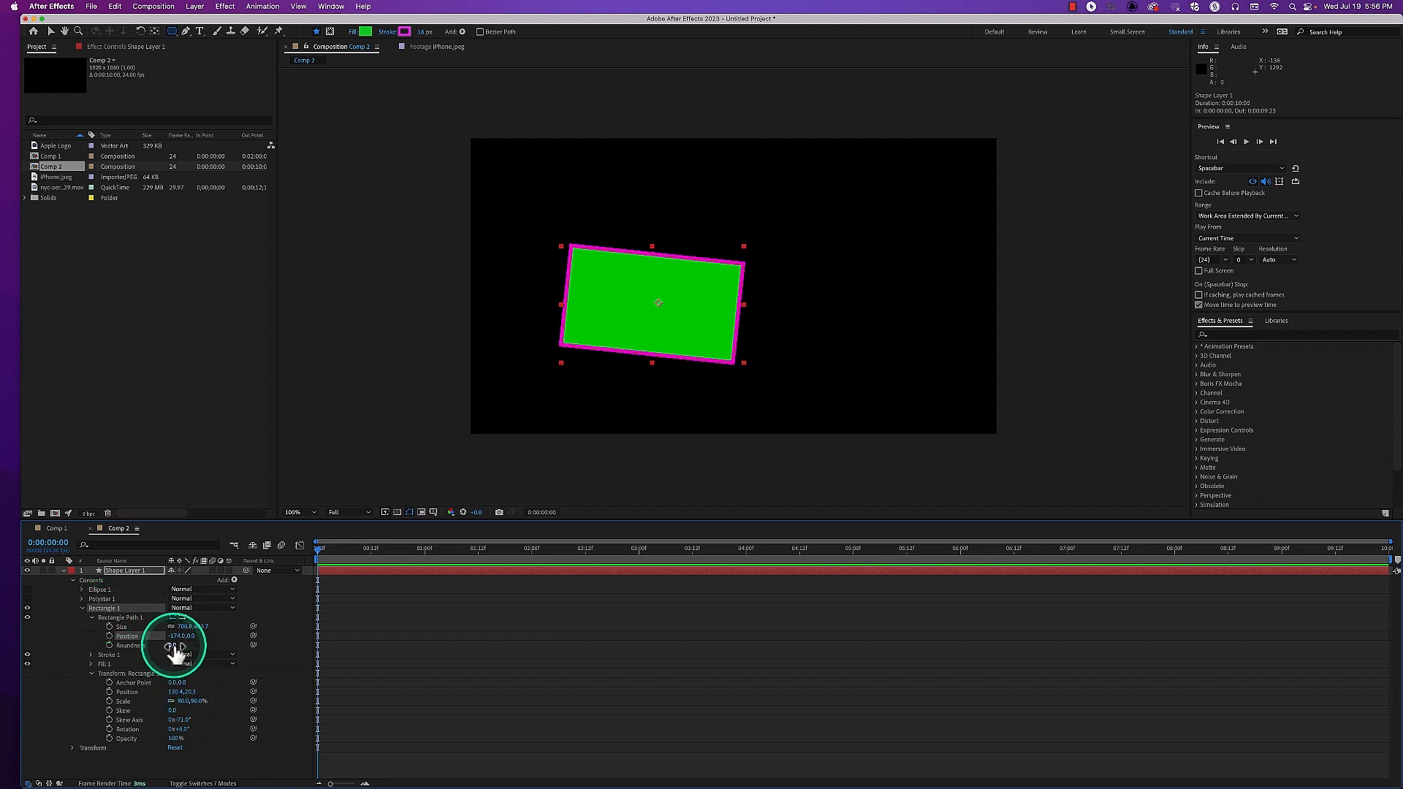
pyautogui.moveTo(175, 652); pyautogui.dragTo(217, 666)
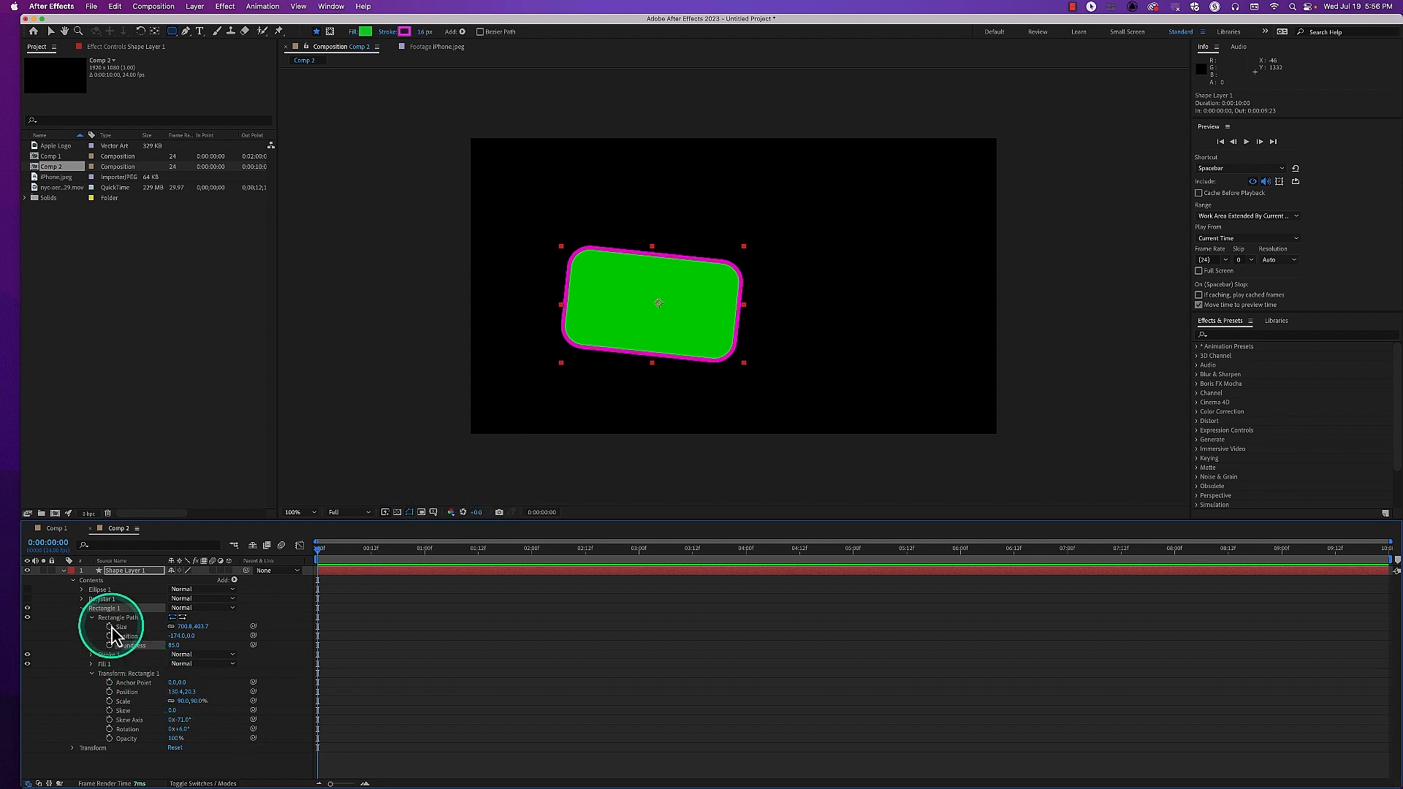
pyautogui.click(82, 607)
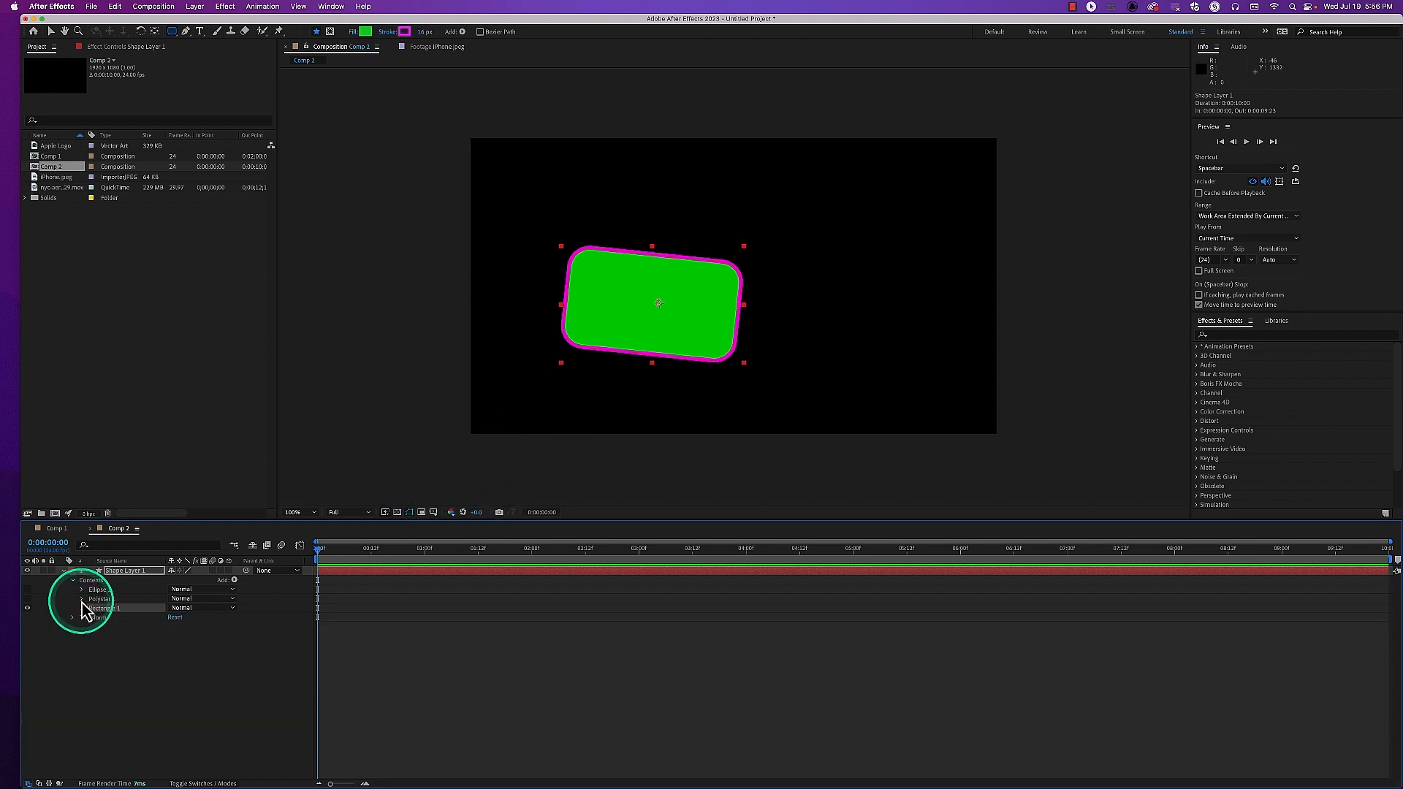
# Show Polystar 1 and shape its path into a rounded 3-point polygon with about 172 outer radius and 74% outer roundness
pyautogui.click(82, 600)
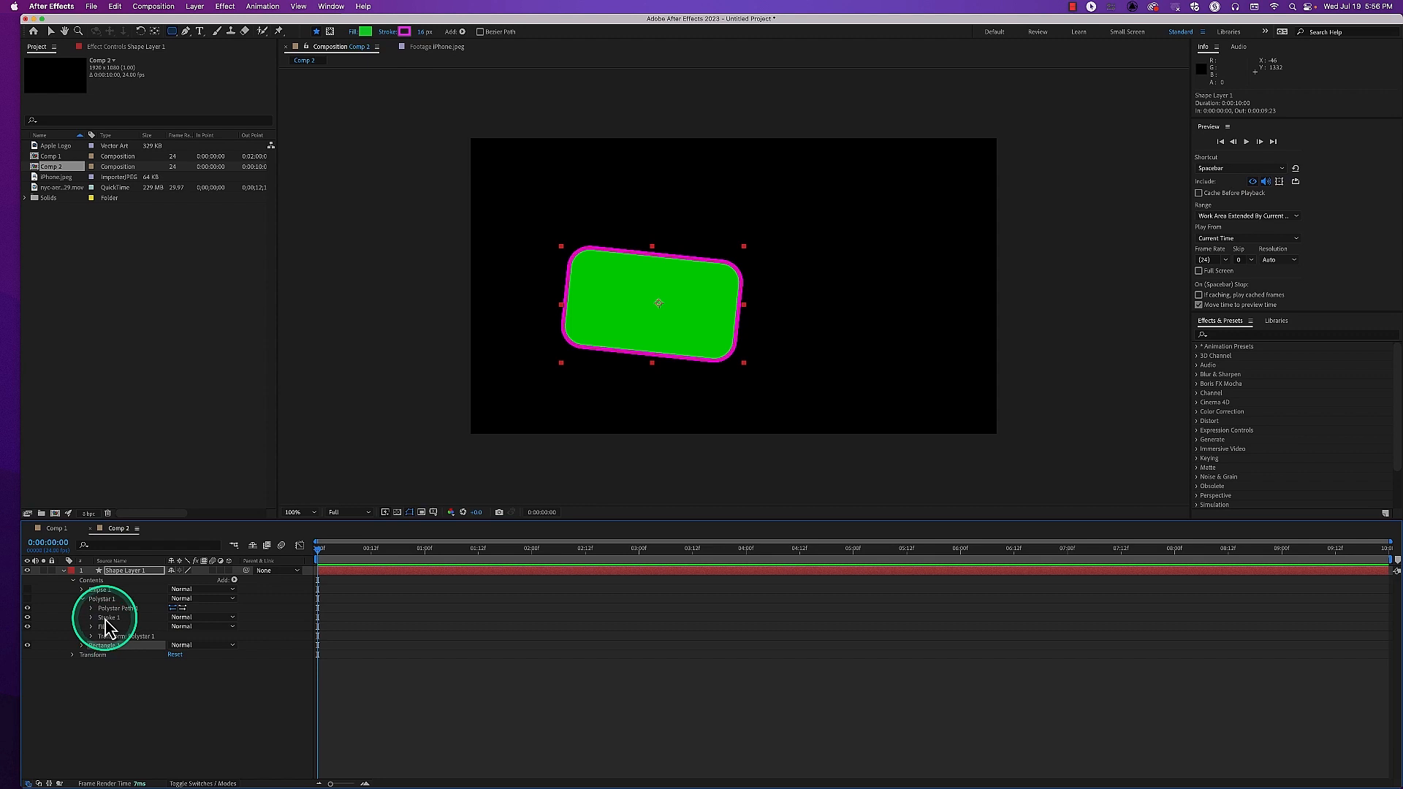
pyautogui.click(27, 598)
pyautogui.click(91, 609)
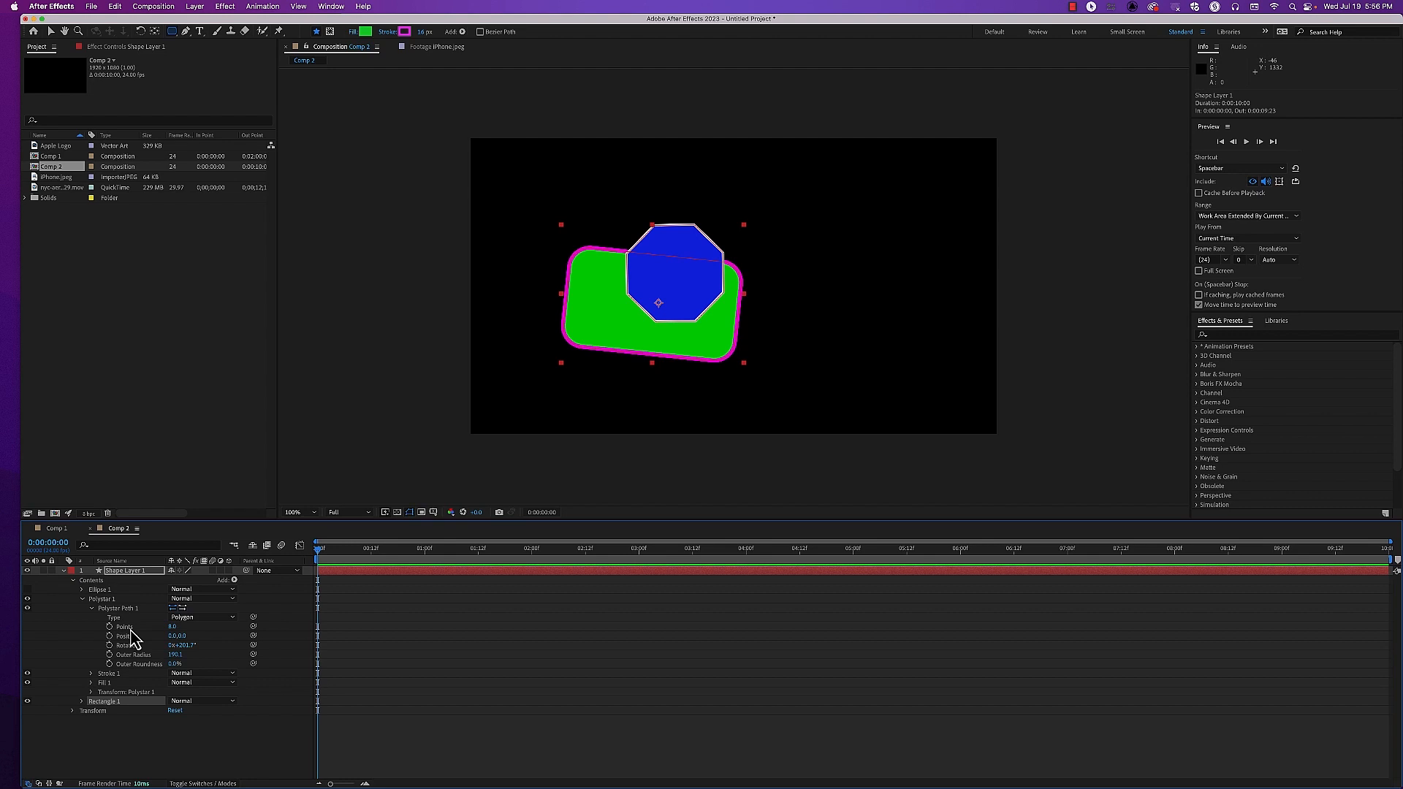
pyautogui.moveTo(172, 626); pyautogui.dragTo(199, 644)
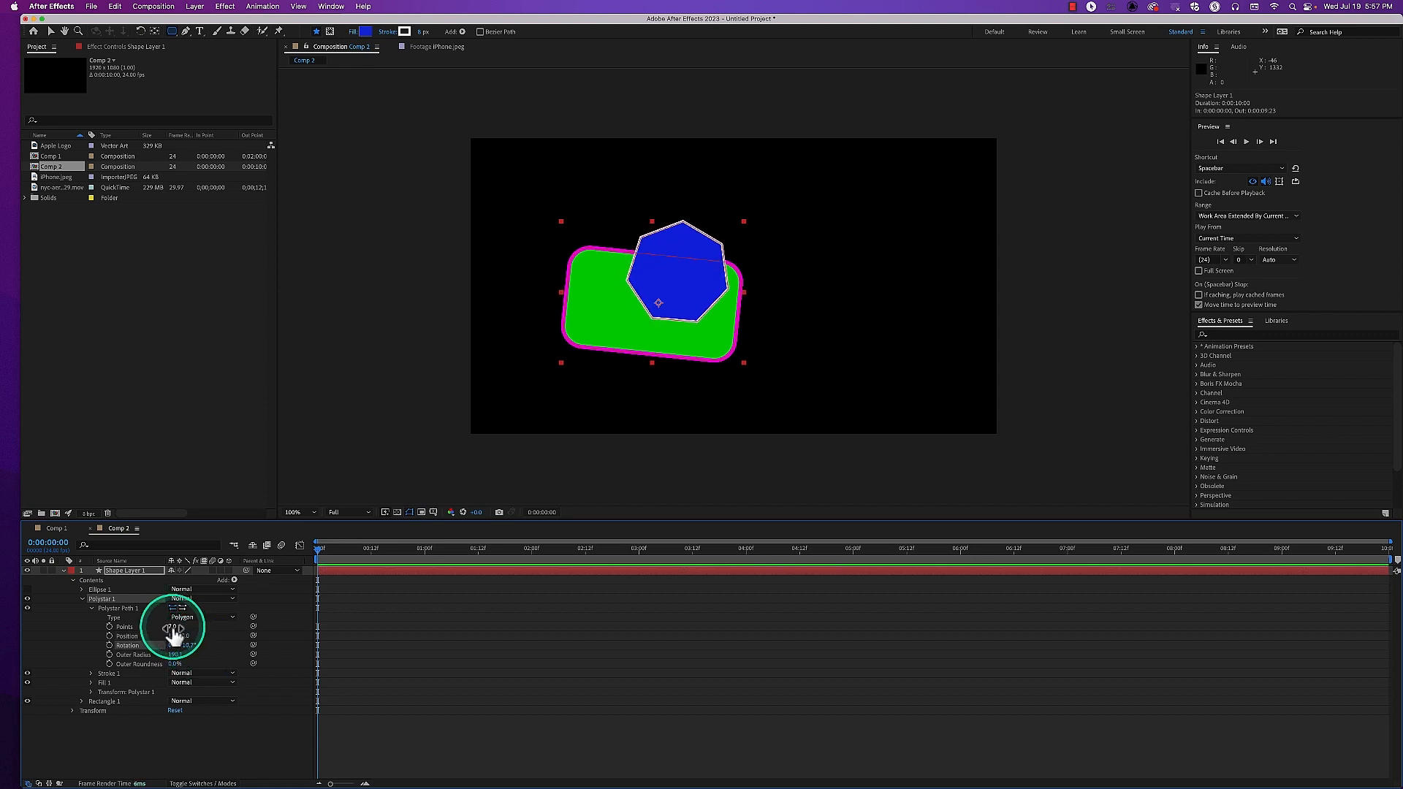
pyautogui.moveTo(182, 655)
pyautogui.mouseDown()
pyautogui.moveTo(209, 649)
pyautogui.moveTo(174, 650)
pyautogui.moveTo(178, 662)
pyautogui.moveTo(204, 663)
pyautogui.moveTo(169, 627)
pyautogui.moveTo(190, 666)
pyautogui.moveTo(147, 655)
pyautogui.moveTo(168, 666)
pyautogui.mouseUp()
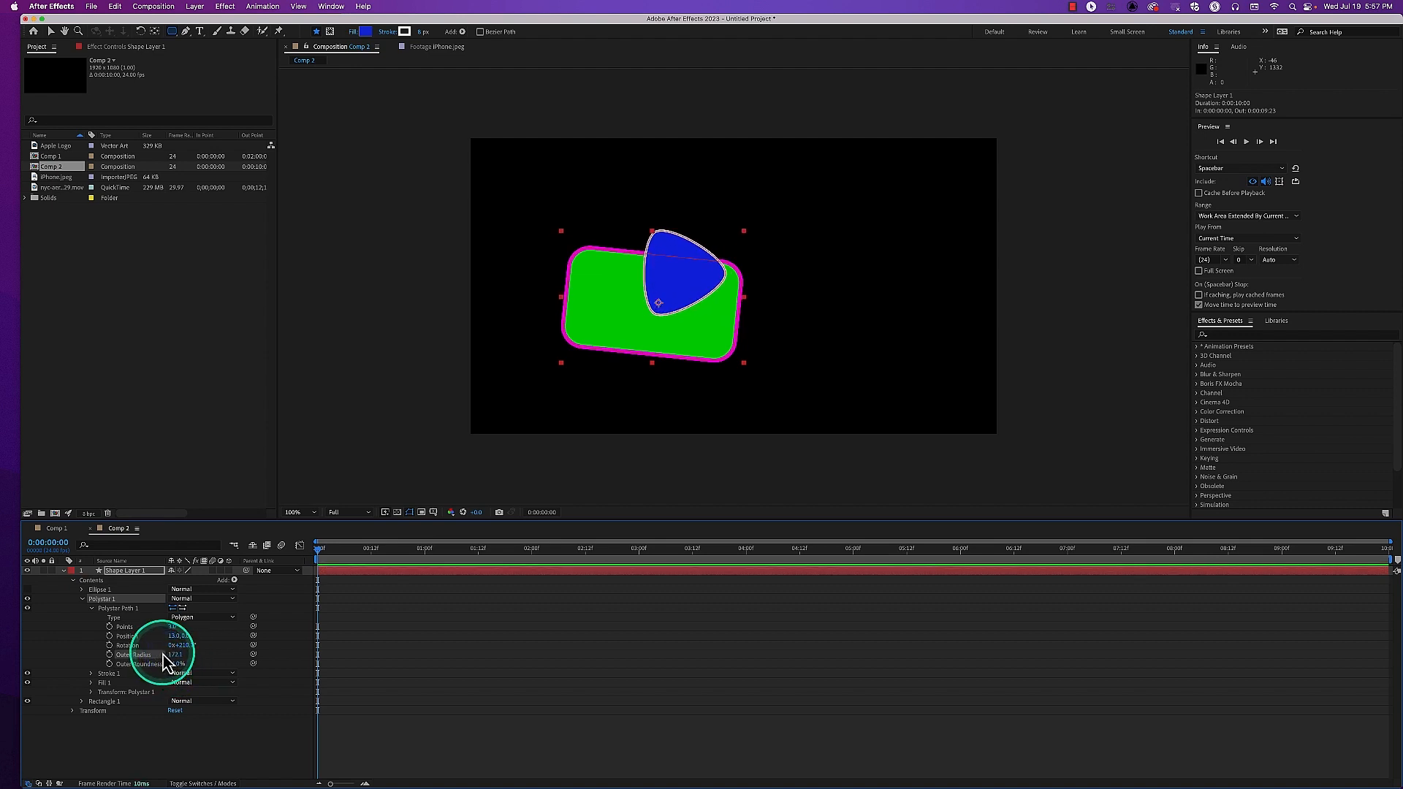
# Change Polystar 1's path type from Polygon to Star and set its Points to 5
pyautogui.click(173, 32)
pyautogui.click(219, 79)
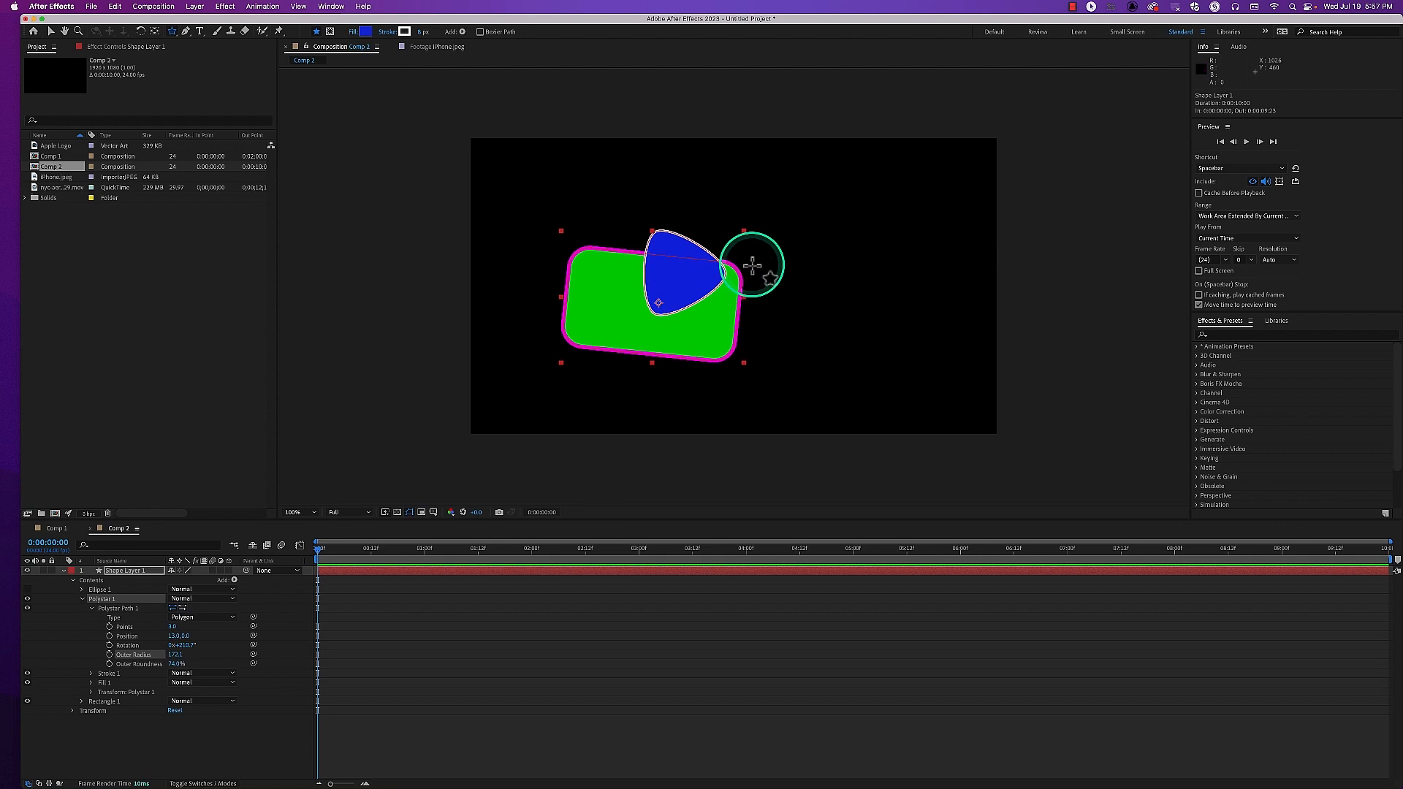
pyautogui.click(203, 619)
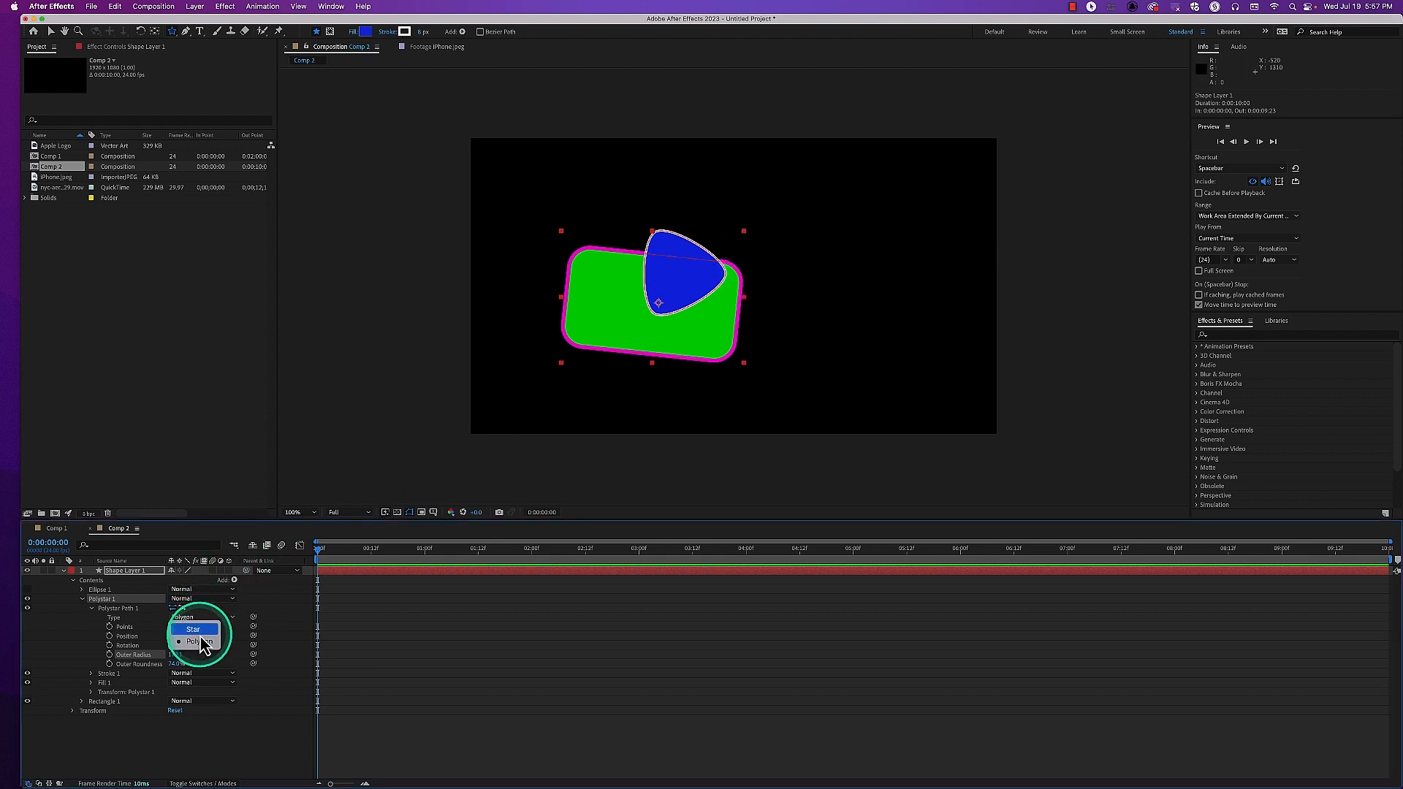
pyautogui.click(201, 629)
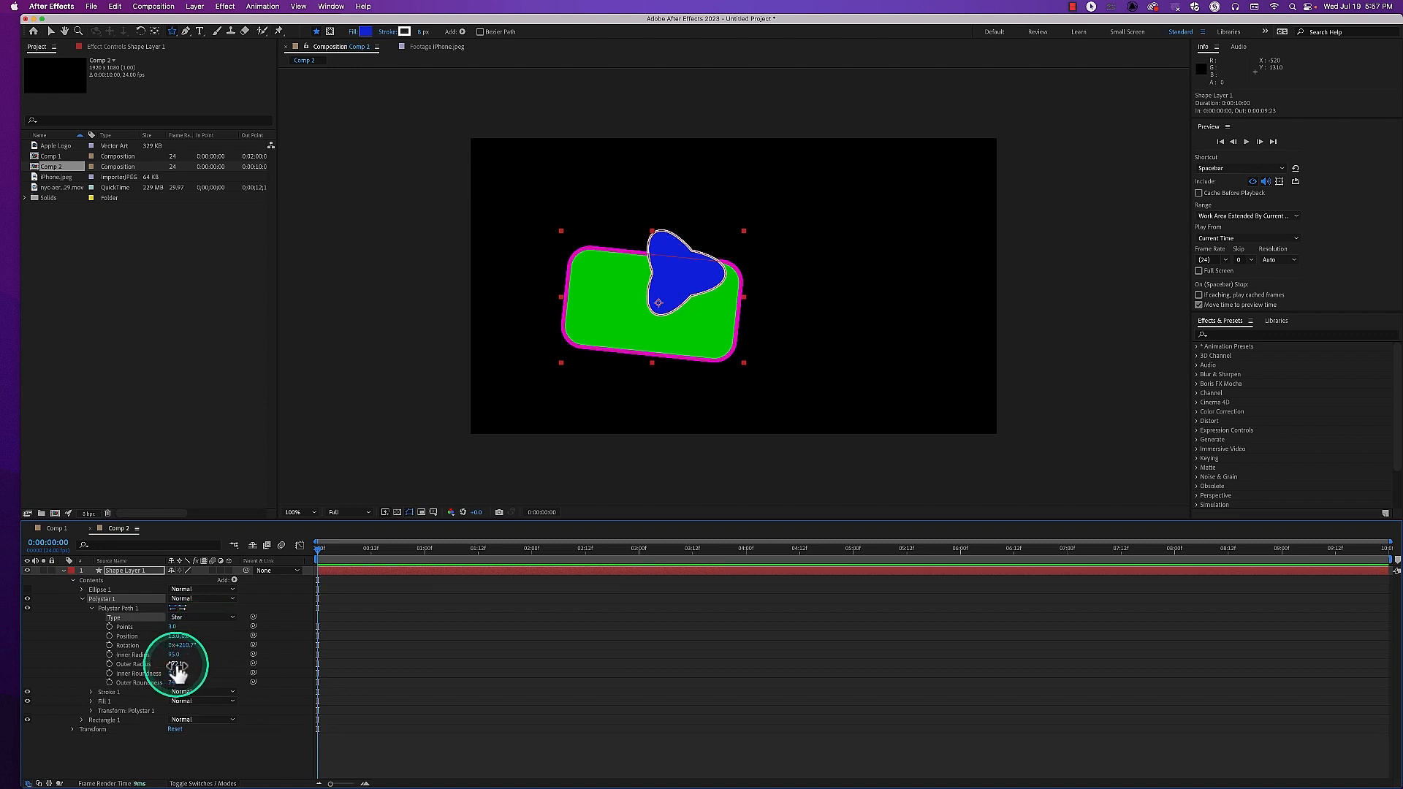
pyautogui.click(173, 627)
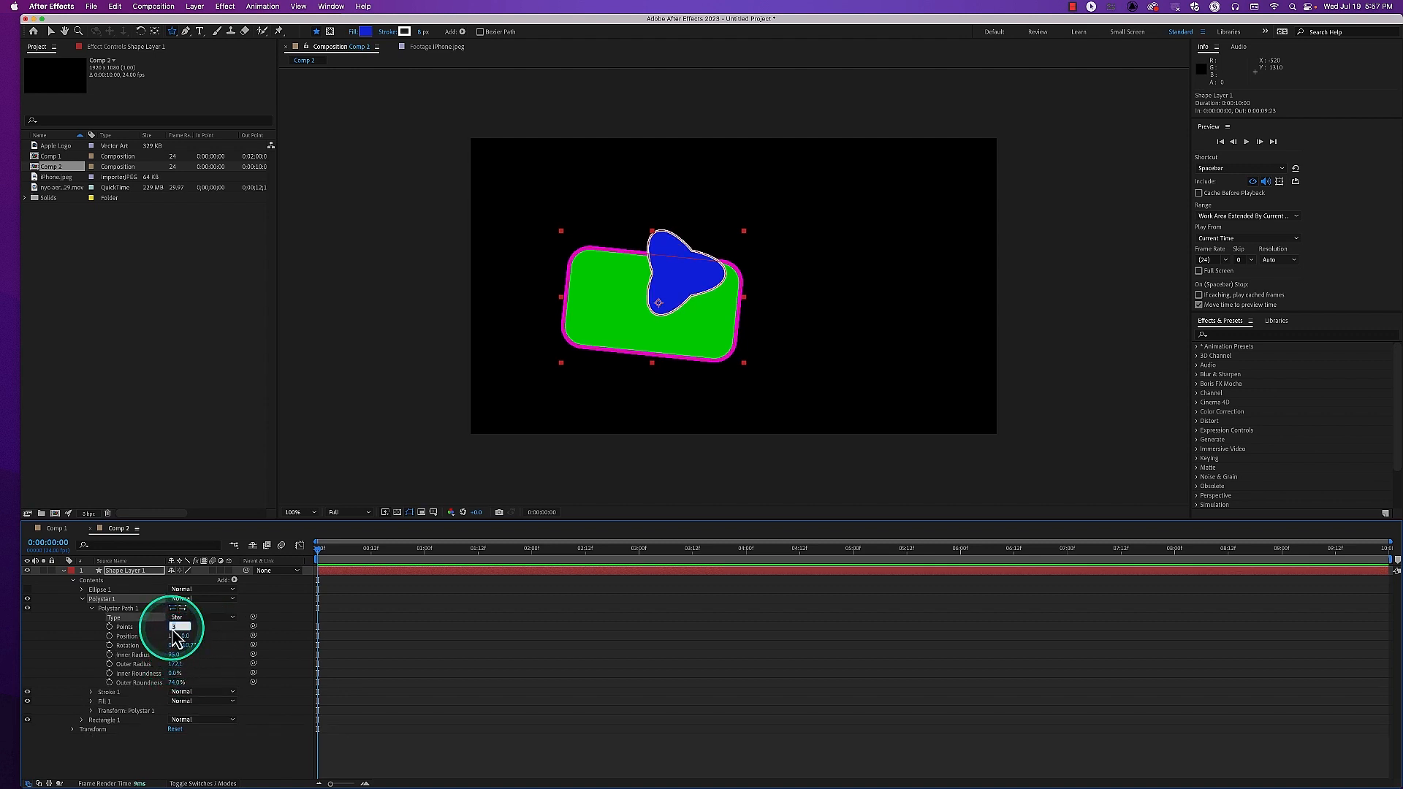
pyautogui.write('5')
pyautogui.press('Return')
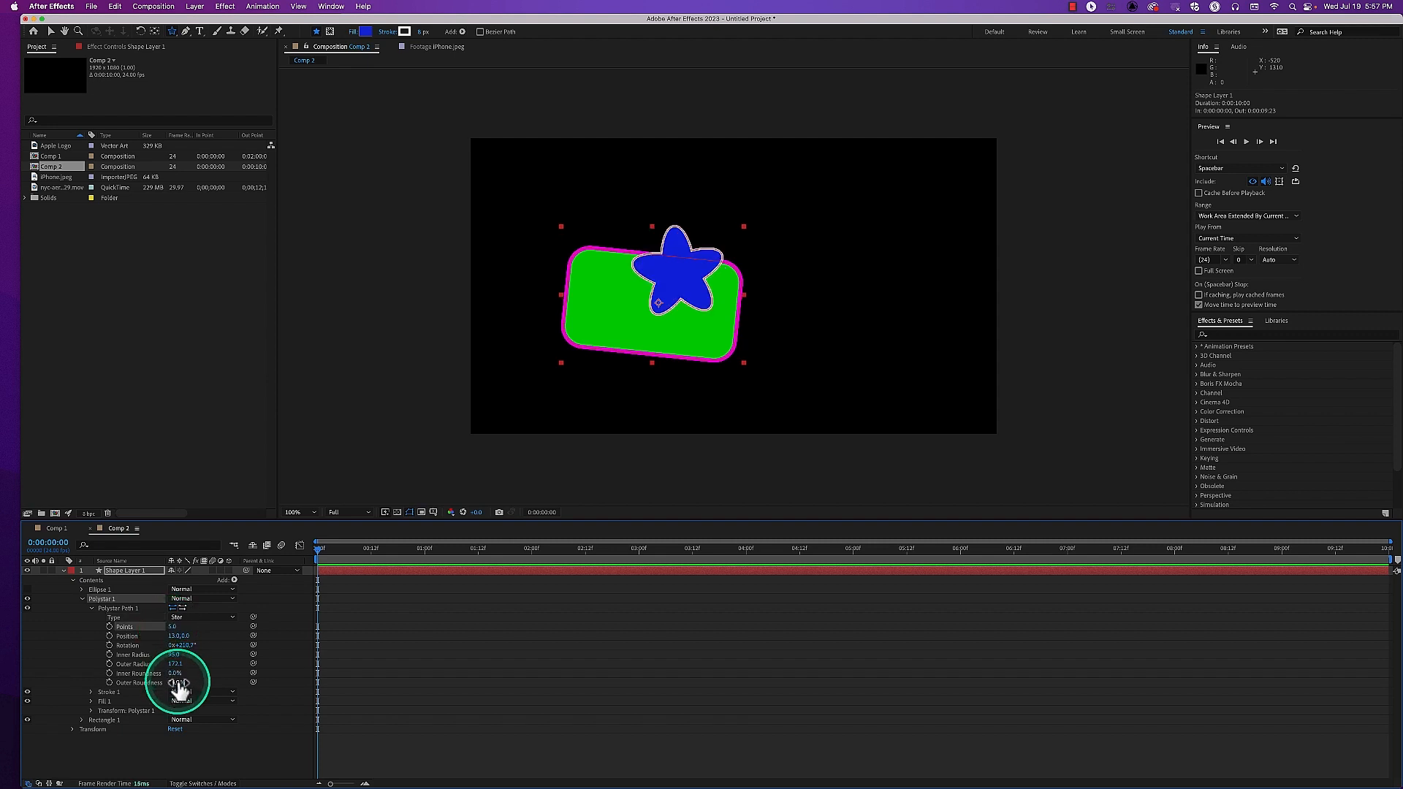
# Adjust the star's radii to about 108 inner and 195 outer, roundness to 17% and 87%, and Points to 7
pyautogui.moveTo(179, 656); pyautogui.dragTo(180, 687)
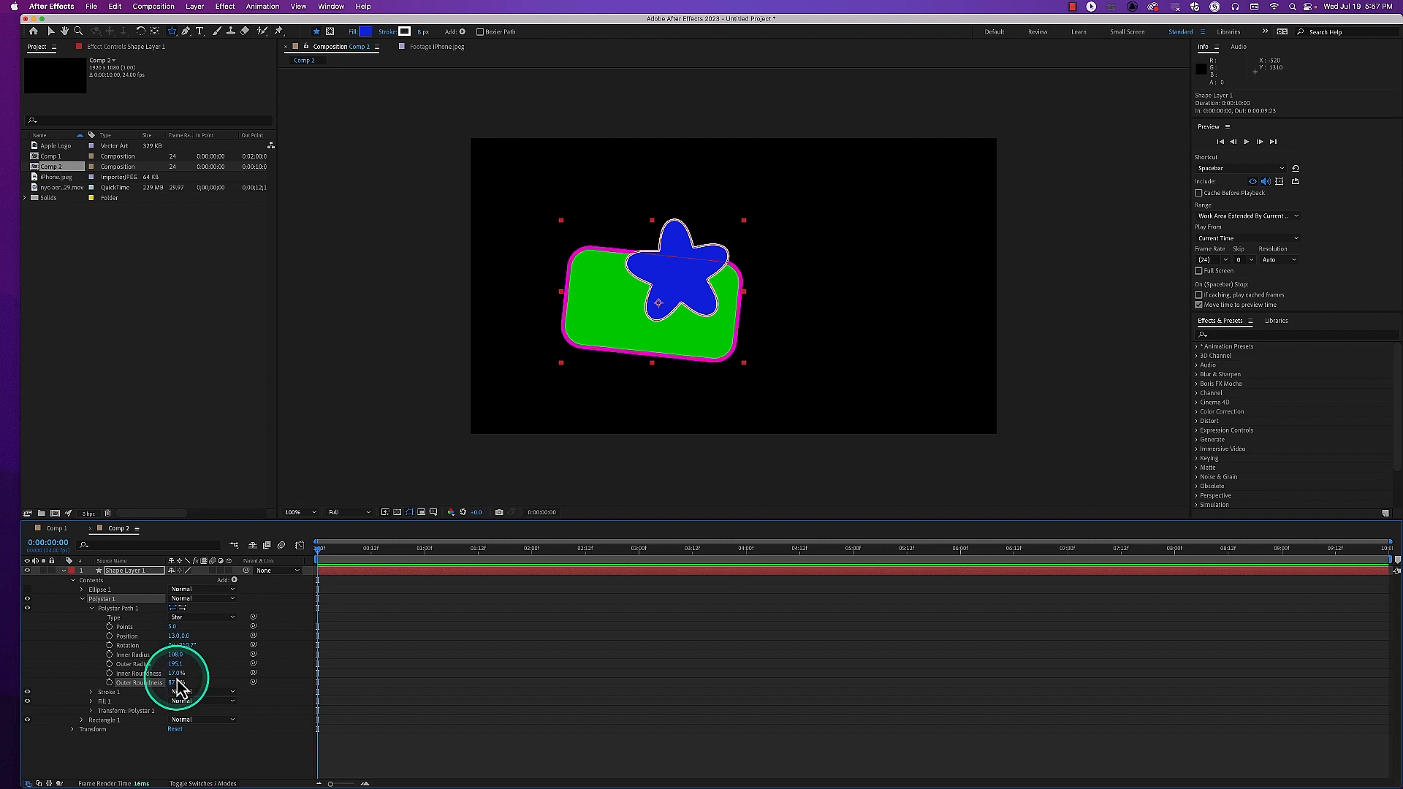
pyautogui.click(177, 682)
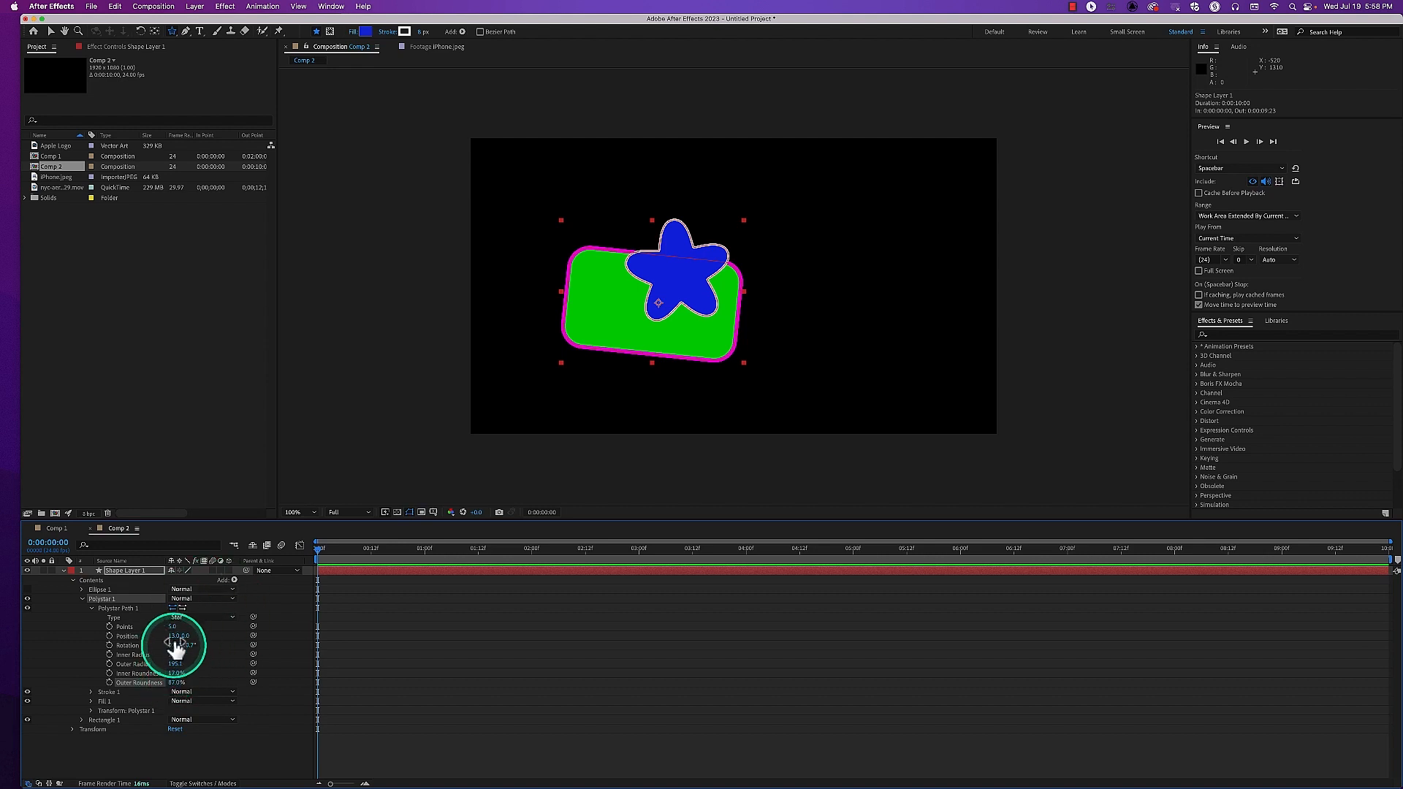
pyautogui.moveTo(174, 627)
pyautogui.mouseDown()
pyautogui.moveTo(195, 629)
pyautogui.moveTo(174, 630)
pyautogui.moveTo(187, 637)
pyautogui.mouseUp()
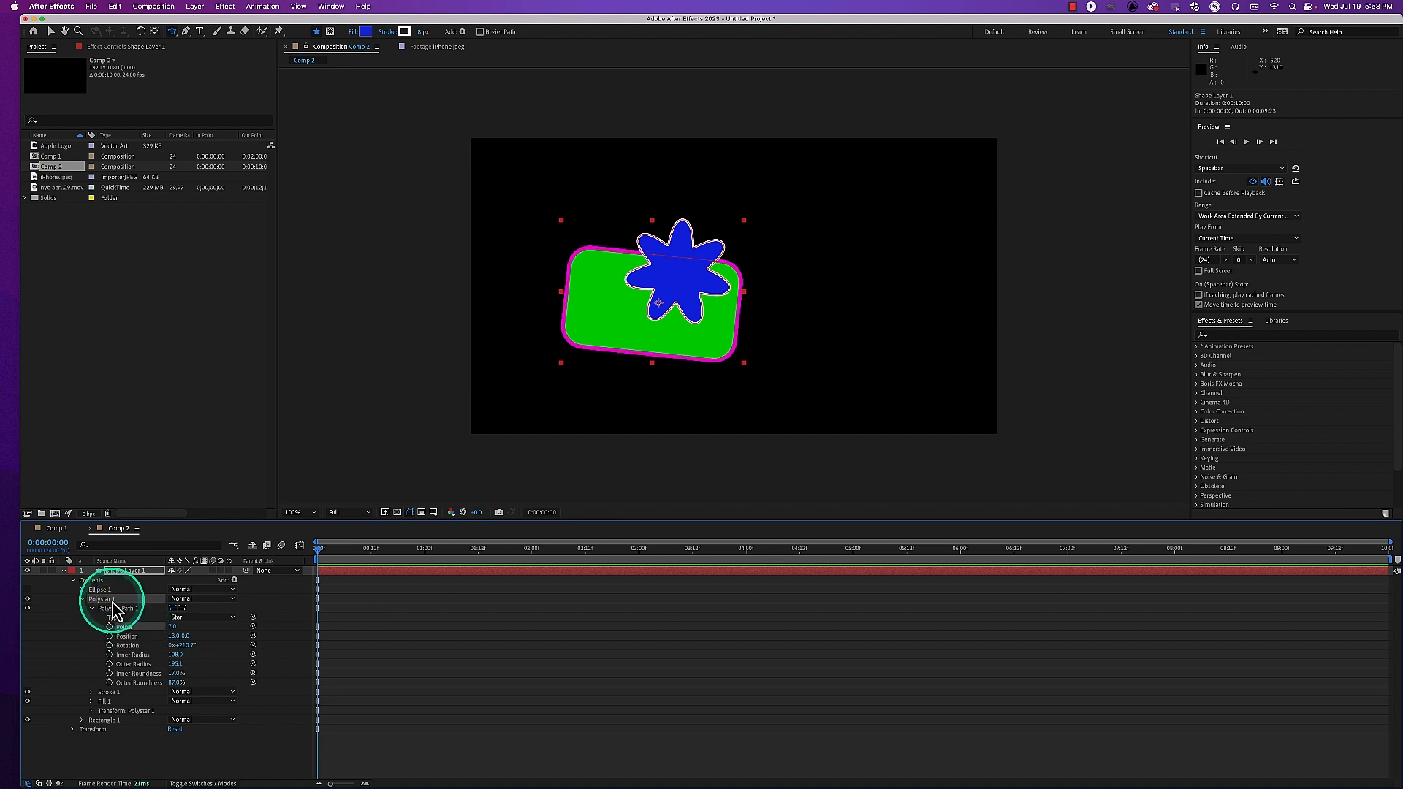
# Delete Polystar 1 from Shape Layer 1 and reveal Ellipse 1's Ellipse Path 1 properties
pyautogui.press('Delete')
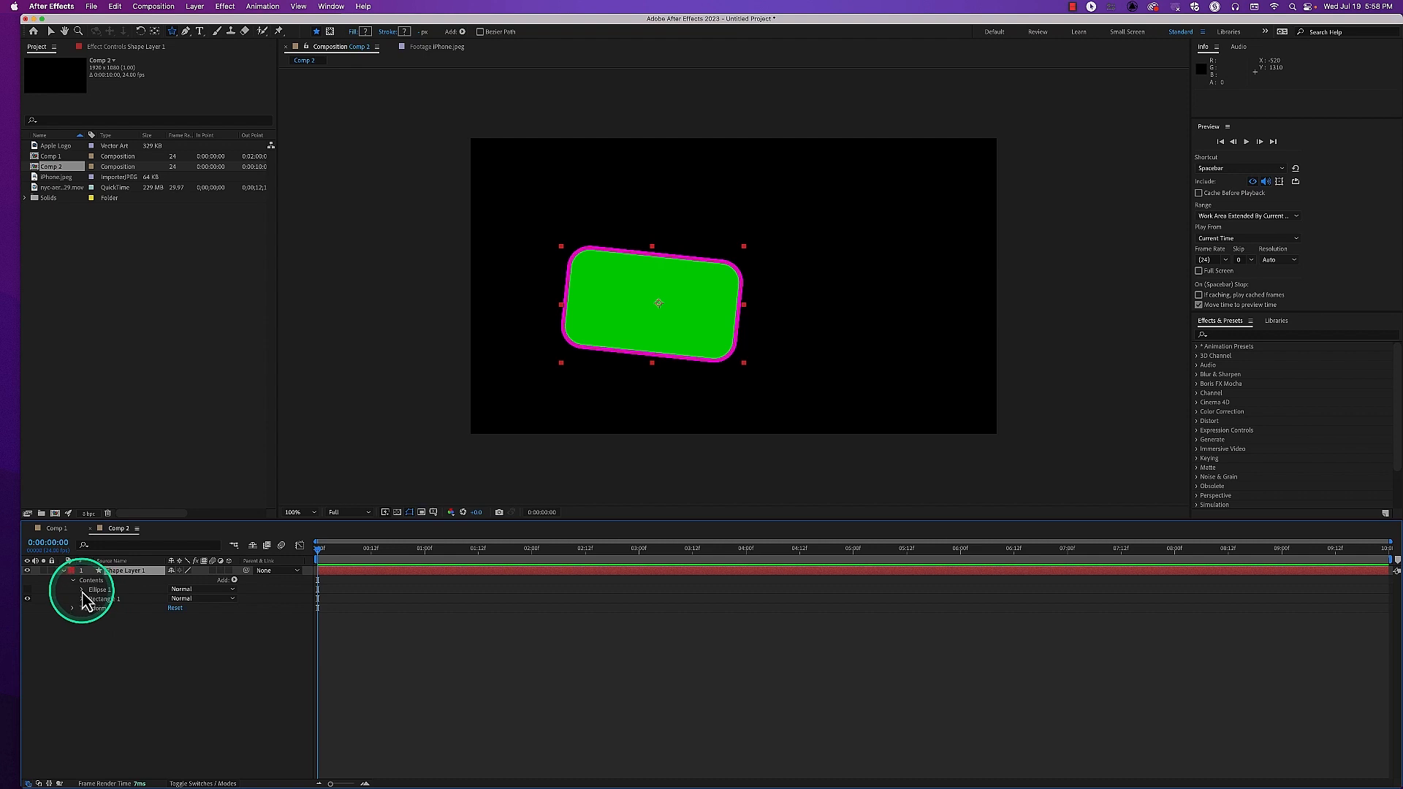
pyautogui.click(82, 590)
pyautogui.click(92, 598)
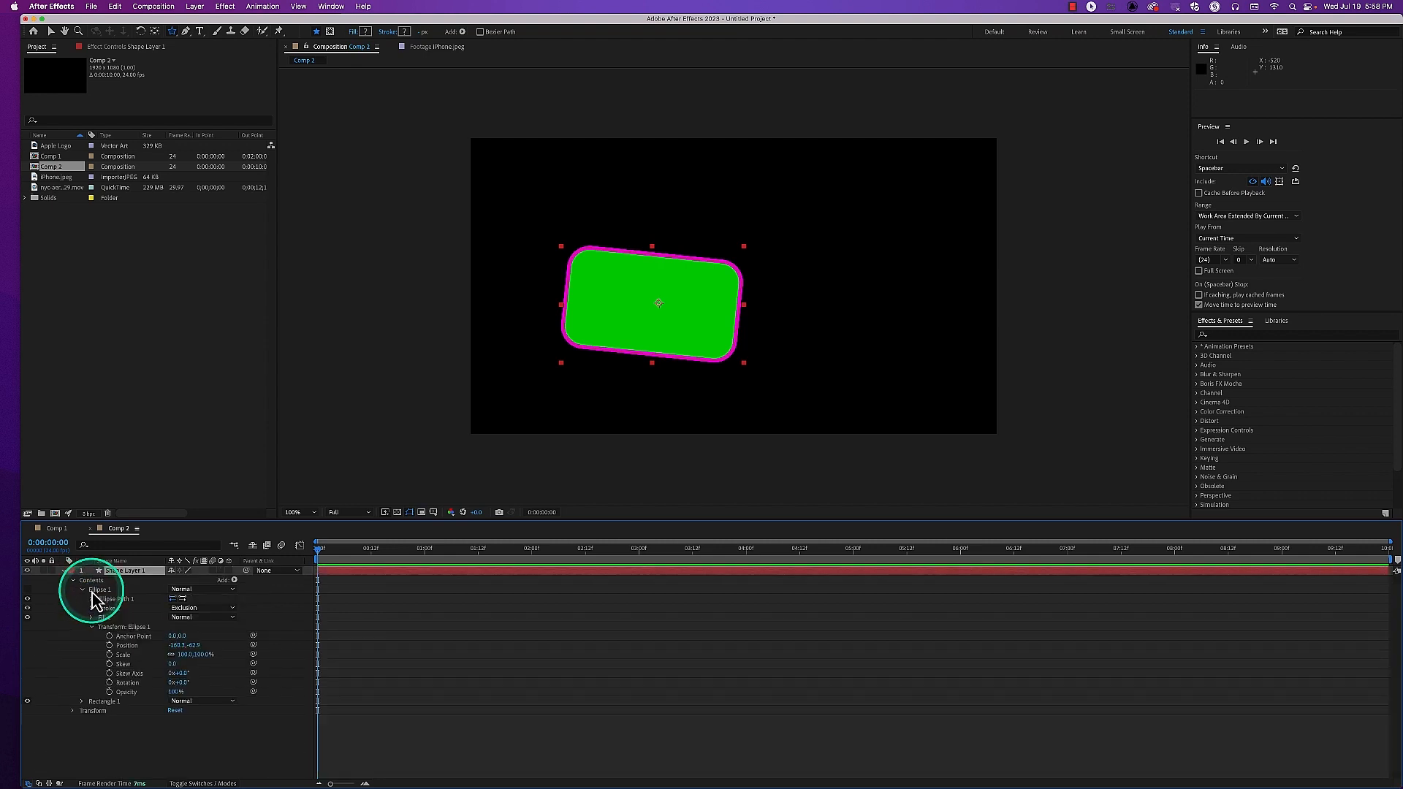
pyautogui.click(90, 599)
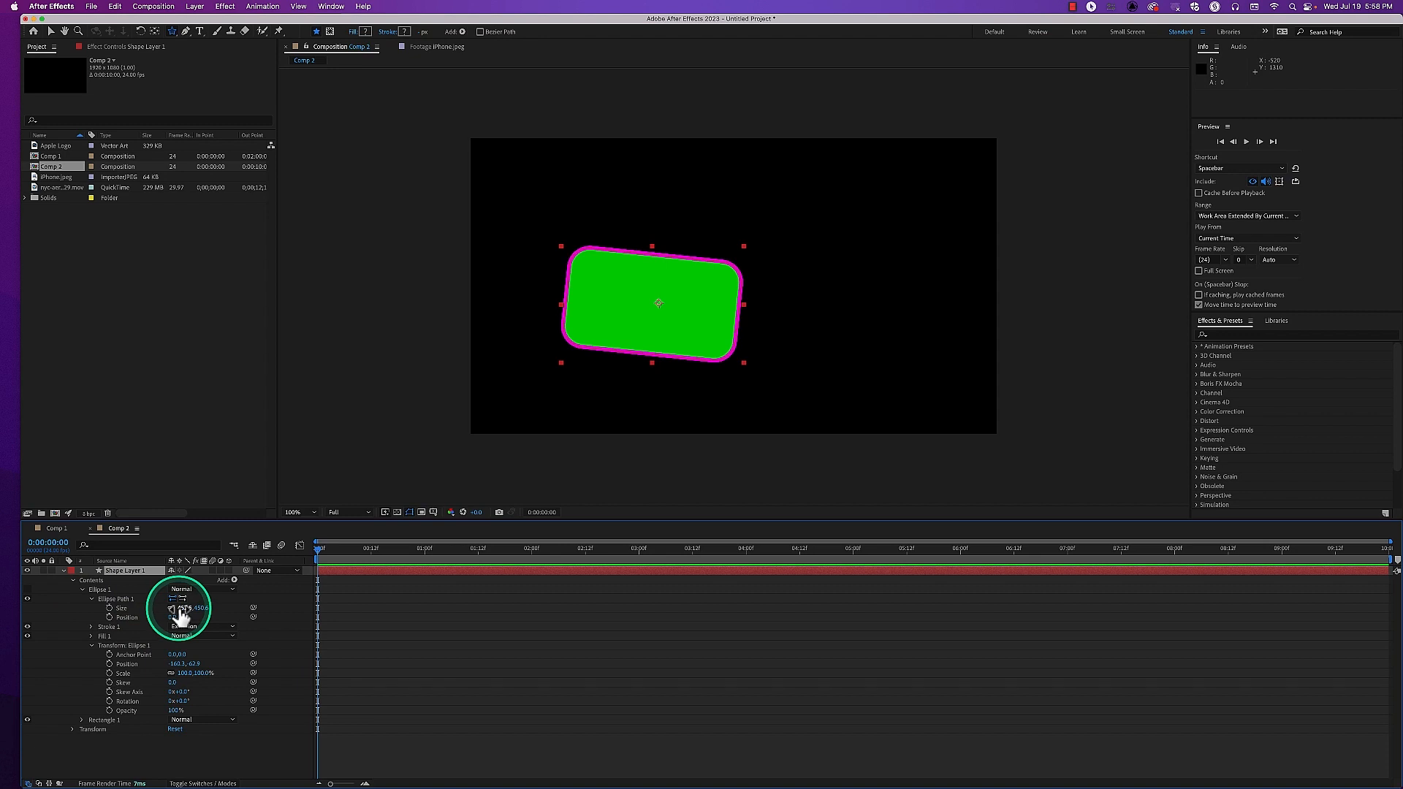
# Show Ellipse 1, try changing its path Size and Position, and delete it from Shape Layer 1
pyautogui.click(28, 589)
pyautogui.moveTo(183, 609); pyautogui.dragTo(119, 614)
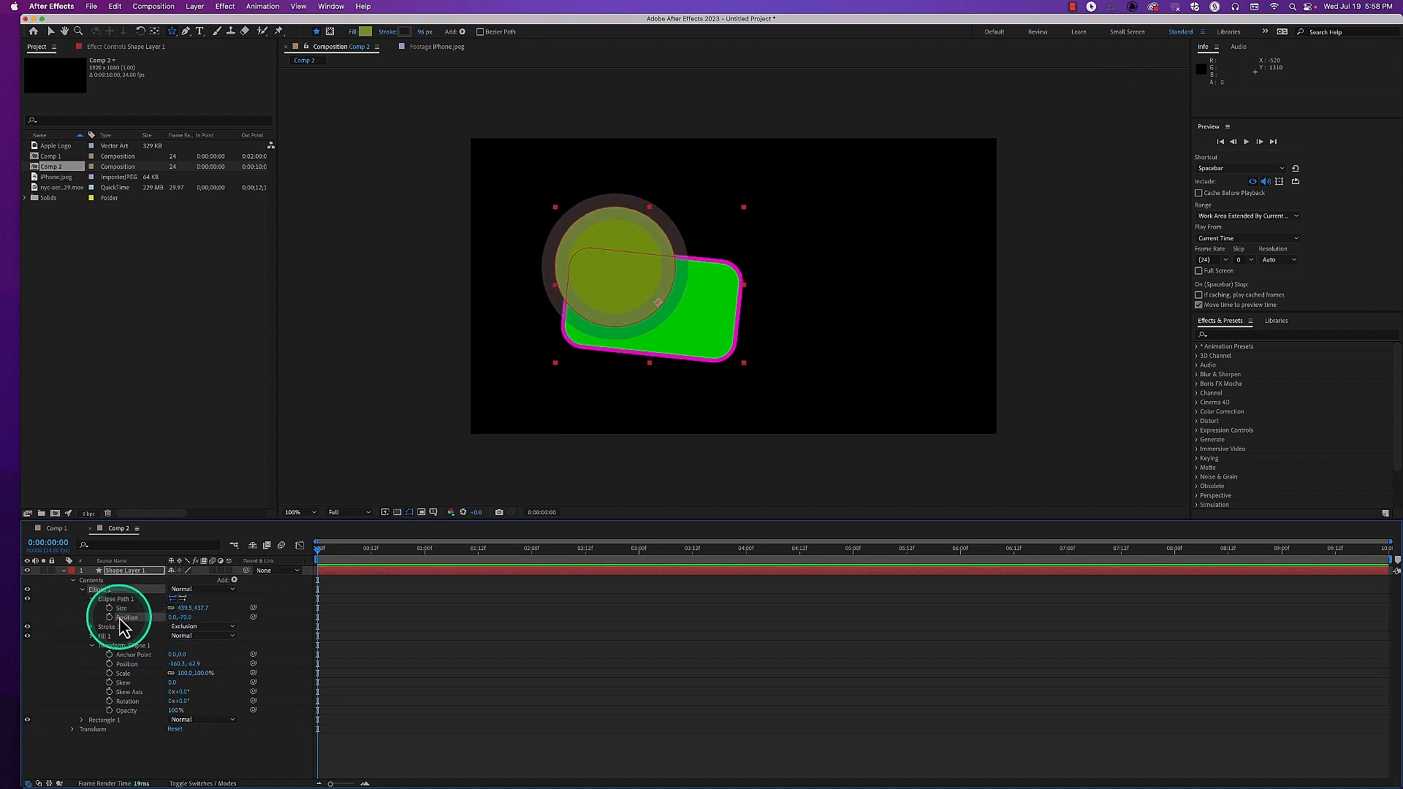
pyautogui.click(100, 589)
pyautogui.press('Delete')
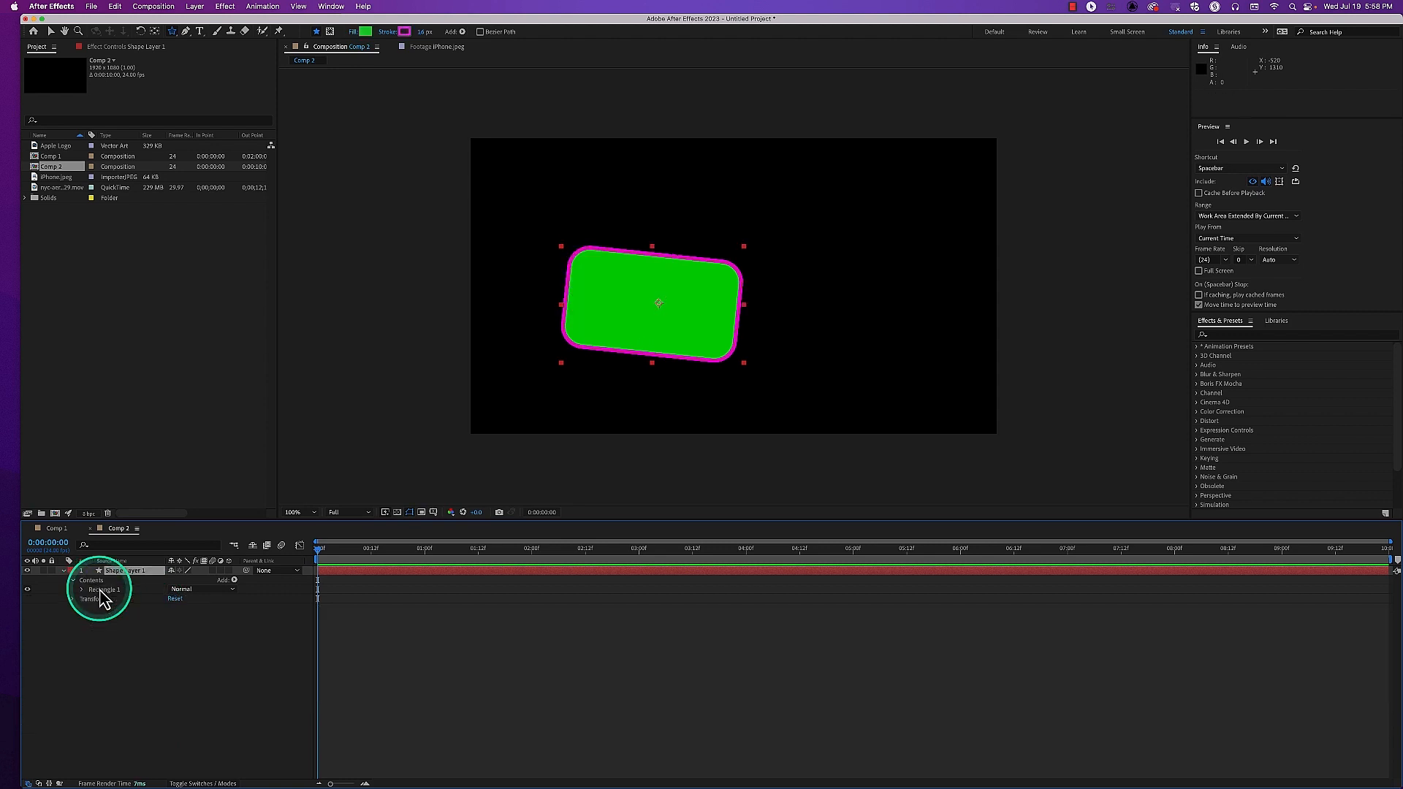
# Delete Shape Layer 1 from Comp 2
pyautogui.click(136, 571)
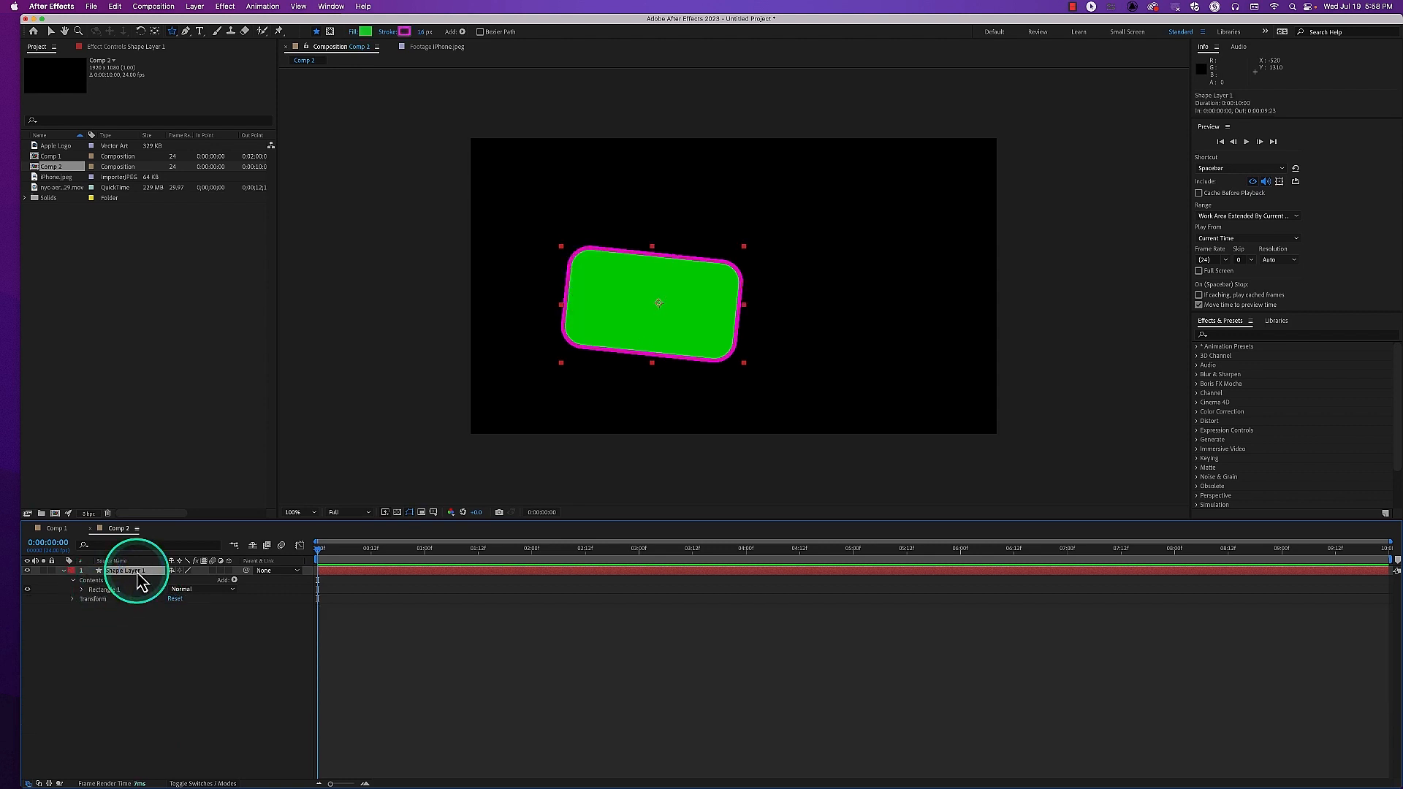
pyautogui.press('Delete')
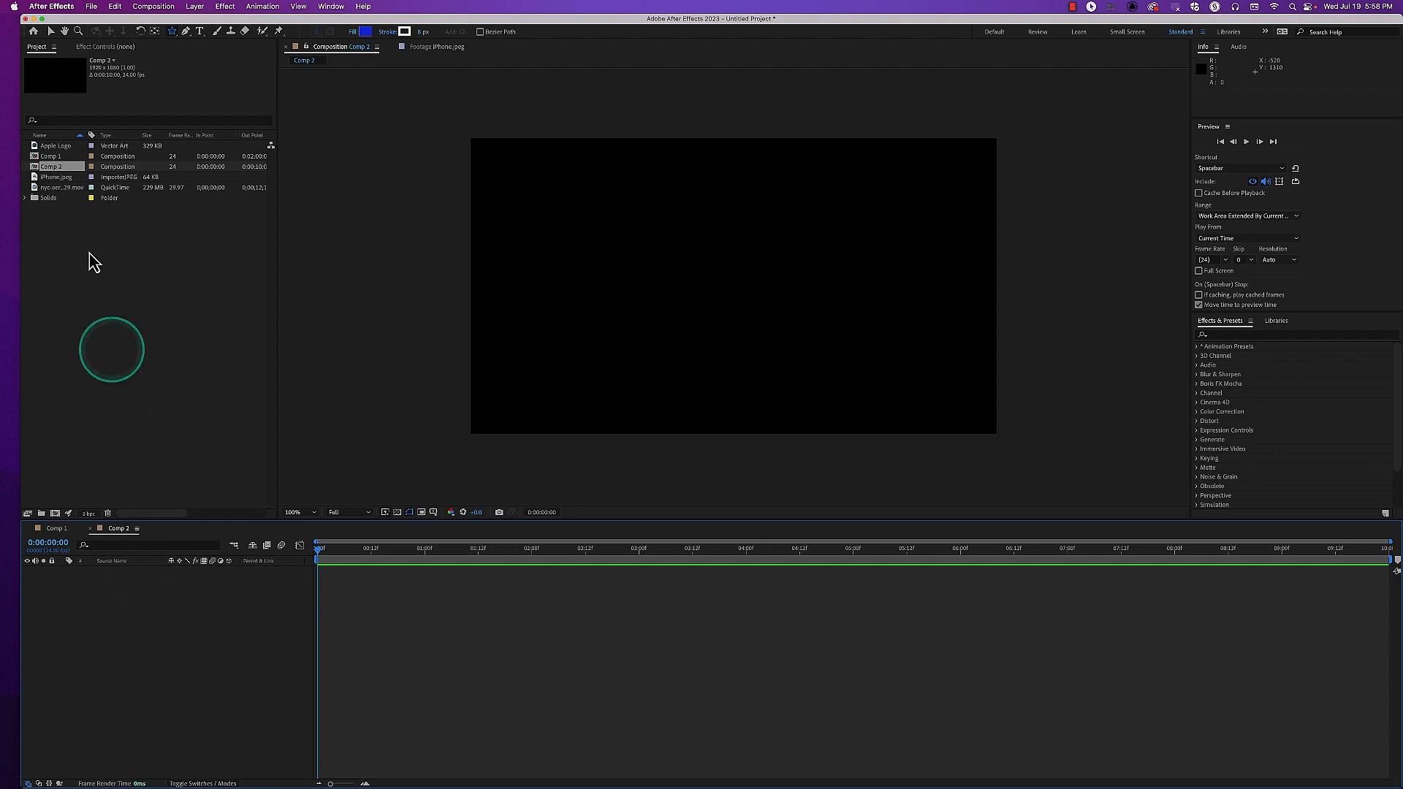
# Open iPhone.jpeg in the Footage viewer and dock it as a narrow reference view beside the Comp 2 composition view
pyautogui.click(67, 182)
pyautogui.click(62, 178)
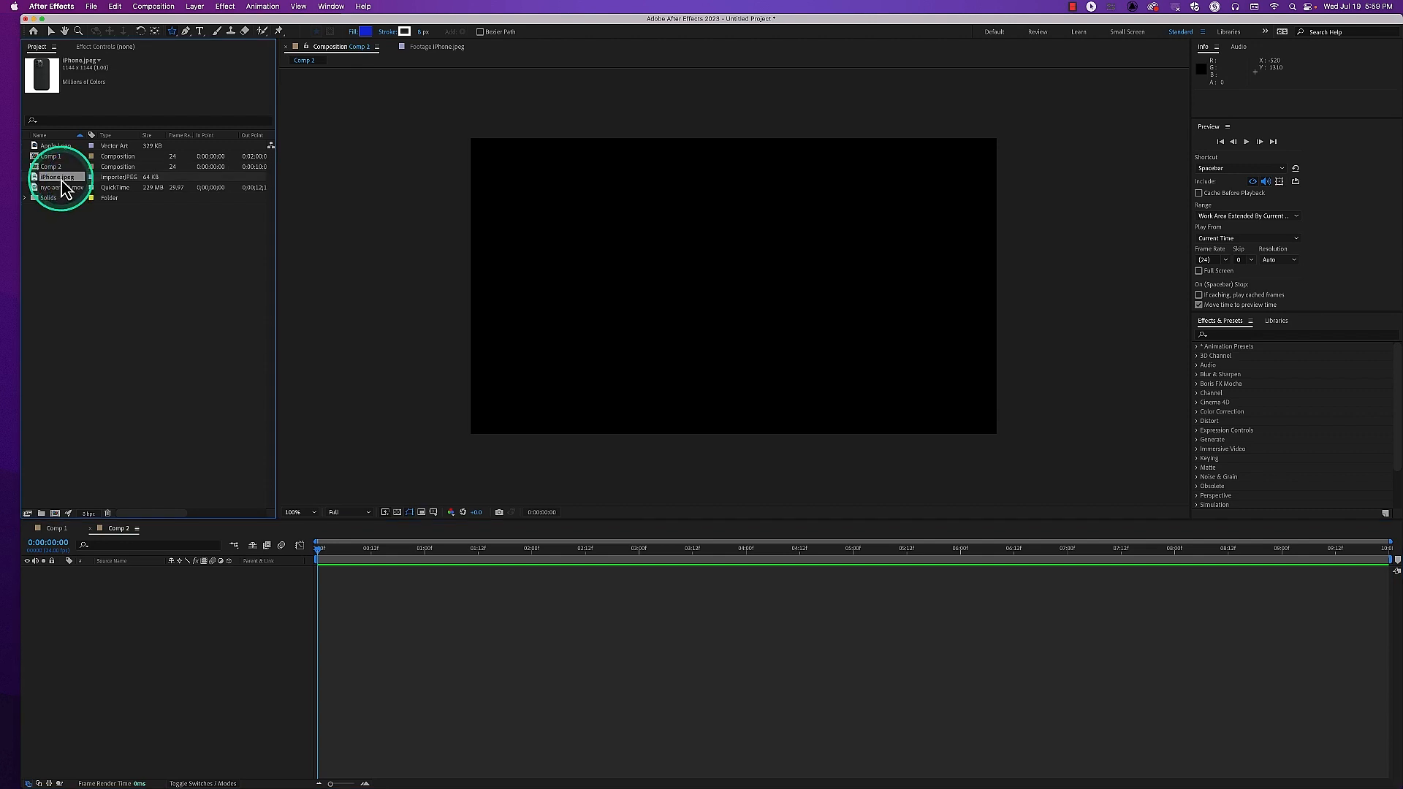
pyautogui.doubleClick(62, 178)
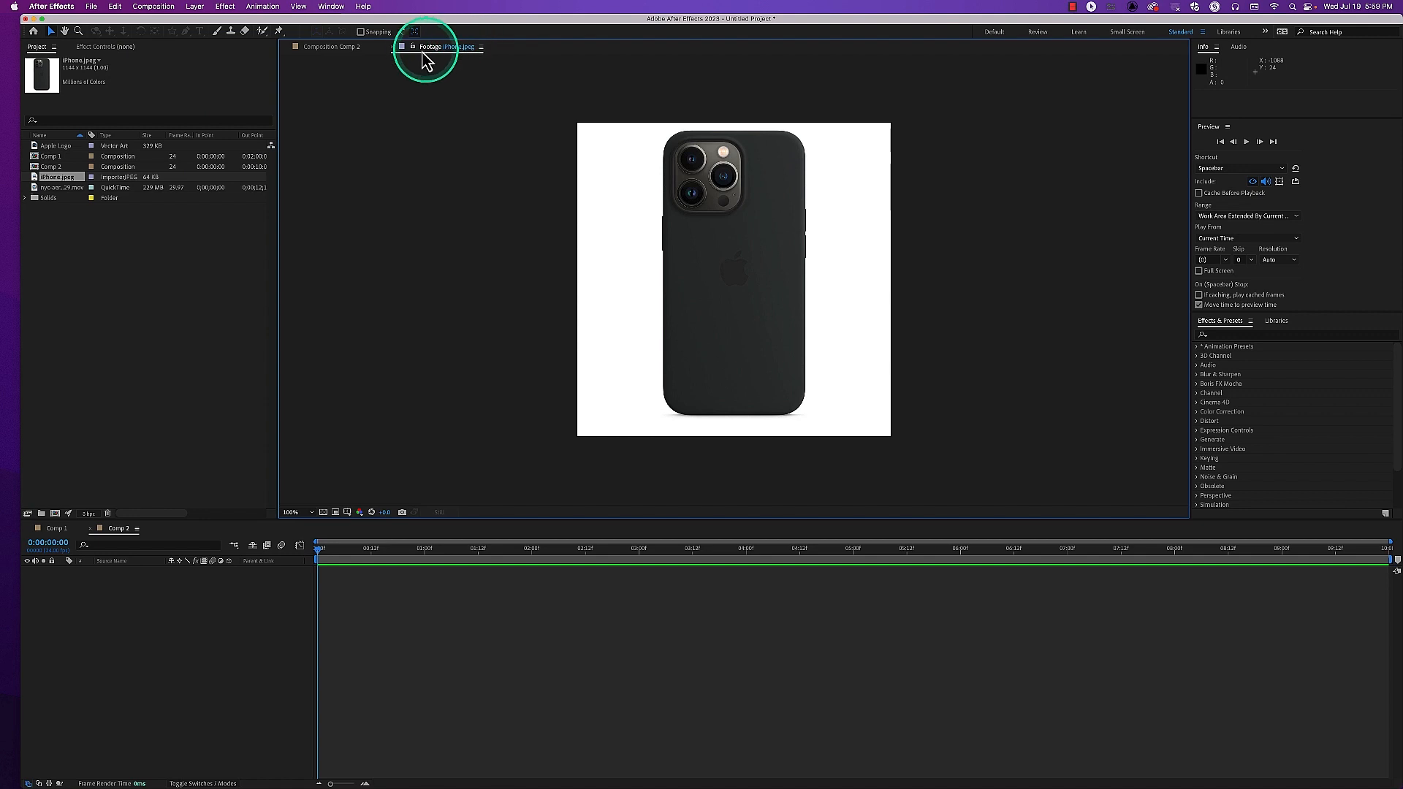
pyautogui.moveTo(431, 50); pyautogui.dragTo(287, 253)
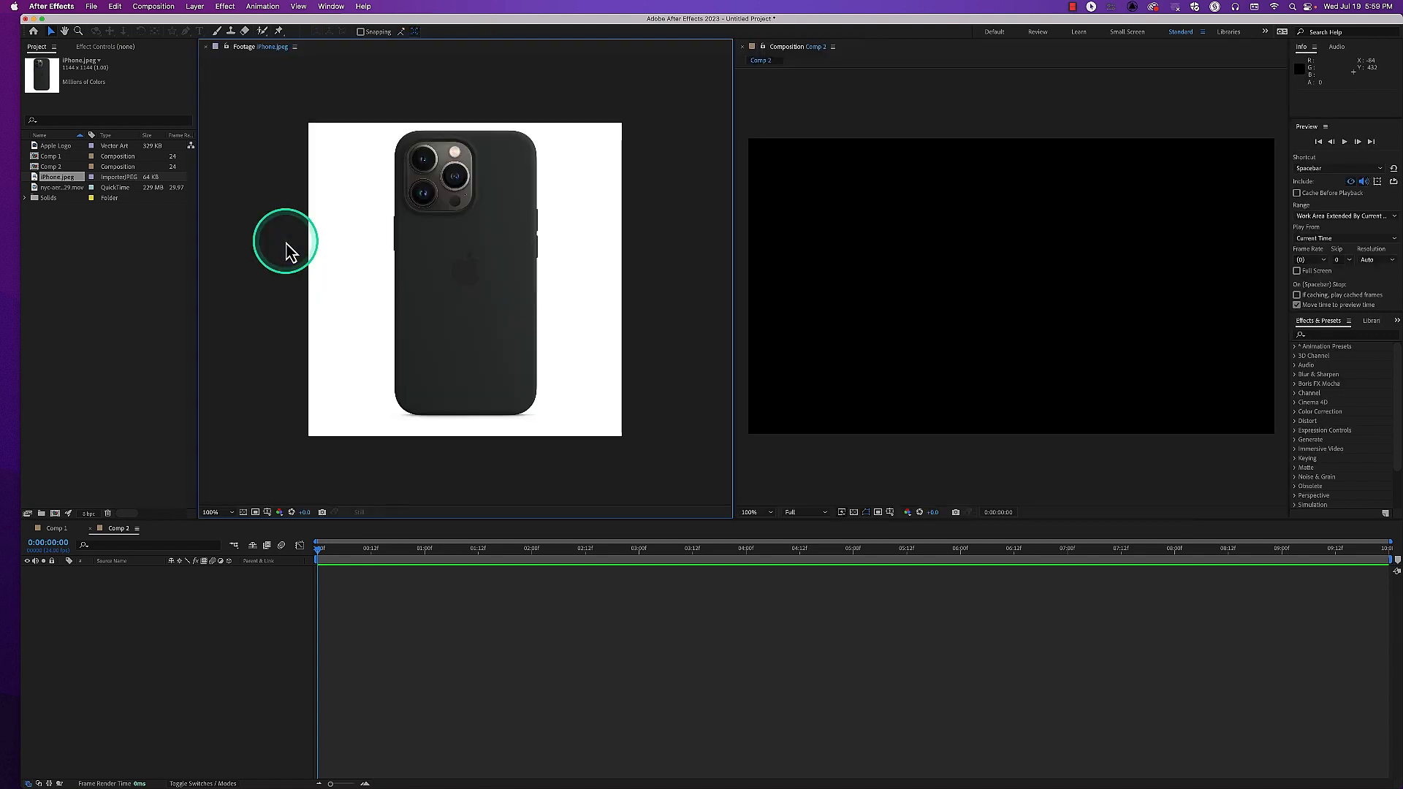
pyautogui.moveTo(733, 262); pyautogui.dragTo(400, 276)
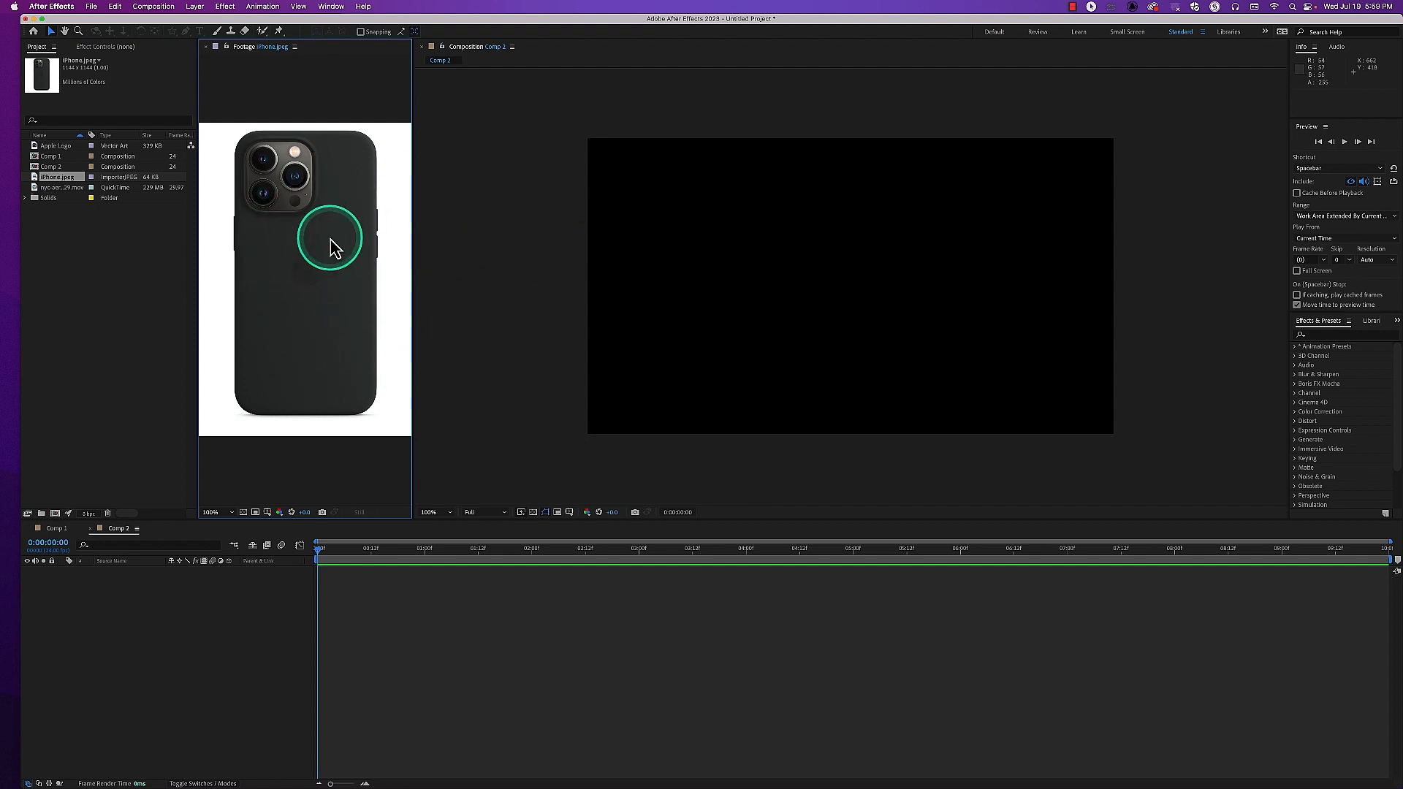
# Draw a tall rounded rectangle about 438 by 839 px in Comp 2 for the phone body, and deselect it
pyautogui.click(187, 623)
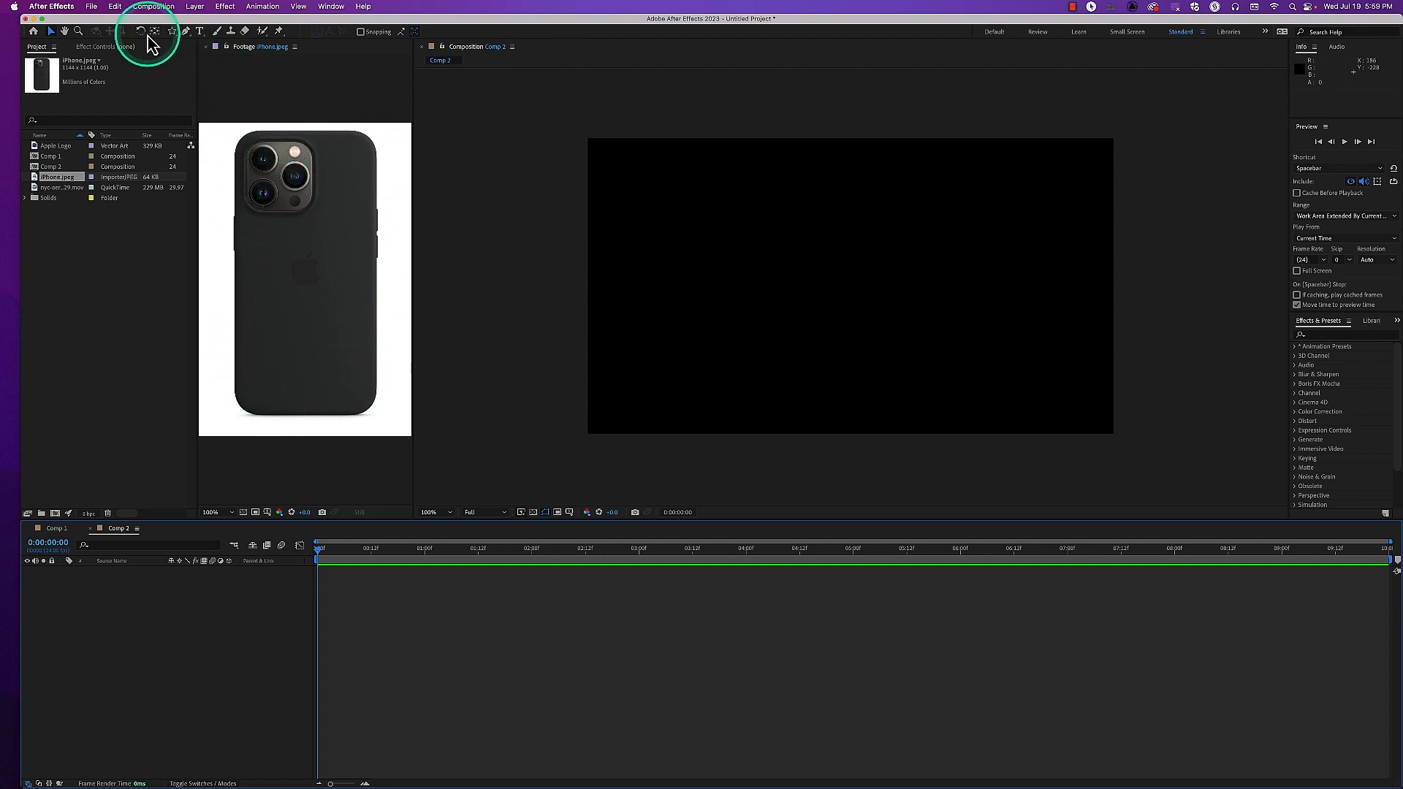
pyautogui.moveTo(172, 31)
pyautogui.mouseDown()
pyautogui.moveTo(202, 57)
pyautogui.moveTo(209, 44)
pyautogui.mouseUp()
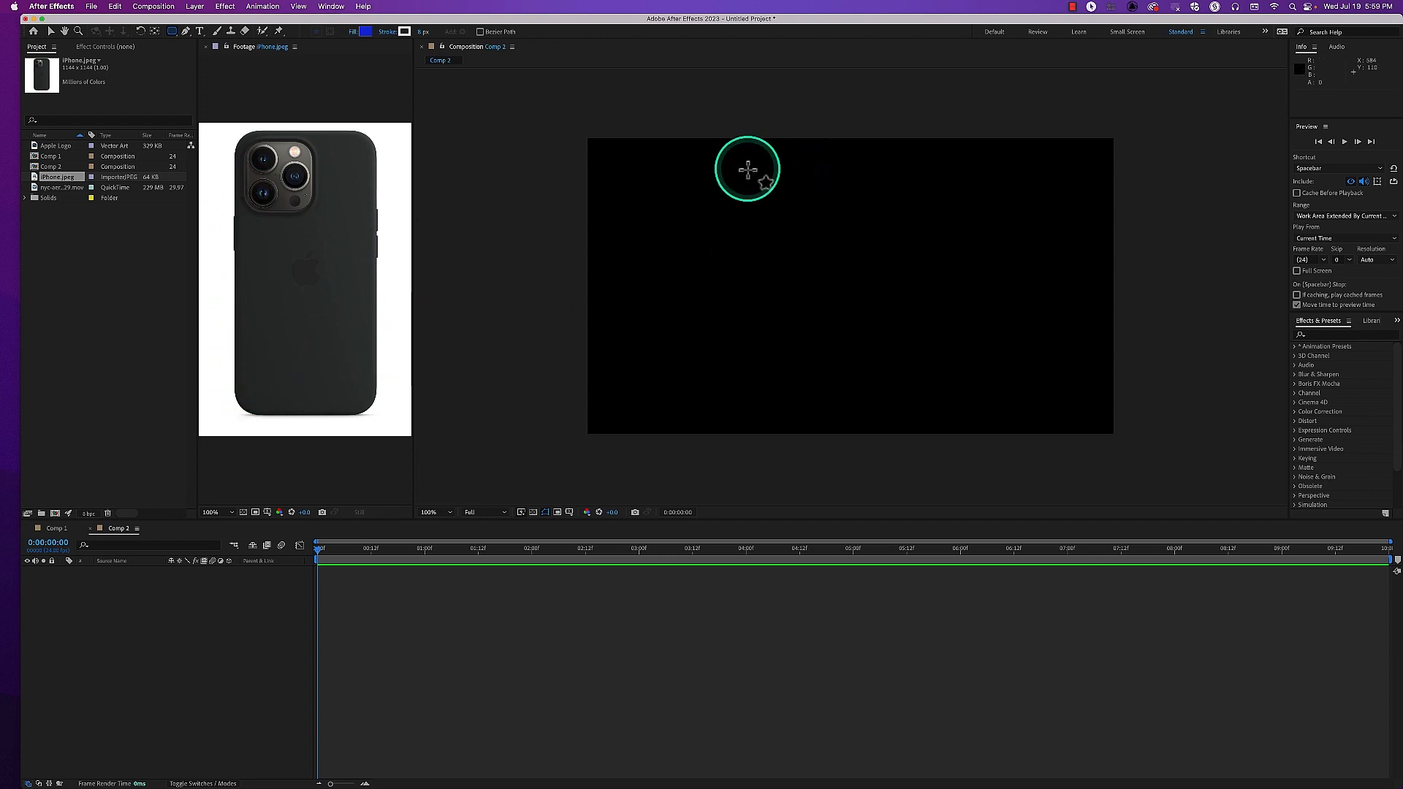
pyautogui.moveTo(747, 169); pyautogui.dragTo(868, 399)
pyautogui.click(51, 33)
pyautogui.click(500, 443)
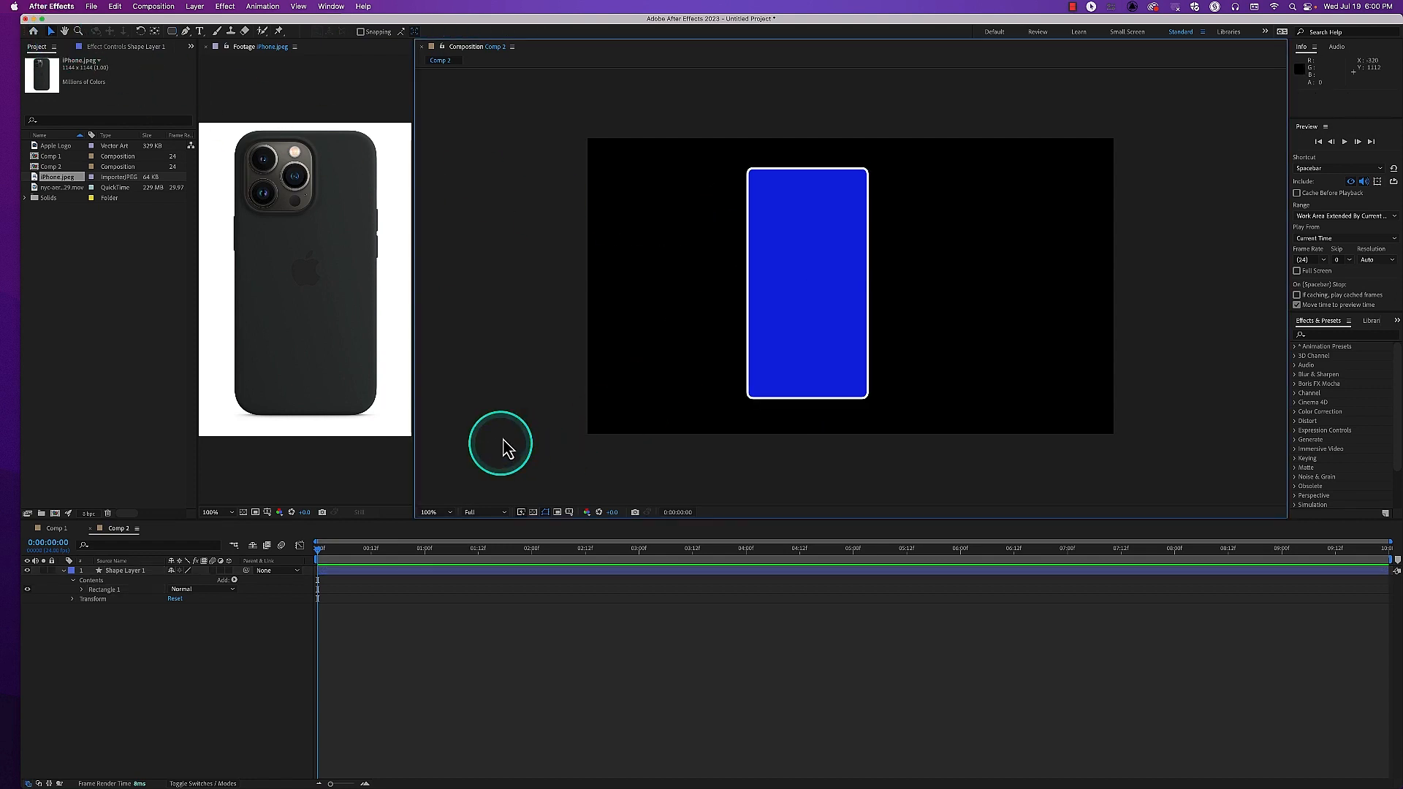
# Set Rectangle 1's Fill 1 color to the dark grey sampled from the phone case in the iPhone.jpeg footage
pyautogui.click(81, 589)
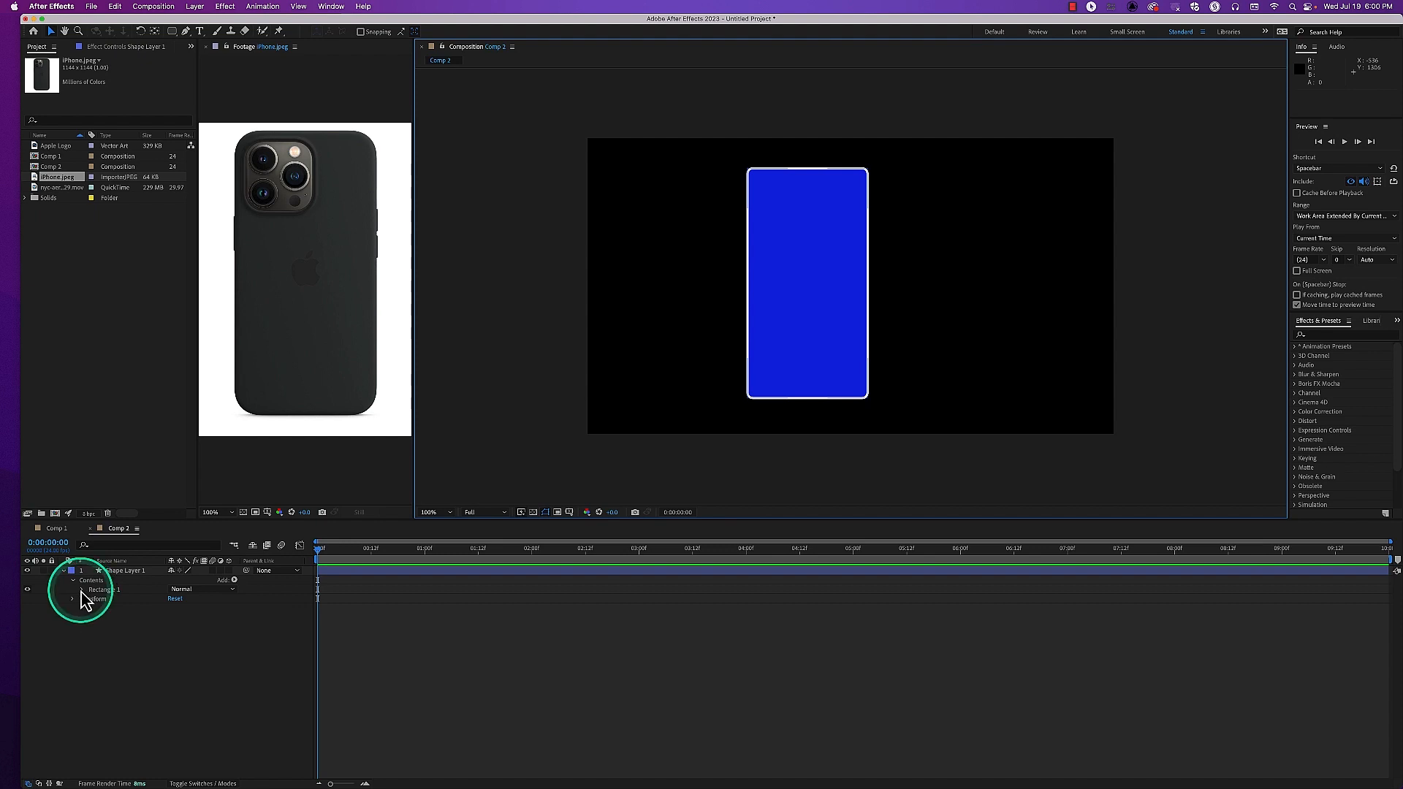
pyautogui.click(81, 590)
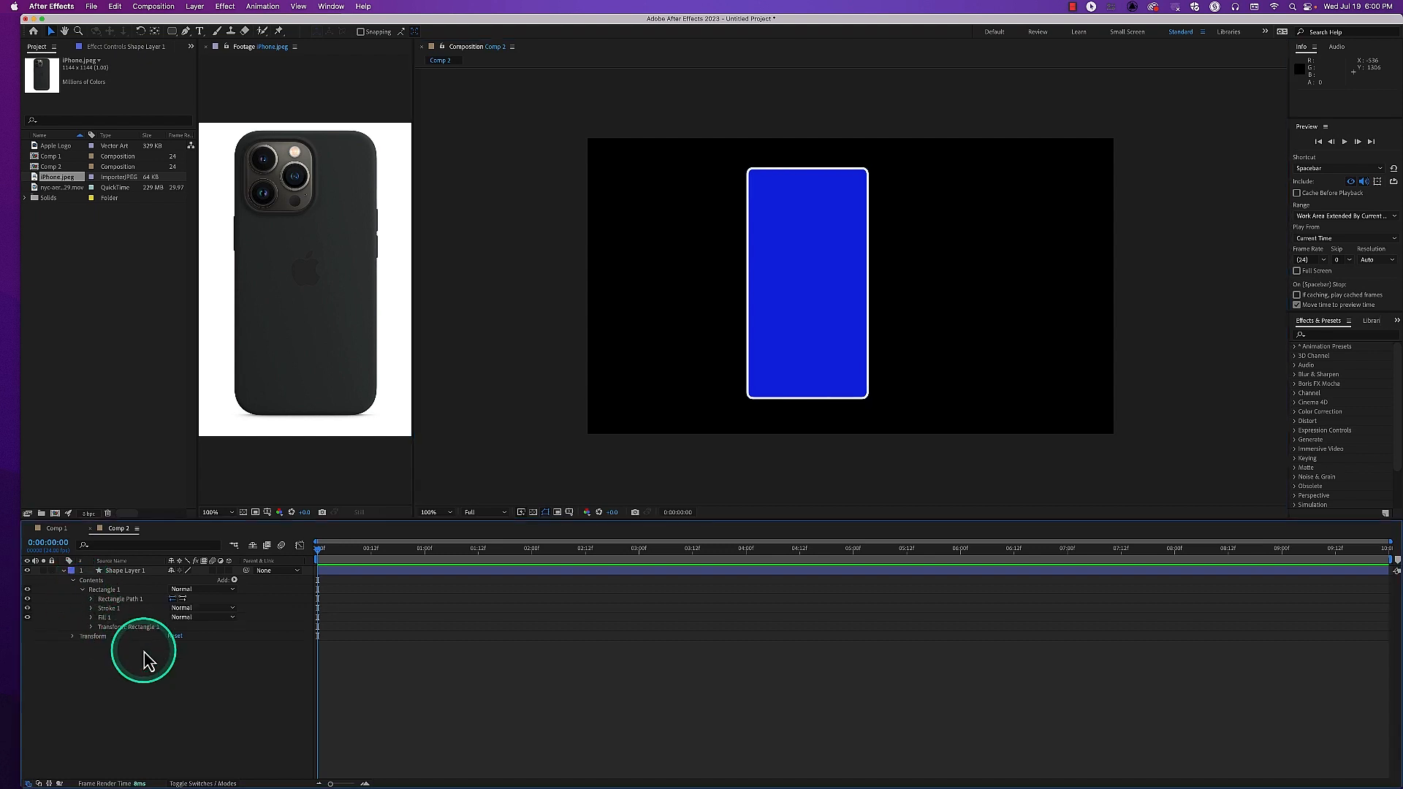
pyautogui.click(92, 619)
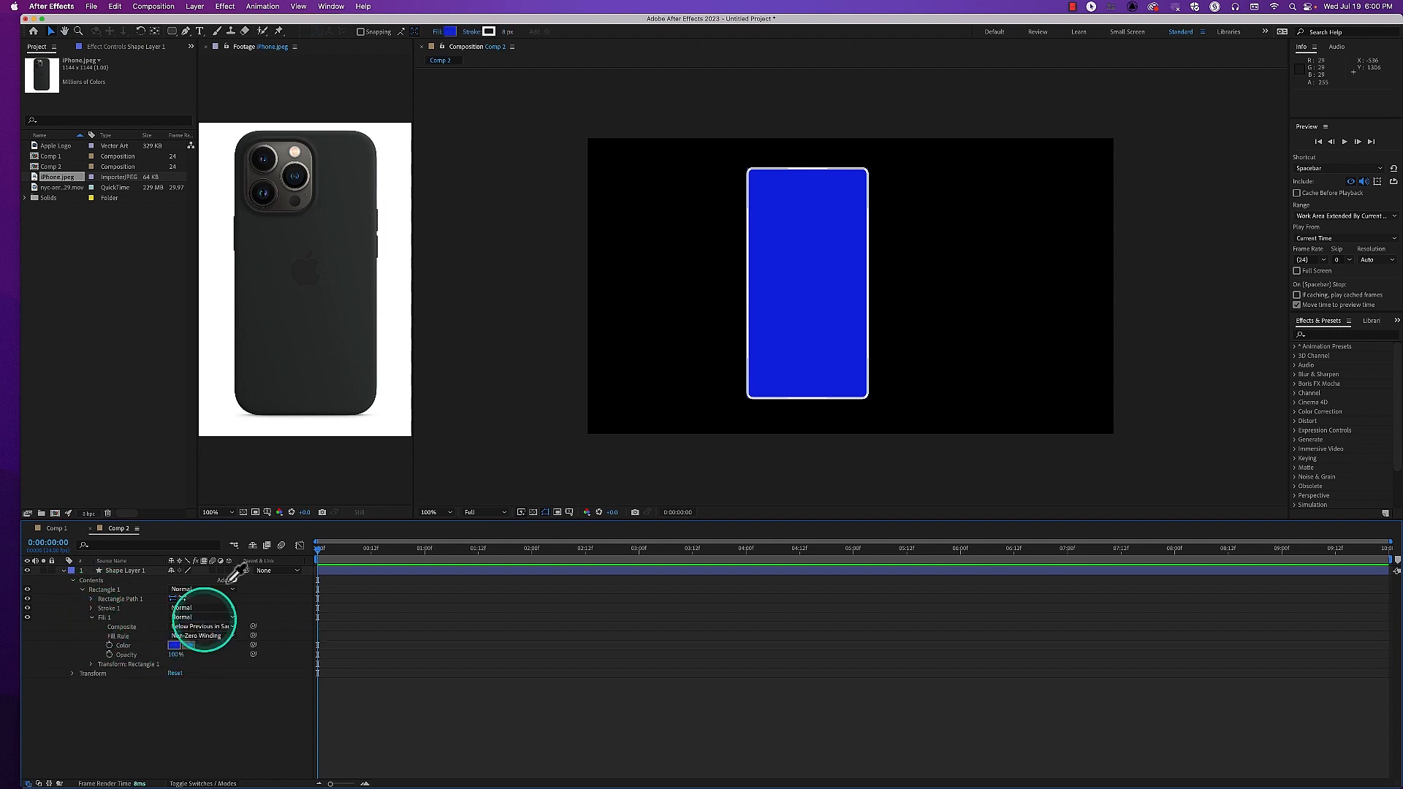
pyautogui.click(336, 292)
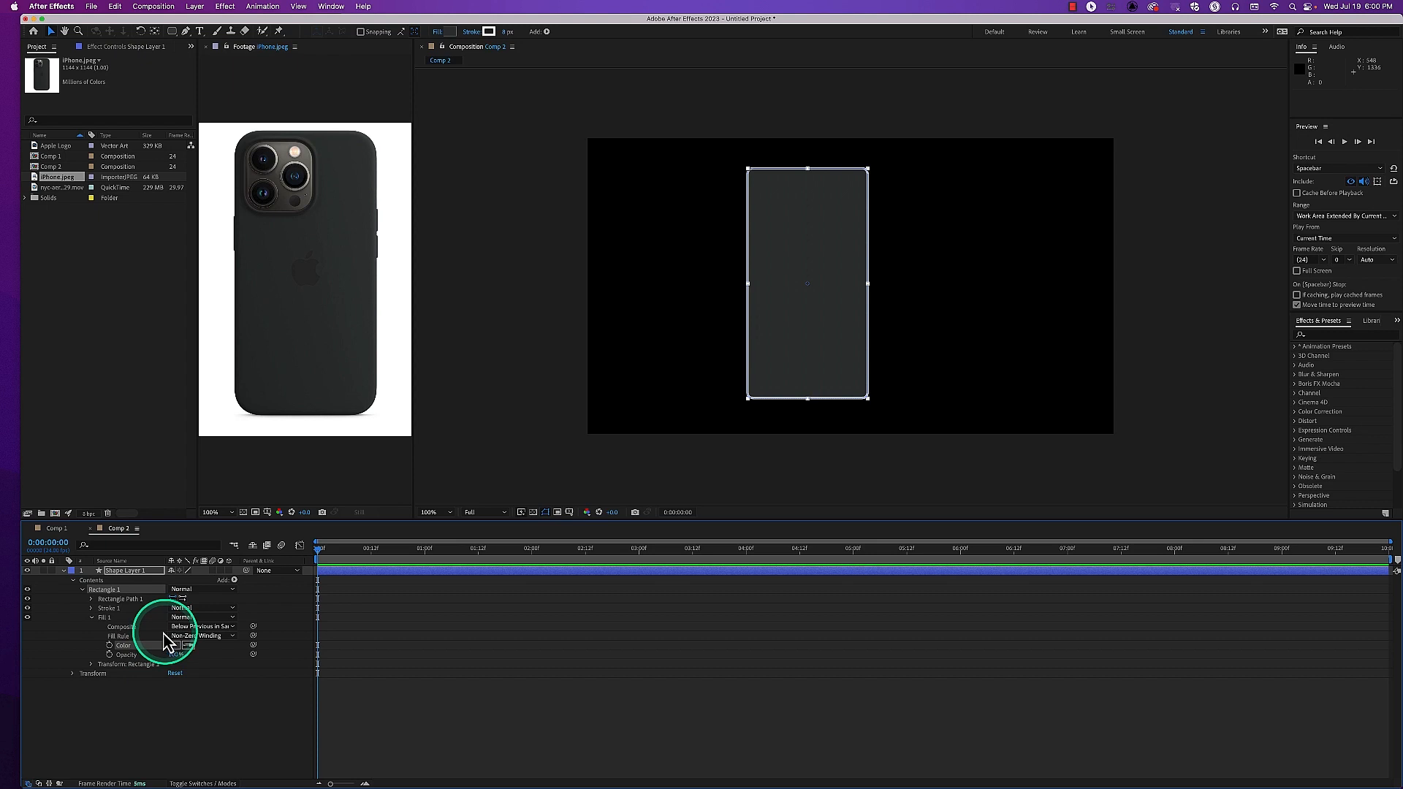
pyautogui.click(91, 618)
# Delete Stroke 1 from Rectangle 1
pyautogui.click(110, 609)
pyautogui.press('Delete')
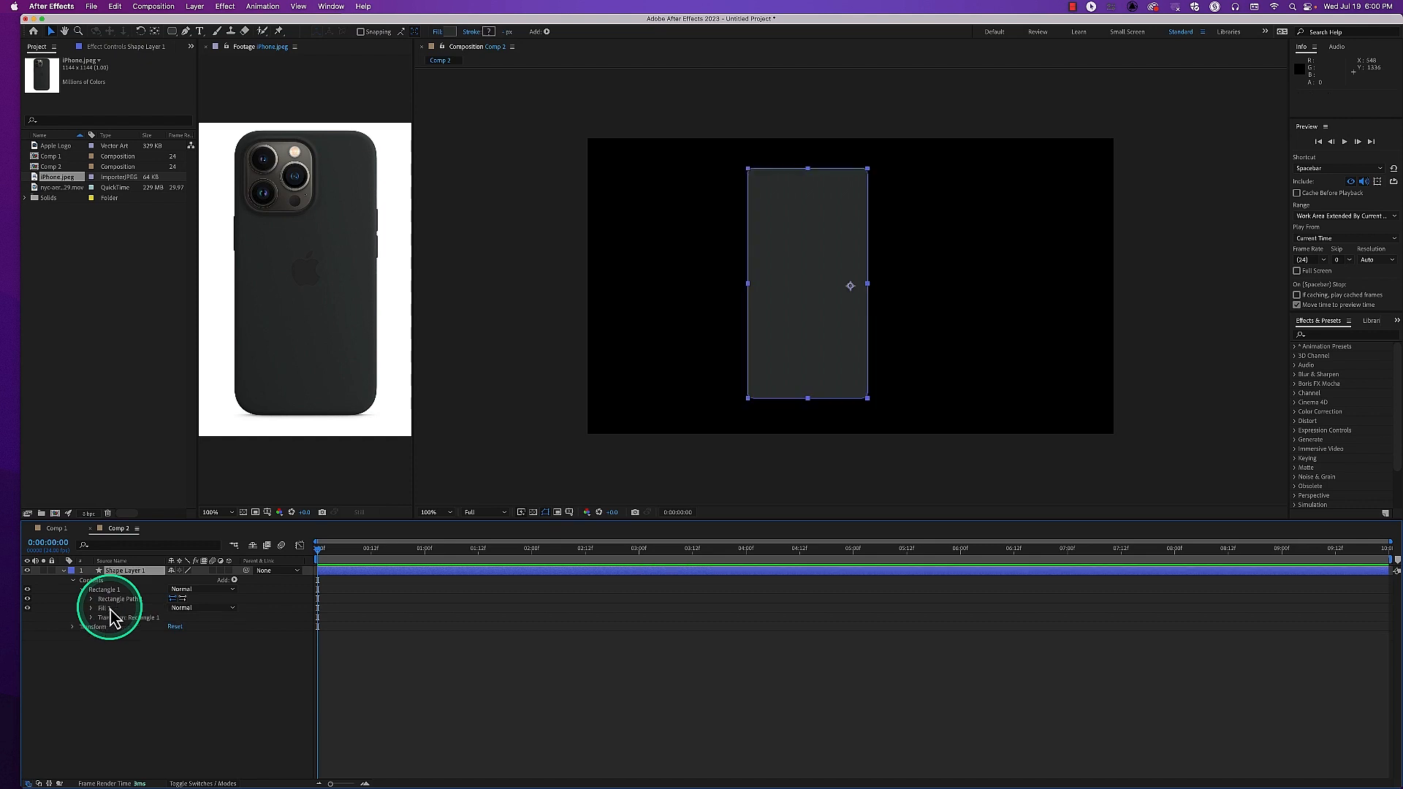
pyautogui.click(475, 446)
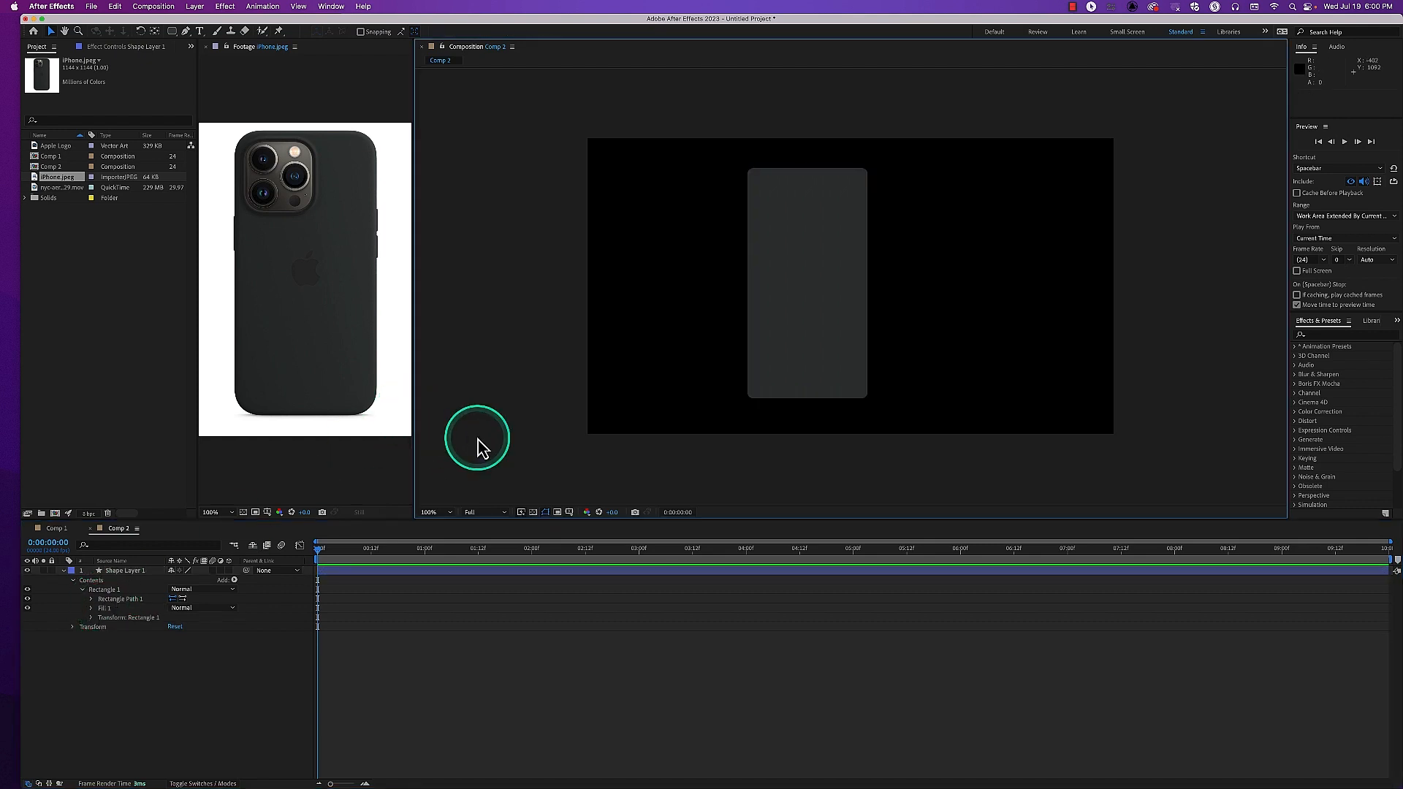
# Reveal Rectangle Path 1's properties and try a Roundness of 40, followed by about 55, checking the corners without the selection outline
pyautogui.click(92, 600)
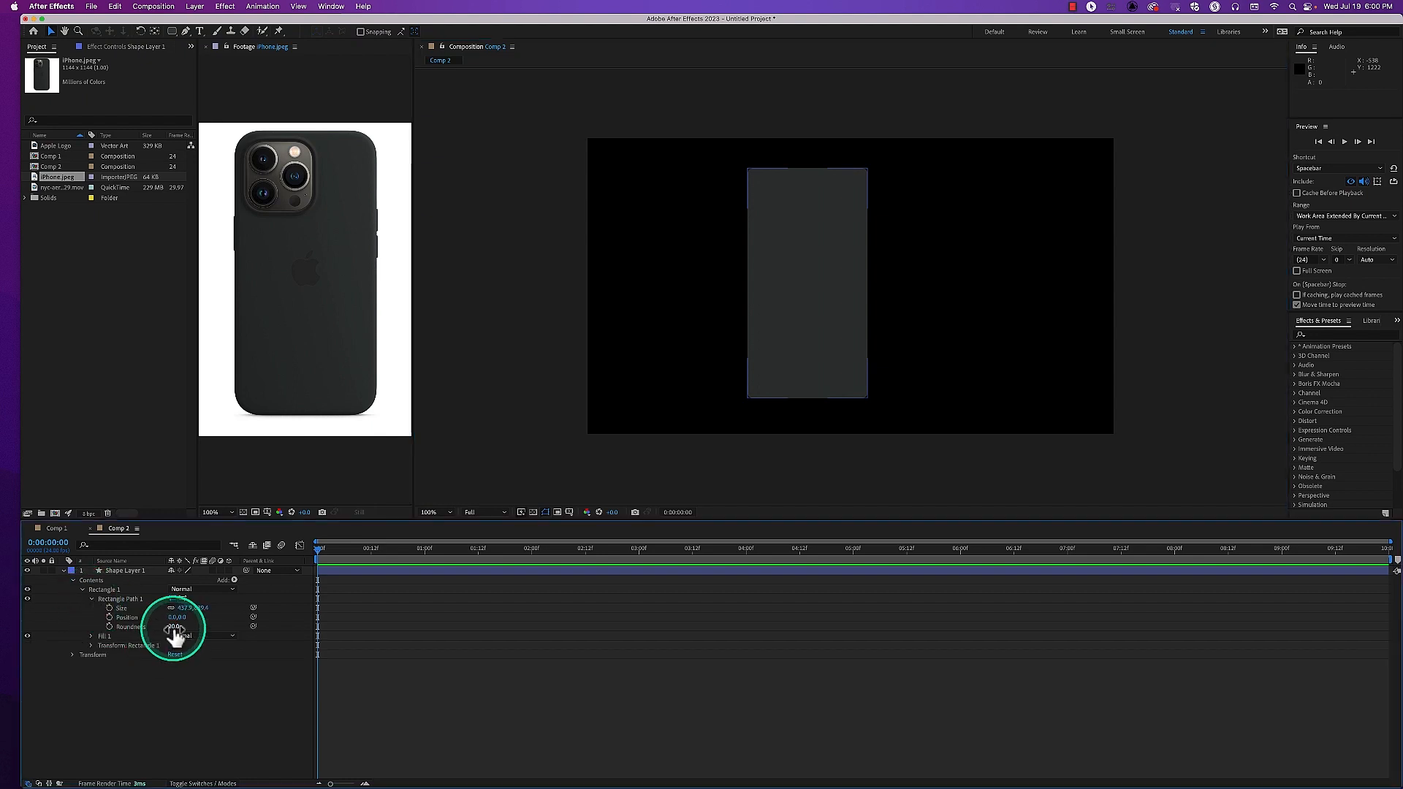
pyautogui.click(175, 629)
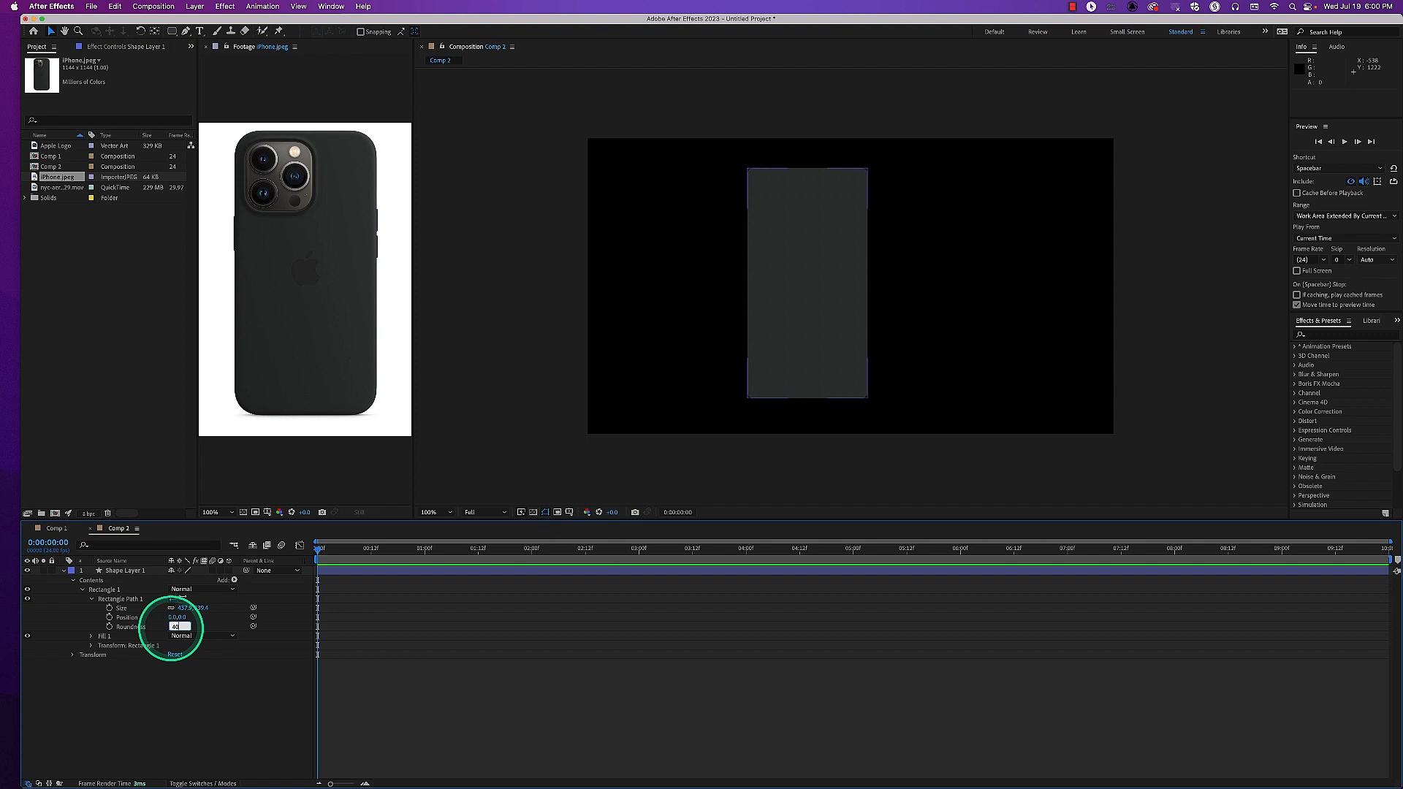
pyautogui.write('40')
pyautogui.press('Return')
pyautogui.click(478, 440)
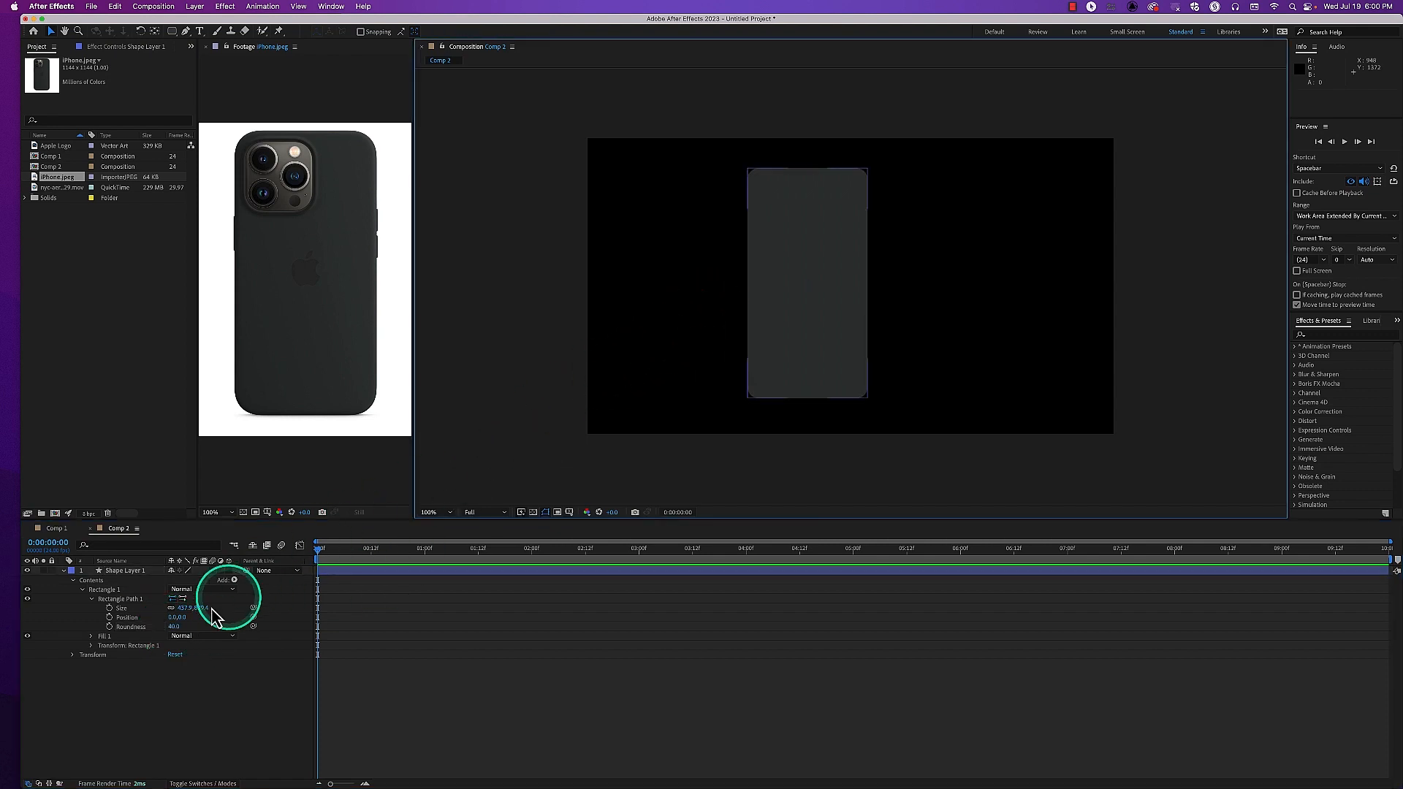
pyautogui.click(174, 627)
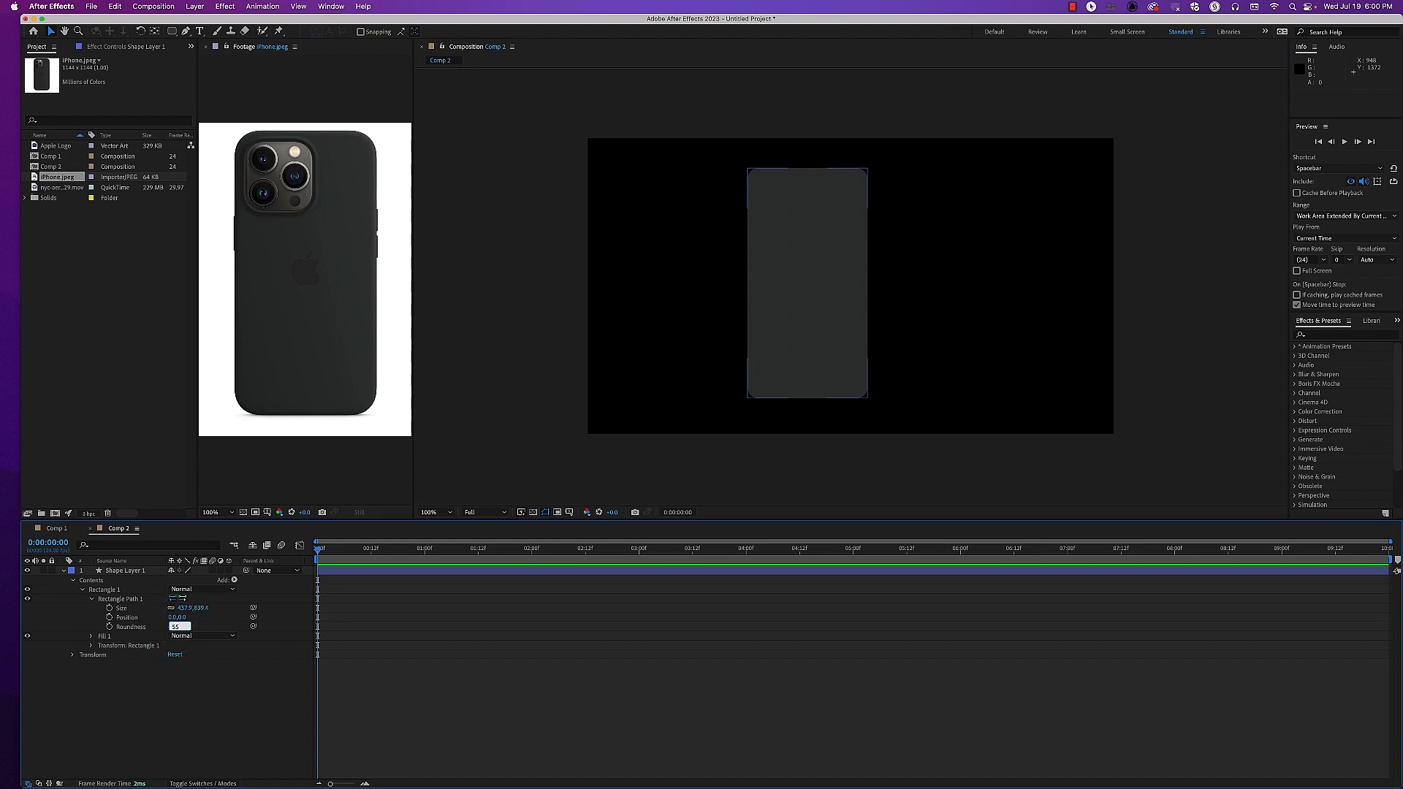
pyautogui.press('Return')
pyautogui.click(472, 443)
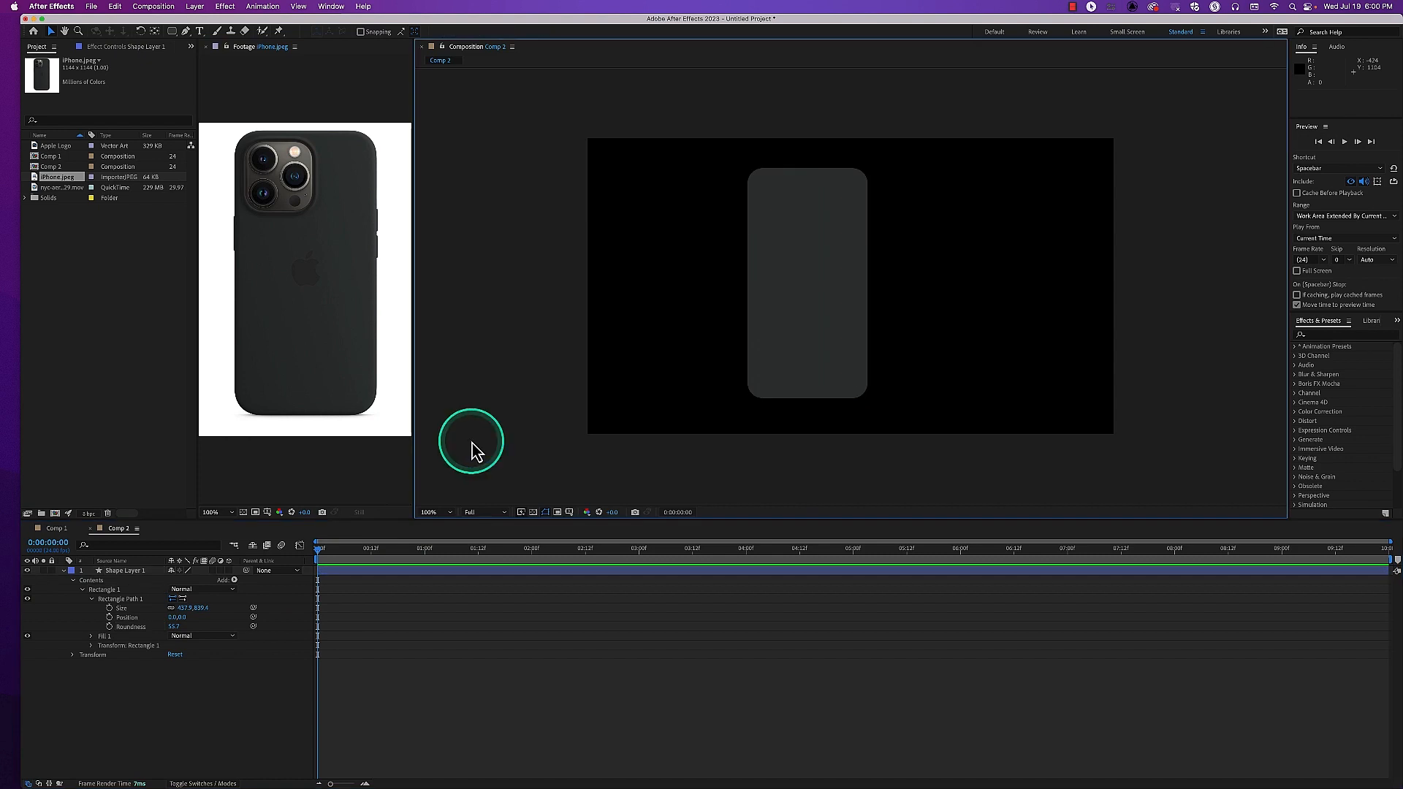
# Set Rectangle Path 1's Roundness to 64.3 and deselect the shape
pyautogui.click(174, 628)
pyautogui.click(172, 627)
pyautogui.write('64')
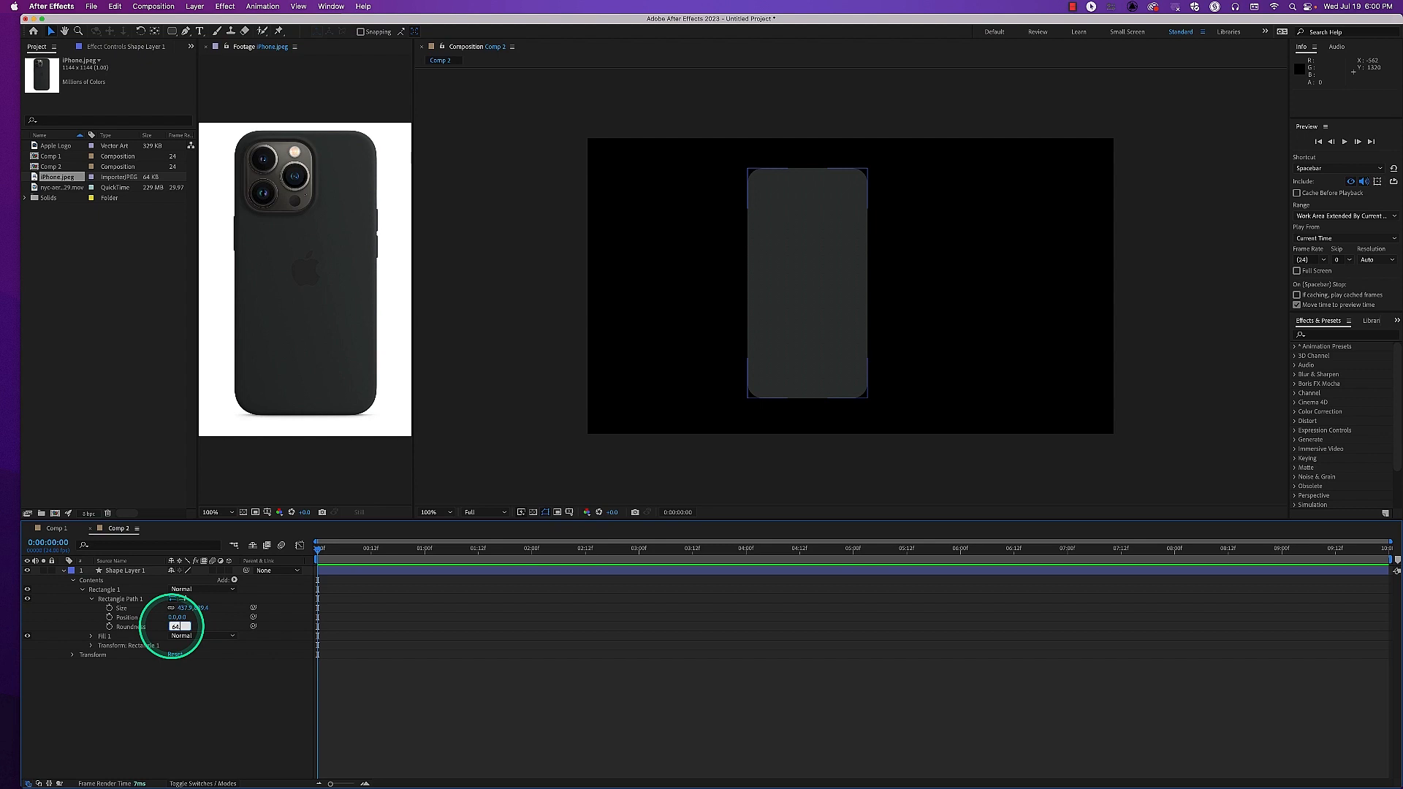
pyautogui.write('.3')
pyautogui.press('Return')
pyautogui.click(480, 381)
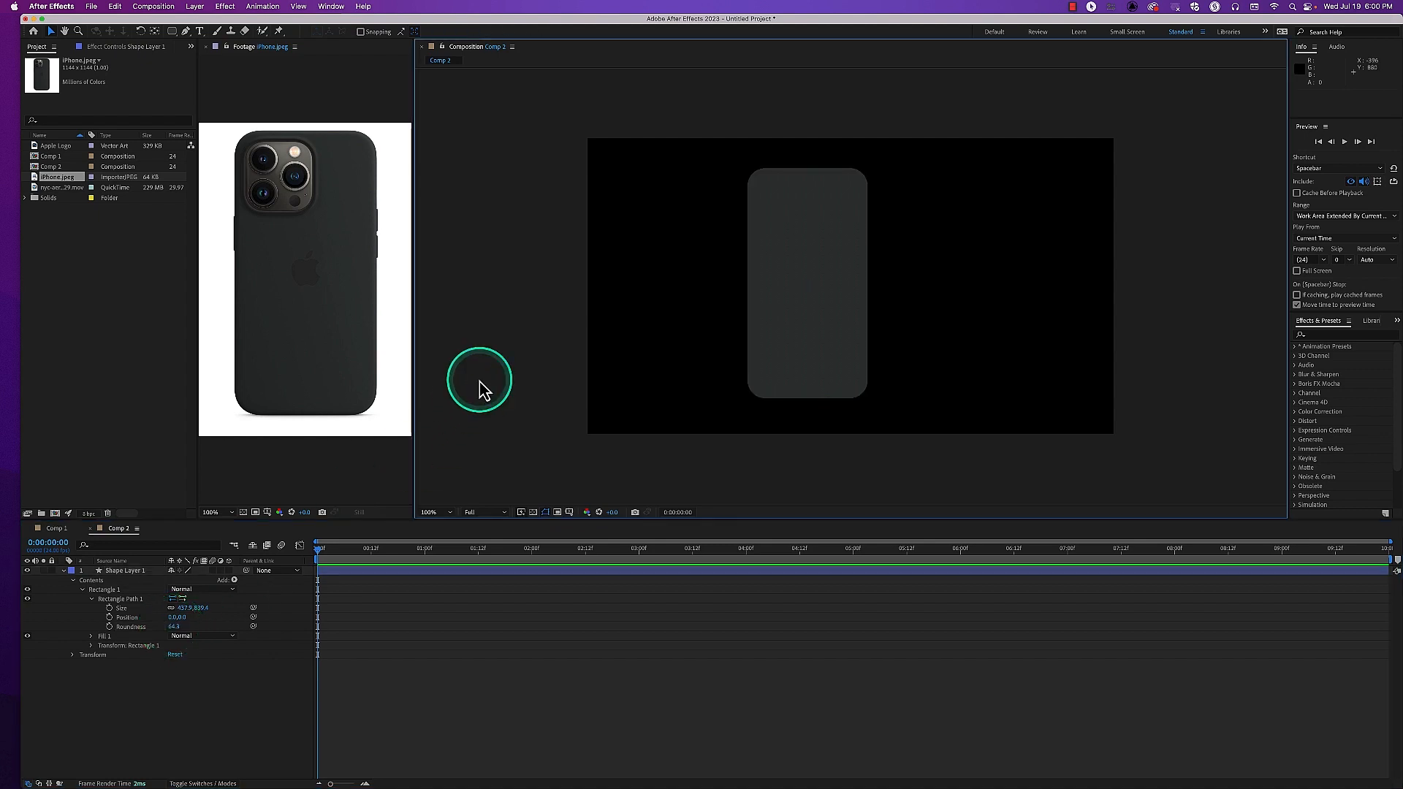
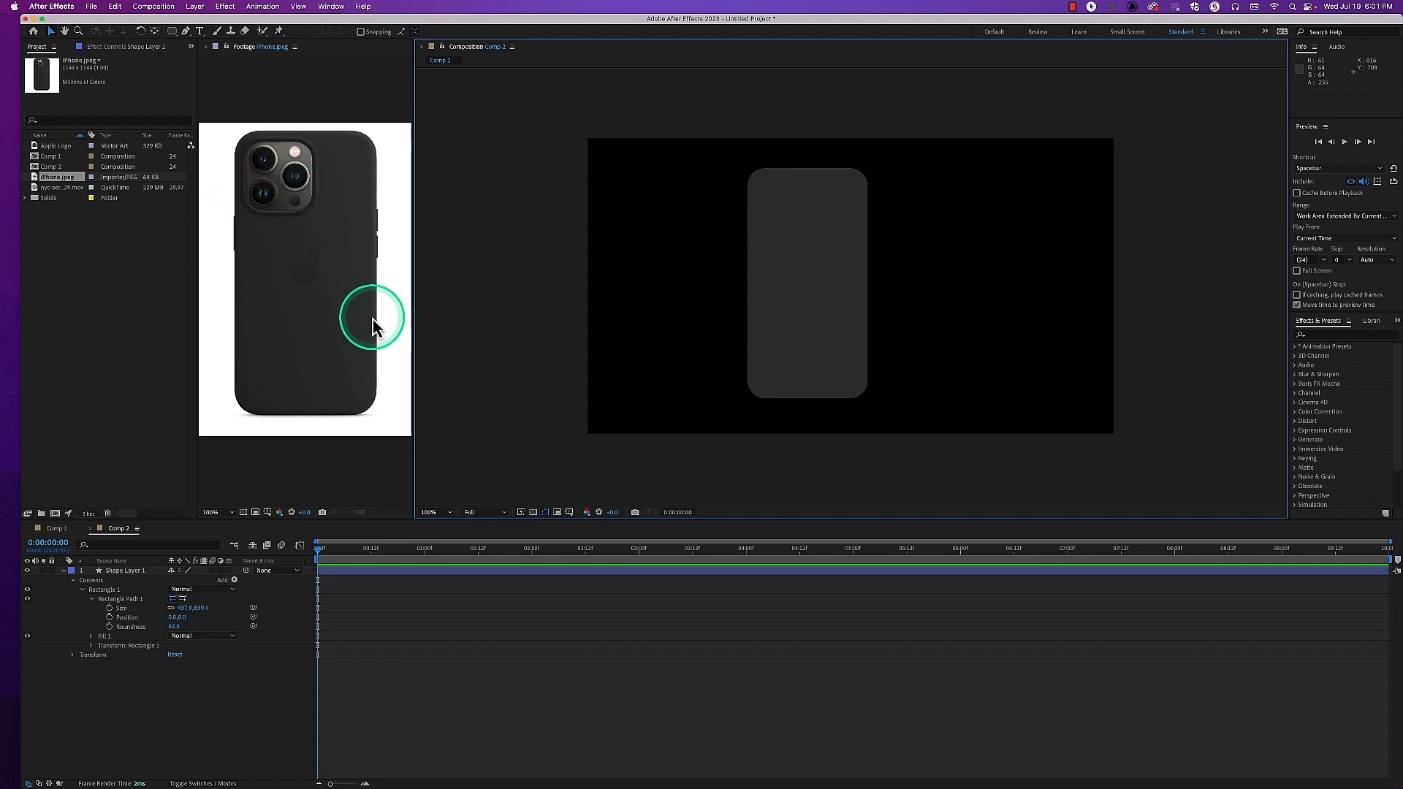
# Draw a second rectangle about 186 × 198 px inside Shape Layer 1, near the phone body's upper-left corner, for the camera
pyautogui.click(146, 571)
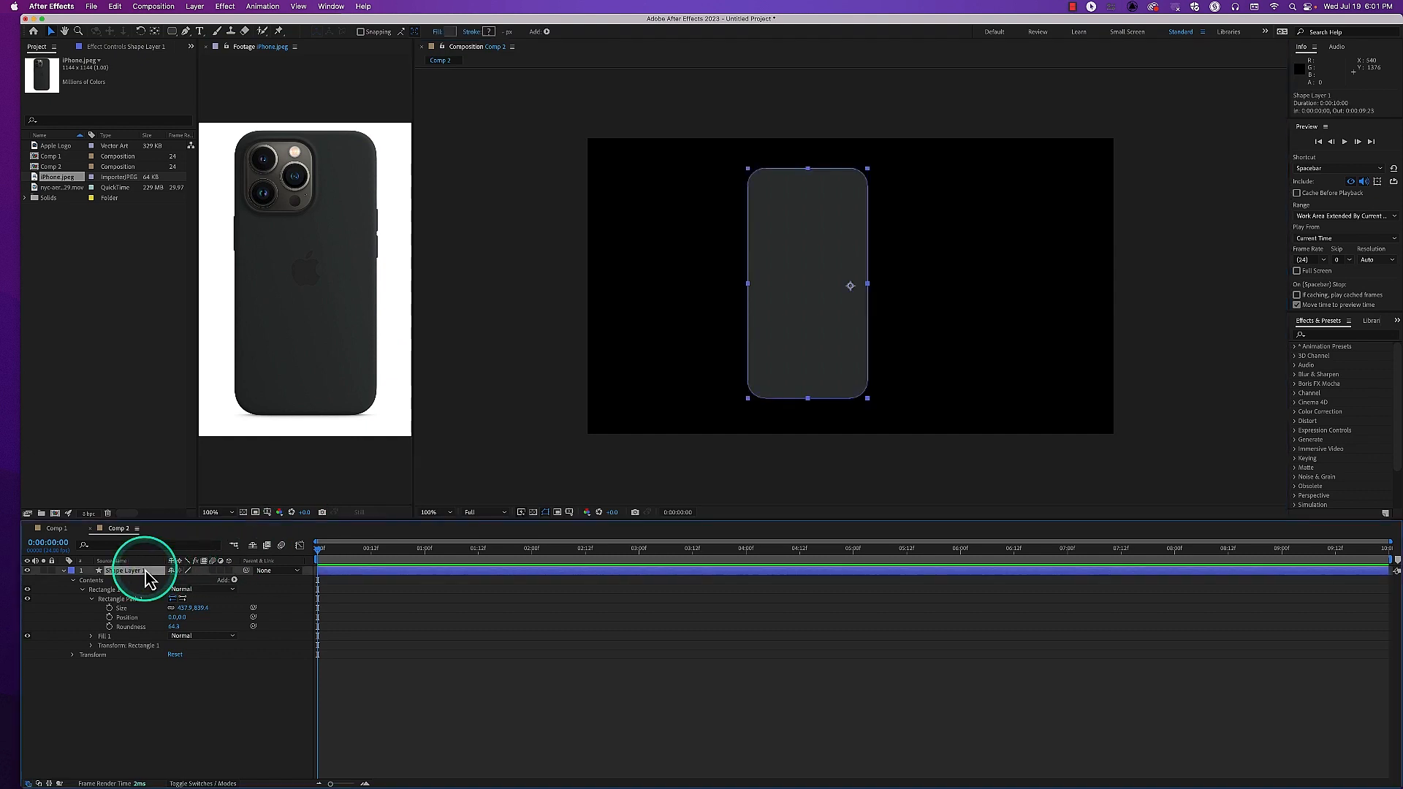
pyautogui.click(117, 591)
pyautogui.click(138, 572)
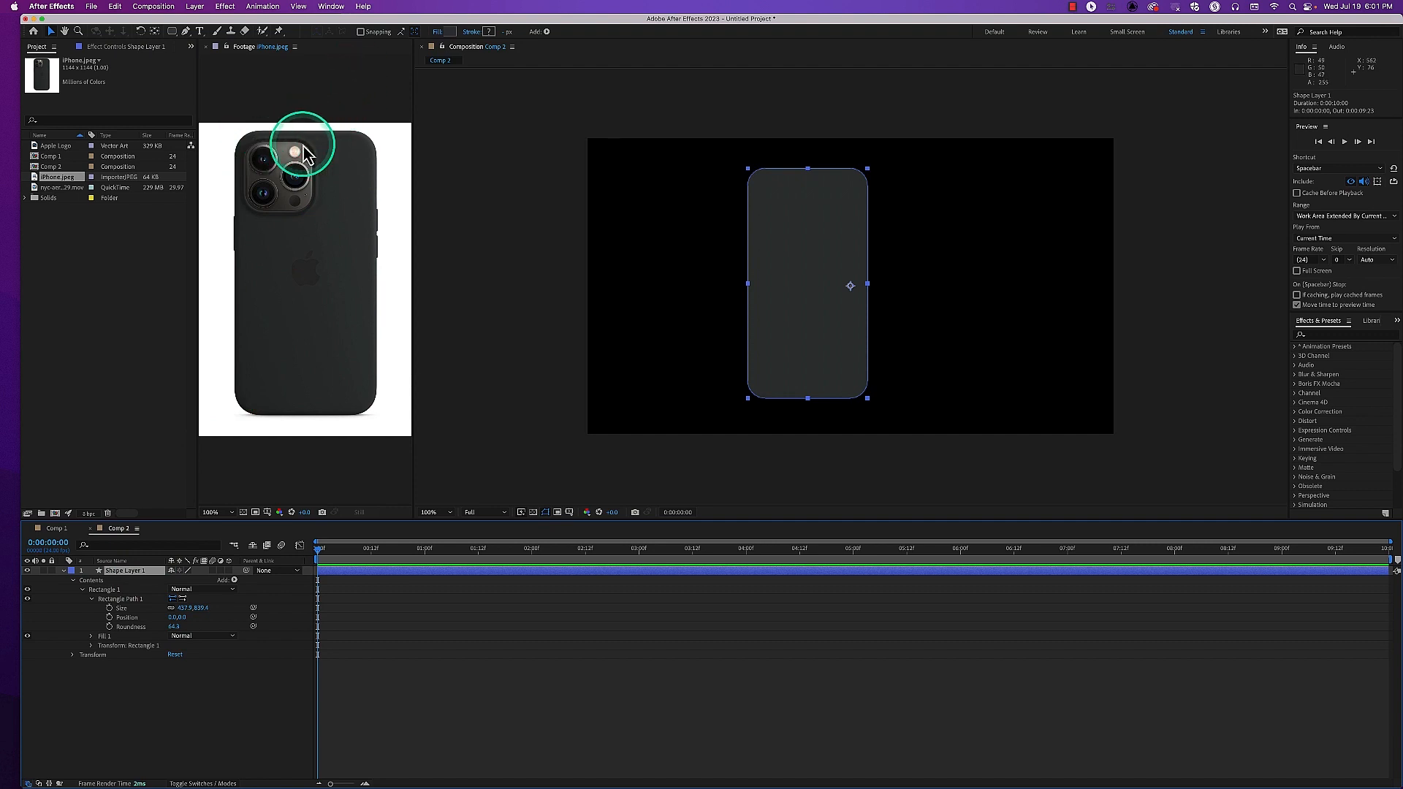
pyautogui.click(172, 32)
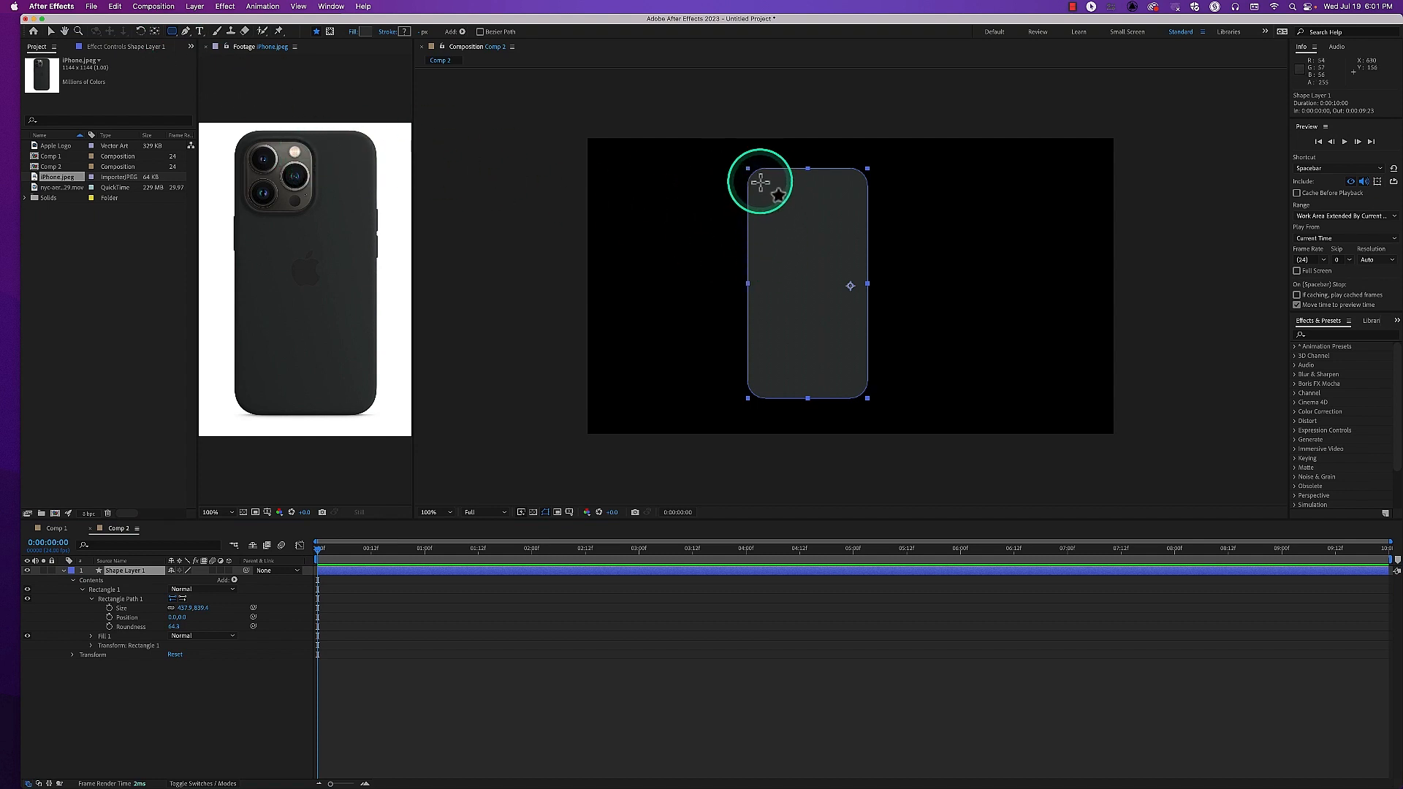
pyautogui.moveTo(760, 182); pyautogui.dragTo(792, 217)
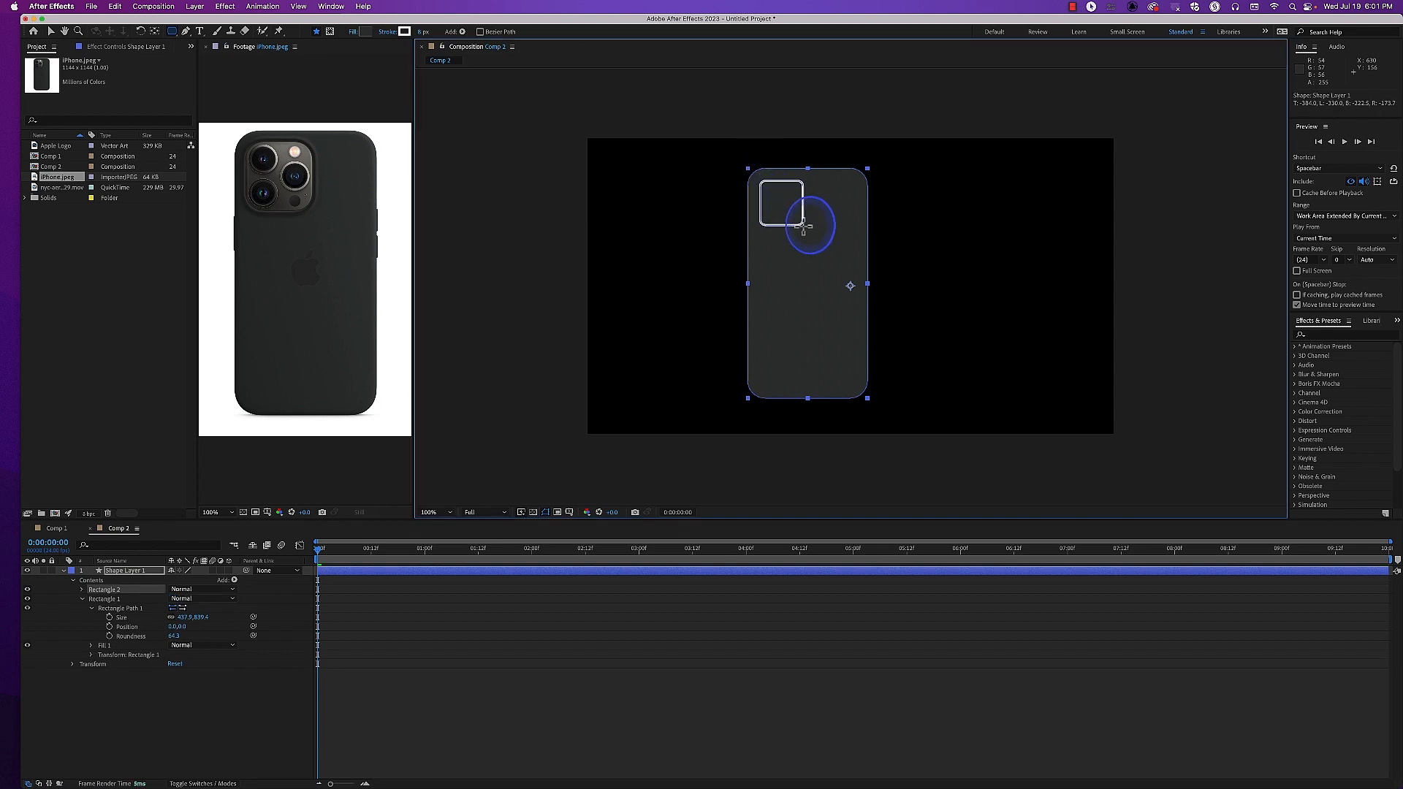
pyautogui.moveTo(803, 230); pyautogui.dragTo(812, 237)
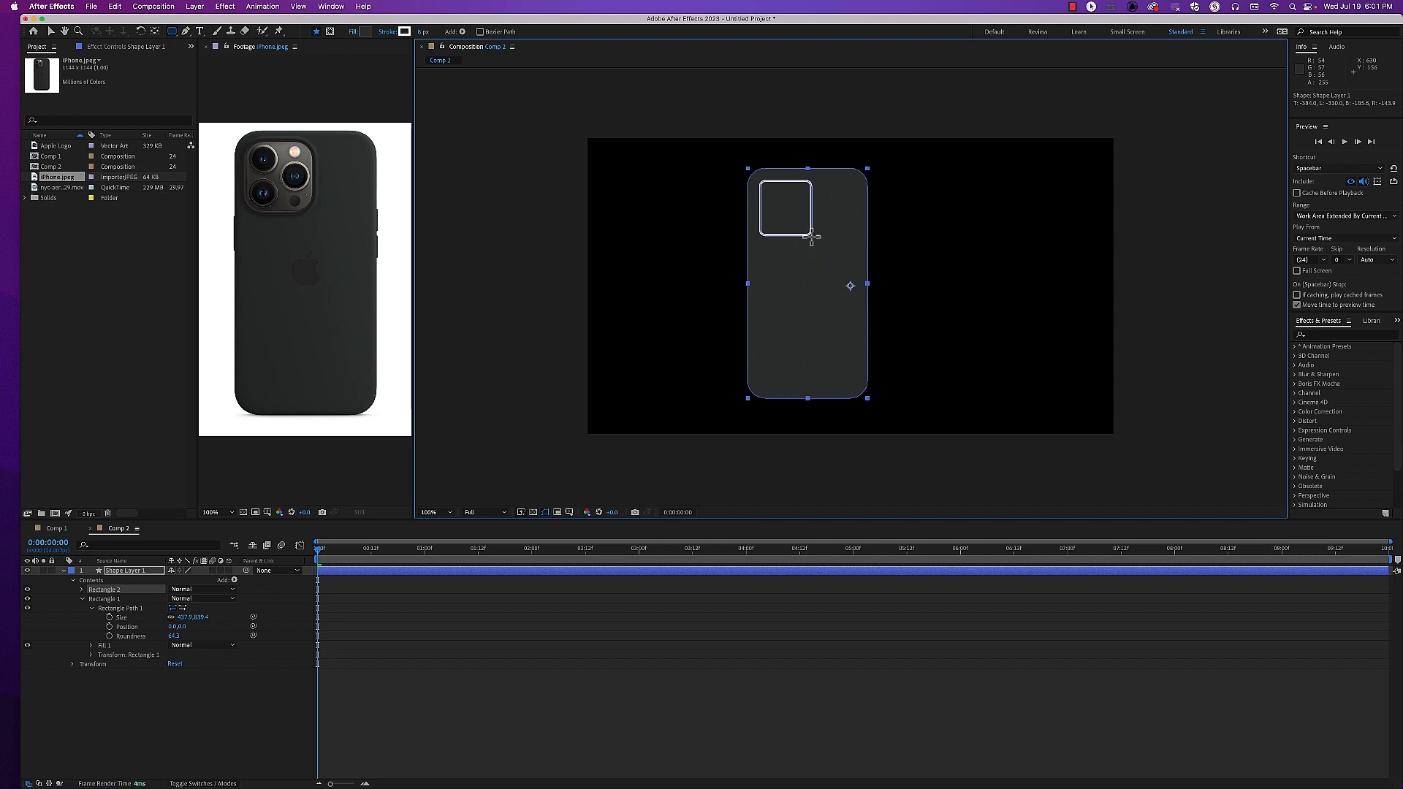
pyautogui.moveTo(811, 236); pyautogui.dragTo(811, 235)
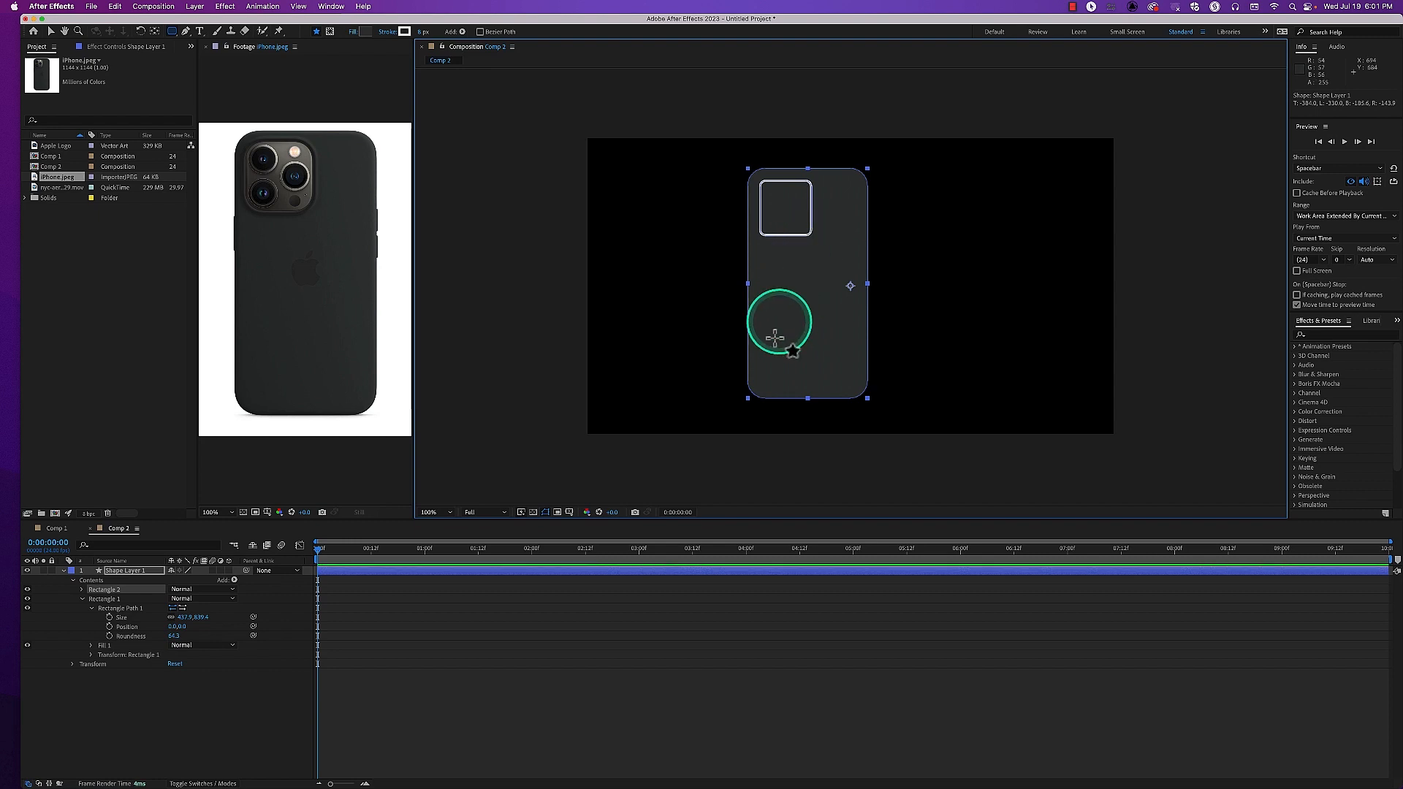
pyautogui.click(50, 32)
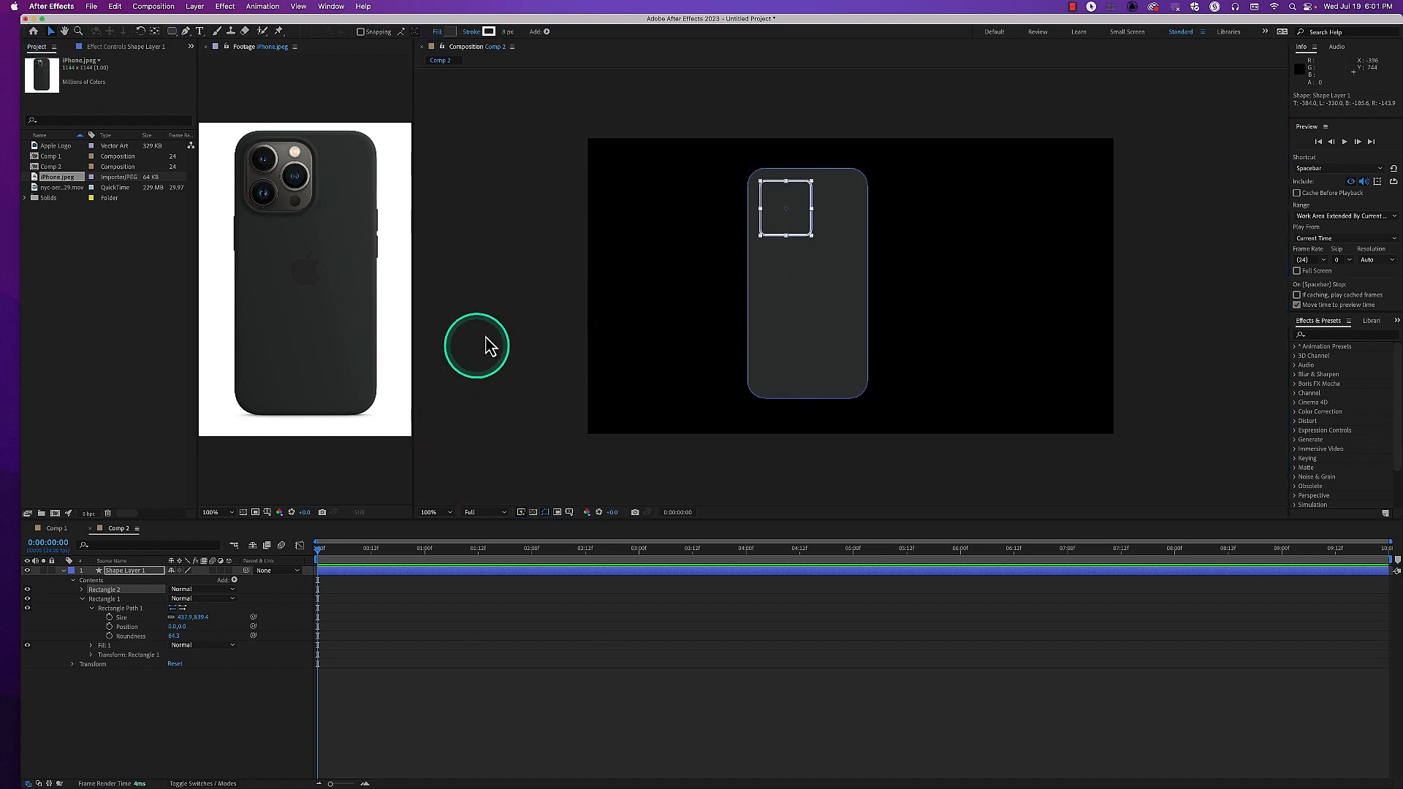
# Rename Rectangle 1 as Body and Rectangle 2 as CameraFrame, and reveal CameraFrame's contents
pyautogui.click(99, 599)
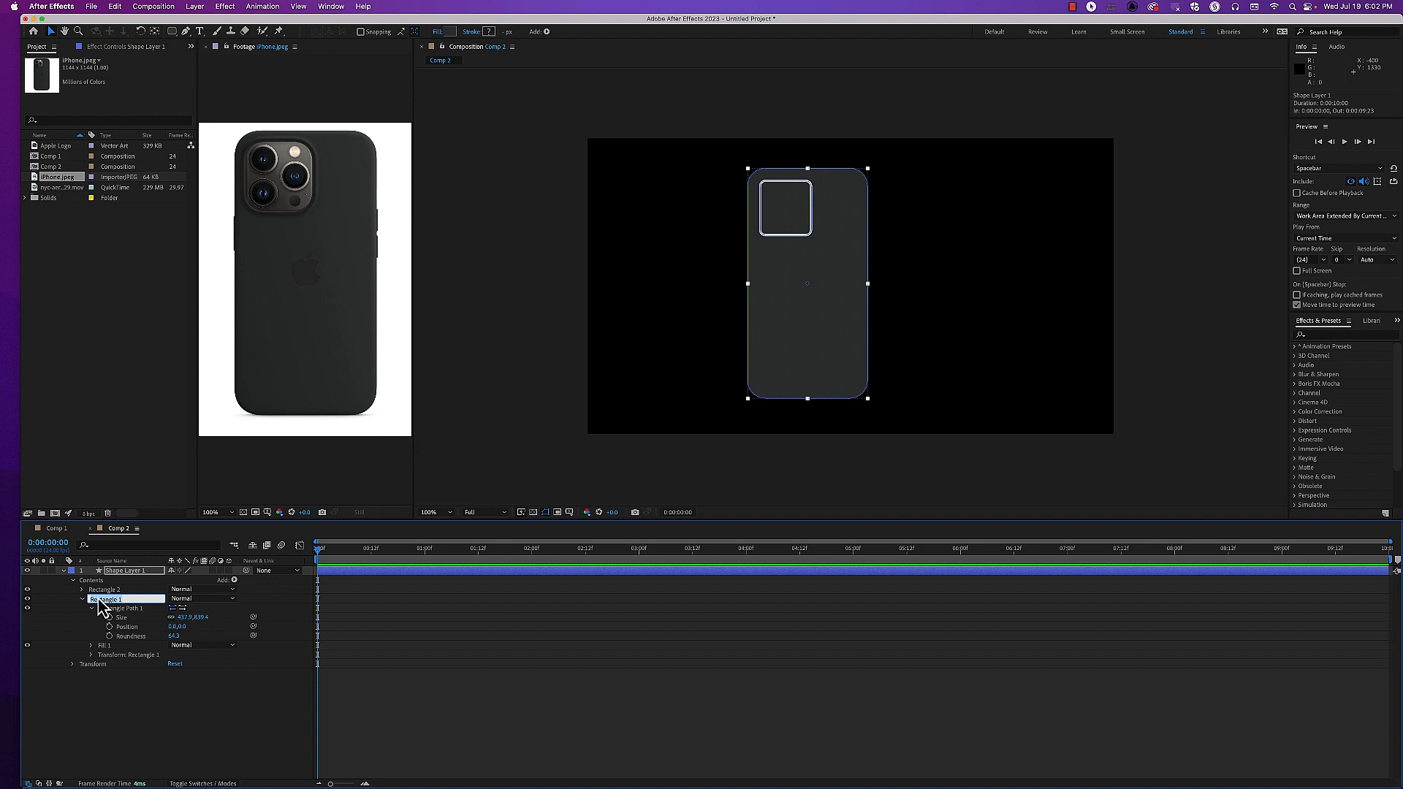
pyautogui.press('Return')
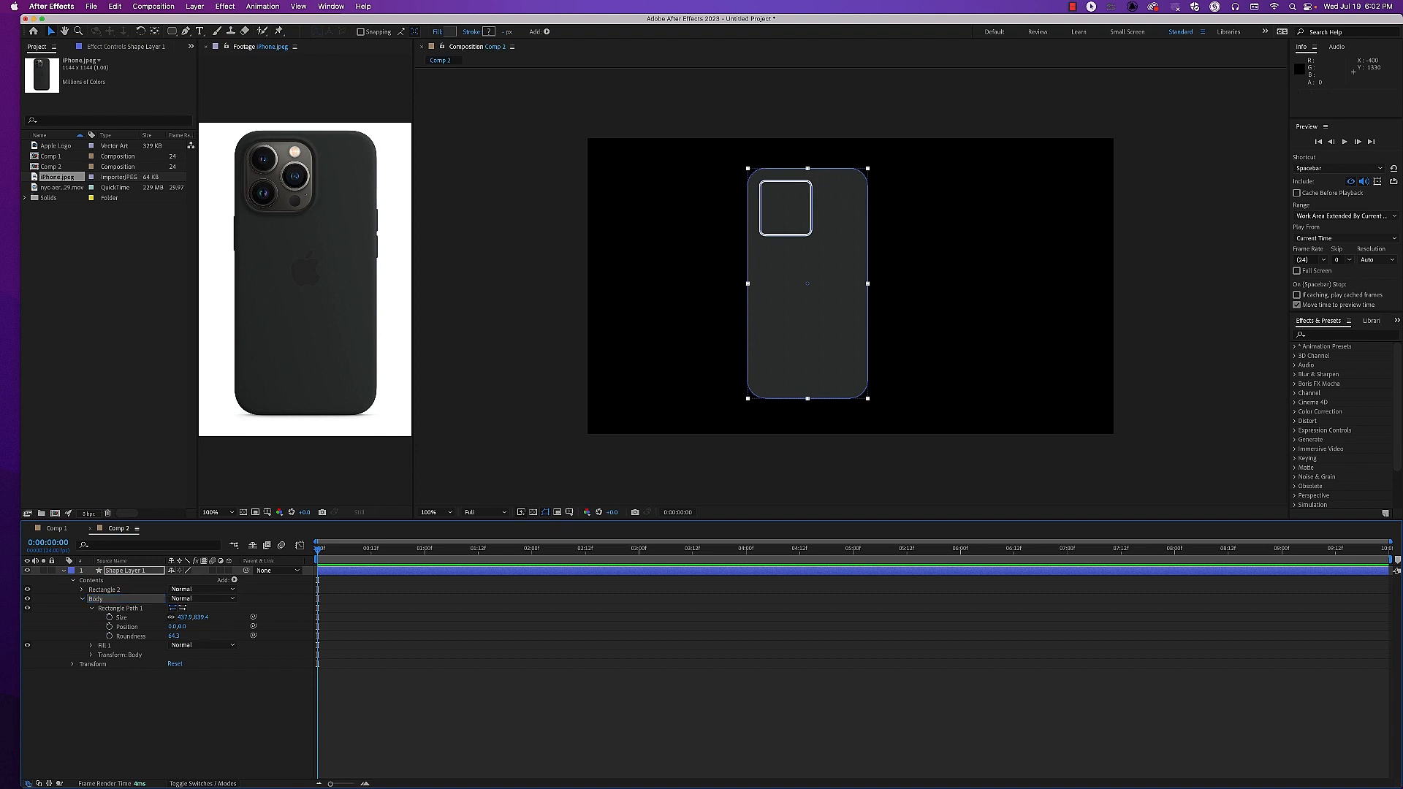
pyautogui.click(103, 589)
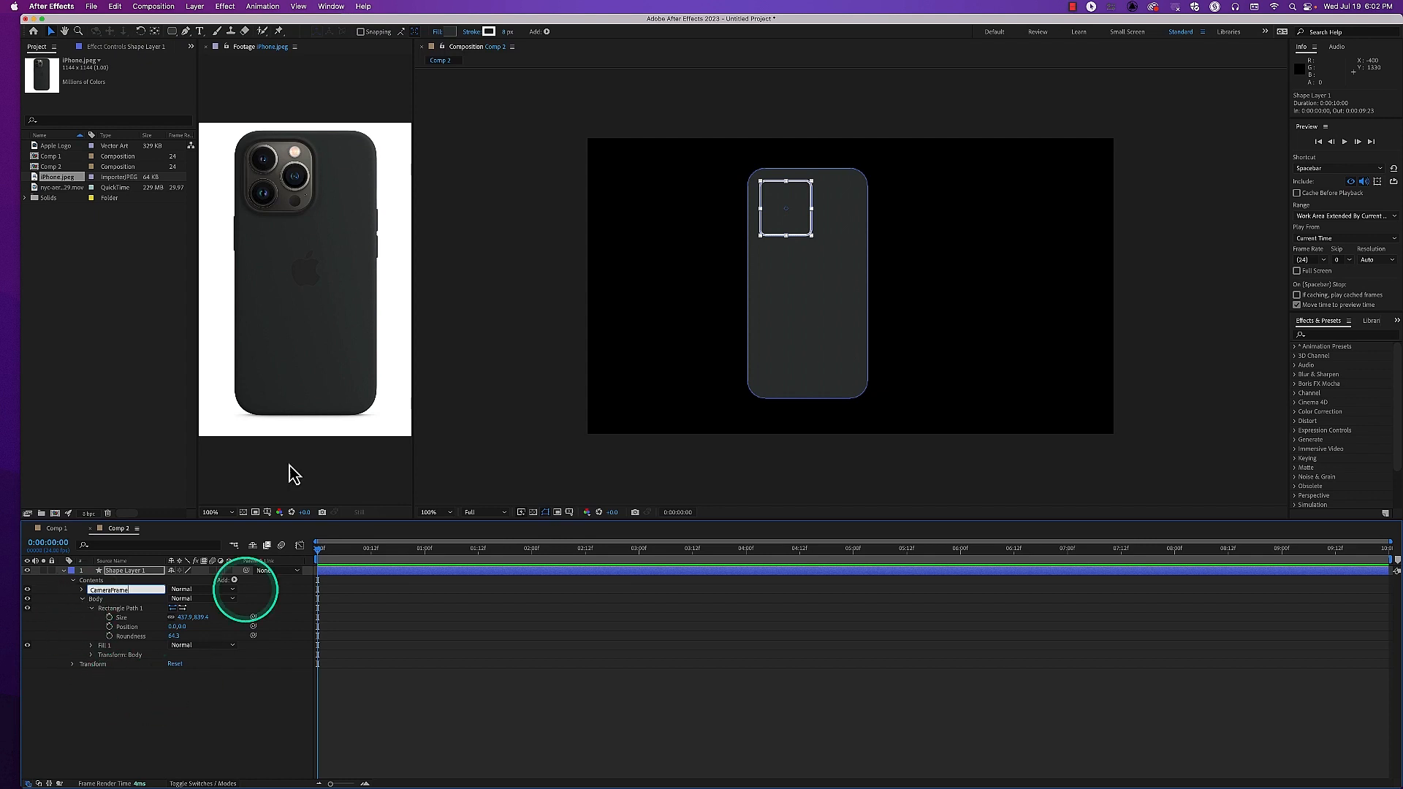
pyautogui.click(82, 589)
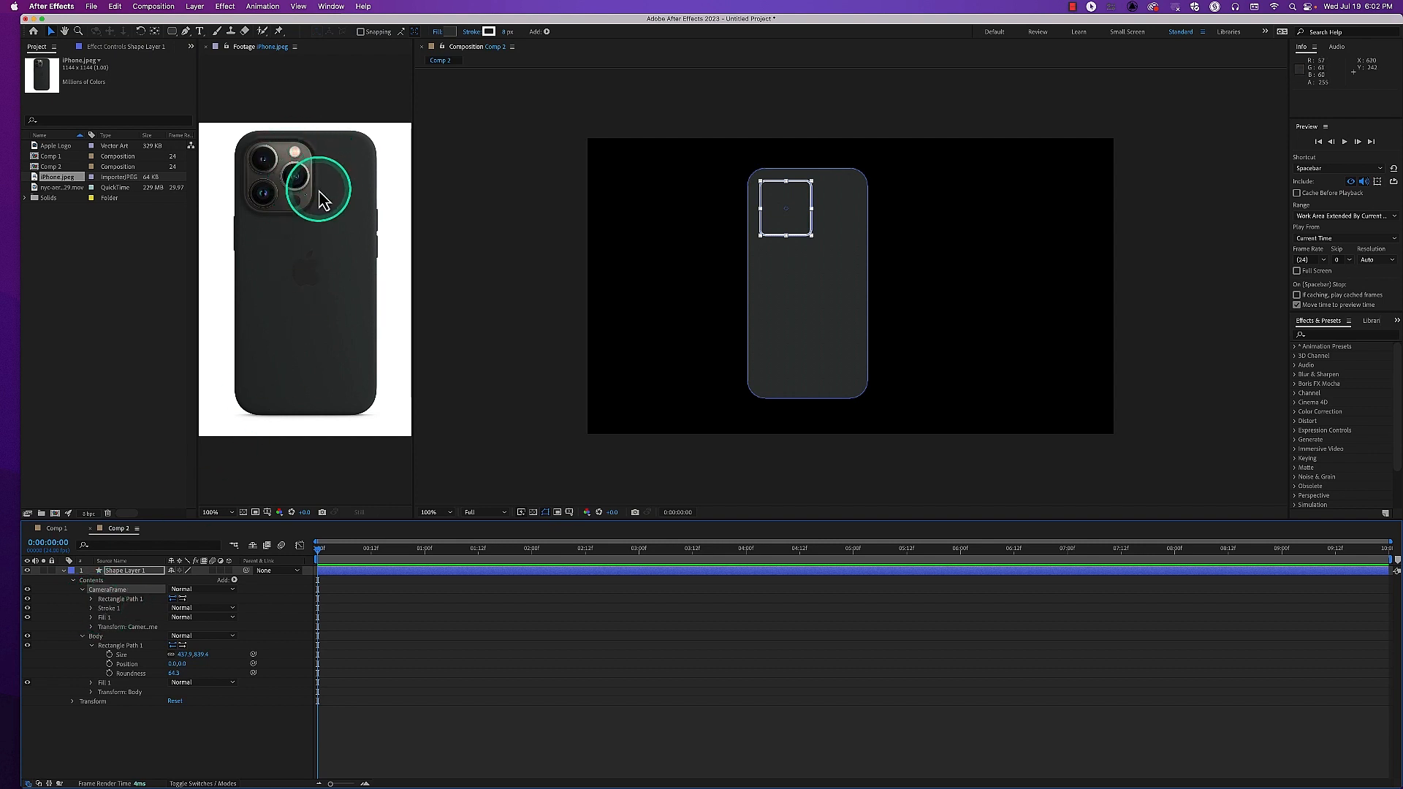
# Set CameraFrame's Fill 1 color to the grey sampled from the camera area in iPhone.jpeg and deselect the shape
pyautogui.click(104, 611)
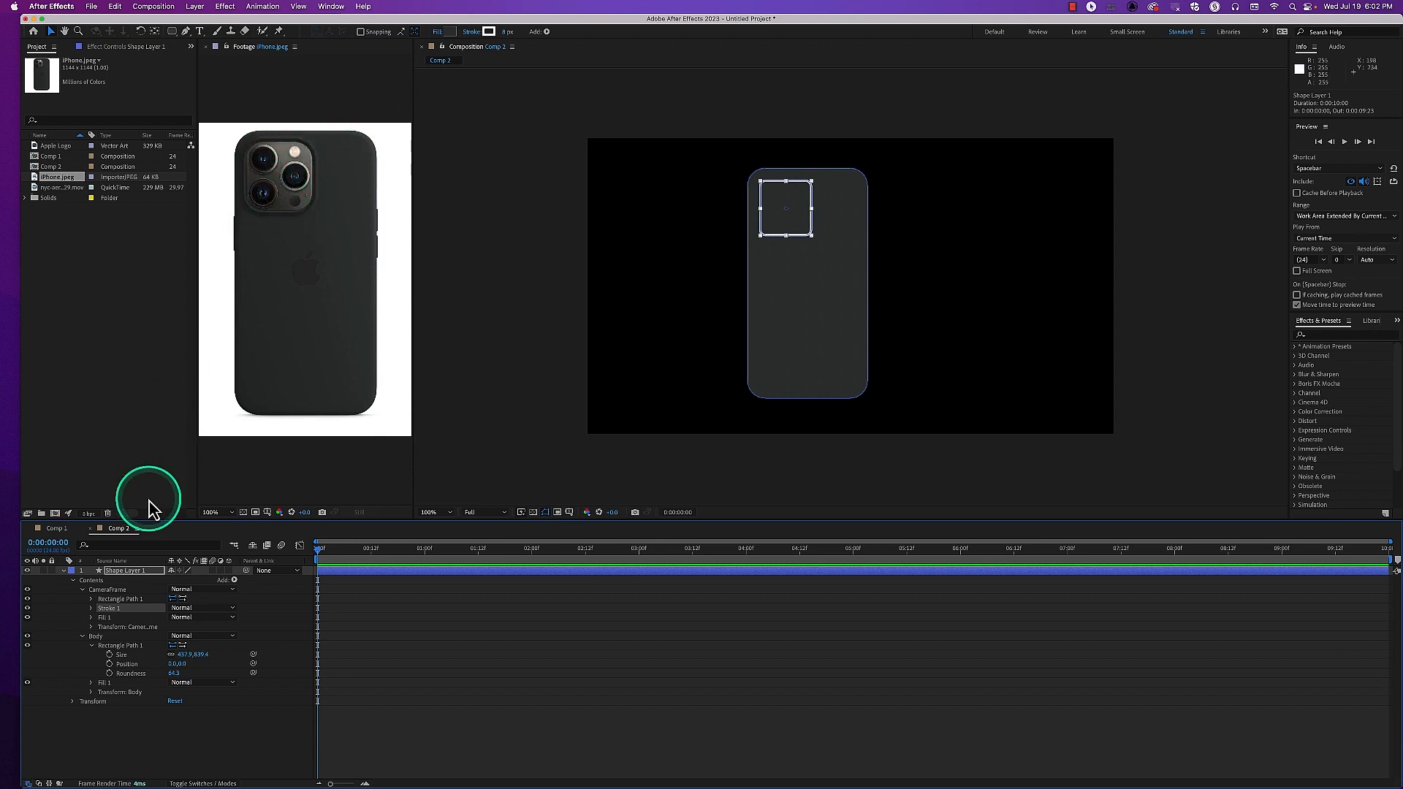
pyautogui.click(91, 618)
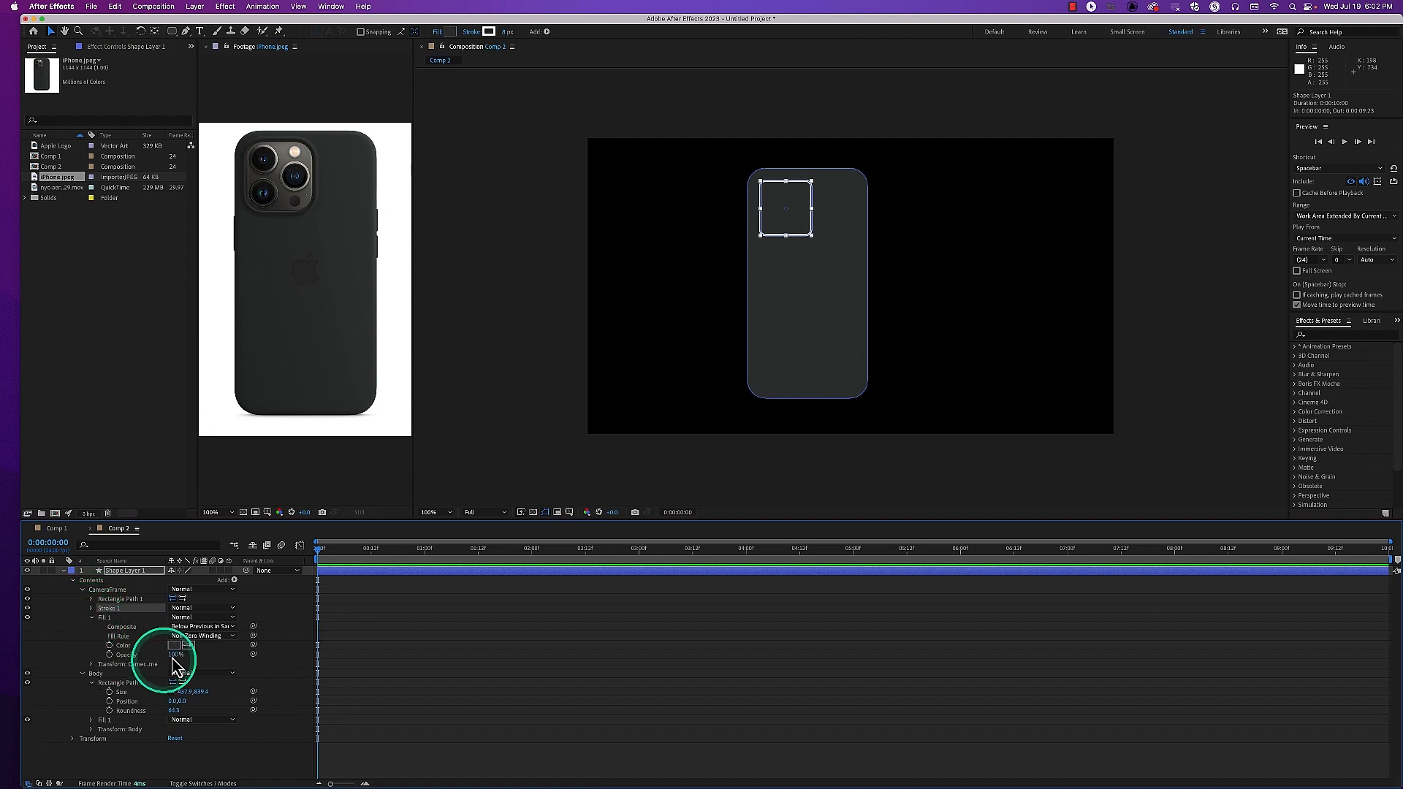
pyautogui.click(188, 645)
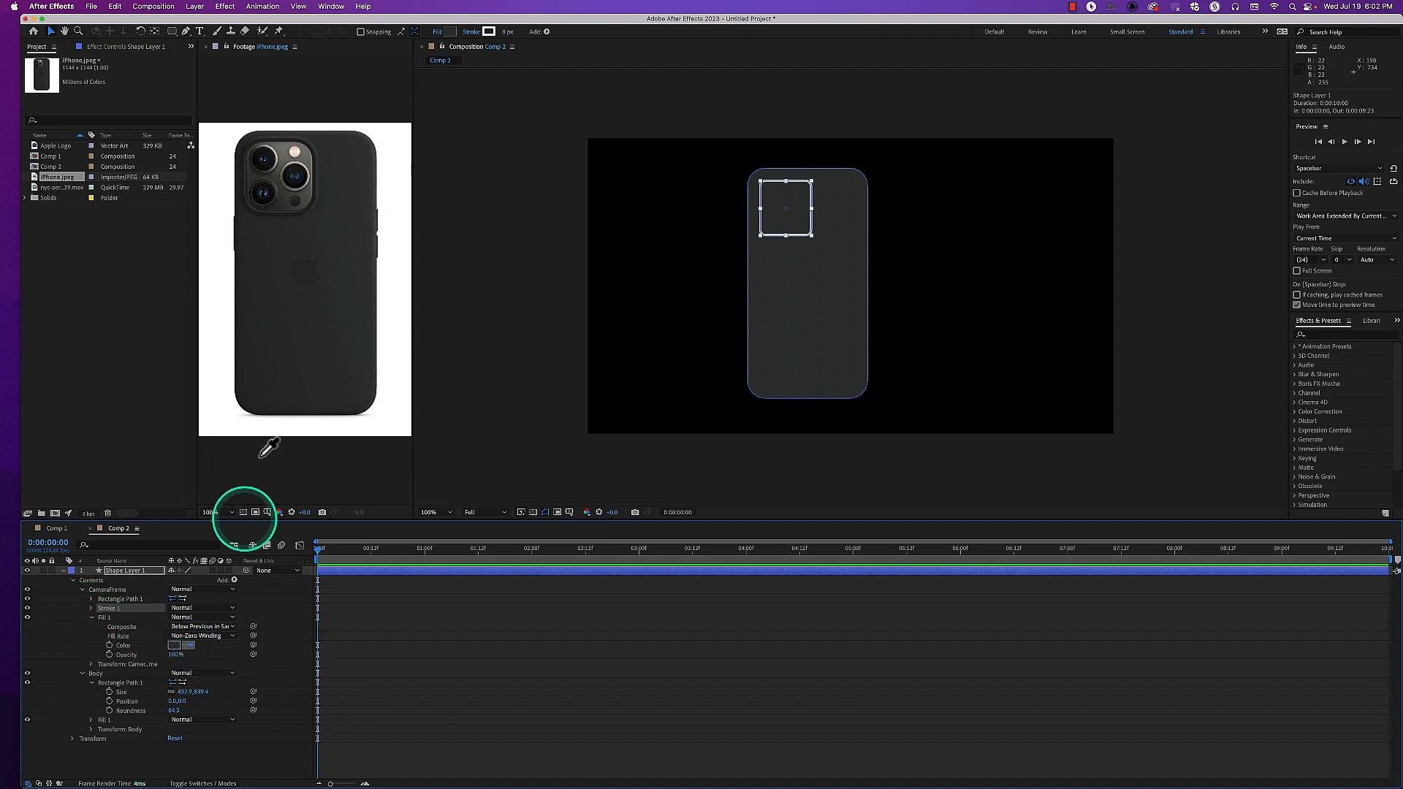
pyautogui.click(282, 148)
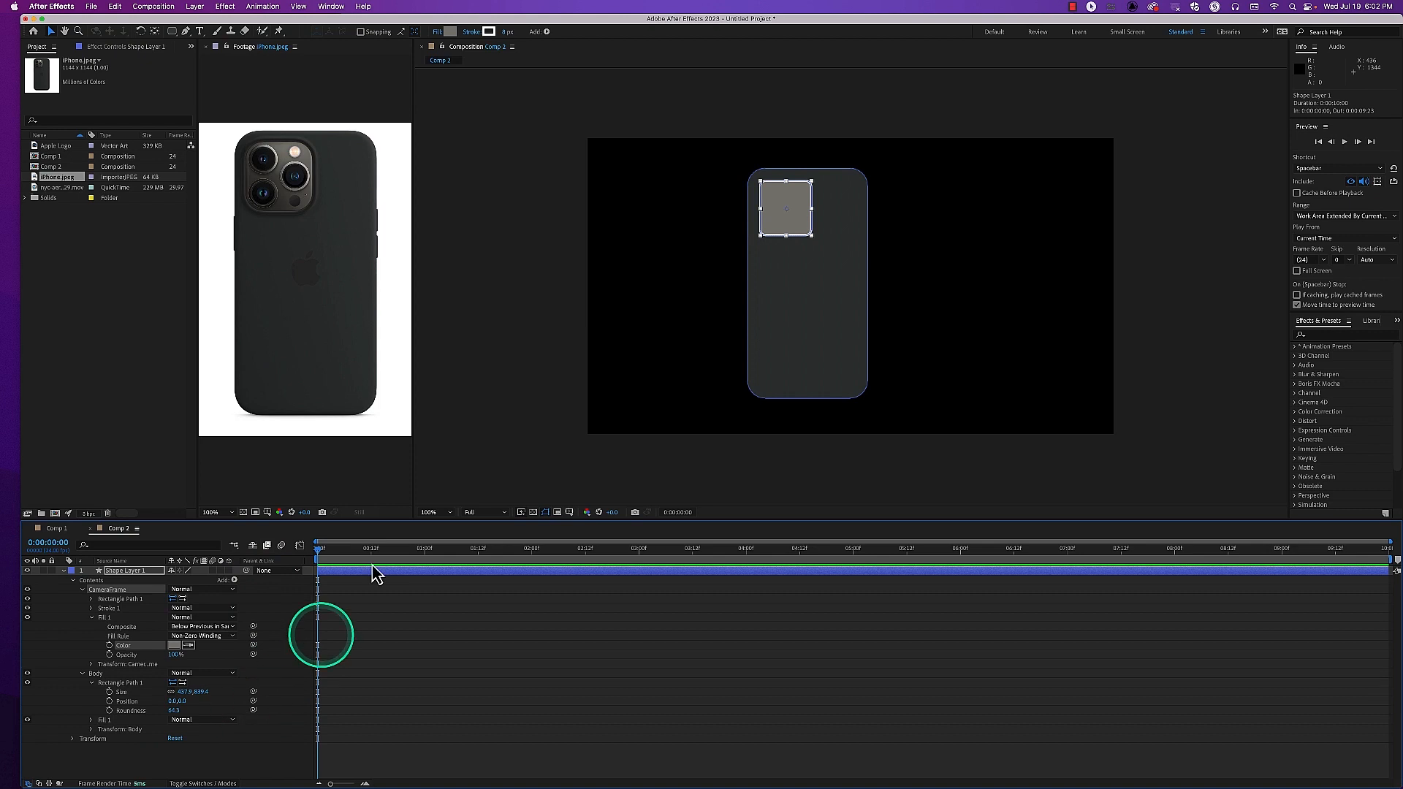
pyautogui.click(463, 427)
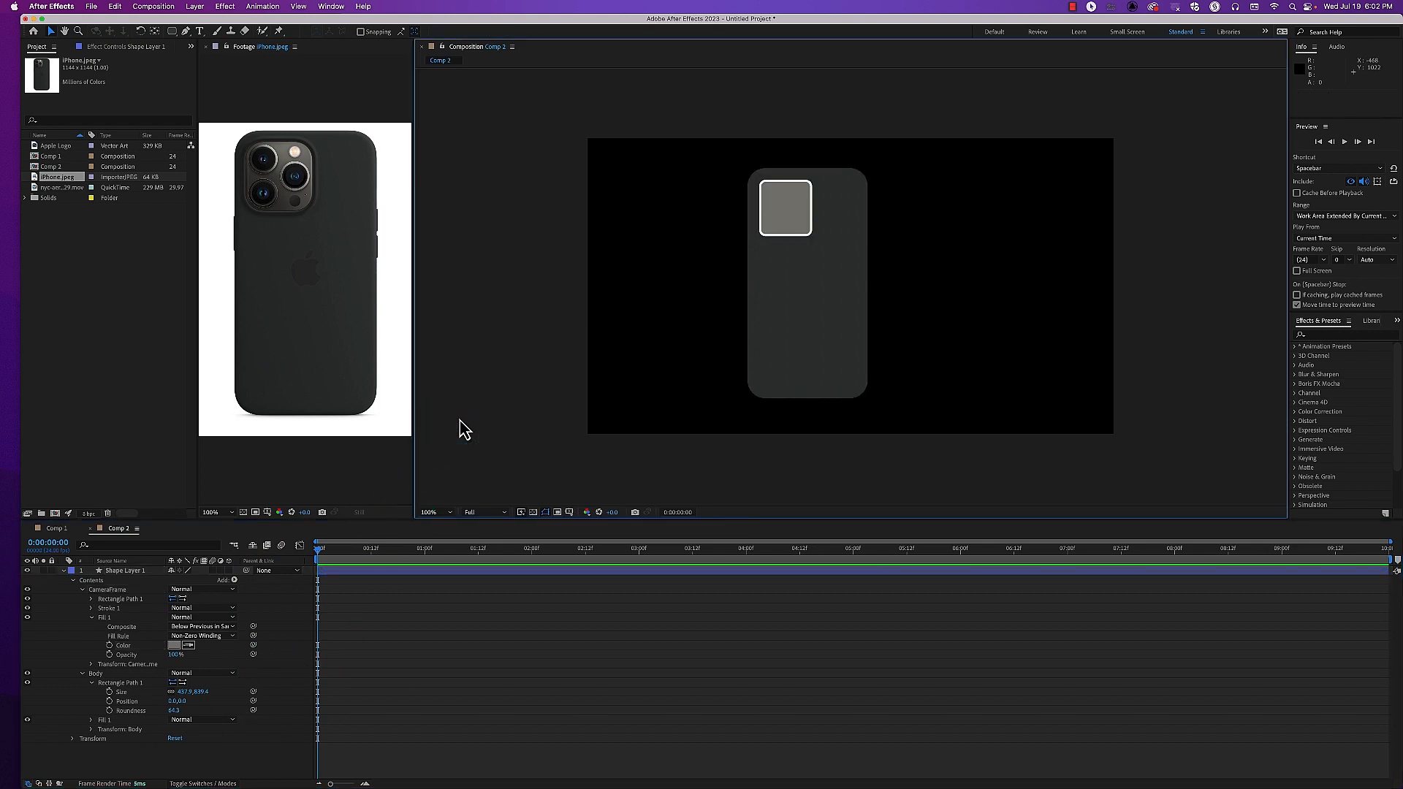
# Delete Fill 1 from CameraFrame and select the CameraFrame group
pyautogui.click(96, 622)
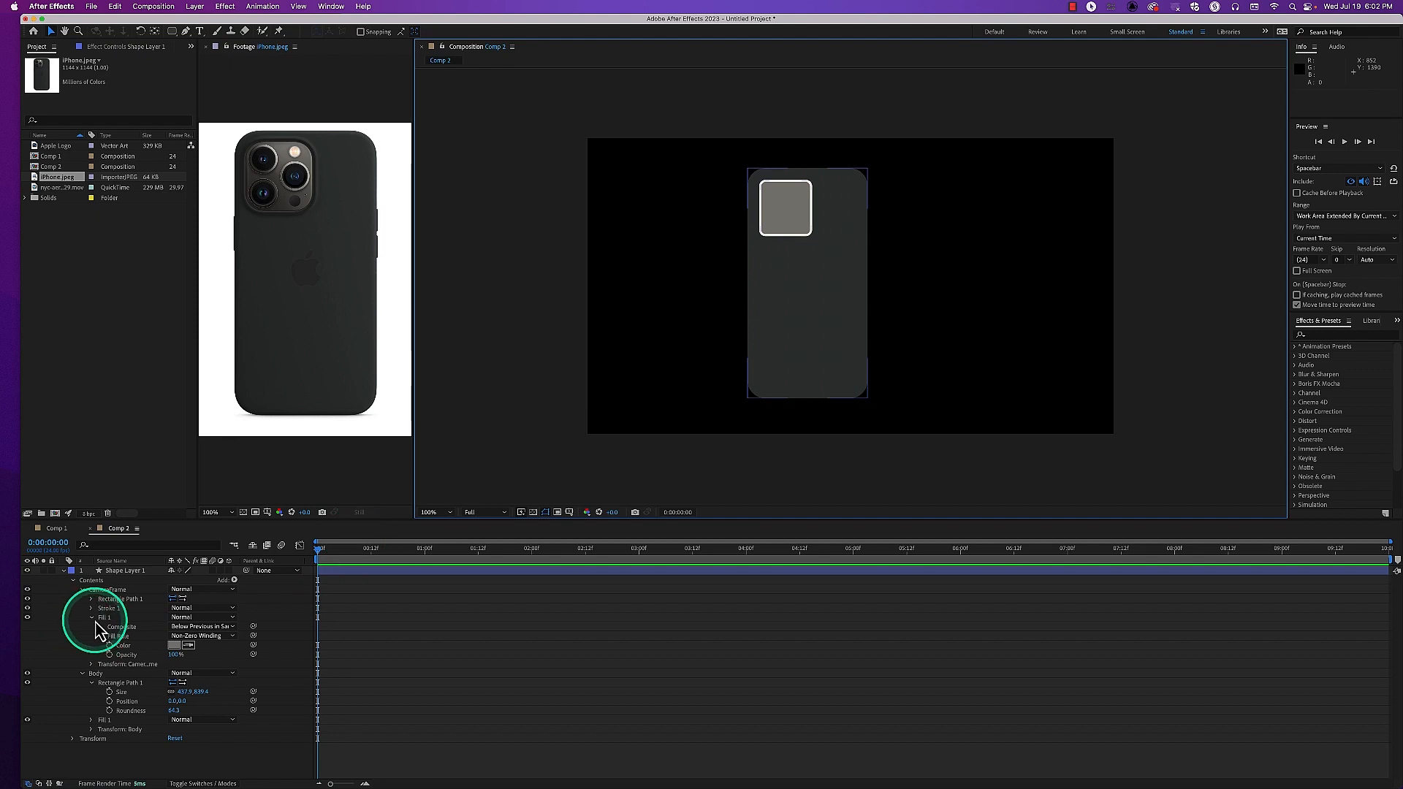
pyautogui.click(105, 619)
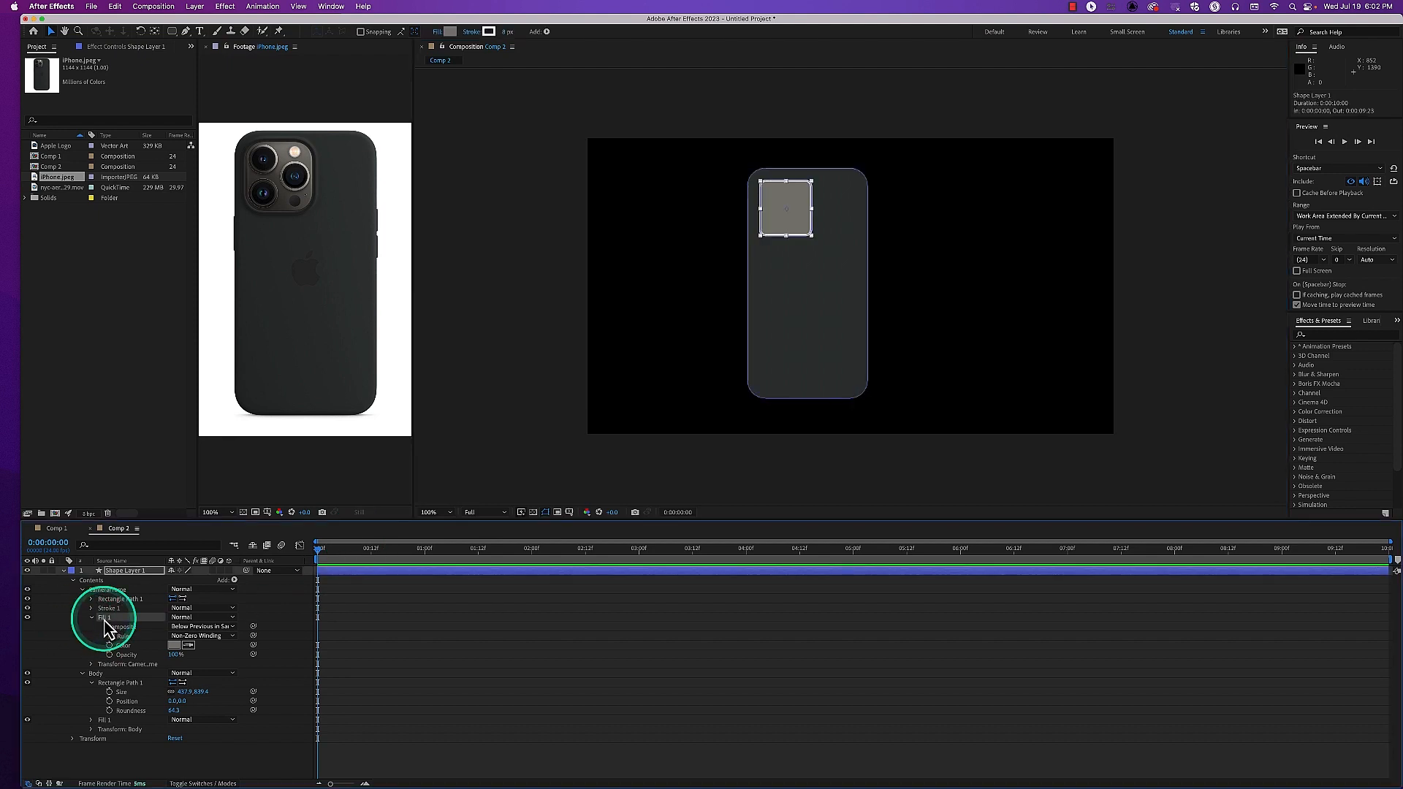
pyautogui.press('Delete')
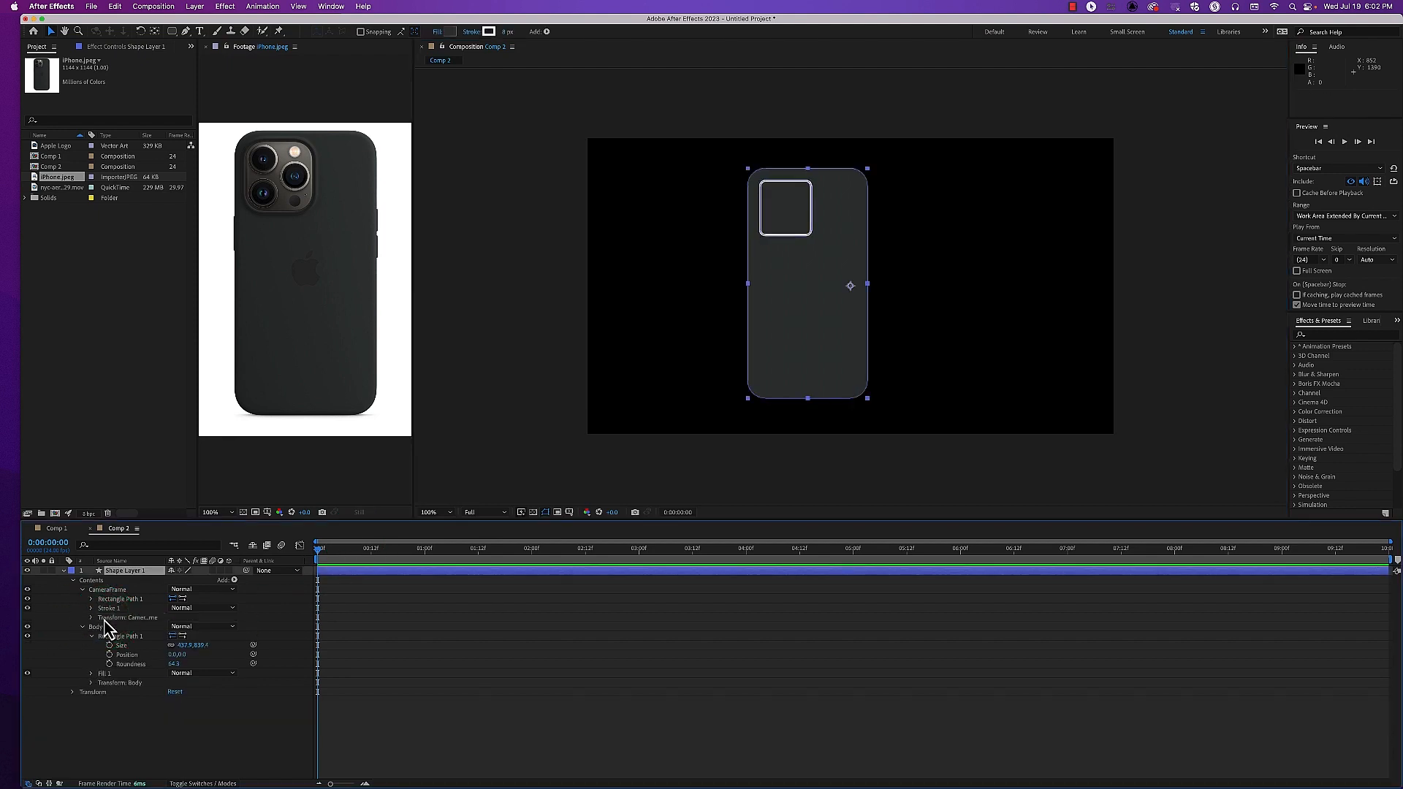
pyautogui.click(108, 589)
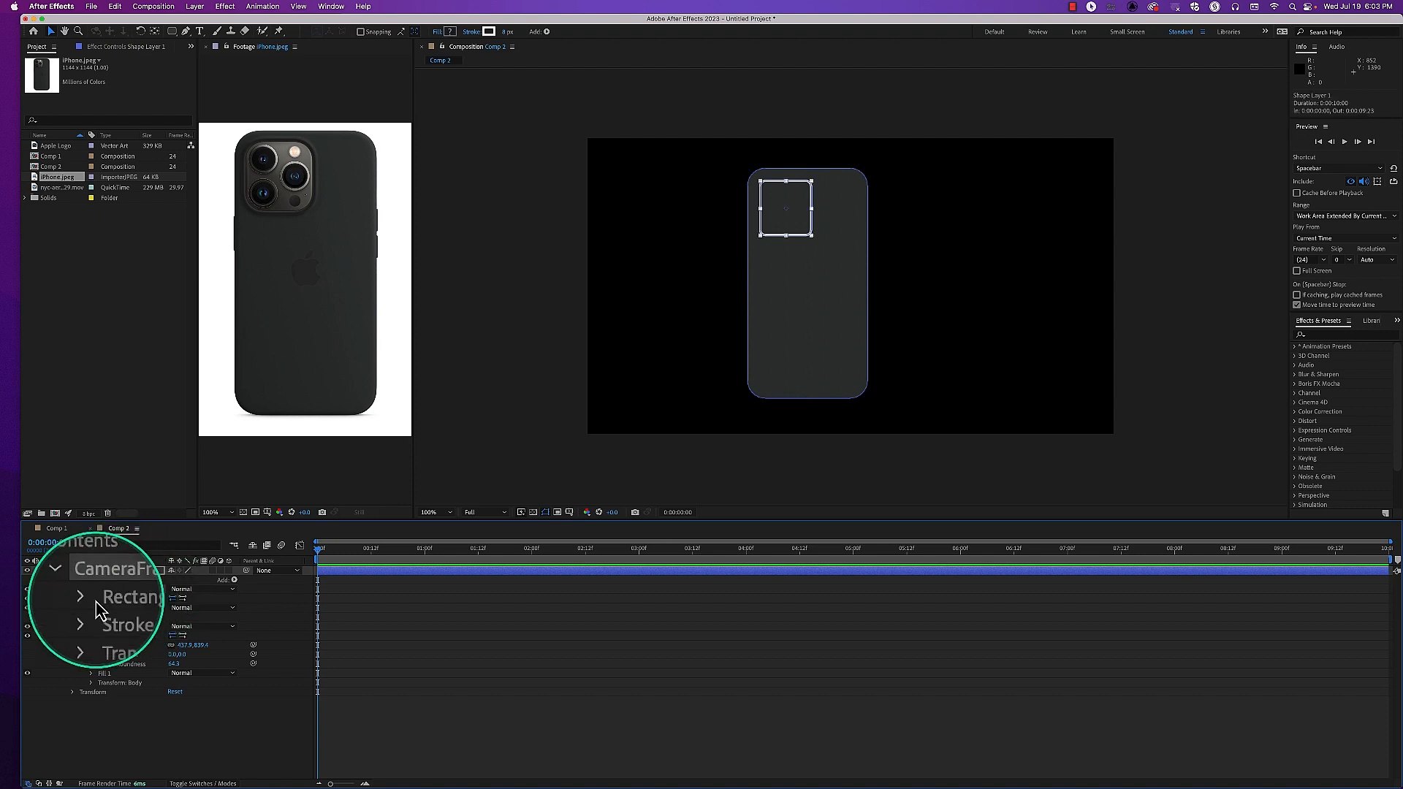
# Try adding a plain Fill to the CameraFrame group, and undo it
pyautogui.click(235, 580)
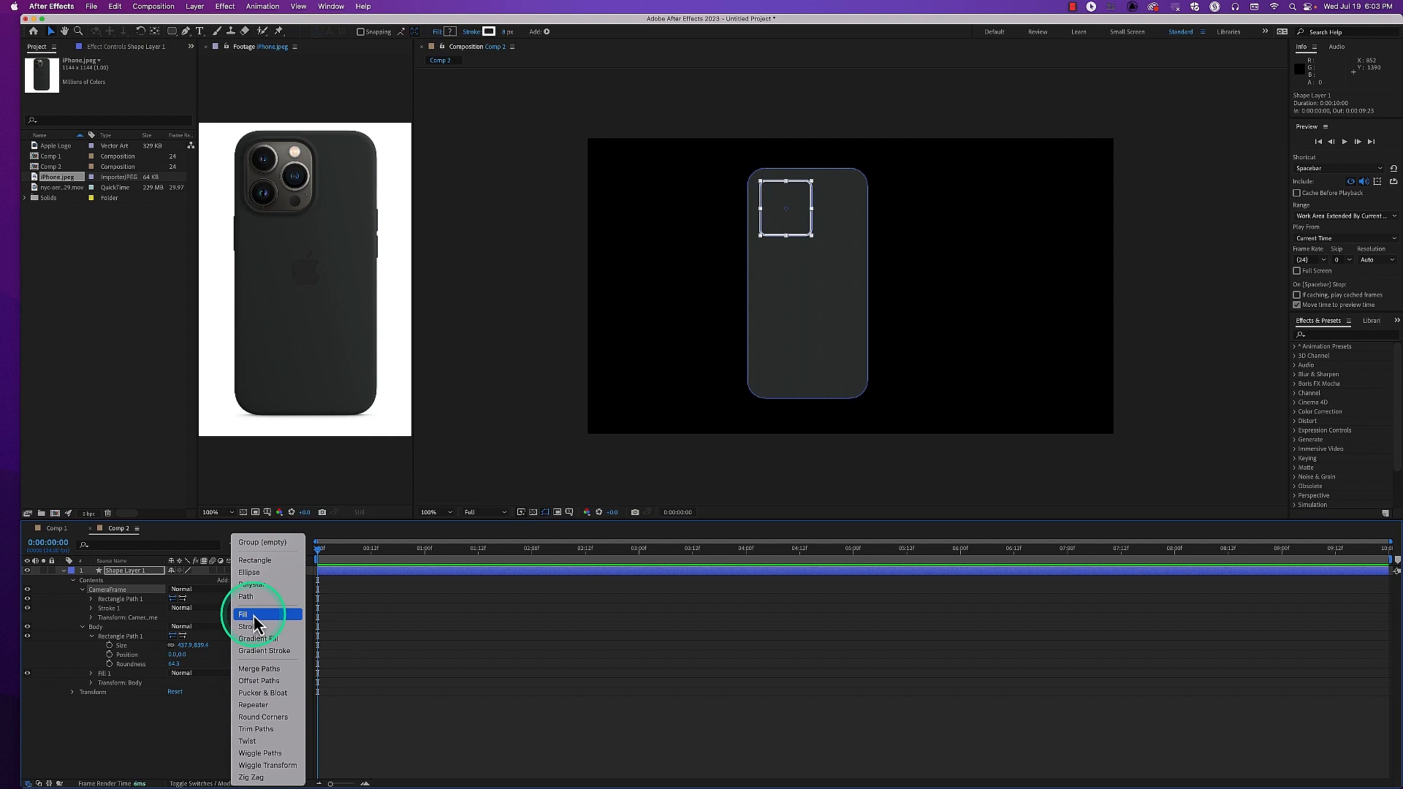
pyautogui.click(217, 589)
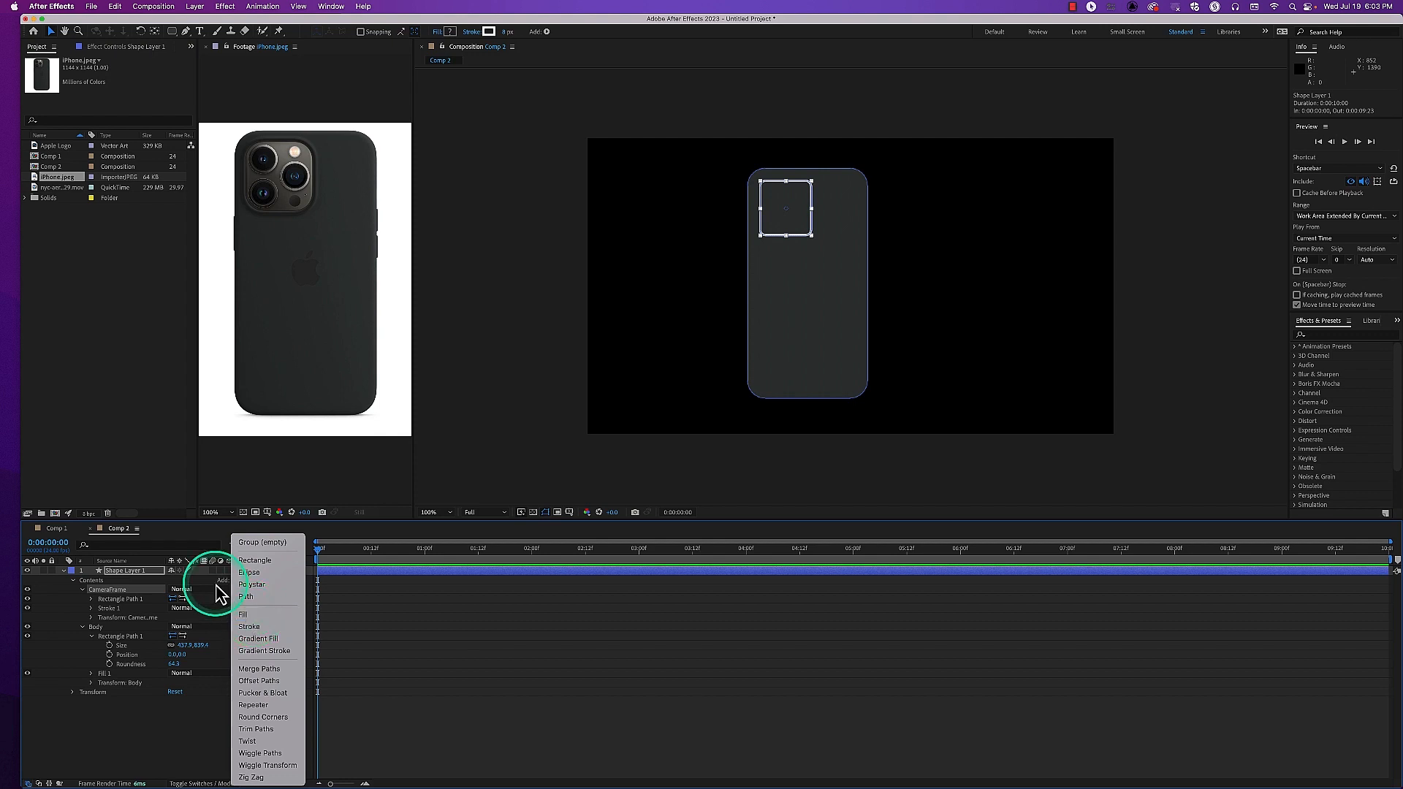
pyautogui.click(244, 615)
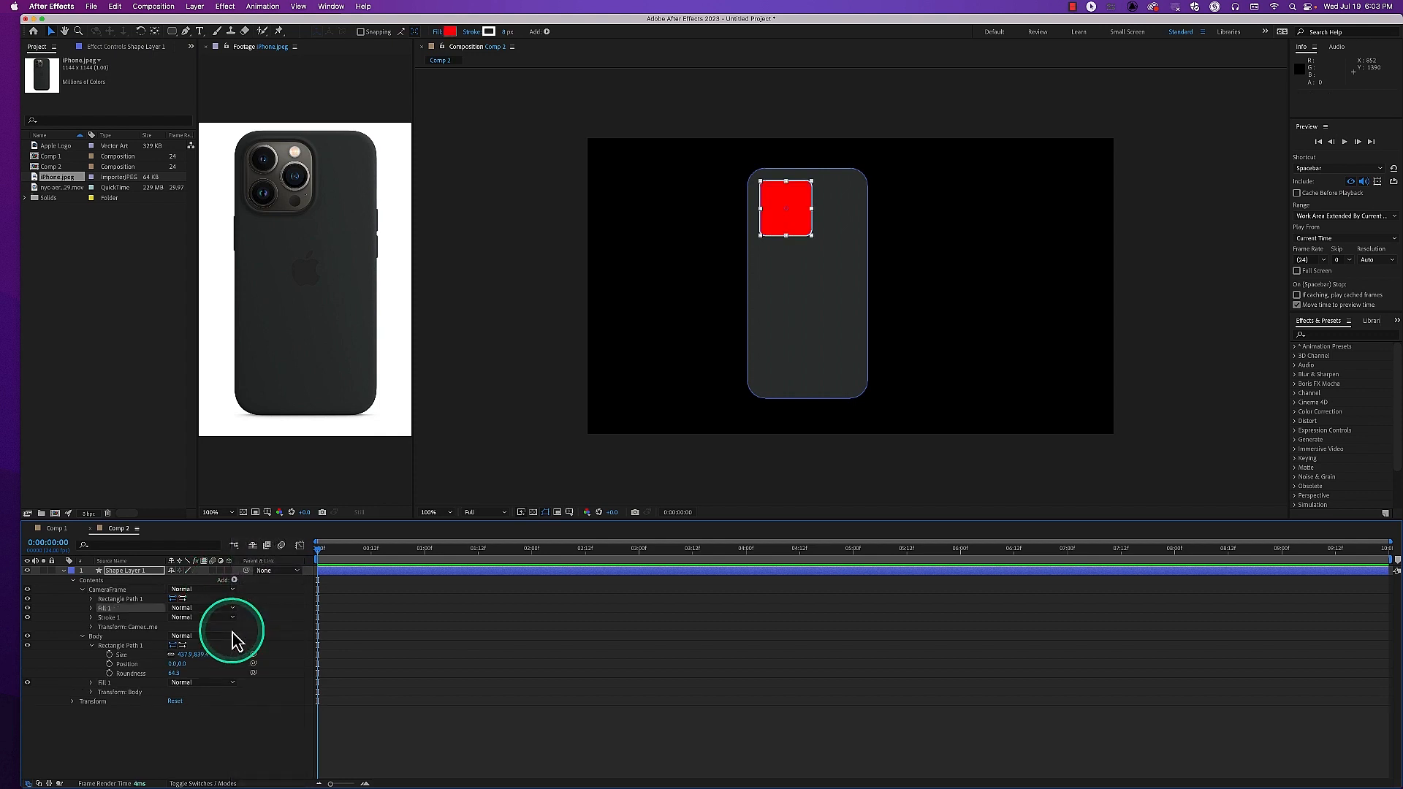
pyautogui.press('super+z')
# Add a Gradient Fill to the CameraFrame group and reveal its properties
pyautogui.click(234, 582)
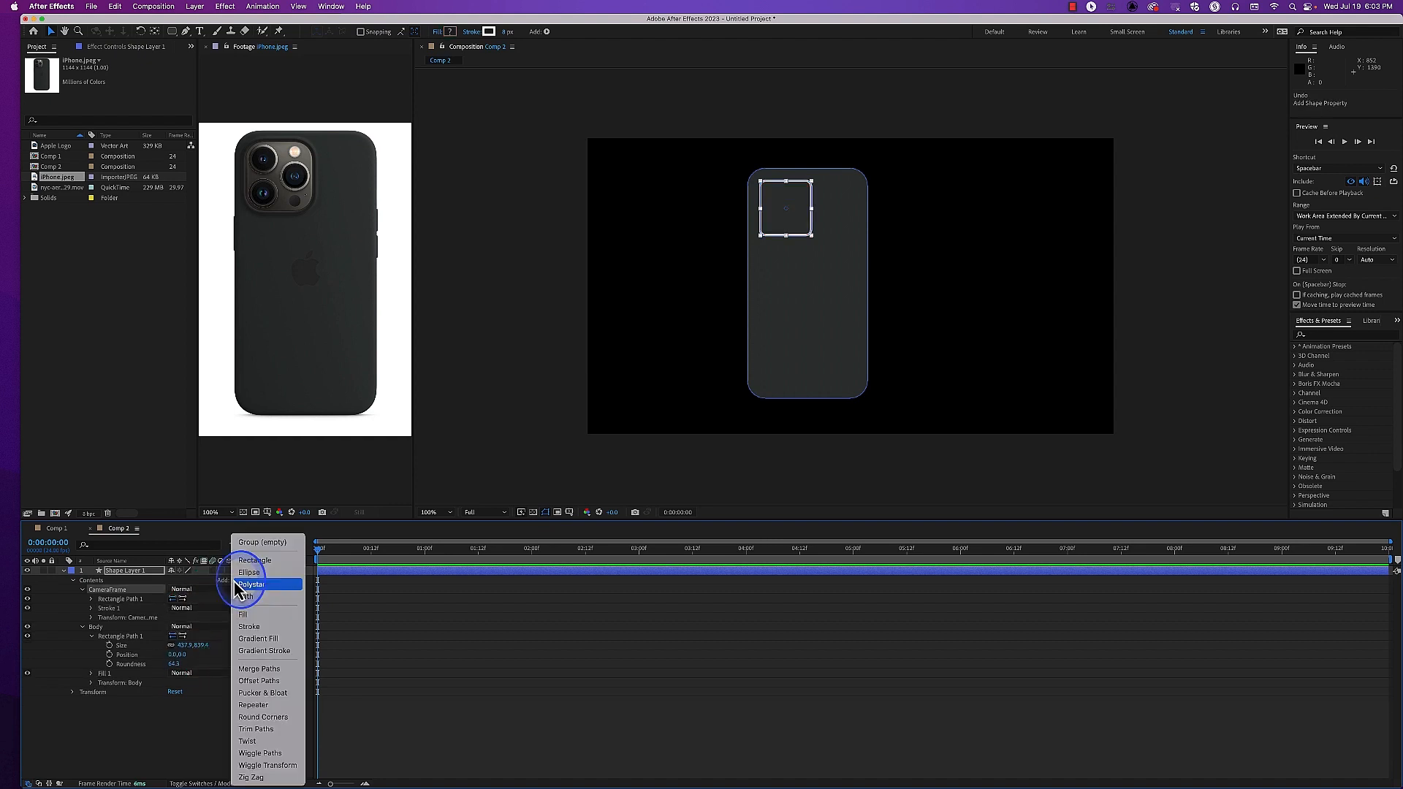
pyautogui.click(259, 640)
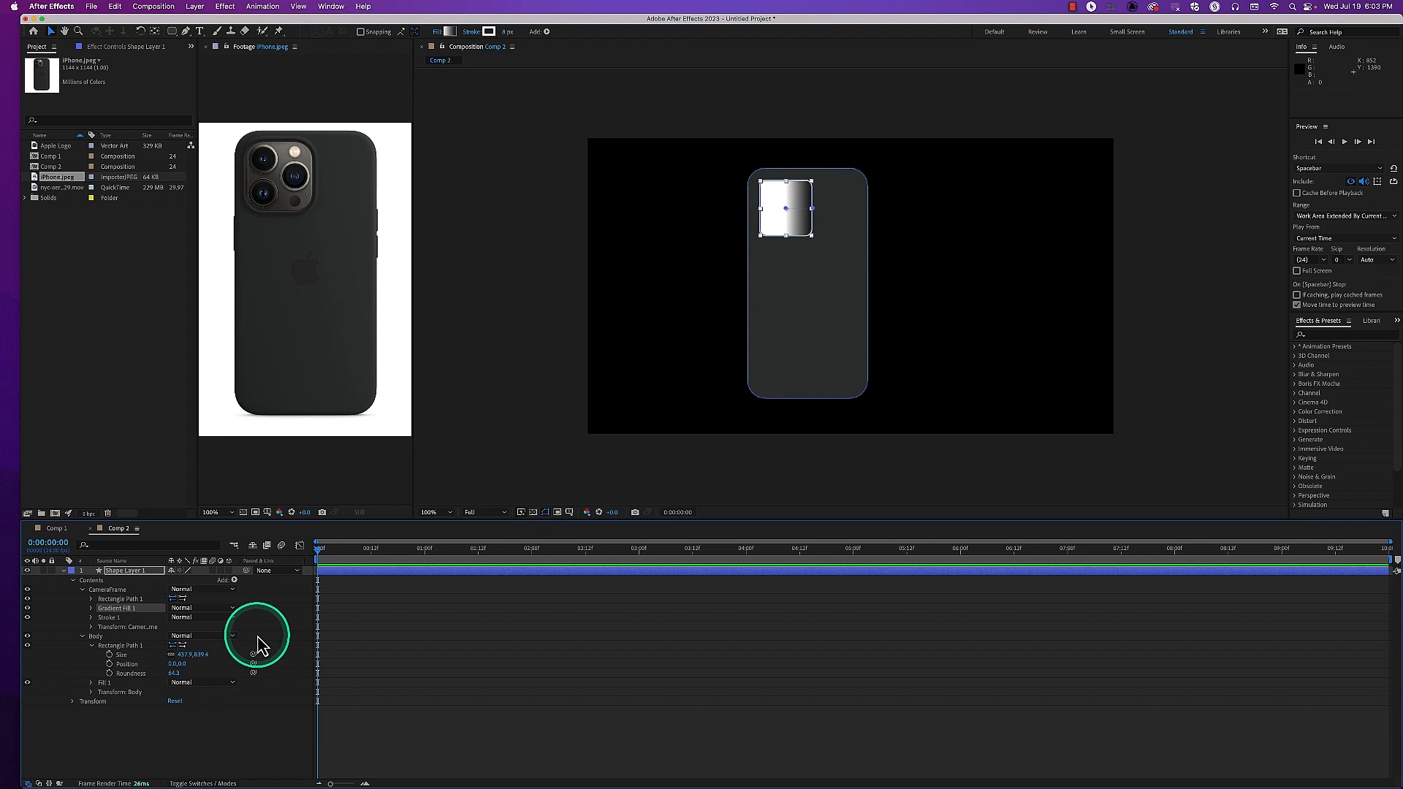
pyautogui.click(96, 608)
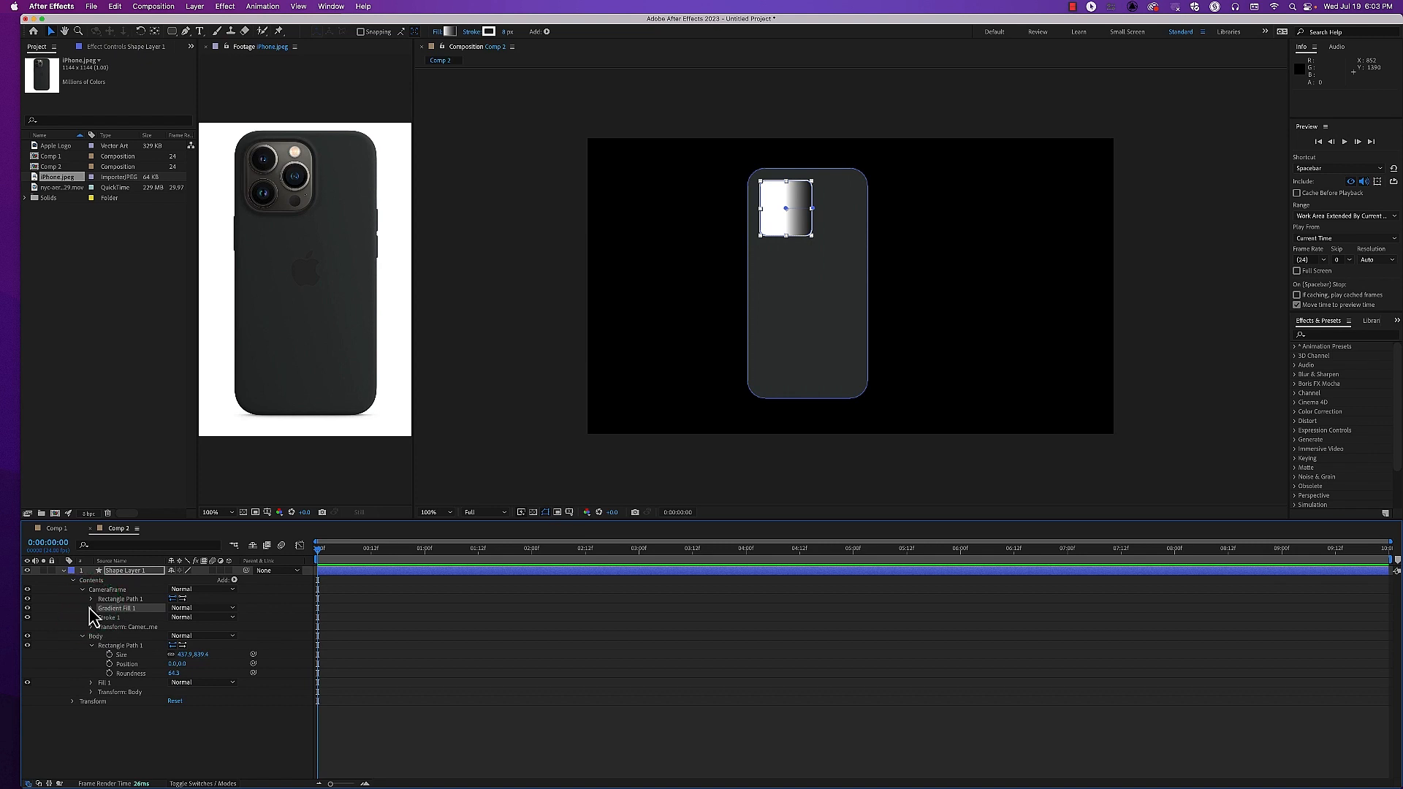
pyautogui.click(91, 609)
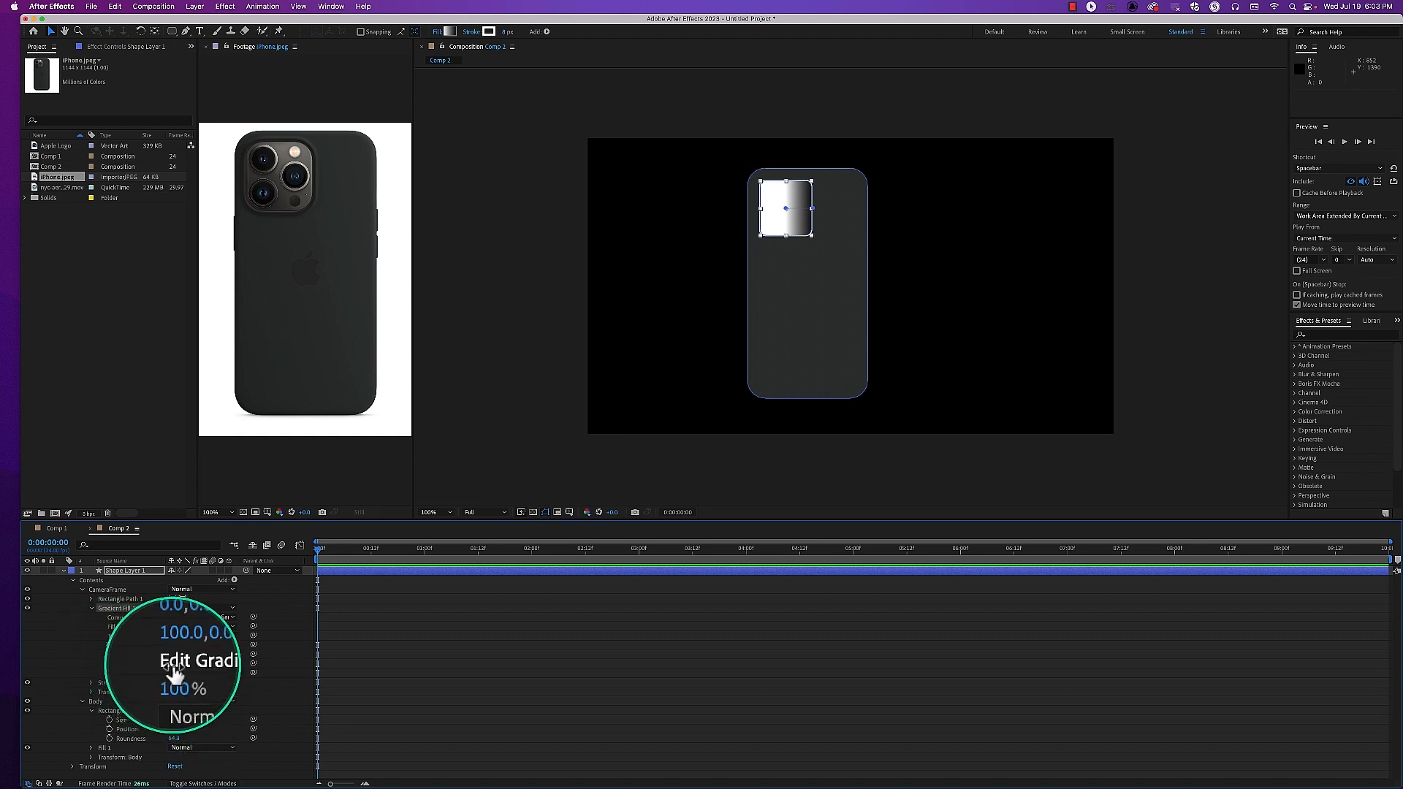
# Edit Gradient Fill 1's colors, setting the start color stop to the light grey 81807A sampled from the camera area in iPhone.jpeg
pyautogui.click(187, 663)
pyautogui.moveTo(666, 290); pyautogui.dragTo(608, 263)
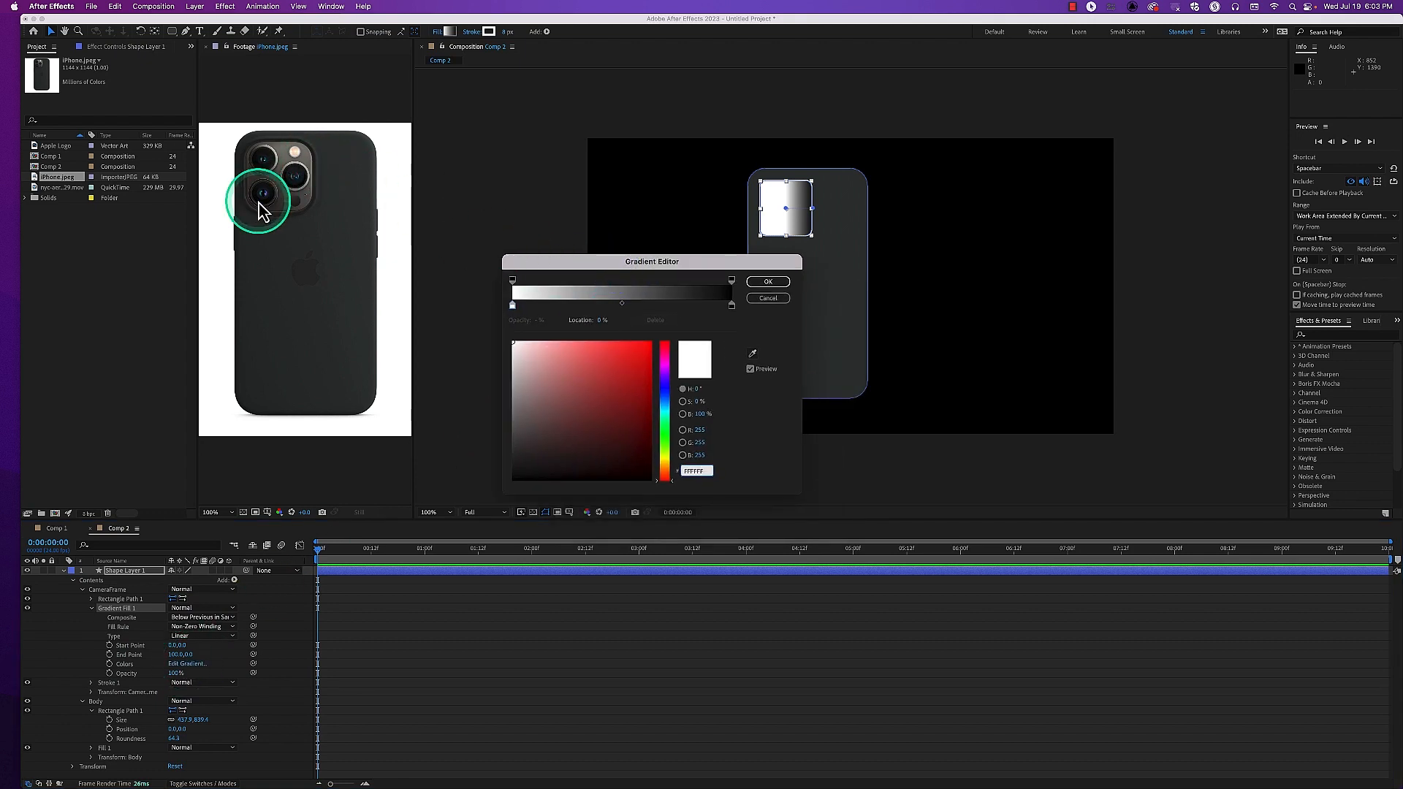
pyautogui.click(514, 310)
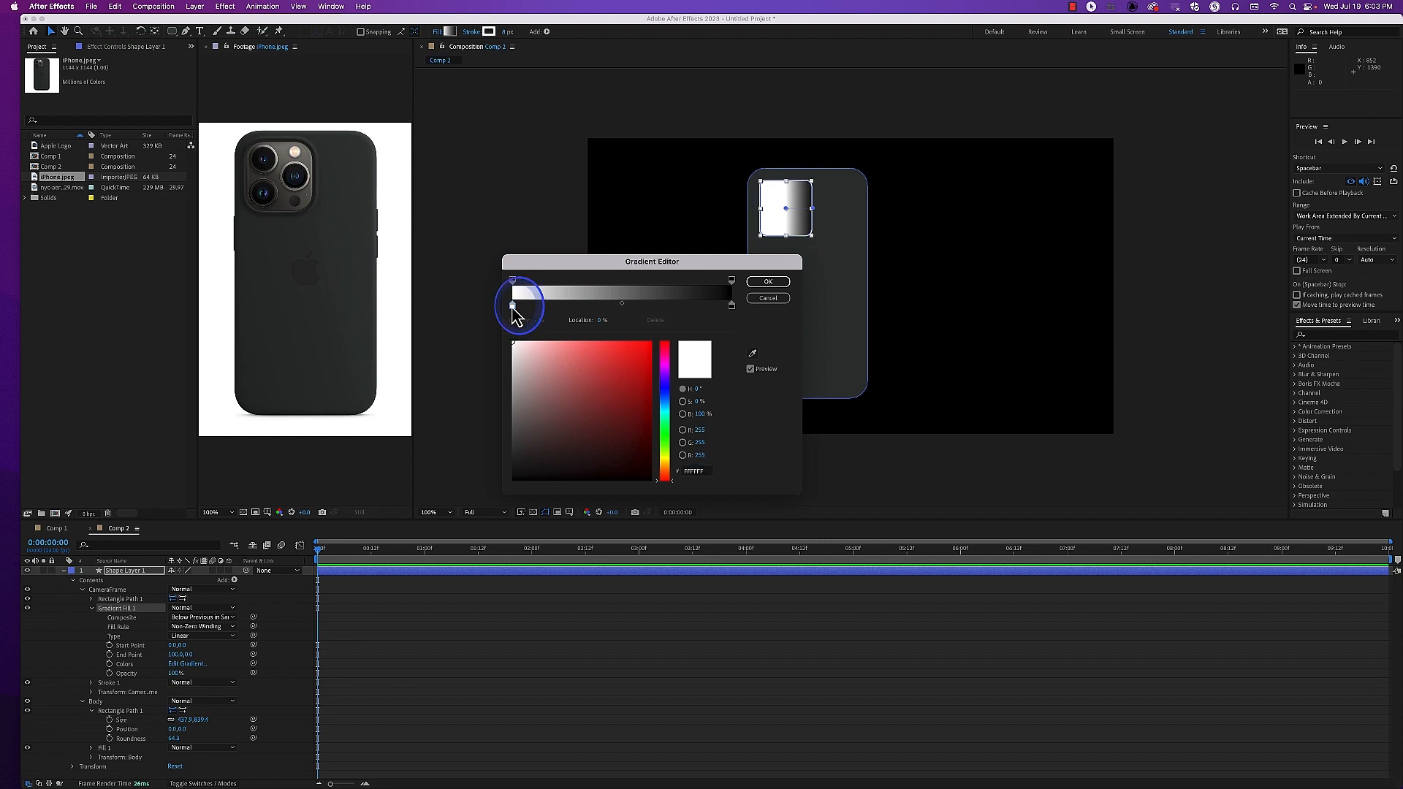
pyautogui.click(754, 355)
pyautogui.click(307, 154)
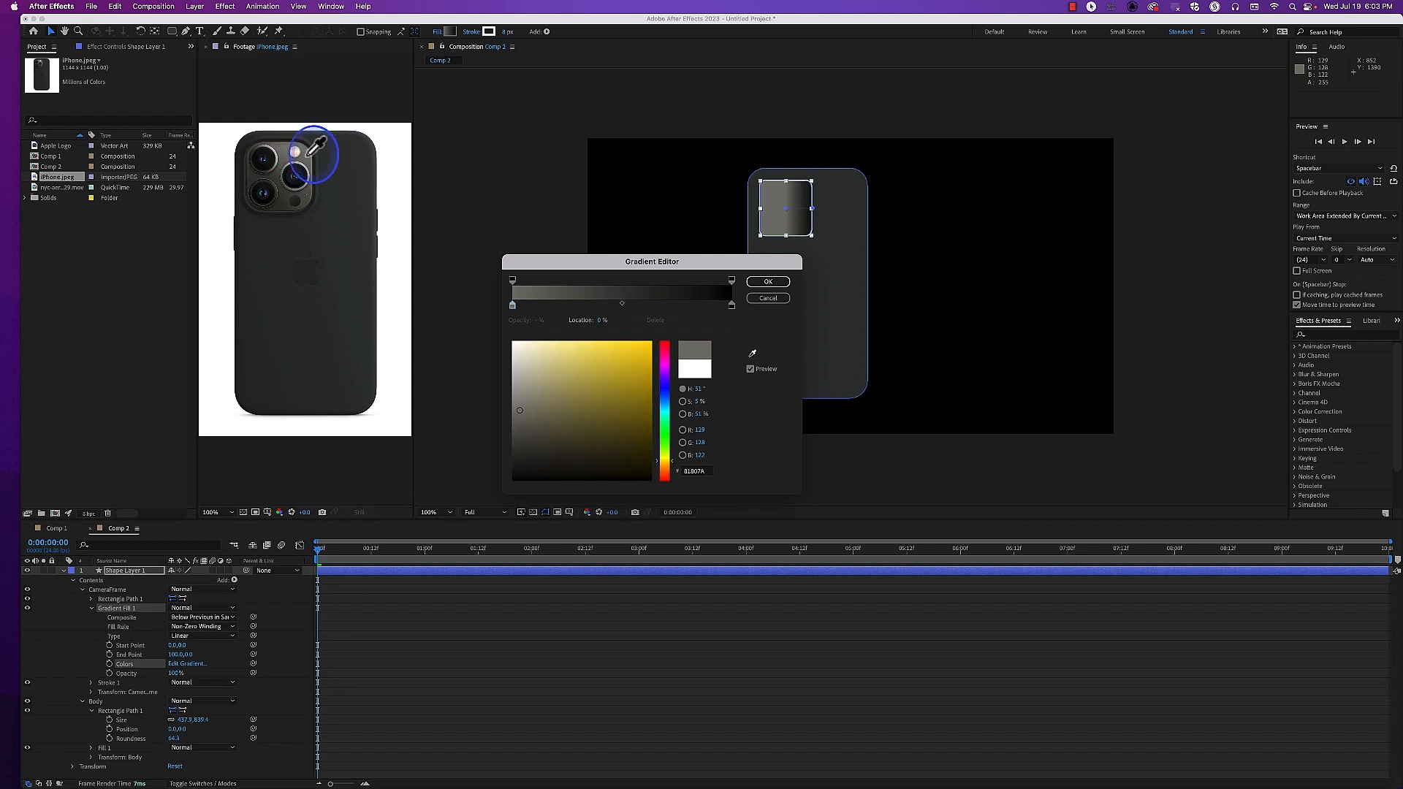
# Set the gradient's end color stop to a dark grey sampled from iPhone.jpeg, desaturate it to 343433, and accept the gradient
pyautogui.click(732, 307)
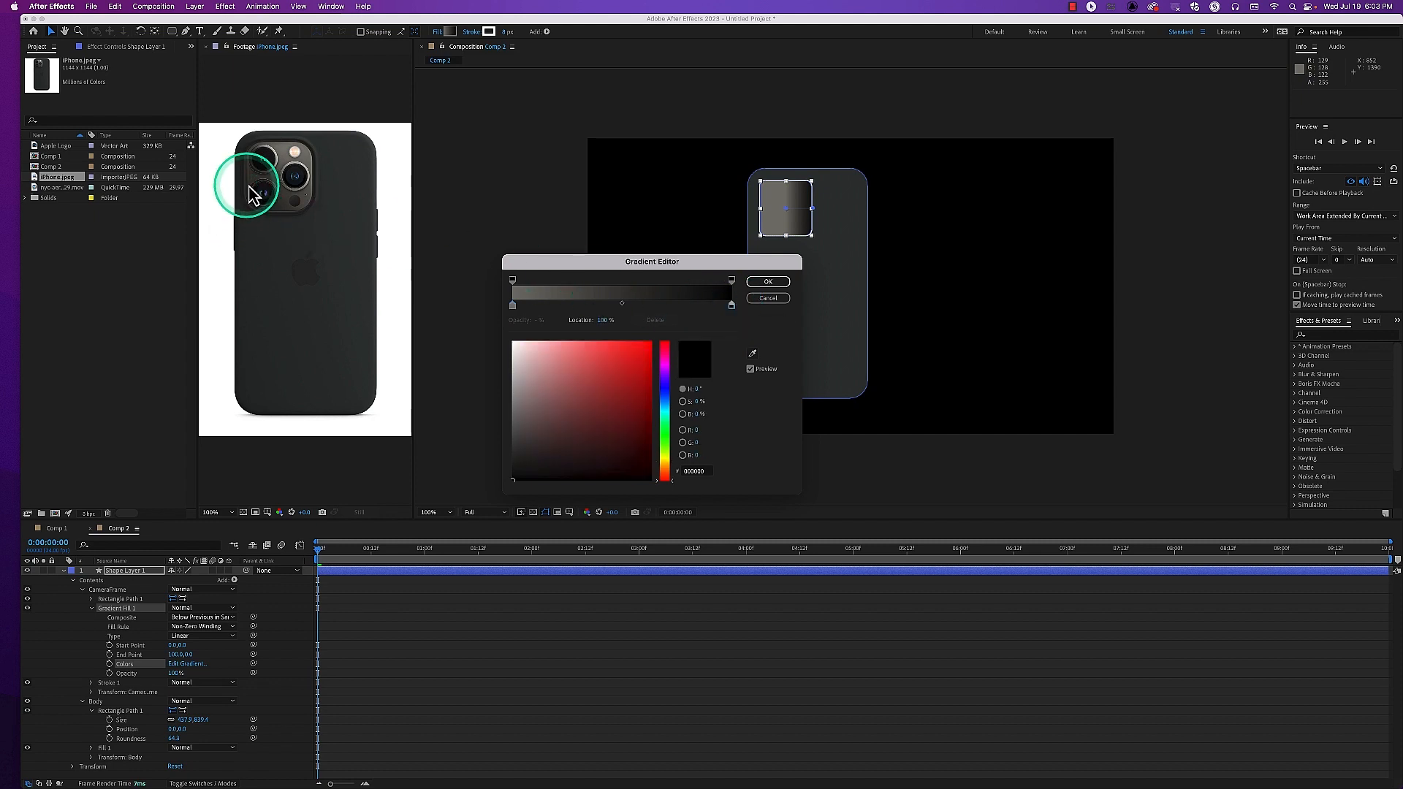
pyautogui.click(744, 357)
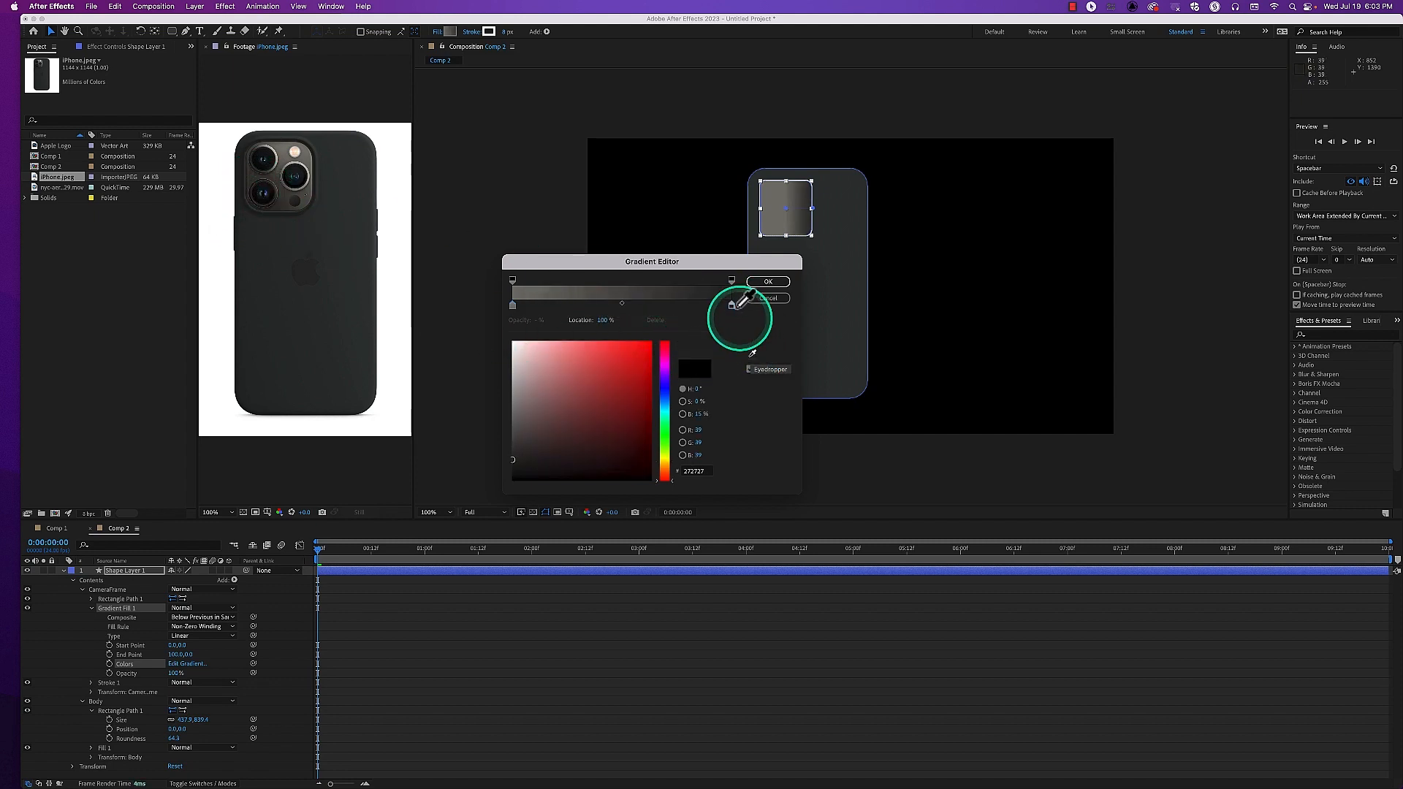
pyautogui.click(227, 204)
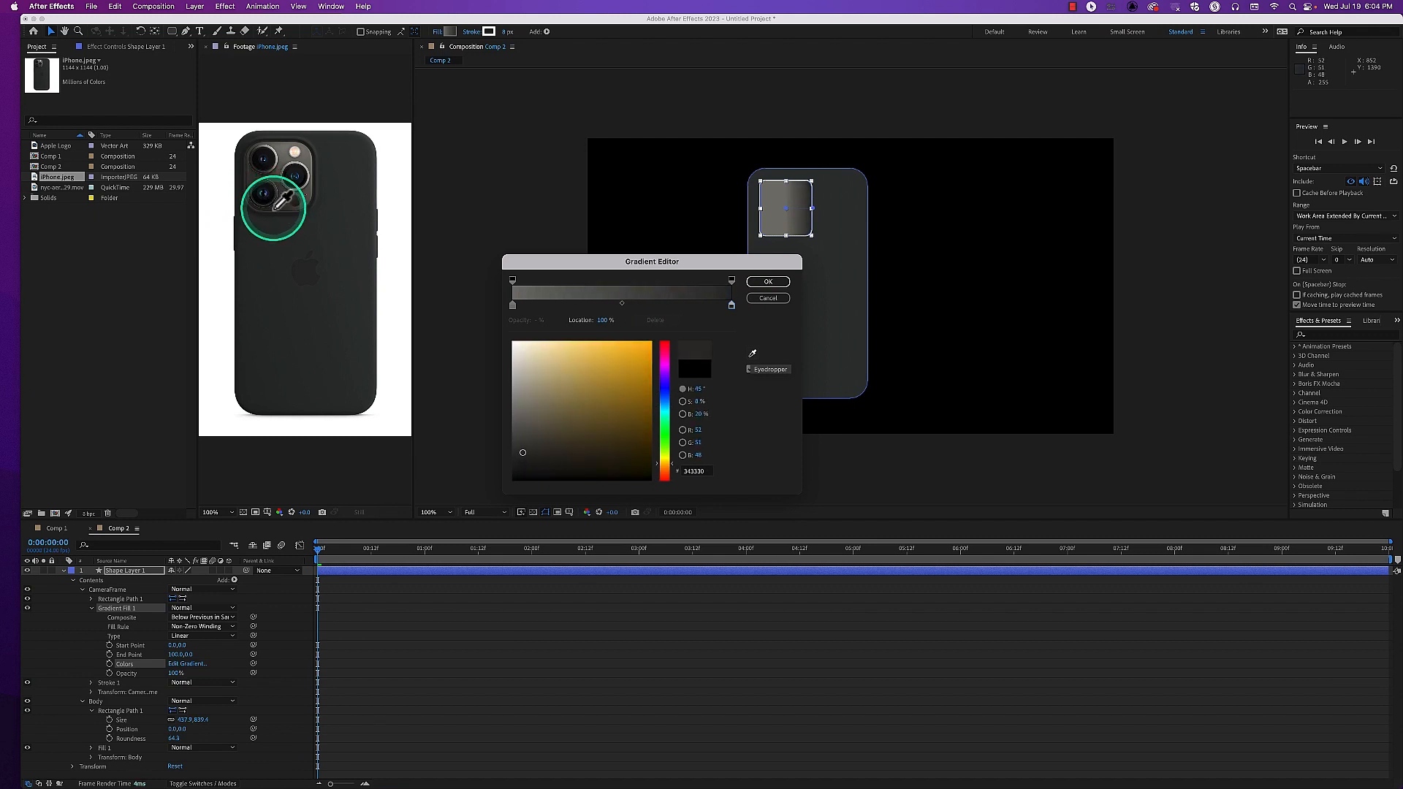
pyautogui.click(516, 452)
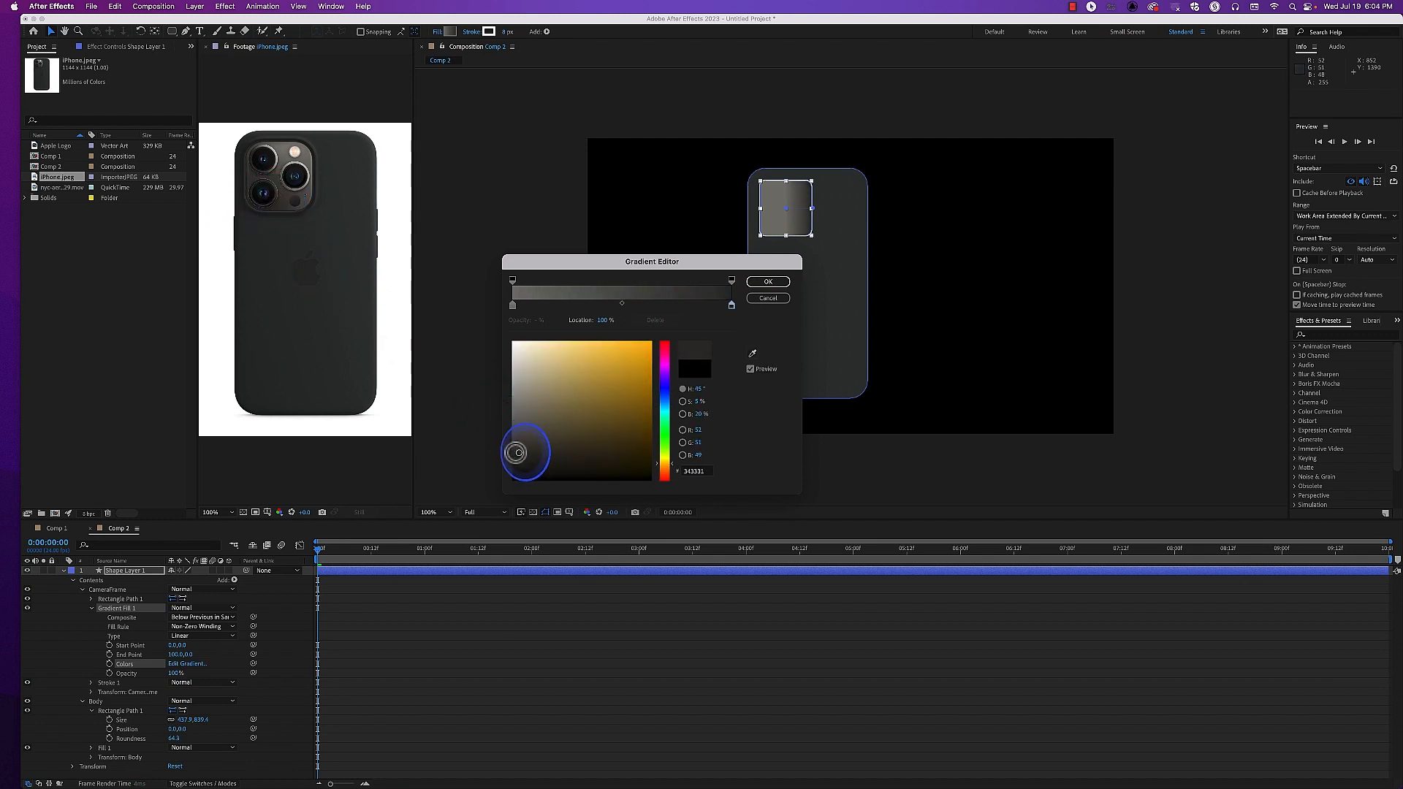
pyautogui.click(768, 282)
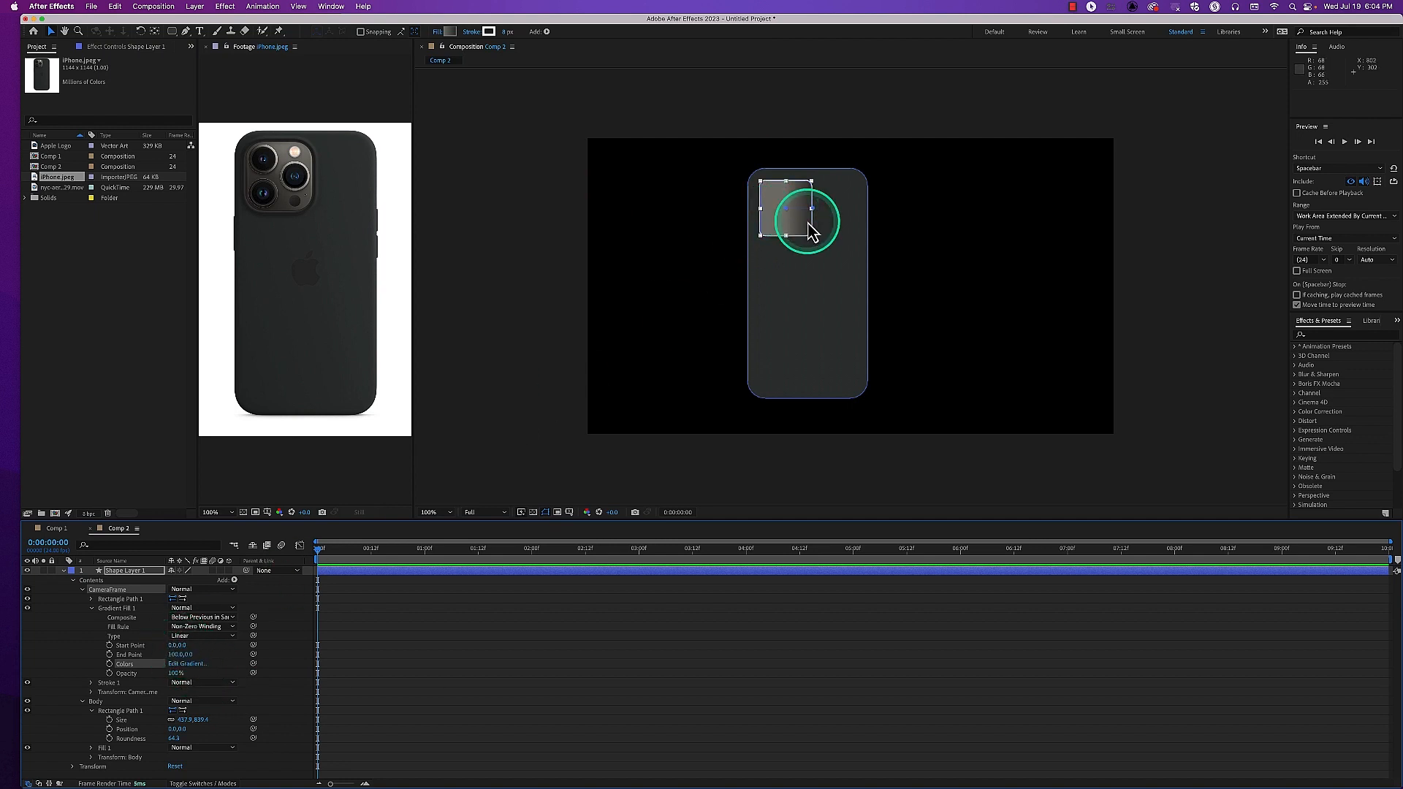
# Angle Gradient Fill 1 diagonally across the camera frame, placing its start point near the upper-right corner and its end point near the lower-left
pyautogui.press('.')
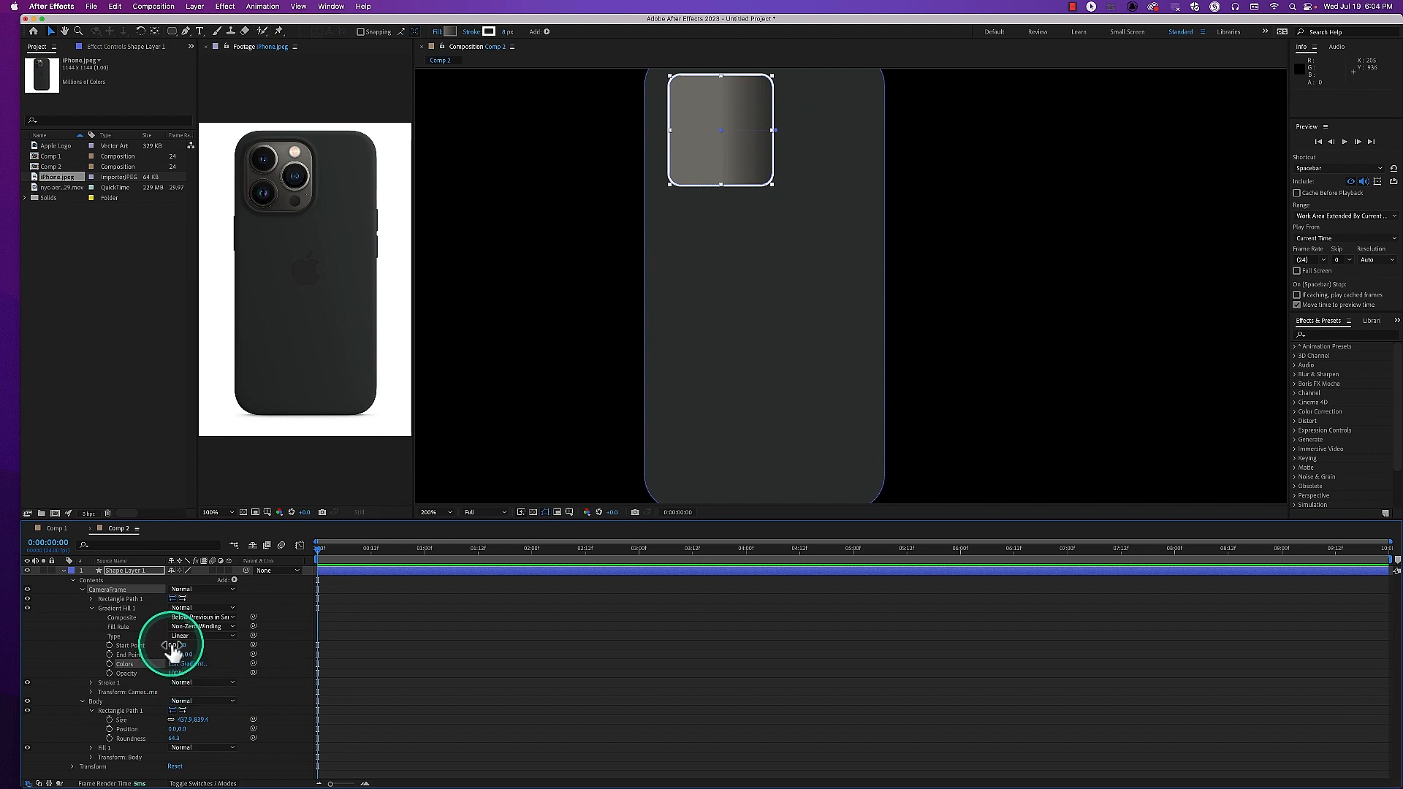
pyautogui.moveTo(172, 647)
pyautogui.mouseDown()
pyautogui.moveTo(158, 646)
pyautogui.moveTo(204, 645)
pyautogui.moveTo(184, 646)
pyautogui.mouseUp()
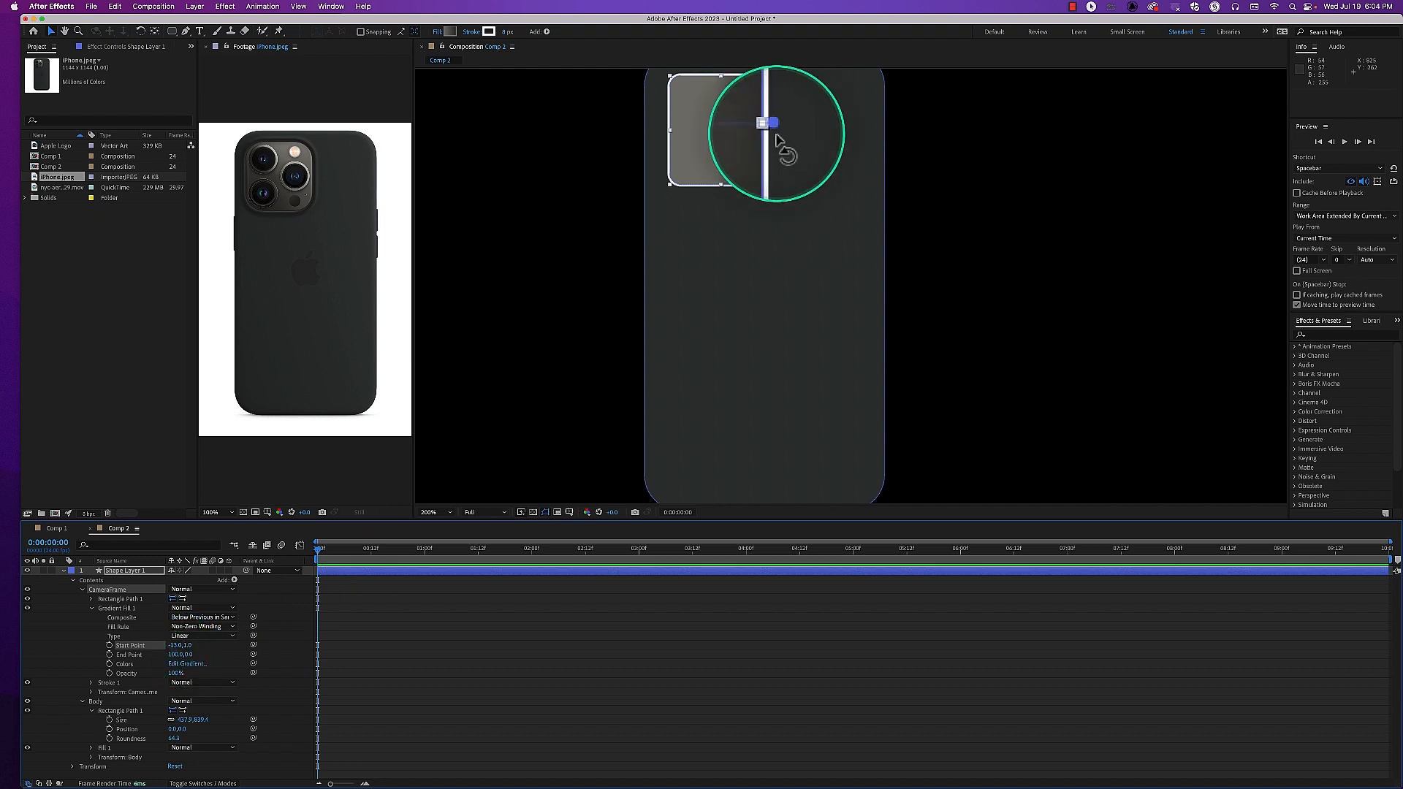
pyautogui.moveTo(173, 662); pyautogui.dragTo(158, 662)
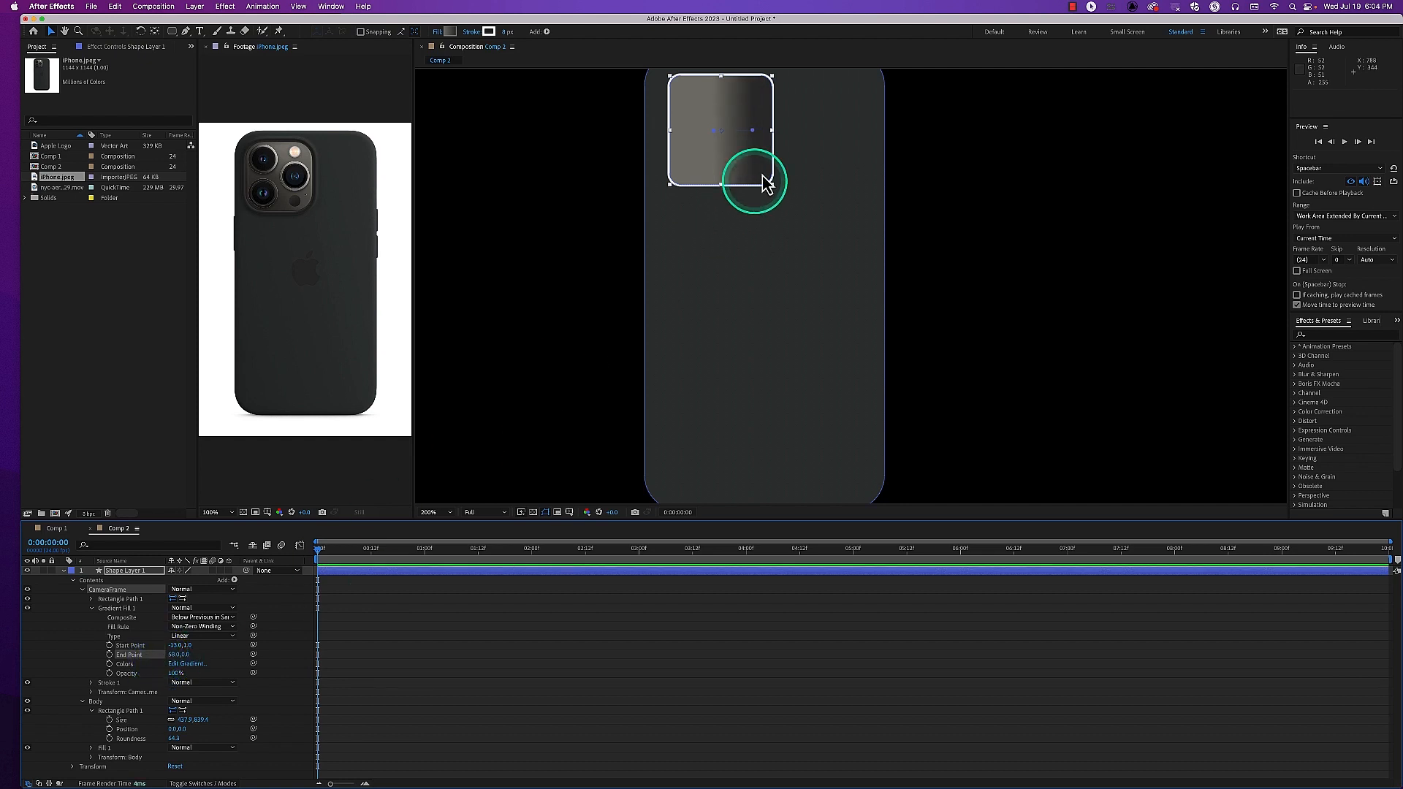
pyautogui.moveTo(715, 138); pyautogui.dragTo(769, 89)
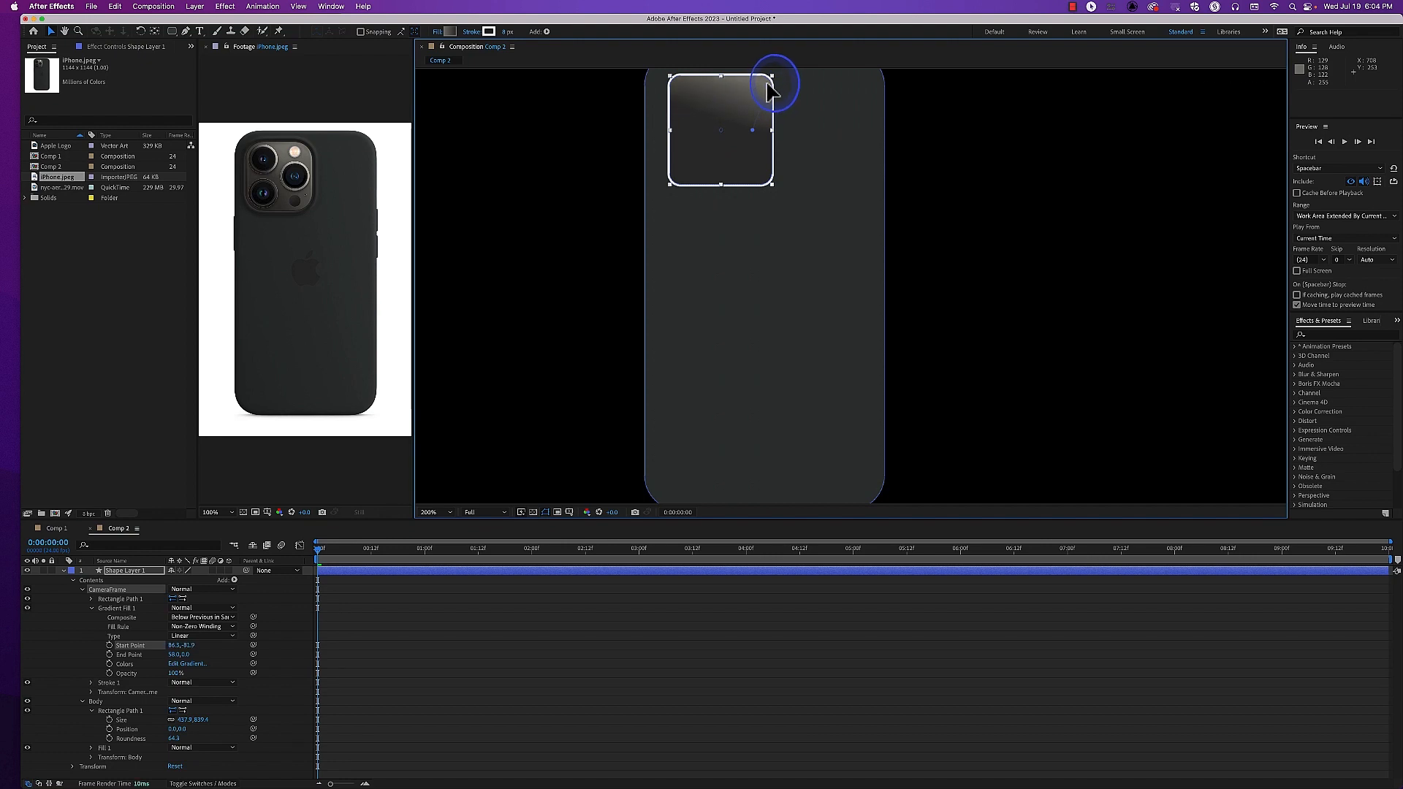
pyautogui.moveTo(753, 137); pyautogui.dragTo(699, 172)
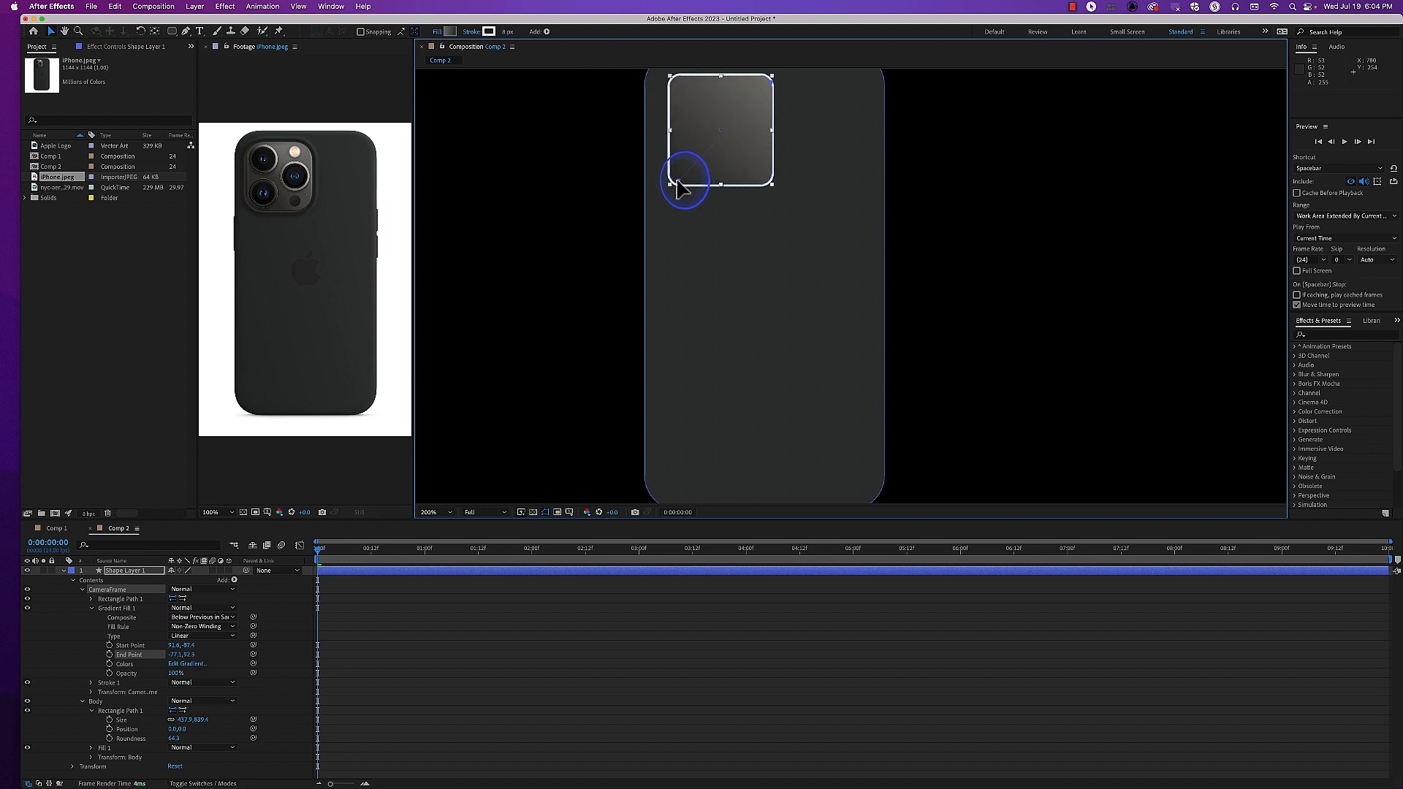
# Edit Gradient Fill 1's colors, moving the light stop to about 22.7% and the dark stop to about 71.5%, and accept
pyautogui.click(186, 664)
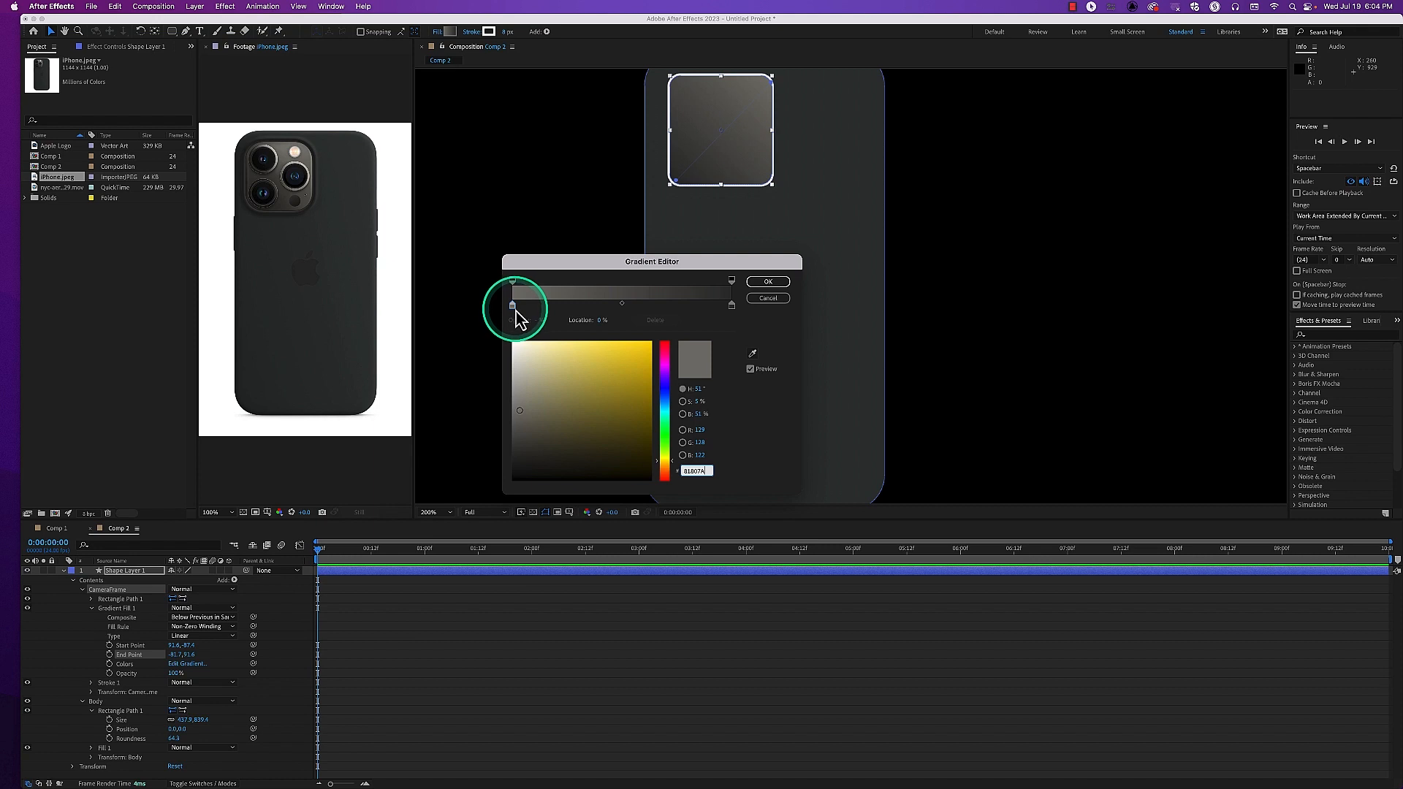
pyautogui.moveTo(515, 314); pyautogui.dragTo(585, 323)
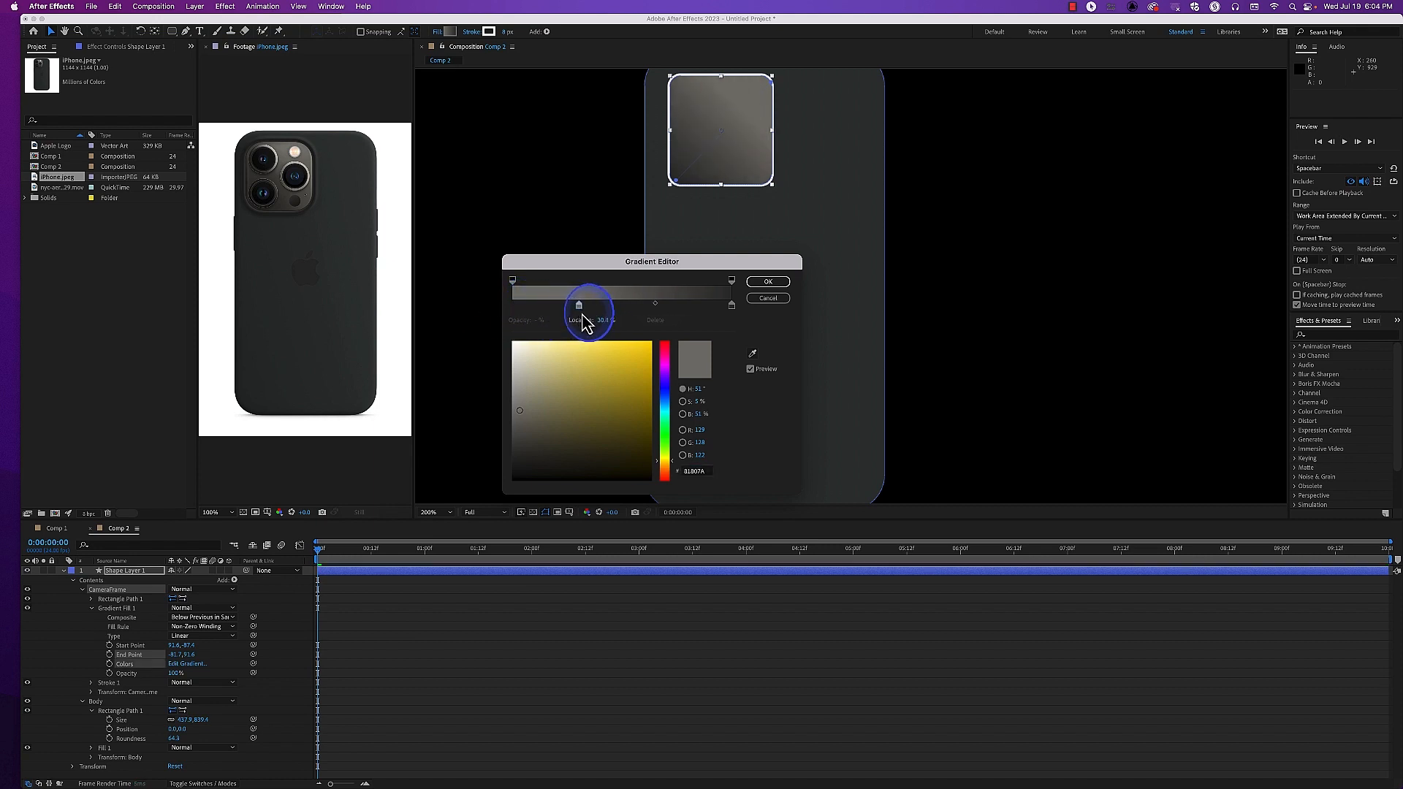
pyautogui.moveTo(734, 309); pyautogui.dragTo(669, 316)
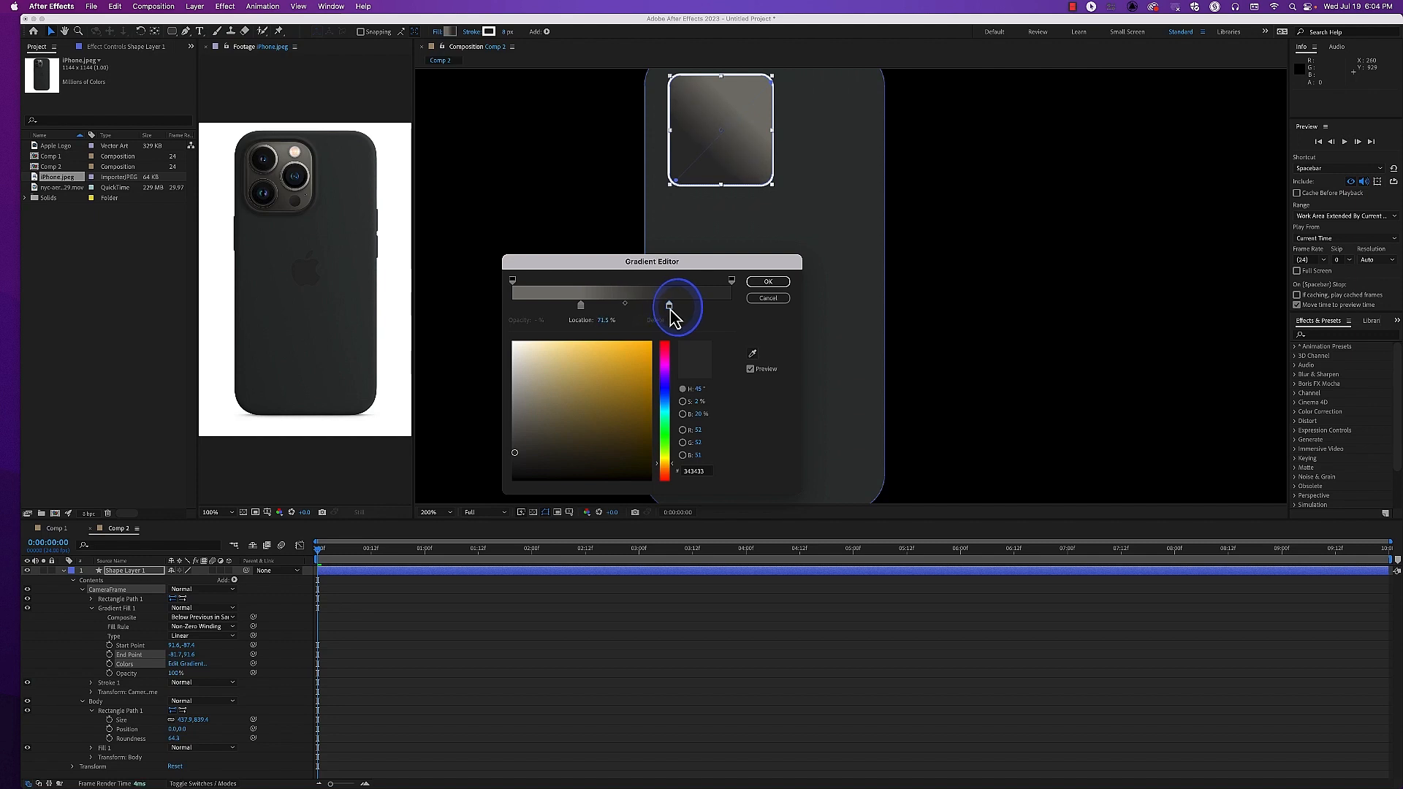
pyautogui.moveTo(584, 308); pyautogui.dragTo(564, 314)
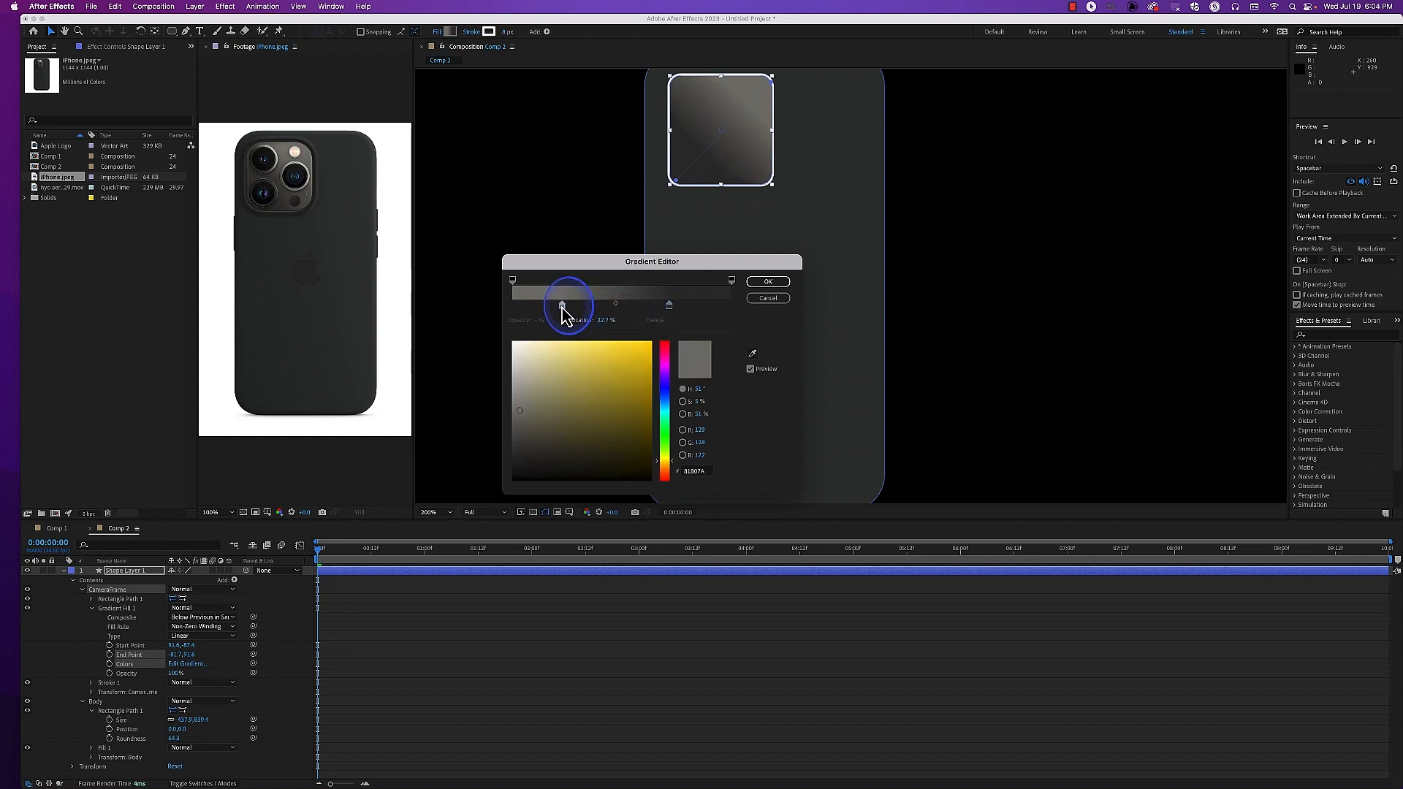
pyautogui.click(769, 282)
# Extend the gradient's end point past the frame's lower-left corner and its start point past the upper-right corner, and deselect the shape
pyautogui.moveTo(694, 182); pyautogui.dragTo(665, 188)
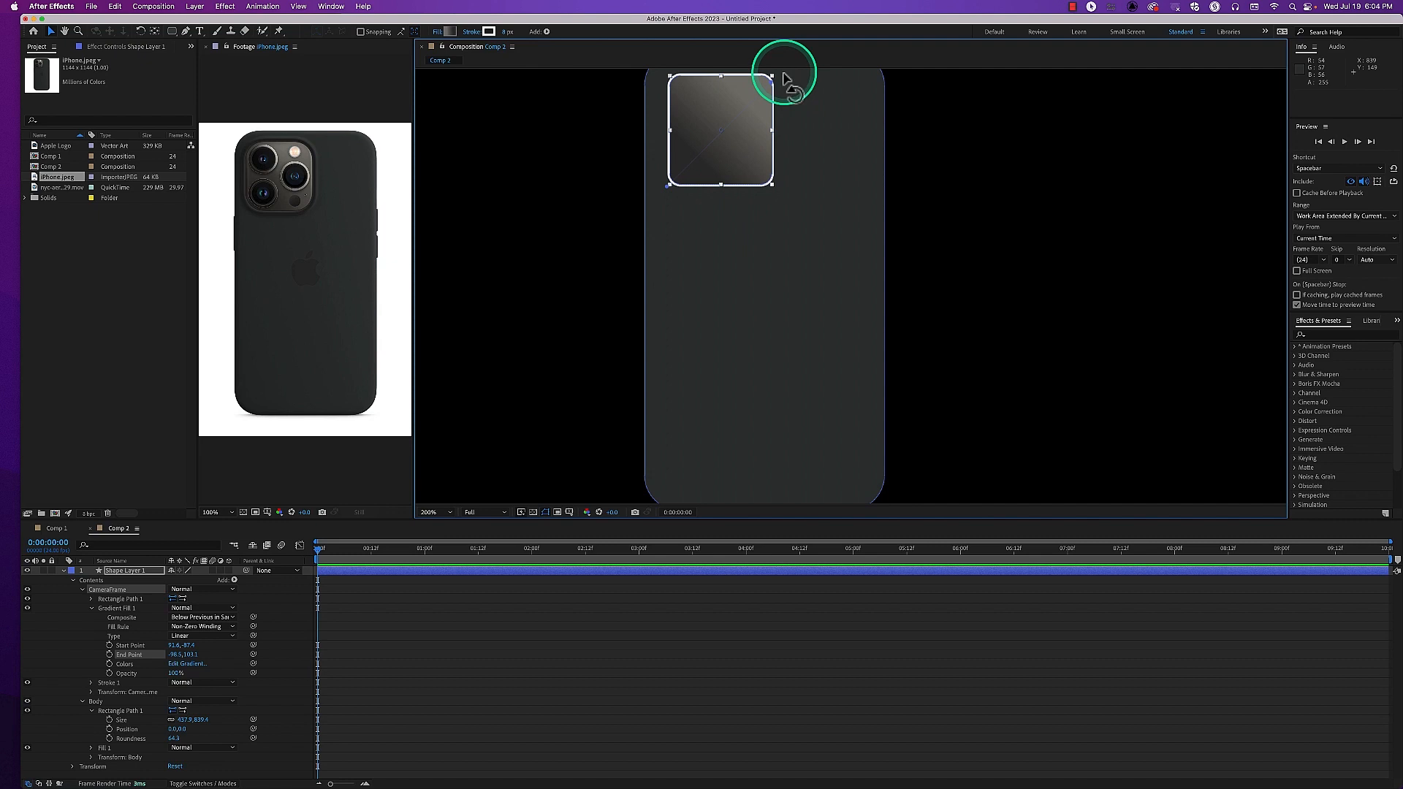
pyautogui.moveTo(772, 83); pyautogui.dragTo(777, 84)
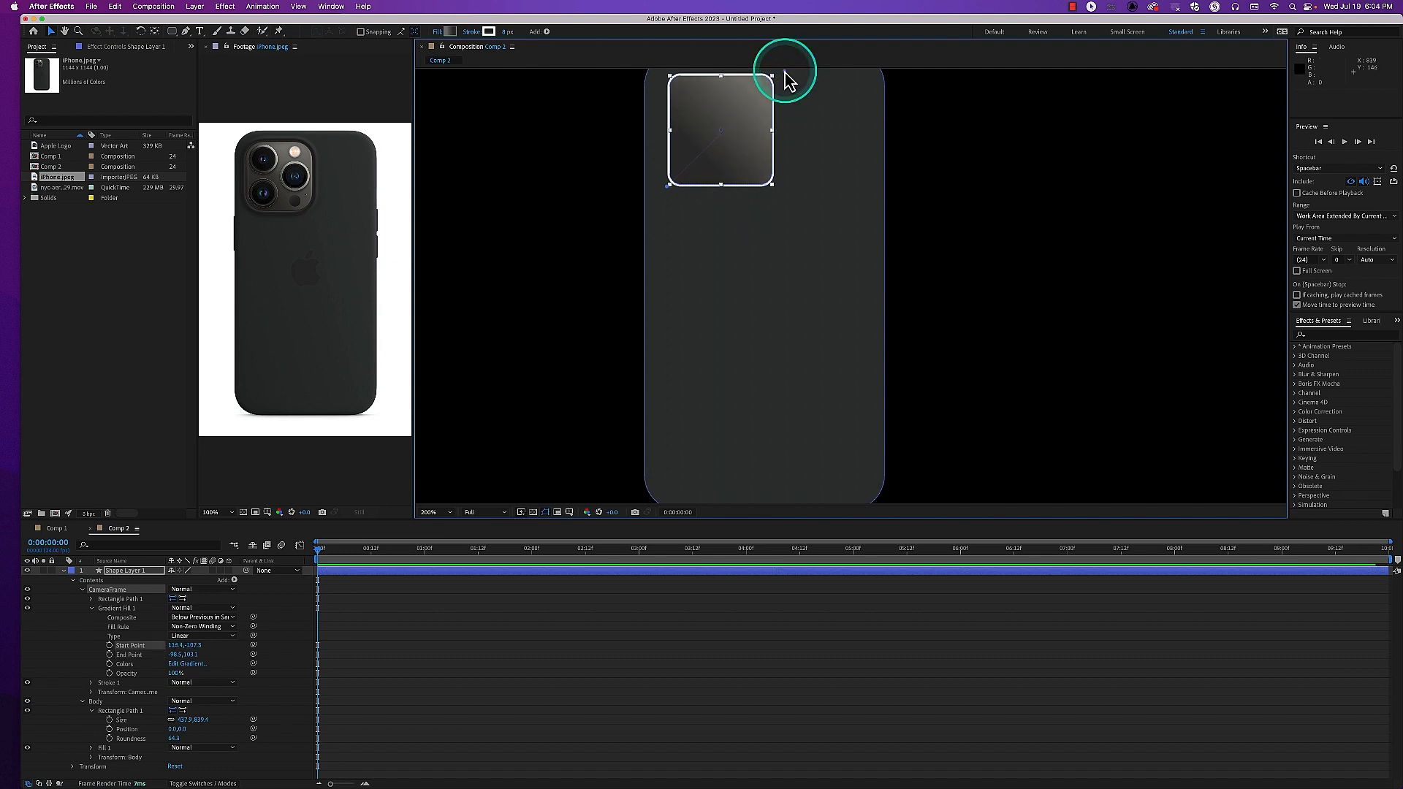
pyautogui.click(546, 401)
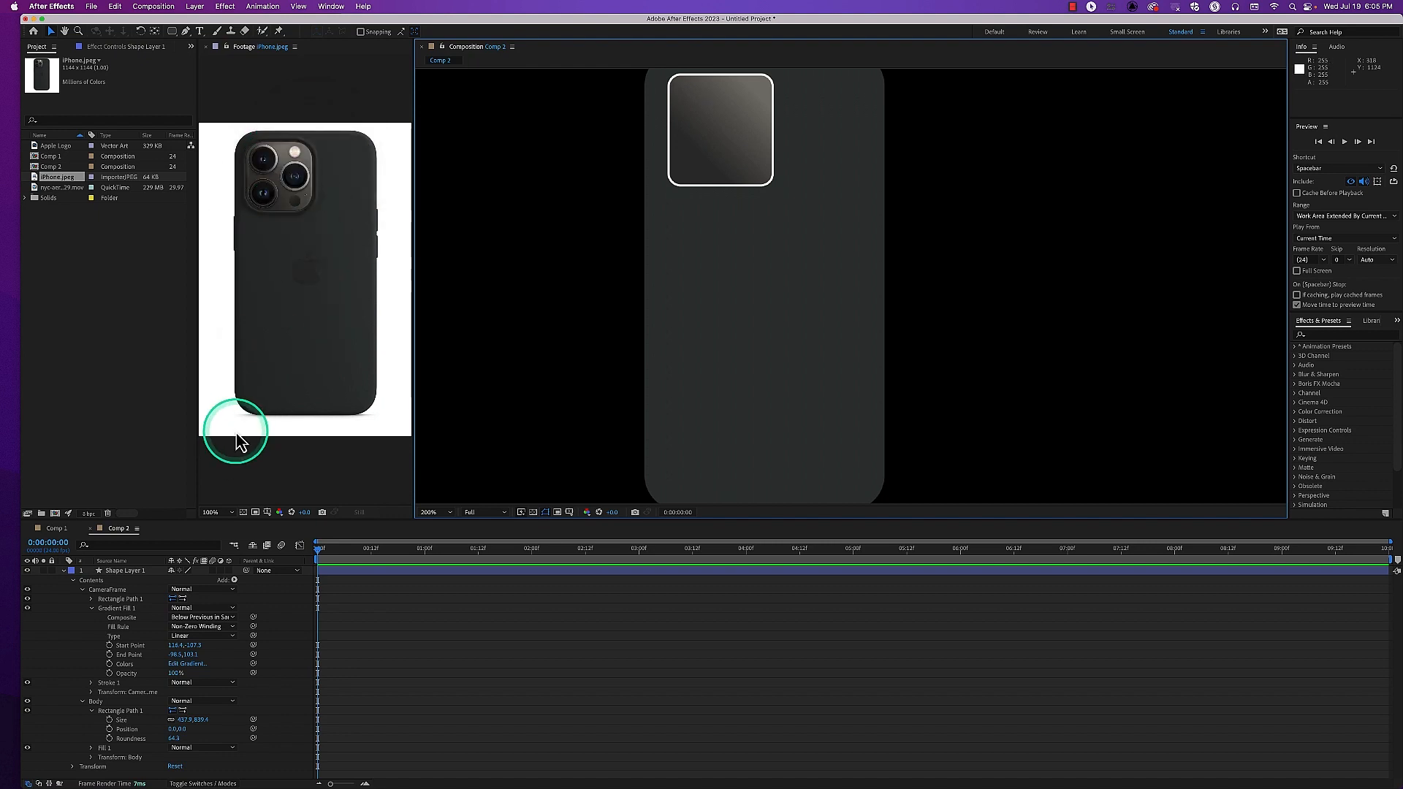
# Collapse Gradient Fill 1 and delete Stroke 1 from the CameraFrame group
pyautogui.click(91, 609)
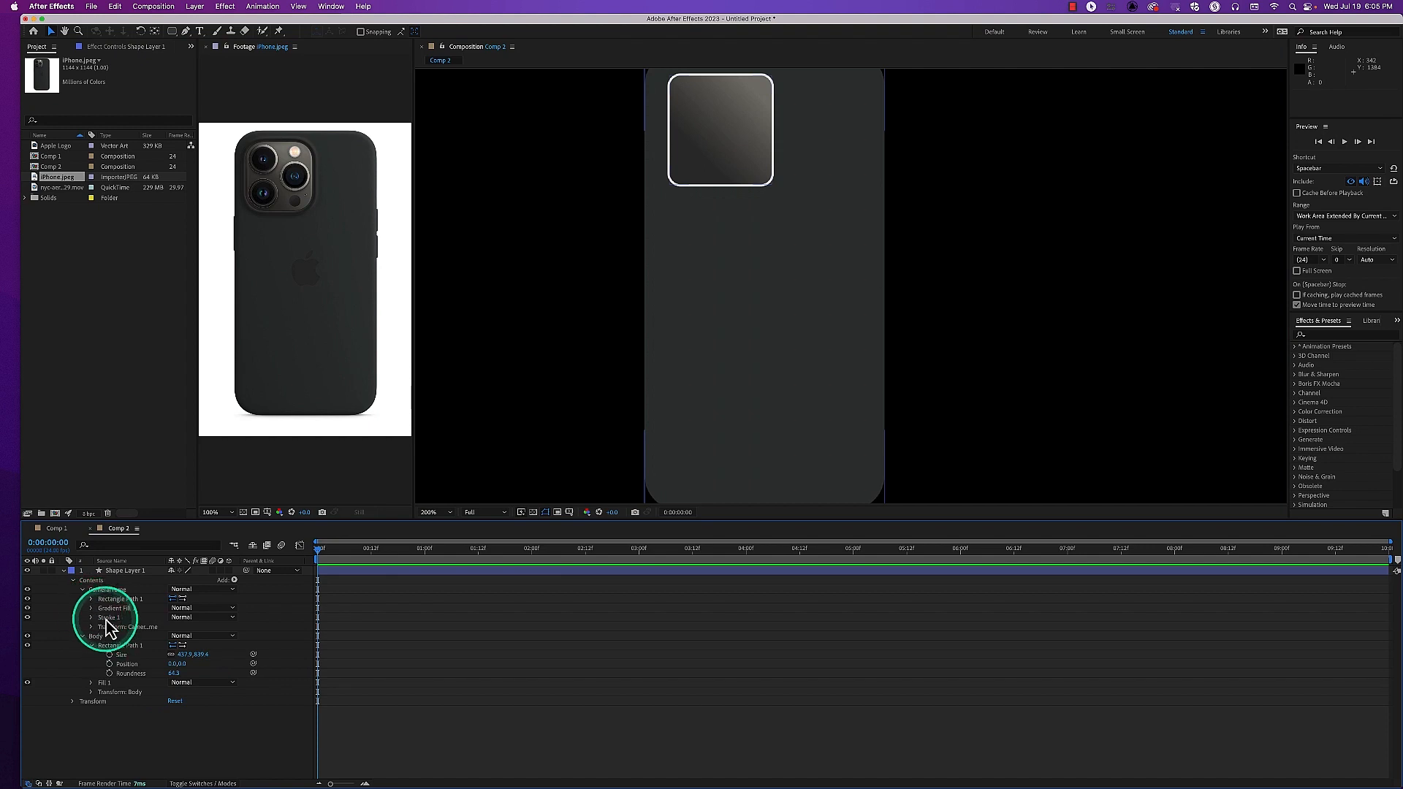
pyautogui.click(107, 618)
pyautogui.press('Delete')
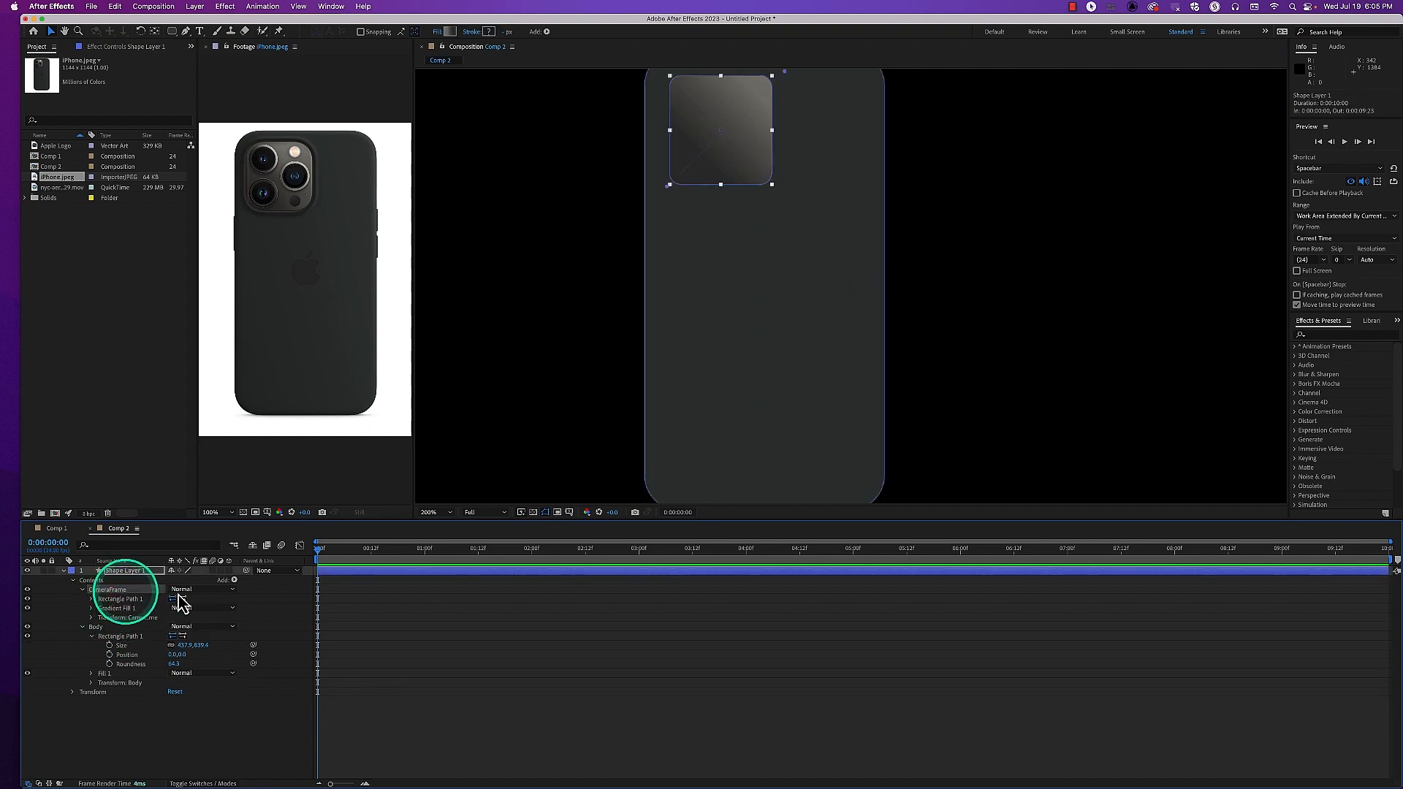
# Try adding a Gradient Stroke to the CameraFrame group with a stroke width of 16
pyautogui.click(234, 580)
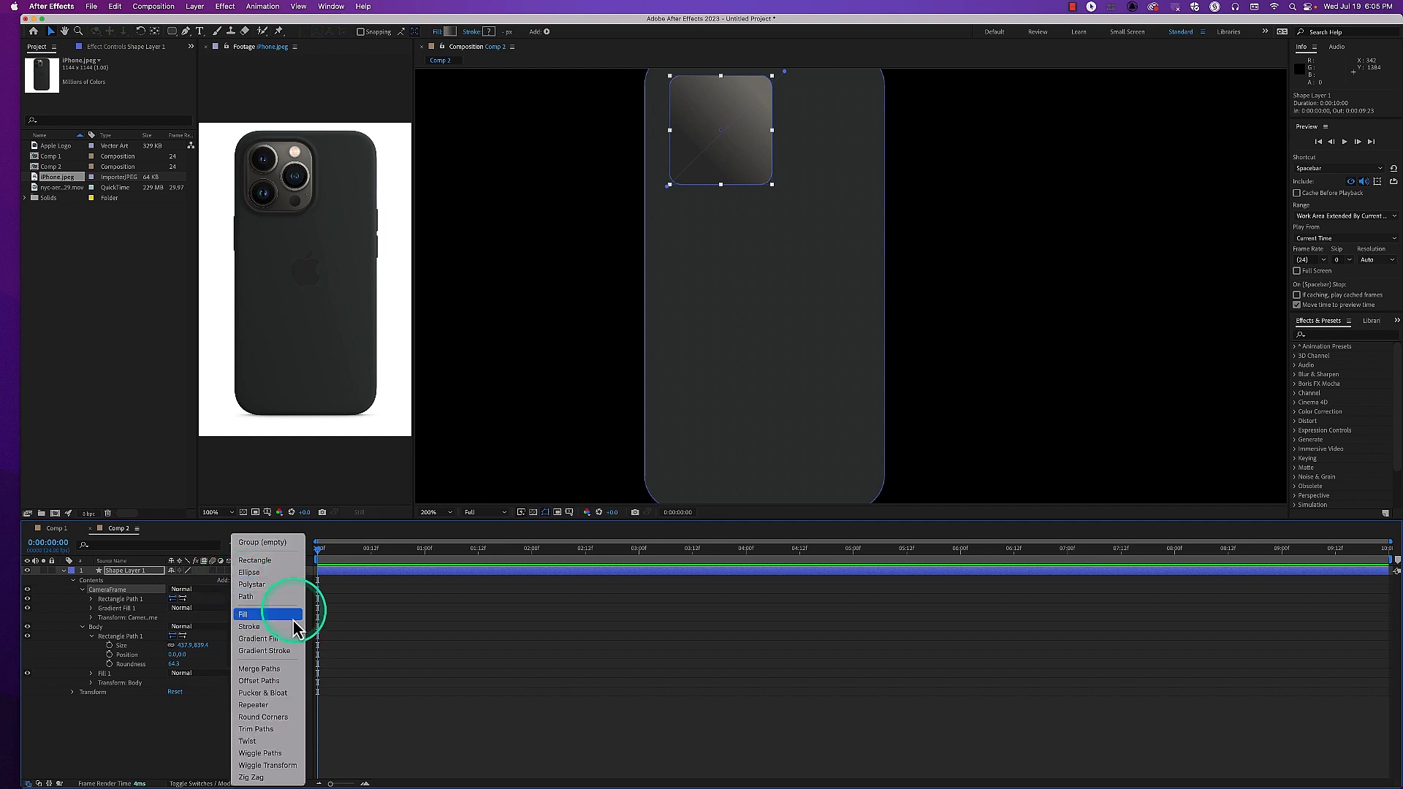
pyautogui.click(265, 651)
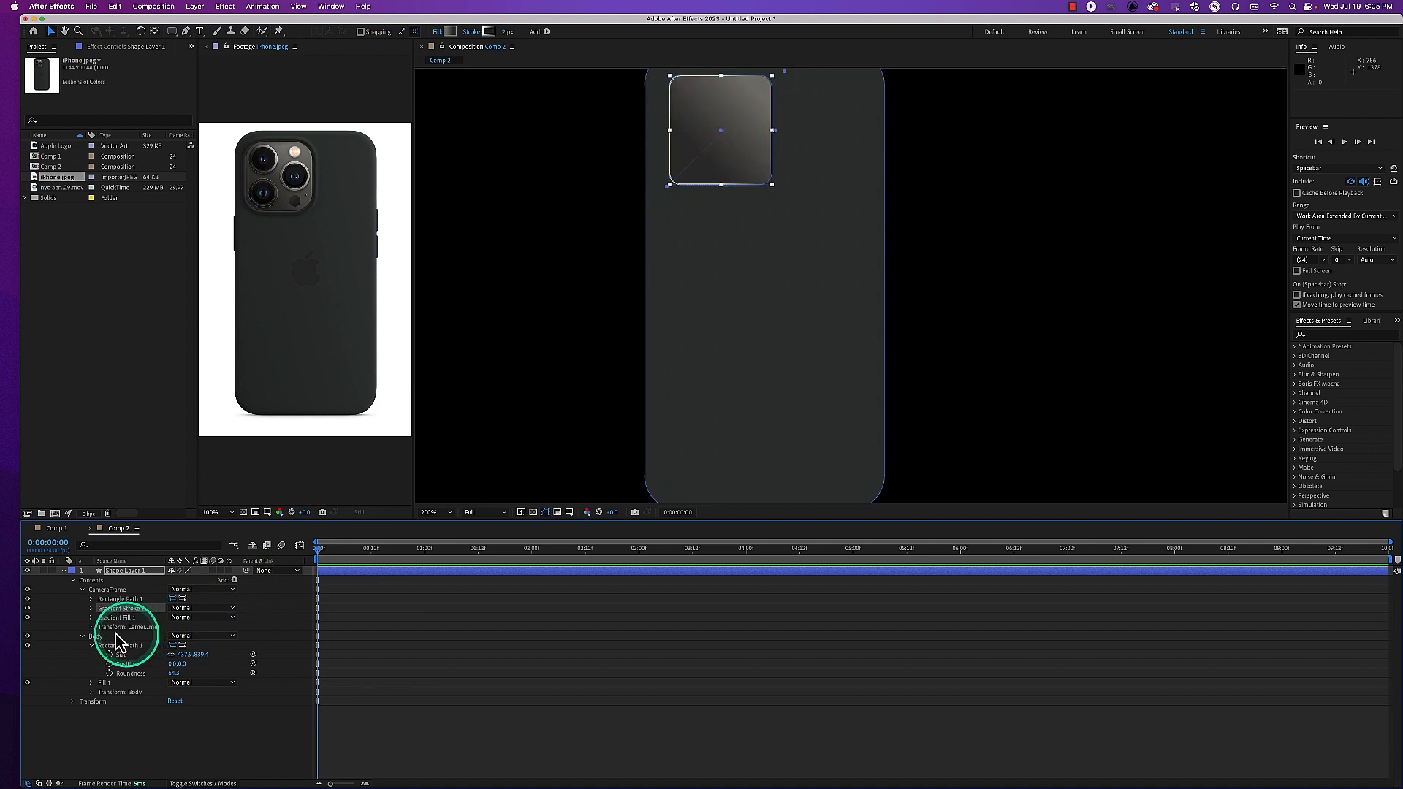
pyautogui.click(91, 608)
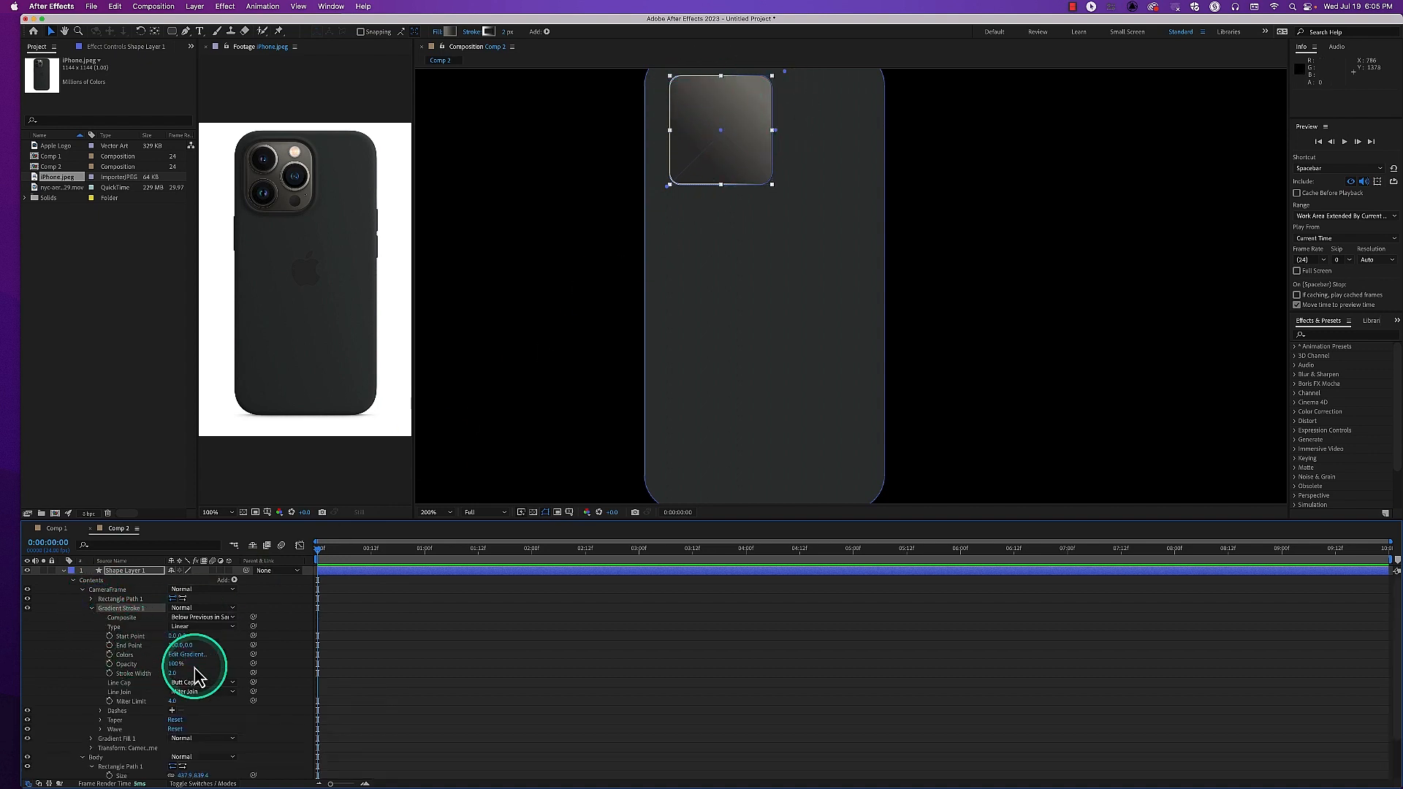
pyautogui.moveTo(176, 674); pyautogui.dragTo(204, 642)
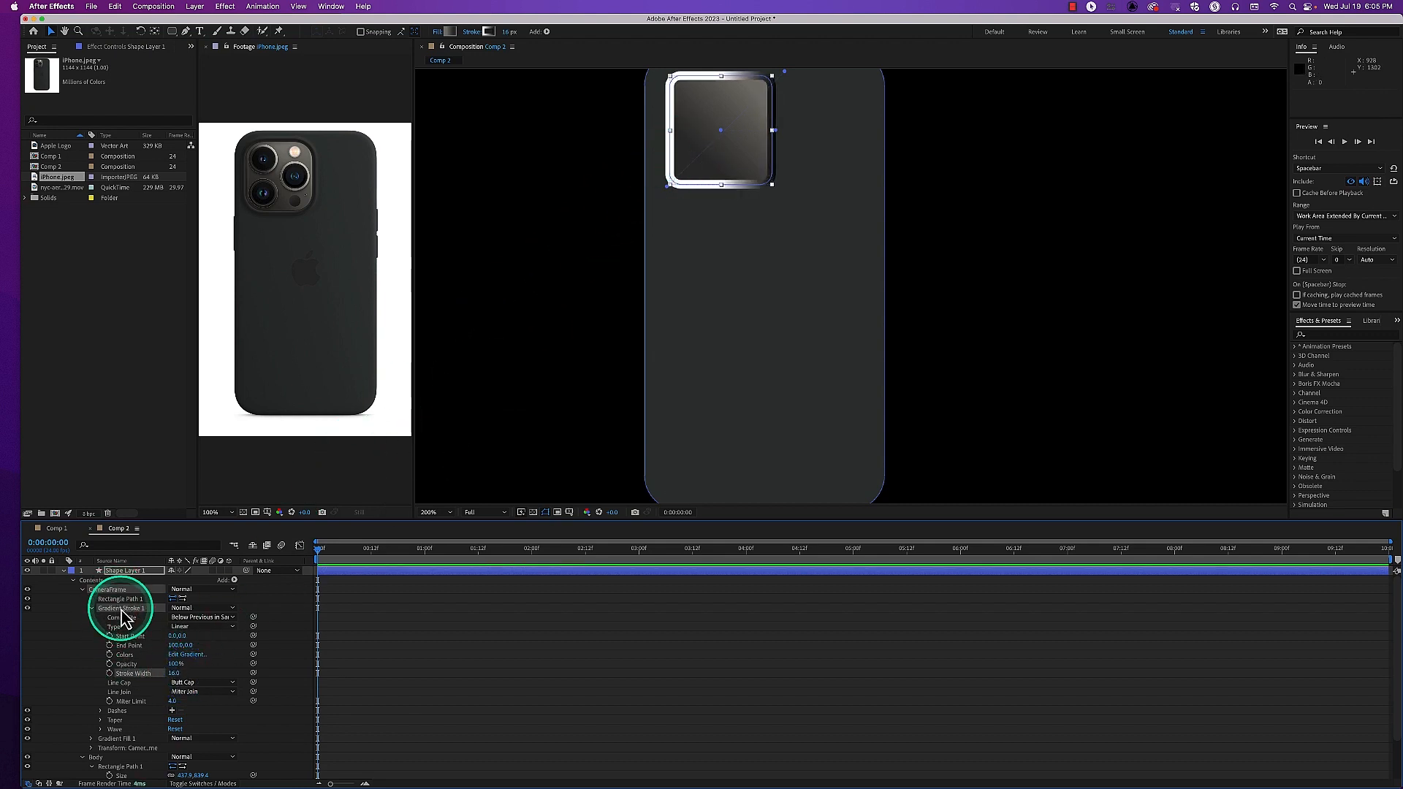
pyautogui.hotkey('ctrl', 'alt', 'm')
pyautogui.hotkey('ctrl', 'alt', 'm')
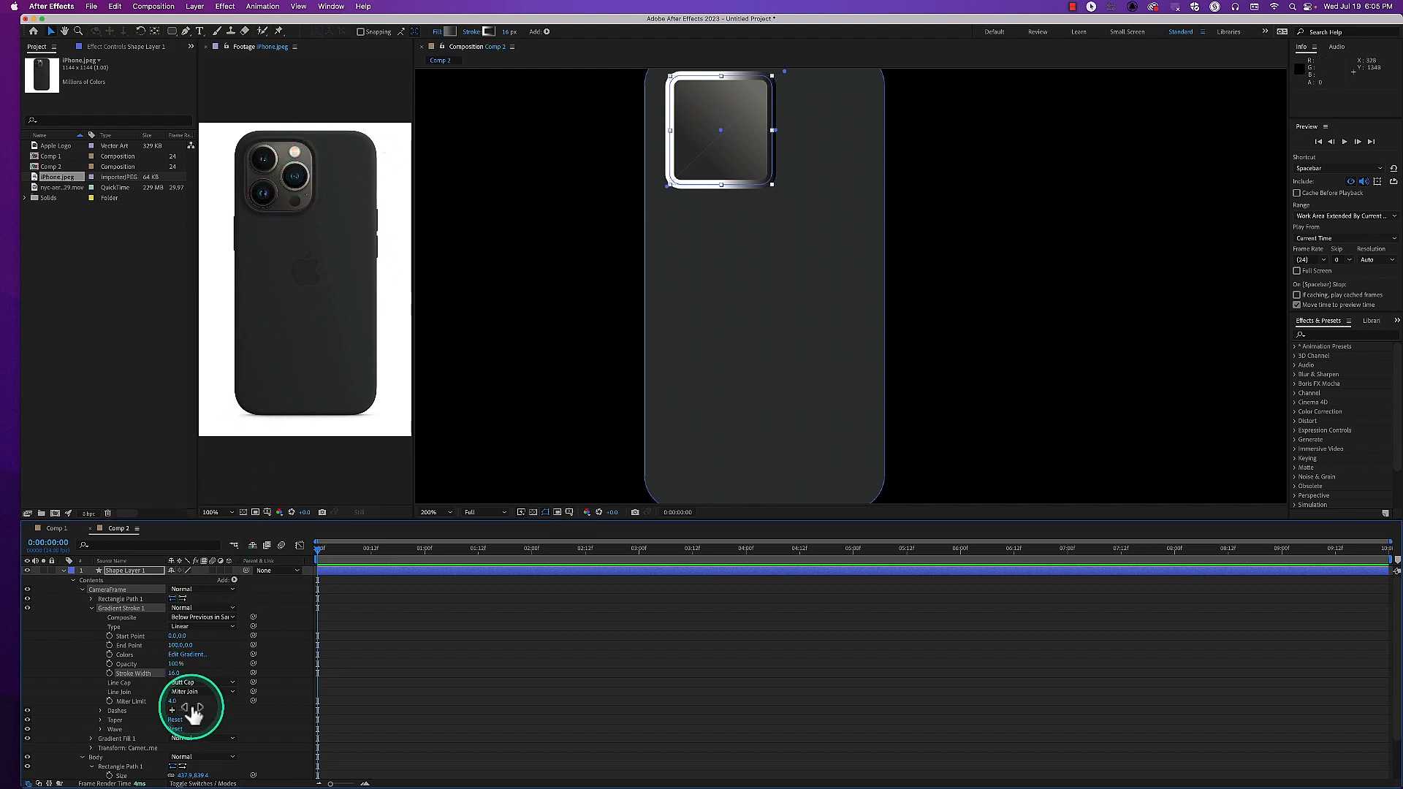
# Set the end color stop of Gradient Stroke 1 to the near-black 0F0F0F and accept the gradient
pyautogui.click(189, 657)
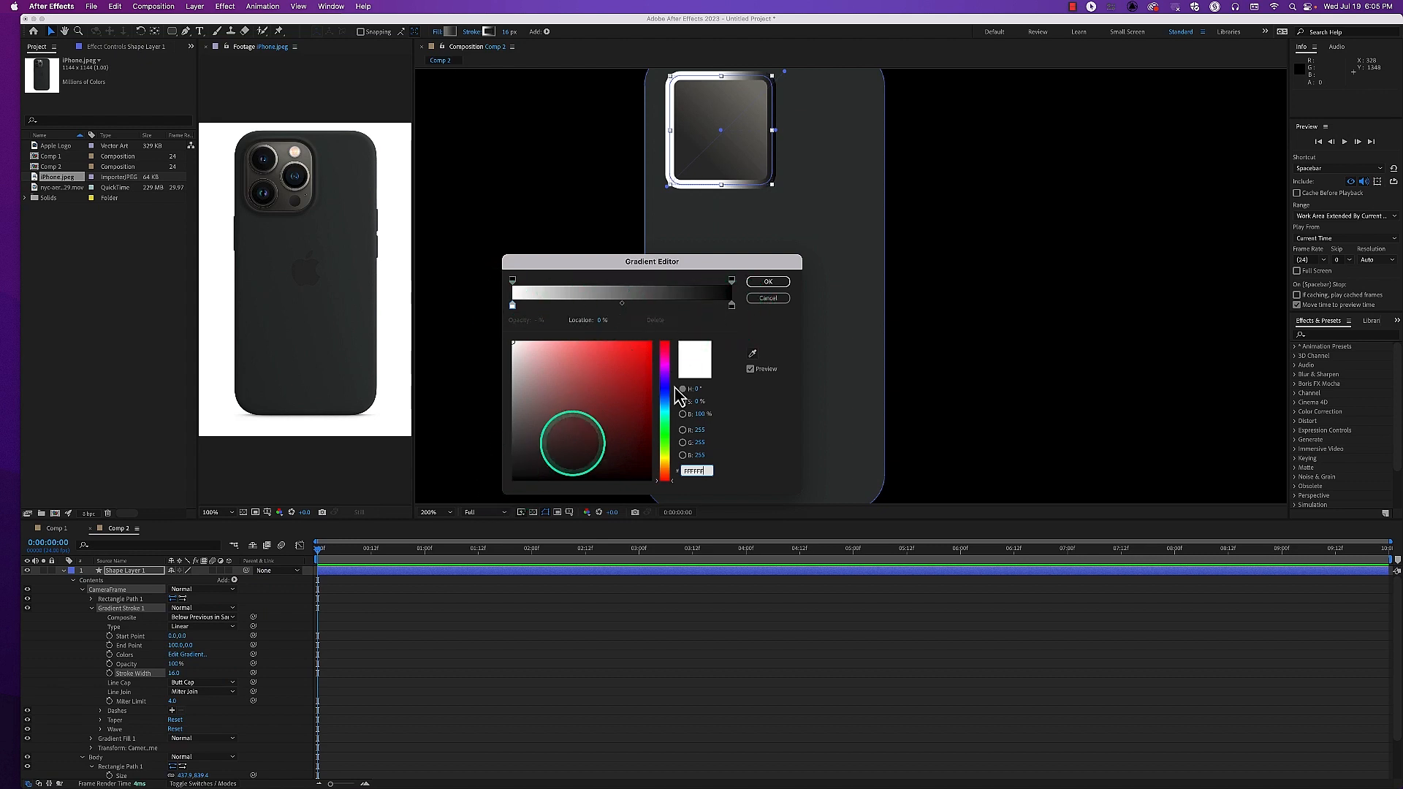
pyautogui.click(732, 305)
pyautogui.moveTo(564, 401); pyautogui.dragTo(514, 452)
pyautogui.moveTo(508, 462); pyautogui.dragTo(511, 472)
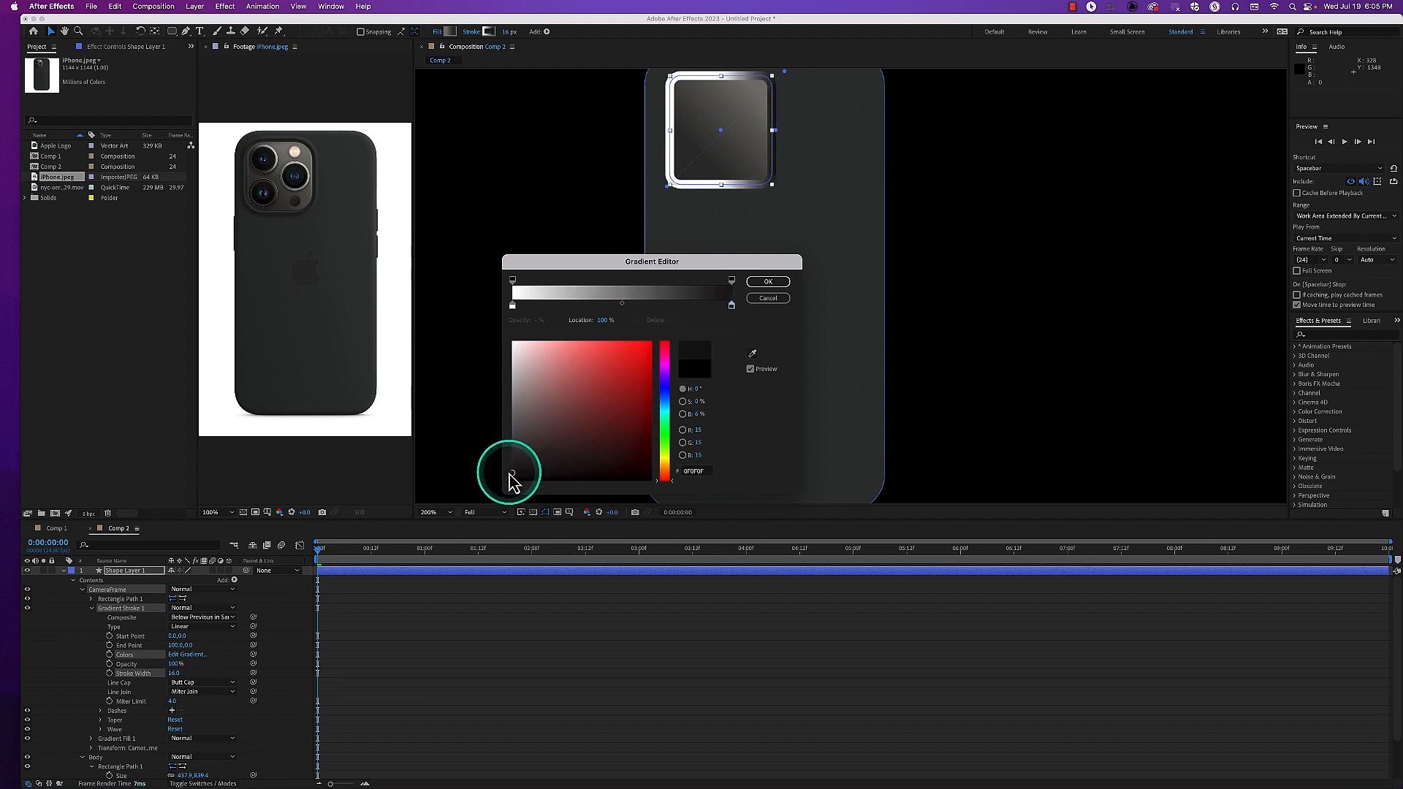
pyautogui.click(768, 281)
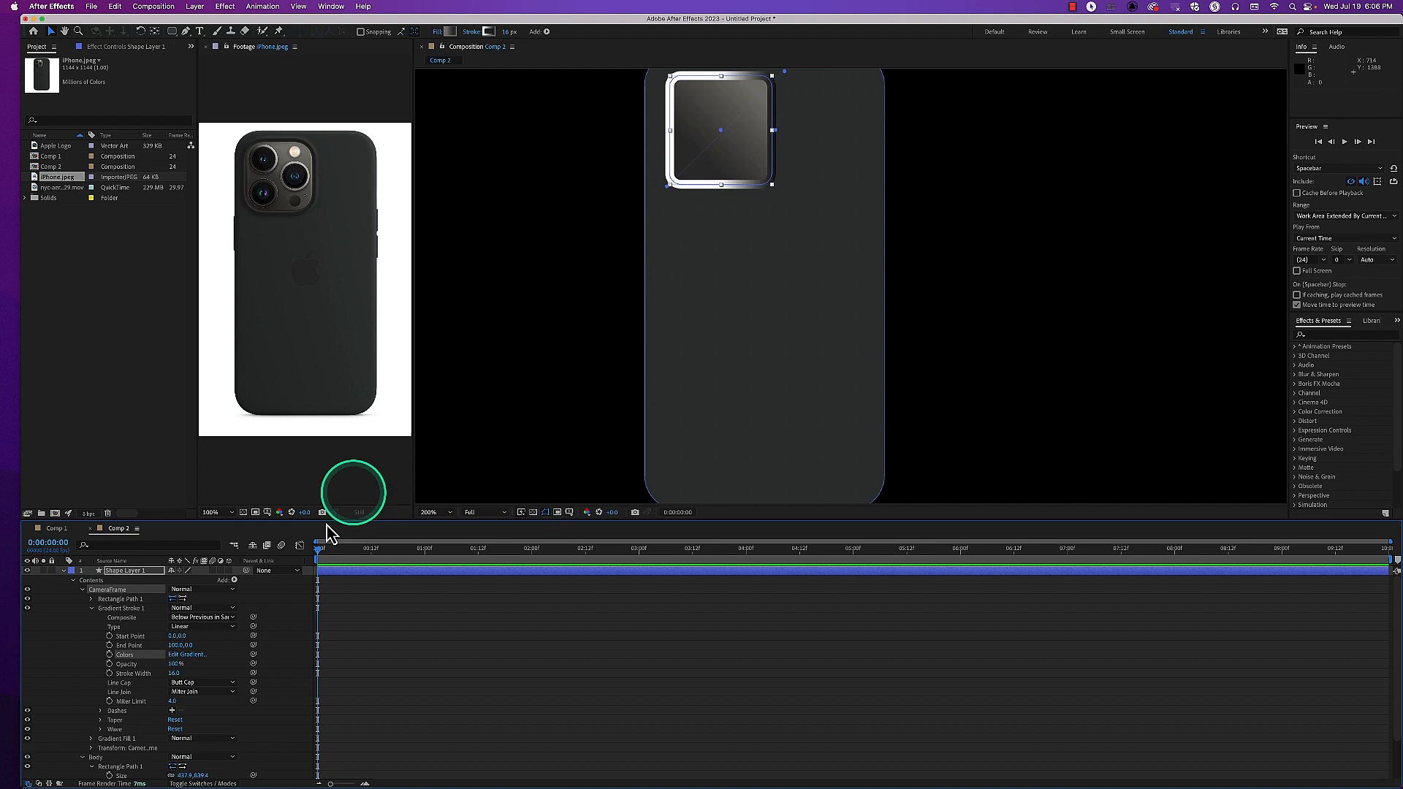
# Set the gradient stroke's start color stop to the dark grey 393C3B sampled from iPhone.jpeg and adjust the gradient's position on the frame
pyautogui.click(187, 654)
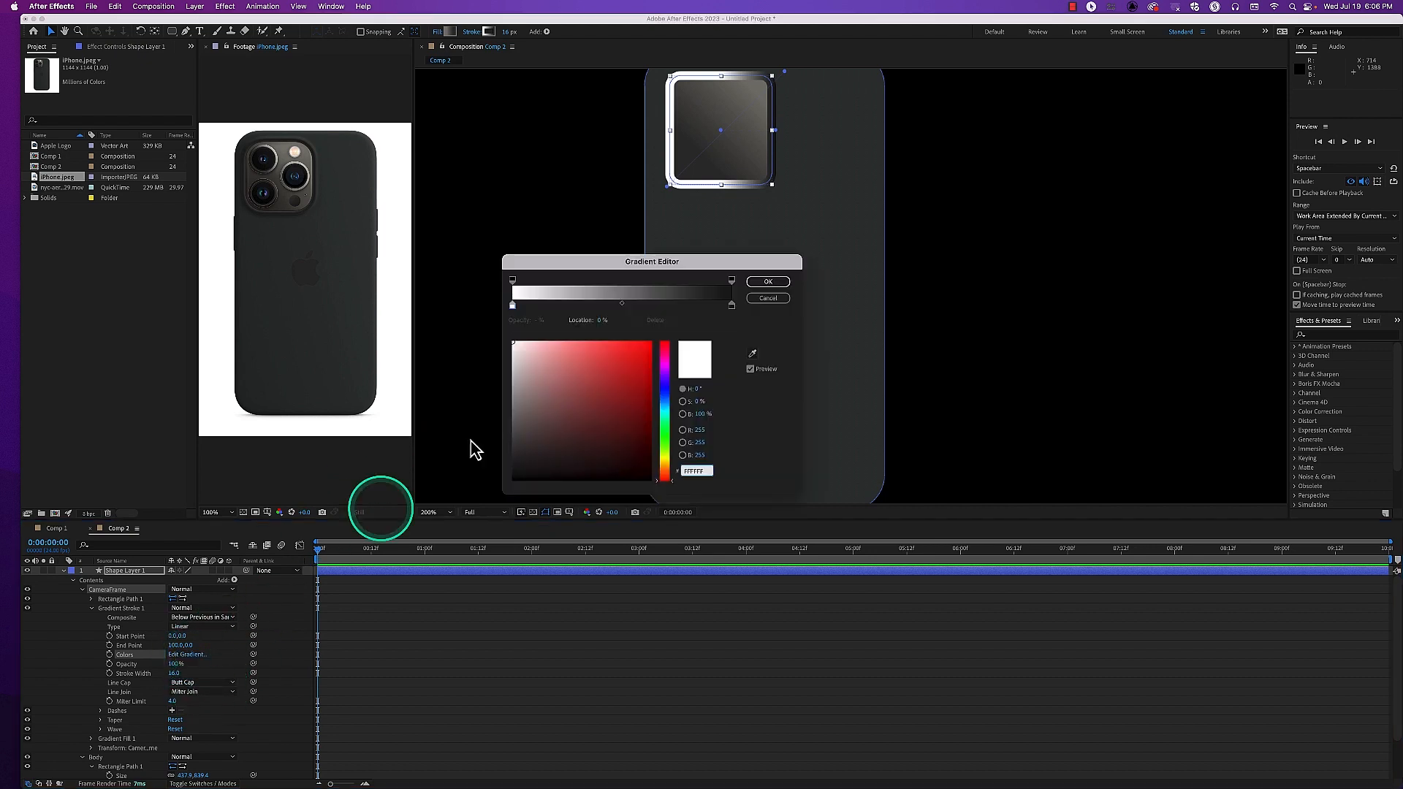
pyautogui.click(512, 305)
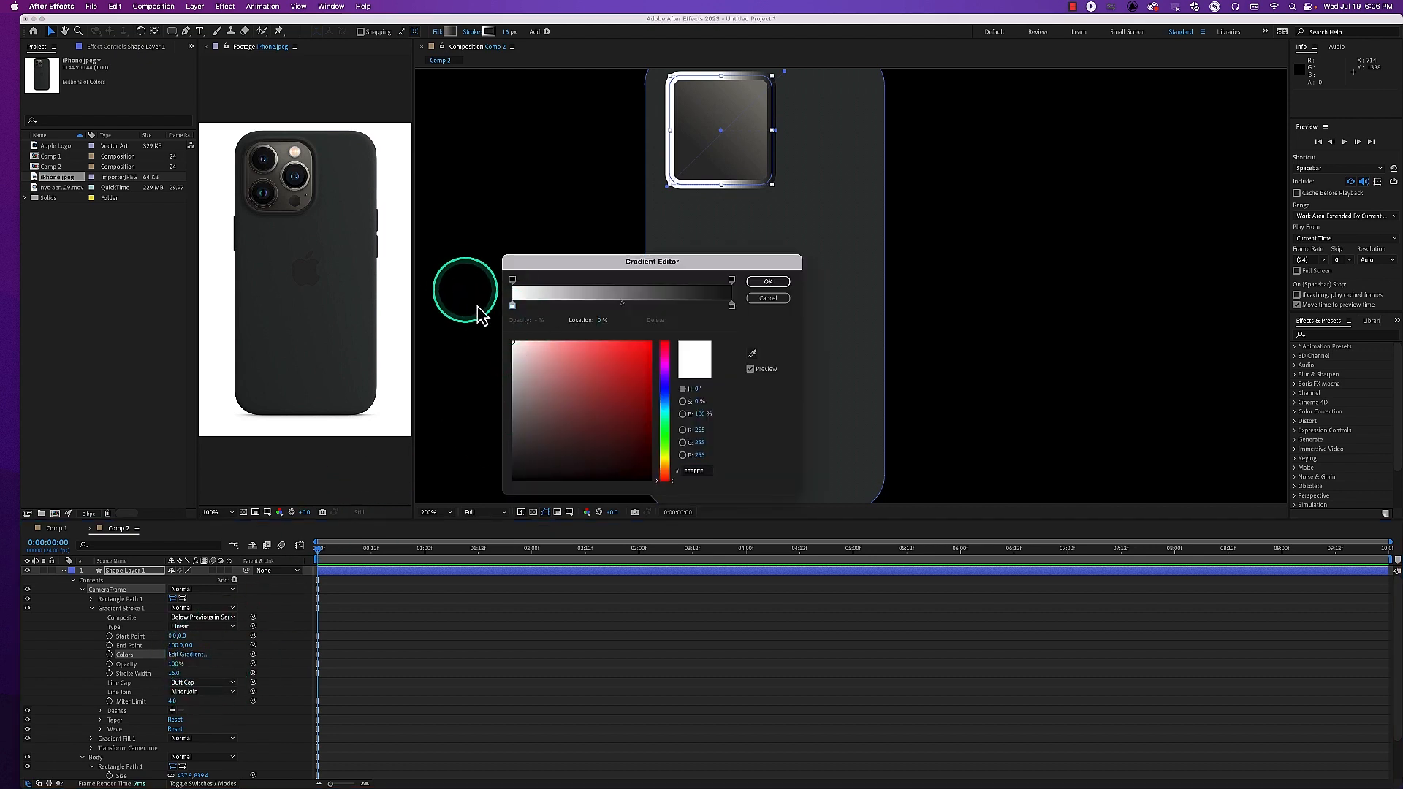
pyautogui.click(752, 354)
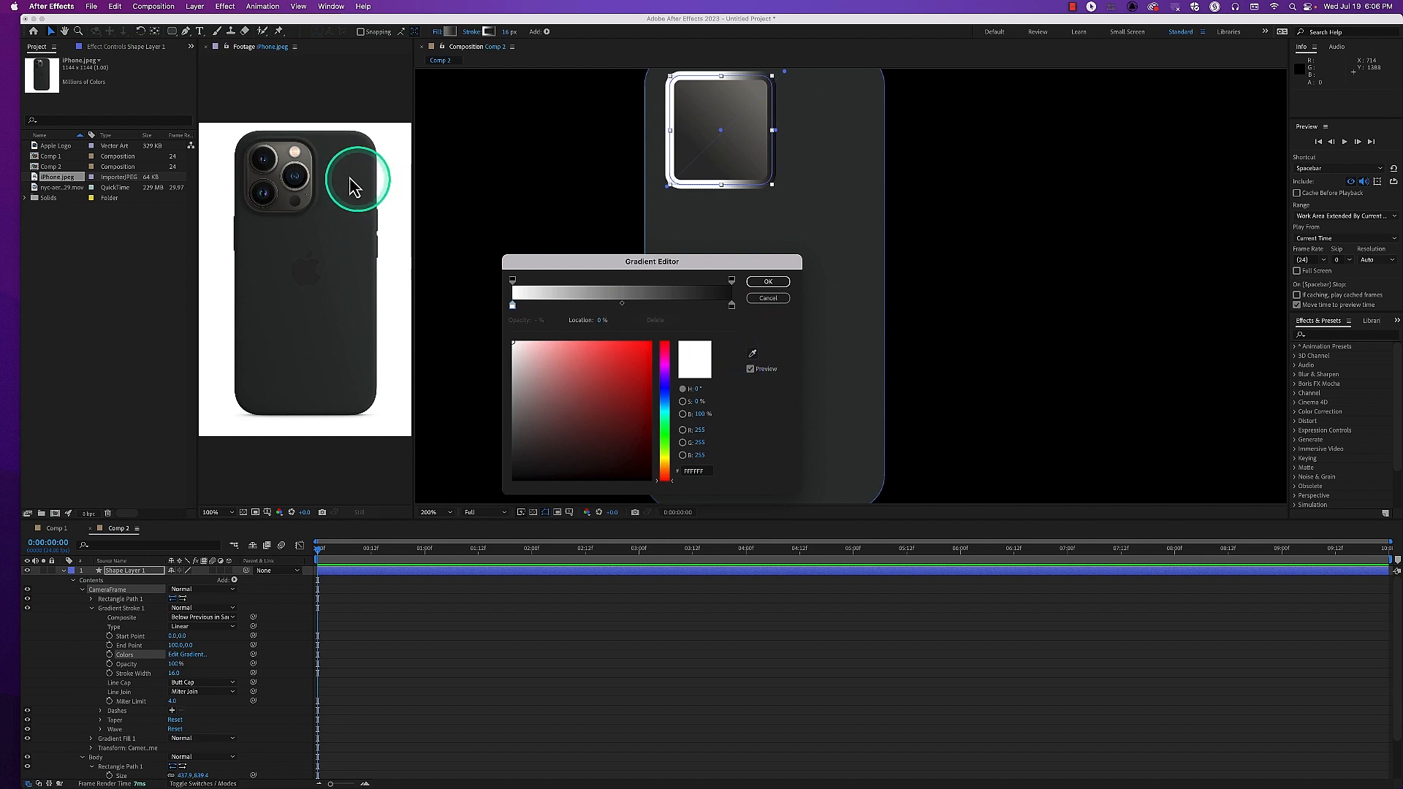
pyautogui.click(758, 360)
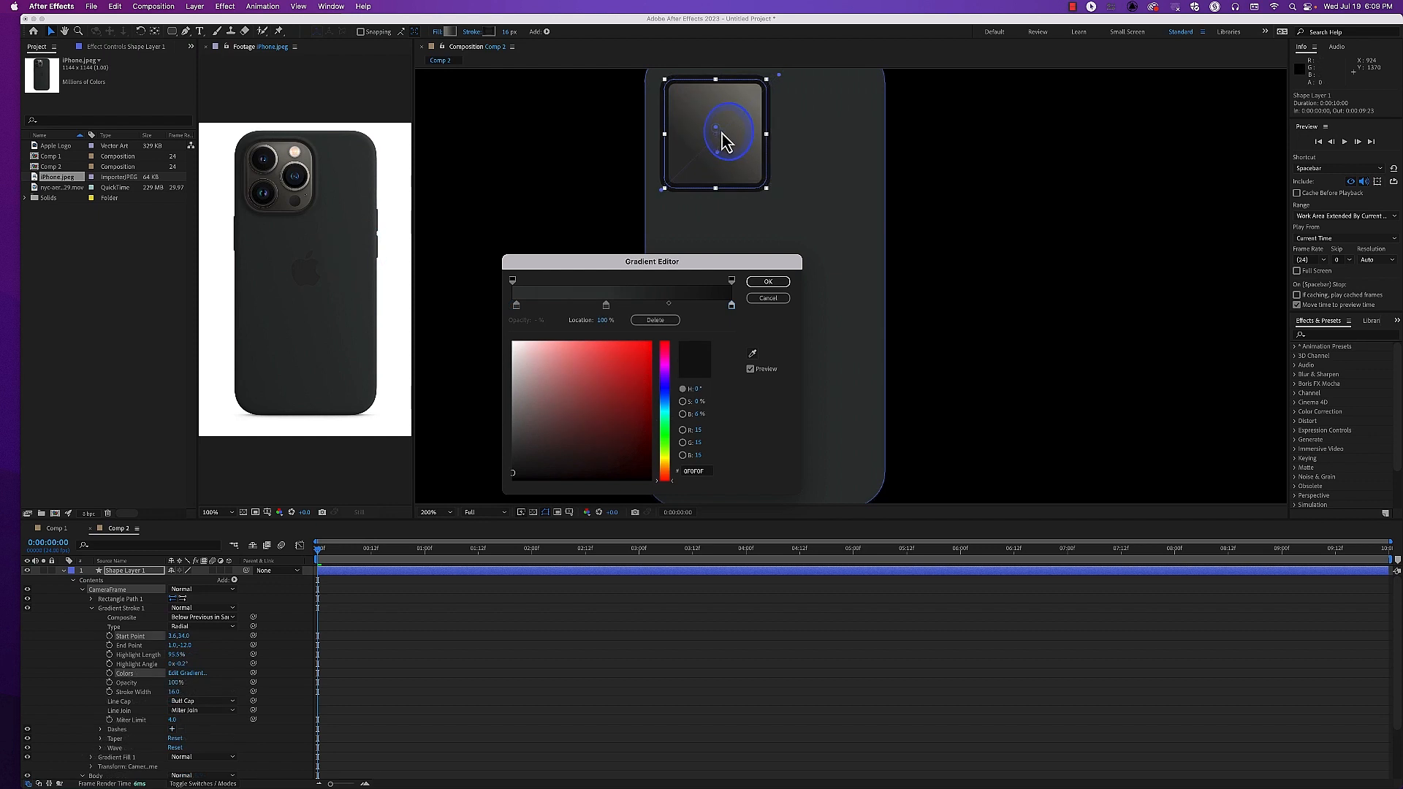
pyautogui.moveTo(726, 139)
pyautogui.mouseDown()
pyautogui.moveTo(717, 187)
pyautogui.moveTo(717, 151)
pyautogui.mouseUp()
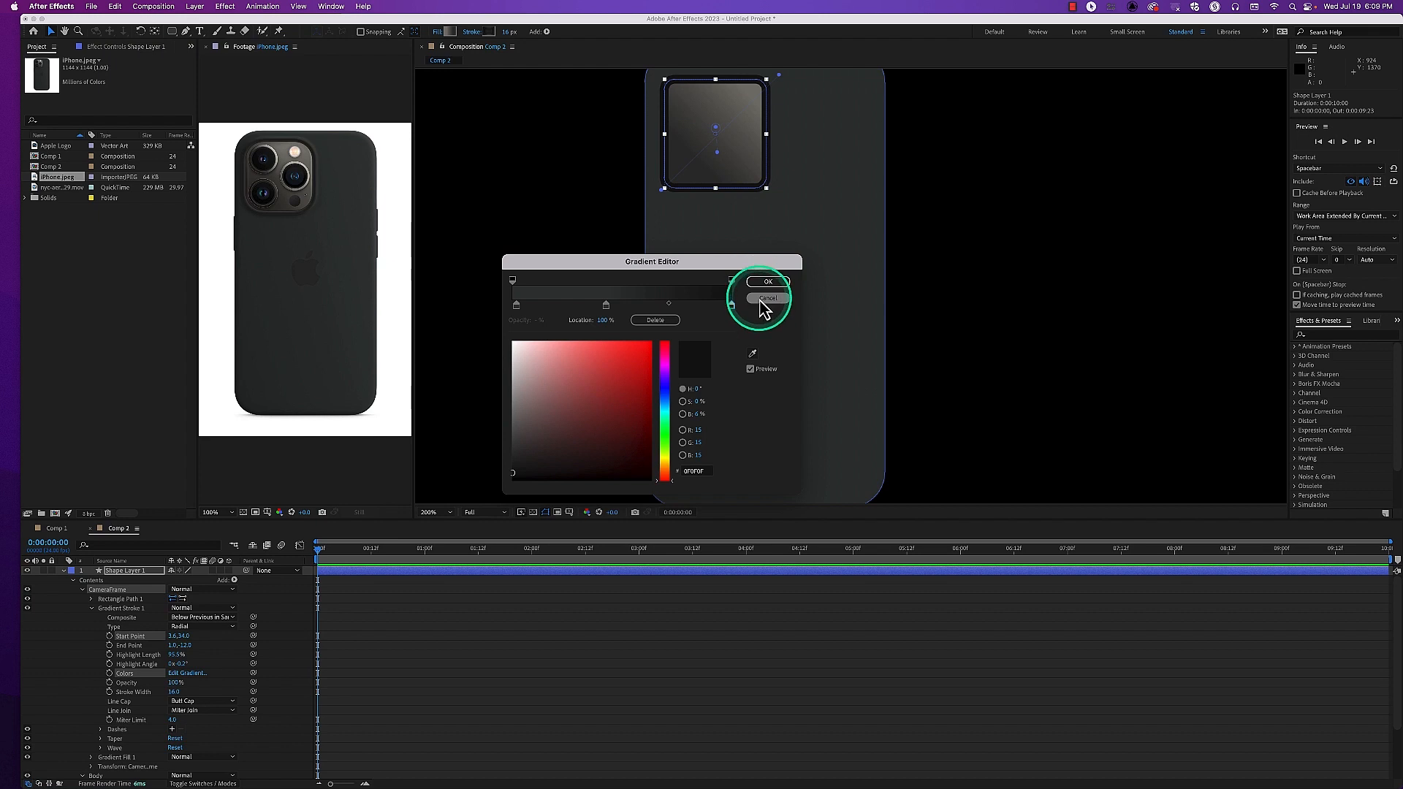
# Cancel the gradient editing and delete Gradient Stroke 1 from the CameraFrame group
pyautogui.click(766, 299)
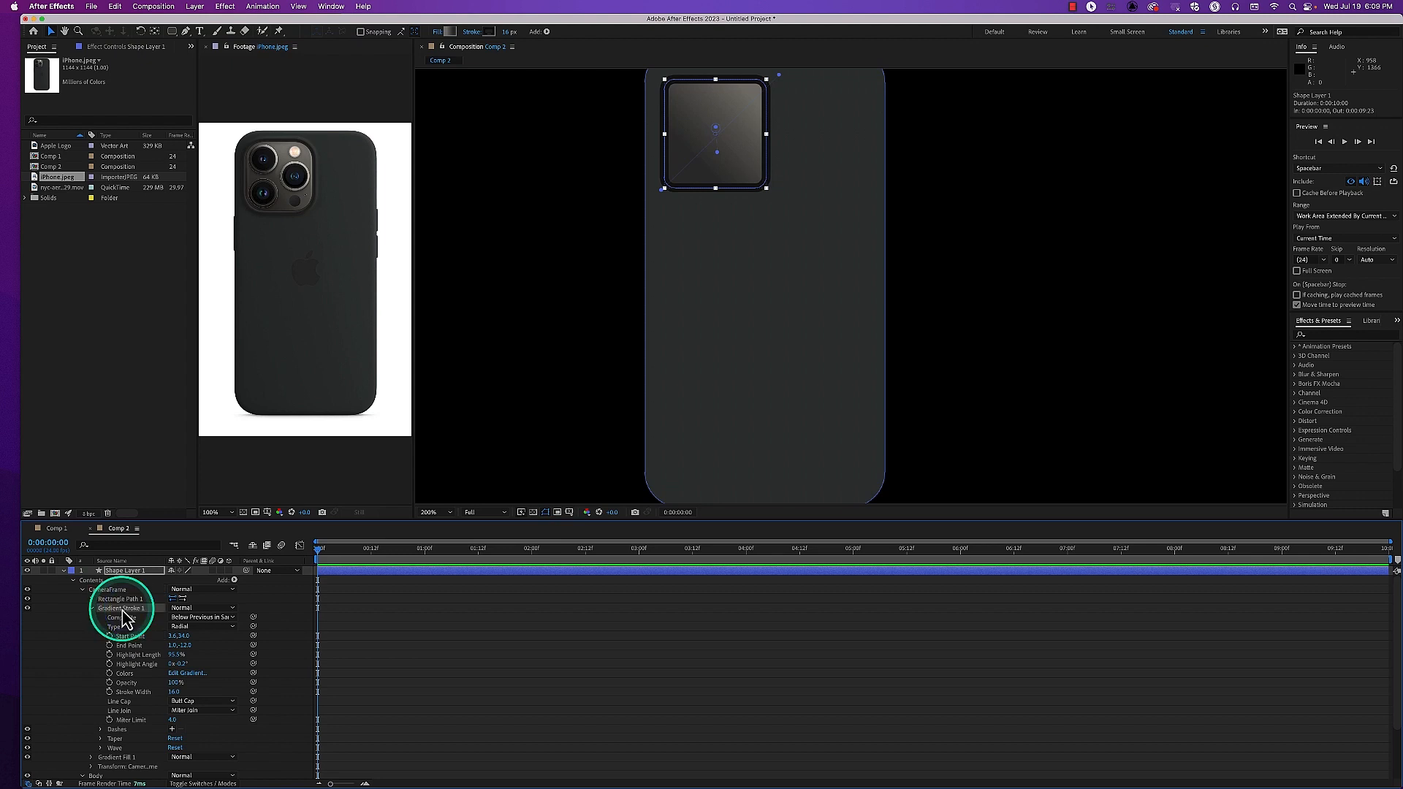
pyautogui.press('Delete')
# Add a plain Stroke above Gradient Fill 1 in the CameraFrame group and reveal its properties
pyautogui.click(121, 609)
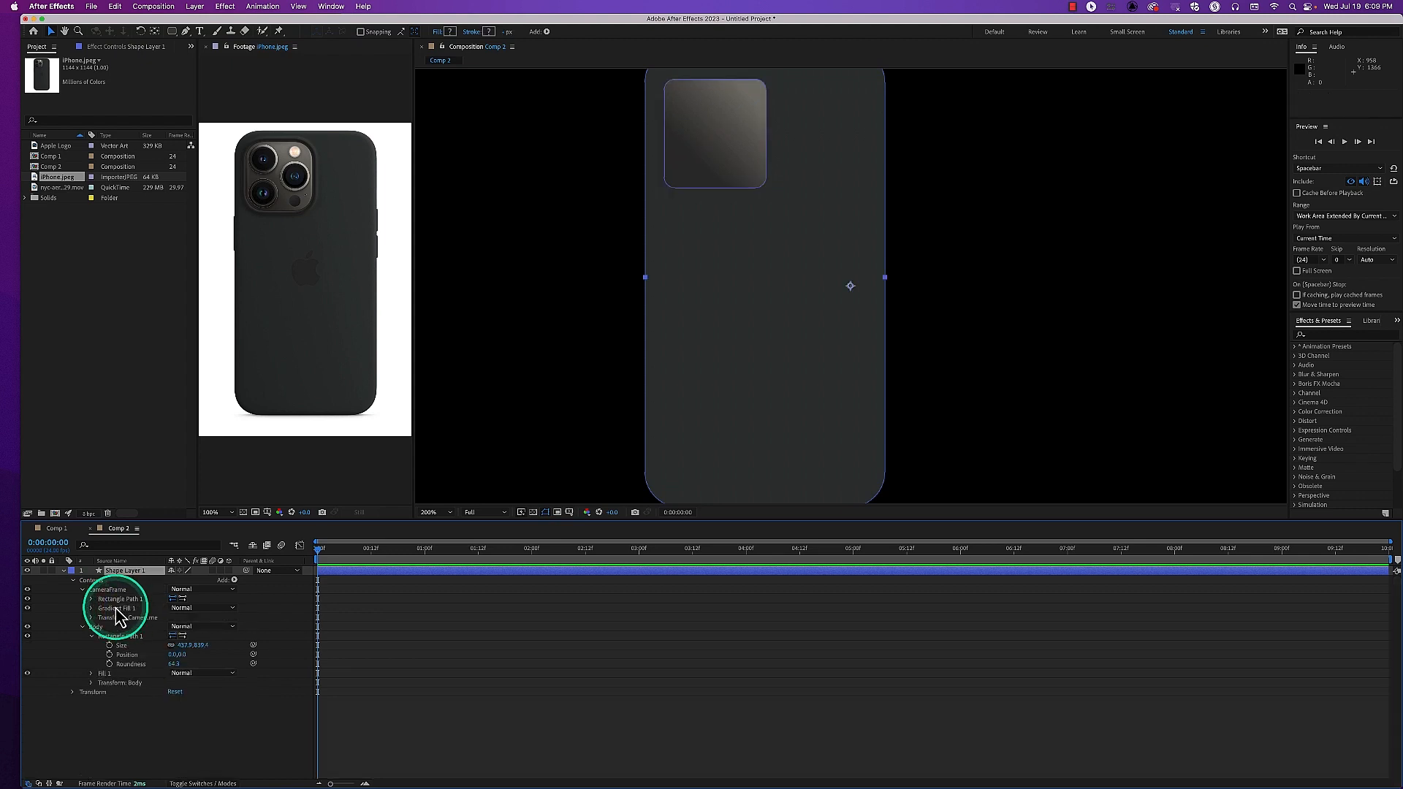
pyautogui.click(121, 609)
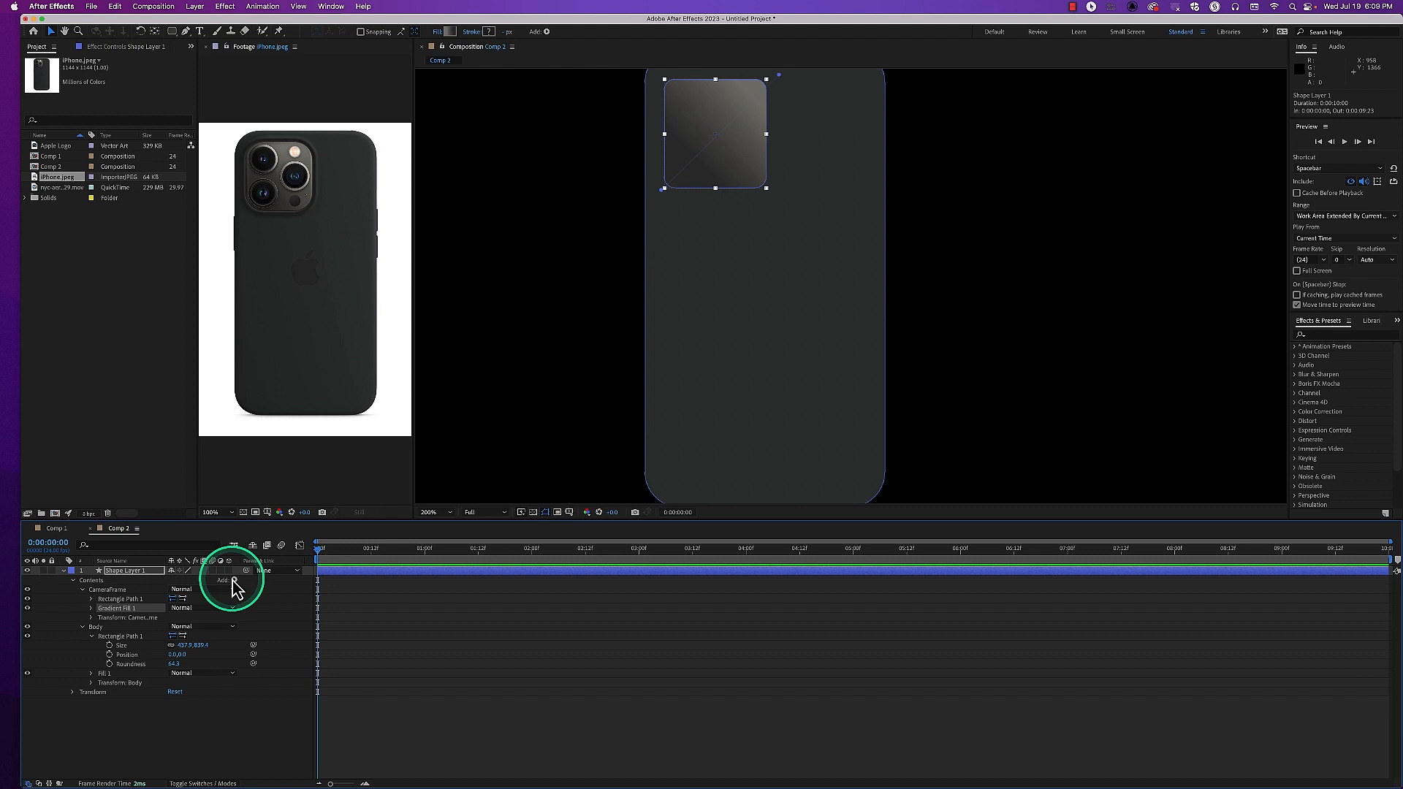
pyautogui.click(233, 581)
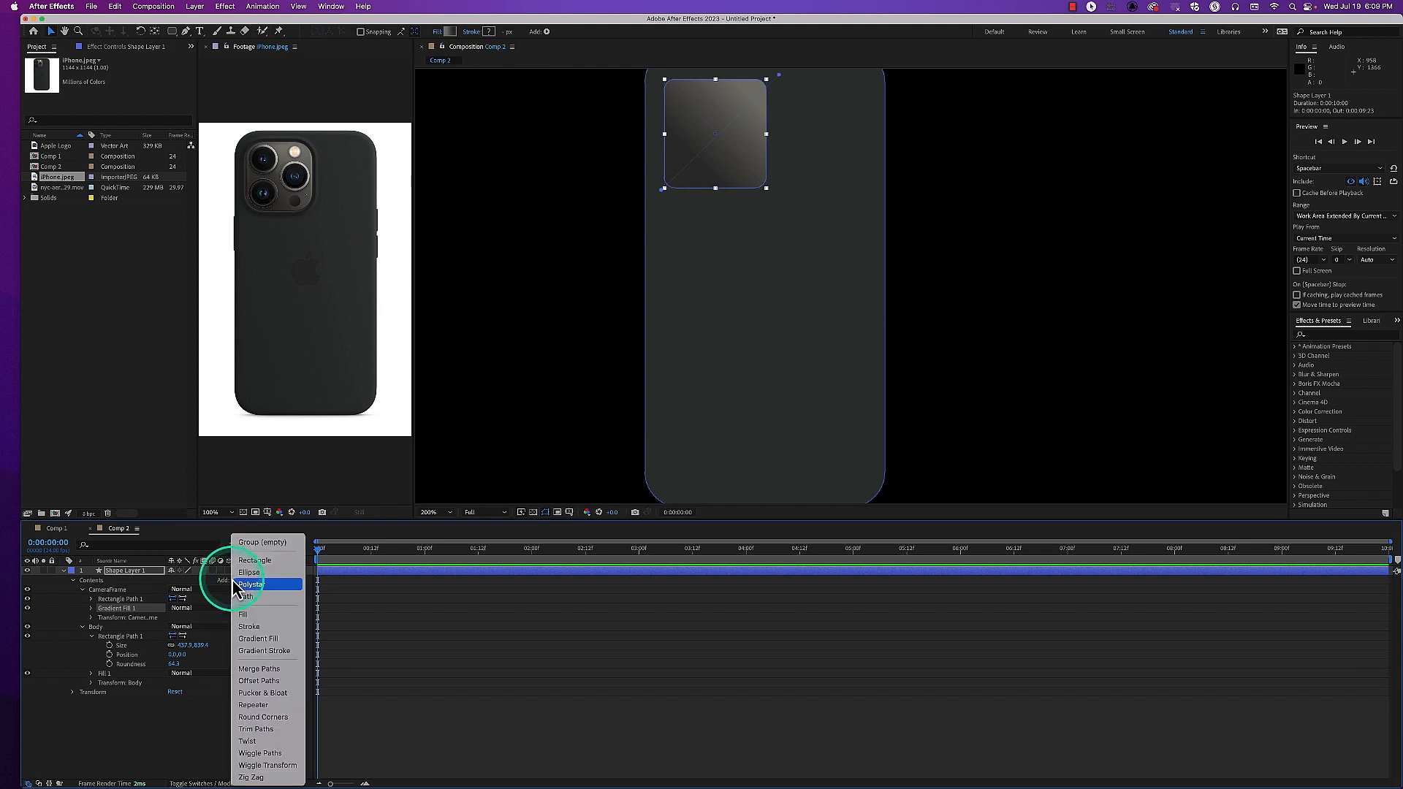
pyautogui.click(258, 629)
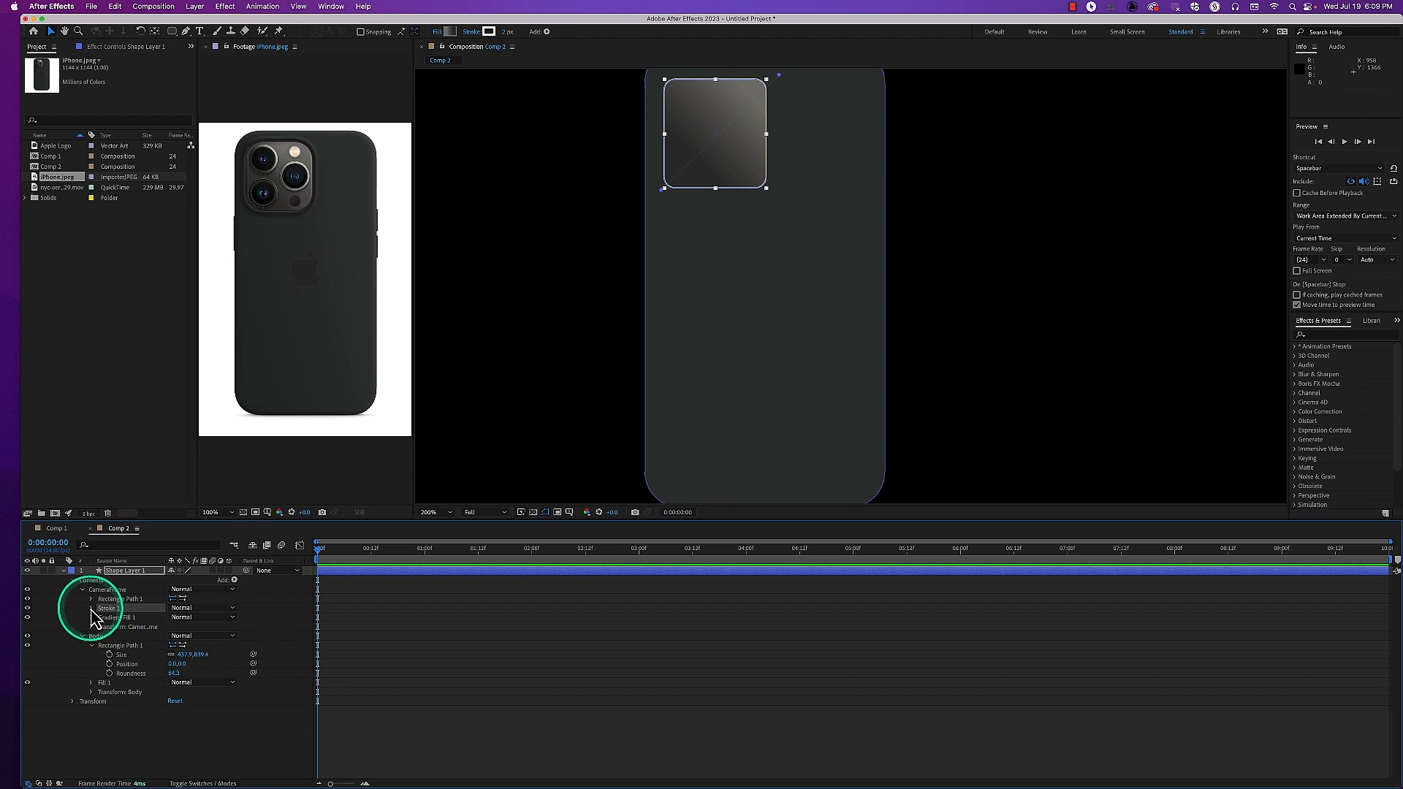
pyautogui.click(91, 608)
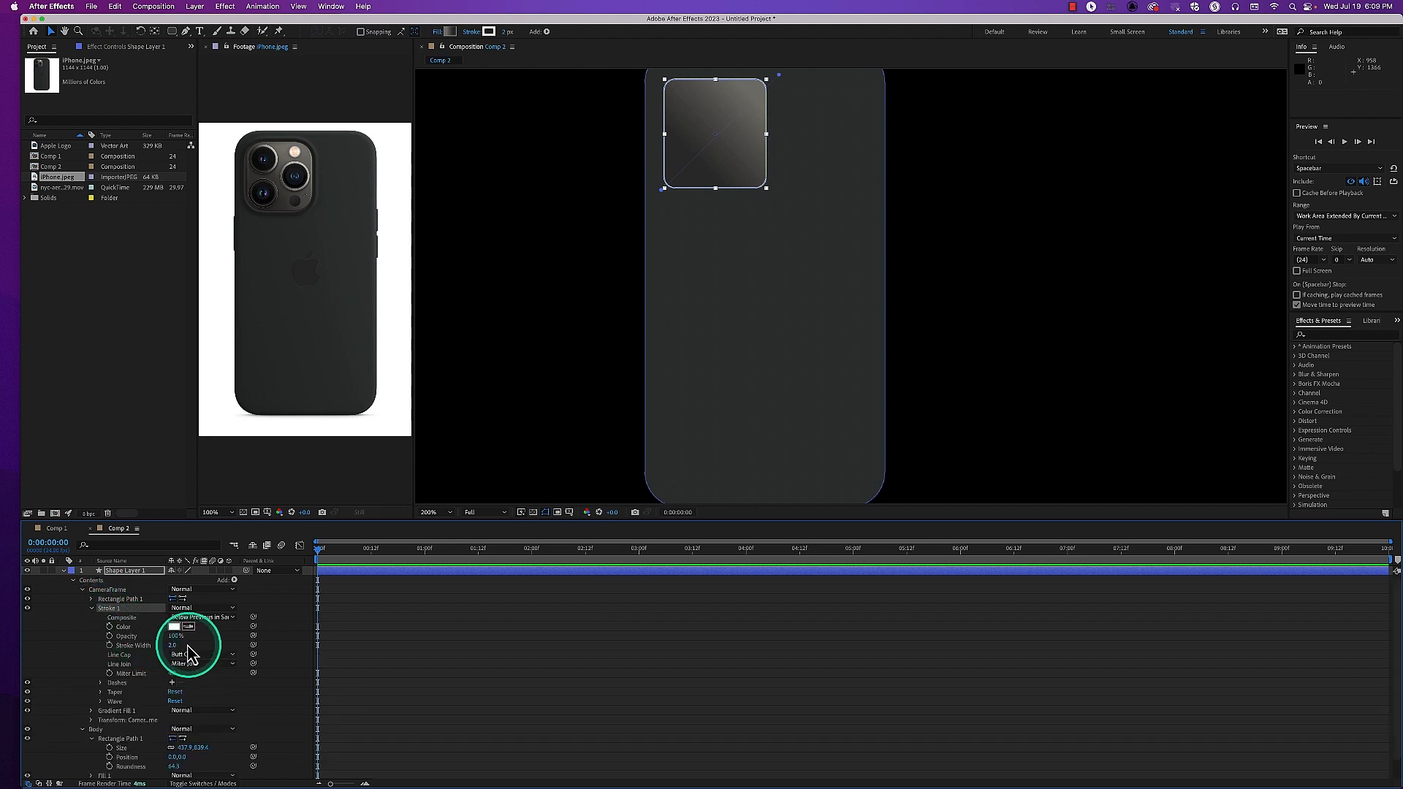
# Change the color of the camera frame's Stroke 1 to a near-black shade and increase its stroke width
pyautogui.click(174, 627)
pyautogui.moveTo(217, 438); pyautogui.dragTo(217, 452)
pyautogui.click(457, 325)
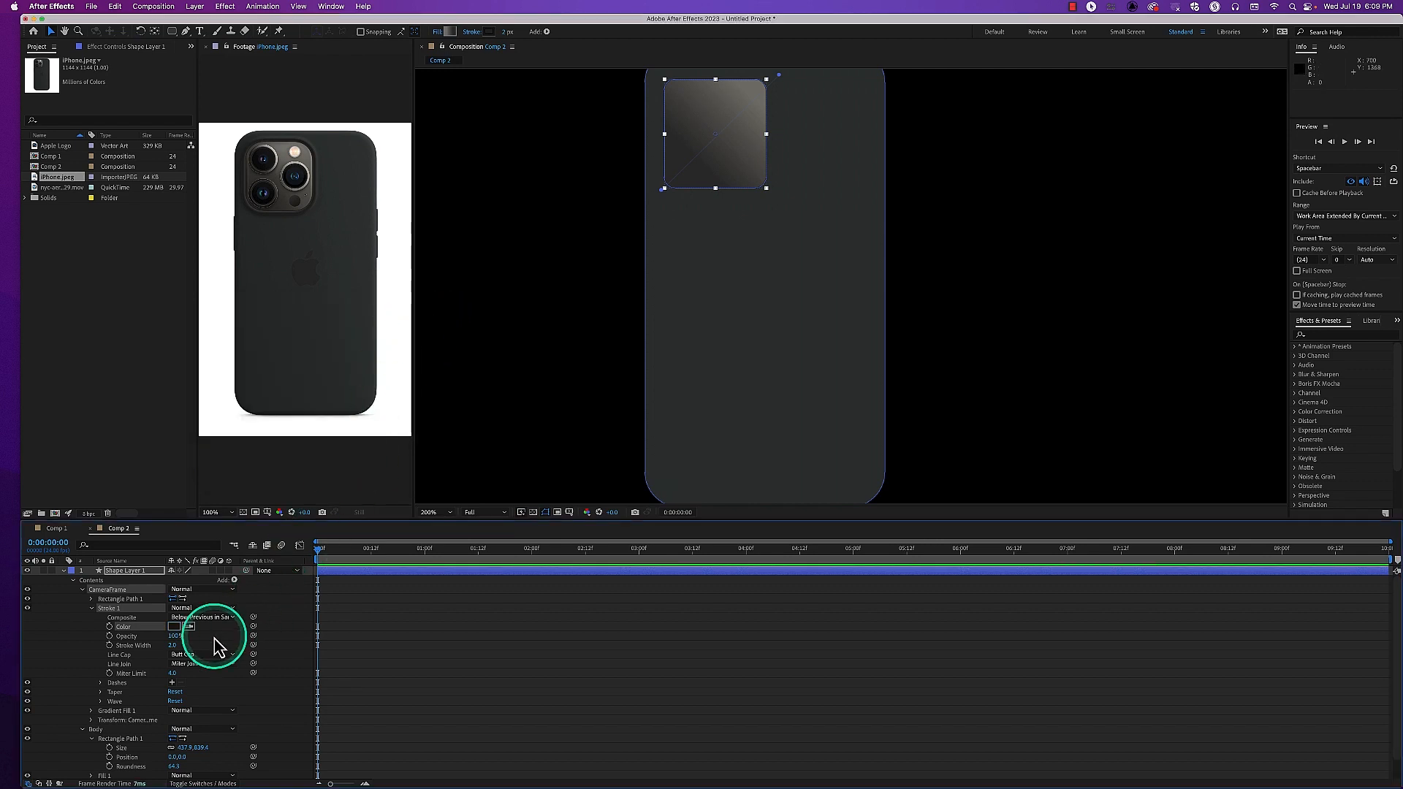
pyautogui.moveTo(174, 646); pyautogui.dragTo(180, 646)
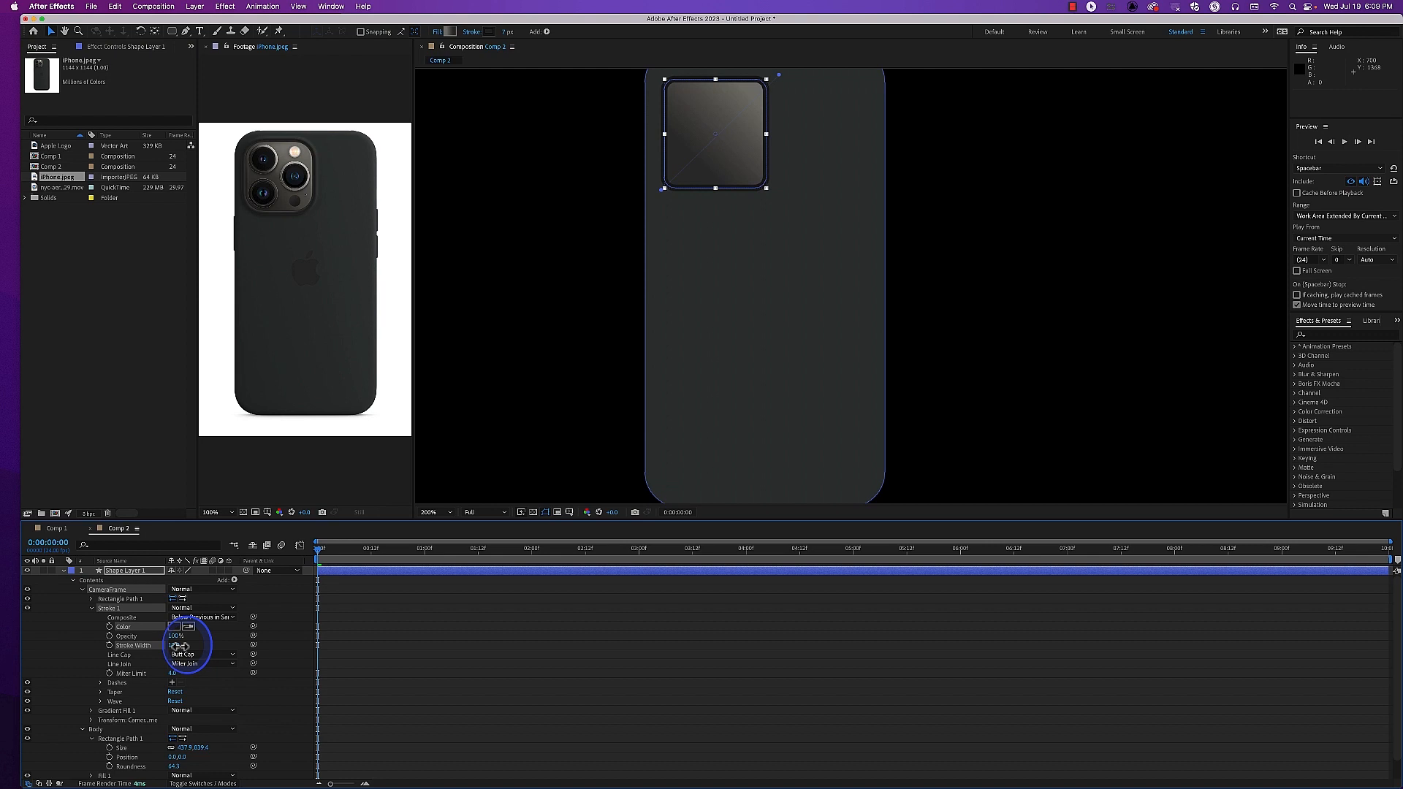
# Set the stroke width of the camera frame's Stroke 1 to 4
pyautogui.click(524, 427)
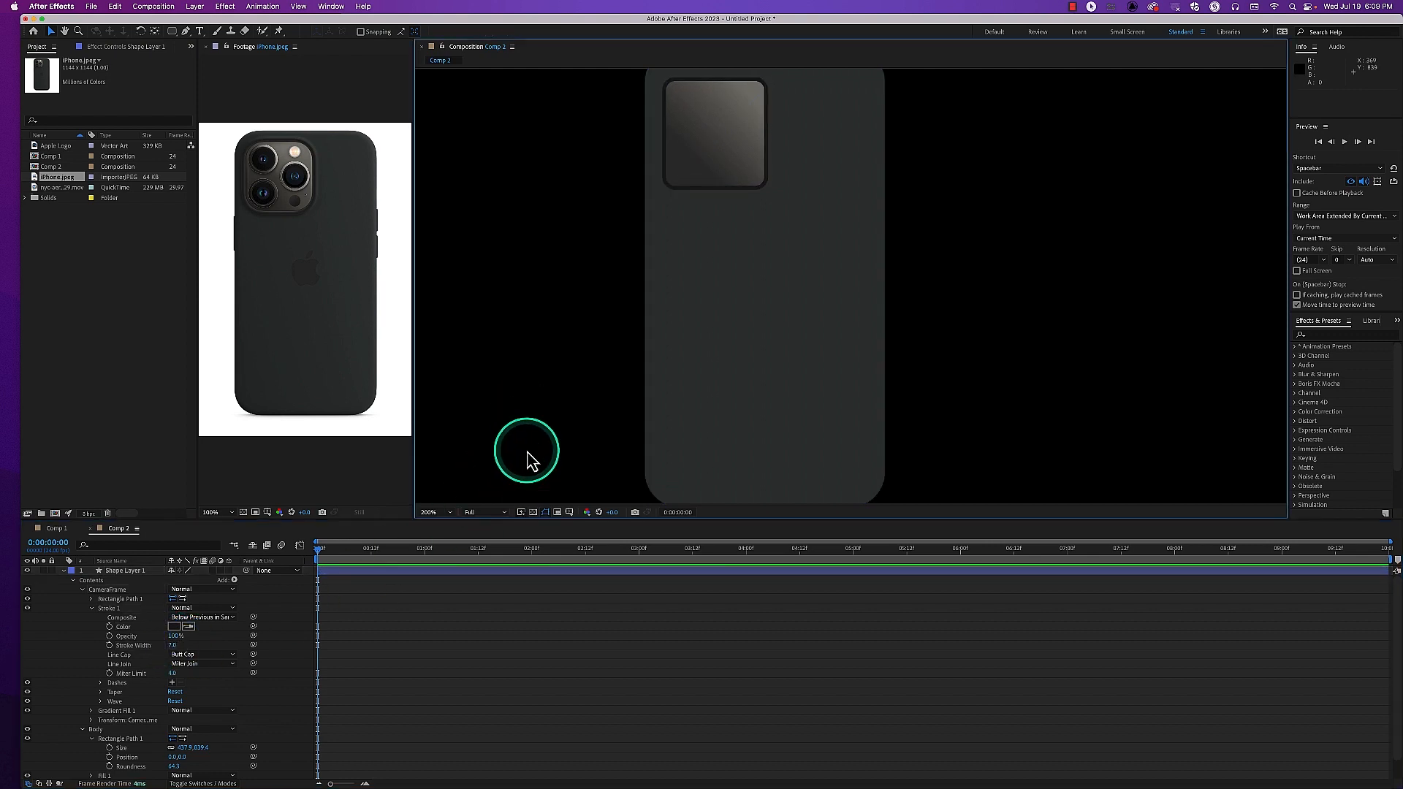
pyautogui.click(173, 646)
pyautogui.click(174, 647)
pyautogui.press('Return')
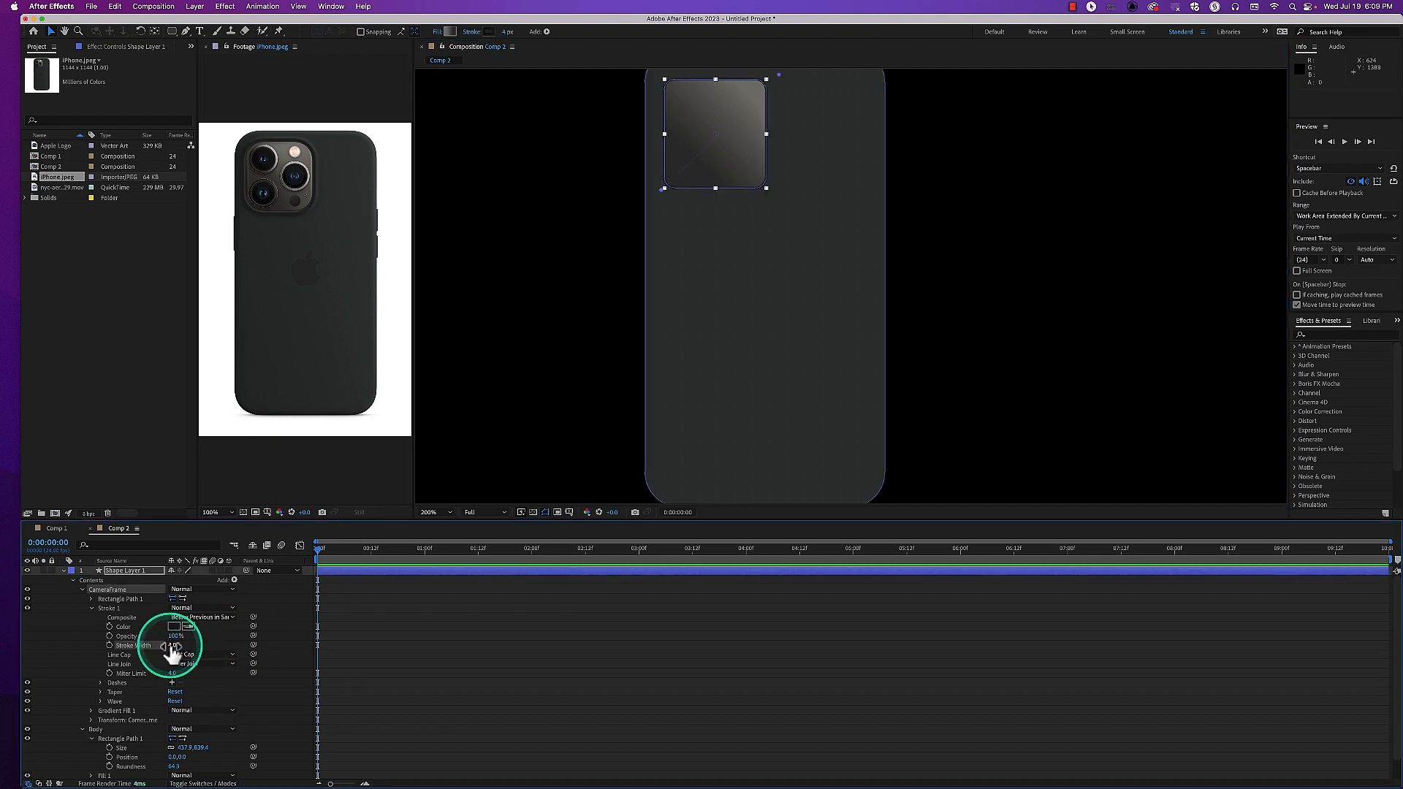
# Duplicate Stroke 1 in the CameraFrame group and recolor the copy with a shade sampled from iPhone.jpeg
pyautogui.click(125, 601)
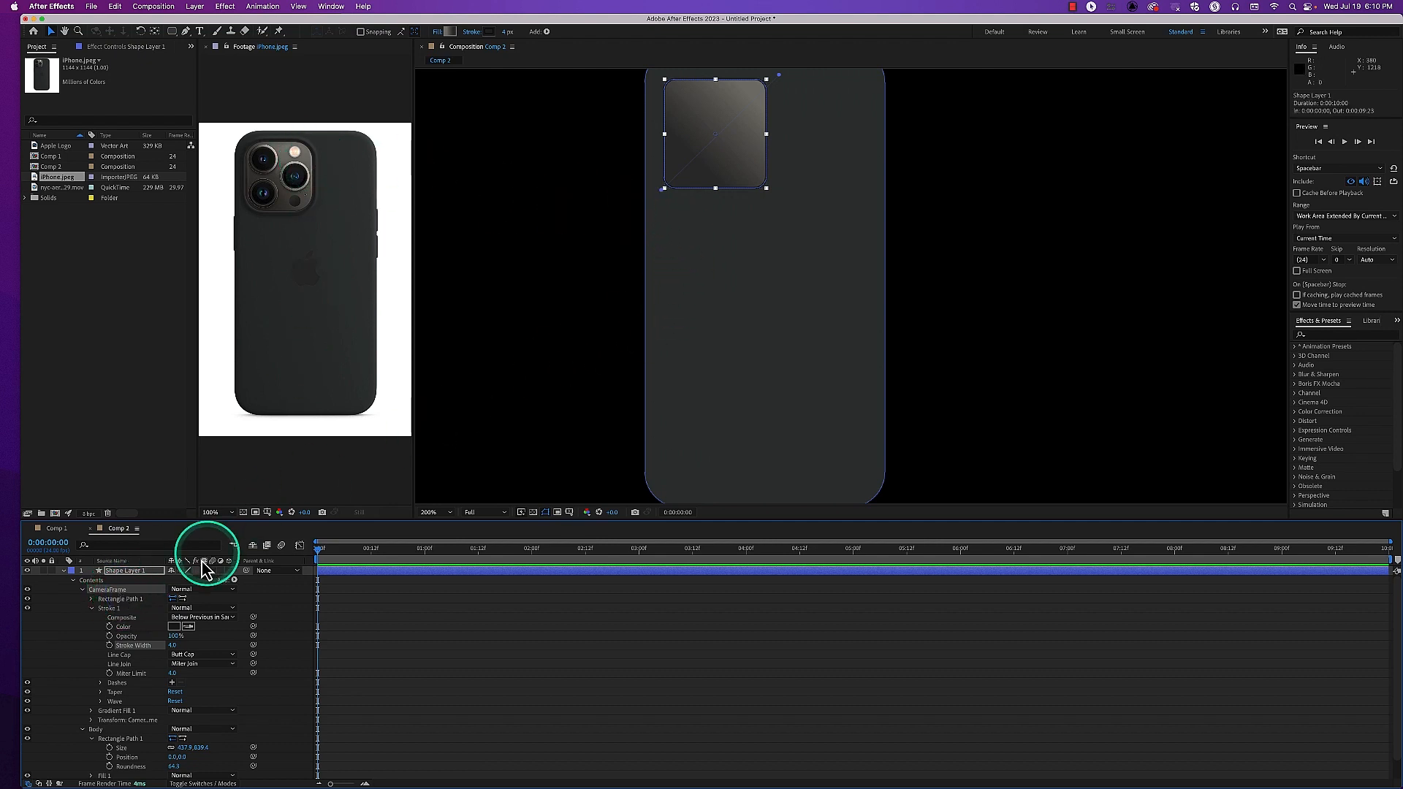
pyautogui.click(106, 609)
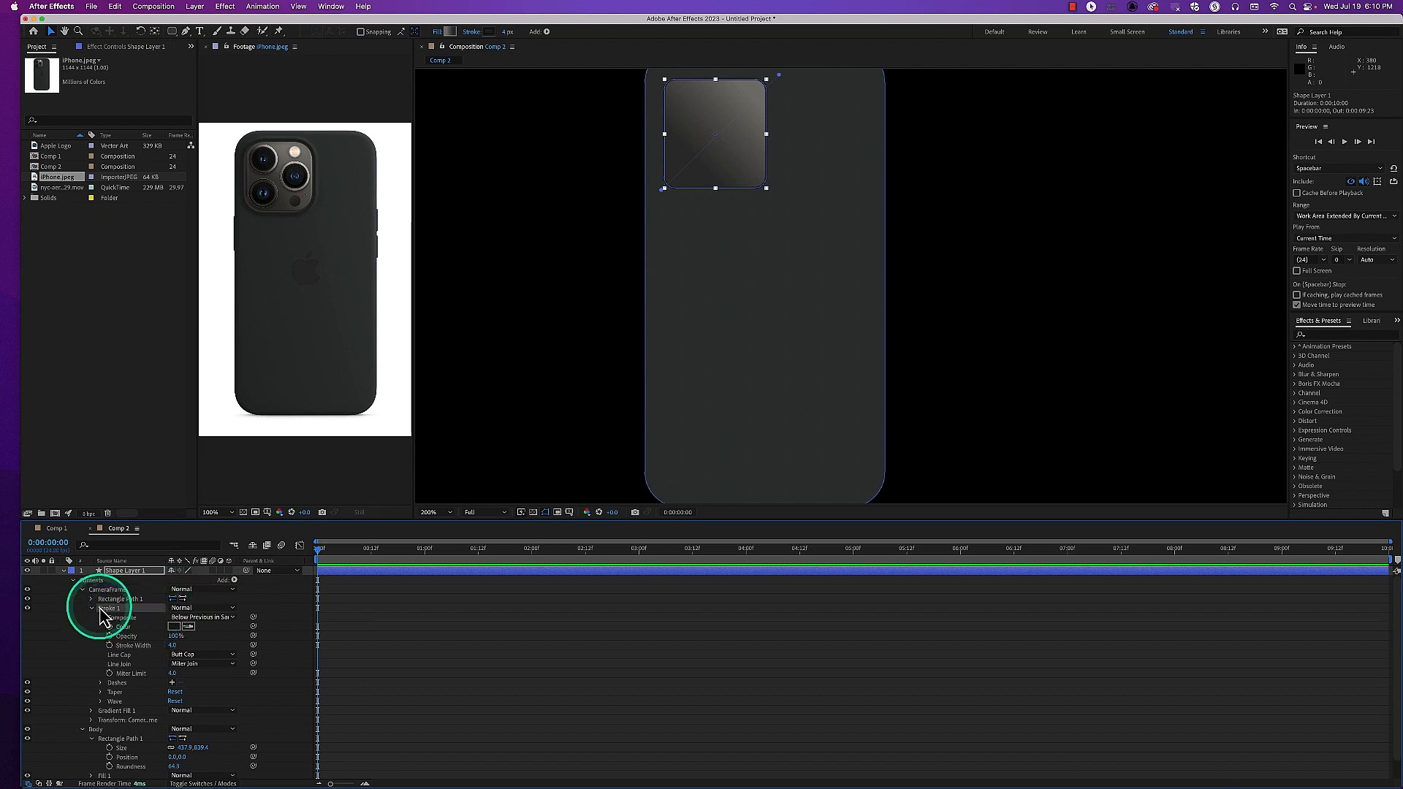
pyautogui.press('super+d')
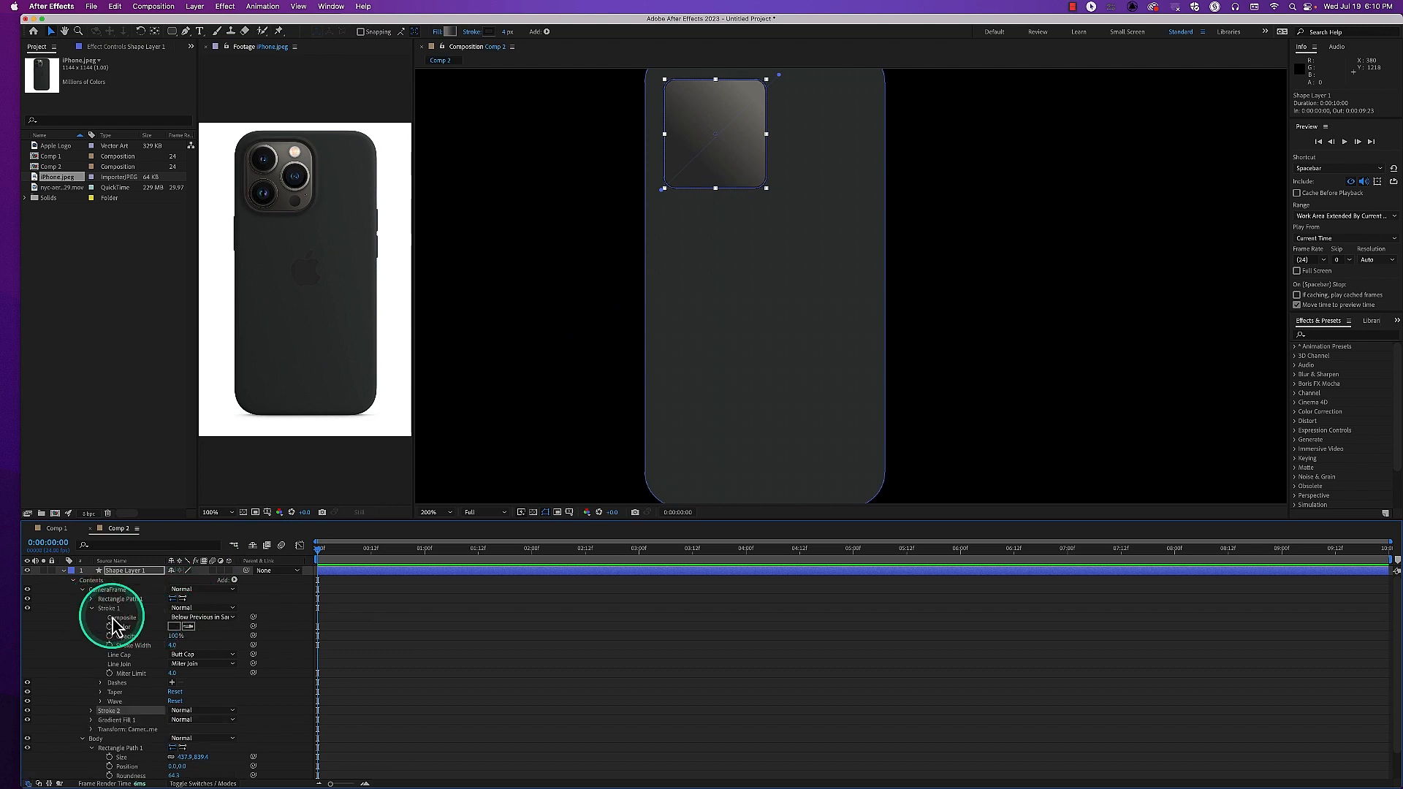
pyautogui.click(91, 711)
pyautogui.scroll(-1, 88, 715)
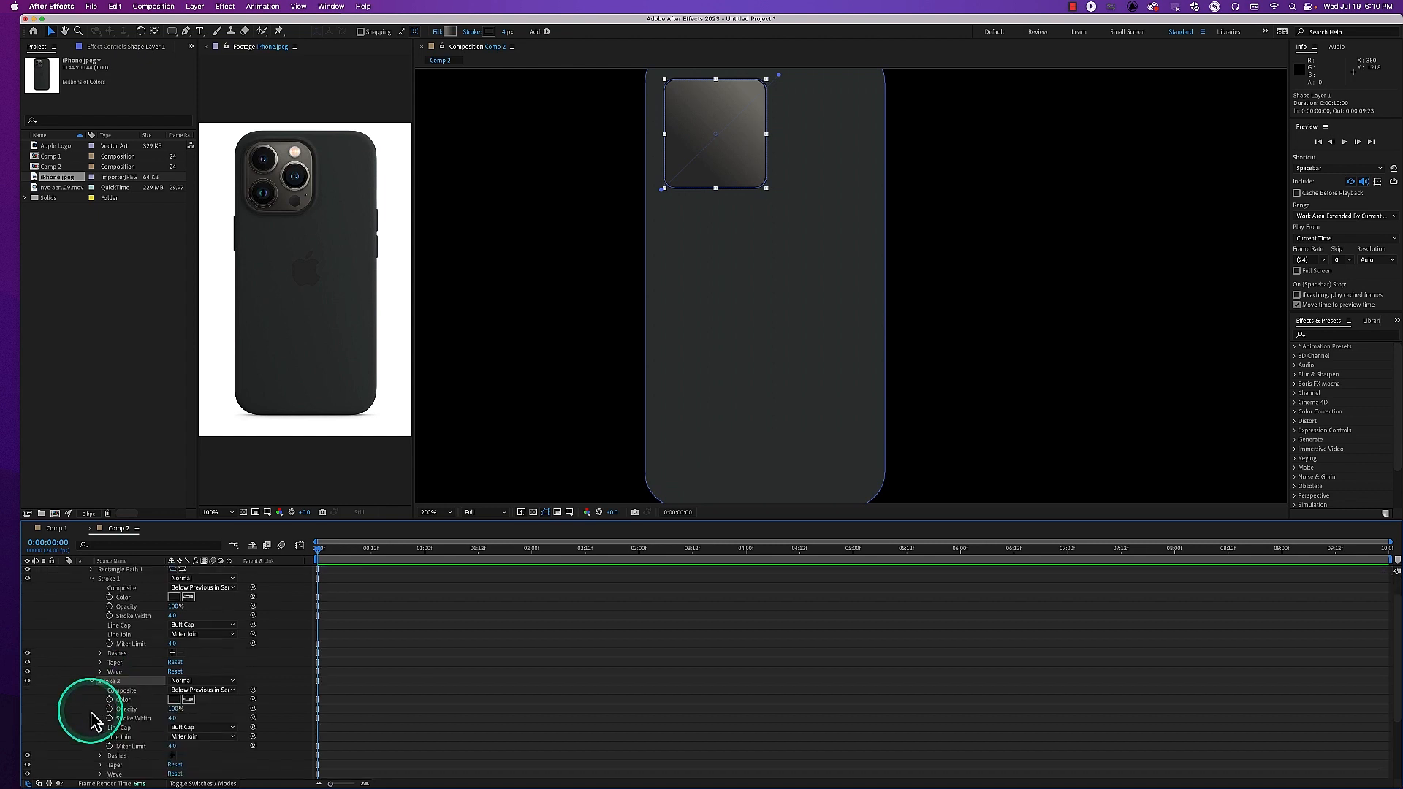
pyautogui.click(183, 701)
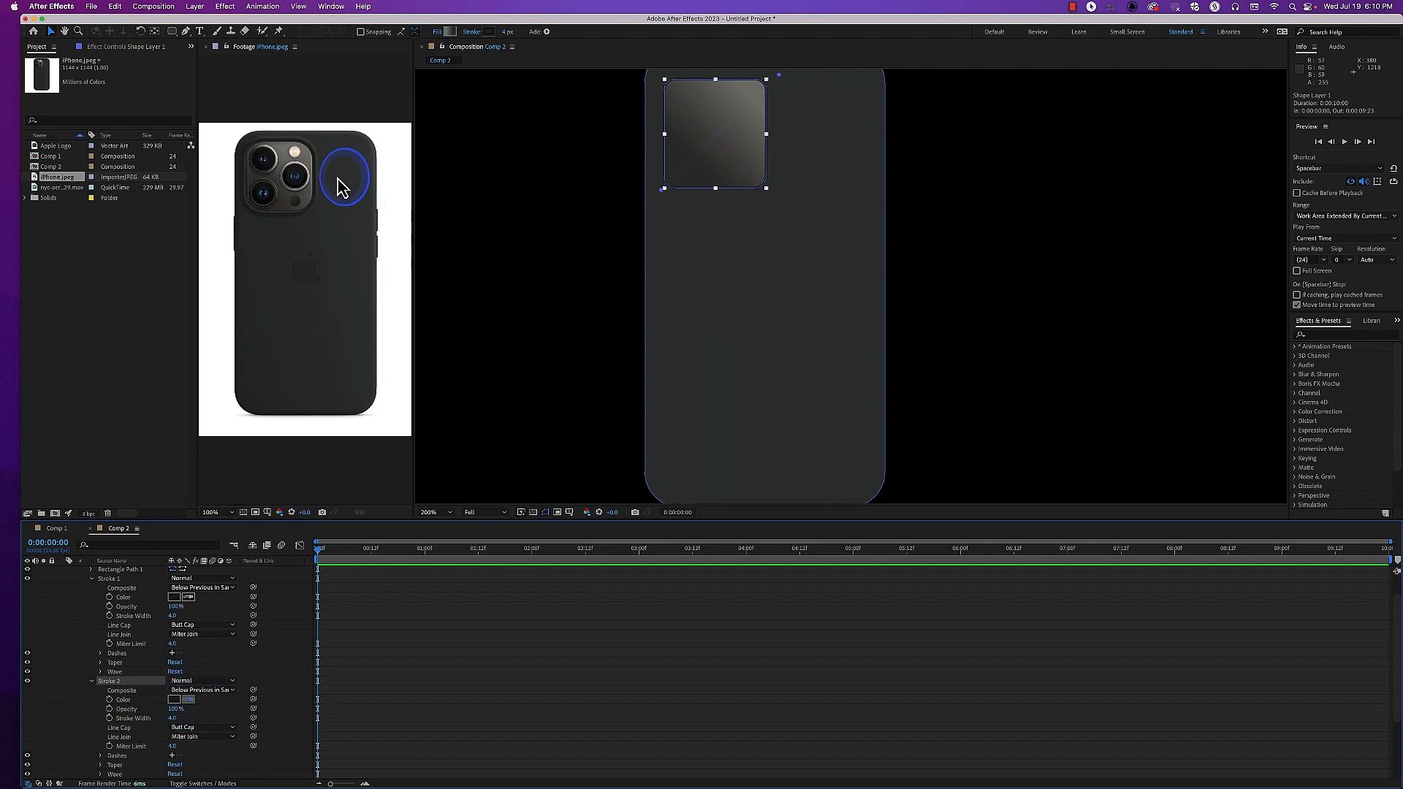
pyautogui.click(532, 423)
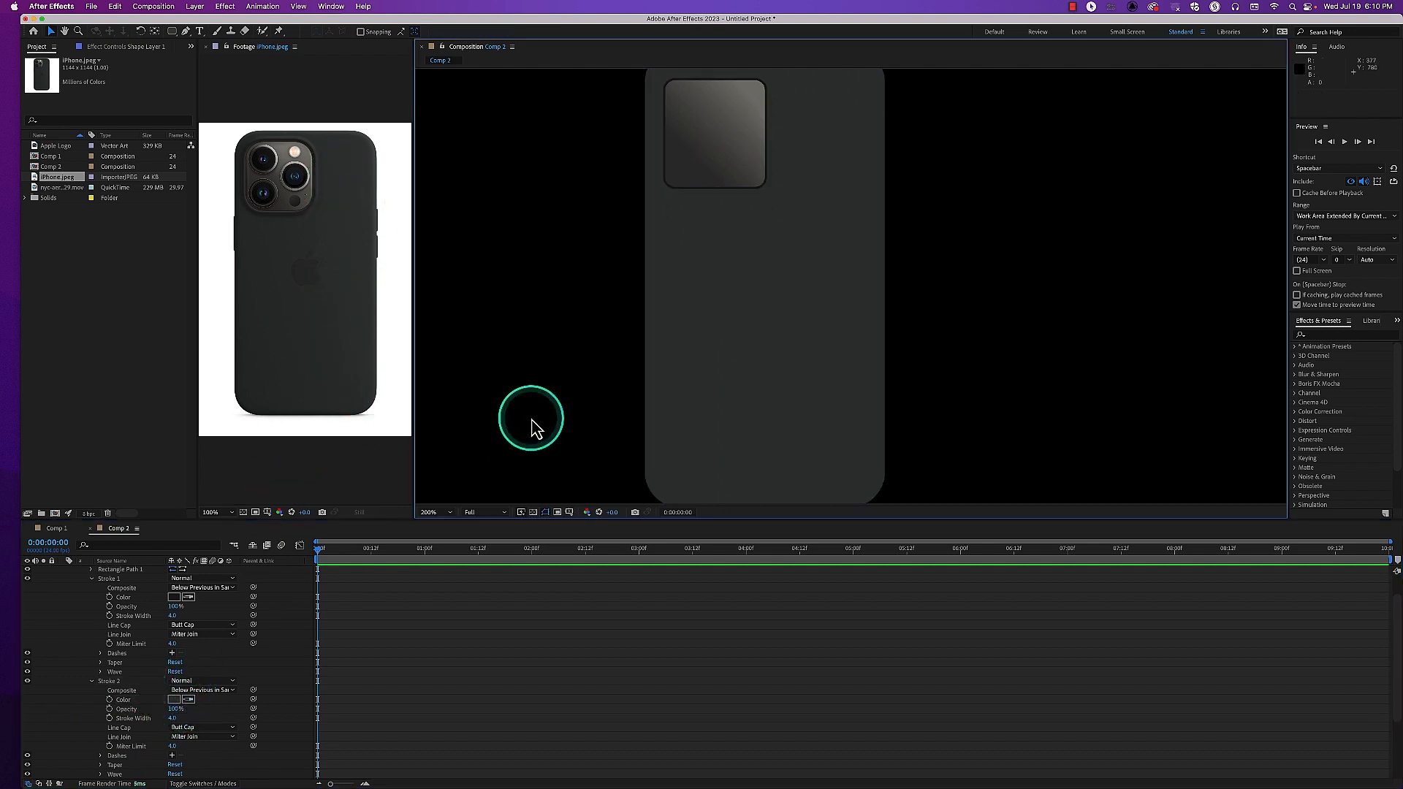
# Increase the stroke width of the camera frame's Stroke 2 to 20
pyautogui.click(178, 719)
pyautogui.moveTo(178, 720); pyautogui.dragTo(183, 720)
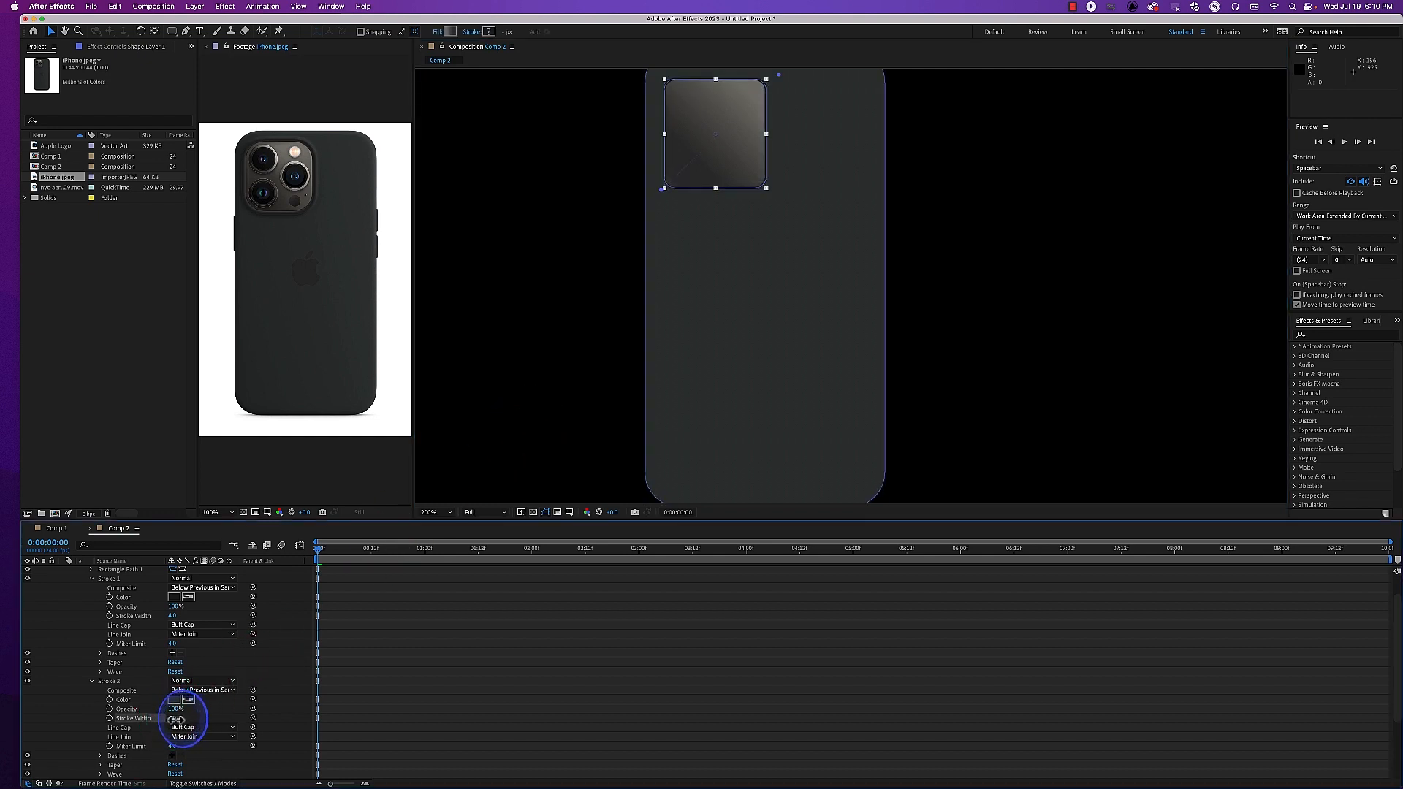
pyautogui.moveTo(183, 720); pyautogui.dragTo(184, 720)
pyautogui.click(526, 422)
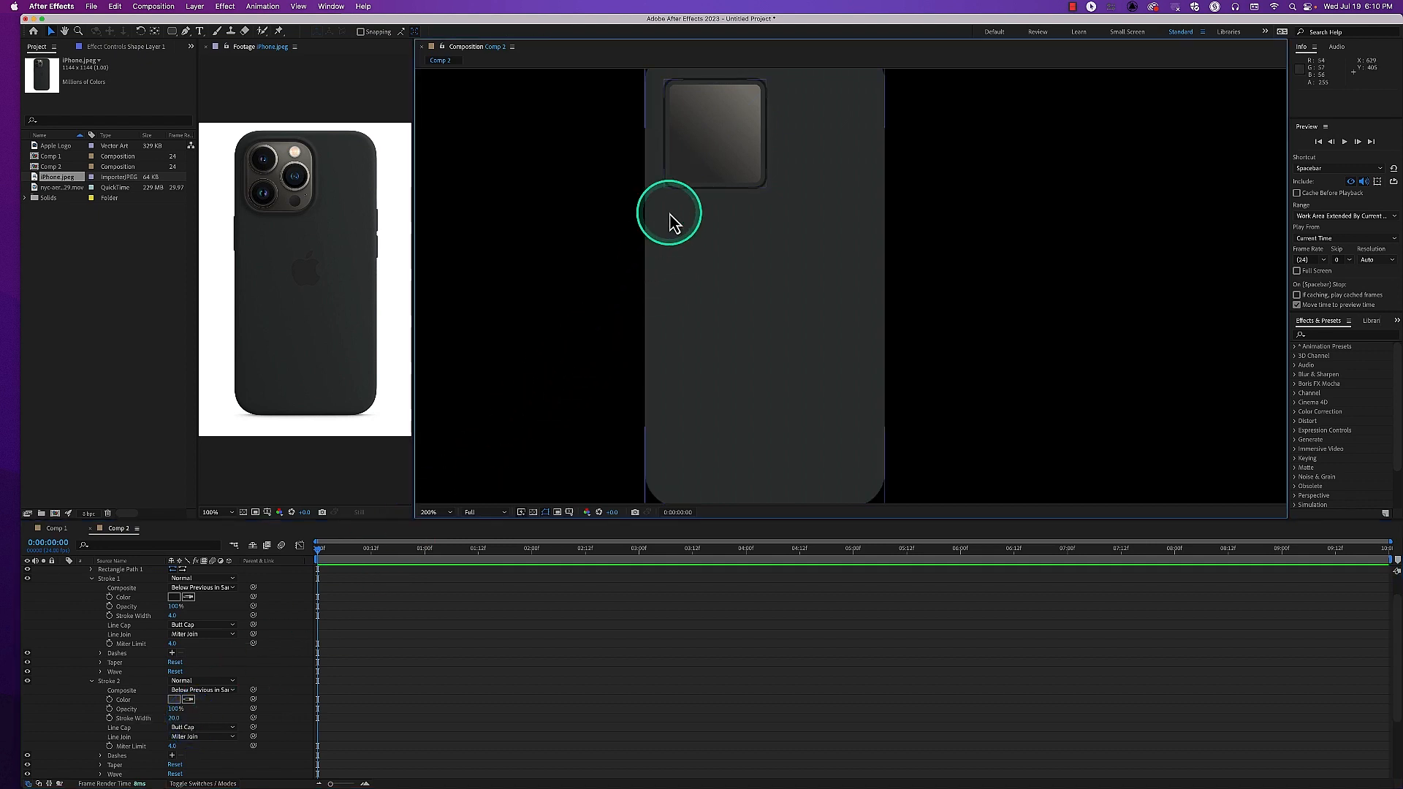
# Collapse the Stroke 1 properties and duplicate the whole CameraFrame group
pyautogui.click(92, 580)
pyautogui.click(91, 578)
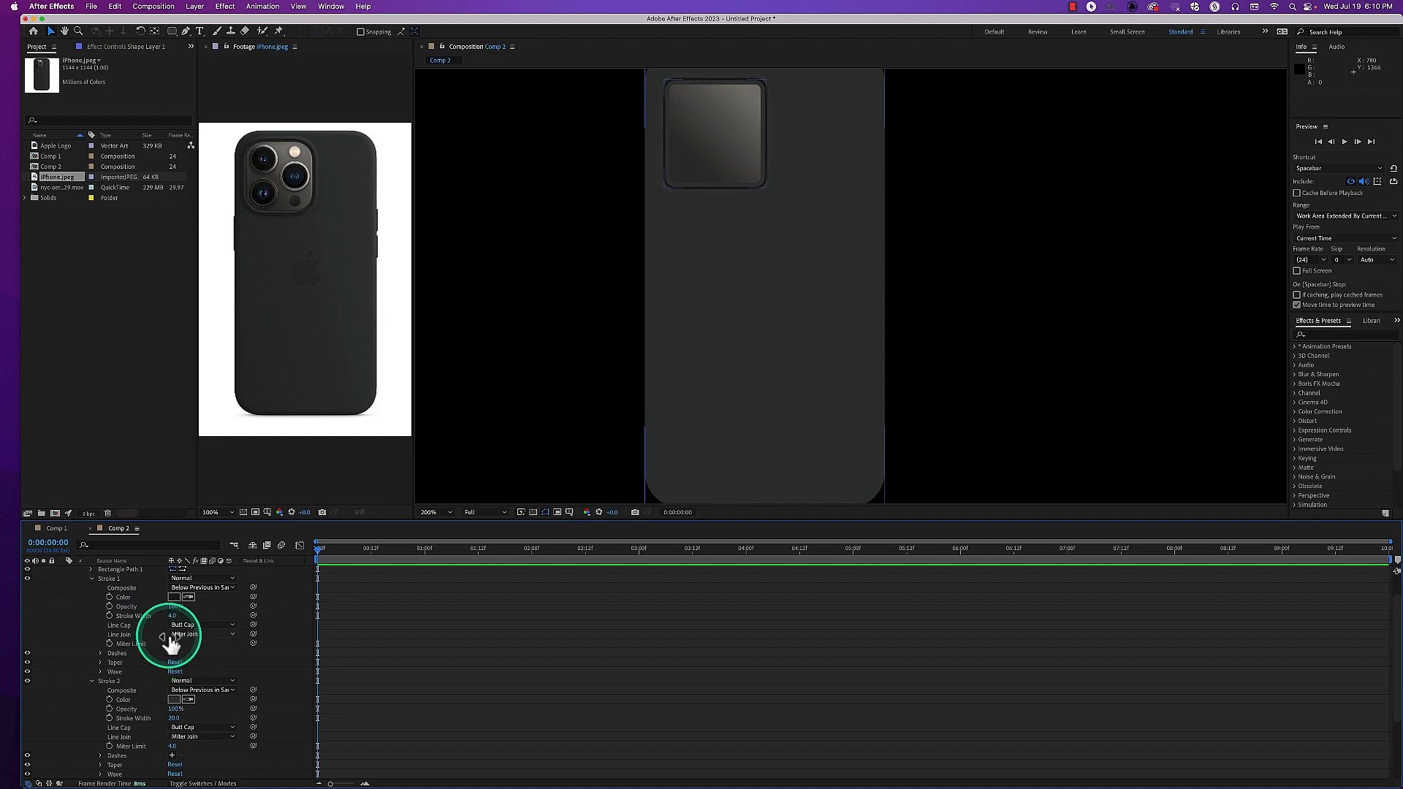
pyautogui.click(92, 580)
pyautogui.scroll(3, 95, 585)
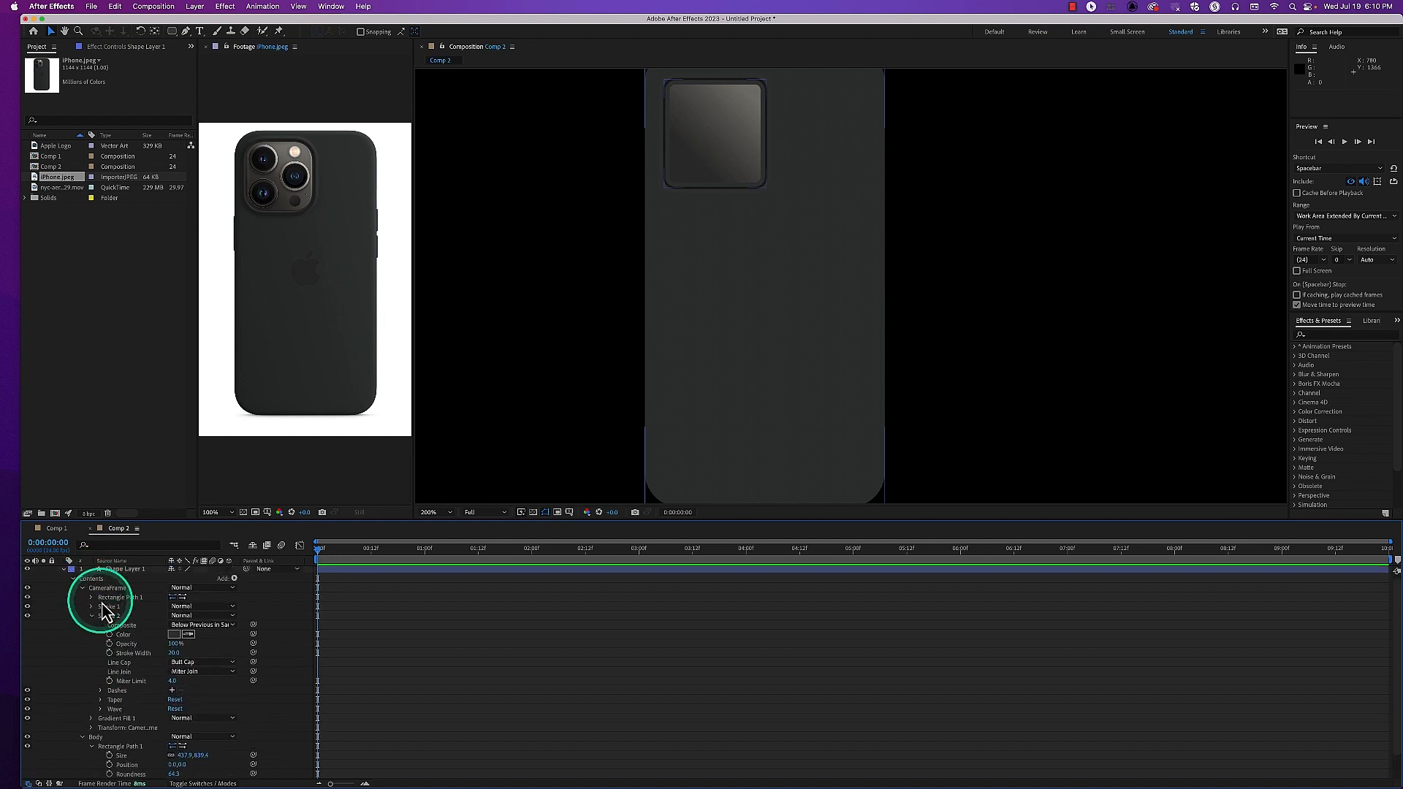
pyautogui.click(104, 620)
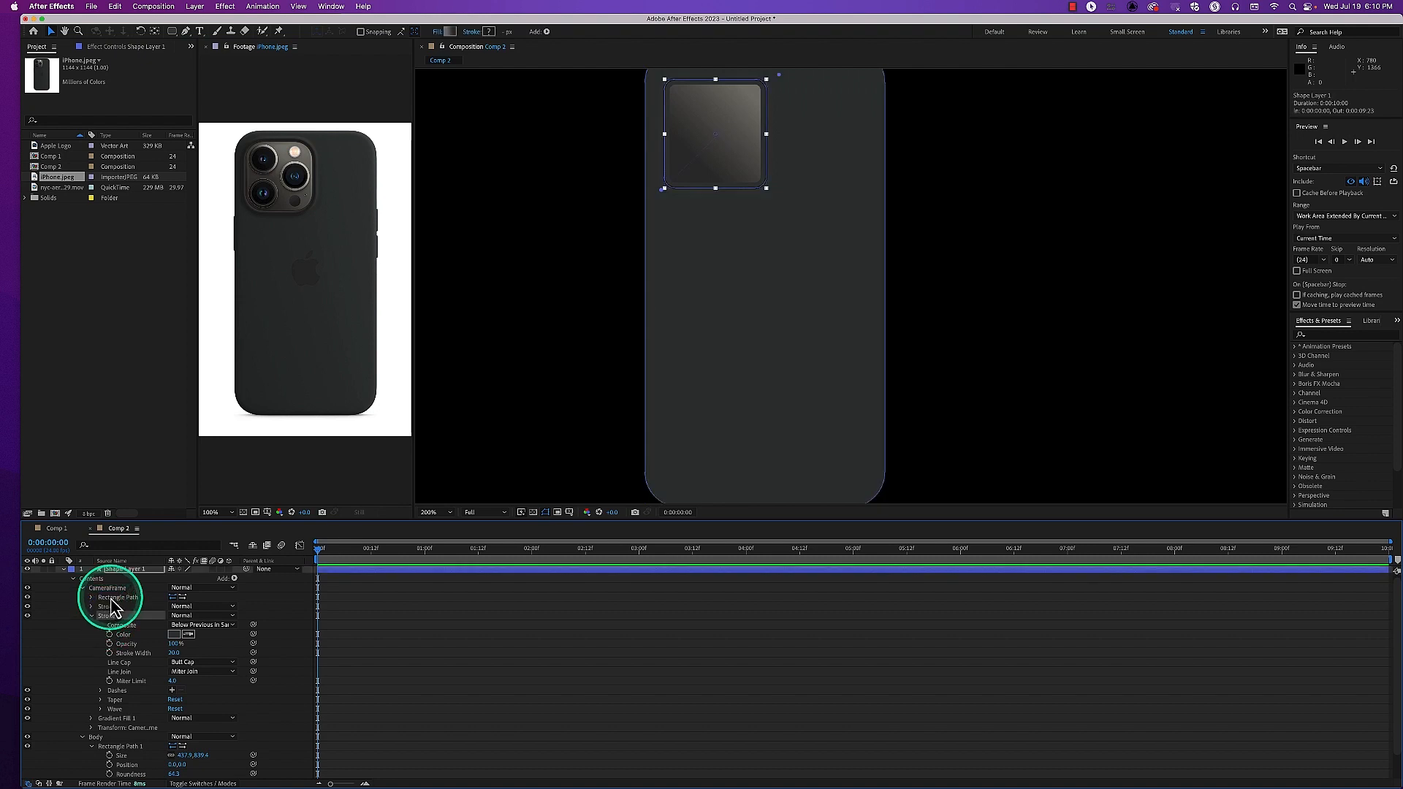
pyautogui.click(109, 588)
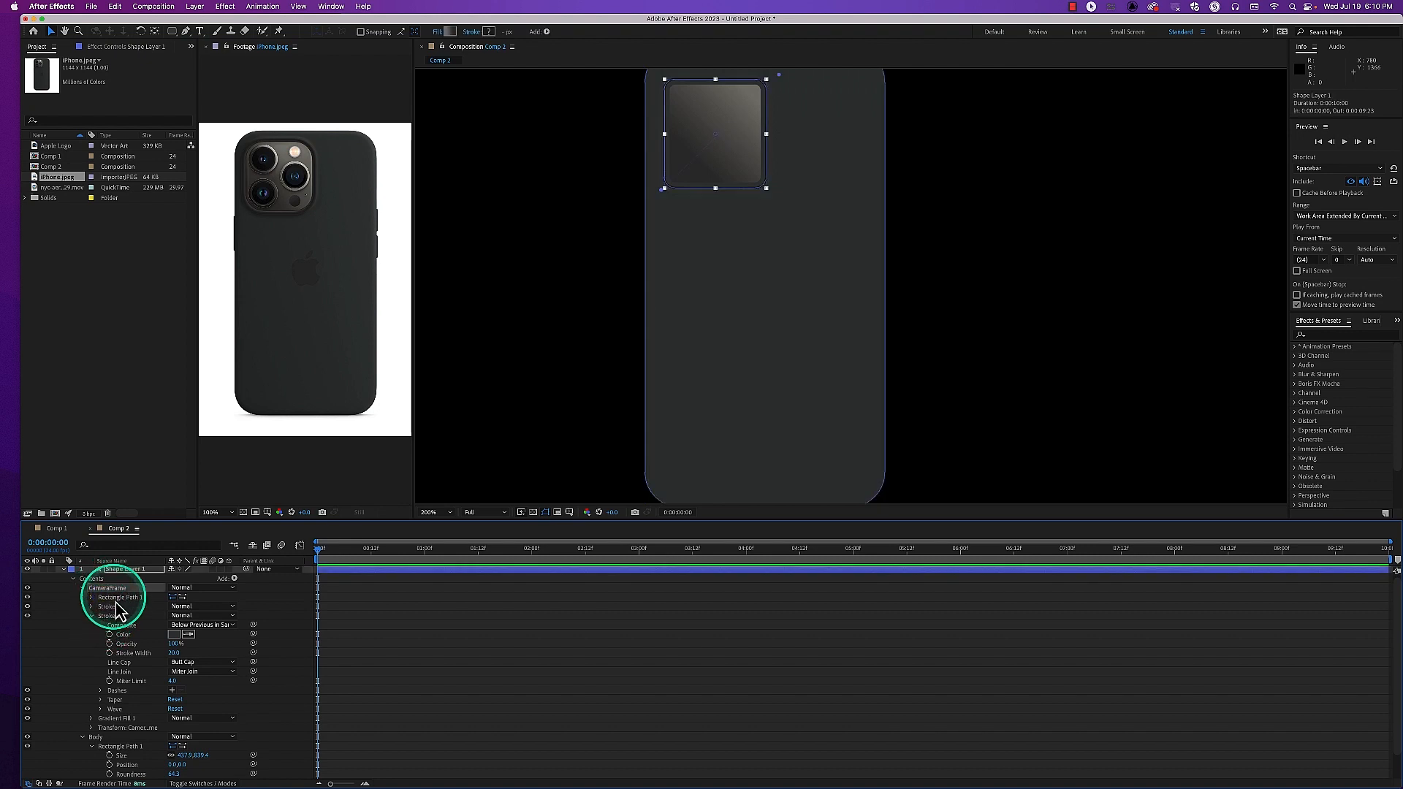
pyautogui.press('super+d')
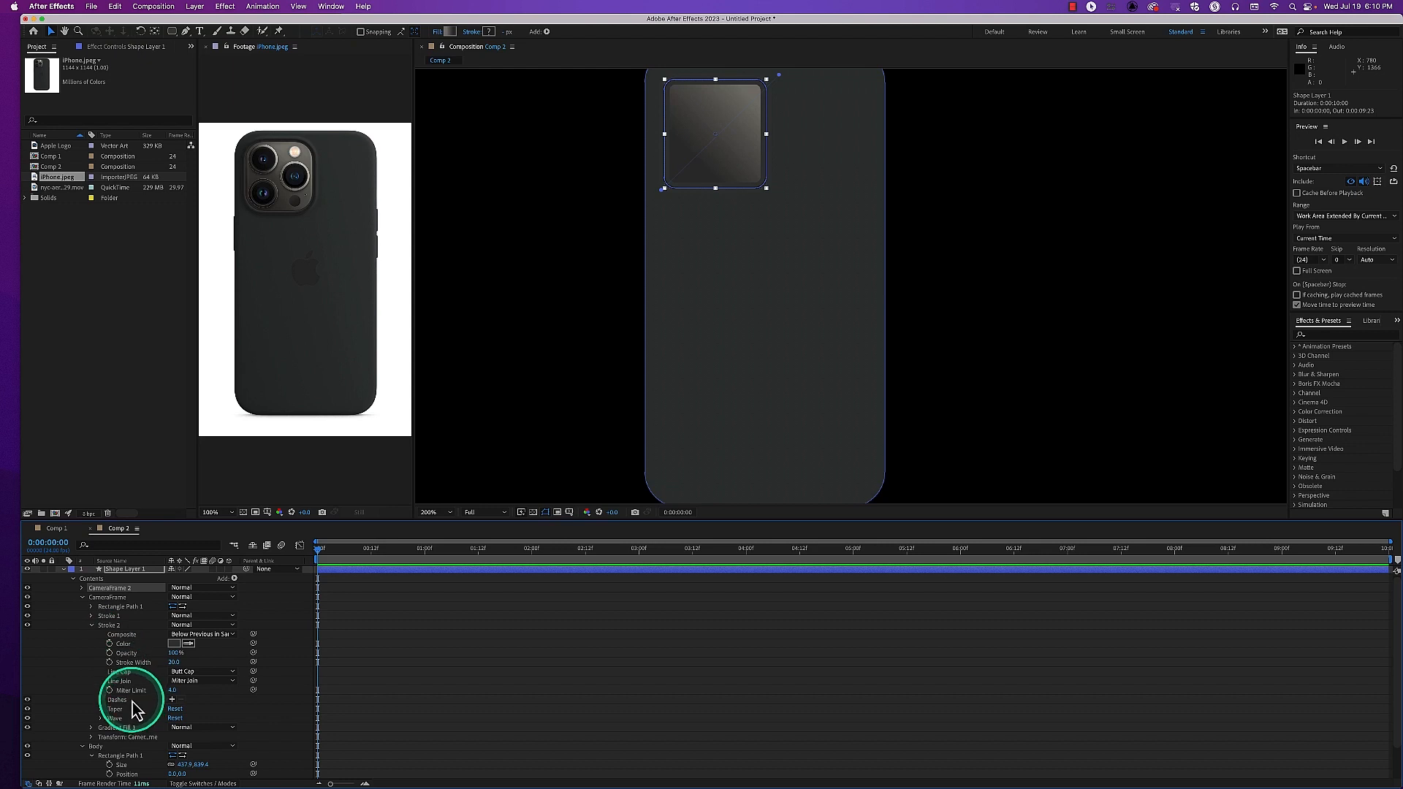
# Delete Stroke 2 from CameraFrame and Stroke 1 from CameraFrame 2, and place CameraFrame 2 below CameraFrame
pyautogui.click(106, 626)
pyautogui.moveTo(106, 633)
pyautogui.mouseDown()
pyautogui.moveTo(103, 597)
pyautogui.moveTo(82, 591)
pyautogui.mouseUp()
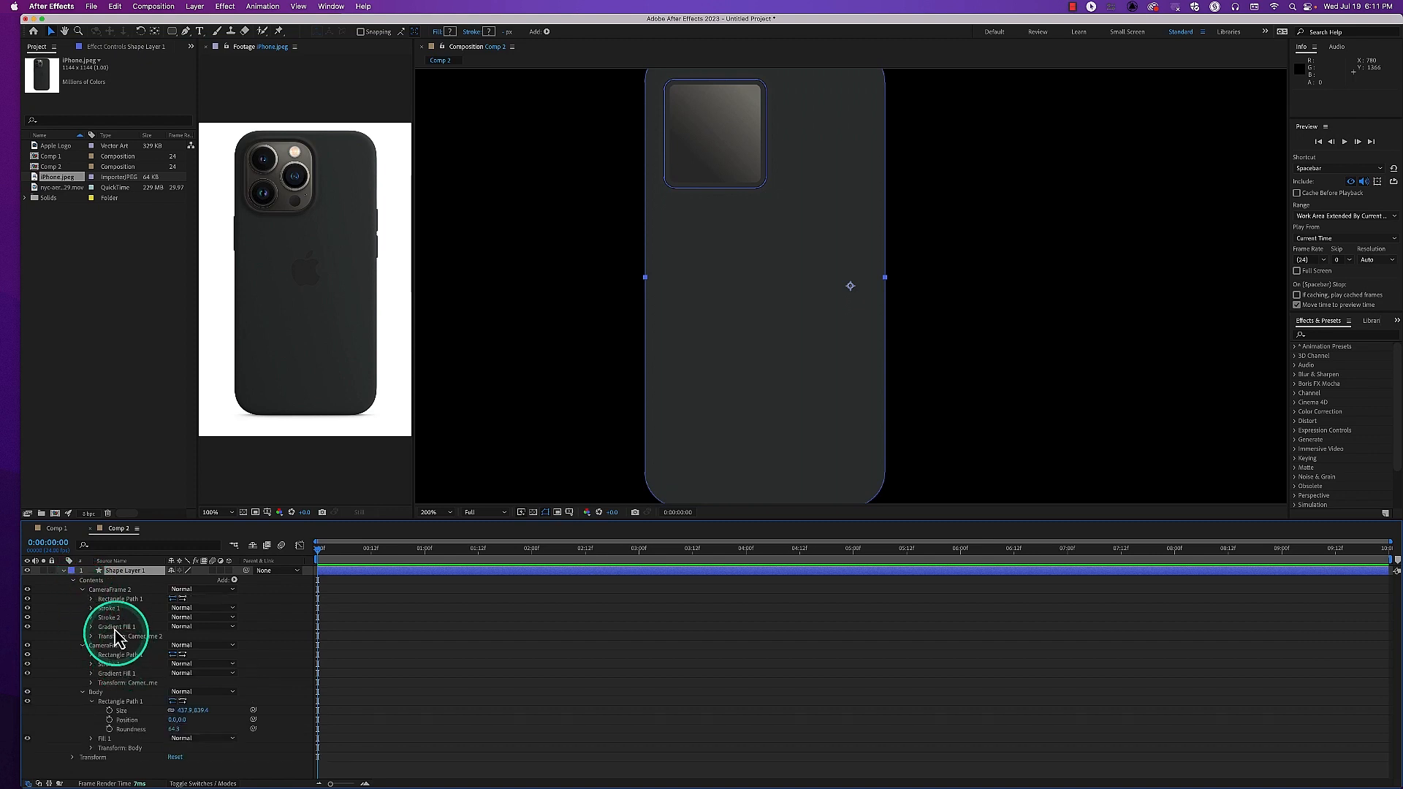
pyautogui.click(112, 609)
pyautogui.press('Delete')
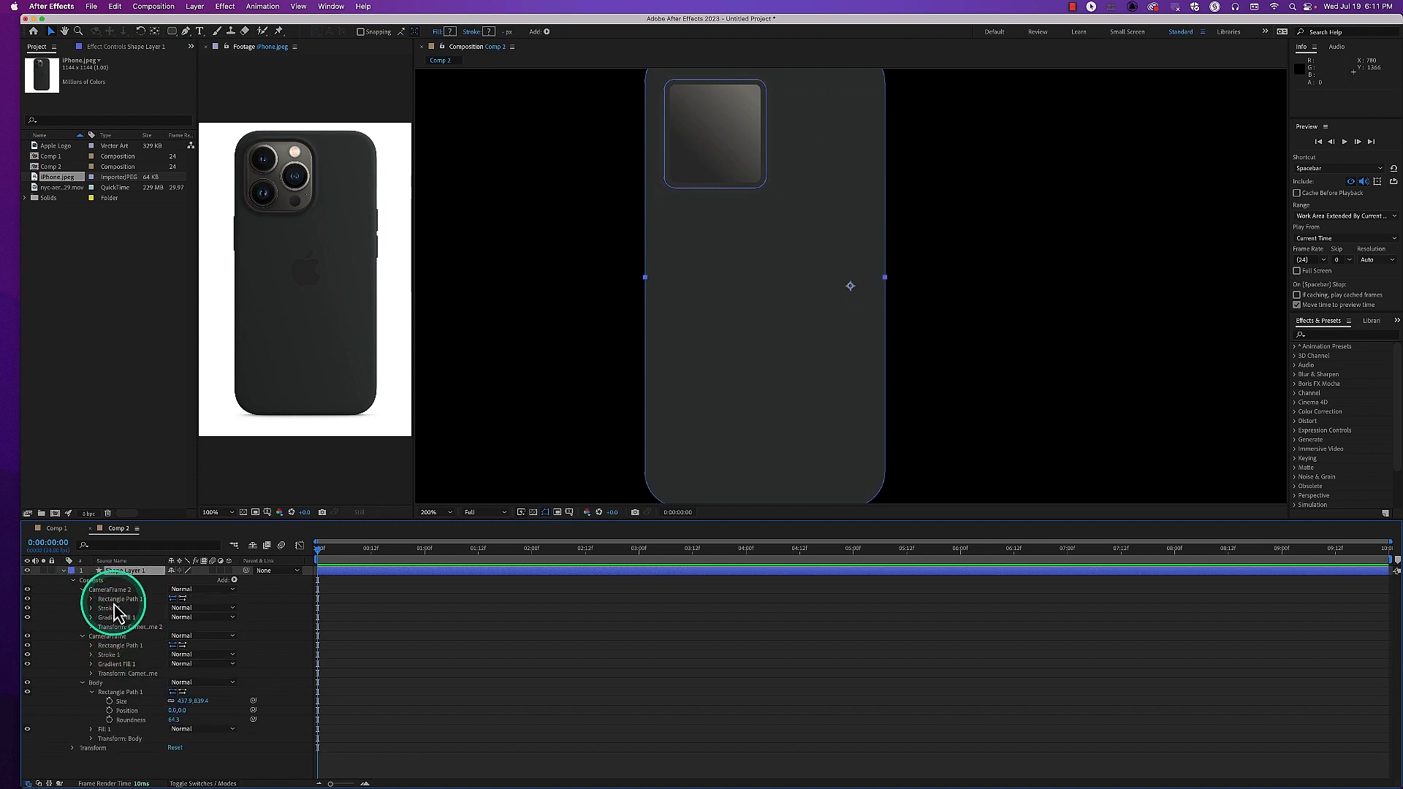
pyautogui.moveTo(113, 592); pyautogui.dragTo(108, 686)
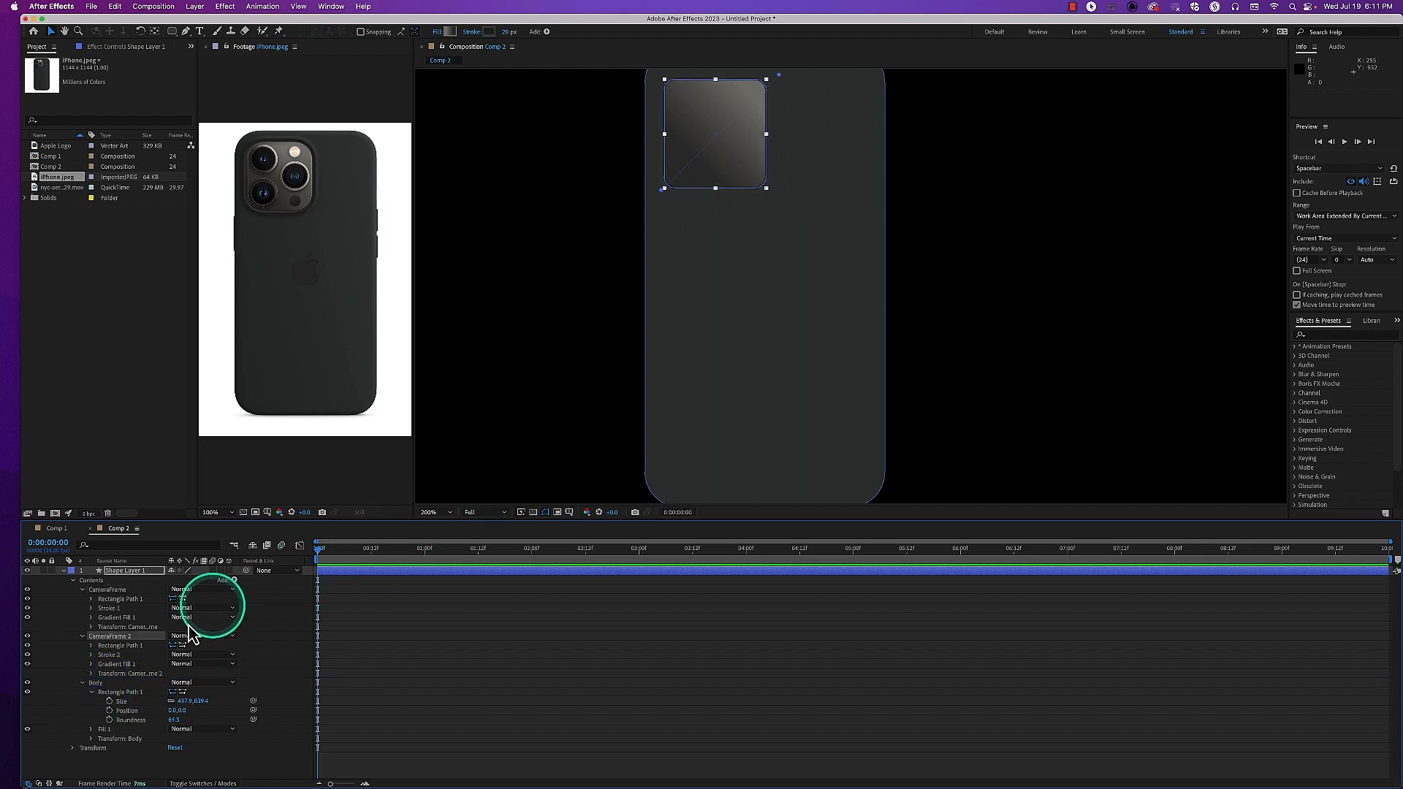
# Enlarge CameraFrame 2's Rectangle Path 1 to a size of about 198 by 211
pyautogui.click(91, 646)
pyautogui.moveTo(182, 663); pyautogui.dragTo(188, 655)
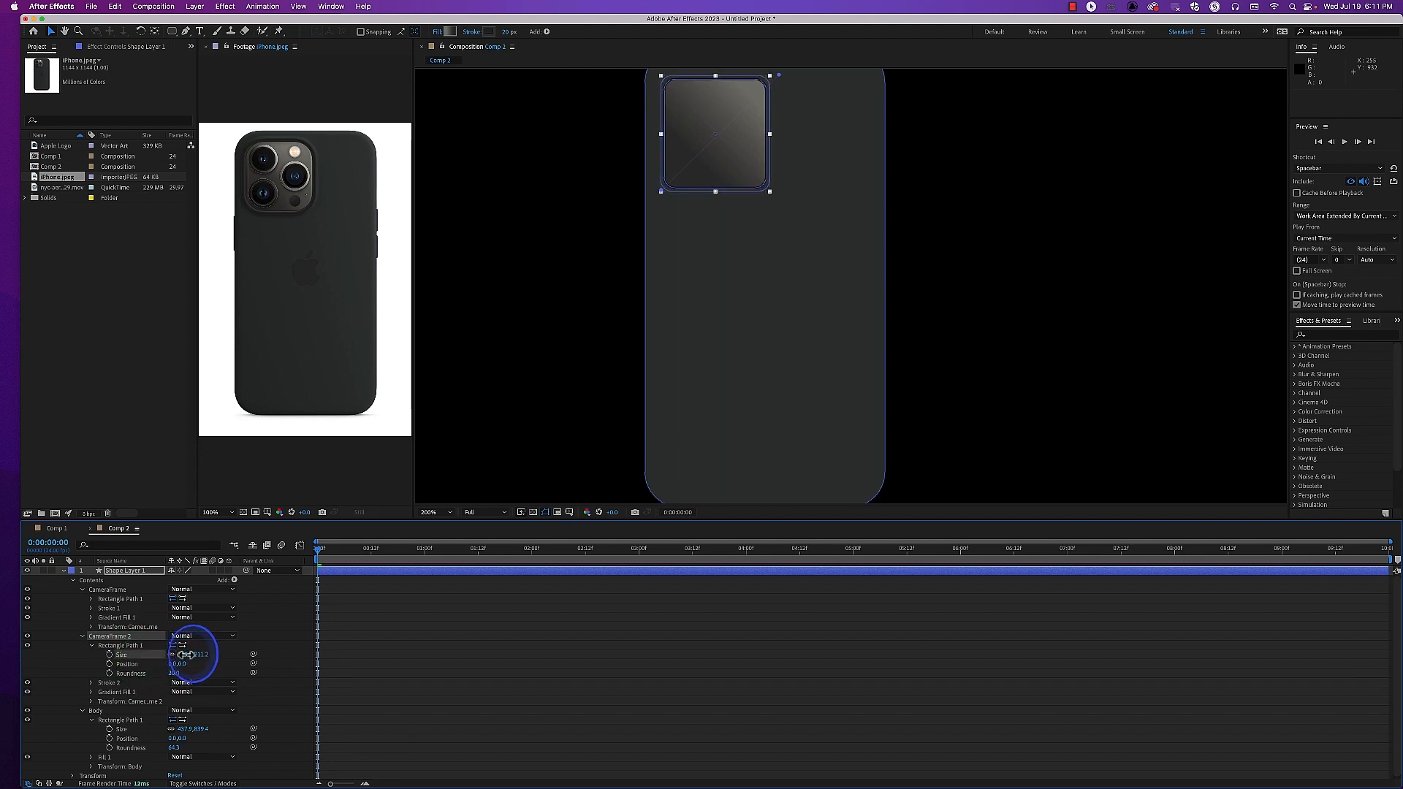
pyautogui.click(494, 453)
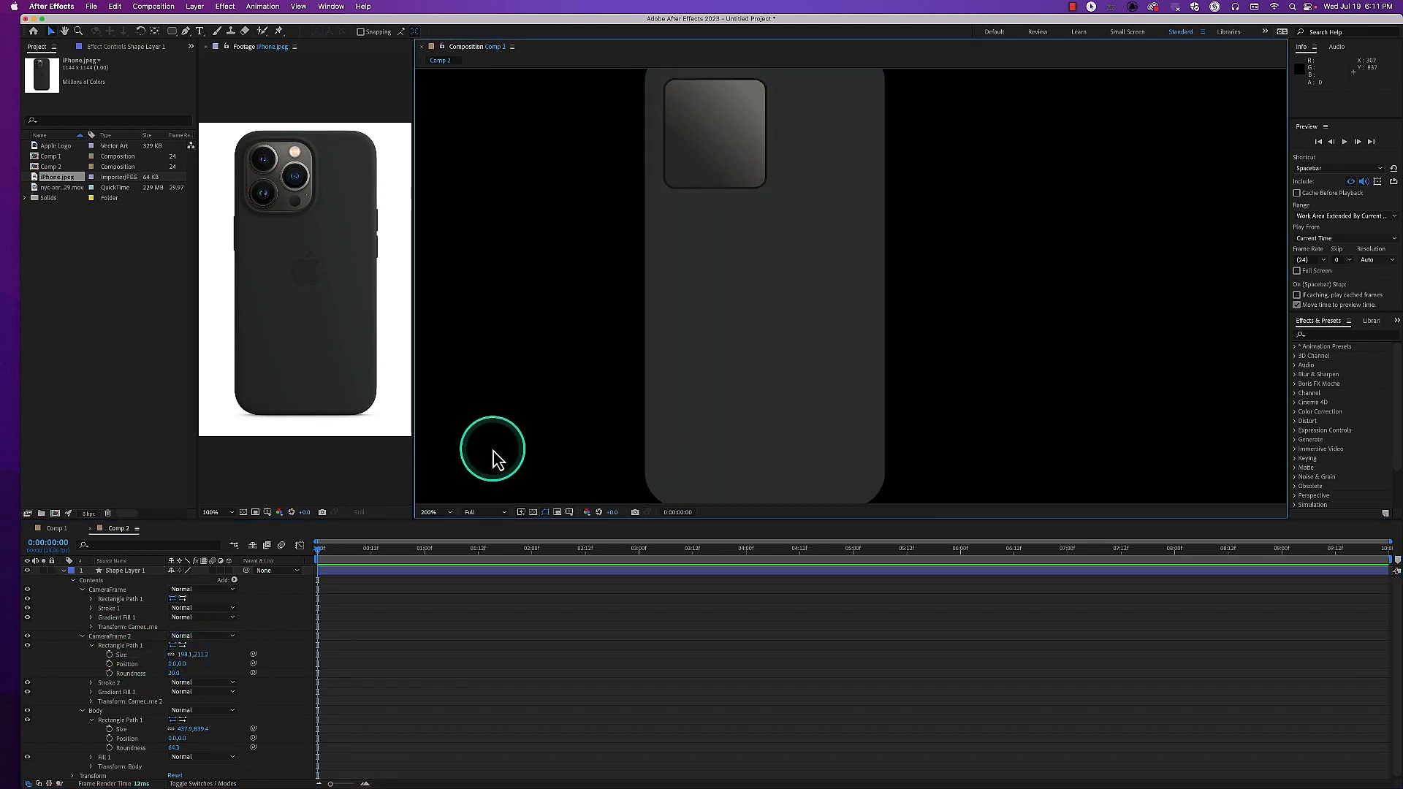
# Set the color of Stroke 2 in CameraFrame 2 to the dark grey 303231
pyautogui.click(91, 683)
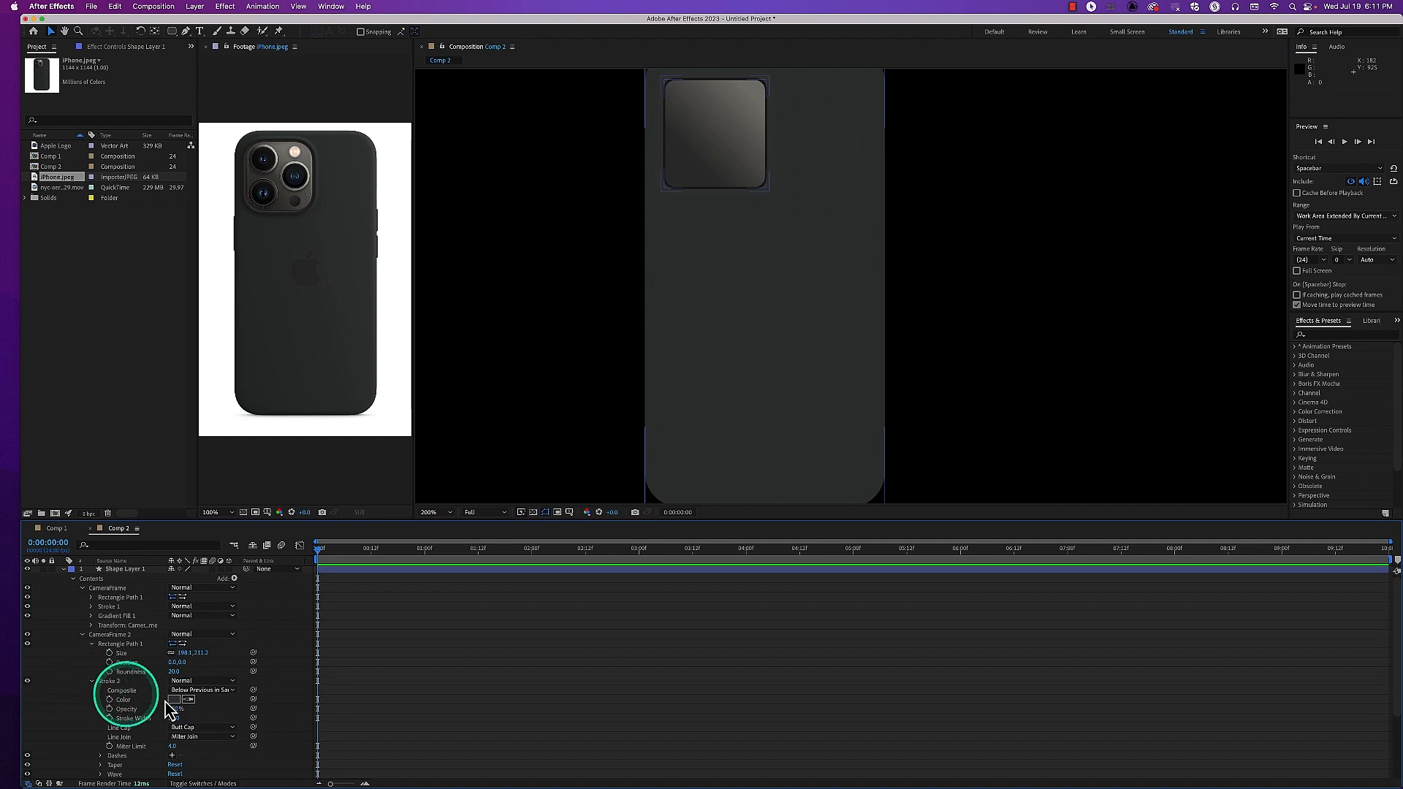
pyautogui.click(175, 699)
pyautogui.moveTo(219, 428); pyautogui.dragTo(219, 435)
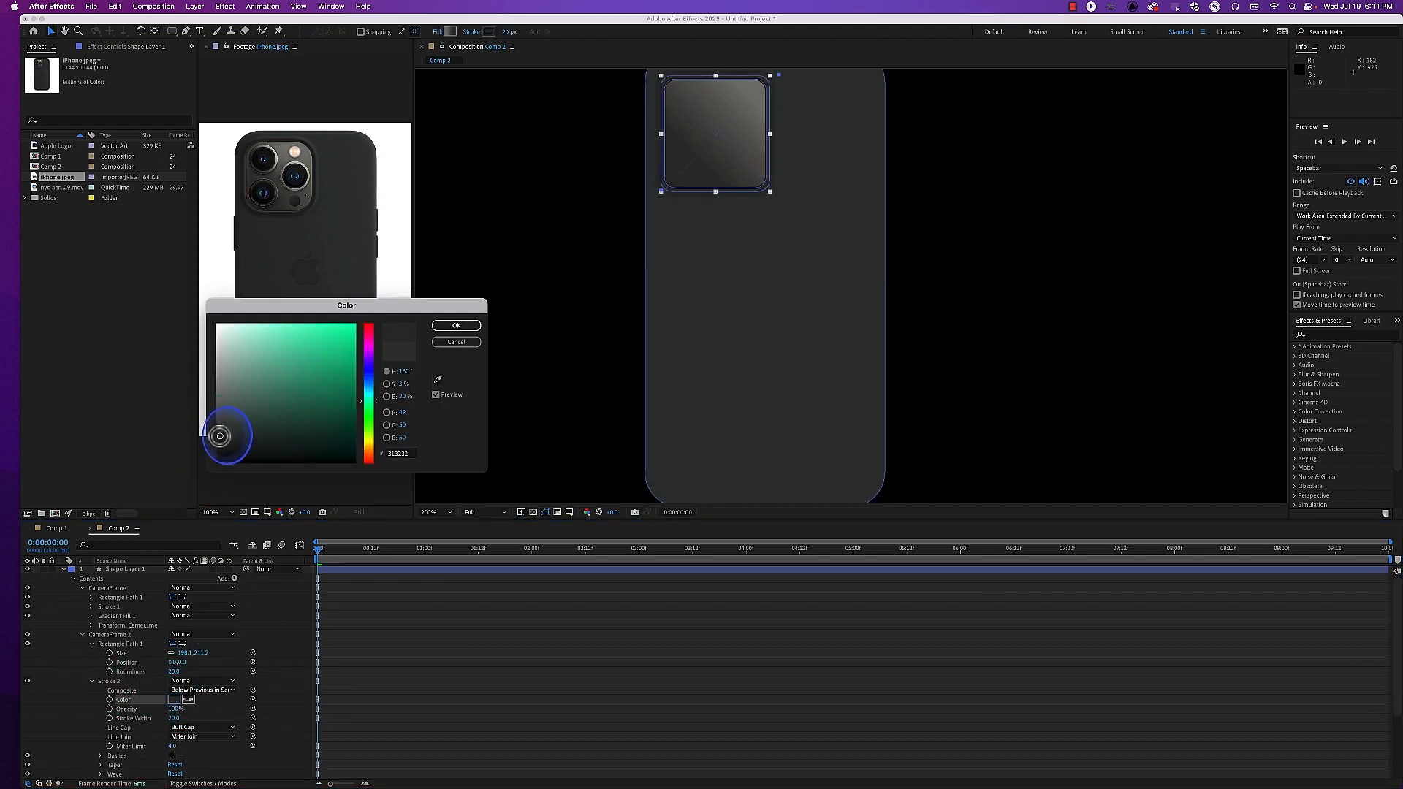
pyautogui.click(455, 326)
pyautogui.click(504, 356)
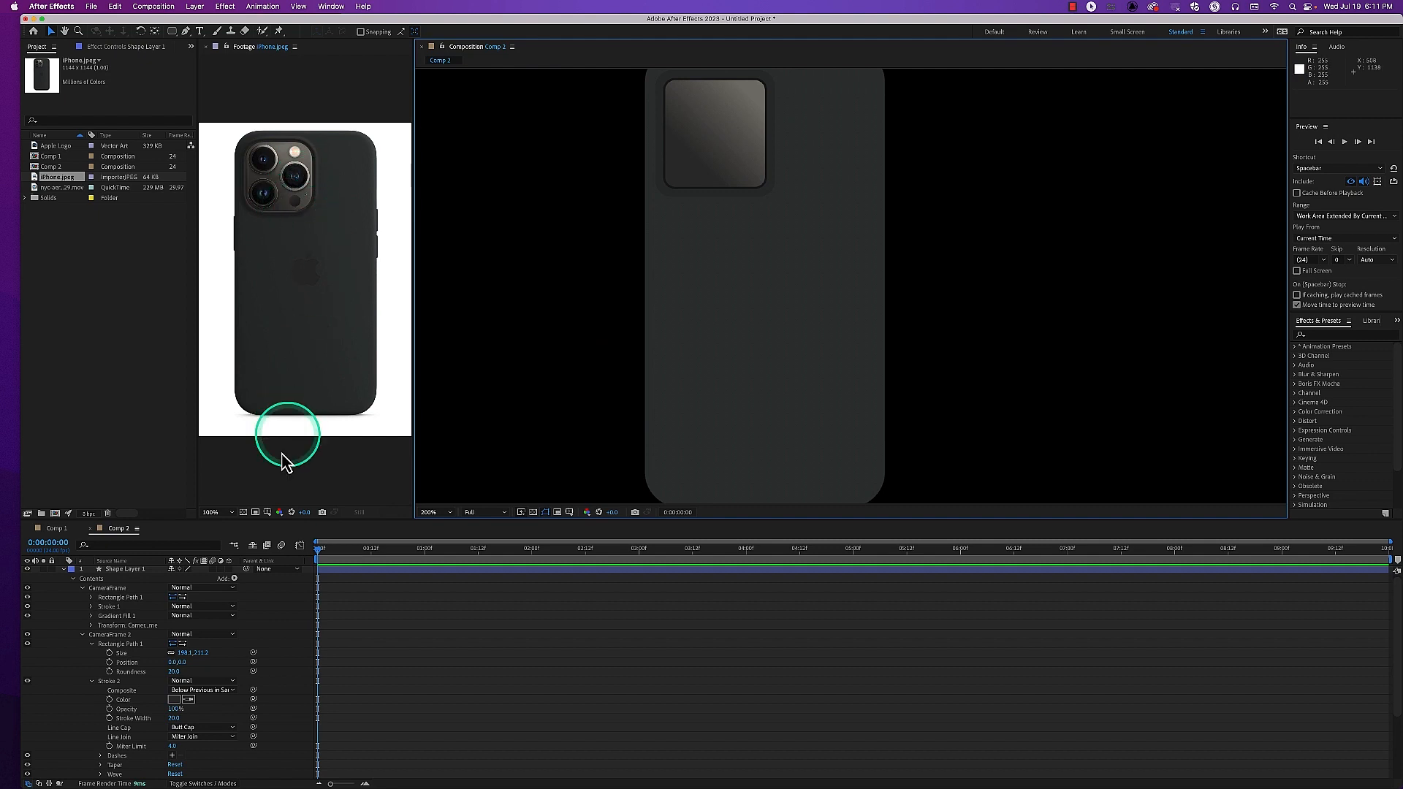
# Group CameraFrame, CameraFrame 2 and Body together and name the group Frame
pyautogui.click(114, 590)
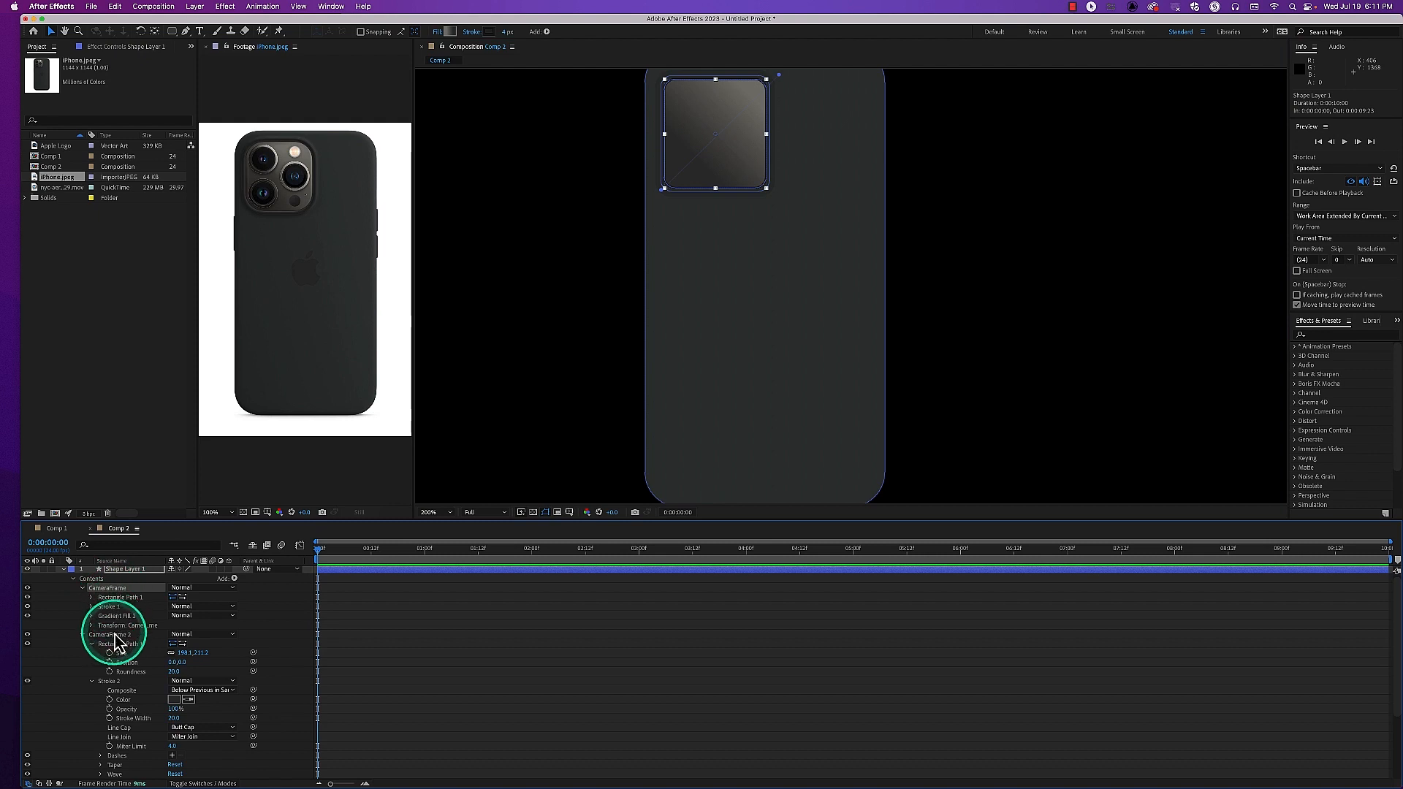
pyautogui.click(114, 636)
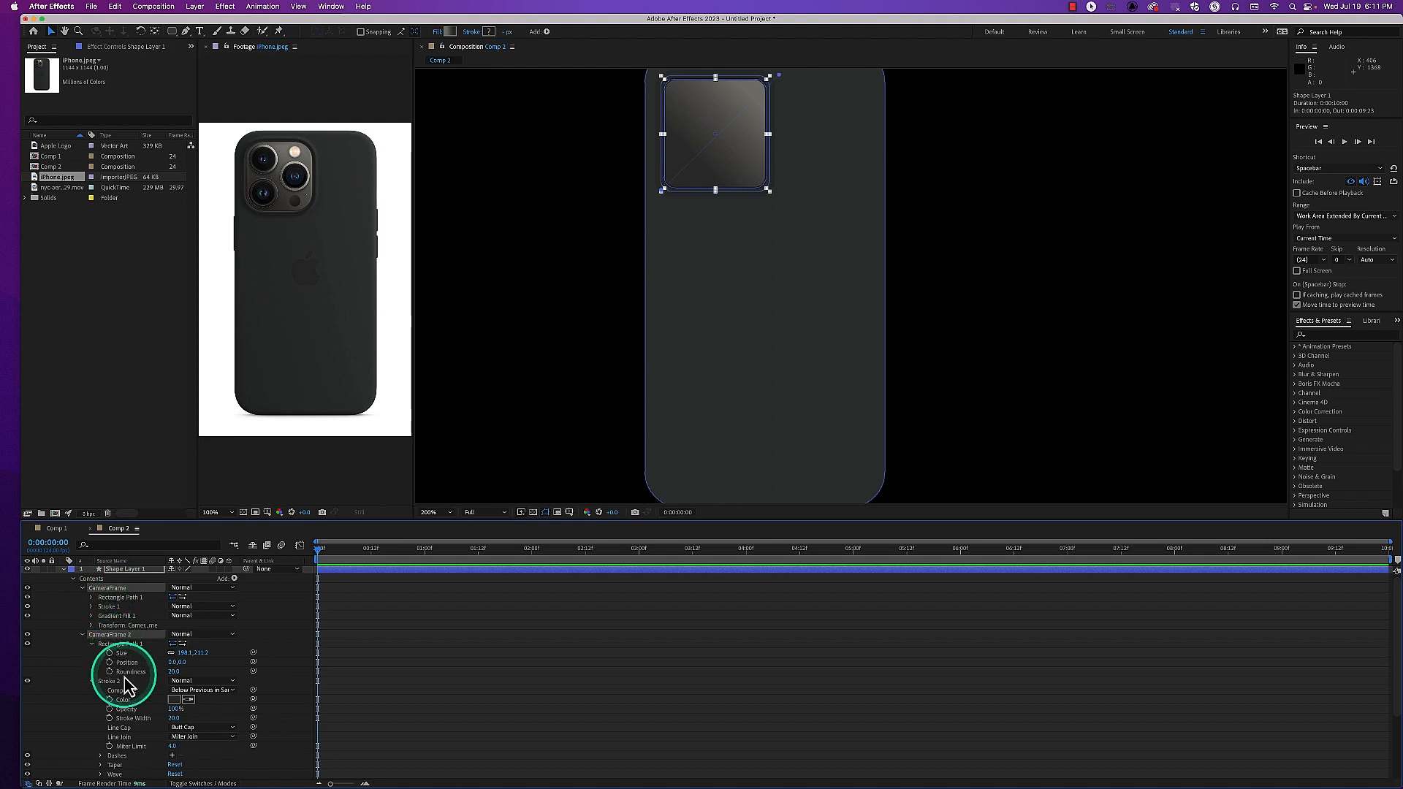
pyautogui.click(81, 589)
pyautogui.keyDown('shift'); pyautogui.click(95, 610); pyautogui.keyUp('shift')
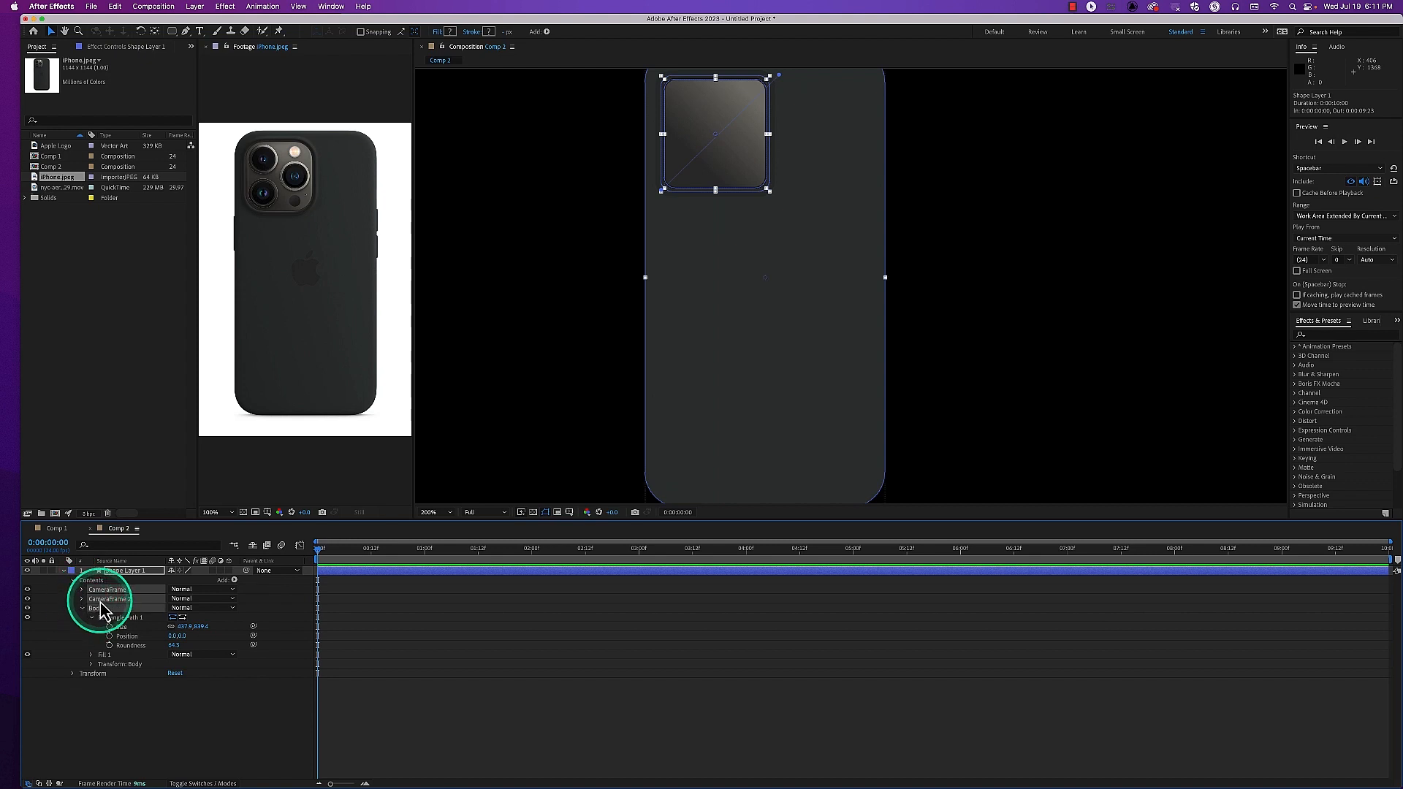
pyautogui.press('super+g')
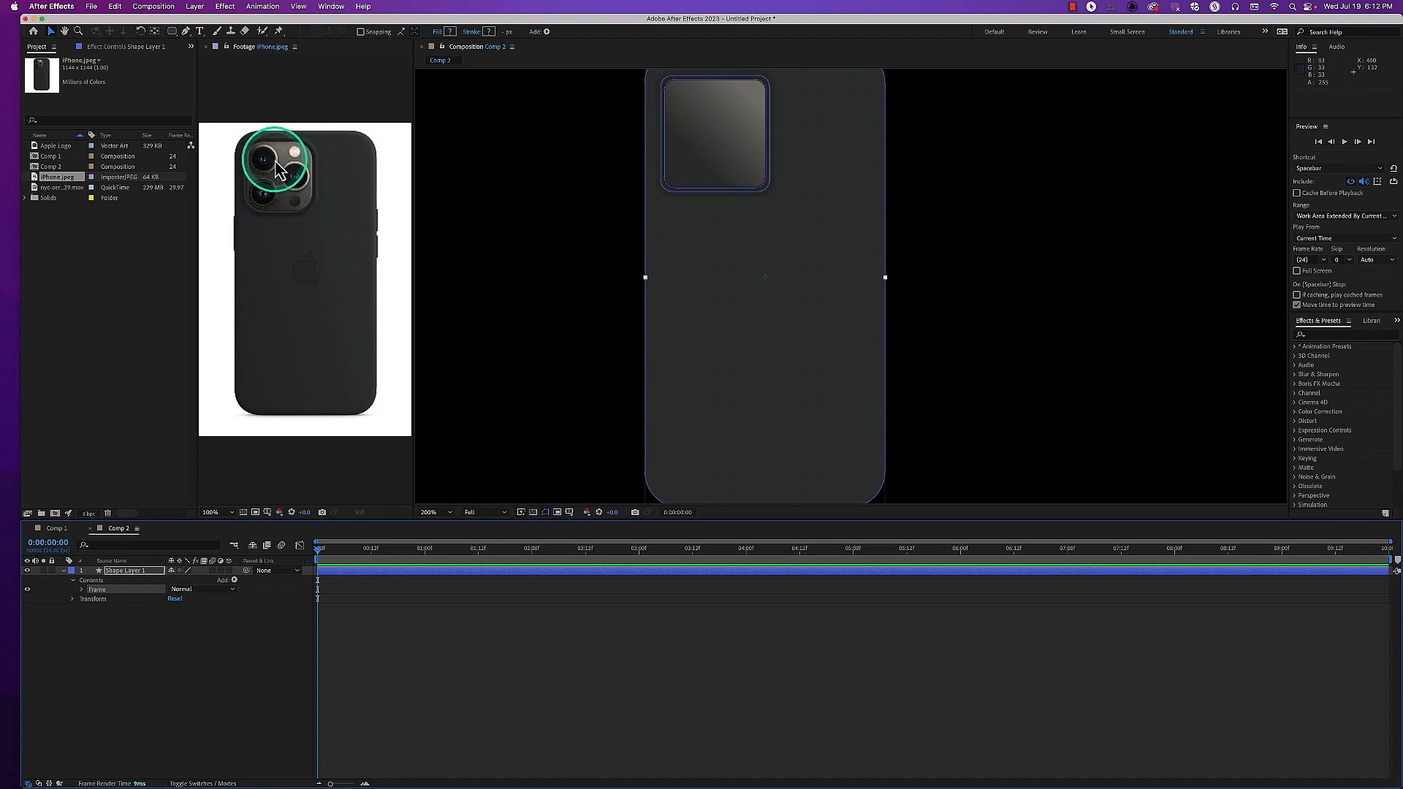
# Draw a small circle with the Ellipse tool in the camera frame's upper-left corner, as a new shape in Shape Layer 1's Contents
pyautogui.click(92, 575)
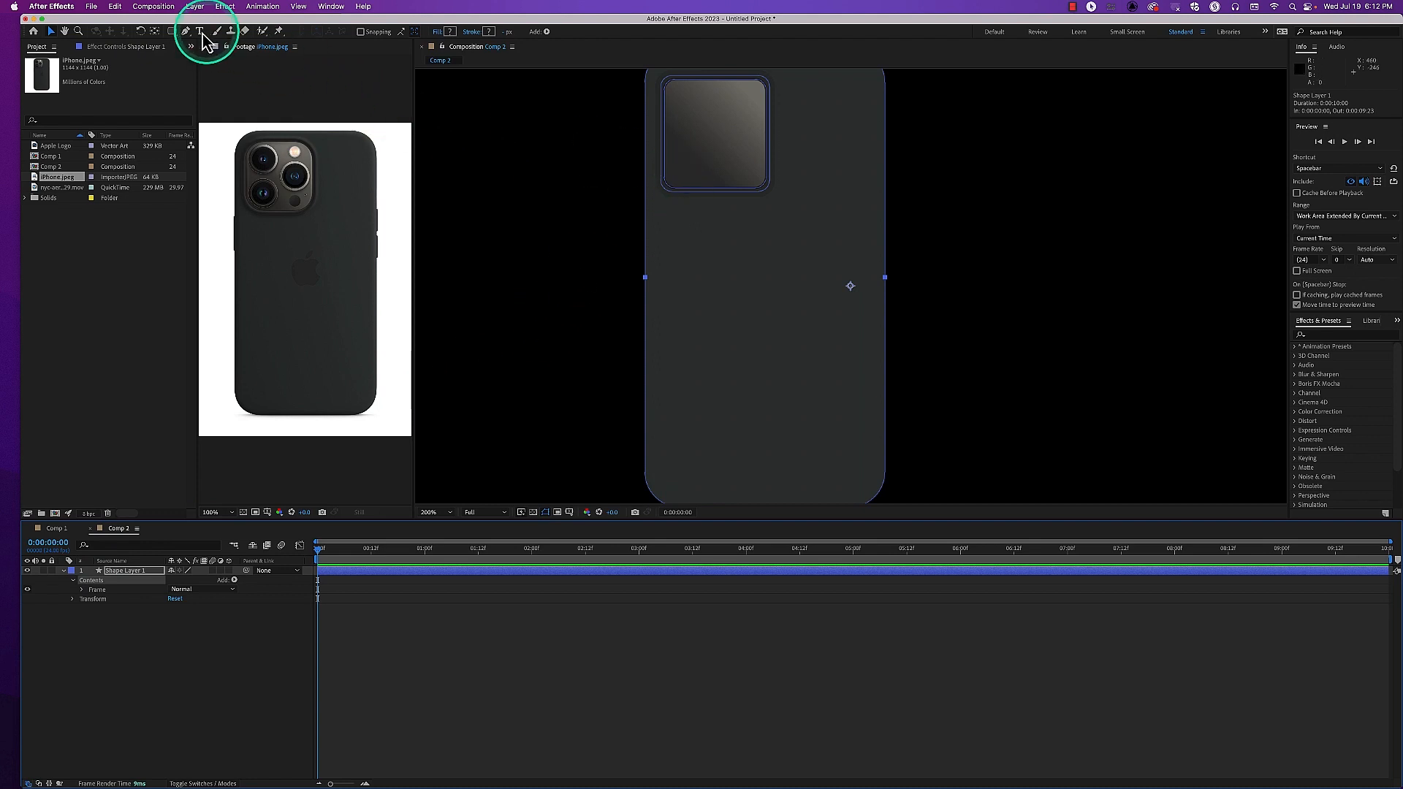
pyautogui.click(173, 31)
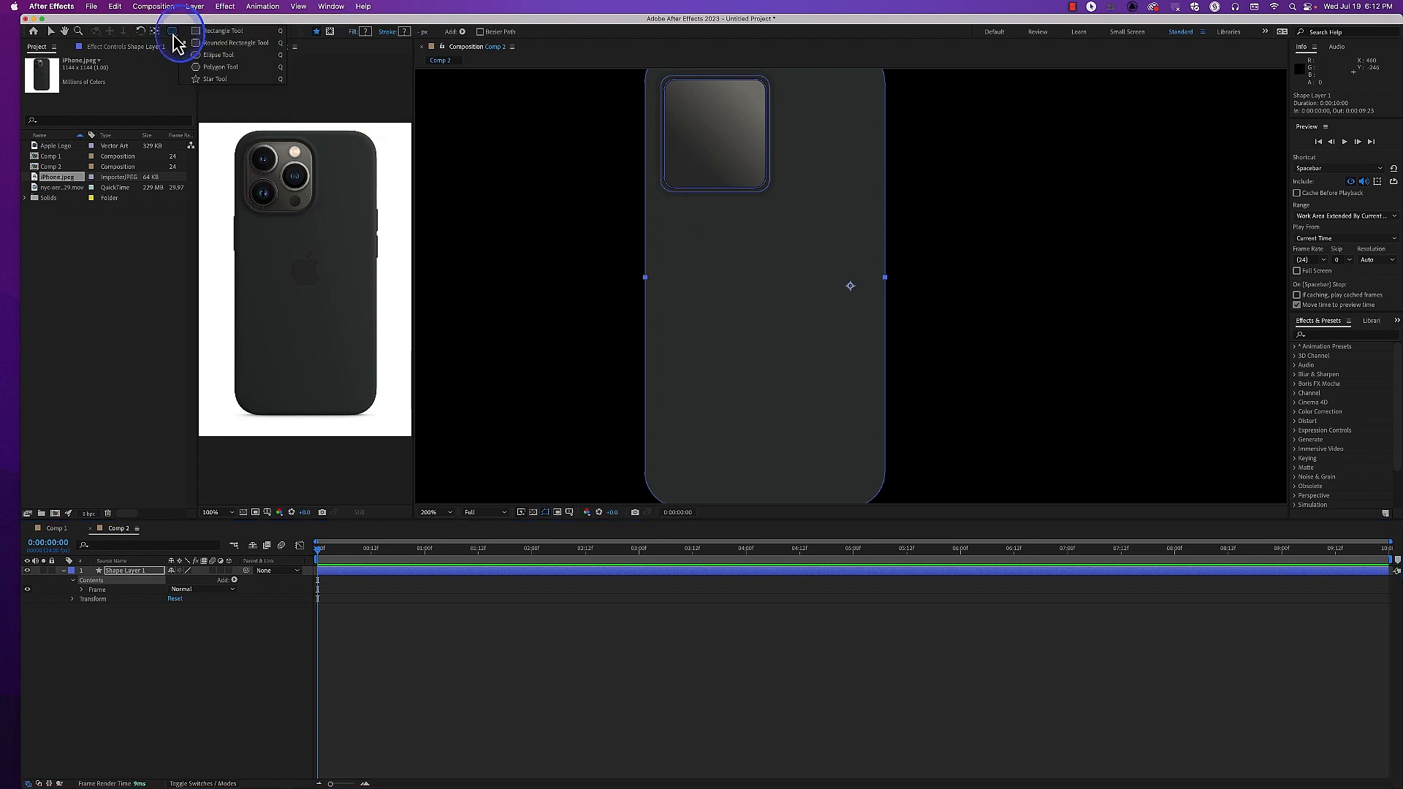
pyautogui.click(221, 68)
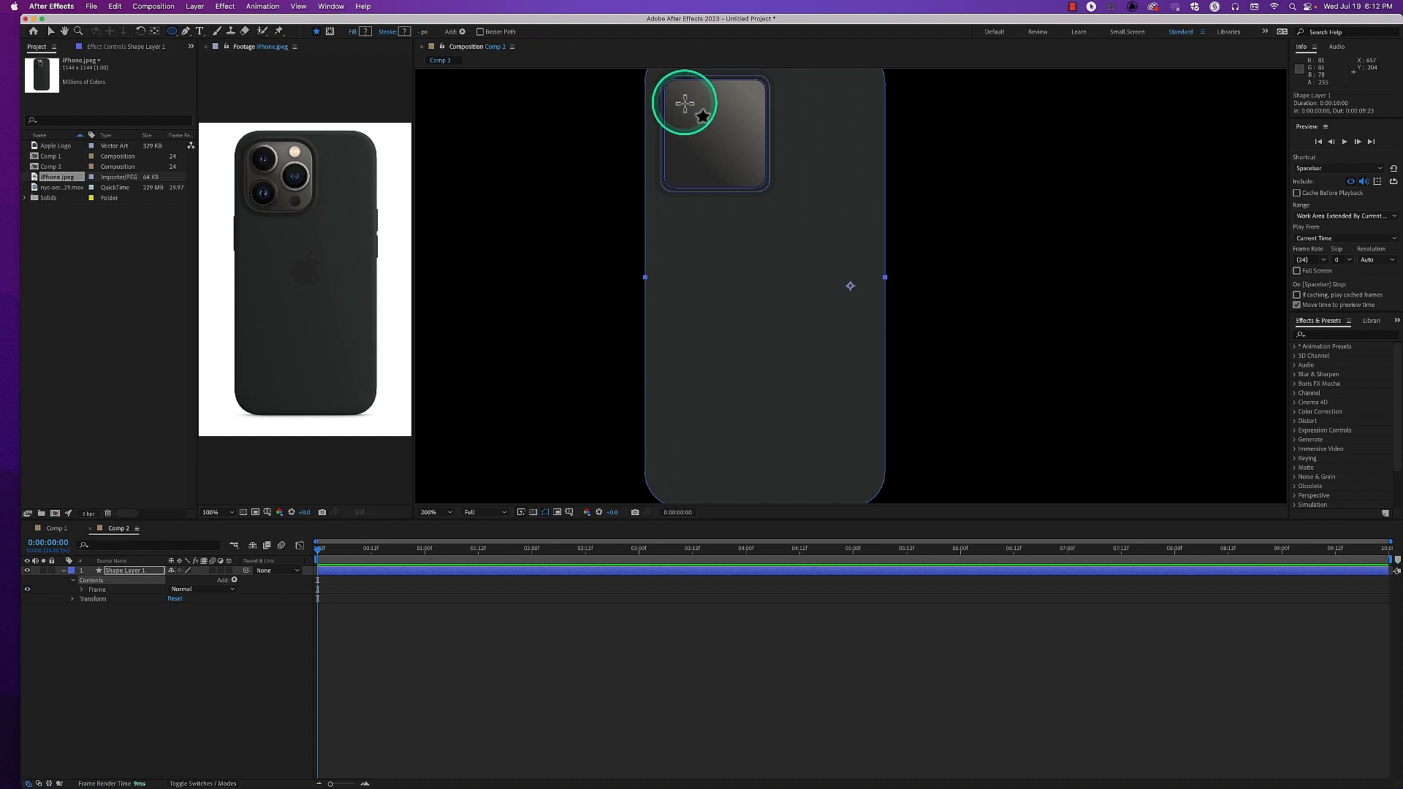
pyautogui.moveTo(676, 92); pyautogui.dragTo(677, 93)
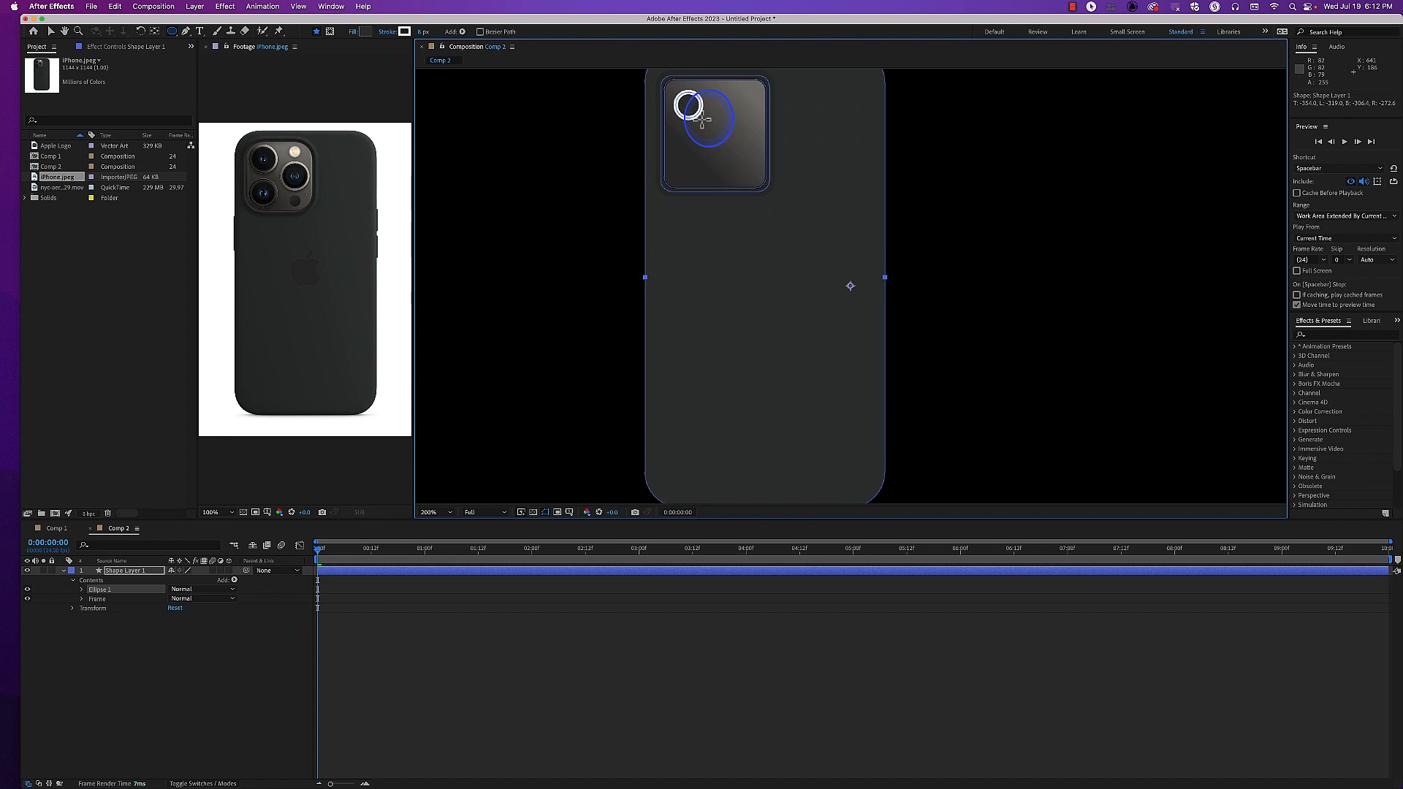
pyautogui.press('super+z')
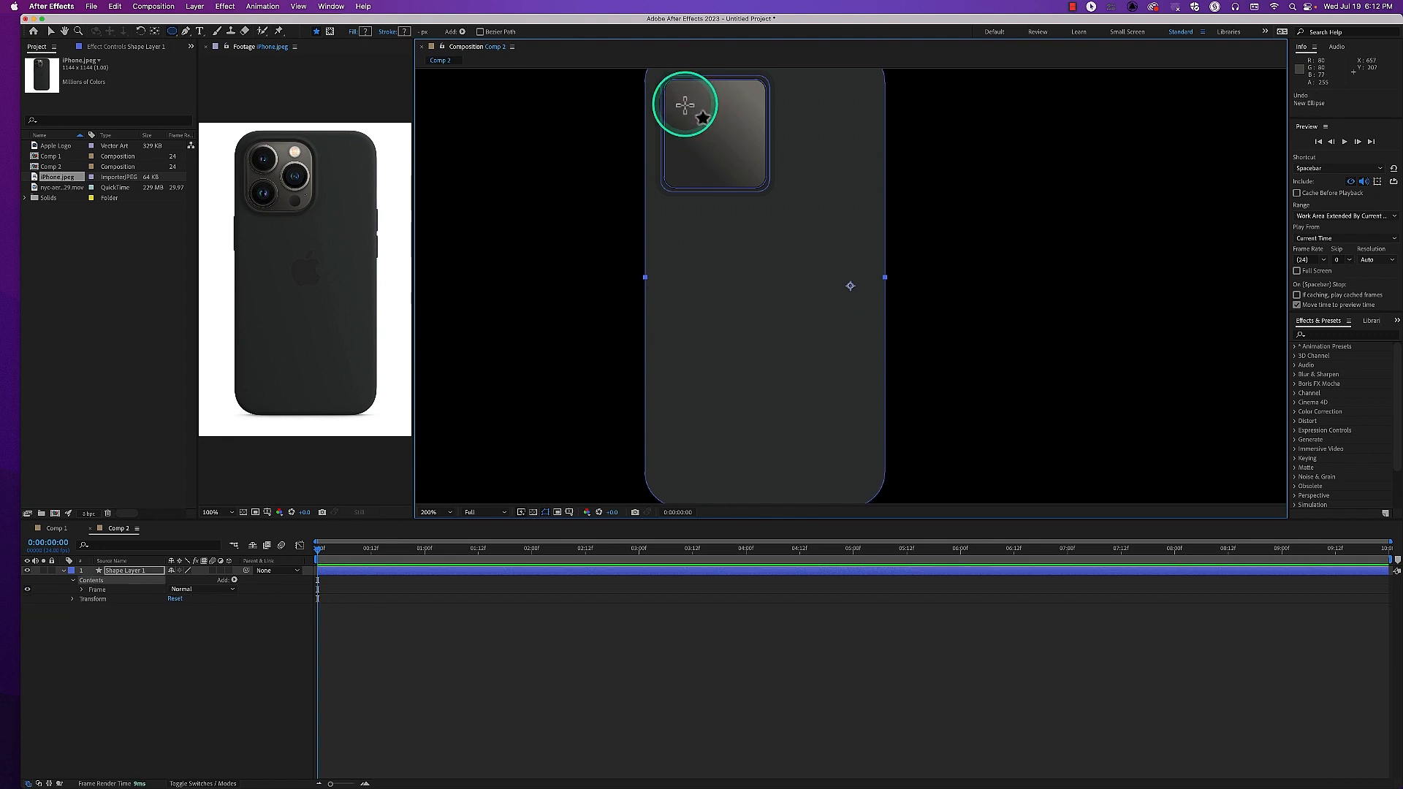
pyautogui.moveTo(685, 105); pyautogui.dragTo(688, 105)
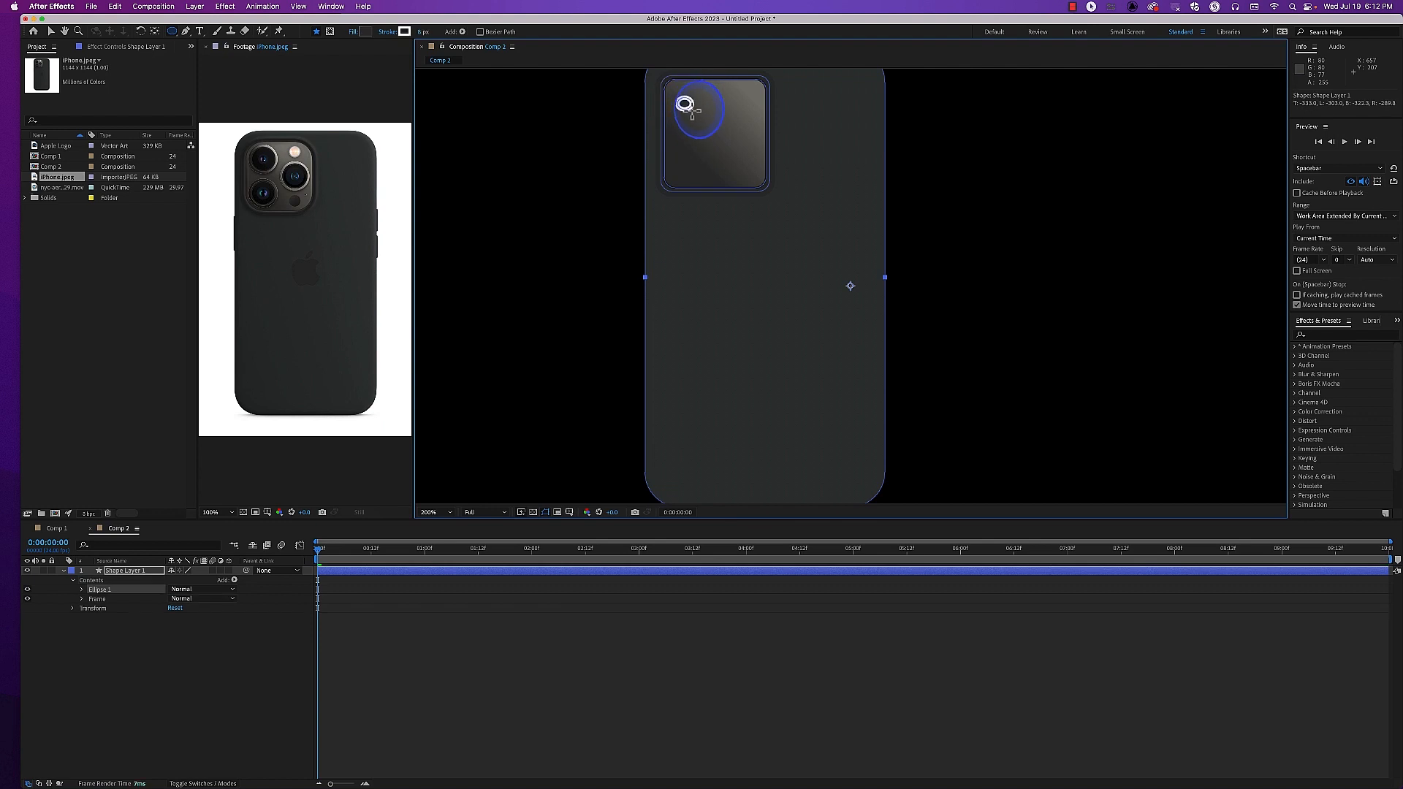
pyautogui.press('super+z')
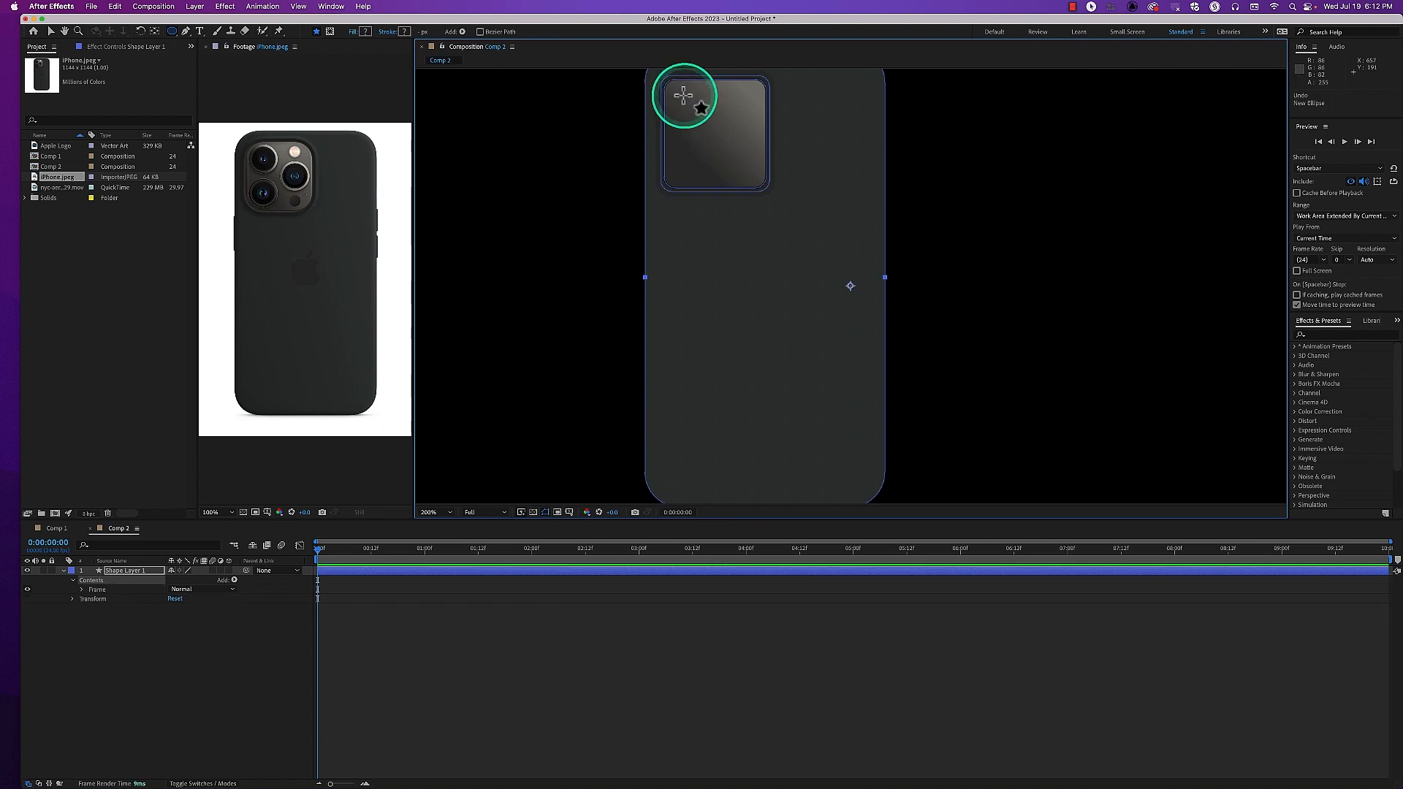
pyautogui.moveTo(677, 92); pyautogui.dragTo(676, 91)
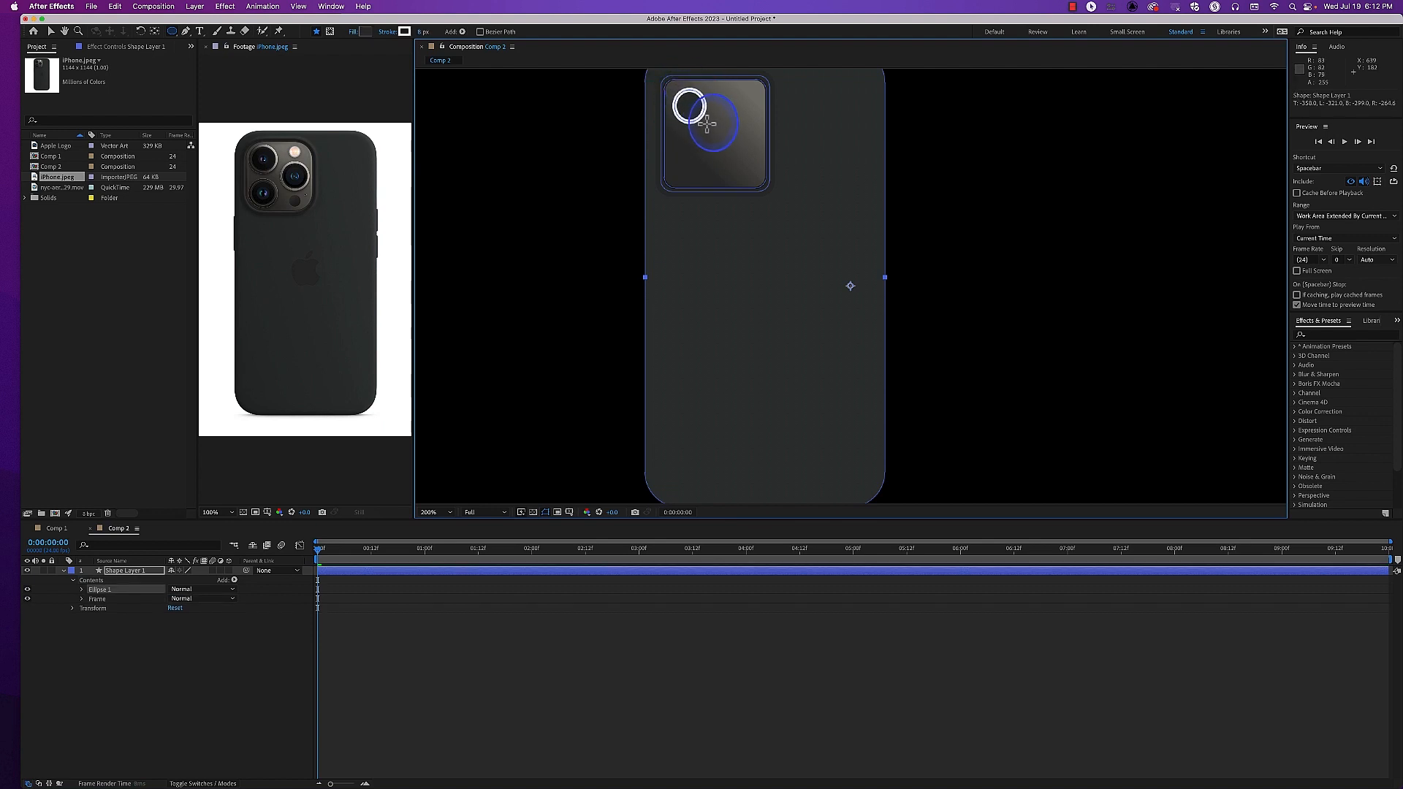
pyautogui.press('super+z')
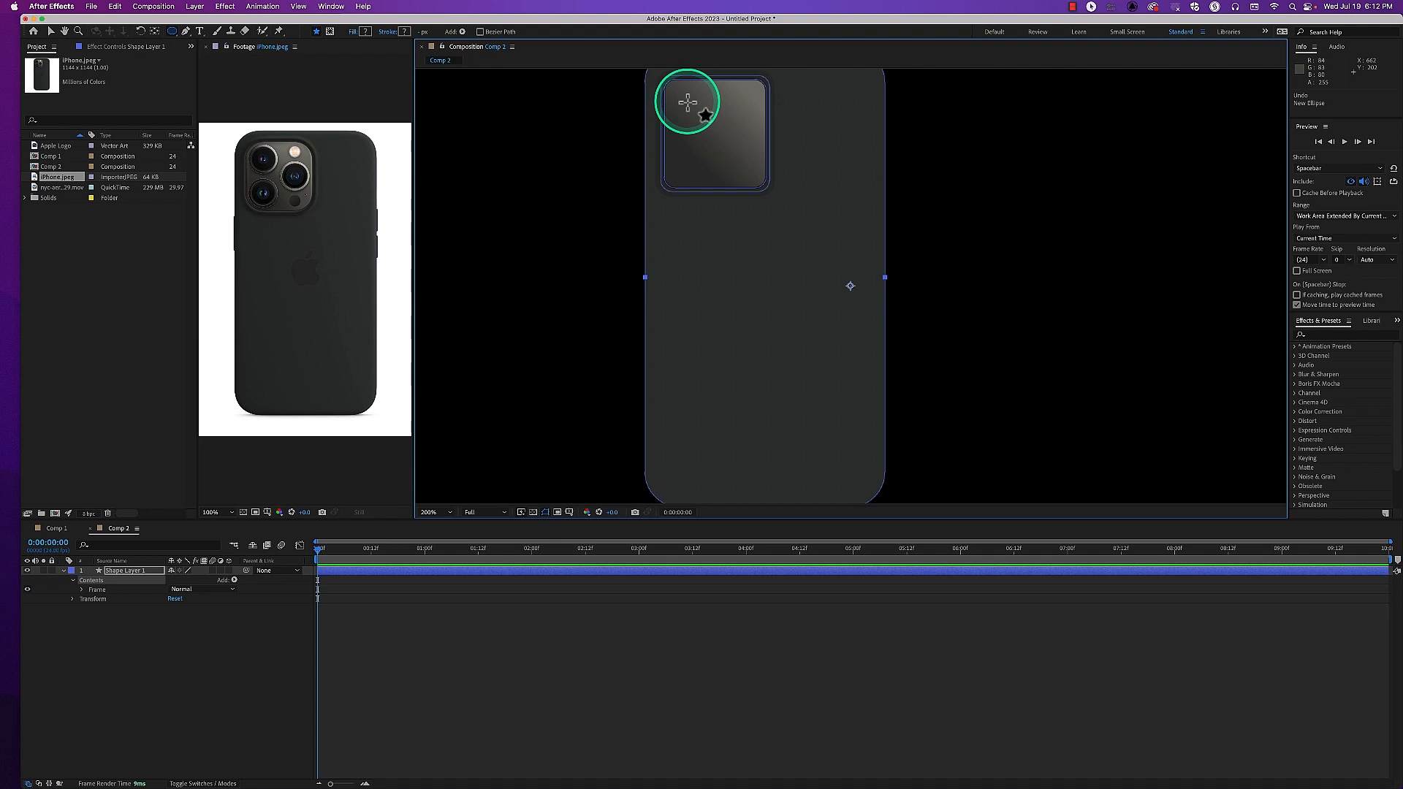
pyautogui.press('super+shift+z')
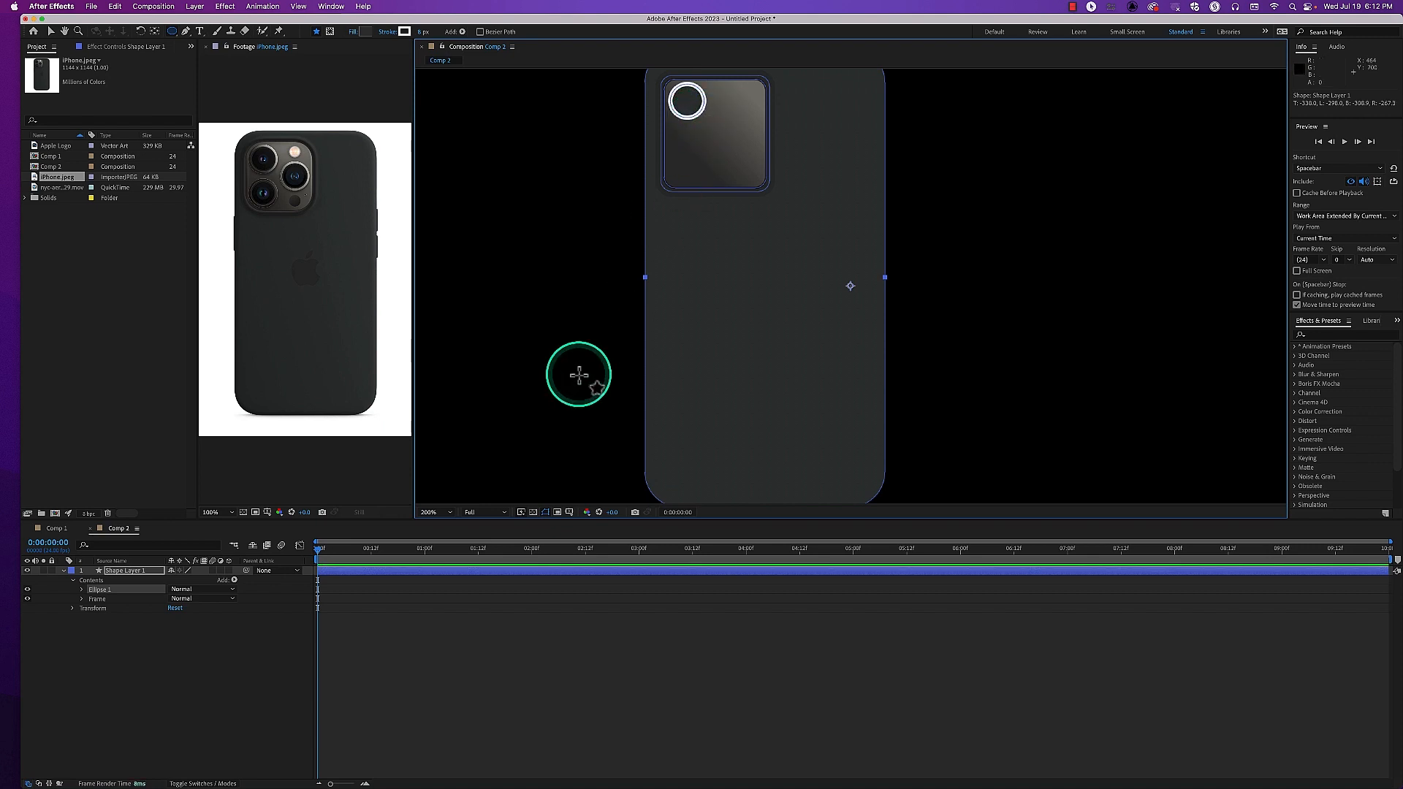
# Delete Stroke 1 and Fill 1 from Ellipse 1
pyautogui.click(81, 590)
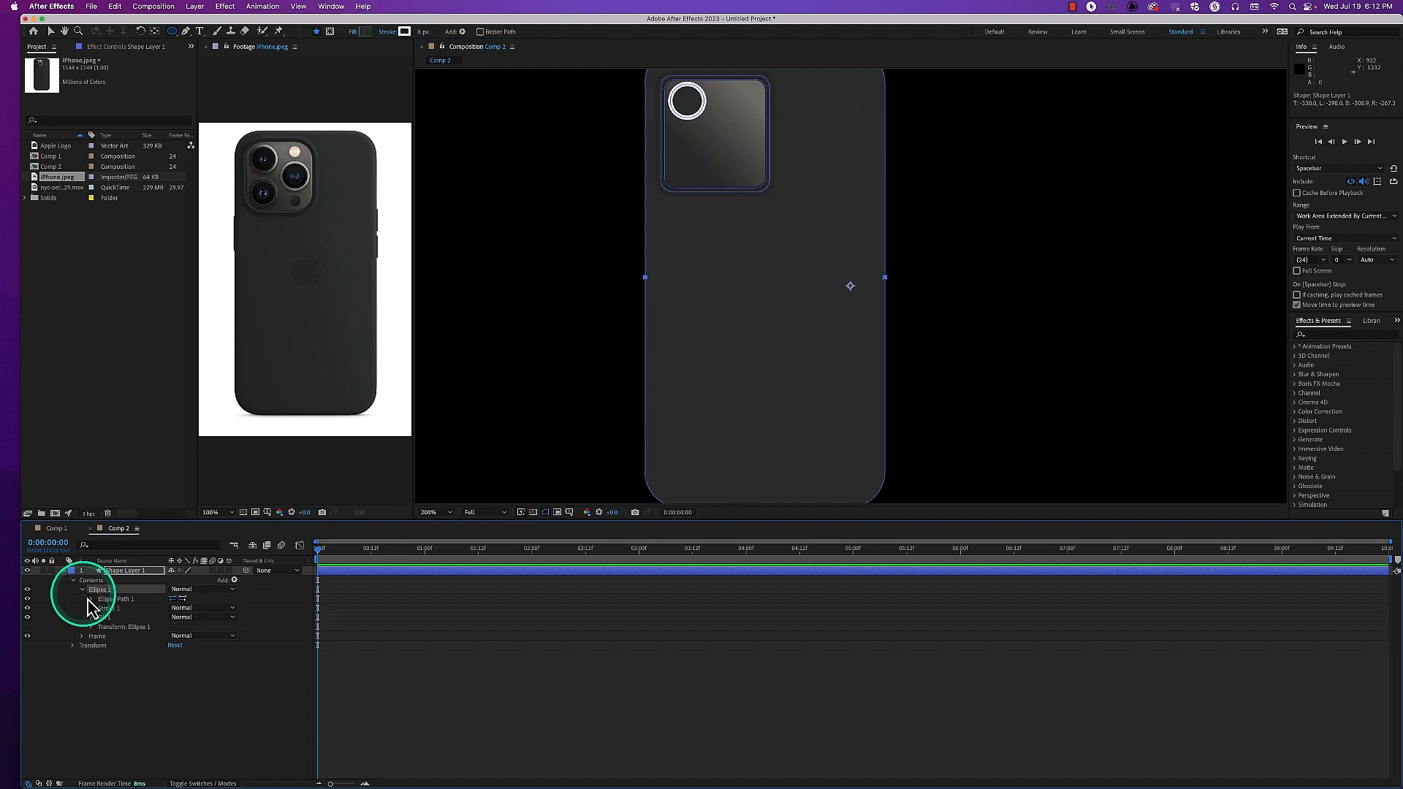
pyautogui.click(110, 608)
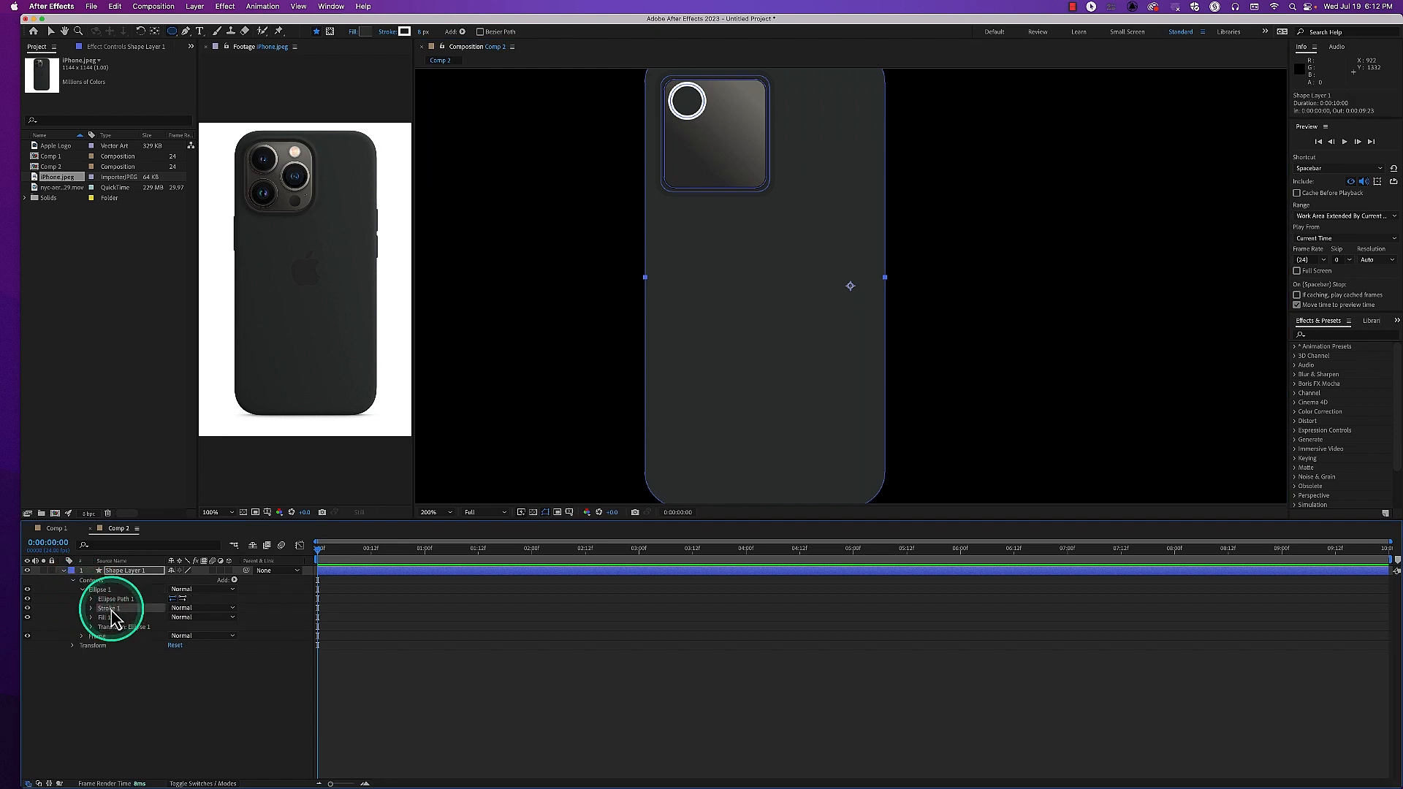
pyautogui.press('Delete')
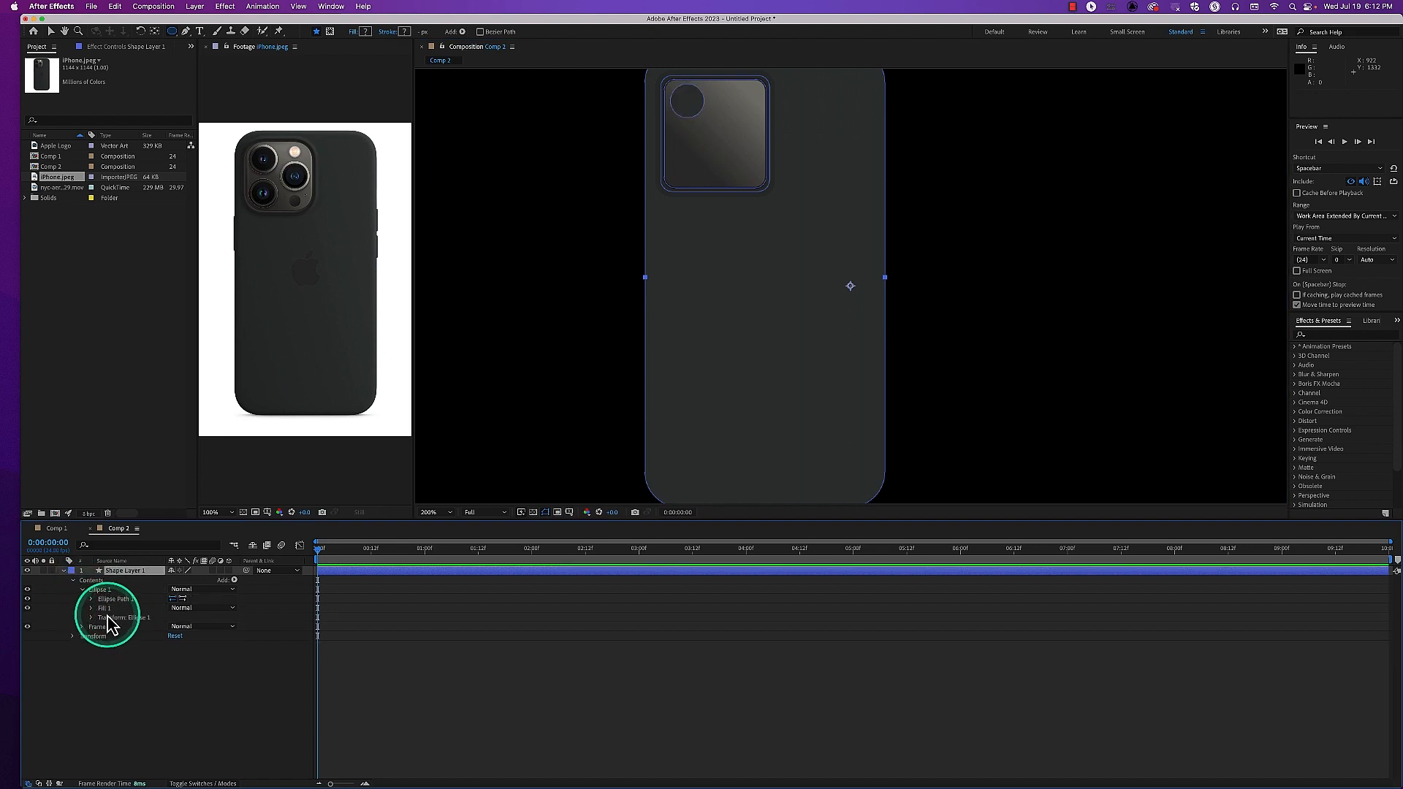
pyautogui.click(106, 609)
pyautogui.press('Delete')
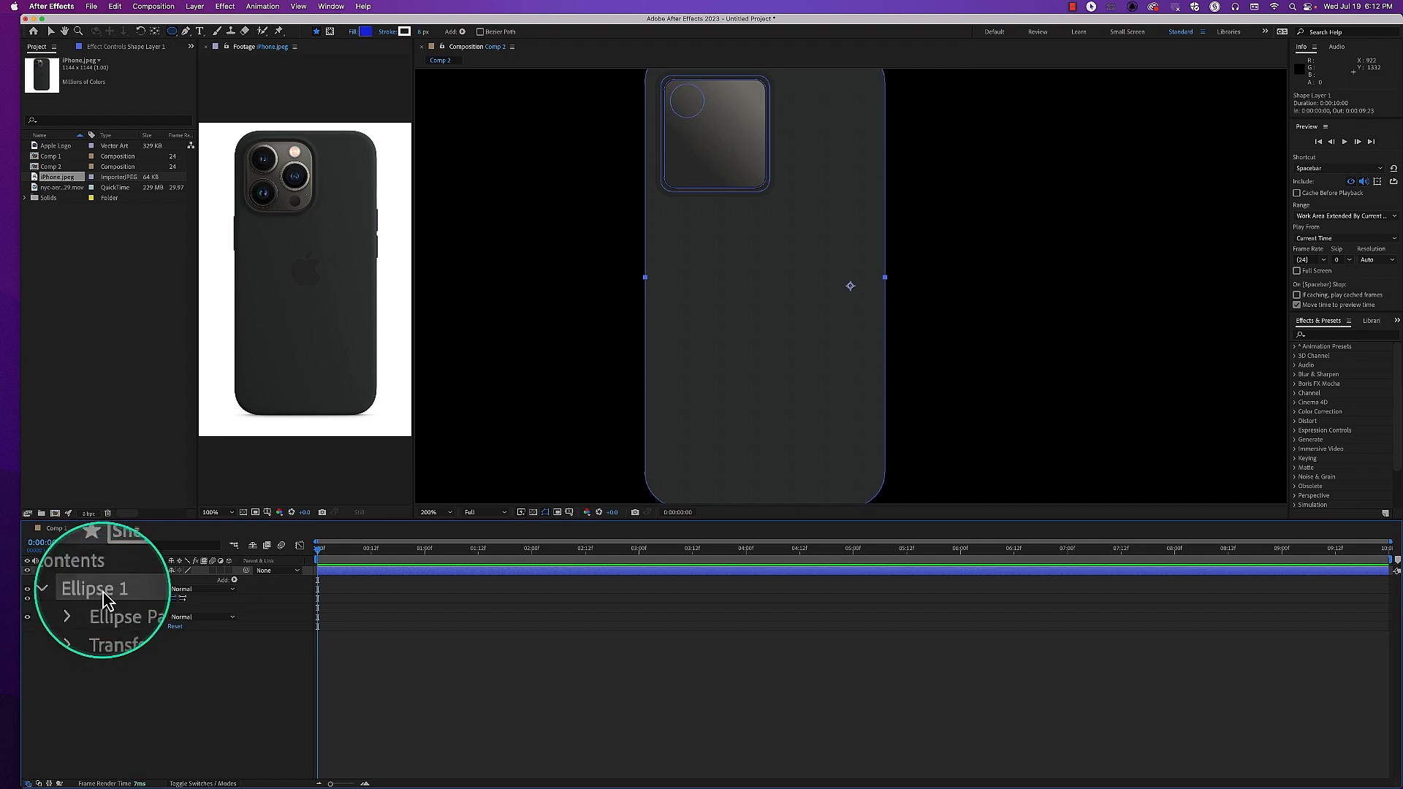
pyautogui.click(235, 581)
pyautogui.click(260, 614)
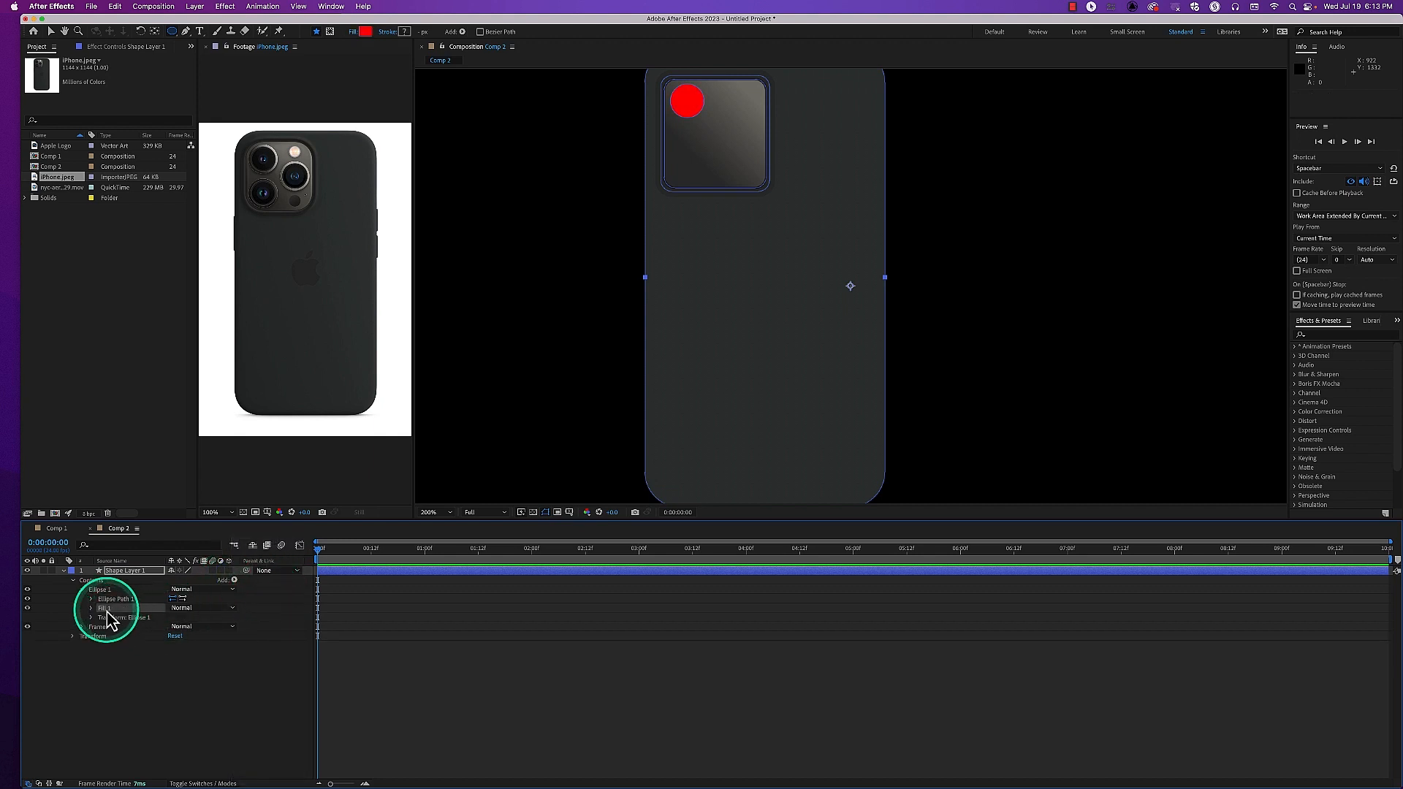
pyautogui.press('Delete')
pyautogui.click(235, 581)
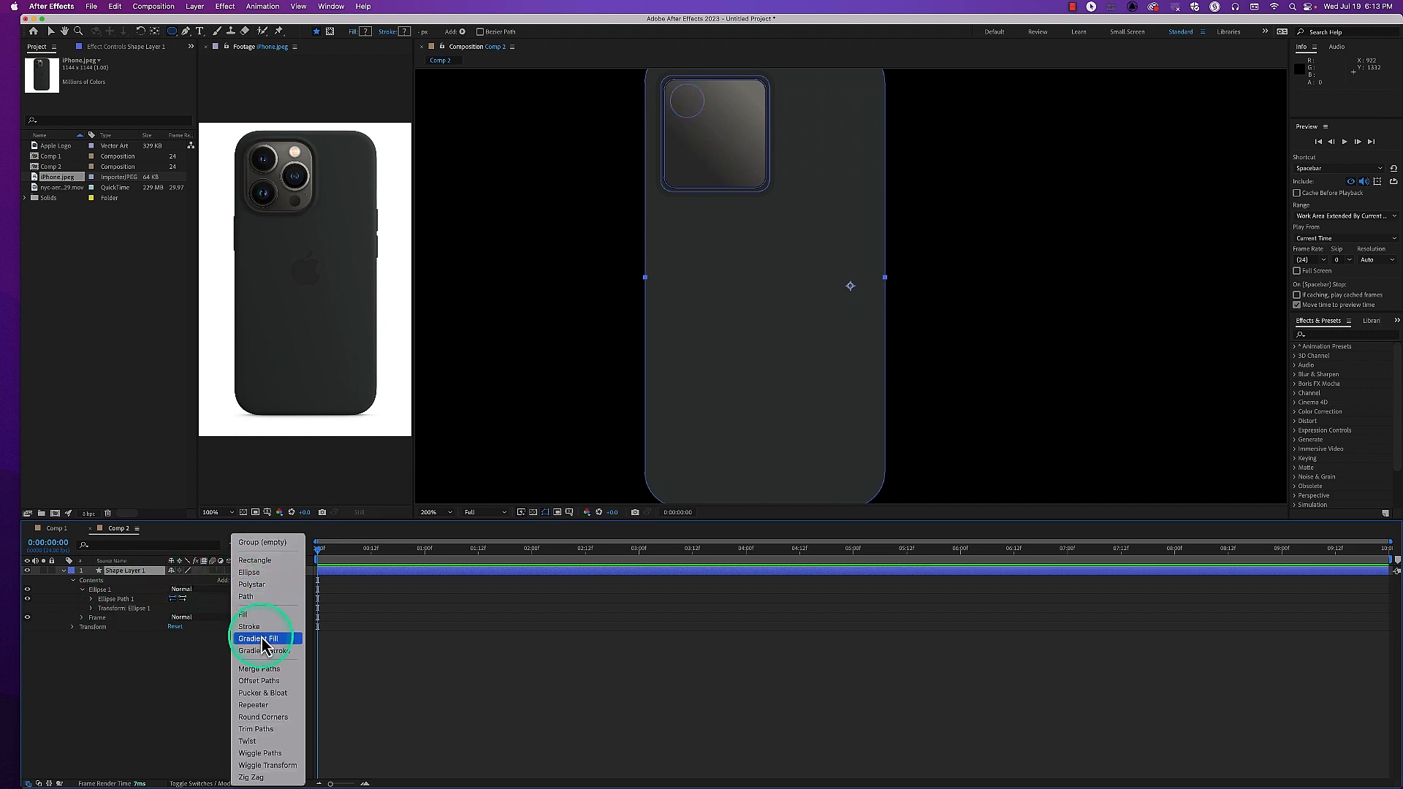
pyautogui.click(260, 639)
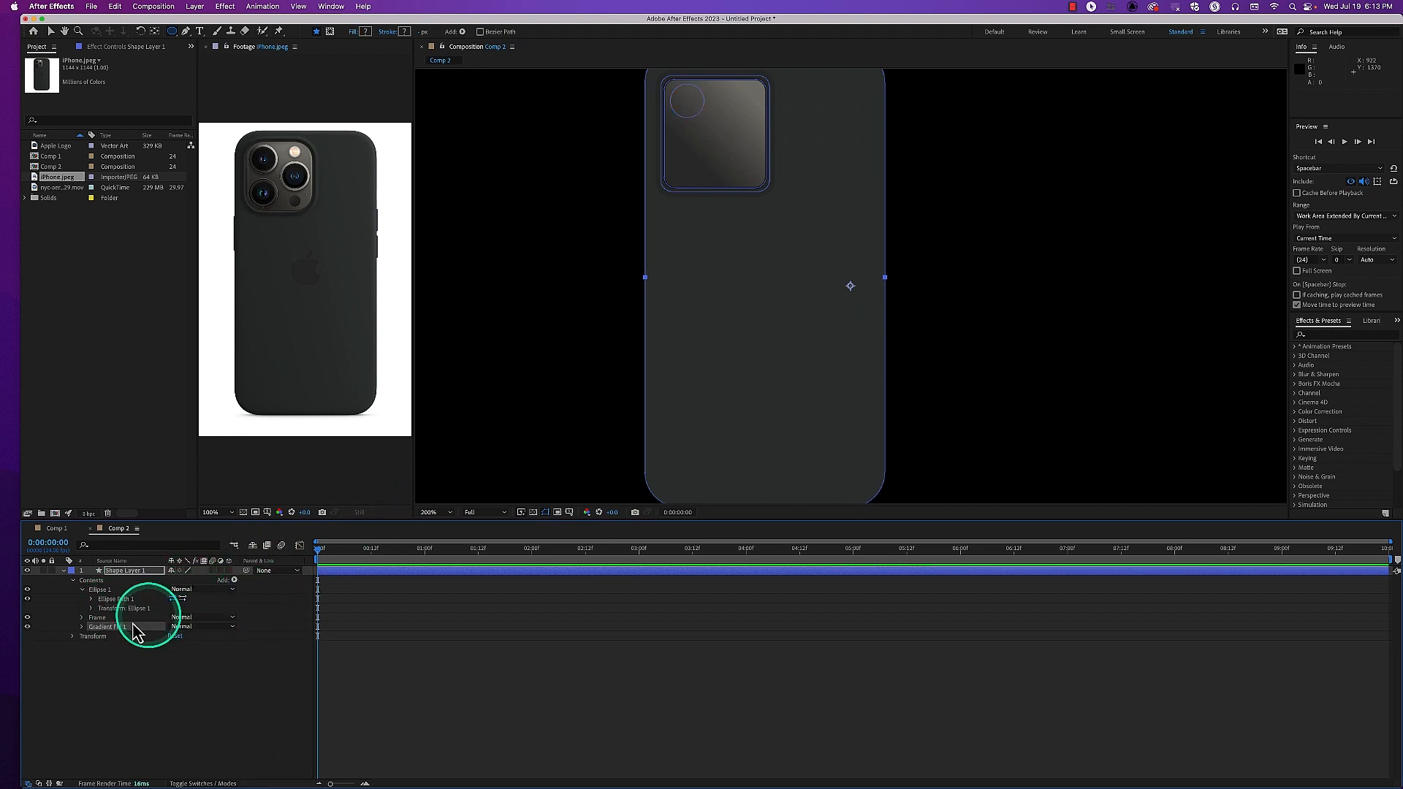
pyautogui.click(103, 633)
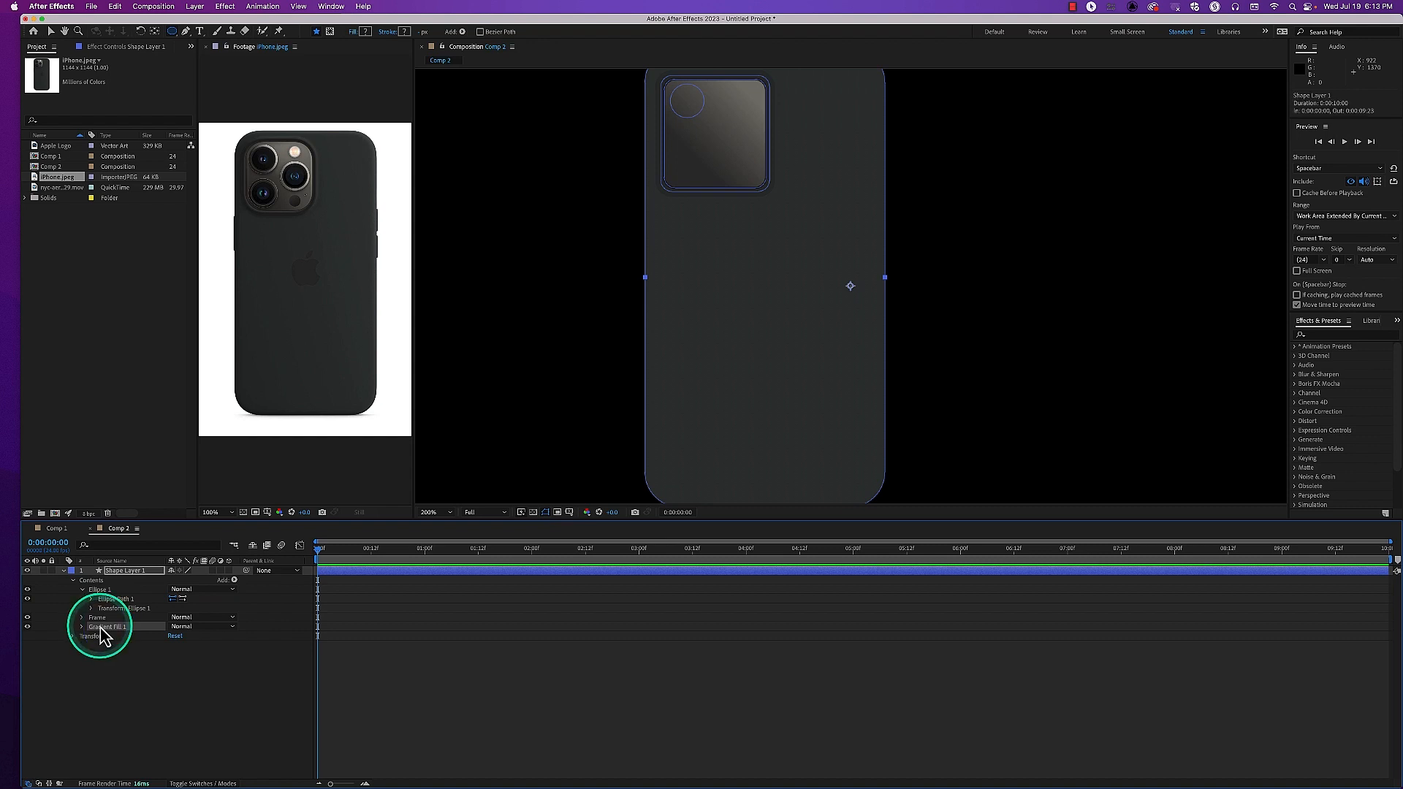
pyautogui.click(99, 627)
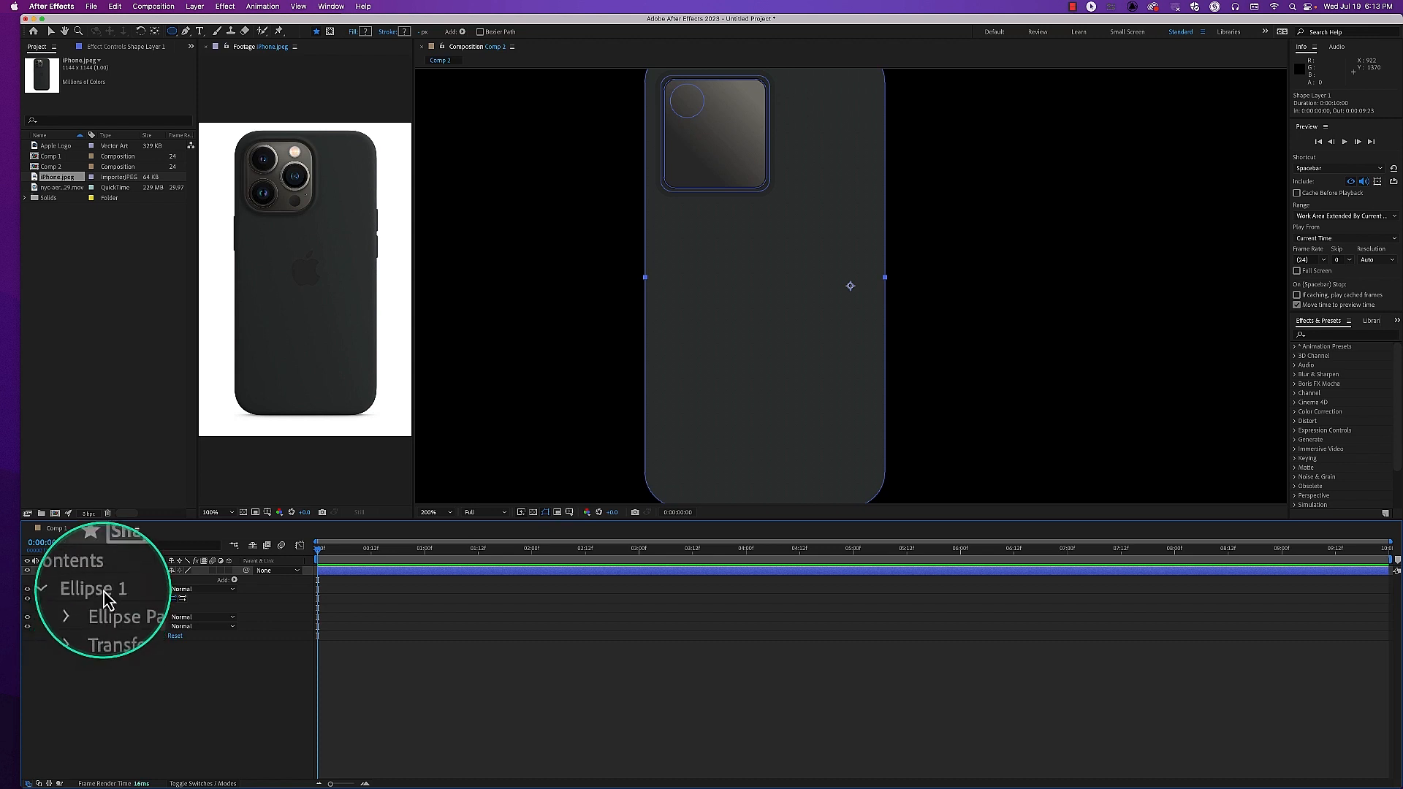
pyautogui.click(102, 633)
pyautogui.press('Delete')
# Add a Gradient Fill inside the Ellipse 1 group
pyautogui.click(106, 590)
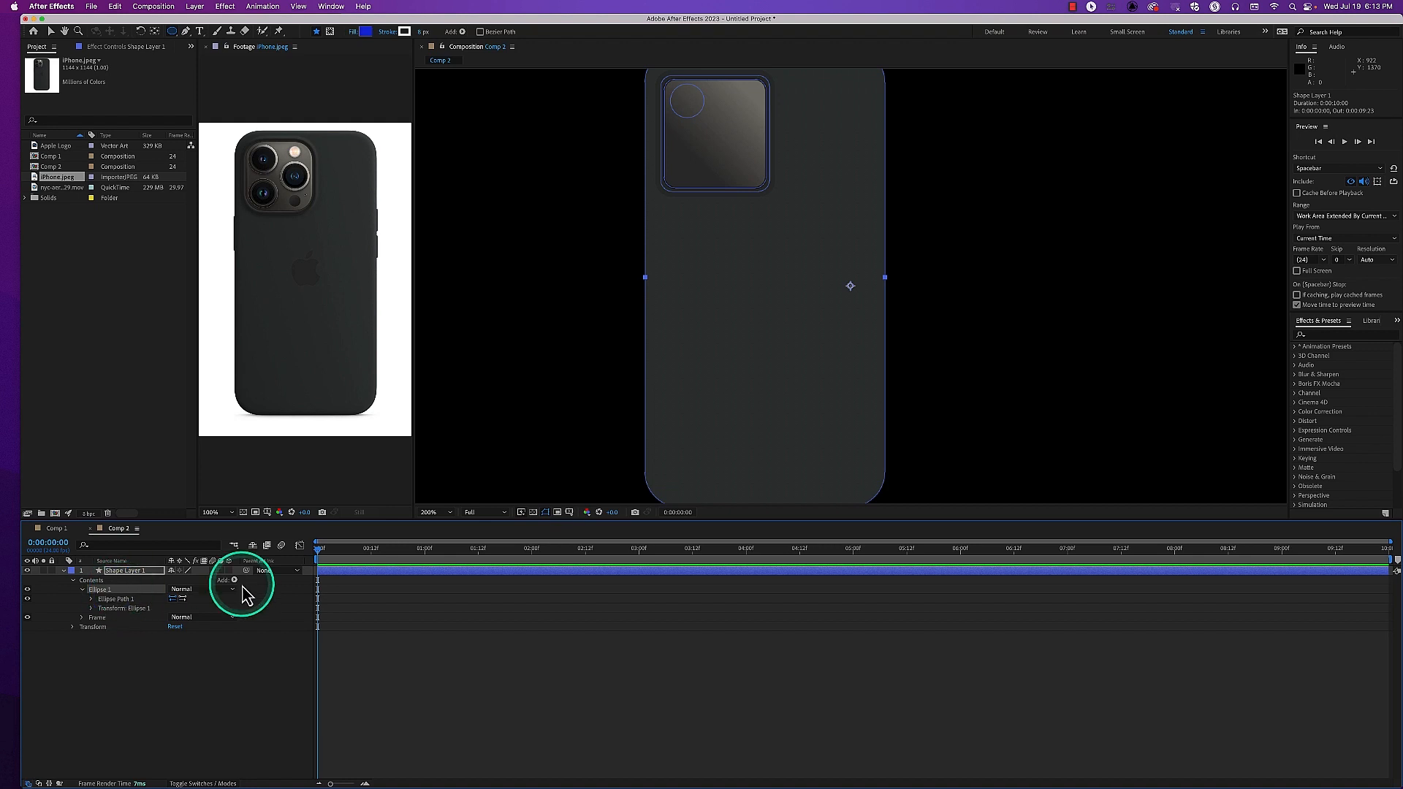
pyautogui.click(234, 580)
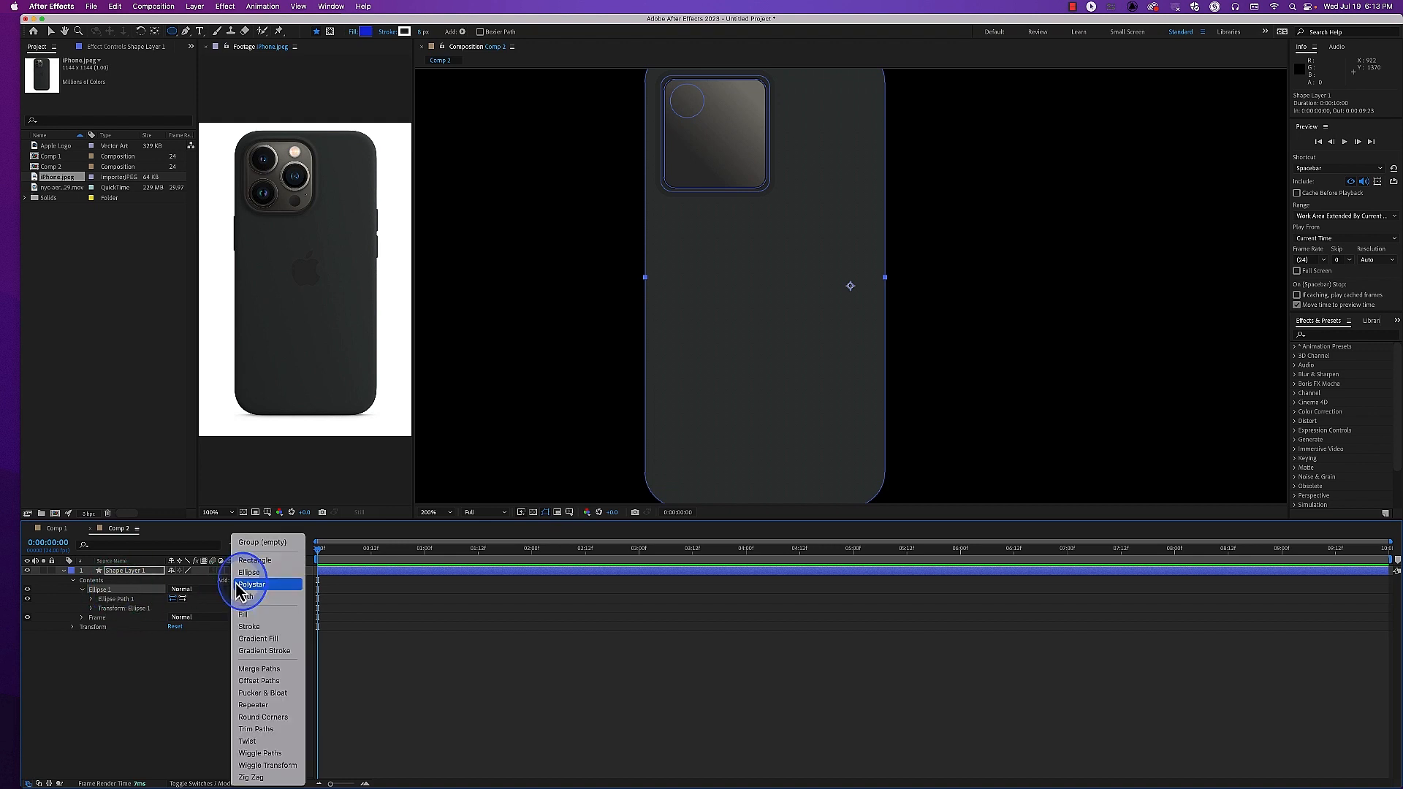
pyautogui.click(258, 640)
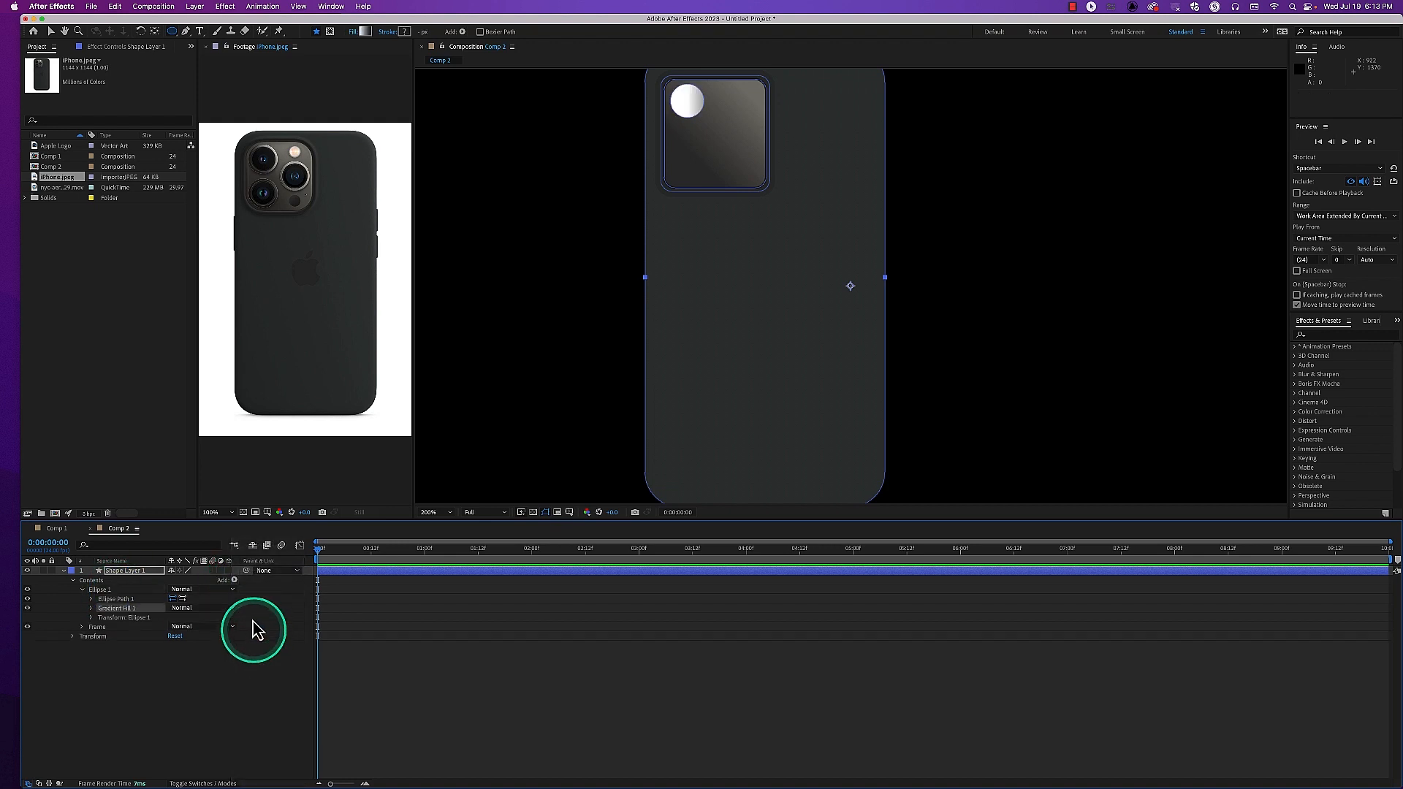
# Change the white color stop of Ellipse 1's gradient fill to dark blue 152471, keeping the other stop black
pyautogui.click(91, 608)
pyautogui.click(111, 611)
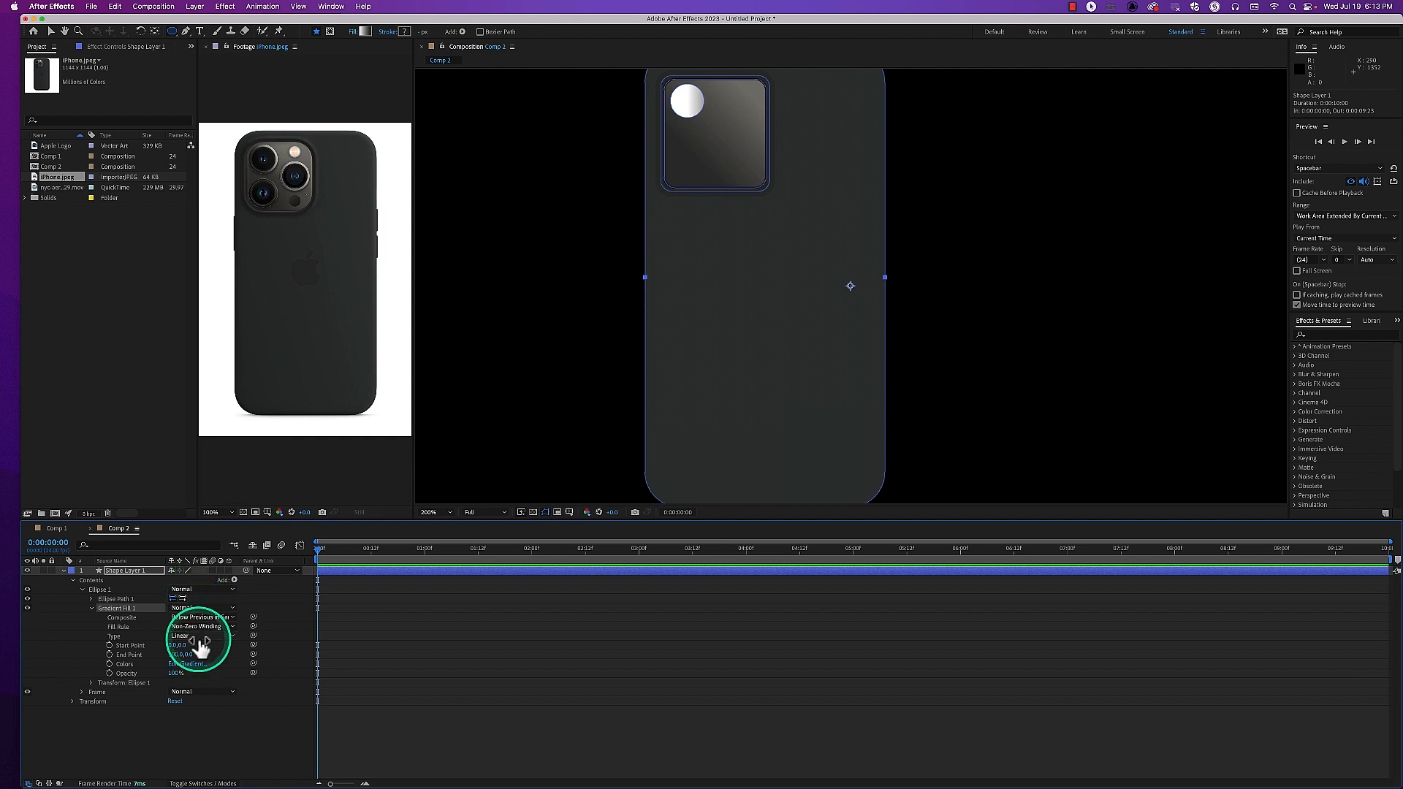
pyautogui.click(189, 664)
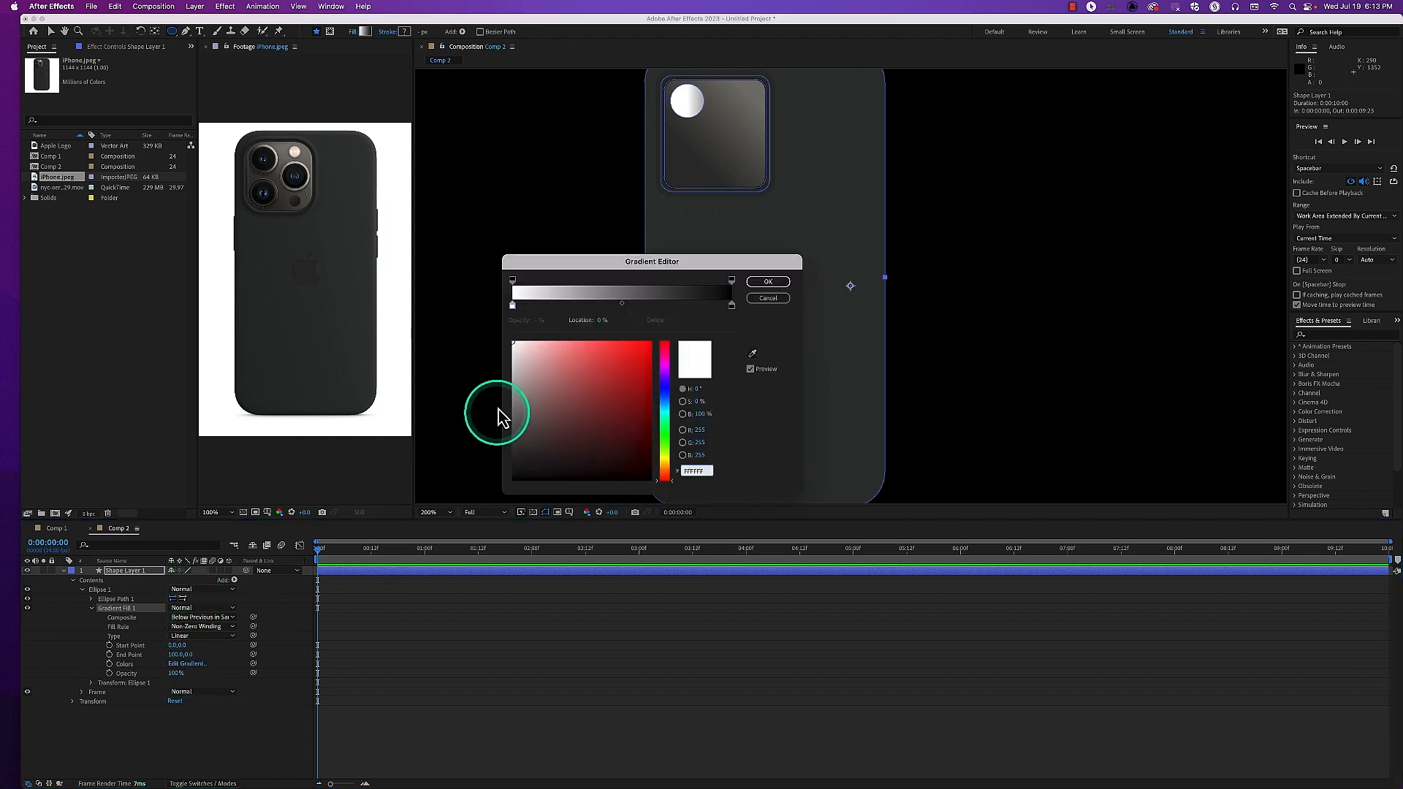
pyautogui.click(514, 306)
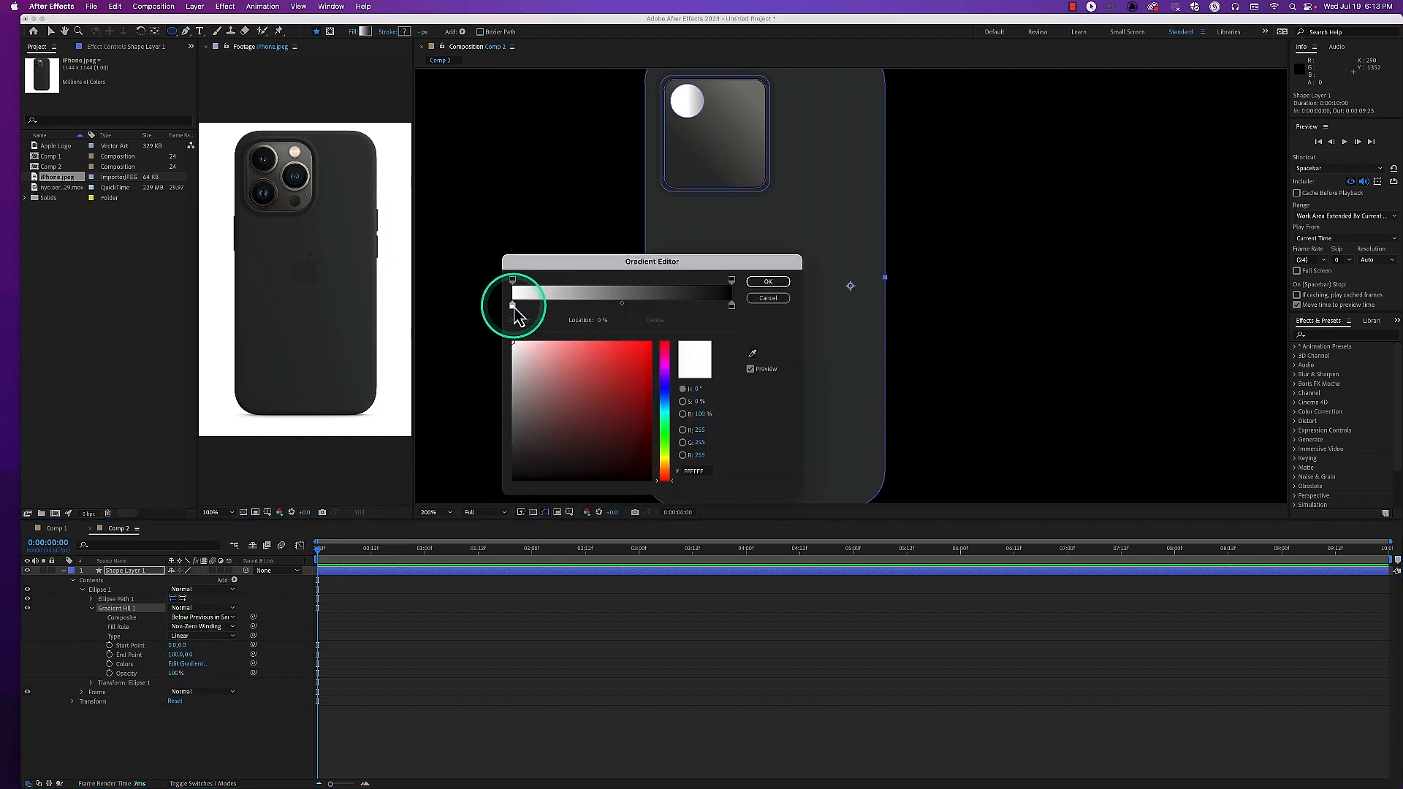
pyautogui.click(665, 375)
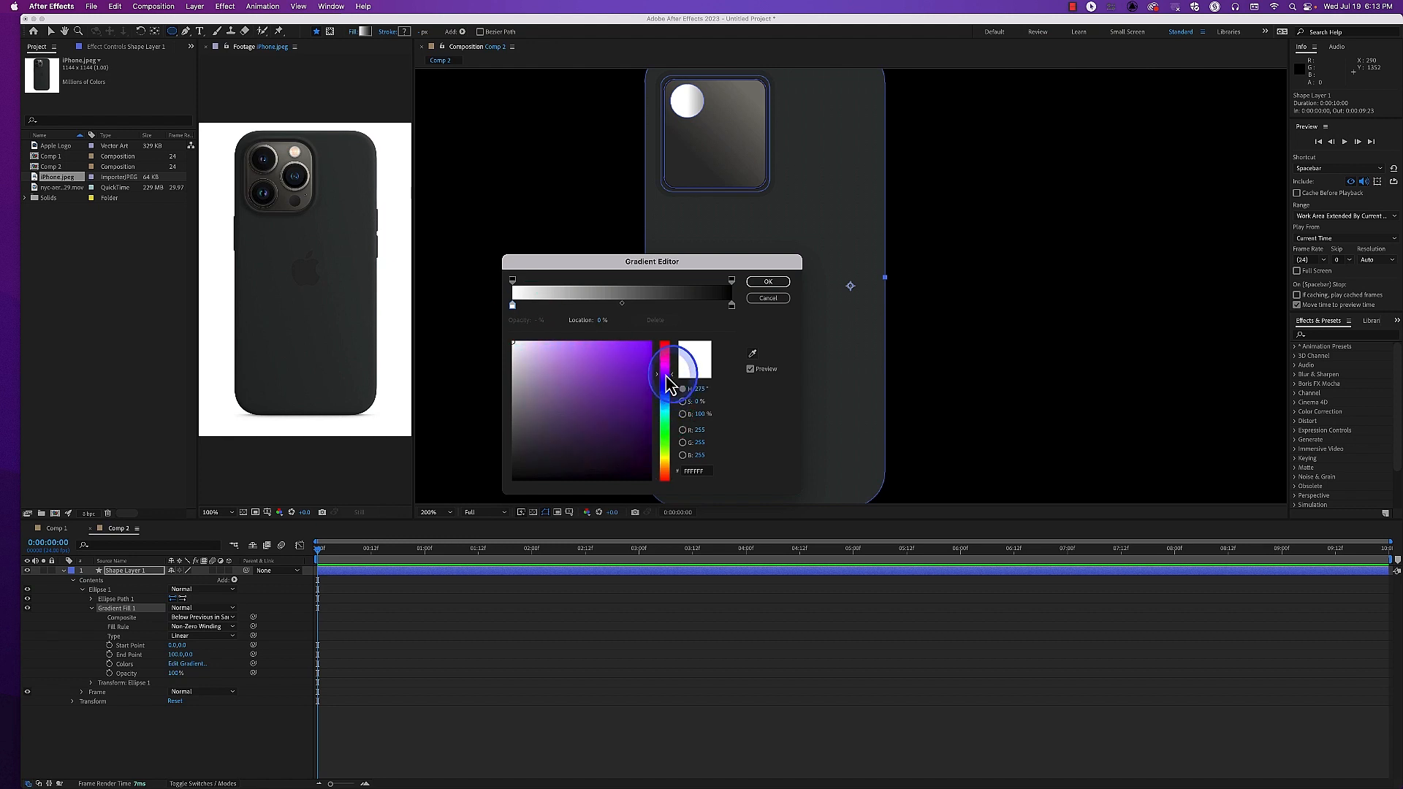
pyautogui.click(664, 391)
pyautogui.moveTo(639, 407); pyautogui.dragTo(627, 418)
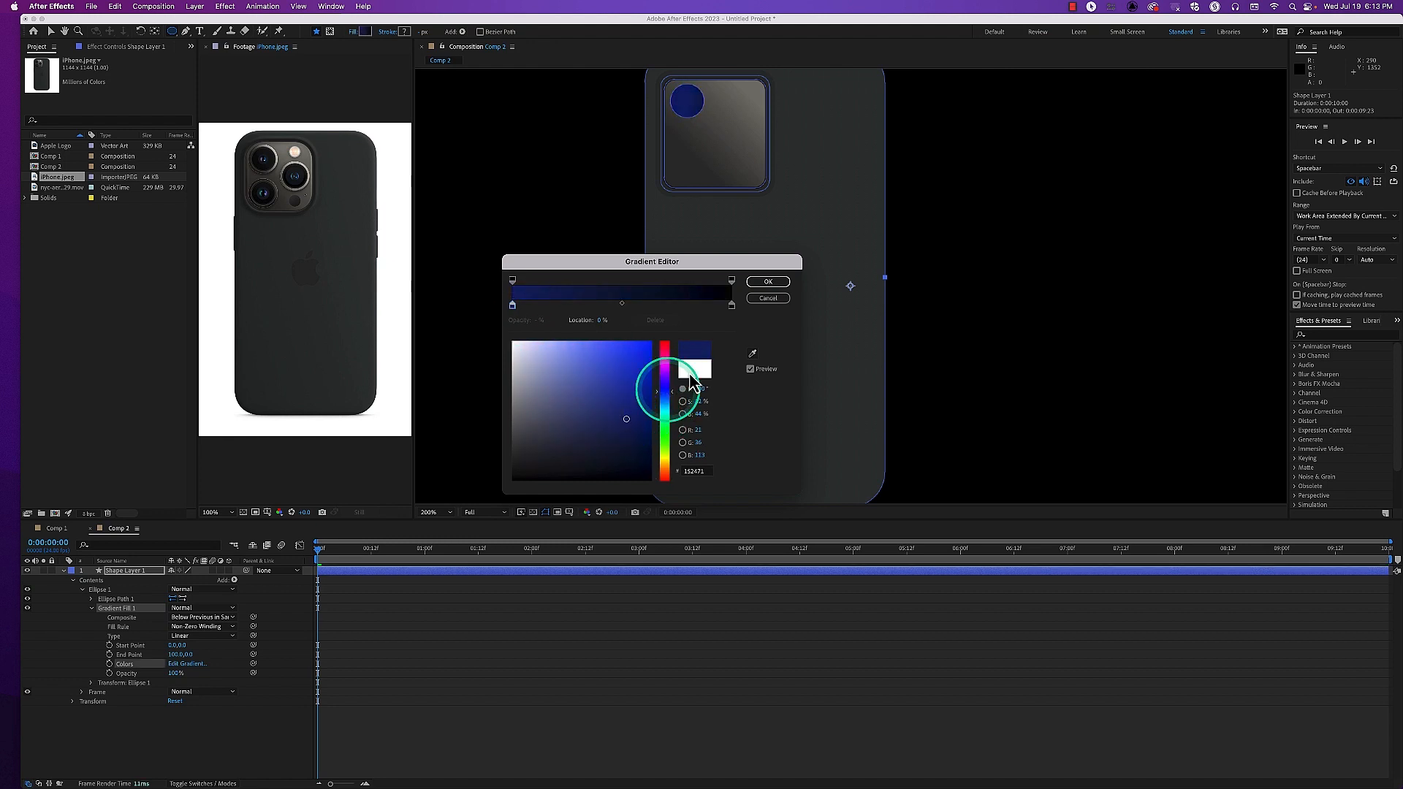
pyautogui.click(768, 282)
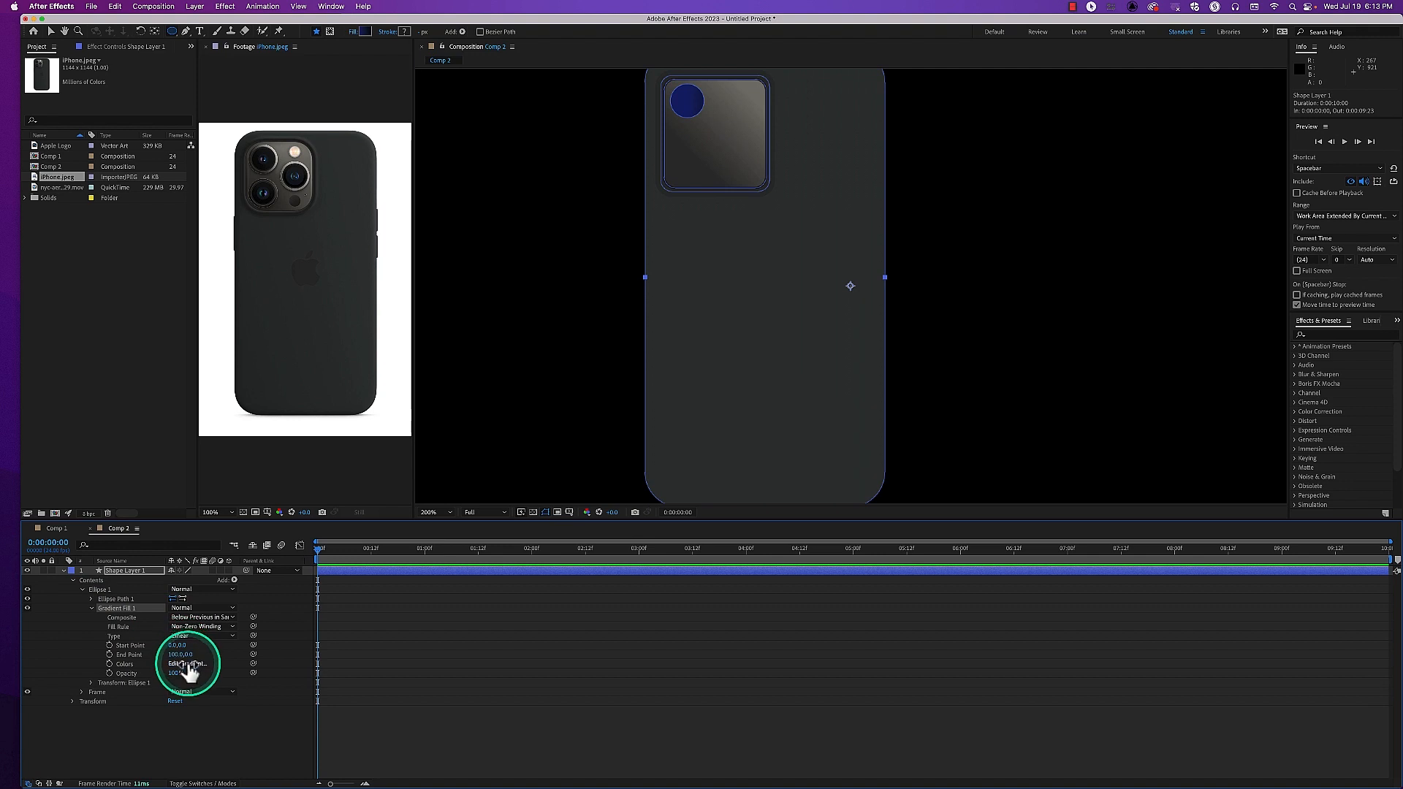
pyautogui.click(187, 663)
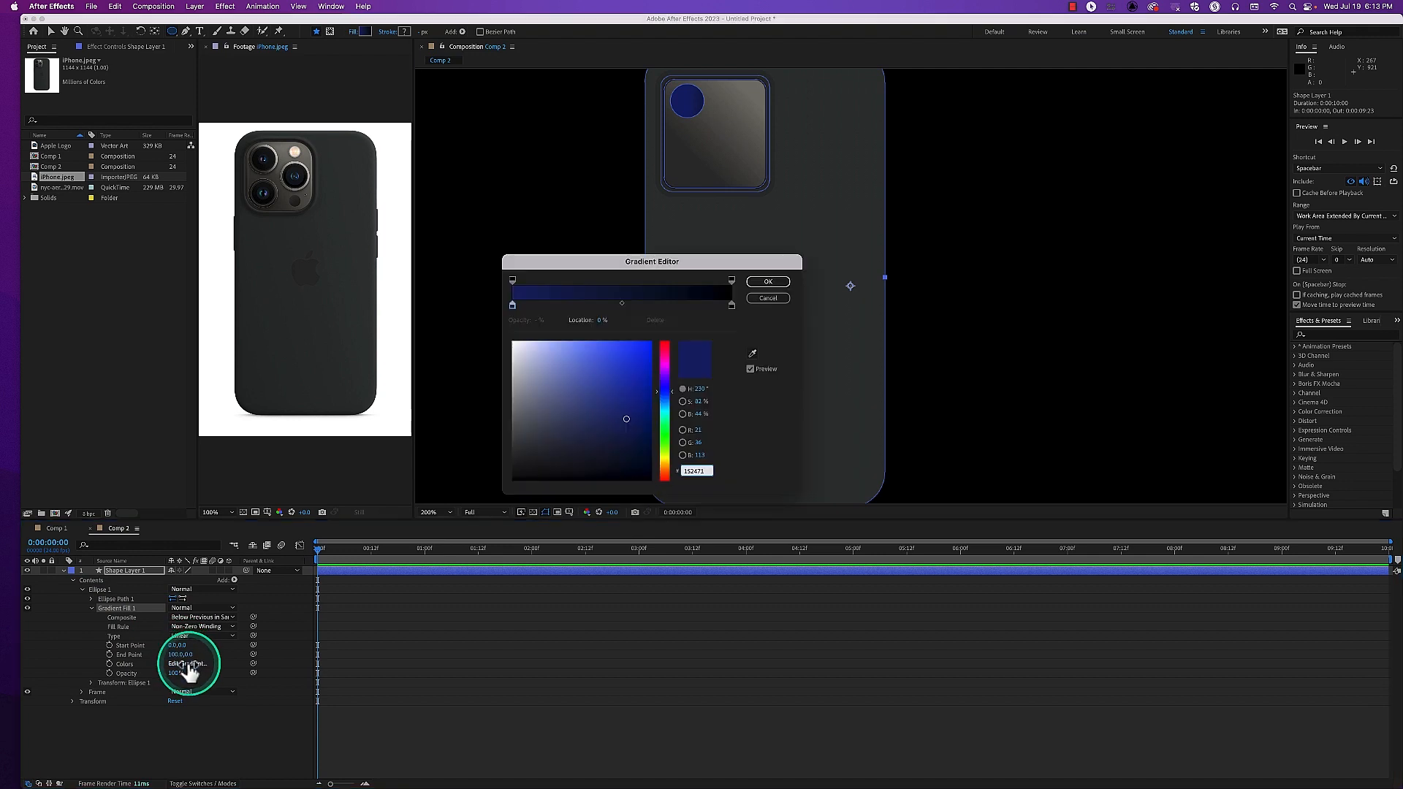
pyautogui.click(763, 281)
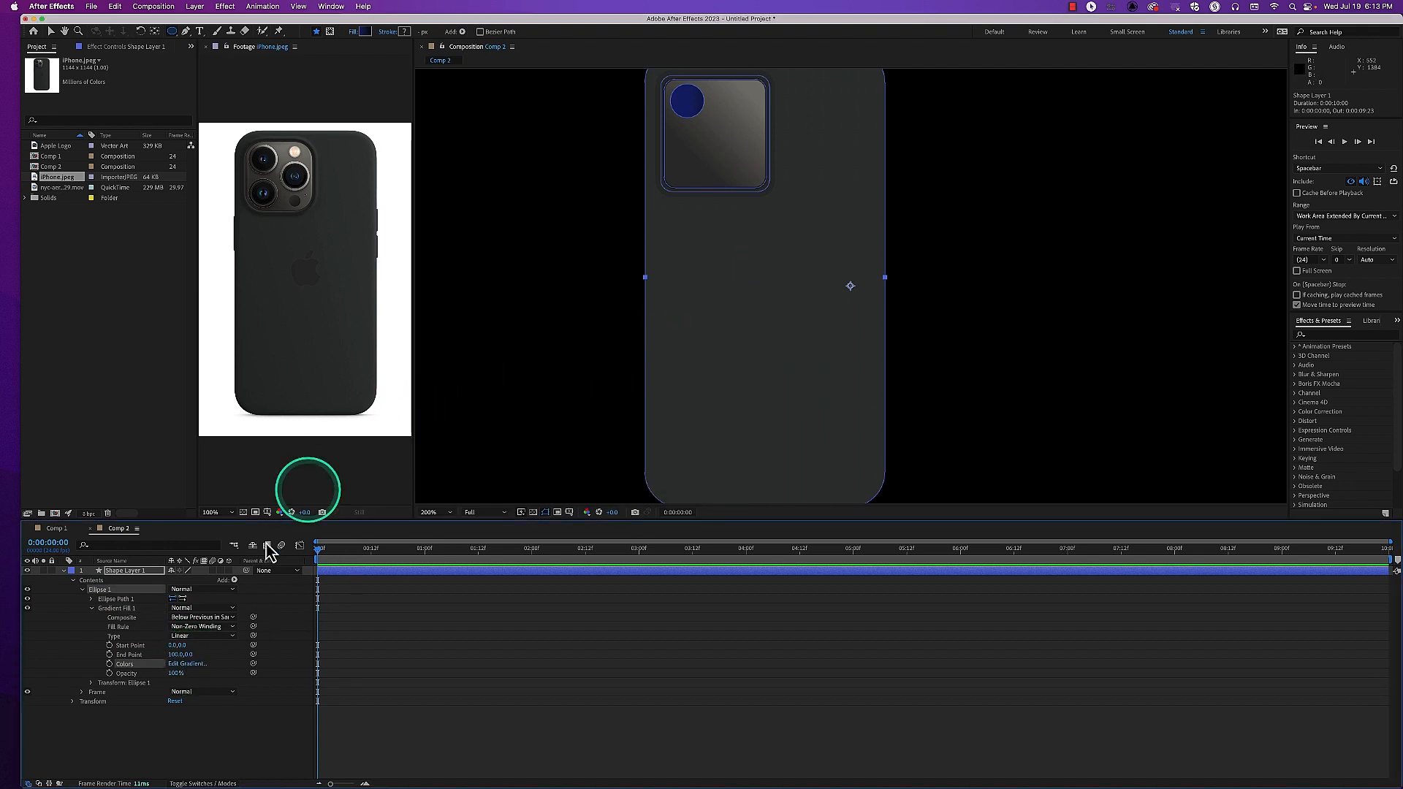
# Shift the Start Point of Ellipse 1's gradient fill to about -19, 0
pyautogui.click(129, 610)
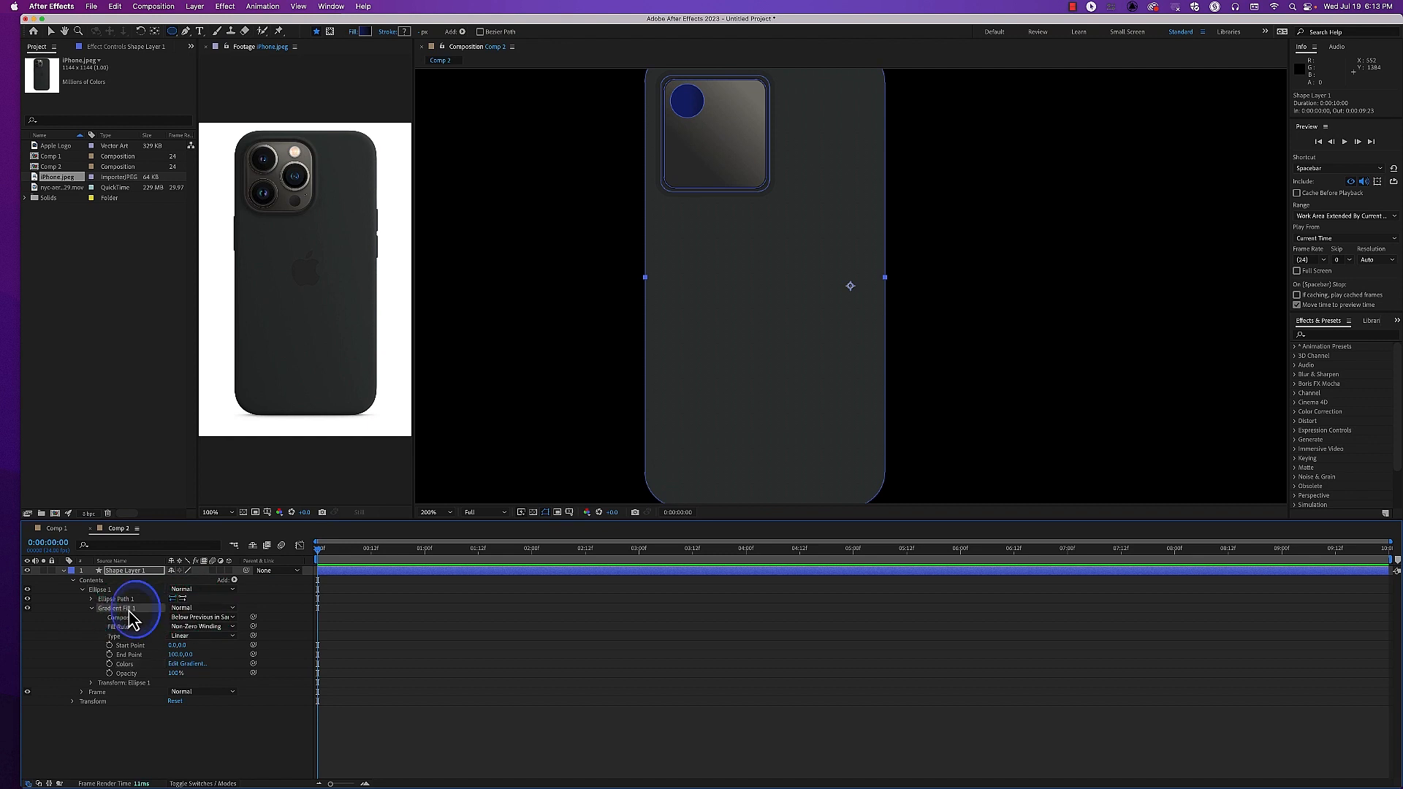
pyautogui.click(129, 647)
pyautogui.click(173, 645)
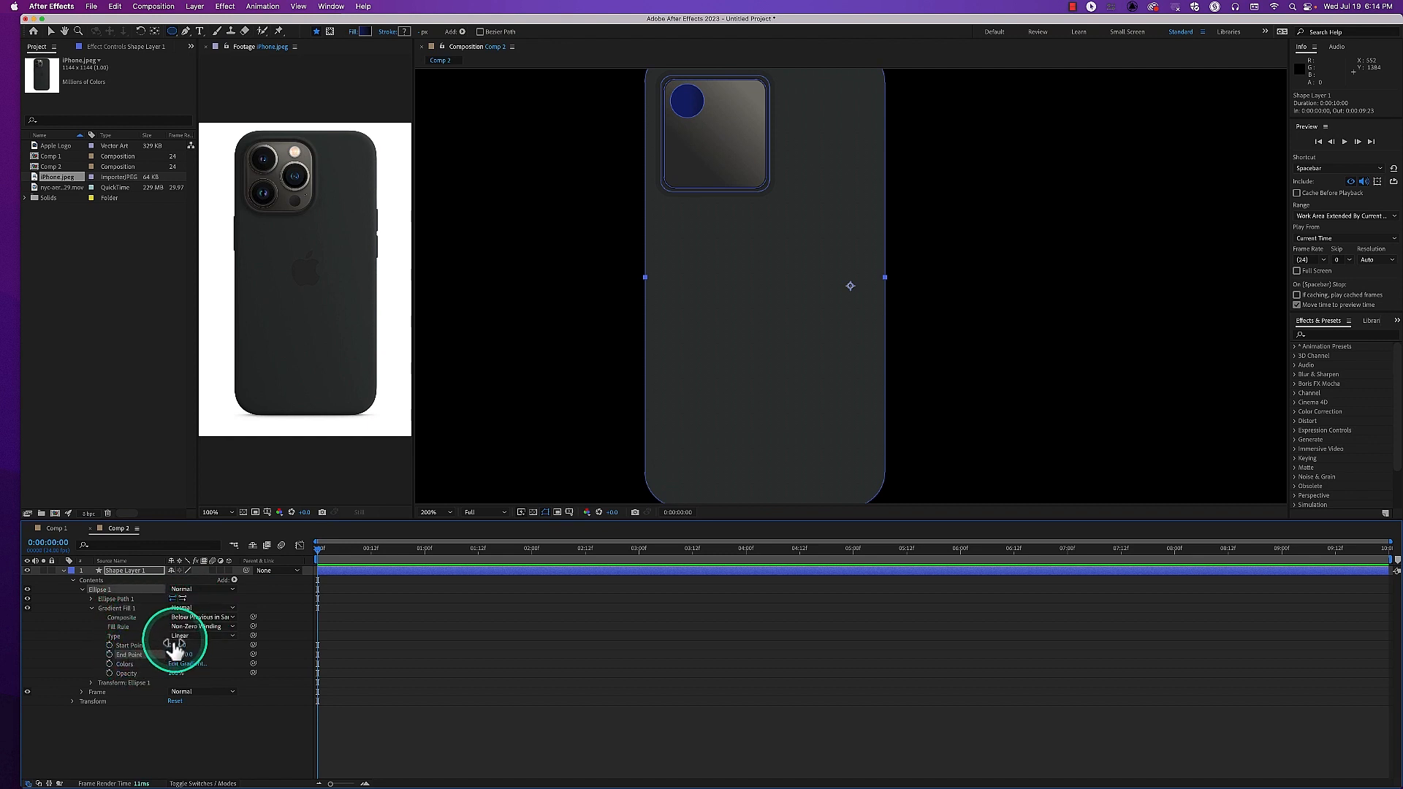
pyautogui.moveTo(174, 646); pyautogui.dragTo(179, 646)
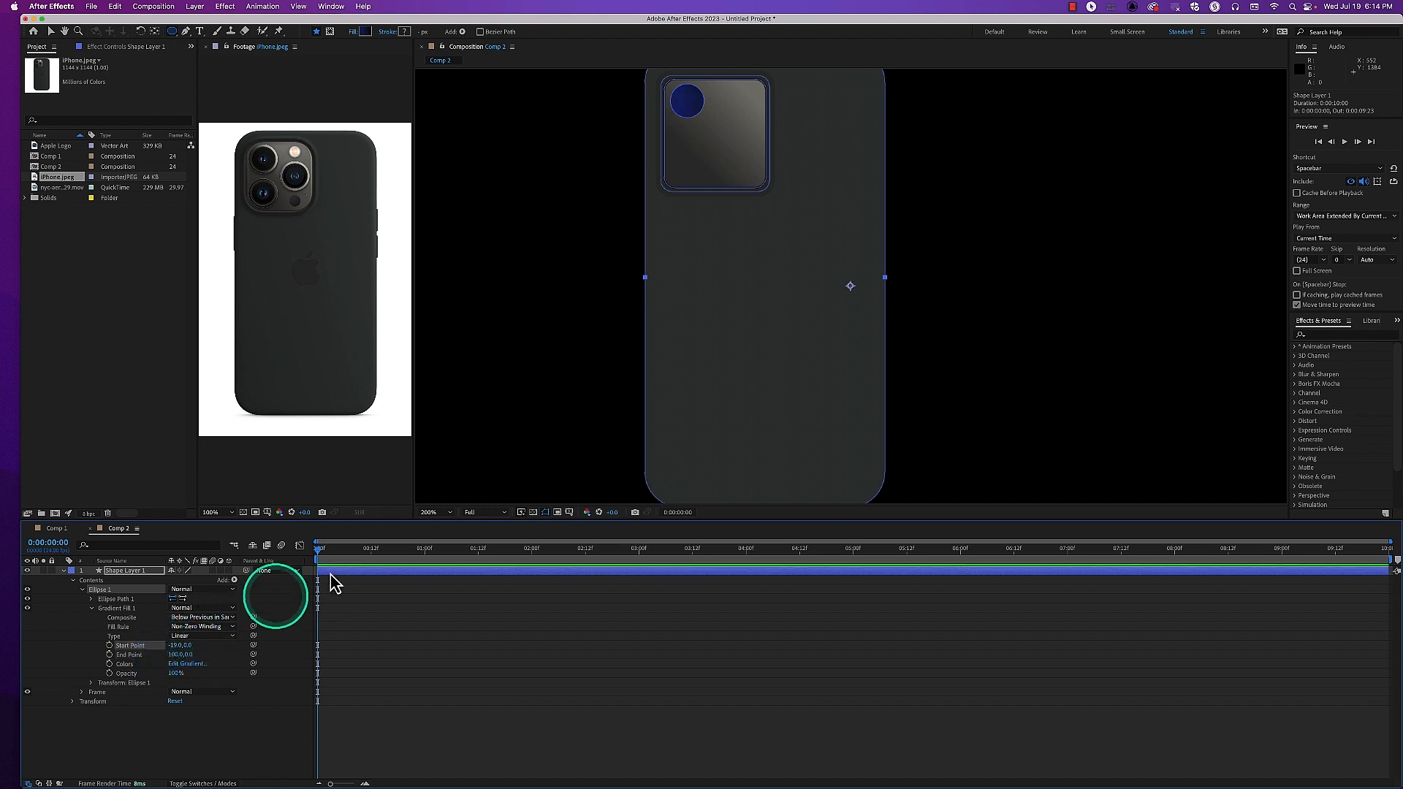
pyautogui.press(',')
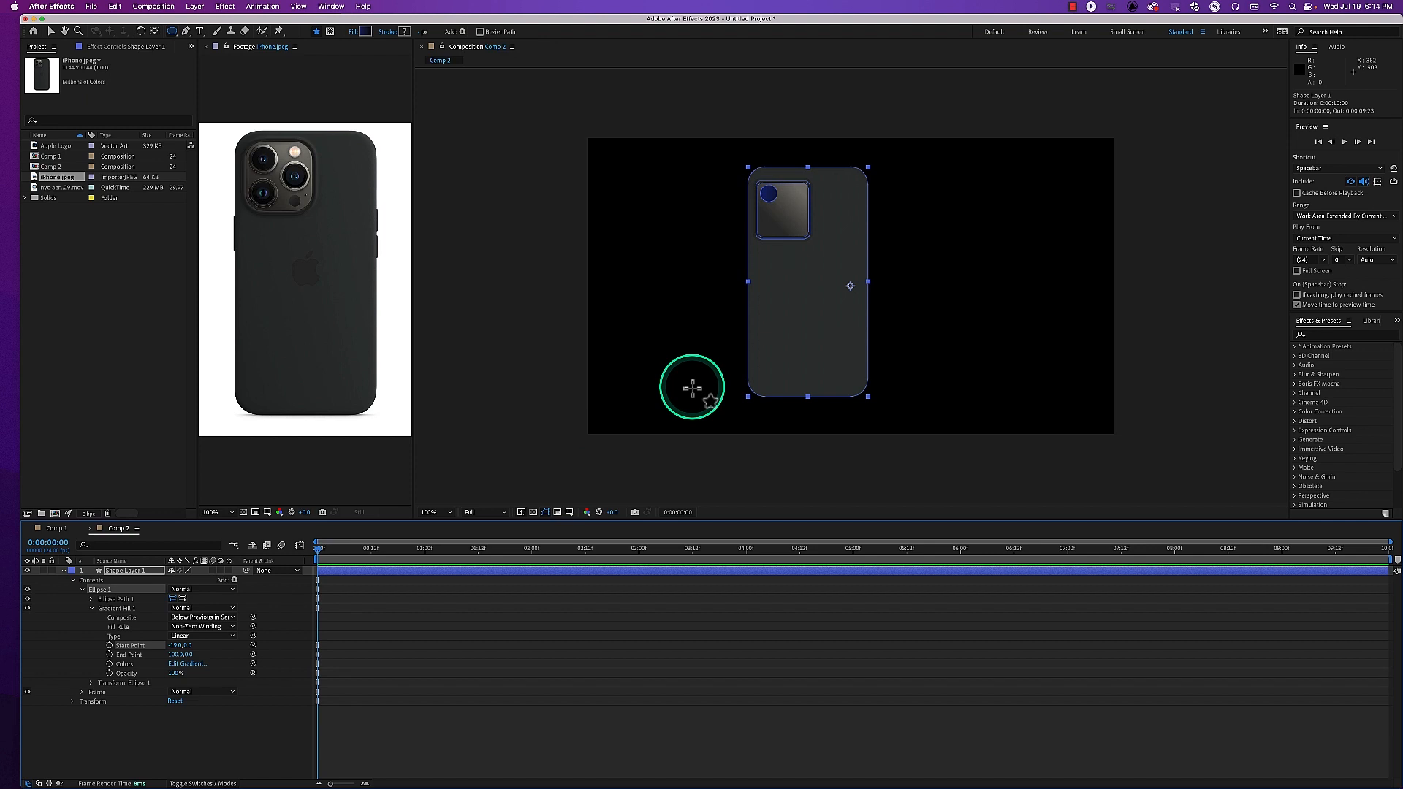
pyautogui.moveTo(719, 361); pyautogui.dragTo(675, 498)
pyautogui.press('.')
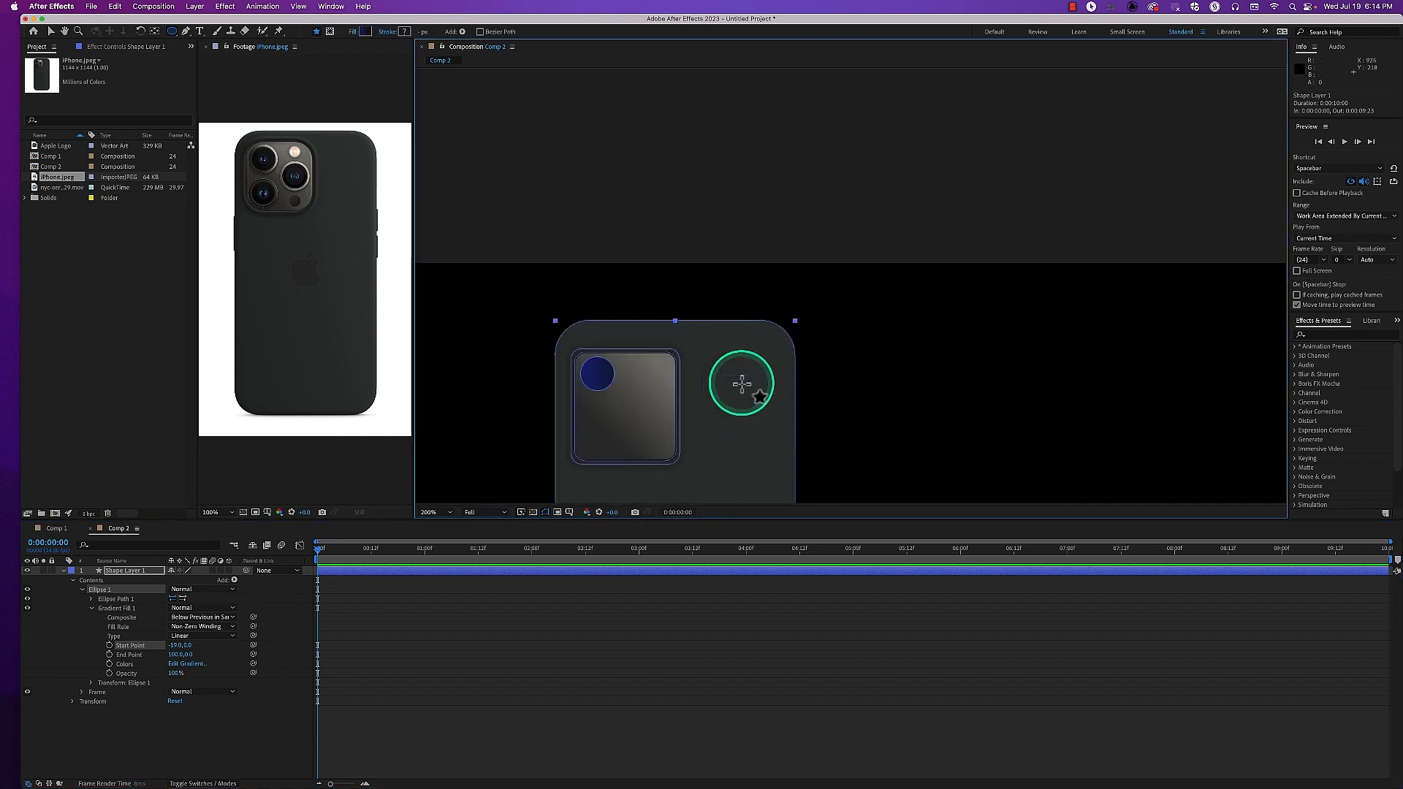
# Shift the Start Point of Ellipse 1's gradient fill toward zero and change the gradient type to Radial
pyautogui.moveTo(623, 436); pyautogui.dragTo(713, 334)
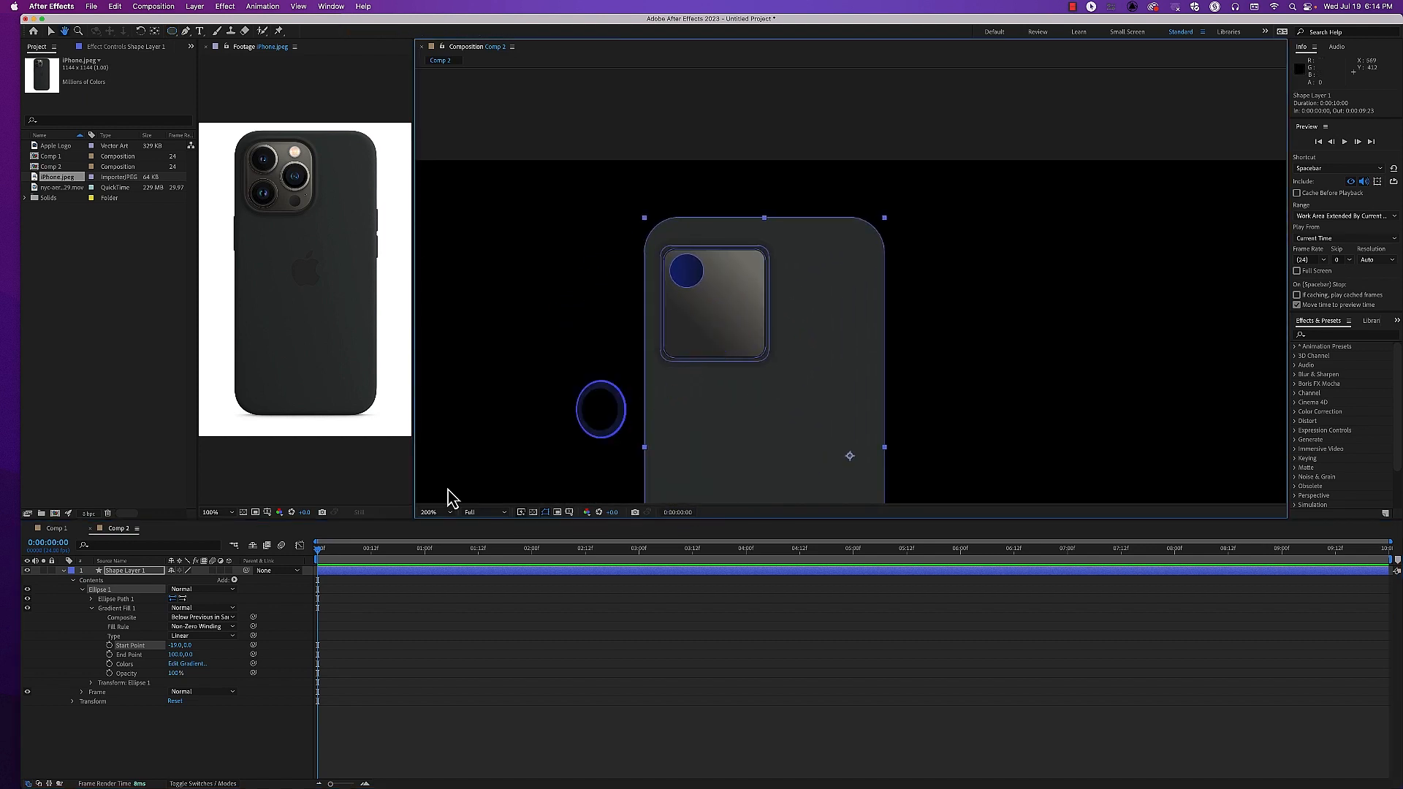
pyautogui.click(116, 608)
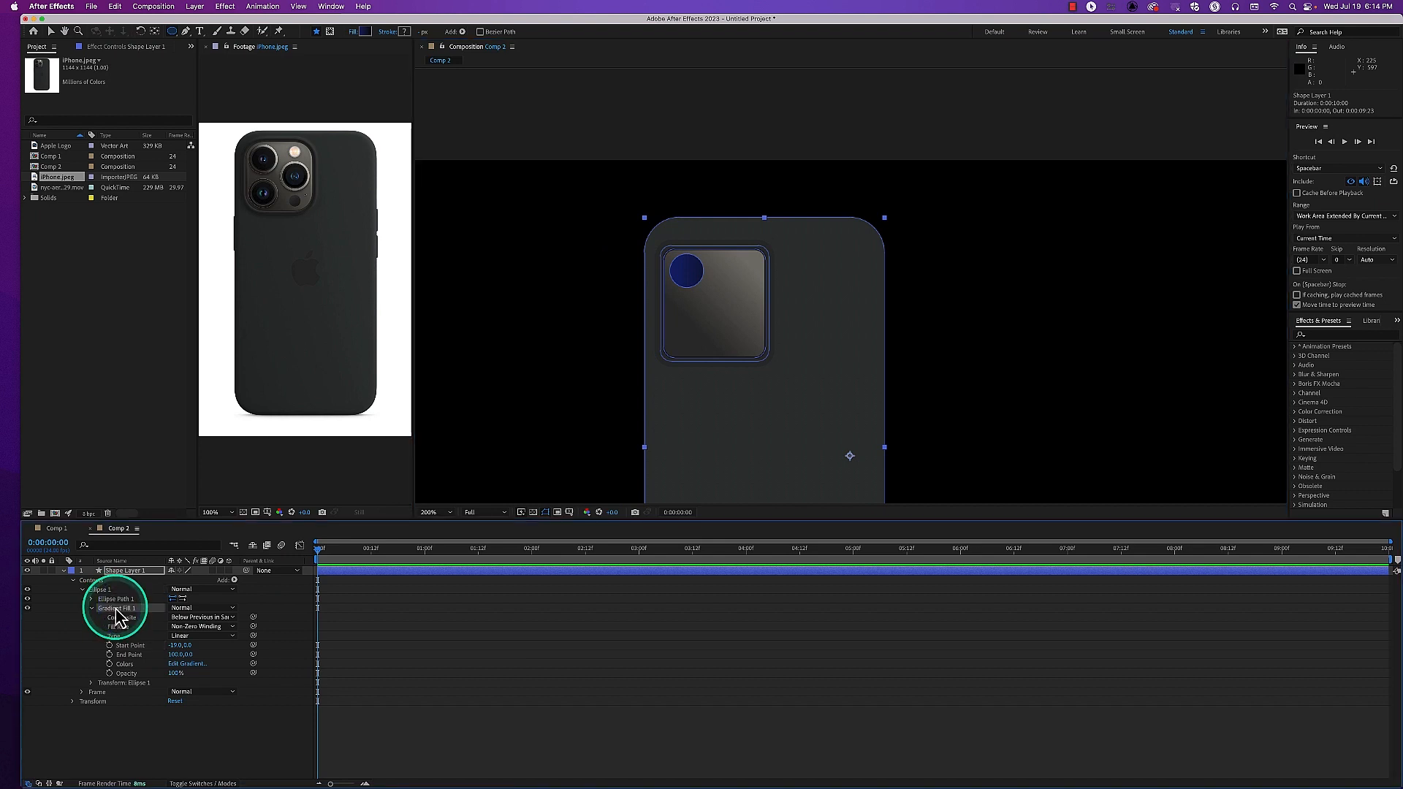
pyautogui.moveTo(178, 647); pyautogui.dragTo(212, 642)
pyautogui.click(210, 636)
pyautogui.click(208, 663)
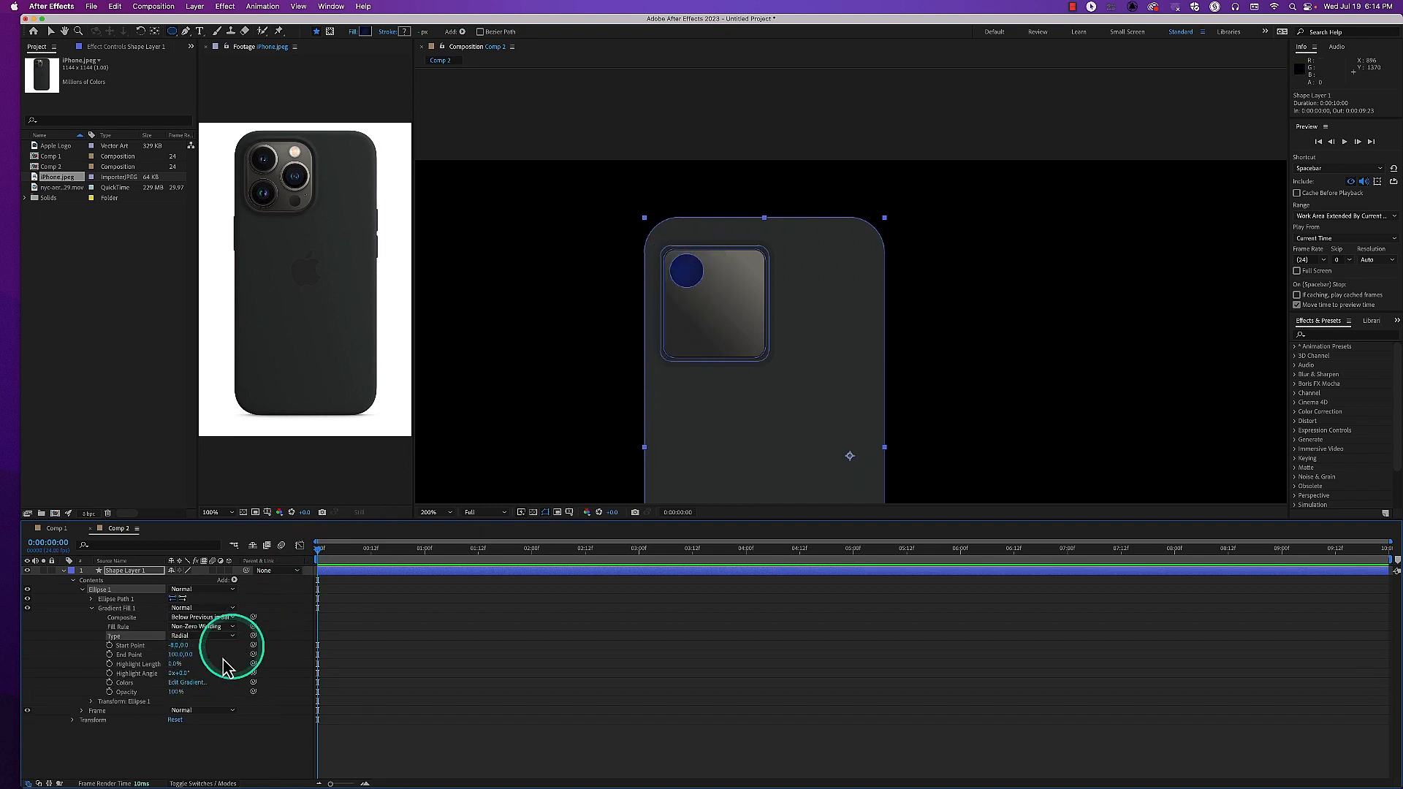
# Tighten Ellipse 1's radial gradient by setting its Start Point to about -1, 0 and End Point to about 18, 0
pyautogui.moveTo(165, 657); pyautogui.dragTo(154, 658)
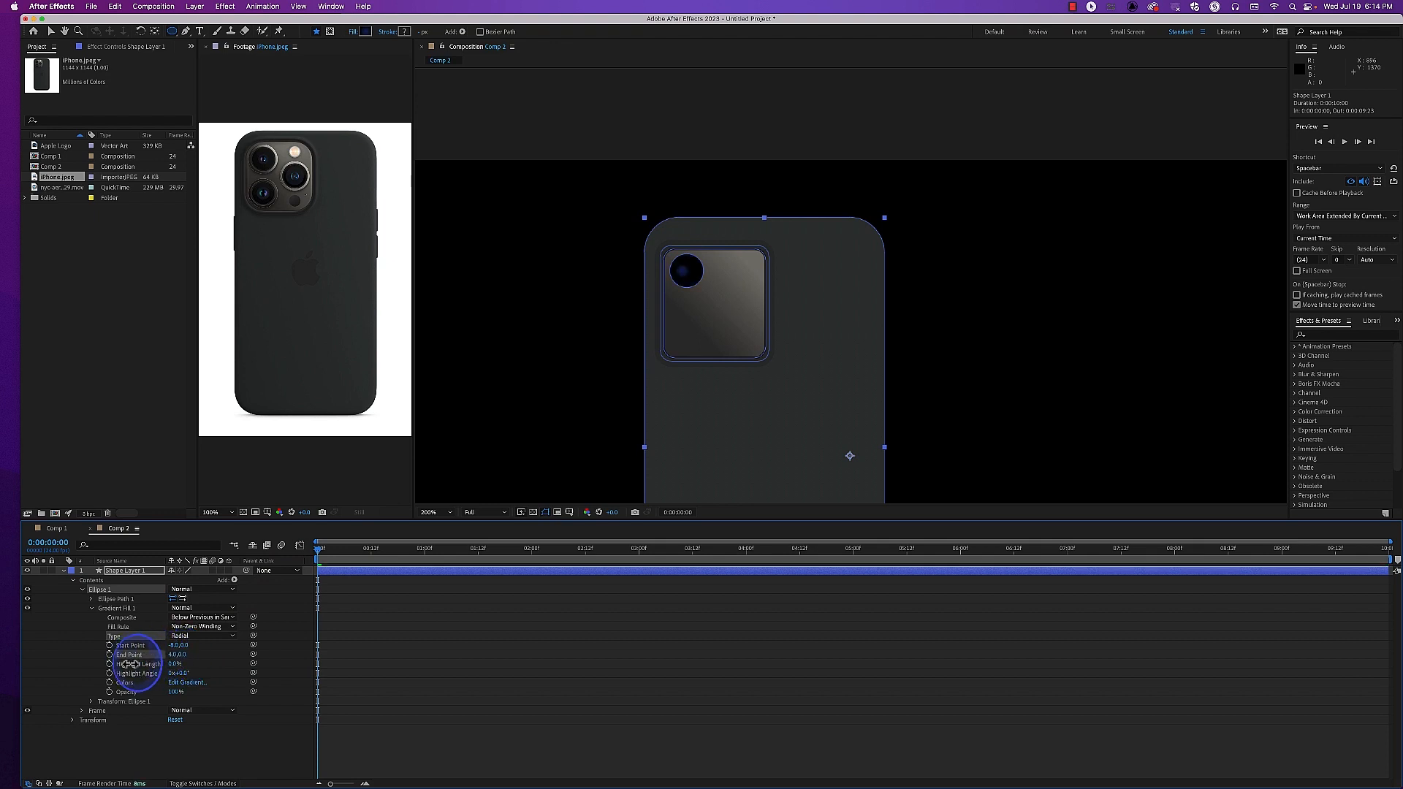
pyautogui.moveTo(171, 646); pyautogui.dragTo(175, 648)
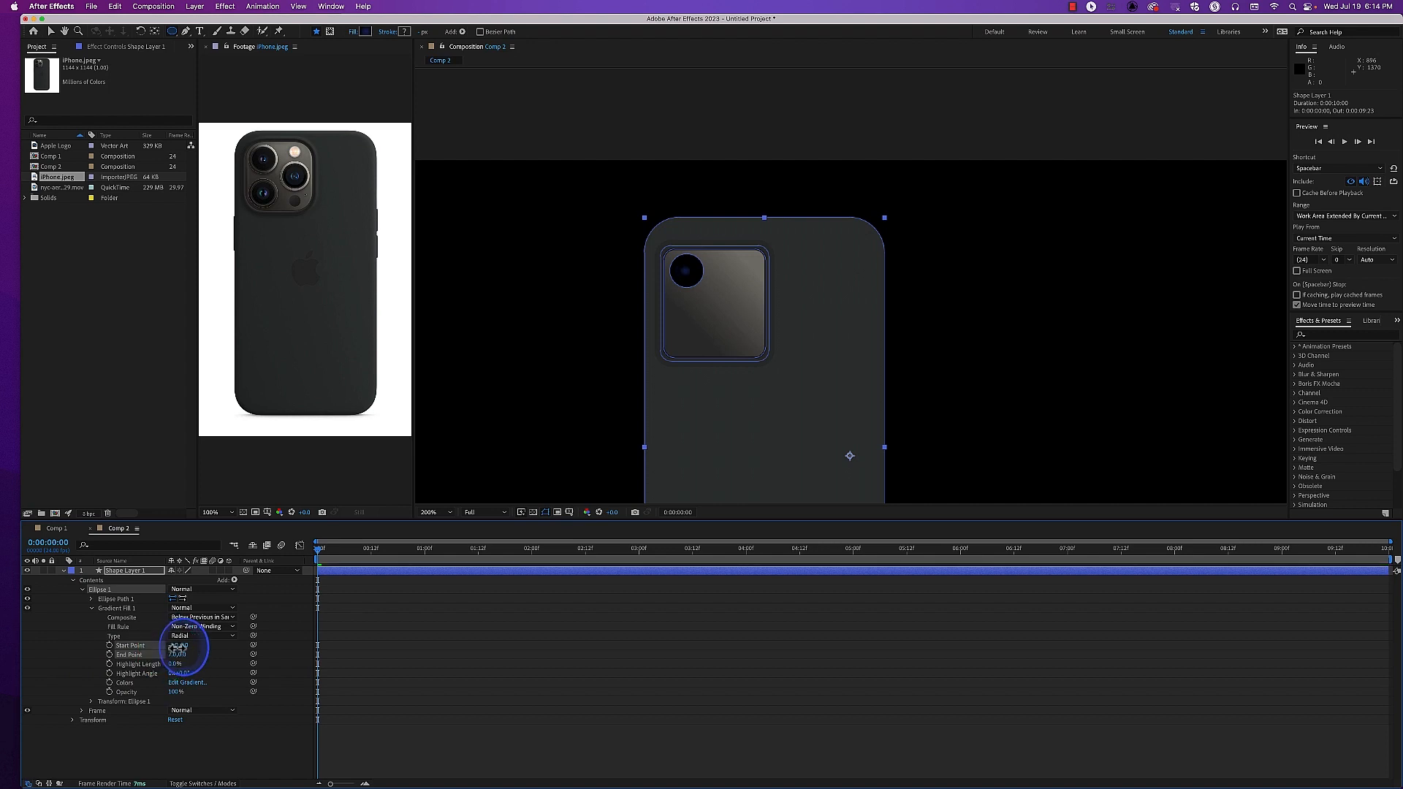
pyautogui.moveTo(174, 657); pyautogui.dragTo(179, 657)
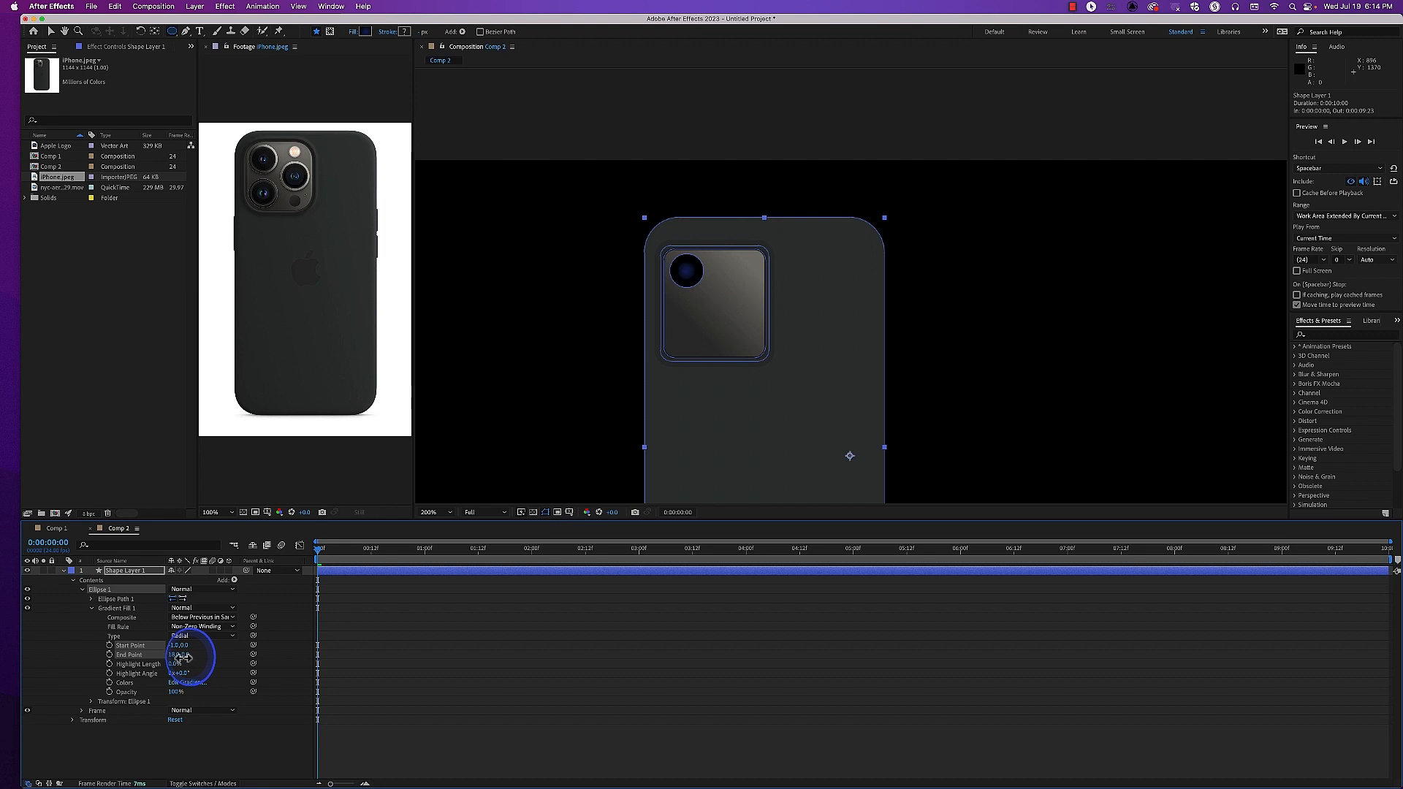
pyautogui.press('v')
pyautogui.click(474, 443)
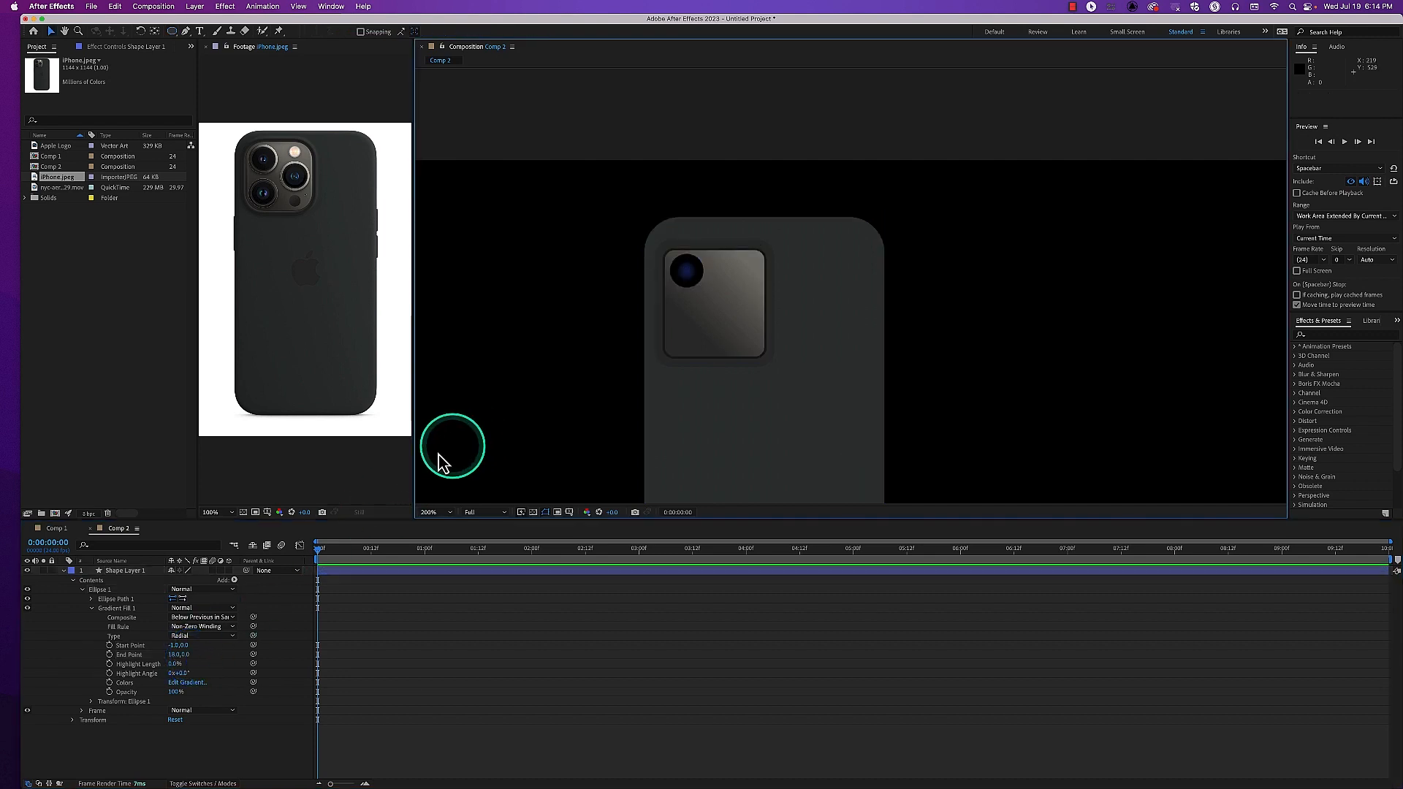
# Reposition the gradient's start and end handles on the lens circle, with the end point at about 17.7, 1.8
pyautogui.click(173, 32)
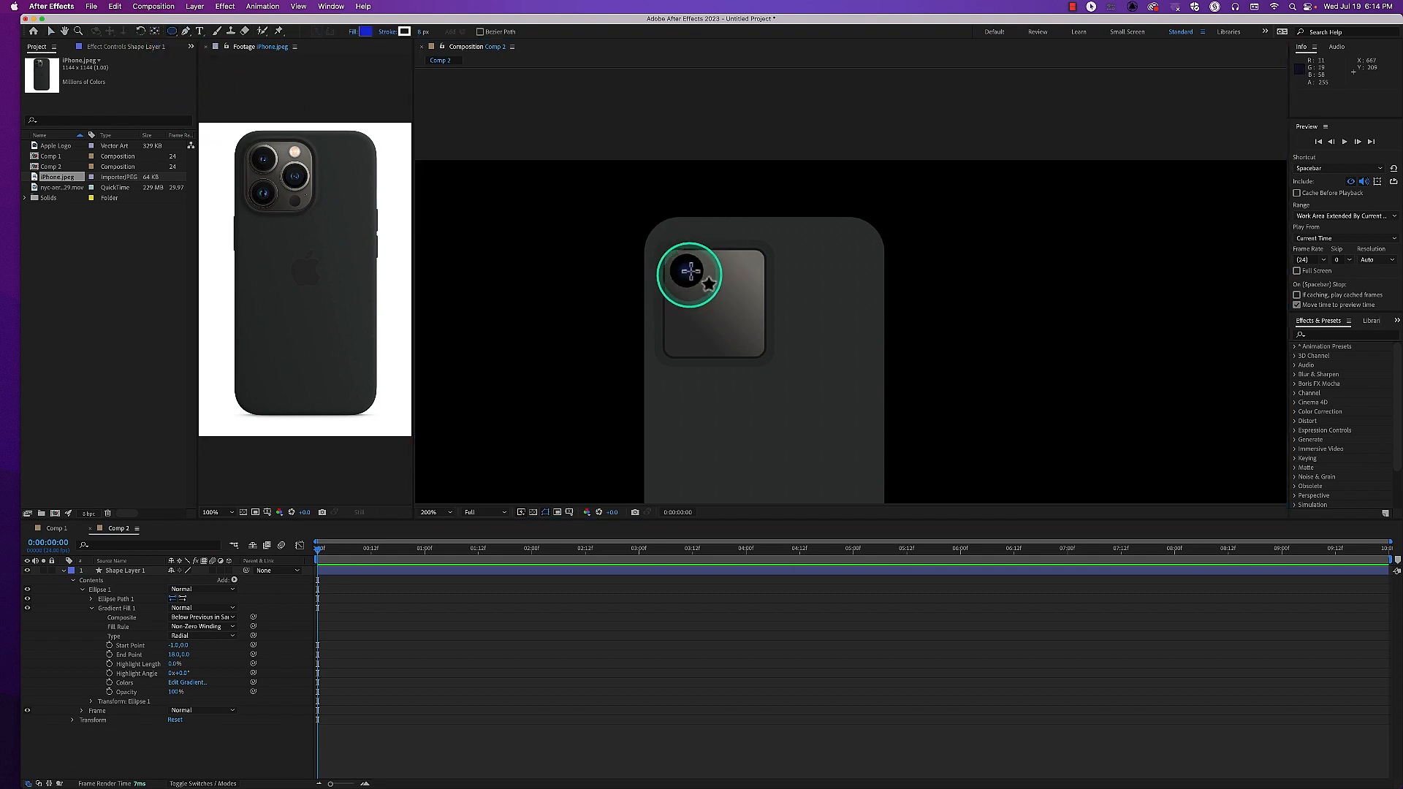
pyautogui.click(50, 31)
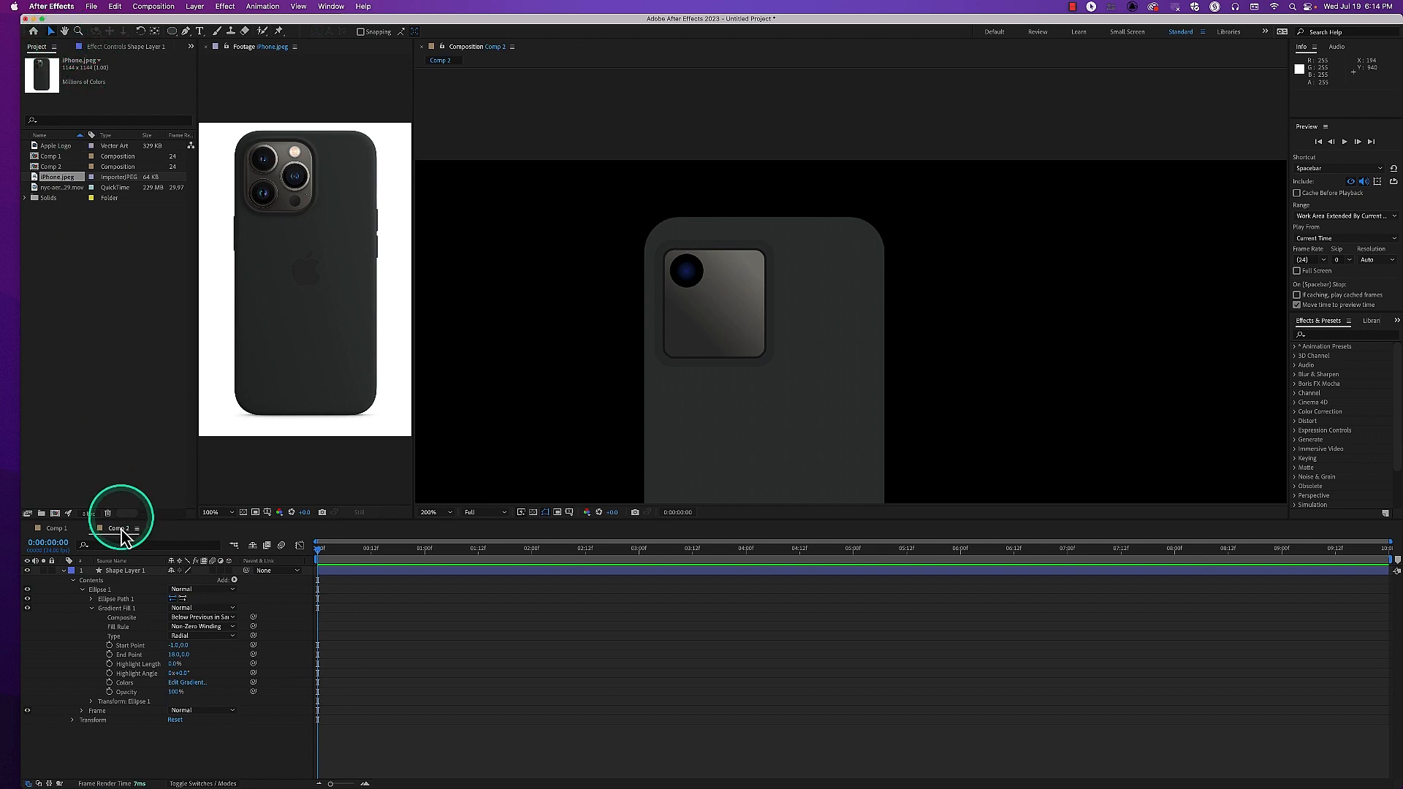
pyautogui.click(121, 607)
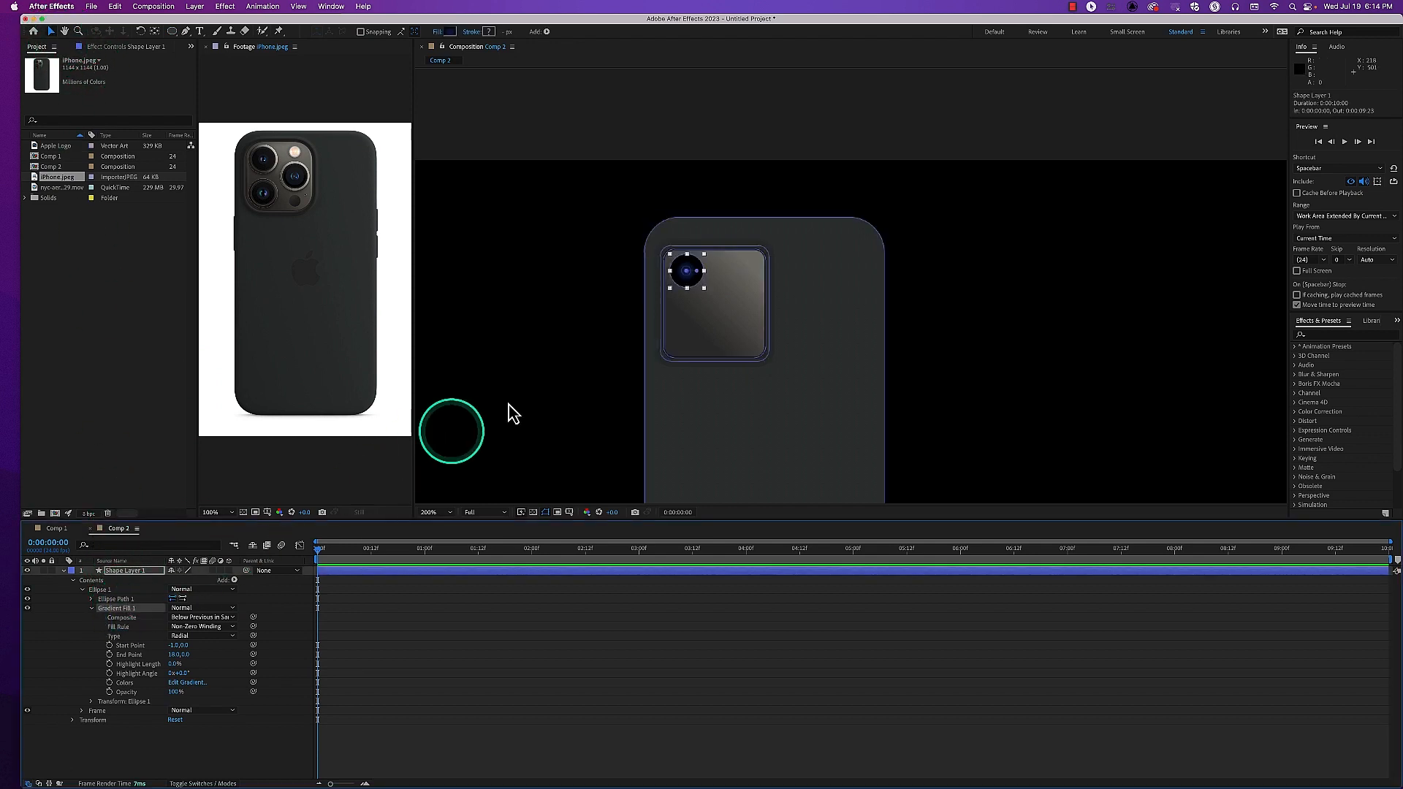
pyautogui.moveTo(697, 271); pyautogui.dragTo(701, 271)
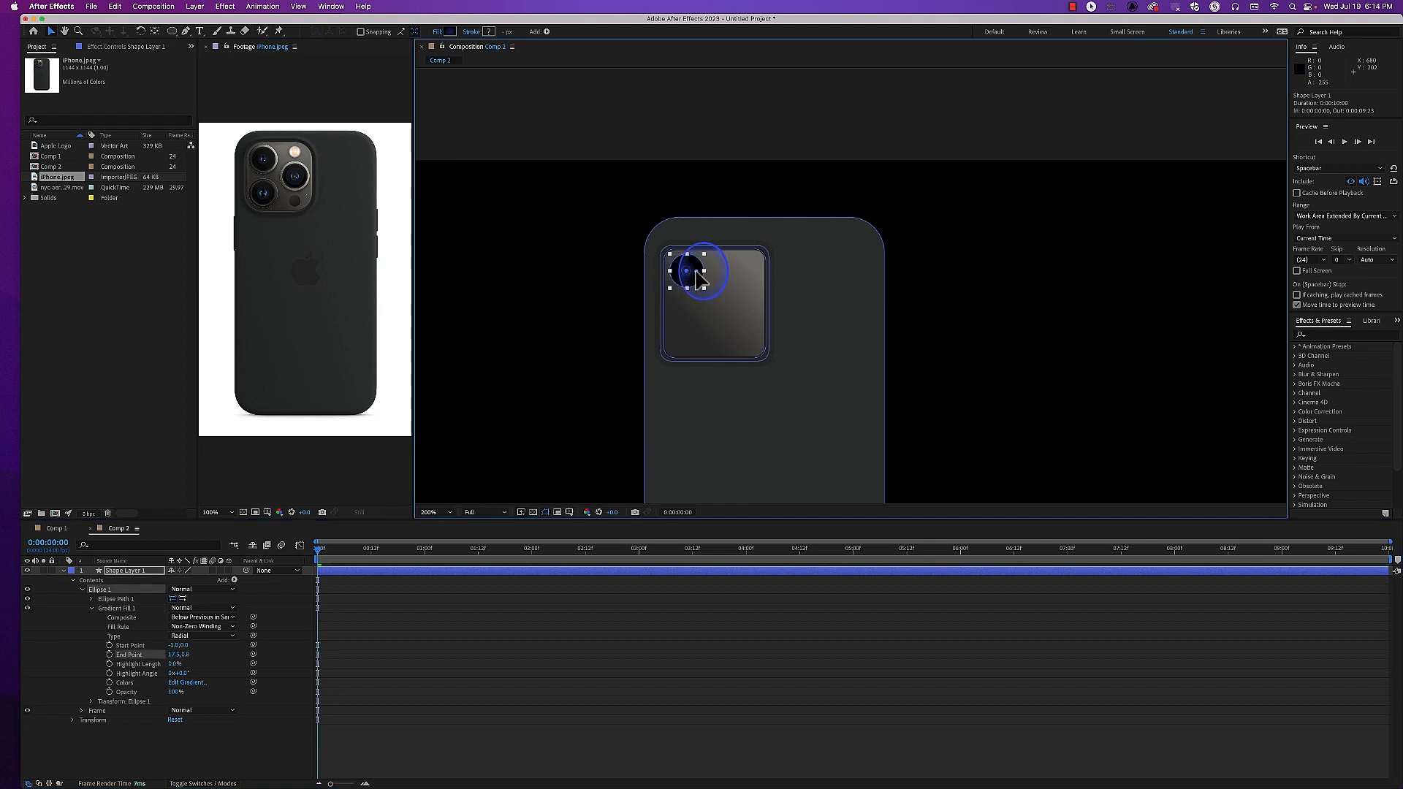
pyautogui.moveTo(691, 279); pyautogui.dragTo(704, 274)
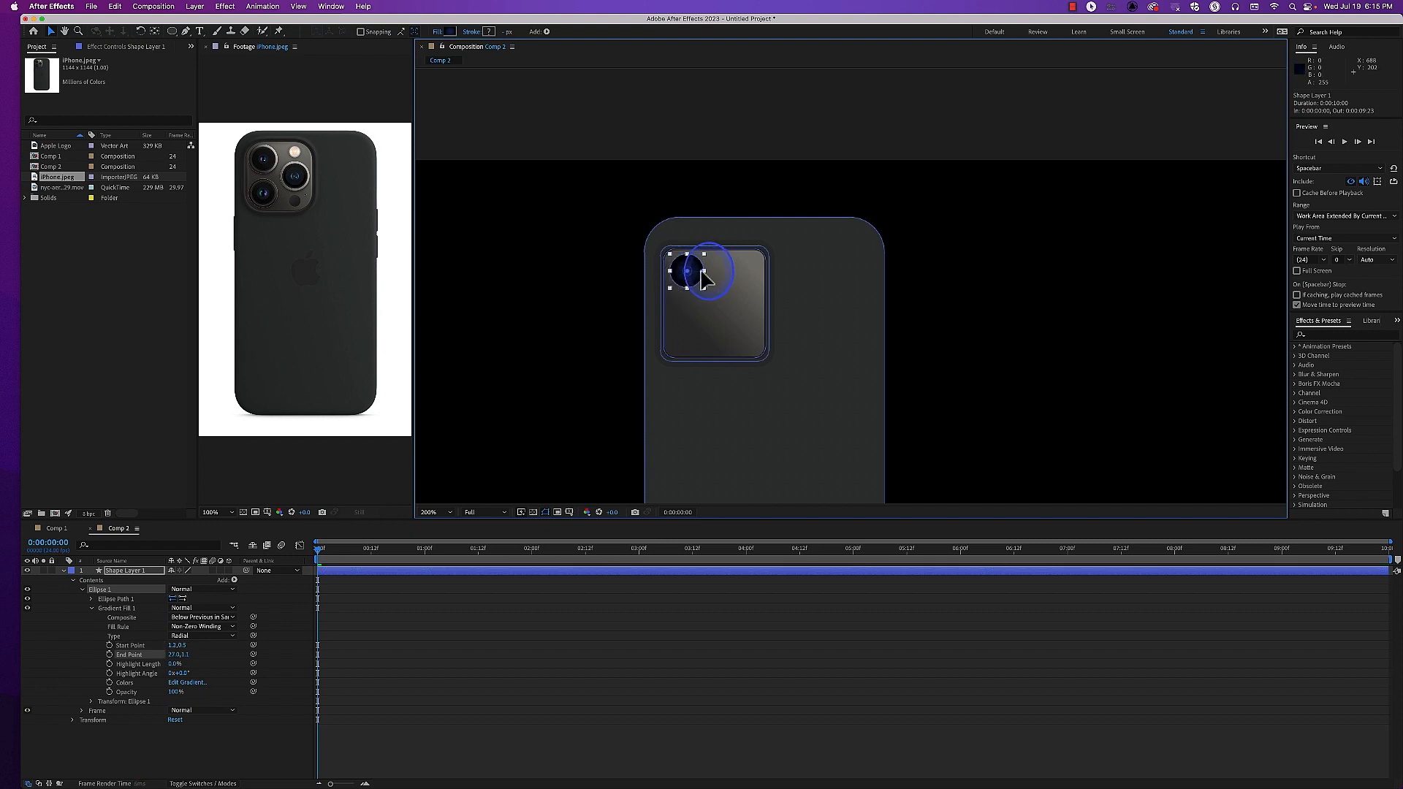
pyautogui.click(582, 376)
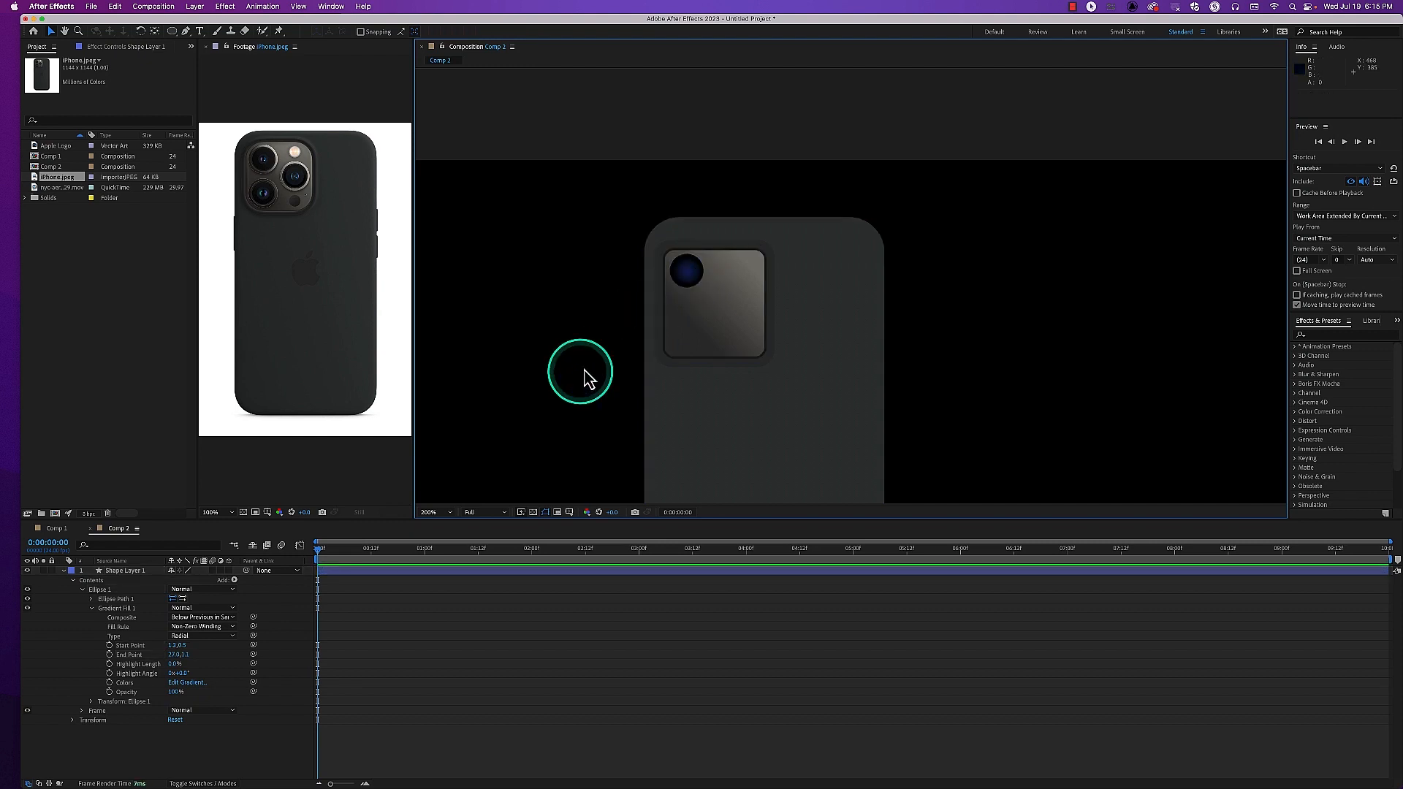
pyautogui.click(689, 275)
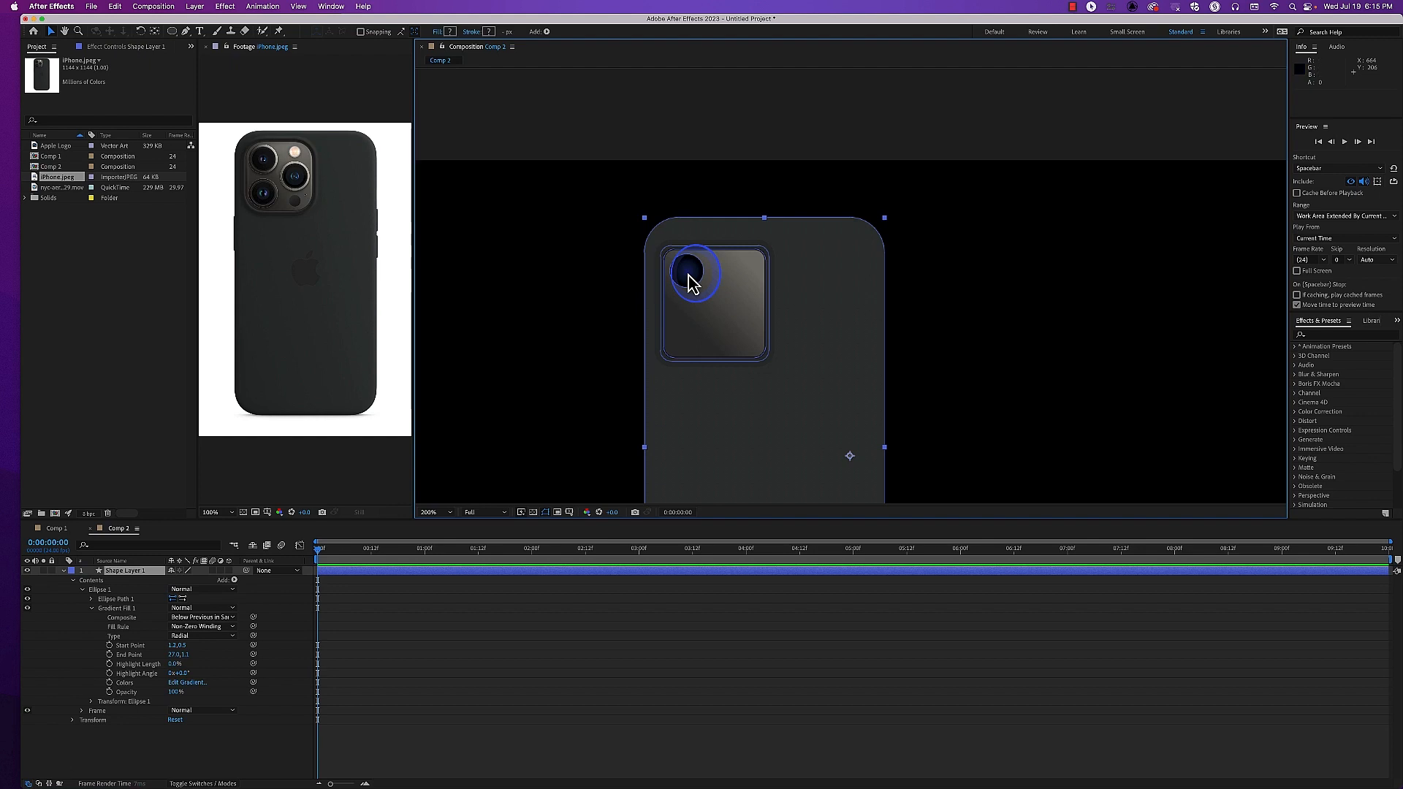
pyautogui.click(136, 598)
pyautogui.moveTo(702, 271); pyautogui.dragTo(688, 274)
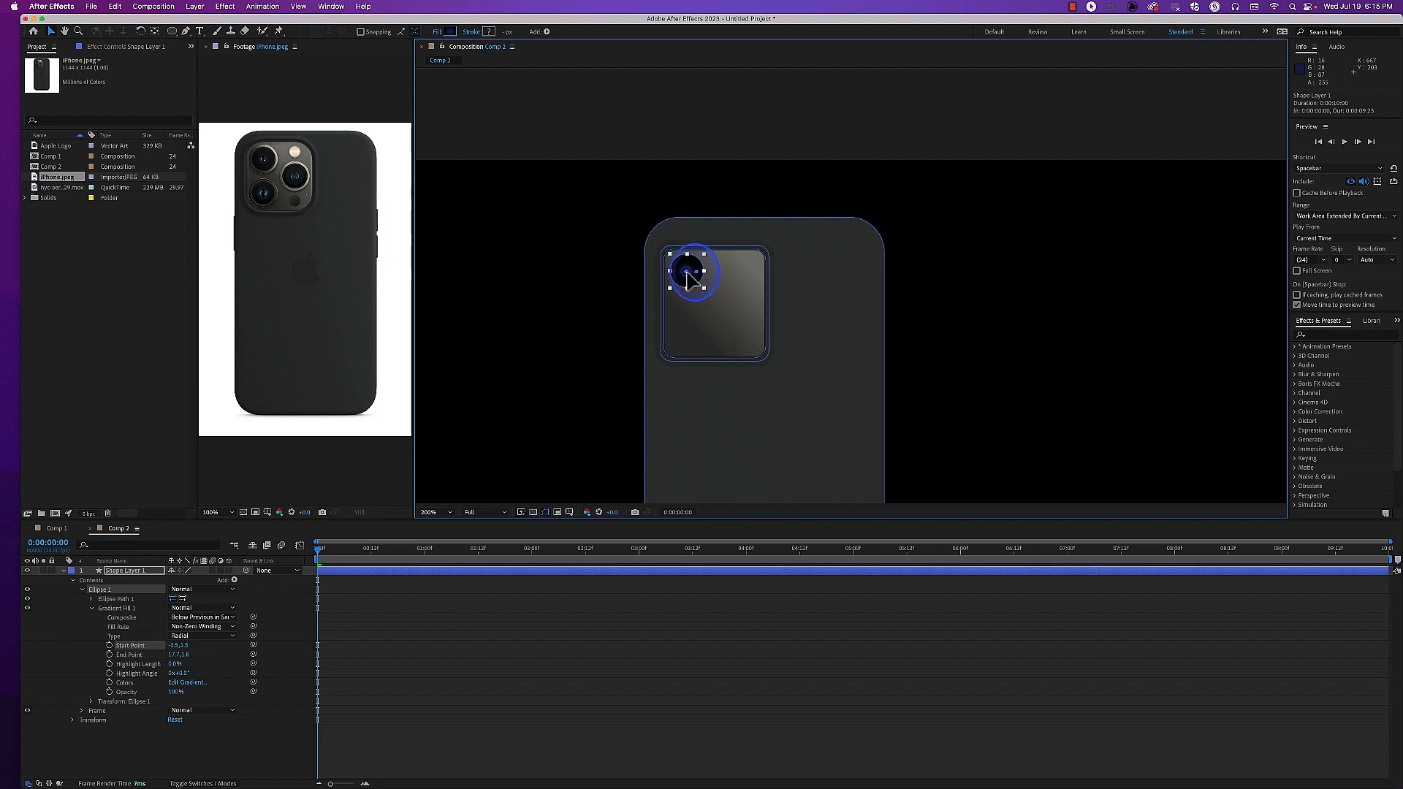
pyautogui.click(570, 362)
# Edit the lens gradient's colors, moving the dark blue stop to about 41% and the black stop to about 56.5%
pyautogui.press('.')
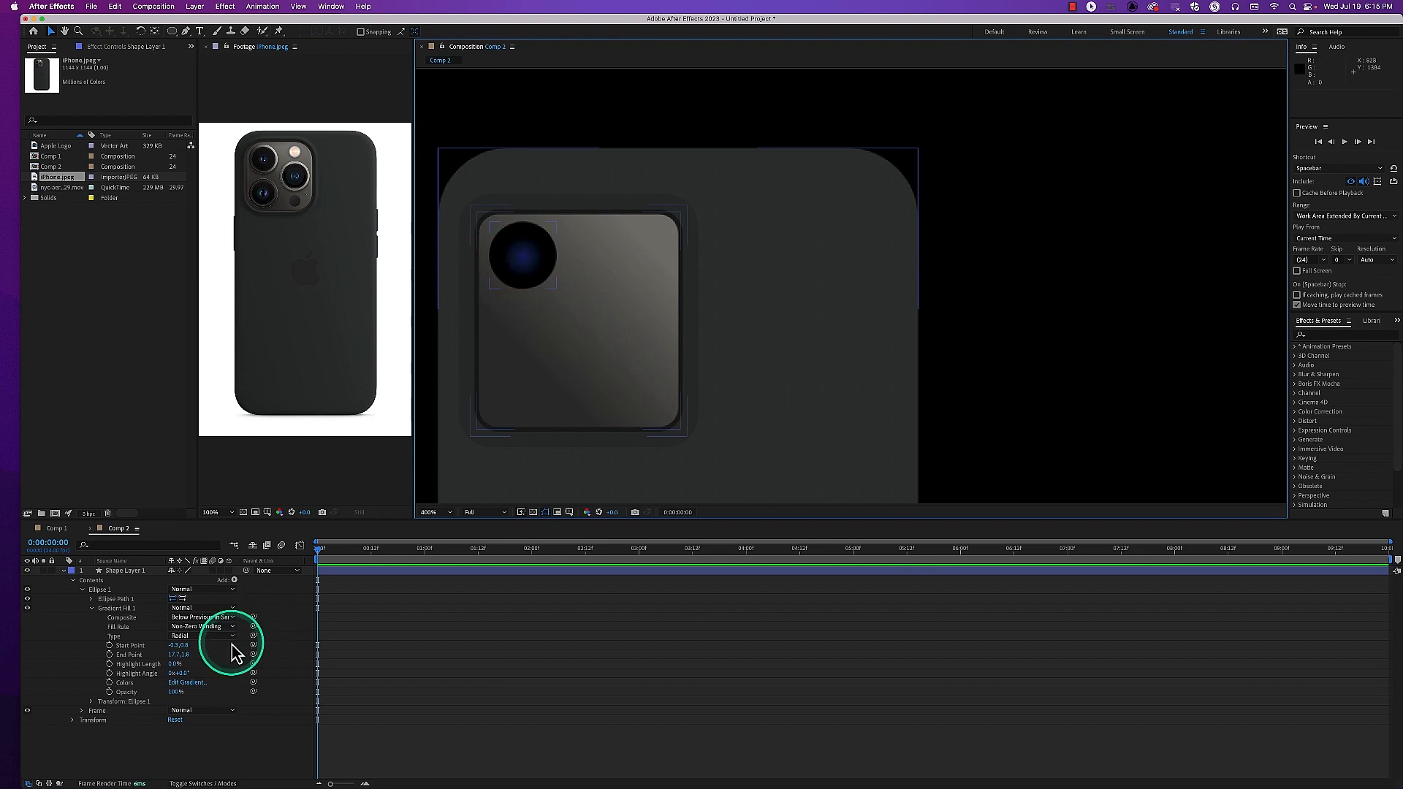
pyautogui.click(187, 682)
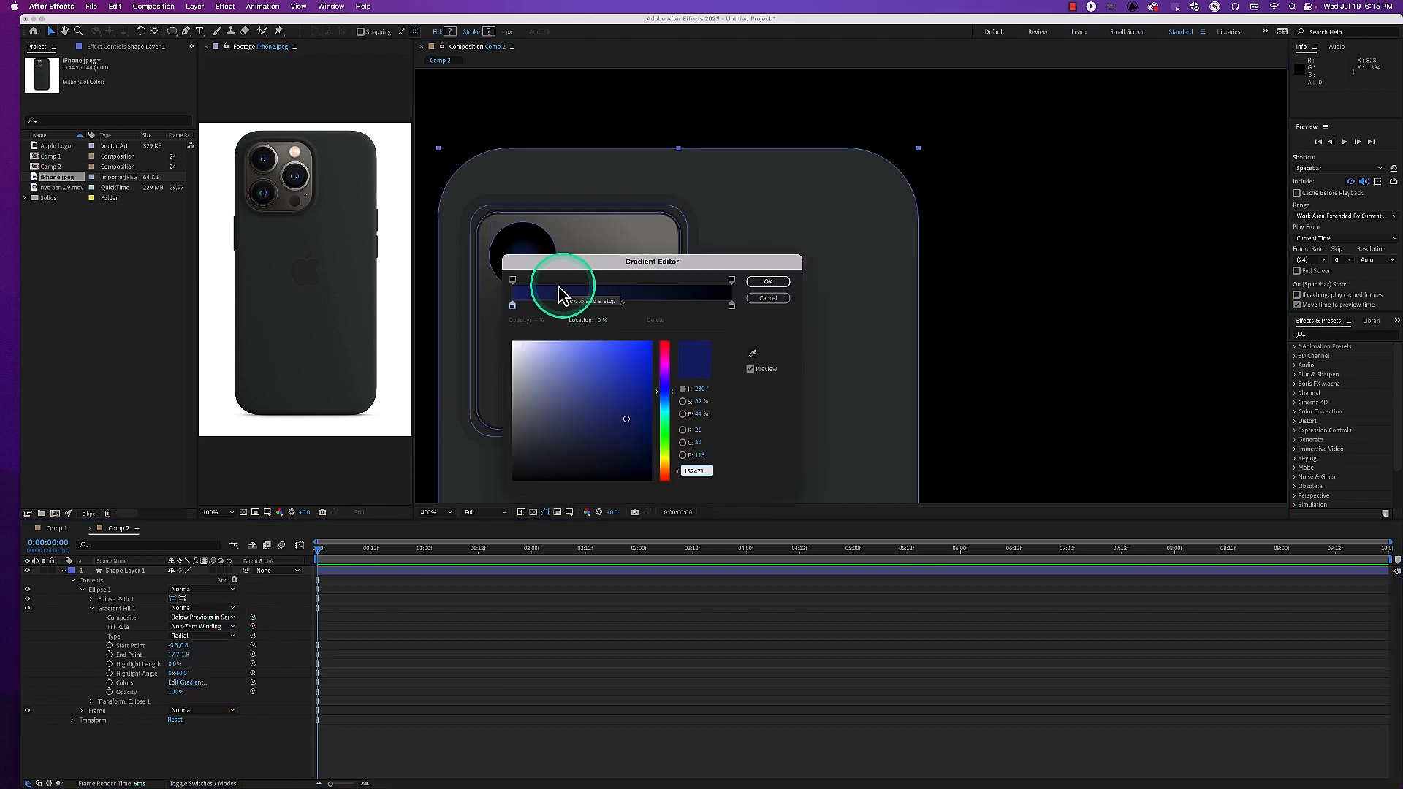
pyautogui.moveTo(513, 306); pyautogui.dragTo(520, 307)
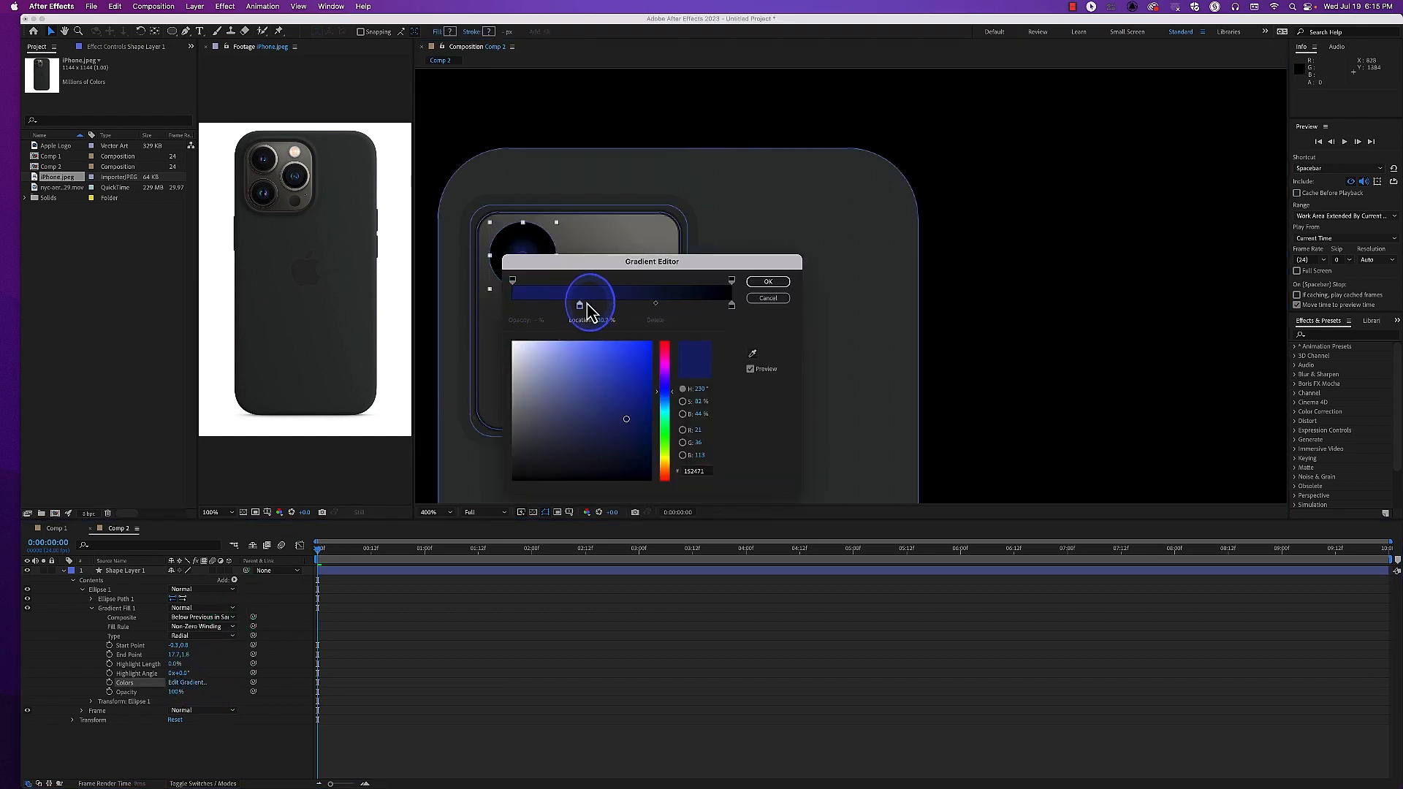
pyautogui.moveTo(731, 305); pyautogui.dragTo(636, 312)
pyautogui.click(594, 310)
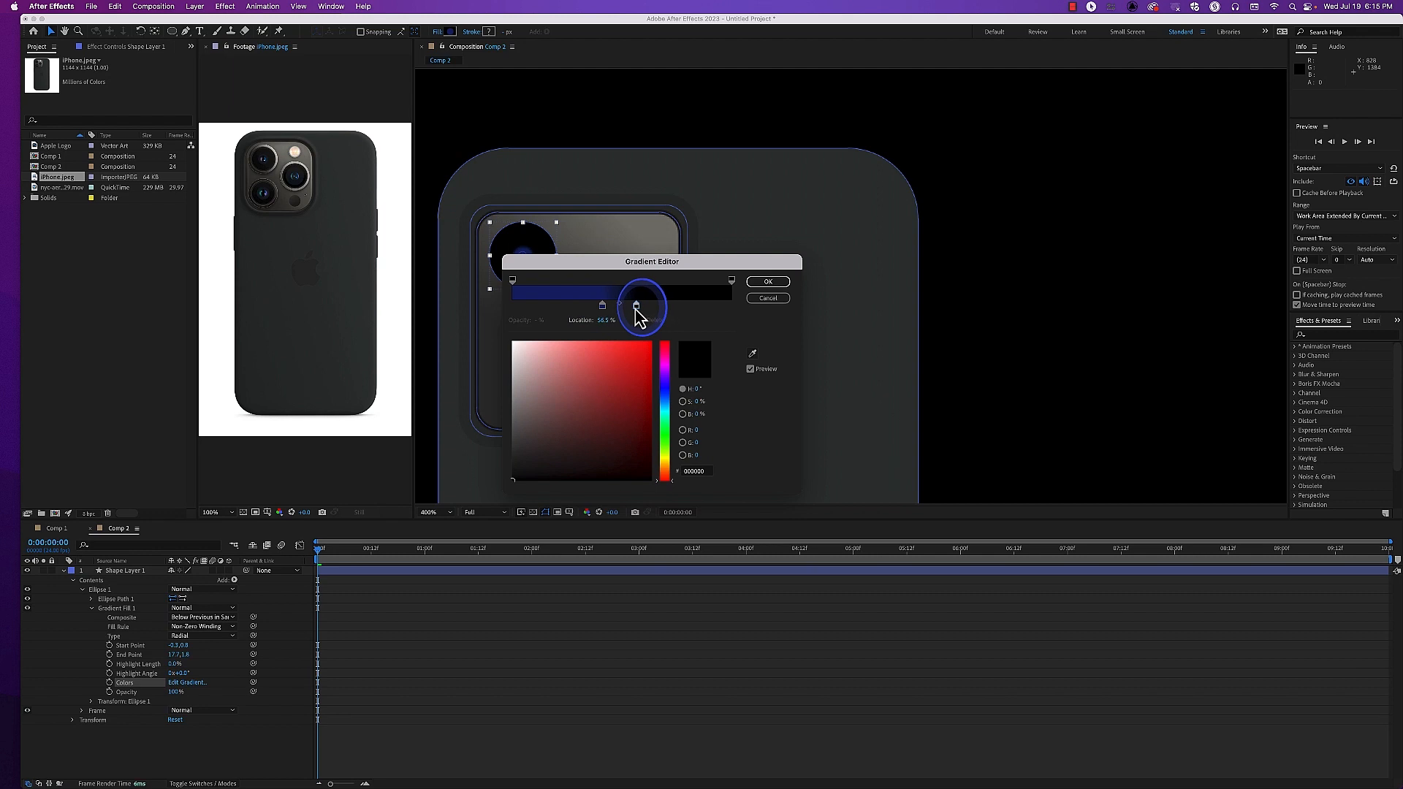
pyautogui.moveTo(586, 263); pyautogui.dragTo(552, 340)
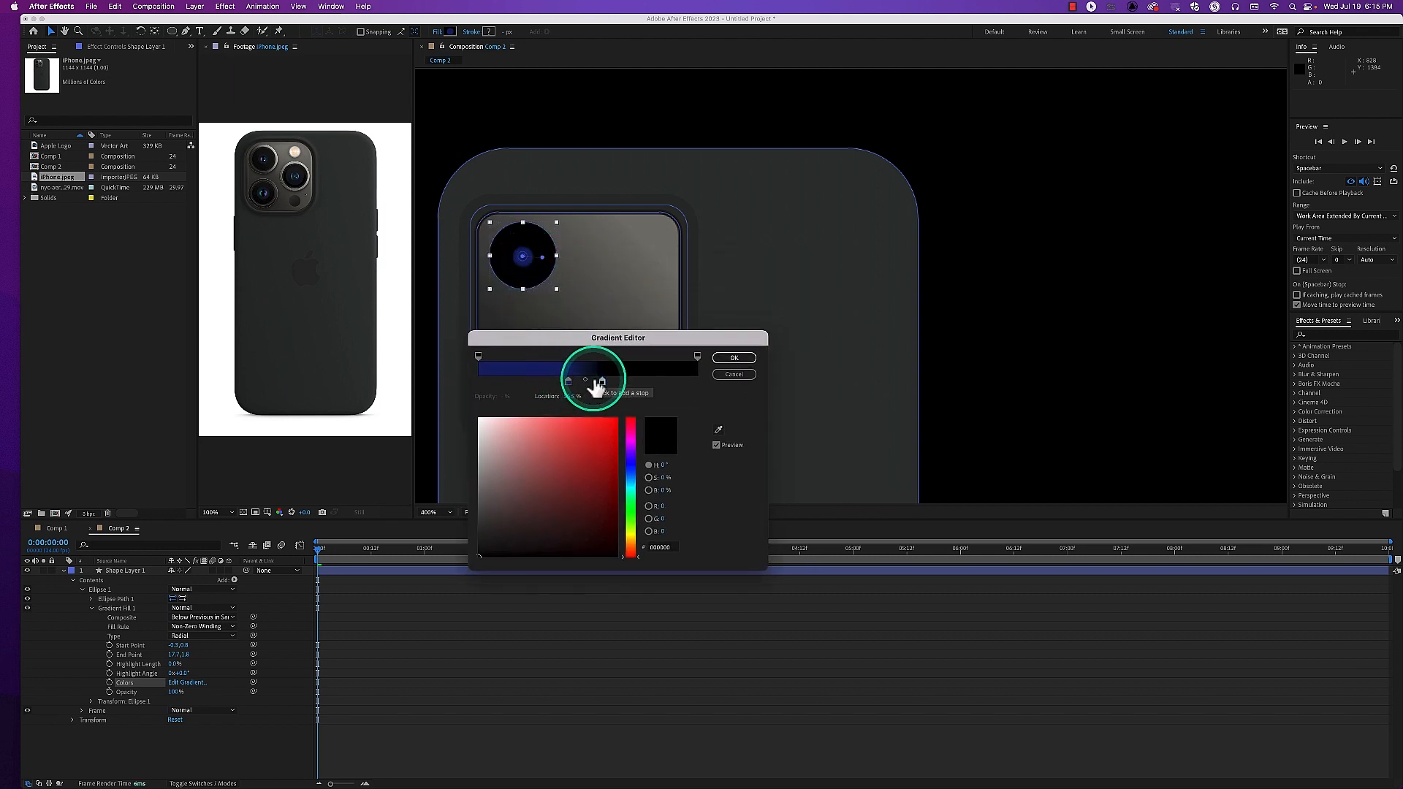
pyautogui.click(728, 359)
# Recenter the lens gradient's start handle at about -0.7, -0.2 and extend its end point to about 21.8, -0.1
pyautogui.moveTo(558, 267)
pyautogui.mouseDown()
pyautogui.moveTo(524, 263)
pyautogui.moveTo(545, 256)
pyautogui.mouseUp()
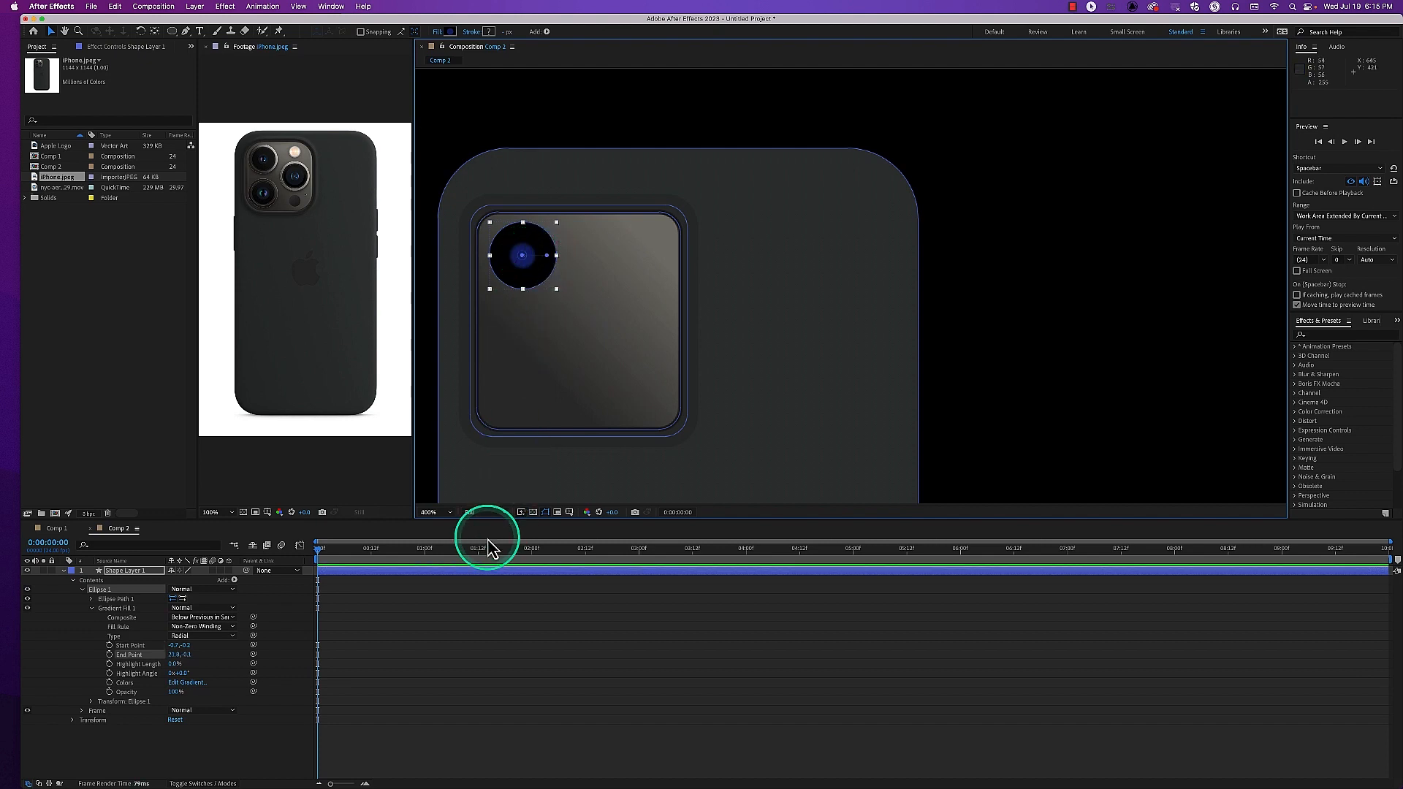
pyautogui.click(127, 609)
pyautogui.click(426, 469)
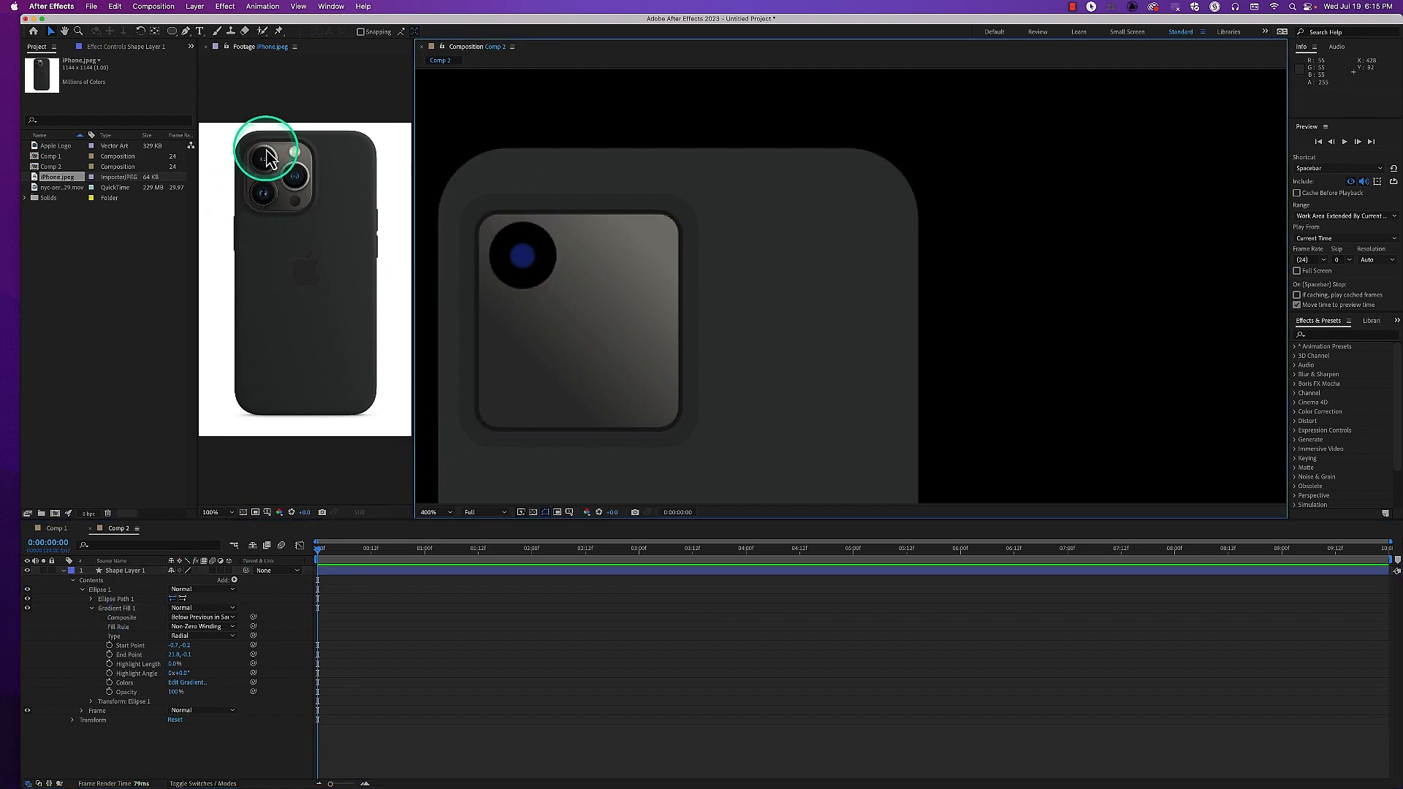
pyautogui.click(470, 276)
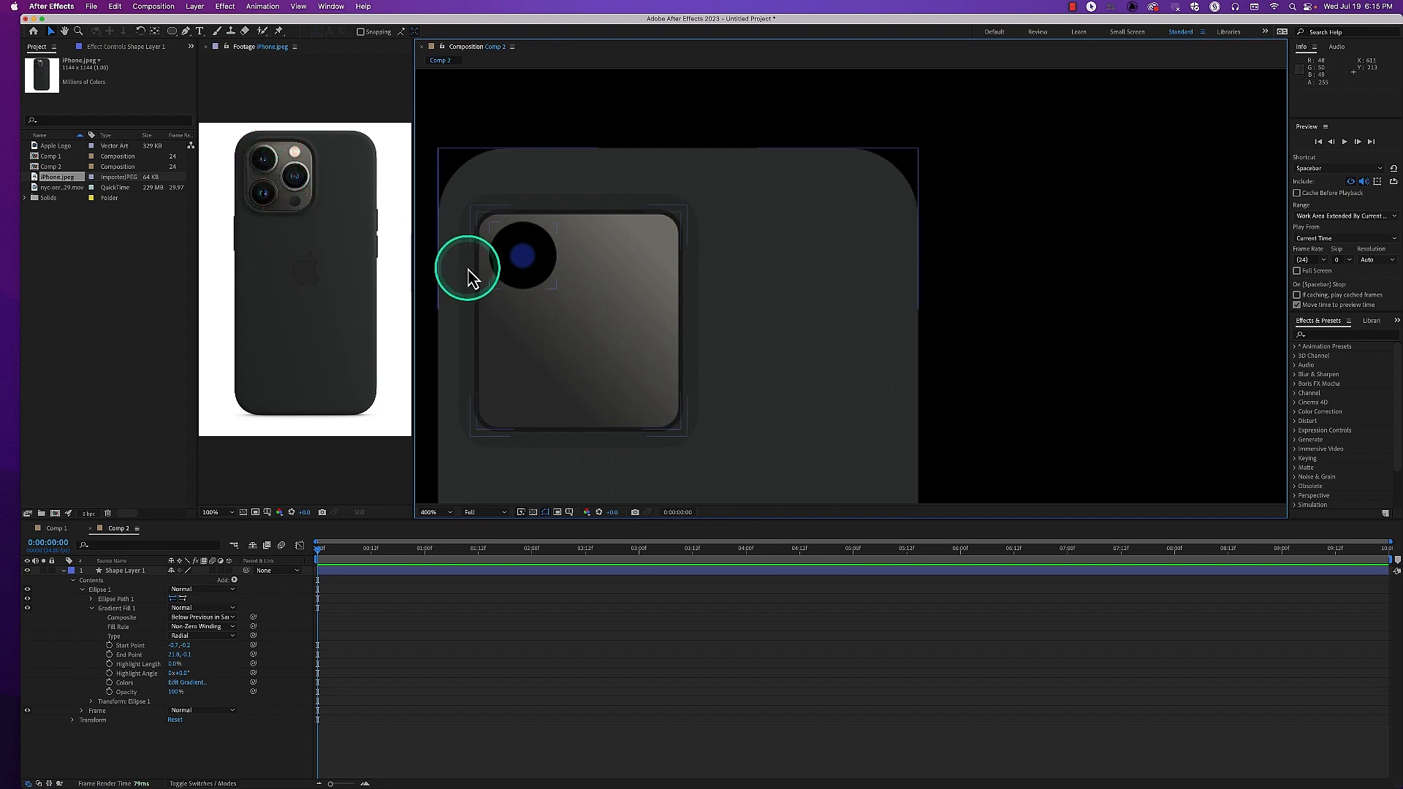
# Add a color stop to the lens gradient, recolor it pale D8DAE4 and place it ahead of the dark blue stop
pyautogui.click(193, 682)
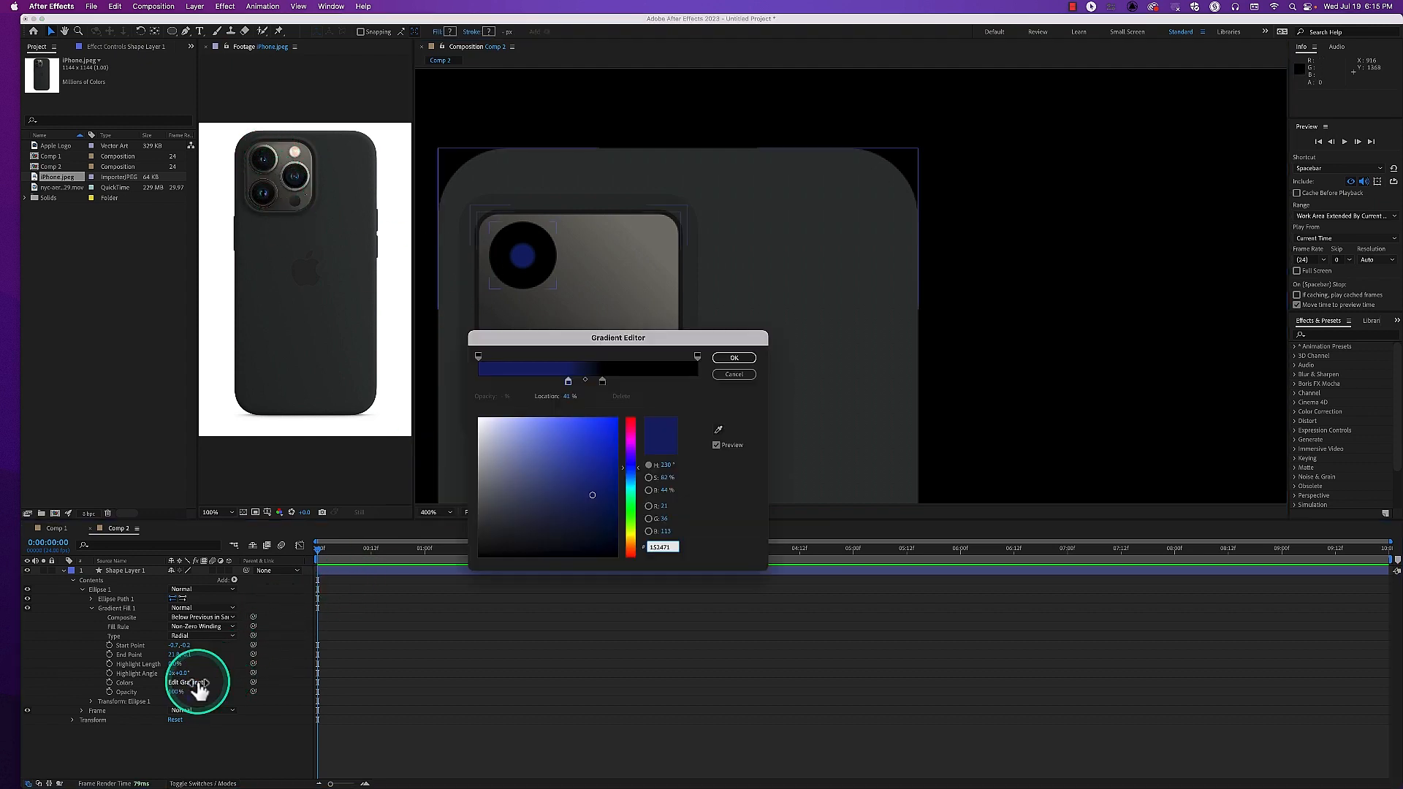
pyautogui.click(581, 381)
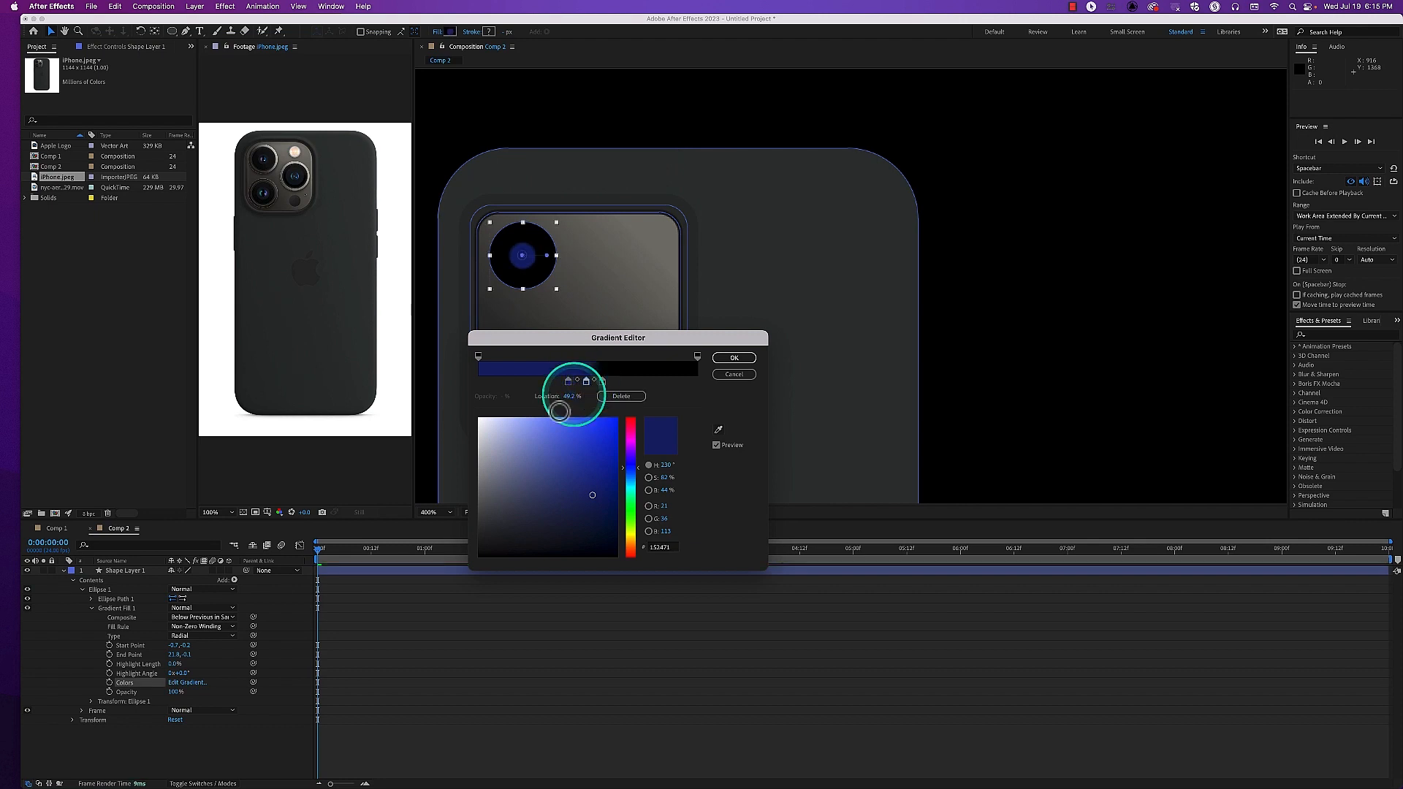
pyautogui.click(487, 433)
pyautogui.click(586, 382)
pyautogui.moveTo(584, 388); pyautogui.dragTo(527, 391)
# Move the dark blue stop to about 25.2% and the pale stop to about 18.6% to narrow the light center
pyautogui.click(567, 383)
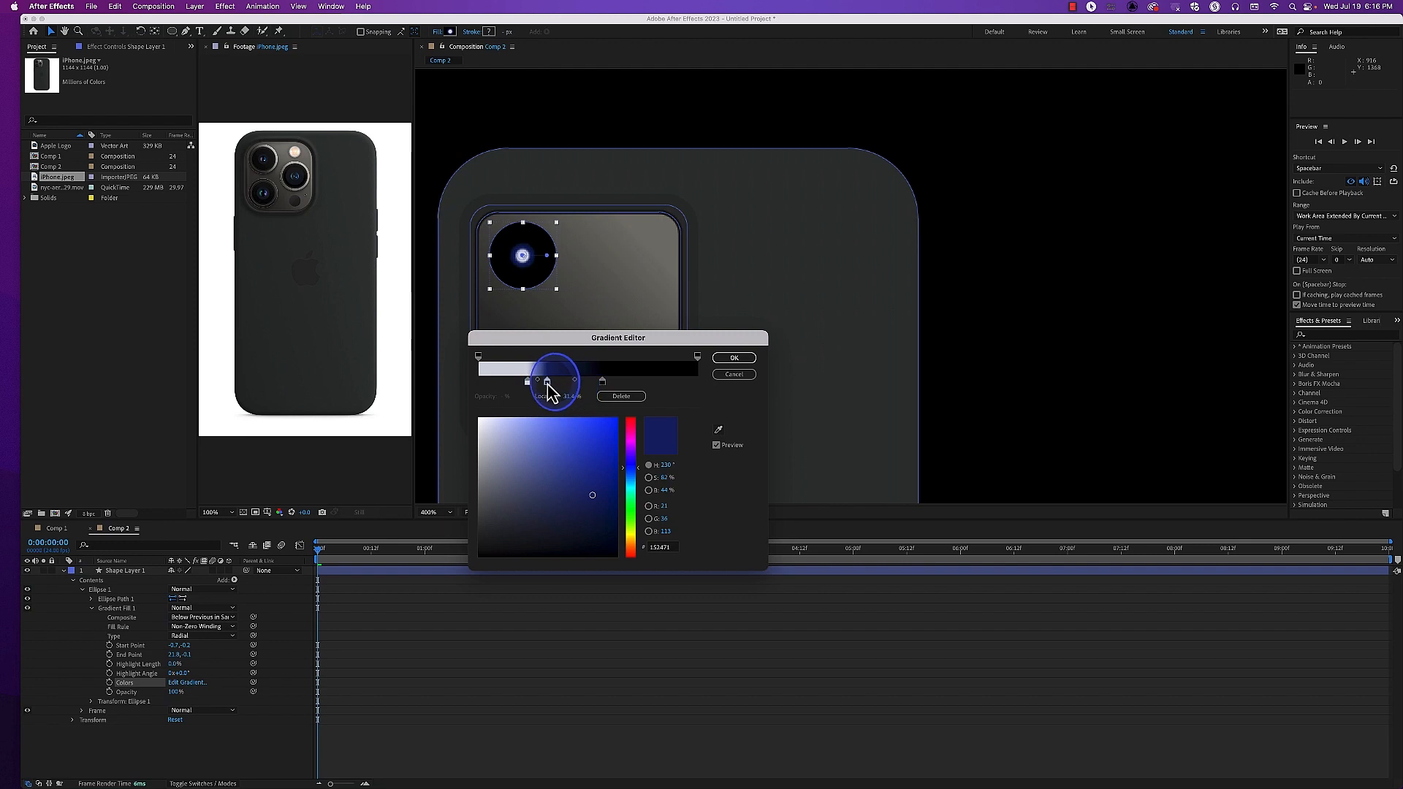
pyautogui.click(527, 384)
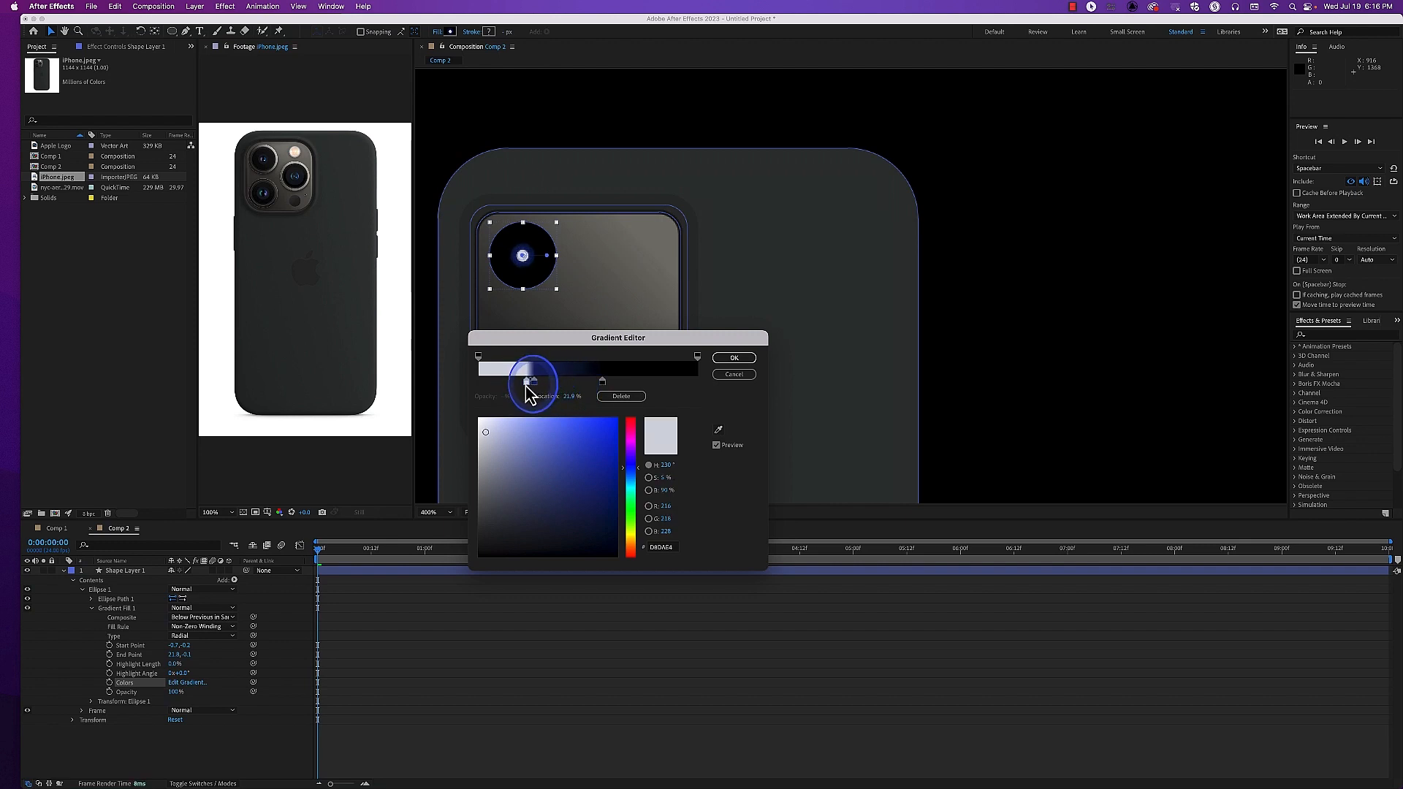
pyautogui.moveTo(535, 384); pyautogui.dragTo(533, 383)
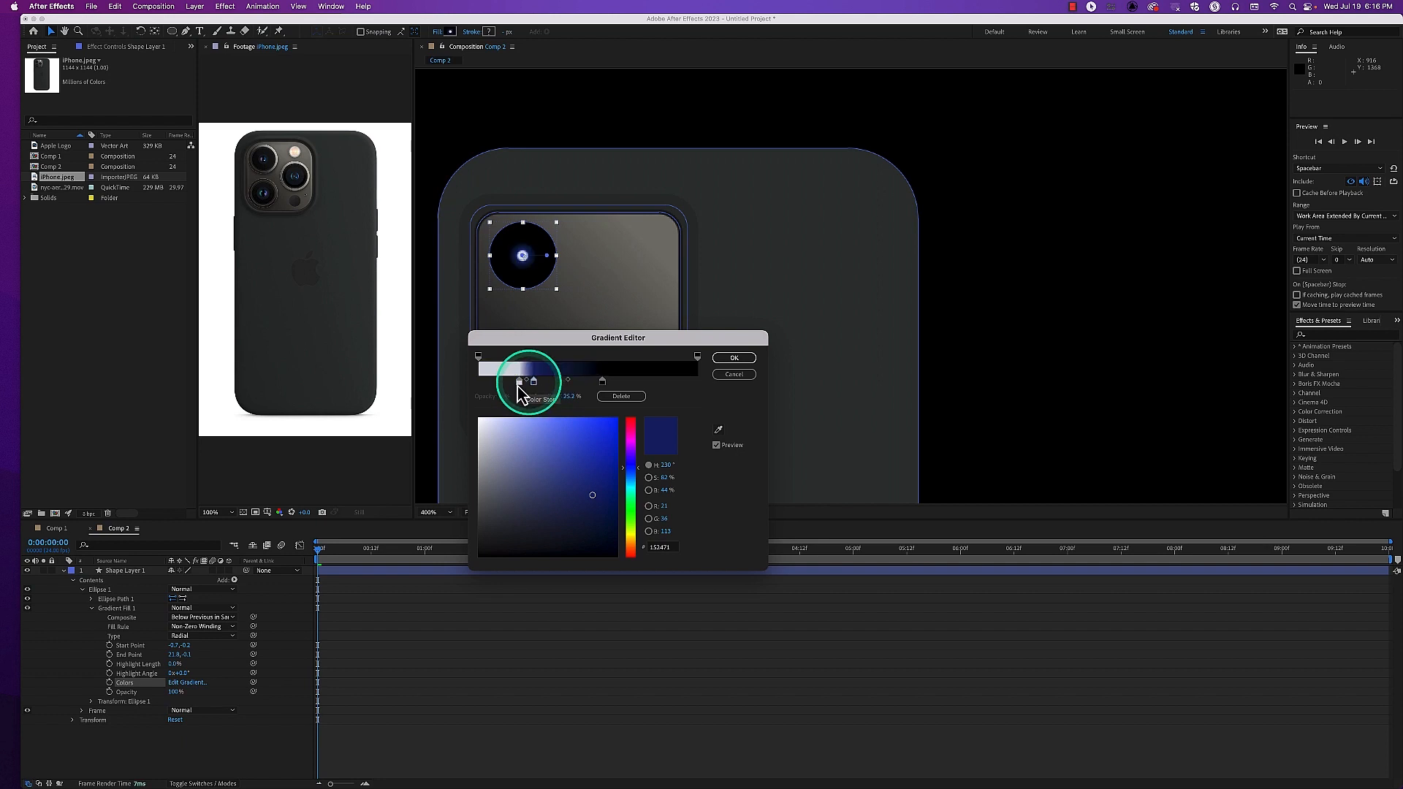
# Add a blue color stop before the pale stop so the highlight forms a ring, and apply the gradient
pyautogui.click(504, 383)
pyautogui.moveTo(586, 476); pyautogui.dragTo(596, 478)
pyautogui.click(519, 382)
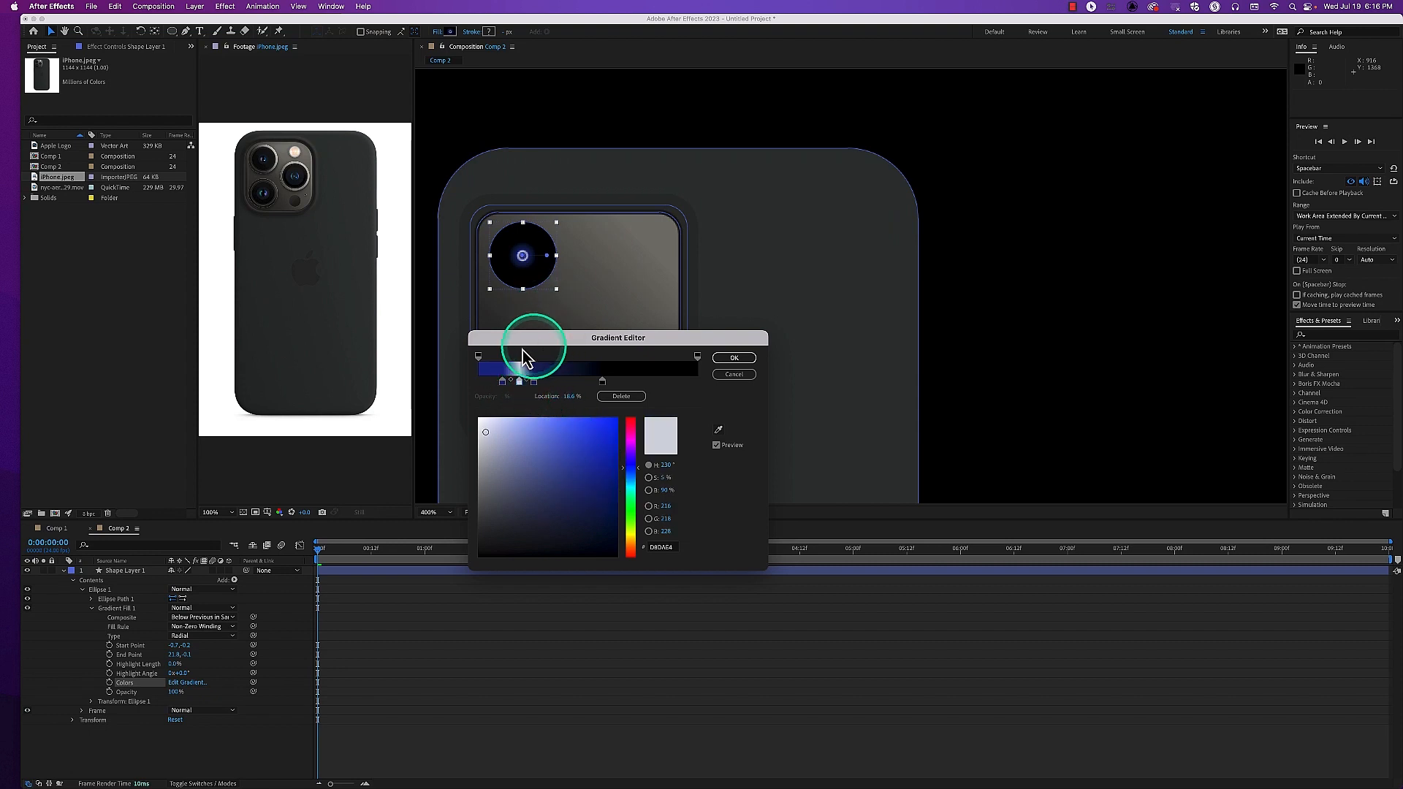
pyautogui.click(731, 359)
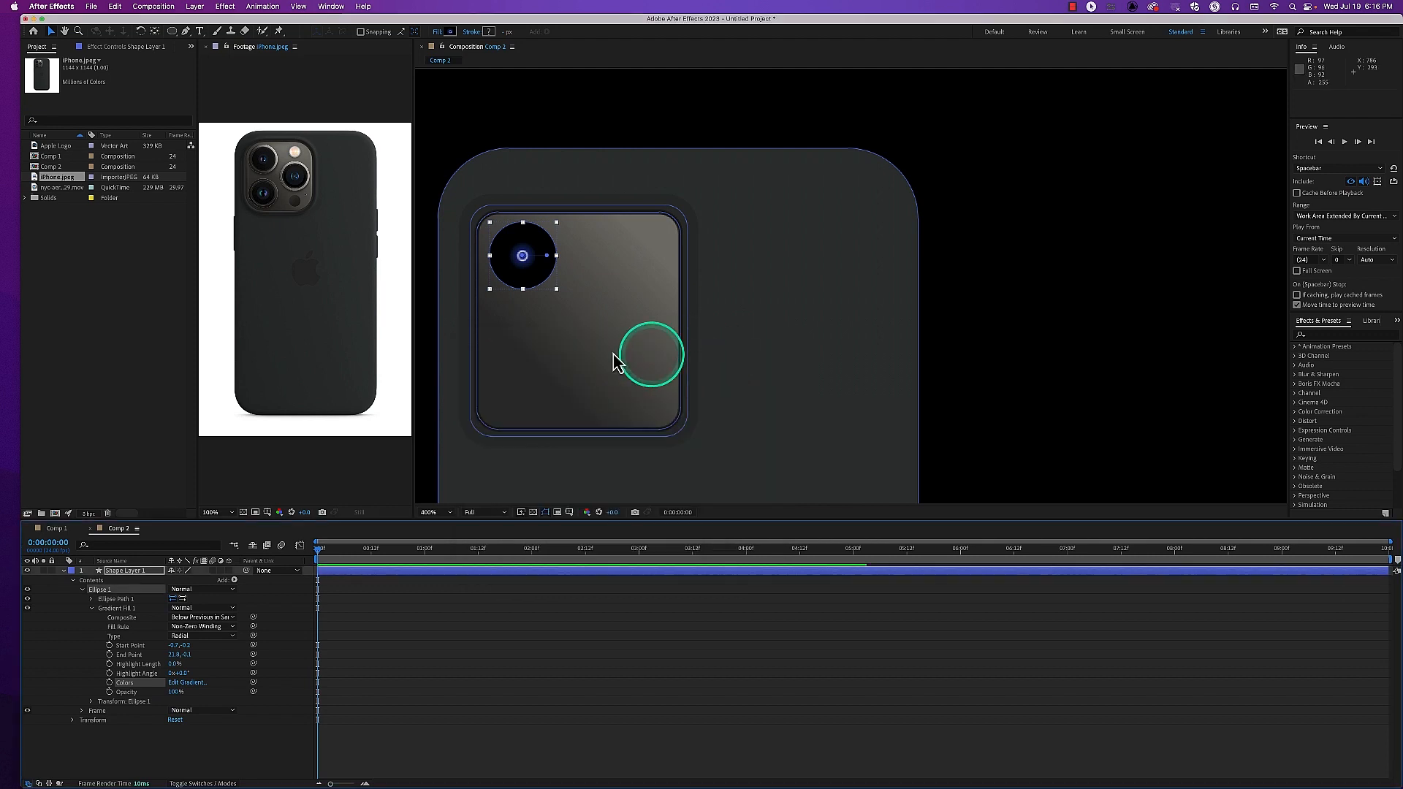
pyautogui.click(424, 437)
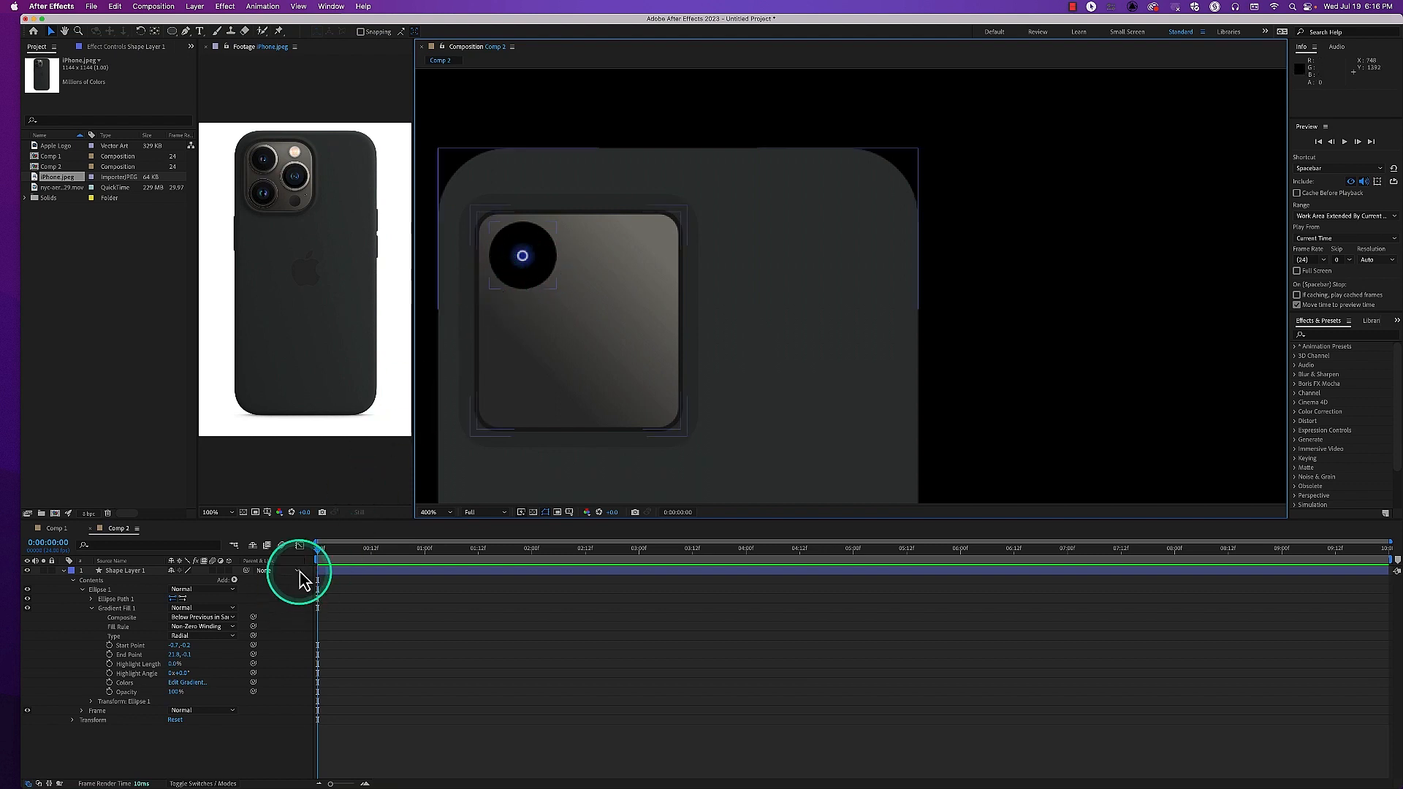
# Recolor the pale color stop of the lens's fill gradient to a dark, muted grey-blue
pyautogui.click(197, 684)
pyautogui.click(525, 378)
pyautogui.click(522, 386)
pyautogui.click(524, 465)
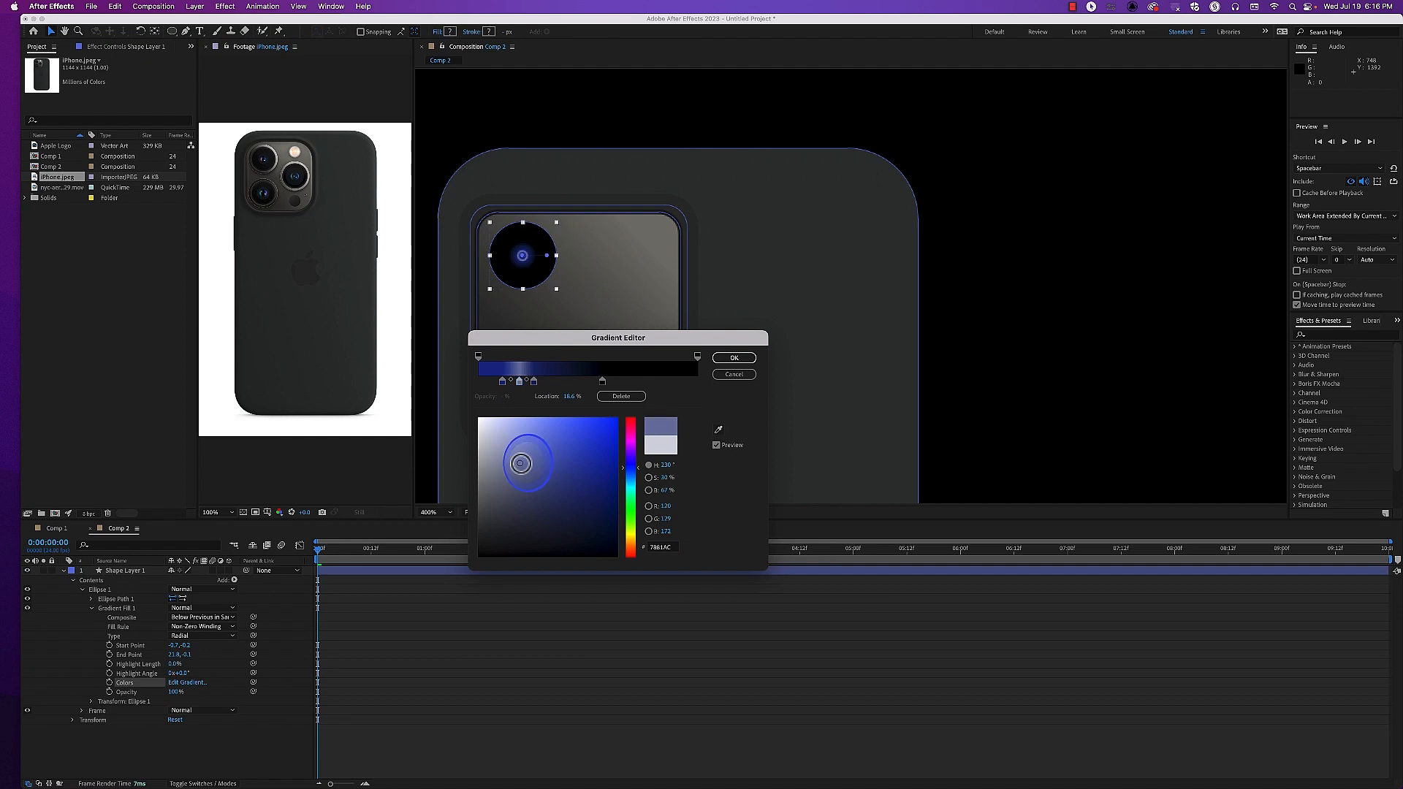
pyautogui.moveTo(508, 472); pyautogui.dragTo(506, 510)
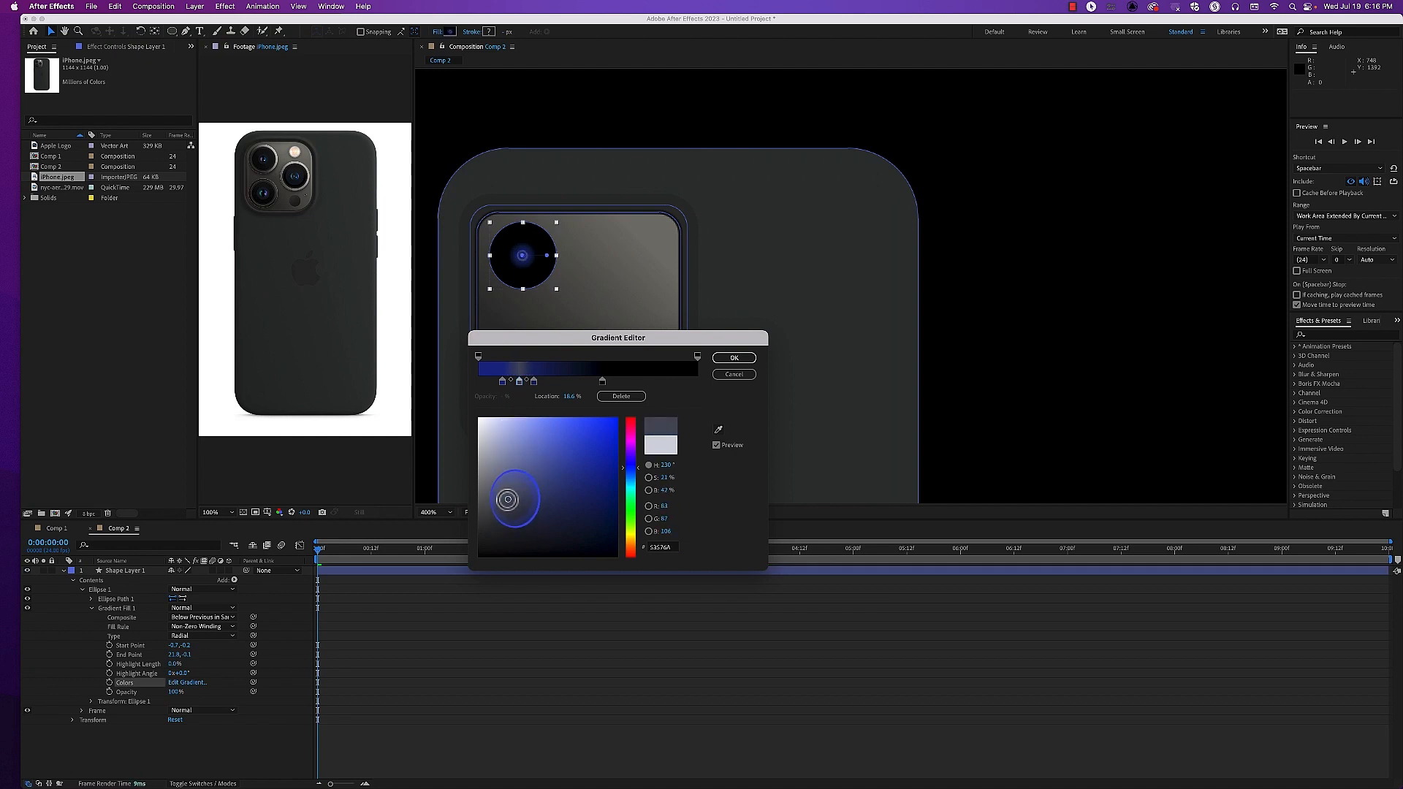
# Shift the grey-blue and dark blue stops outward to enlarge the lens's blue center, and apply the gradient
pyautogui.click(535, 382)
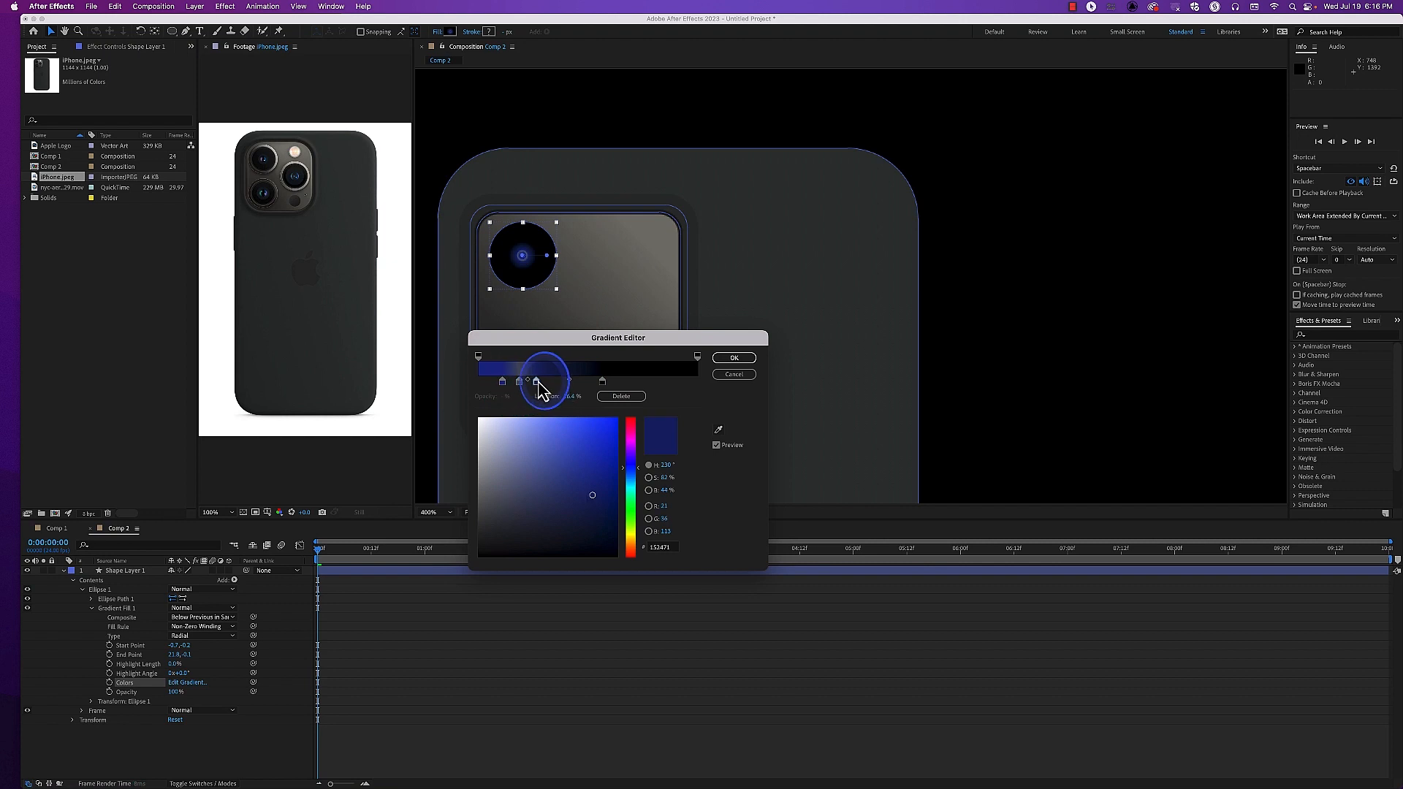
pyautogui.click(519, 381)
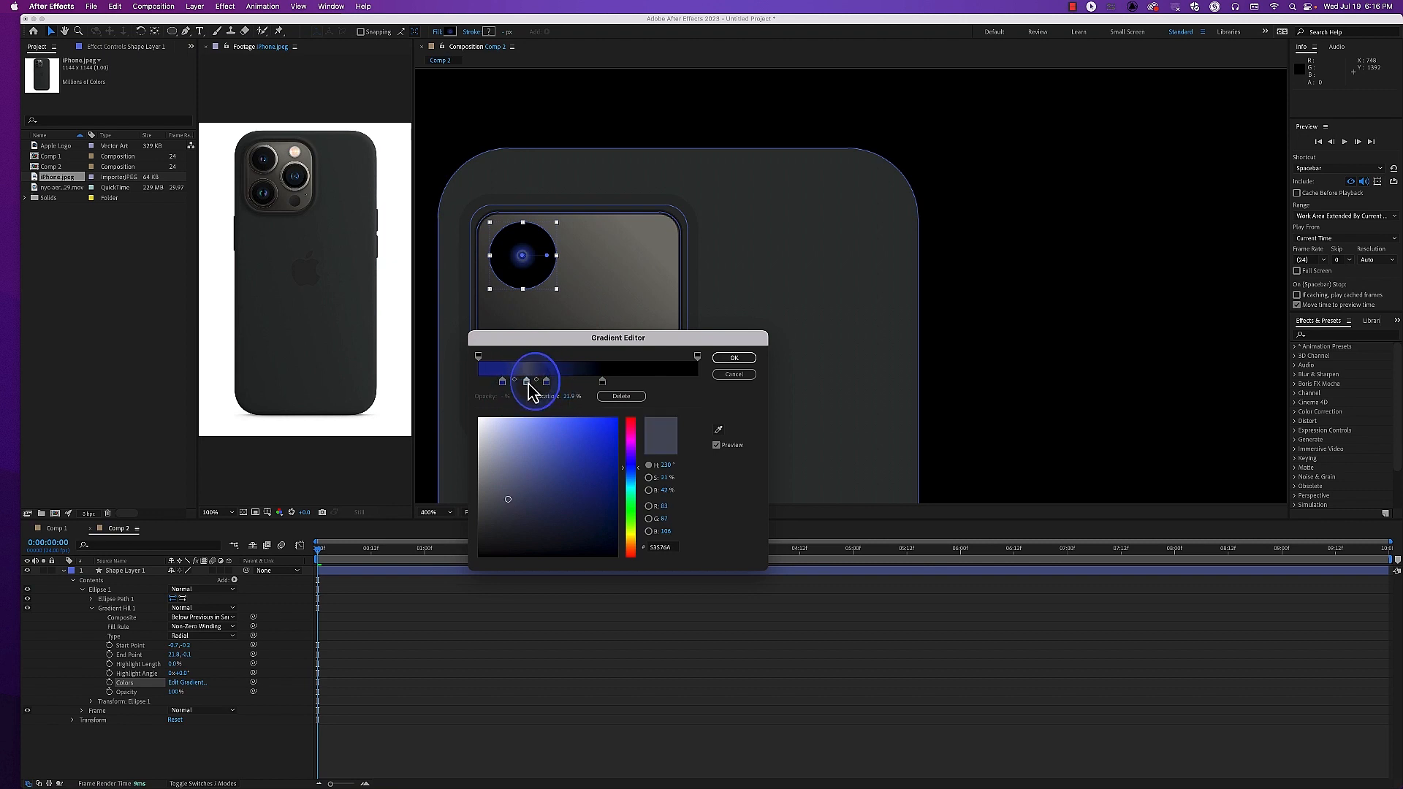
pyautogui.moveTo(546, 383)
pyautogui.mouseDown()
pyautogui.moveTo(563, 386)
pyautogui.moveTo(547, 388)
pyautogui.mouseUp()
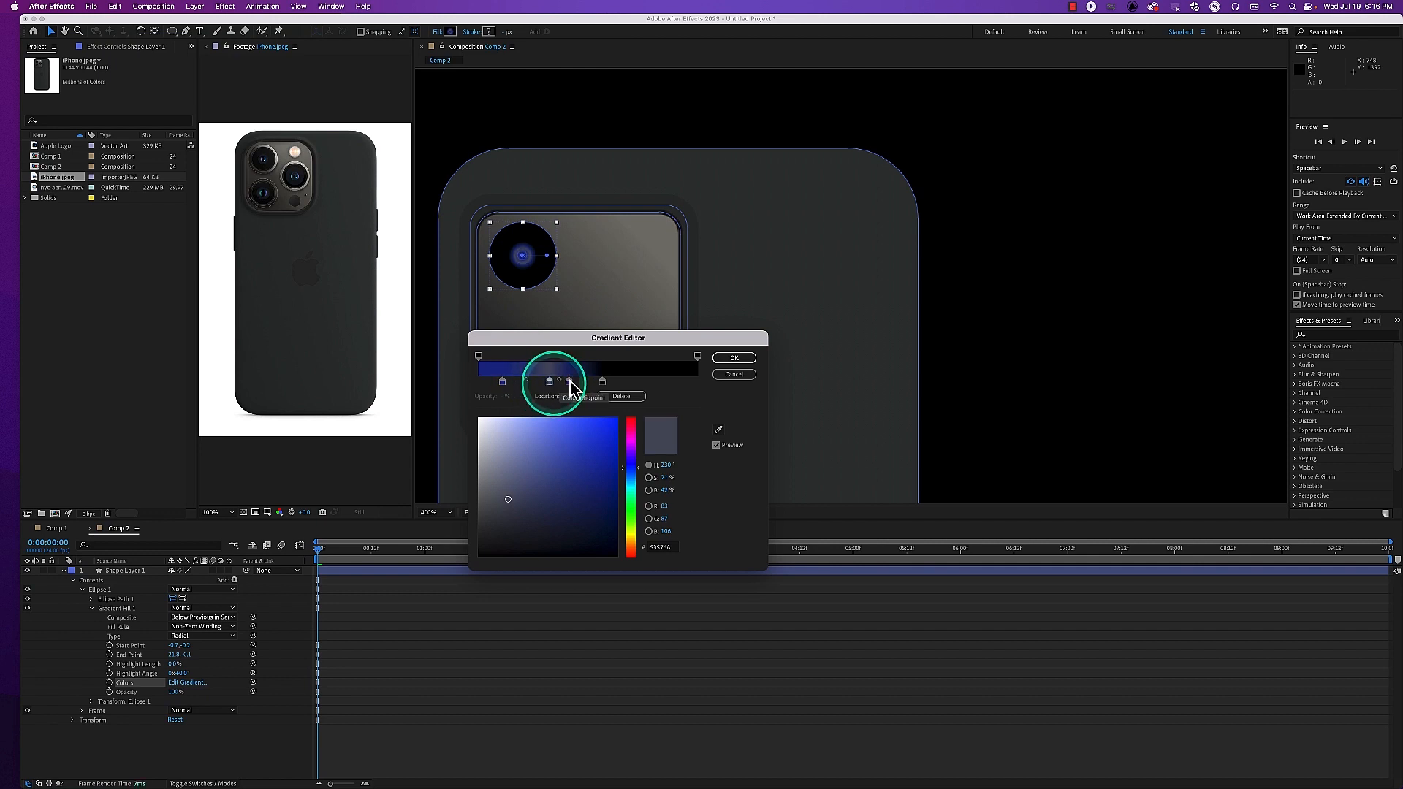
pyautogui.click(734, 357)
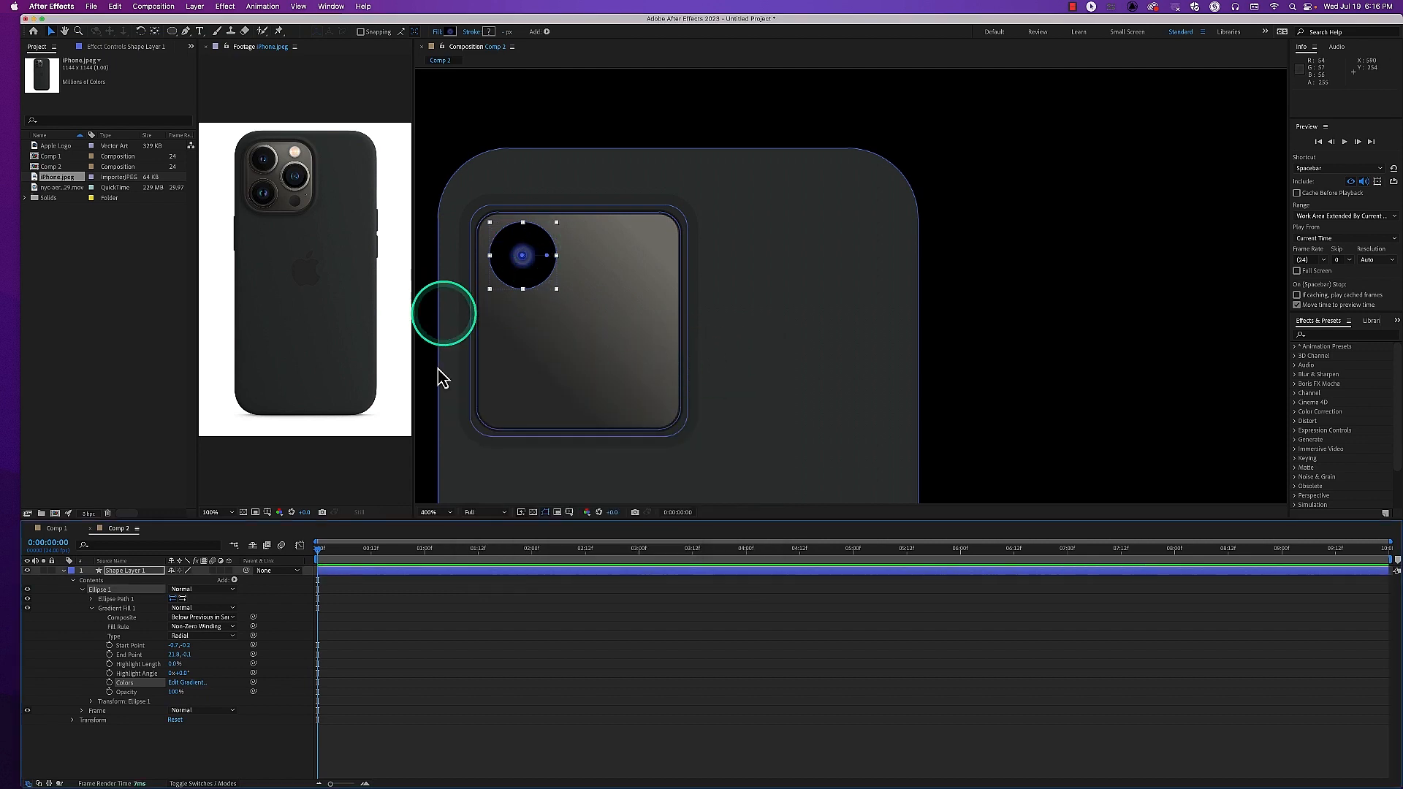
pyautogui.click(428, 442)
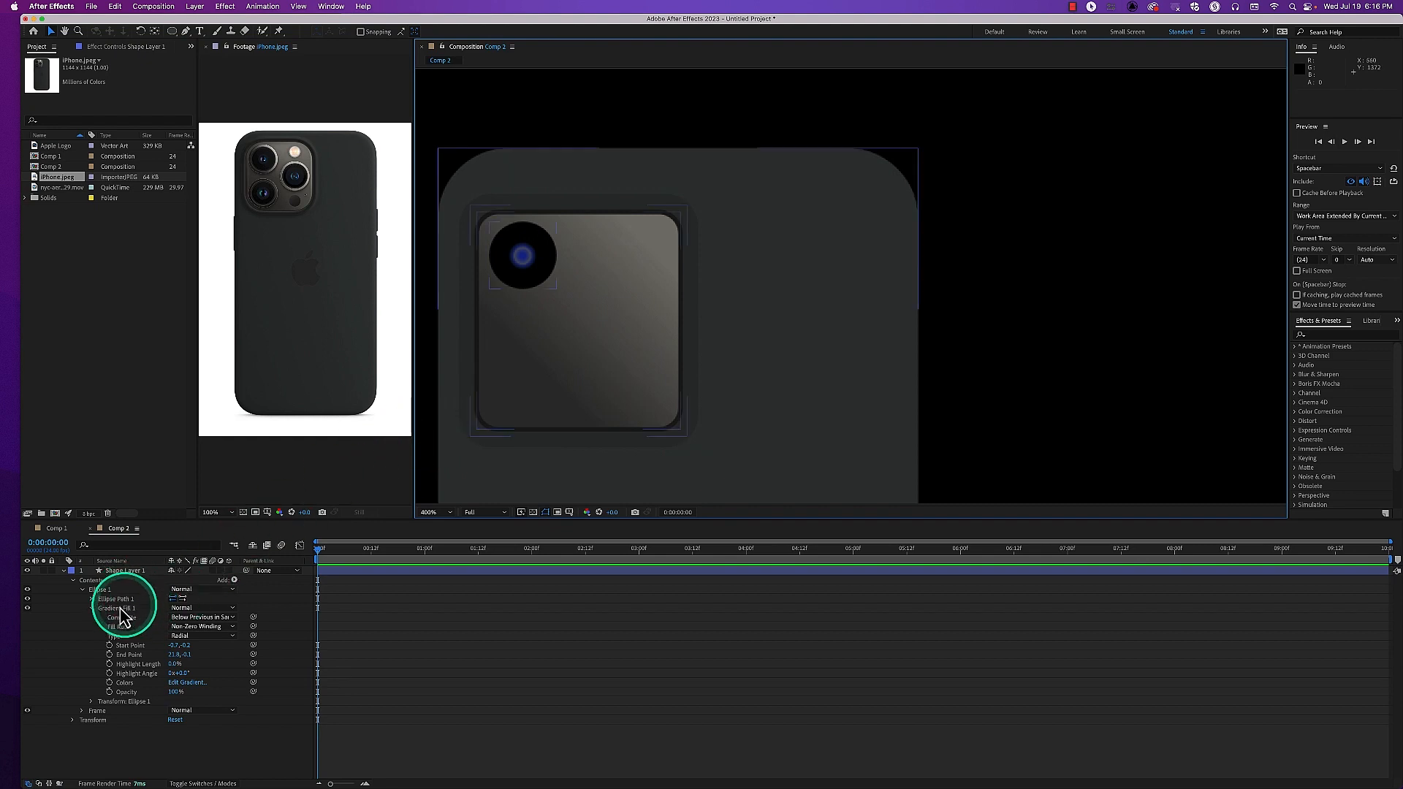
# Add a gradient stroke to the Ellipse 1 lens group
pyautogui.click(102, 590)
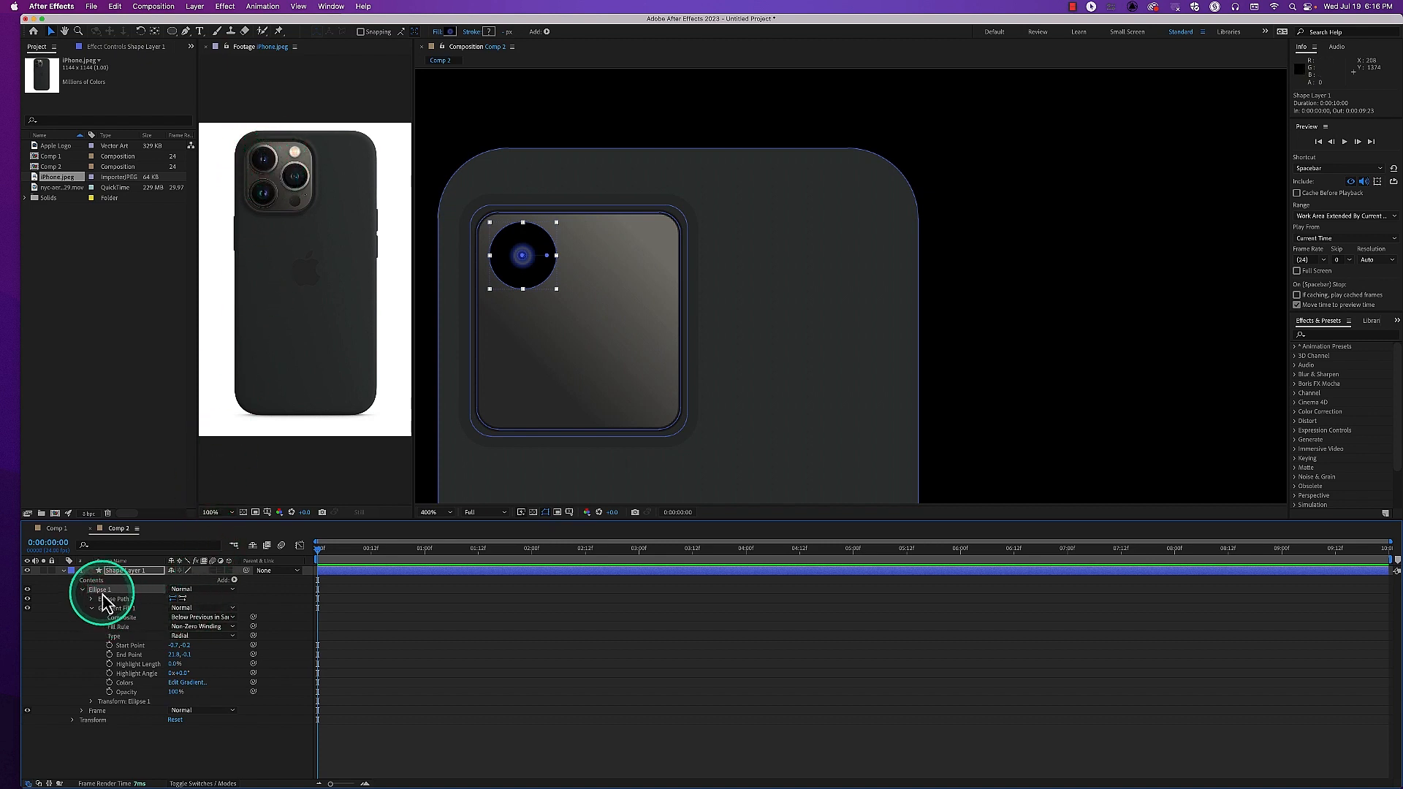
pyautogui.click(234, 580)
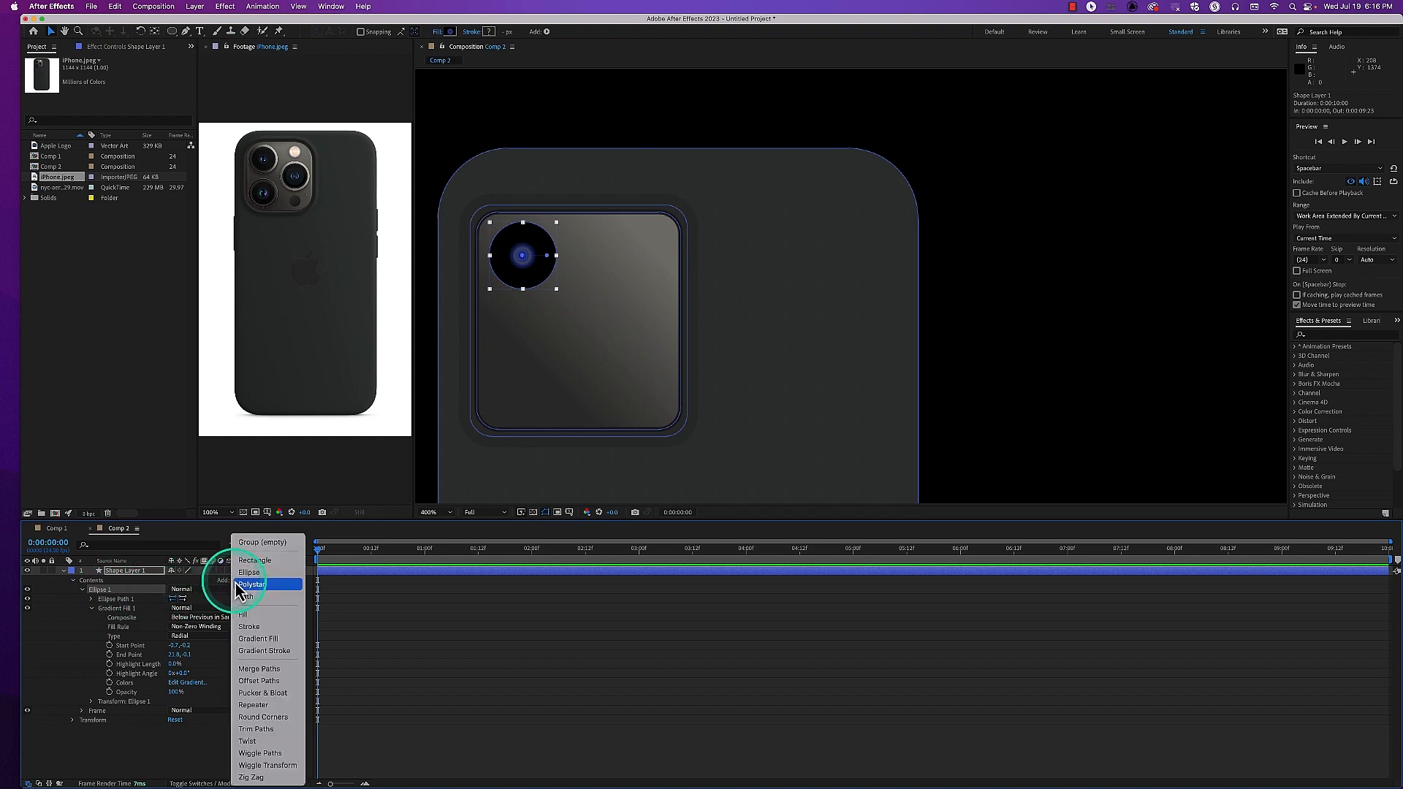
pyautogui.click(271, 651)
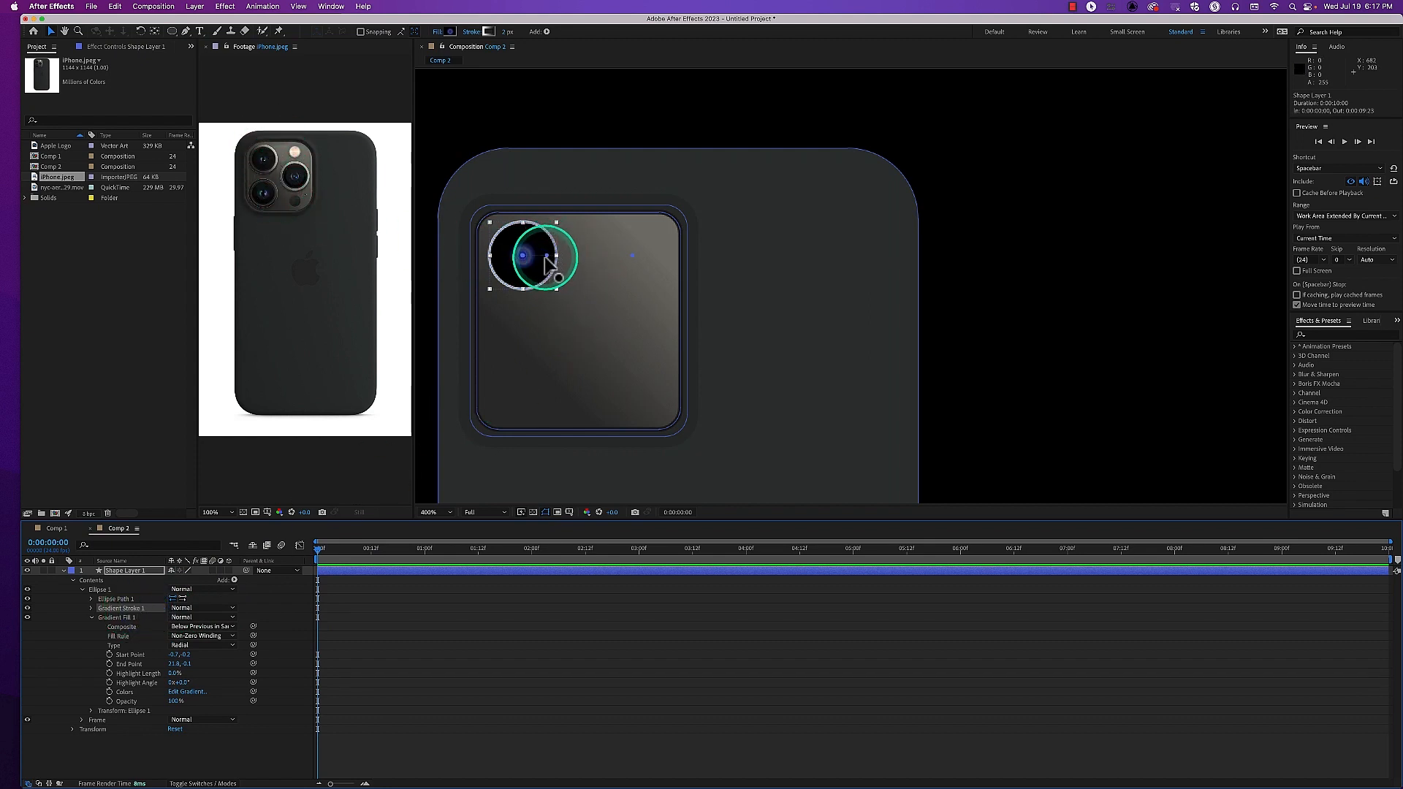
# Move the lens fill gradient's end handle to about -23.3, 30.0, and undo the extra handle moves
pyautogui.moveTo(549, 261)
pyautogui.mouseDown()
pyautogui.moveTo(497, 289)
pyautogui.moveTo(548, 239)
pyautogui.mouseUp()
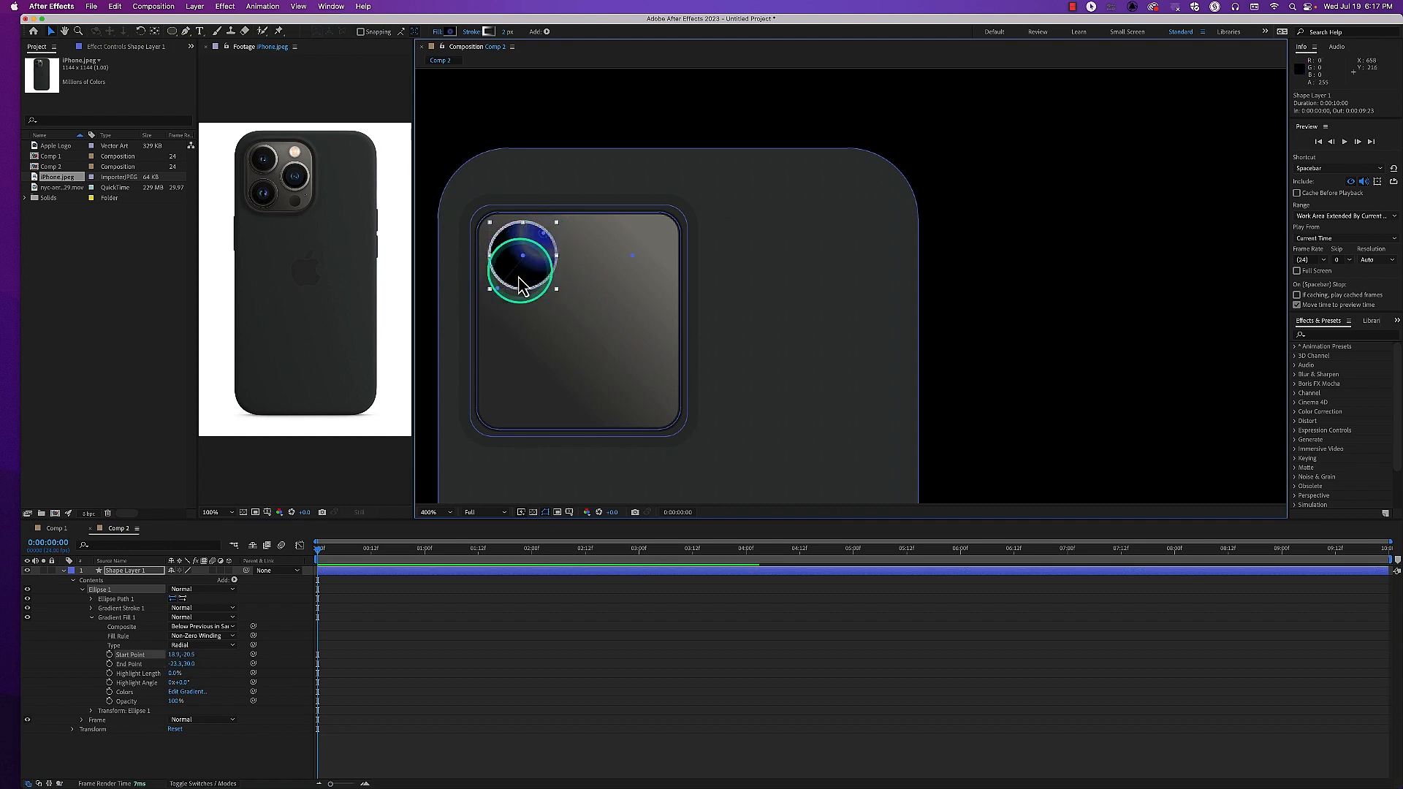
pyautogui.moveTo(497, 290); pyautogui.dragTo(502, 297)
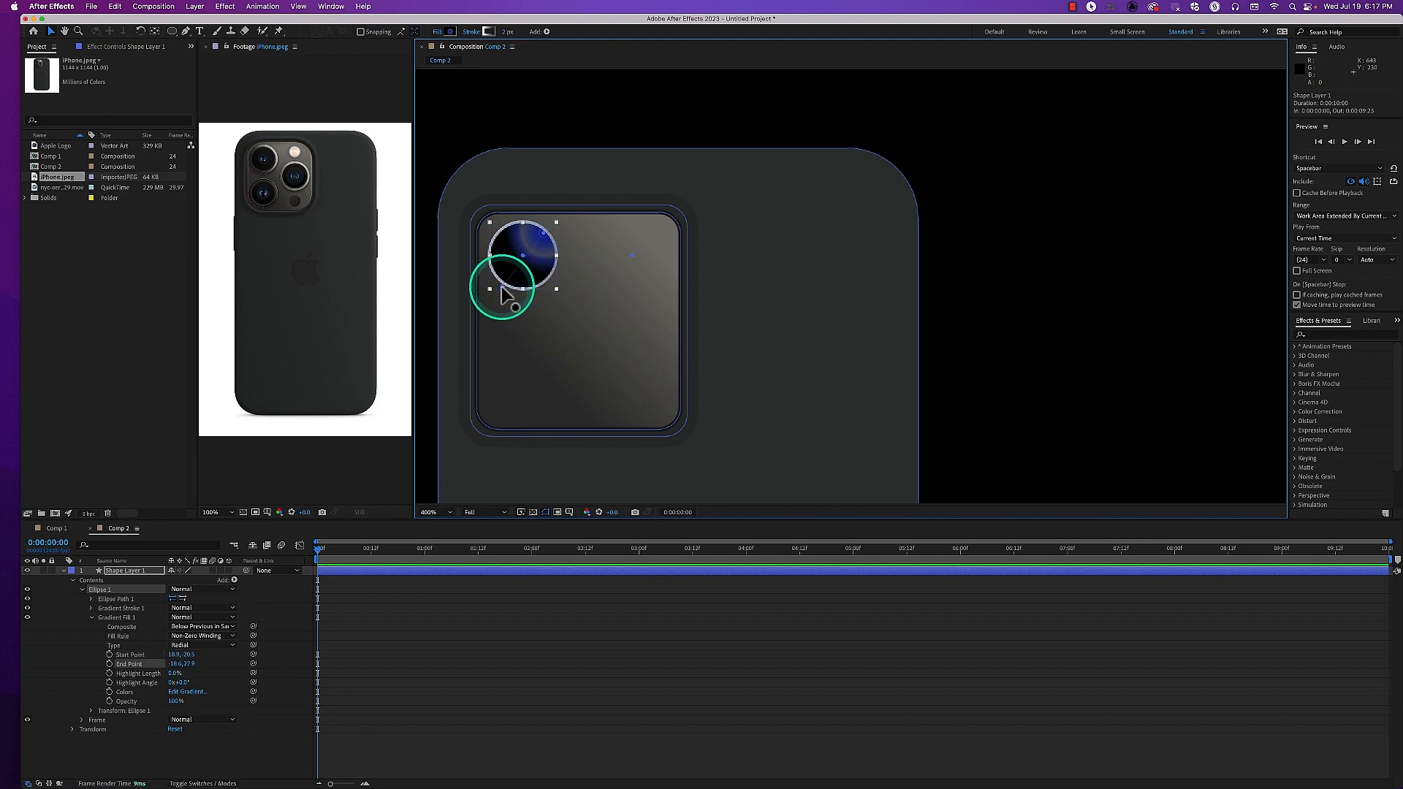
pyautogui.press('super+z')
pyautogui.press('super+z')
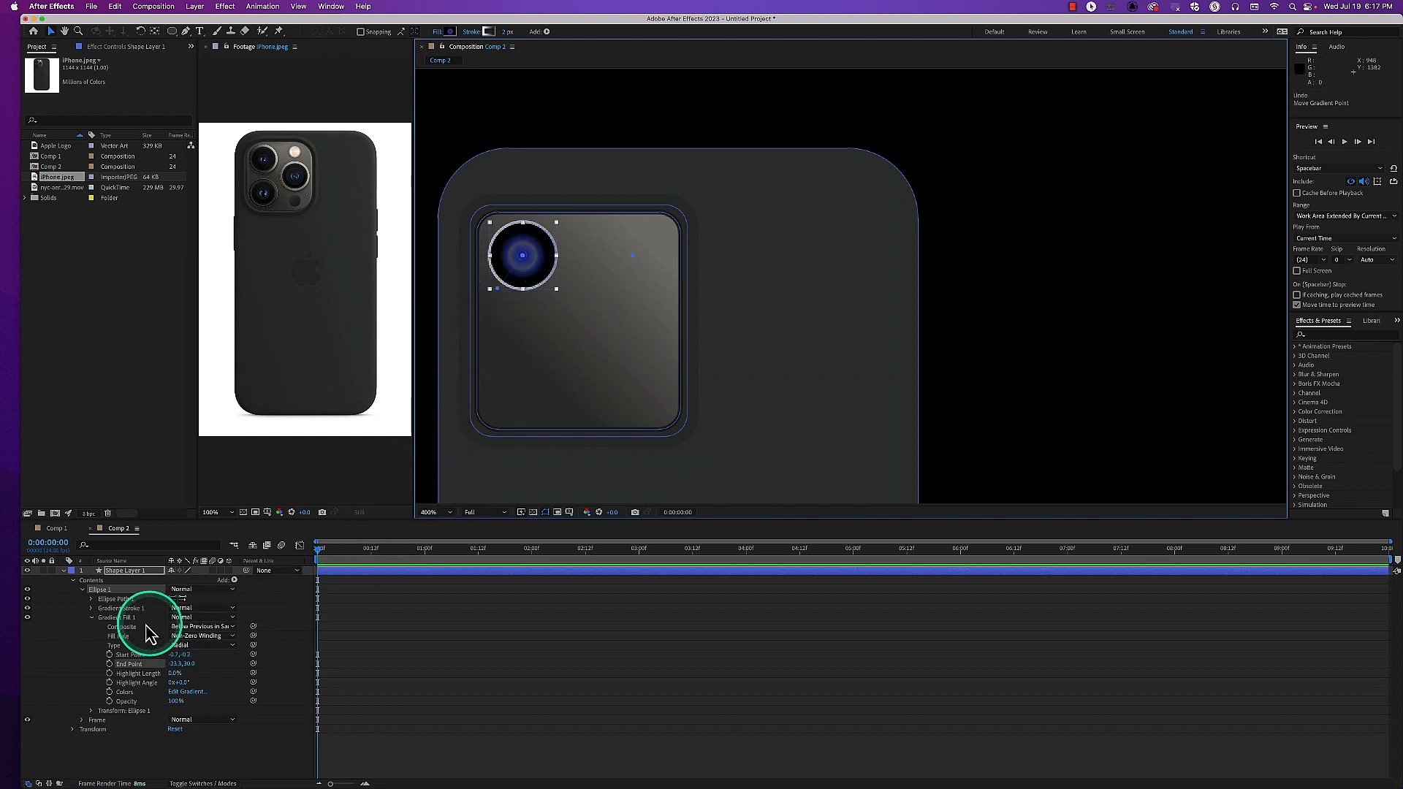
# Place the gradient stroke's end point at about -24.6, 22.0 and its start point diagonally opposite across the lens
pyautogui.click(116, 613)
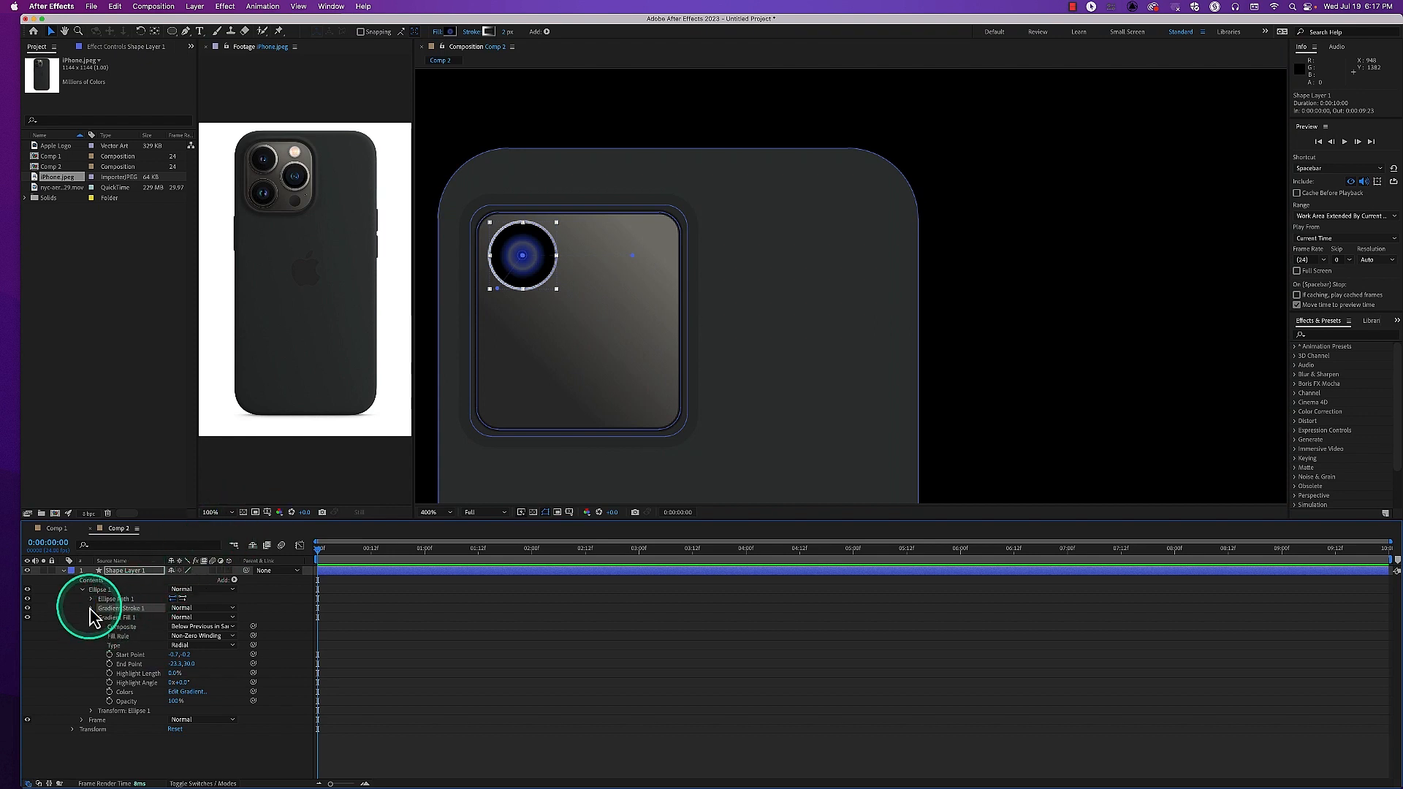
pyautogui.click(92, 609)
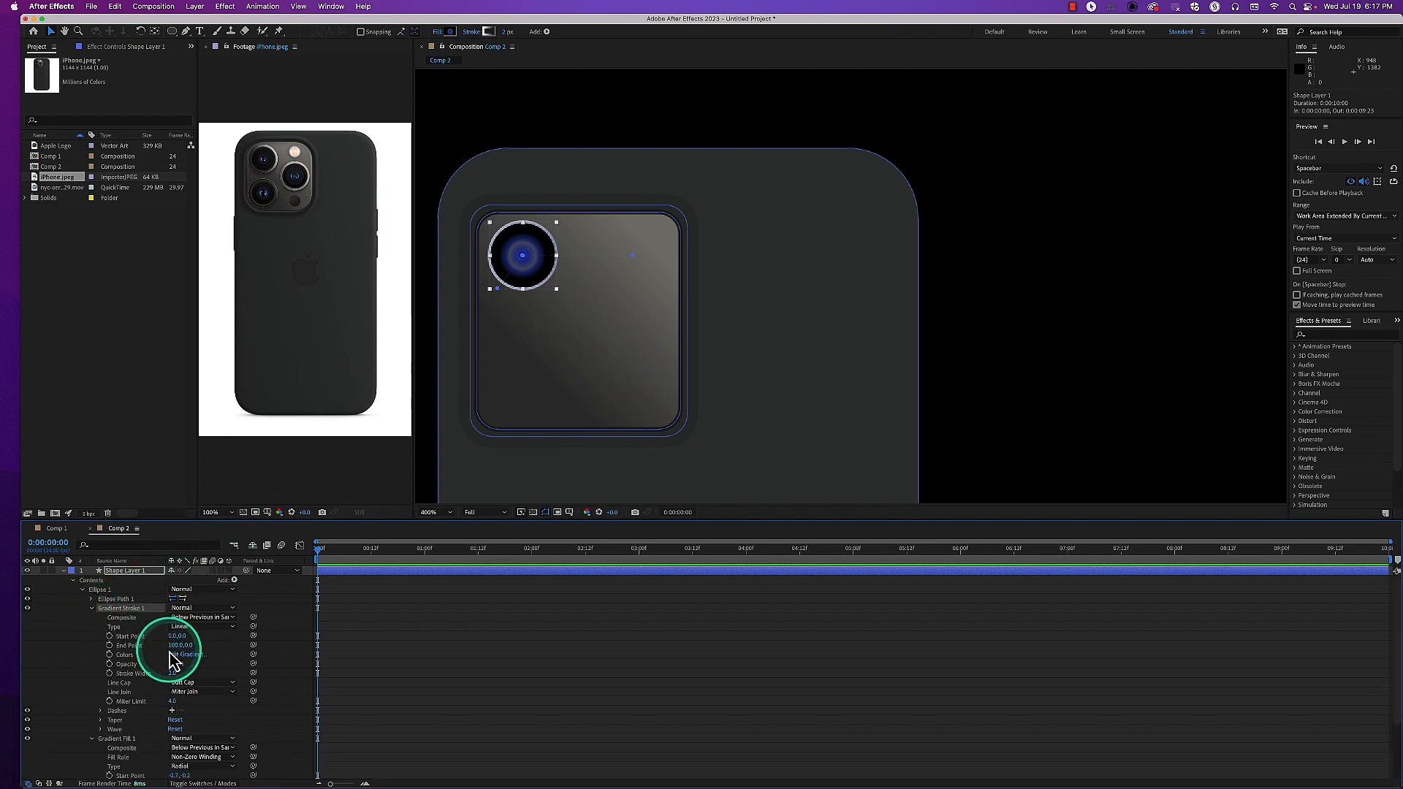
pyautogui.moveTo(173, 643); pyautogui.dragTo(200, 642)
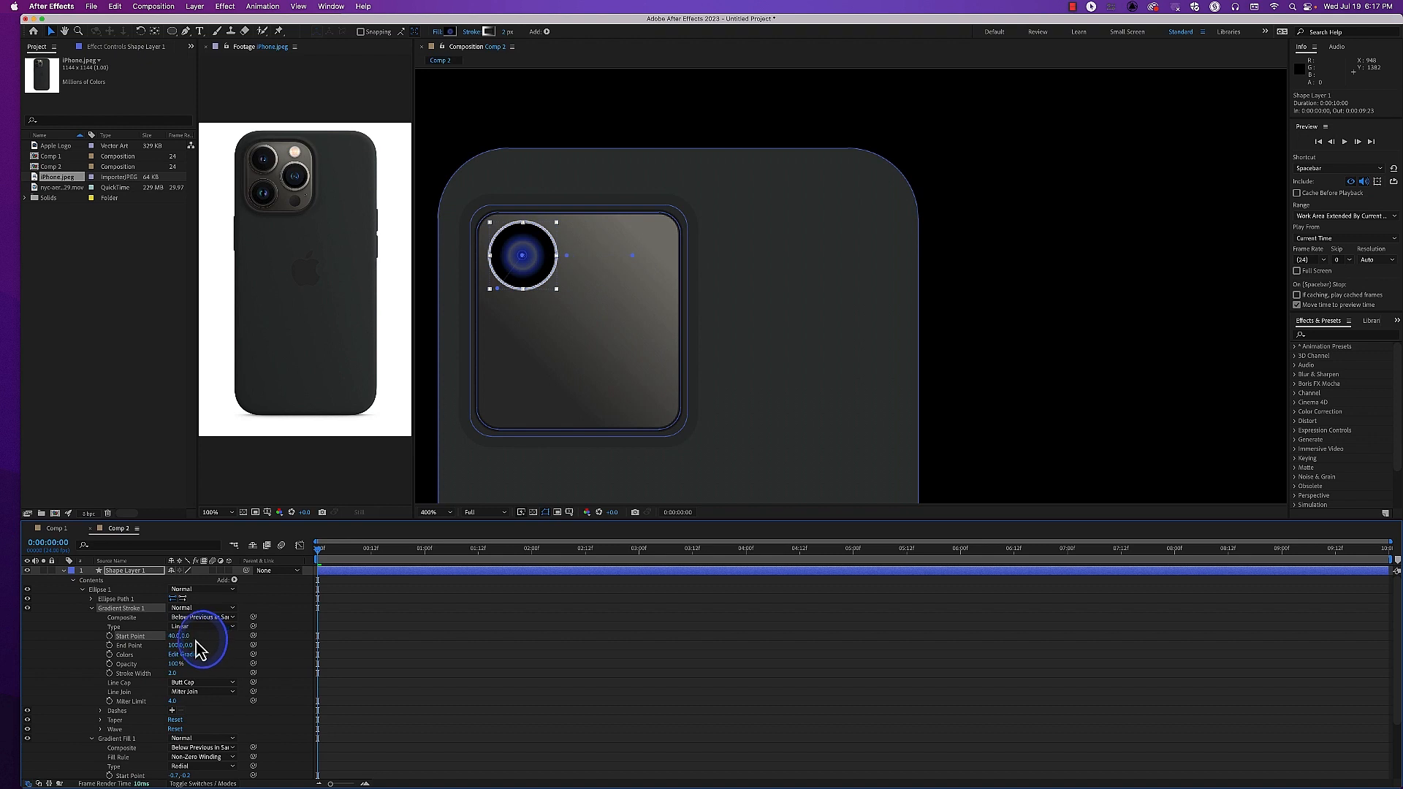
pyautogui.moveTo(182, 646); pyautogui.dragTo(170, 644)
pyautogui.moveTo(539, 310); pyautogui.dragTo(518, 286)
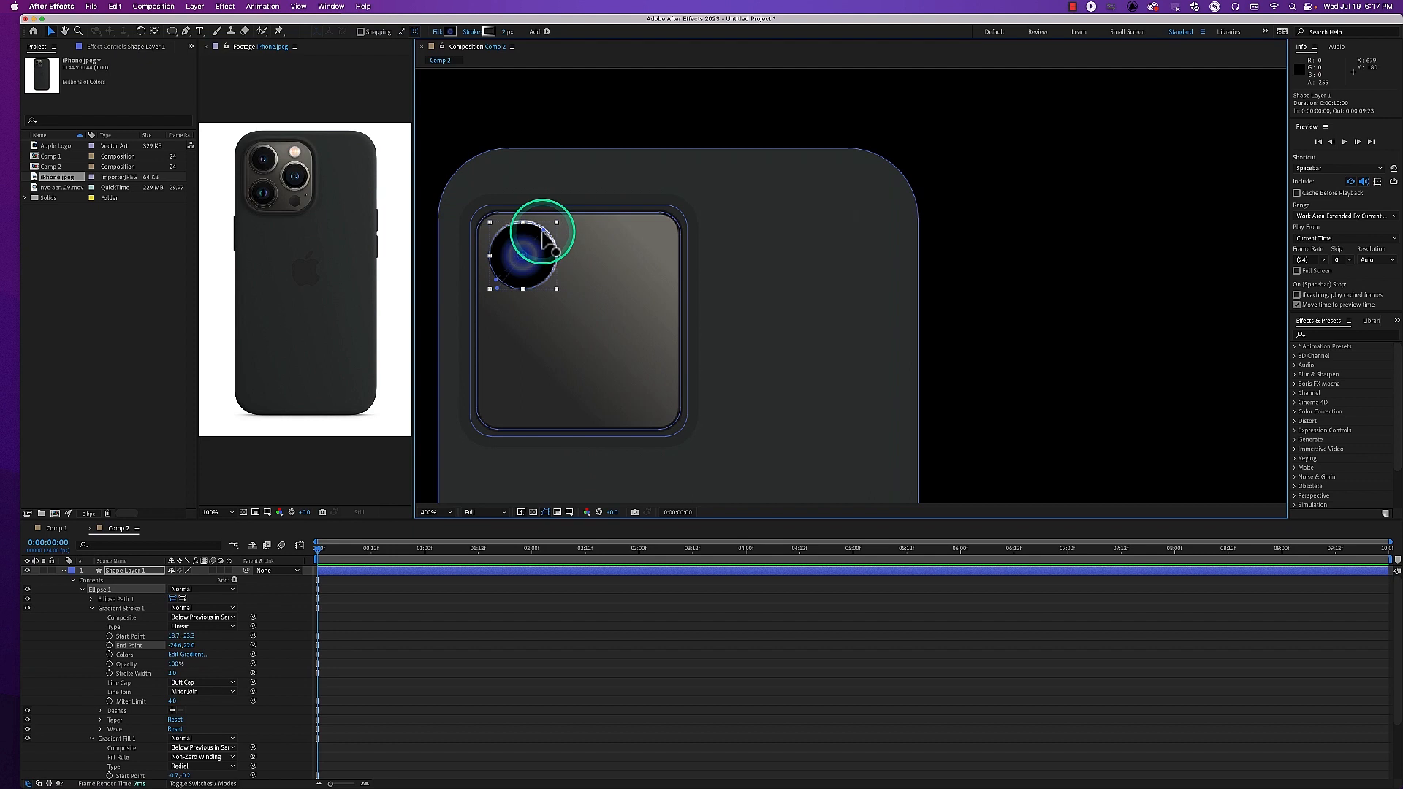
# Refine the stroke gradient's diagonal by moving its start point to about 22.8, -27.8 and its end point to about -35, 27
pyautogui.moveTo(544, 235); pyautogui.dragTo(548, 233)
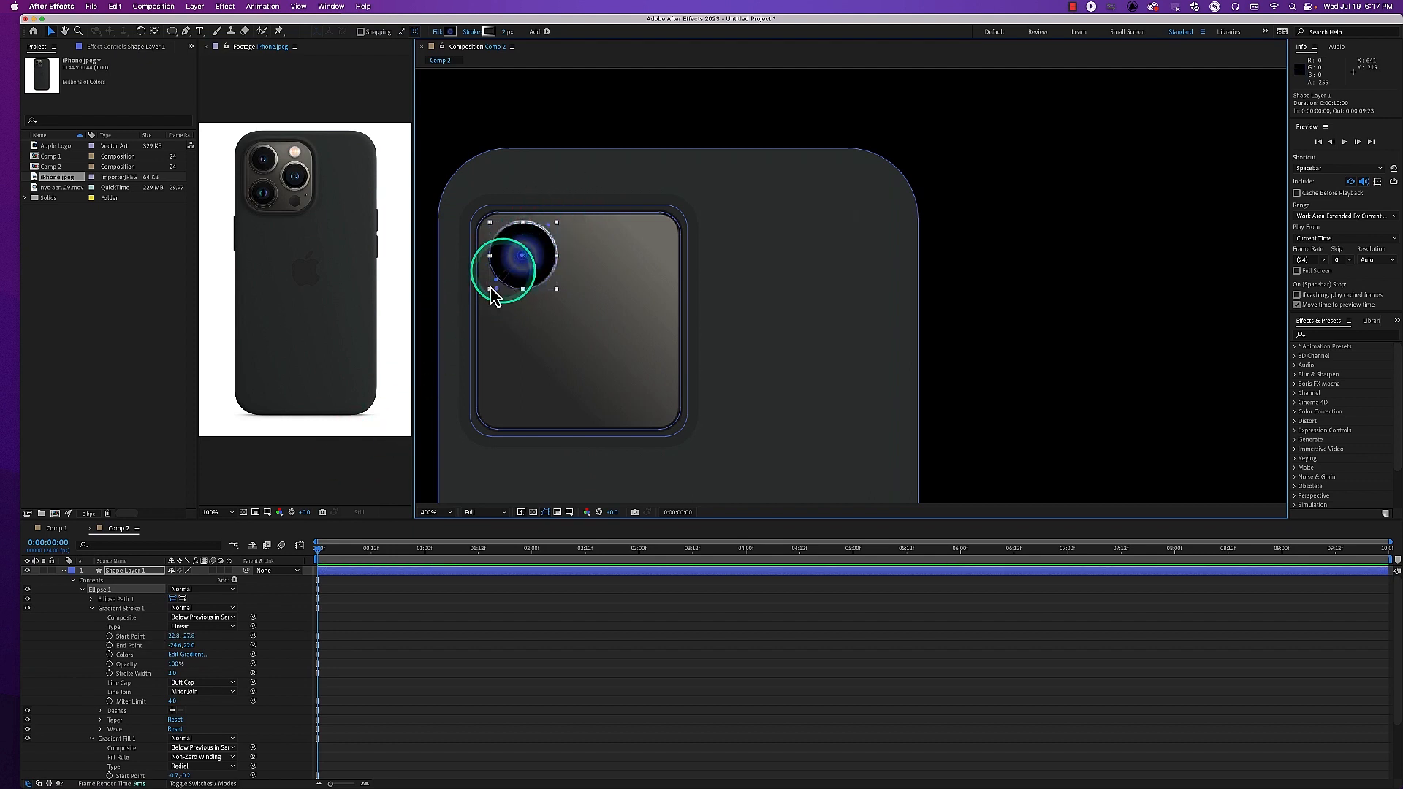
pyautogui.click(495, 291)
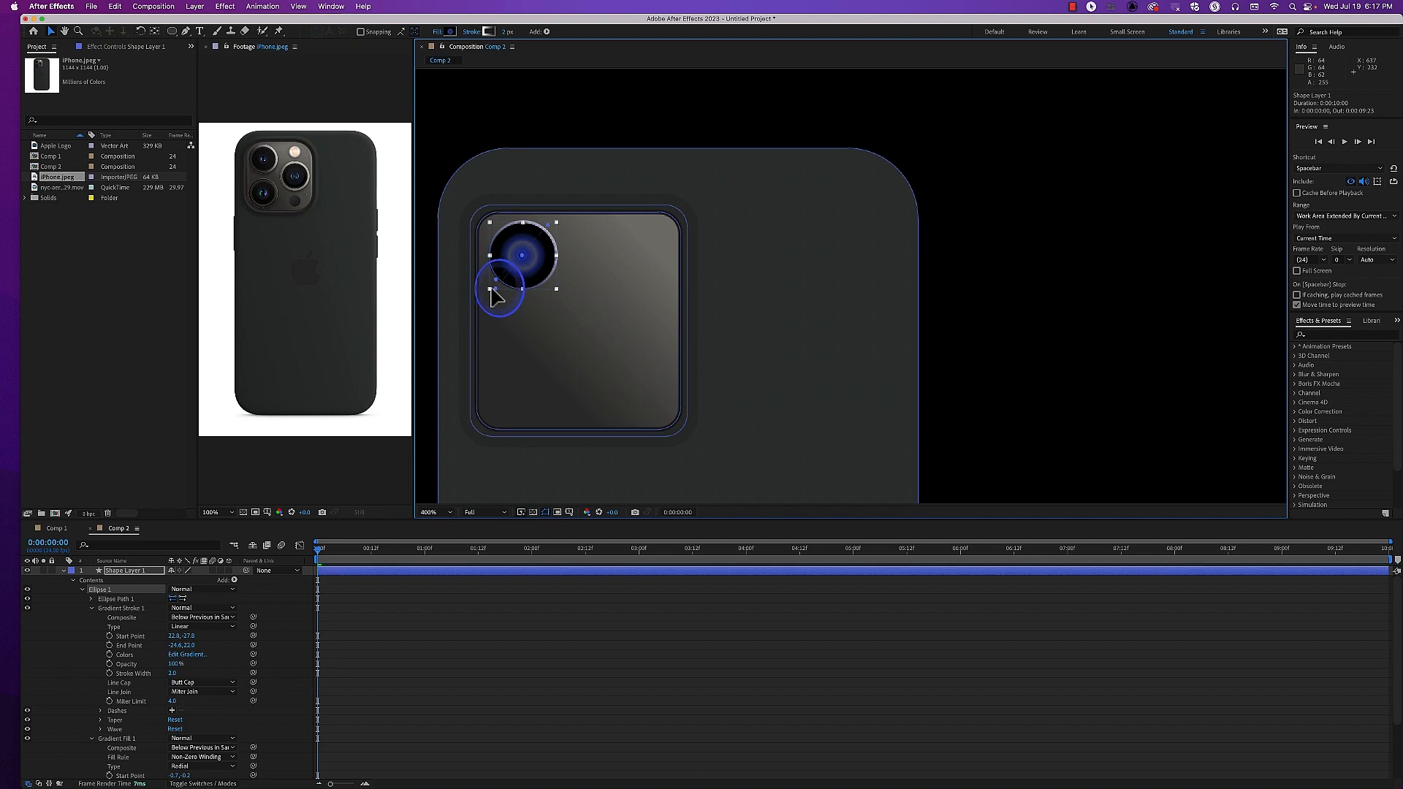
pyautogui.moveTo(494, 289); pyautogui.dragTo(491, 282)
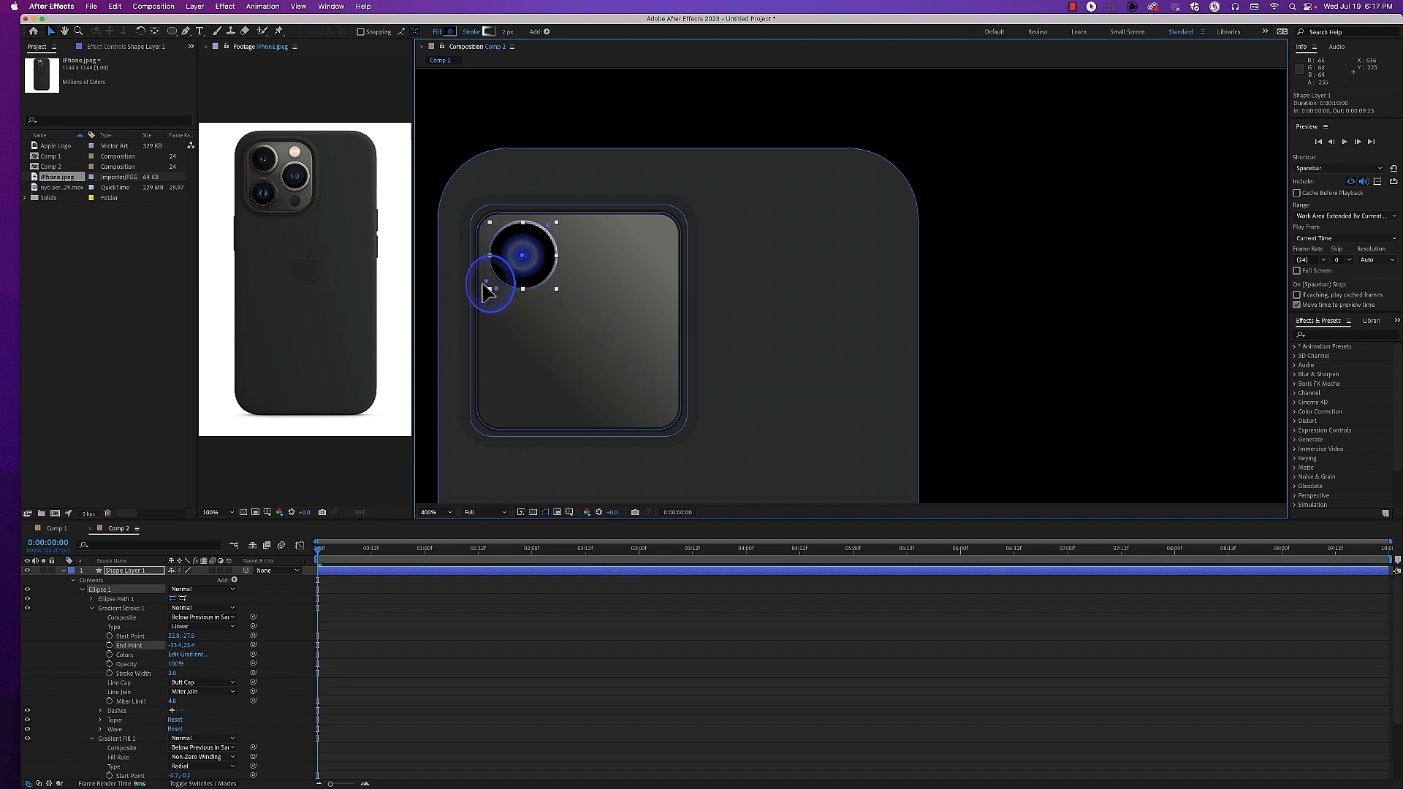
pyautogui.moveTo(483, 287); pyautogui.dragTo(484, 287)
pyautogui.click(425, 336)
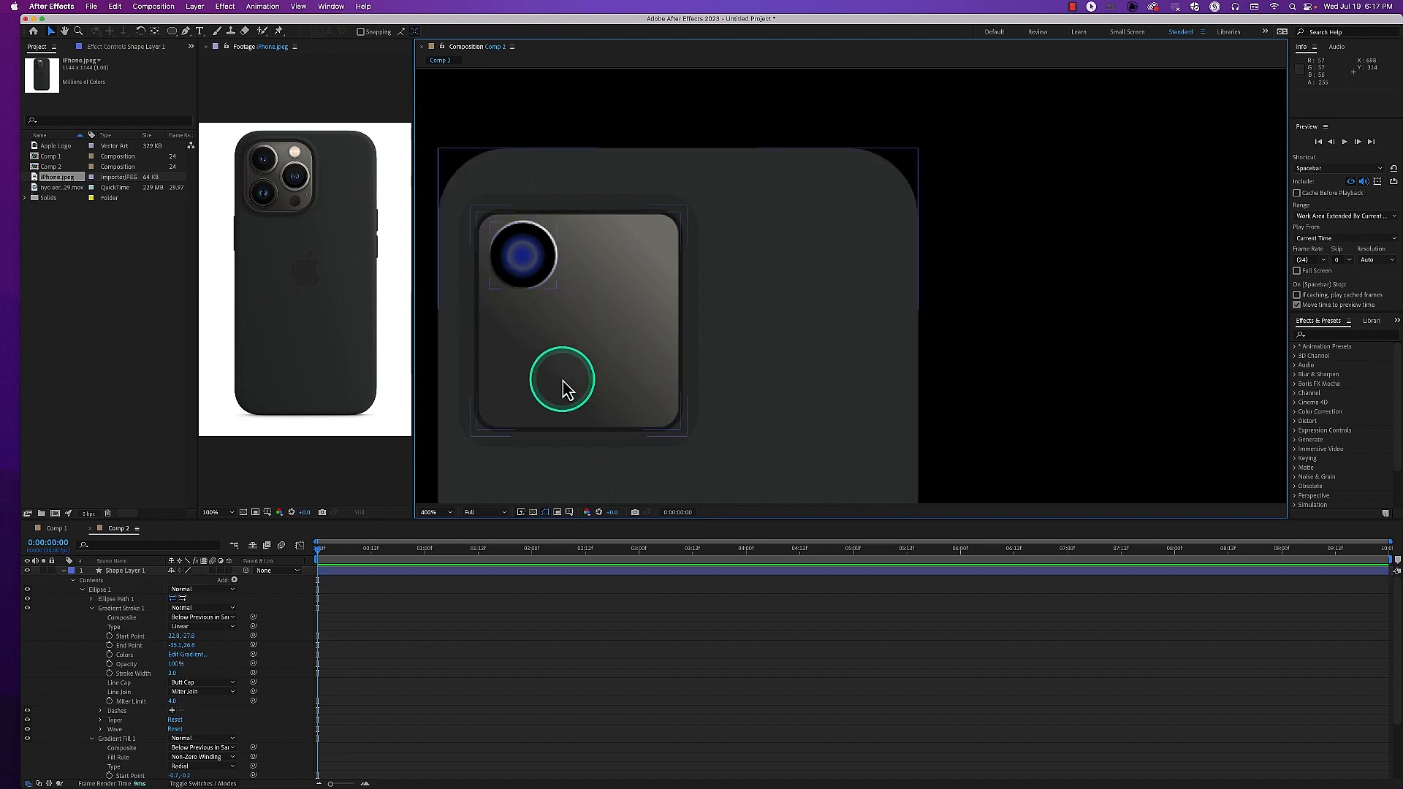
# Set the stroke width of CameraFrame 2 inside the Frame group to 12
pyautogui.click(82, 590)
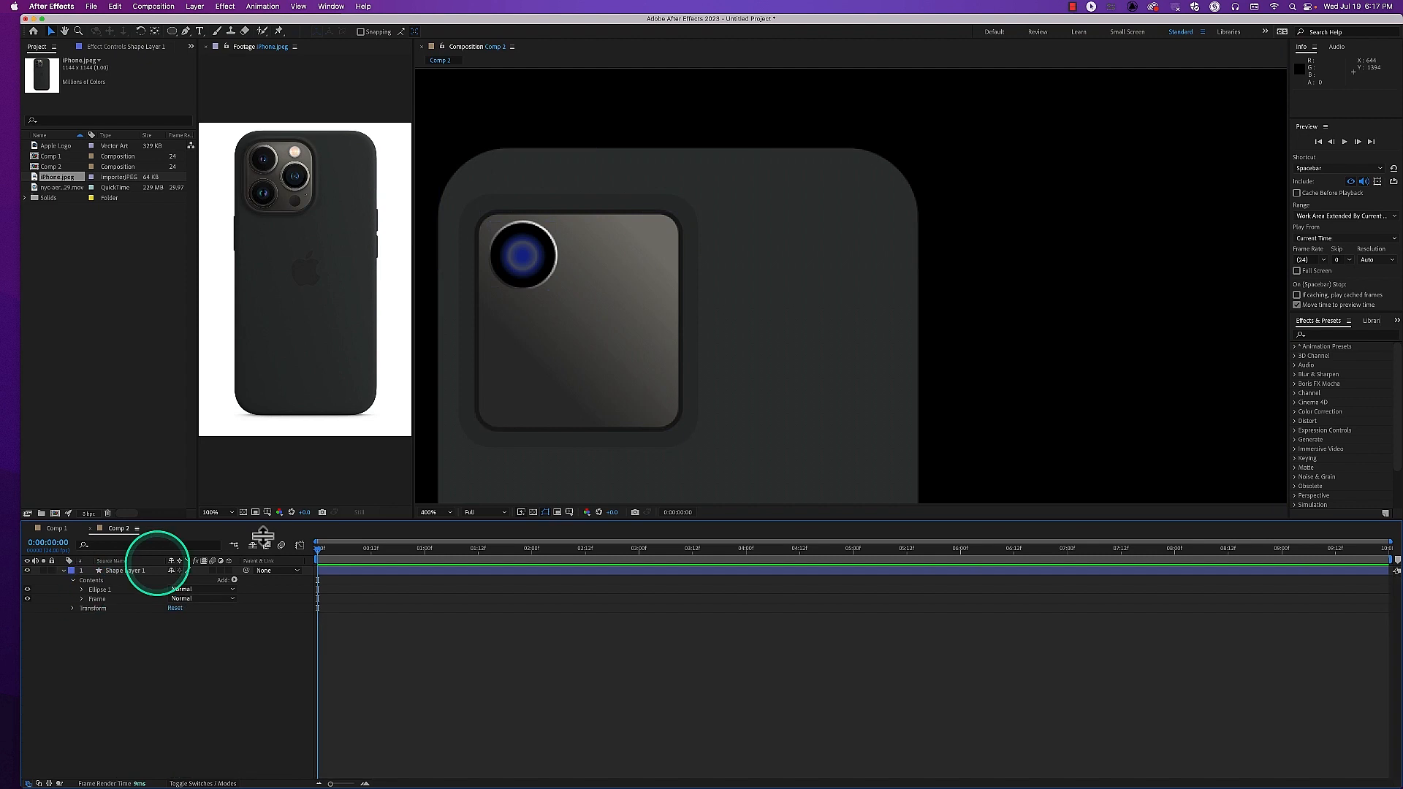
pyautogui.scroll(-2, 595, 371)
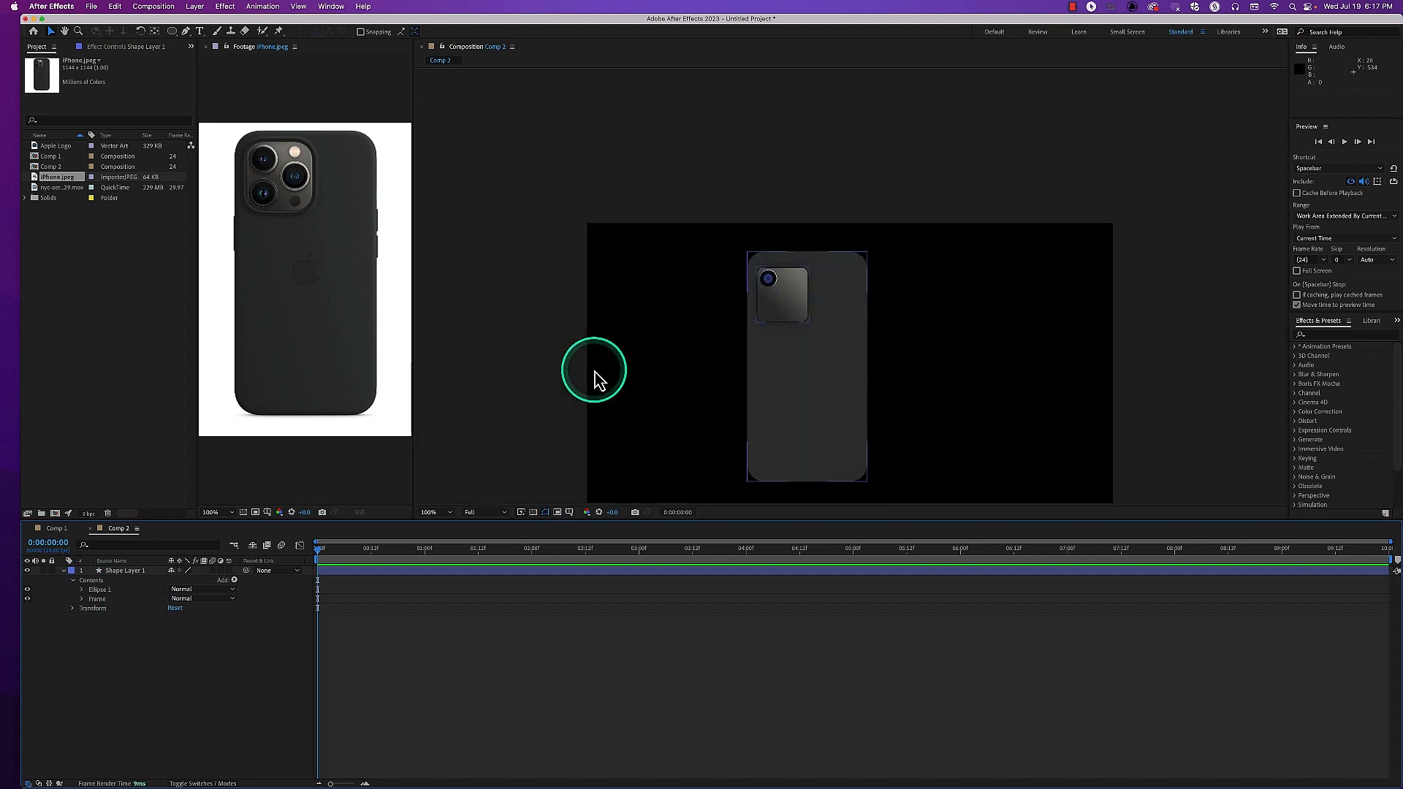
pyautogui.scroll(1, 595, 371)
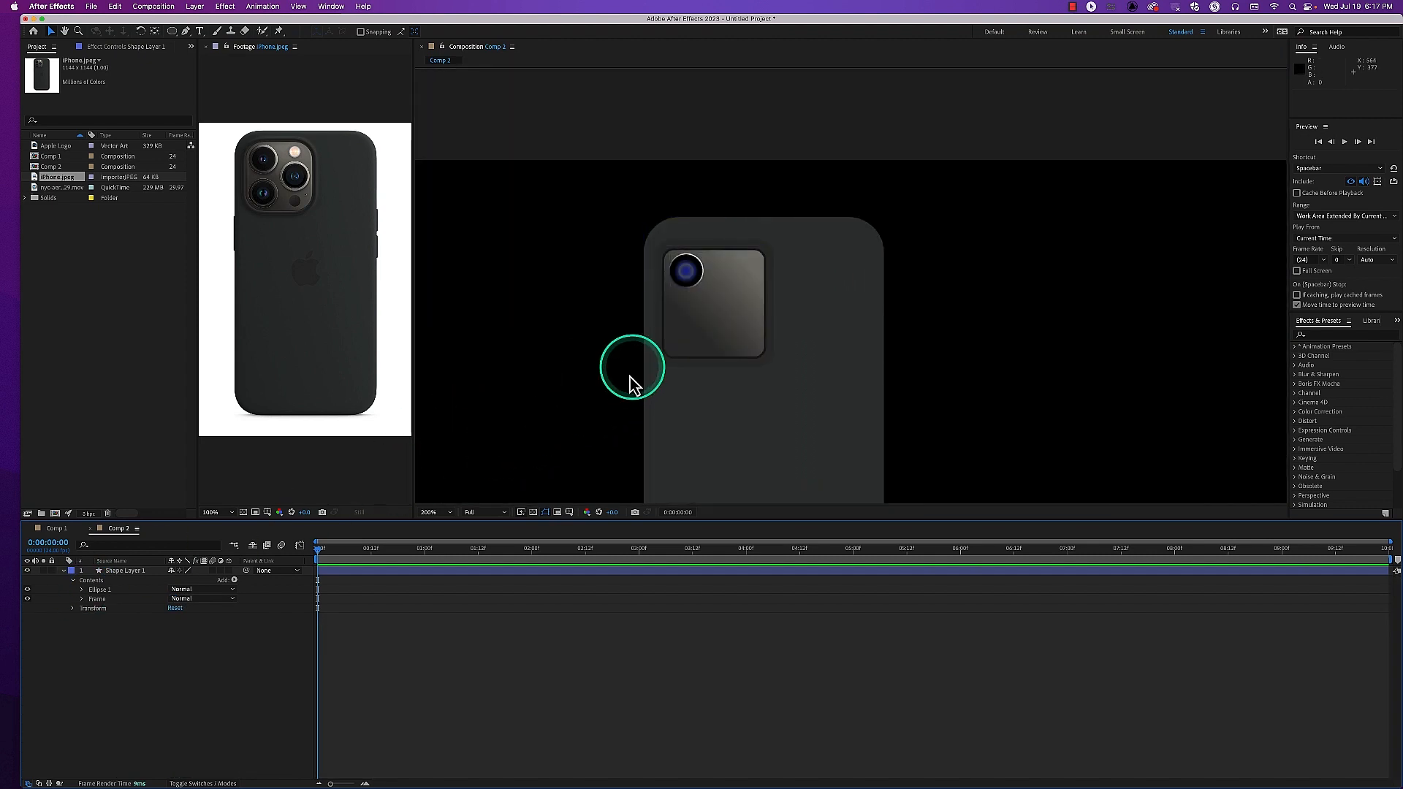
pyautogui.click(82, 599)
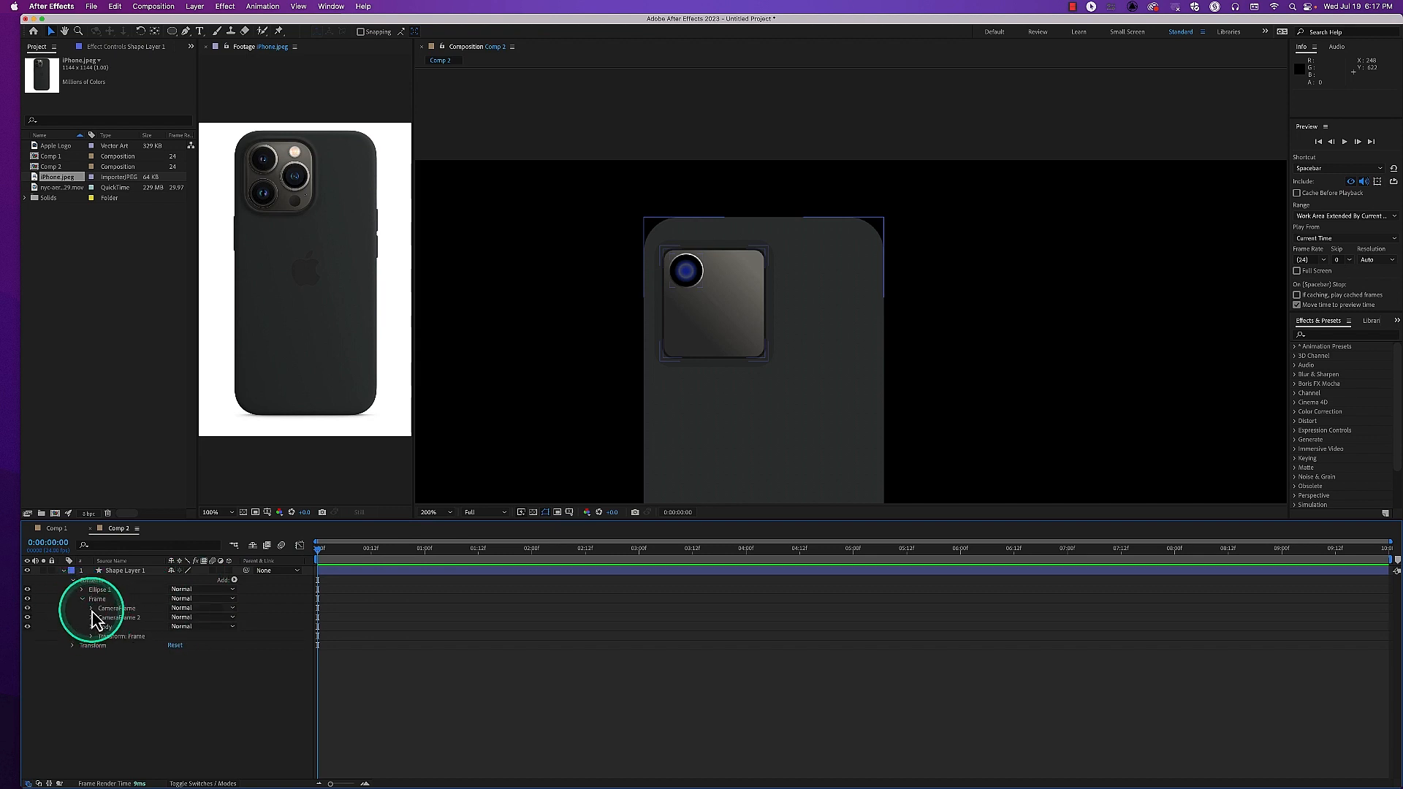
pyautogui.click(92, 618)
pyautogui.click(102, 636)
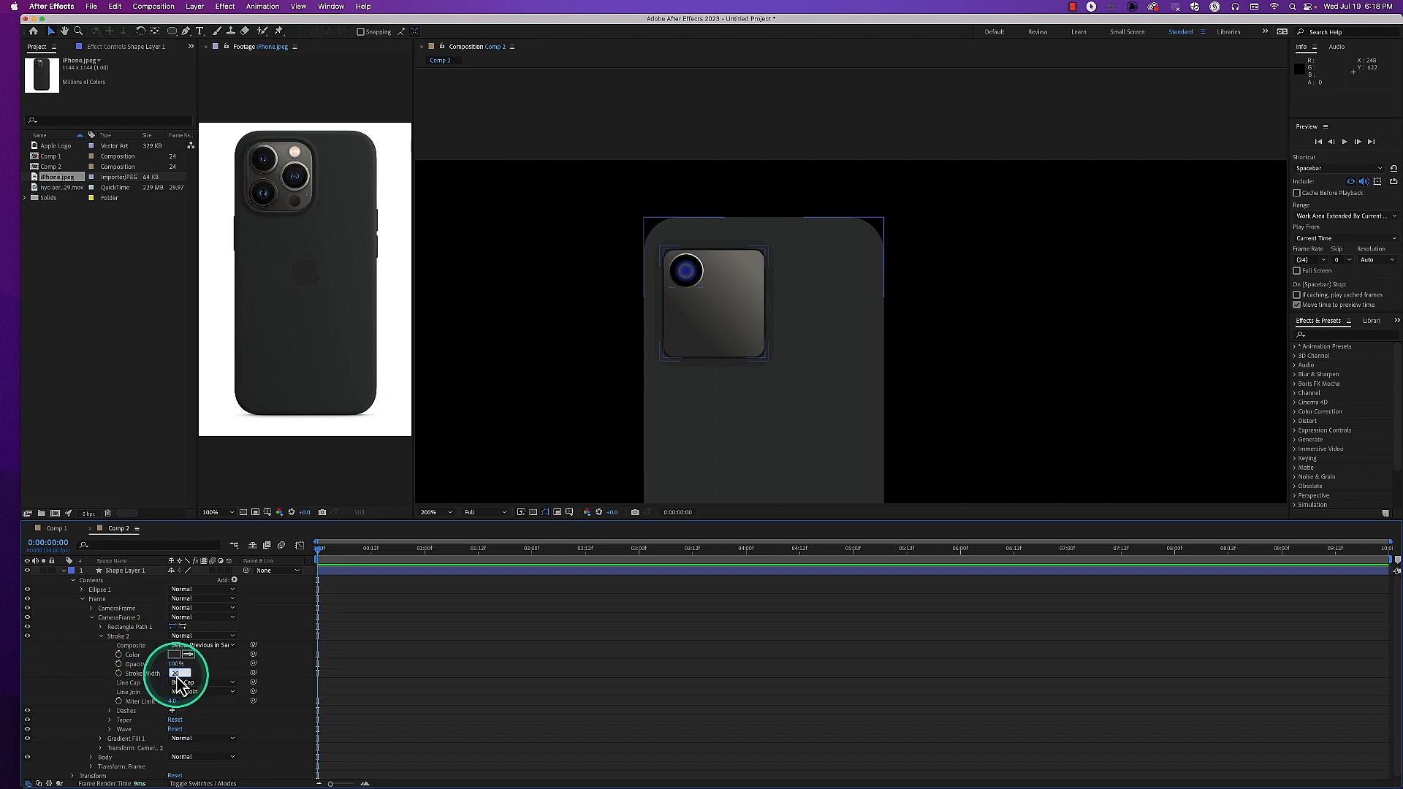
pyautogui.press('Return')
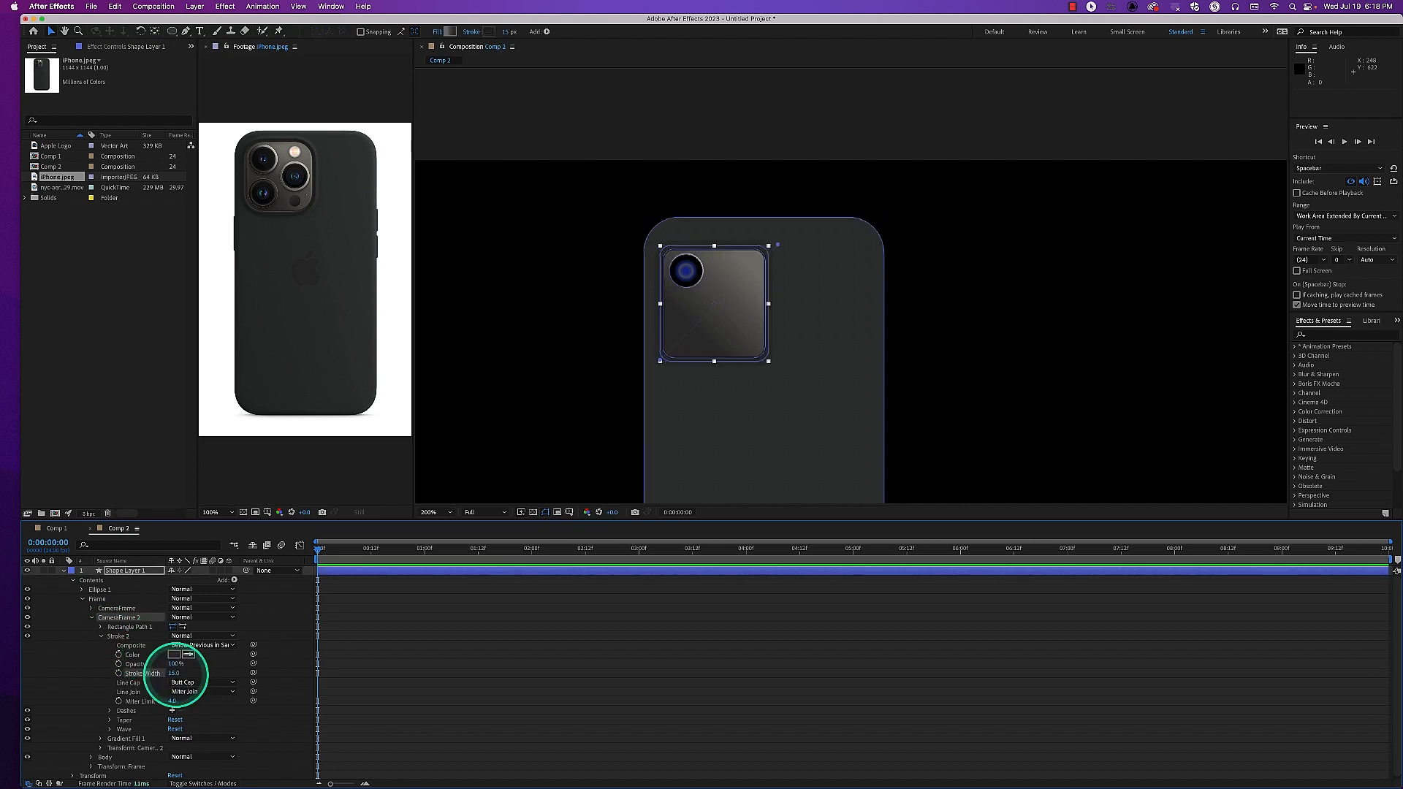
# Change the CameraFrame 2 stroke color to dark grey 252827
pyautogui.click(175, 654)
pyautogui.click(219, 447)
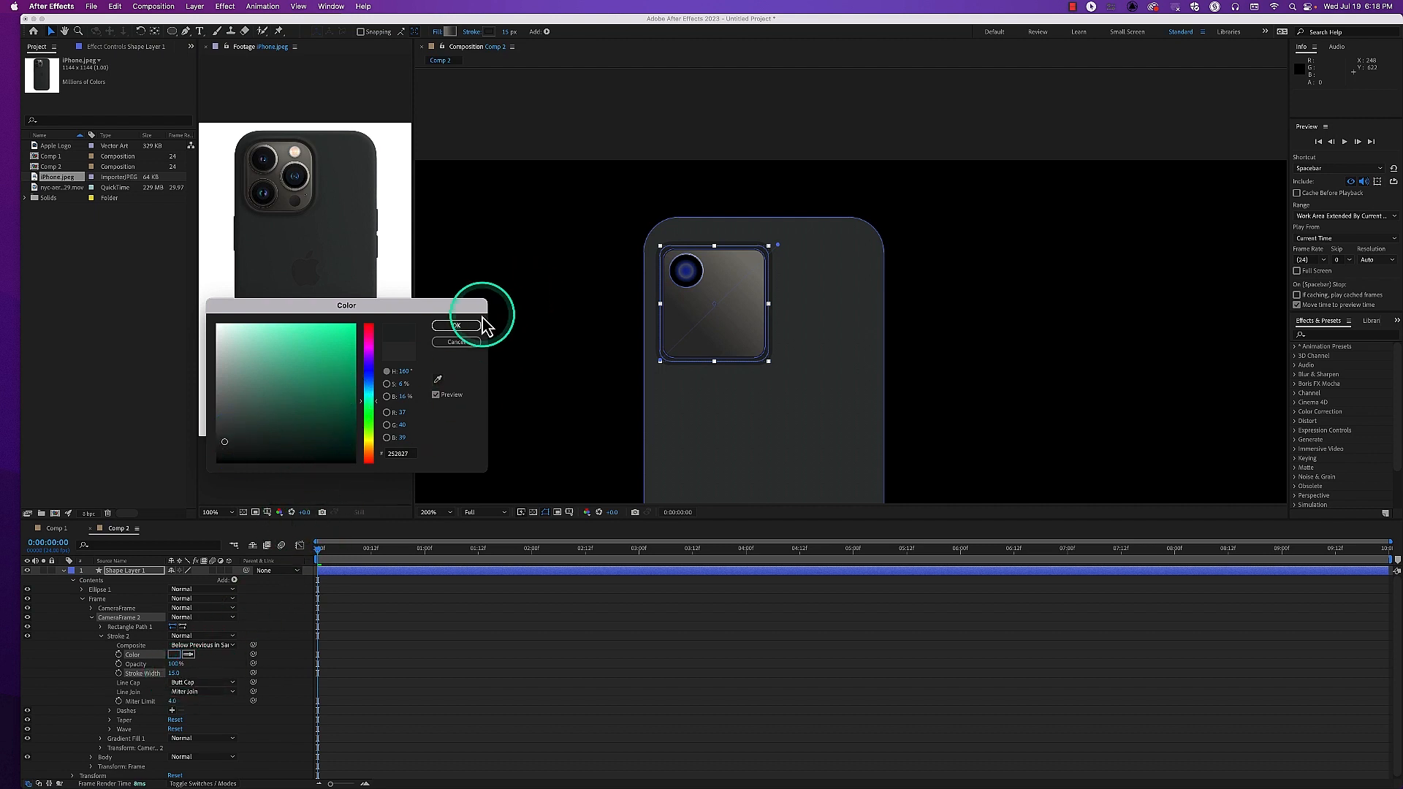
pyautogui.click(460, 325)
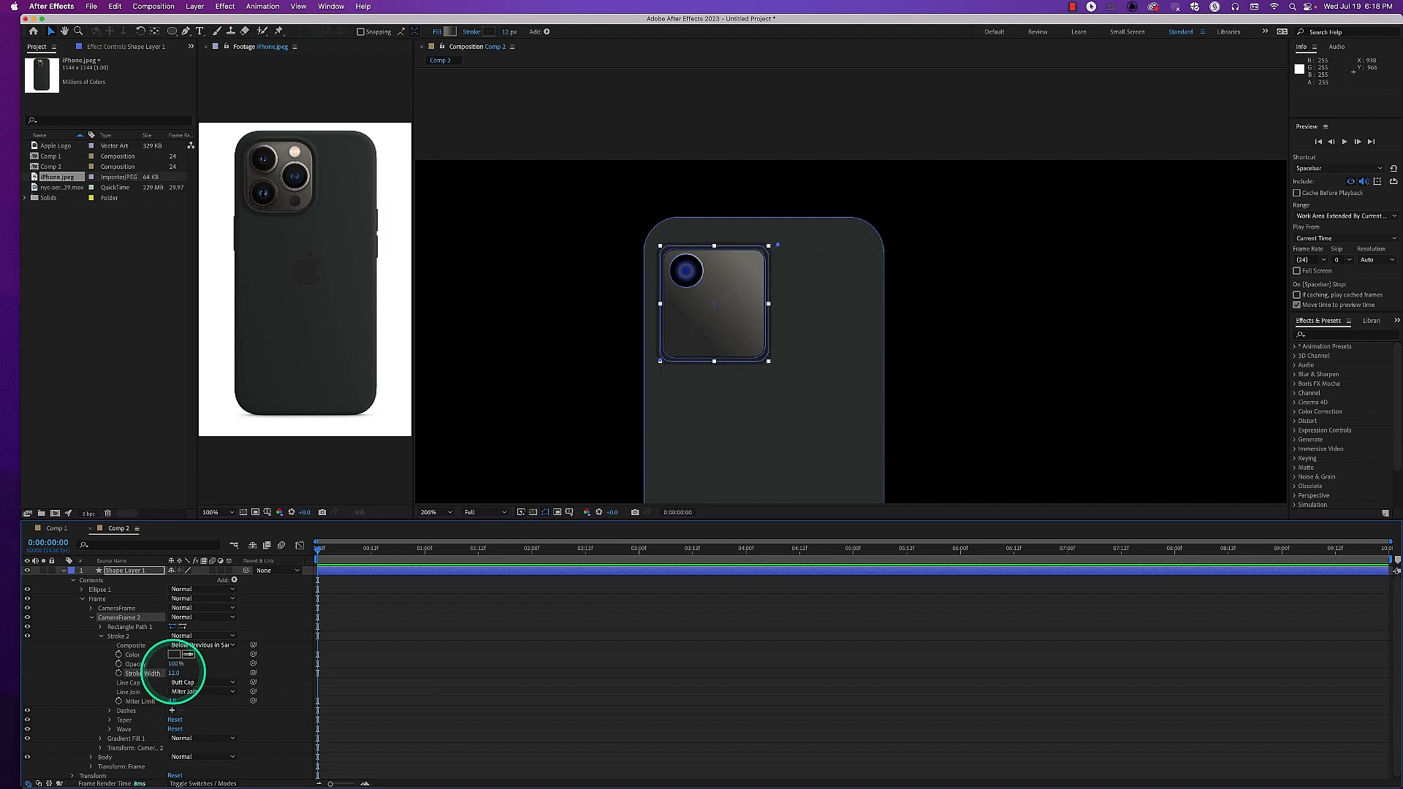
pyautogui.click(489, 445)
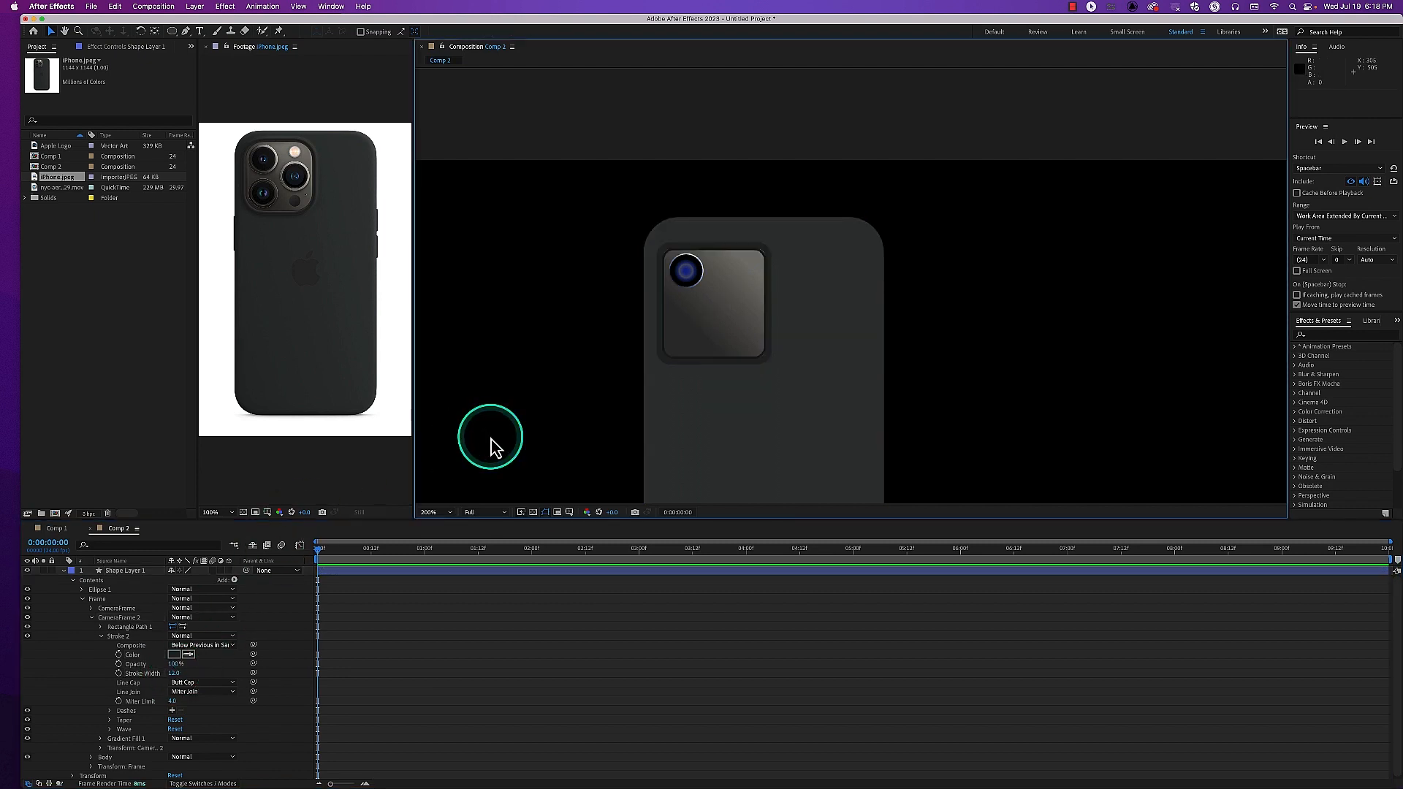
# Set the roundness of CameraFrame 2's rectangle path to 30
pyautogui.click(139, 599)
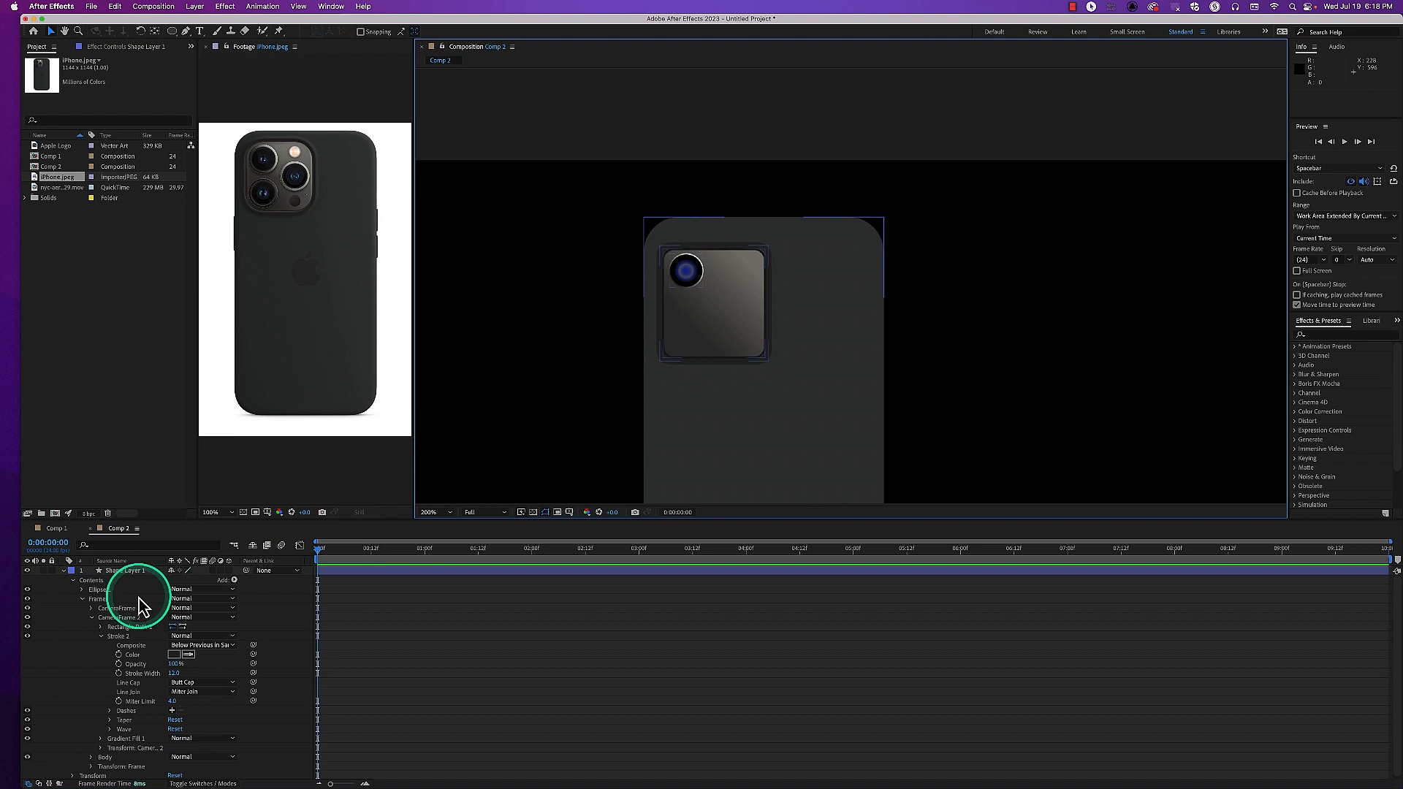
pyautogui.click(92, 617)
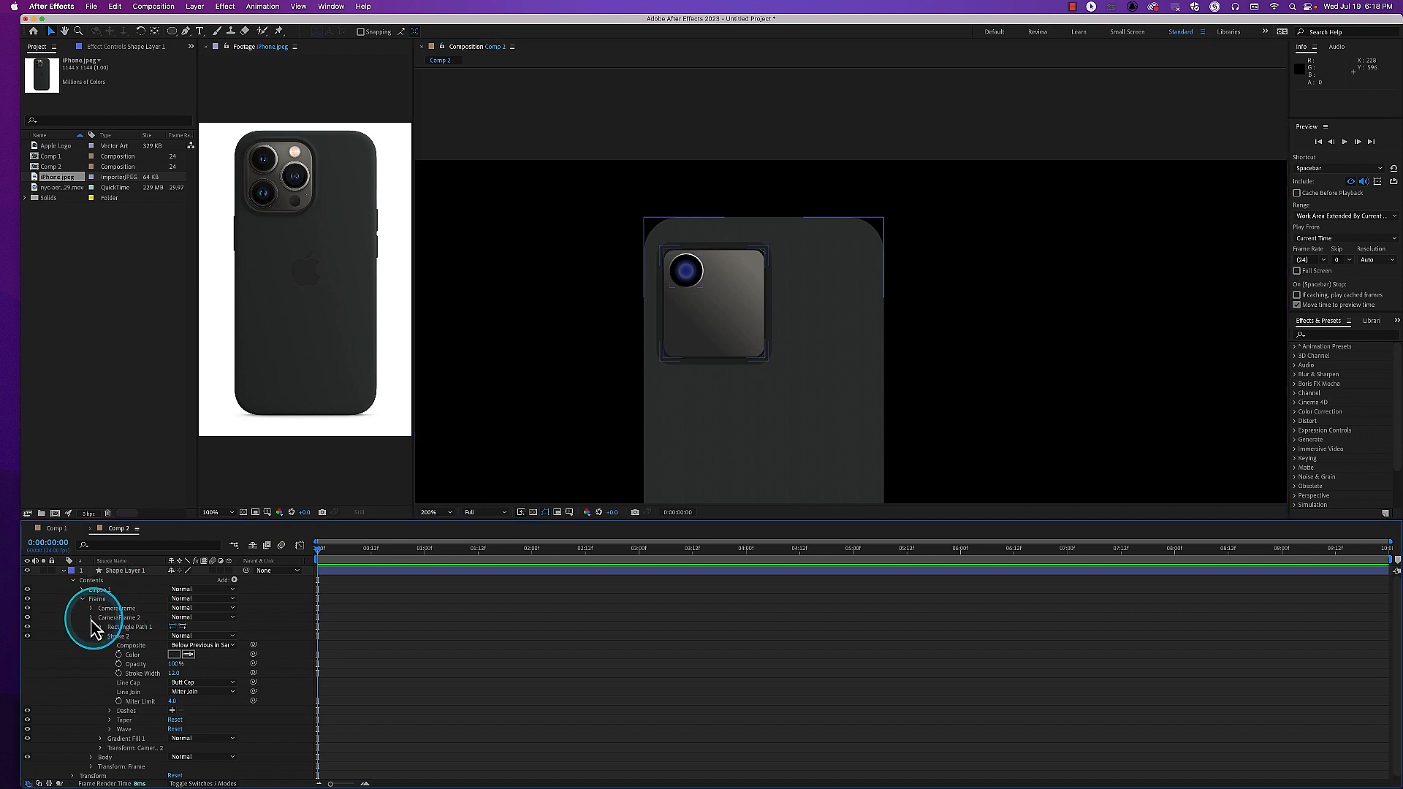
pyautogui.click(92, 619)
pyautogui.click(101, 627)
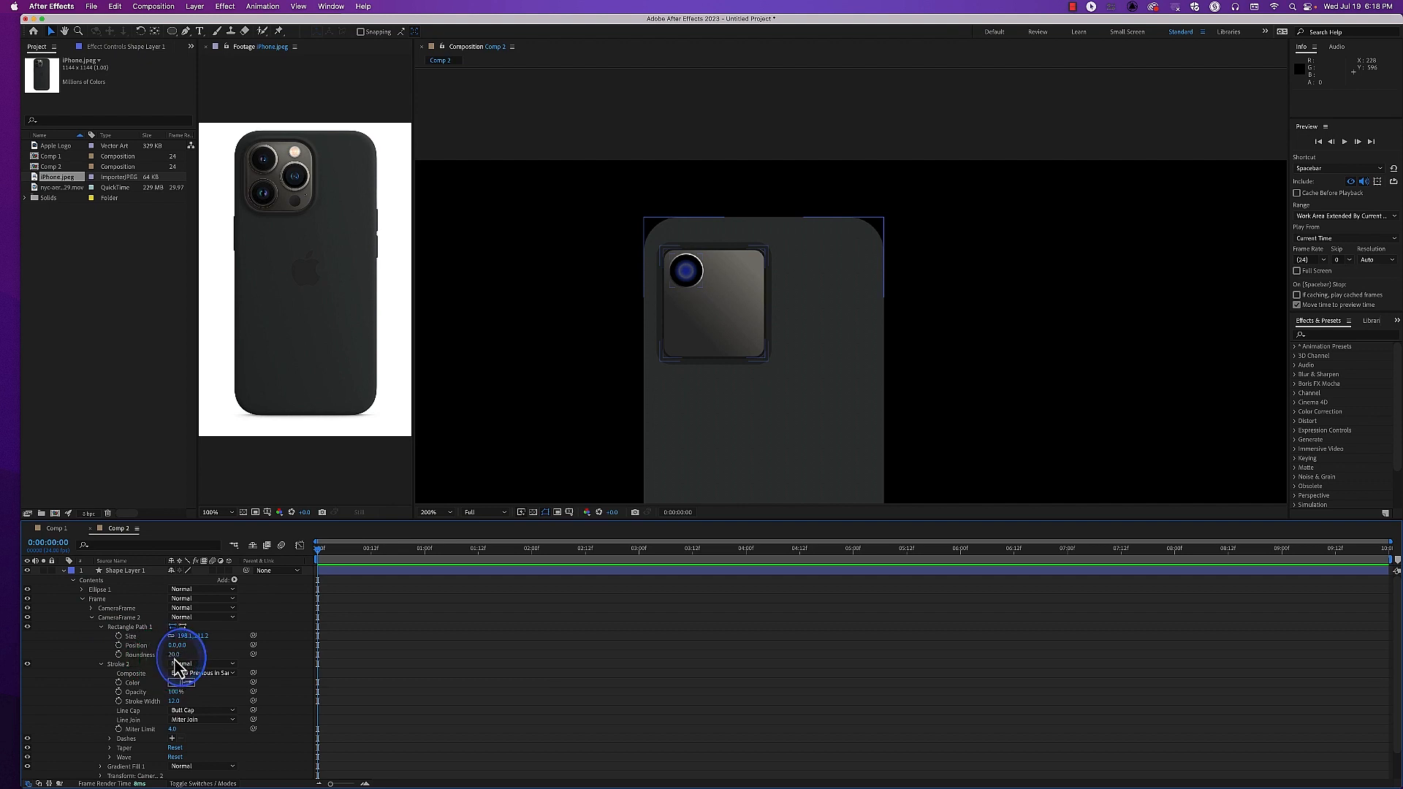
pyautogui.press('Return')
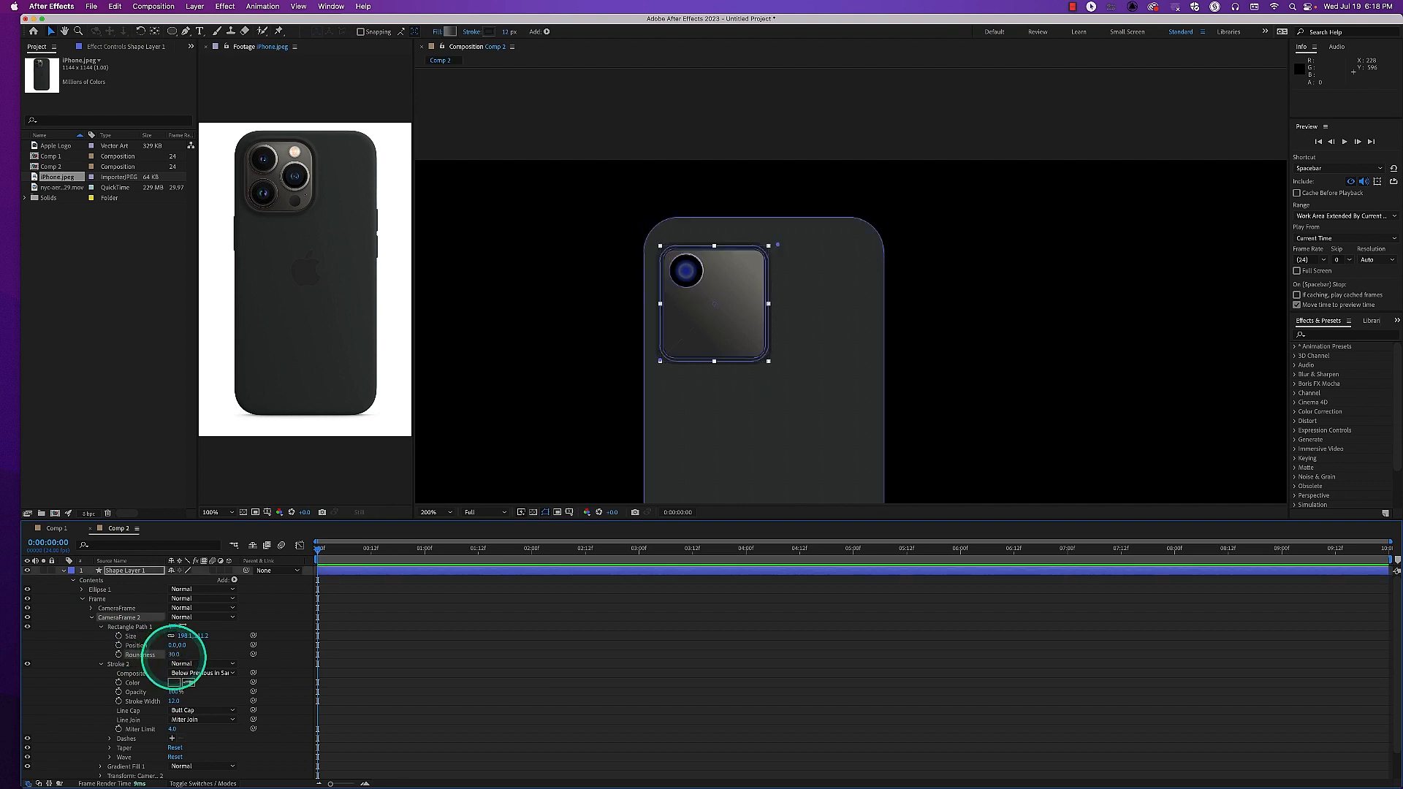
# Set the roundness of the CameraFrame rectangle path inside the Frame group to 30 and deselect the layer
pyautogui.click(92, 619)
pyautogui.click(91, 609)
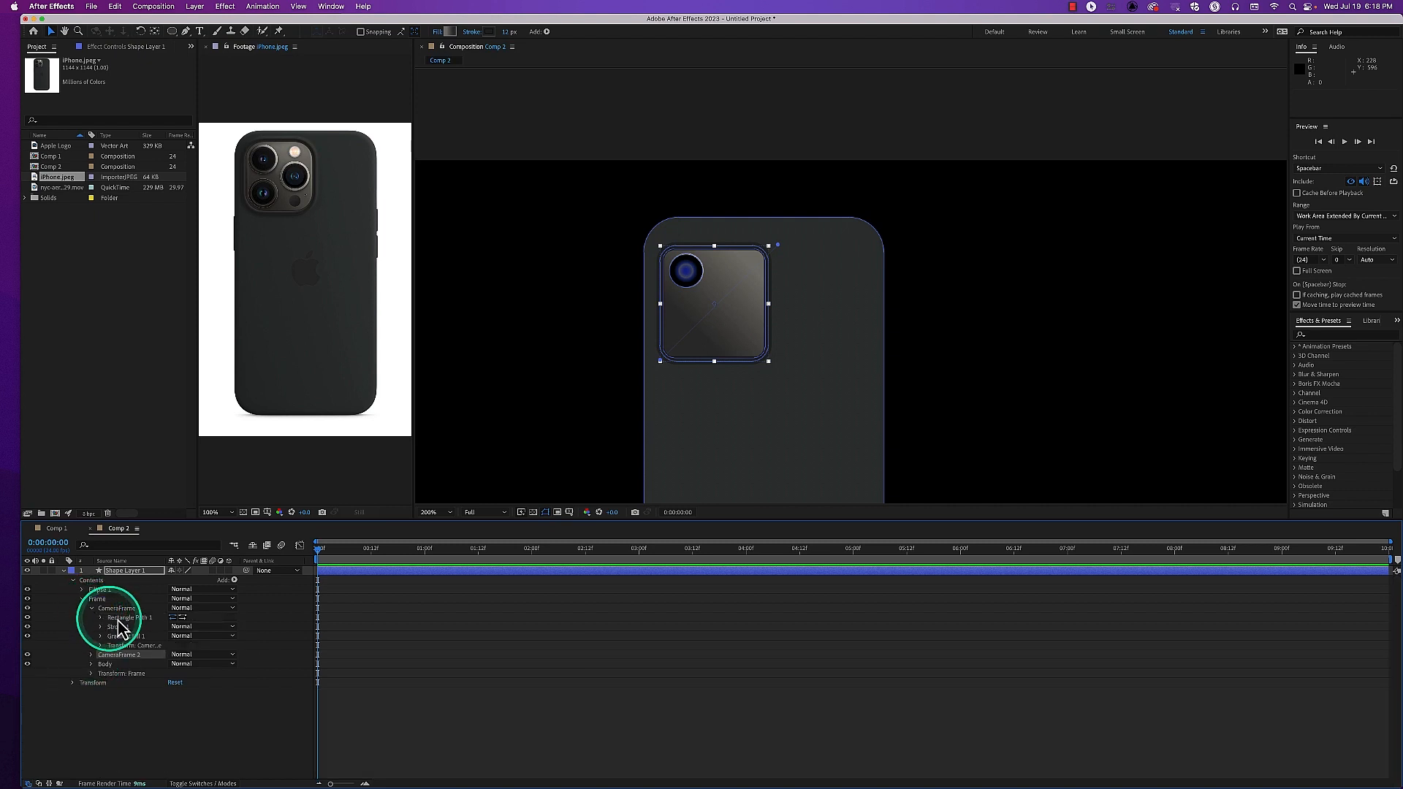
pyautogui.click(102, 619)
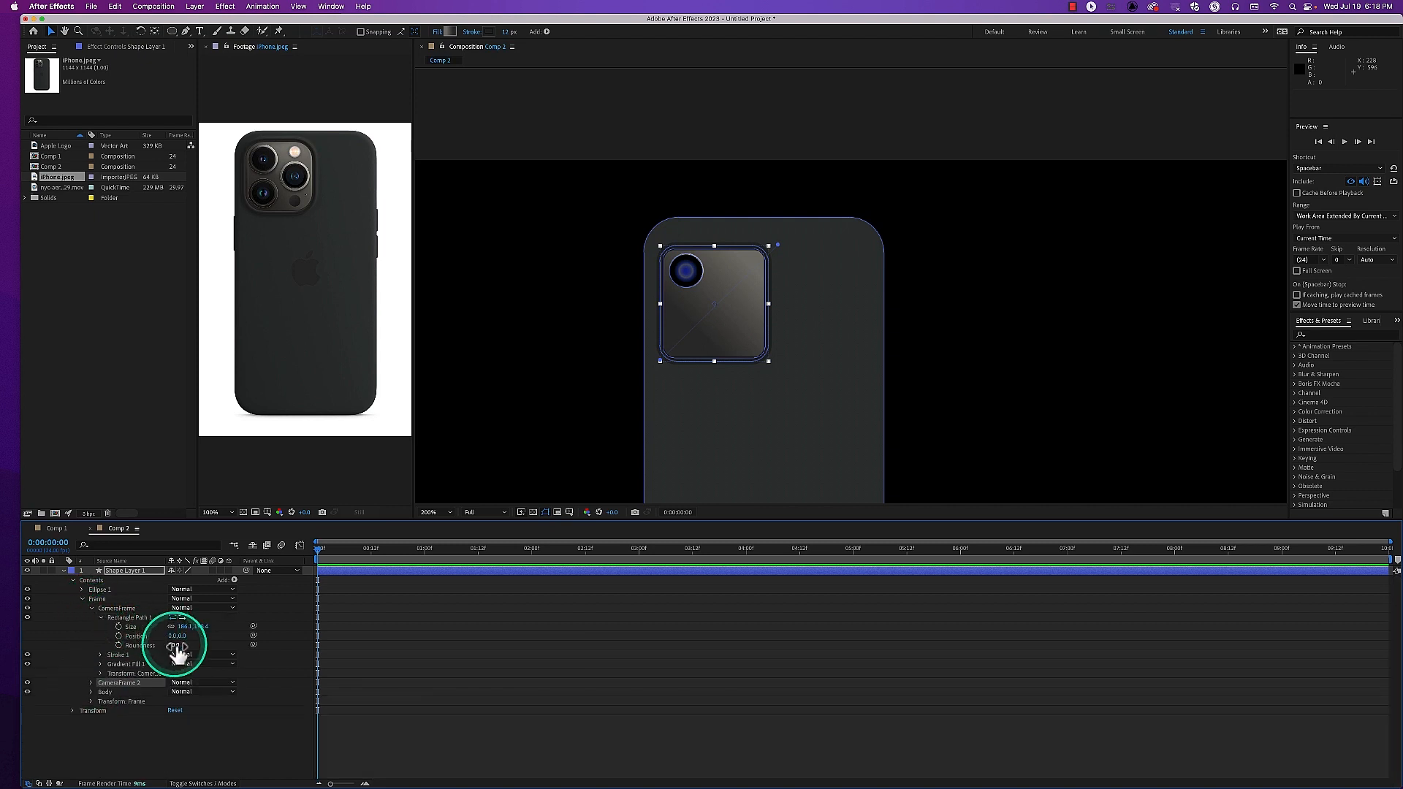
pyautogui.click(175, 645)
pyautogui.write('30')
pyautogui.press('Return')
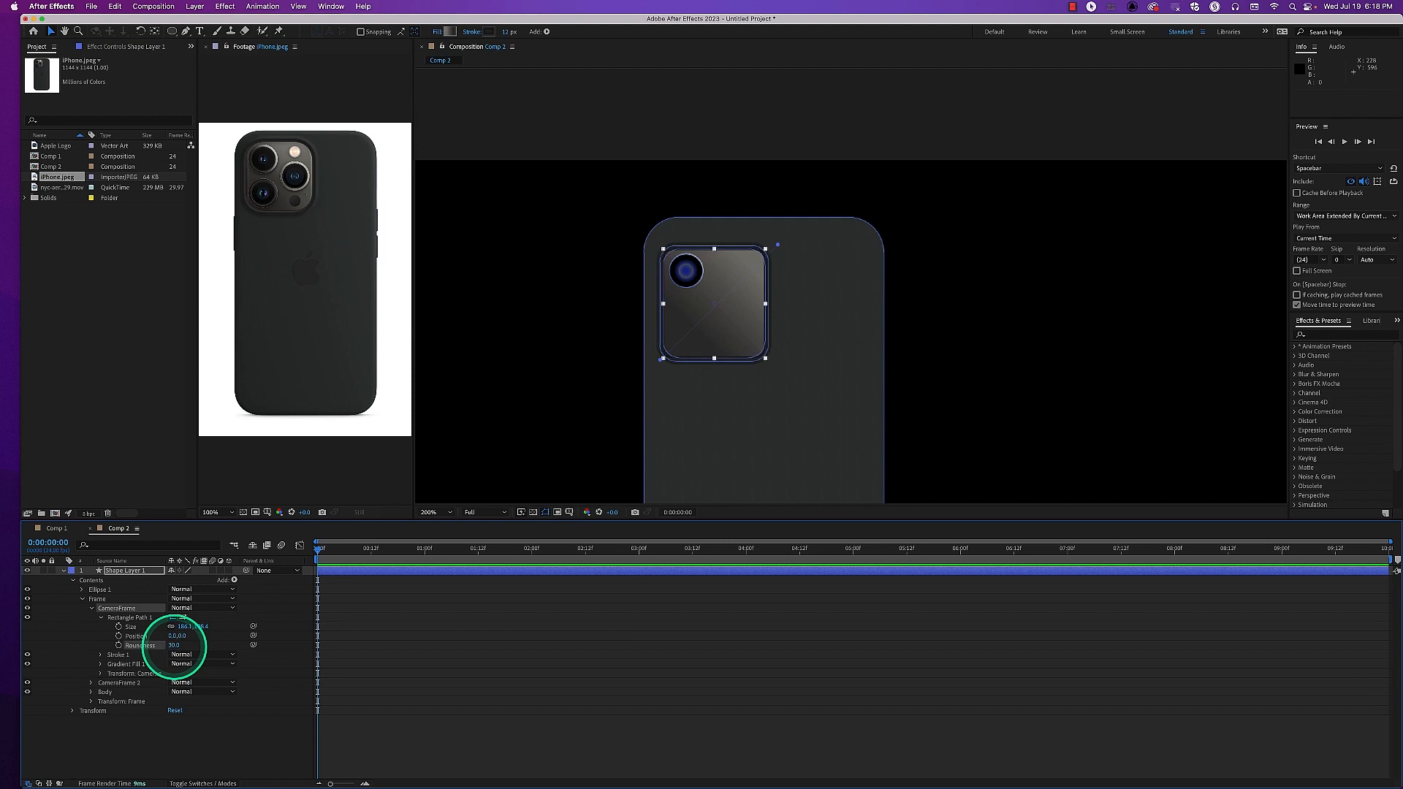
pyautogui.click(521, 418)
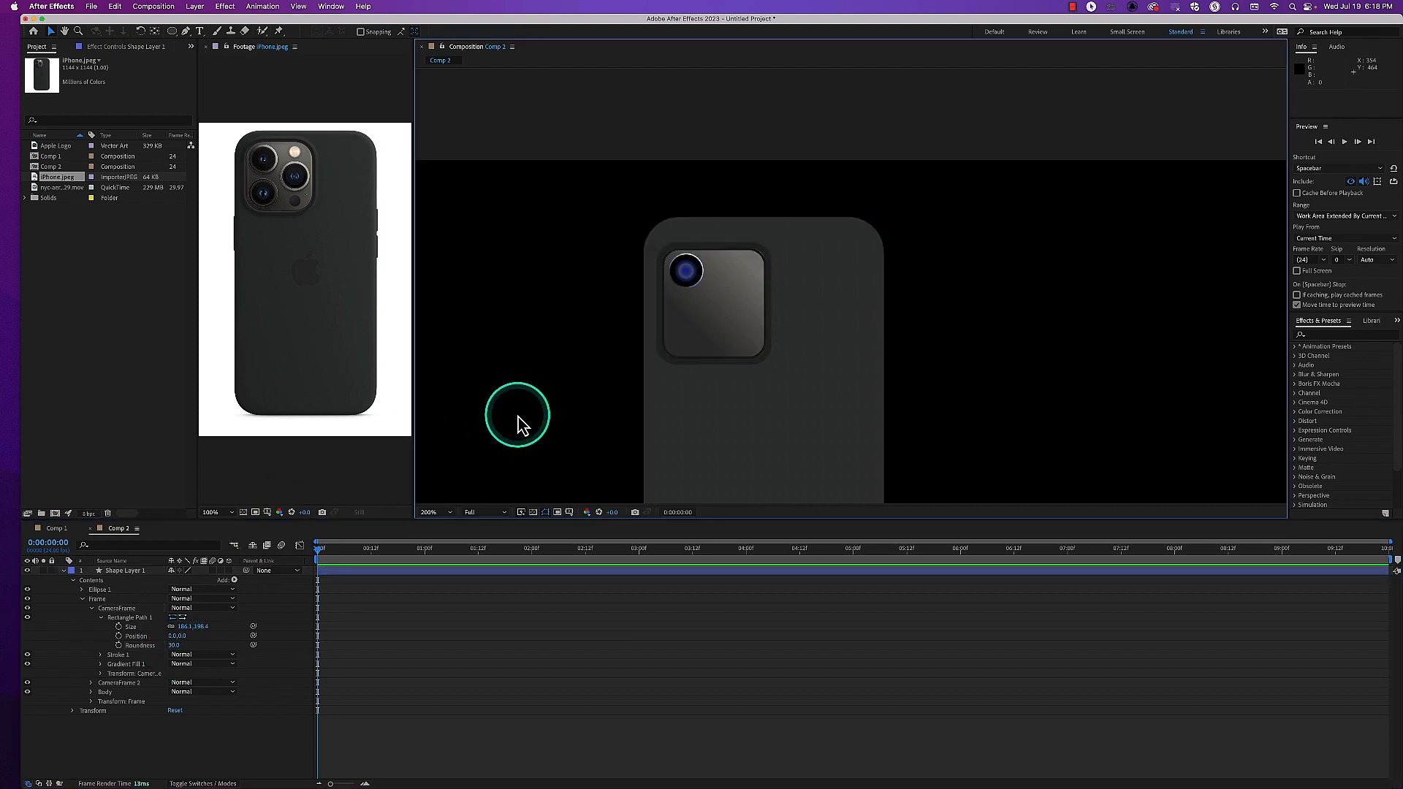
# Try to adjust the corner roundness of the Body rectangle path inside the Frame group
pyautogui.click(693, 299)
pyautogui.click(91, 693)
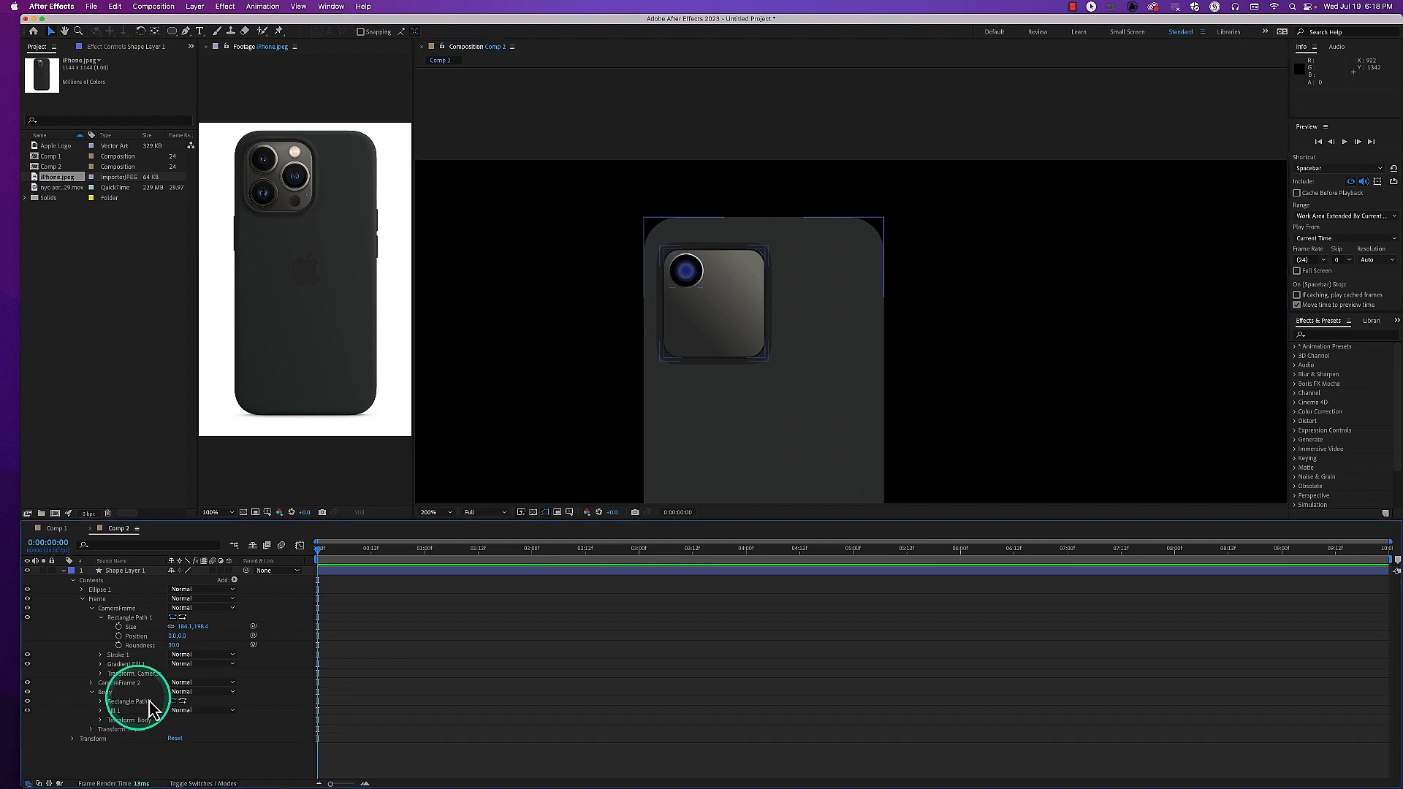
pyautogui.click(101, 701)
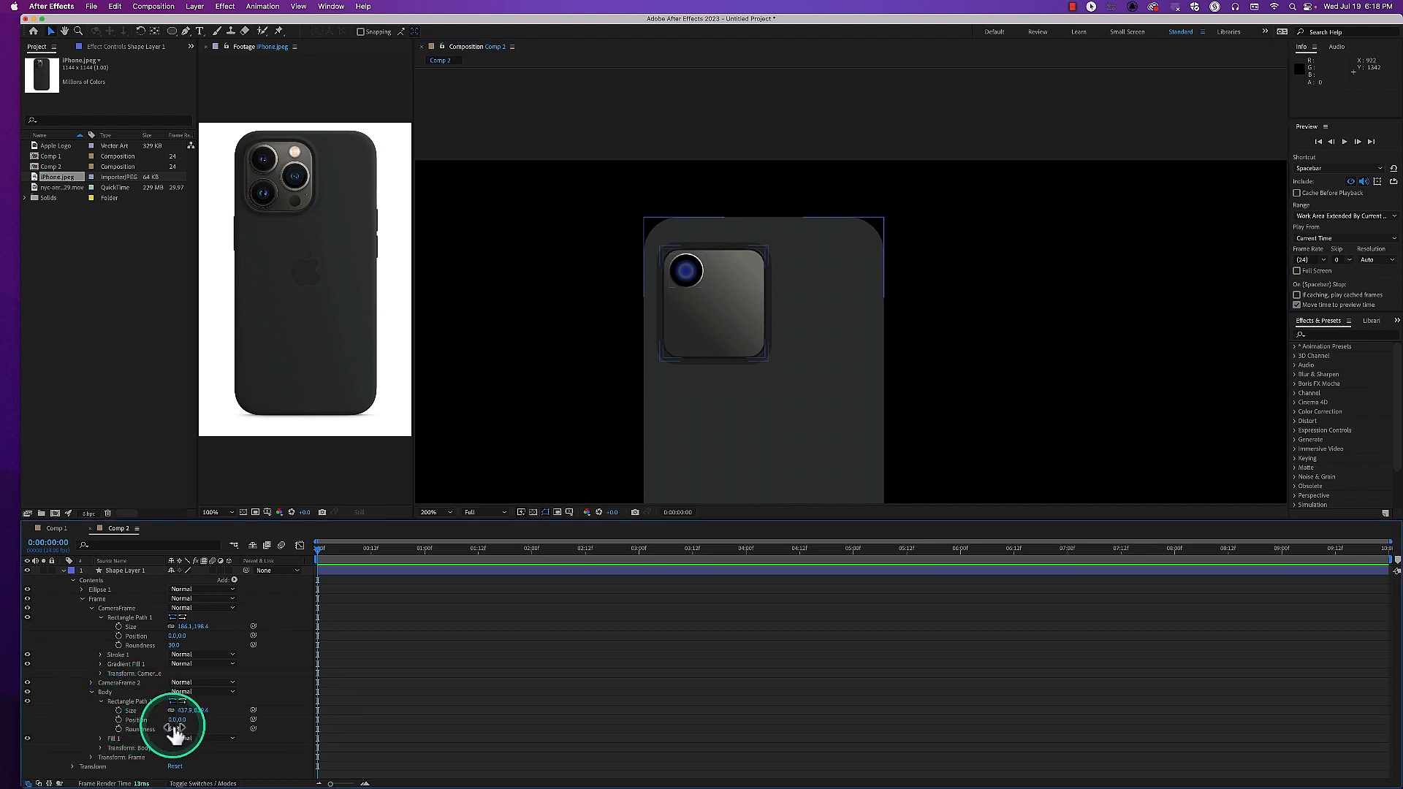
pyautogui.moveTo(175, 738); pyautogui.dragTo(180, 733)
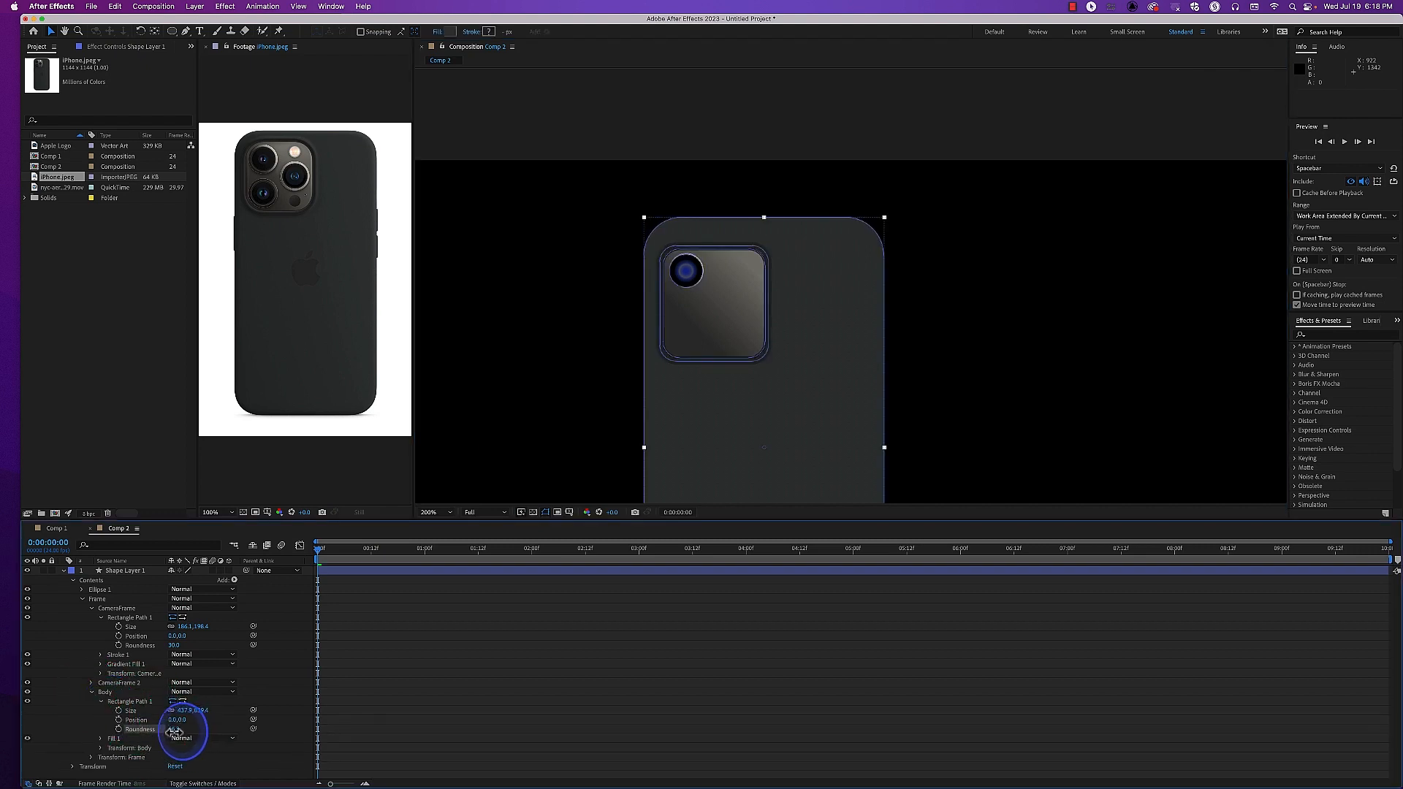
pyautogui.moveTo(183, 732); pyautogui.dragTo(177, 731)
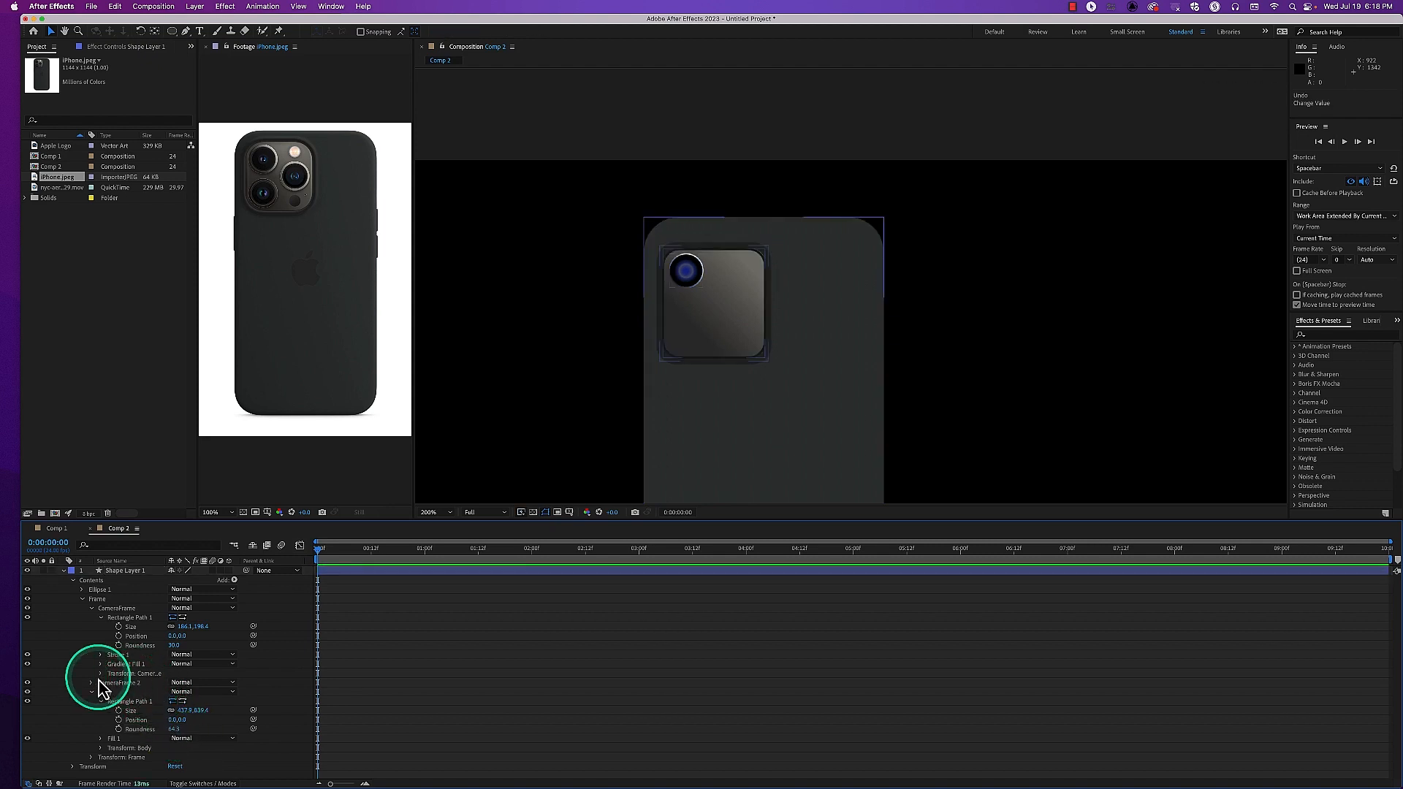
# Collapse the Frame group and rename the Ellipse 1 group to Camera 1
pyautogui.click(82, 599)
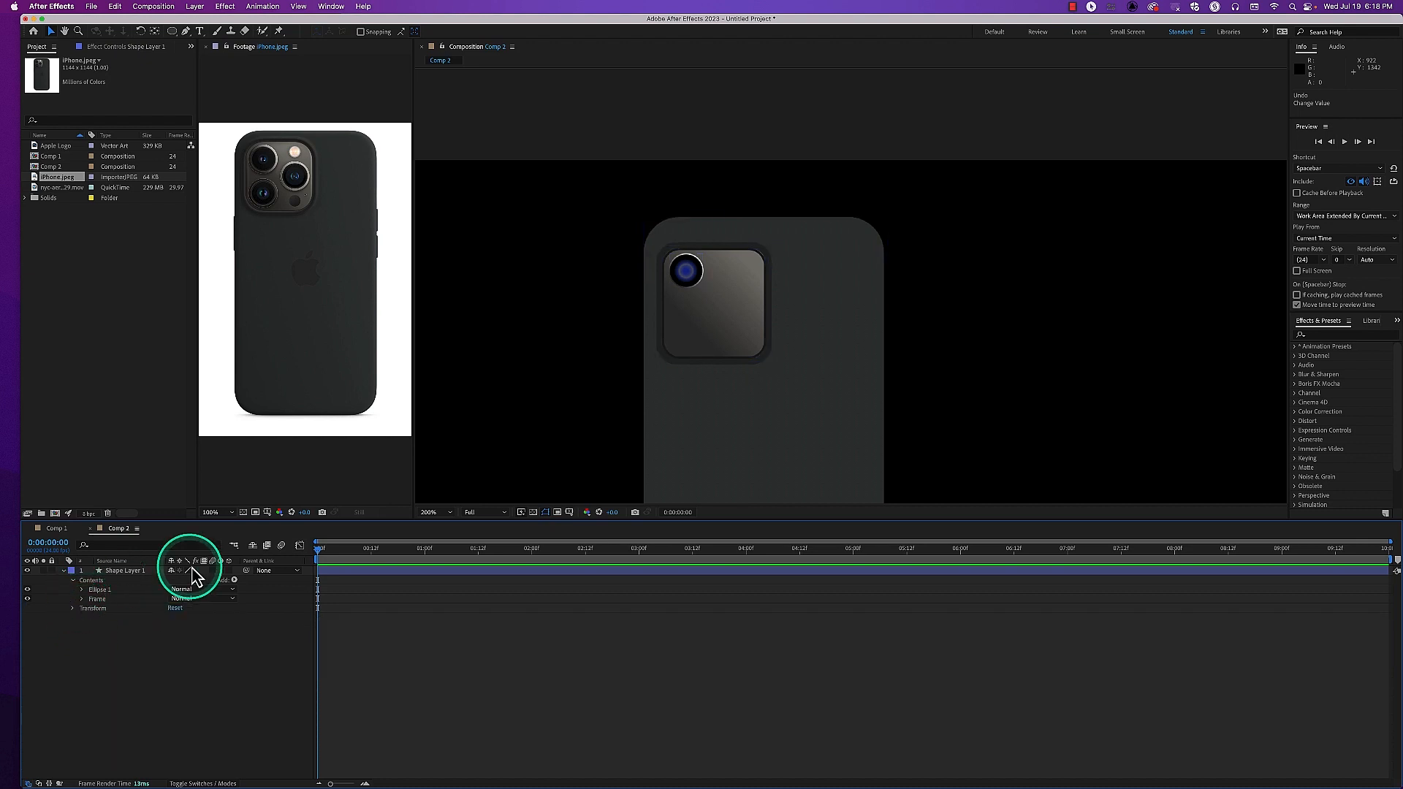
pyautogui.click(512, 424)
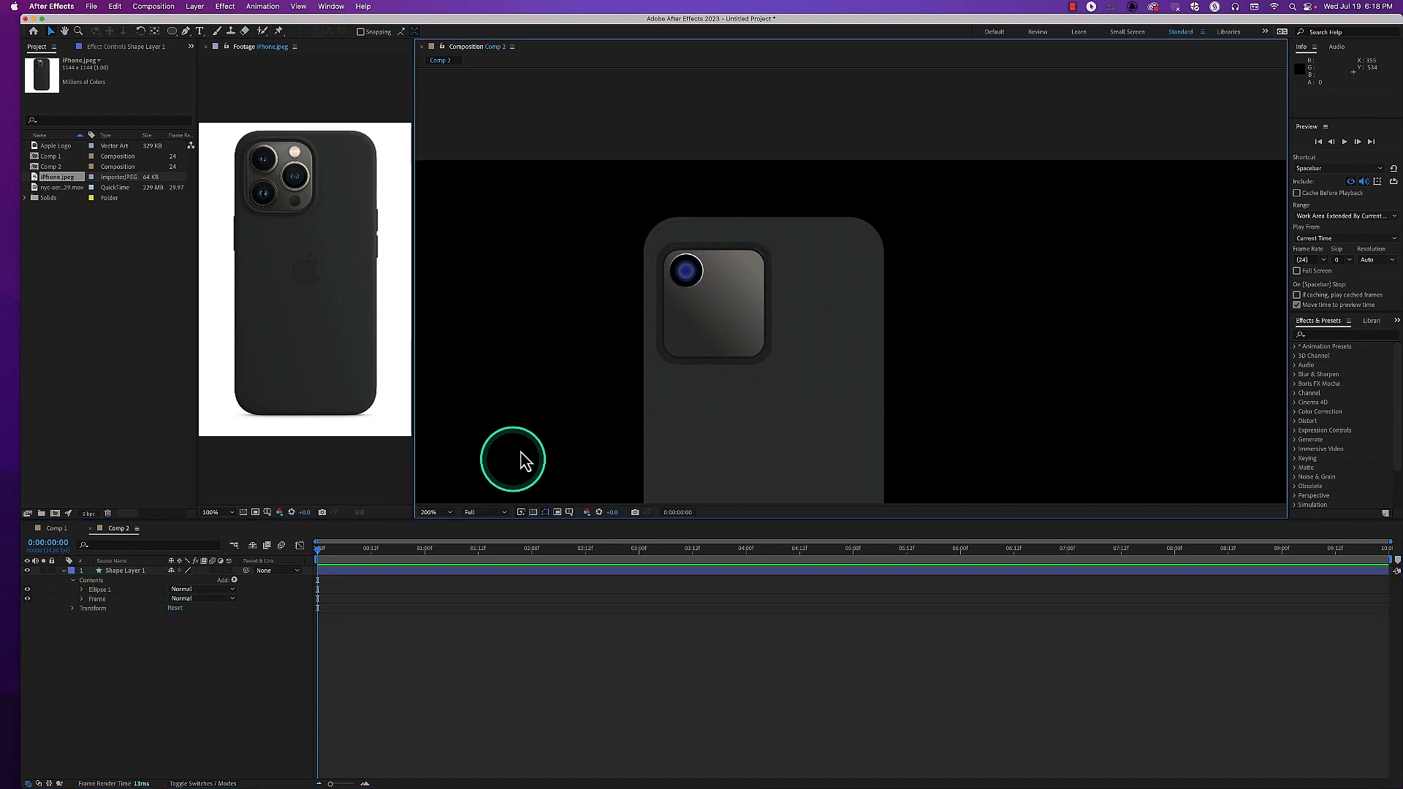
pyautogui.click(99, 591)
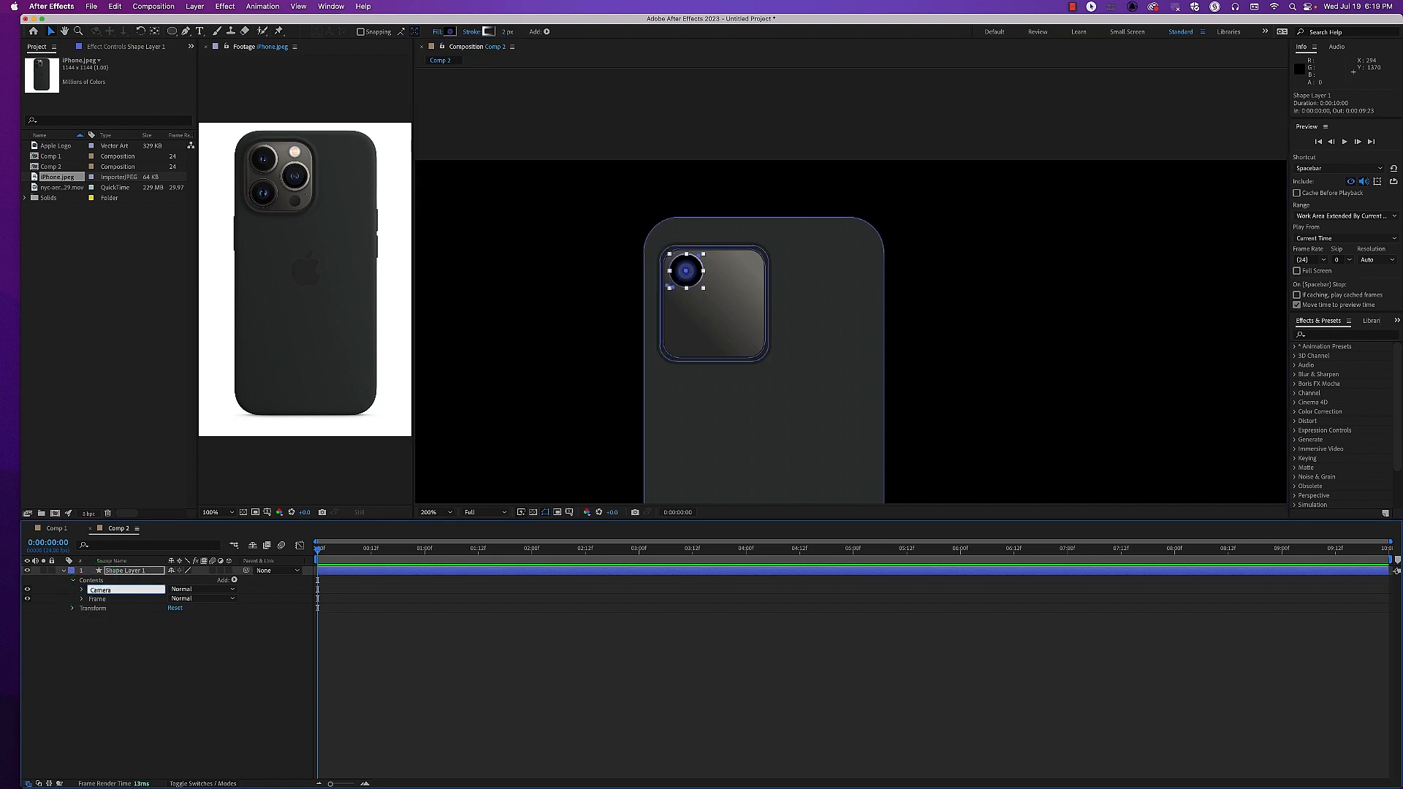
pyautogui.click(109, 592)
pyautogui.click(103, 630)
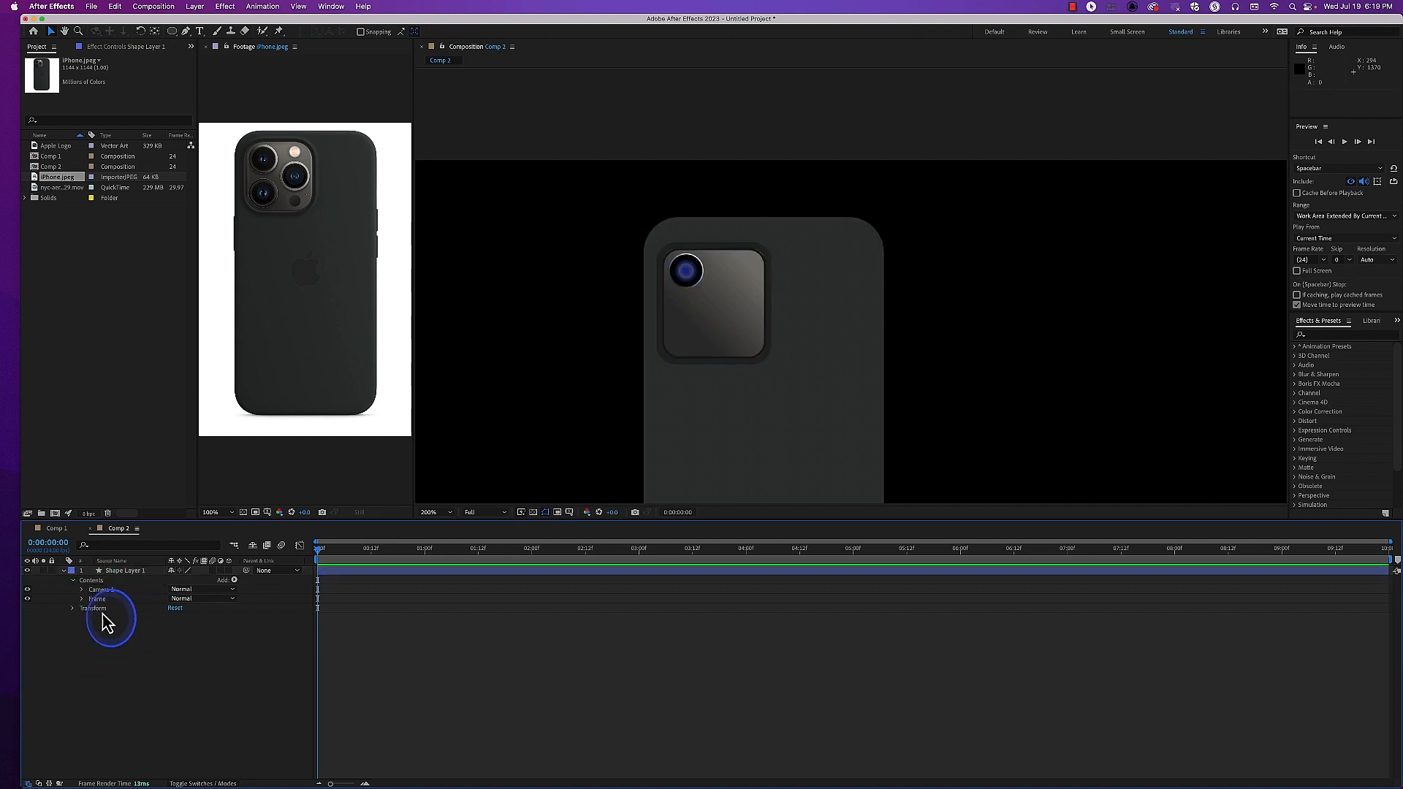
# Duplicate the Camera 1 lens twice, placing one copy at the camera frame's middle right and the other at its lower left
pyautogui.click(98, 592)
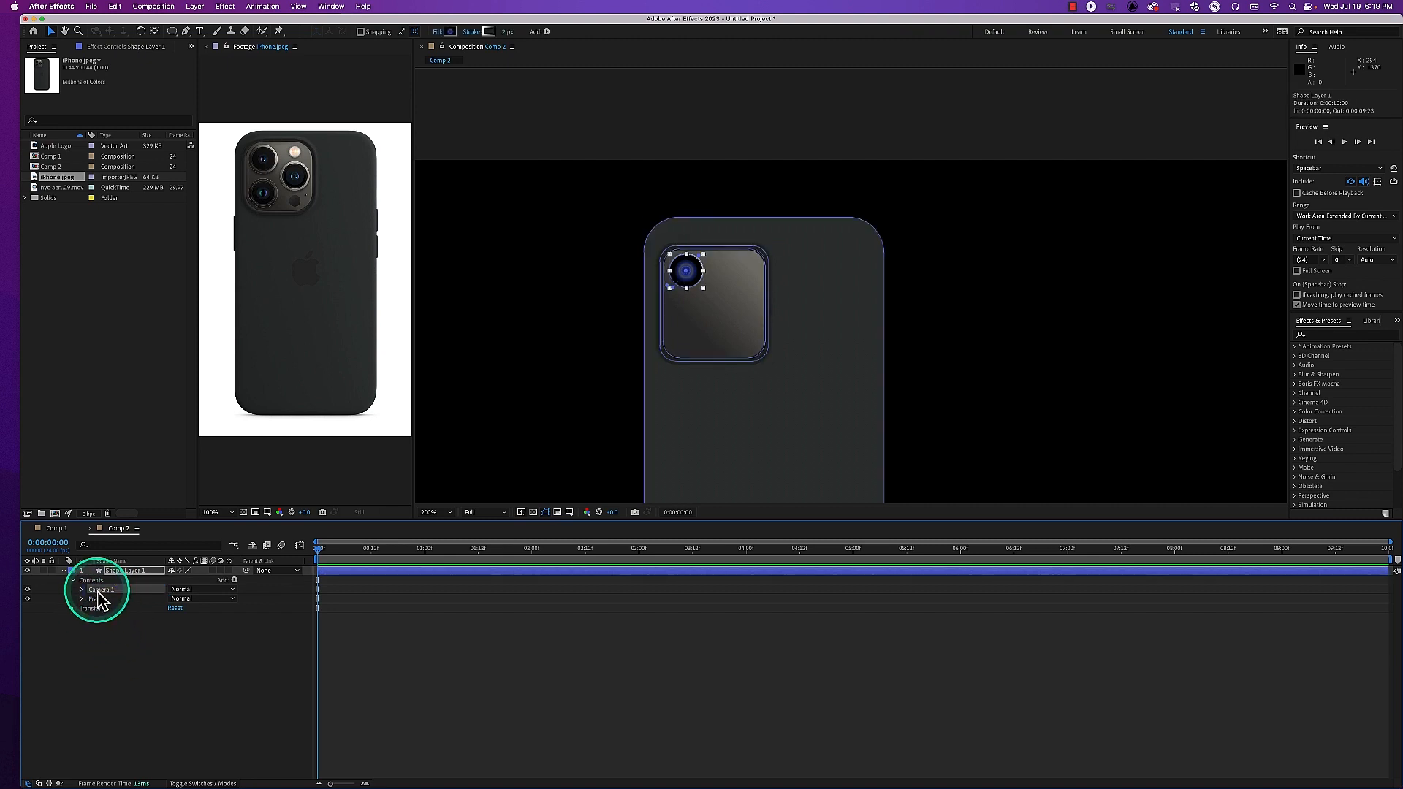
pyautogui.press('super+d')
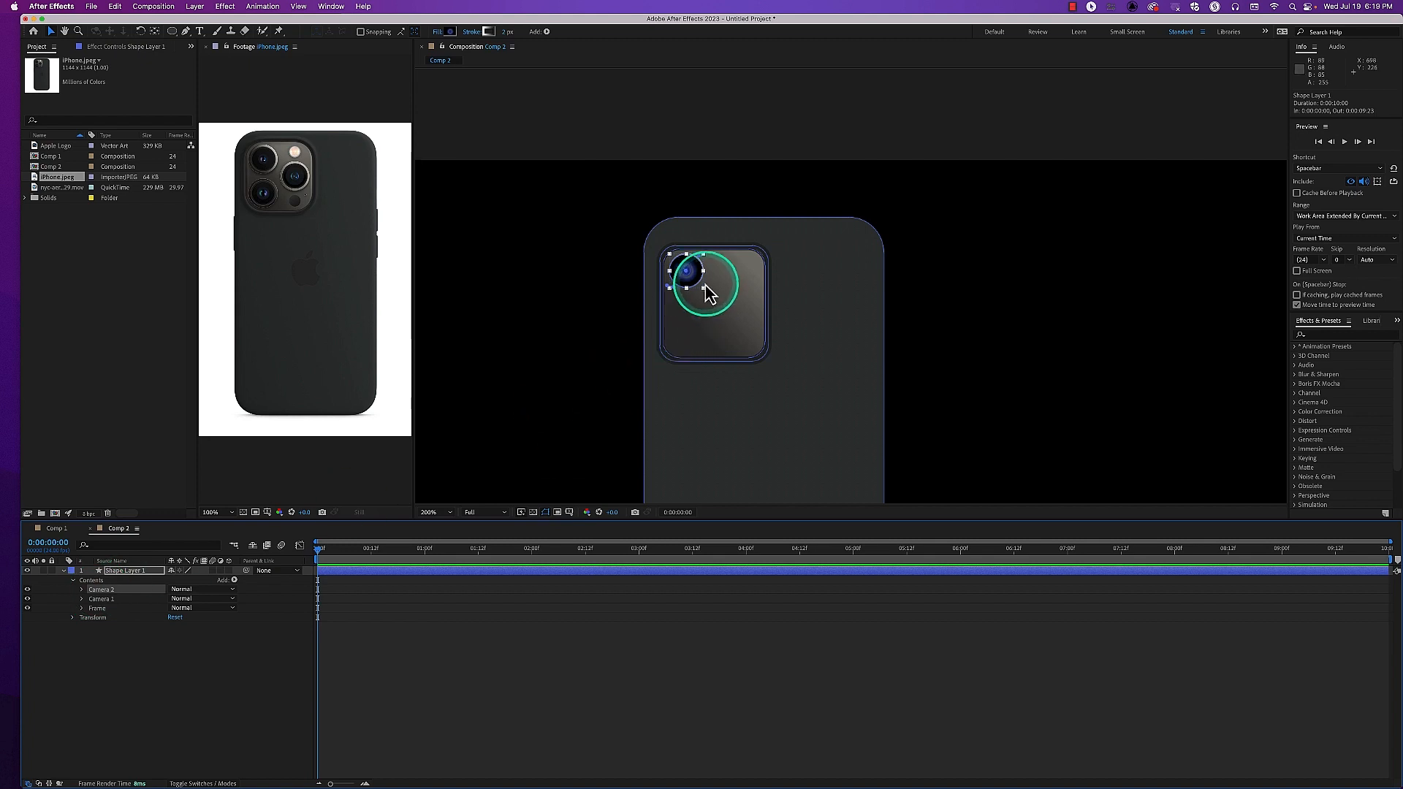
pyautogui.moveTo(696, 289); pyautogui.dragTo(729, 307)
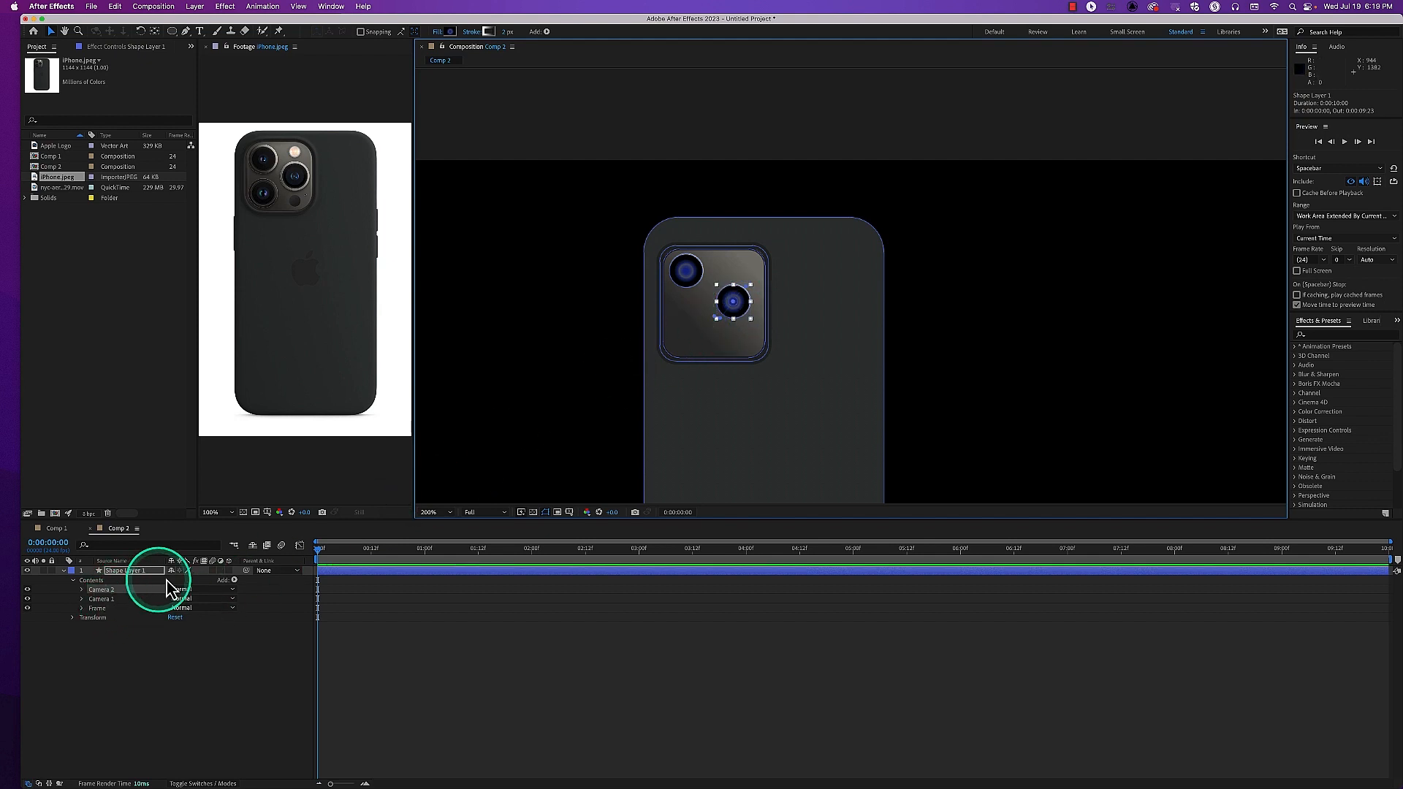
pyautogui.press('super+d')
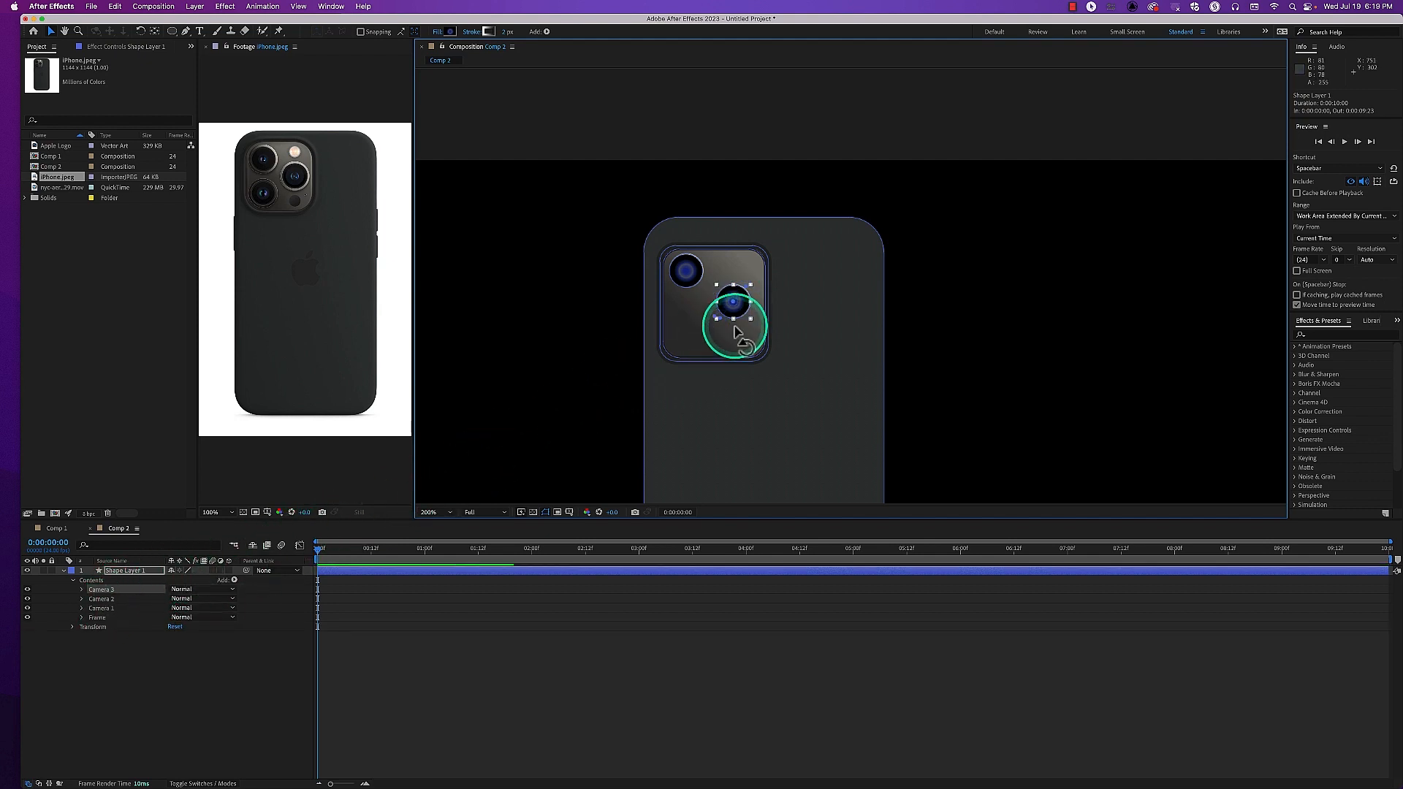
pyautogui.moveTo(741, 310); pyautogui.dragTo(700, 340)
pyautogui.click(77, 650)
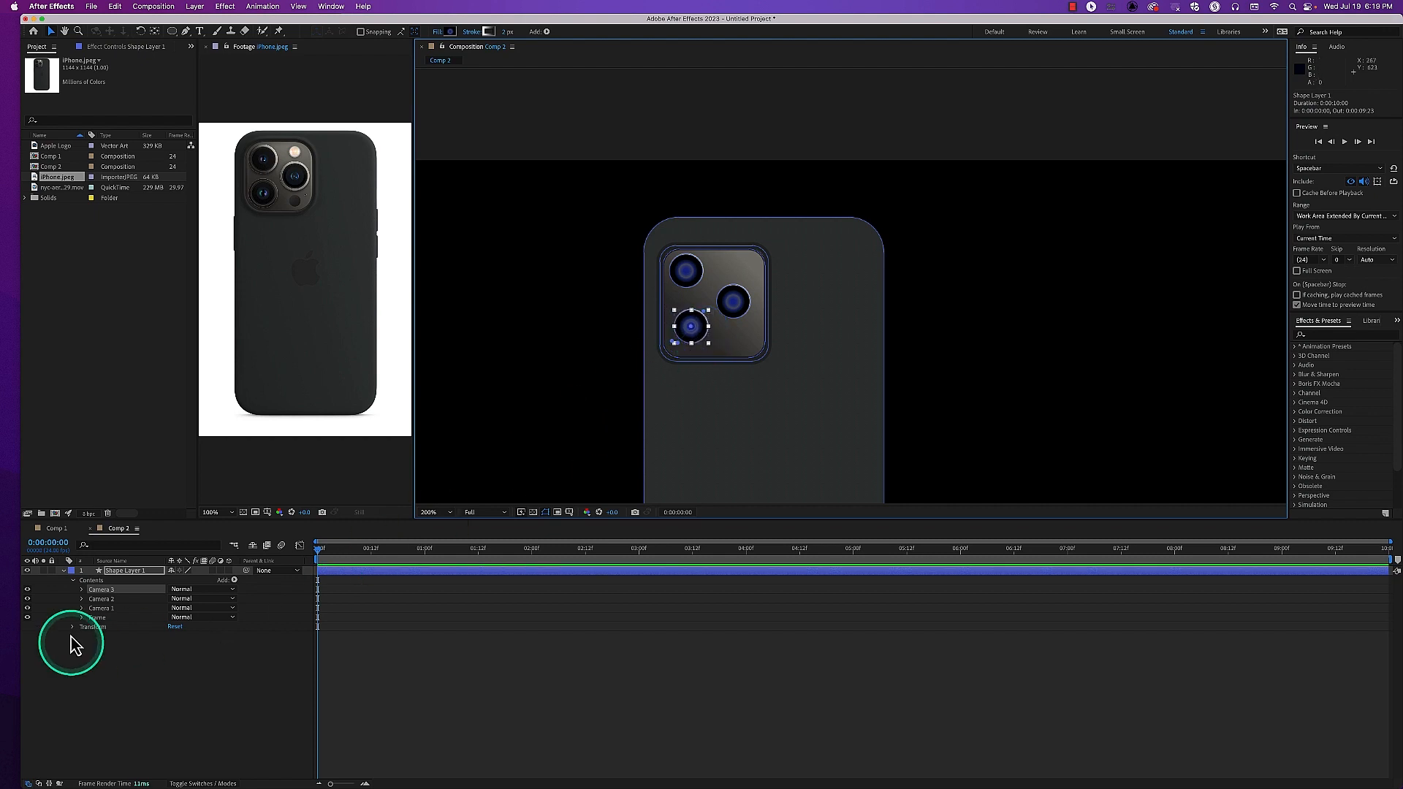
# Set the ellipse path size of Camera 3, Camera 2 and Camera 1 to 70, then reposition Camera 2 and Camera 1 within the frame
pyautogui.keyDown('shift'); pyautogui.click(95, 608); pyautogui.keyUp('shift')
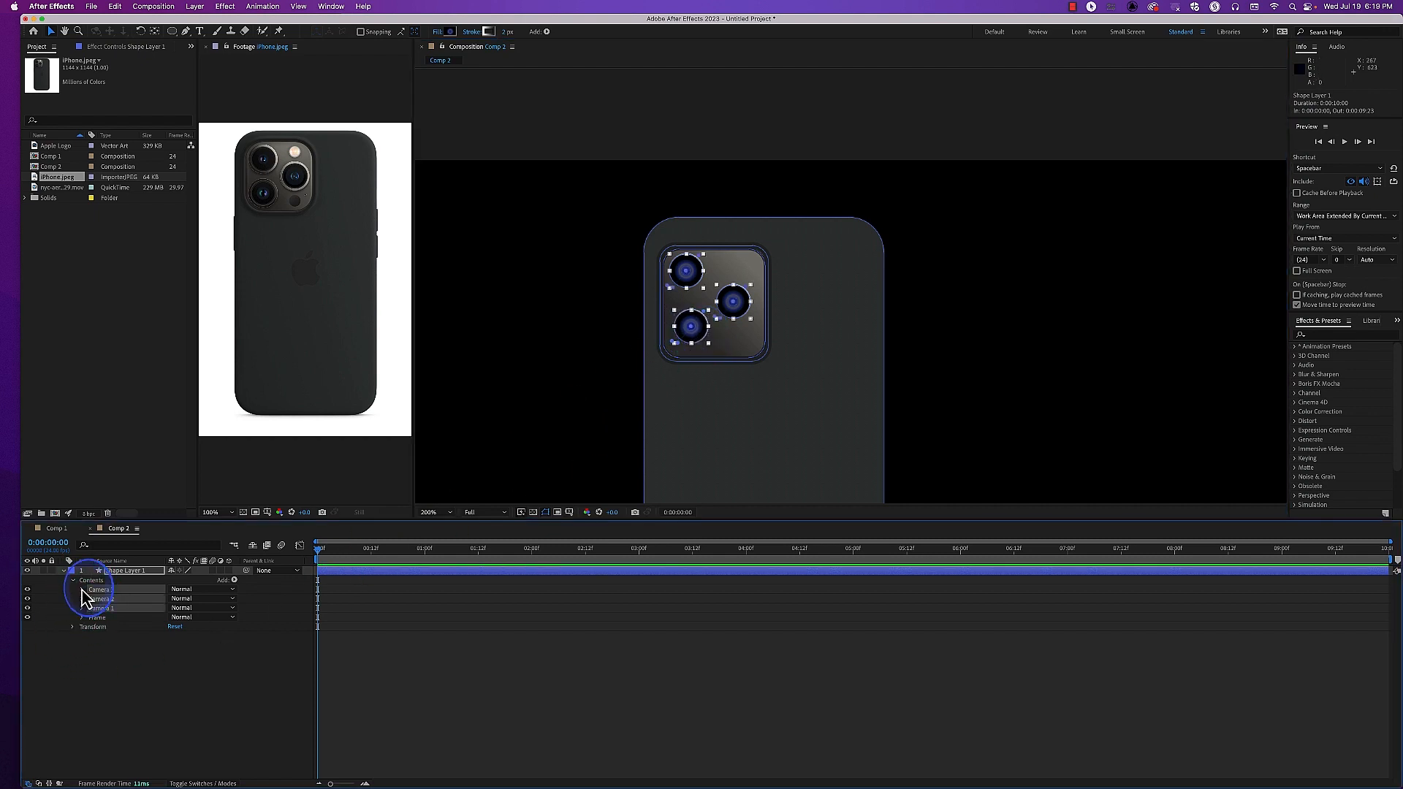
pyautogui.click(82, 590)
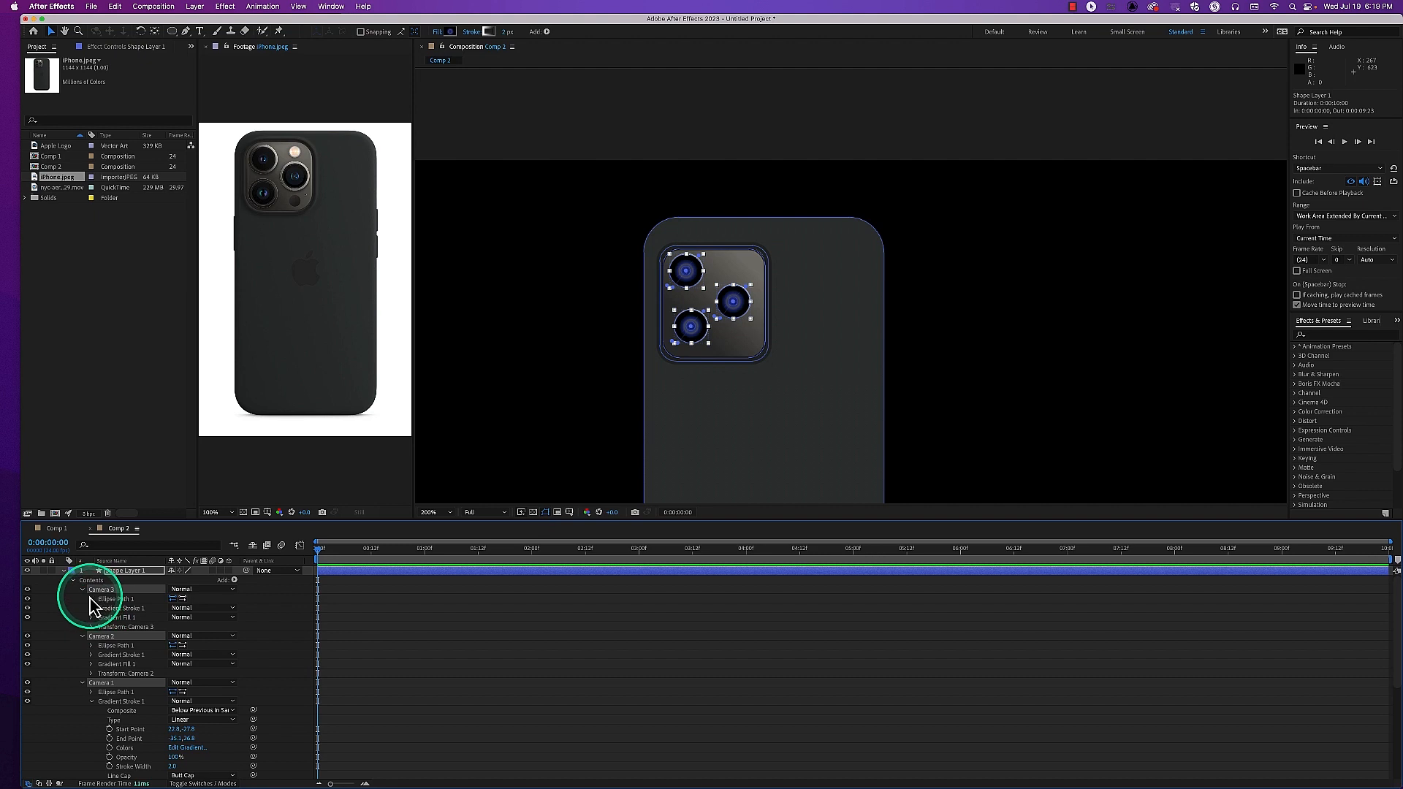
pyautogui.click(91, 598)
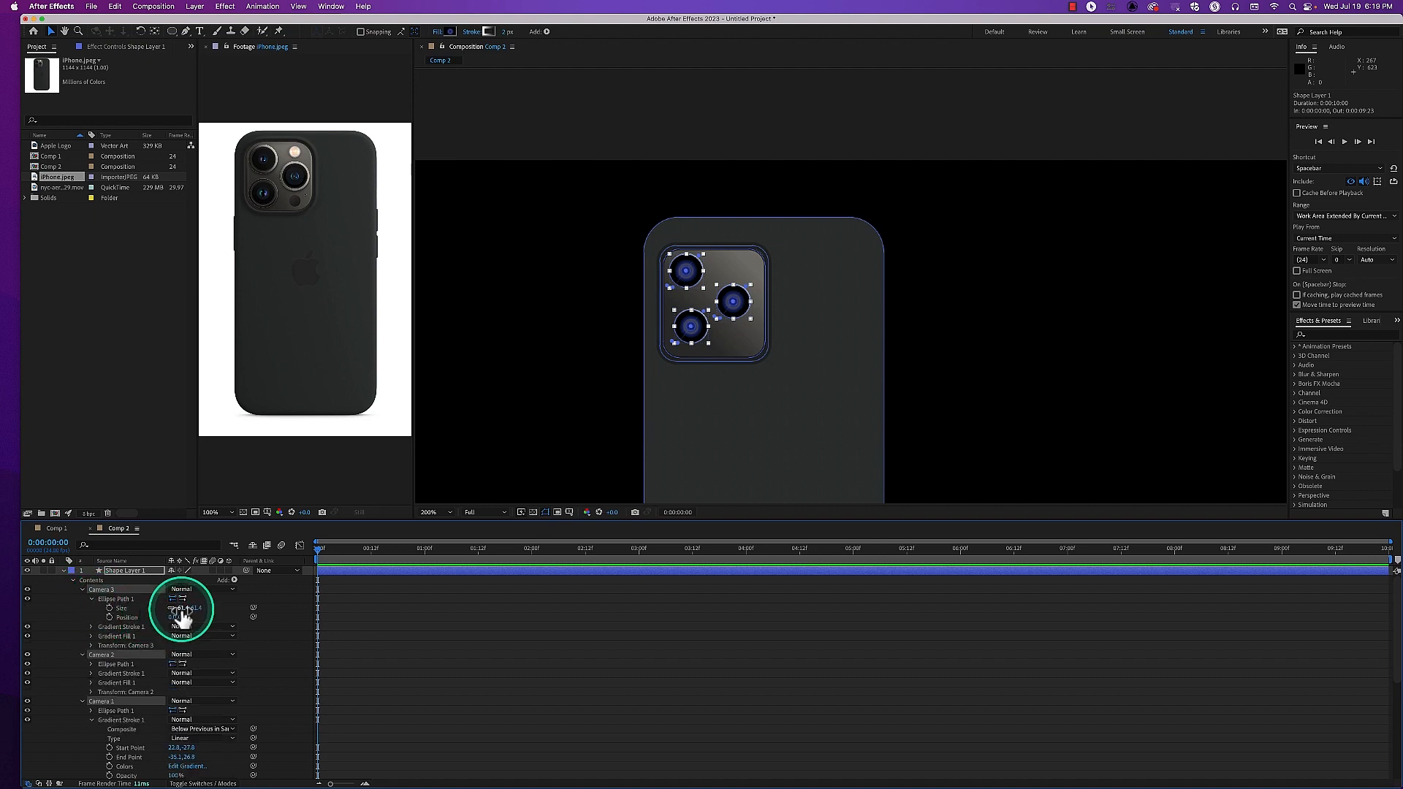
pyautogui.press('Return')
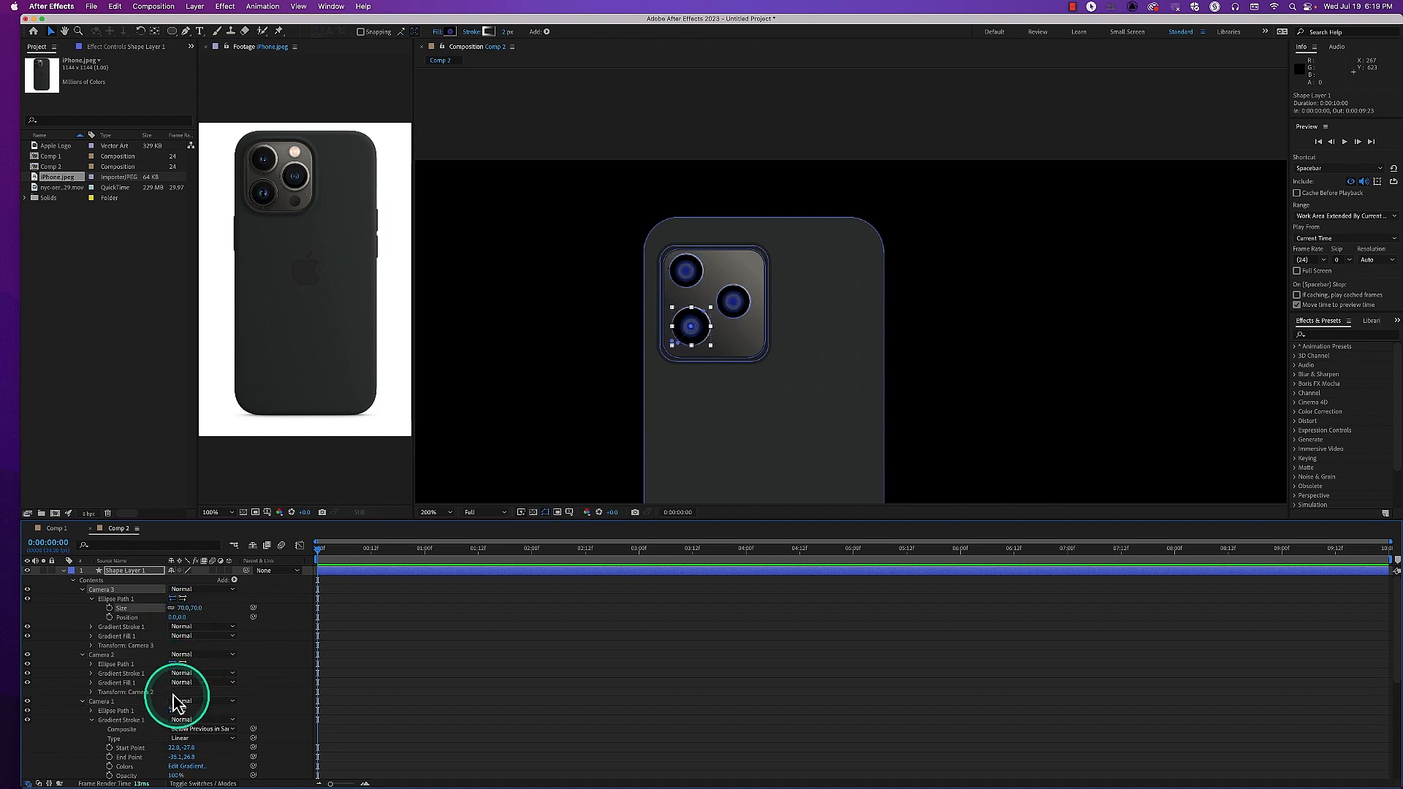
pyautogui.click(91, 665)
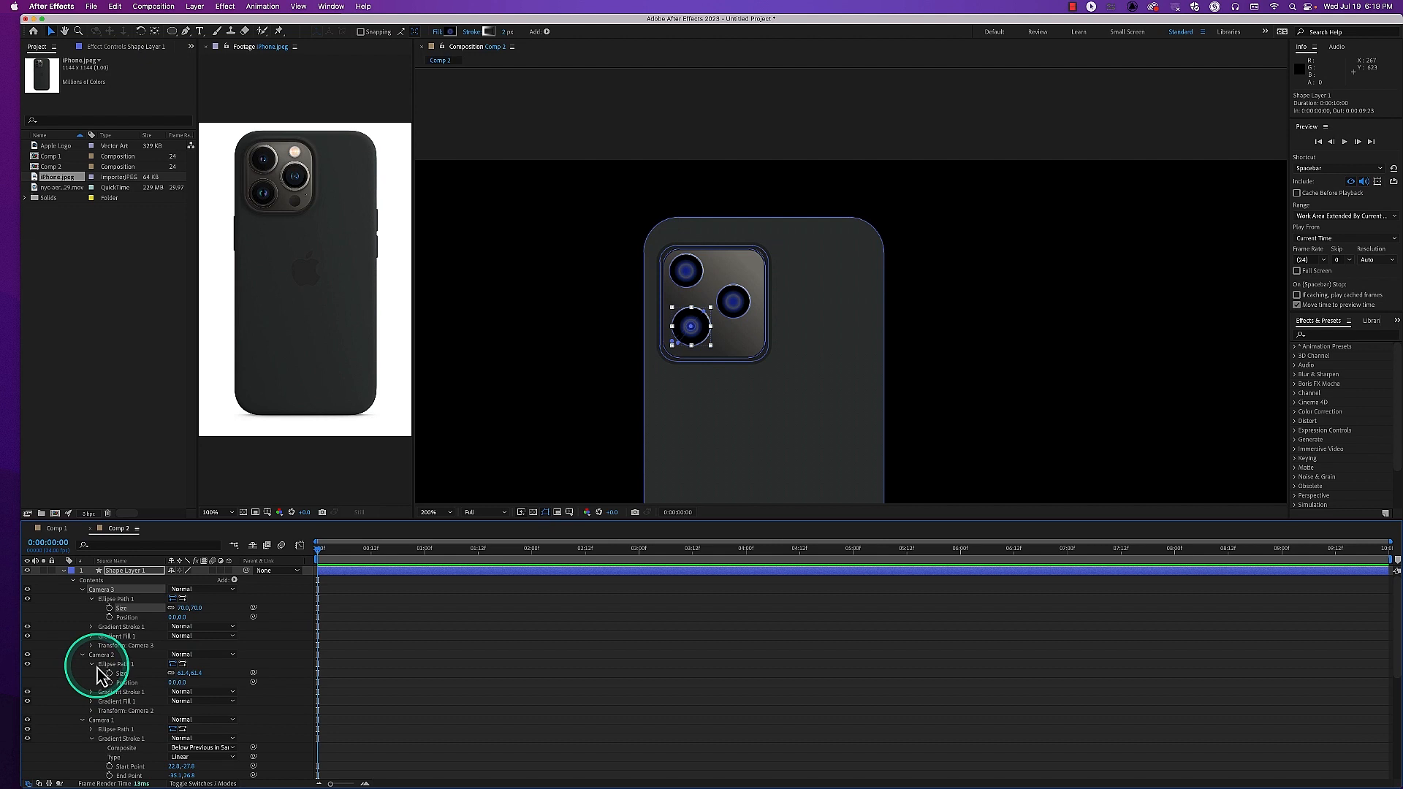
pyautogui.click(181, 673)
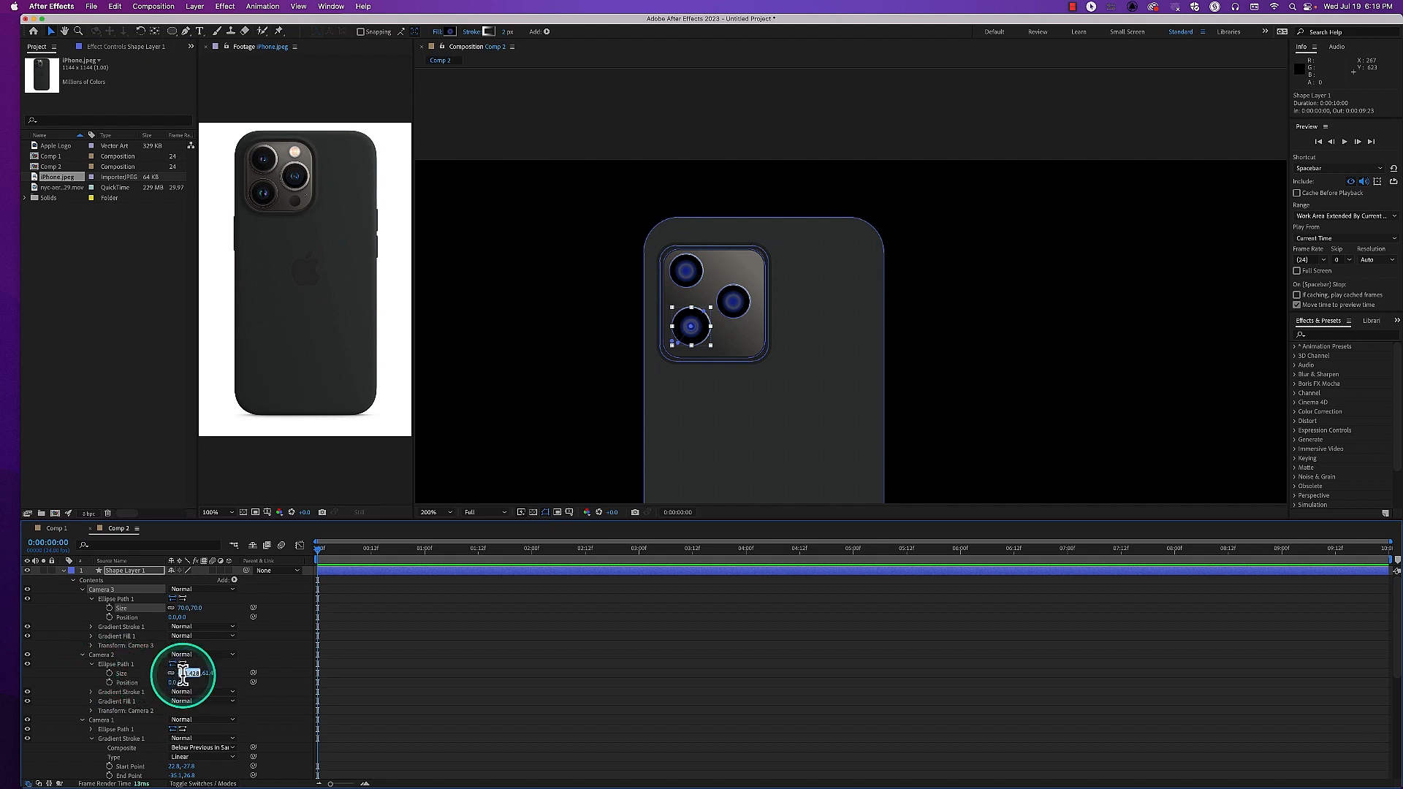
pyautogui.press('Return')
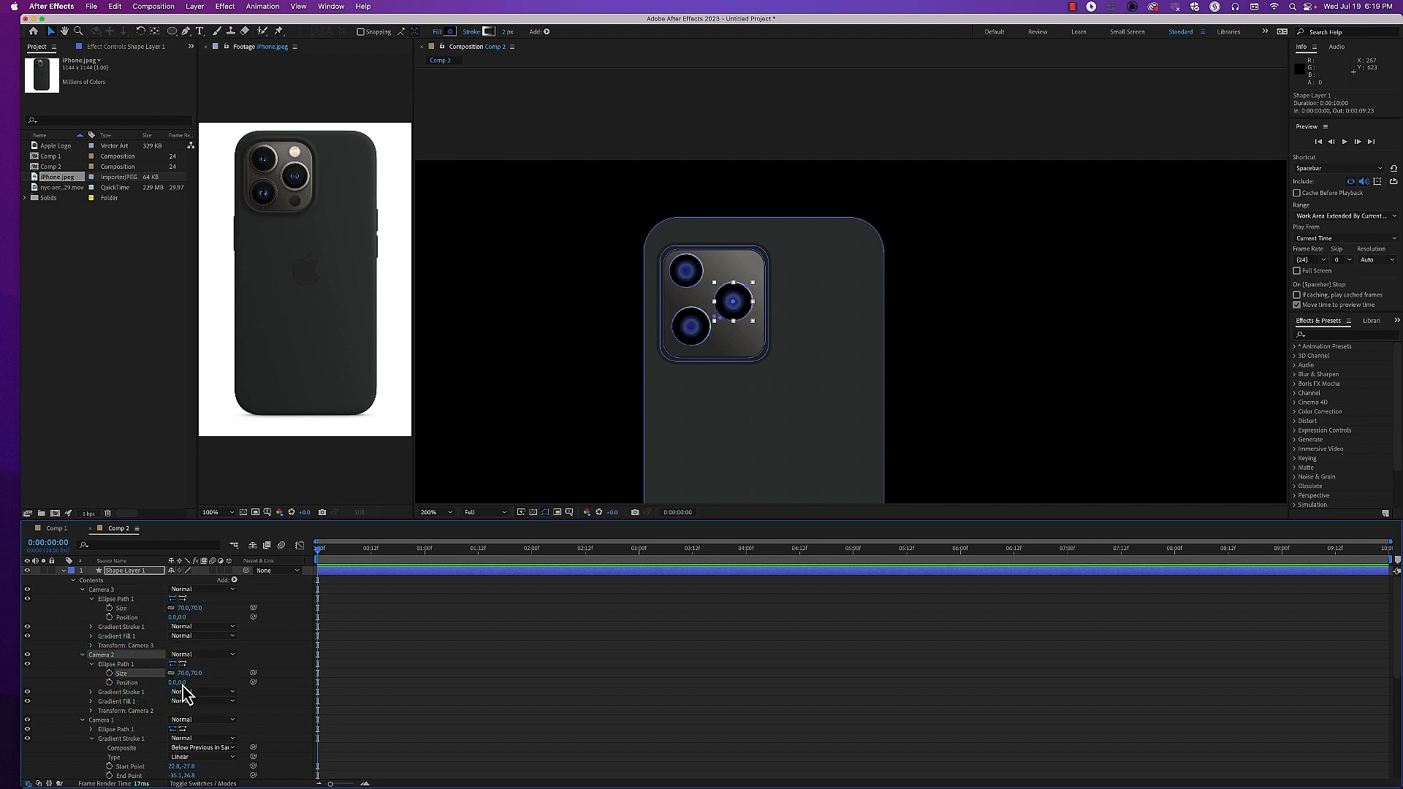
pyautogui.click(91, 729)
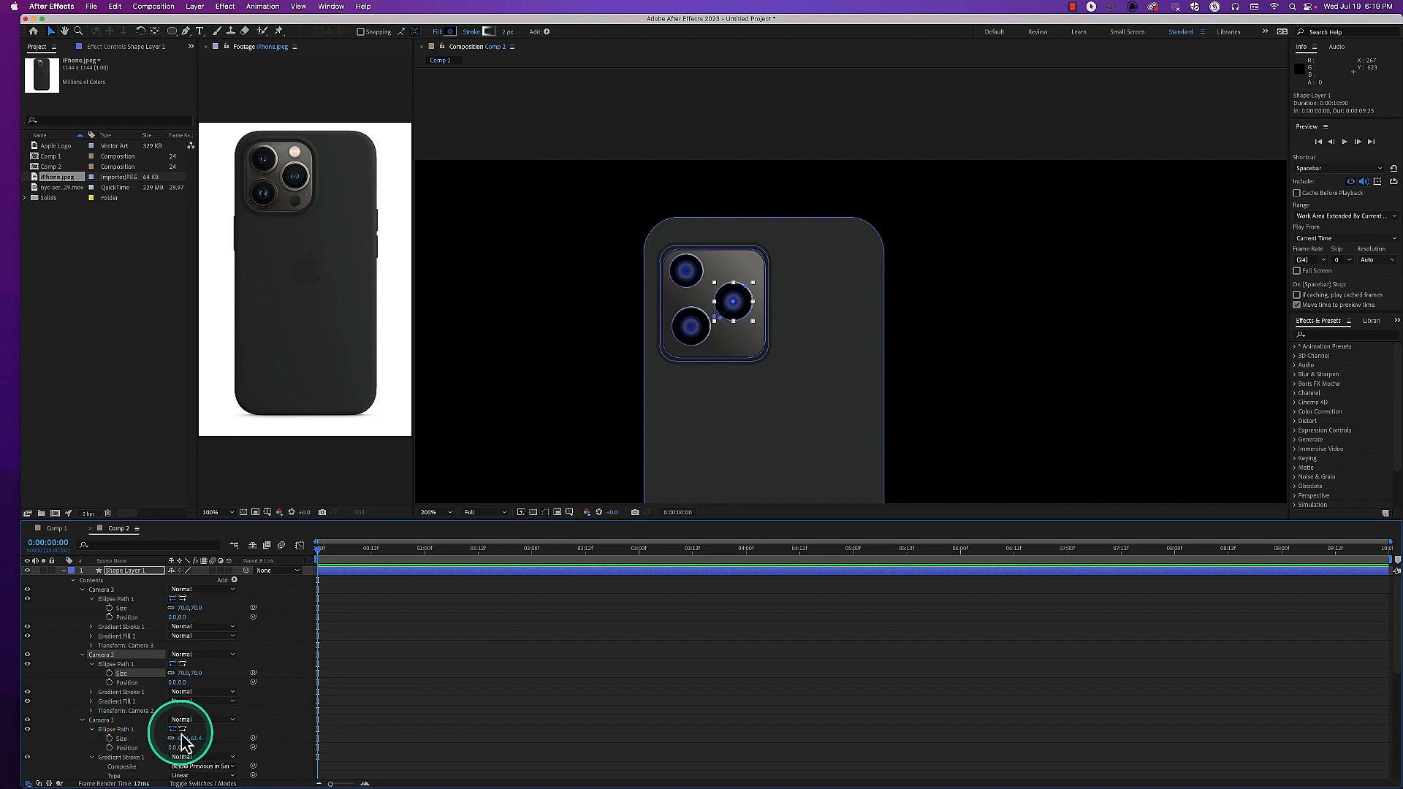
pyautogui.click(185, 738)
pyautogui.write('70')
pyautogui.press('Return')
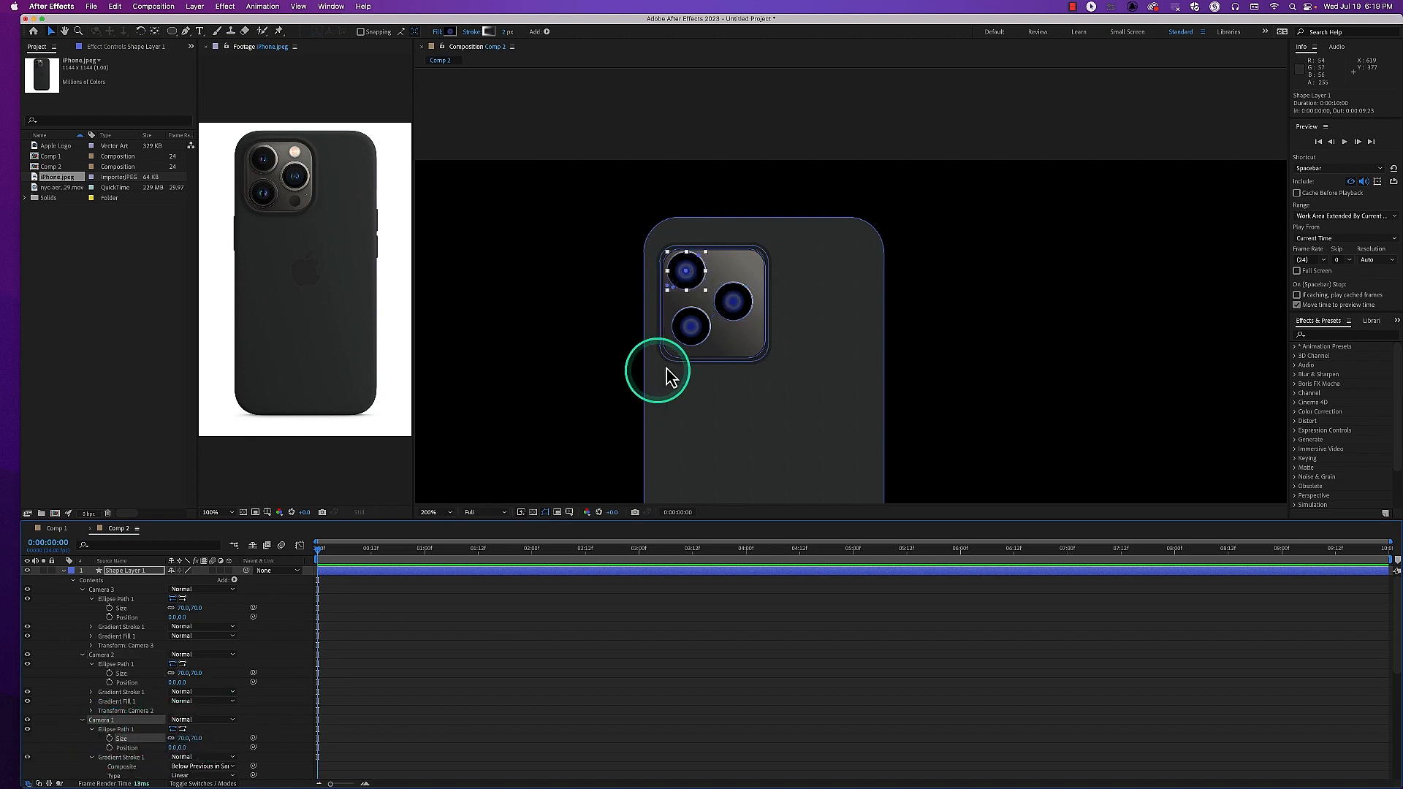
pyautogui.moveTo(730, 312); pyautogui.dragTo(696, 282)
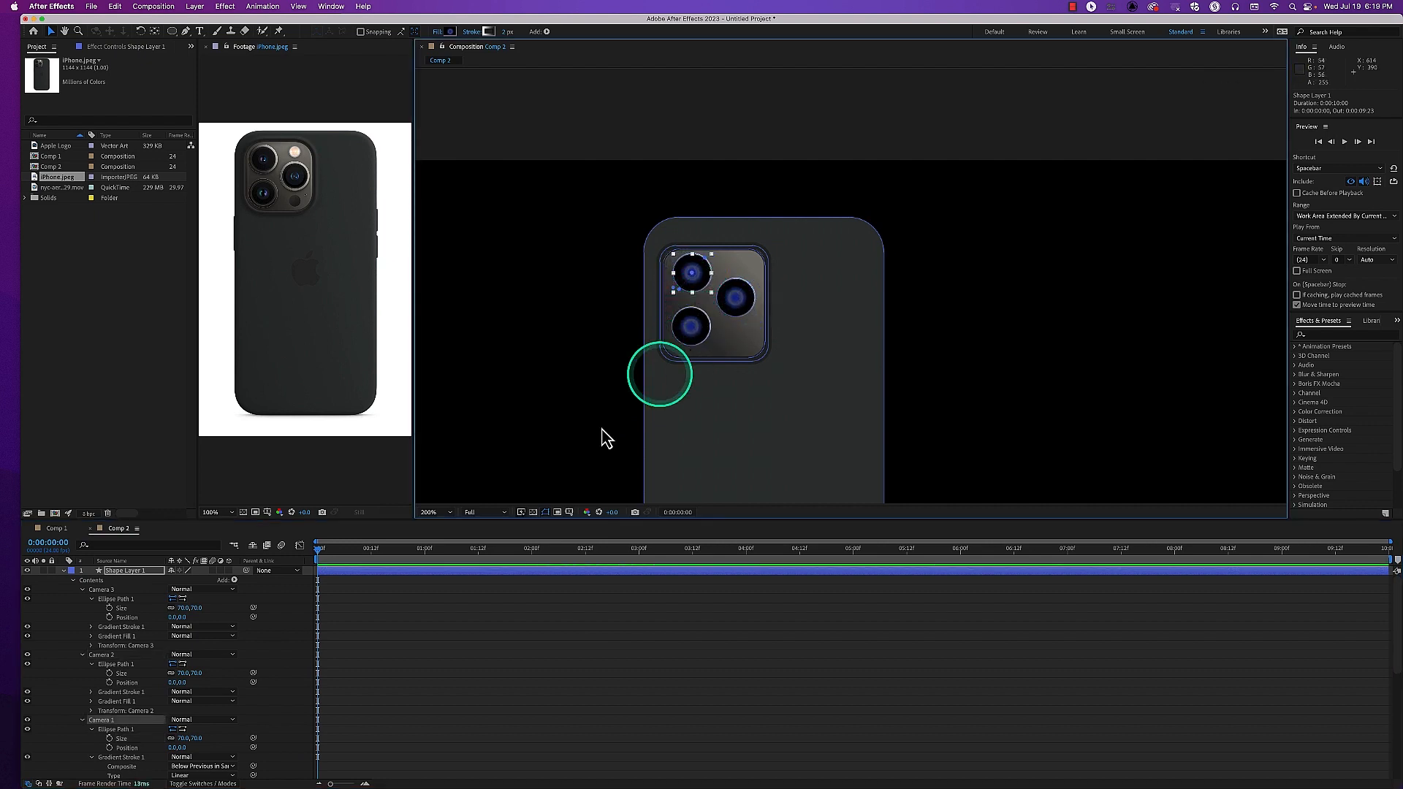
# Set the gradient stroke width of the Camera 3 lens to 5
pyautogui.click(92, 627)
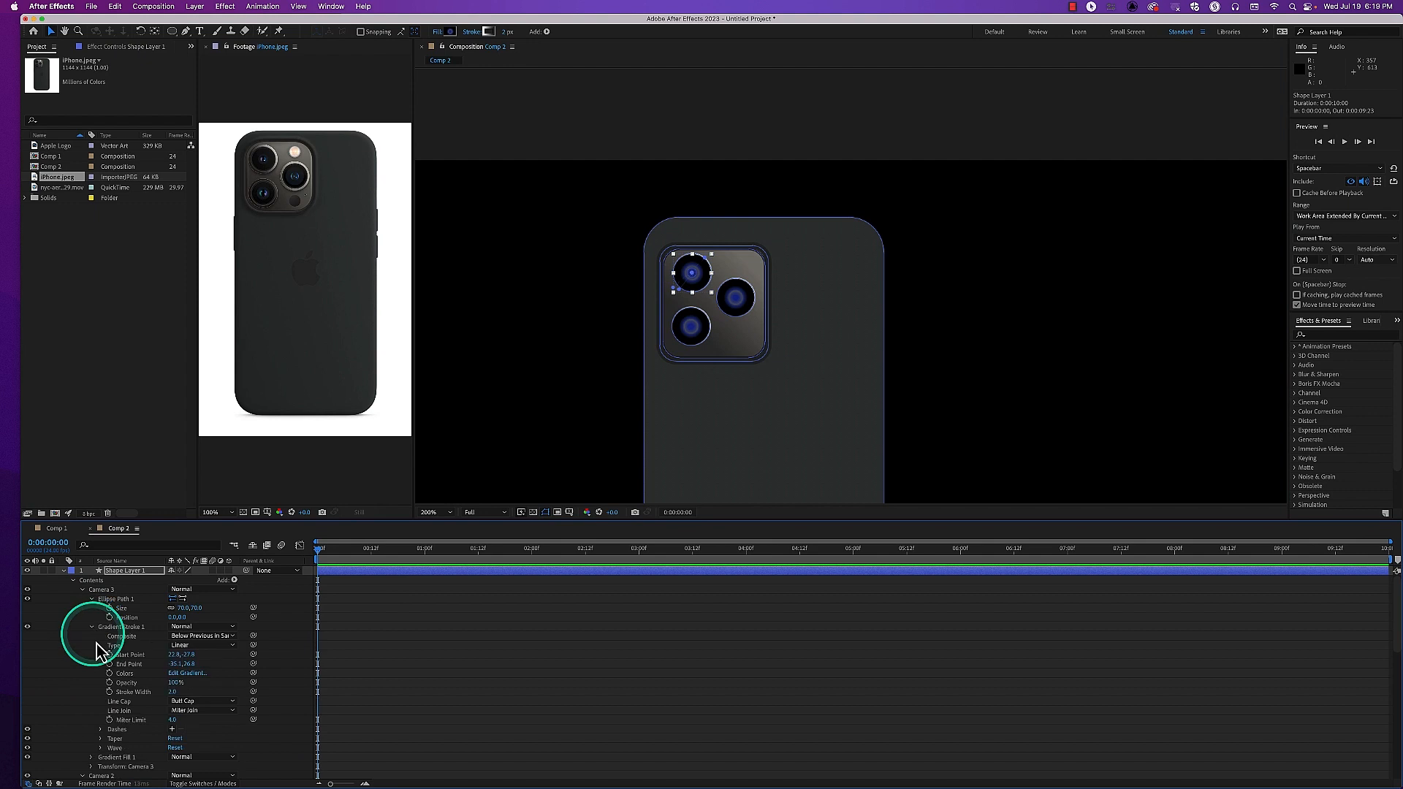
pyautogui.click(174, 692)
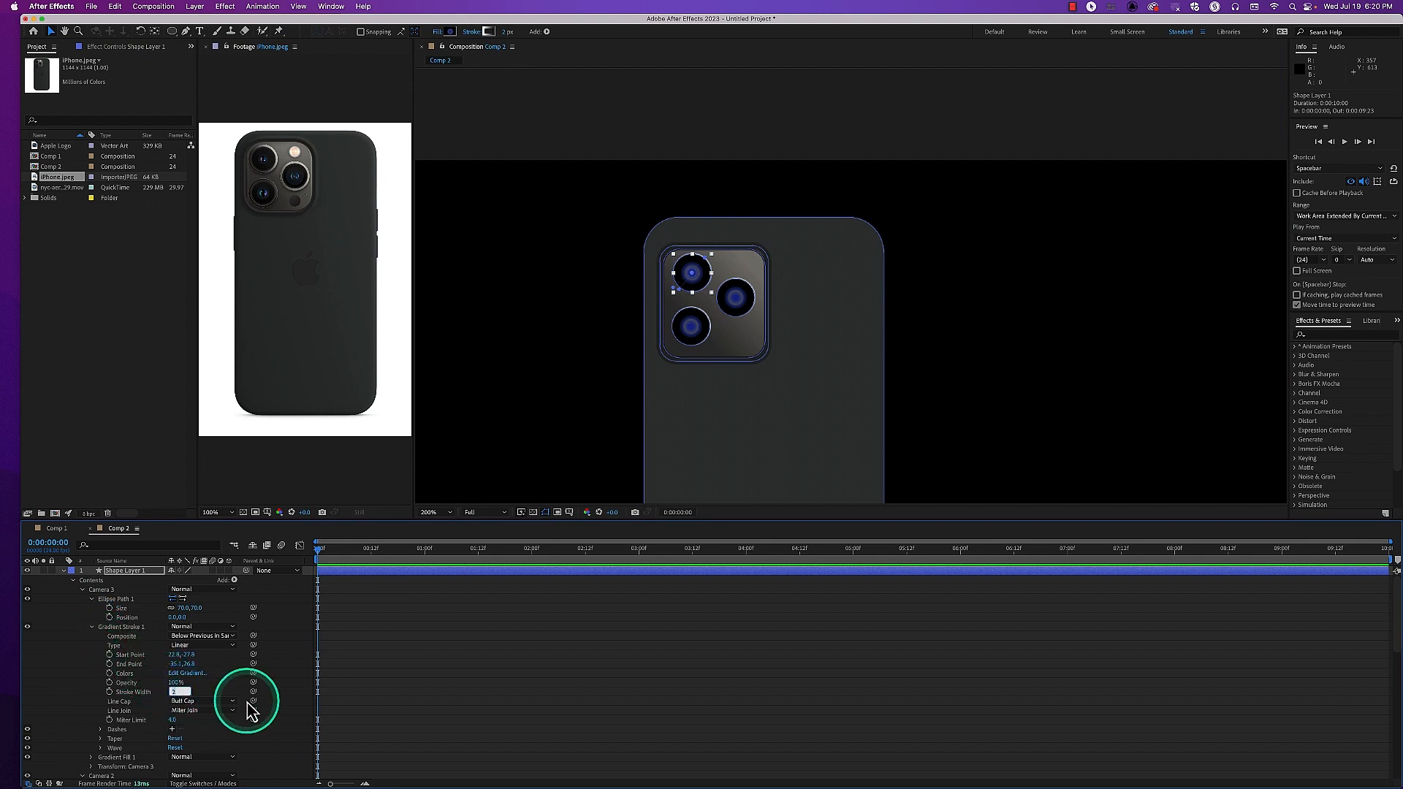
pyautogui.write('5')
pyautogui.press('Return')
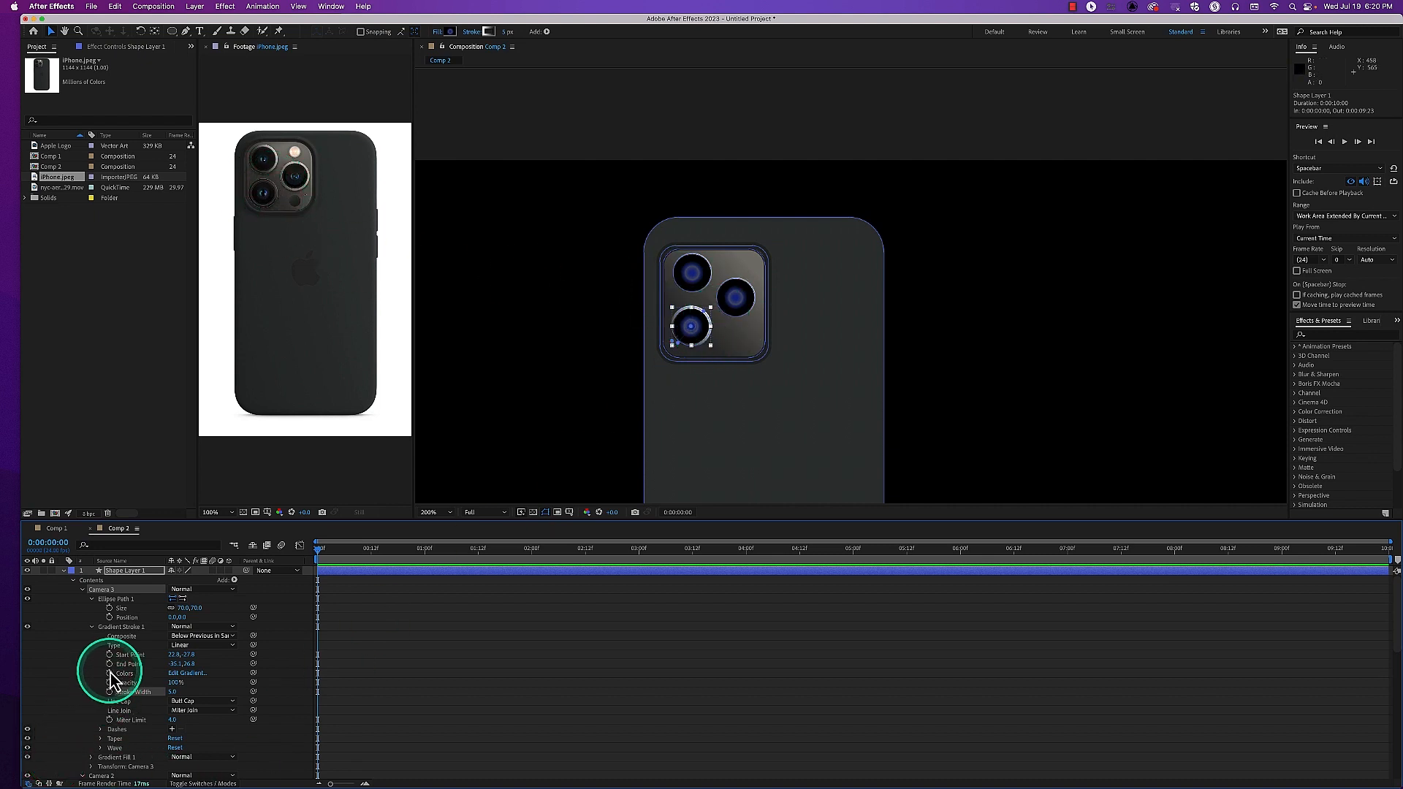
pyautogui.click(91, 626)
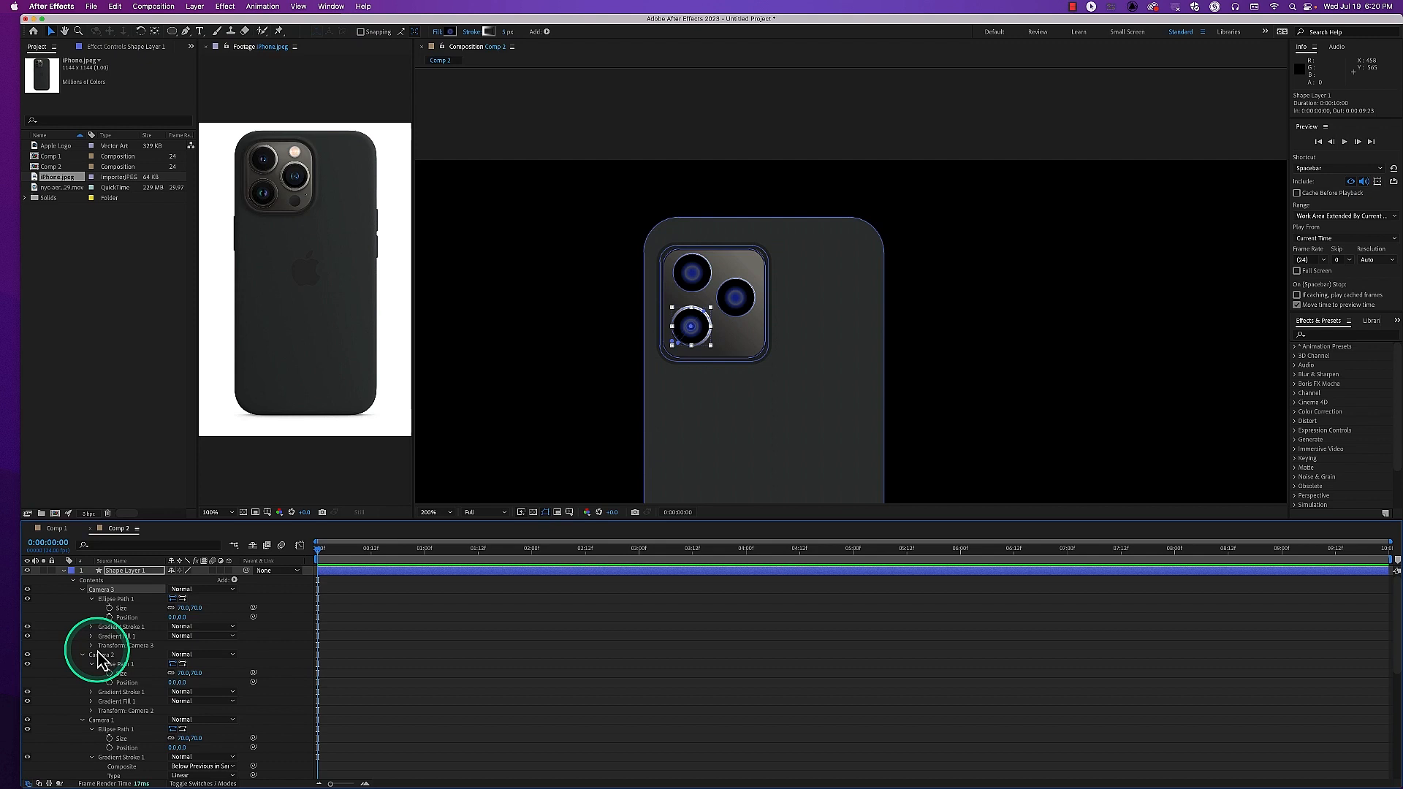
# Set the gradient stroke width of the Camera 2 lens to 5
pyautogui.click(92, 692)
pyautogui.scroll(-2, 110, 695)
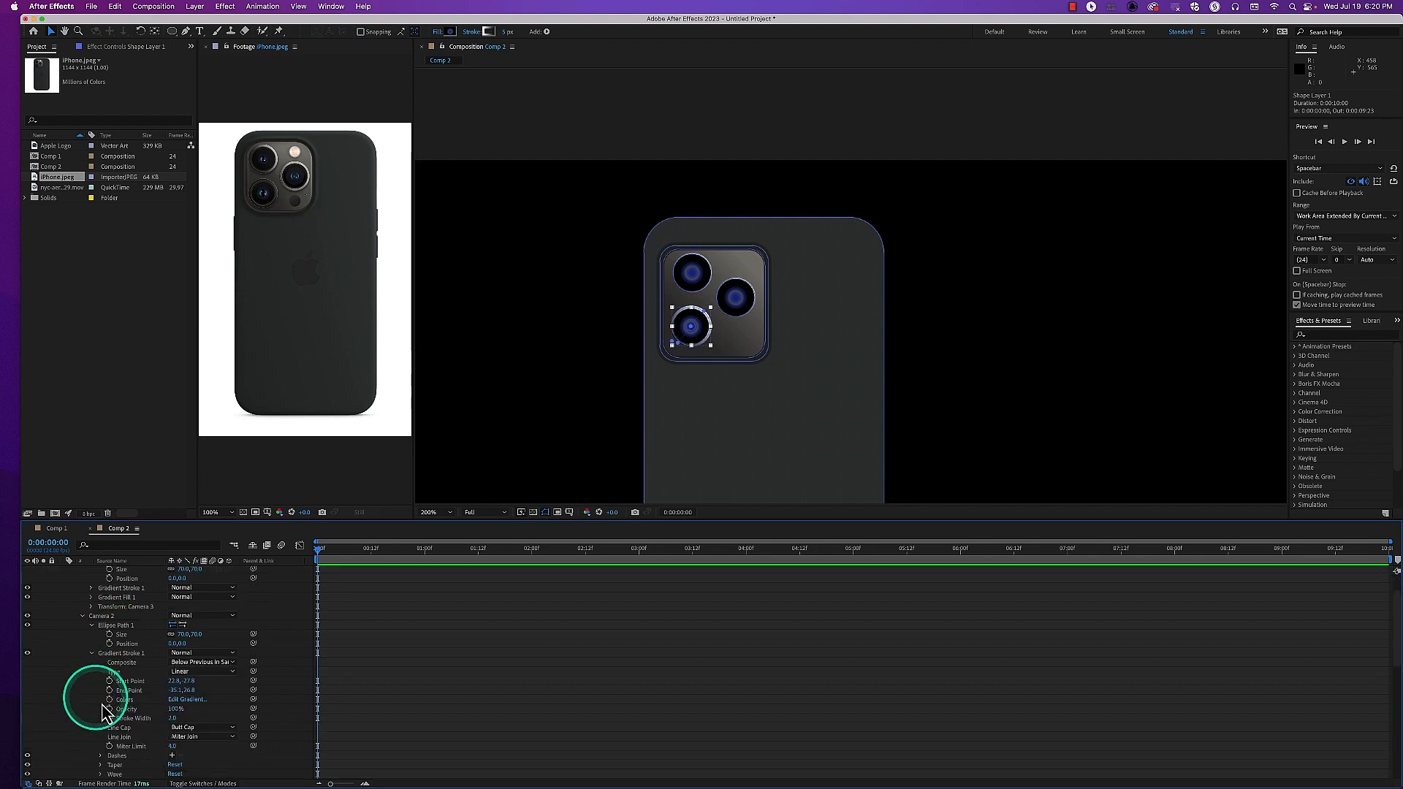
pyautogui.click(175, 719)
pyautogui.write('5')
pyautogui.press('Return')
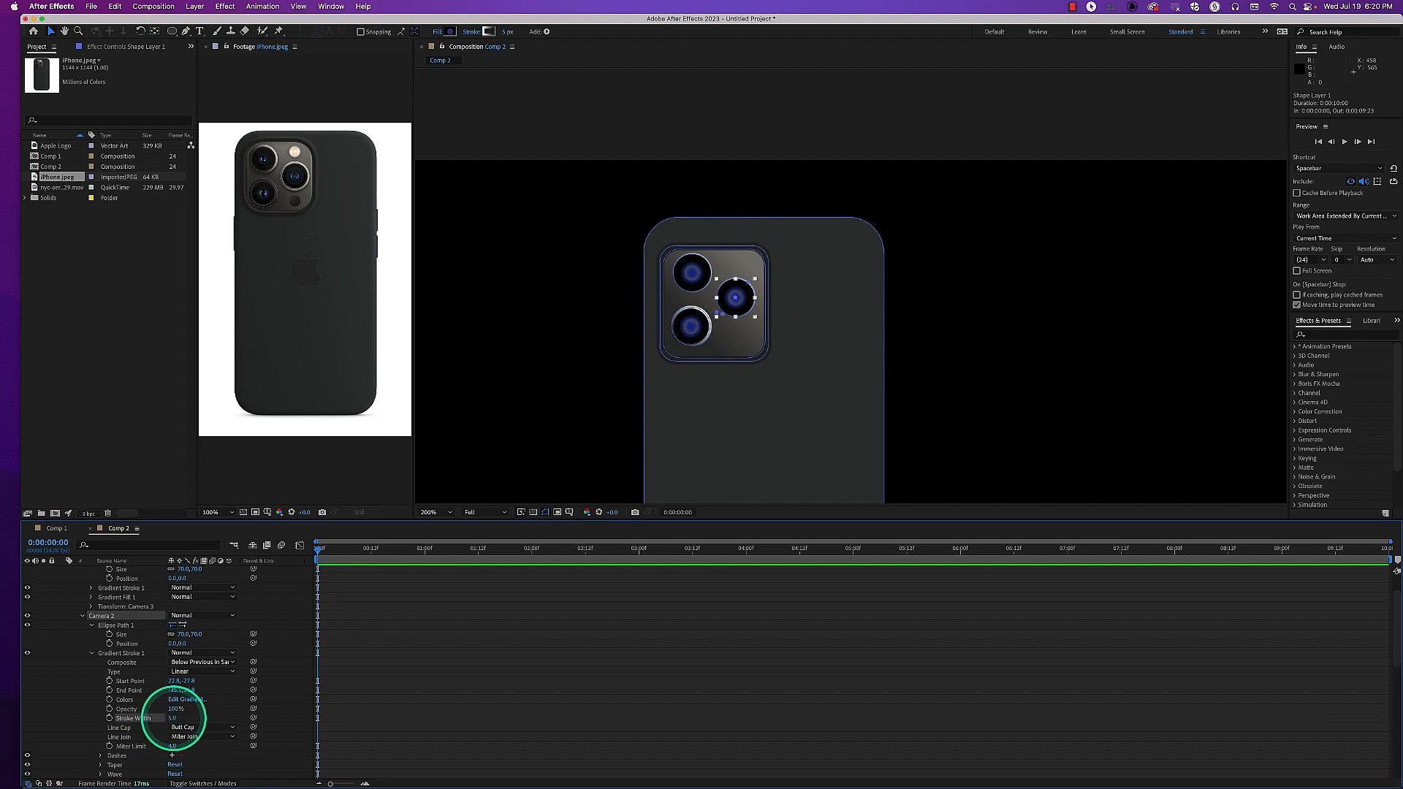
pyautogui.scroll(-3, 156, 713)
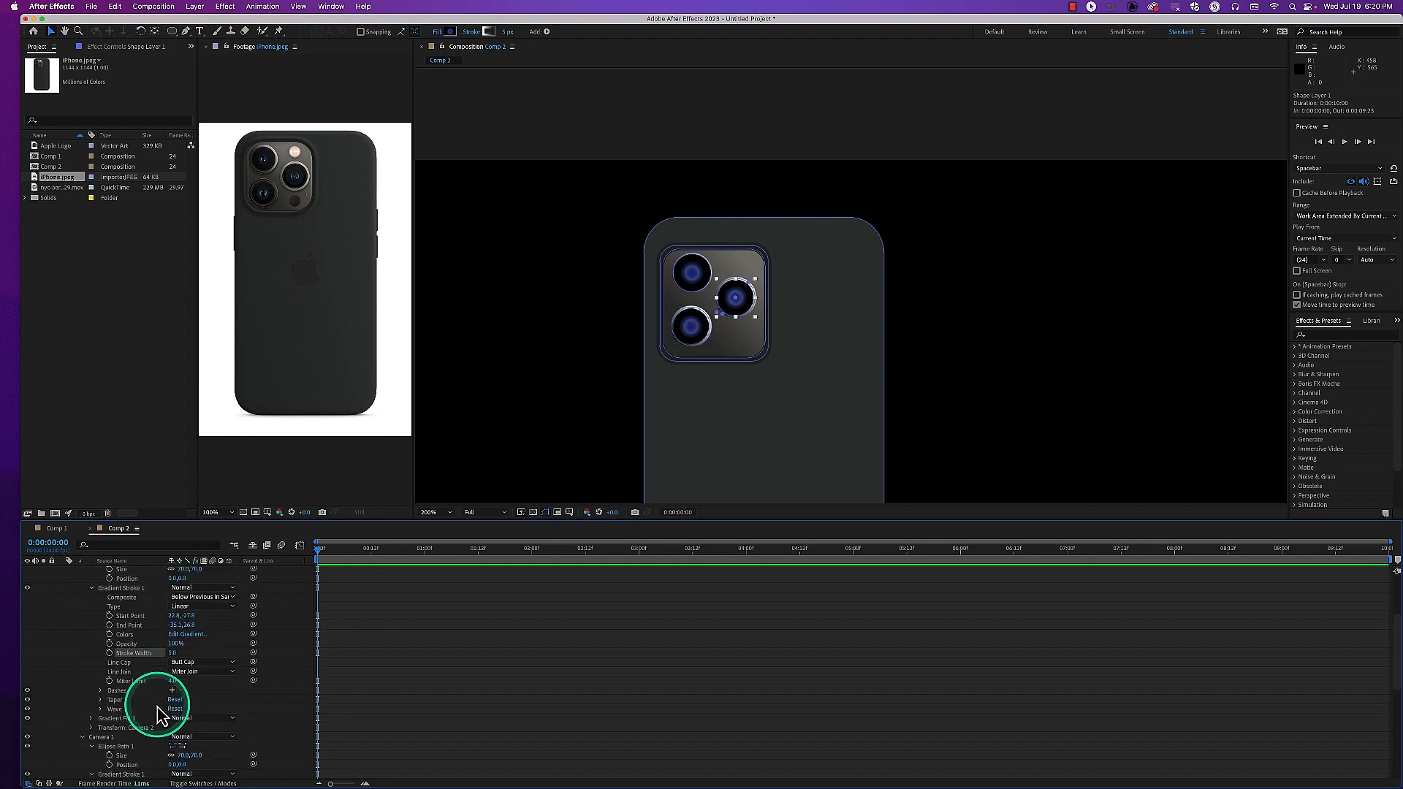
pyautogui.scroll(5, 157, 720)
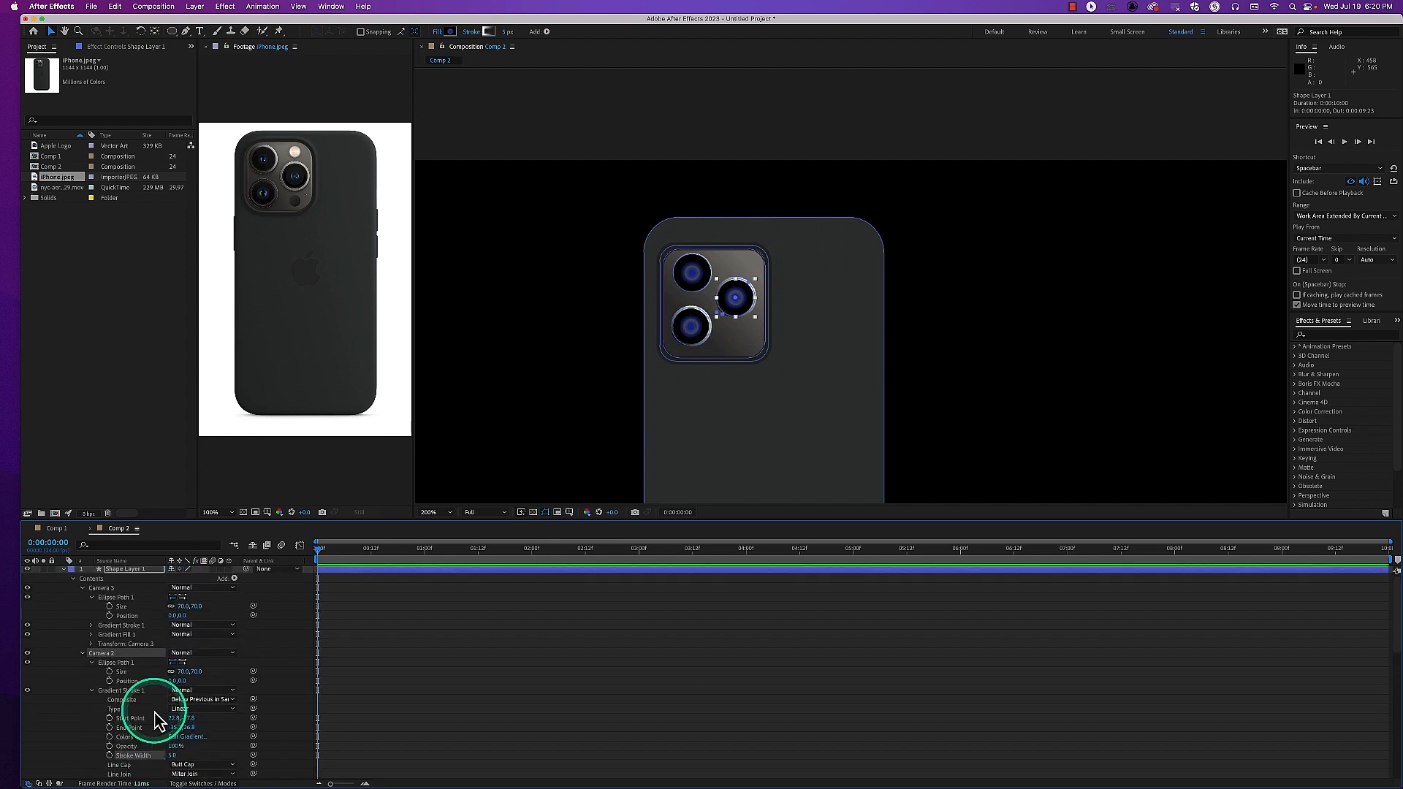
# Set the gradient stroke width of the Camera 1 lens to 5
pyautogui.click(82, 652)
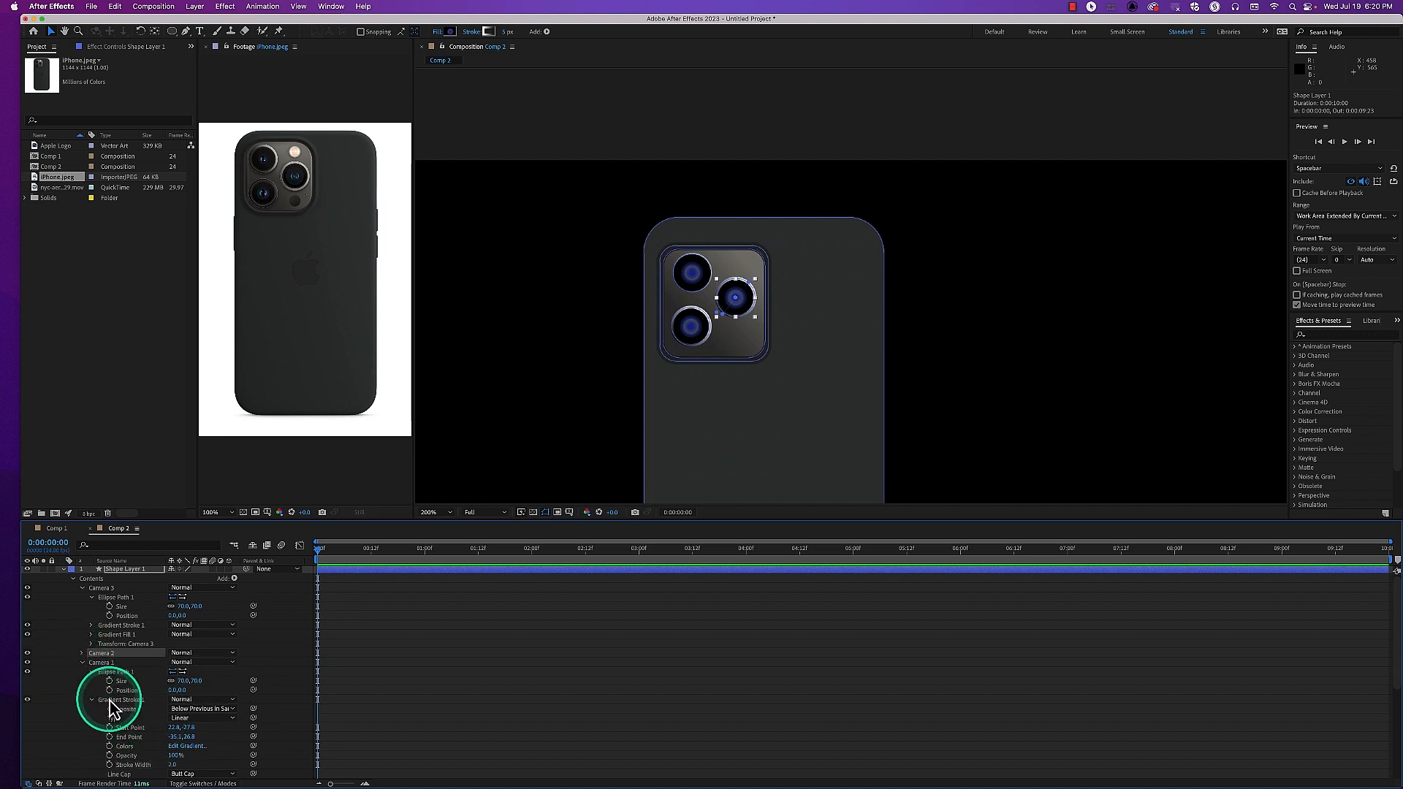
pyautogui.click(175, 765)
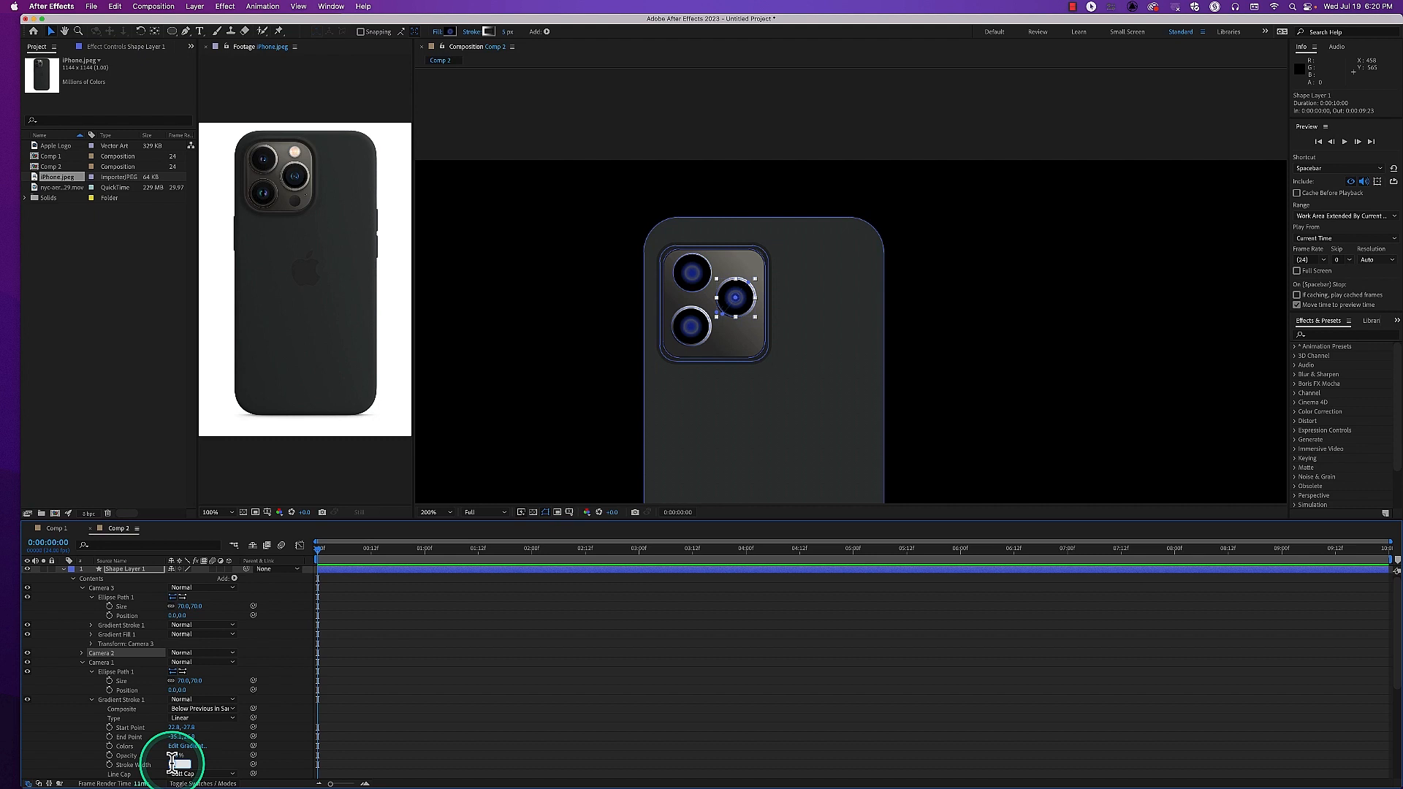
pyautogui.press('Return')
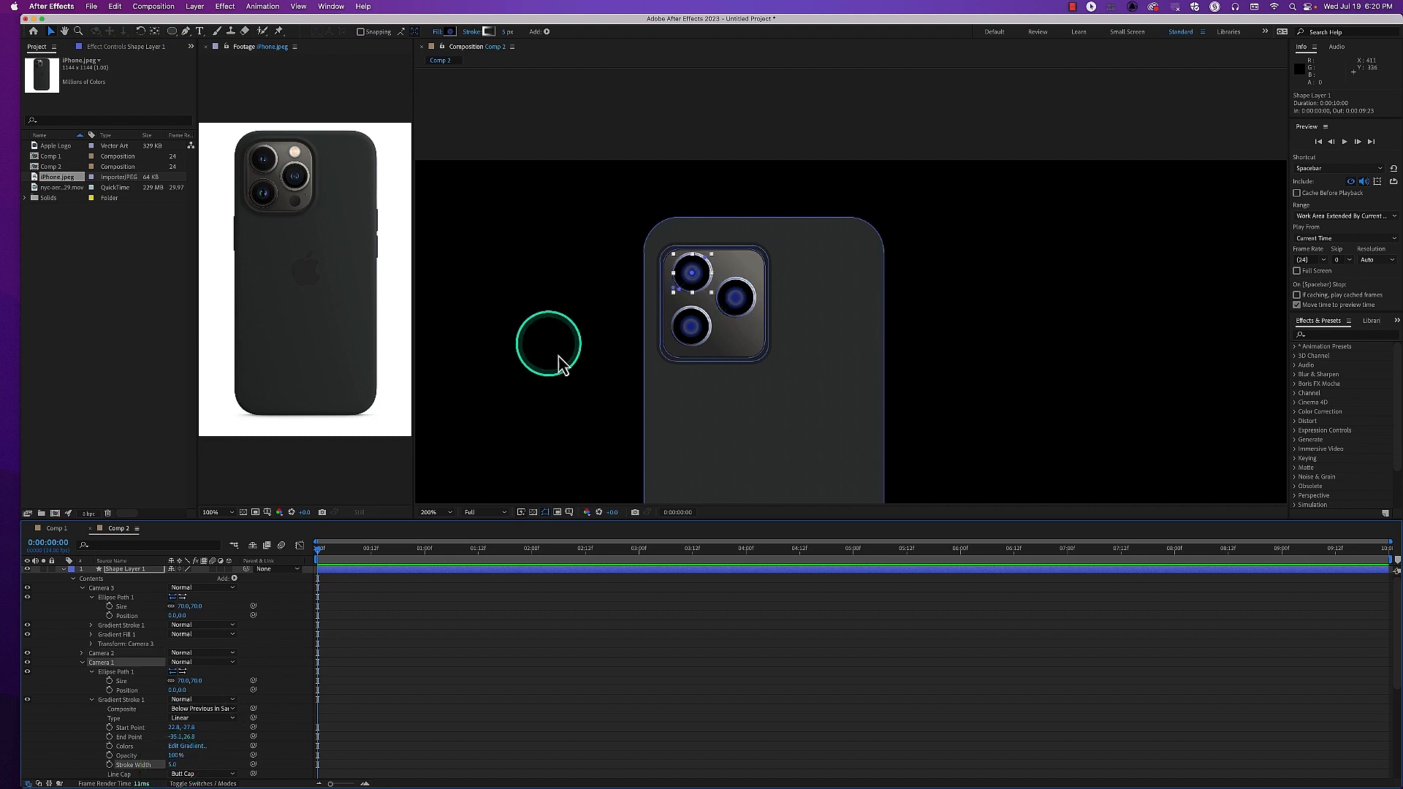
# Adjust the gradient direction of the Camera 3 lens's stroke directly in the composition, and clear the selection
pyautogui.click(104, 588)
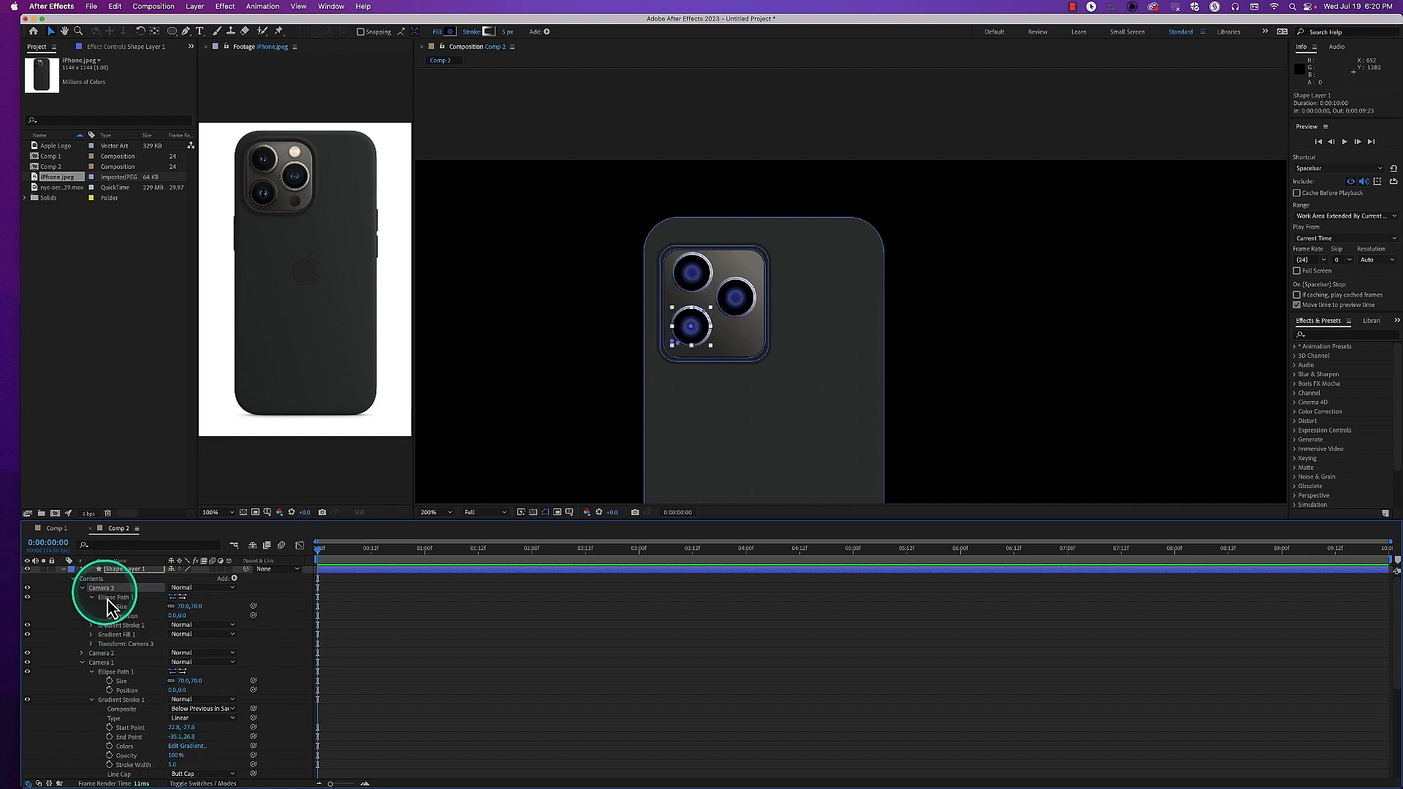
pyautogui.click(121, 625)
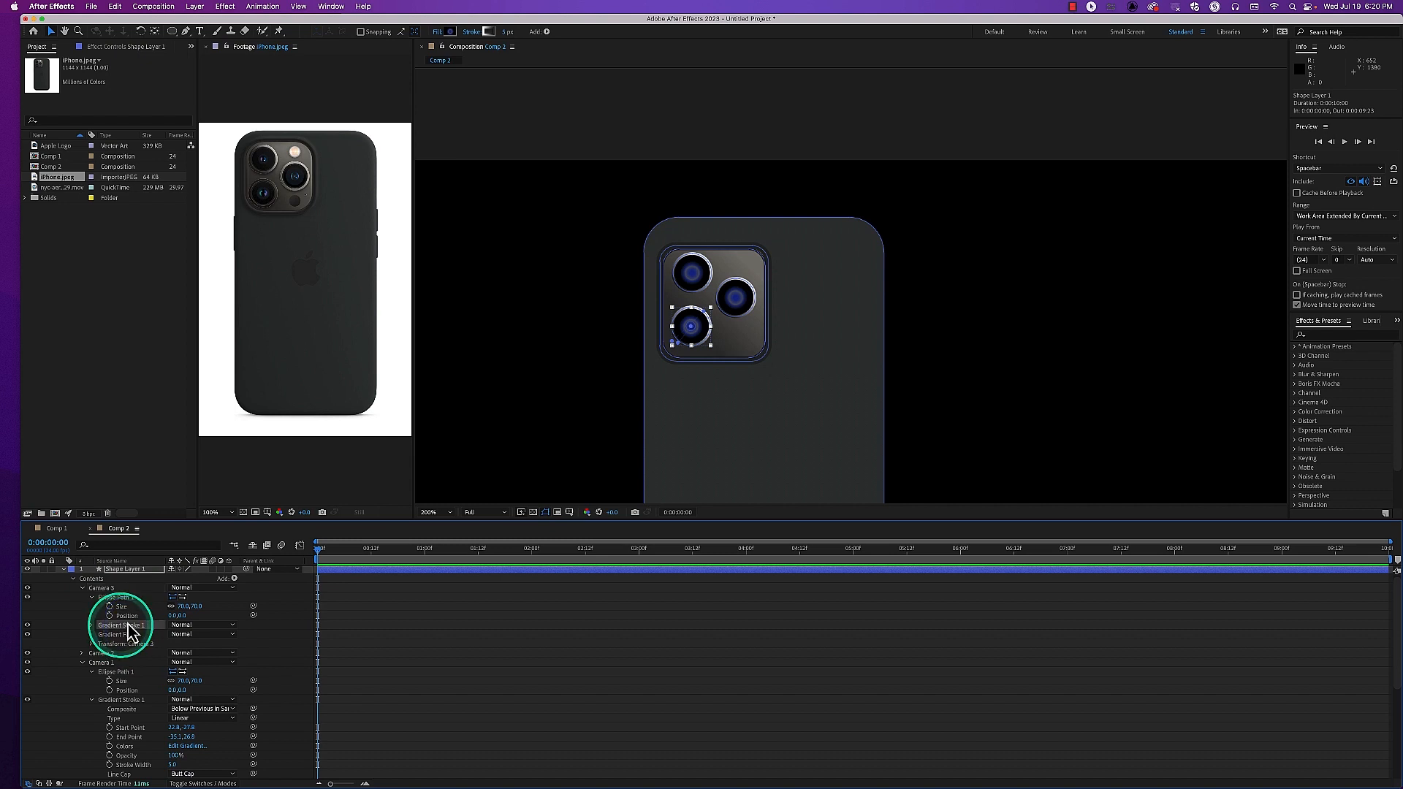
pyautogui.click(705, 320)
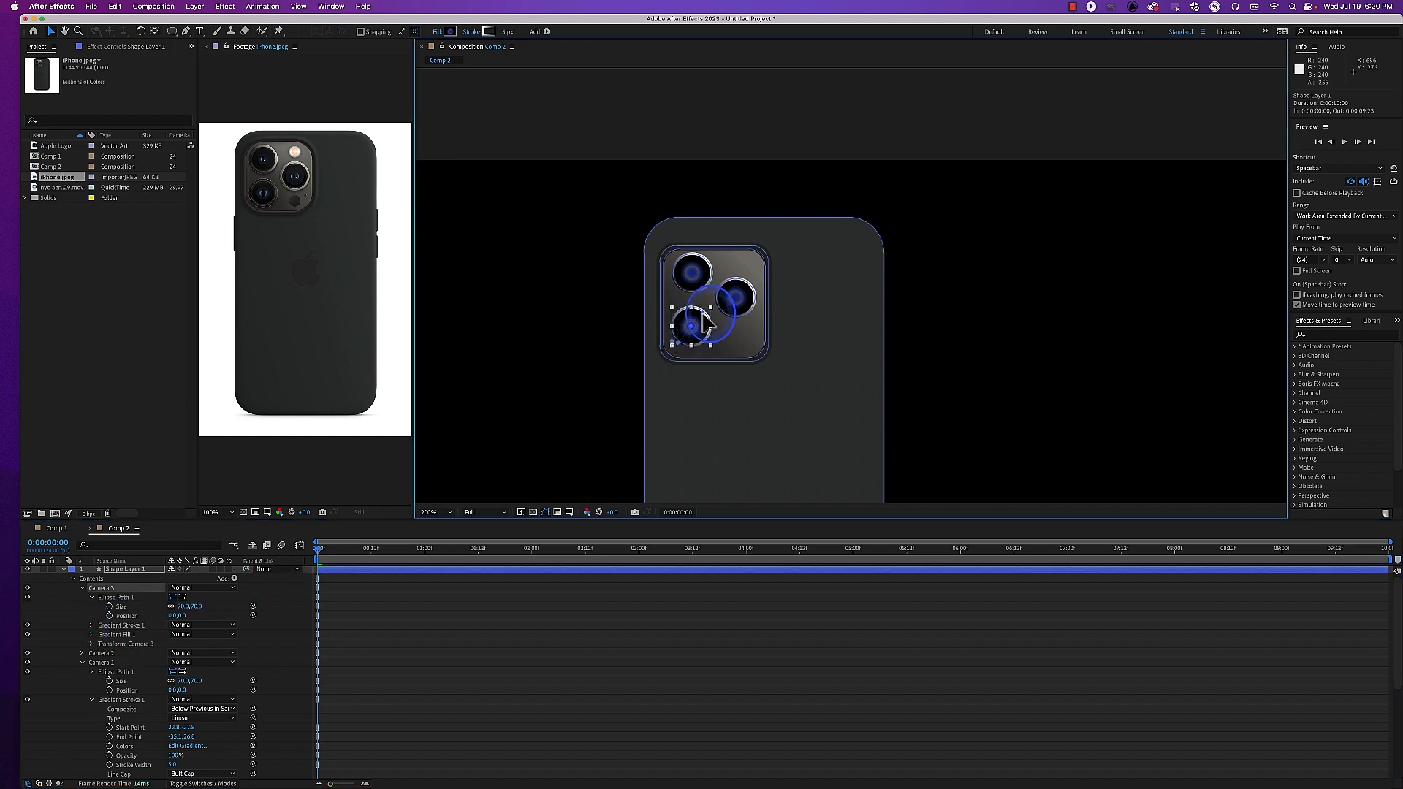
pyautogui.moveTo(715, 305); pyautogui.dragTo(724, 291)
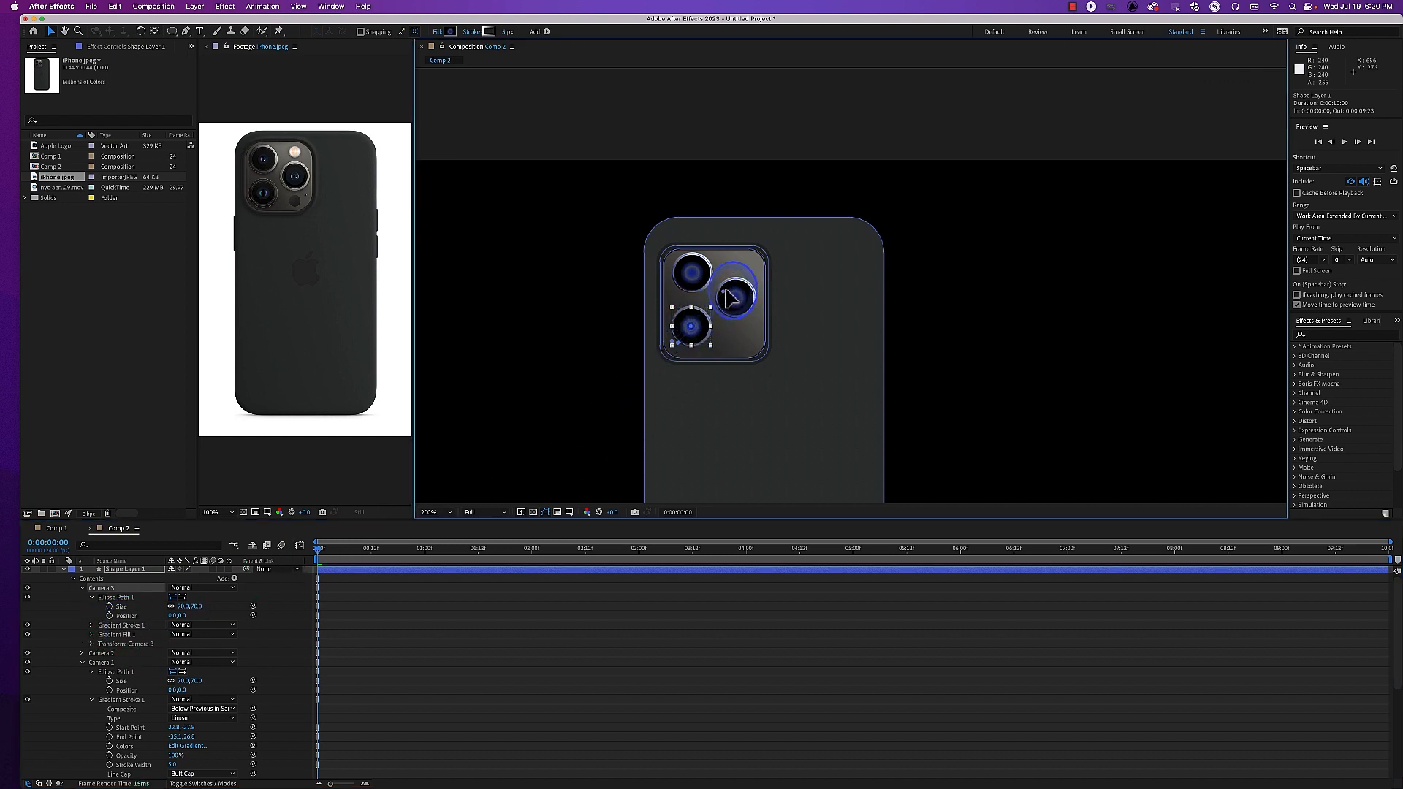
pyautogui.moveTo(731, 295)
pyautogui.mouseDown()
pyautogui.moveTo(678, 348)
pyautogui.moveTo(673, 336)
pyautogui.moveTo(689, 344)
pyautogui.mouseUp()
pyautogui.click(611, 375)
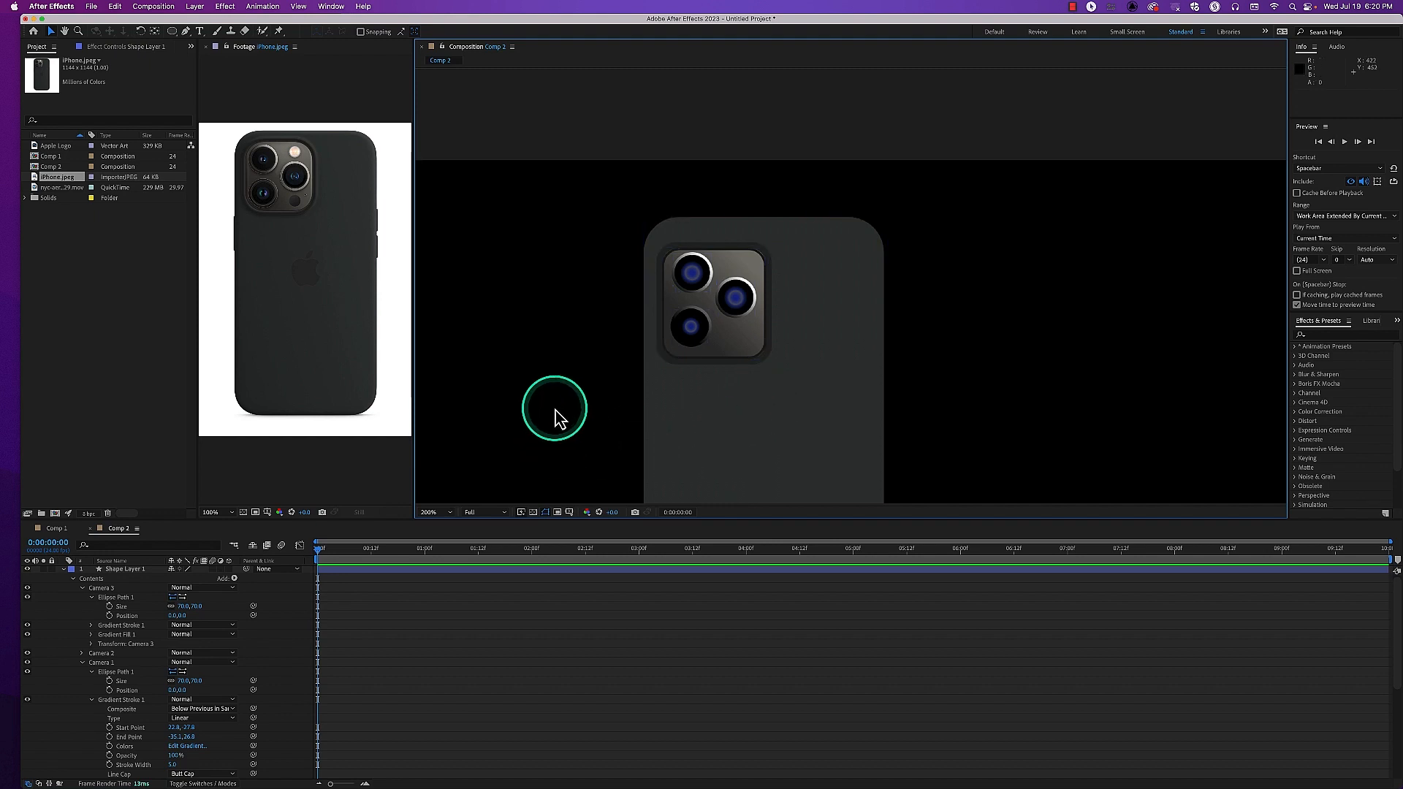
# Rename Shape Layer 1 to iphone and collapse its contents
pyautogui.press(',')
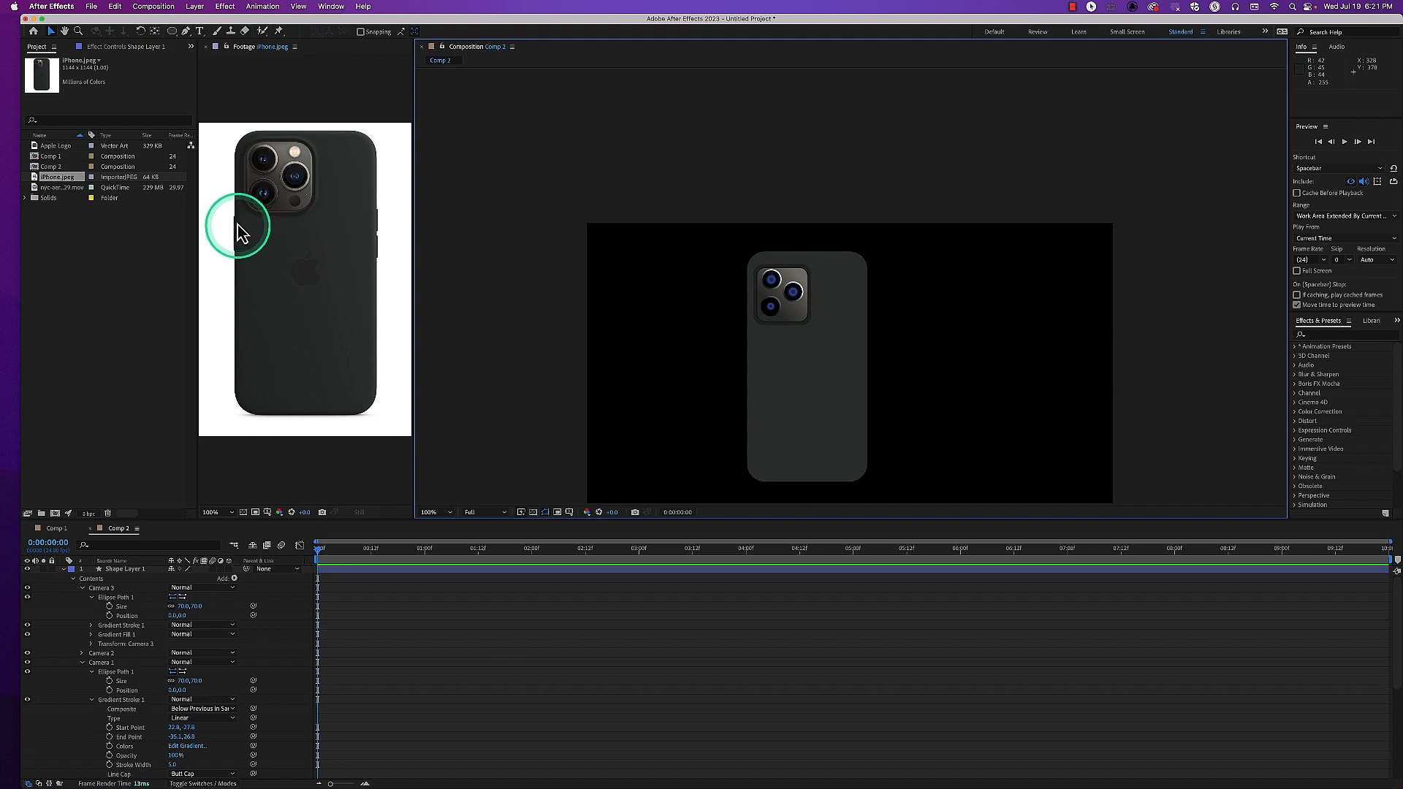
pyautogui.click(174, 34)
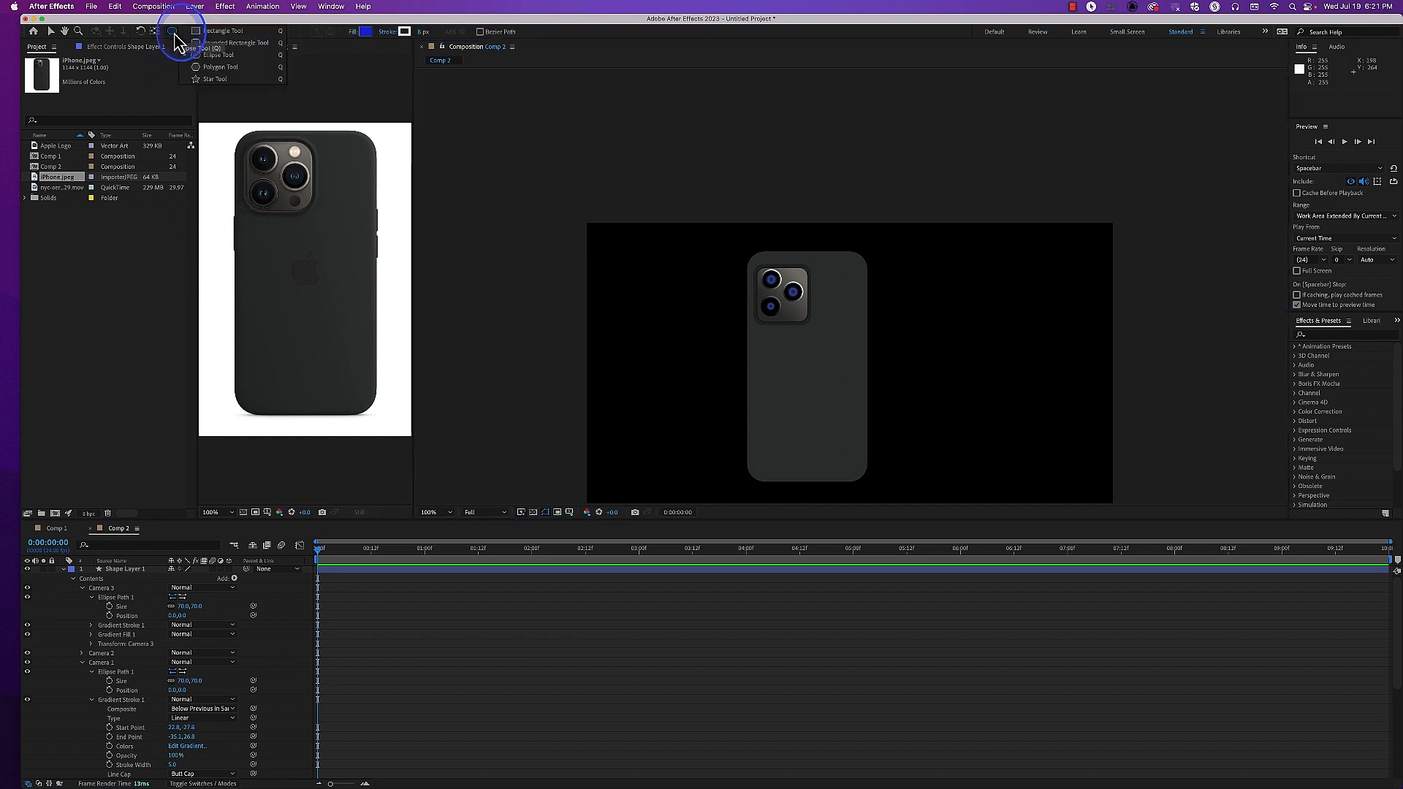
pyautogui.click(206, 31)
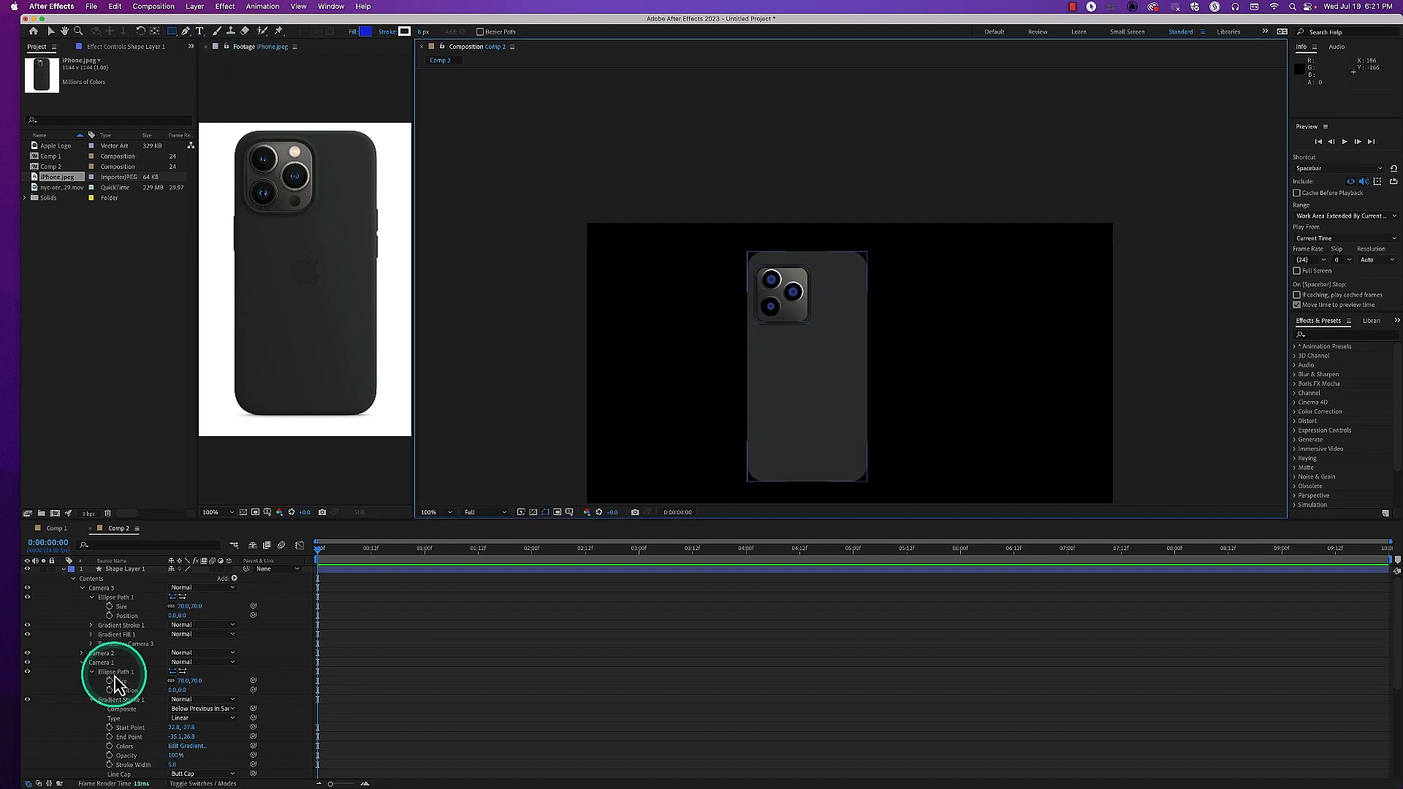
pyautogui.click(130, 568)
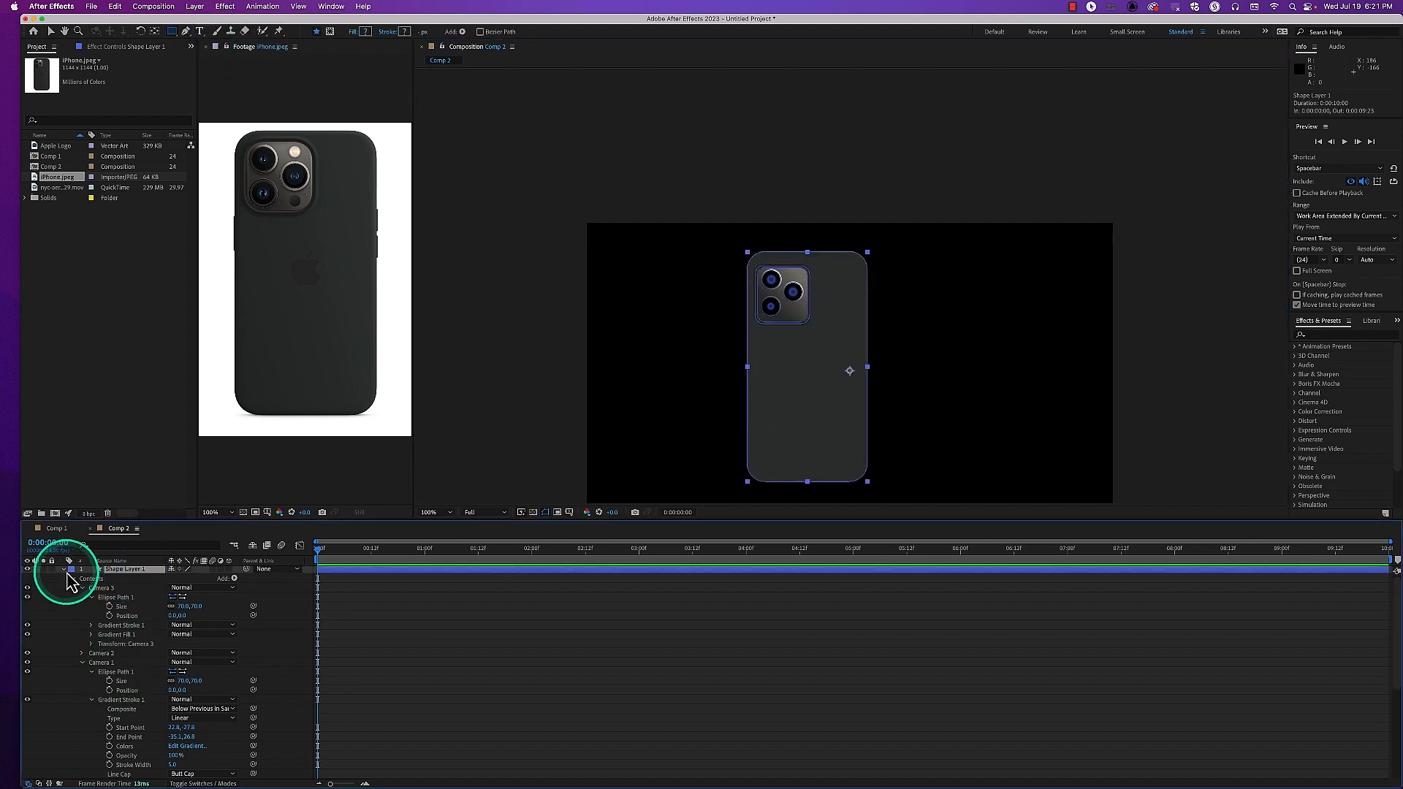
pyautogui.click(64, 571)
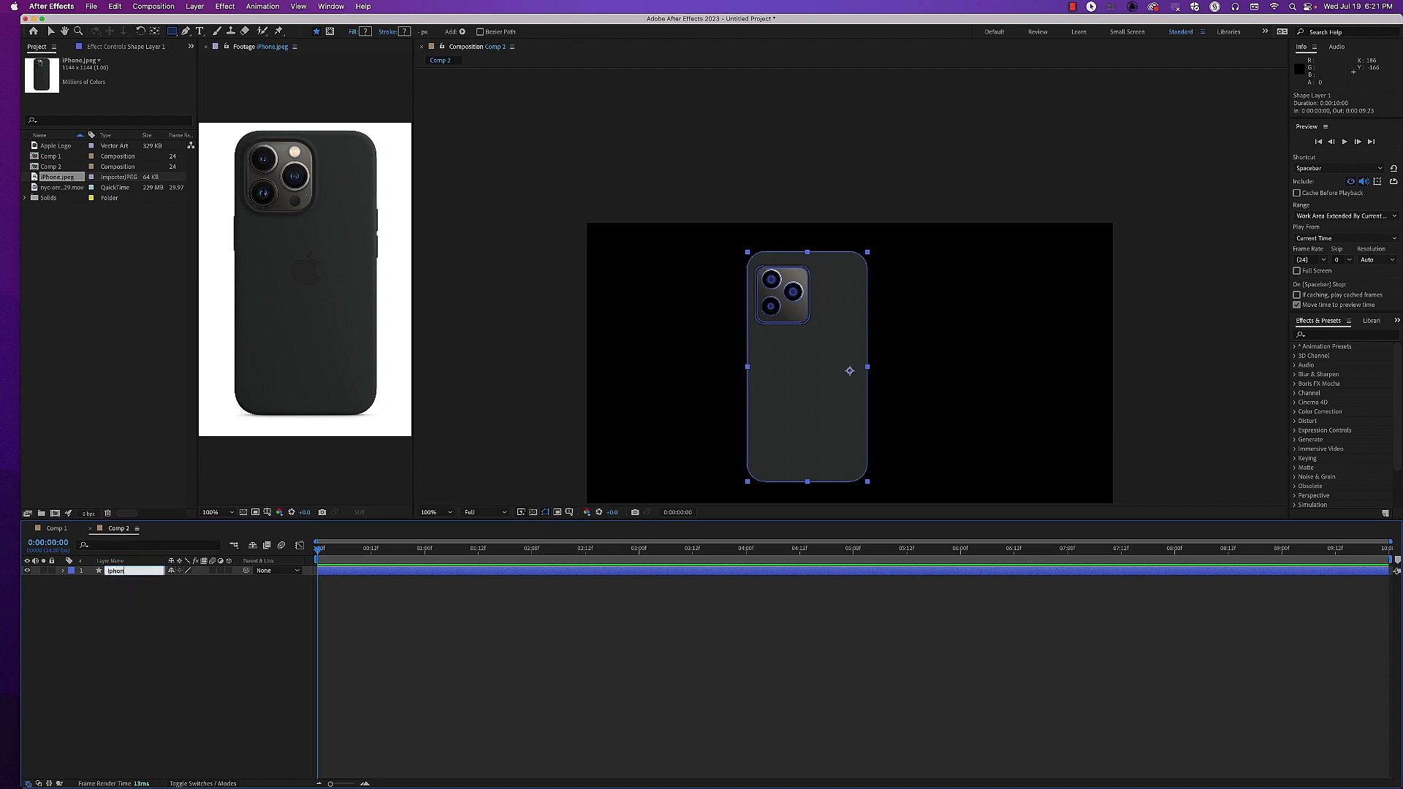
pyautogui.press('Return')
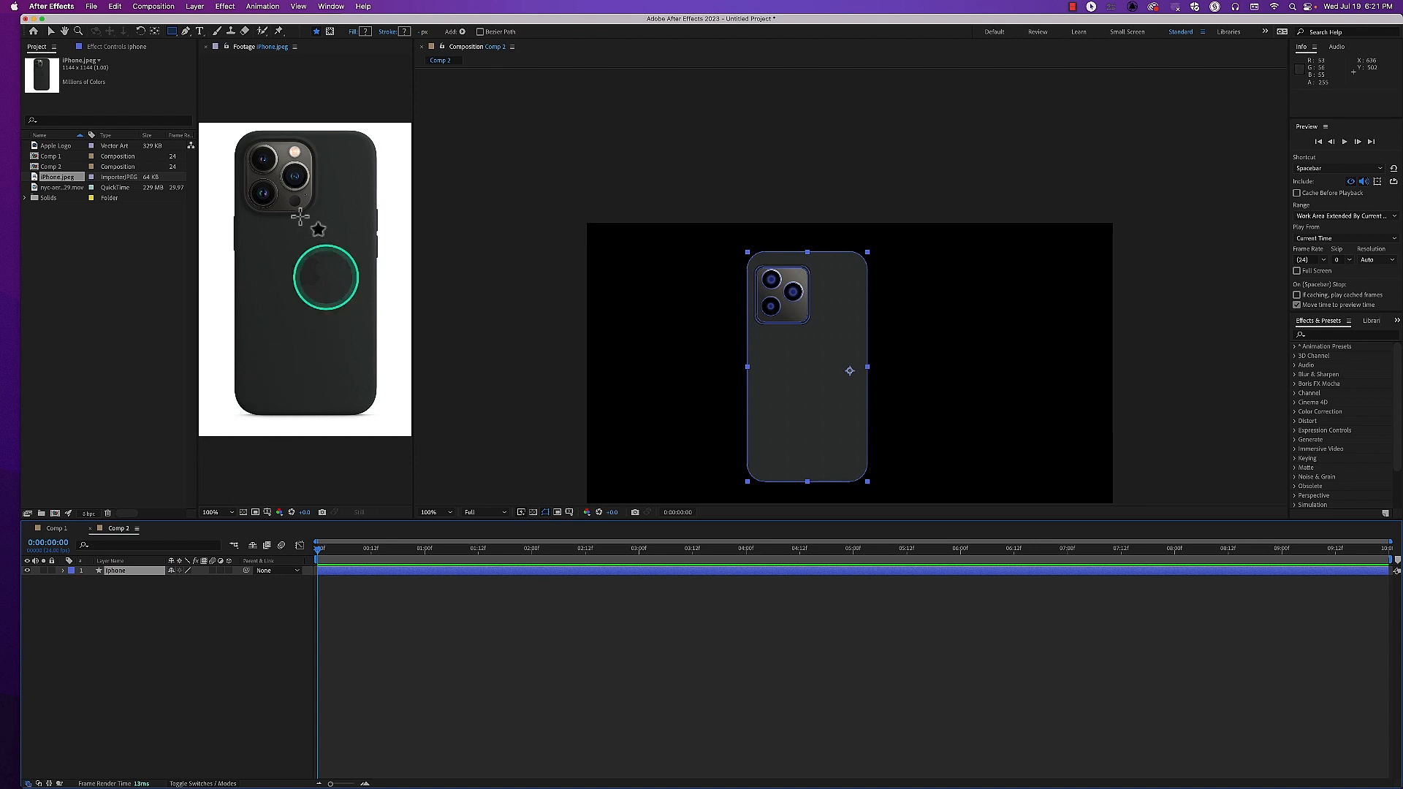
# Draw a small upright rounded rectangle across the phone body's left edge beside the cameras, and name the shape Button 1
pyautogui.moveTo(175, 36); pyautogui.dragTo(211, 44)
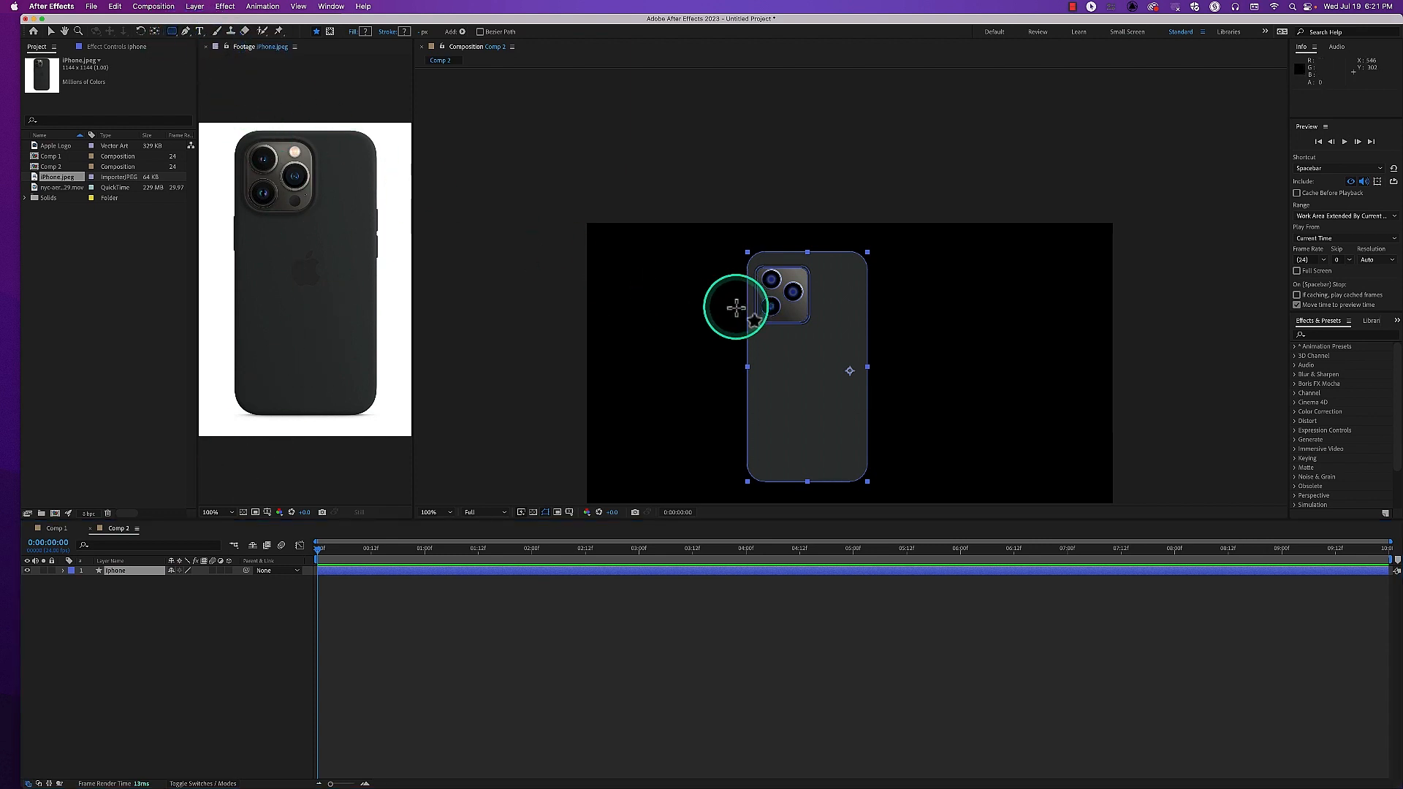
pyautogui.moveTo(742, 295); pyautogui.dragTo(750, 315)
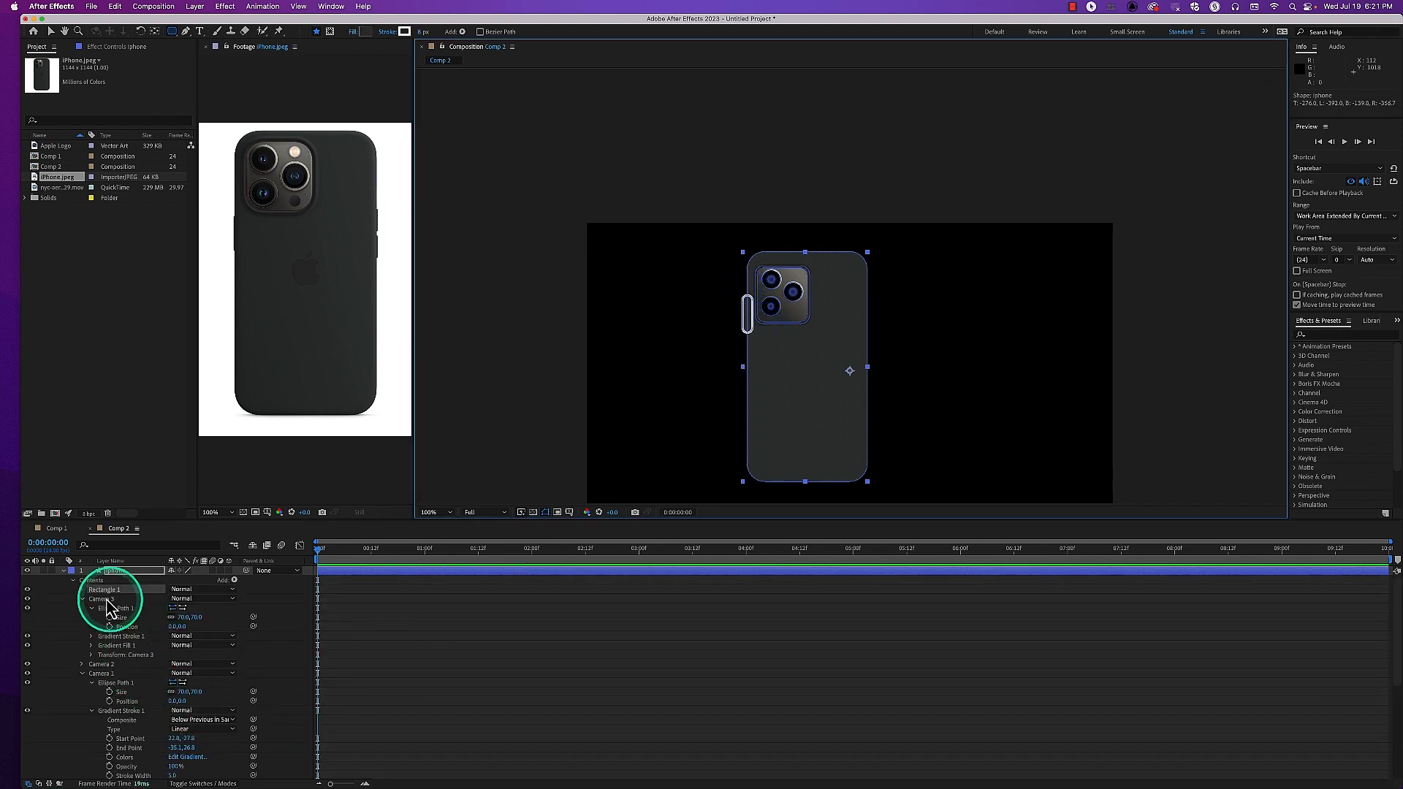
pyautogui.click(83, 599)
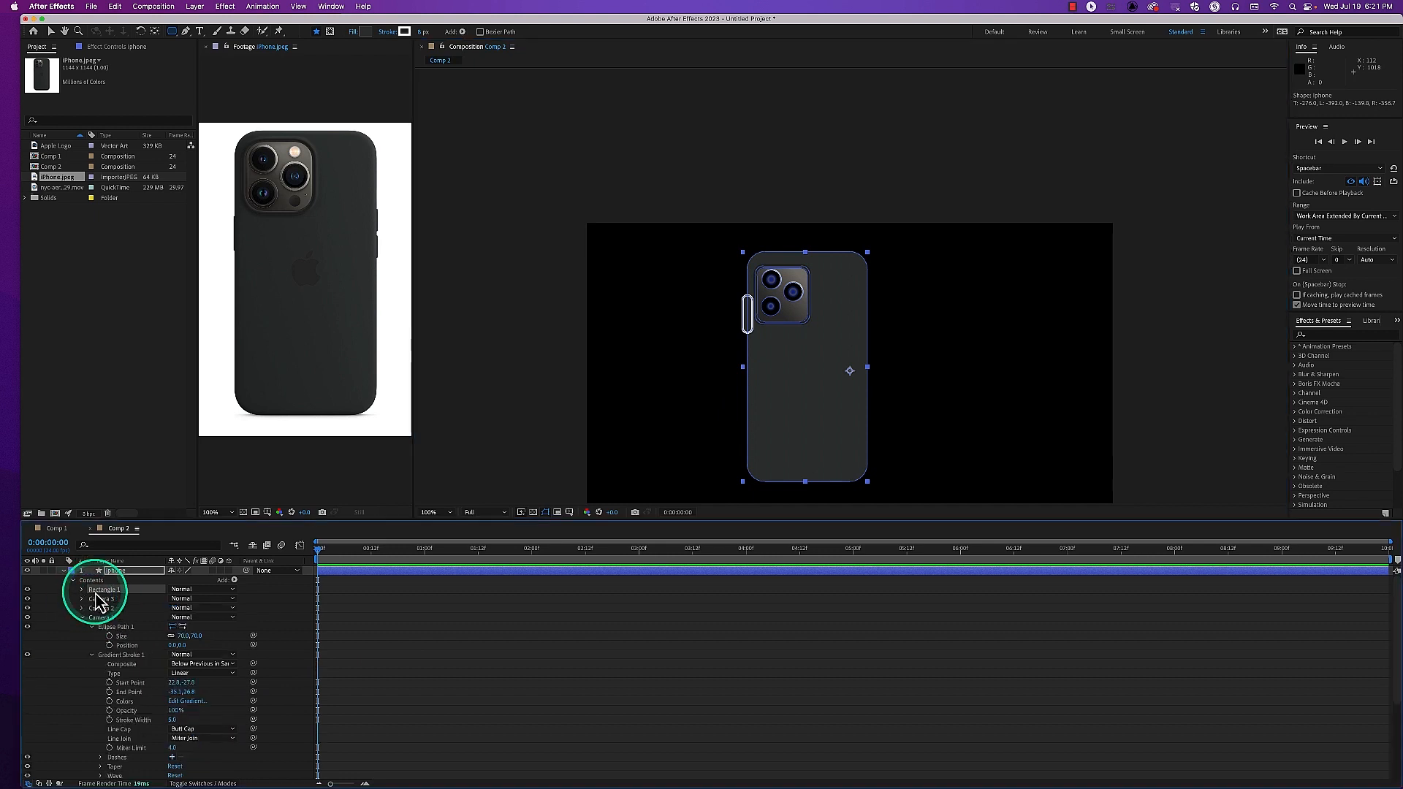
pyautogui.click(96, 593)
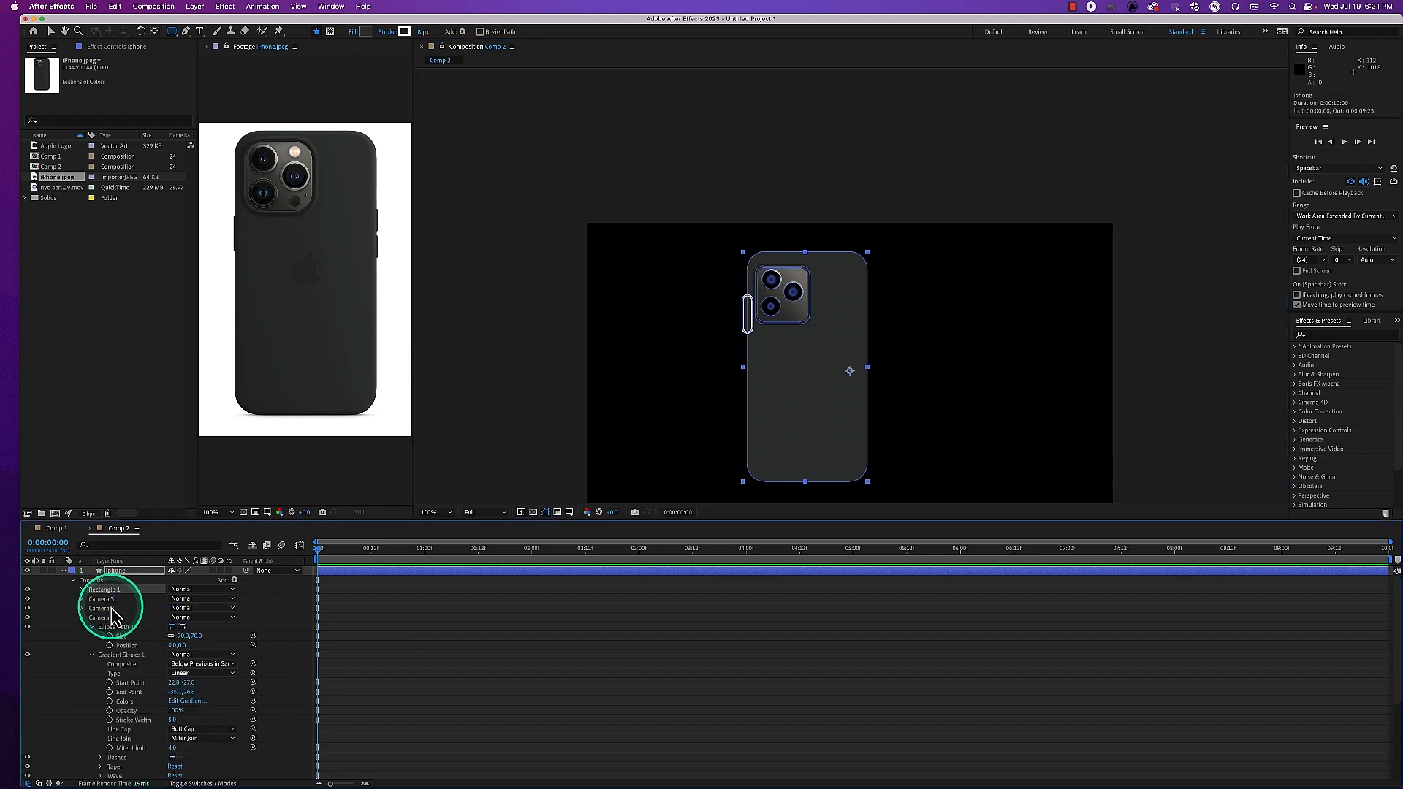
pyautogui.write('C')
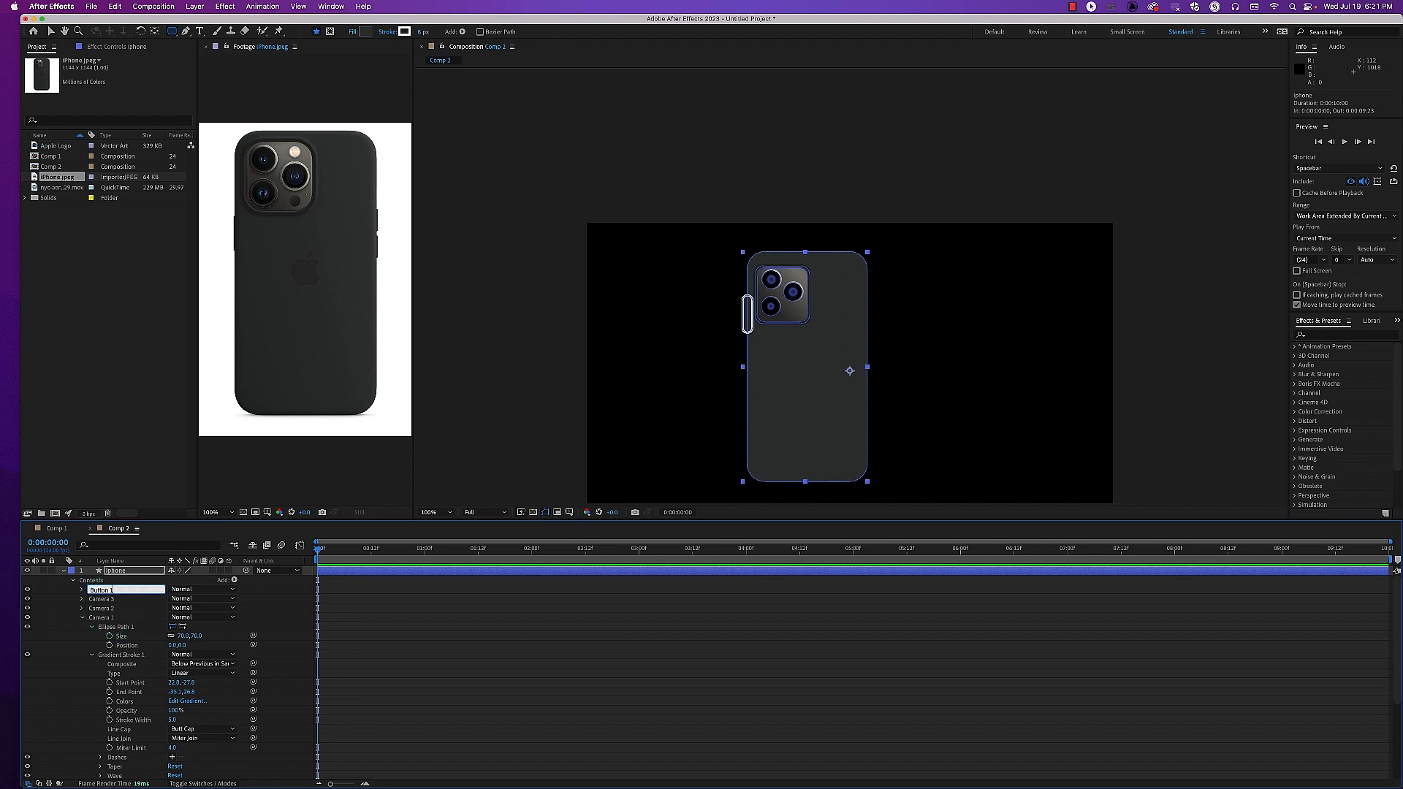
# Delete Button 1's stroke and set its rectangle path to size 17.3 by 168.2 and position -4.0, 0.0
pyautogui.click(82, 589)
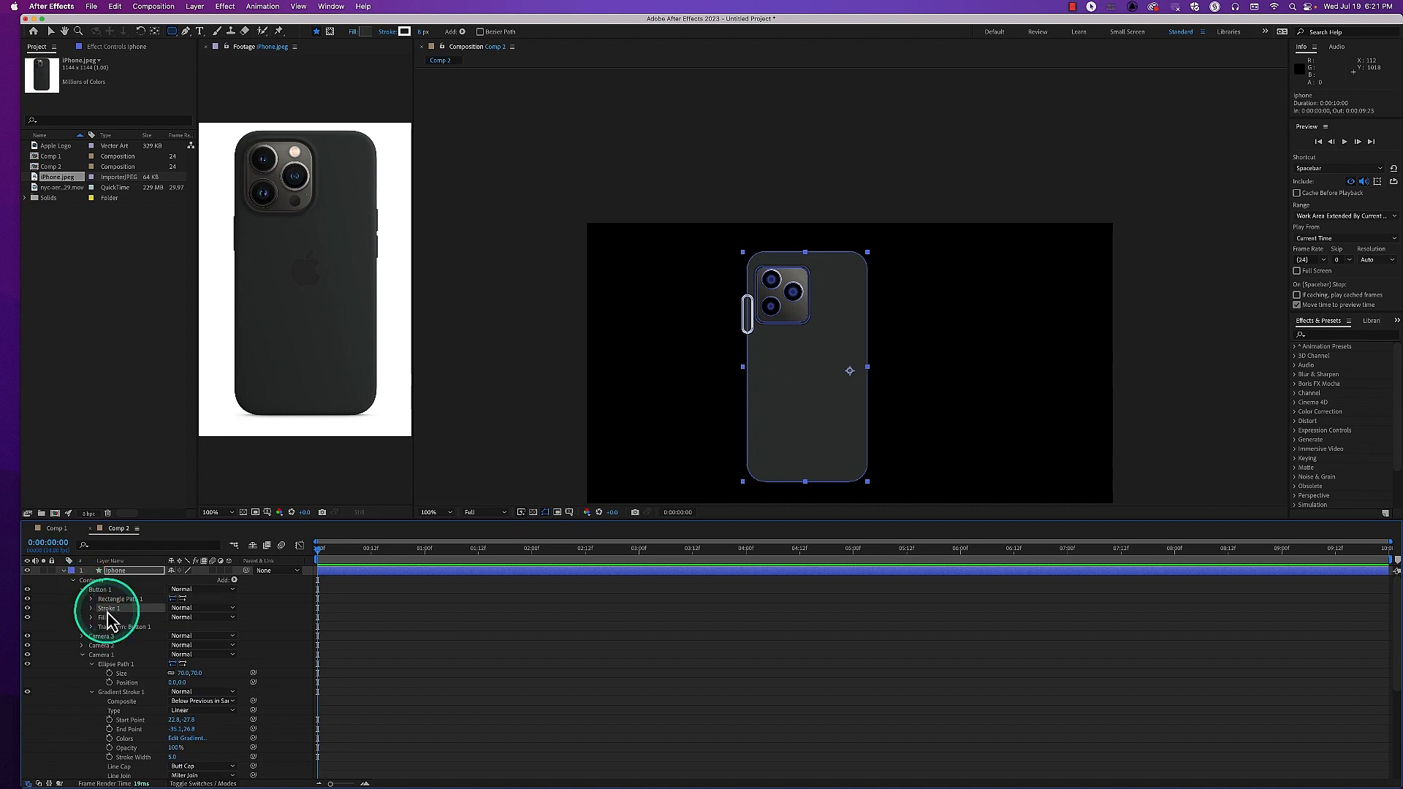
pyautogui.press('Delete')
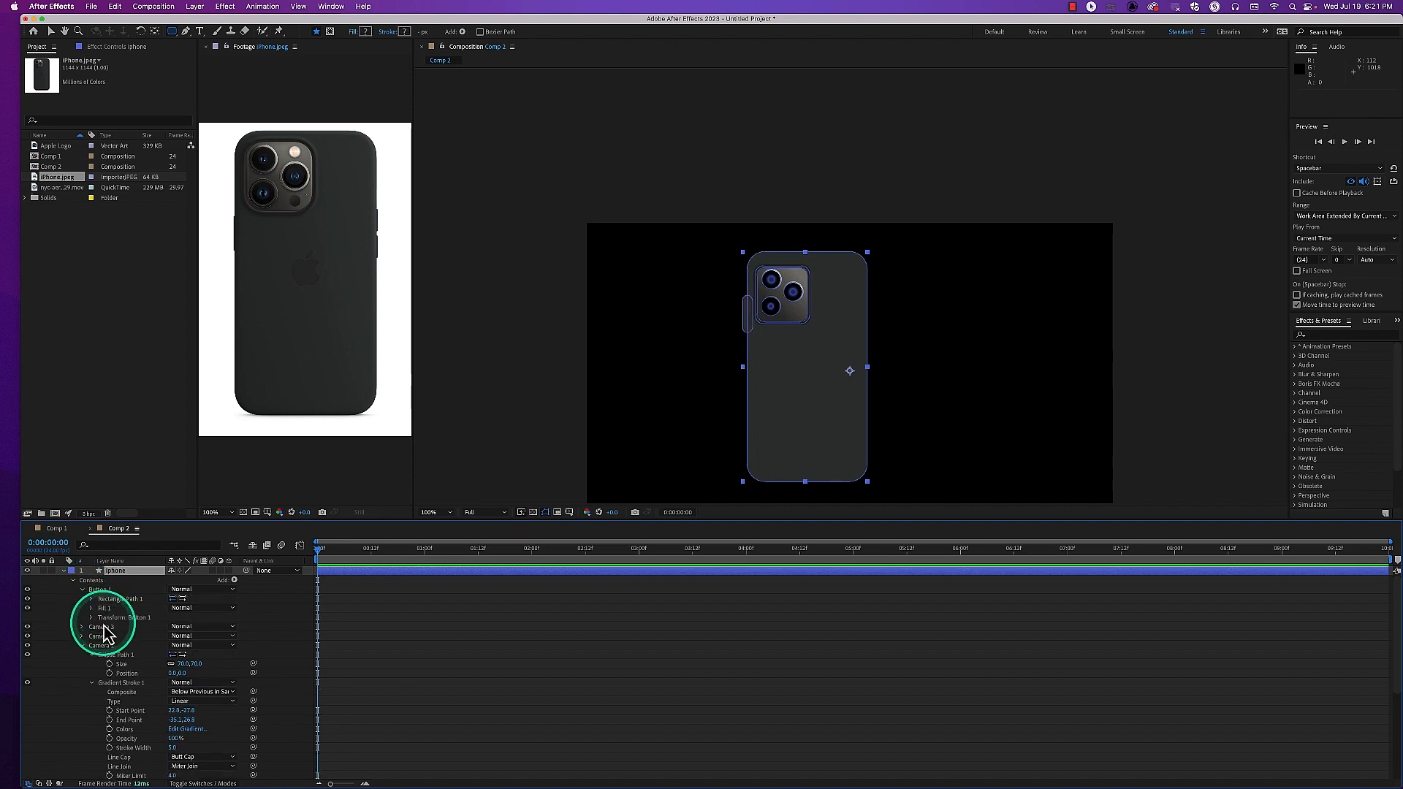
pyautogui.click(91, 598)
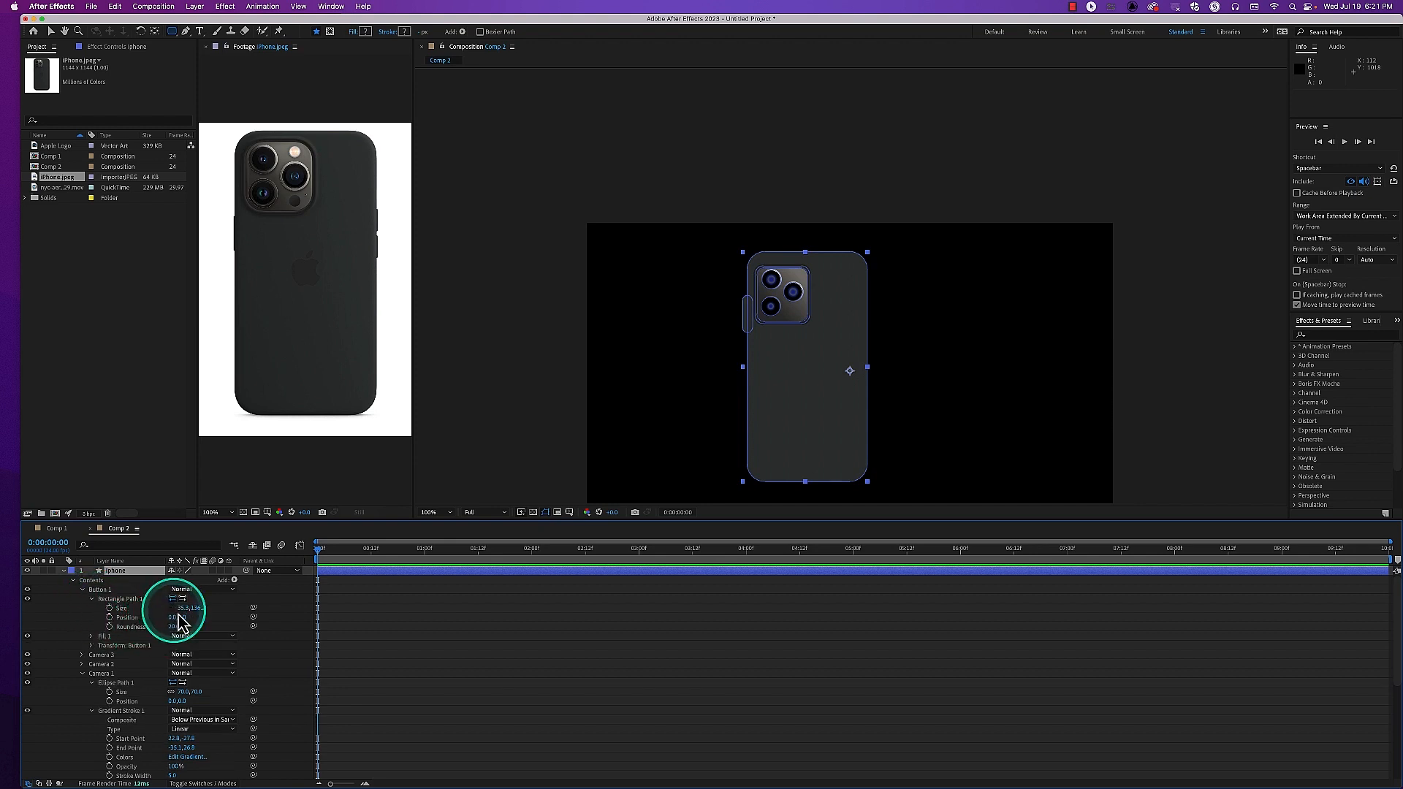
pyautogui.moveTo(199, 612); pyautogui.dragTo(173, 610)
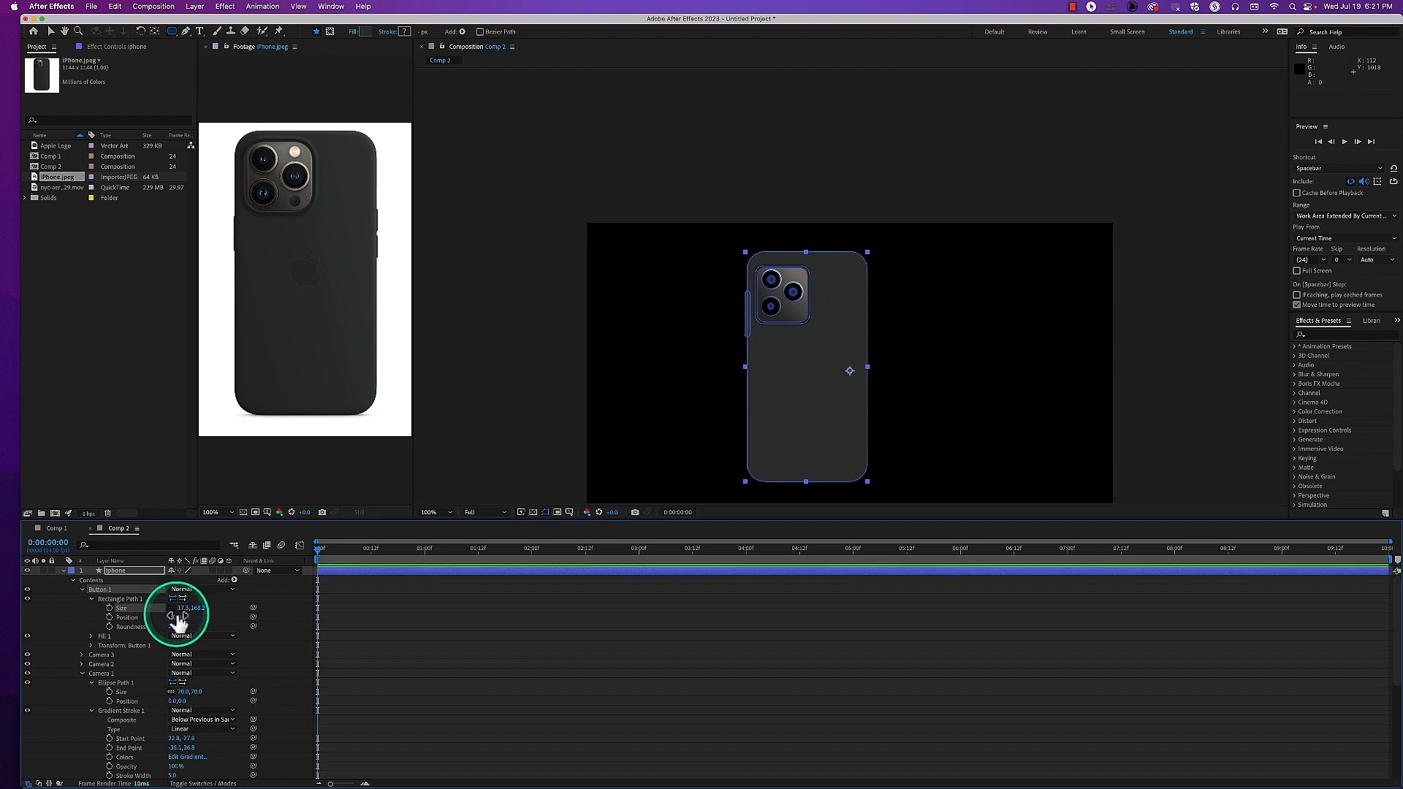
pyautogui.moveTo(171, 618); pyautogui.dragTo(178, 617)
pyautogui.press('v')
pyautogui.click(487, 456)
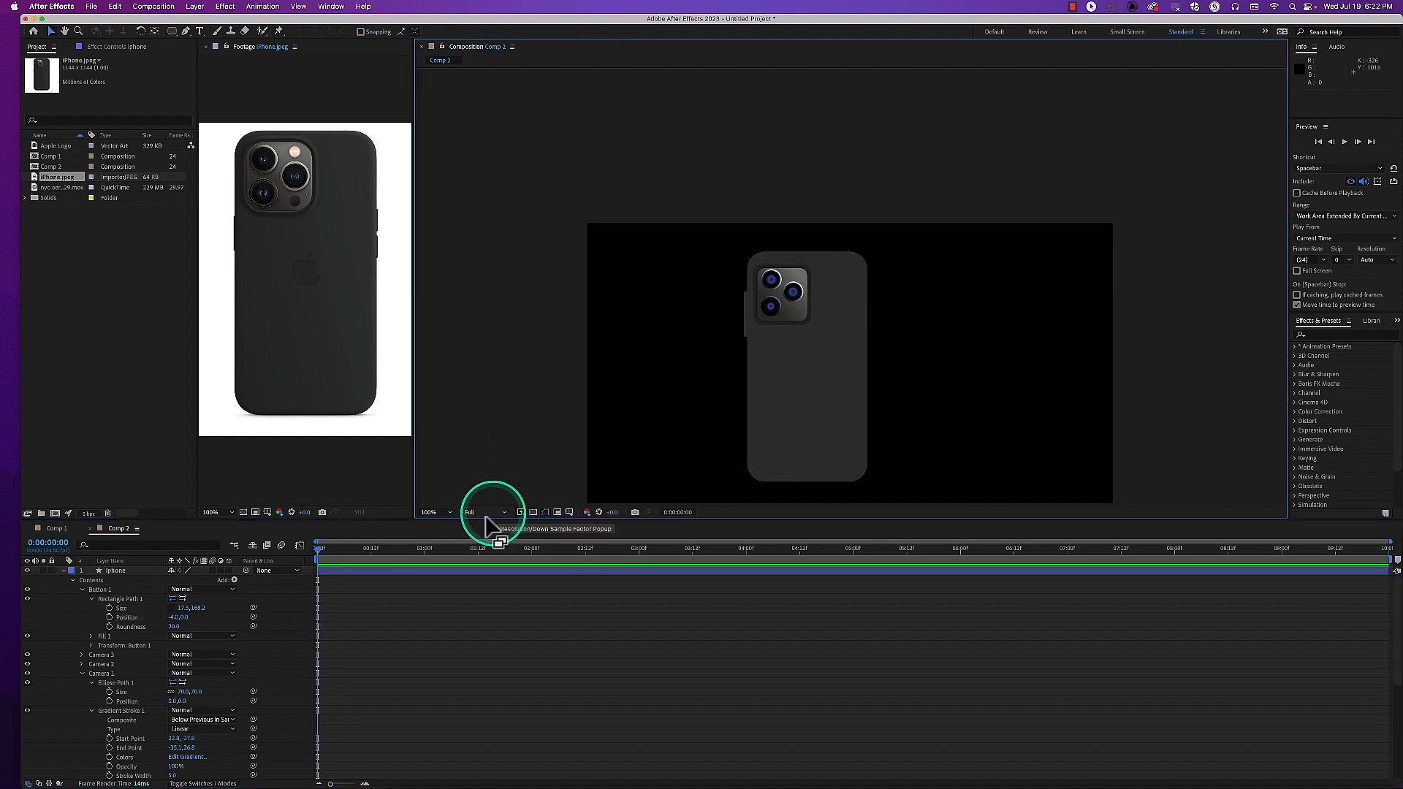
# Reorder the iphone layer's contents by moving the Button 1 group below the Frame group
pyautogui.click(122, 599)
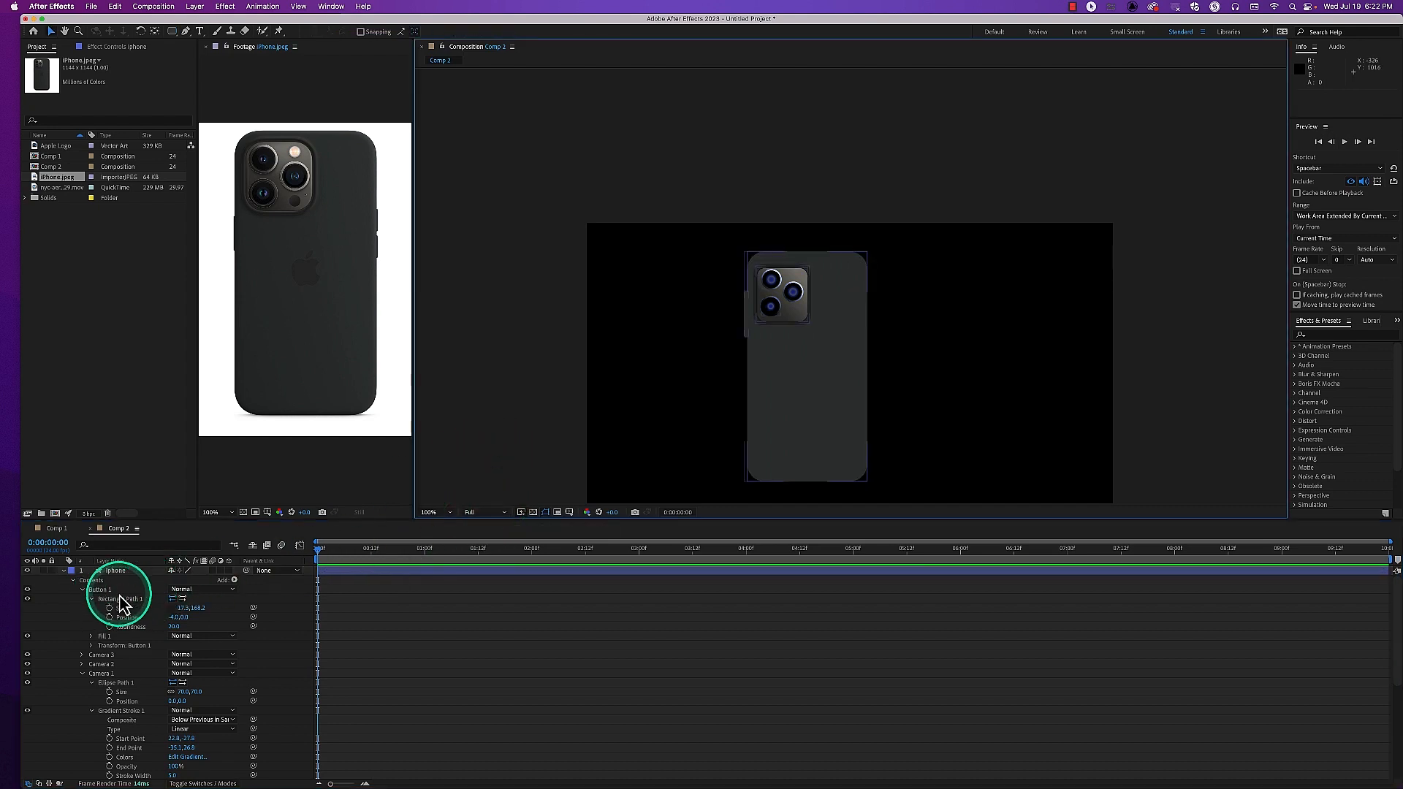
pyautogui.click(106, 599)
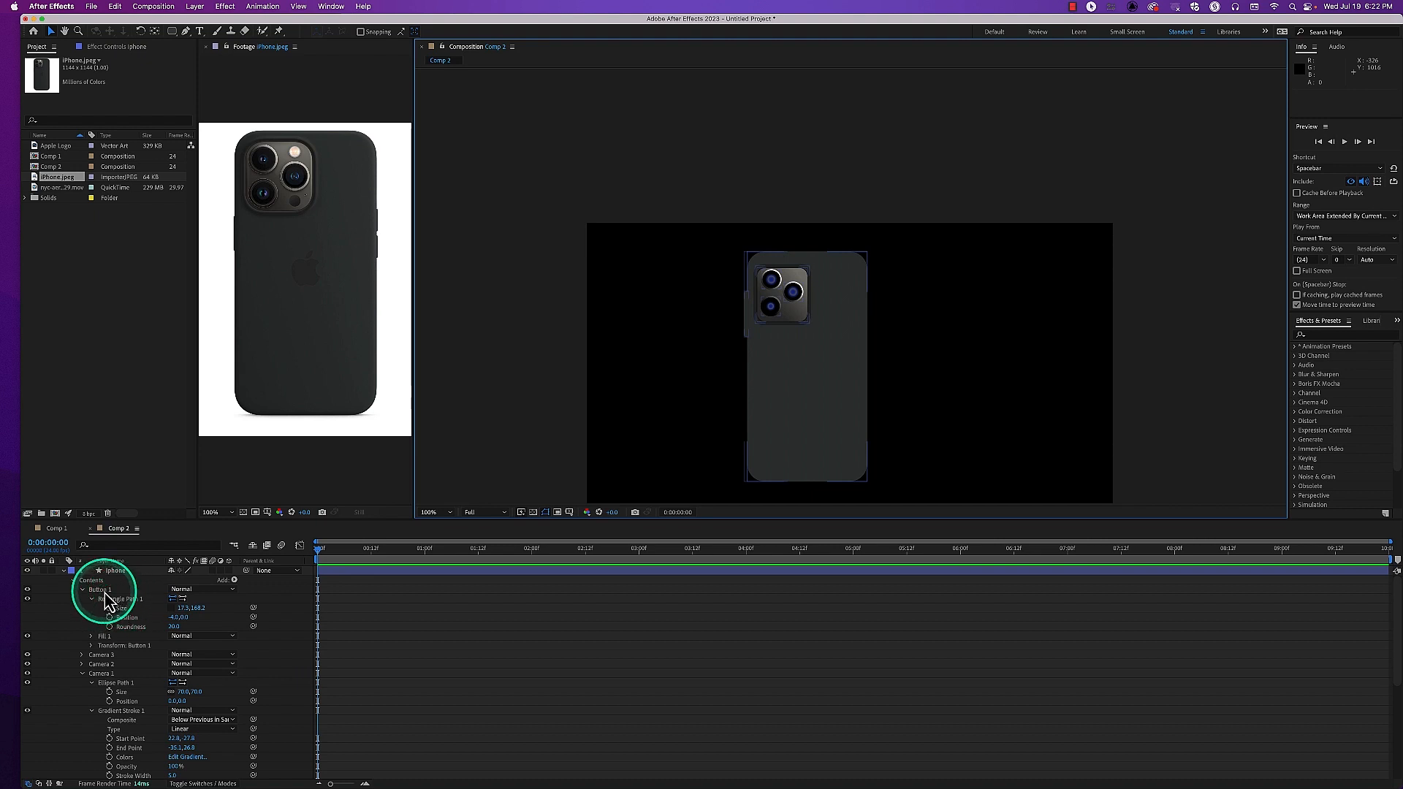
pyautogui.click(83, 591)
pyautogui.click(83, 591)
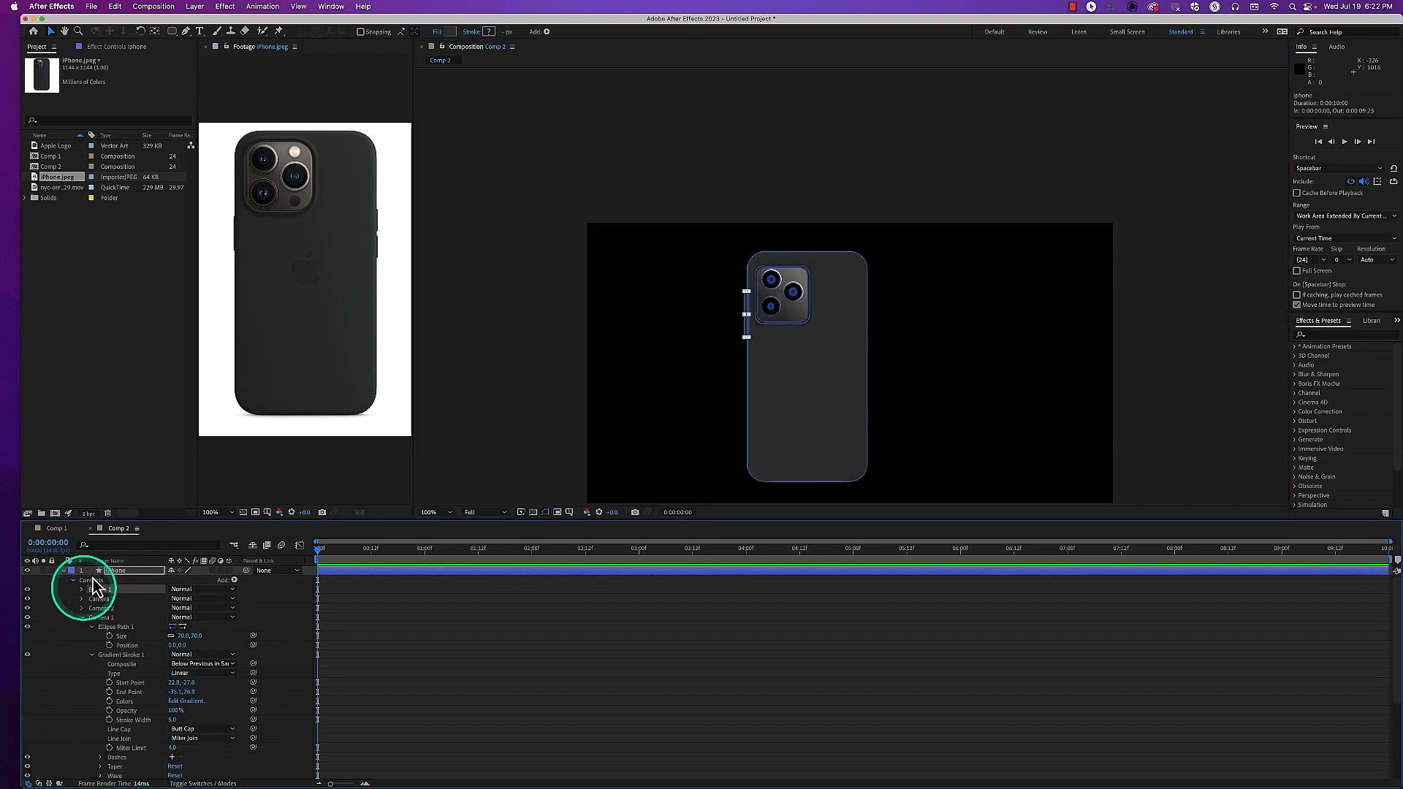
pyautogui.click(86, 620)
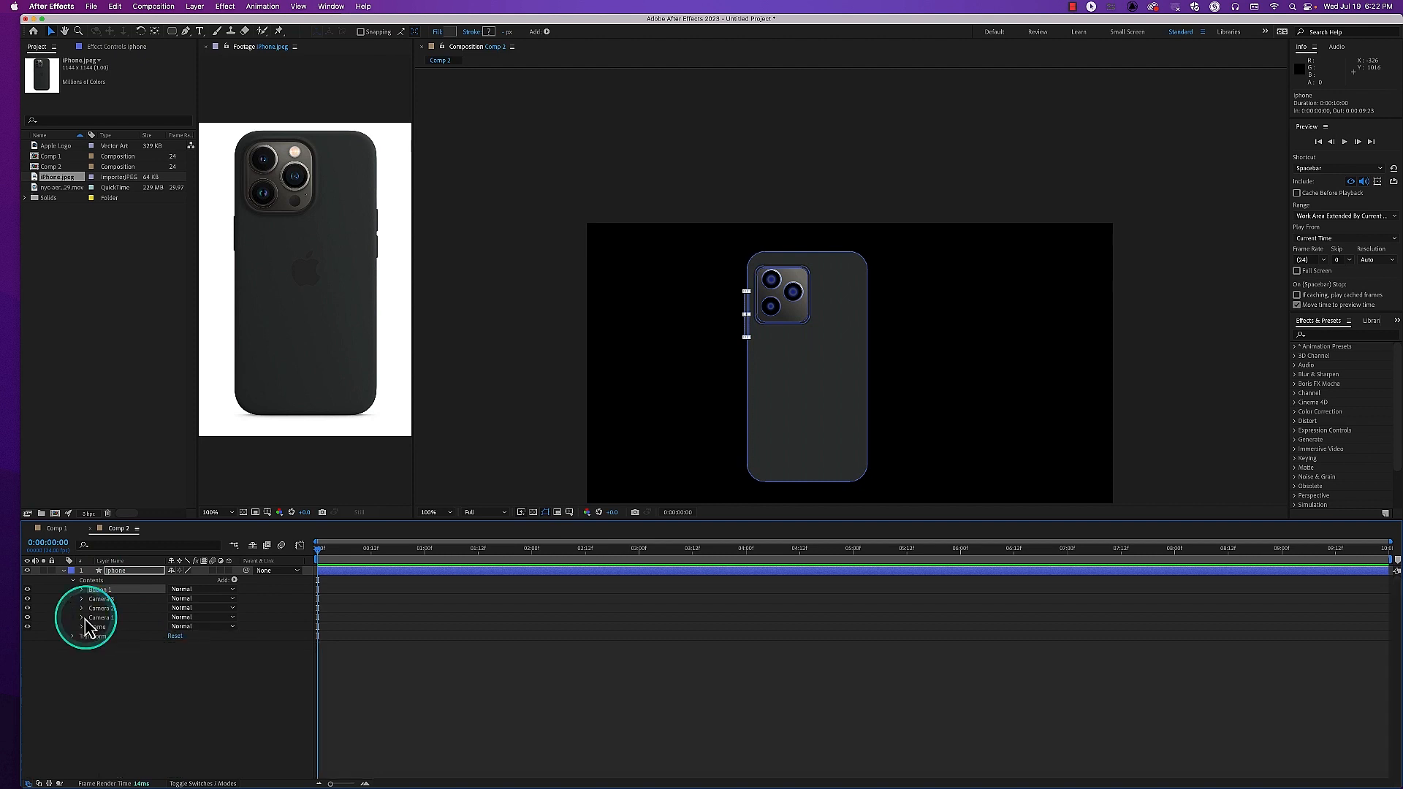
pyautogui.moveTo(93, 609); pyautogui.dragTo(106, 642)
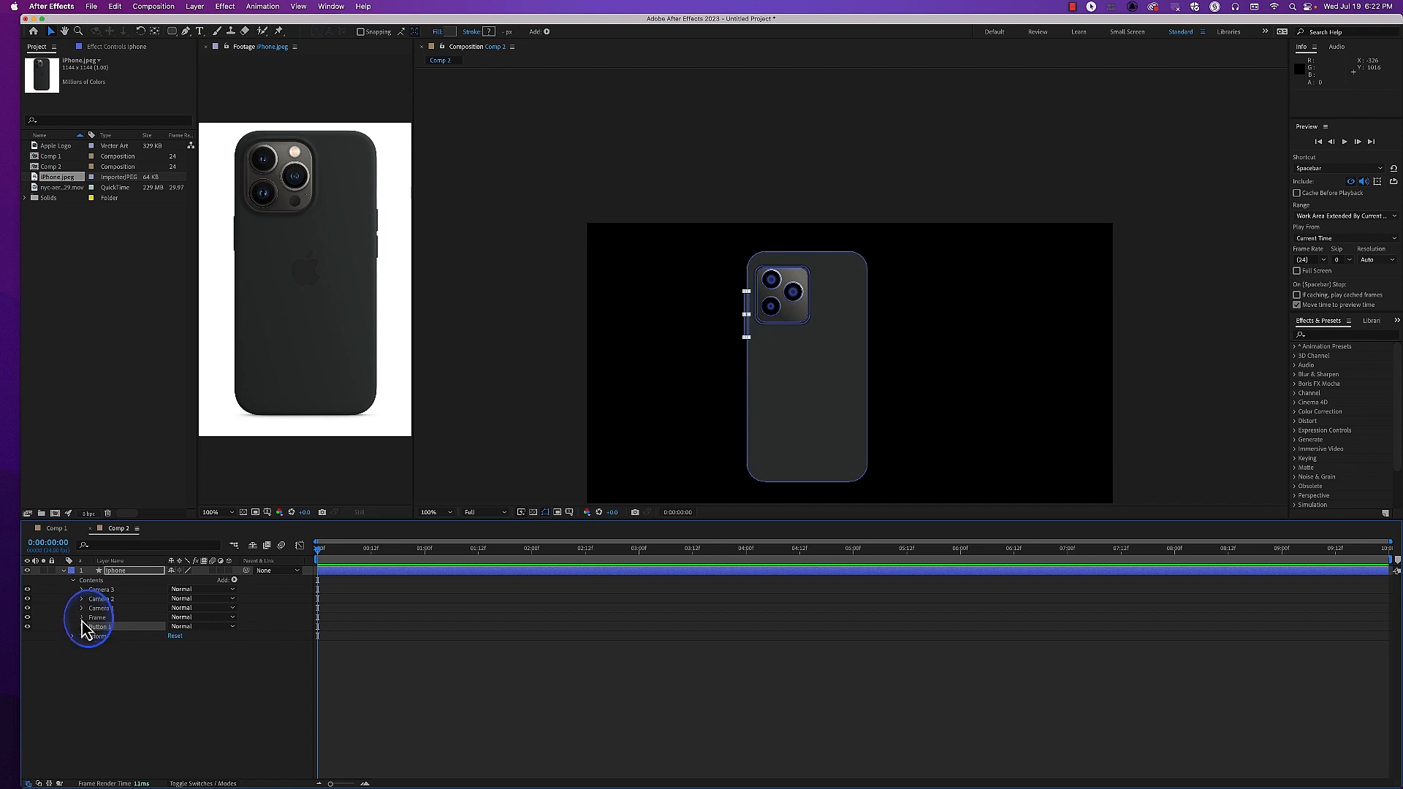
# Move the Body shape out of the Frame group to directly below Button 1, and collapse the Frame group
pyautogui.click(81, 617)
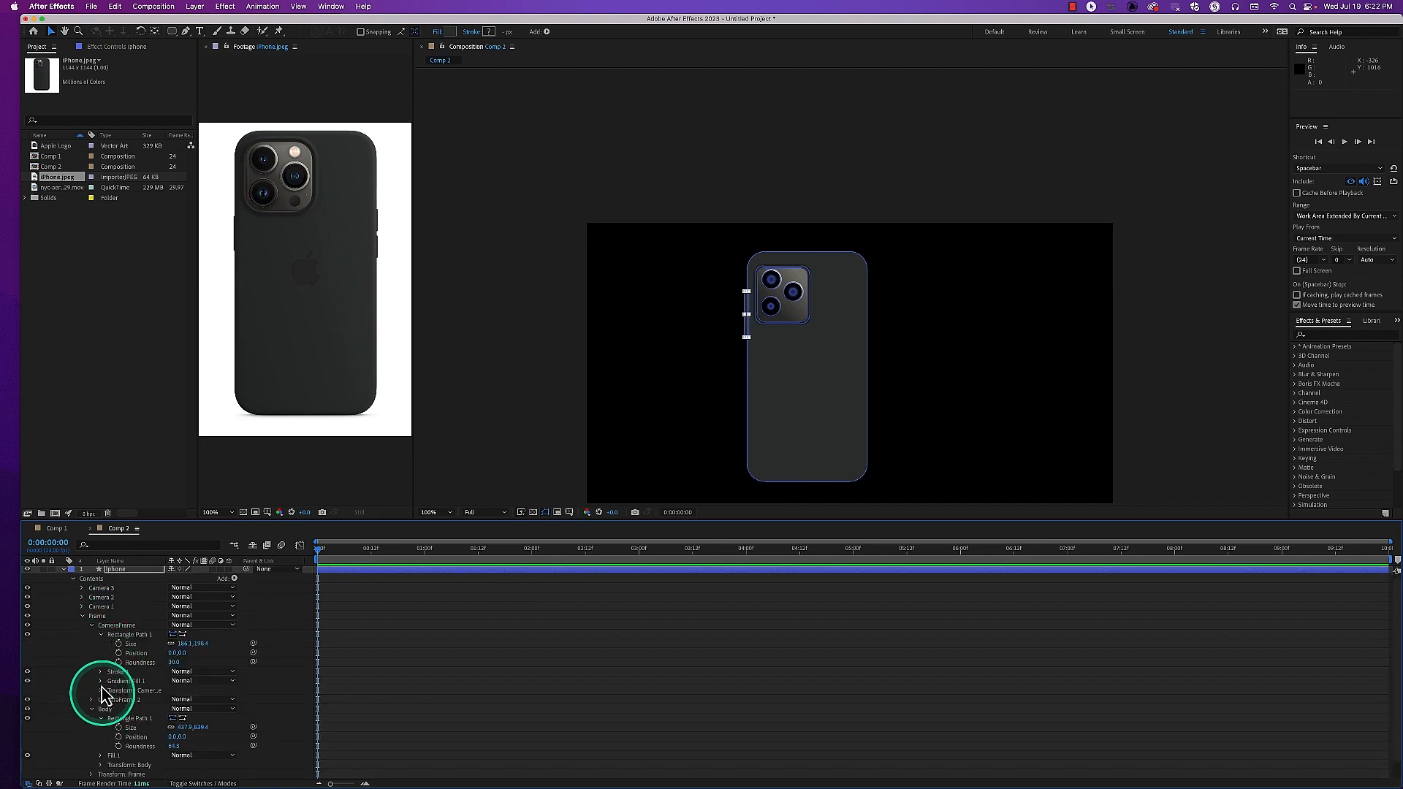
pyautogui.click(93, 627)
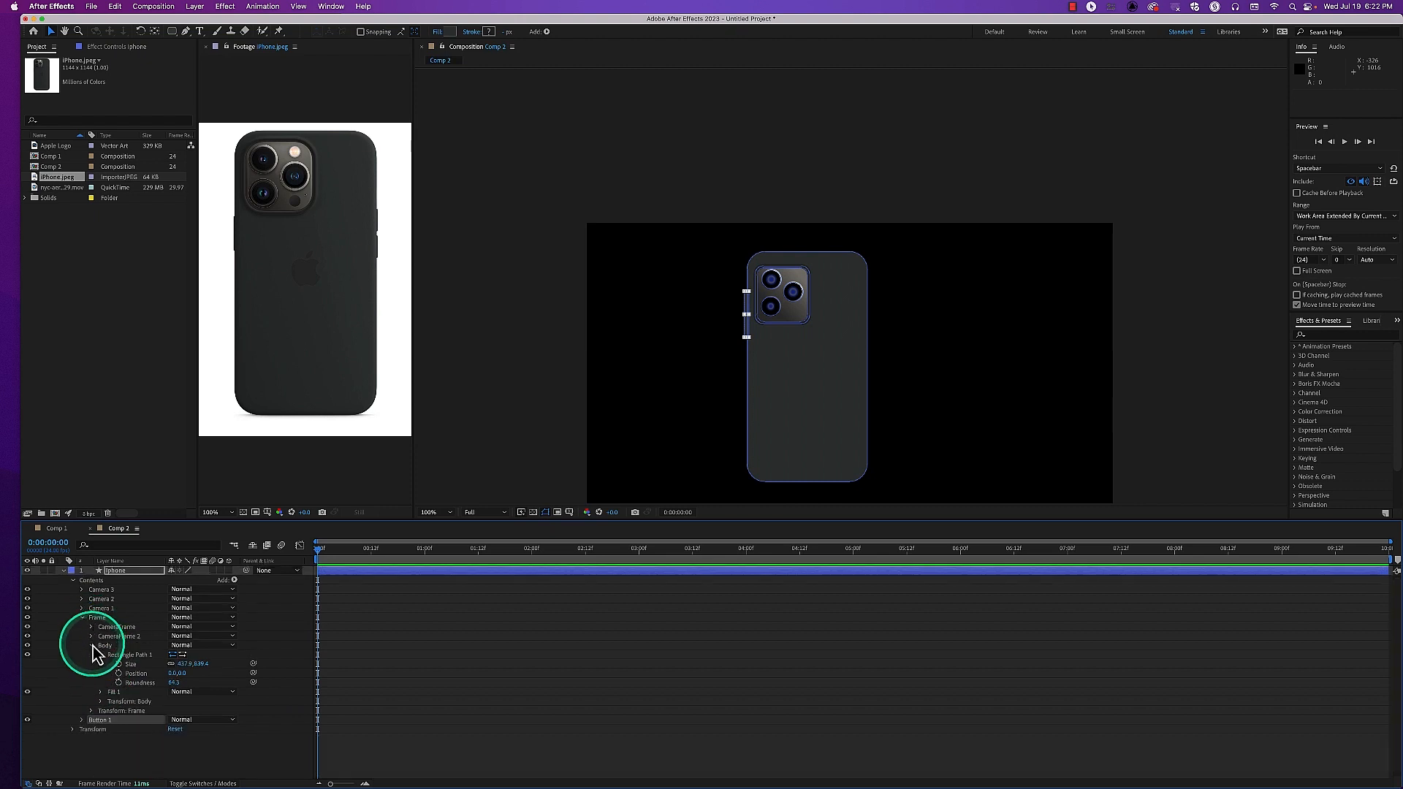
pyautogui.click(92, 646)
pyautogui.click(106, 648)
pyautogui.moveTo(107, 647); pyautogui.dragTo(95, 667)
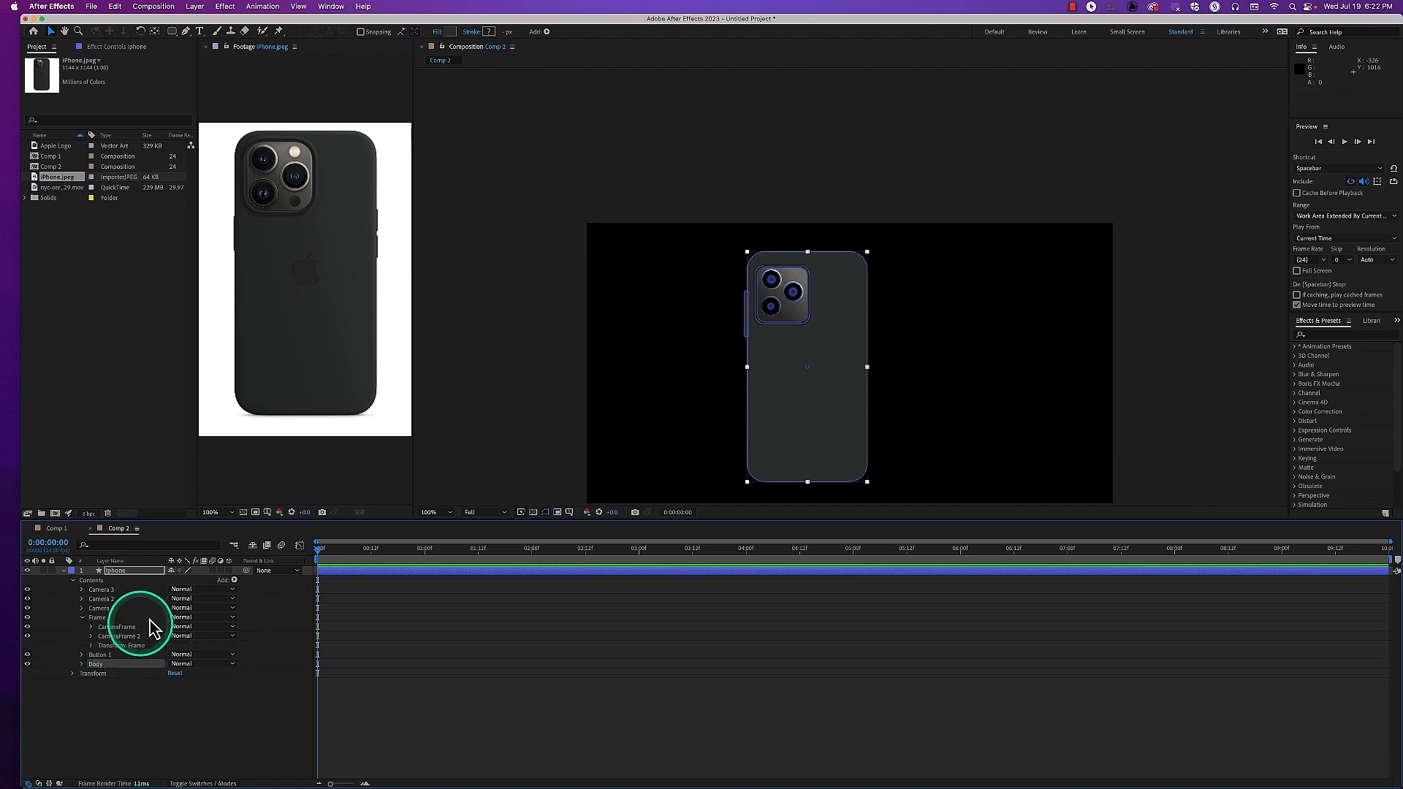
pyautogui.click(130, 712)
pyautogui.click(132, 706)
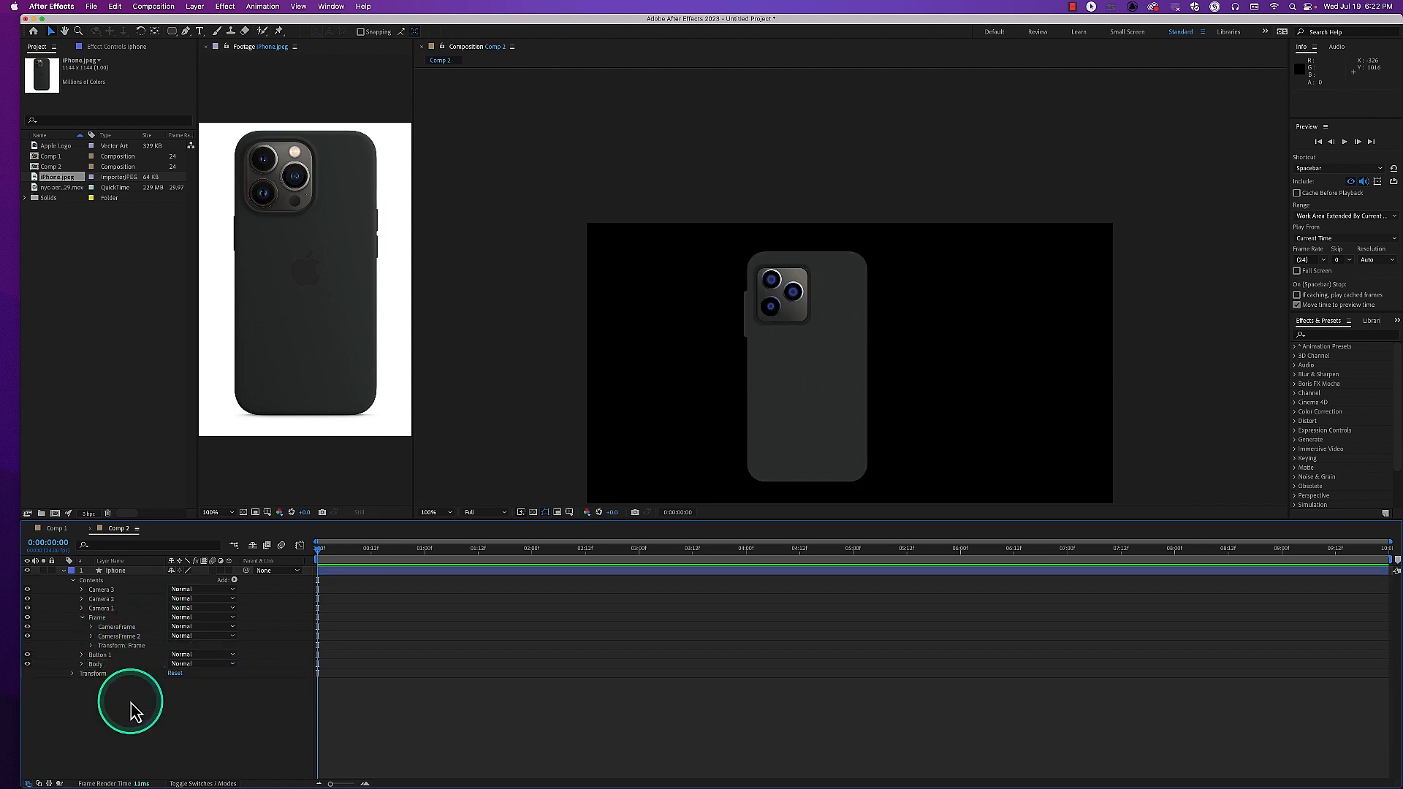
pyautogui.click(119, 693)
pyautogui.click(87, 618)
pyautogui.click(82, 617)
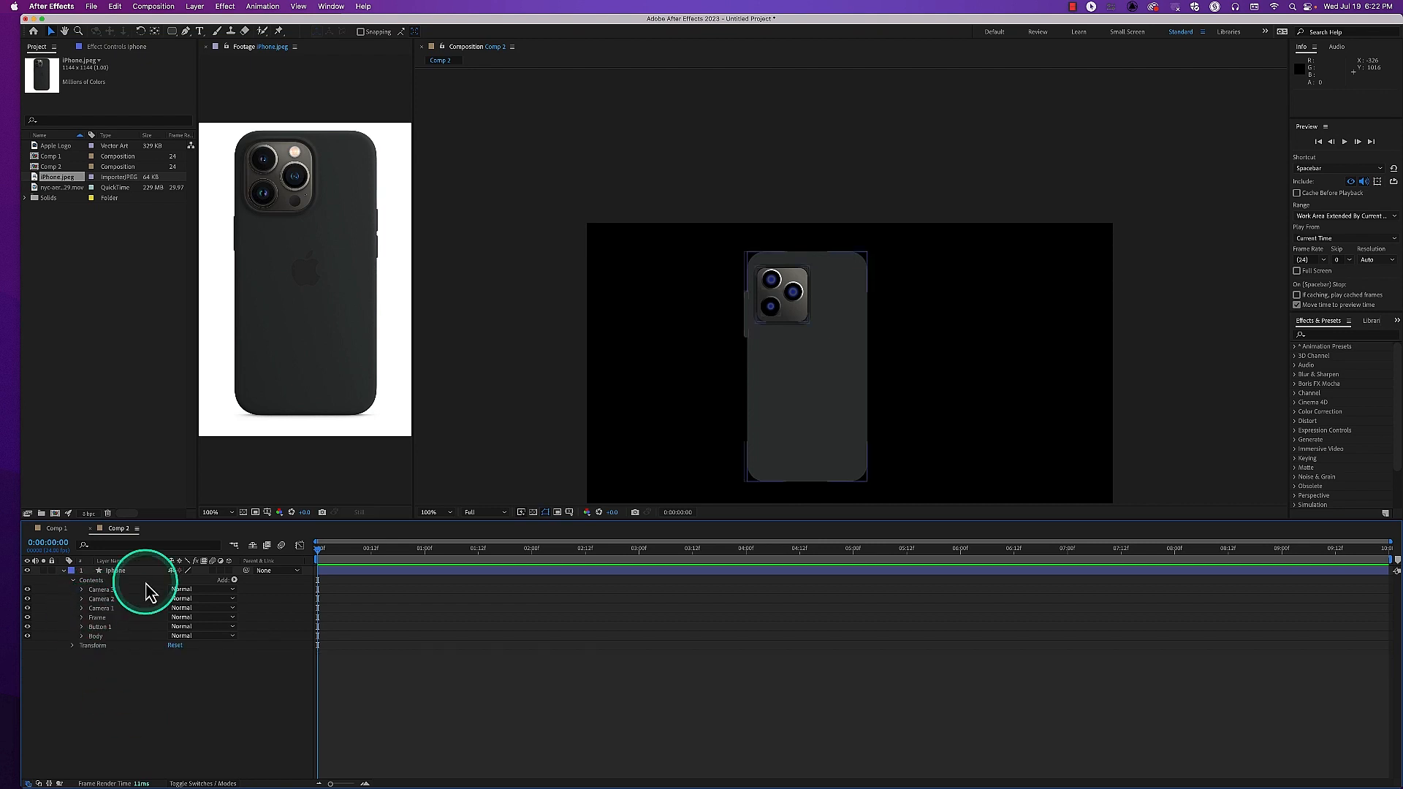
# Duplicate the Button 1 shape and move the copy to the phone body's right edge, slightly lower than the original
pyautogui.click(100, 627)
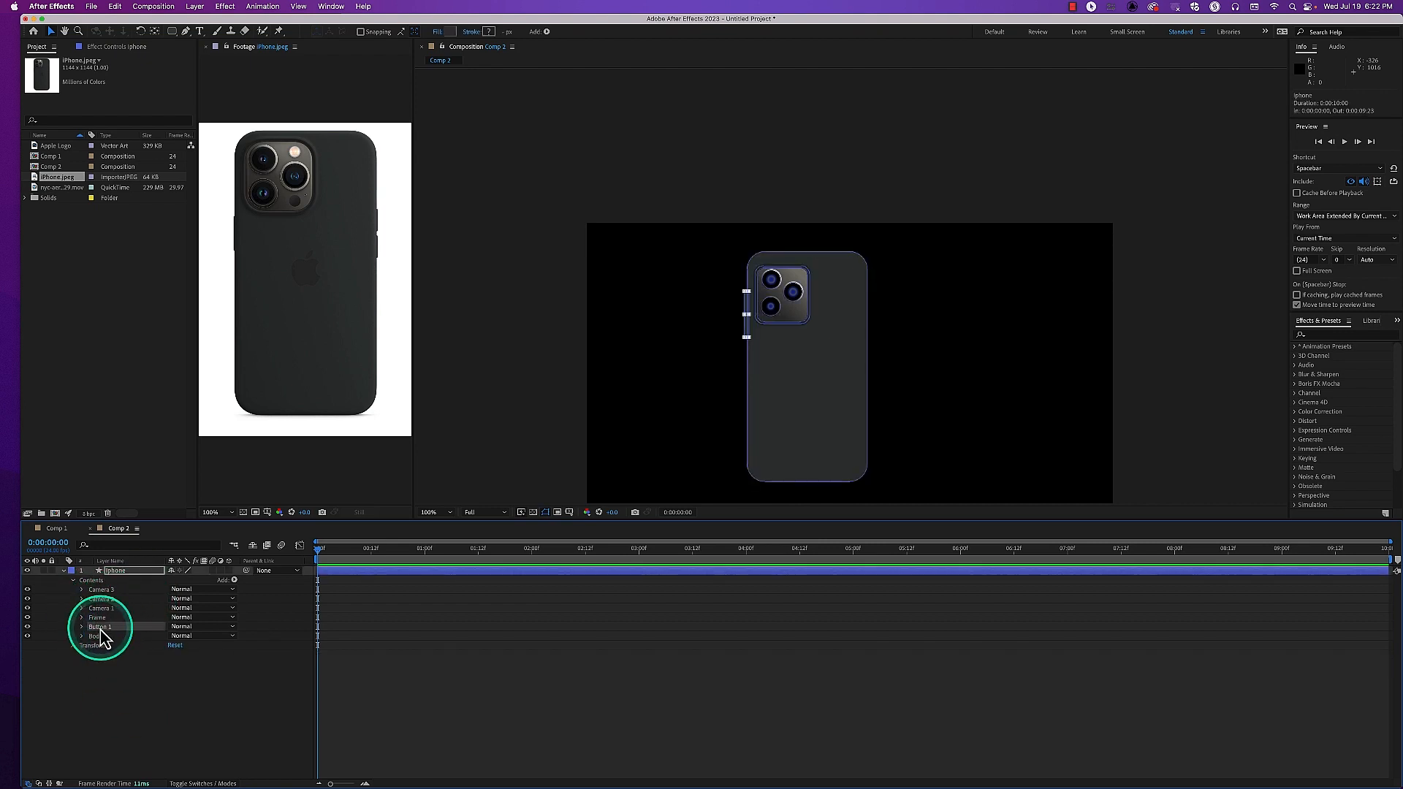
pyautogui.press('super+d')
pyautogui.click(746, 335)
pyautogui.moveTo(746, 330); pyautogui.dragTo(866, 352)
pyautogui.click(235, 724)
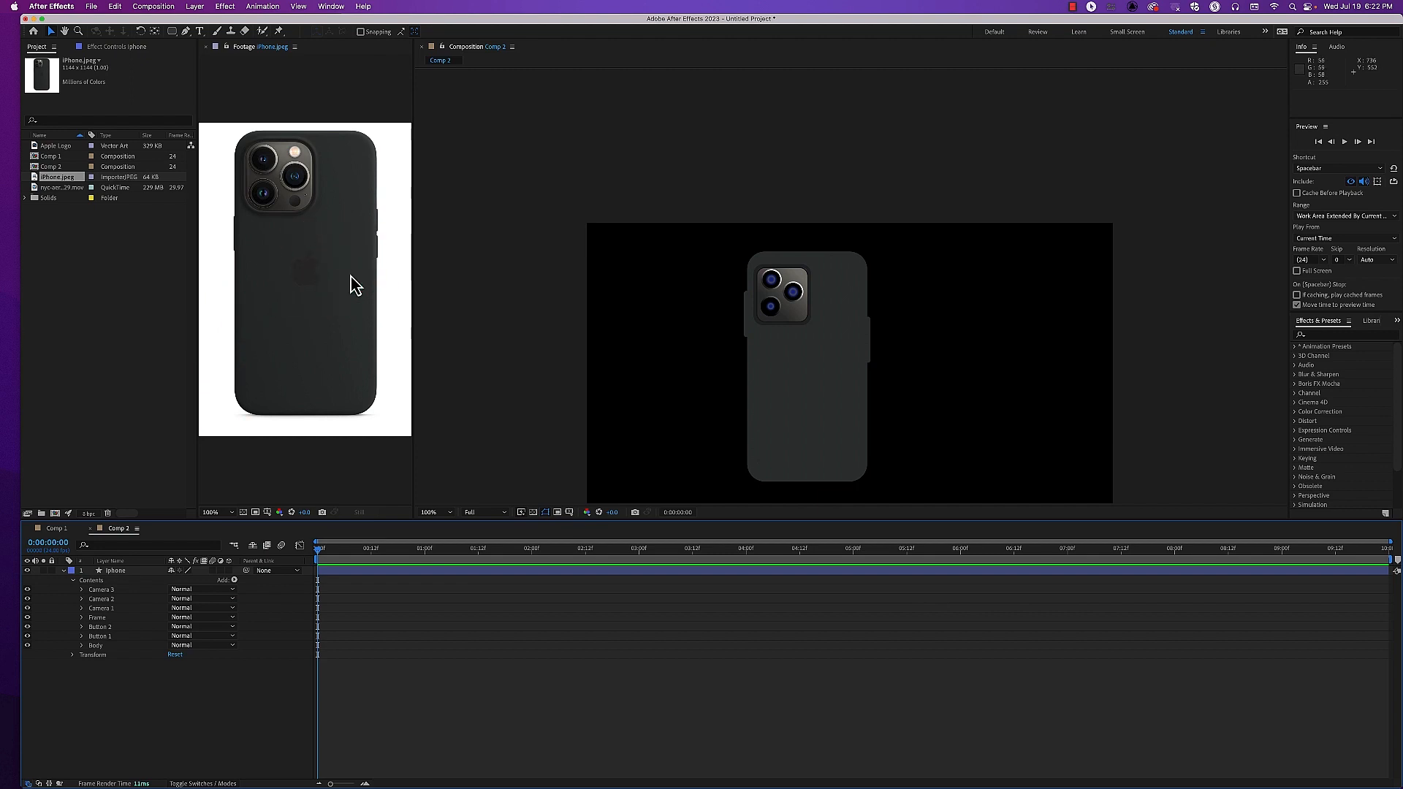
# Widen the project's name column and add the Apple Logo artwork to Comp 2 above the iphone layer
pyautogui.click(63, 146)
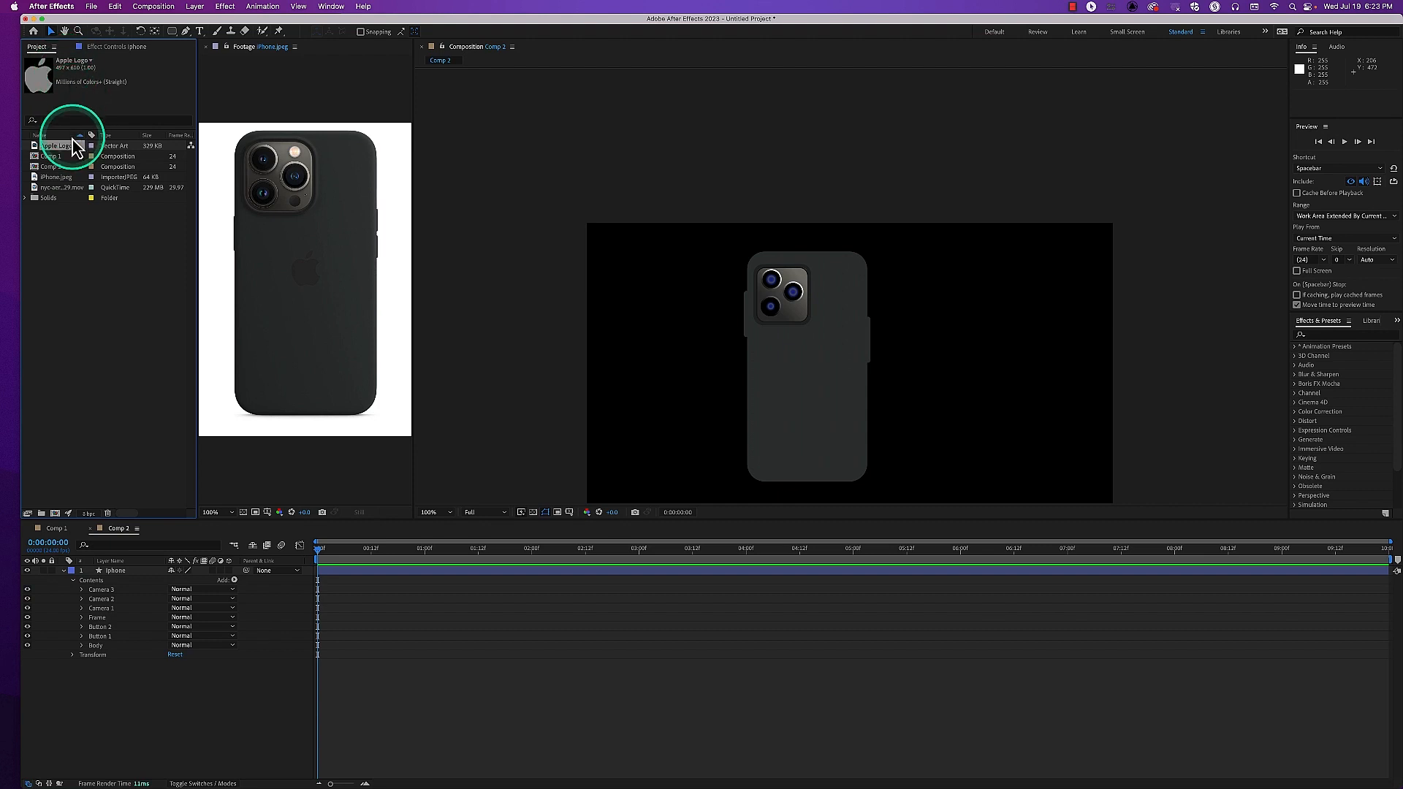
pyautogui.moveTo(86, 135); pyautogui.dragTo(122, 136)
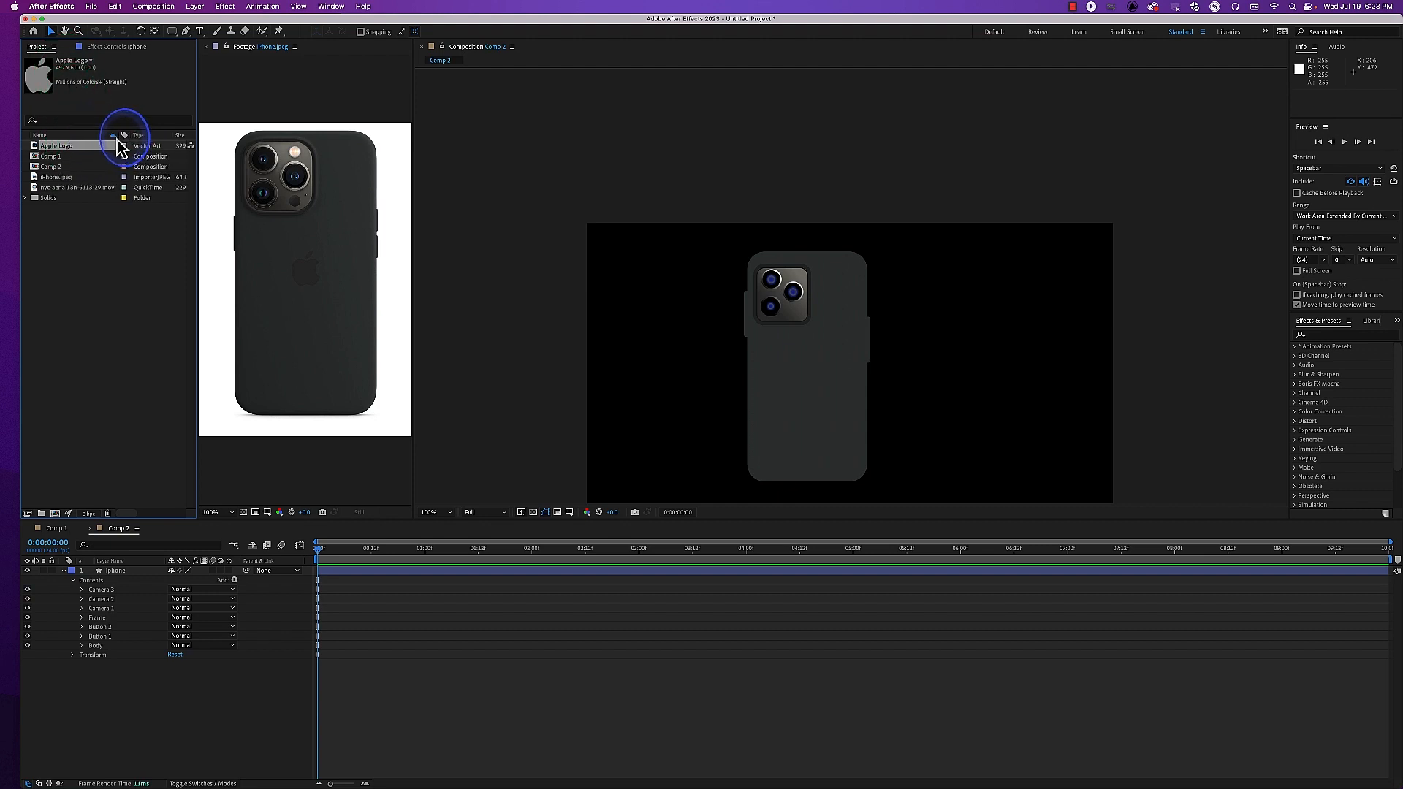
pyautogui.click(59, 153)
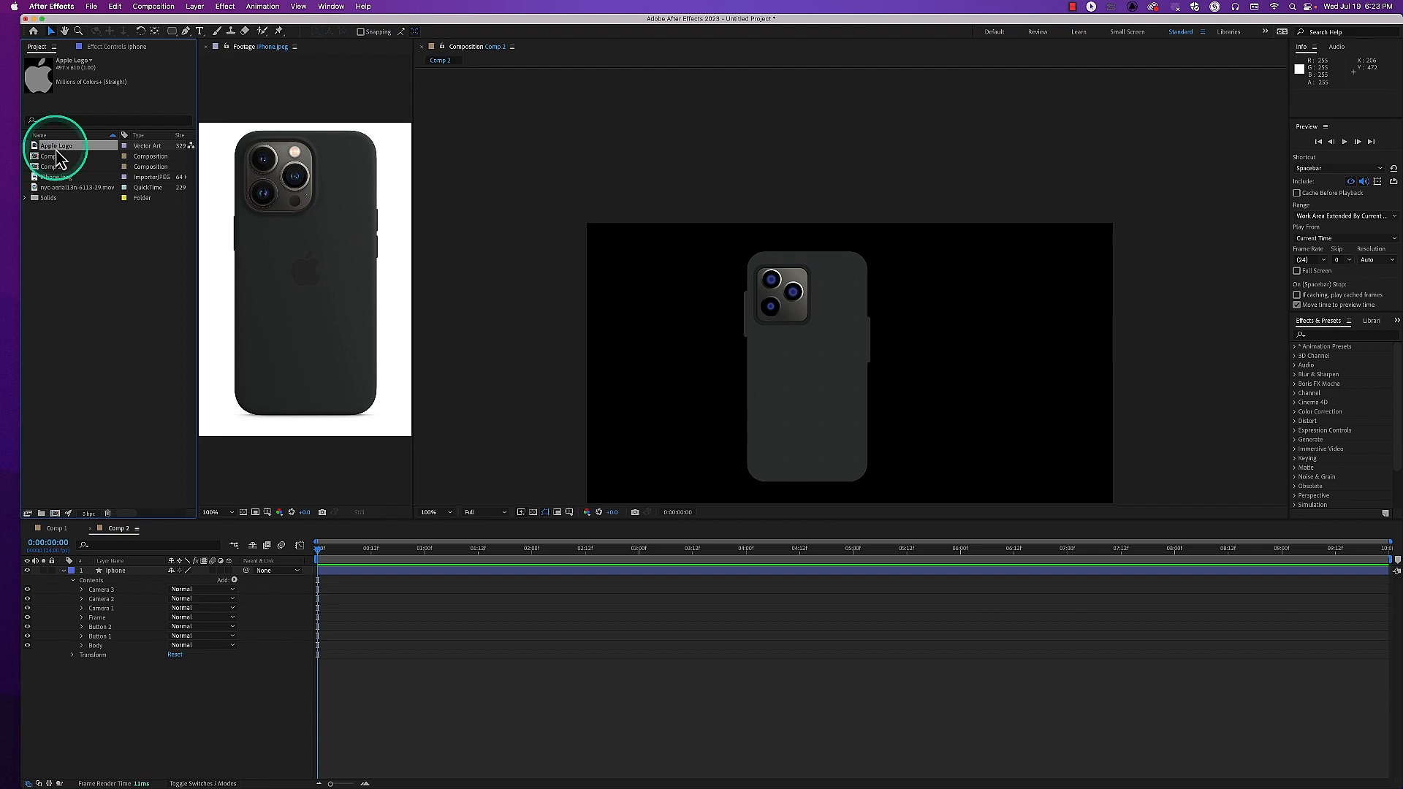
pyautogui.moveTo(60, 152); pyautogui.dragTo(111, 573)
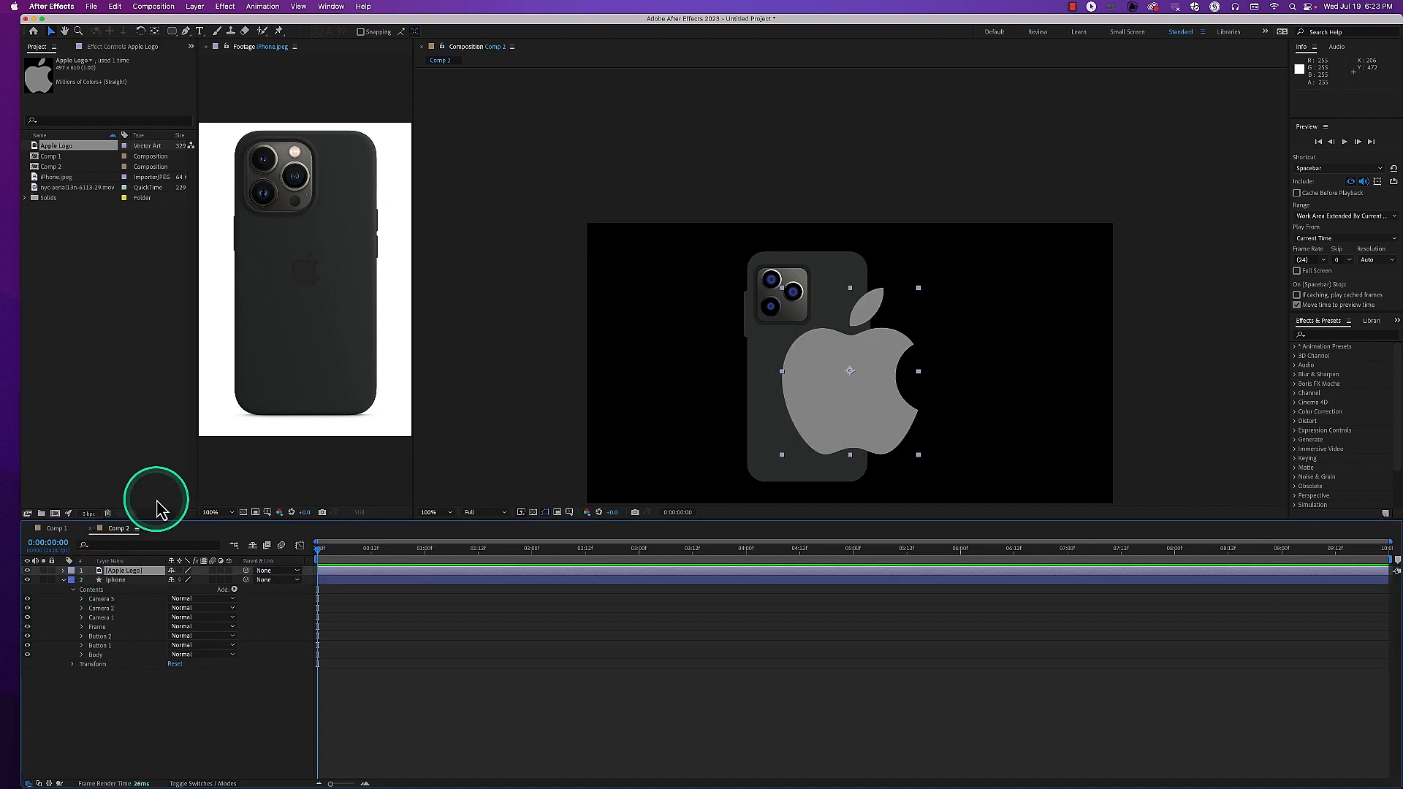
# Scale the Apple Logo layer to 34% and move it to about 800, 502 on the phone body below the cameras
pyautogui.click(150, 572)
pyautogui.press('s')
pyautogui.moveTo(183, 580); pyautogui.dragTo(147, 579)
pyautogui.moveTo(862, 383); pyautogui.dragTo(827, 375)
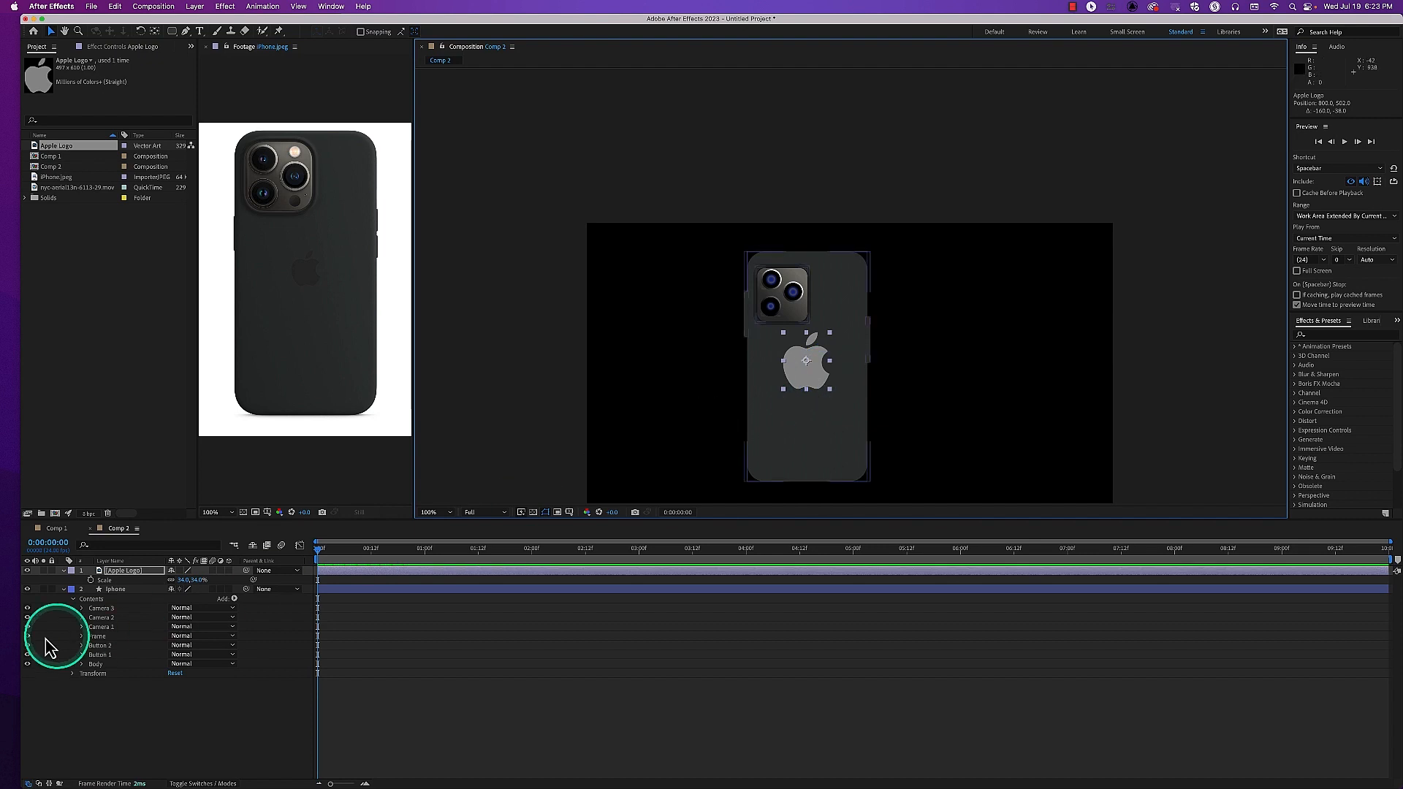
pyautogui.click(144, 589)
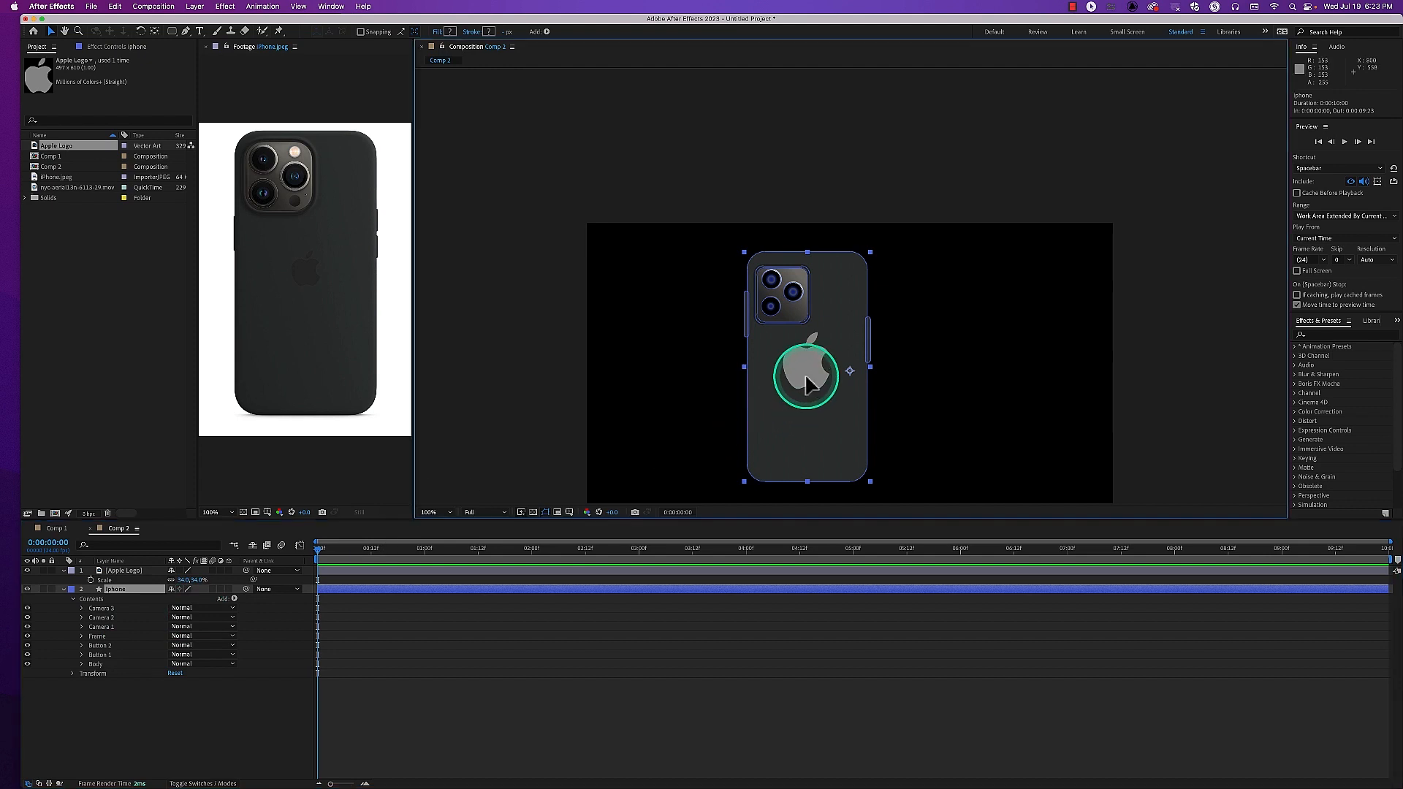
pyautogui.moveTo(810, 384); pyautogui.dragTo(813, 386)
pyautogui.press('super+z')
pyautogui.click(151, 570)
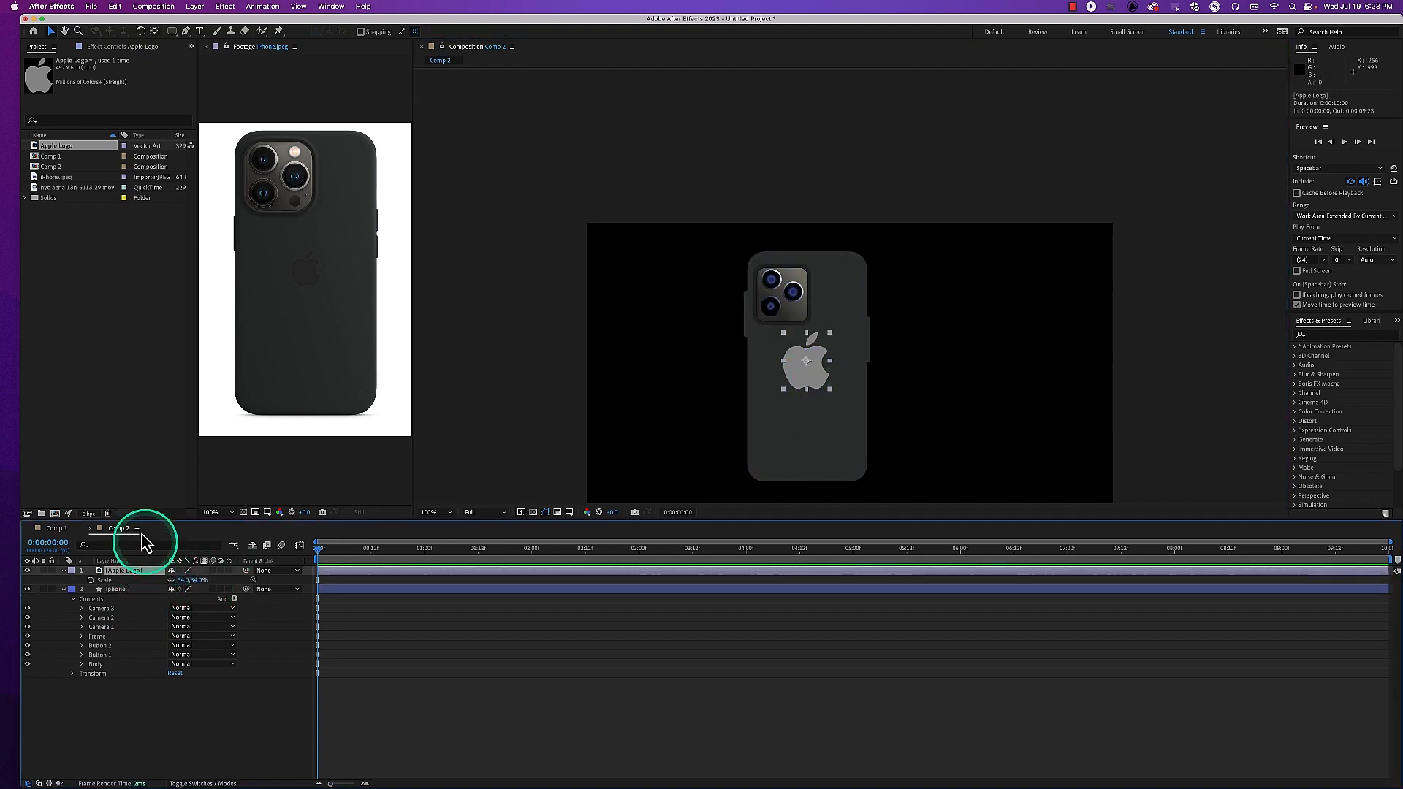
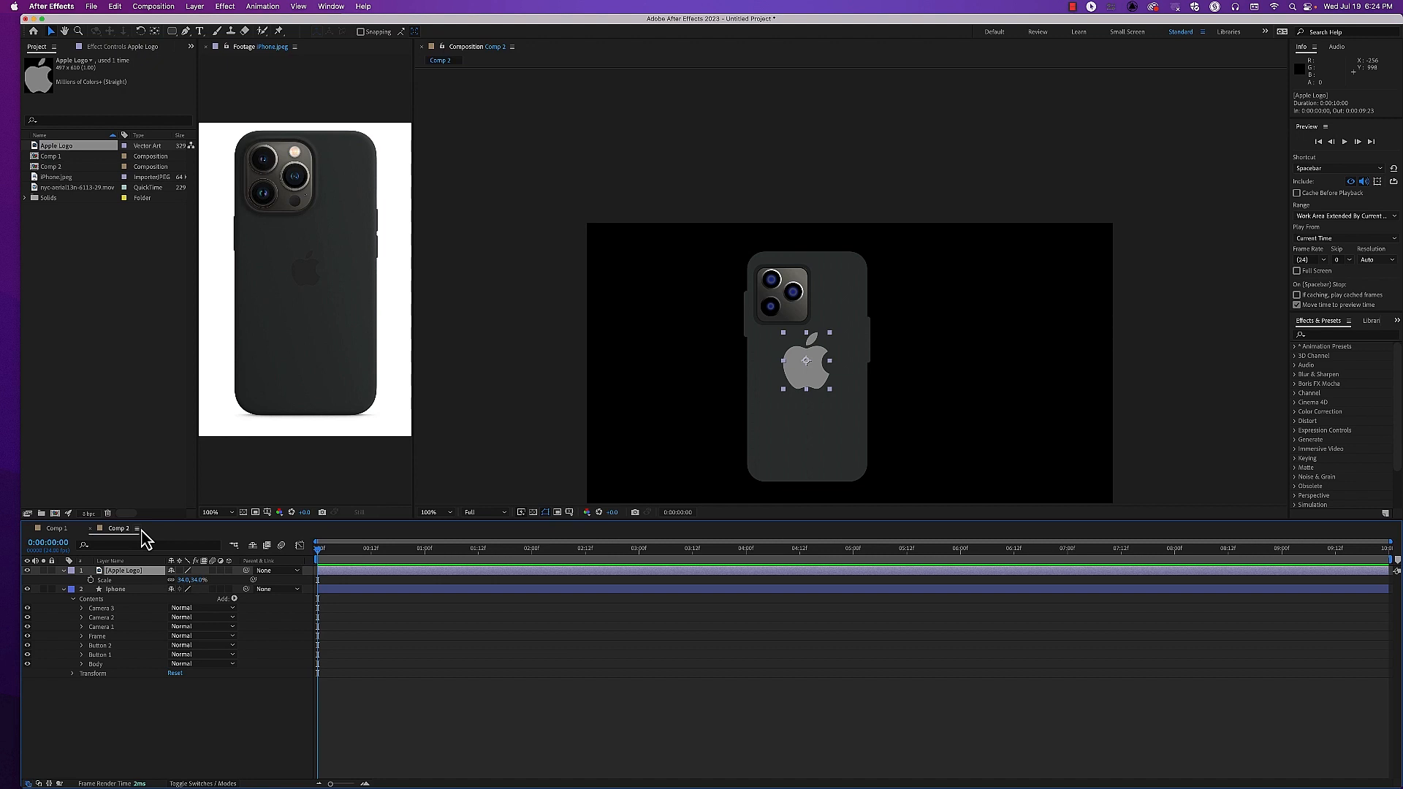
# Convert the Apple Logo layer to a shape layer with Create Shapes from Vector Layer, and delete the original artwork layer
pyautogui.click(133, 569)
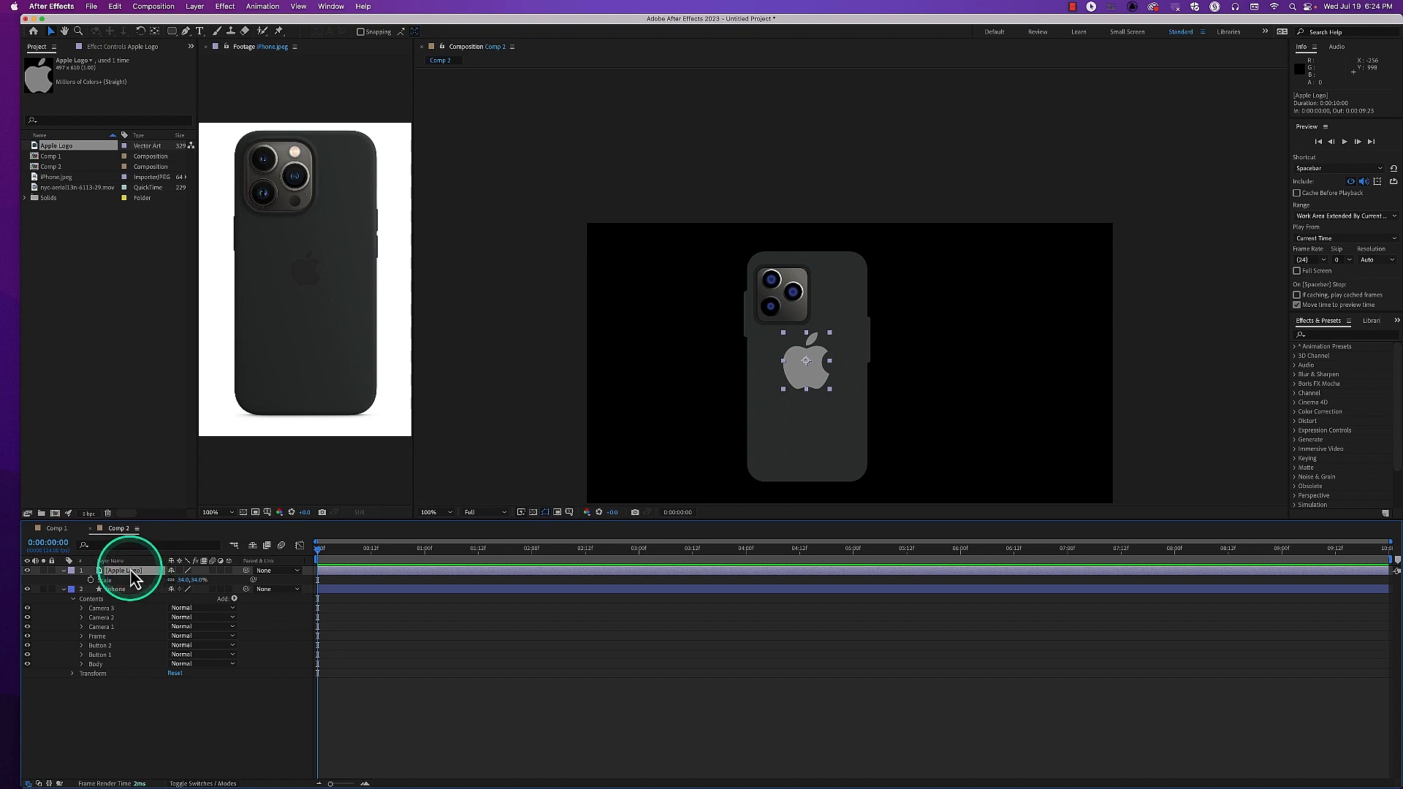
pyautogui.rightClick(133, 574)
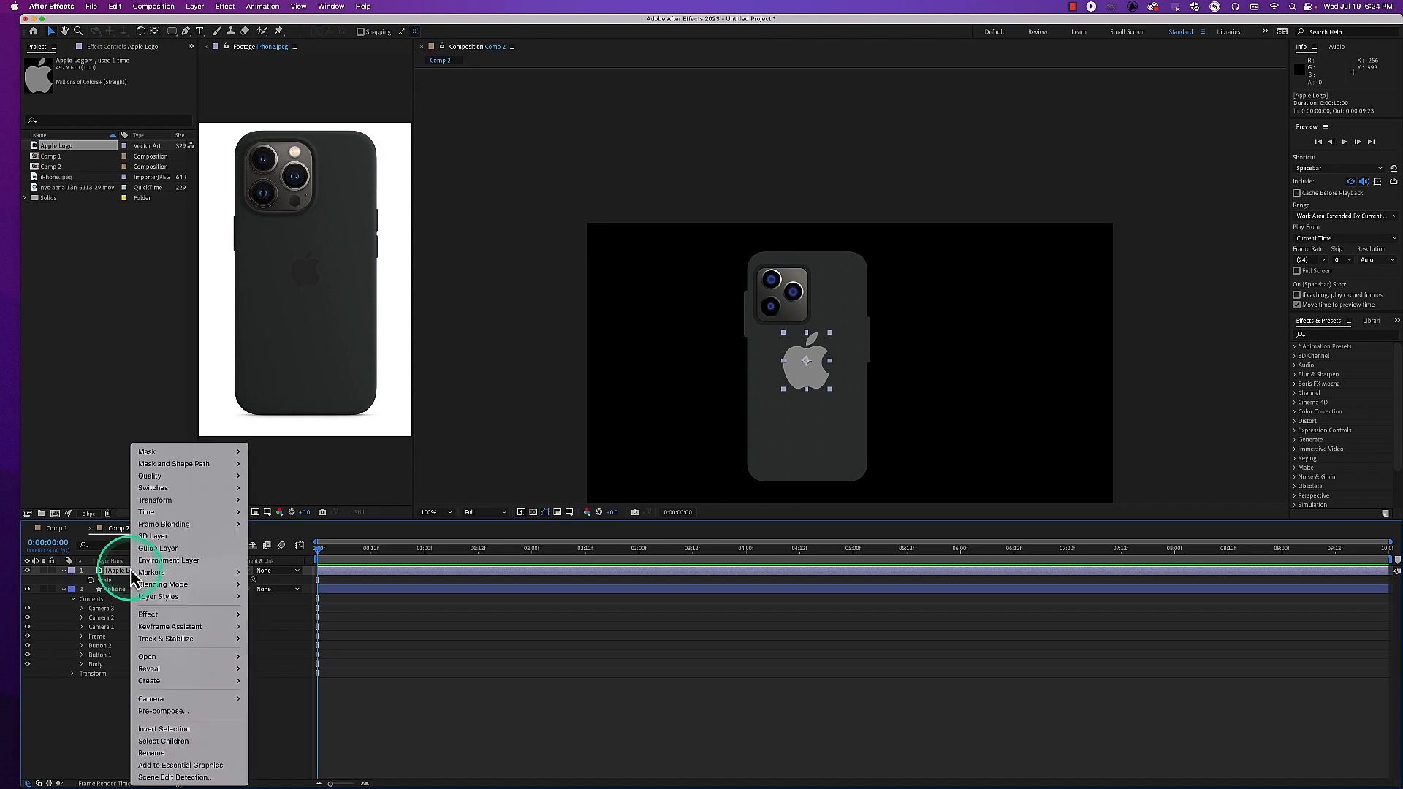
pyautogui.click(182, 681)
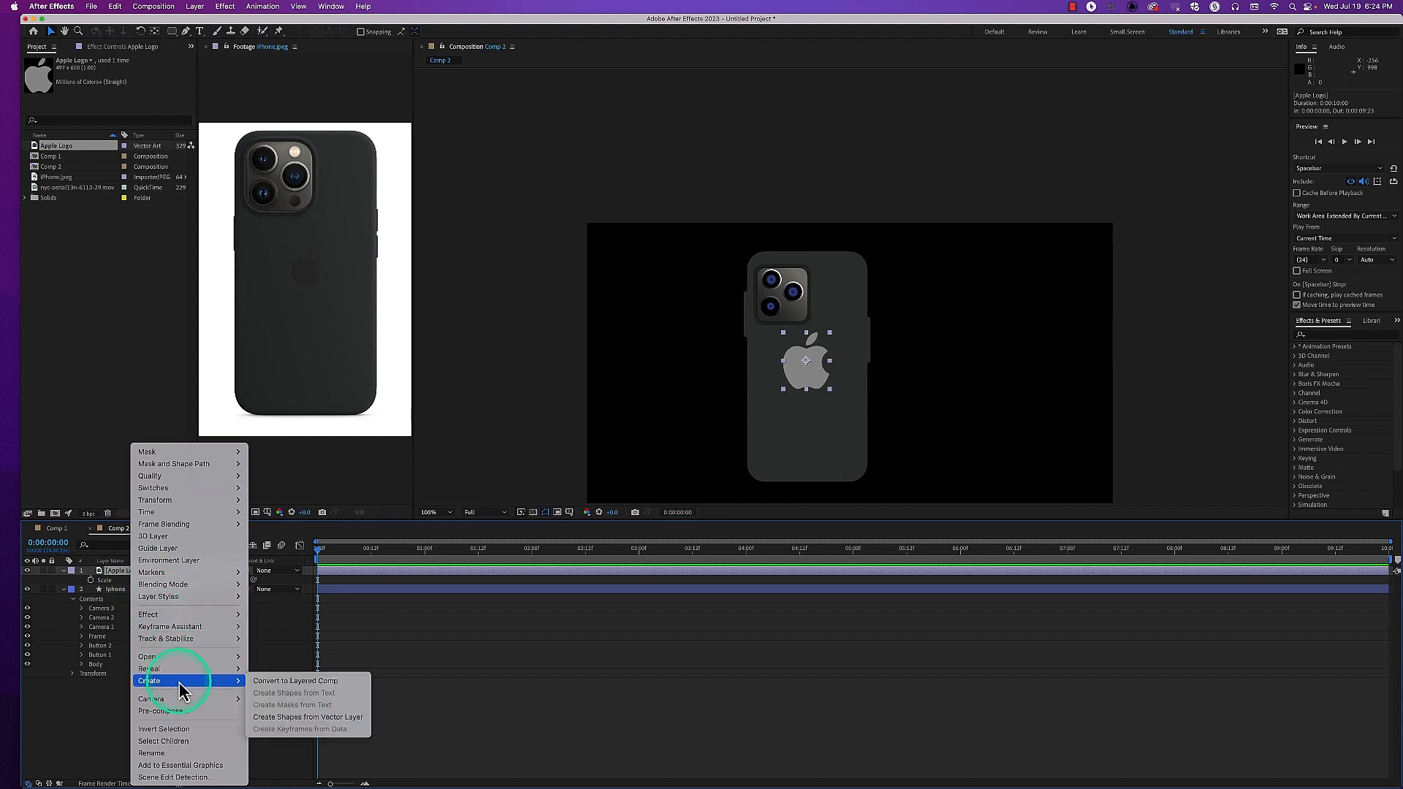
pyautogui.click(301, 717)
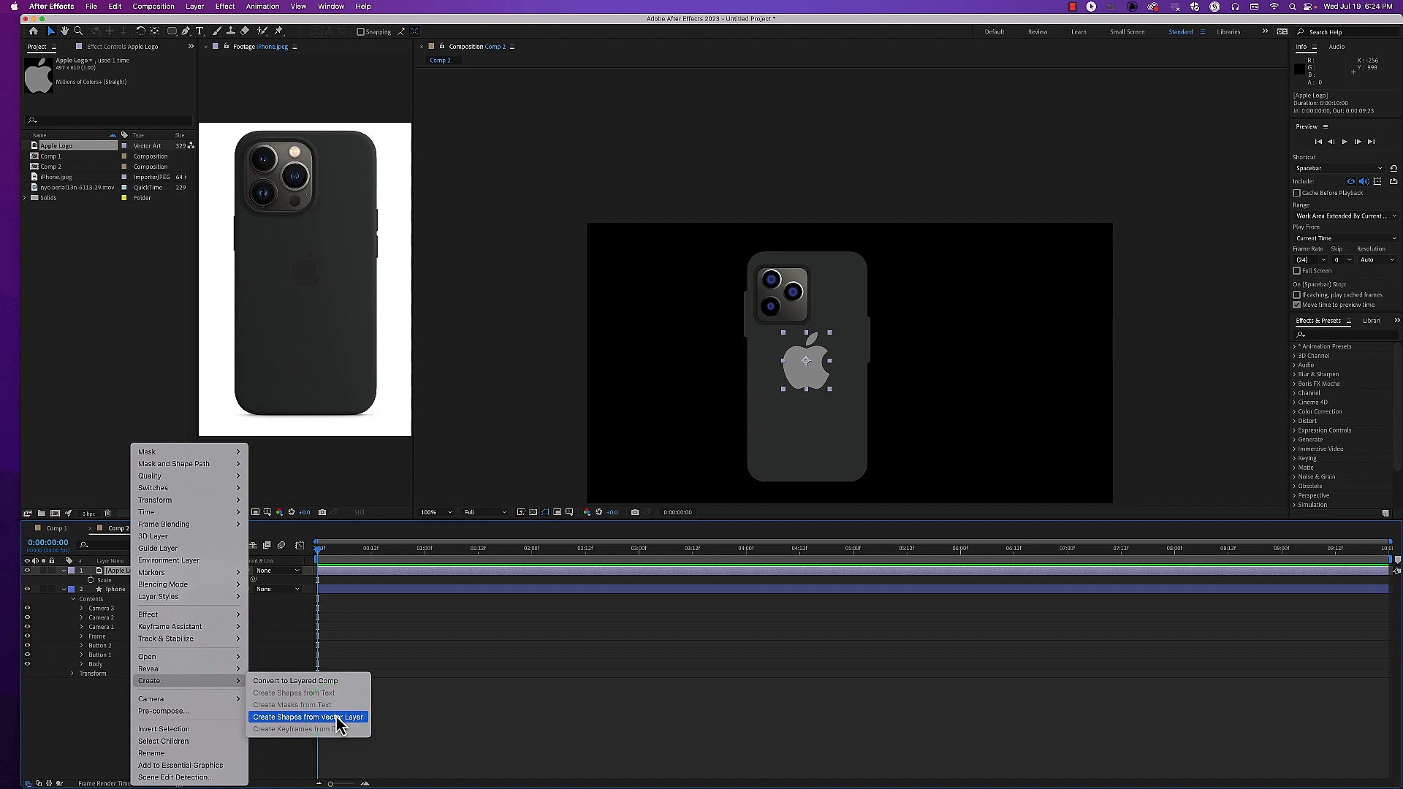
pyautogui.click(338, 717)
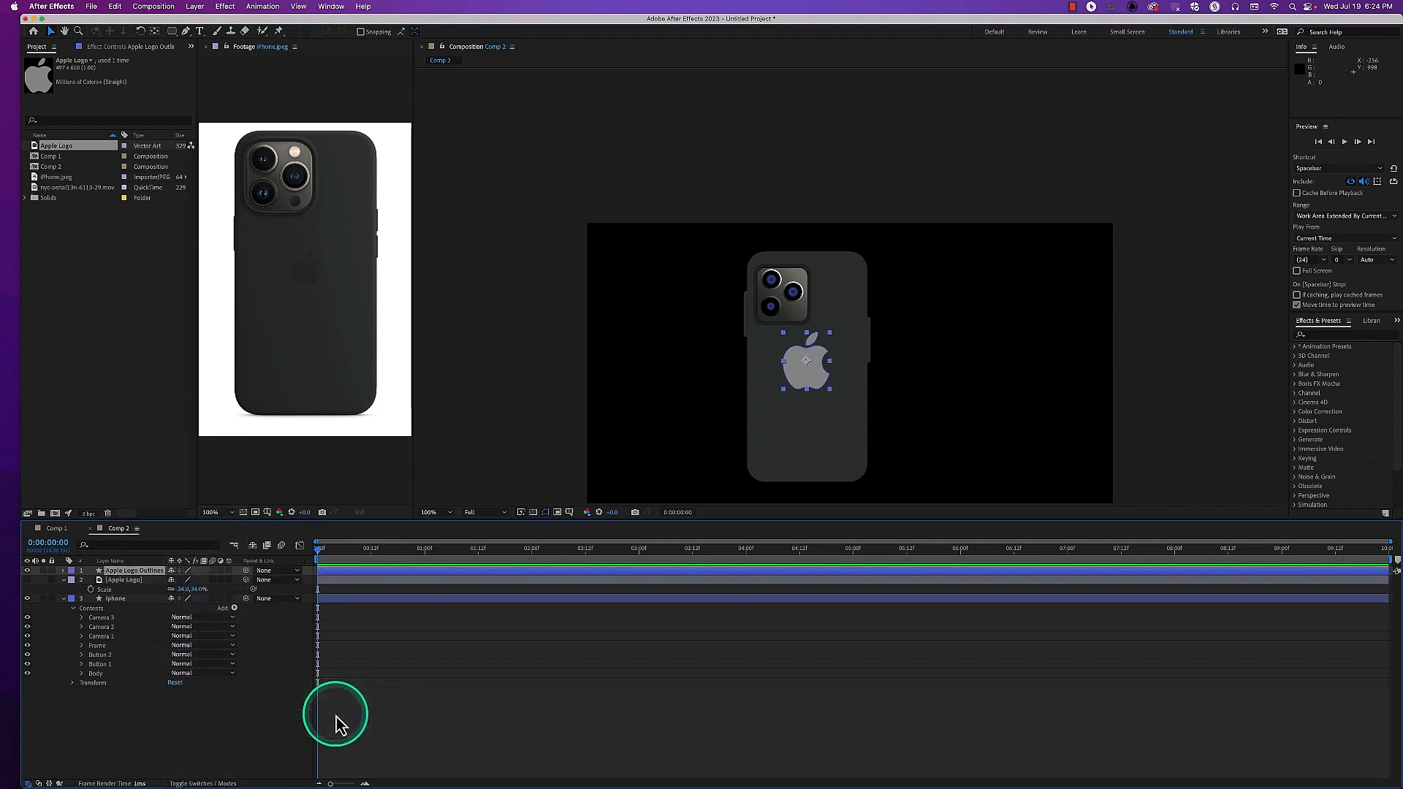
pyautogui.click(114, 581)
pyautogui.press('Delete')
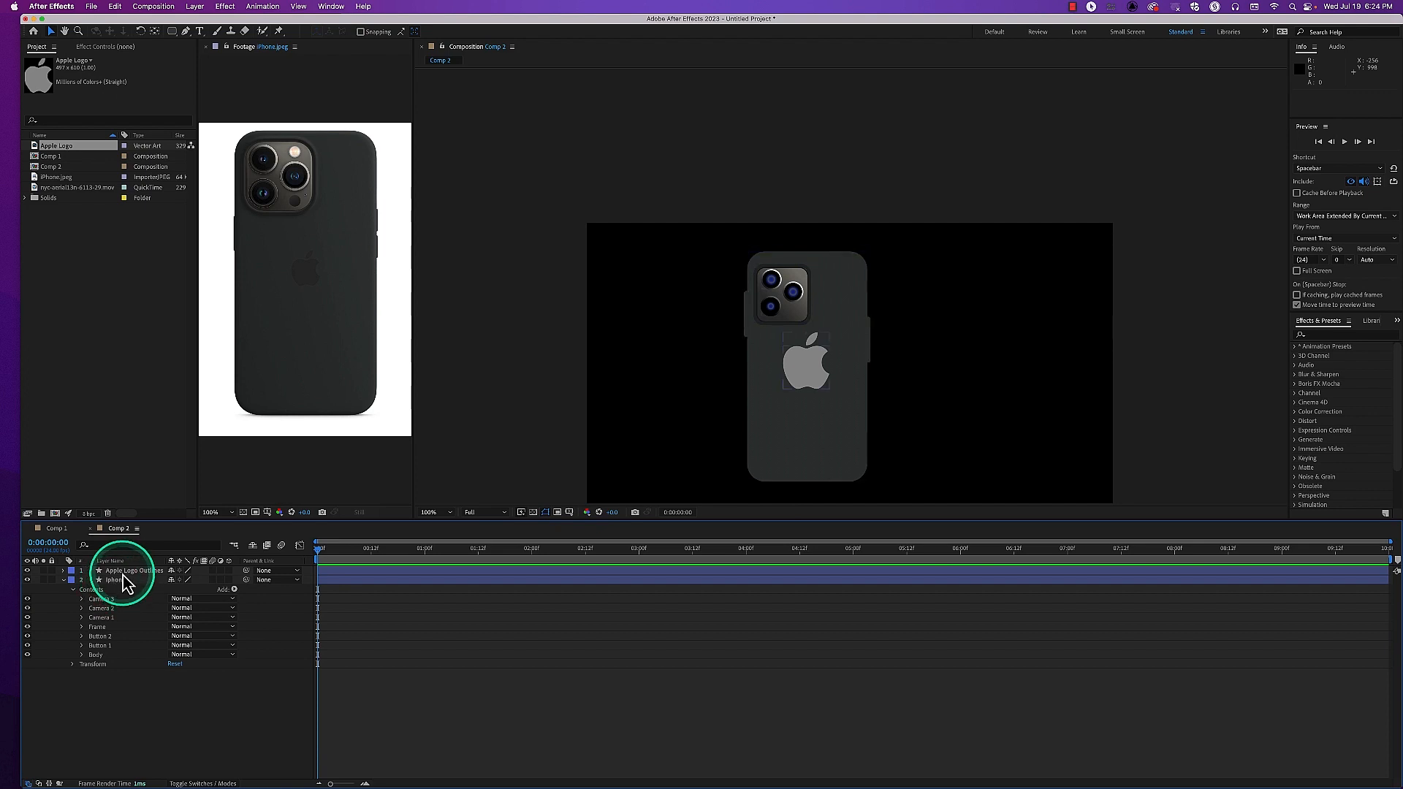
# Expand the Apple Logo Outlines contents and check which part of the logo Group 1 and Group 2 each hold by toggling their visibility
pyautogui.click(106, 571)
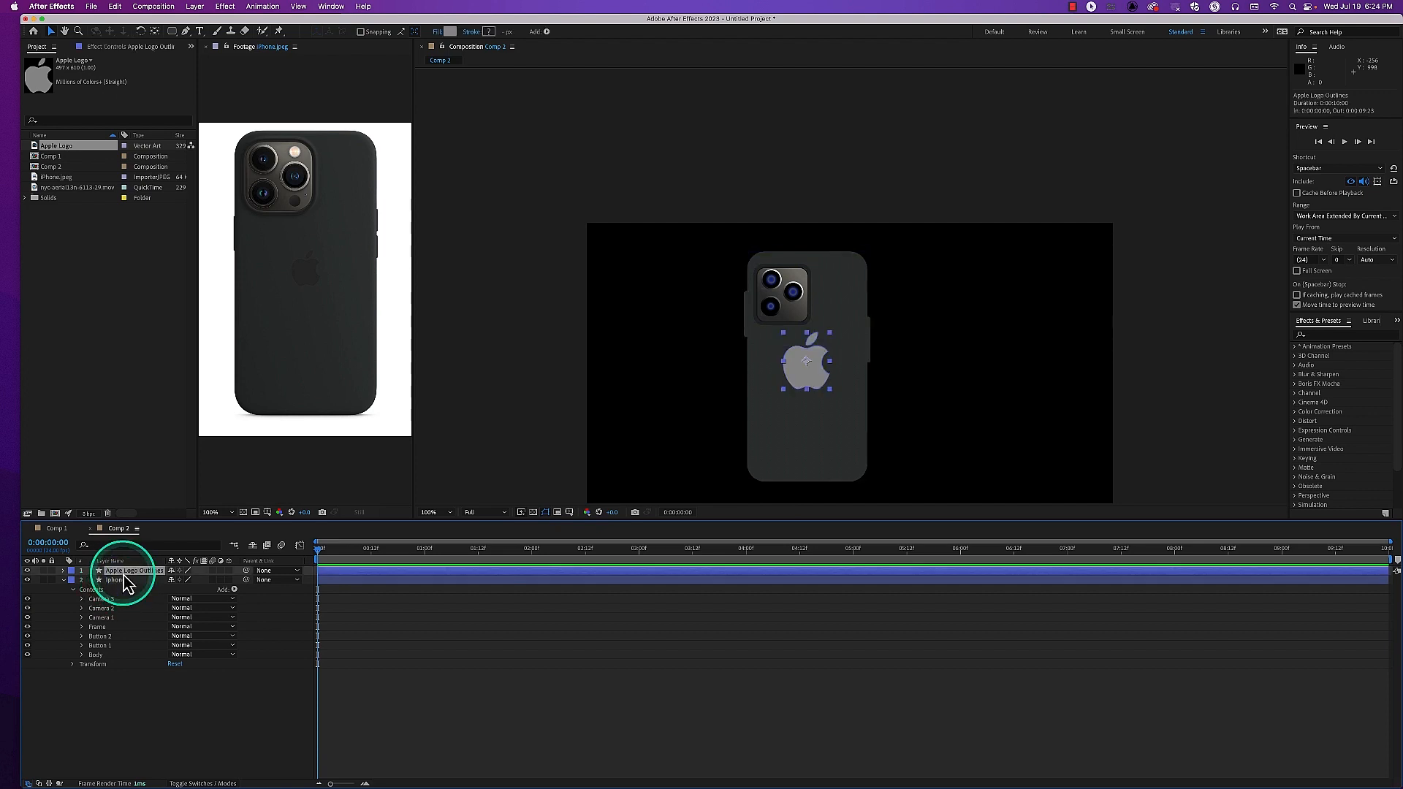
pyautogui.click(63, 571)
pyautogui.keyDown('shift'); pyautogui.click(86, 599); pyautogui.keyUp('shift')
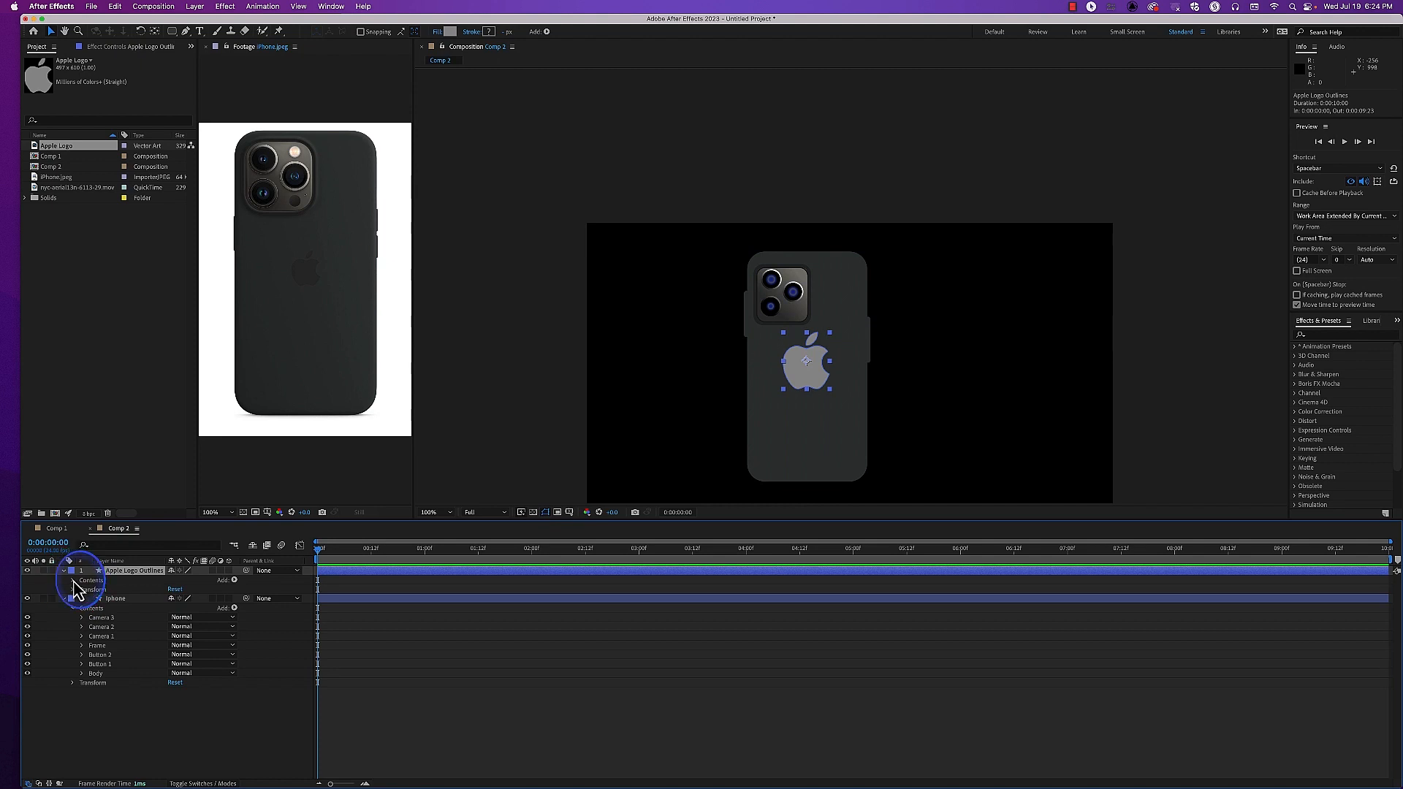
pyautogui.click(73, 580)
pyautogui.click(99, 590)
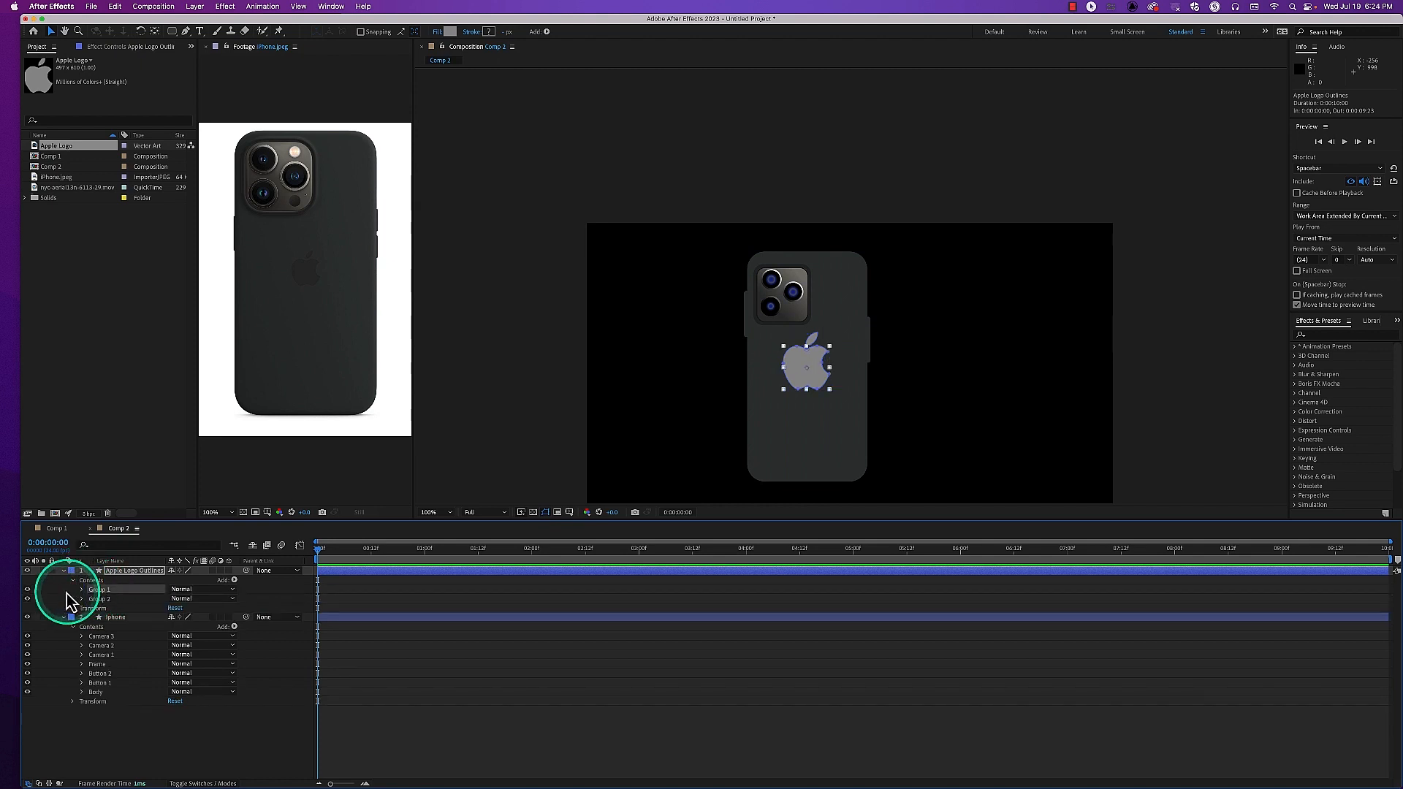
pyautogui.click(27, 590)
pyautogui.click(28, 590)
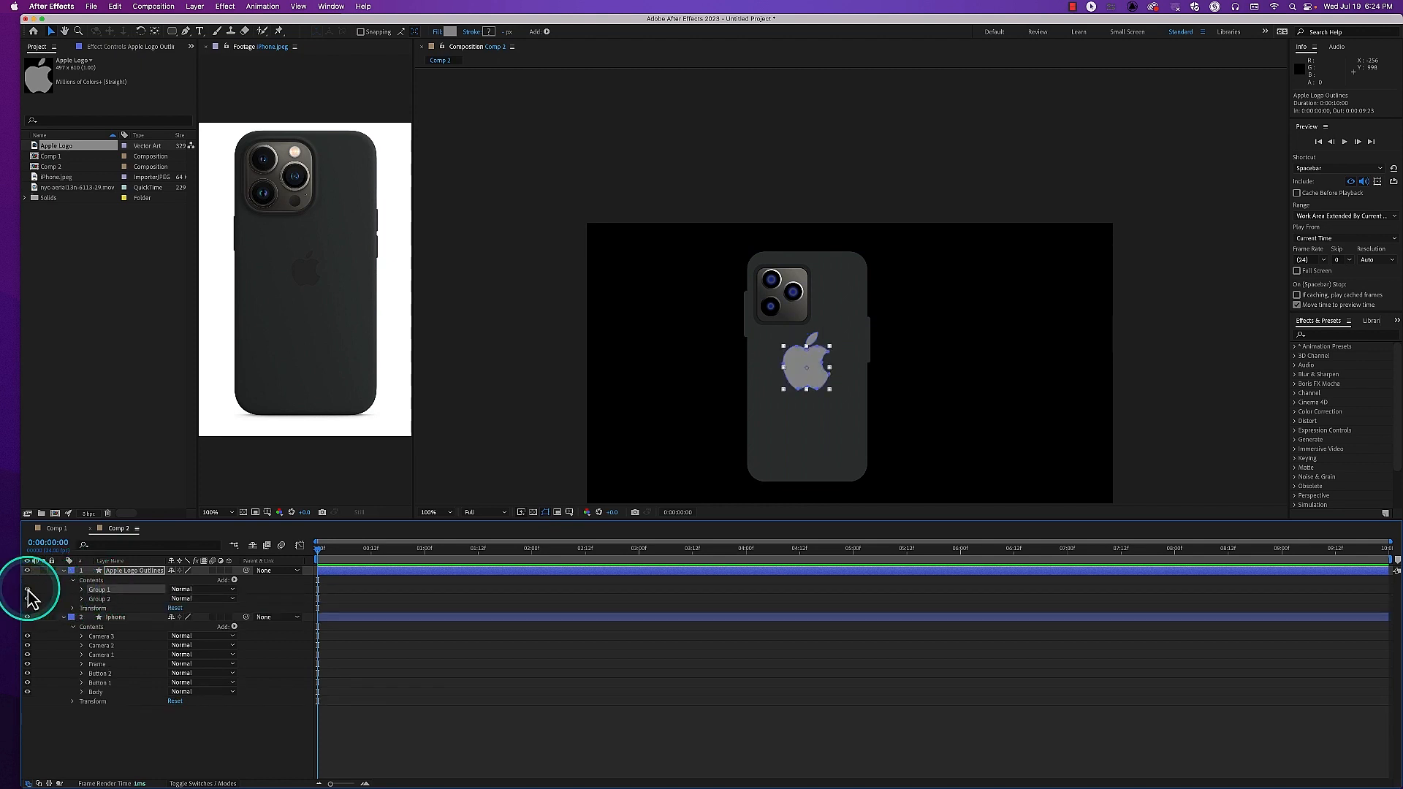
pyautogui.click(28, 599)
pyautogui.click(28, 599)
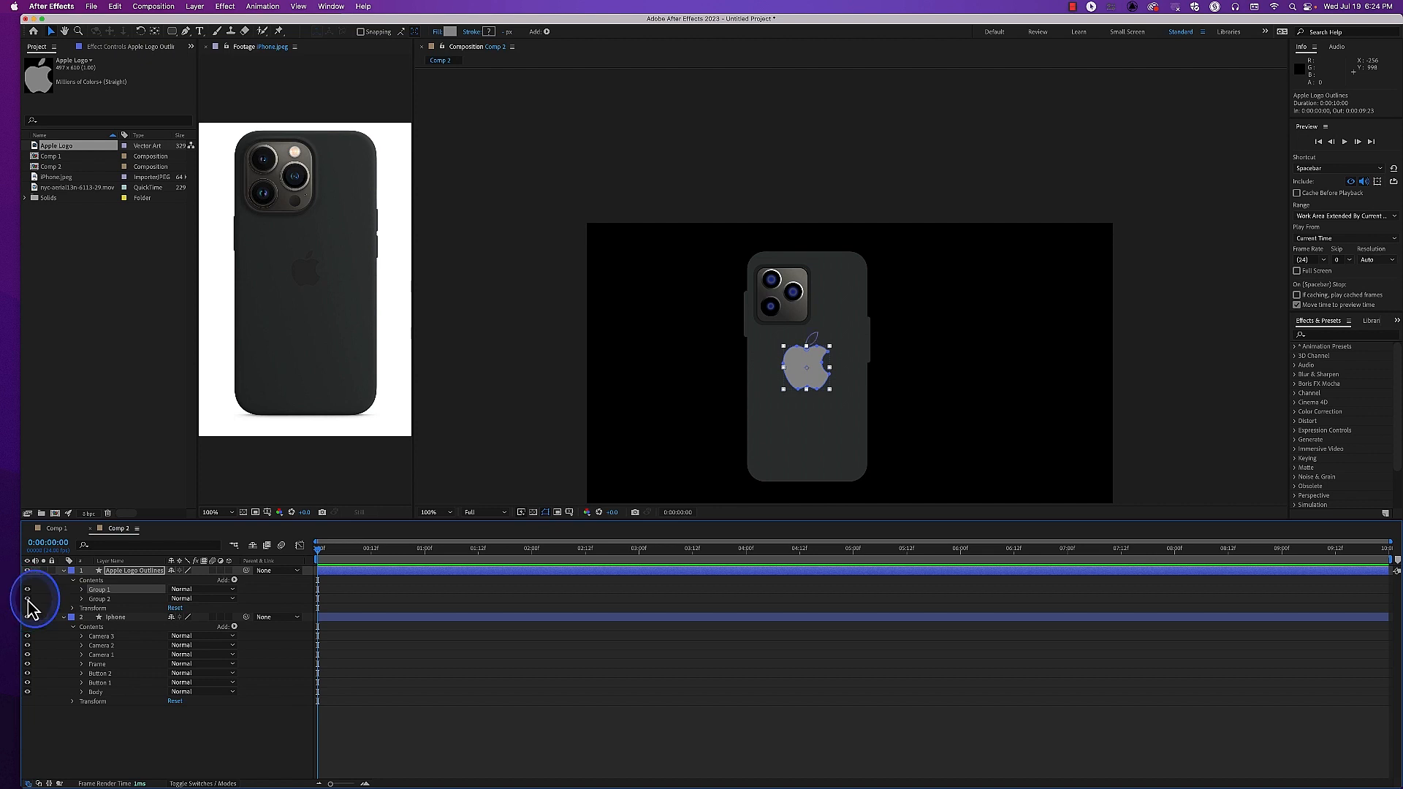
pyautogui.click(82, 589)
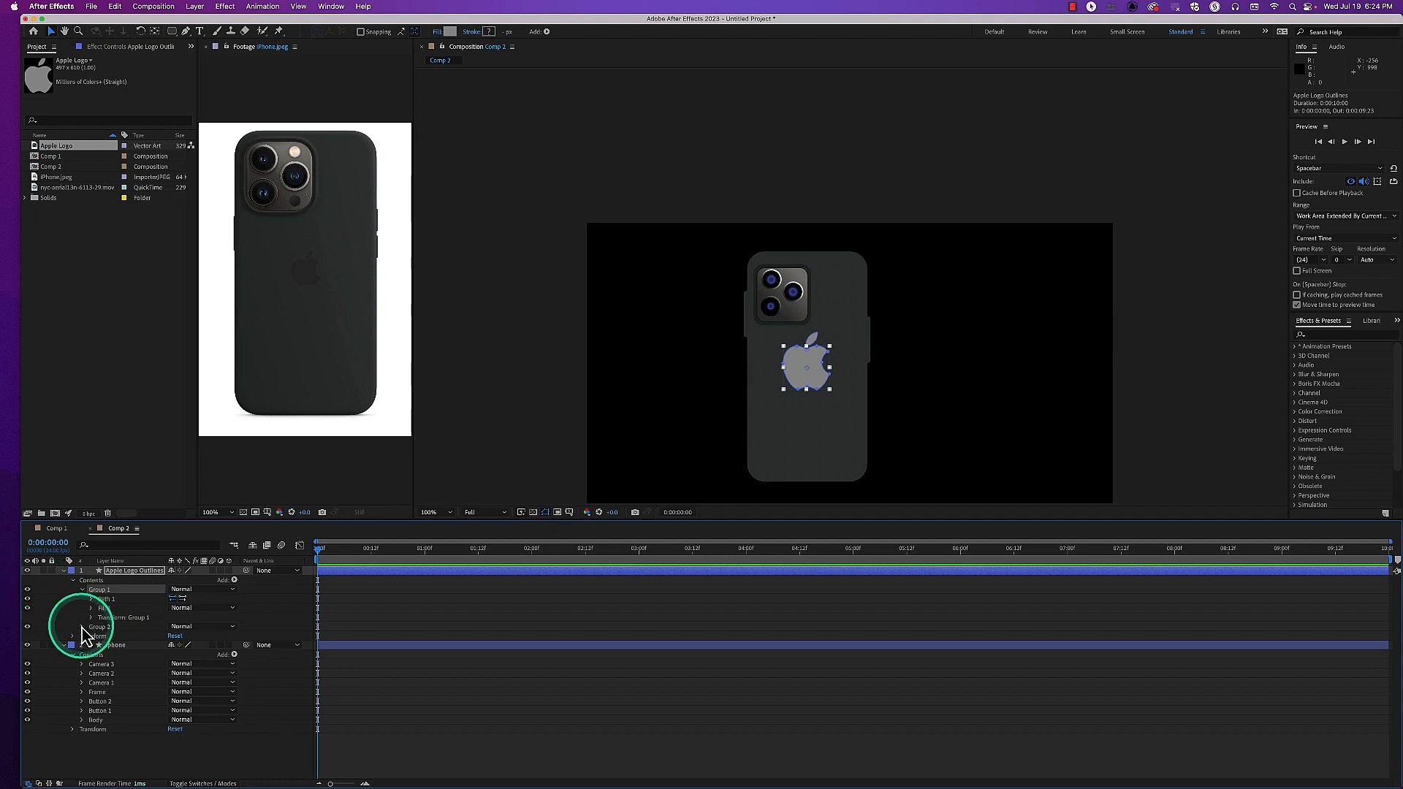
pyautogui.click(82, 627)
pyautogui.click(82, 627)
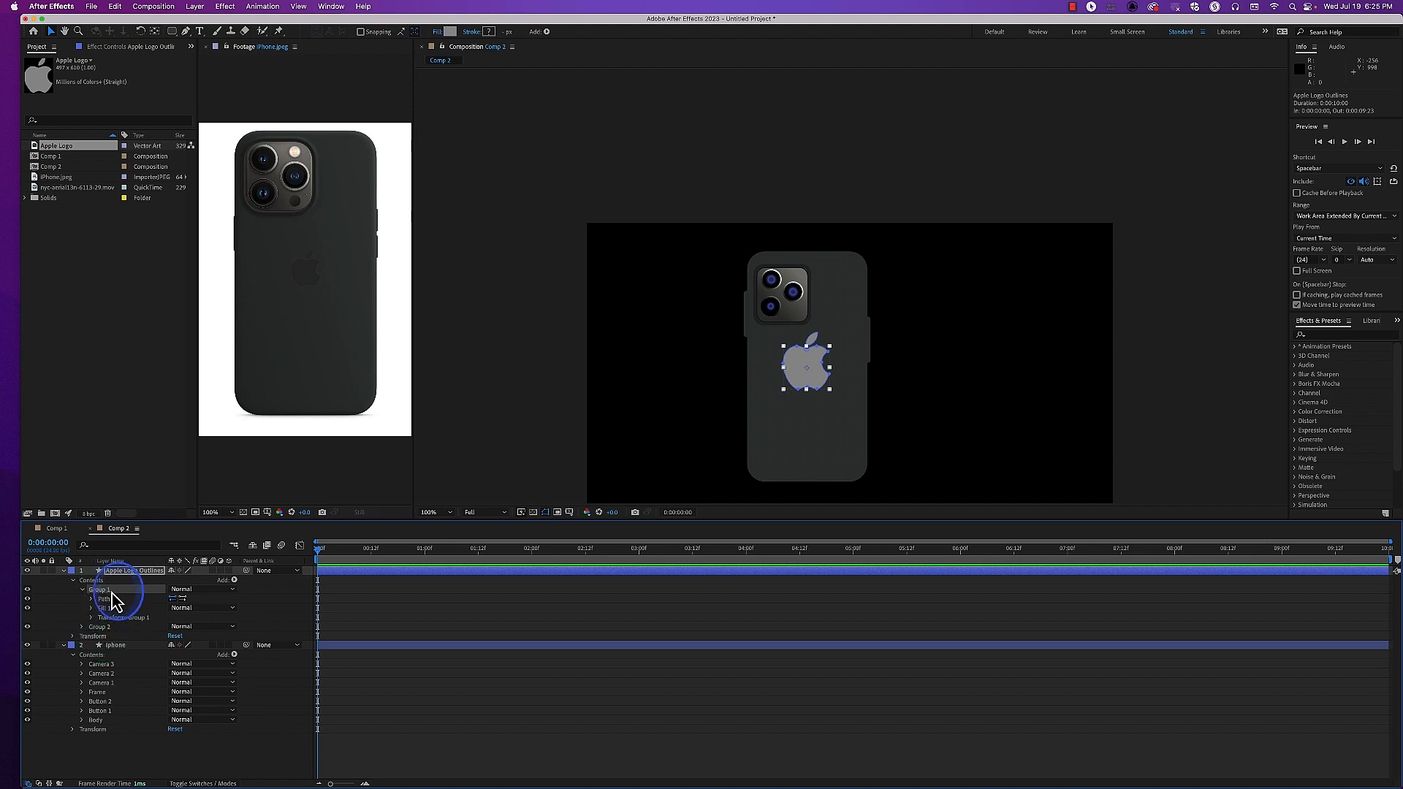
# Rename Group 1 of Apple Logo Outlines as AppleBody and Group 2 as AppleLeaf, and collapse the AppleBody group
pyautogui.press('Return')
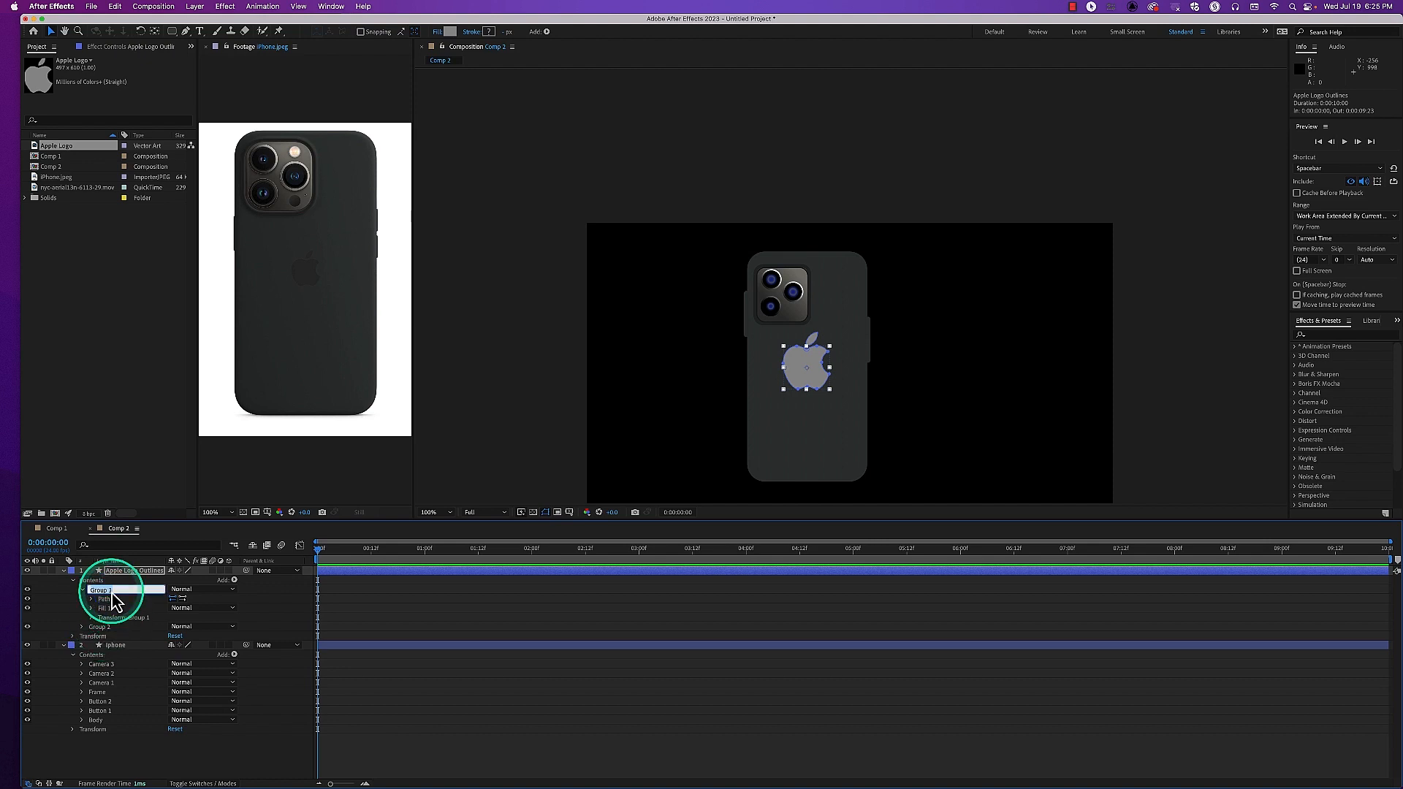
pyautogui.write('AppleBody')
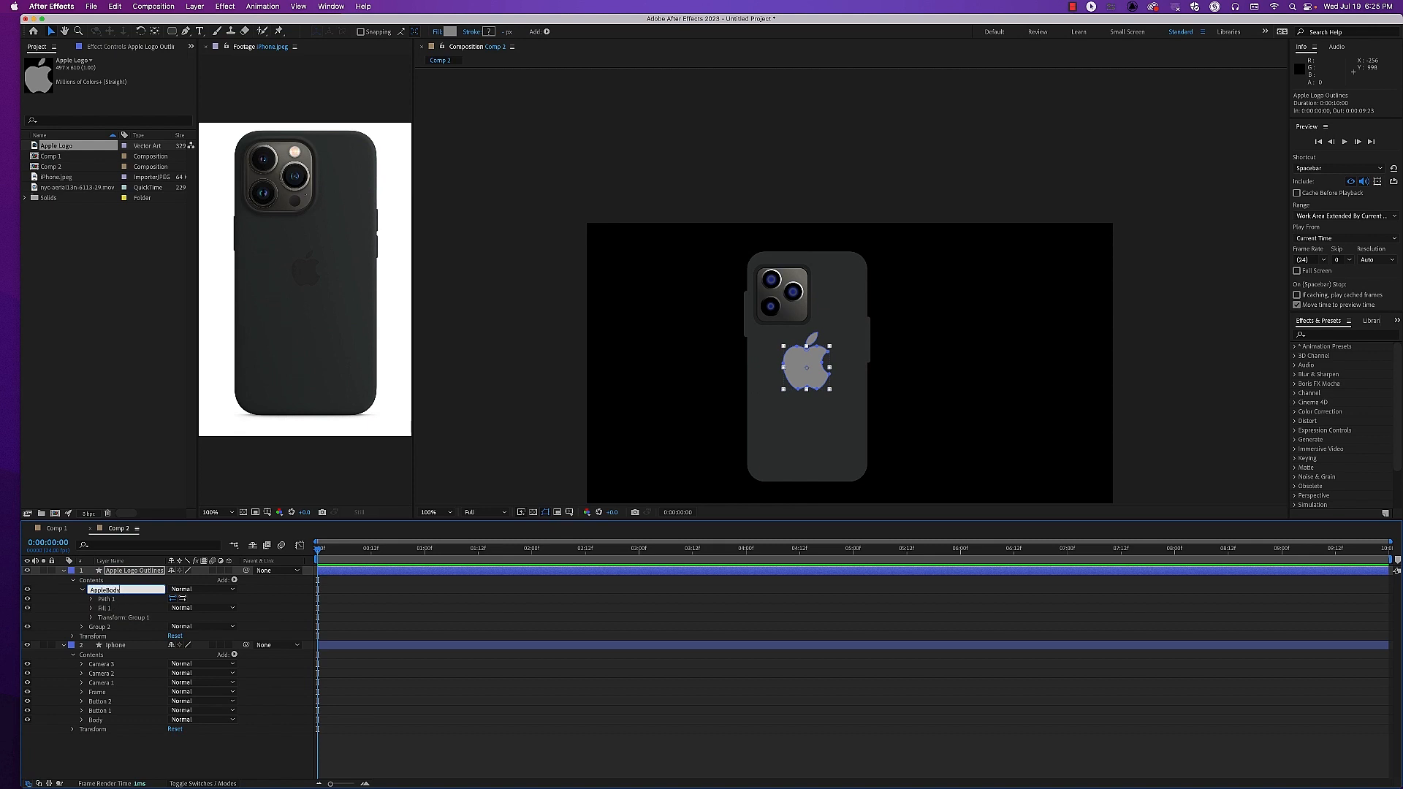
pyautogui.press('Return')
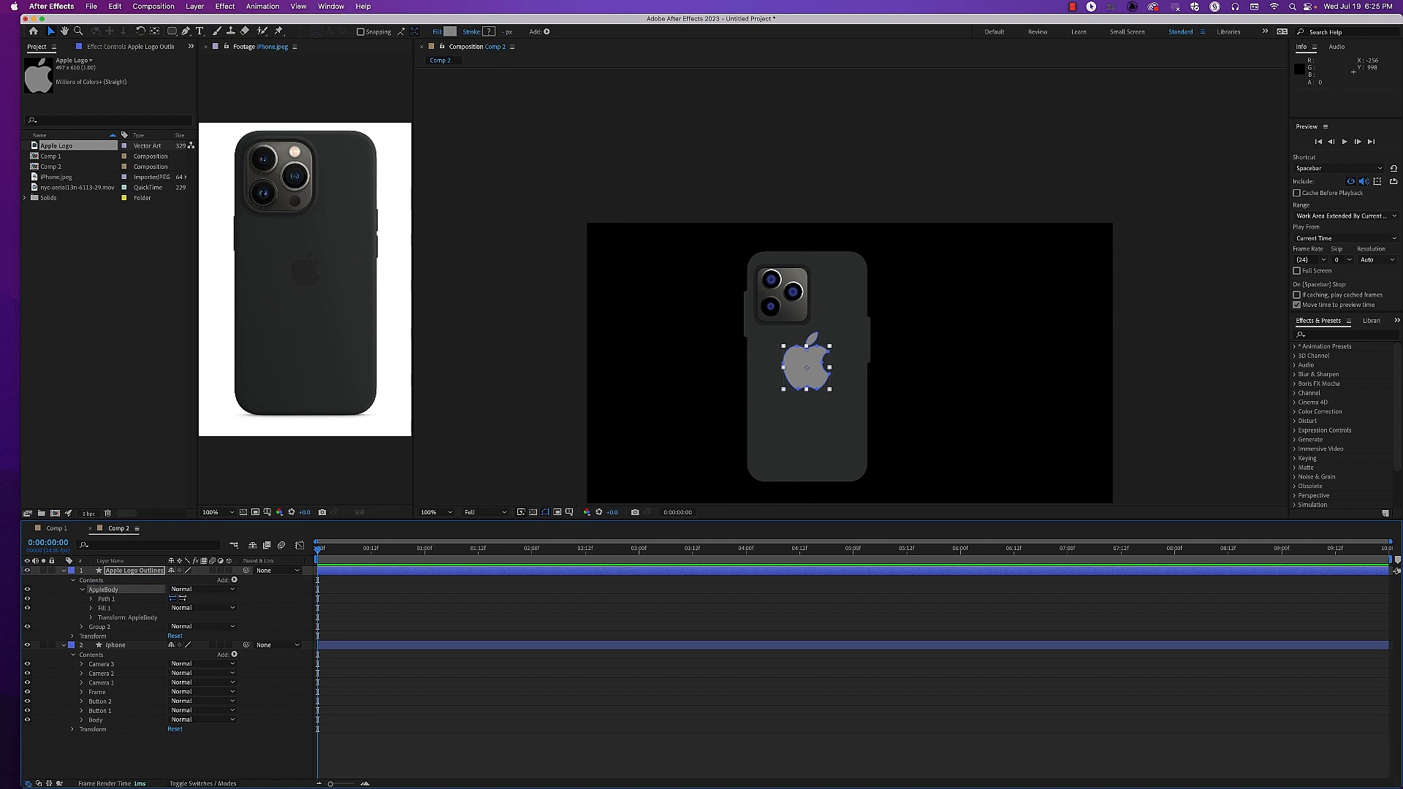
pyautogui.click(28, 628)
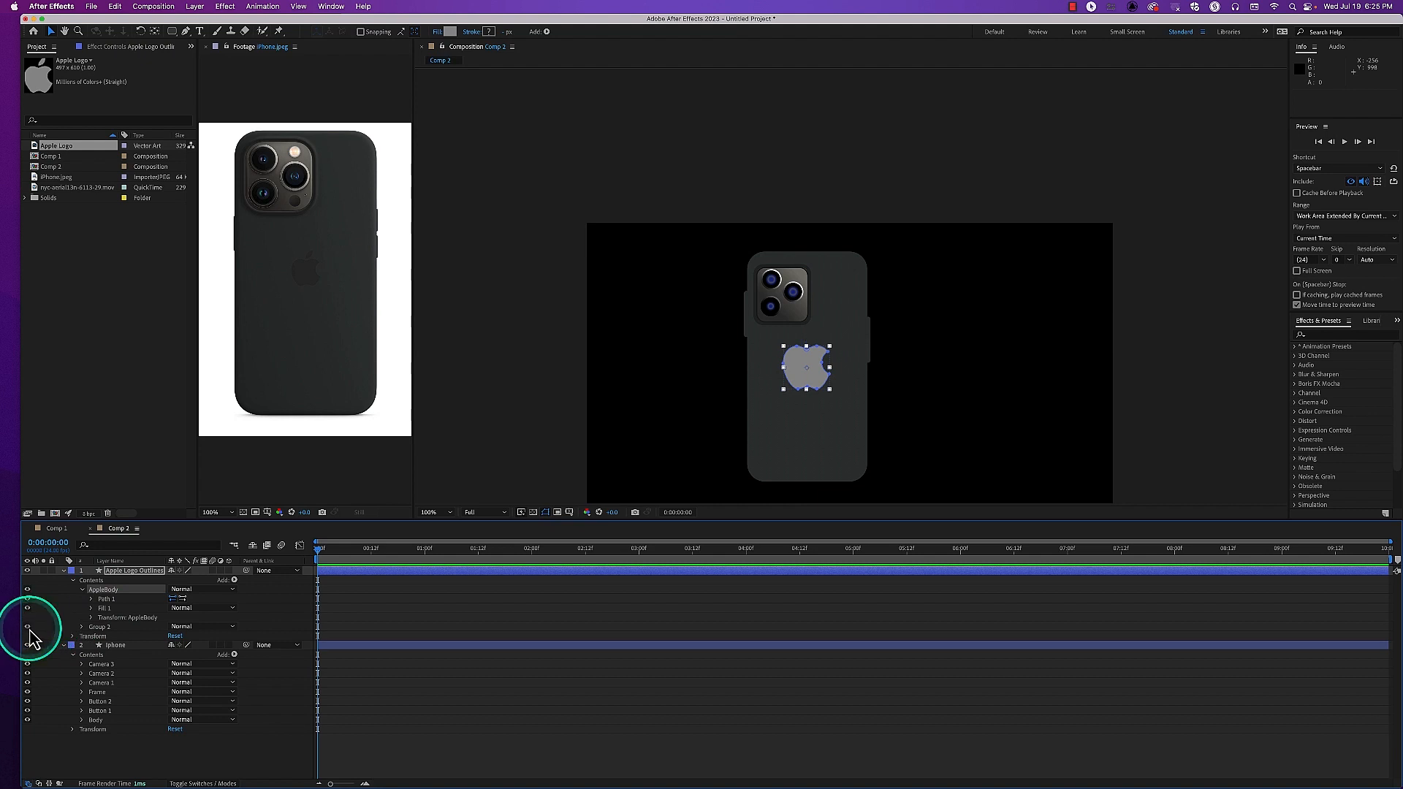
pyautogui.click(102, 629)
pyautogui.press('Return')
pyautogui.write('AppleLeaf')
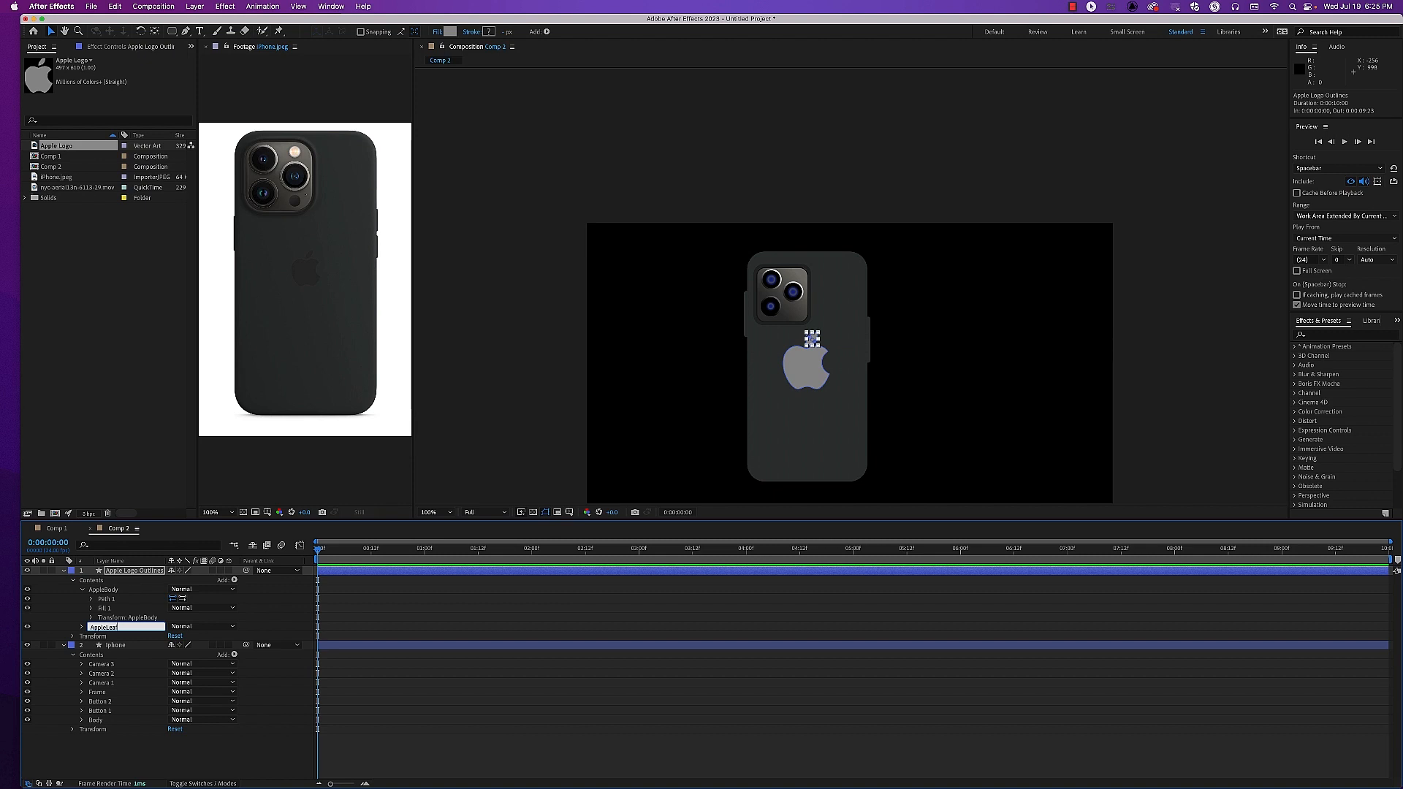
pyautogui.press('Return')
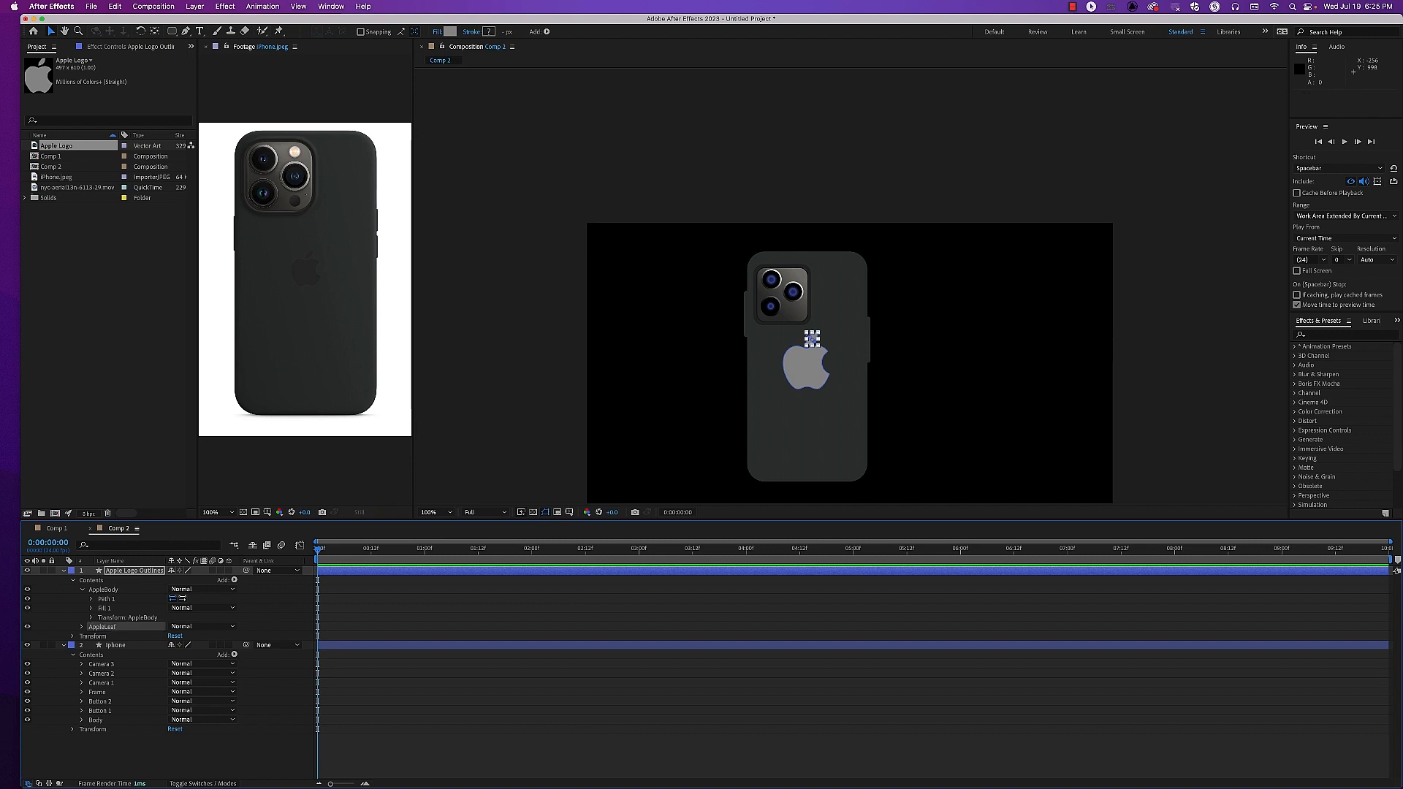
pyautogui.click(82, 590)
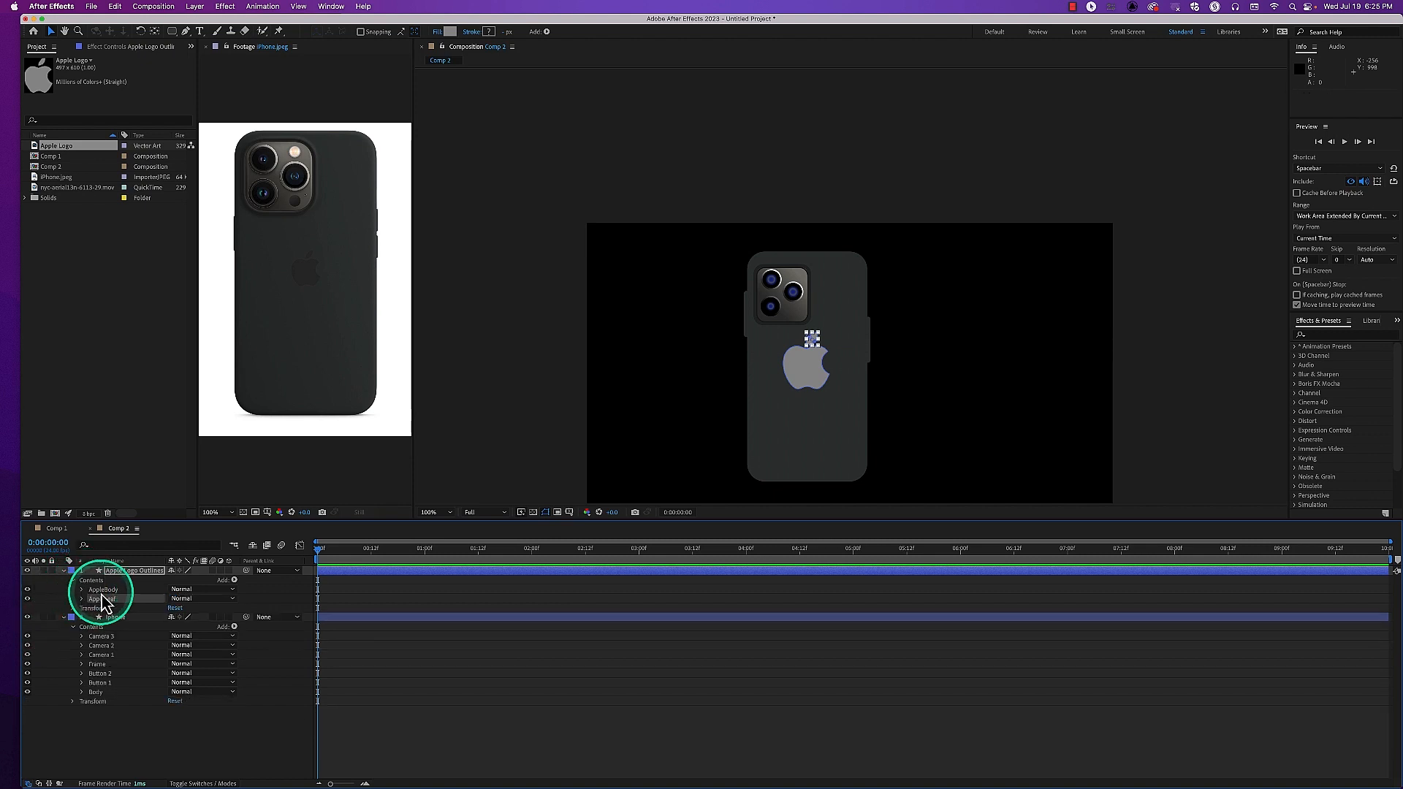
# Group the AppleBody and AppleLeaf shapes together and name the new group Logo
pyautogui.click(102, 591)
pyautogui.keyDown('shift'); pyautogui.click(105, 600); pyautogui.keyUp('shift')
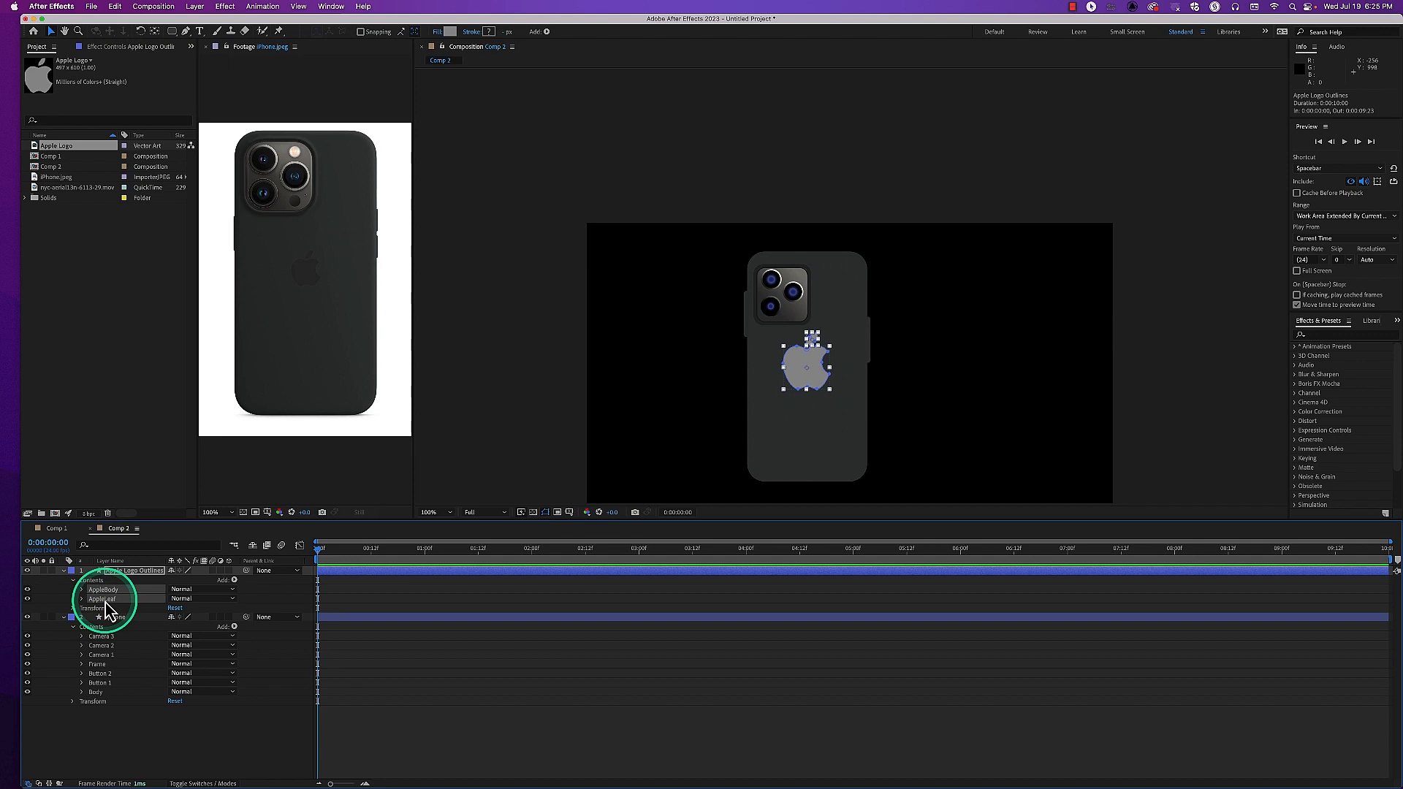
pyautogui.press('super+g')
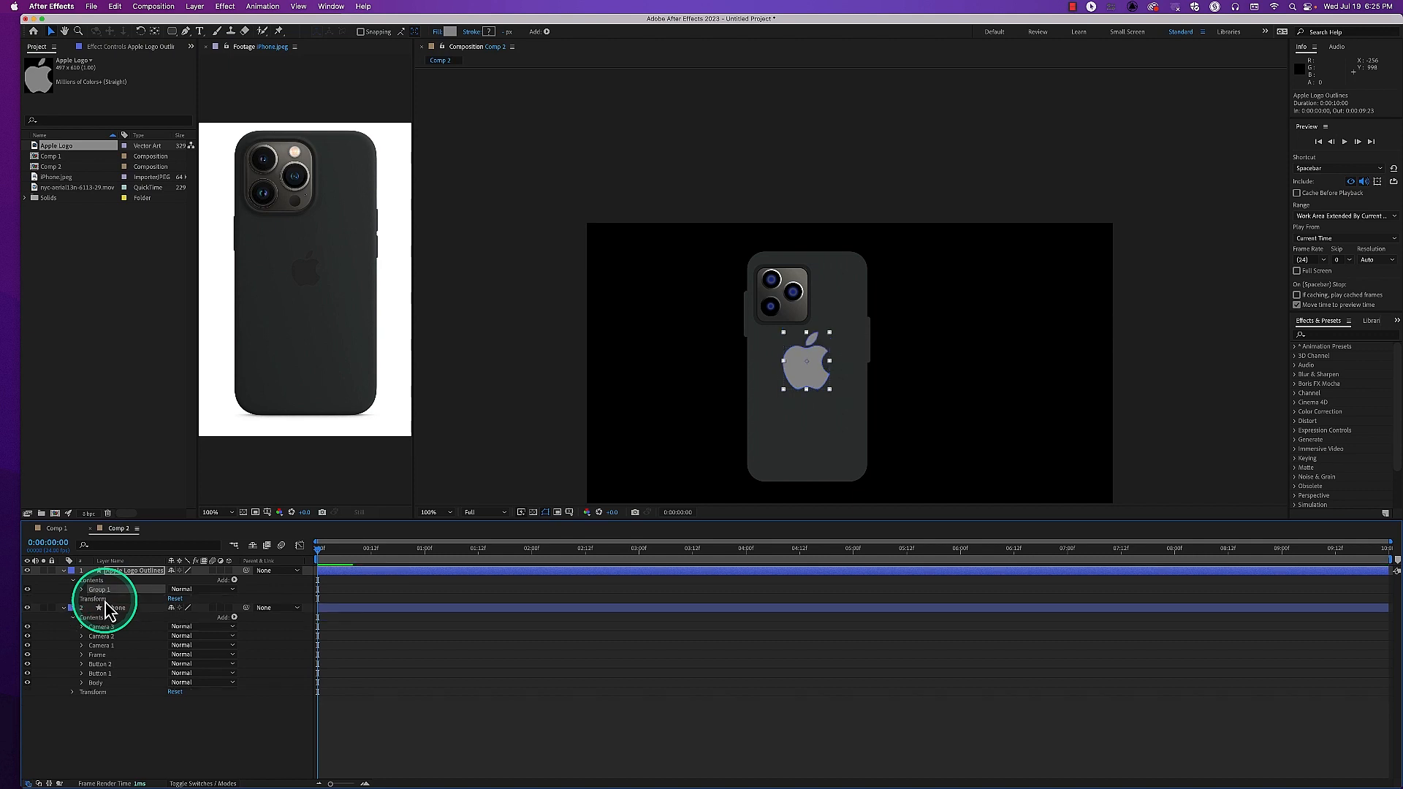
pyautogui.press('Return')
pyautogui.write('Logo')
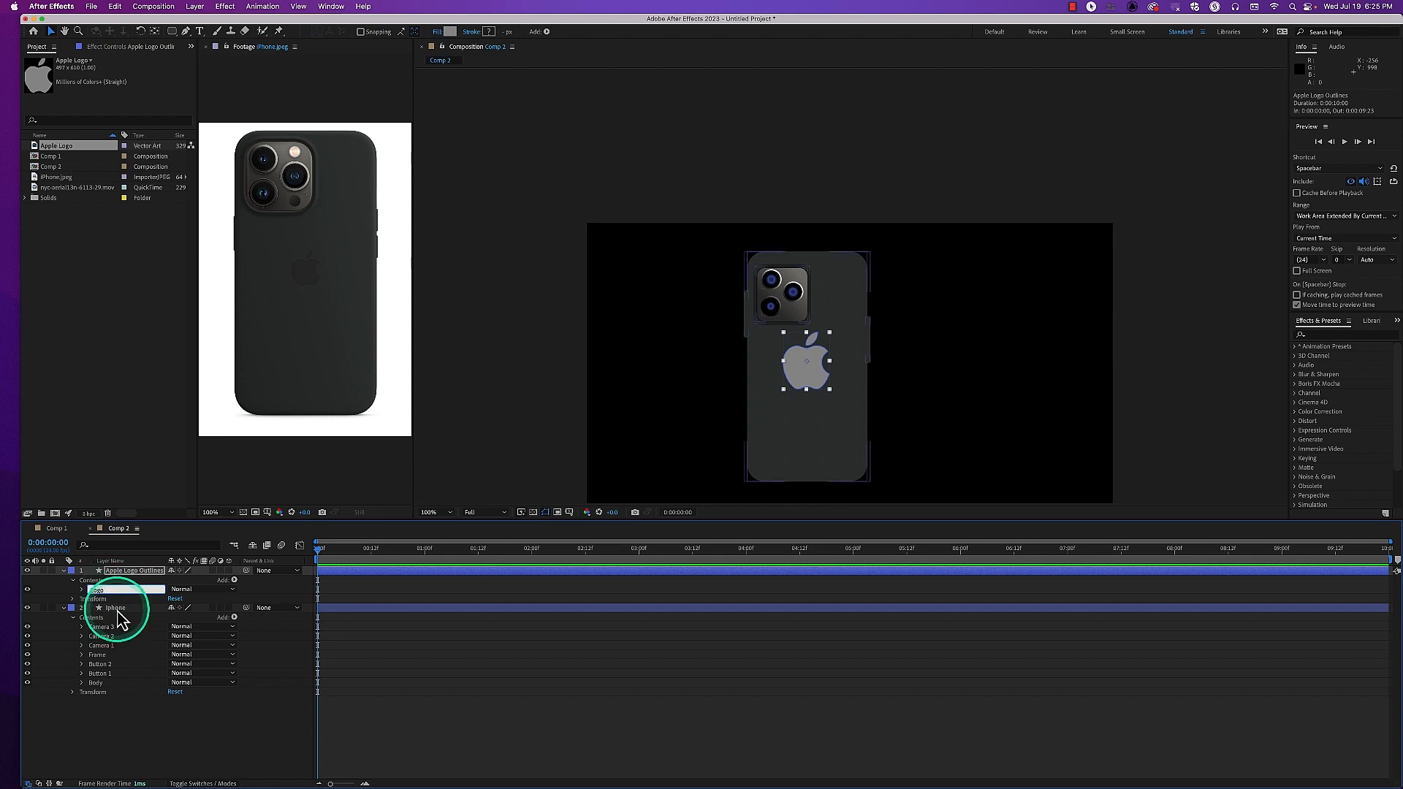
# Group Camera 1, Camera 2 and Camera 3 in the iphone layer and name the group Camera Group
pyautogui.click(103, 628)
pyautogui.click(105, 646)
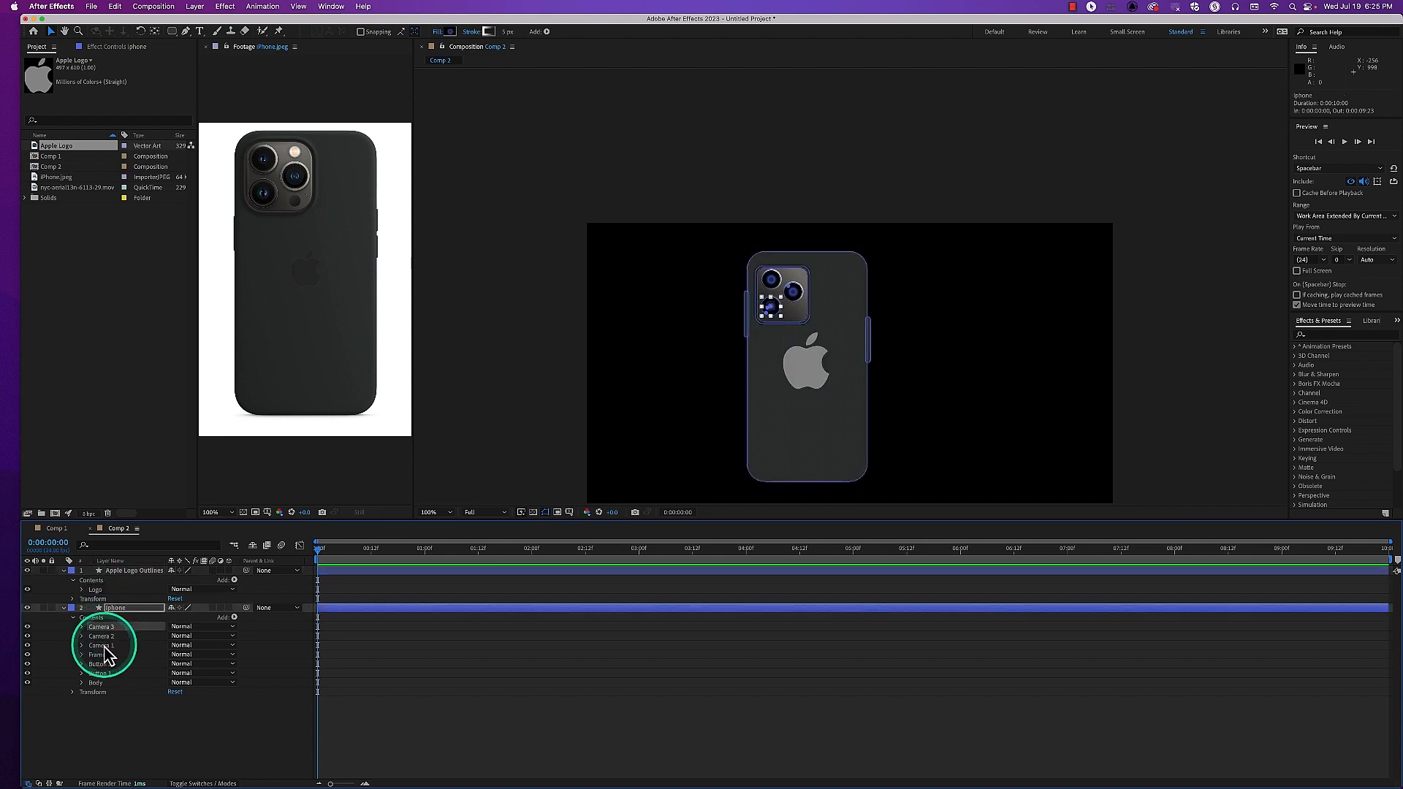
pyautogui.keyDown('shift'); pyautogui.click(105, 646); pyautogui.keyUp('shift')
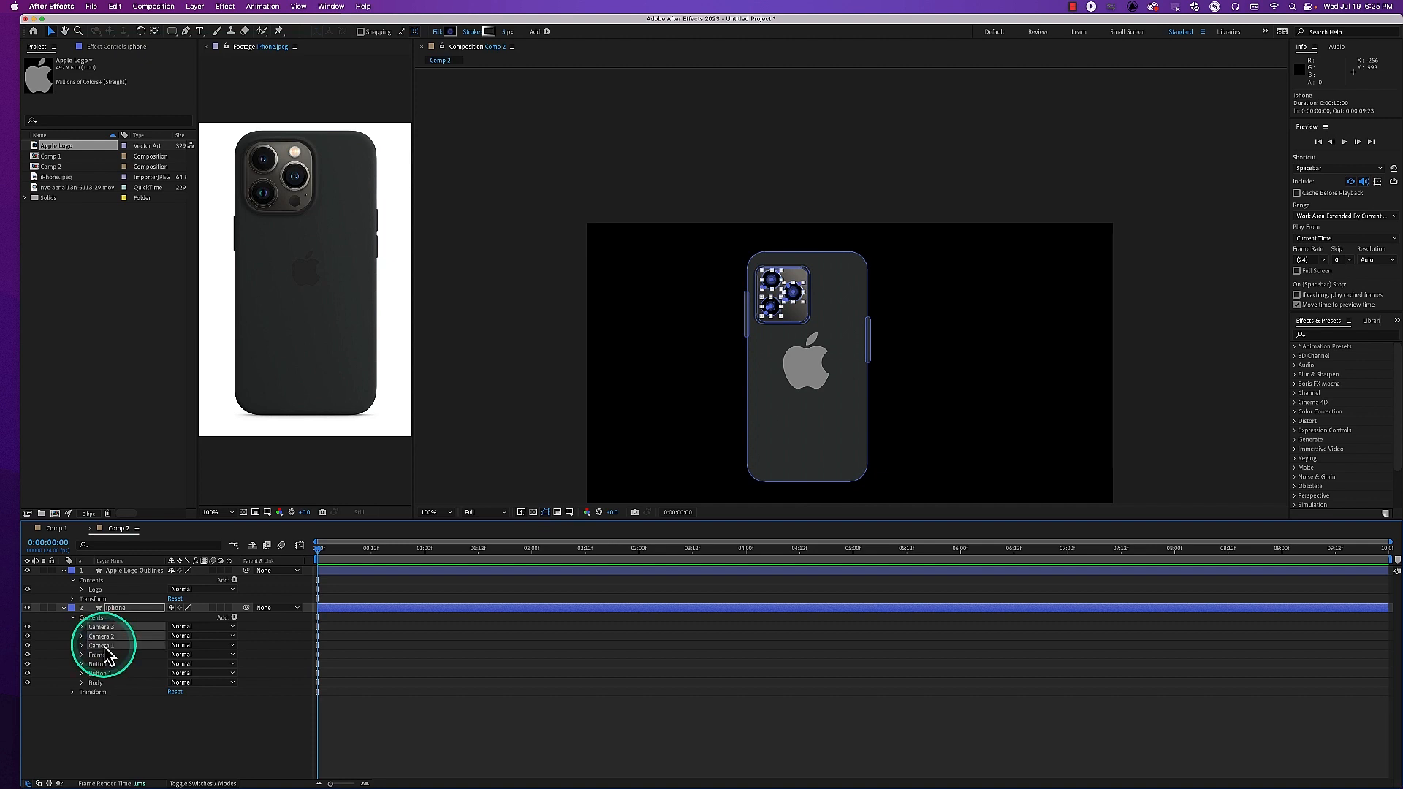
pyautogui.press('super+g')
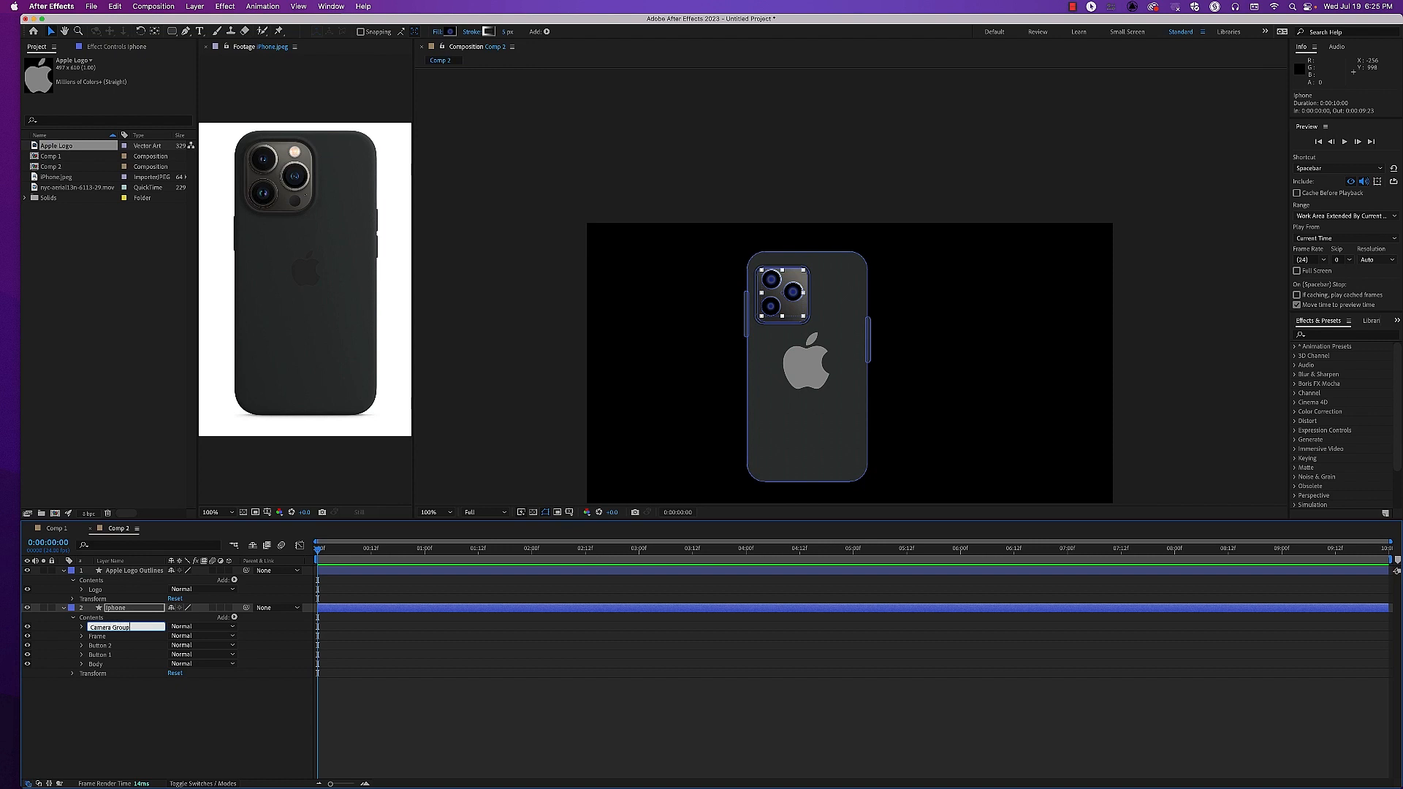
pyautogui.press('Return')
pyautogui.click(116, 691)
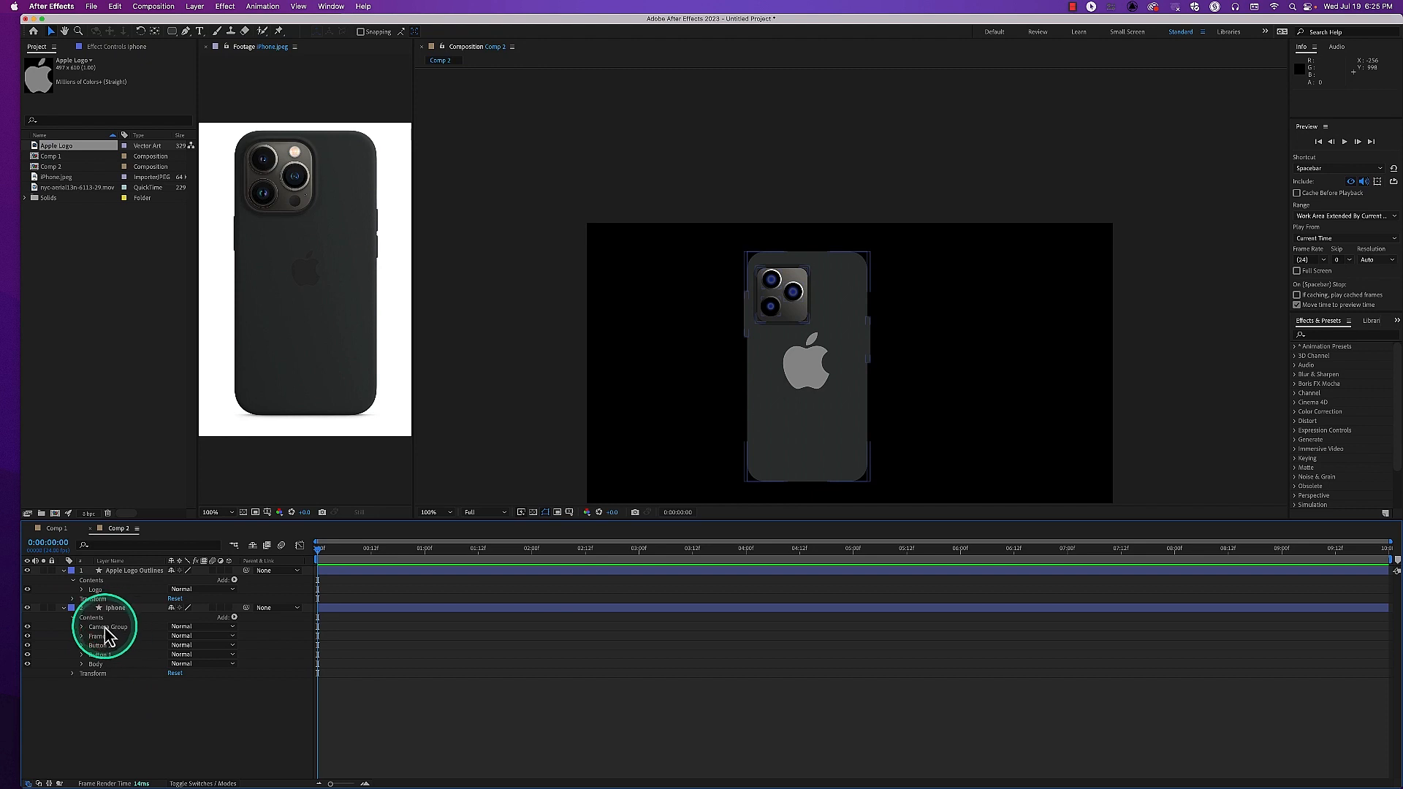
# Try rotating the three cameras together with the Camera Group's own transform, and undo the rotation
pyautogui.click(83, 628)
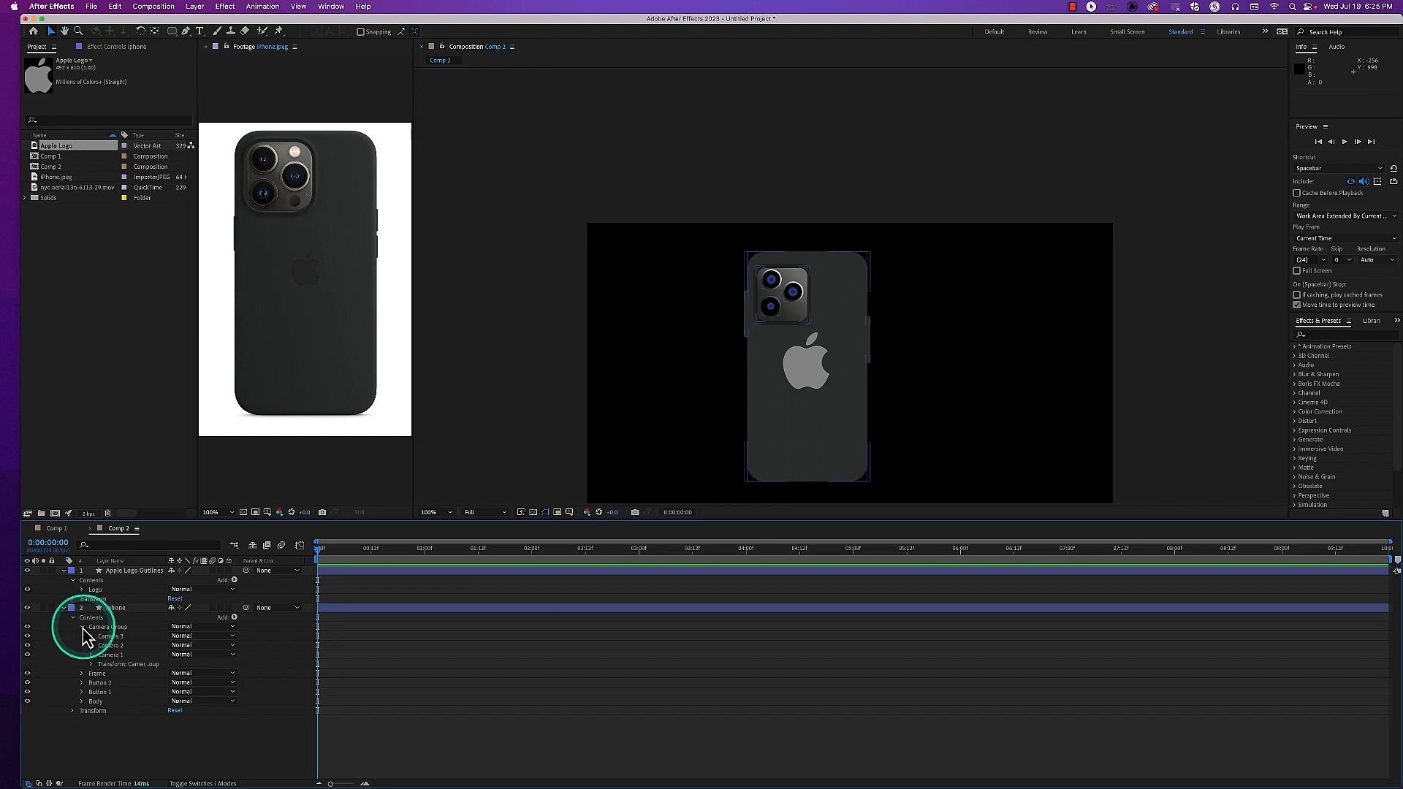
pyautogui.click(91, 664)
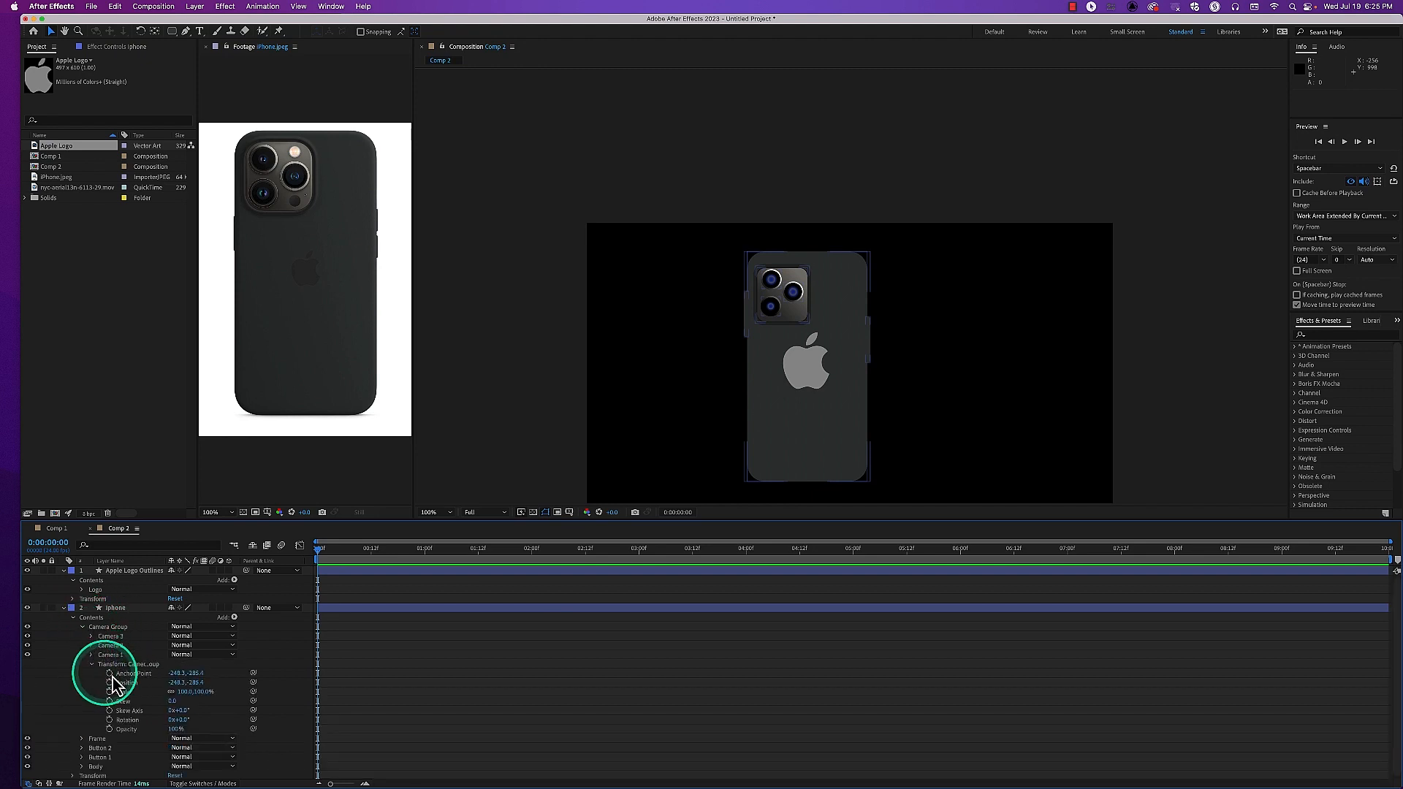
pyautogui.click(182, 721)
pyautogui.moveTo(182, 721); pyautogui.dragTo(209, 738)
pyautogui.press('super+z')
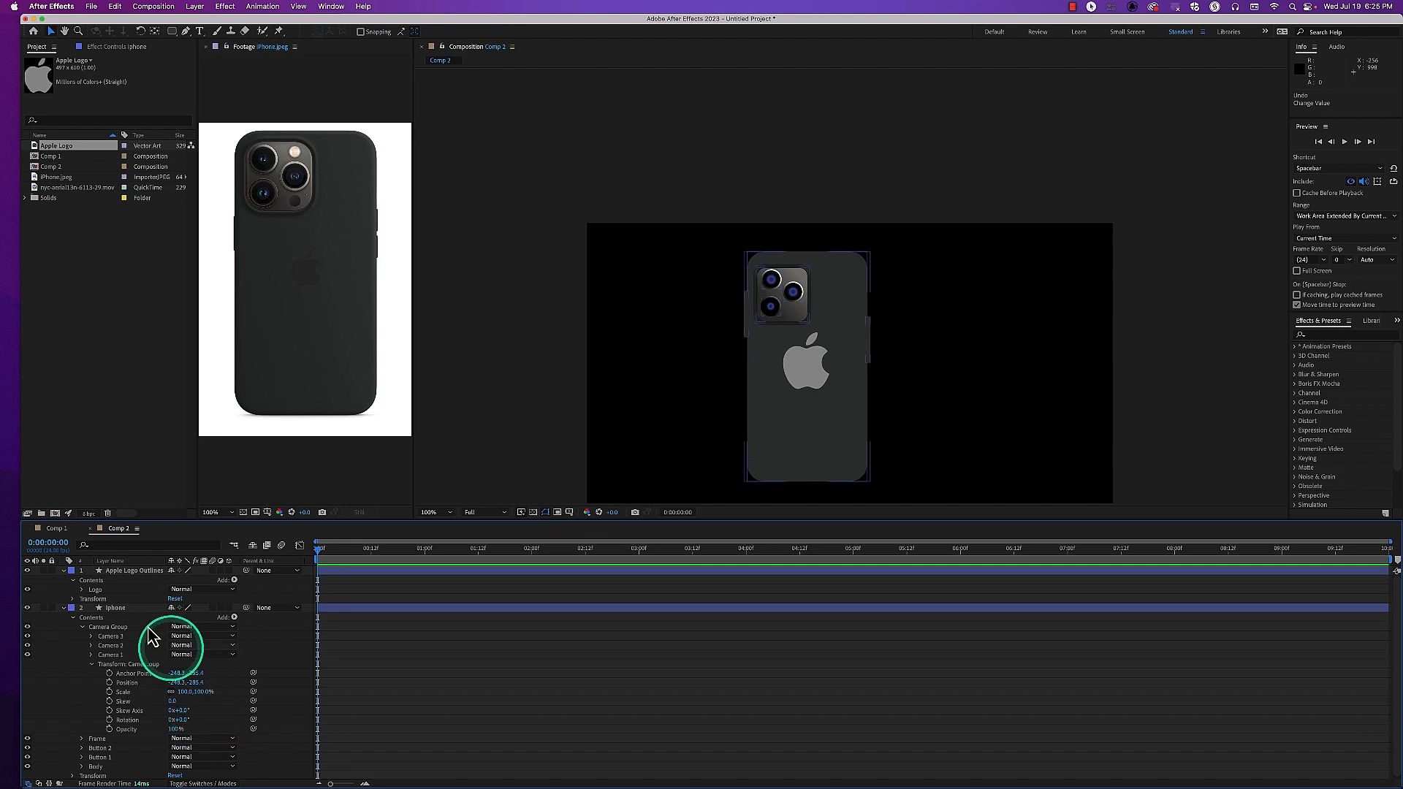
# Copy the Logo group from Apple Logo Outlines into the Contents of the iphone layer, and collapse the Camera Group
pyautogui.click(64, 608)
pyautogui.click(124, 570)
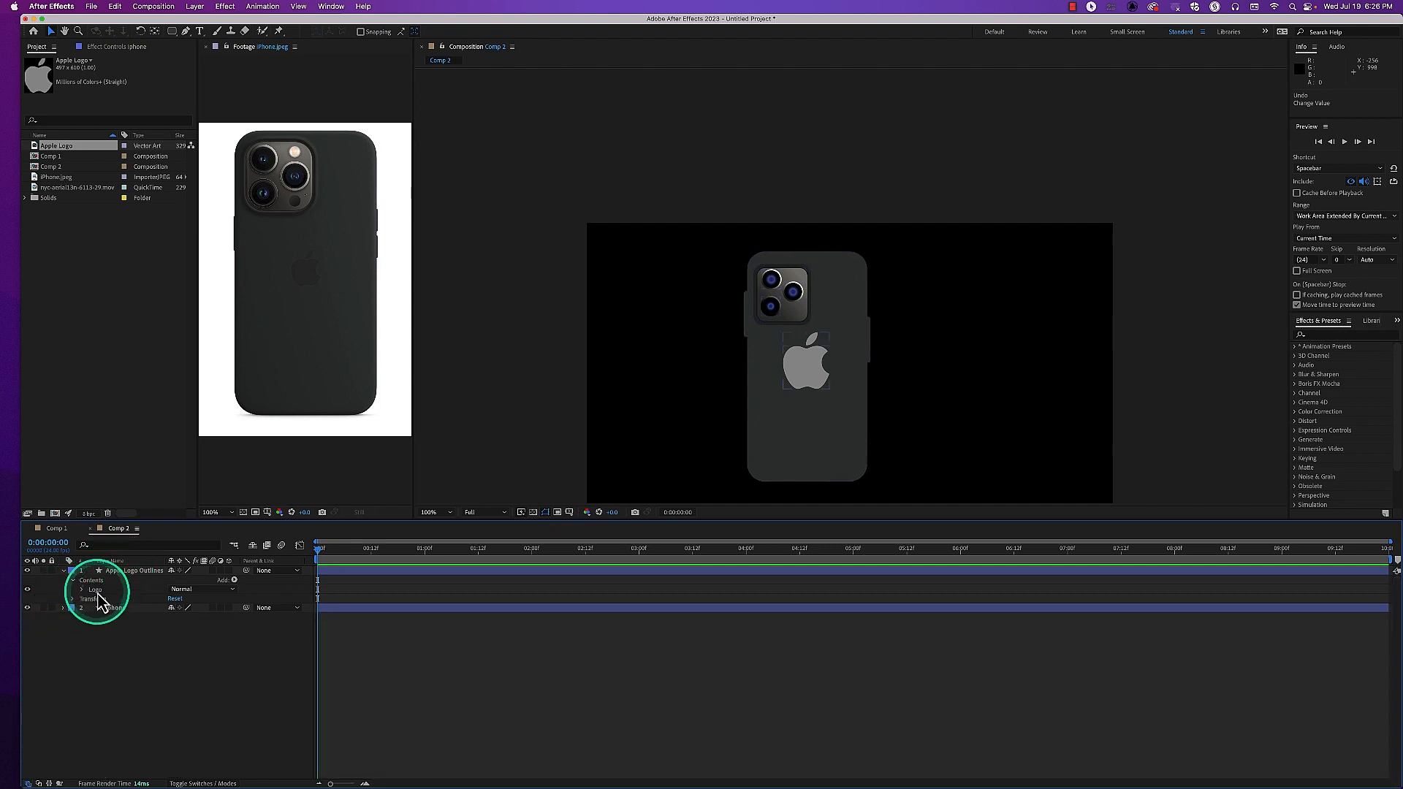
pyautogui.click(97, 591)
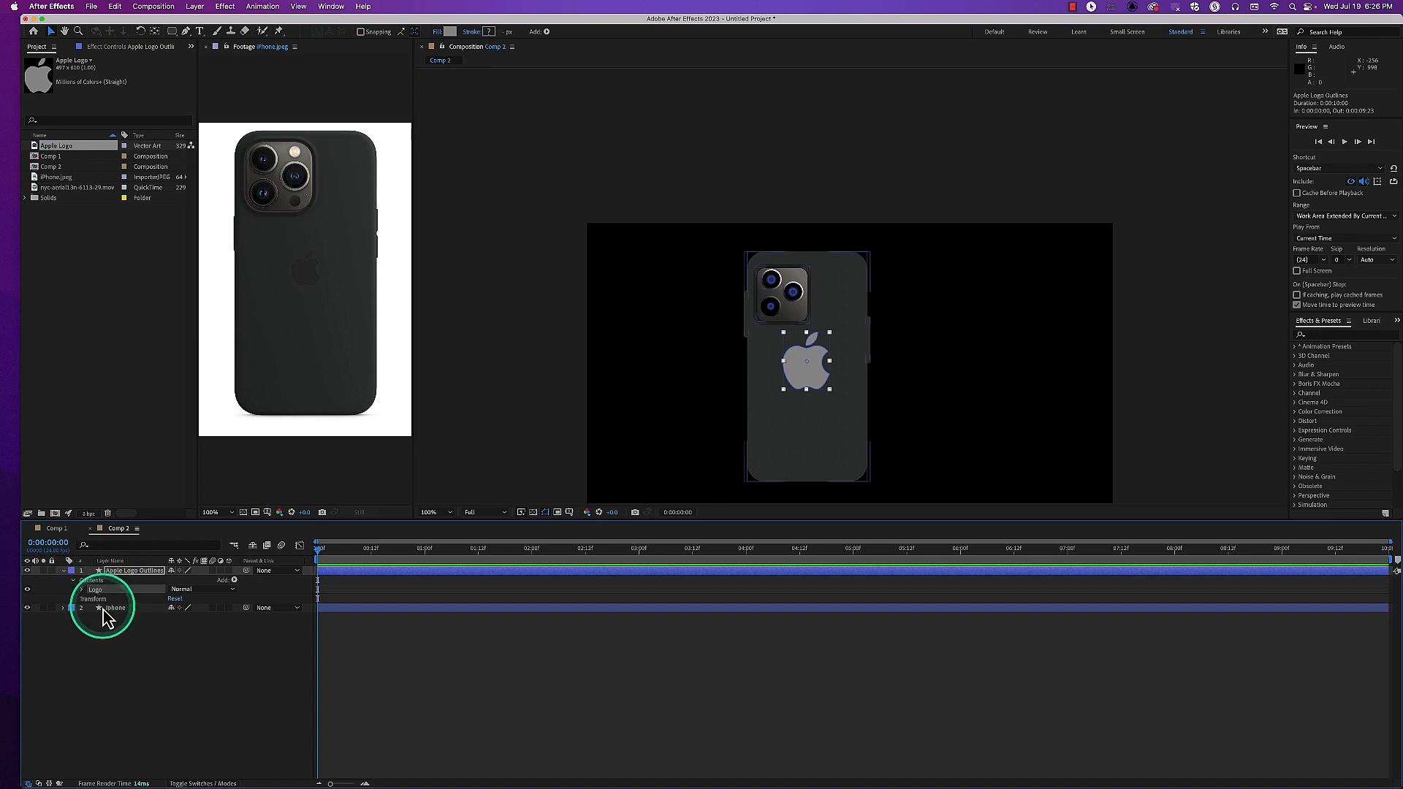
pyautogui.click(65, 608)
pyautogui.click(73, 622)
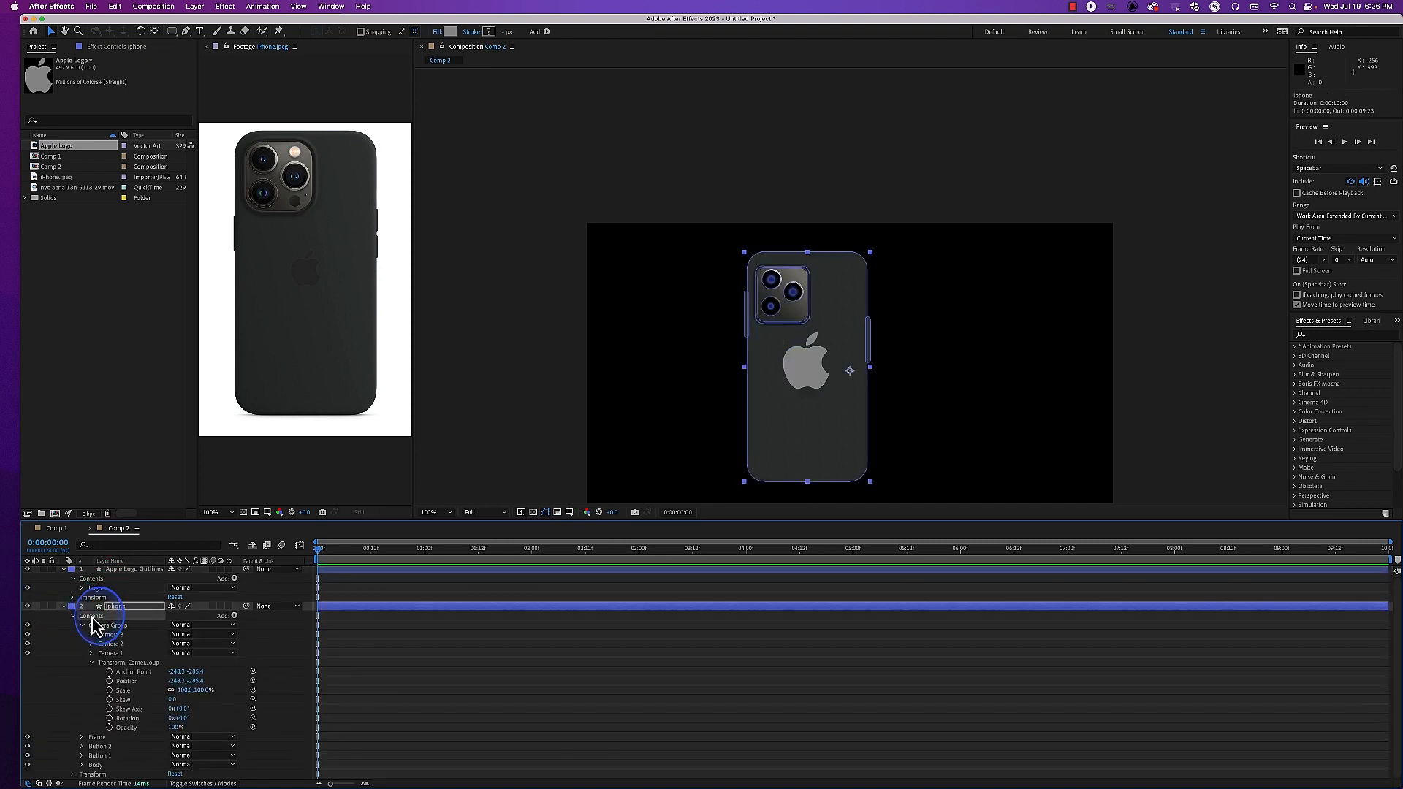
pyautogui.press('cmd+v')
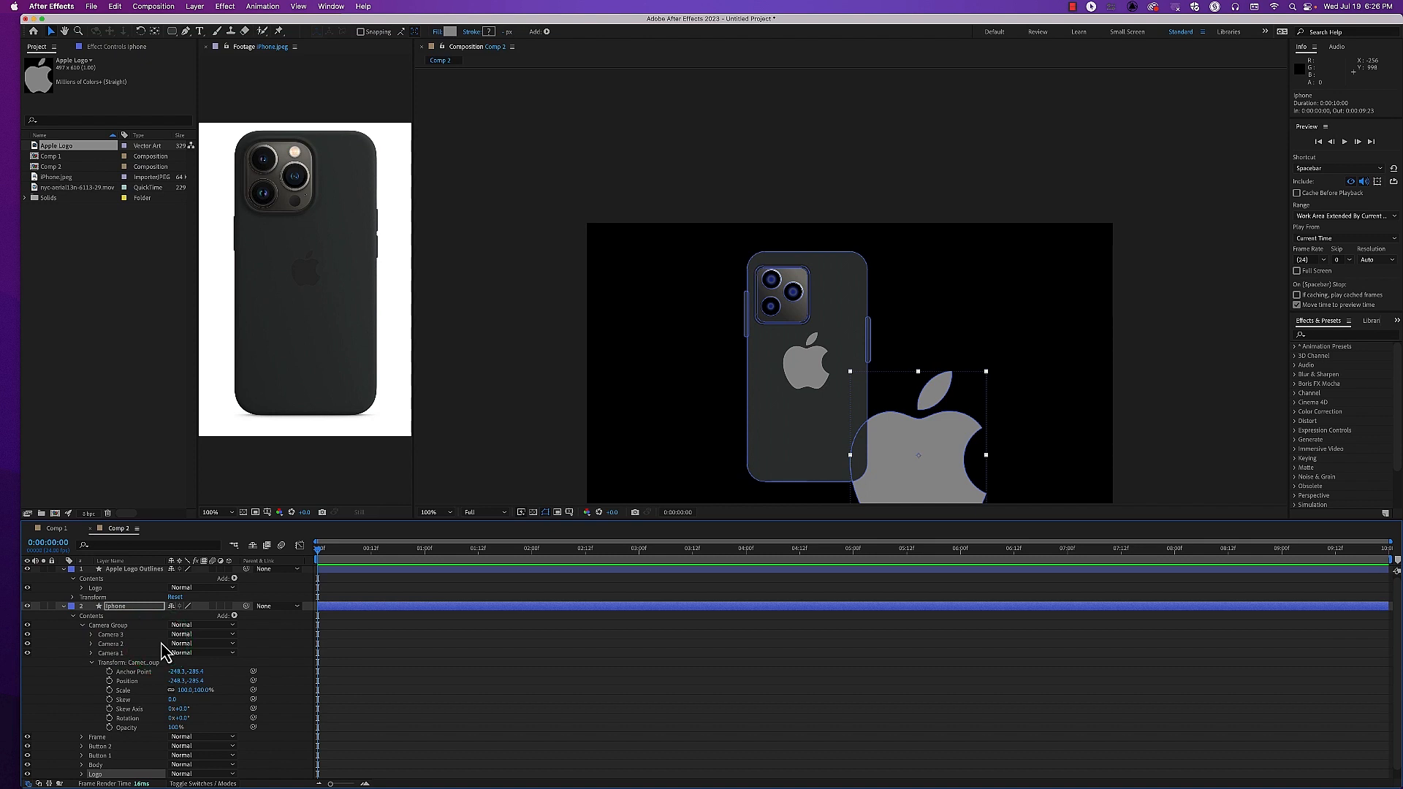
pyautogui.click(83, 626)
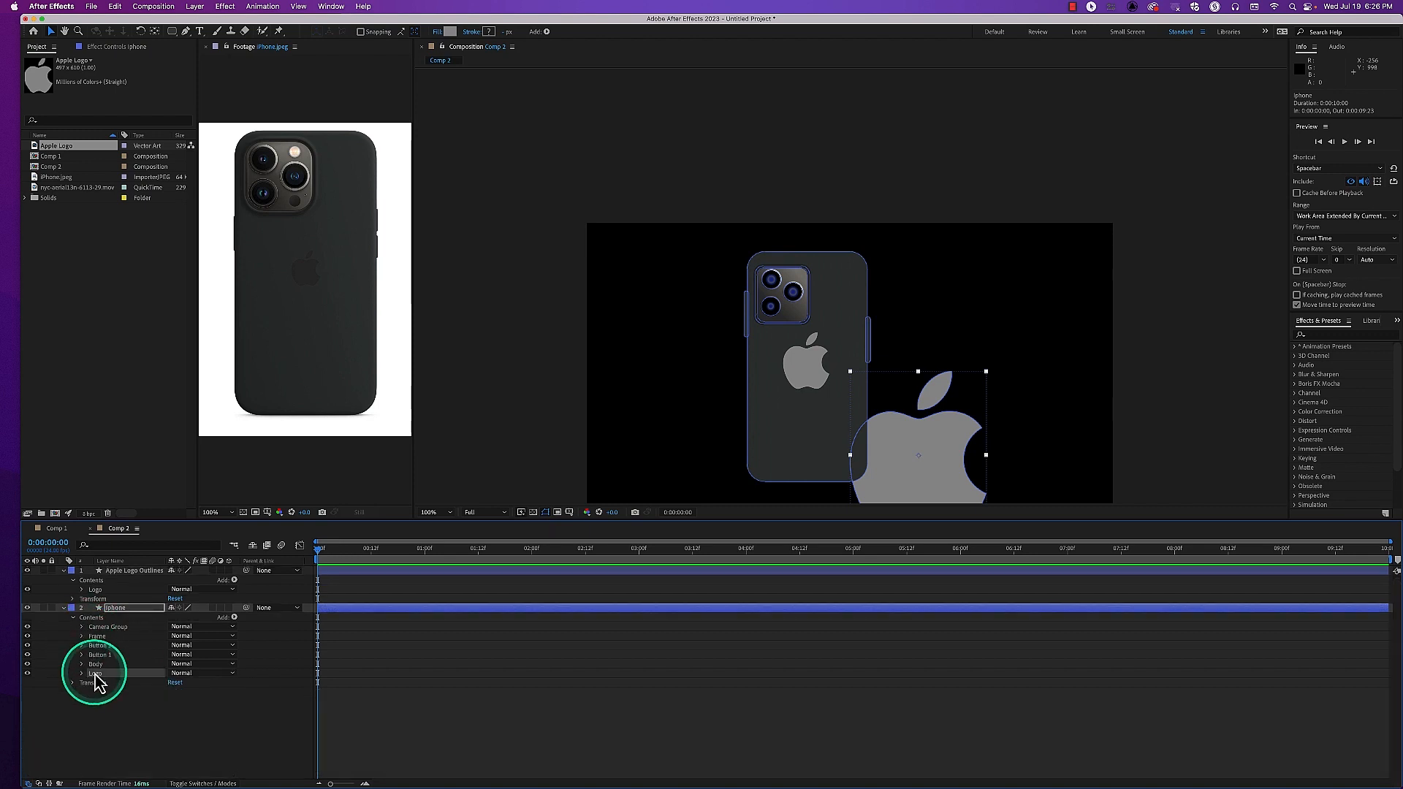
# Delete the Apple Logo Outlines layer from Comp 2
pyautogui.click(143, 572)
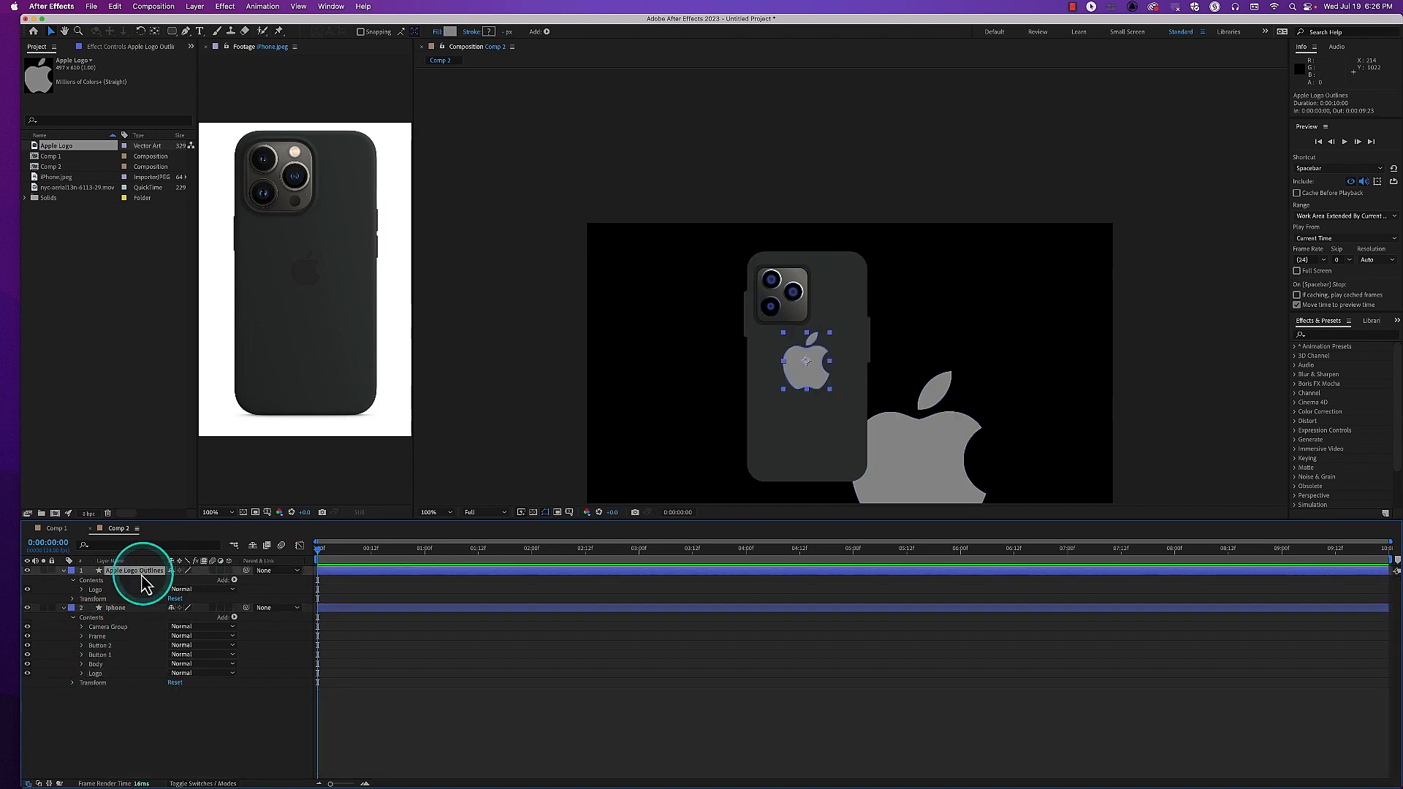
pyautogui.press('Delete')
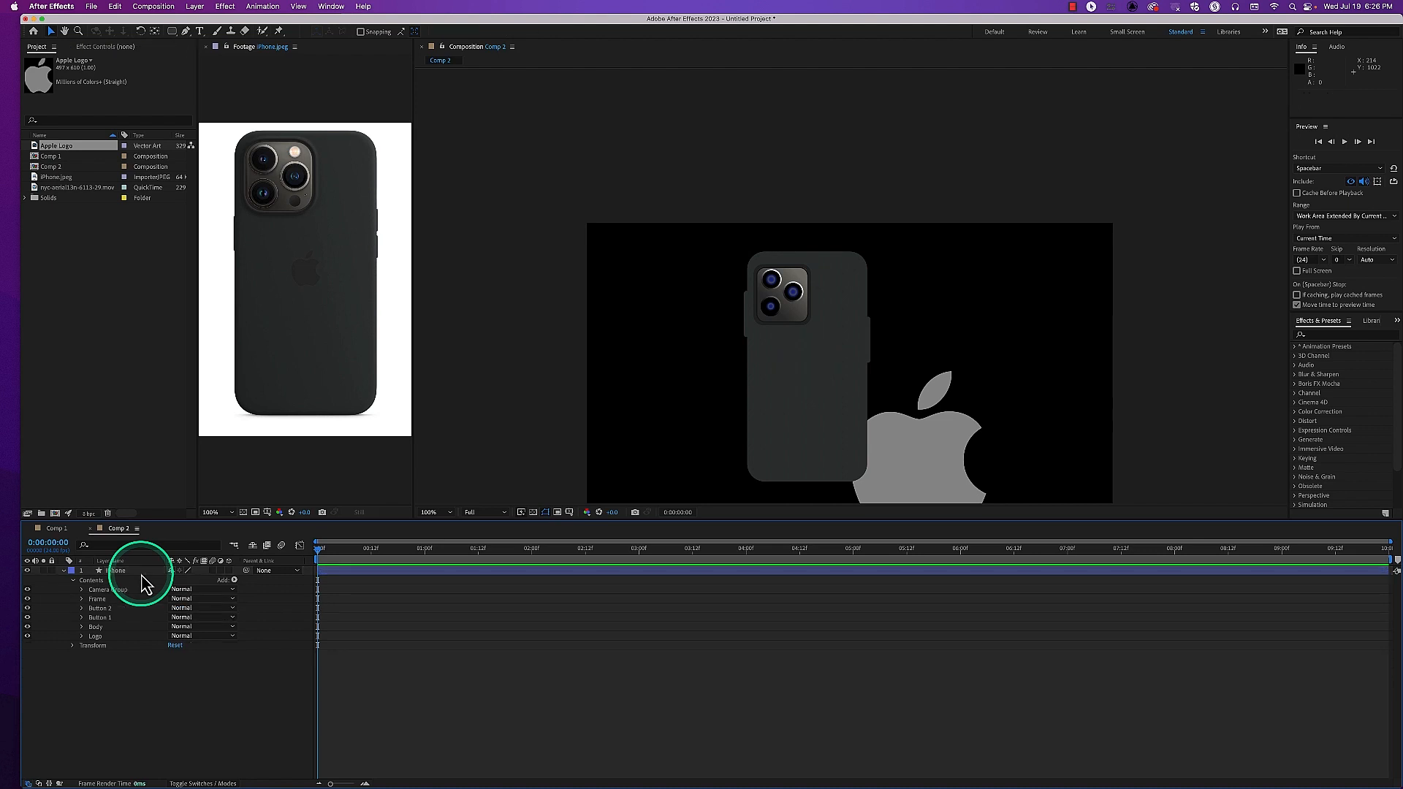
# Scale the Logo group in the iphone layer to 24% and move it onto the phone's back below the cameras
pyautogui.click(95, 636)
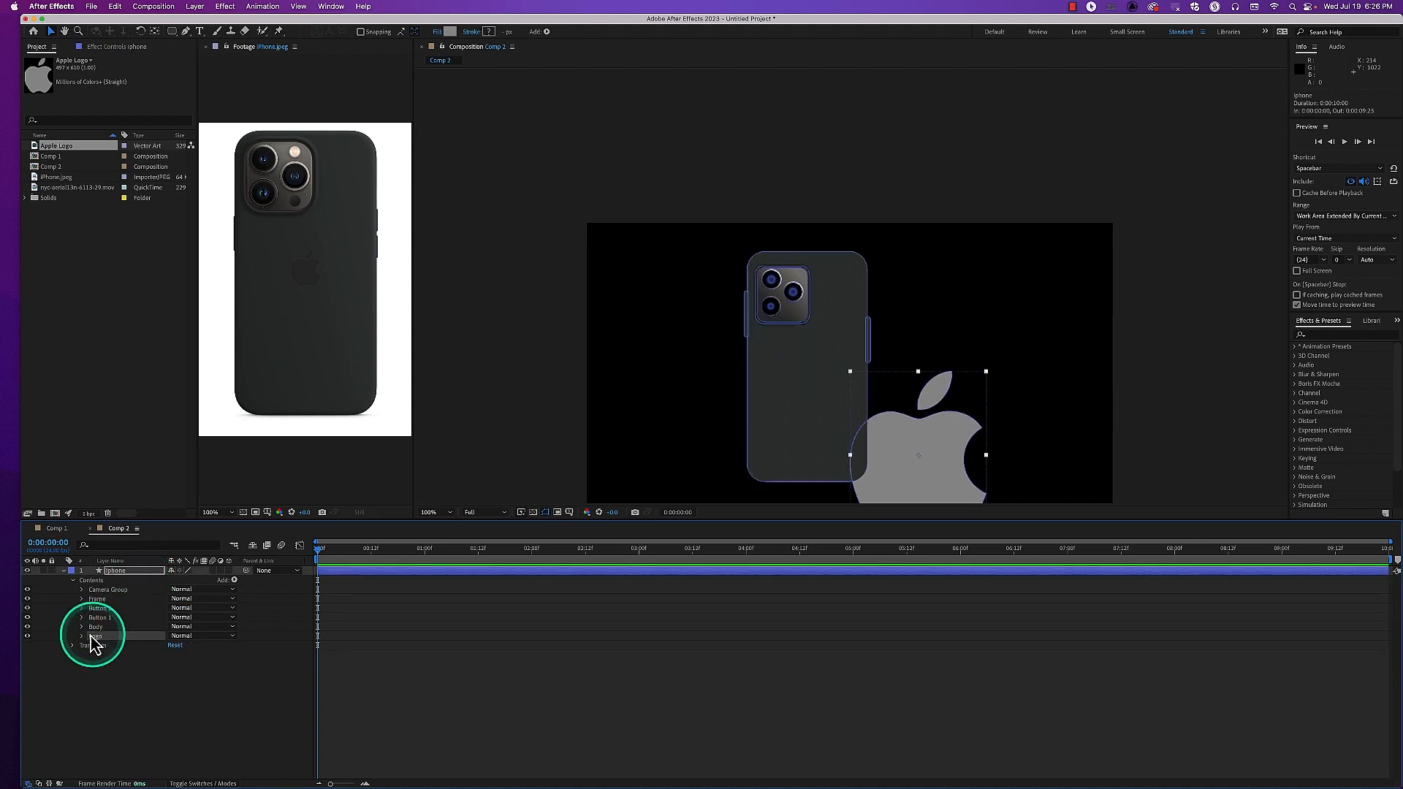
pyautogui.click(82, 636)
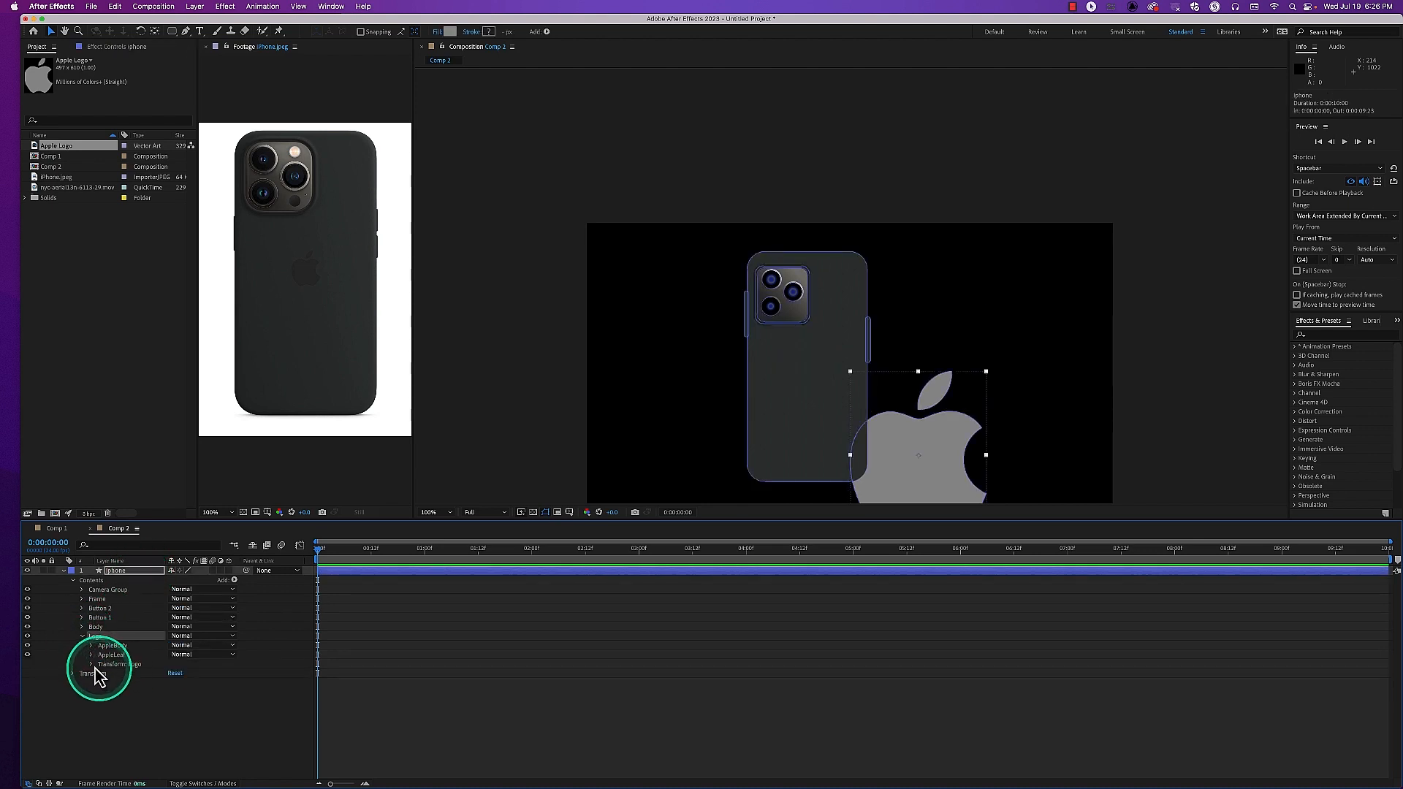
pyautogui.click(92, 664)
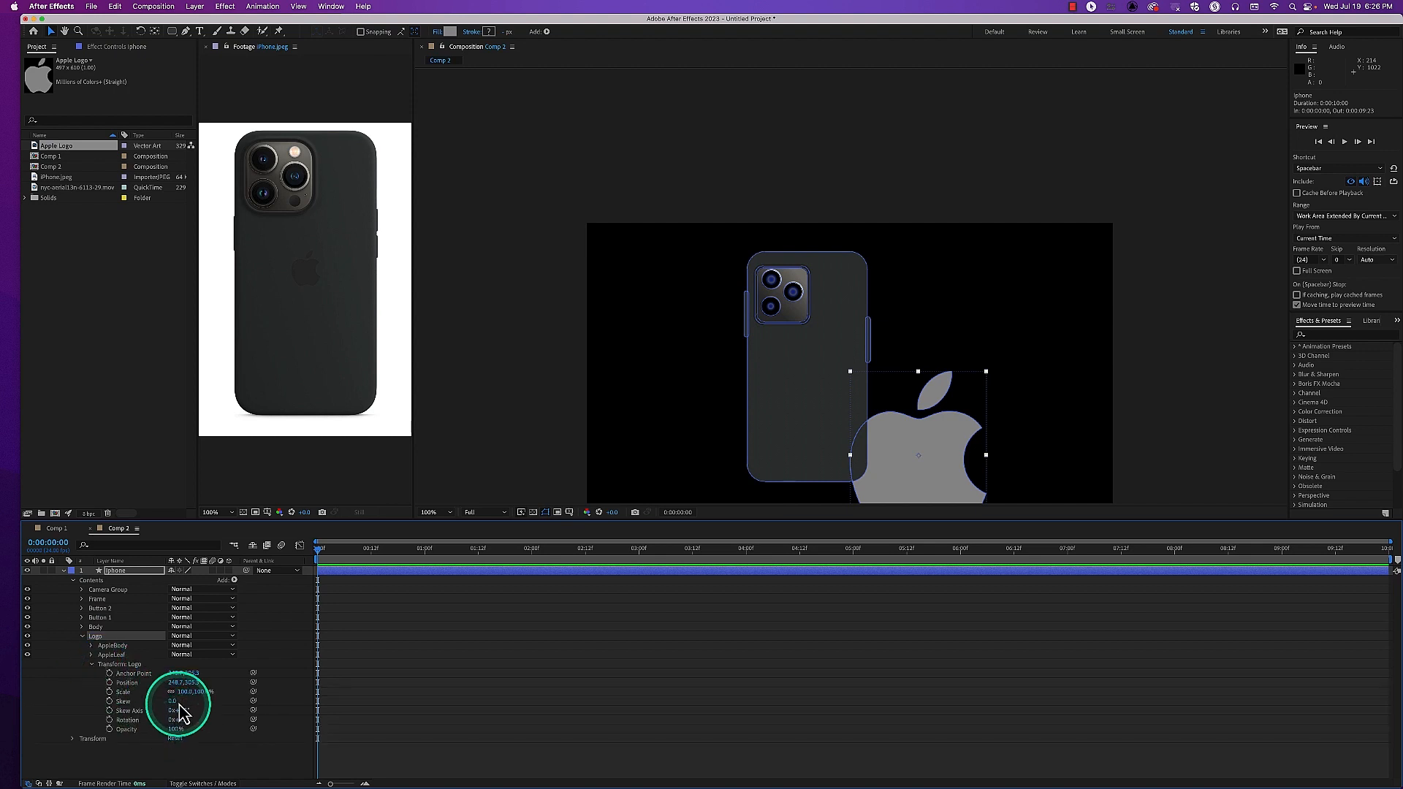
pyautogui.moveTo(185, 699); pyautogui.dragTo(143, 697)
pyautogui.moveTo(903, 462); pyautogui.dragTo(806, 383)
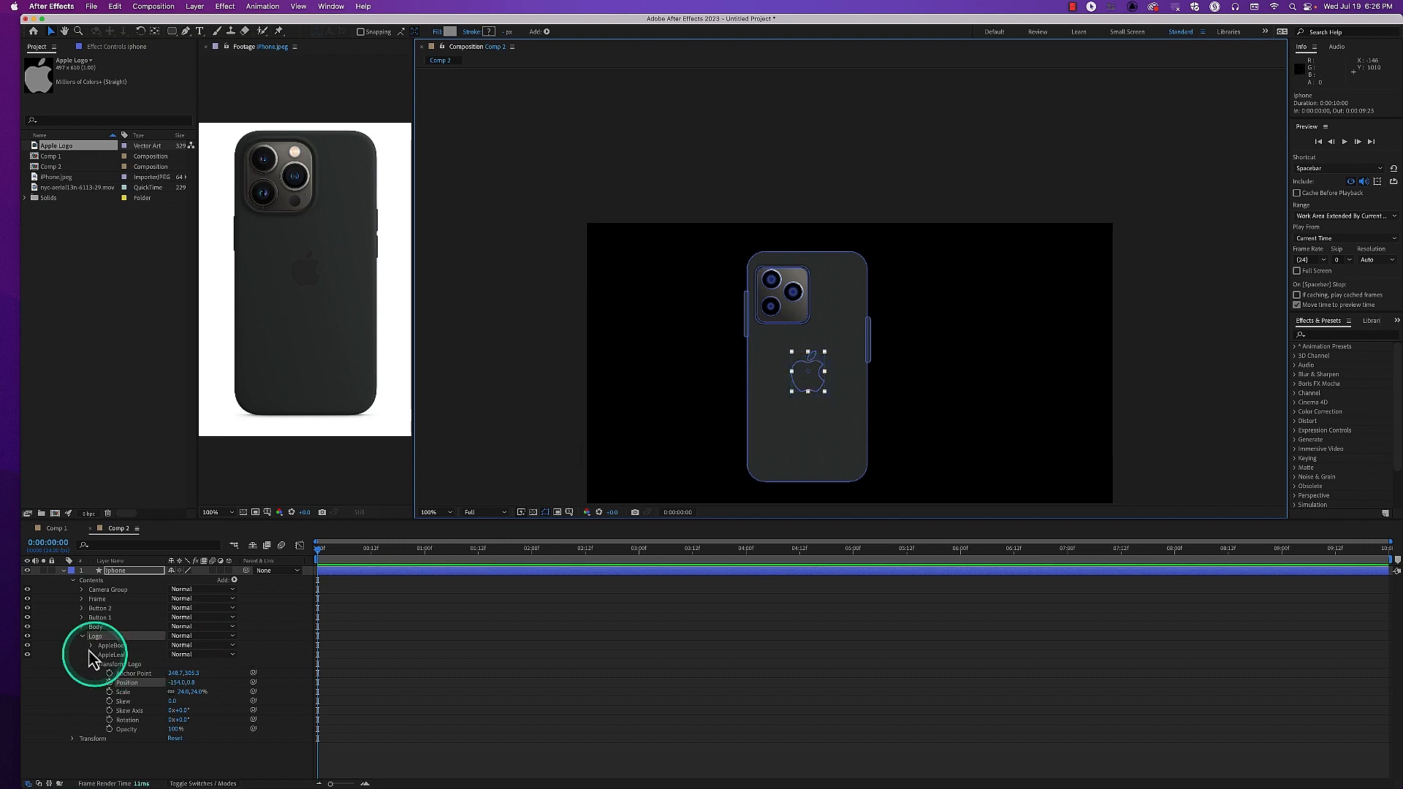
# Reorder the Logo group above Body in the iphone layer's Contents
pyautogui.moveTo(100, 645); pyautogui.dragTo(95, 627)
pyautogui.click(784, 414)
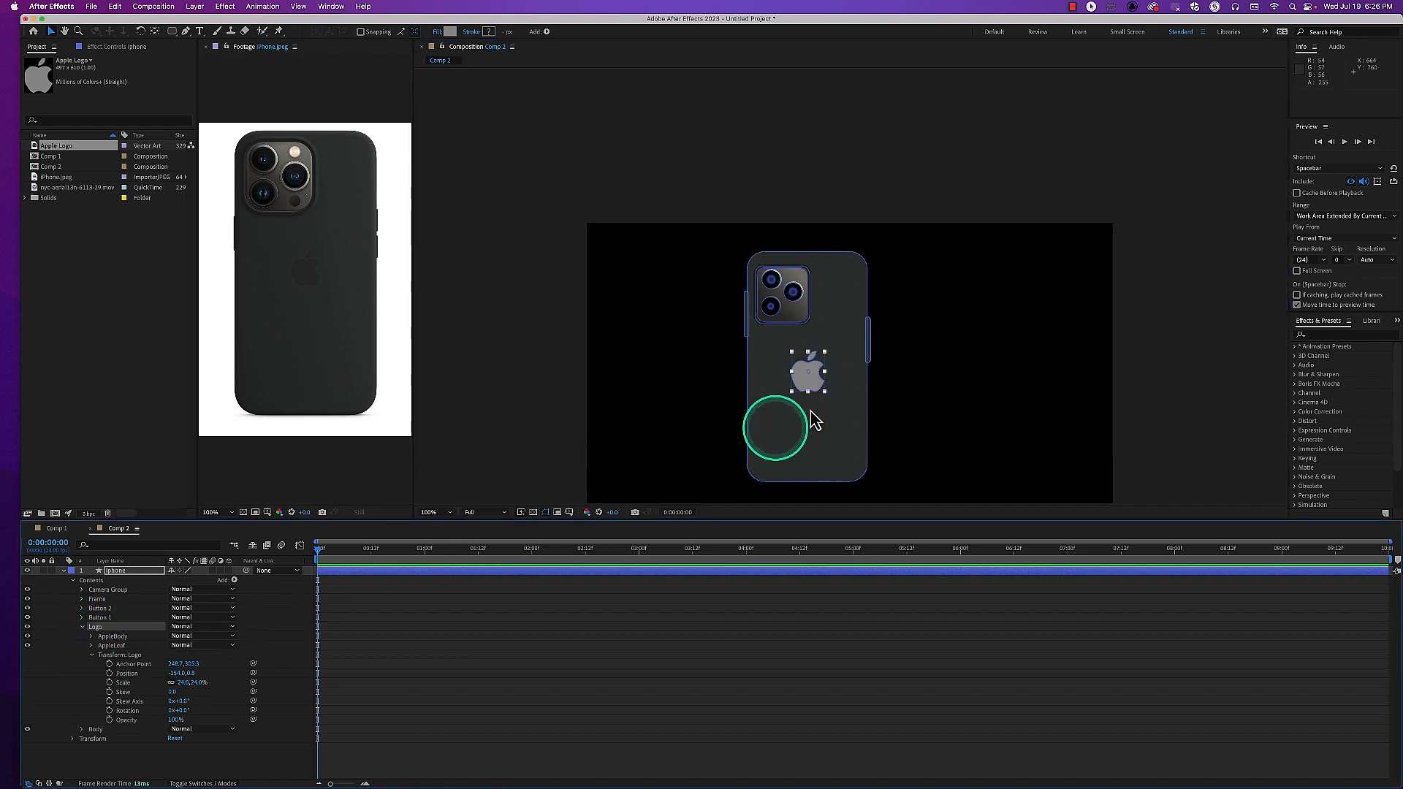
pyautogui.click(206, 611)
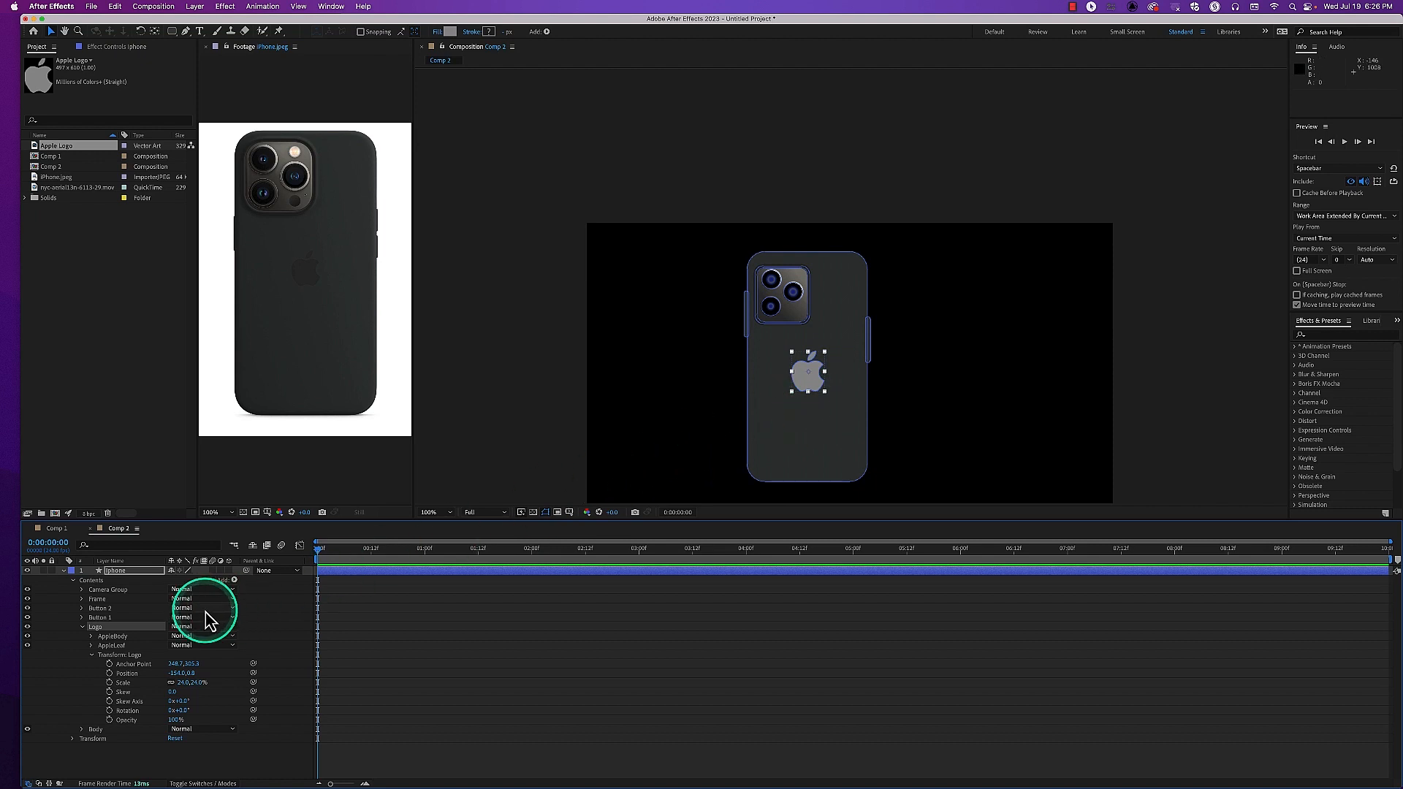
# Set the AppleBody fill color by sampling the dark Apple logo in the iPhone reference photo
pyautogui.click(91, 655)
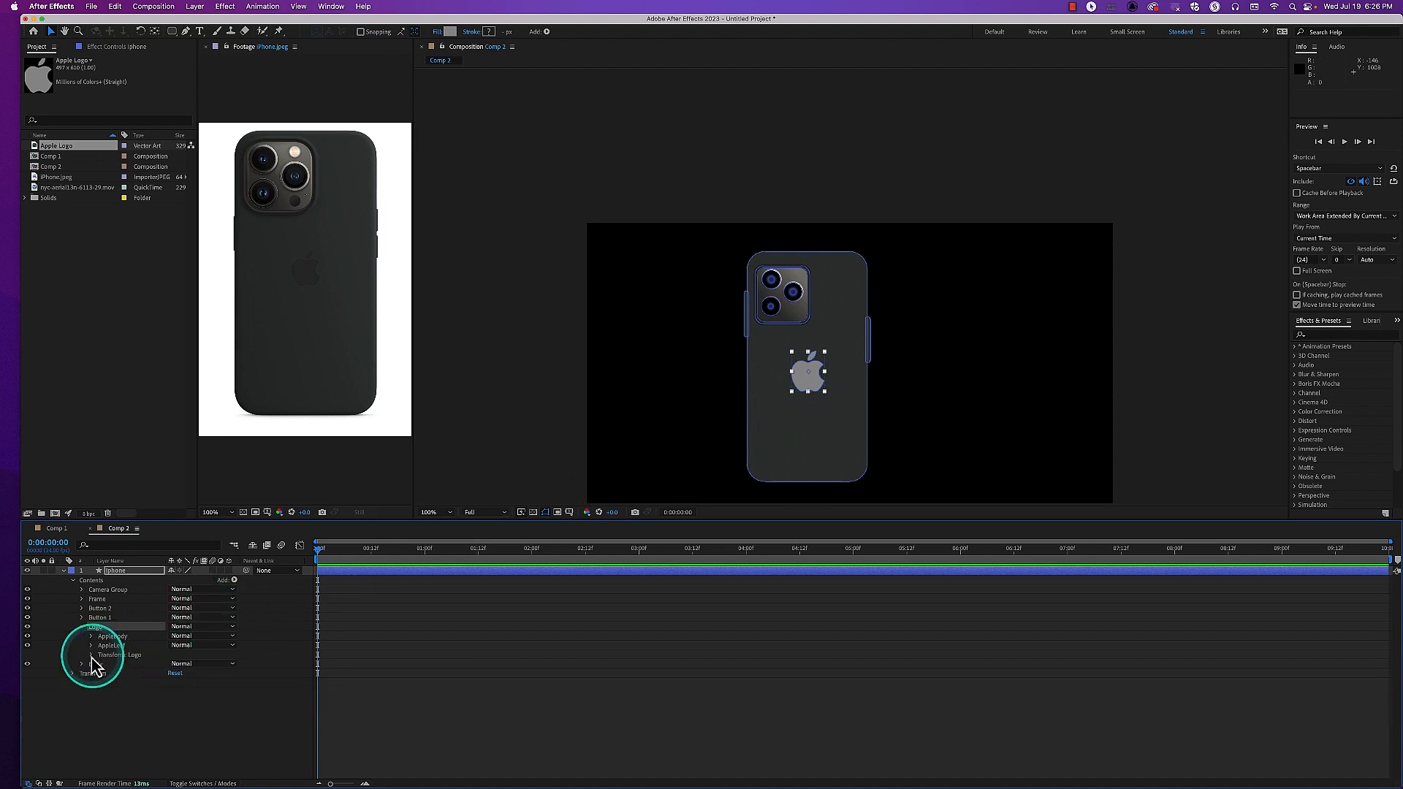
pyautogui.click(91, 637)
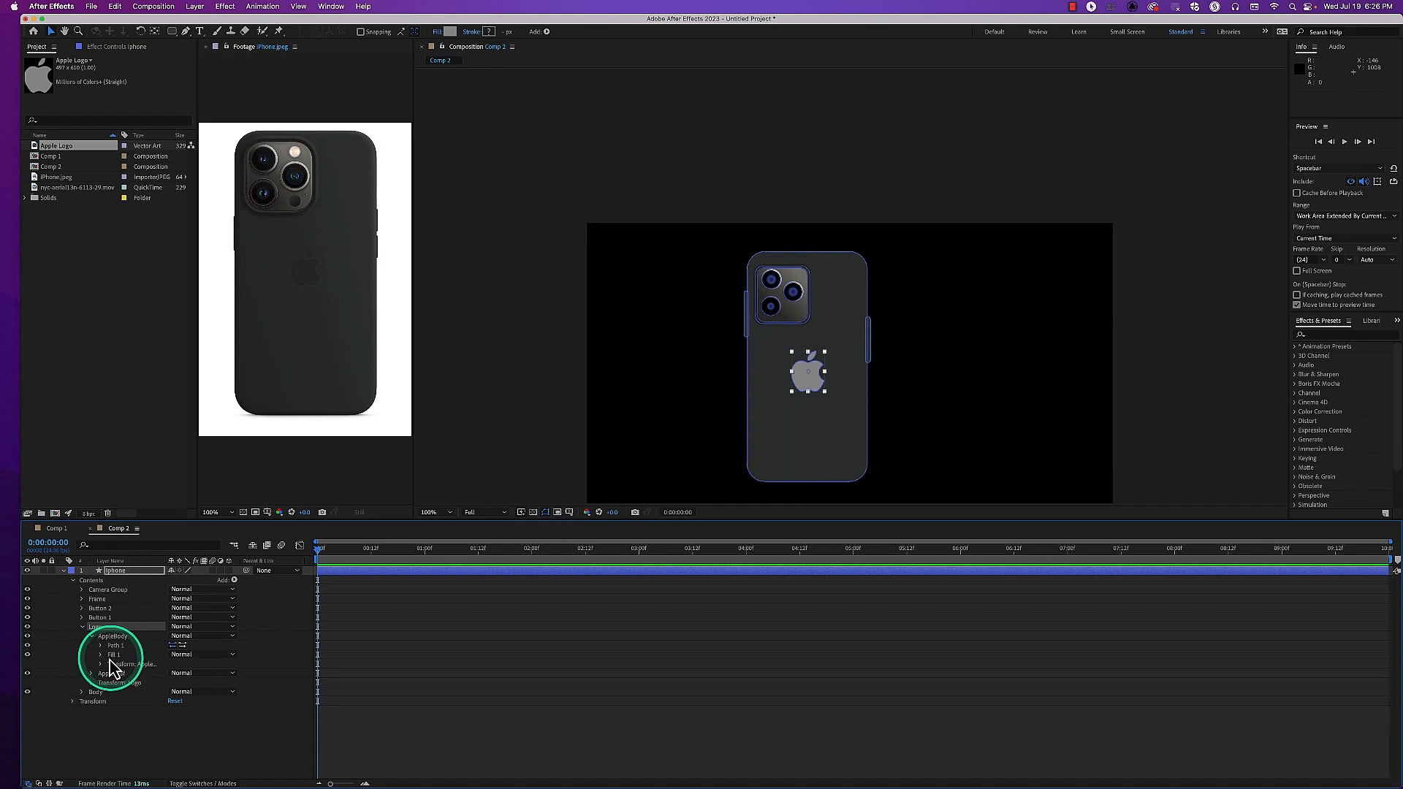
pyautogui.click(100, 655)
pyautogui.click(189, 683)
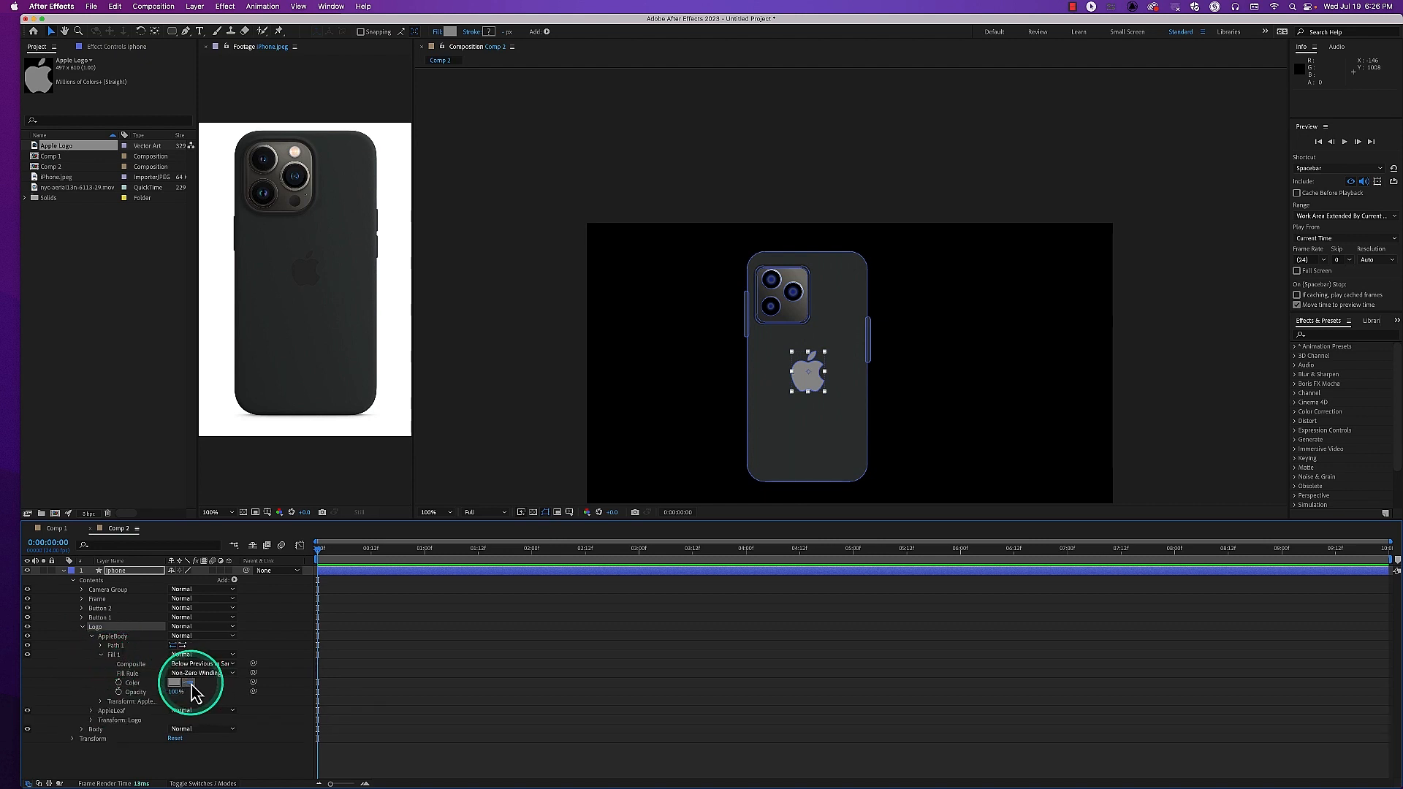
pyautogui.click(298, 276)
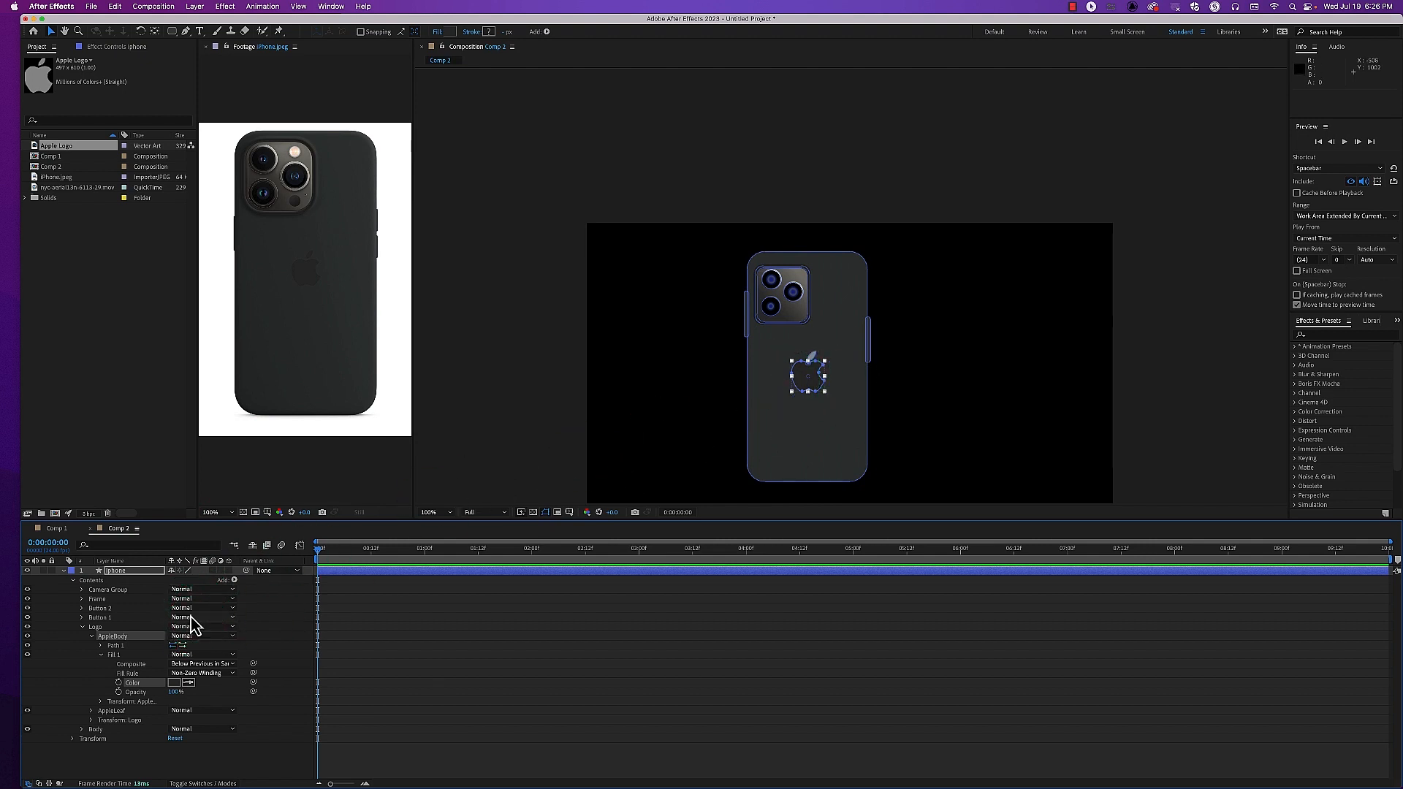
pyautogui.click(192, 625)
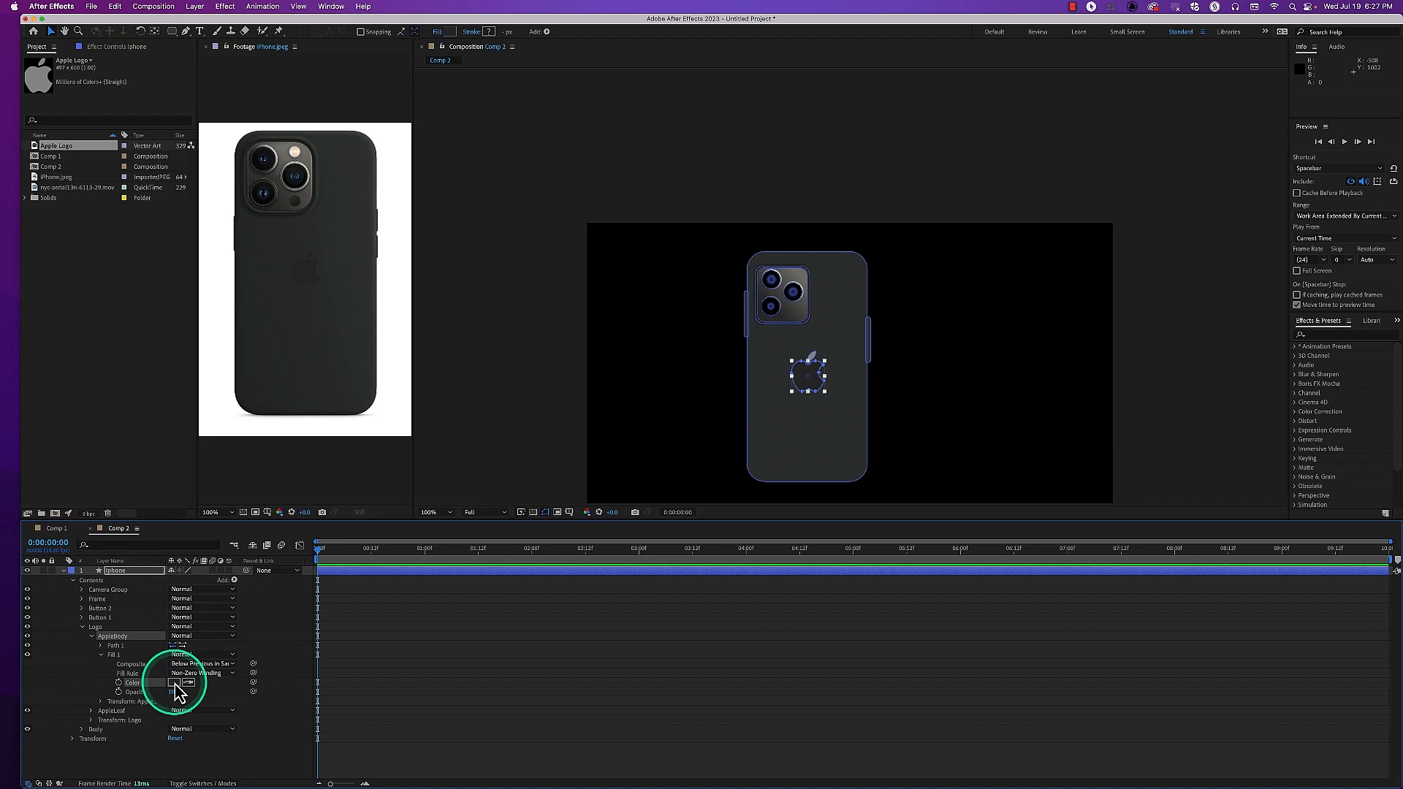
# Set the AppleLeaf fill color by sampling the same logo in the reference photo, and deselect the layer
pyautogui.click(92, 711)
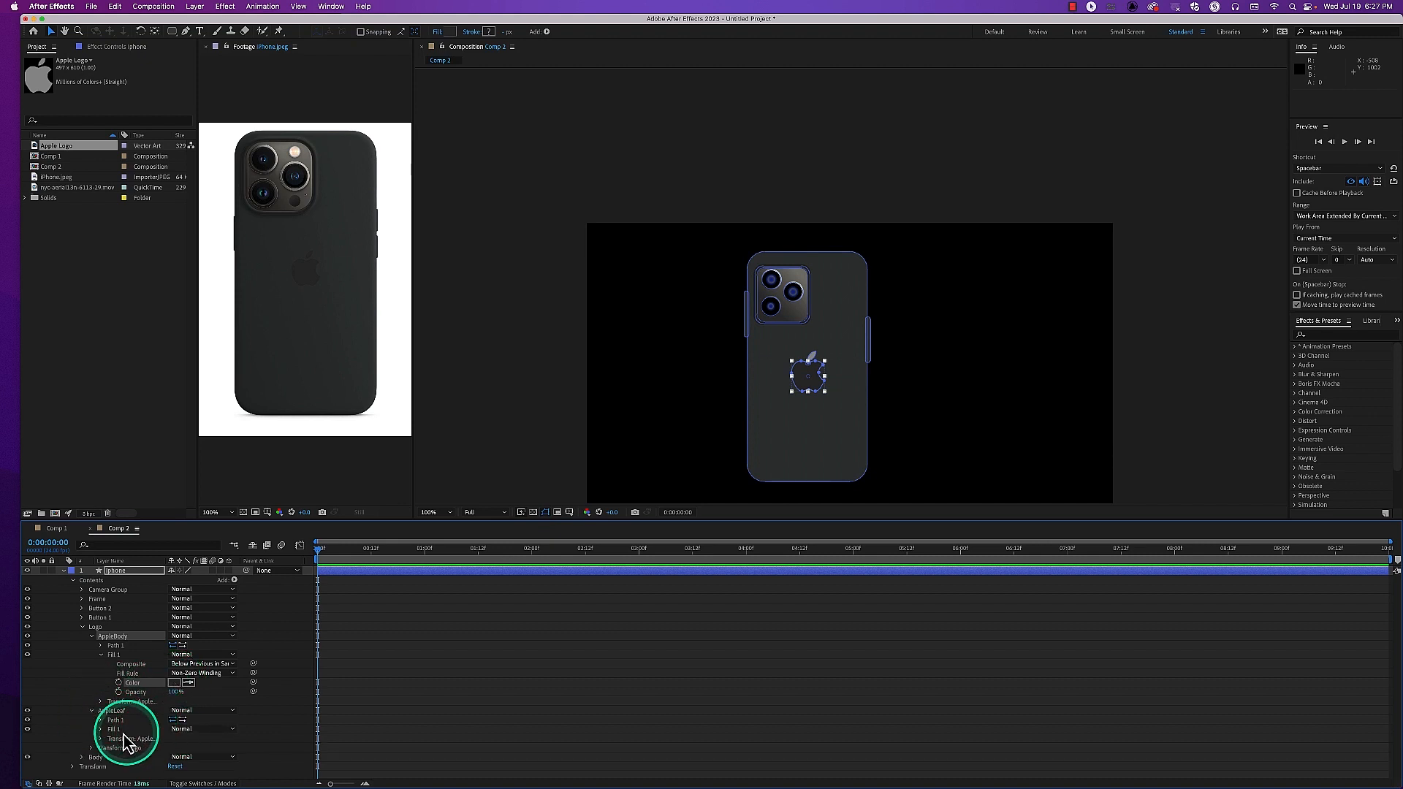
pyautogui.click(101, 729)
pyautogui.click(190, 758)
pyautogui.click(309, 278)
pyautogui.click(607, 432)
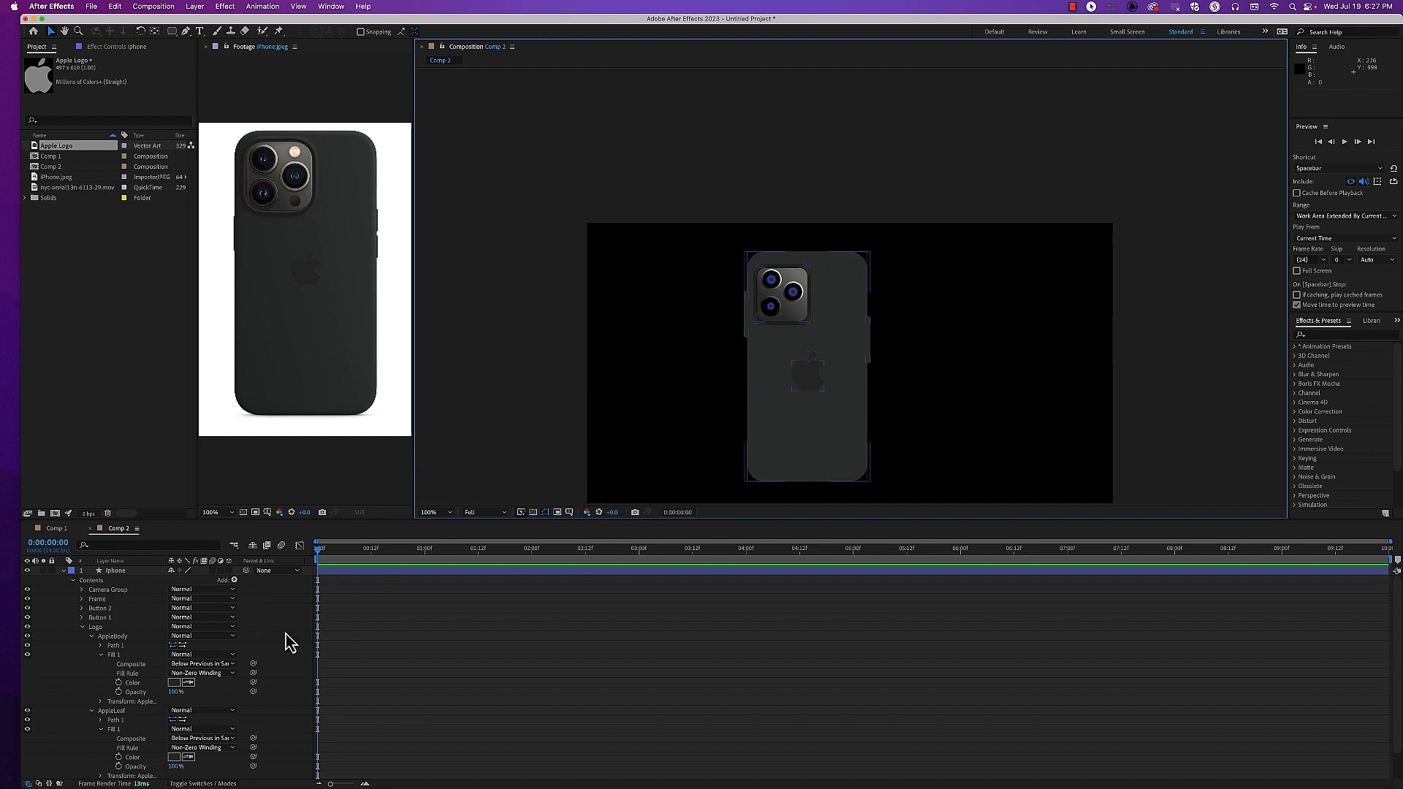
# Change the AppleBody fill to bright red and sample that red for the AppleLeaf fill
pyautogui.click(173, 682)
pyautogui.click(346, 337)
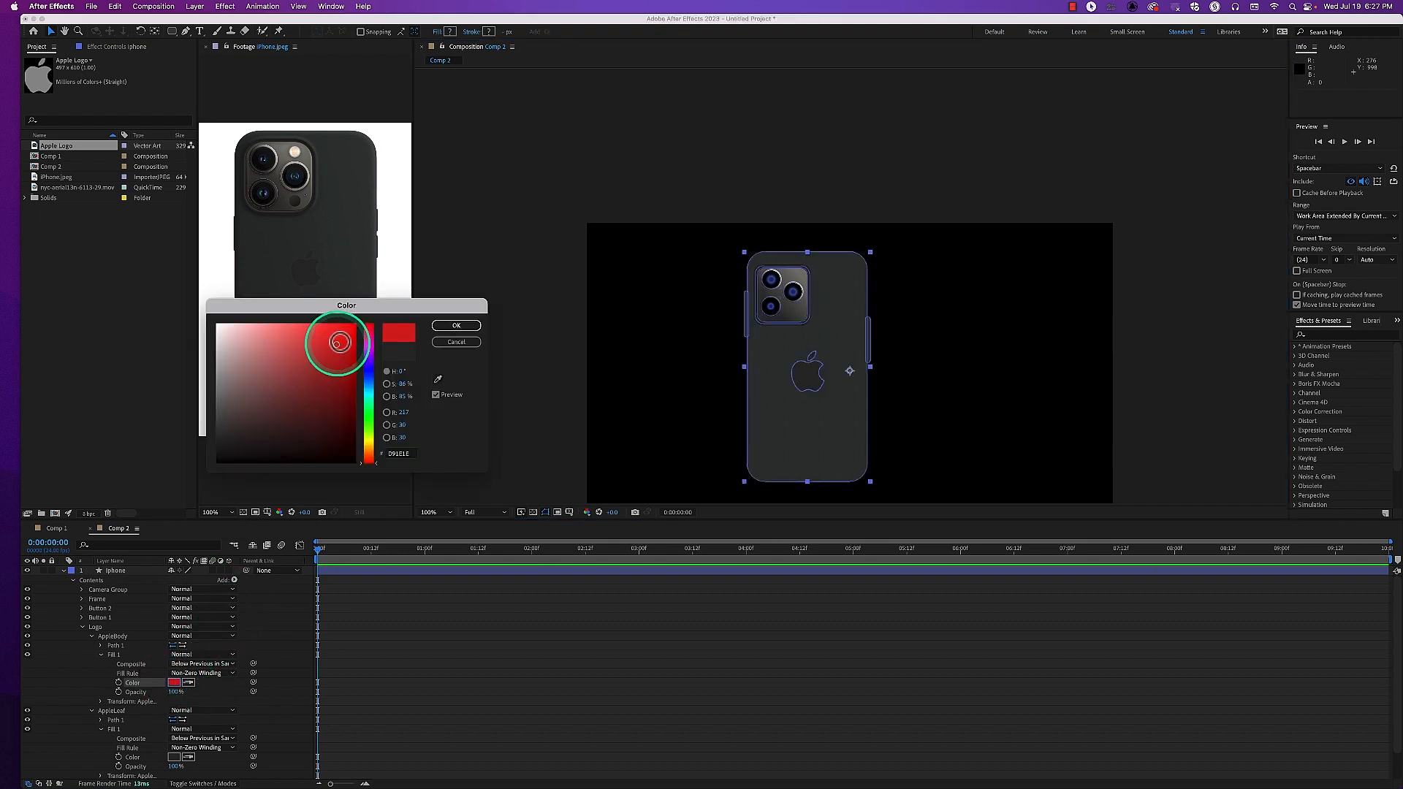
pyautogui.click(450, 329)
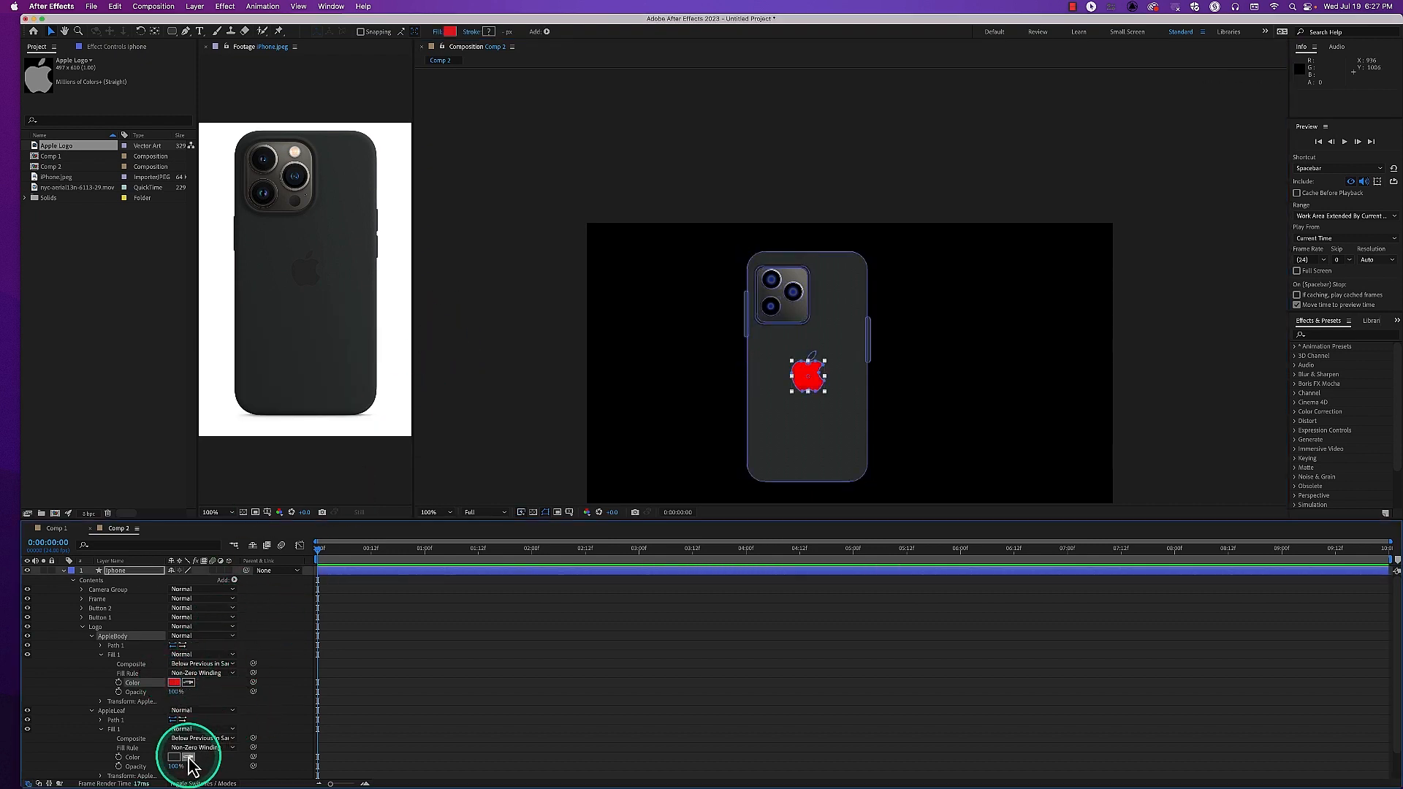
pyautogui.click(178, 680)
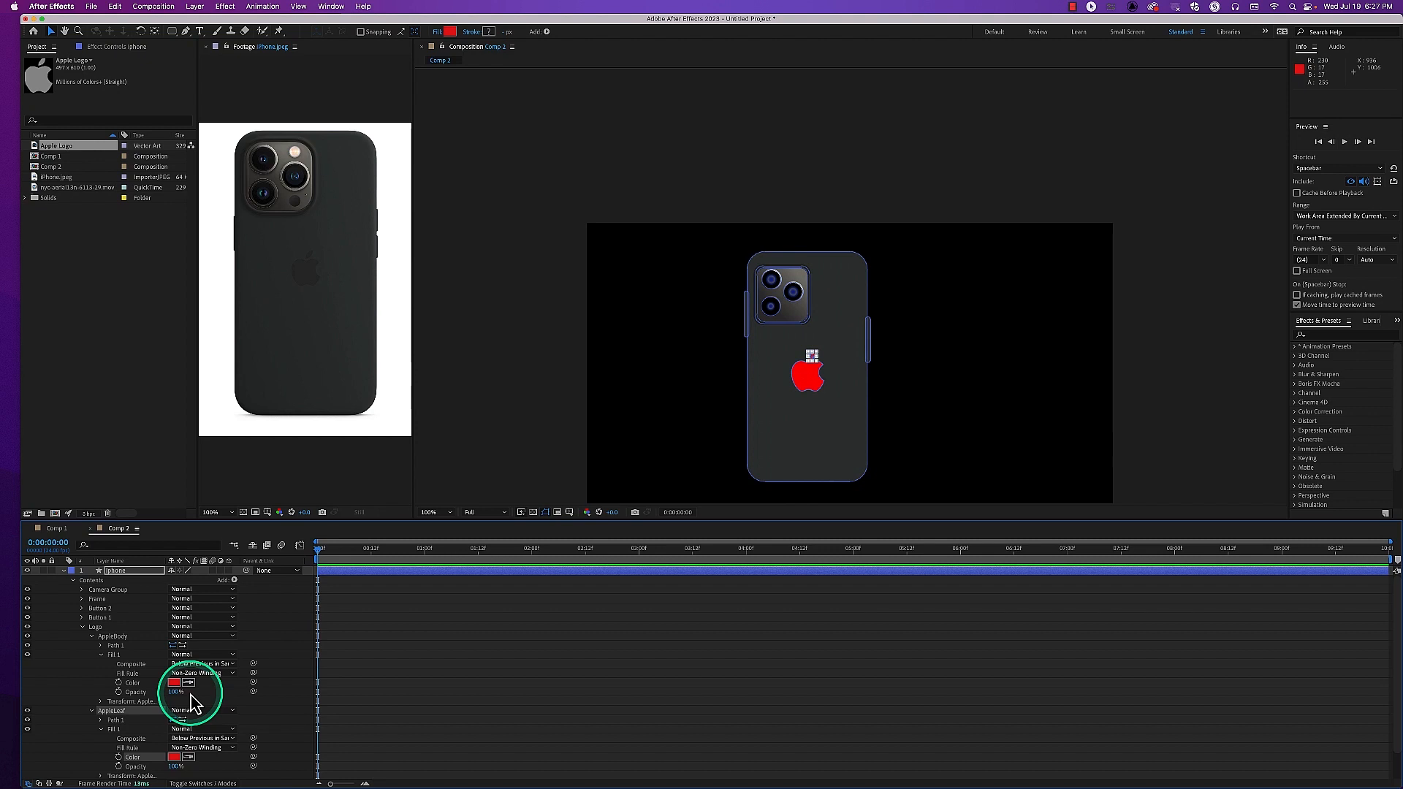
# Delete the individual fills from AppleBody and AppleLeaf, and collapse both shape groups
pyautogui.click(110, 657)
pyautogui.press('Delete')
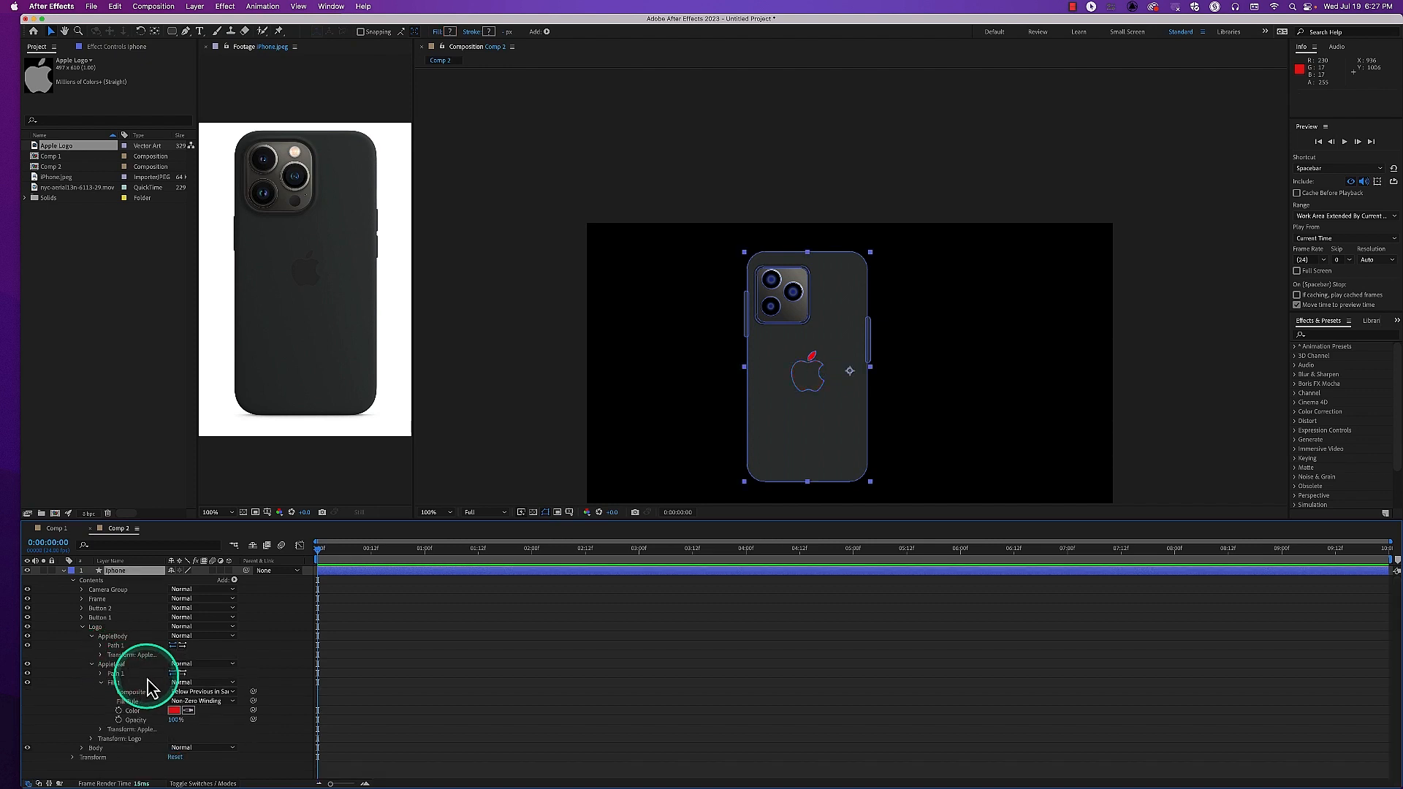
pyautogui.click(114, 684)
pyautogui.press('Delete')
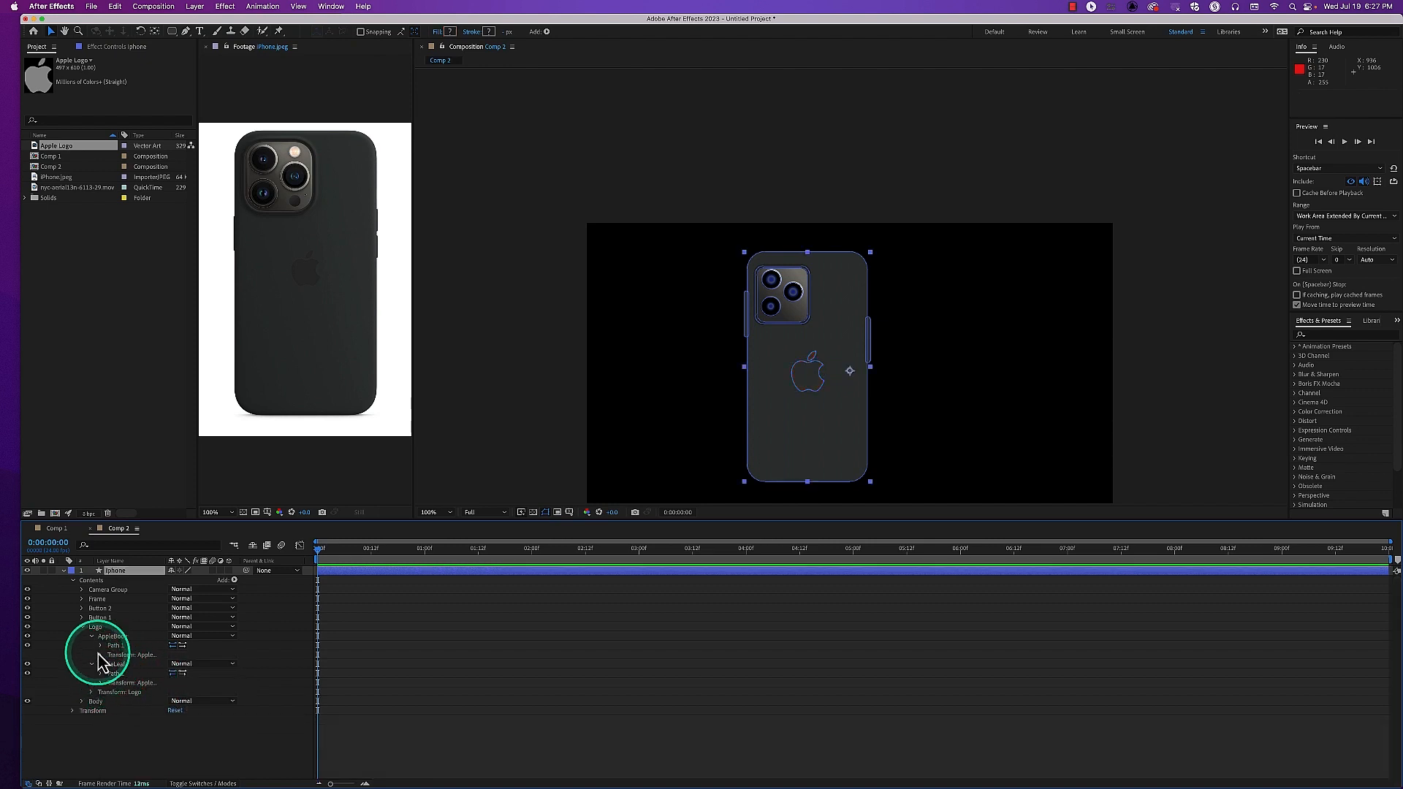
pyautogui.click(92, 665)
pyautogui.click(92, 637)
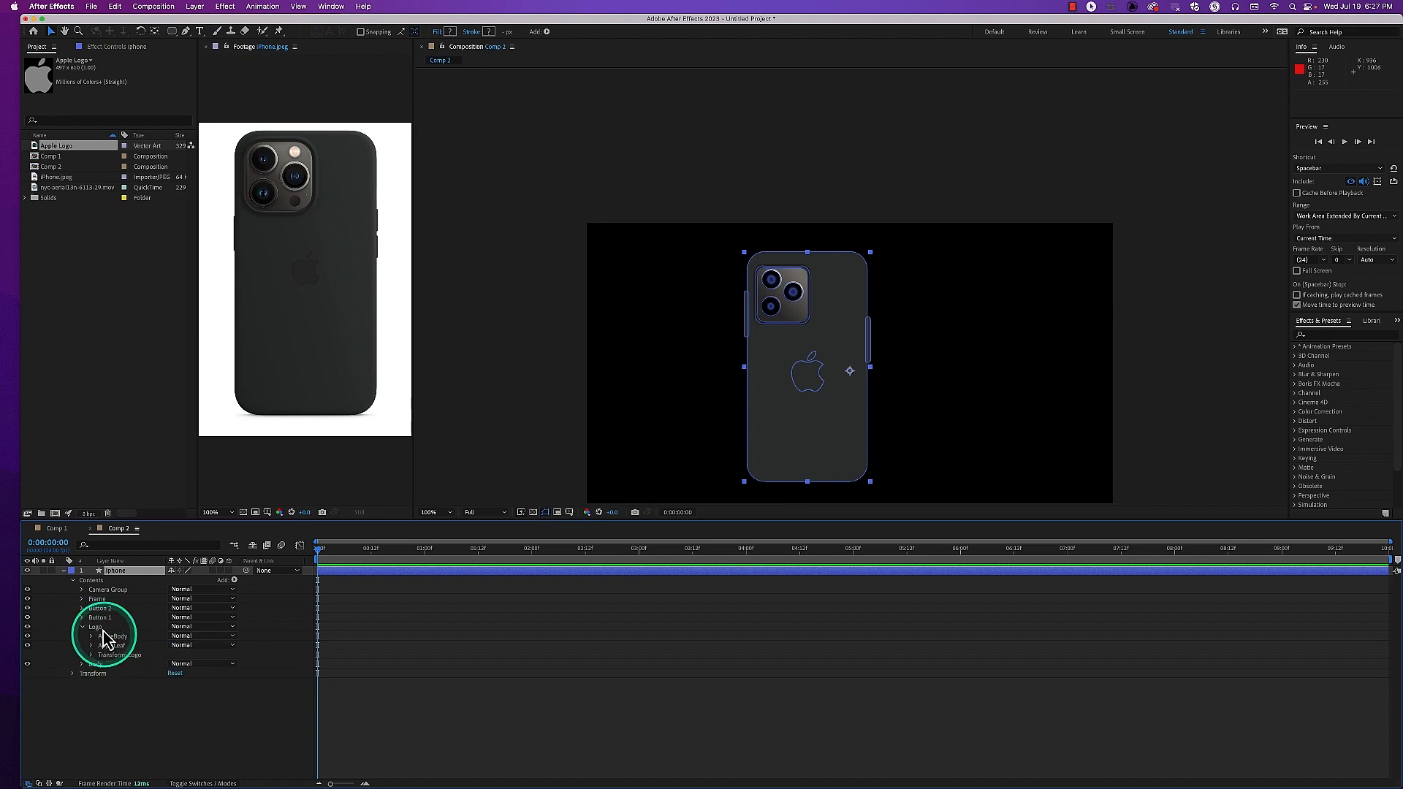
# Add one shared fill to the Logo group and sample its color from the Apple logo in the reference photo
pyautogui.click(97, 628)
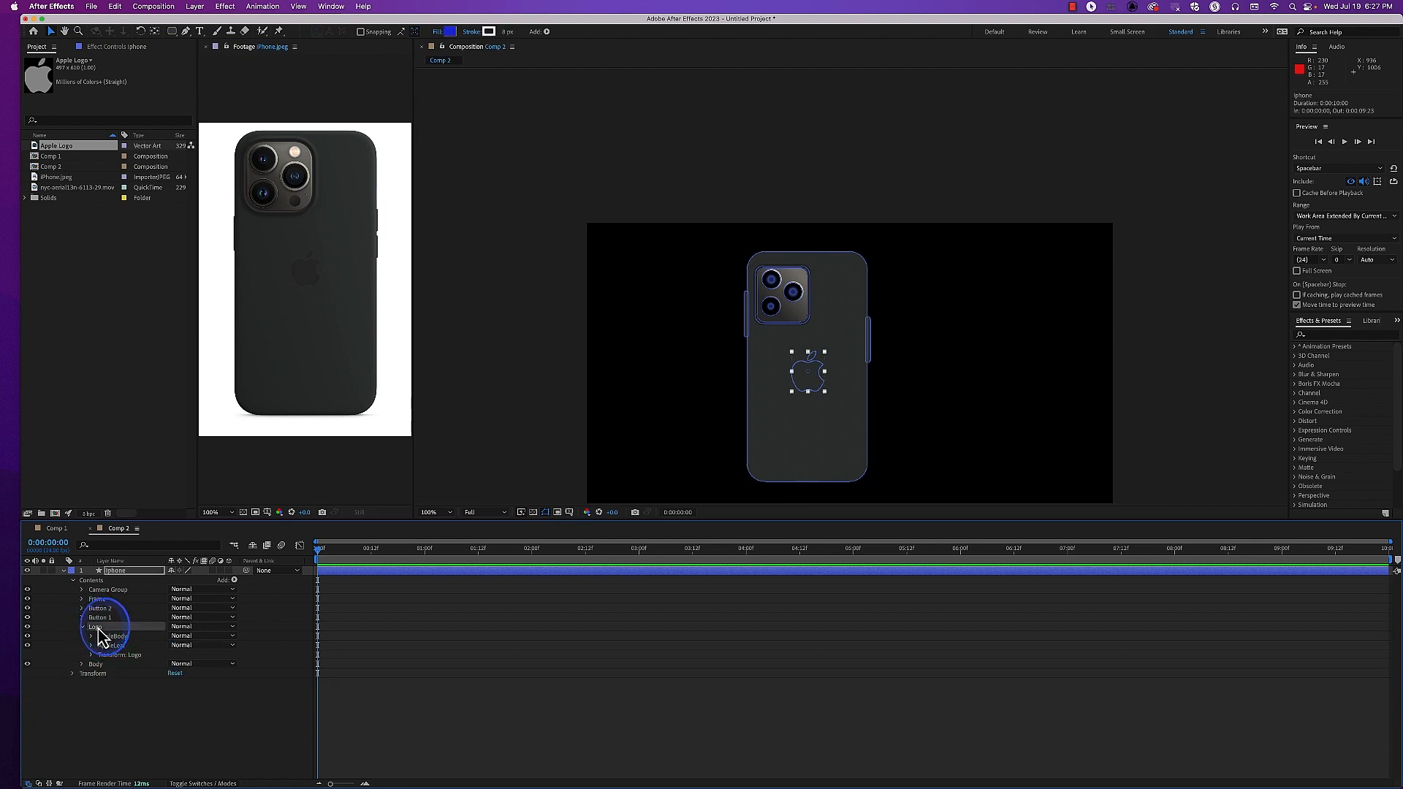
pyautogui.click(234, 579)
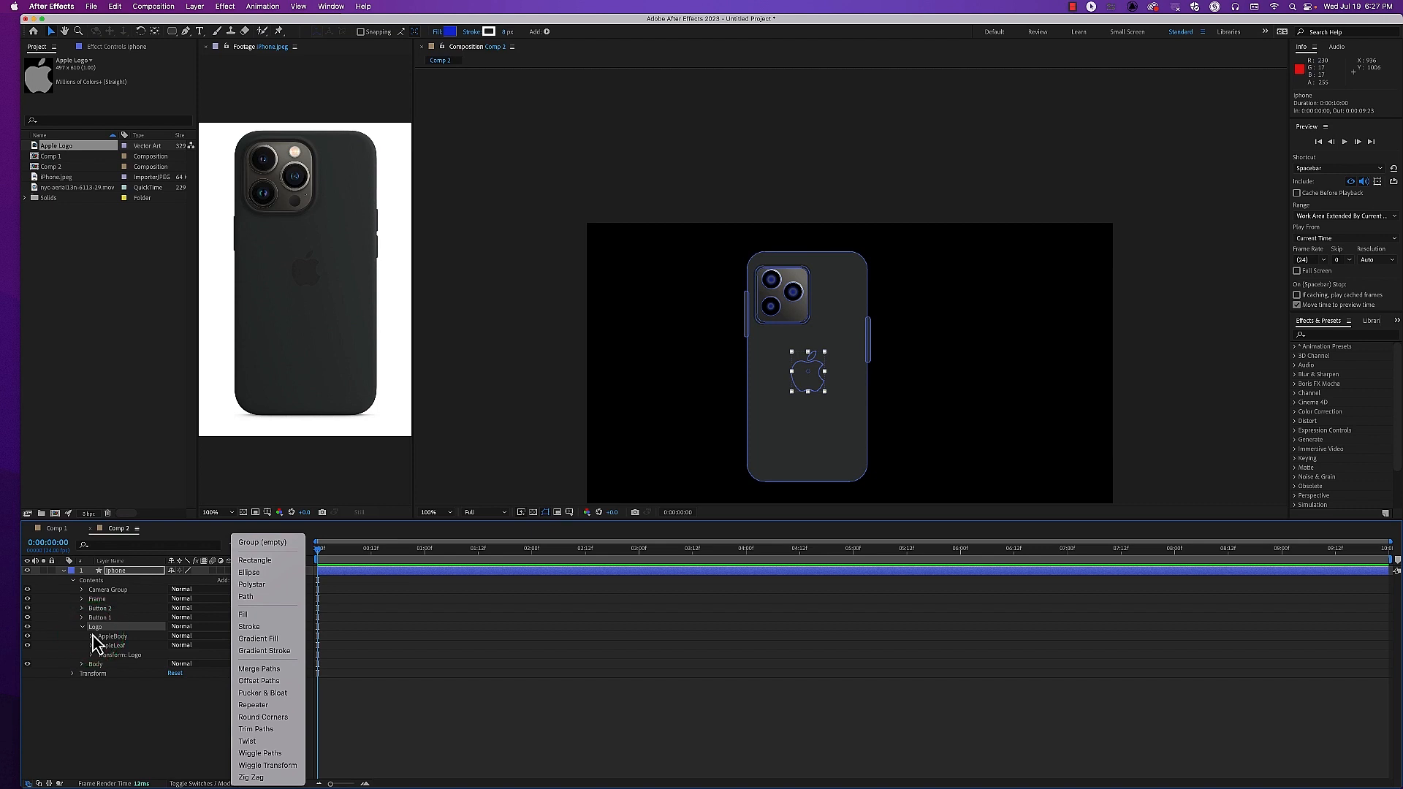
pyautogui.click(252, 624)
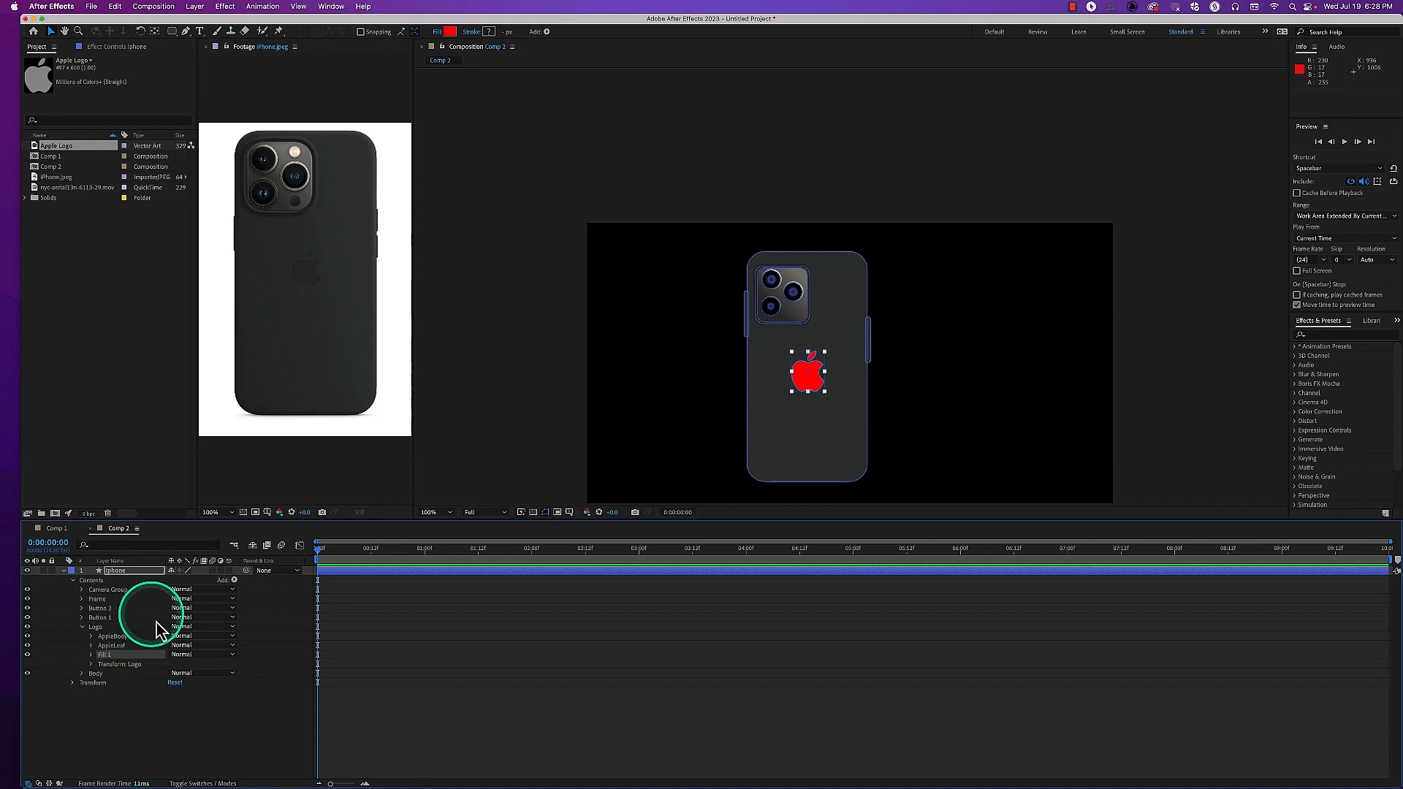
pyautogui.click(91, 656)
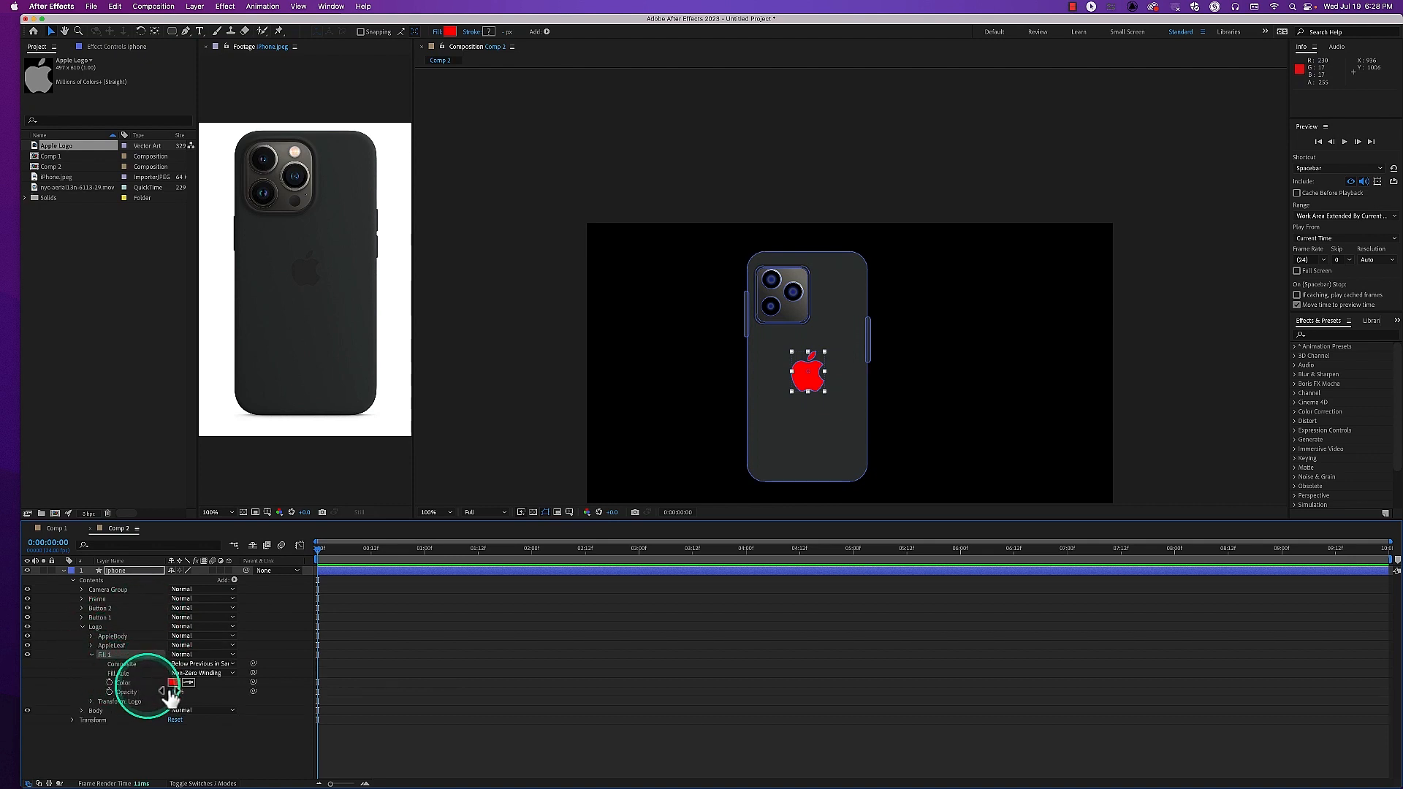
pyautogui.click(288, 276)
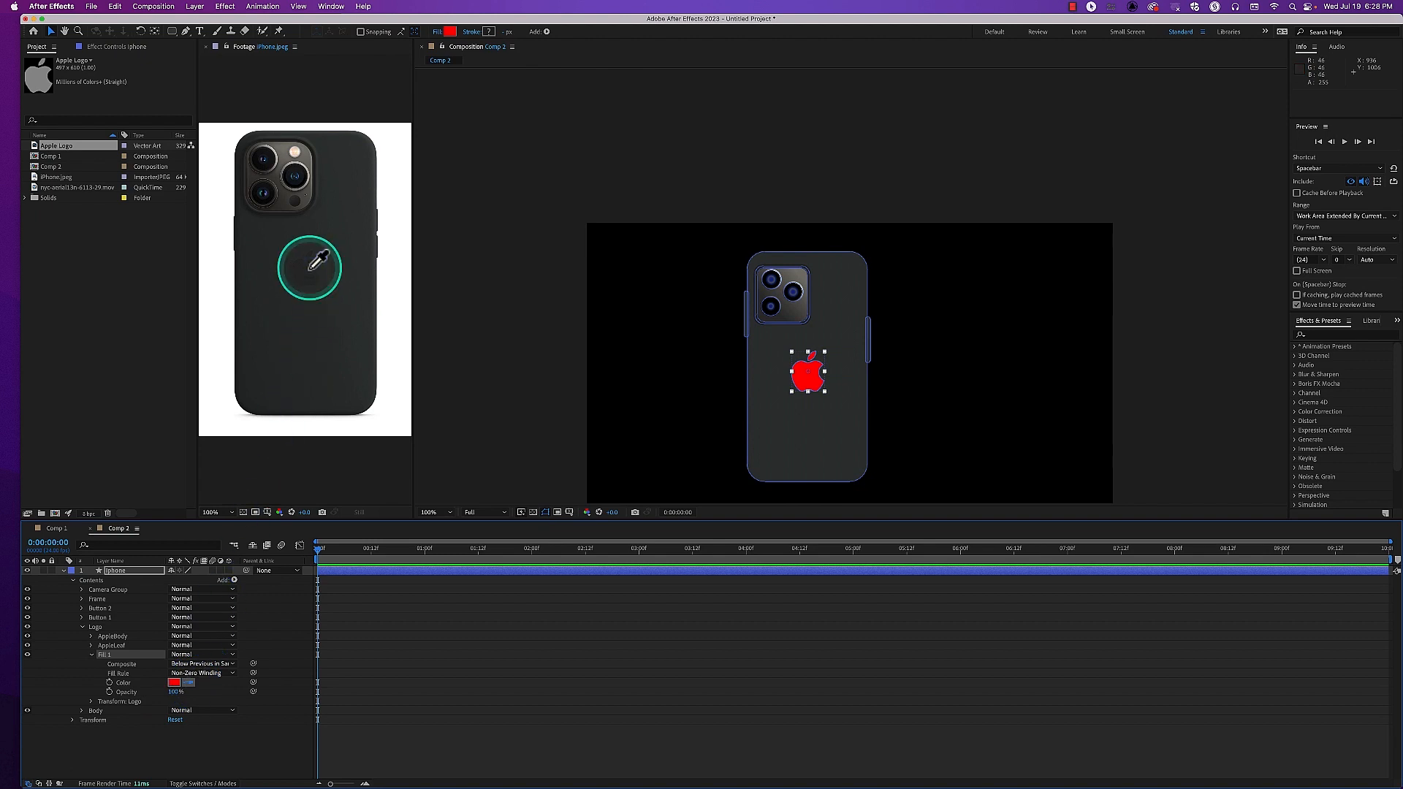
pyautogui.click(230, 463)
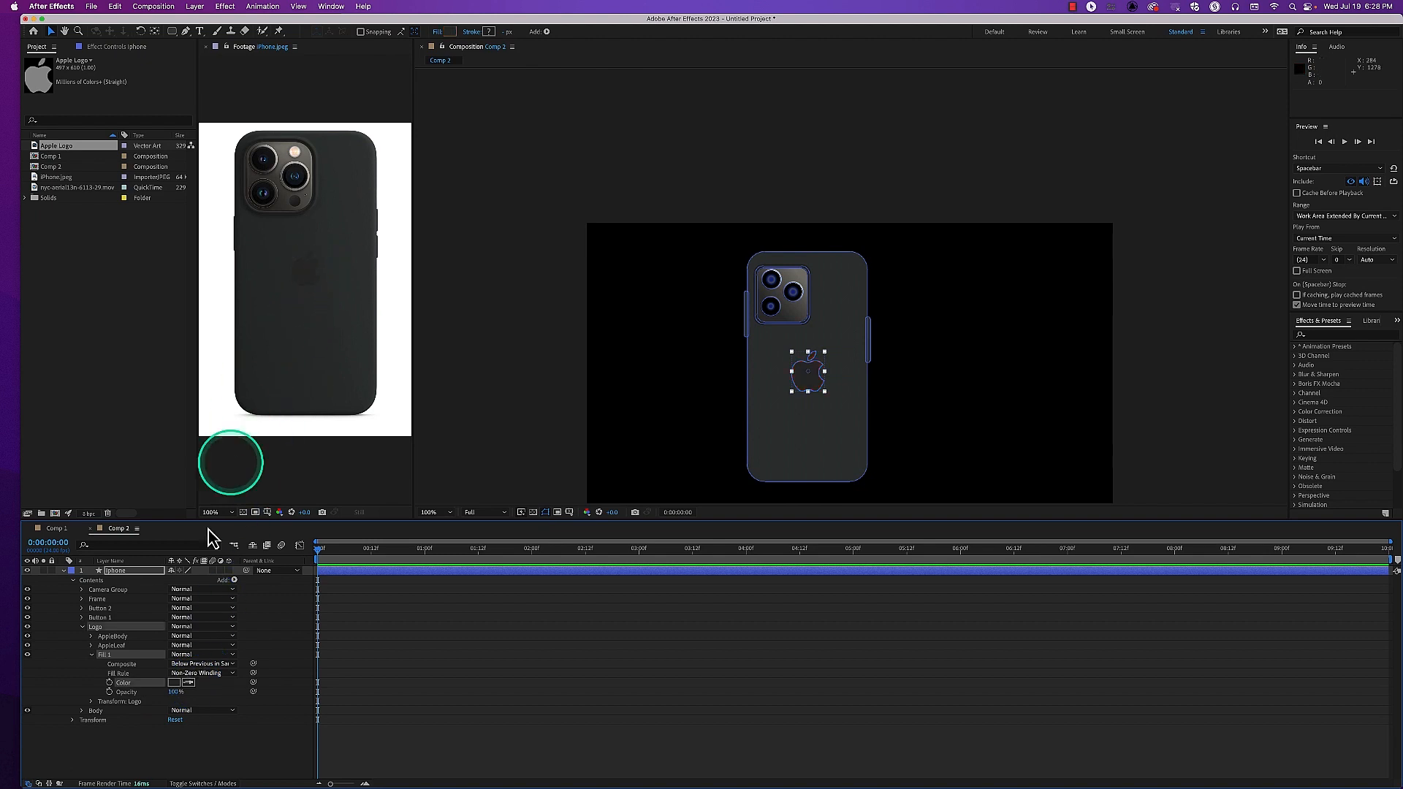
pyautogui.click(90, 655)
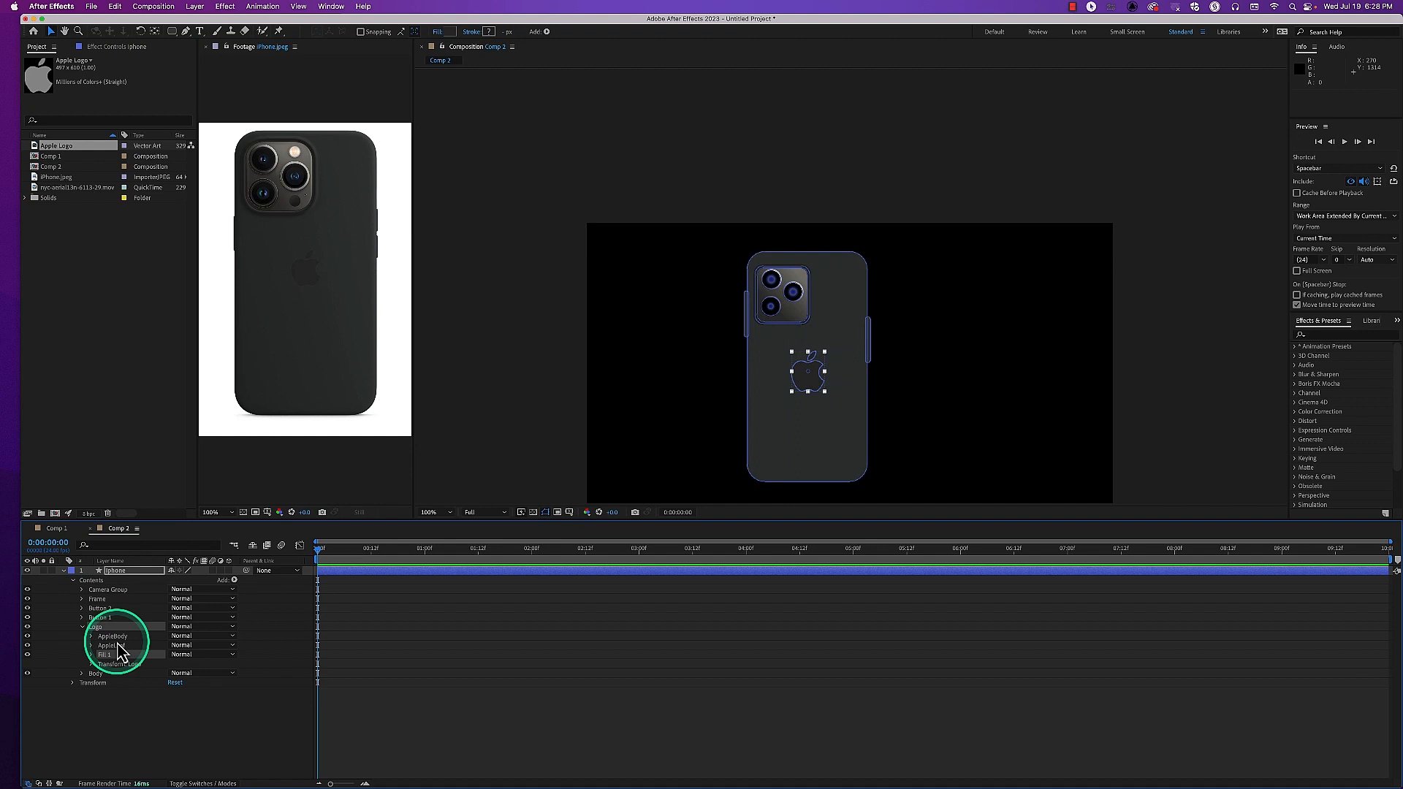
# Add a white stroke to the Logo group with a width of 16 px, and collapse the group
pyautogui.click(235, 581)
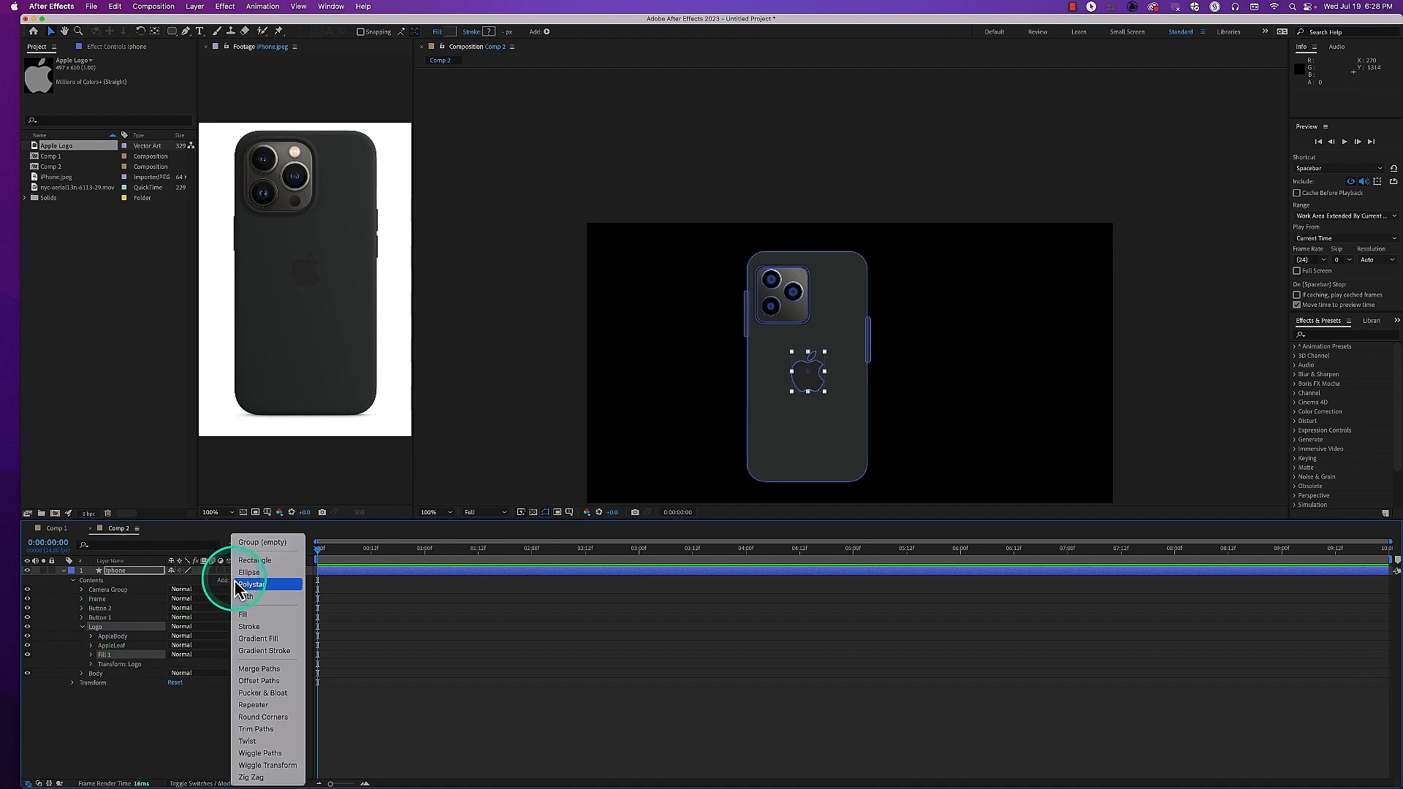
pyautogui.click(263, 628)
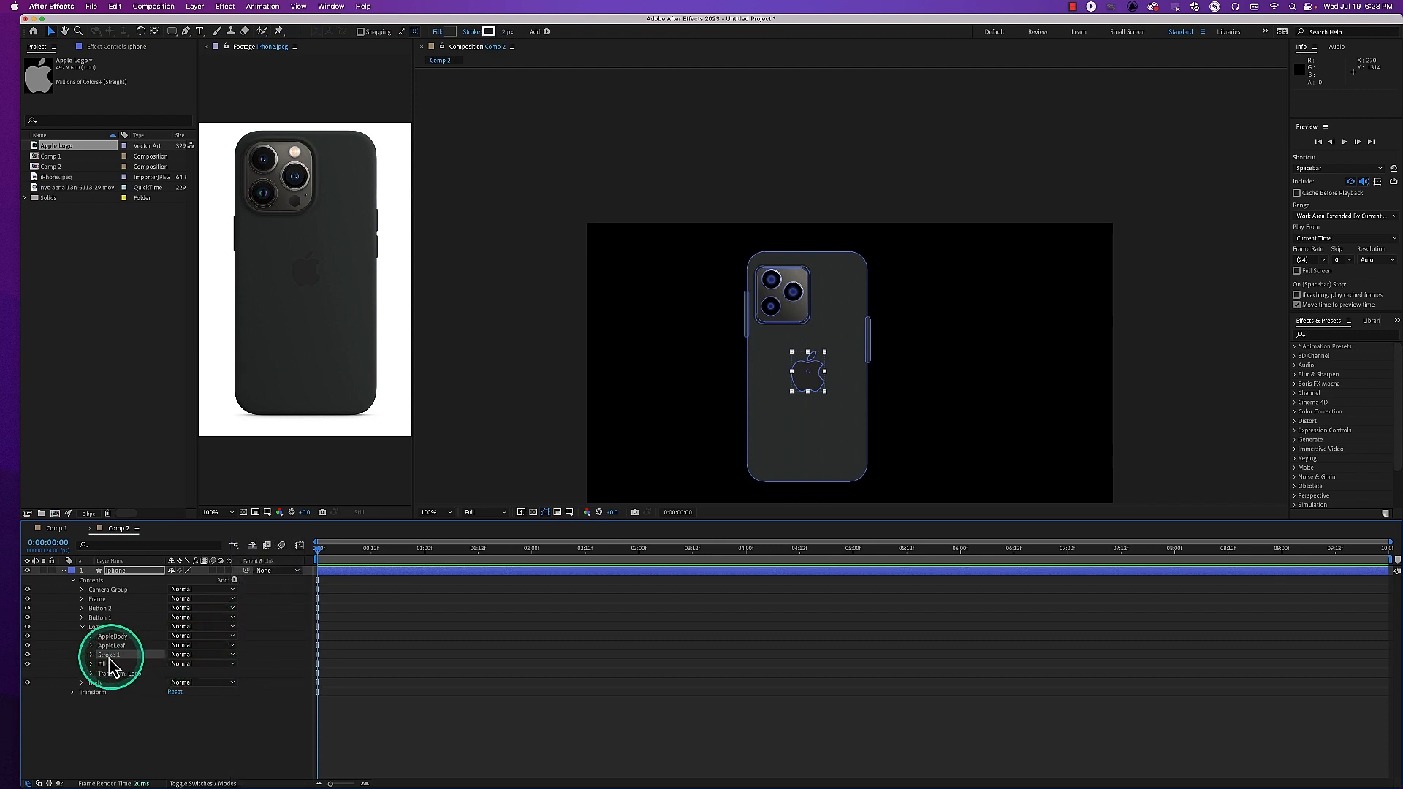
pyautogui.click(92, 655)
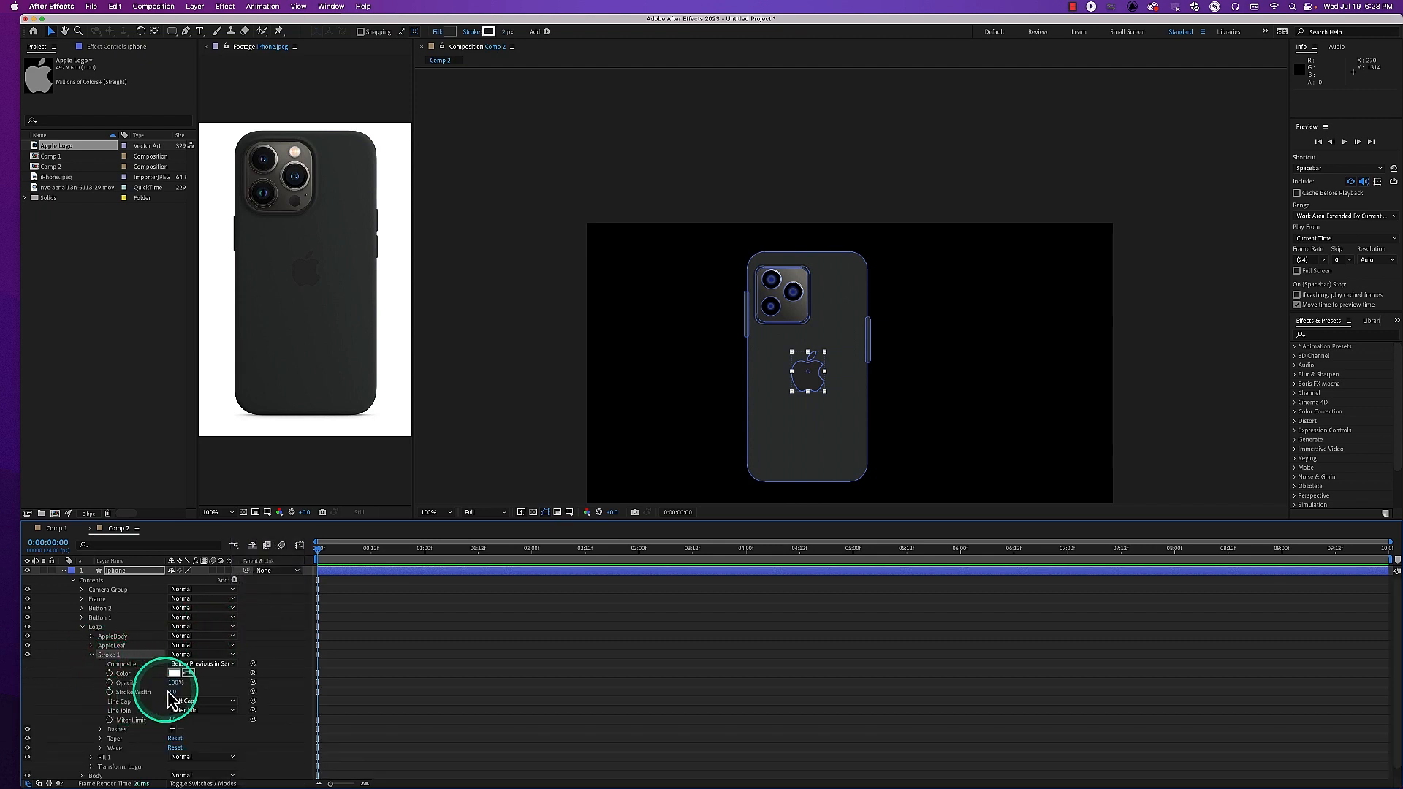
pyautogui.moveTo(173, 692); pyautogui.dragTo(183, 703)
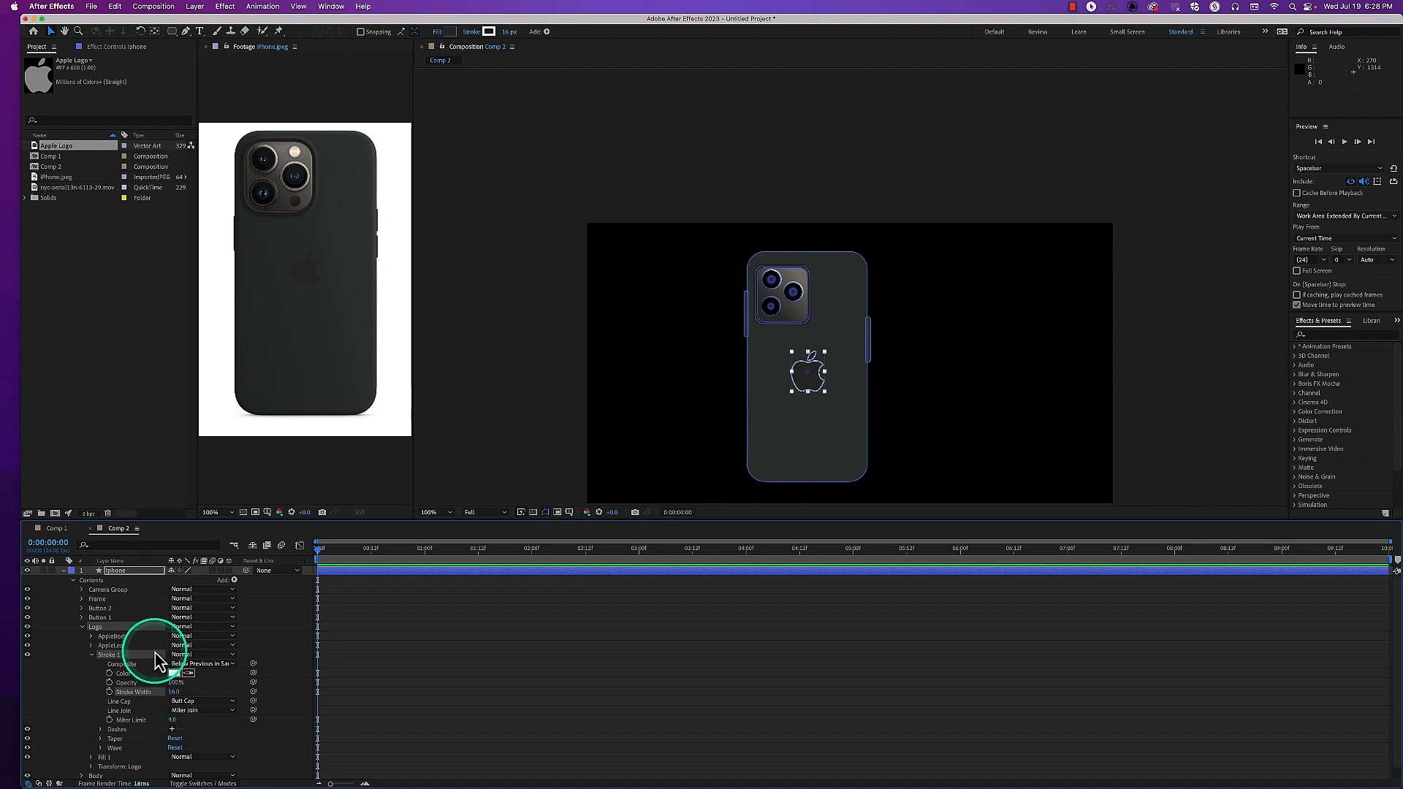
pyautogui.click(92, 655)
pyautogui.click(82, 628)
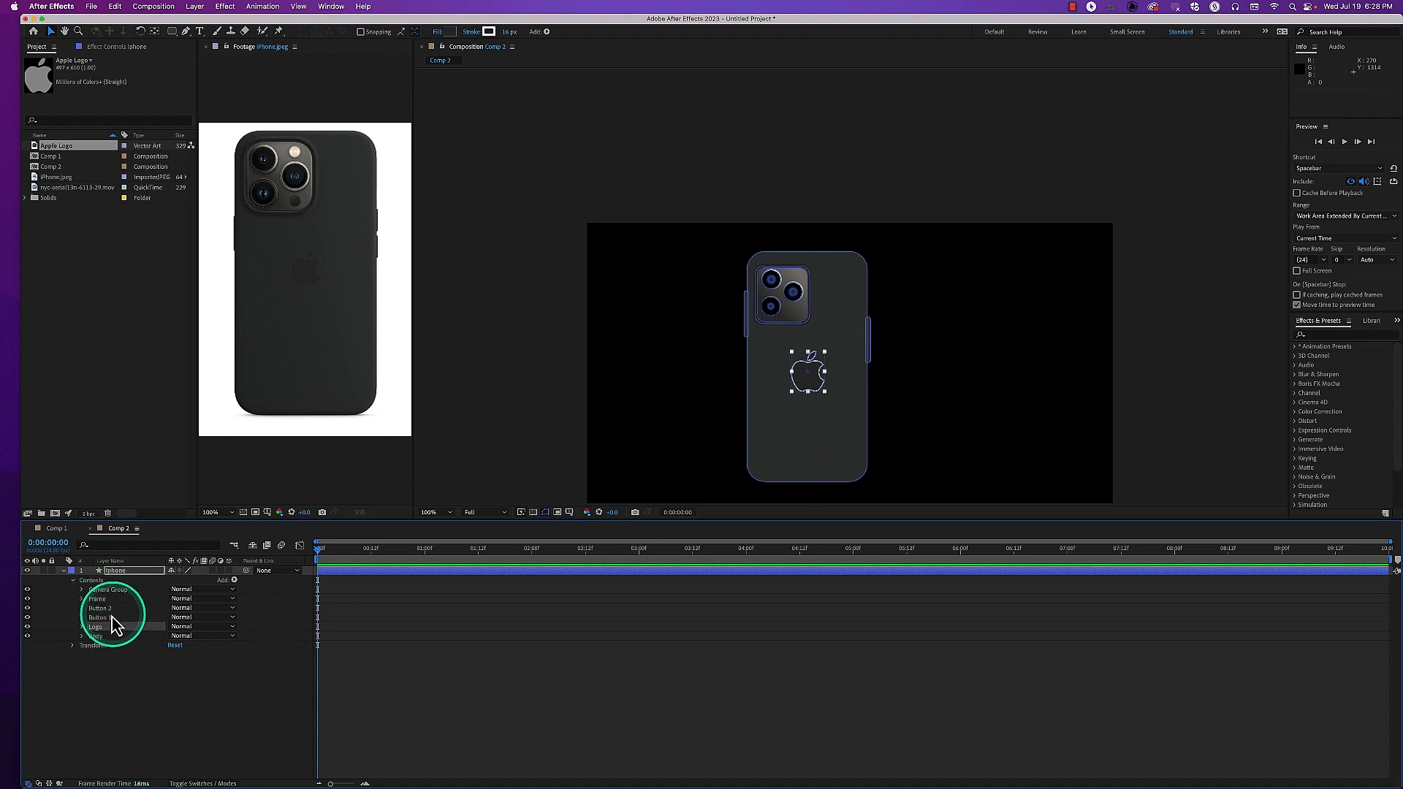
# Group Button 1 and Button 2 in the iphone layer and name the group Button Group
pyautogui.click(98, 582)
pyautogui.click(99, 600)
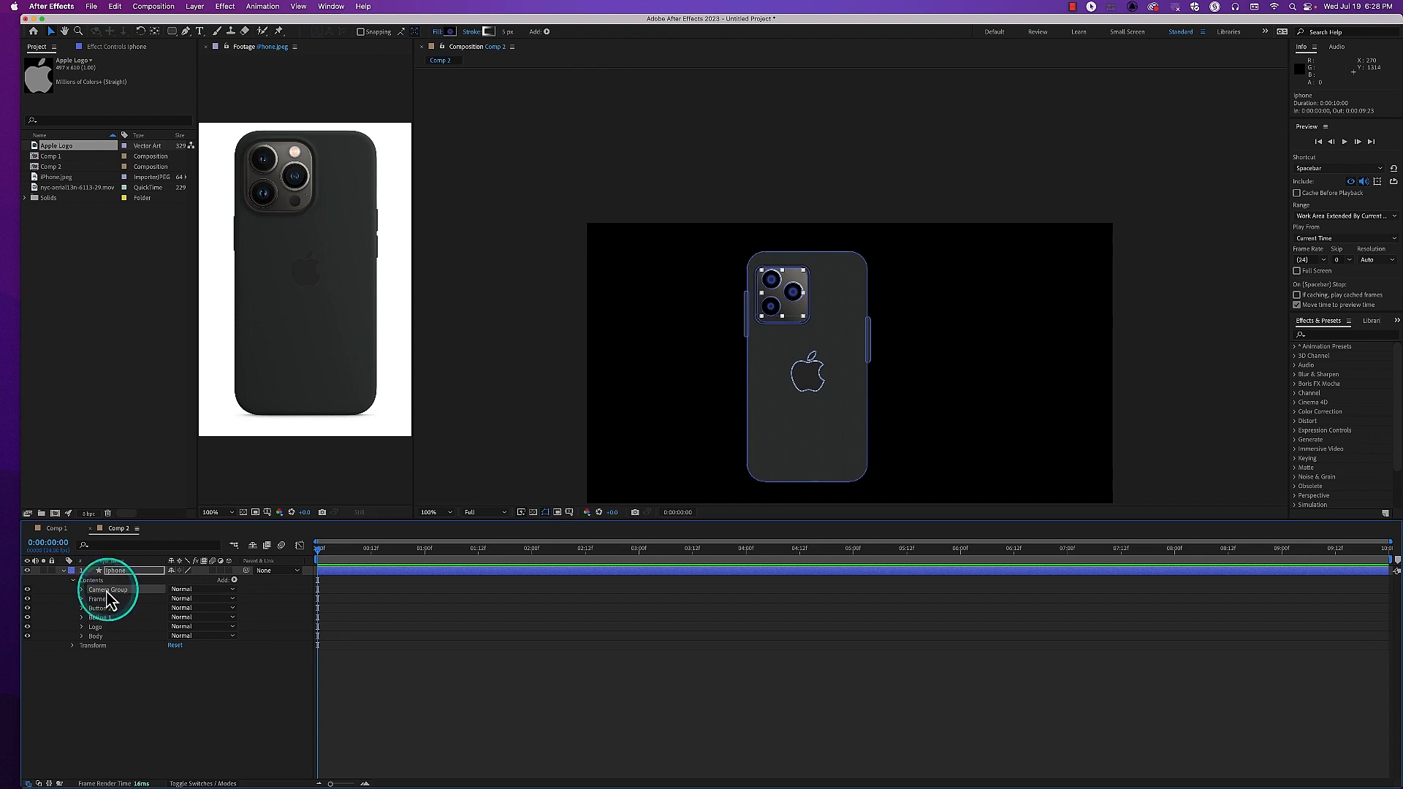
pyautogui.click(101, 608)
pyautogui.click(101, 617)
pyautogui.click(101, 609)
pyautogui.keyDown('shift'); pyautogui.click(101, 618); pyautogui.keyUp('shift')
pyautogui.press('super+g')
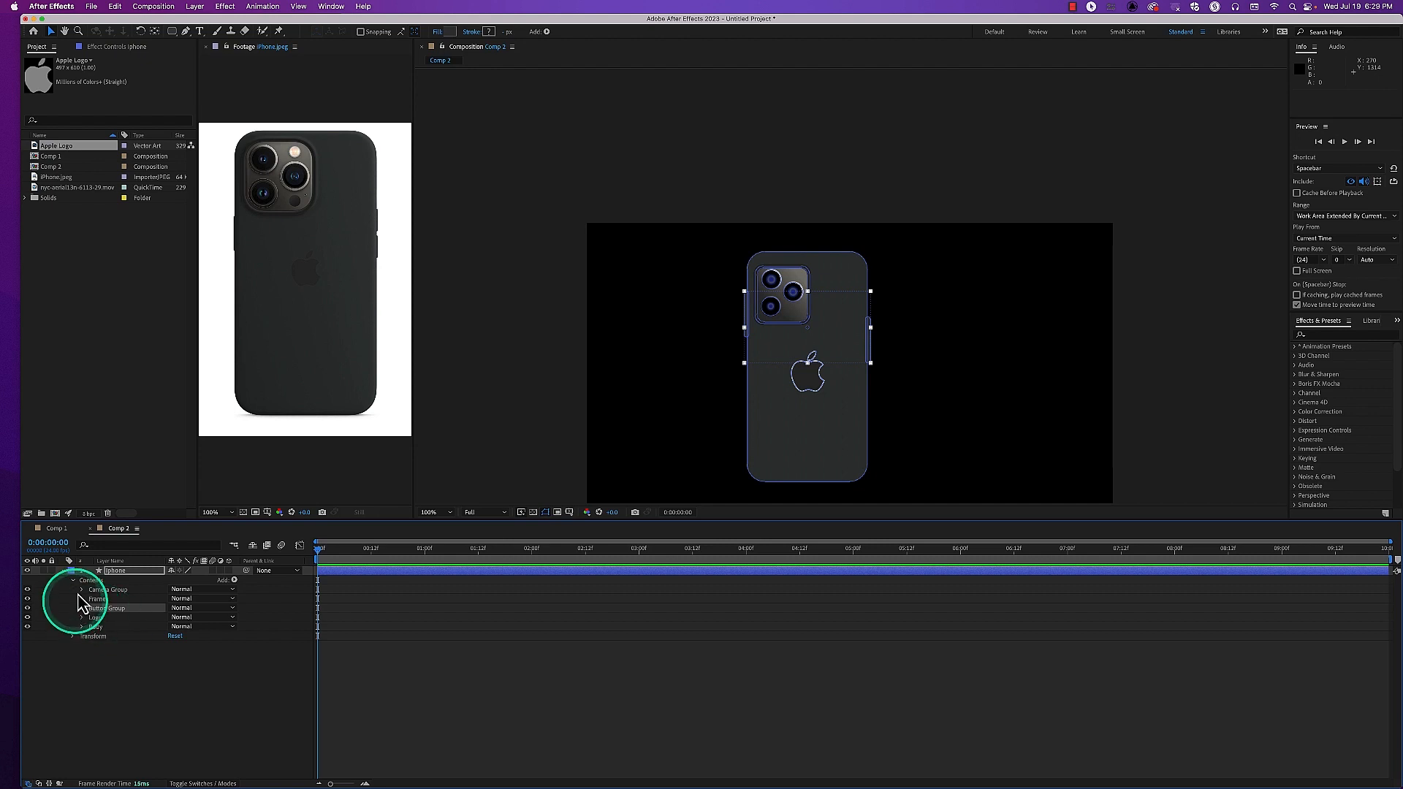
# Add a stroke to the iphone layer's overall contents, outside the shape groups, and widen it to about 41 px
pyautogui.click(110, 579)
pyautogui.click(234, 579)
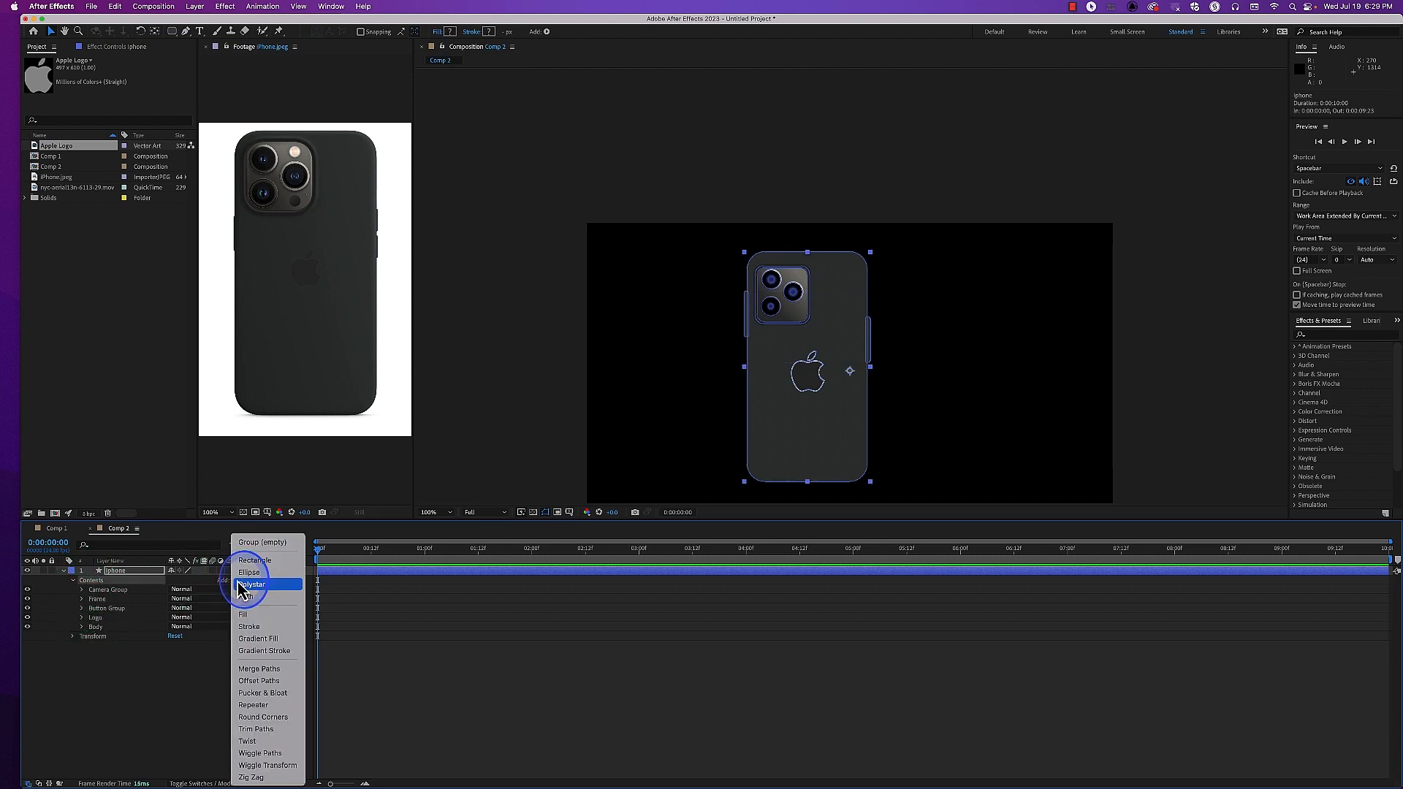
pyautogui.click(256, 627)
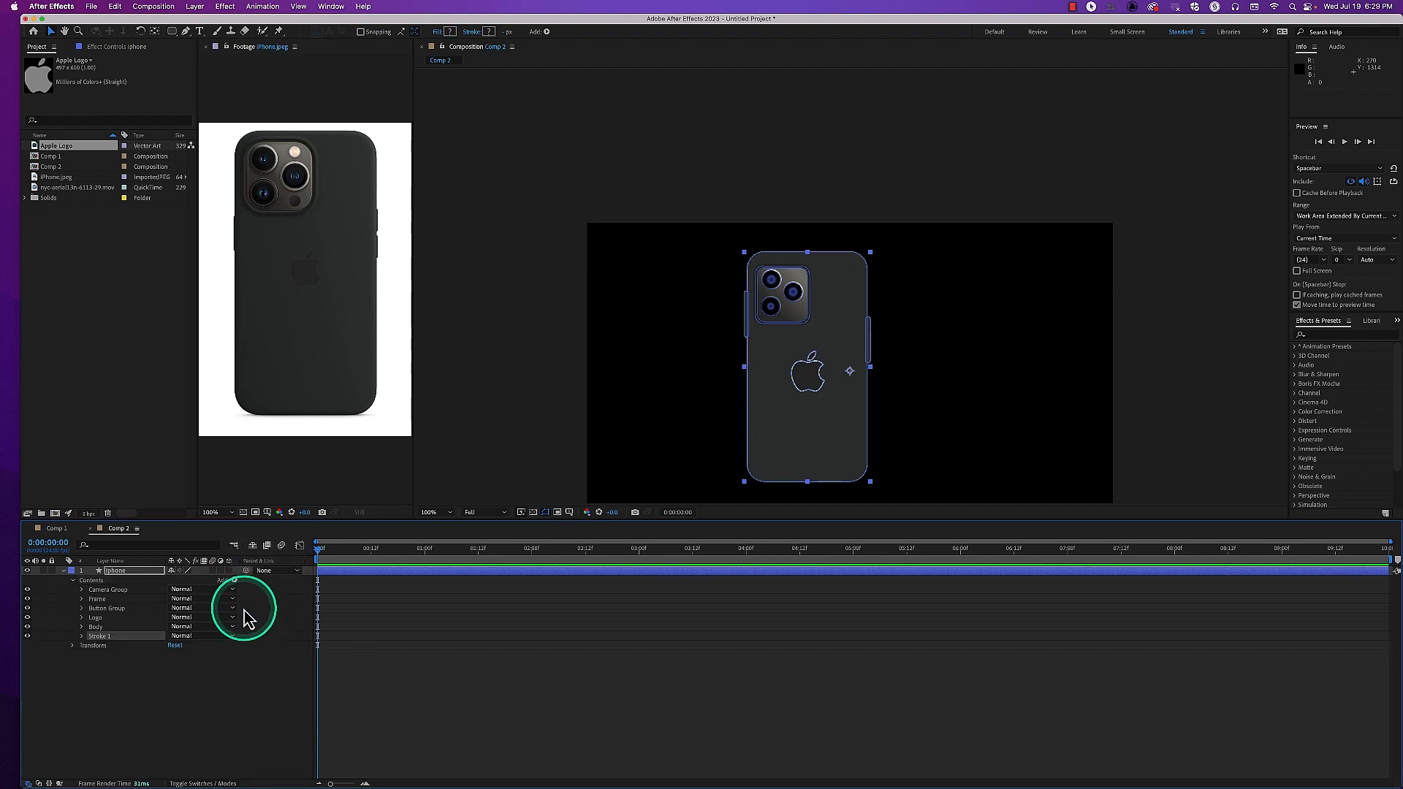
pyautogui.click(83, 637)
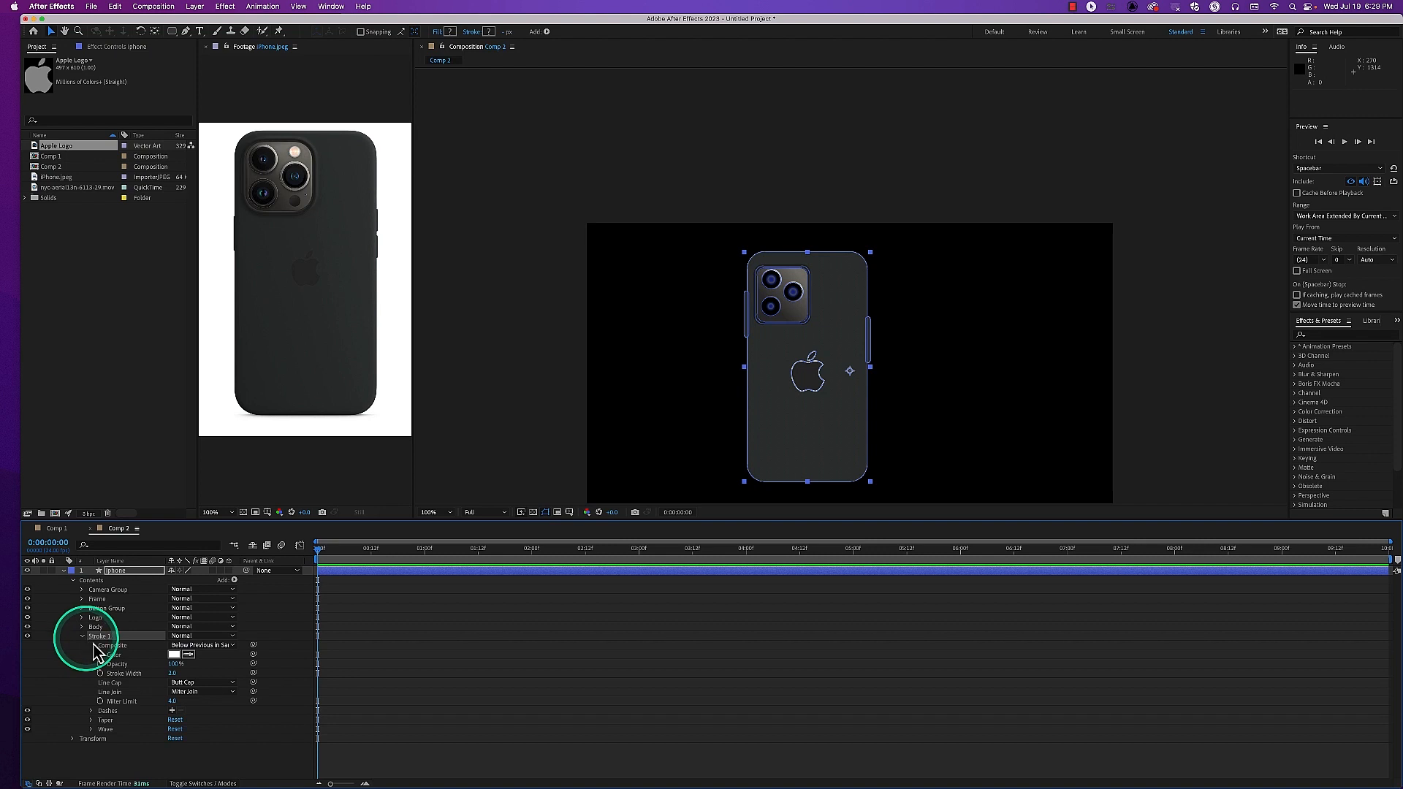
pyautogui.moveTo(174, 673); pyautogui.dragTo(194, 672)
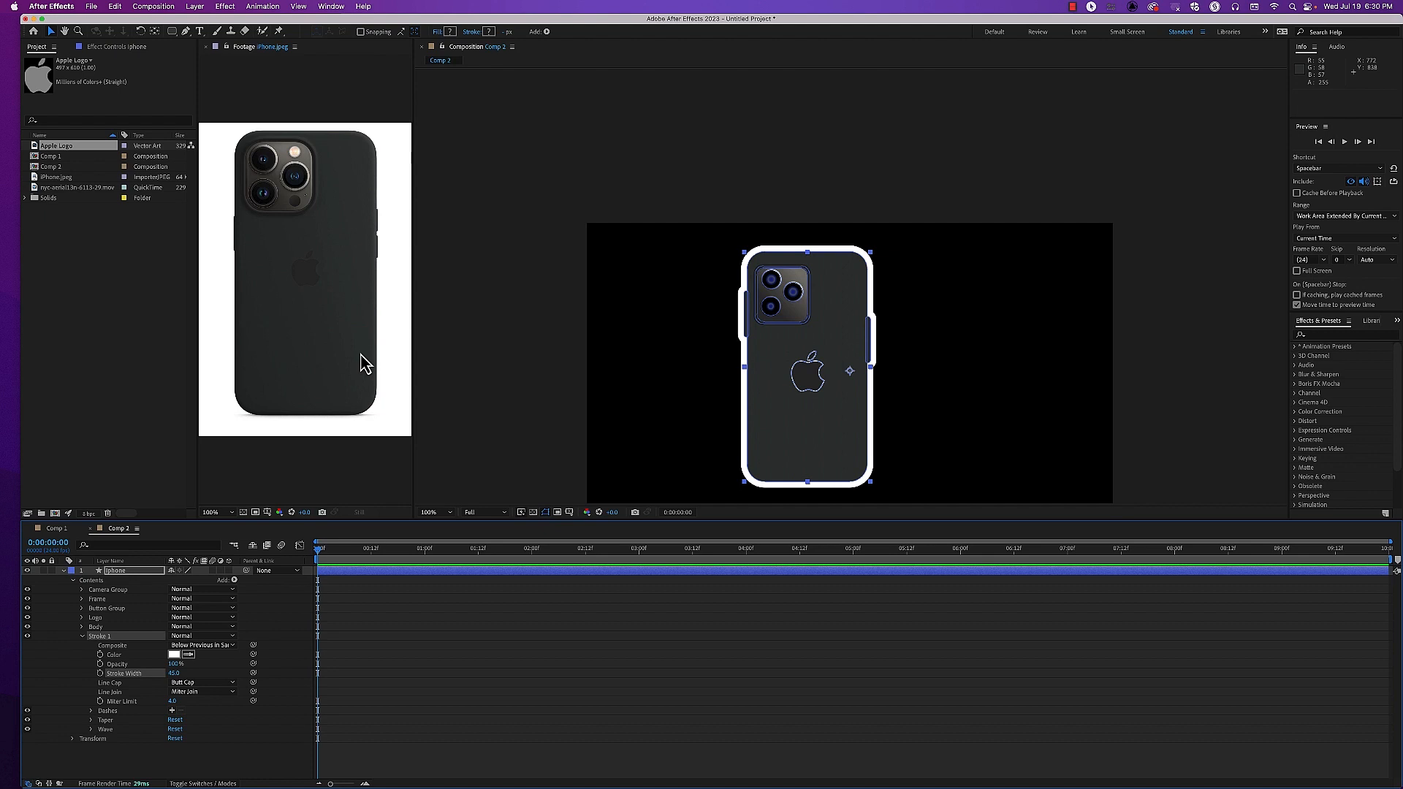
# Switch to Chrome and search Google Images for "jbl speaker" as a reference object
pyautogui.moveTo(338, 771)
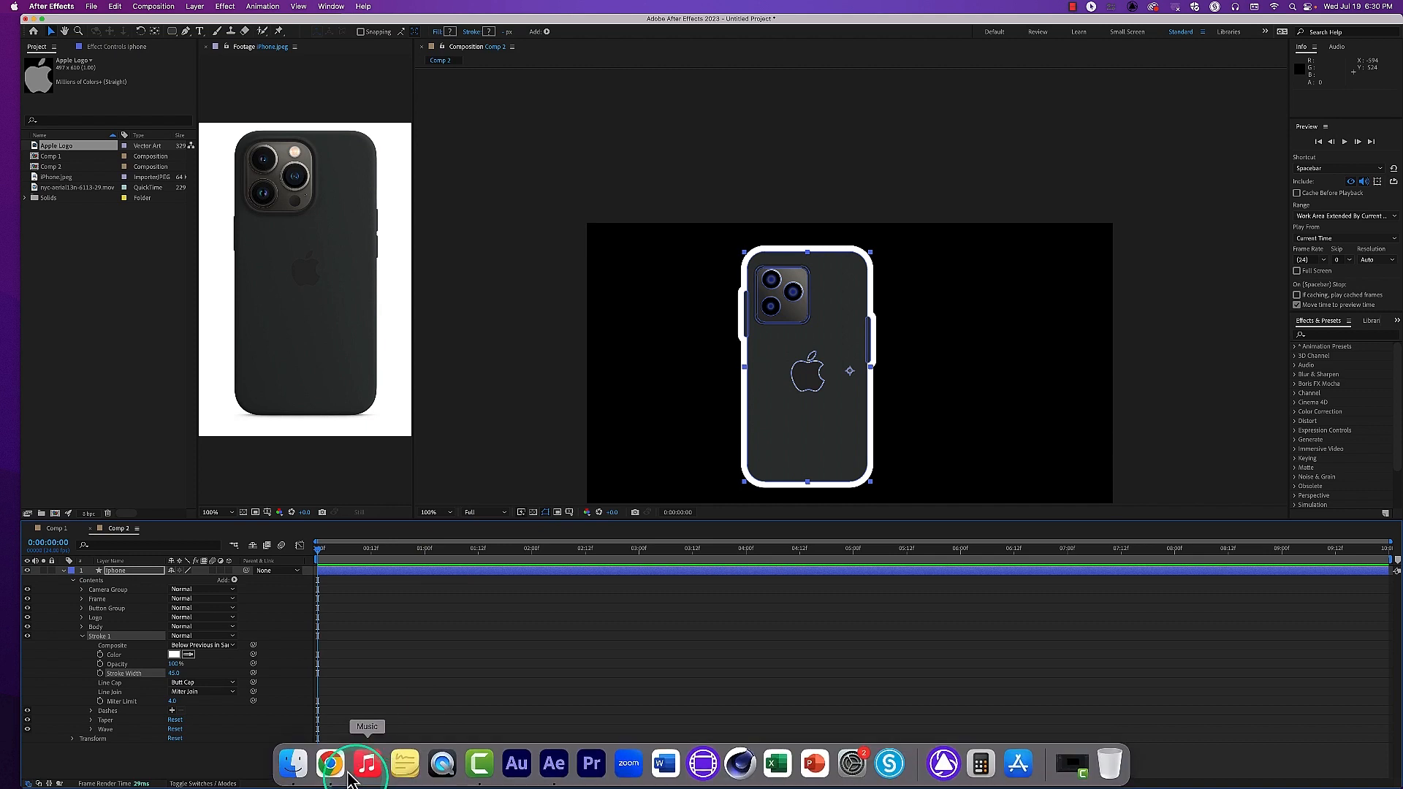
pyautogui.click(334, 767)
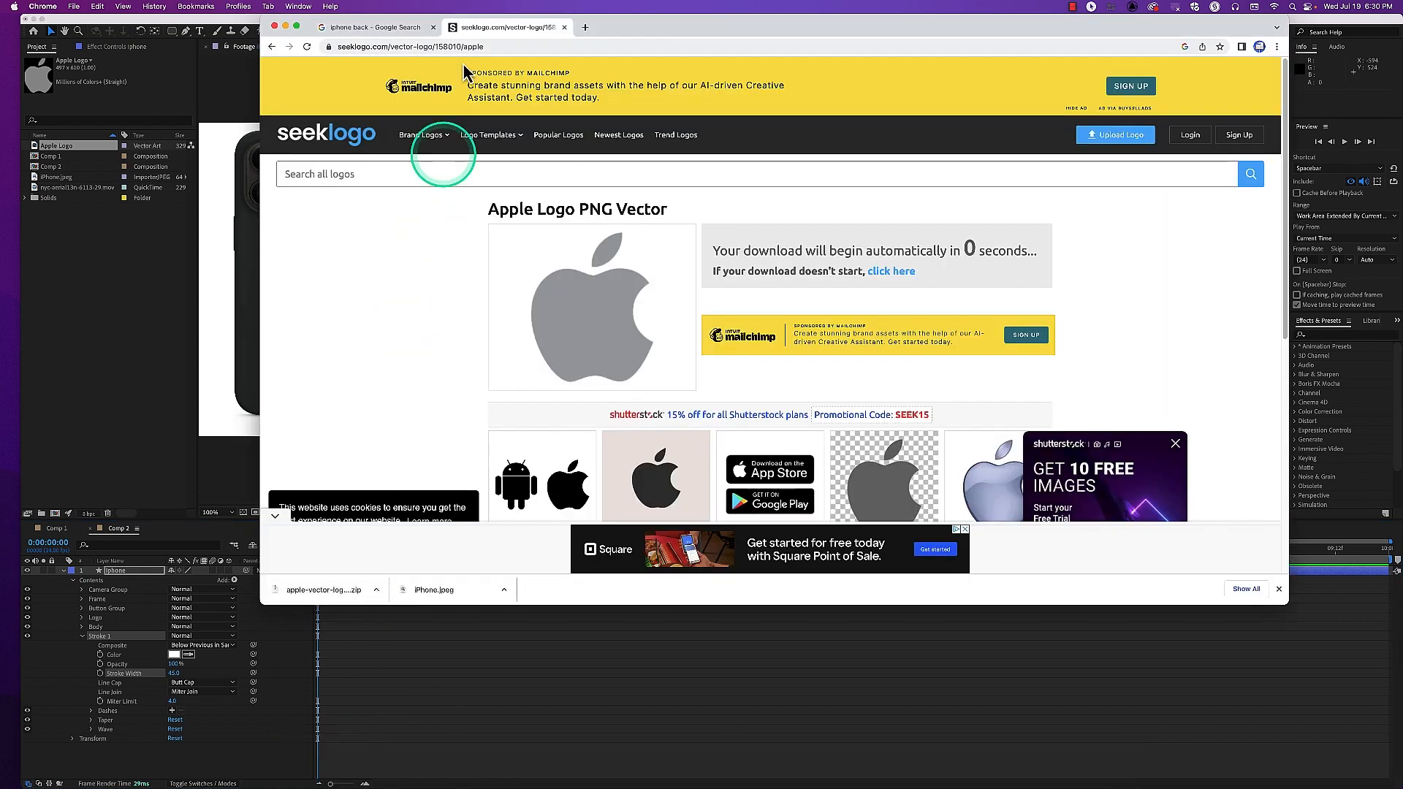
pyautogui.click(527, 47)
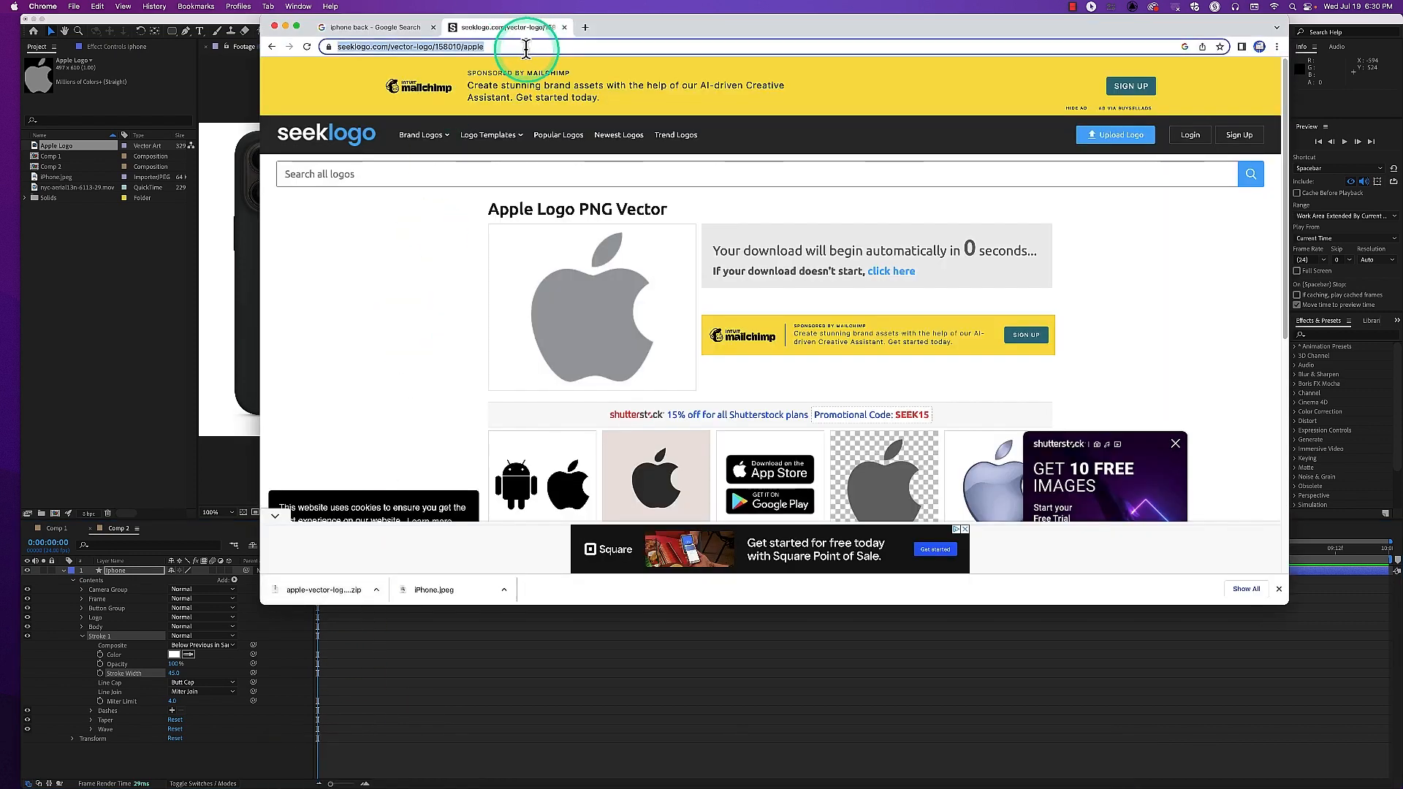
pyautogui.write('jbl s')
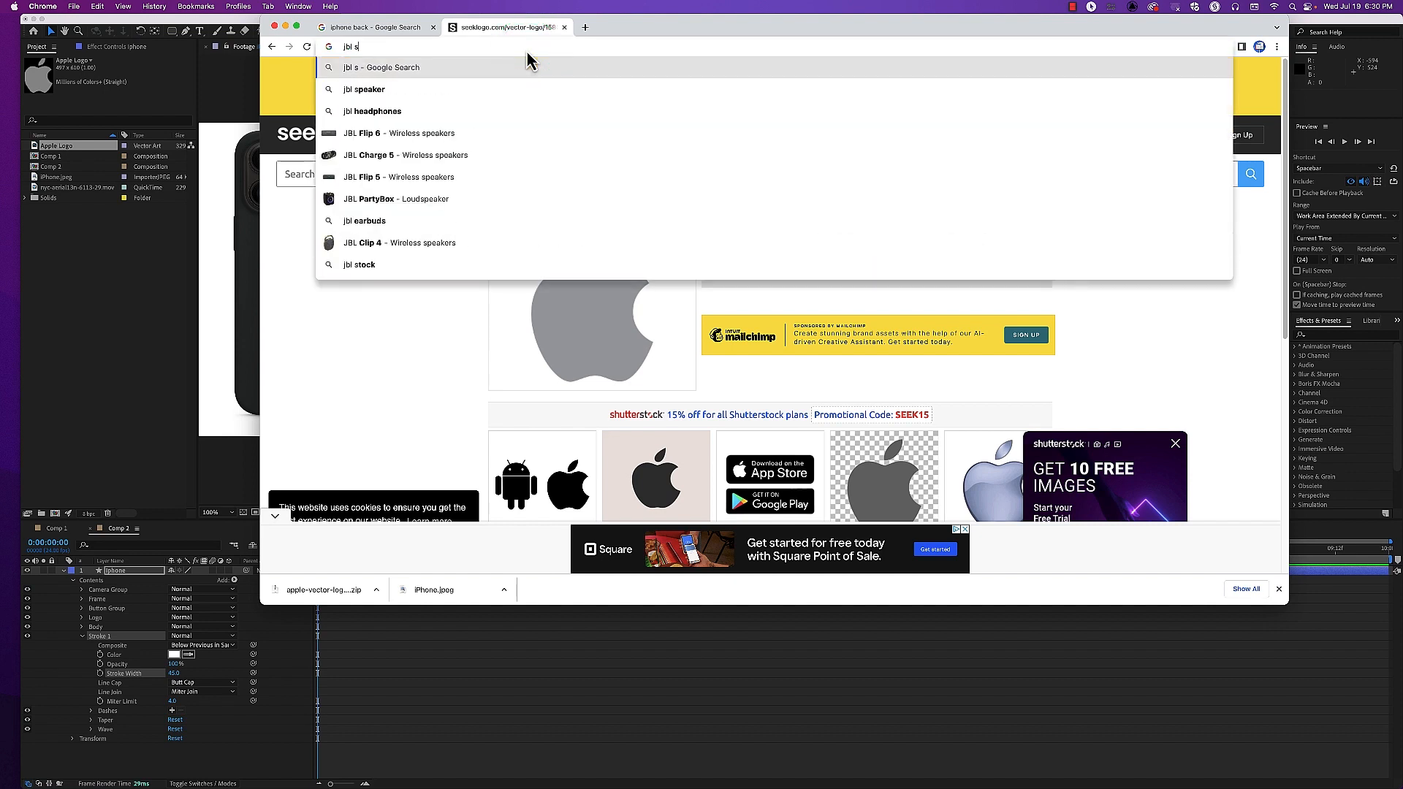
pyautogui.write('peaker')
pyautogui.press('Return')
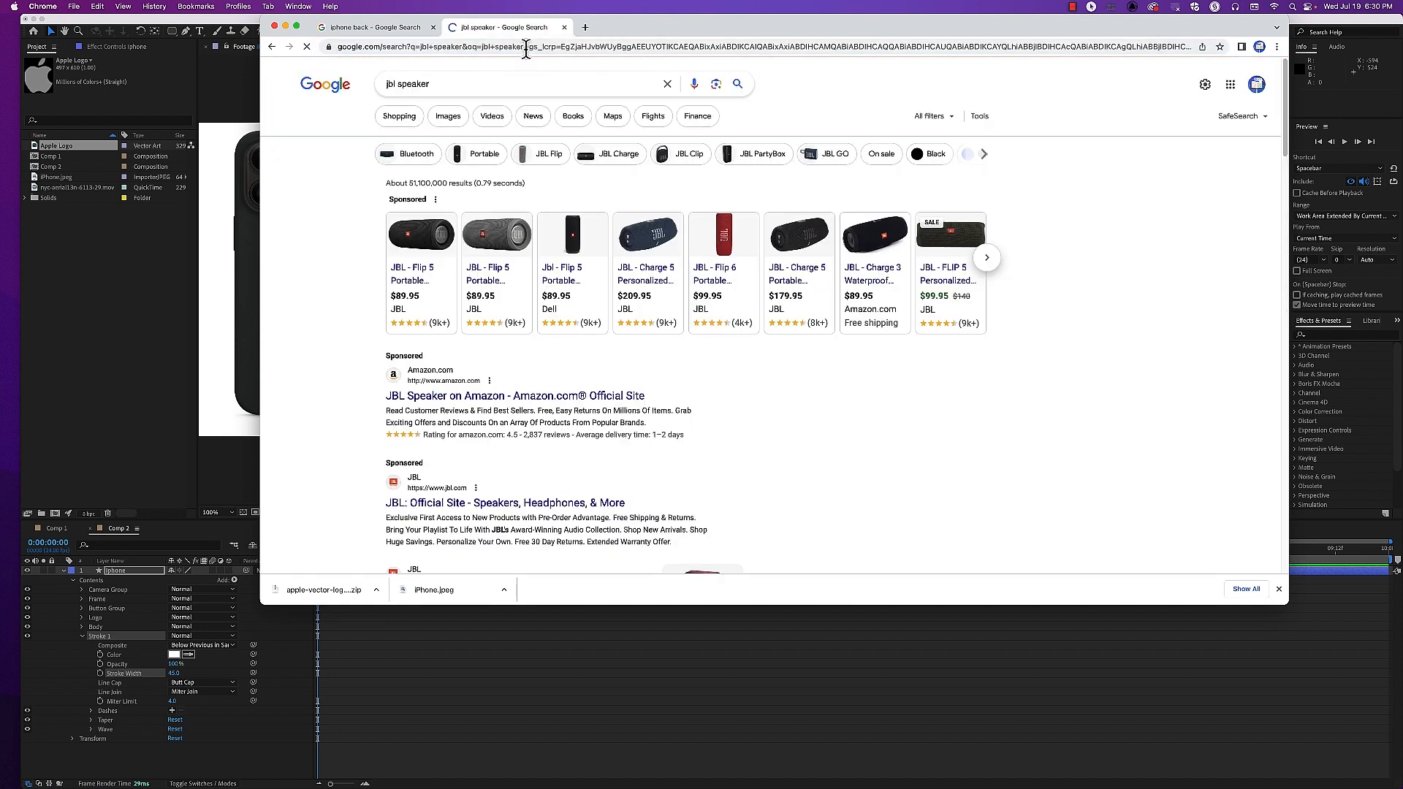
pyautogui.click(440, 118)
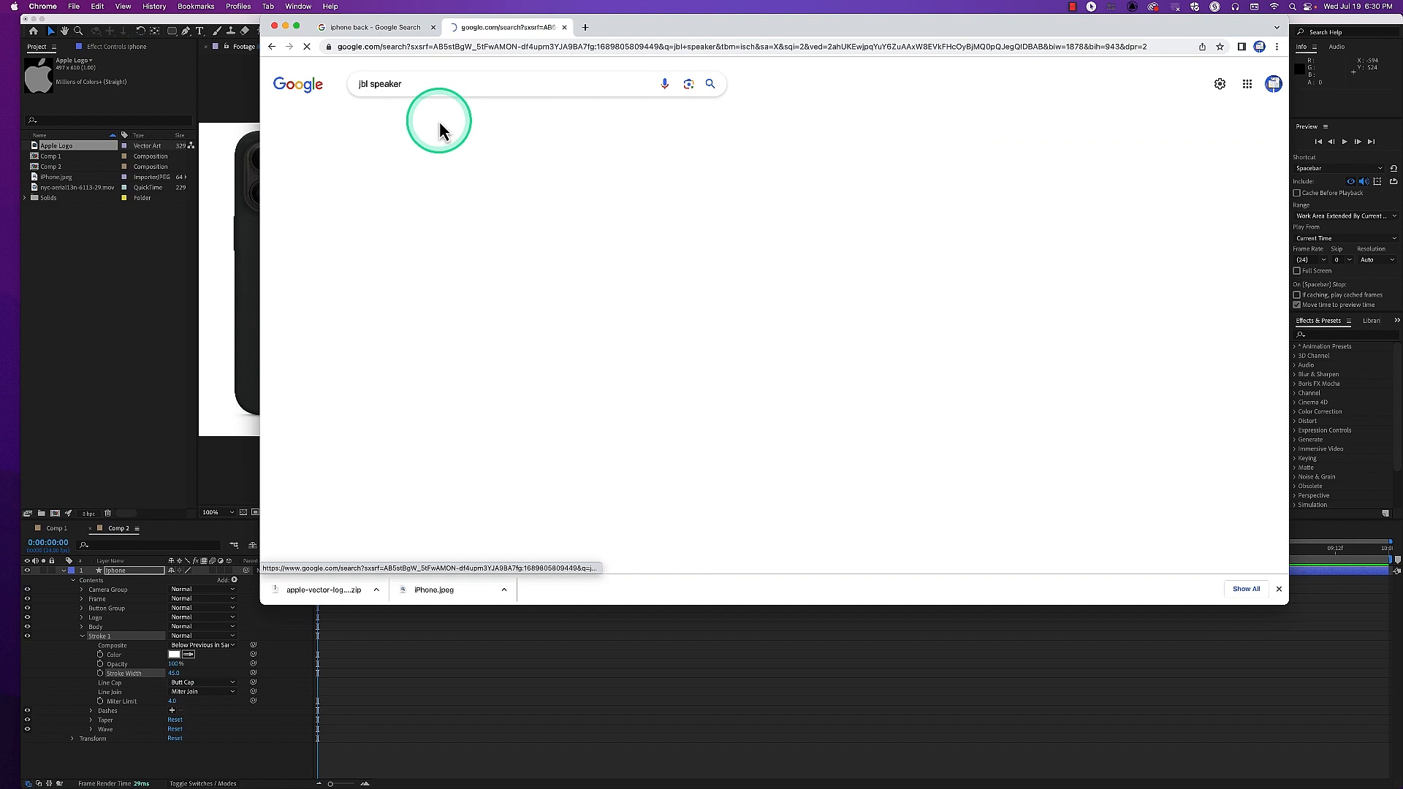
# Search Google Images for KRK speakers and filter the results to red ones
pyautogui.click(351, 85)
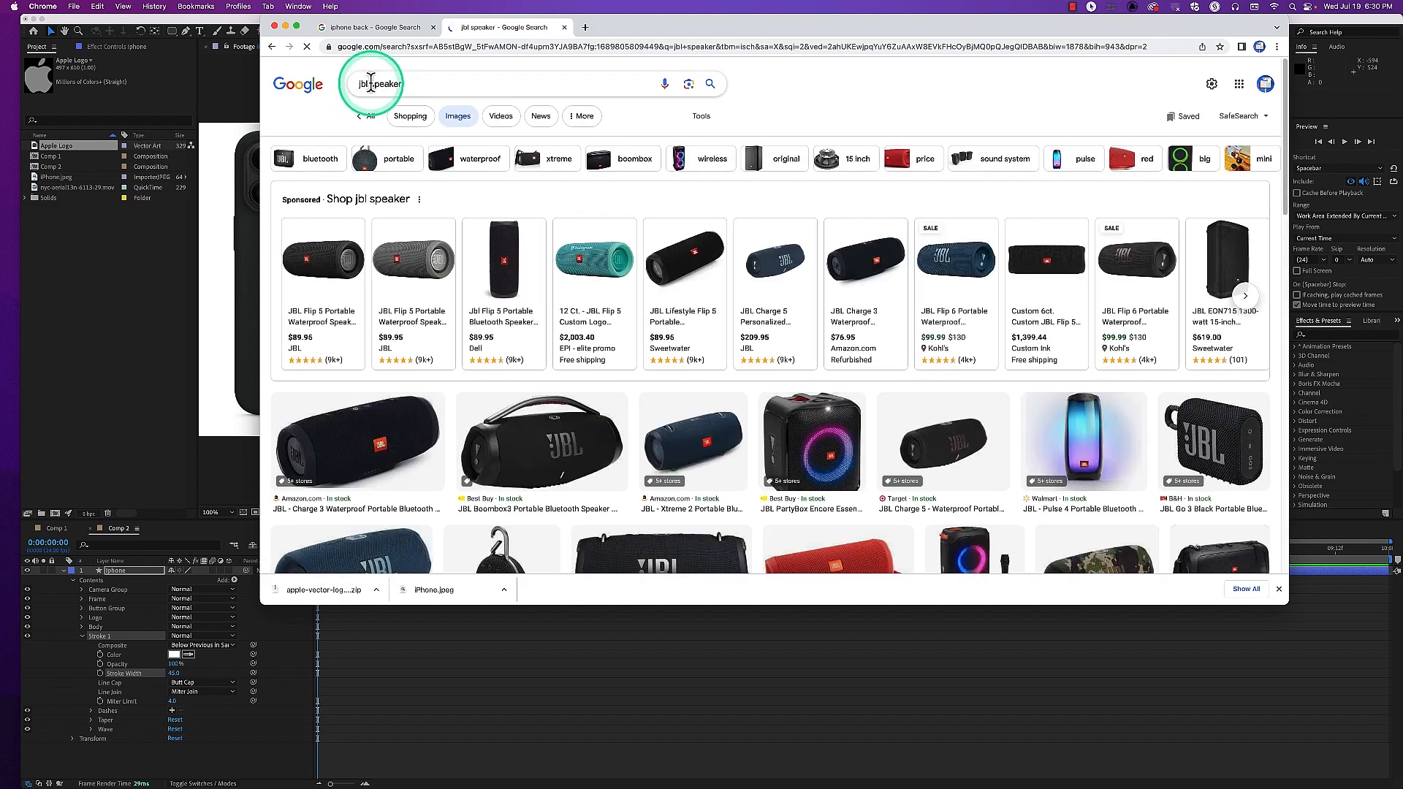
pyautogui.doubleClick(351, 84)
pyautogui.write('krk')
pyautogui.press('Return')
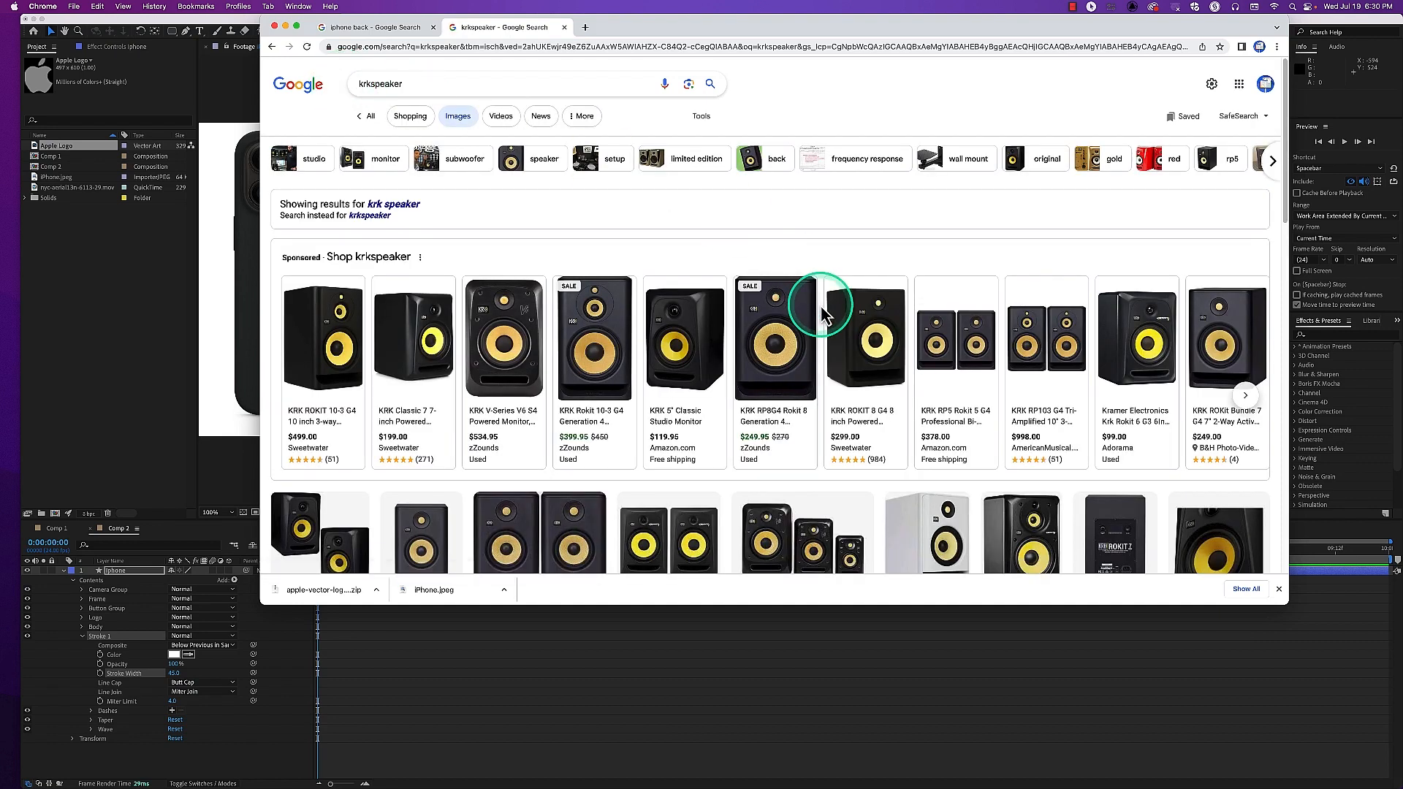
pyautogui.click(508, 292)
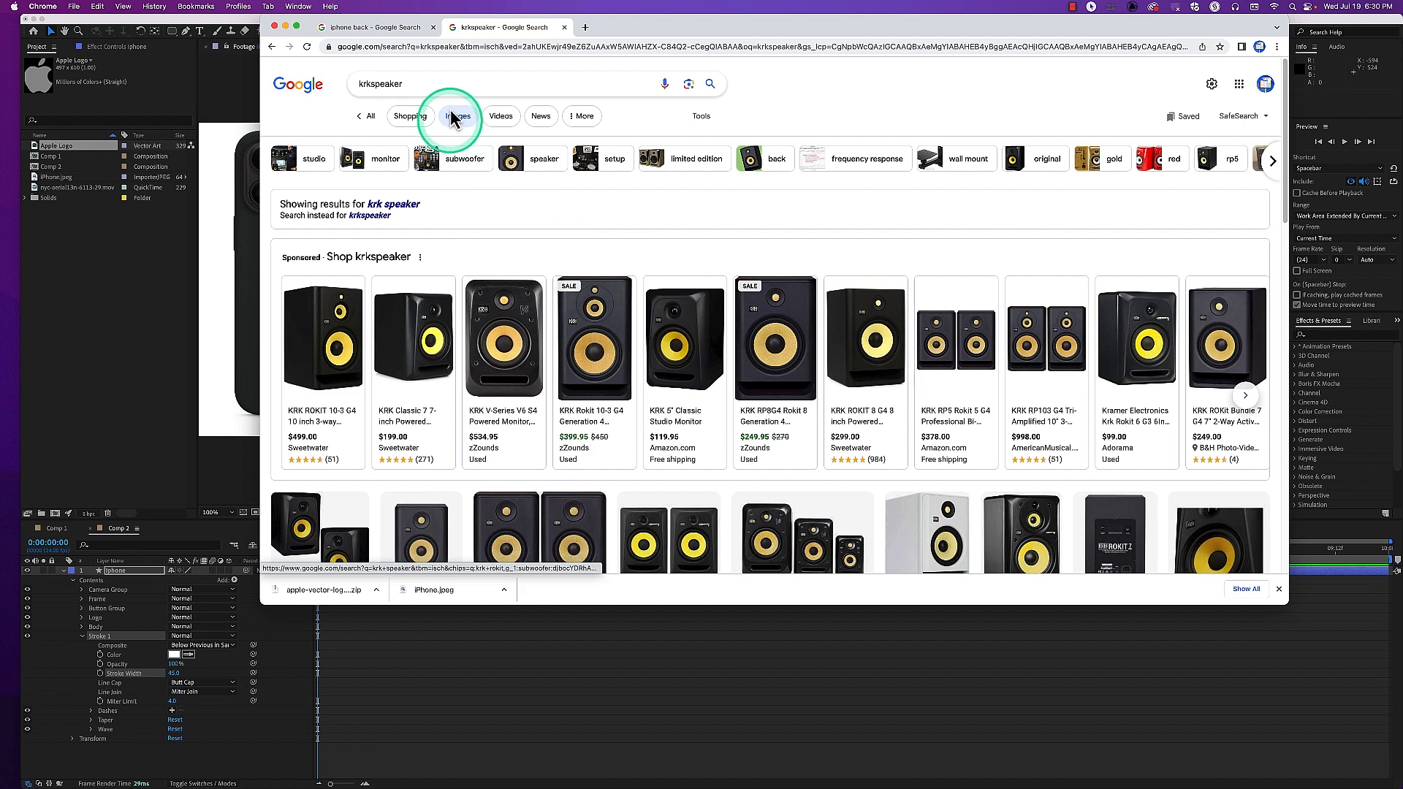
pyautogui.click(1178, 165)
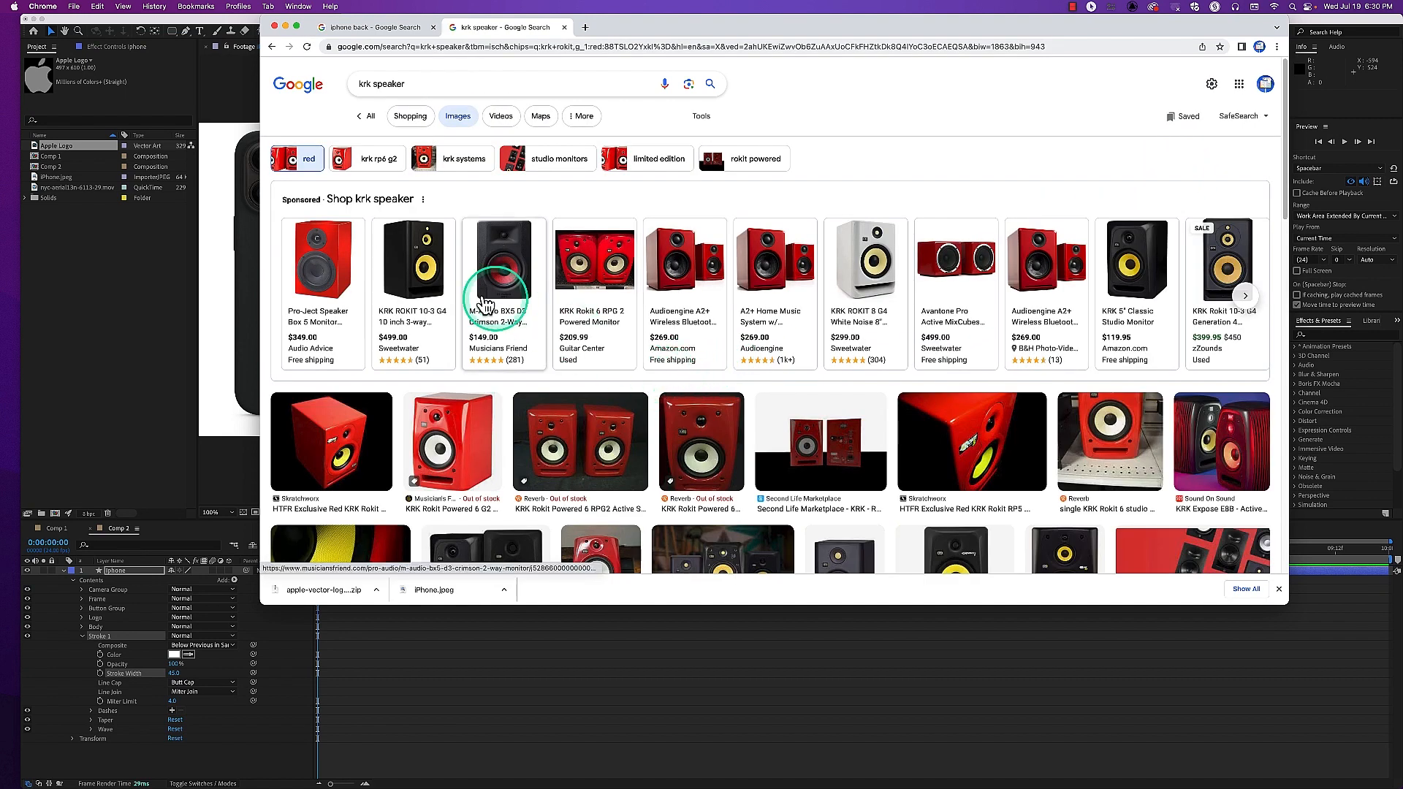
# Search Google Images for "logitech keyboard" and preview the yellow-and-black Logitech POP Keys keyboard
pyautogui.tripleClick(402, 84)
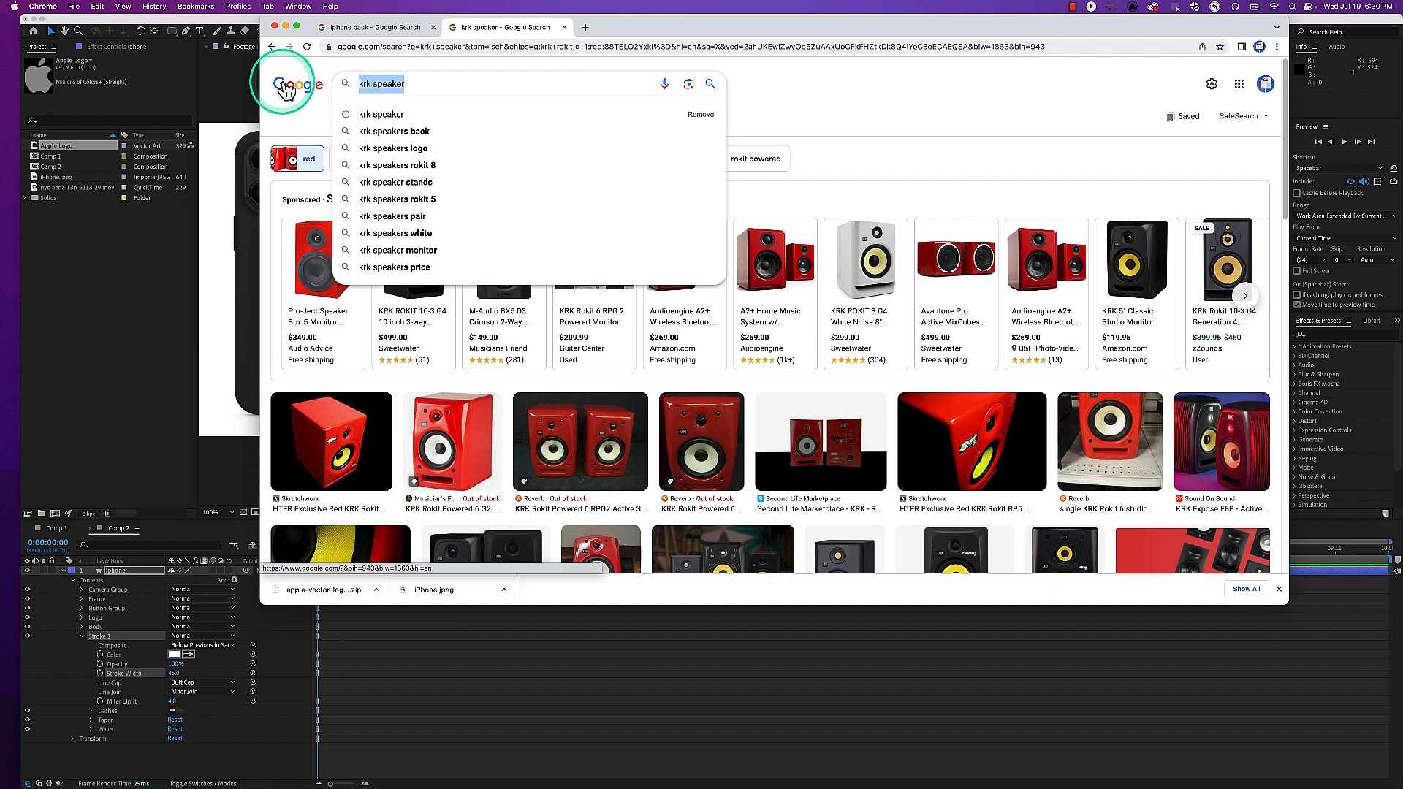
pyautogui.write('logit')
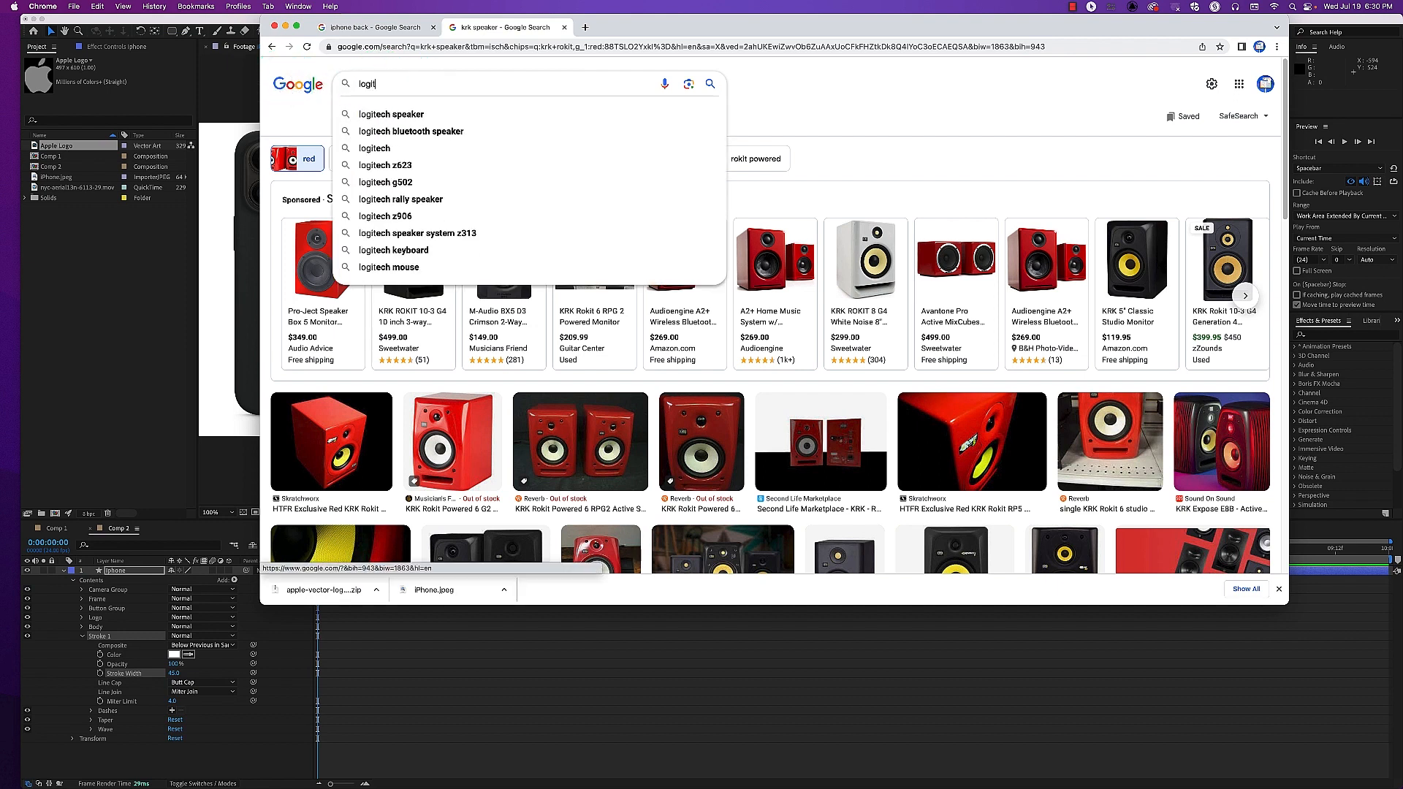
pyautogui.write('ech key')
pyautogui.press('Down')
pyautogui.press('Return')
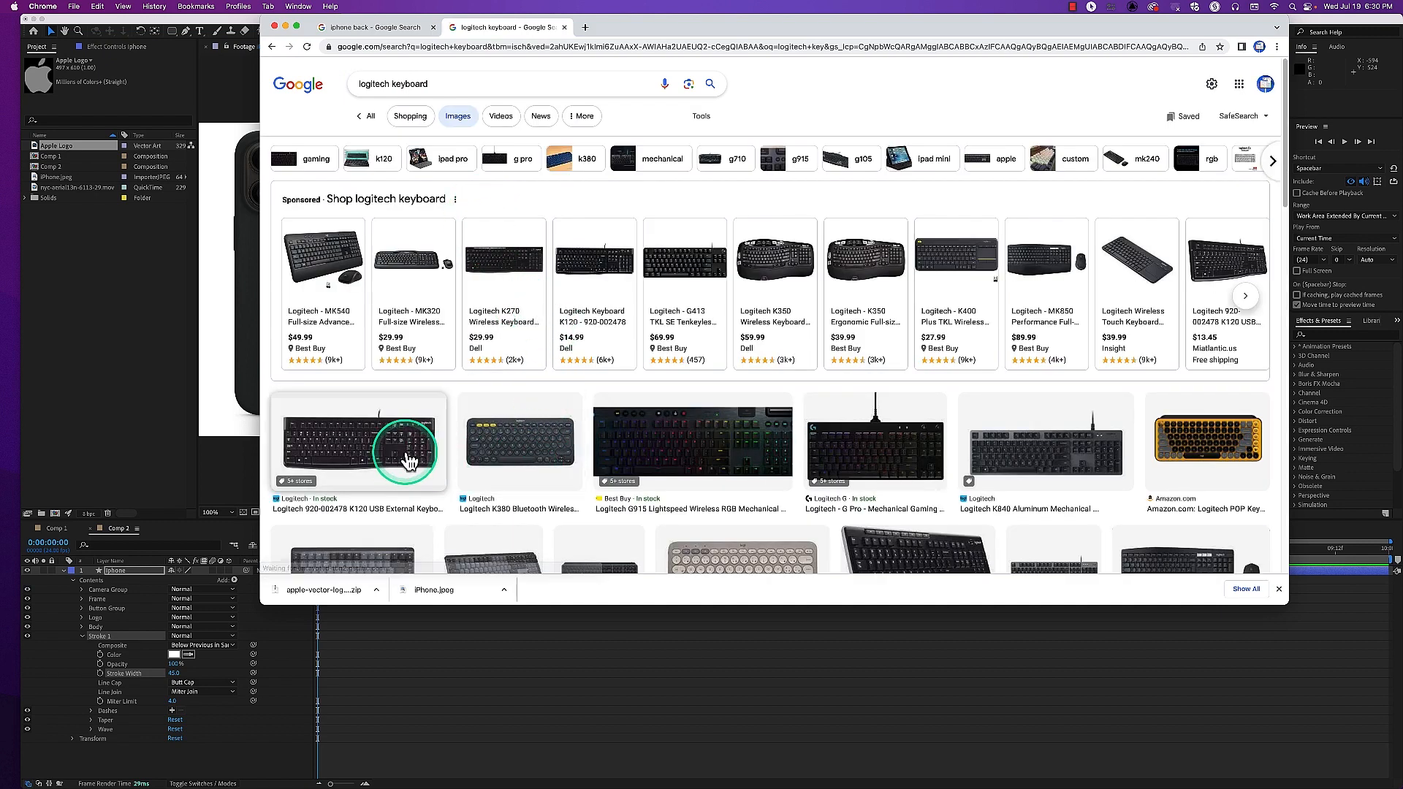
pyautogui.click(1241, 441)
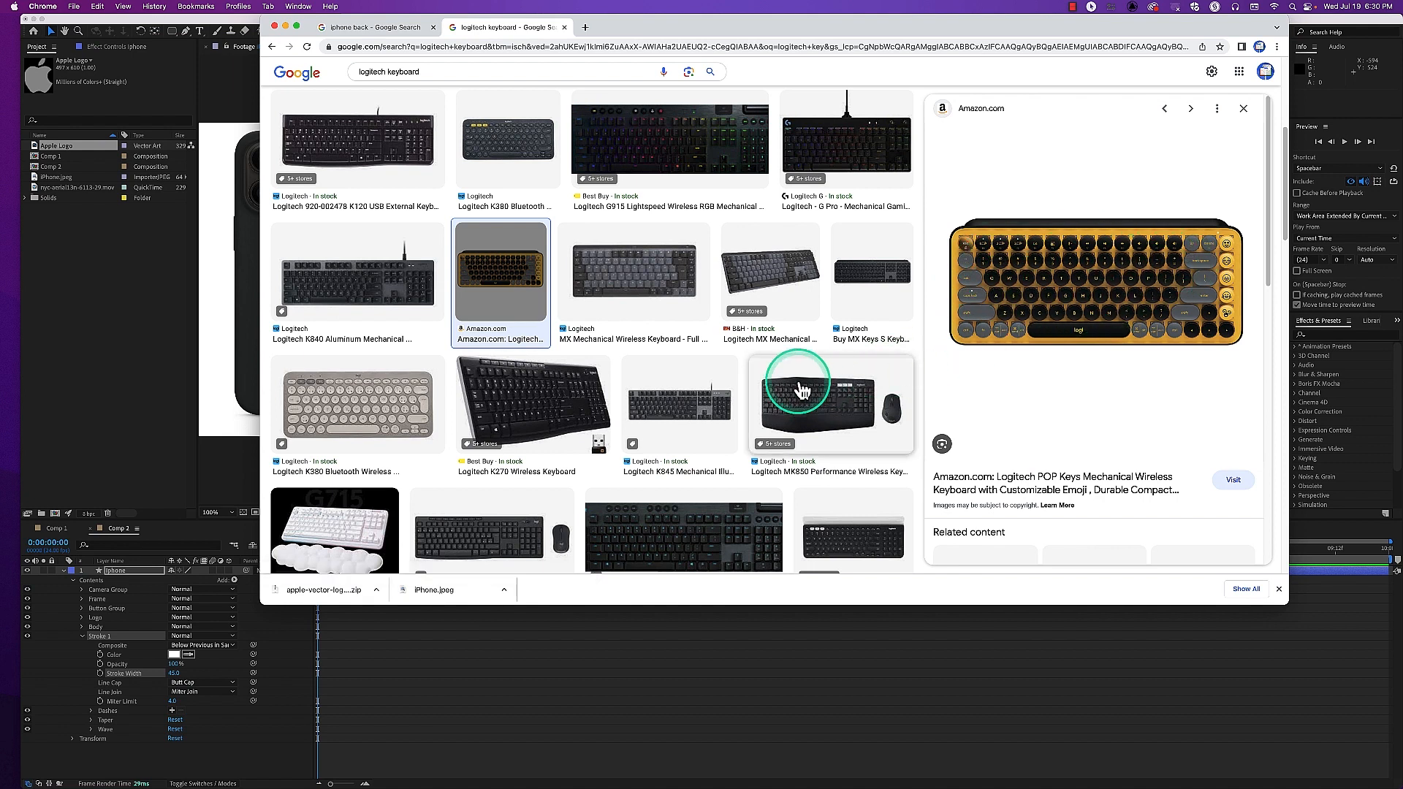
# Search Google Images for "desk lamp", preview the Wayfair lamp with the wooden shade, and browse further lamp results
pyautogui.tripleClick(420, 71)
pyautogui.write('desk lam')
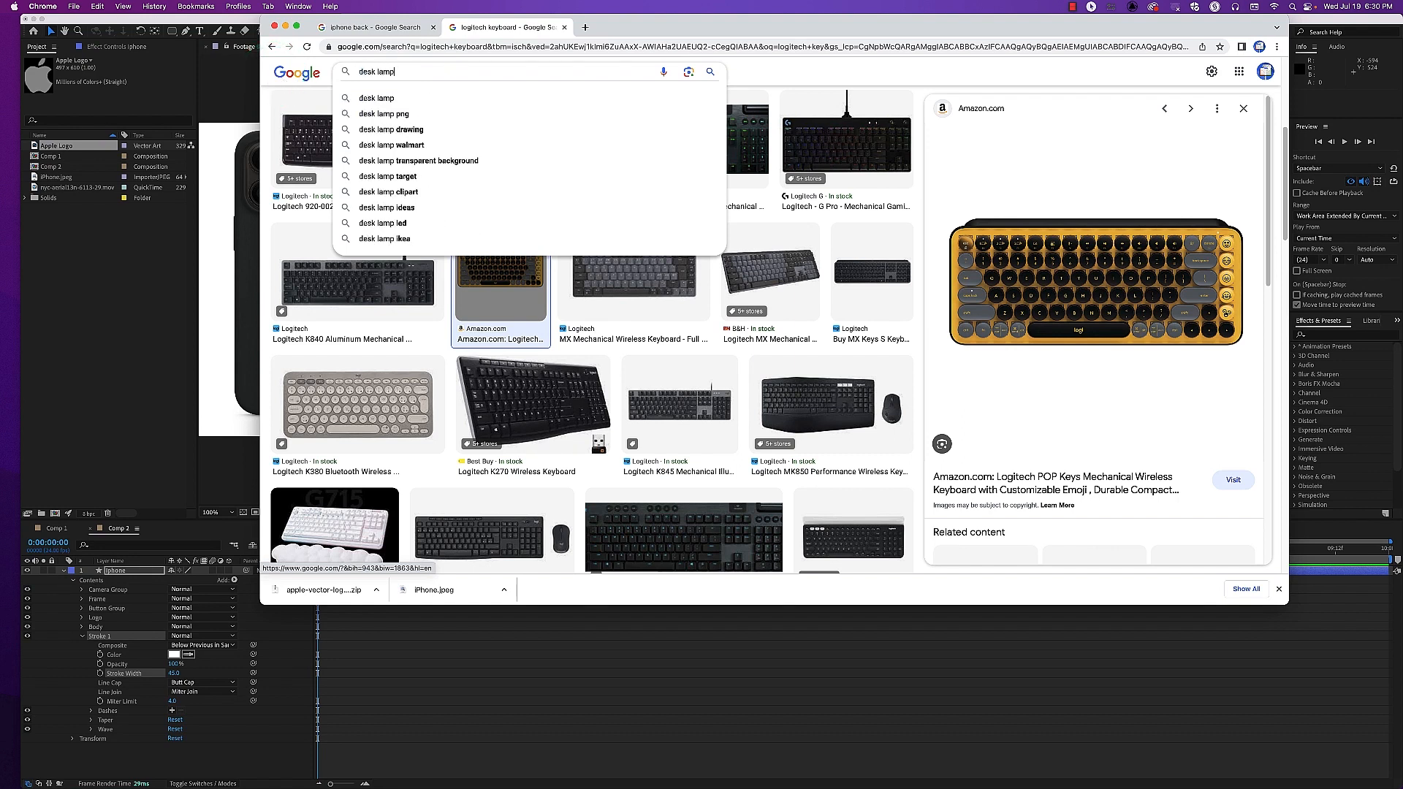
pyautogui.write('p')
pyautogui.press('Return')
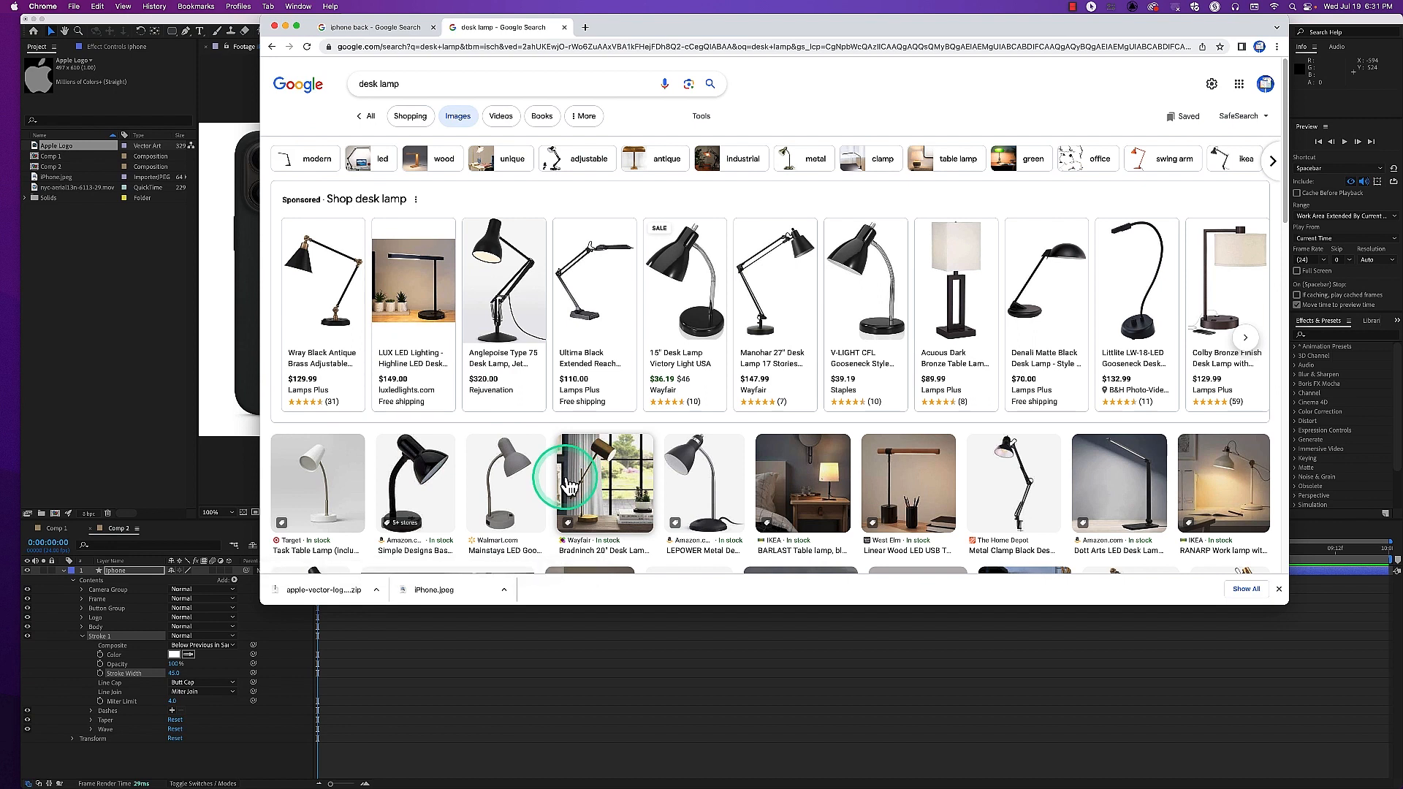
pyautogui.scroll(-5, 556, 470)
pyautogui.click(700, 315)
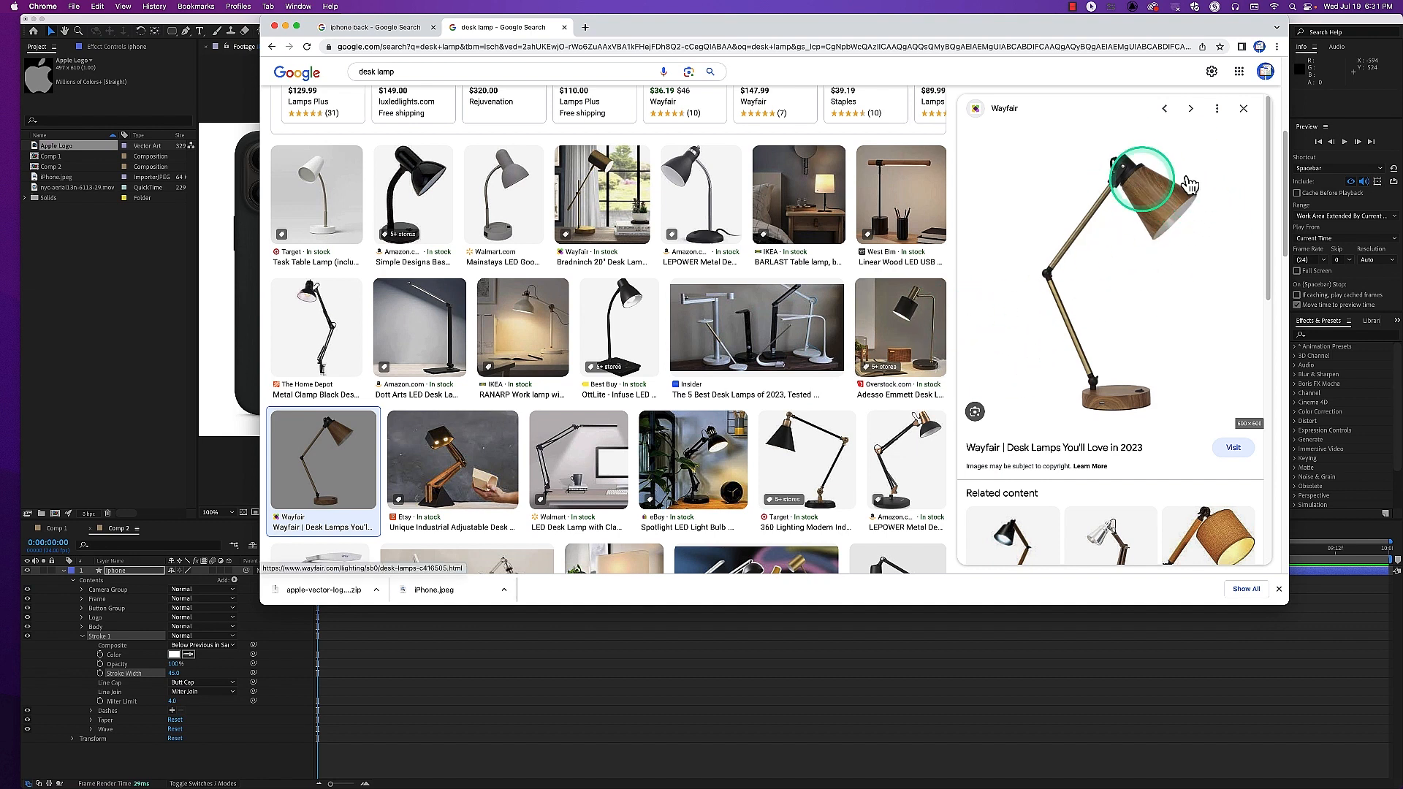
pyautogui.scroll(-1, 532, 398)
pyautogui.scroll(-5, 531, 398)
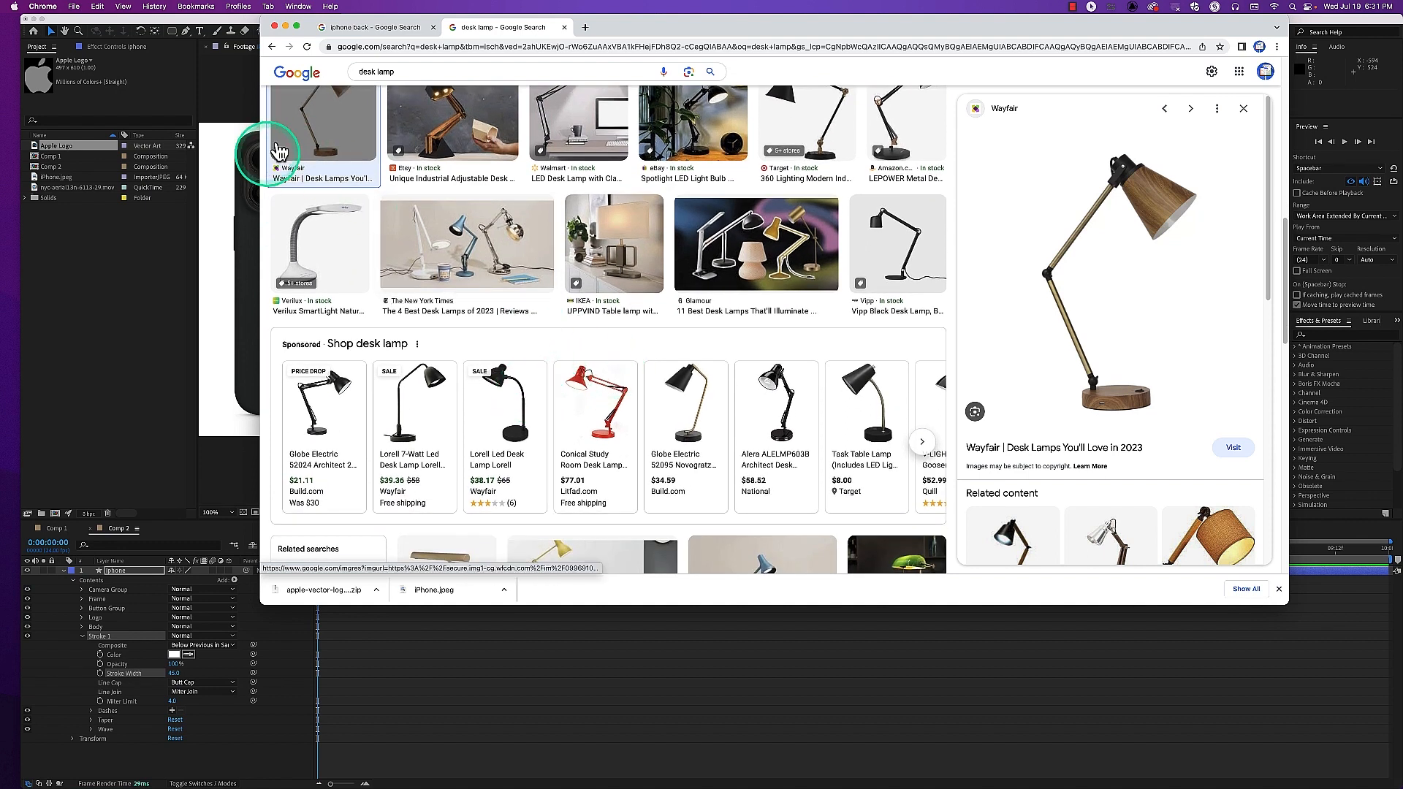
# Return to After Effects and set the width of the iphone layer's shared Stroke 1 to 4 px
pyautogui.click(286, 27)
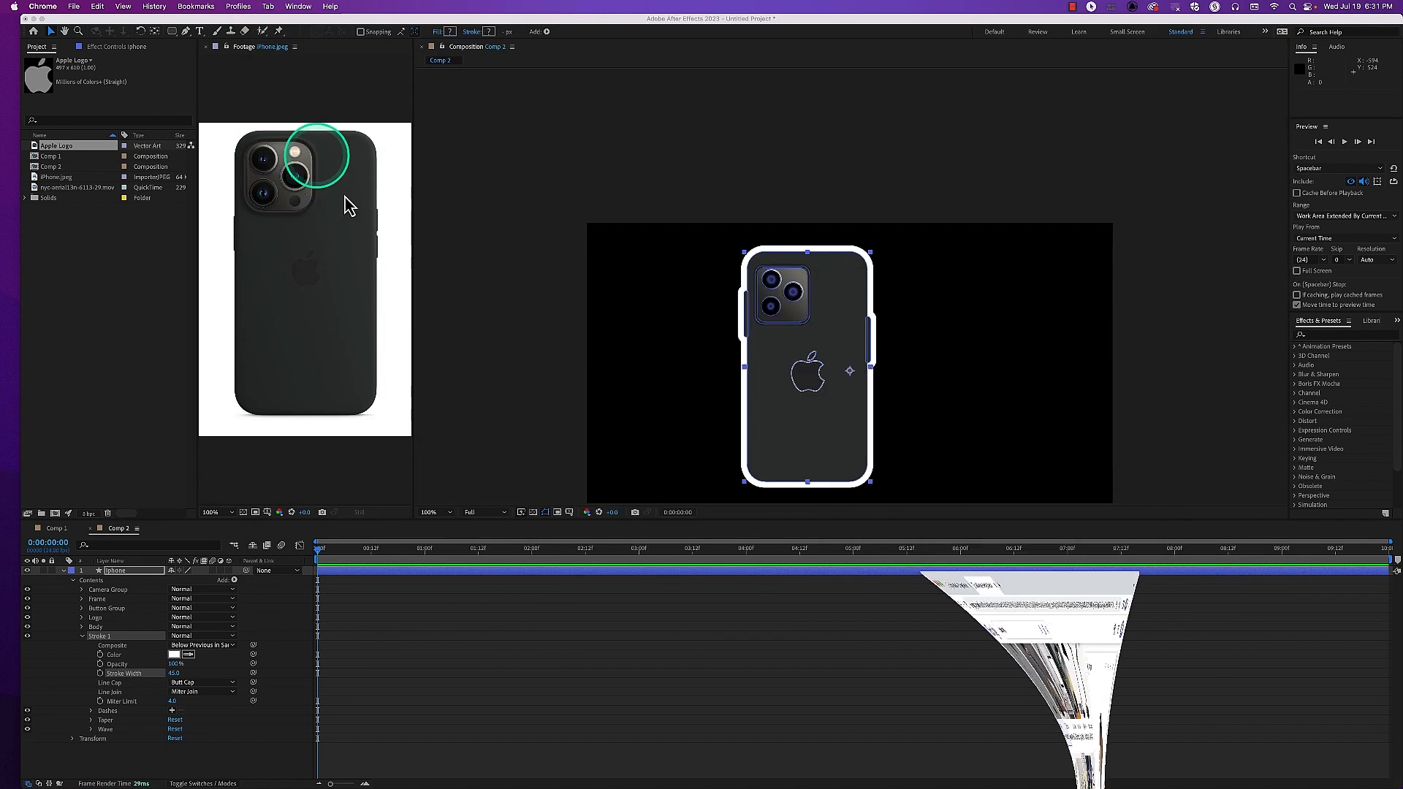
pyautogui.click(108, 640)
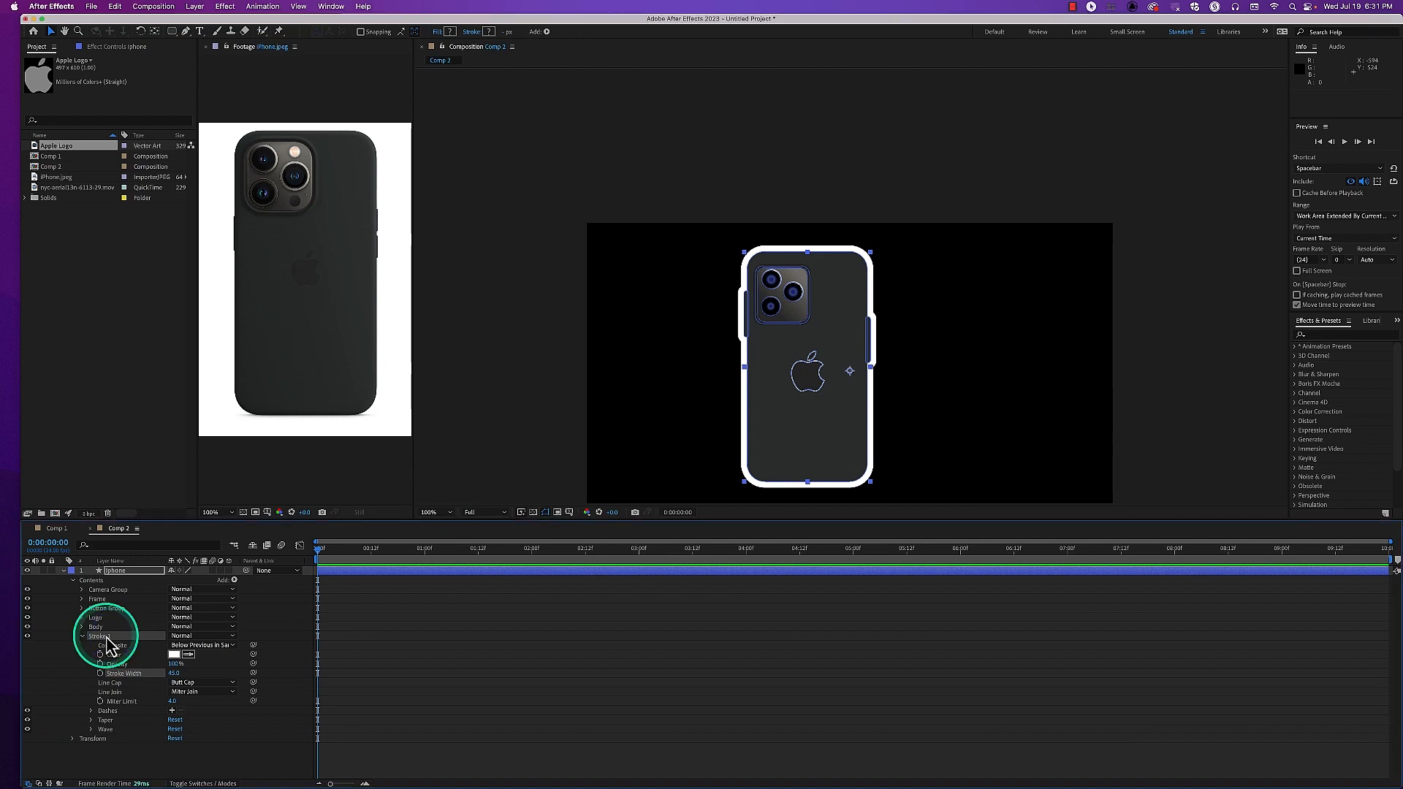
pyautogui.moveTo(179, 679); pyautogui.dragTo(152, 675)
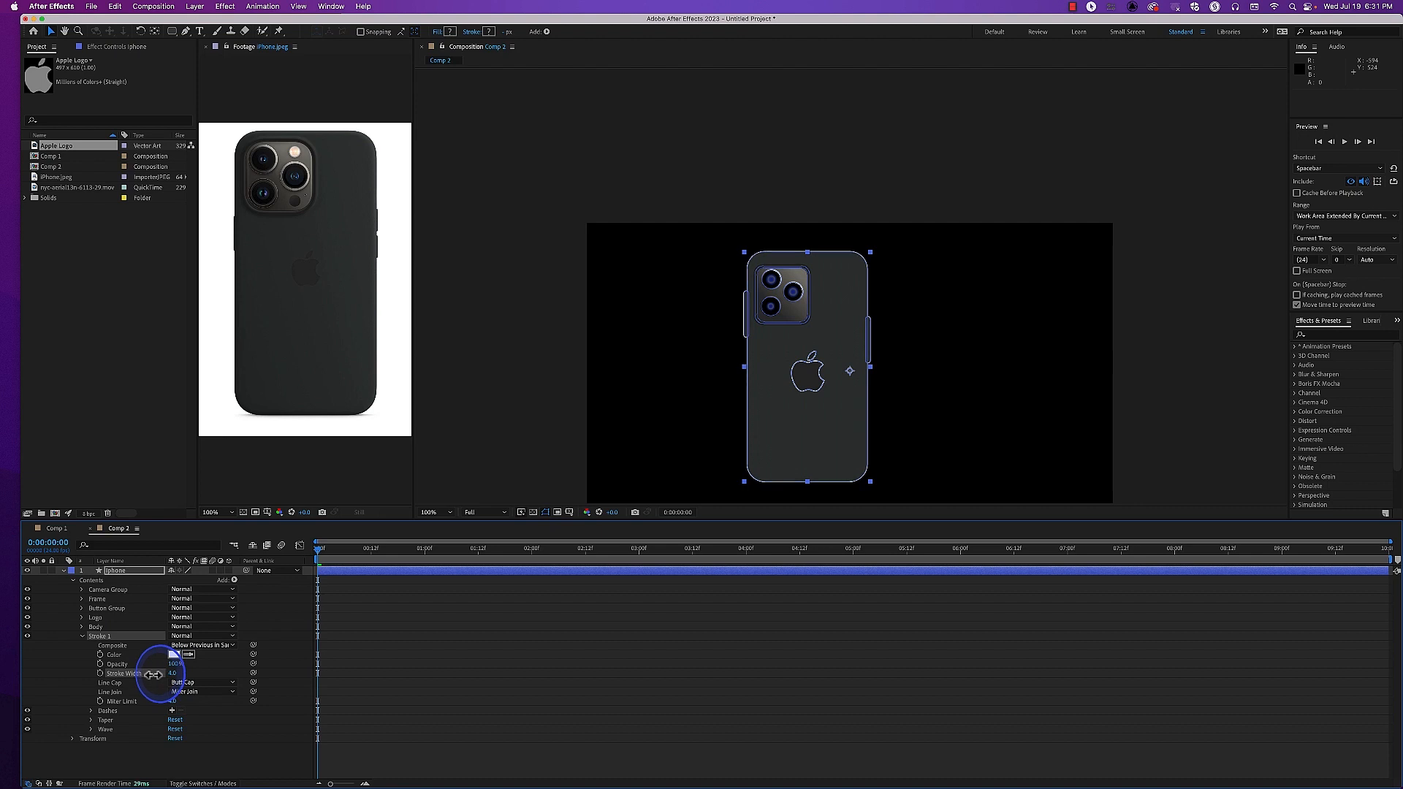
# Move Button Group below Stroke 1 in the iphone layer's contents
pyautogui.click(108, 612)
pyautogui.moveTo(108, 620); pyautogui.dragTo(109, 653)
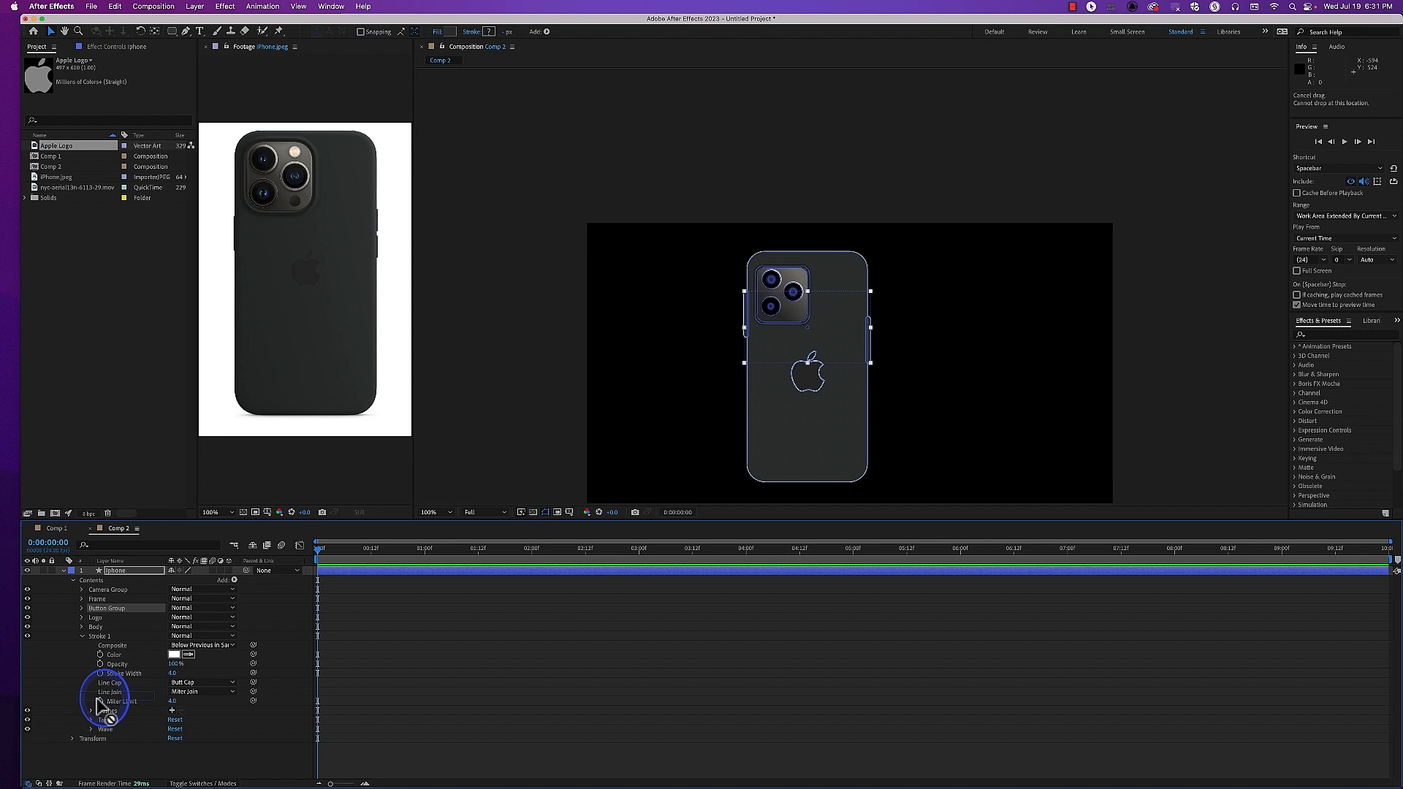
pyautogui.moveTo(109, 650); pyautogui.dragTo(117, 654)
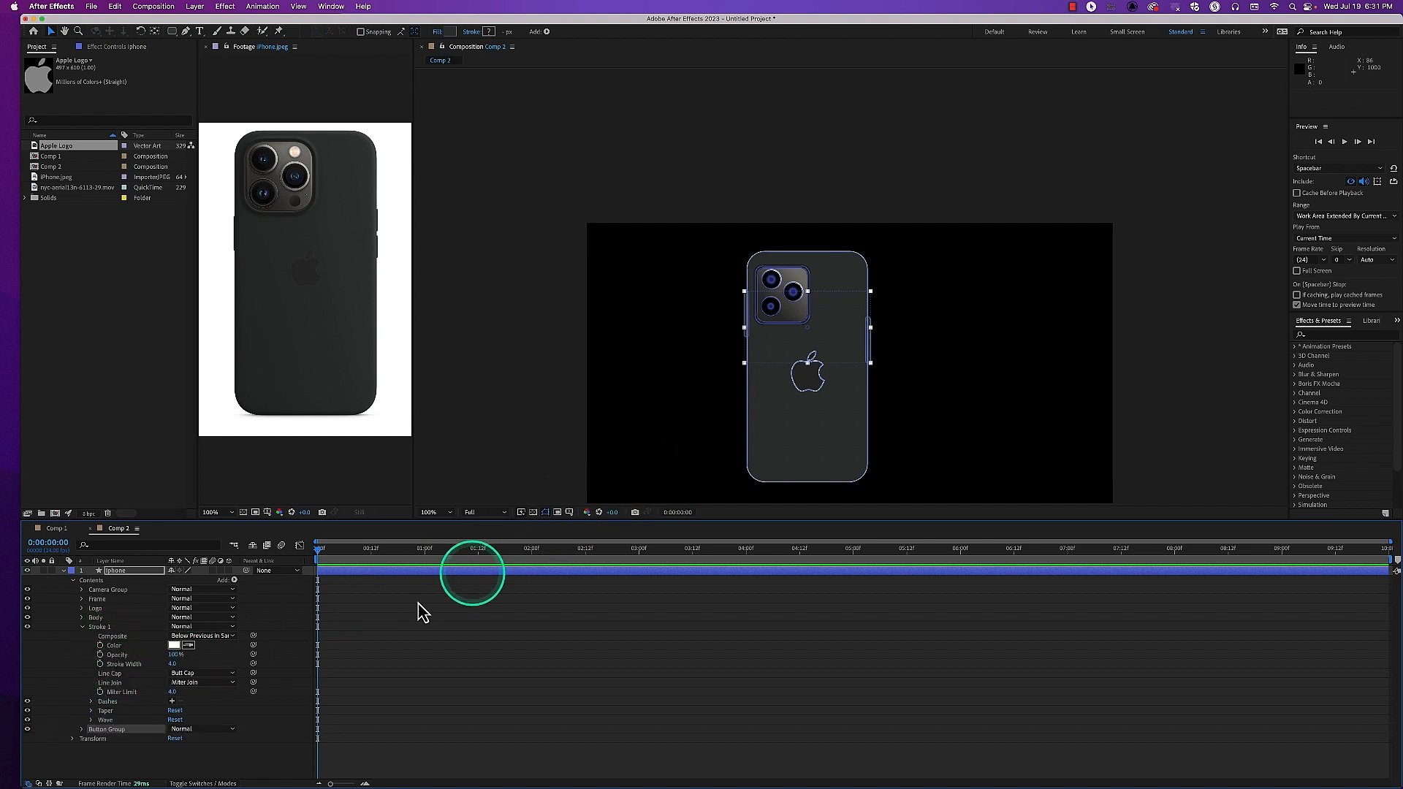
# Set Stroke 1's color to the dark grey #202121 sampled from the phone body in the reference photo
pyautogui.click(174, 646)
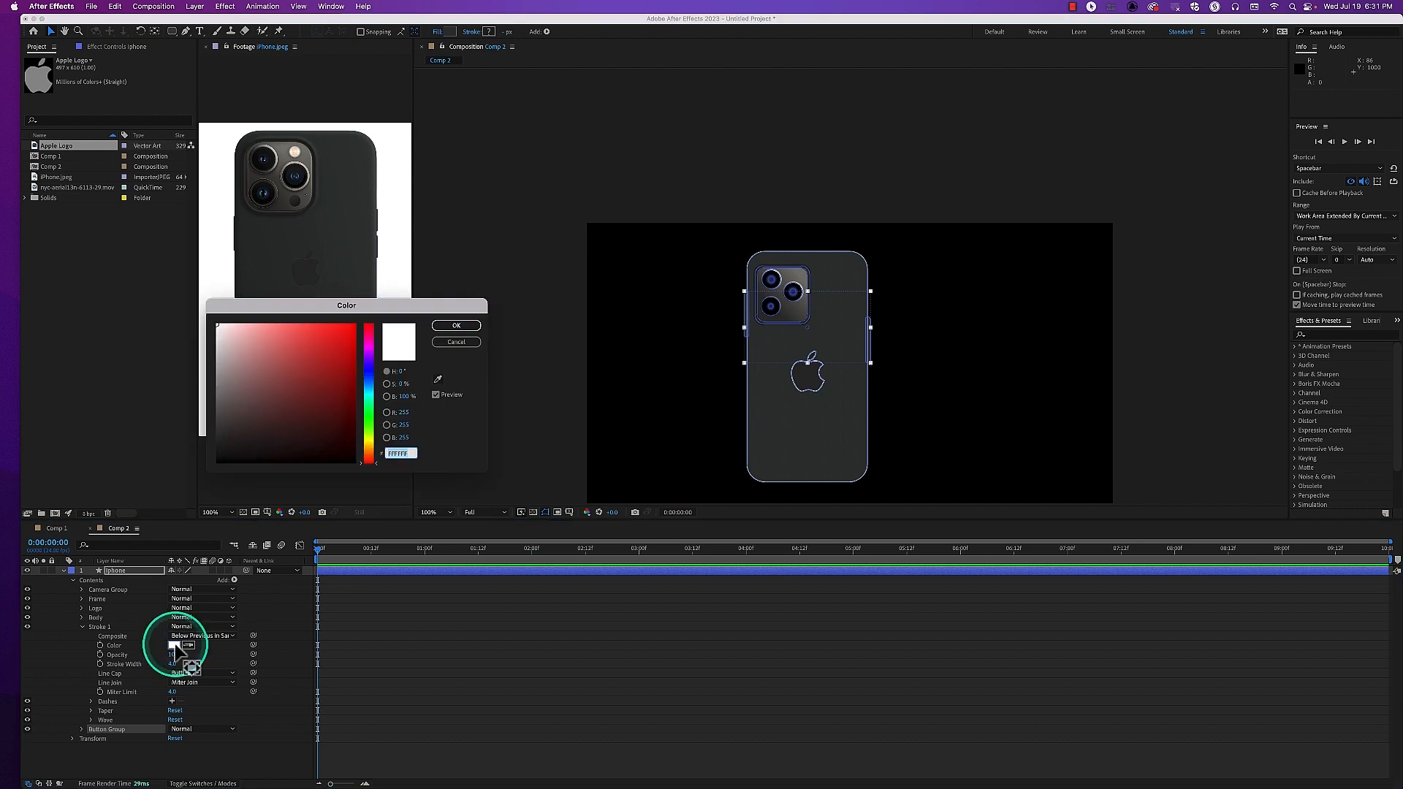
pyautogui.click(439, 380)
pyautogui.click(260, 271)
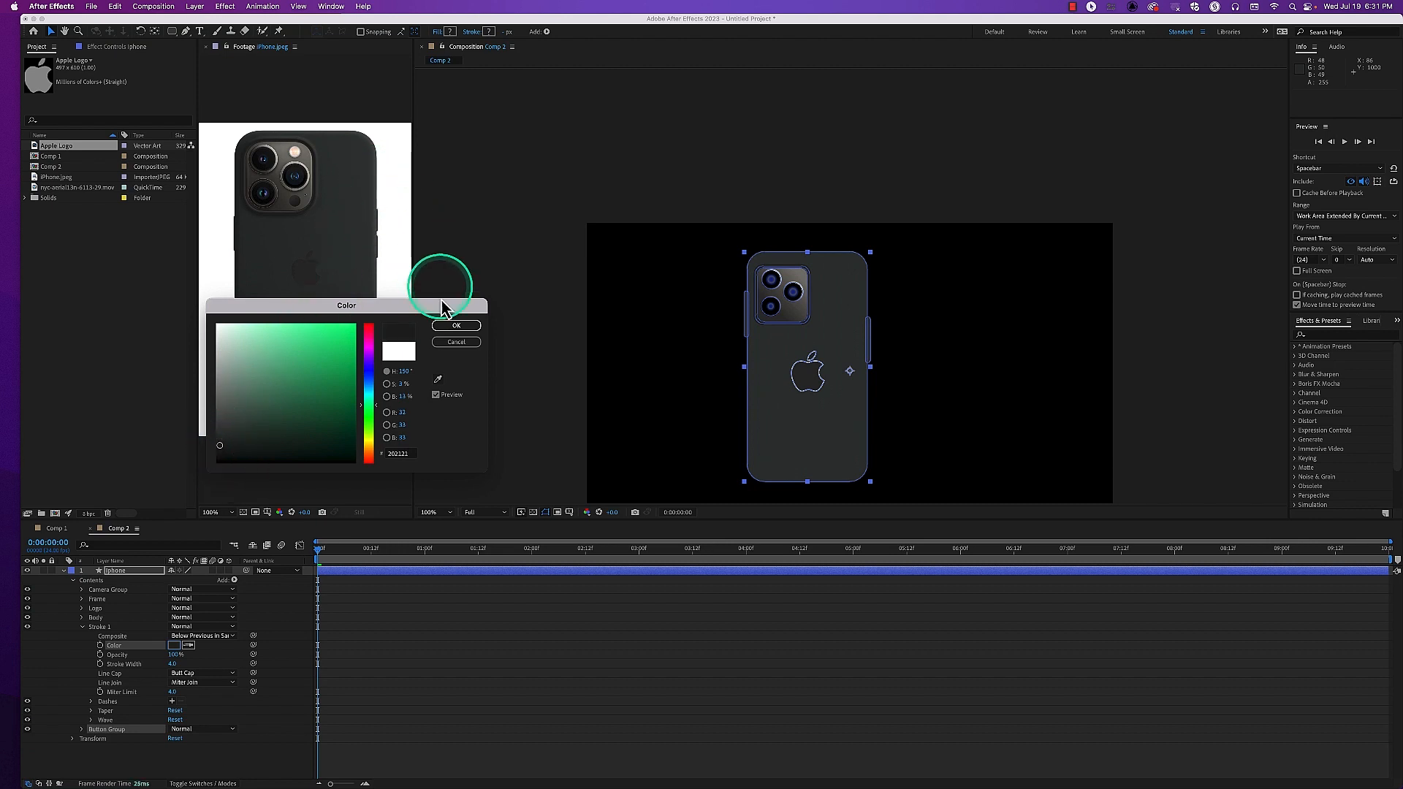
pyautogui.click(453, 326)
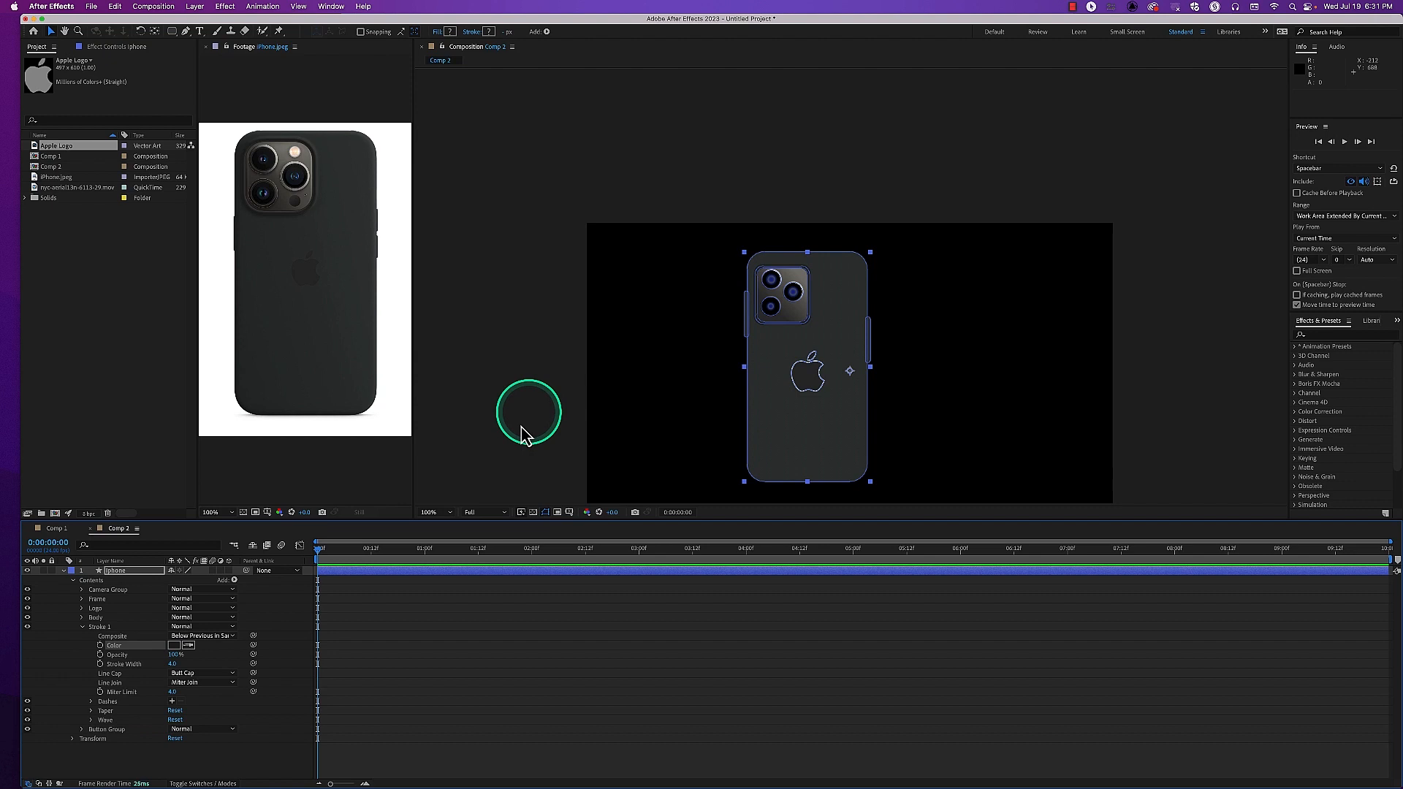
# Deselect the iphone layer and examine the phone's outline, camera and side buttons at 200% magnification
pyautogui.click(522, 441)
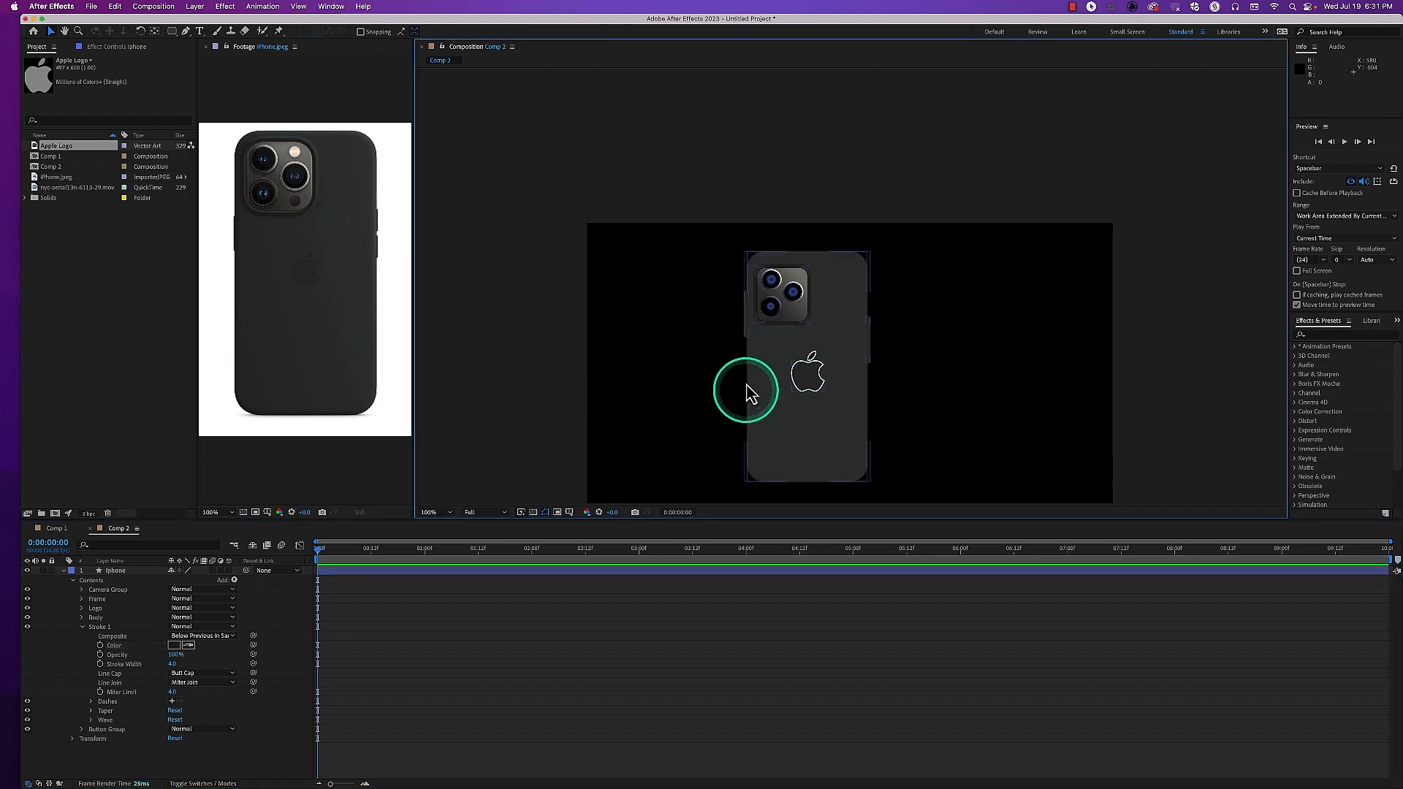
pyautogui.press('.')
pyautogui.click(366, 479)
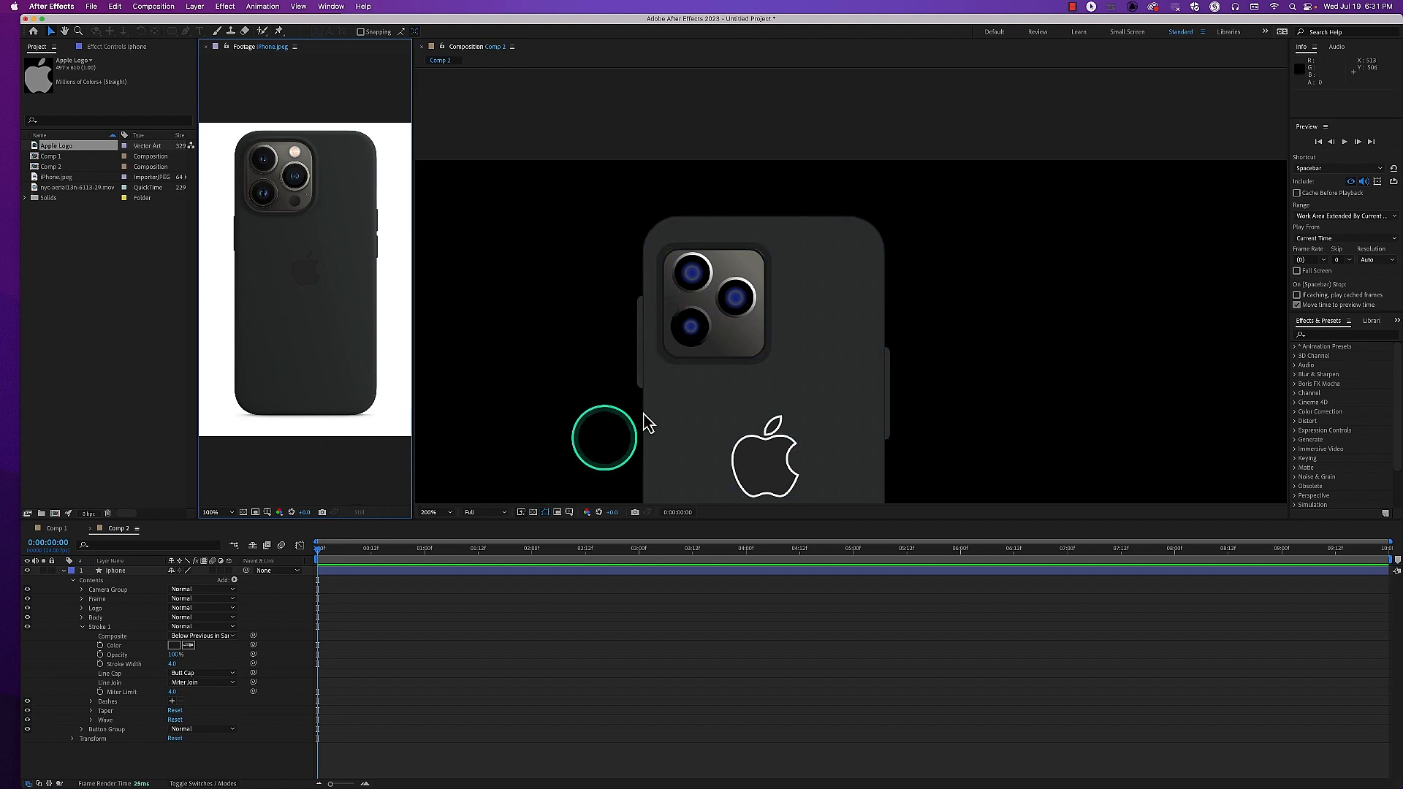
pyautogui.click(549, 514)
pyautogui.click(651, 371)
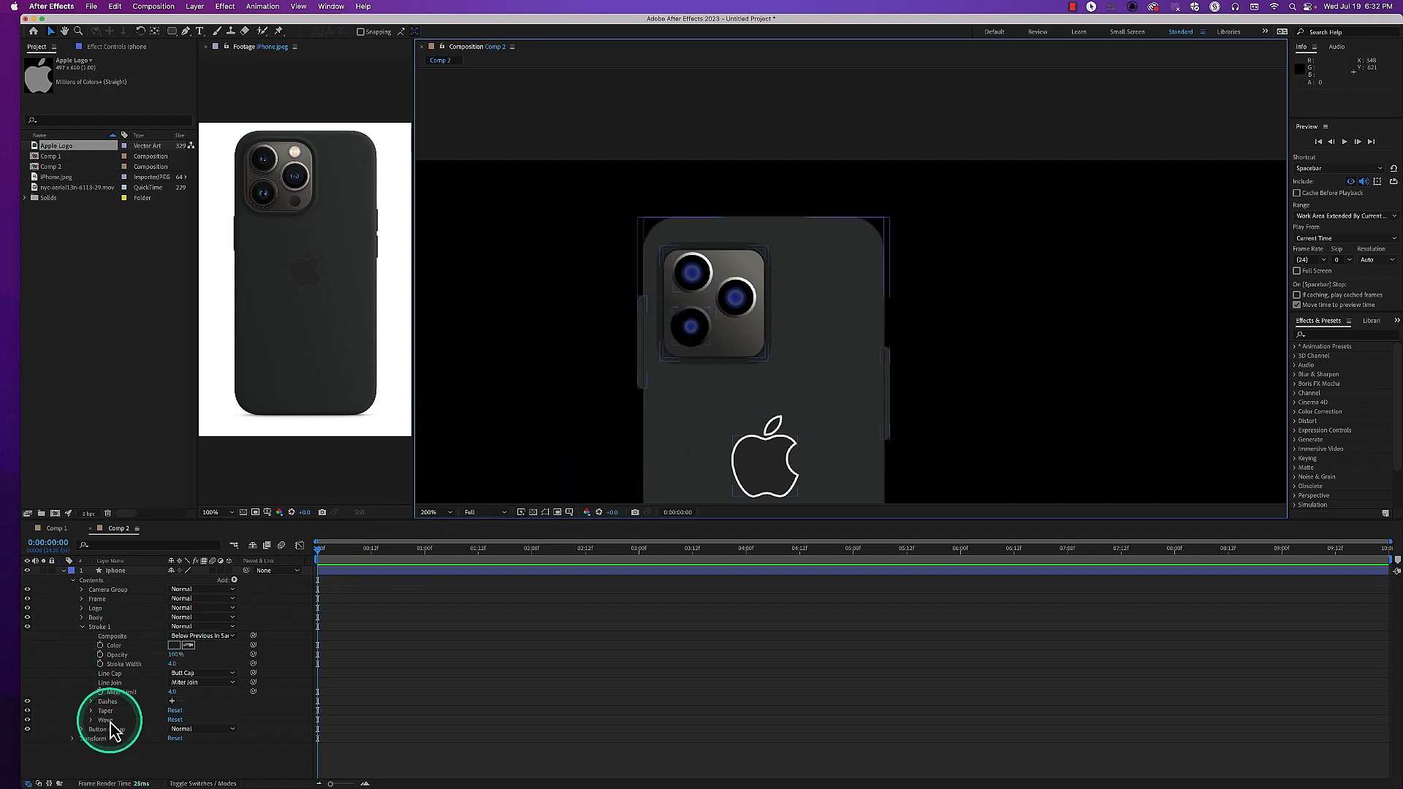
# Collapse Stroke 1, toggle its visibility to compare the phone's edges, and return the composition view to 100%
pyautogui.click(83, 626)
pyautogui.click(30, 629)
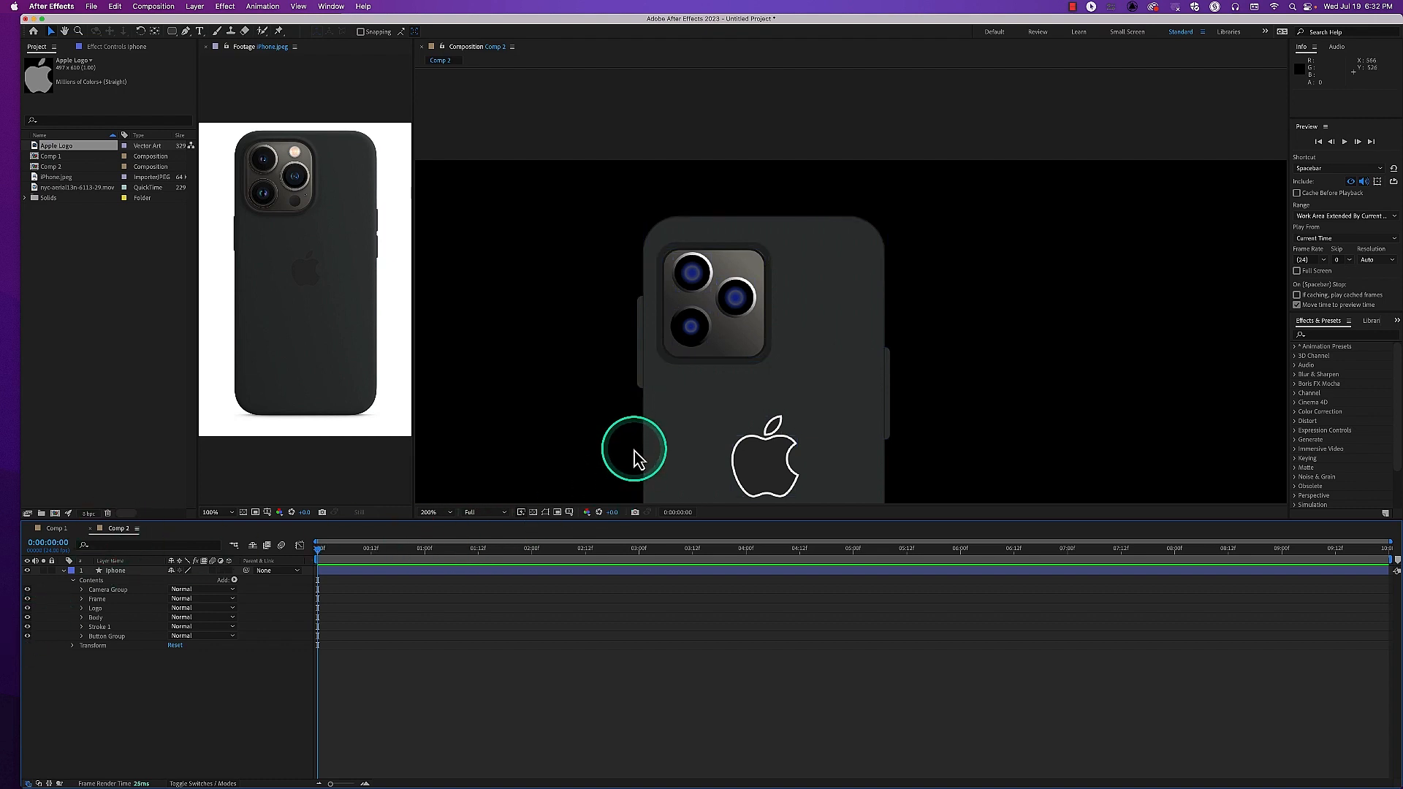
pyautogui.scroll(-1, 634, 450)
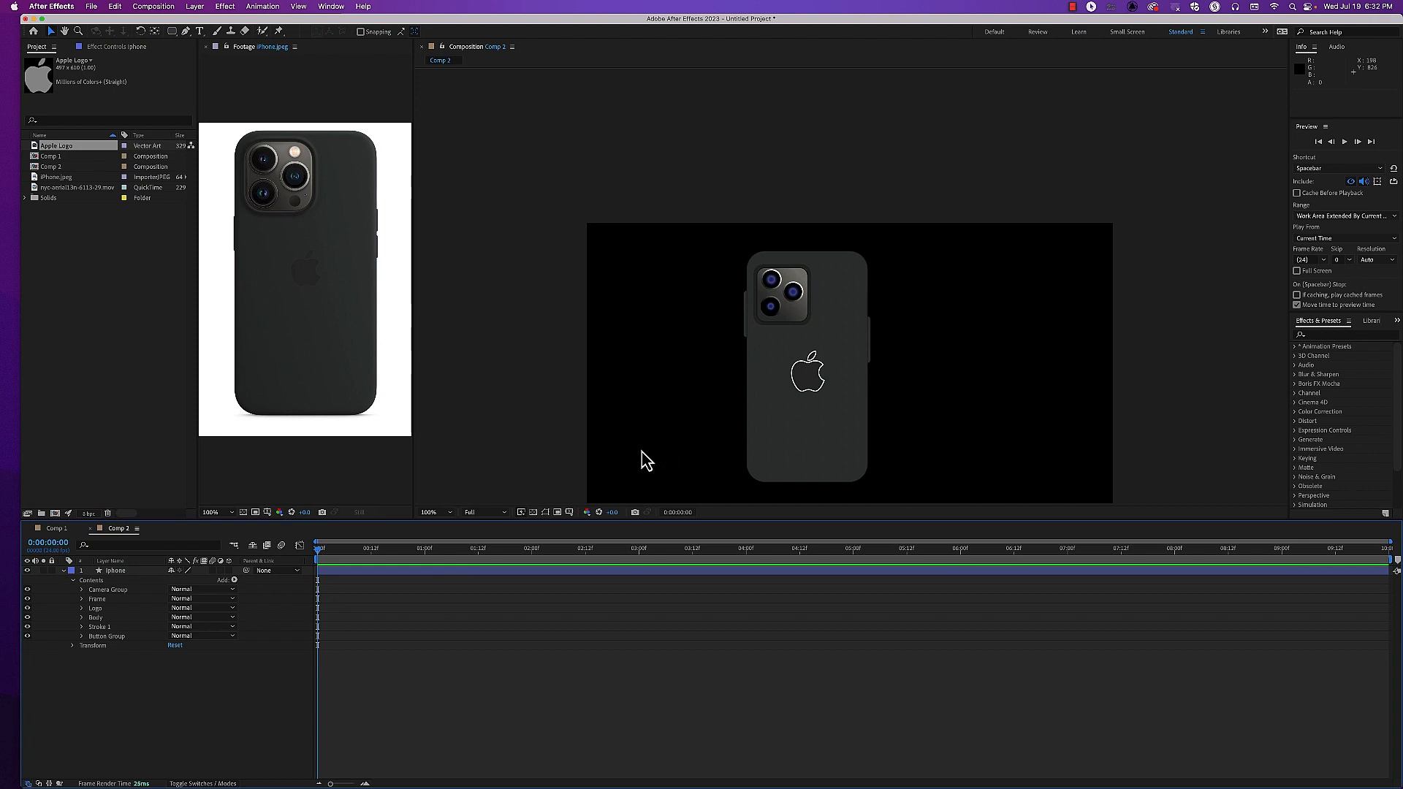
# Set the stroke width of CameraFrame's Stroke 1 in the iphone layer's Frame group to 4, and deselect the shape
pyautogui.click(87, 619)
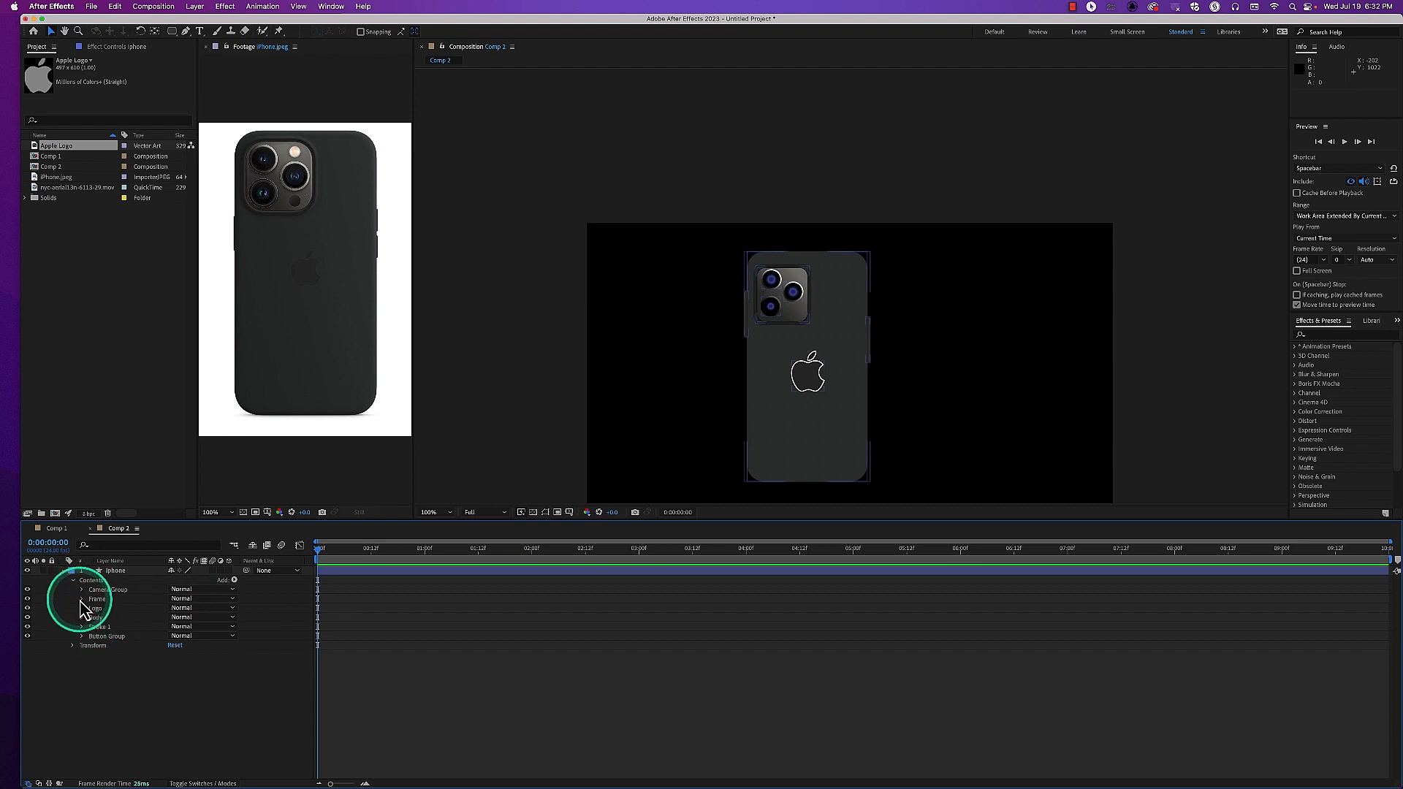
pyautogui.click(82, 598)
pyautogui.click(90, 608)
pyautogui.click(101, 618)
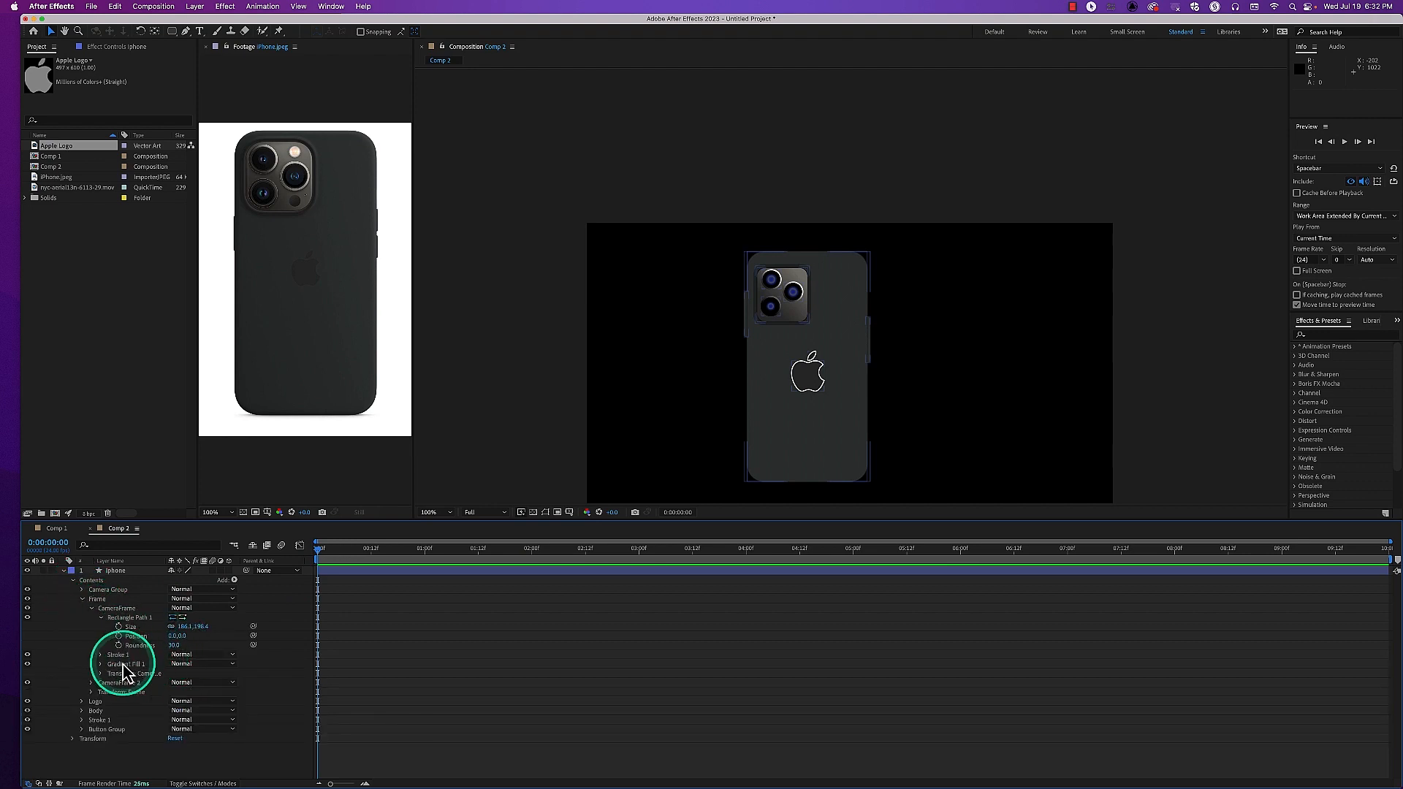
pyautogui.click(101, 655)
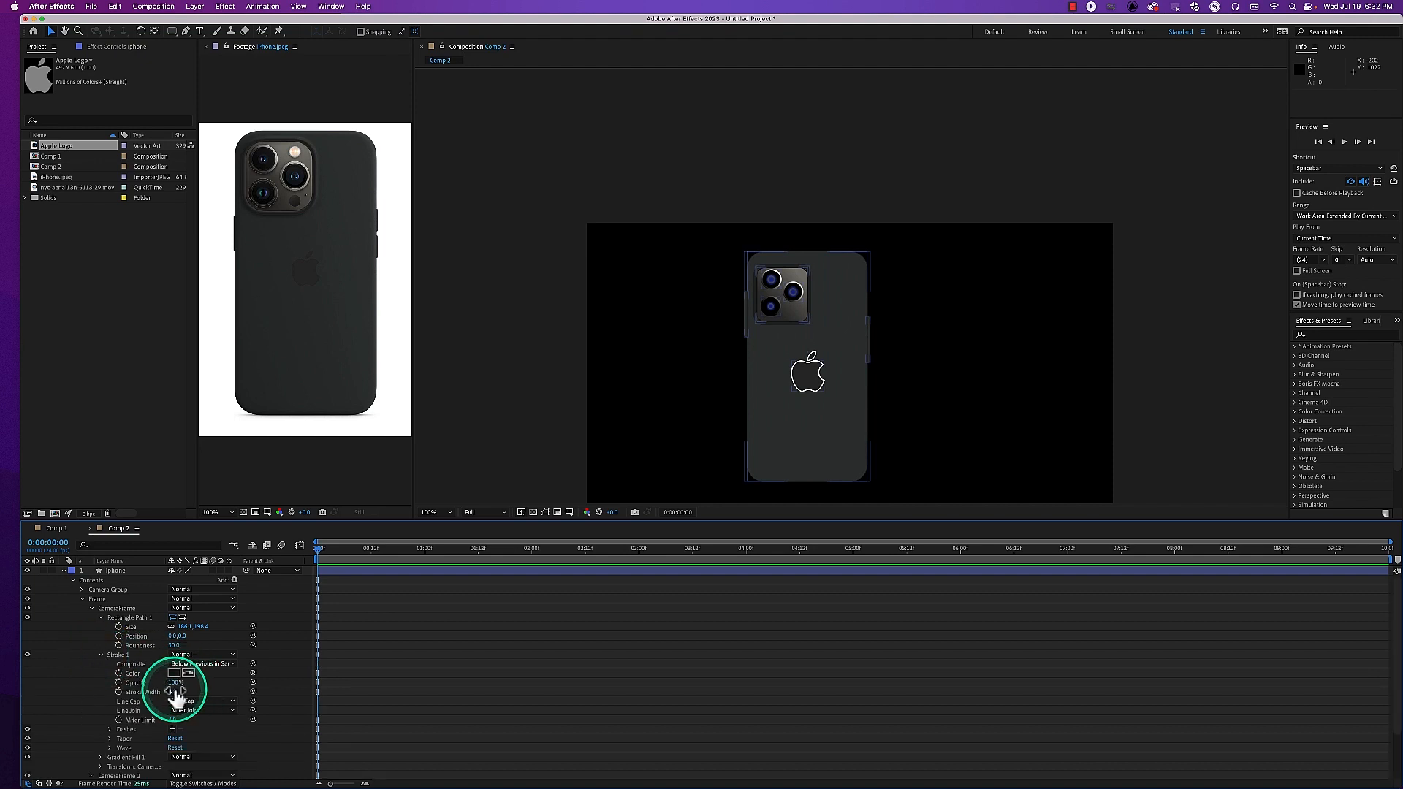
pyautogui.moveTo(173, 692); pyautogui.dragTo(181, 692)
pyautogui.scroll(2, 757, 410)
pyautogui.scroll(-2, 757, 410)
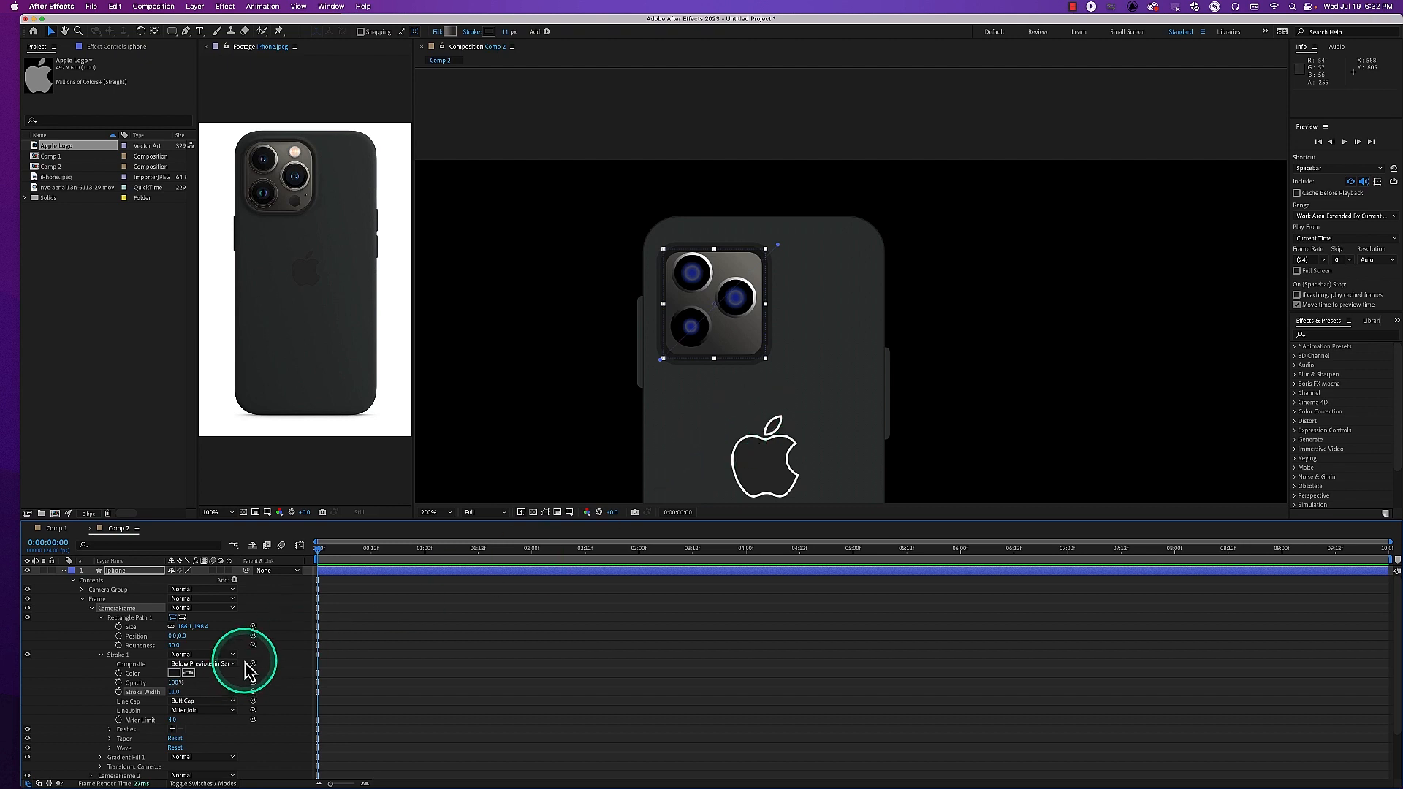
pyautogui.moveTo(176, 692); pyautogui.dragTo(178, 695)
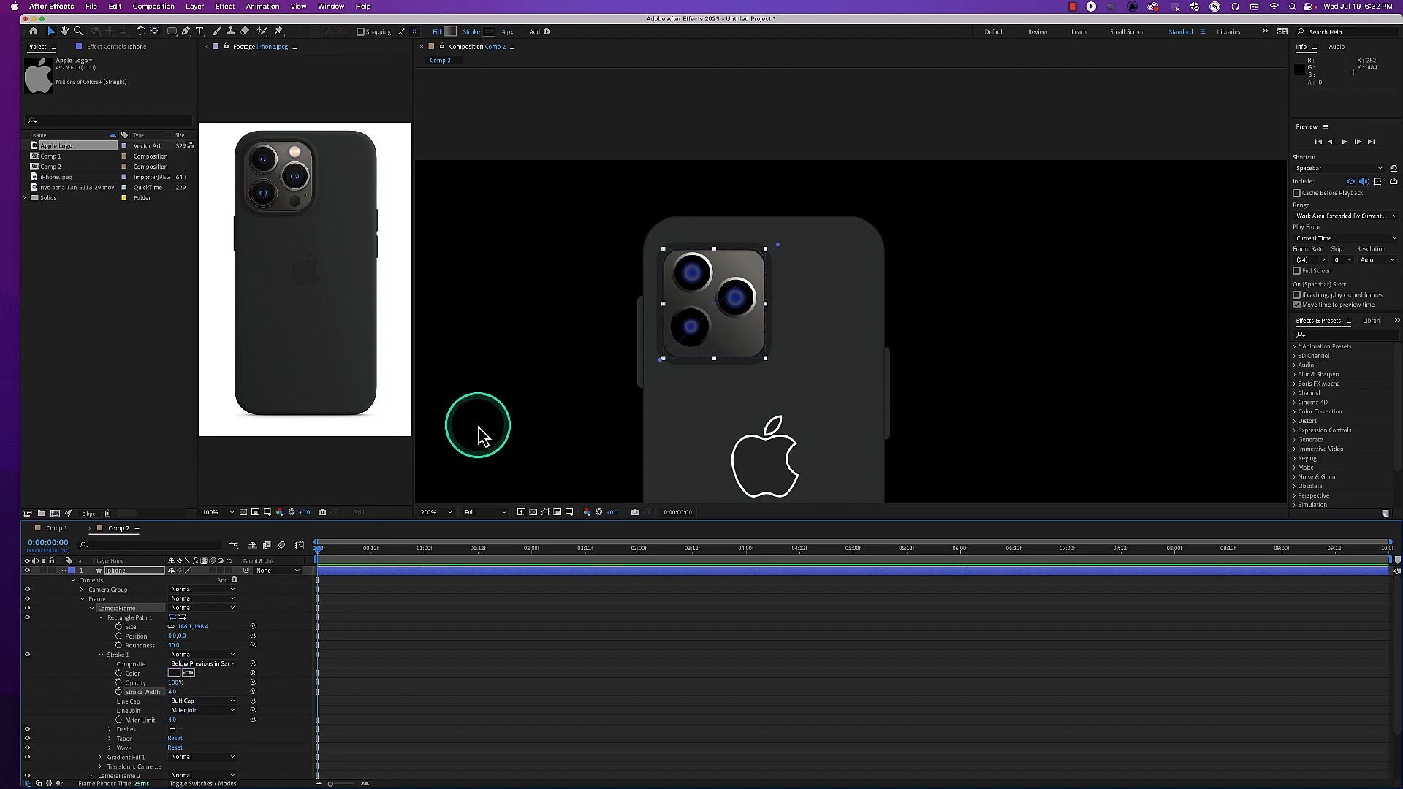
pyautogui.click(479, 437)
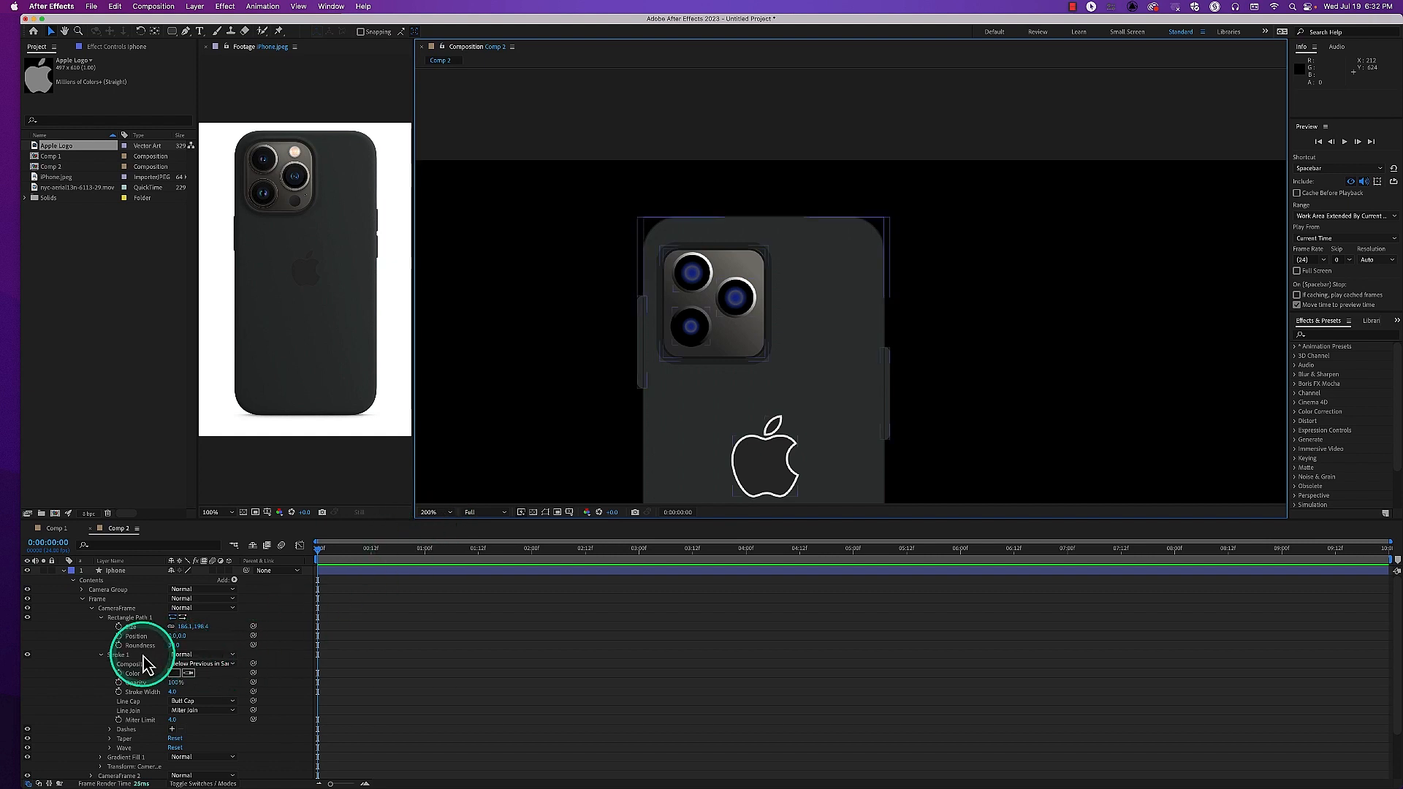
# Delete Stroke 1 from the Logo group so the Apple logo has only its fill
pyautogui.scroll(-3, 123, 665)
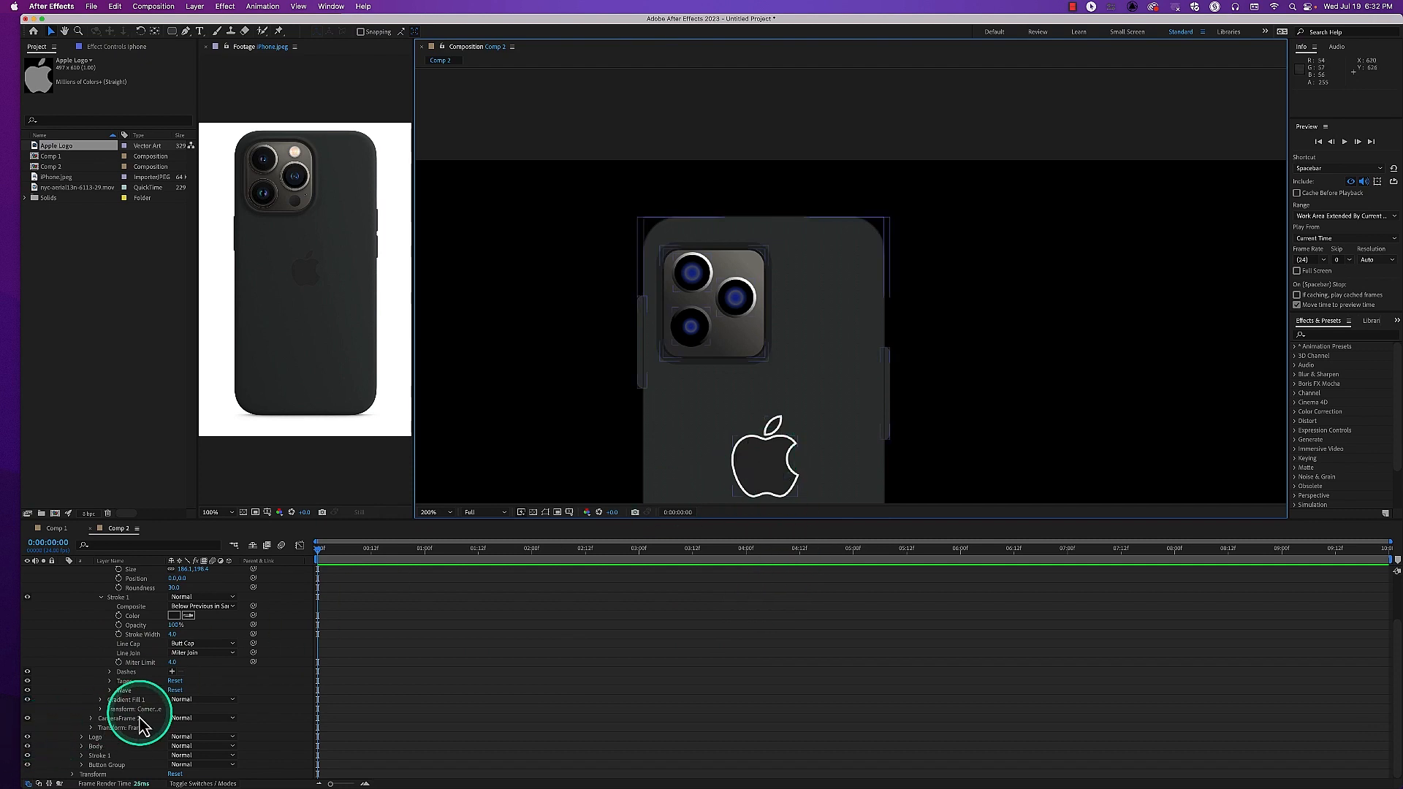
pyautogui.click(82, 739)
pyautogui.scroll(-2, 168, 719)
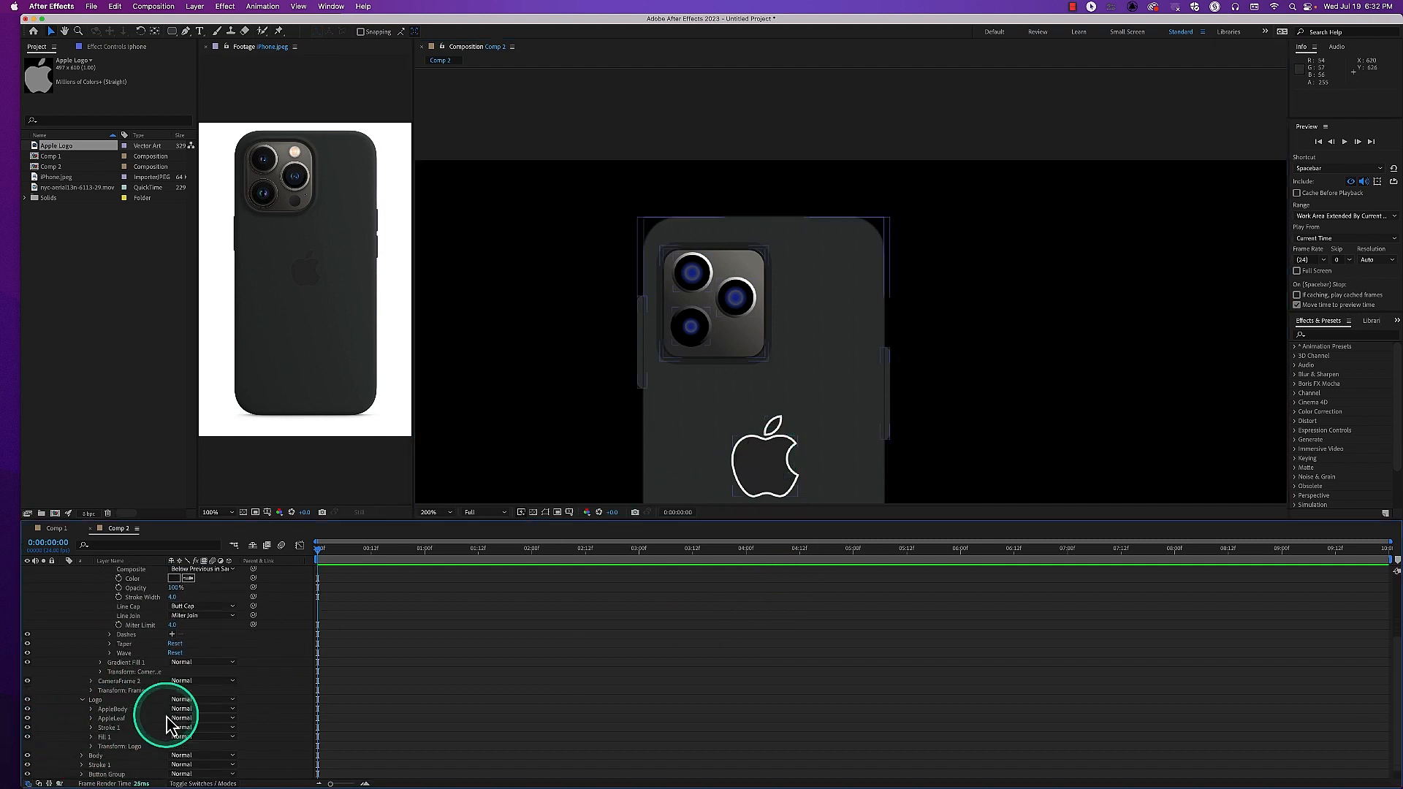
pyautogui.click(106, 729)
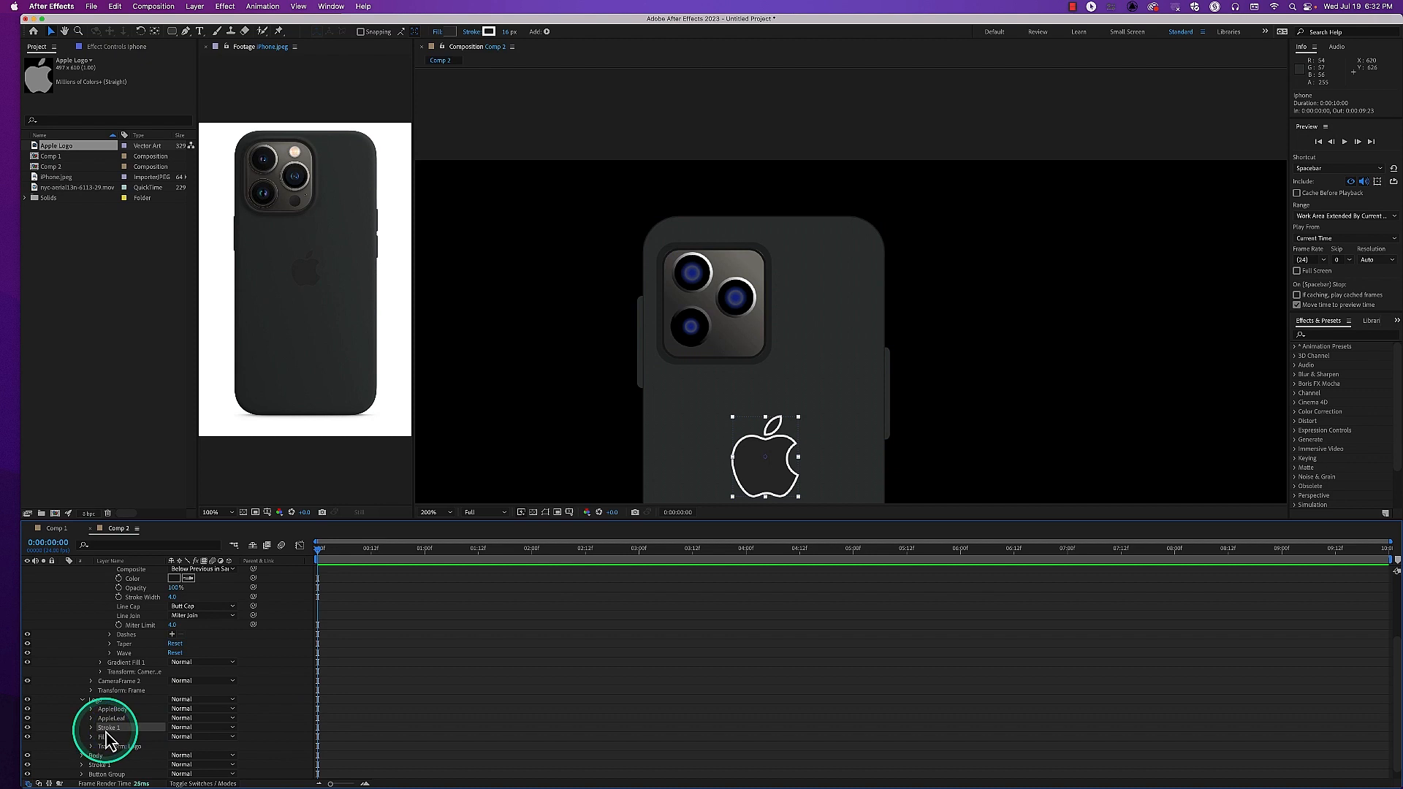
pyautogui.press('Delete')
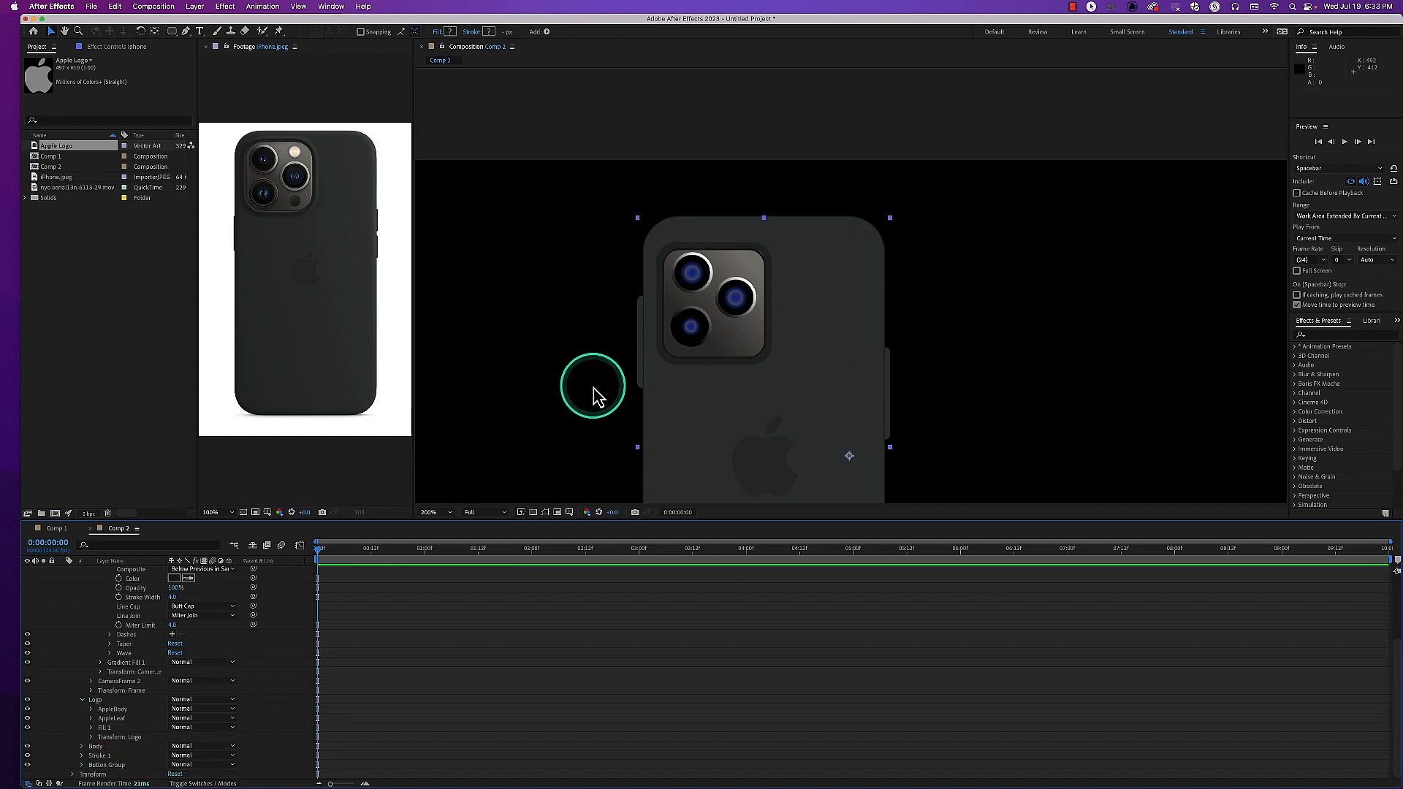
pyautogui.click(562, 395)
# Return the composition view to 100%, deselect the layer and reposition the view to examine the whole phone
pyautogui.press(',')
pyautogui.press(',')
pyautogui.press('.')
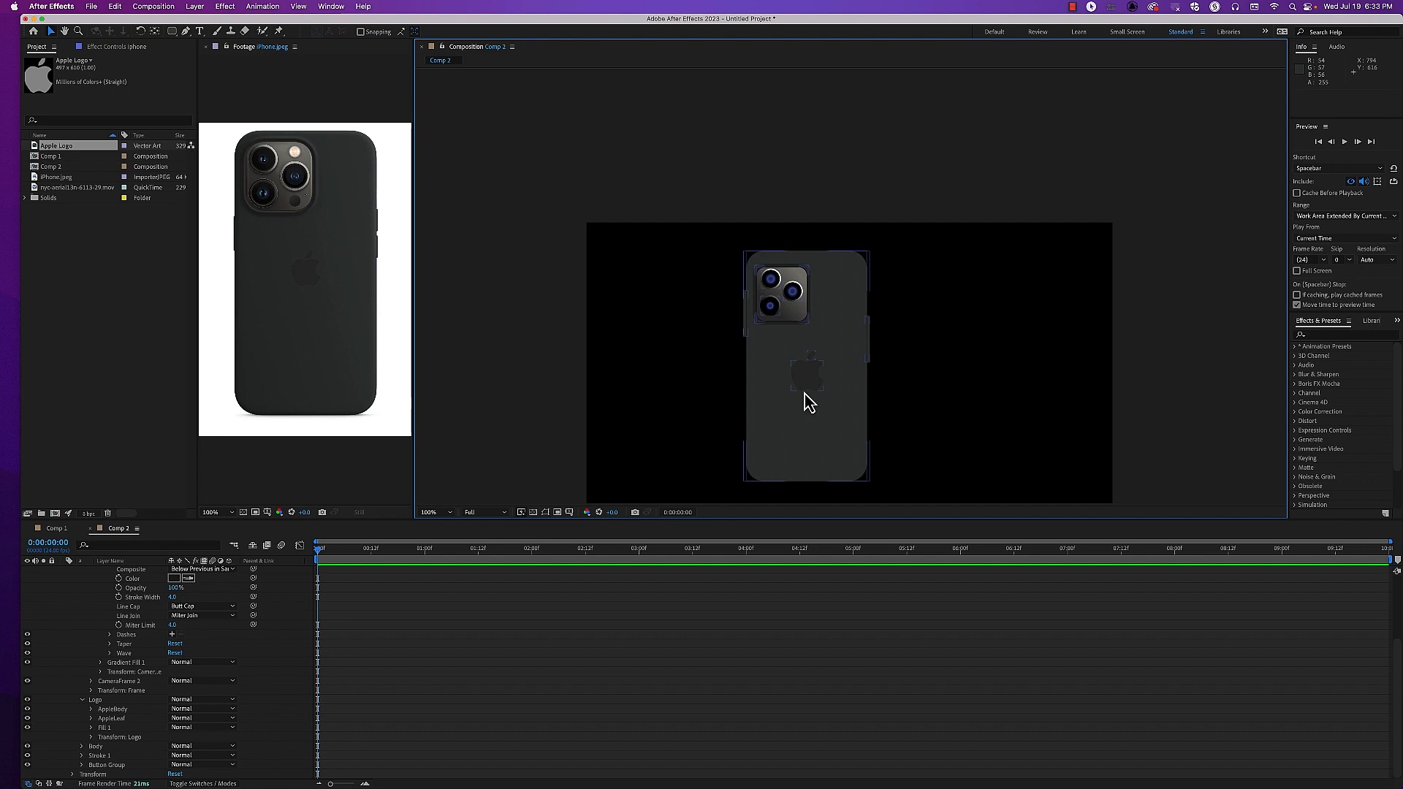
pyautogui.click(688, 359)
pyautogui.press('space')
pyautogui.moveTo(686, 391); pyautogui.dragTo(682, 317)
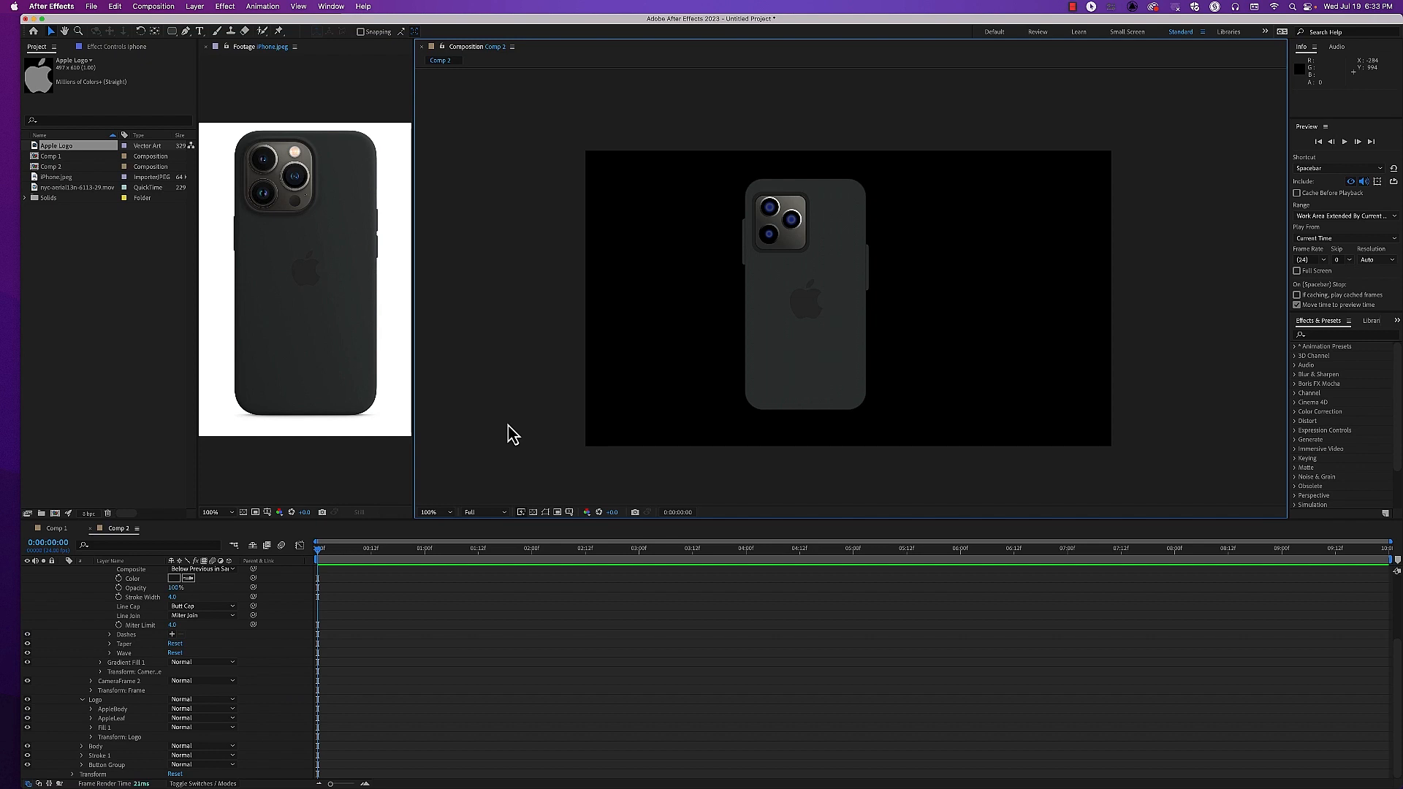
pyautogui.click(817, 158)
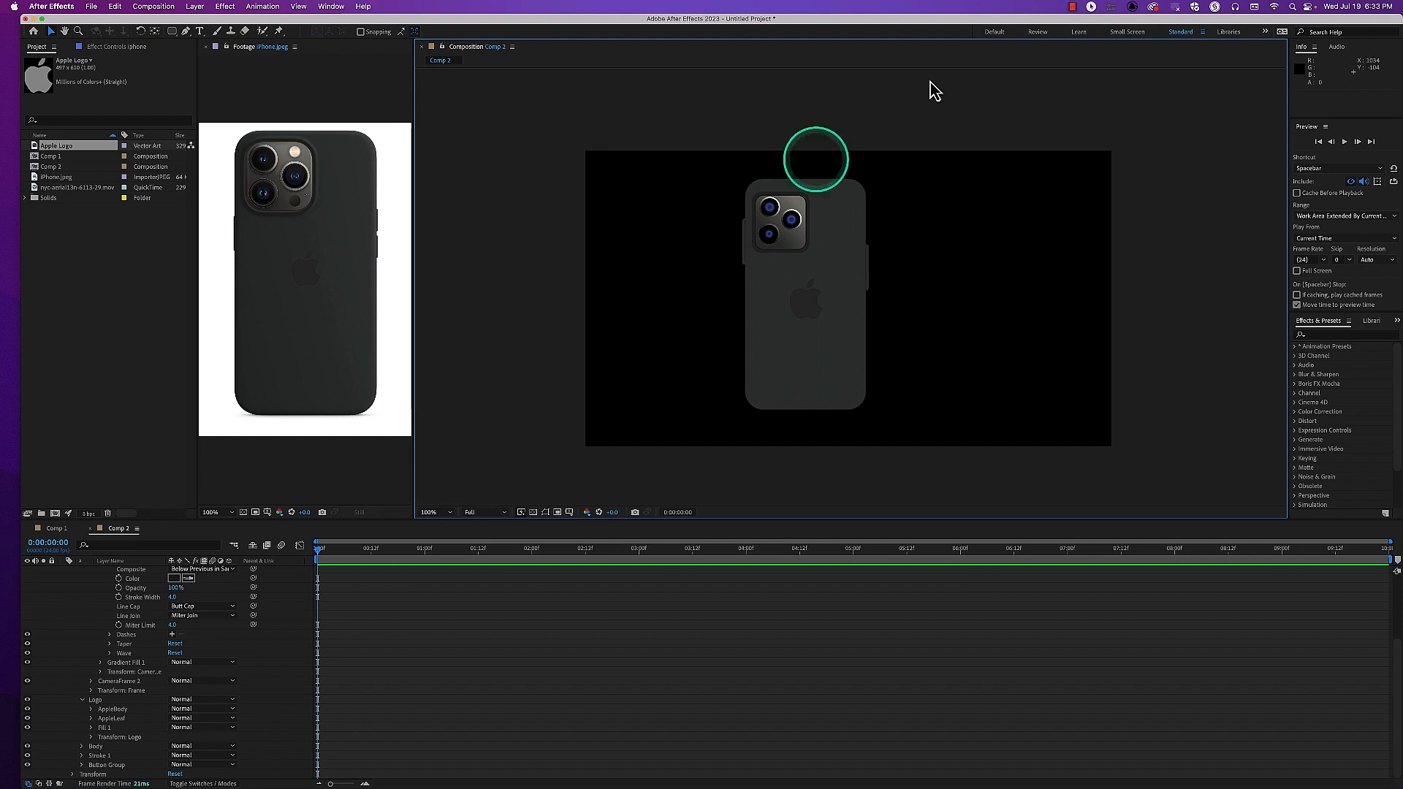
pyautogui.click(1073, 7)
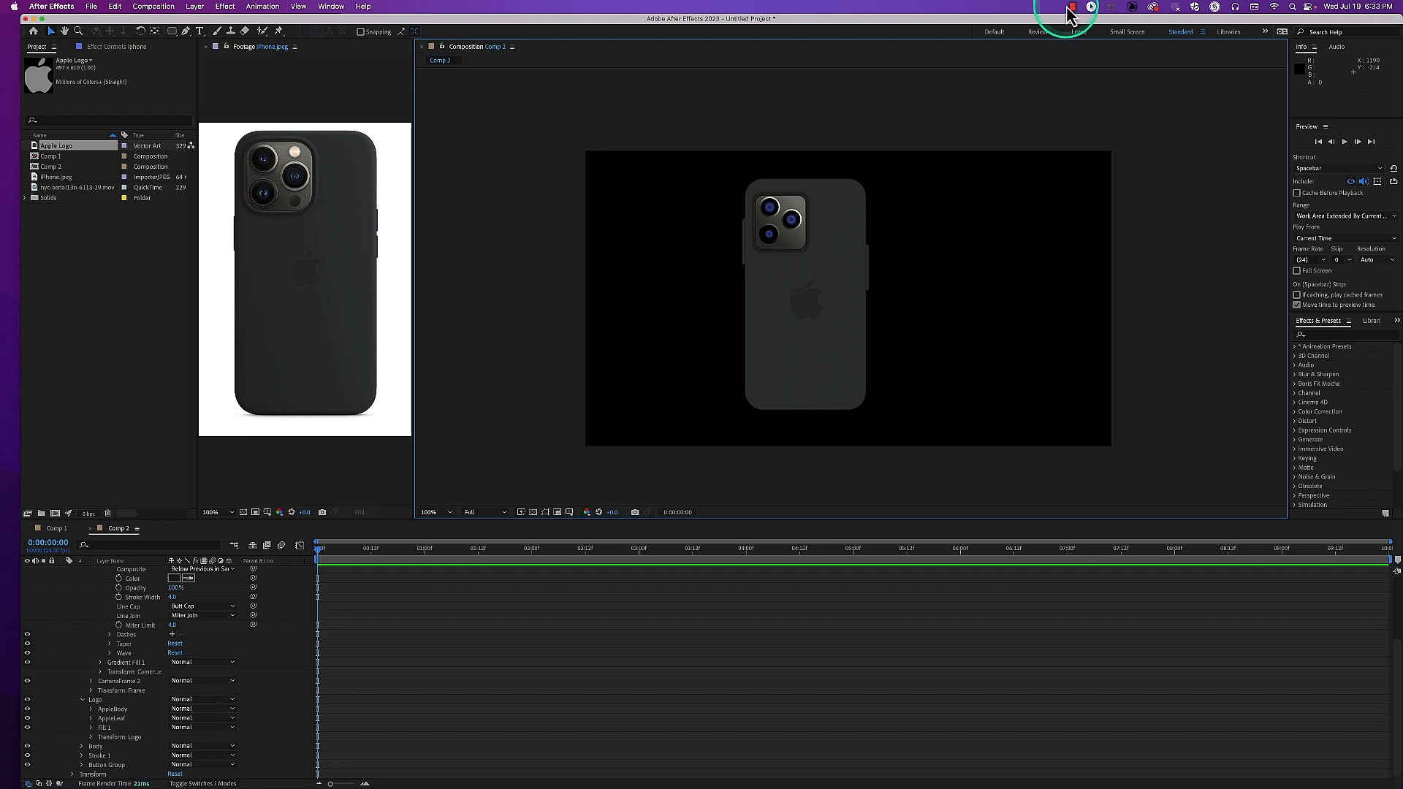
pyautogui.click(1071, 8)
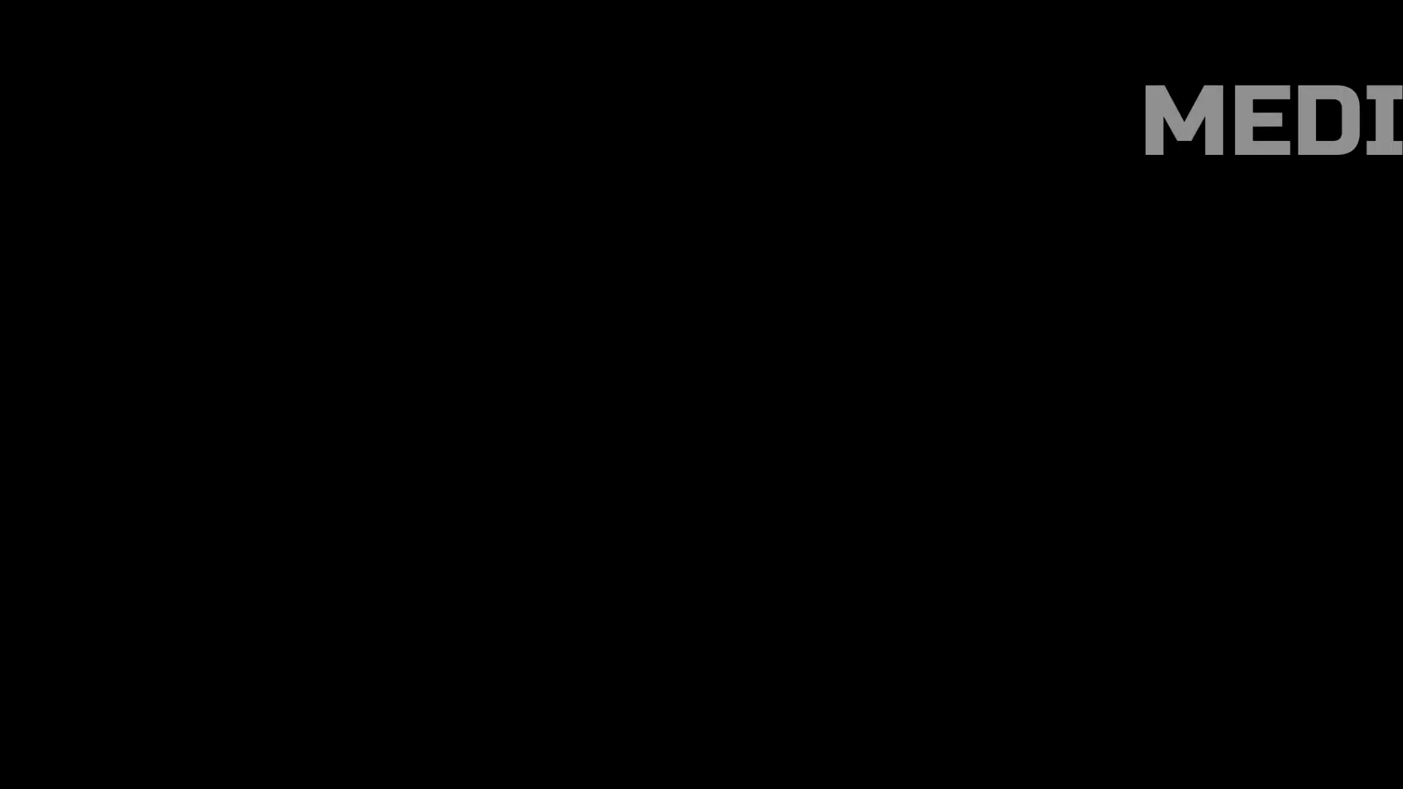